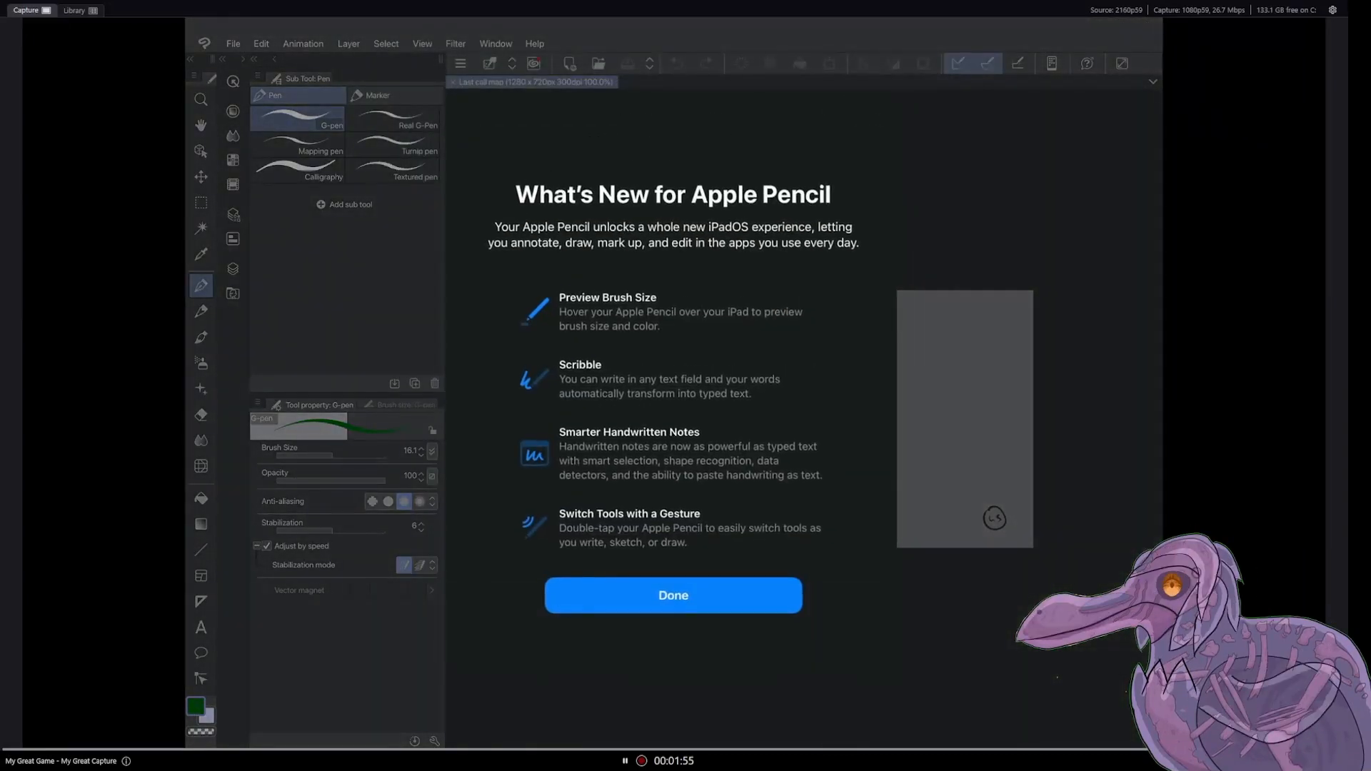
Step: Dismiss the Apple Pencil introduction screen and return to the Last call map canvas
click(673, 596)
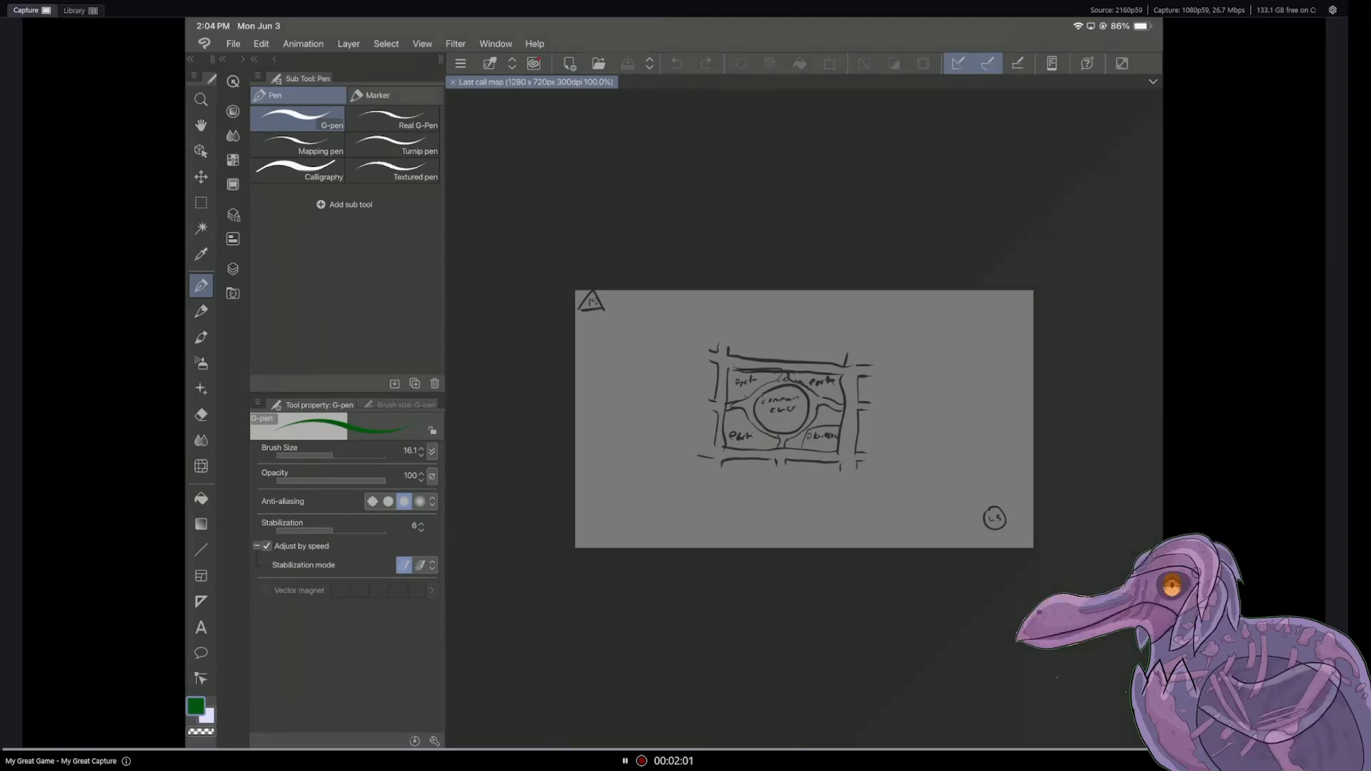
drag(1121, 25, 1114, 171)
click(969, 172)
click(785, 571)
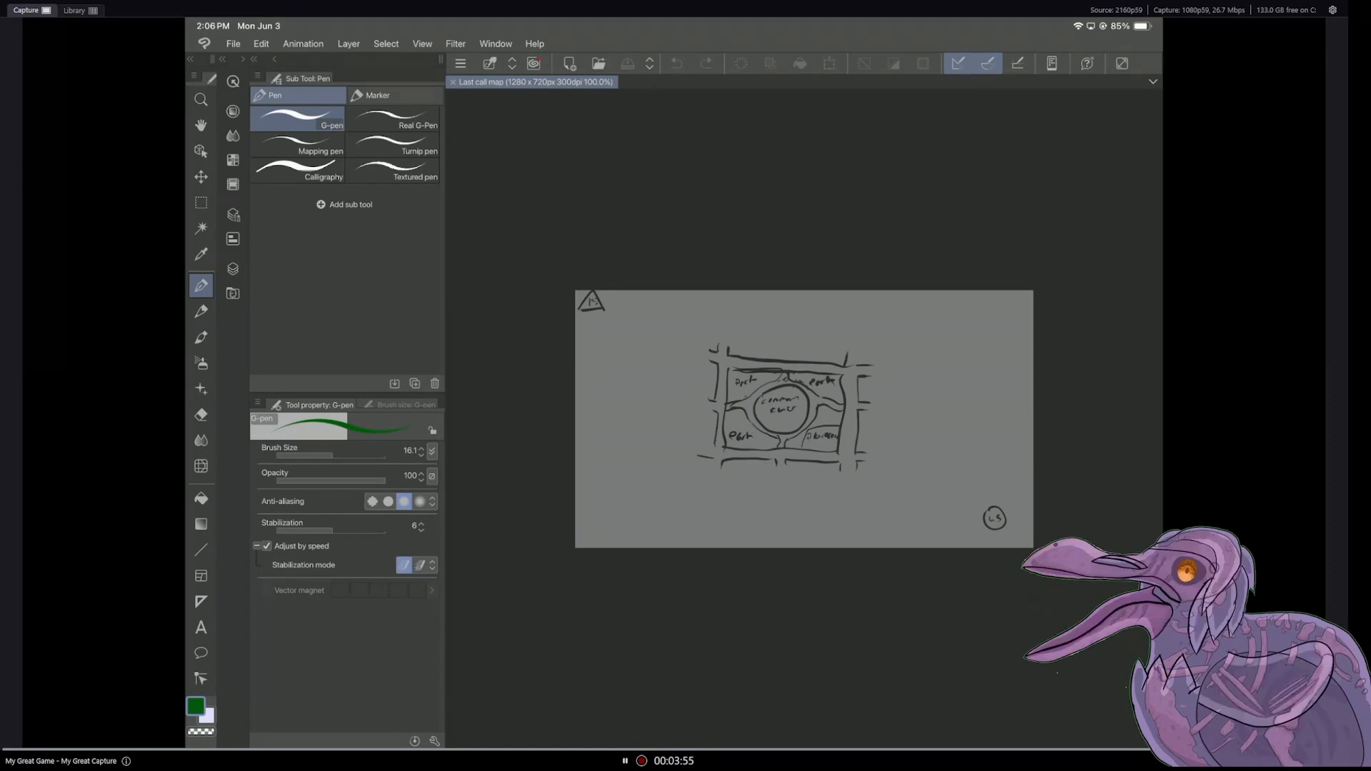
Step: Show the Fleeing notes on Layer 4 and hide the map sketch on Layer 5
click(233, 269)
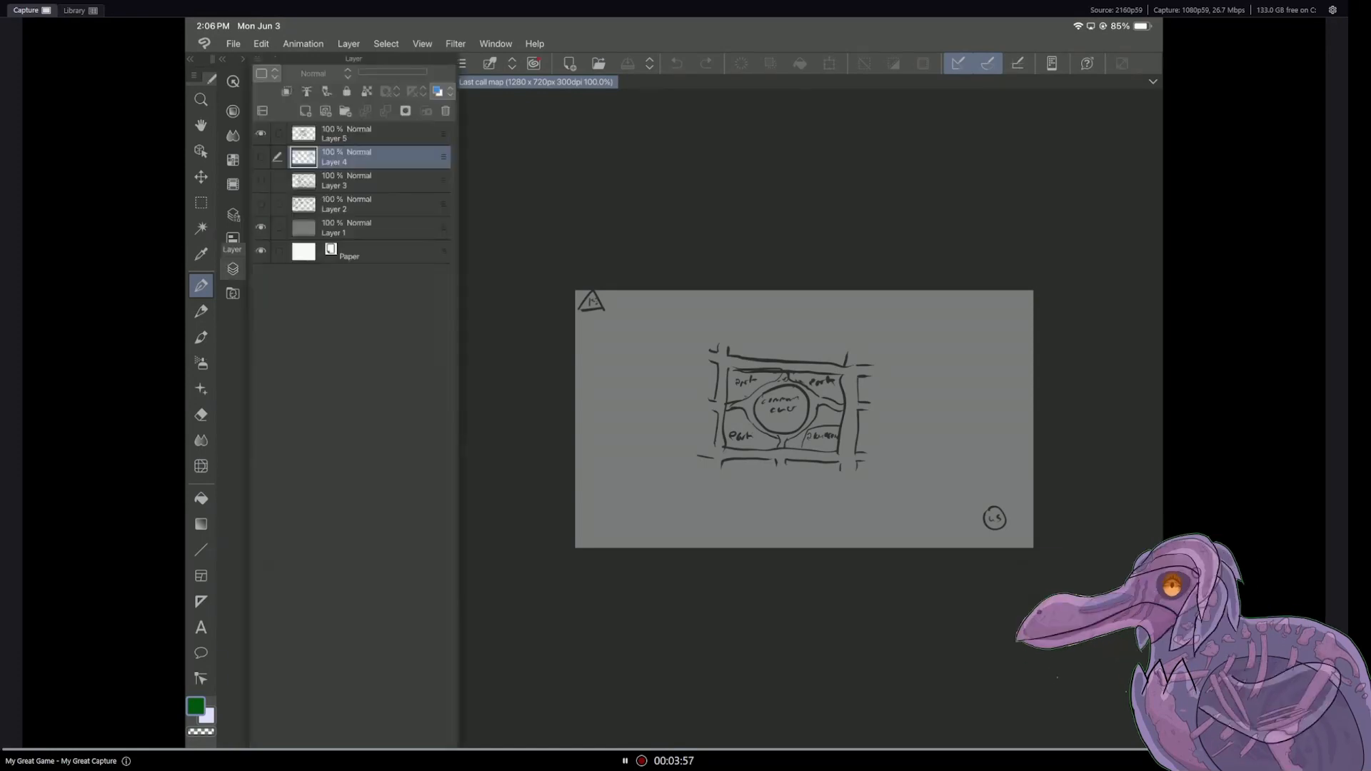
click(261, 156)
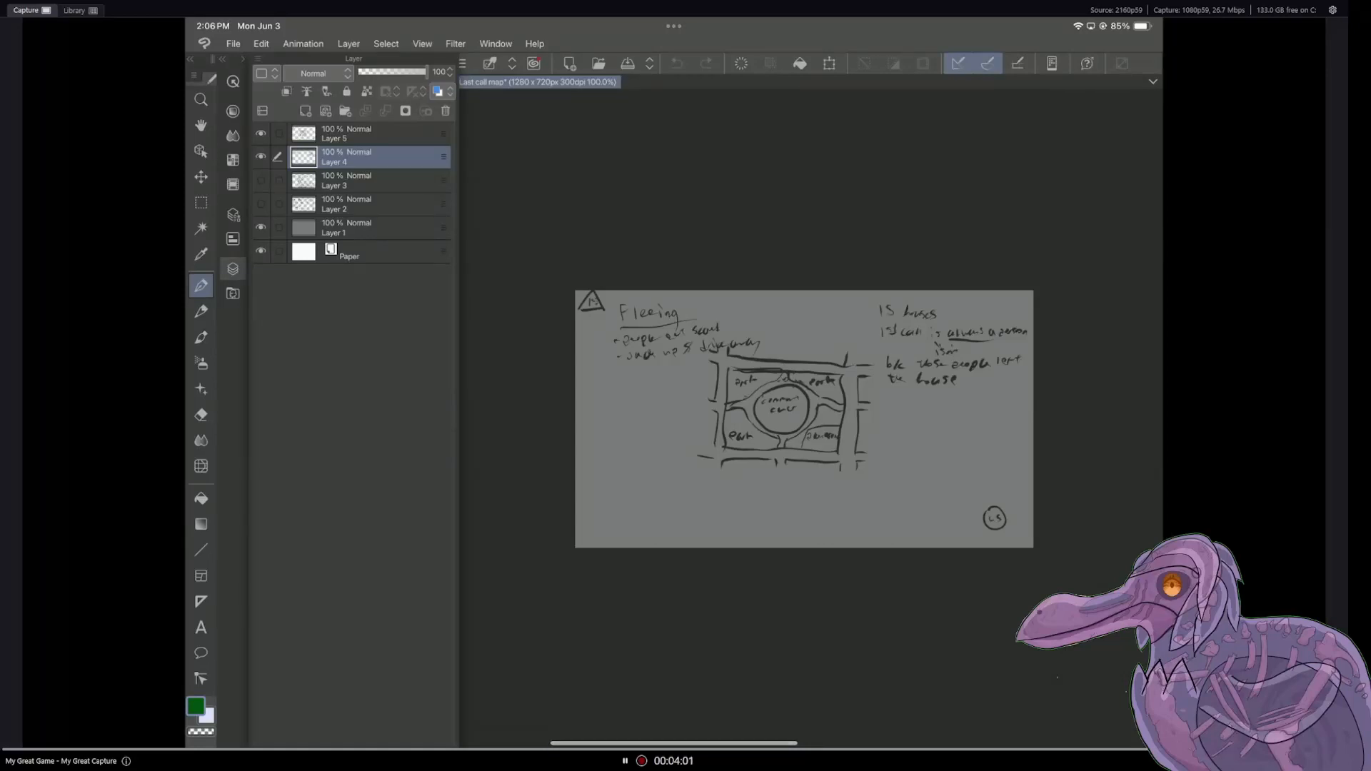
click(261, 133)
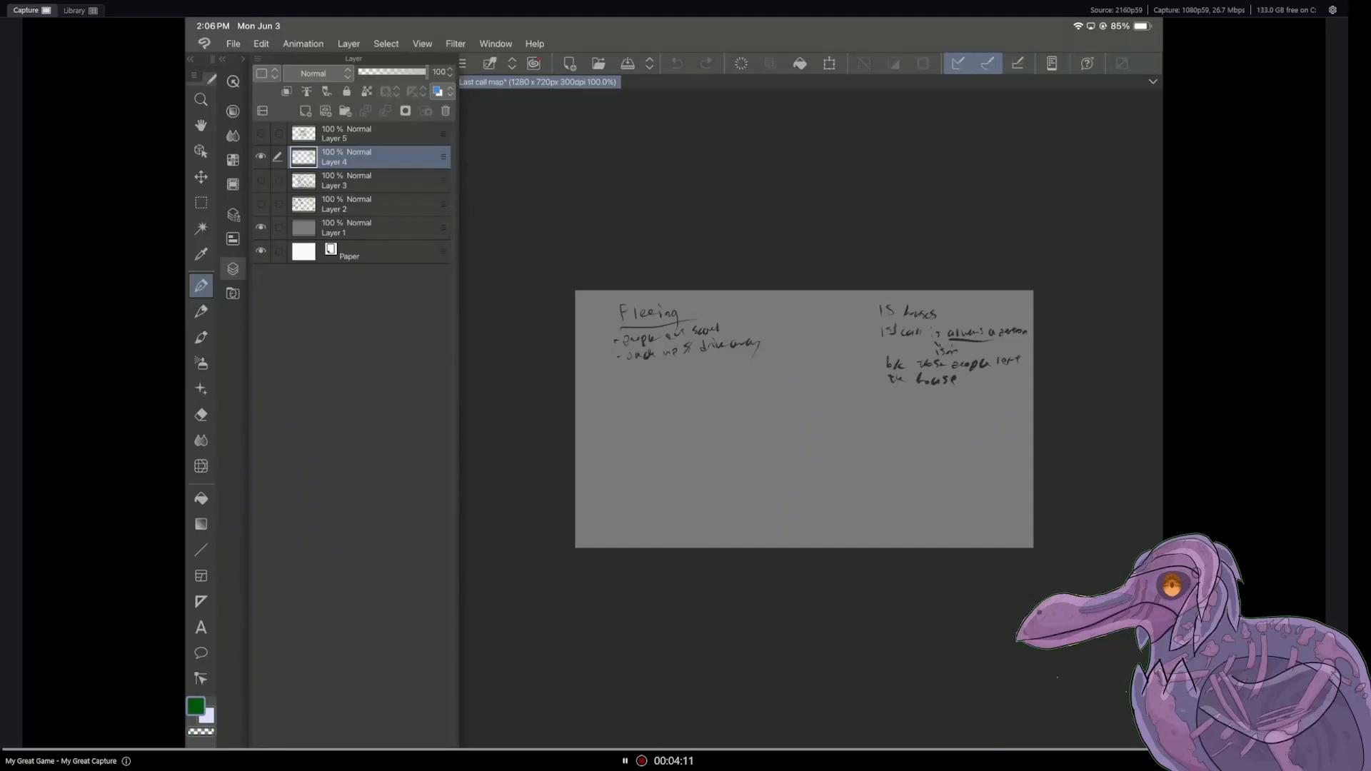
click(233, 269)
scroll(777, 386, up, 5)
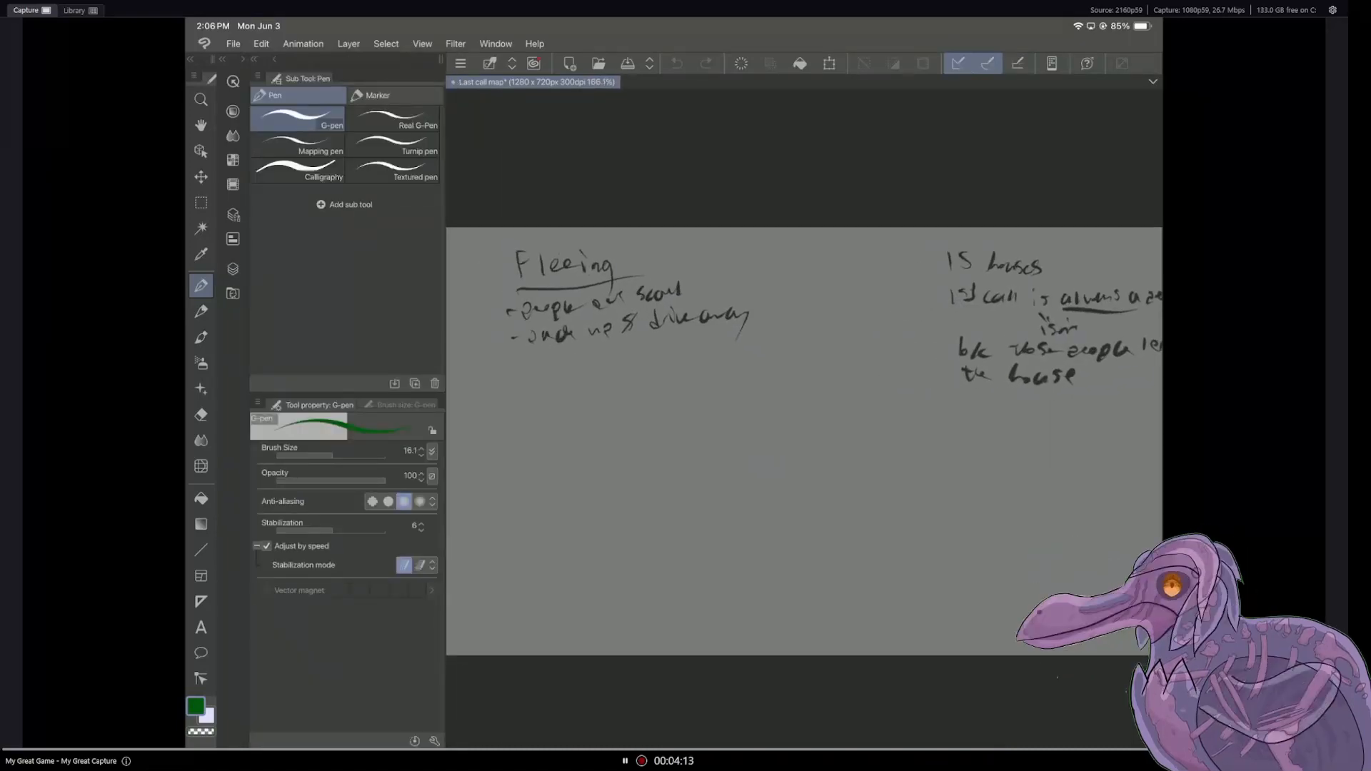
scroll(777, 429, up, 1)
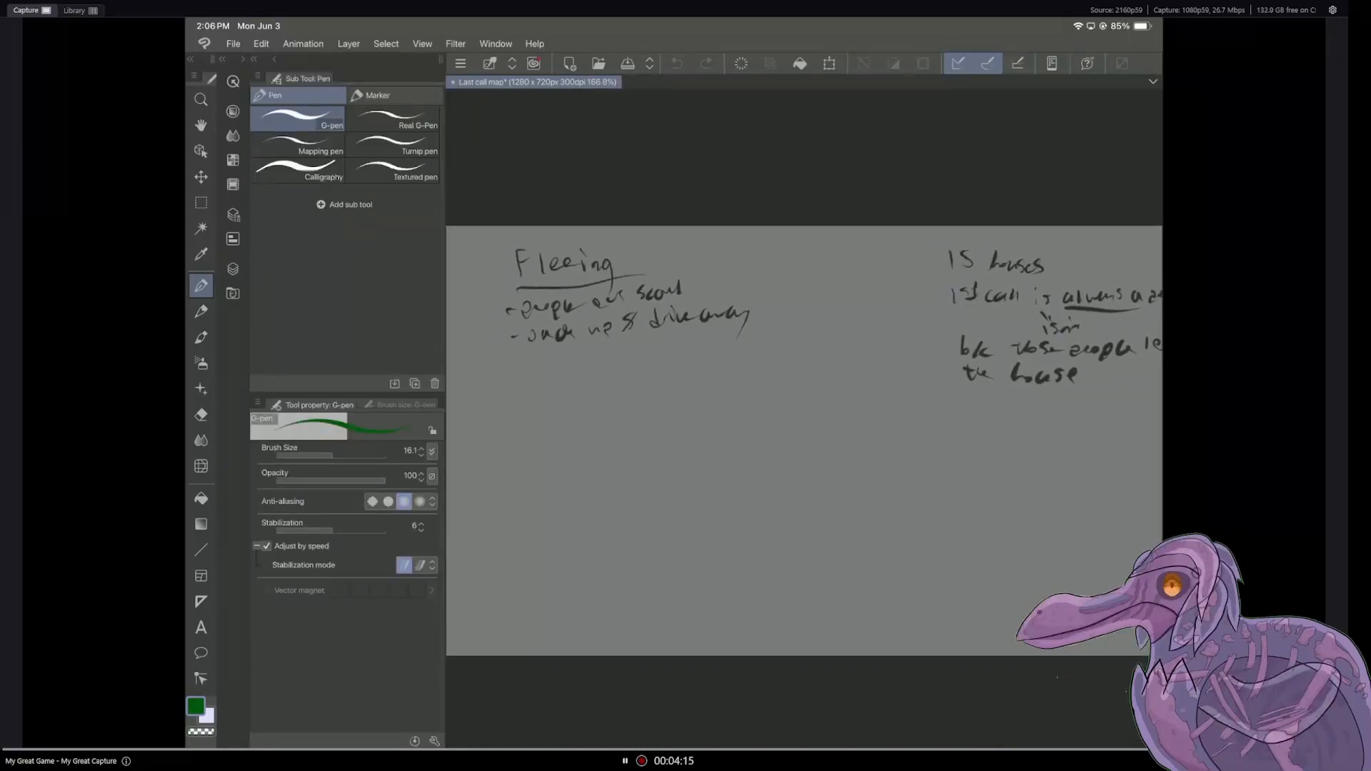
scroll(781, 411, down, 3)
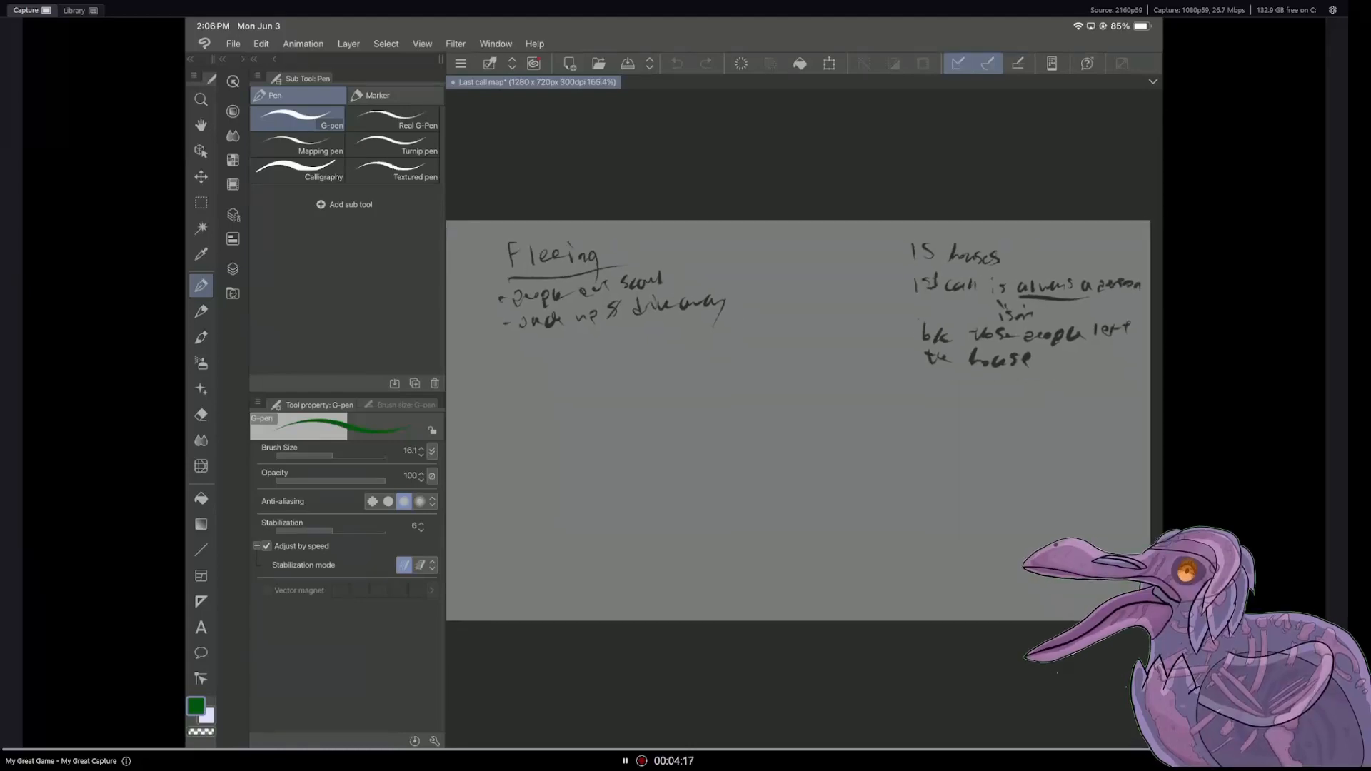
scroll(782, 411, down, 1)
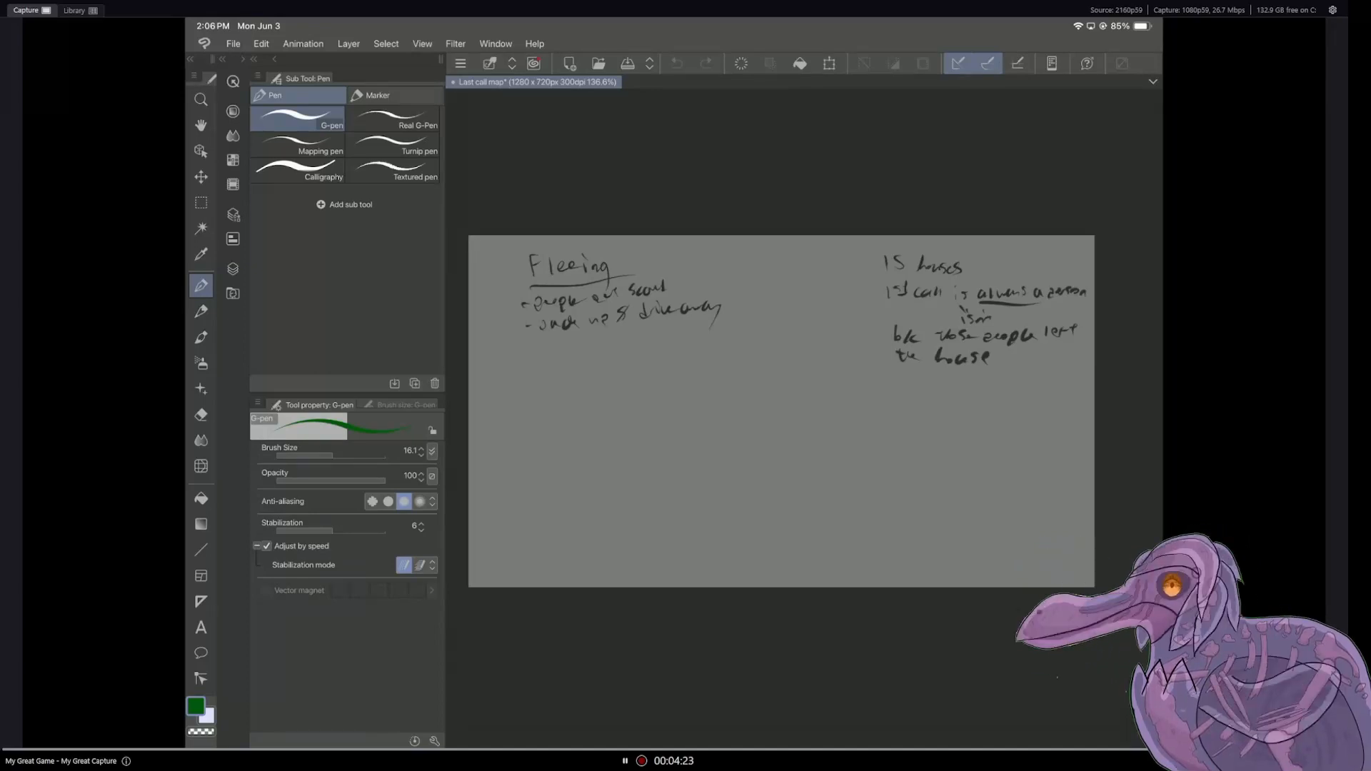
drag(781, 411, 834, 408)
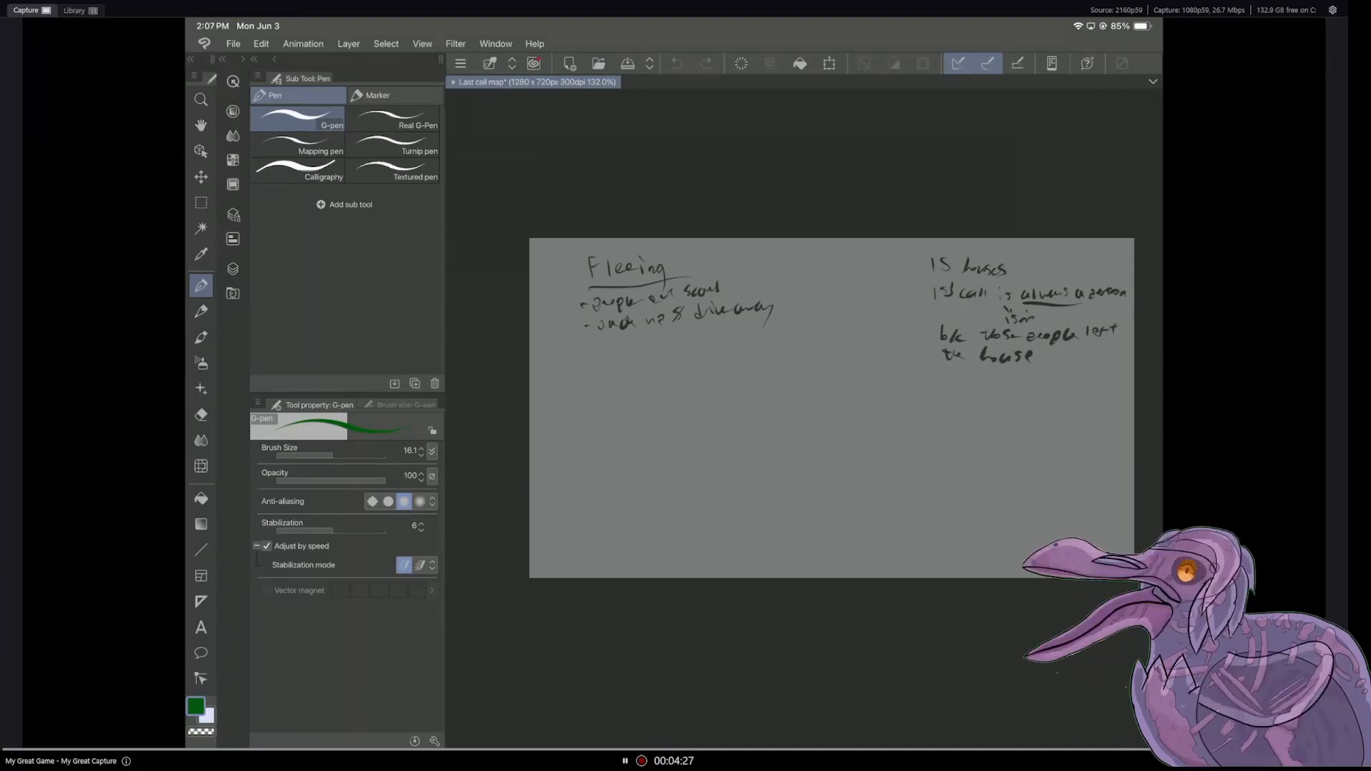
Step: Hide Layer 4 and show the landmark notes on Layer 3
key(e)
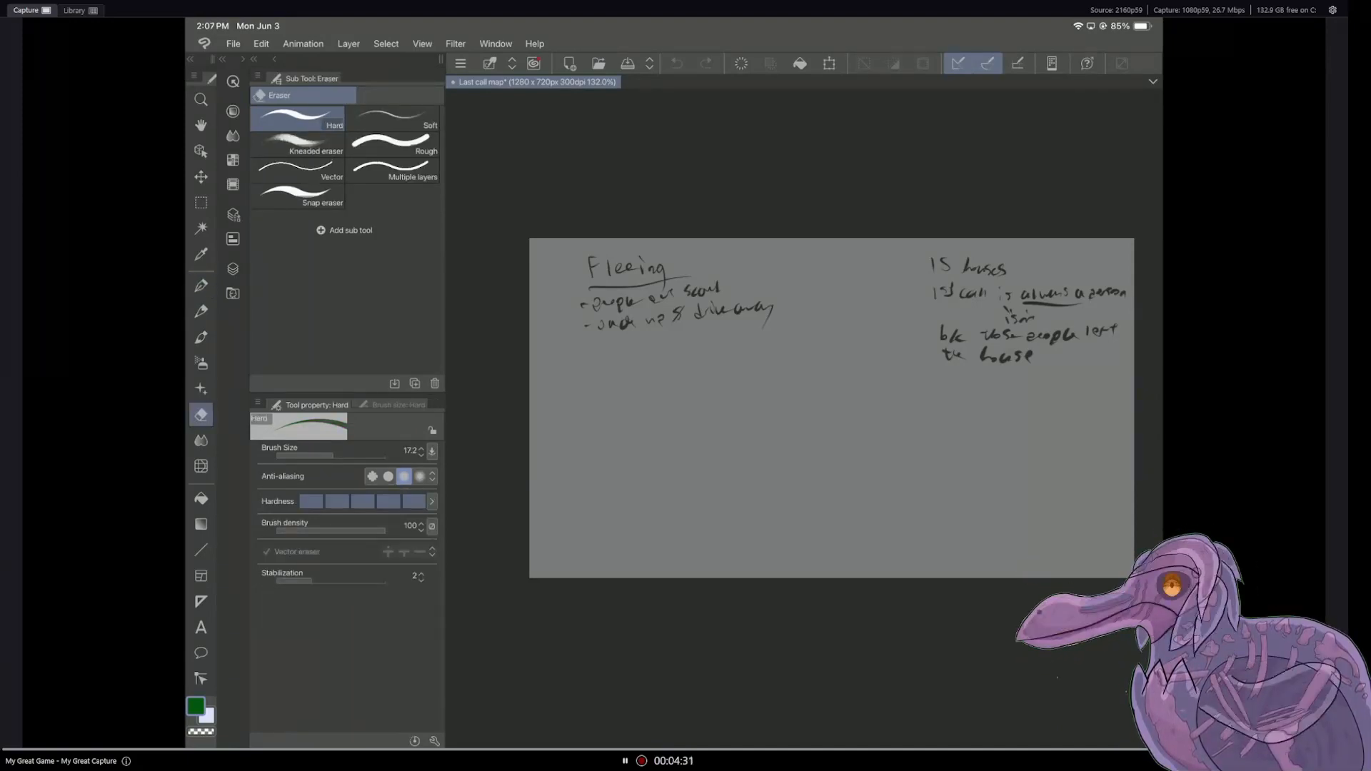
click(233, 269)
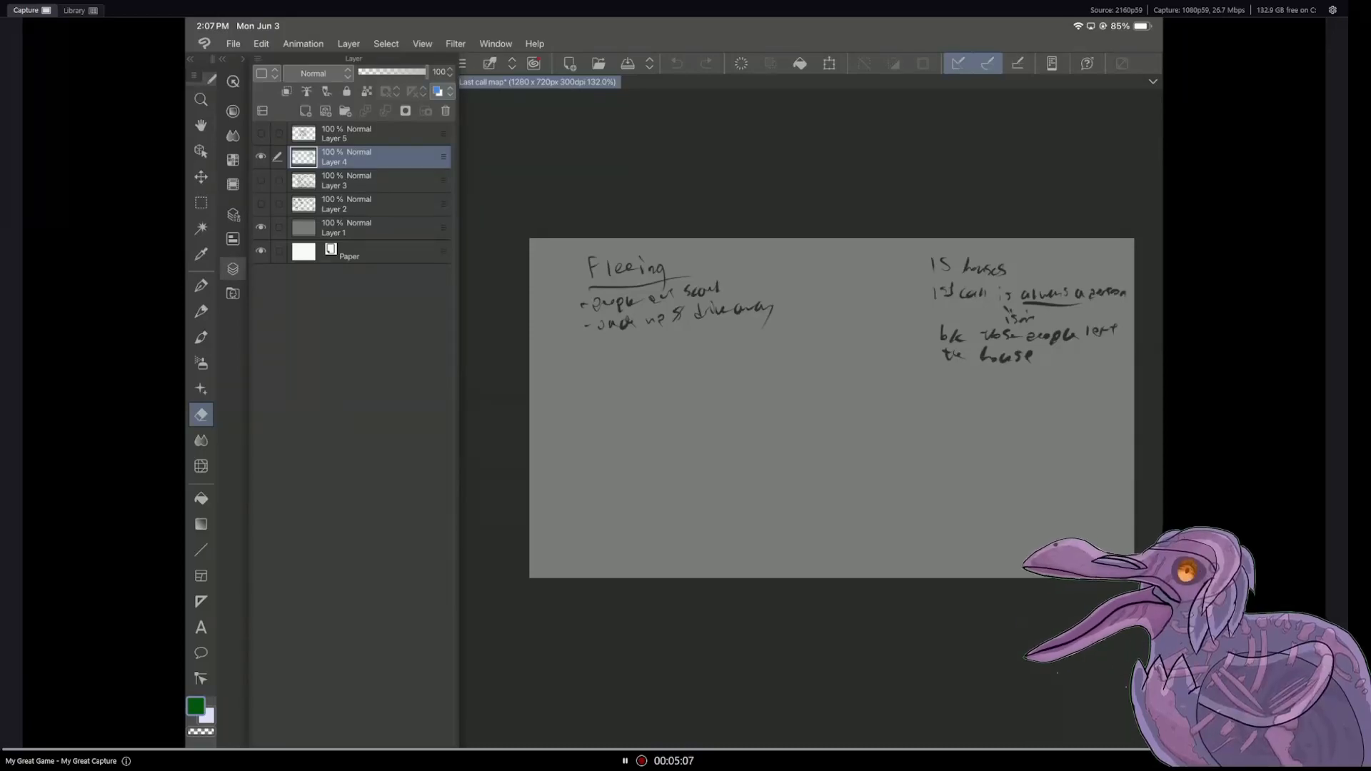
click(262, 157)
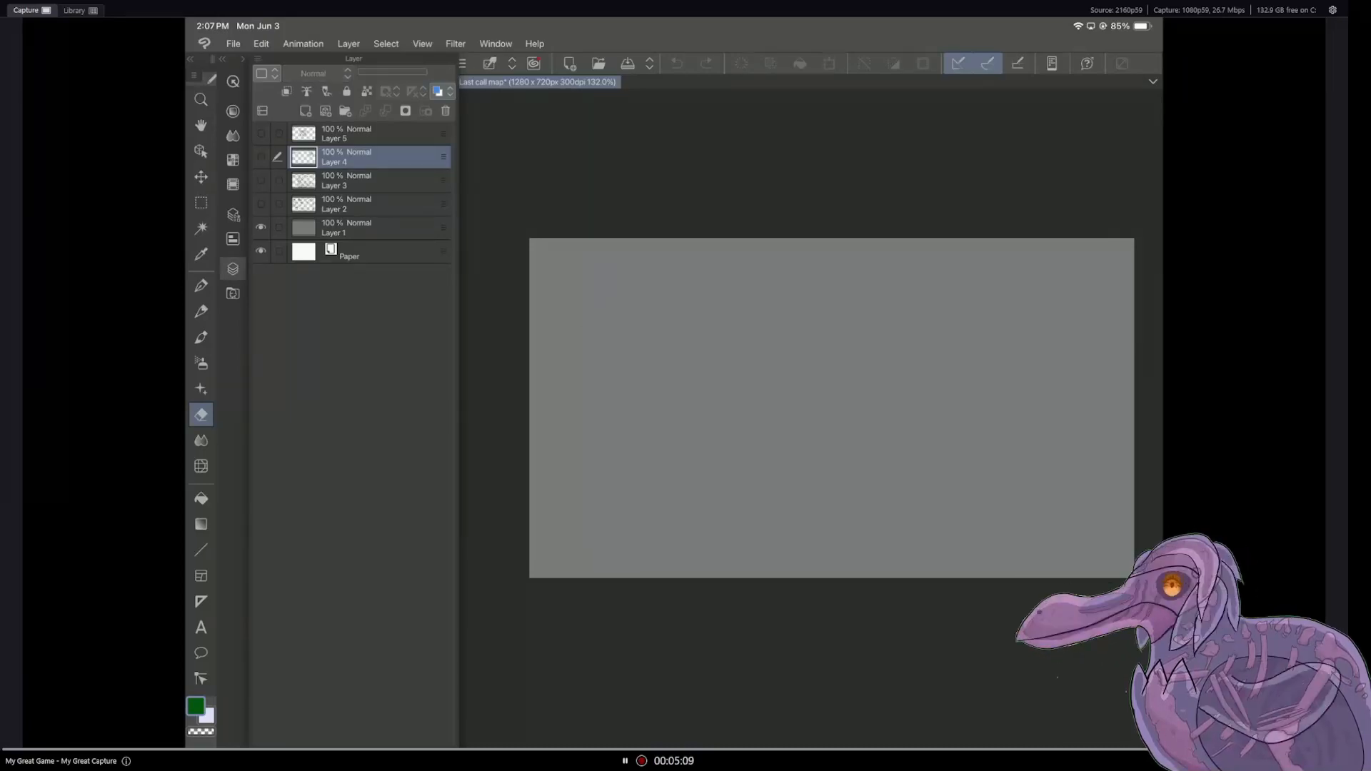
click(261, 181)
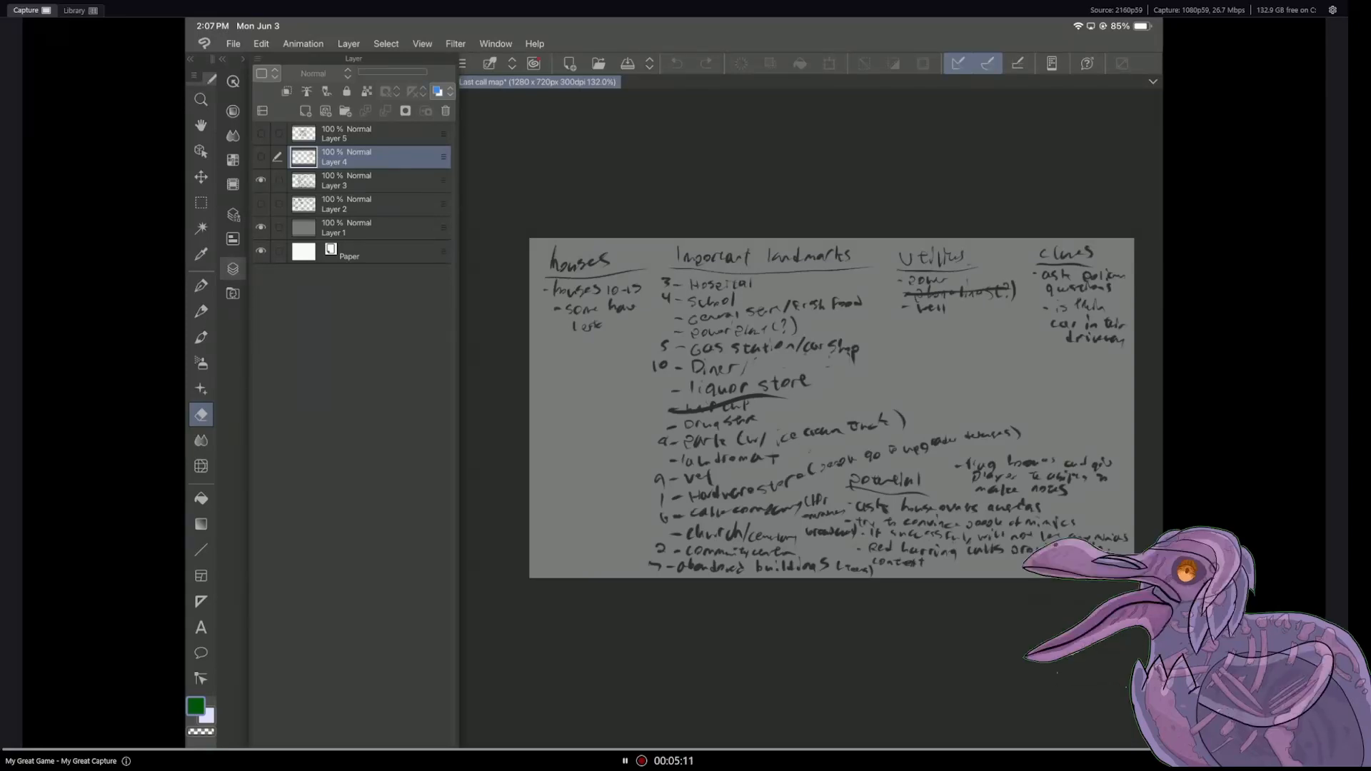
click(232, 269)
scroll(832, 408, up, 2)
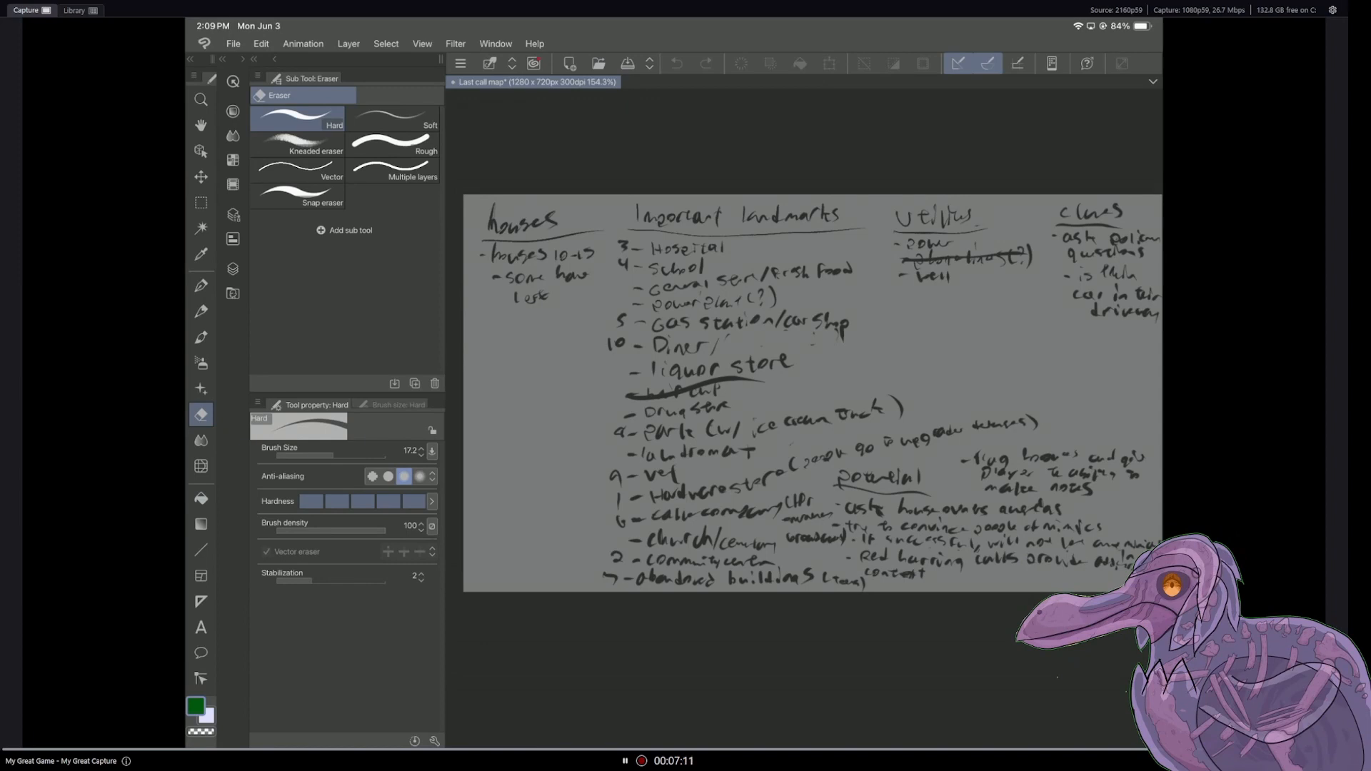
Step: Add a new raster layer directly above Layer 3, and hide Layer 3 to get a blank writing area
click(233, 269)
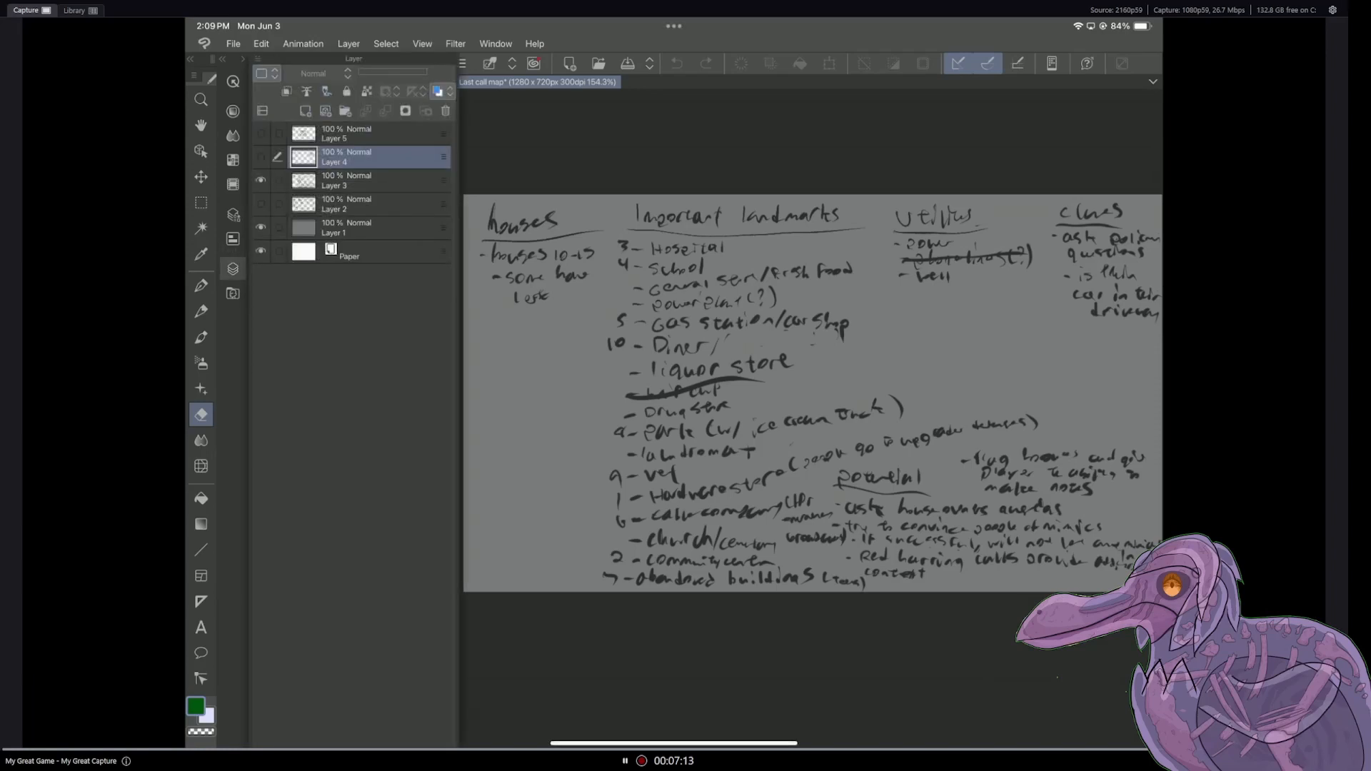
click(371, 134)
click(371, 157)
click(371, 181)
click(306, 111)
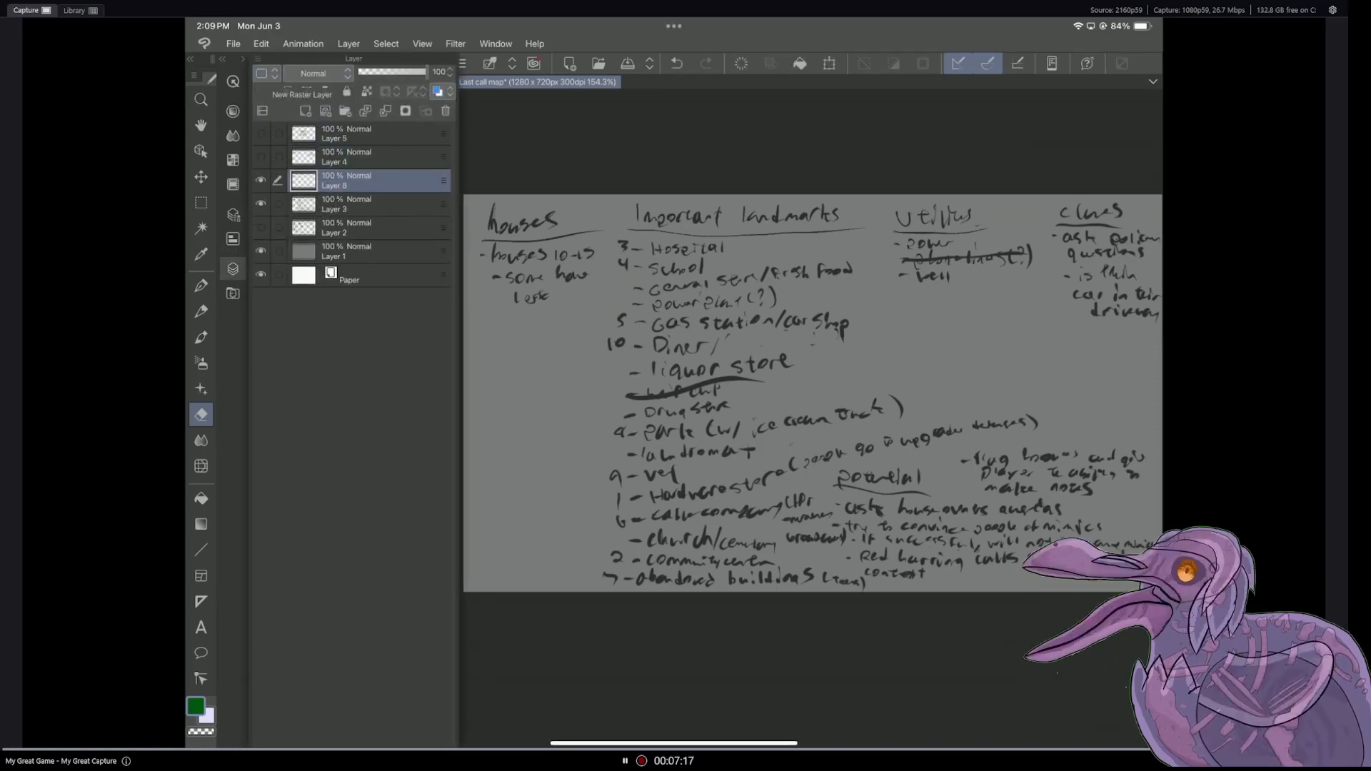
click(260, 204)
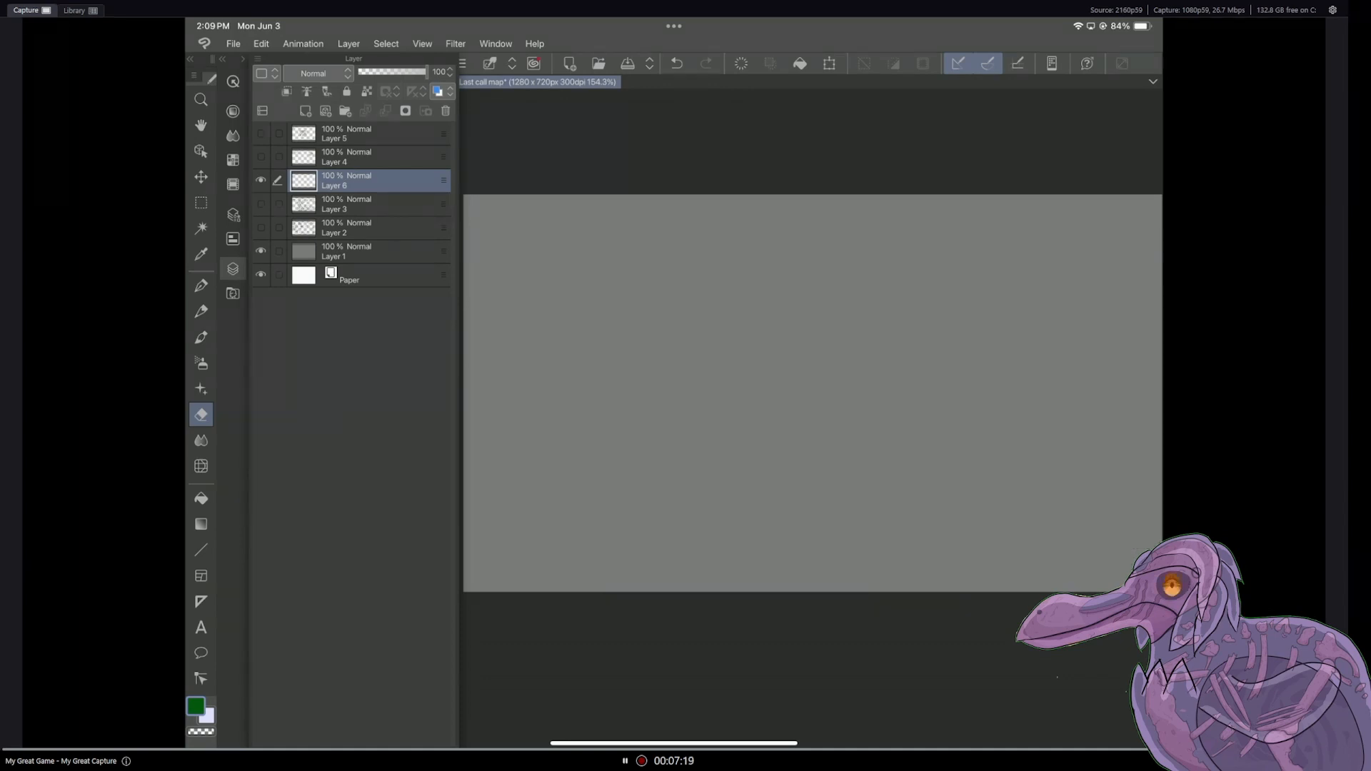
click(232, 268)
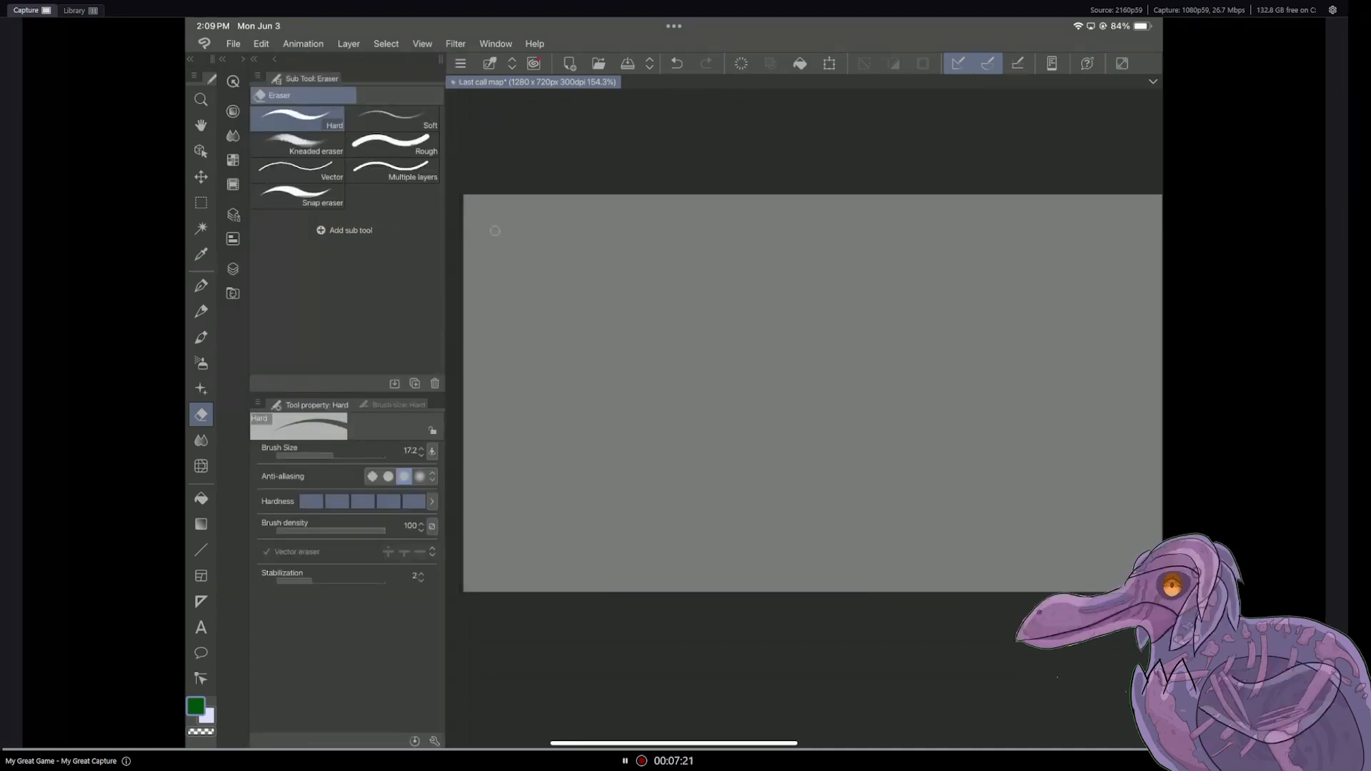
Step: Select the G-pen and set the drawing color to dark grey, hex 3C3B3B
click(201, 286)
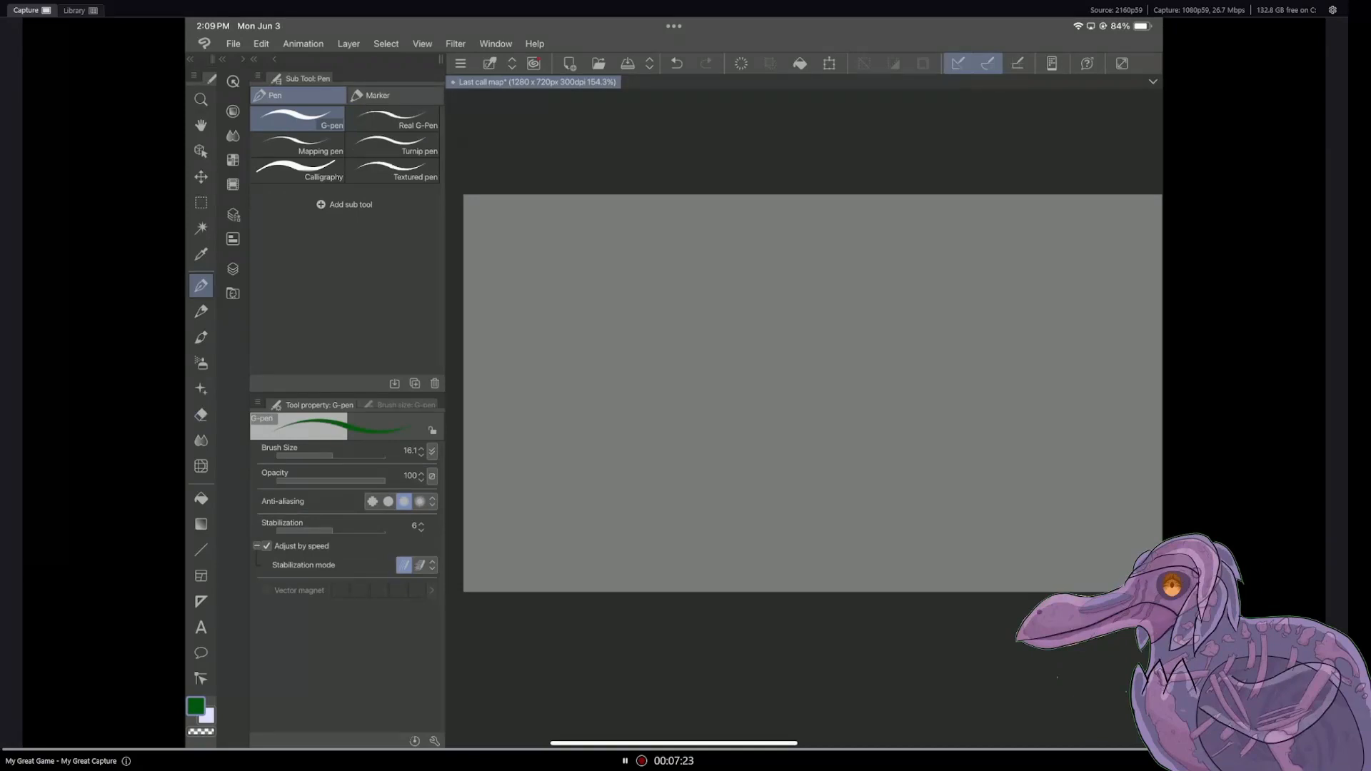
double_click(196, 706)
click(789, 430)
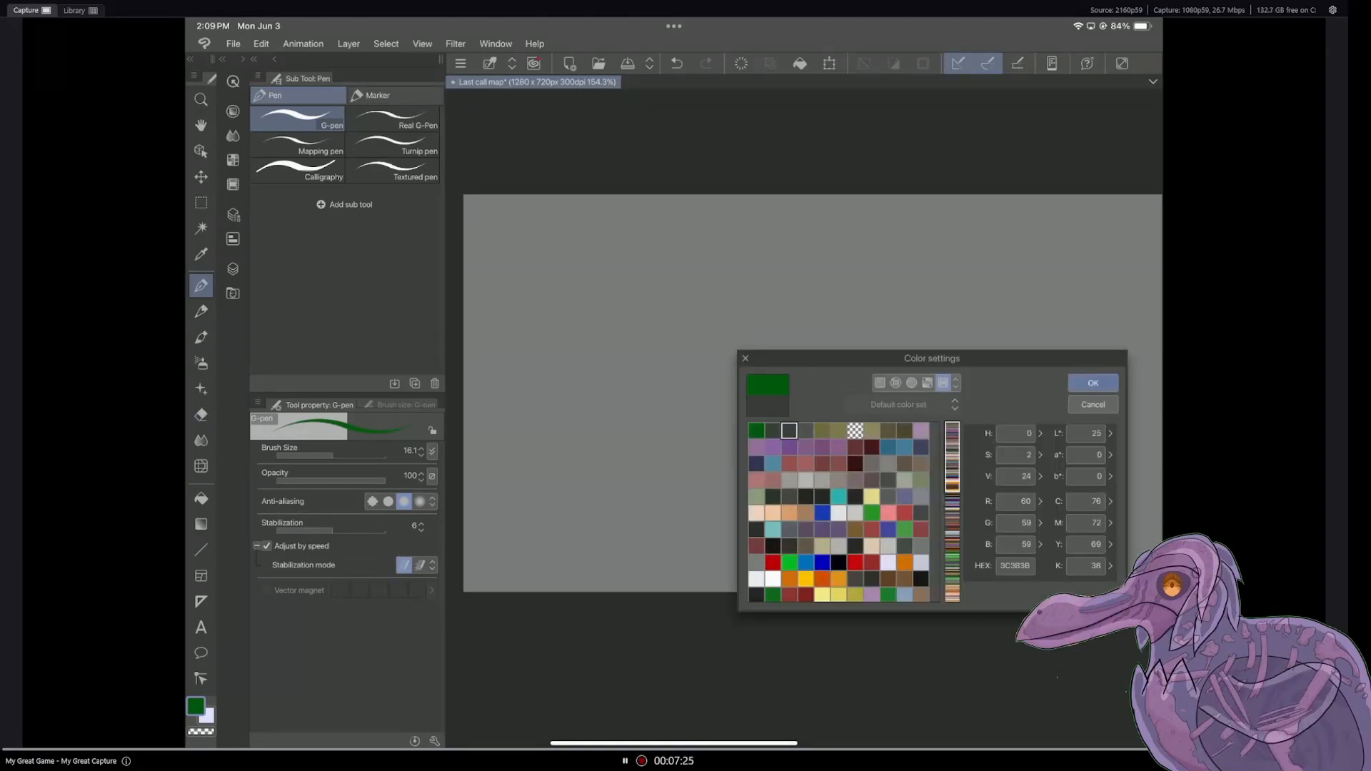
click(1094, 383)
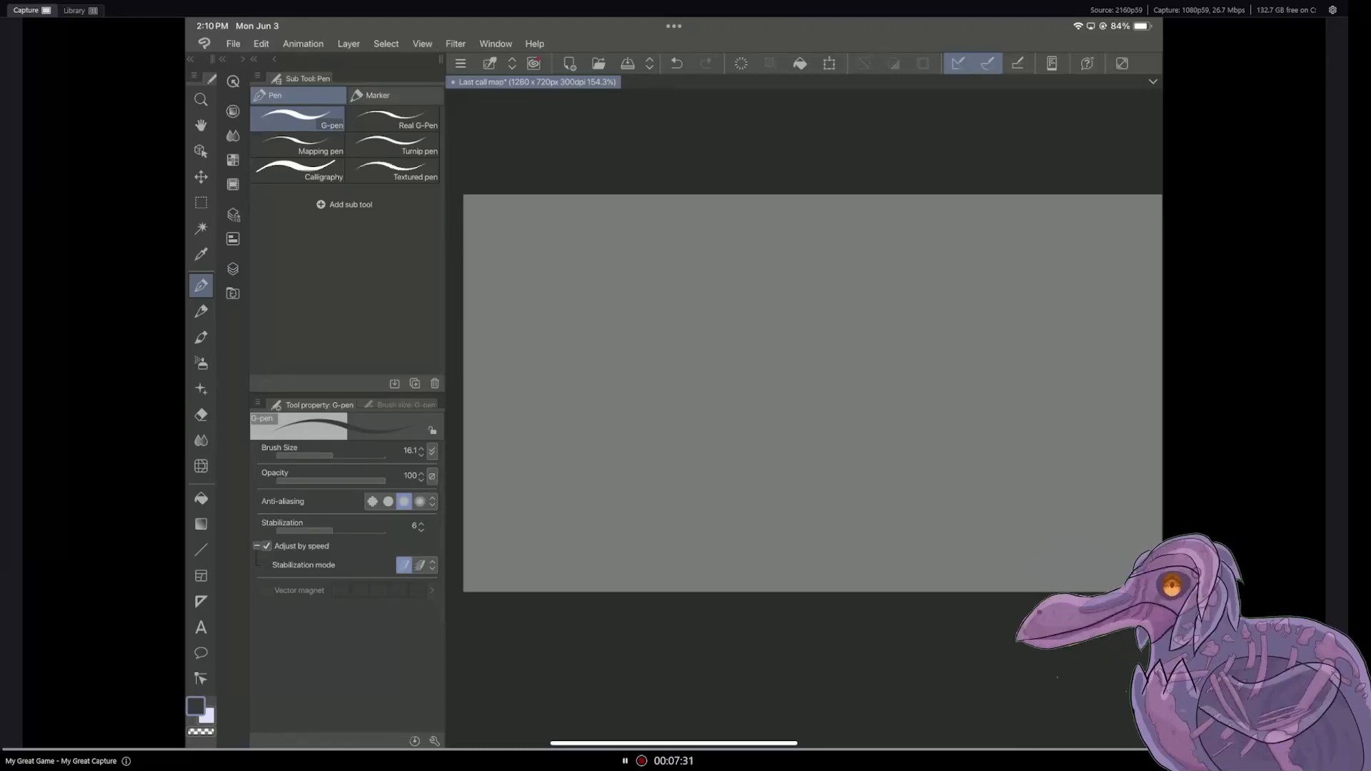
drag(503, 217, 506, 234)
click(677, 63)
click(676, 63)
Step: Set the G-pen brush size to 10.9 and handwrite "Diner -" in the canvas's upper-left corner
drag(332, 454, 327, 453)
mouse_move(497, 216)
mouse_down()
mouse_move(497, 230)
mouse_move(538, 227)
mouse_up()
click(516, 224)
drag(542, 227, 571, 221)
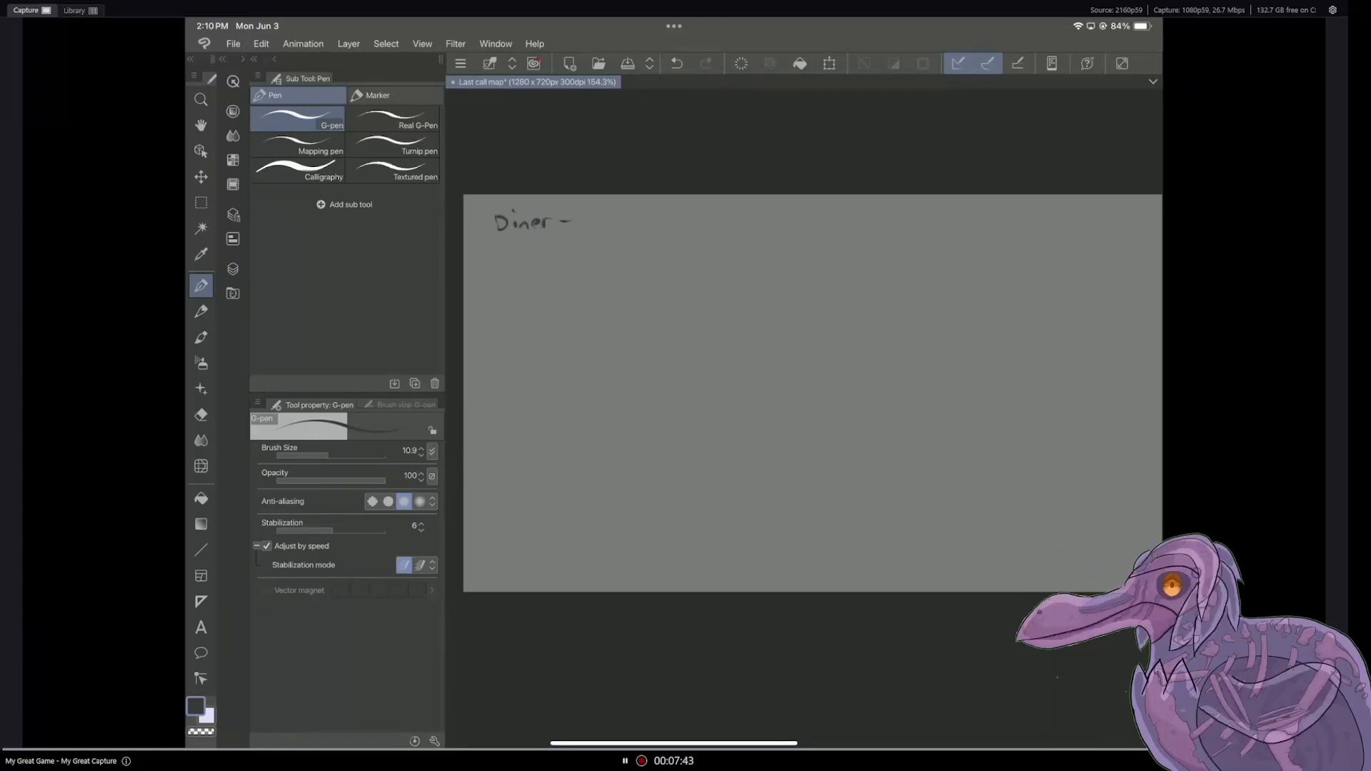
Step: Show Layer 3 briefly to review the landmark list, and hide it again
click(233, 268)
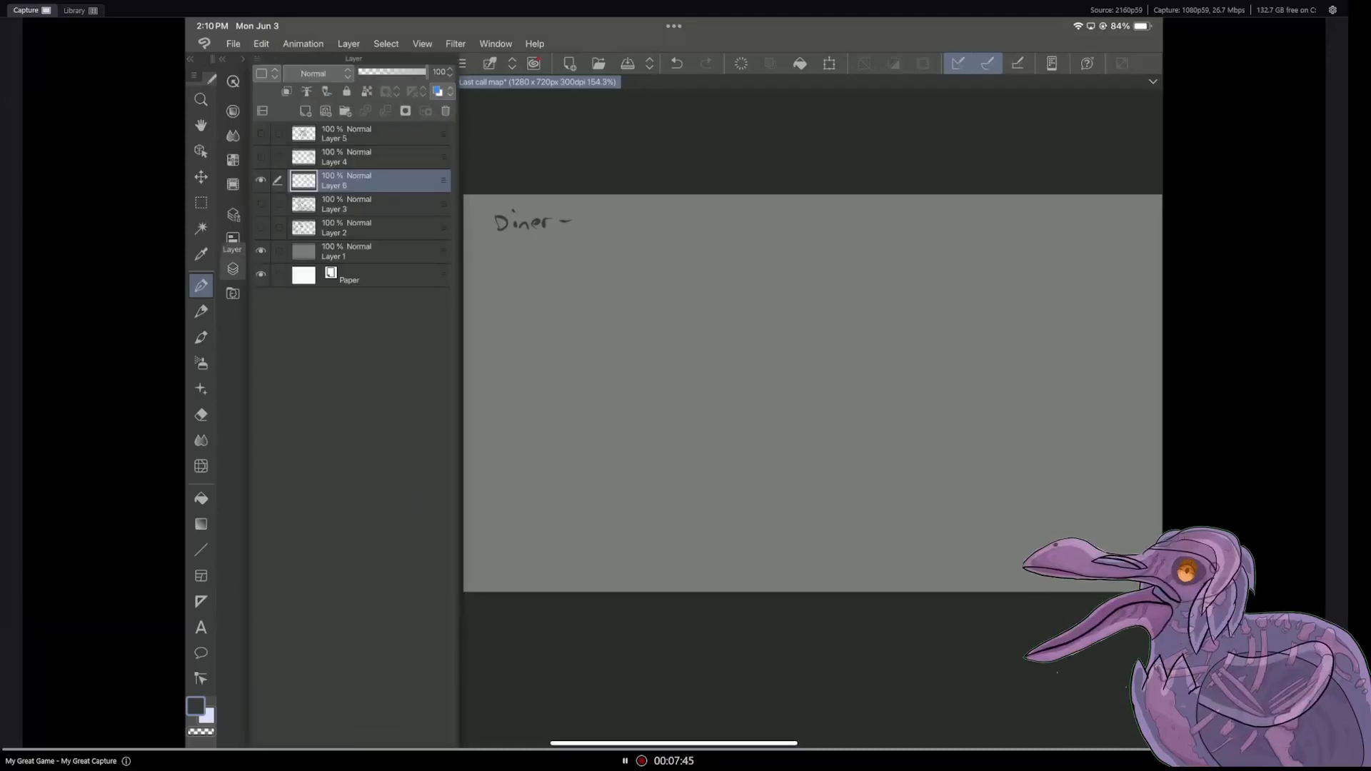
click(261, 203)
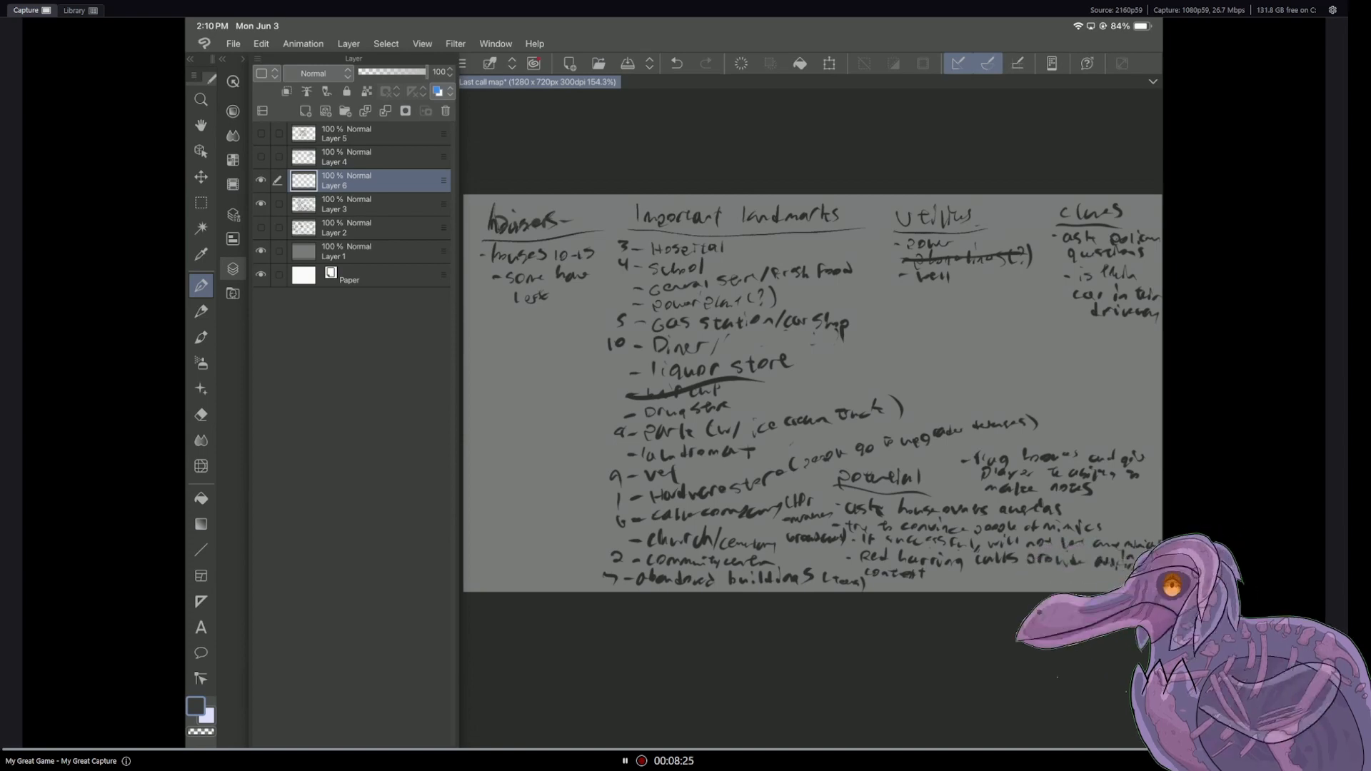
click(261, 204)
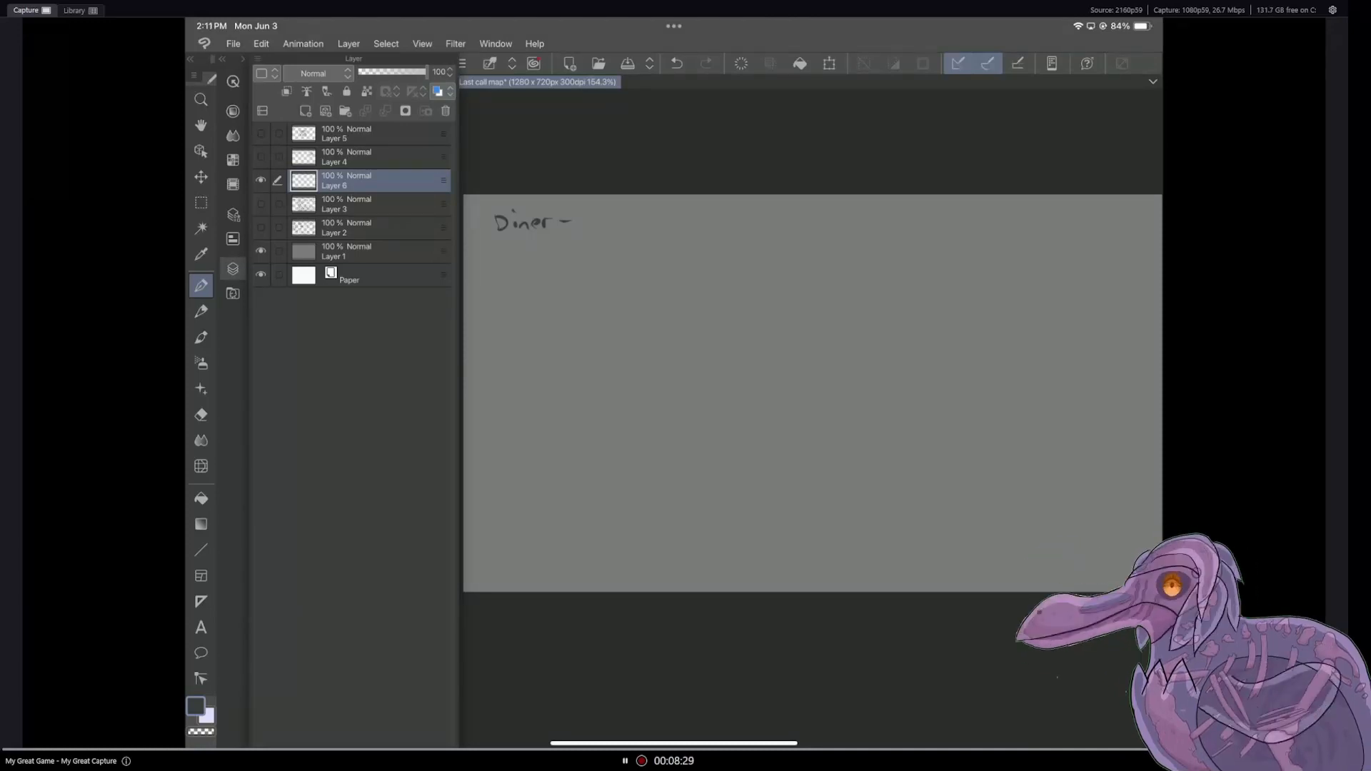
click(233, 269)
Step: Handwrite an underlined "needs" heading in the canvas's upper-right corner, listing children, teens, adults and seniors below it
mouse_move(1086, 218)
mouse_down()
mouse_move(1145, 208)
mouse_move(1076, 221)
mouse_move(1120, 218)
mouse_move(1084, 240)
mouse_move(1150, 237)
mouse_move(1114, 256)
mouse_move(1155, 262)
mouse_move(1086, 291)
mouse_up()
drag(1109, 272, 1113, 292)
mouse_move(1115, 284)
mouse_down()
mouse_move(1144, 290)
mouse_move(1075, 317)
mouse_up()
drag(1088, 312, 1134, 314)
drag(1146, 303, 1152, 311)
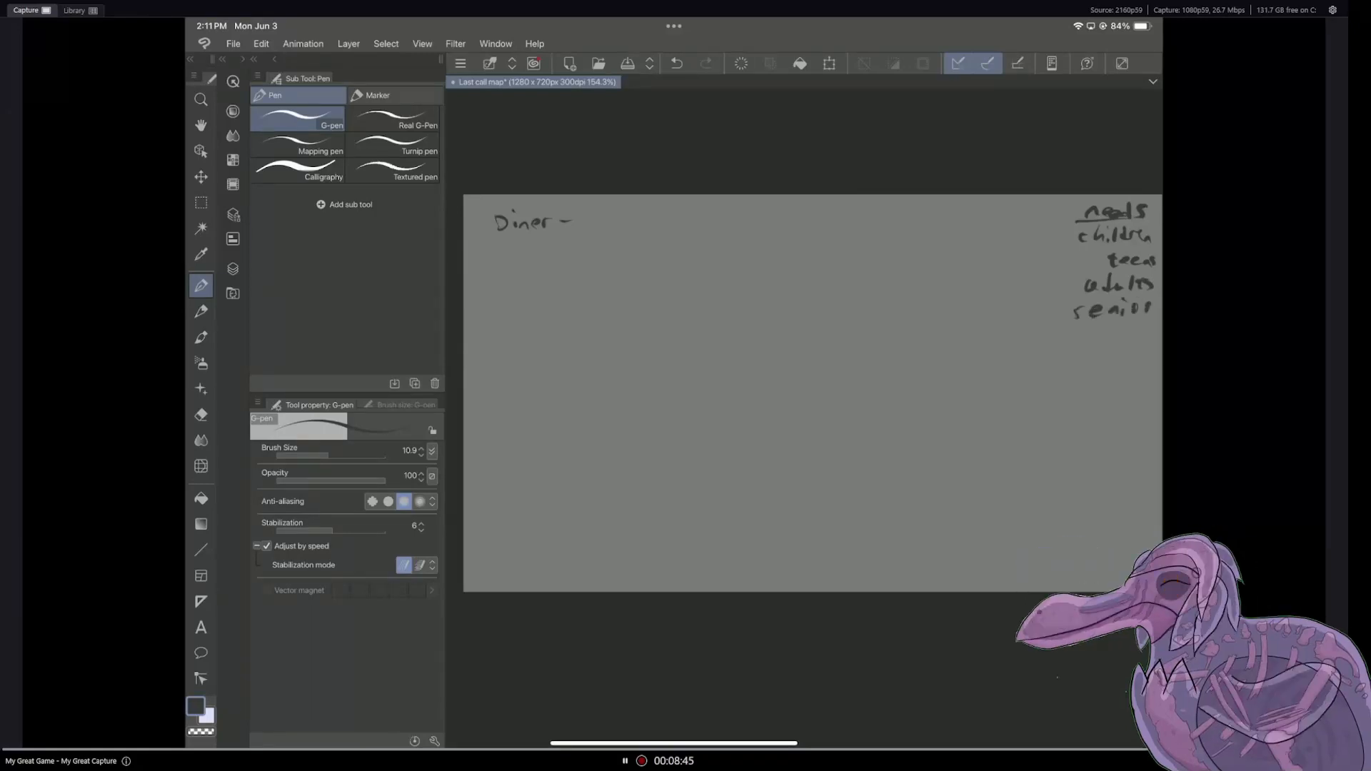
Step: Write the counts 1, 2, 4 and 1 before children, teens, adults and seniors, and frame the needs list with a border
mouse_move(1059, 203)
mouse_down()
mouse_move(1070, 331)
mouse_move(1149, 333)
mouse_up()
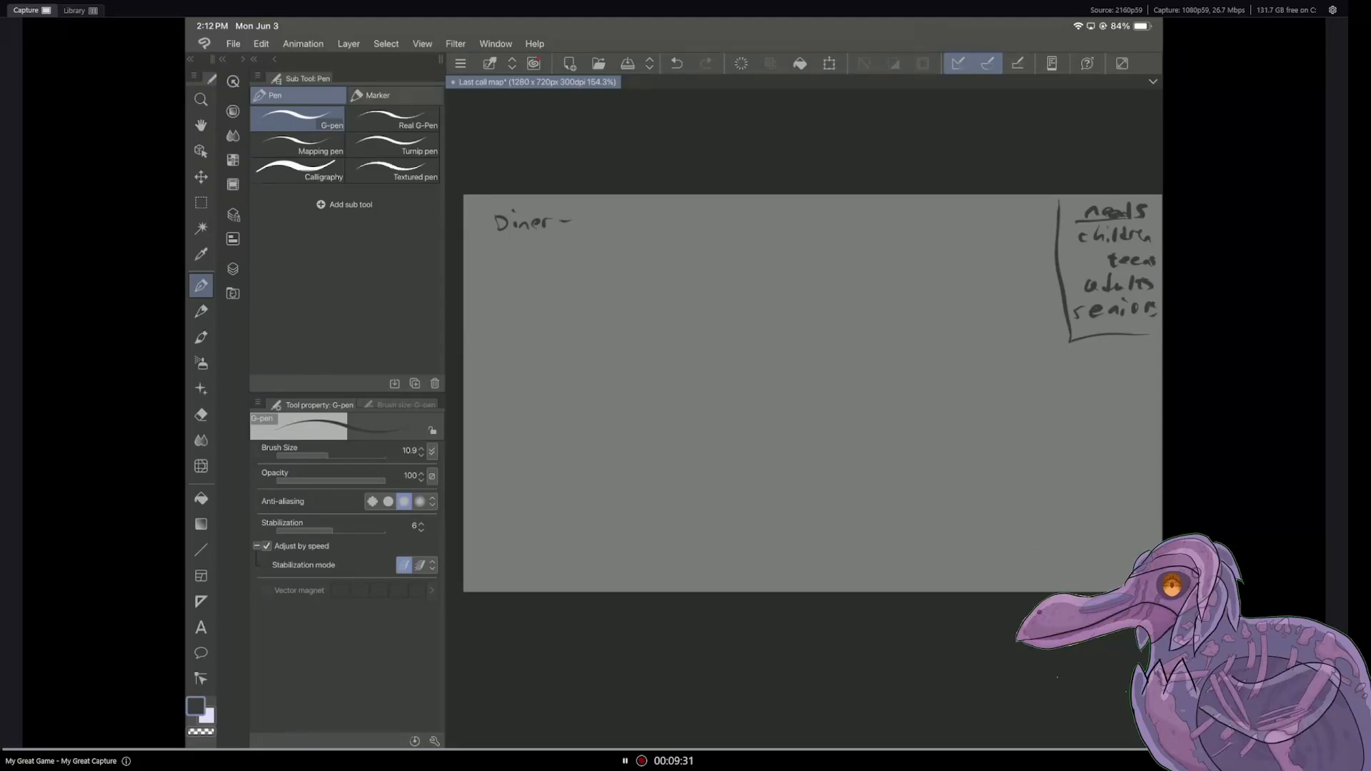
key(ctrl+z)
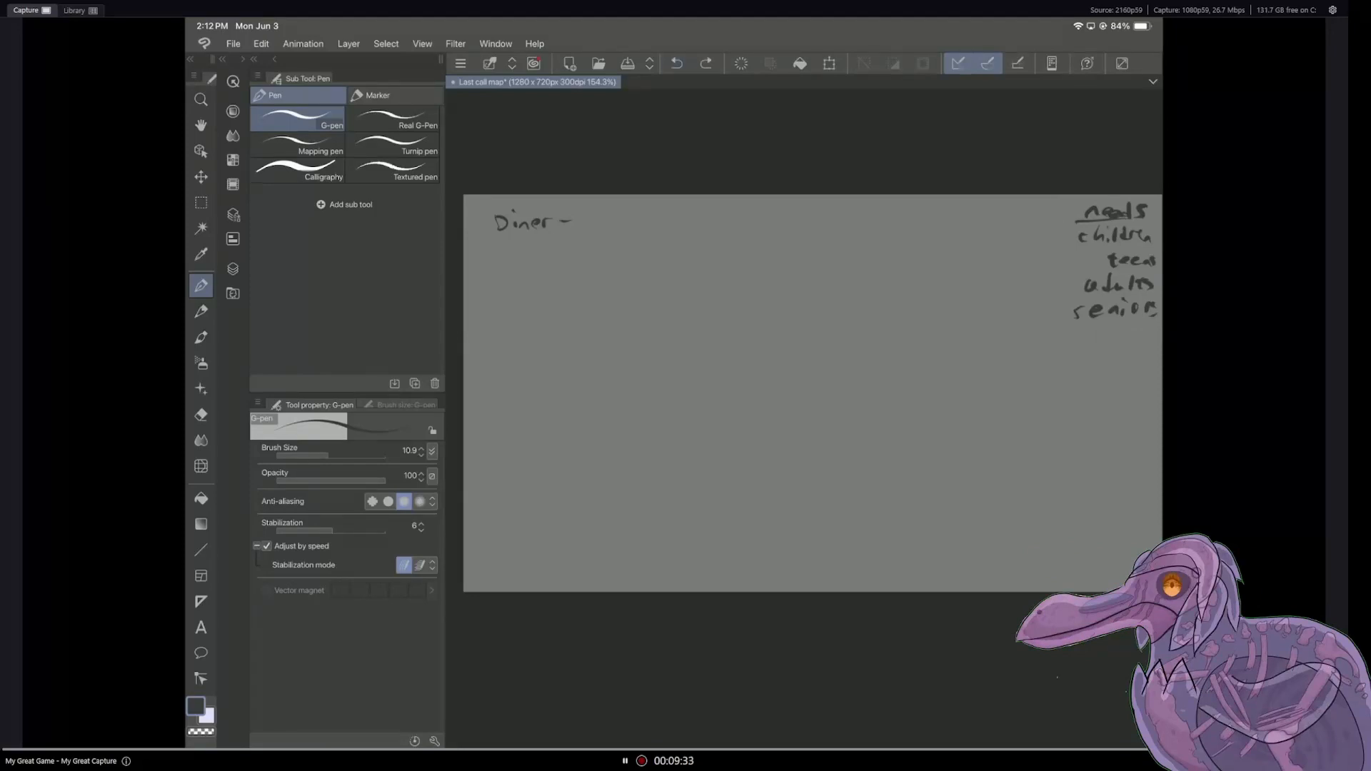
drag(1063, 231, 1072, 266)
drag(1062, 275, 1069, 282)
drag(1069, 275, 1068, 289)
drag(1060, 305, 1060, 314)
mouse_move(1037, 214)
mouse_down()
mouse_move(1031, 342)
mouse_move(1156, 332)
mouse_up()
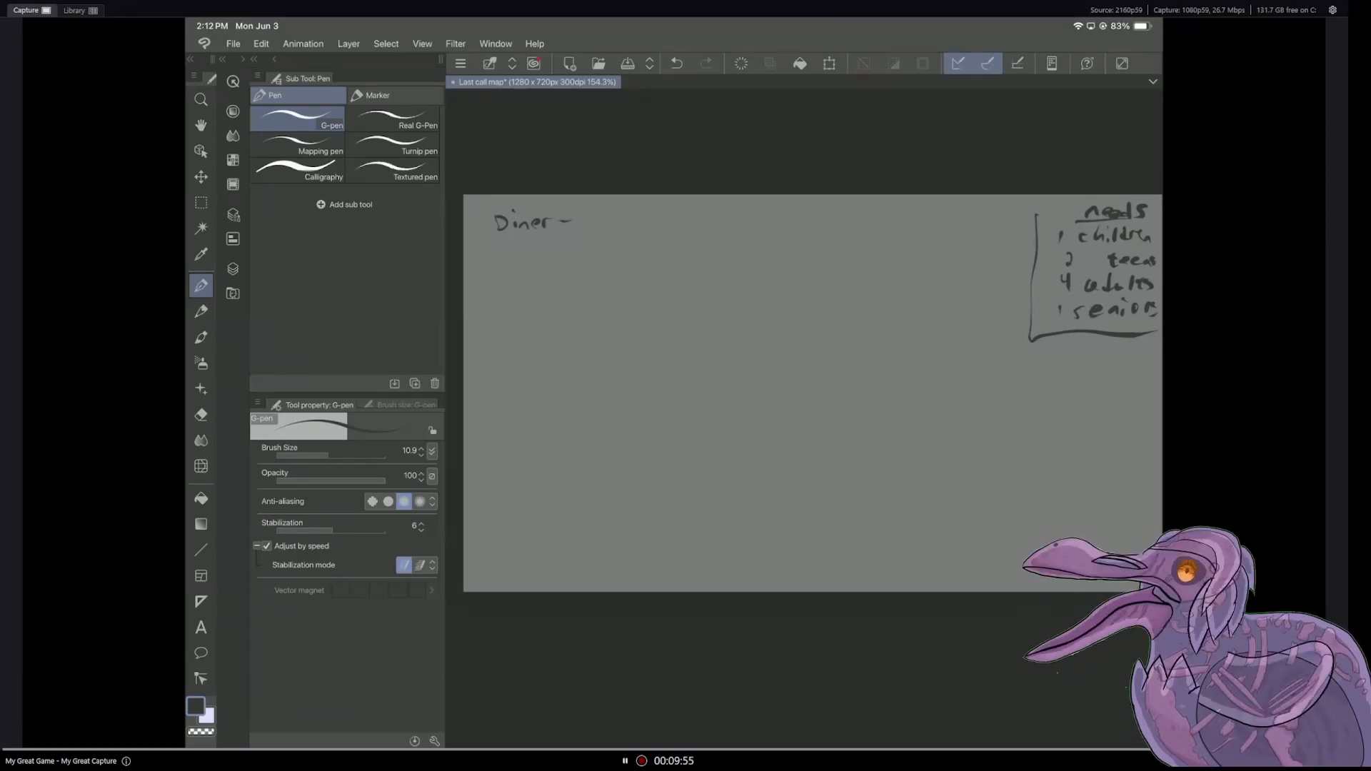
Step: Erase the "Diner -" text with the Hard eraser and switch back to the G-pen
key(e)
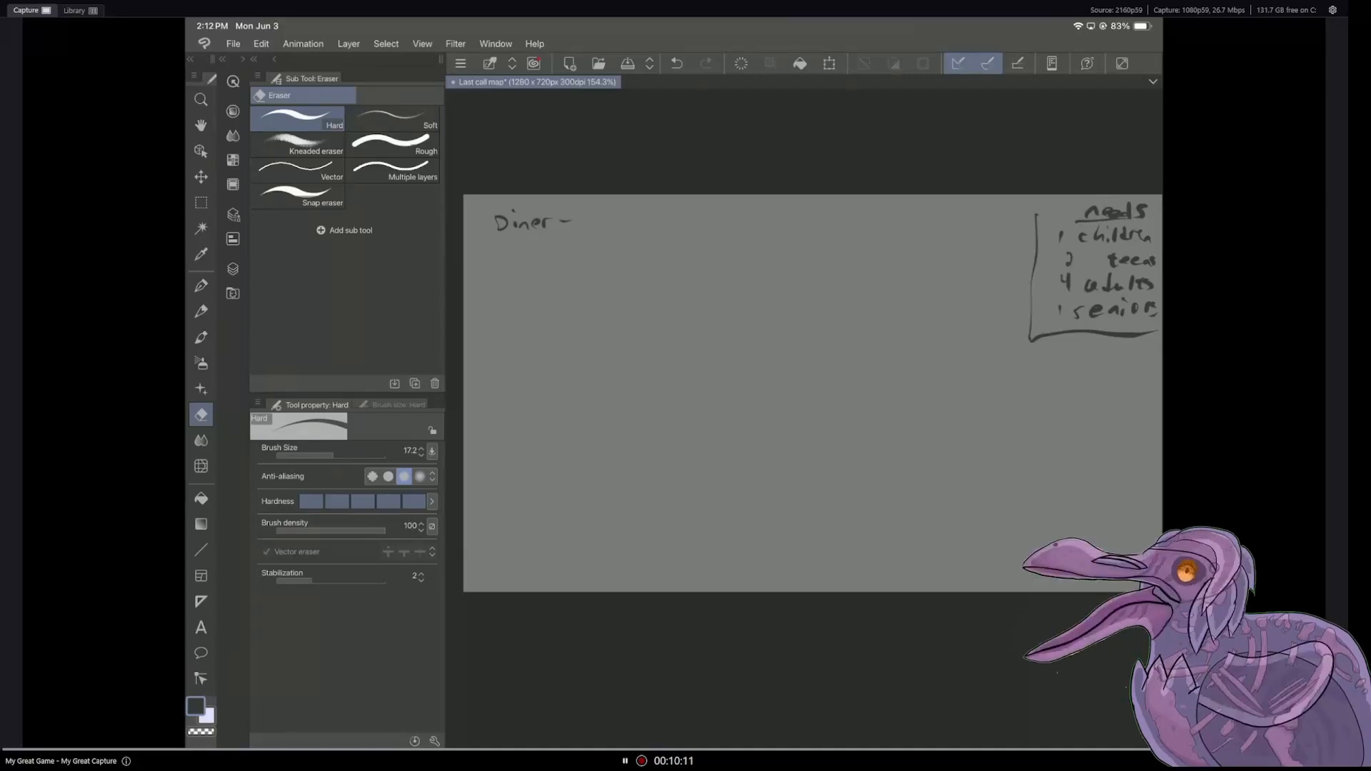
mouse_move(560, 223)
mouse_down()
mouse_move(524, 234)
mouse_move(500, 221)
mouse_up()
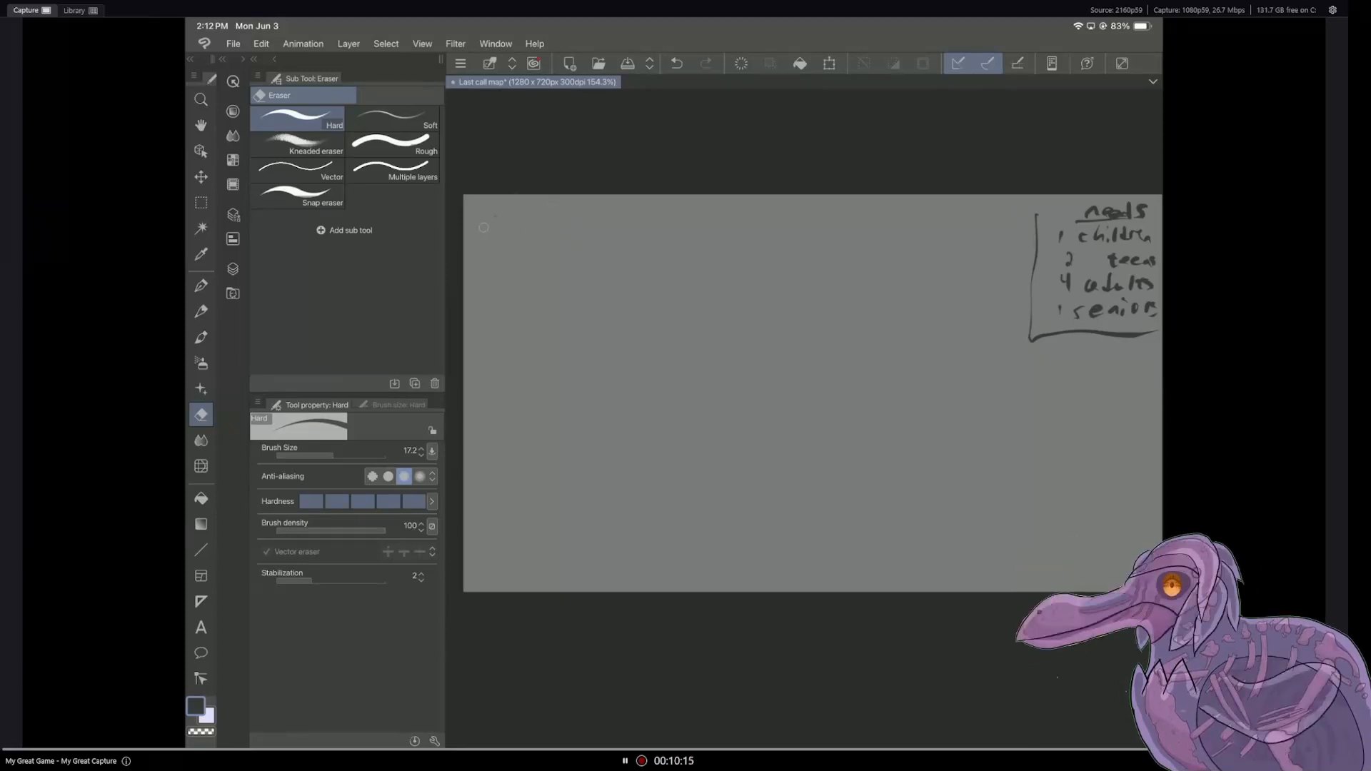
key(p)
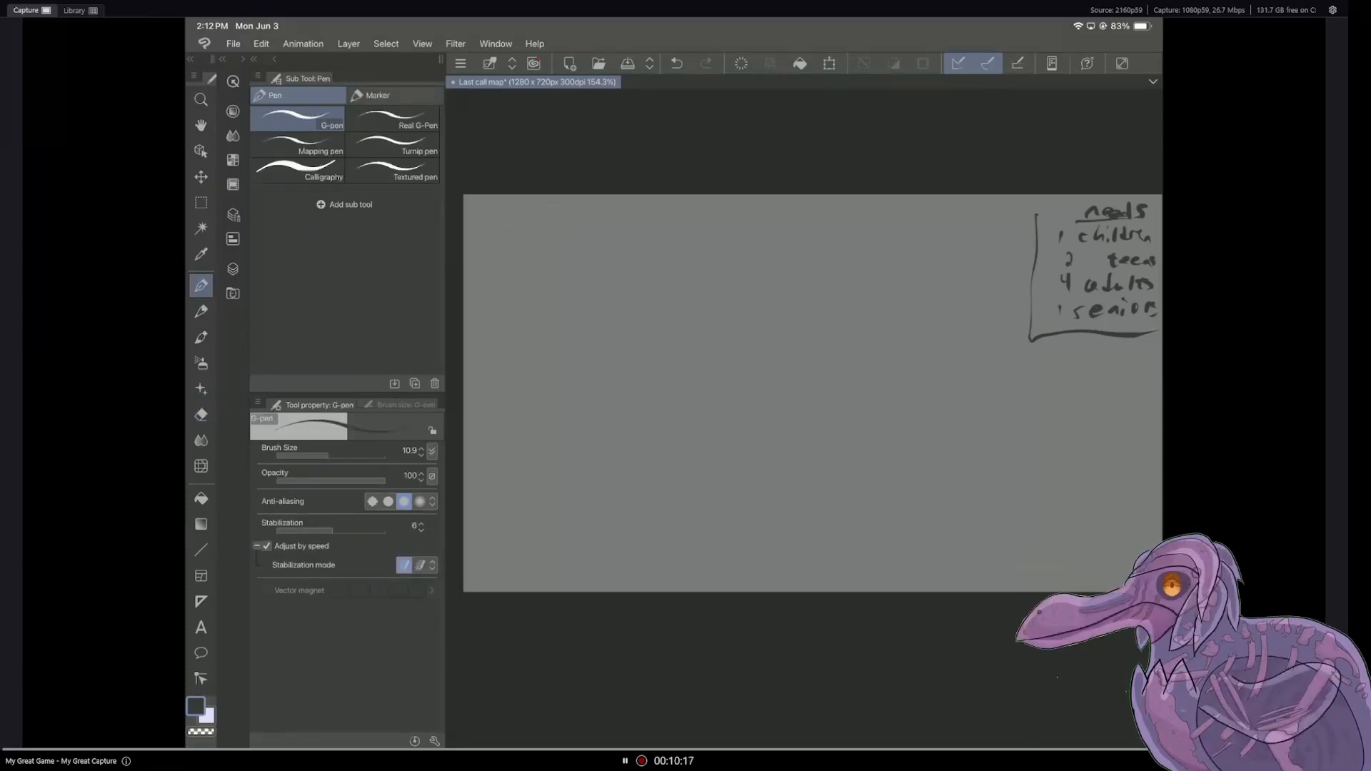
Step: Show Layer 3 again to consult the landmark list alongside the needs list
click(232, 268)
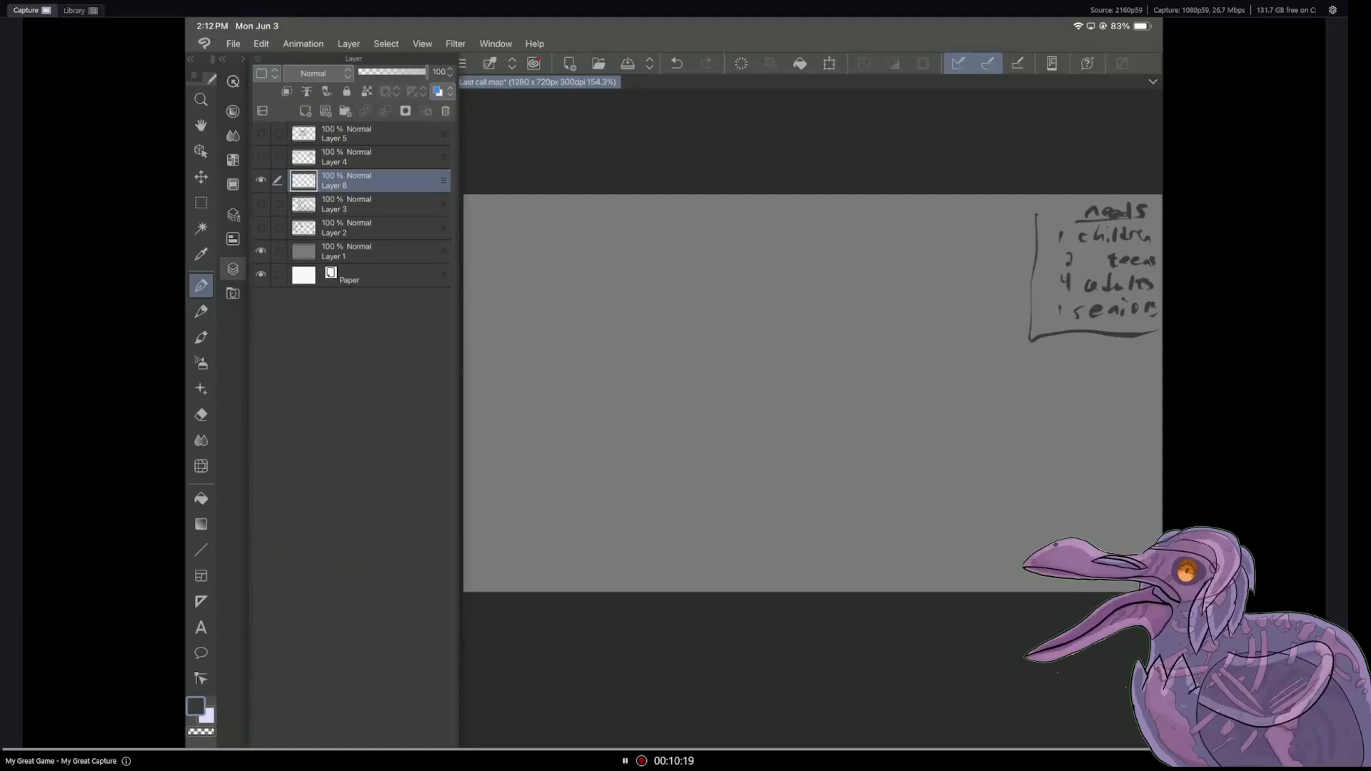
click(261, 204)
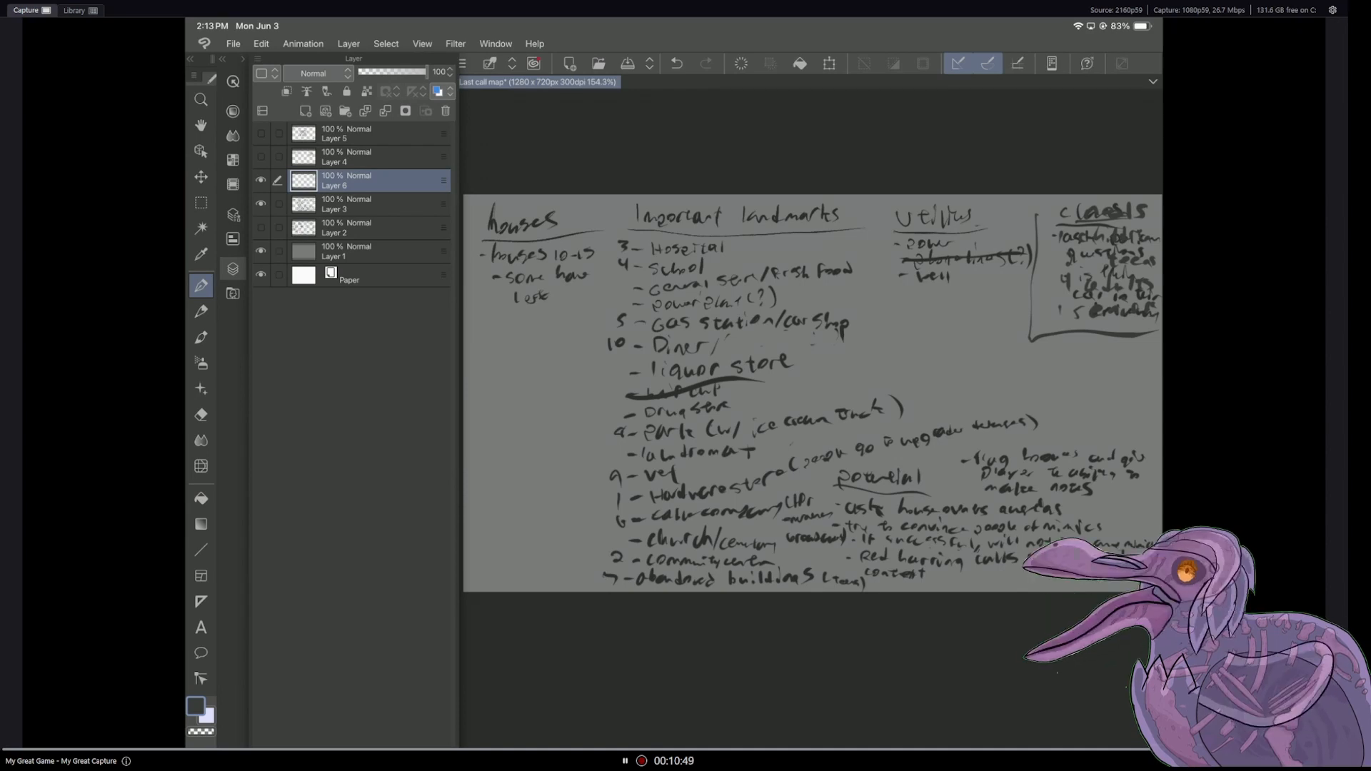
Step: Hide Layer 3 and handwrite "park + ice cream - 1 person" in the canvas's upper-left corner with the G-pen
click(261, 204)
click(232, 268)
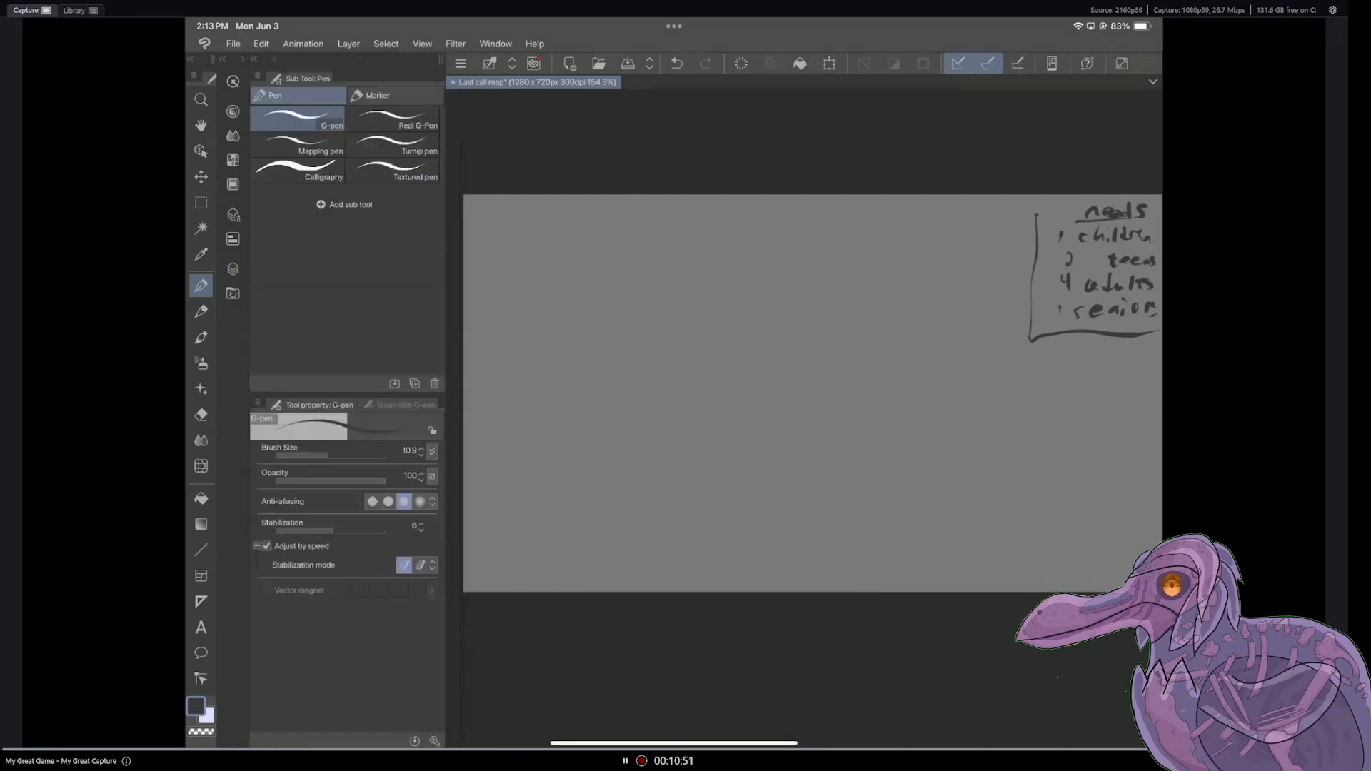
drag(484, 224, 519, 226)
drag(524, 216, 523, 233)
drag(519, 224, 547, 225)
mouse_move(541, 218)
mouse_down()
mouse_move(543, 233)
mouse_move(565, 230)
mouse_up()
drag(568, 224, 640, 220)
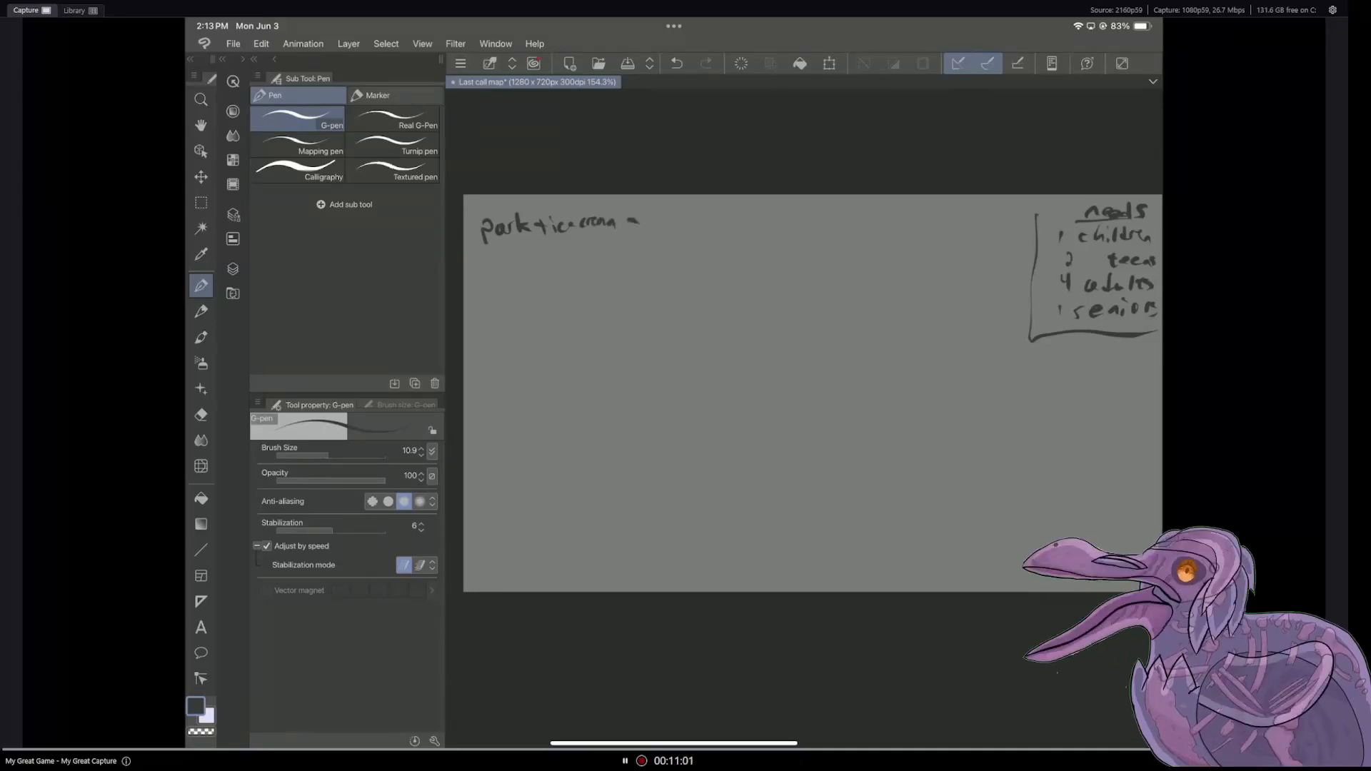
mouse_move(656, 209)
mouse_down()
mouse_move(667, 228)
mouse_move(694, 225)
mouse_up()
mouse_move(703, 214)
mouse_down()
mouse_move(697, 227)
mouse_move(712, 217)
mouse_up()
click(717, 225)
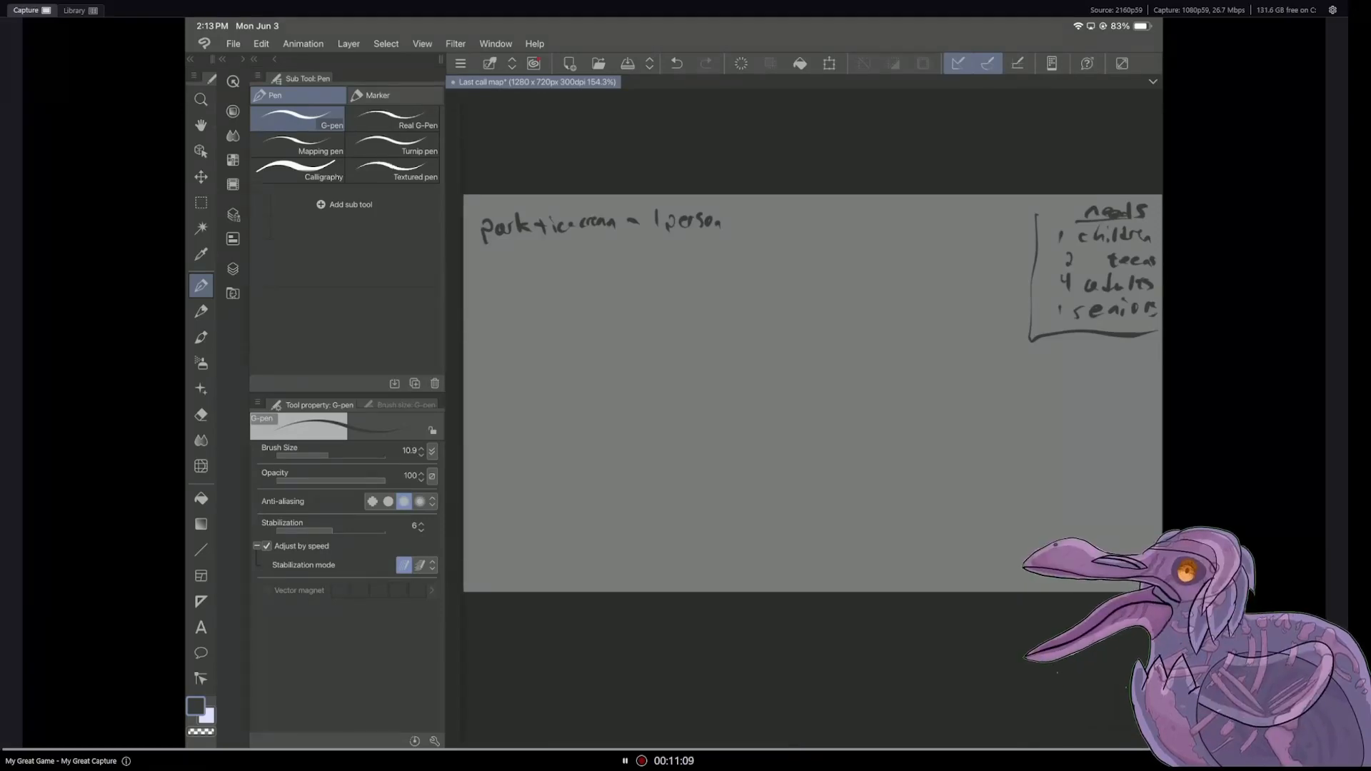
Step: Consult the landmark list on Layer 3 in place of Layer 6, return to Layer 6 and handwrite "Hardware store" below the park entry
click(232, 269)
click(261, 204)
click(260, 180)
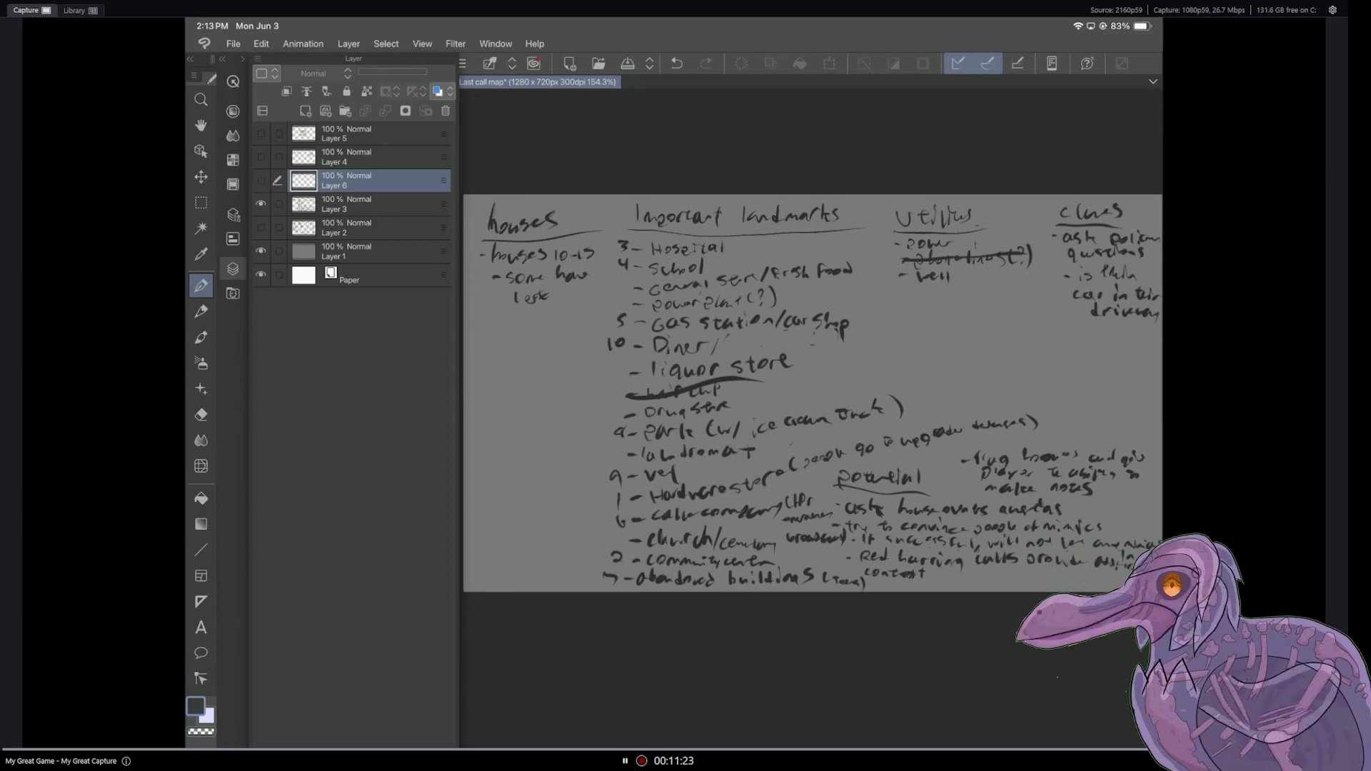
click(260, 180)
click(261, 203)
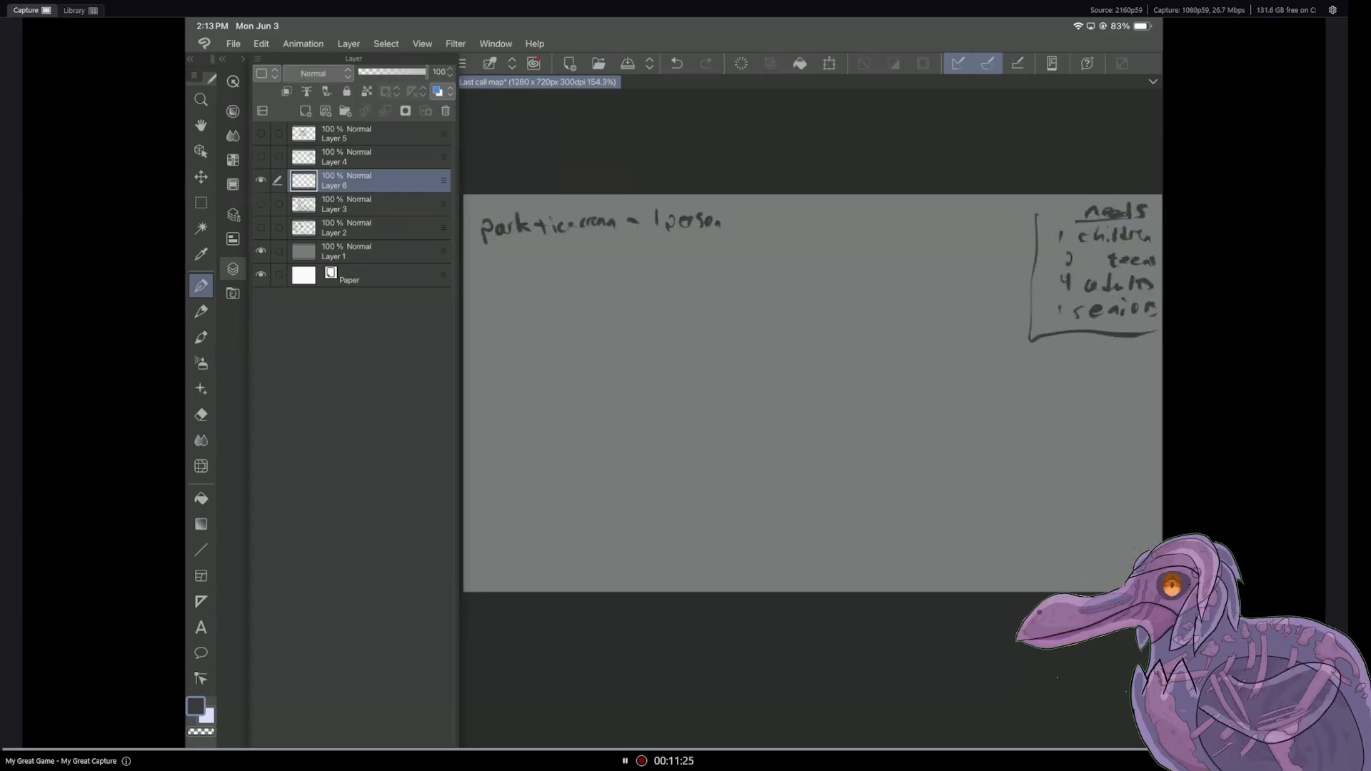
drag(488, 258, 502, 267)
drag(503, 261, 528, 257)
drag(534, 255, 607, 247)
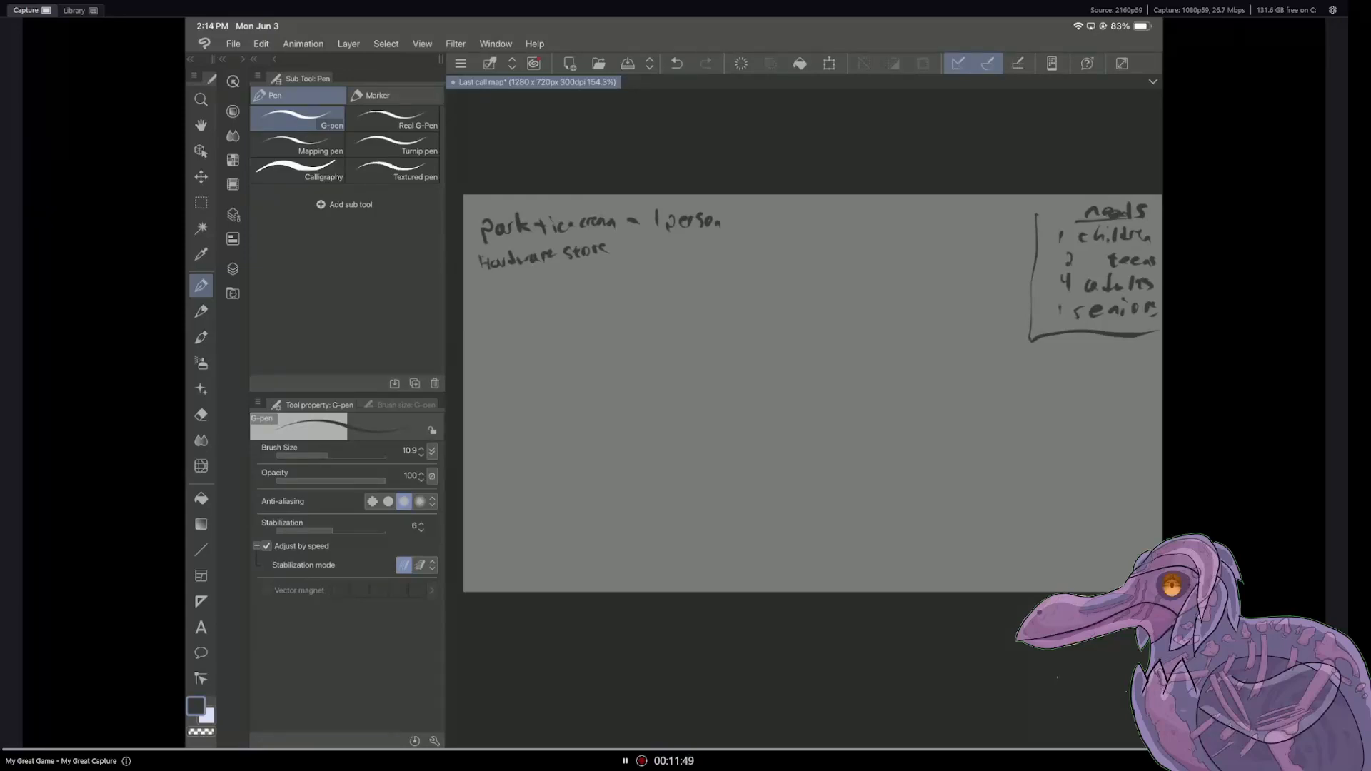
Step: Handwrite column headings for name, number of people and people type above the park entry, and save the document
drag(531, 200, 565, 203)
mouse_move(671, 198)
mouse_down()
mouse_move(746, 200)
mouse_move(735, 223)
mouse_move(771, 204)
mouse_up()
drag(777, 200, 836, 202)
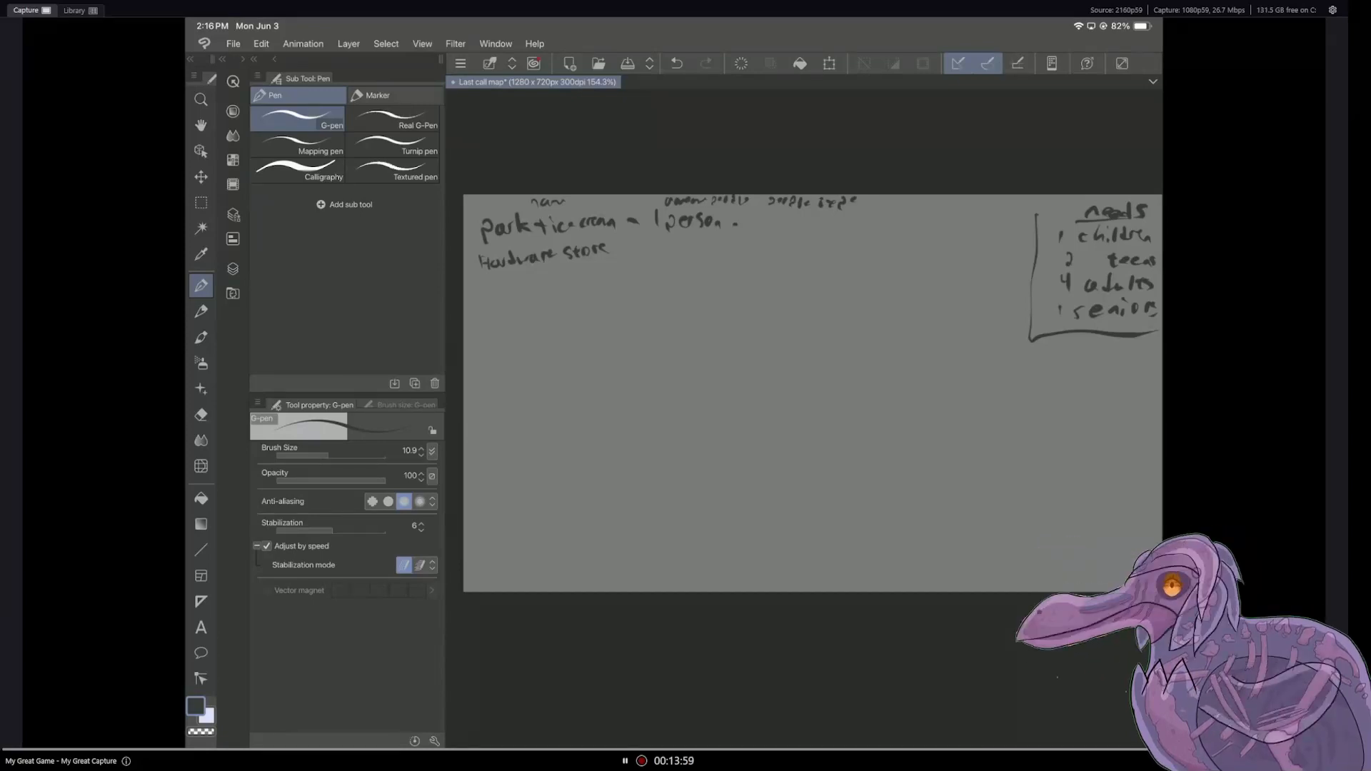
key(ctrl+s)
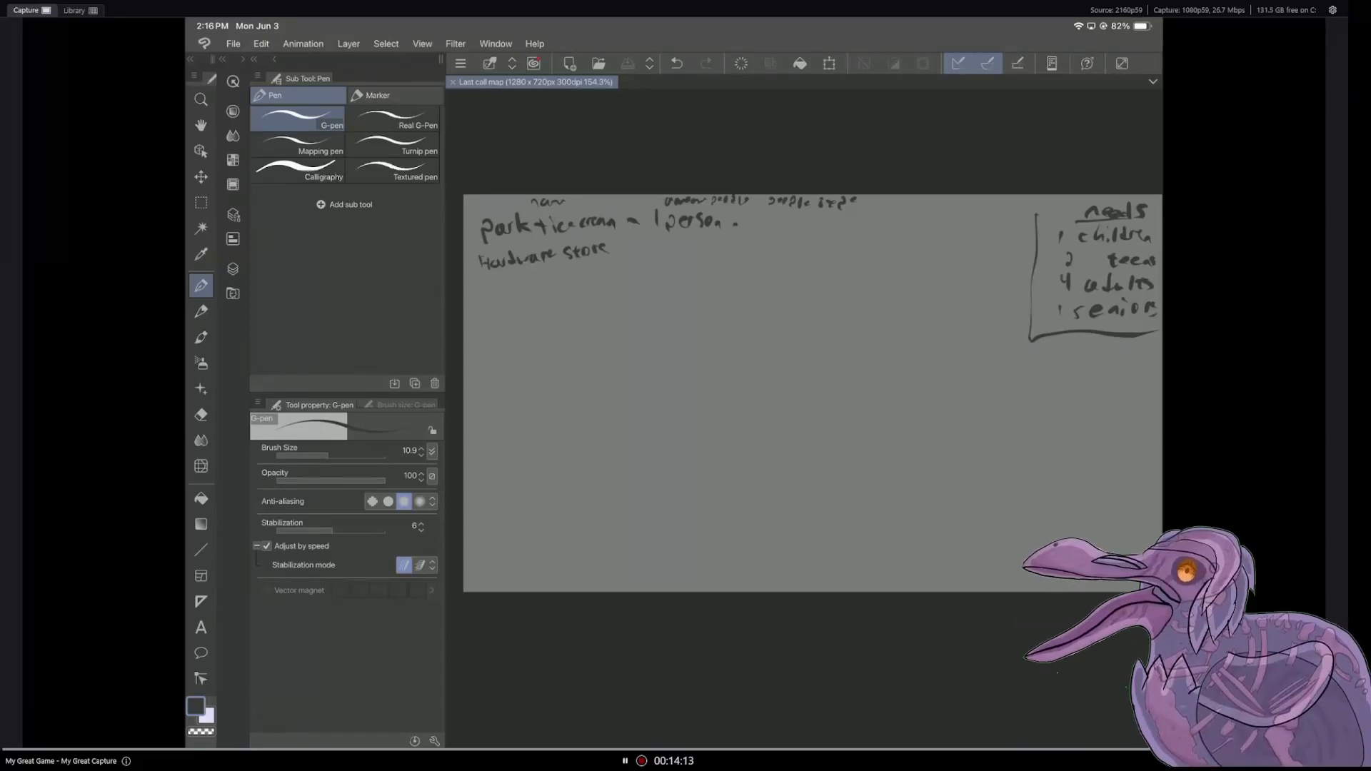
Step: Add "children" to the park entry, erase the stray mark beside "park" with the Hard eraser and switch back to the G-pen
drag(753, 221, 810, 220)
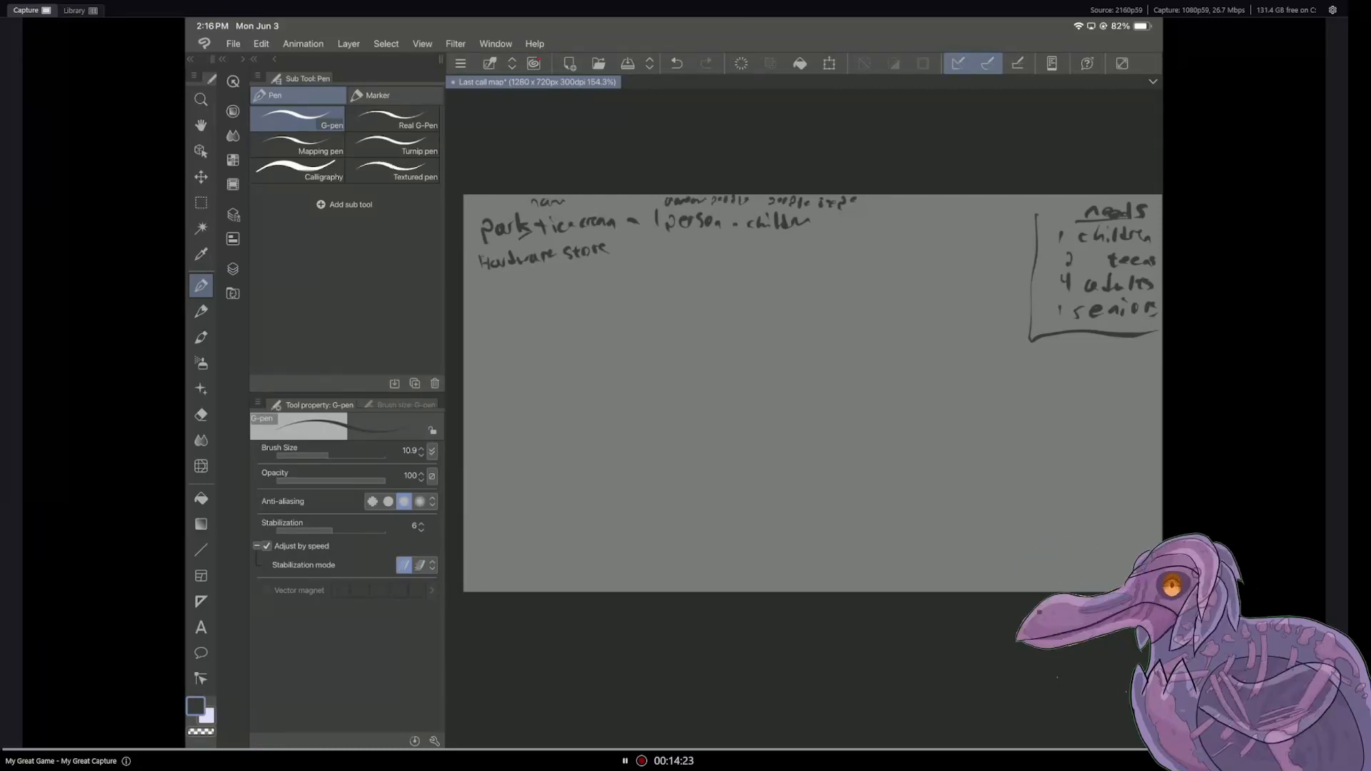
key(e)
mouse_move(531, 233)
mouse_down()
mouse_move(522, 240)
mouse_move(525, 227)
mouse_up()
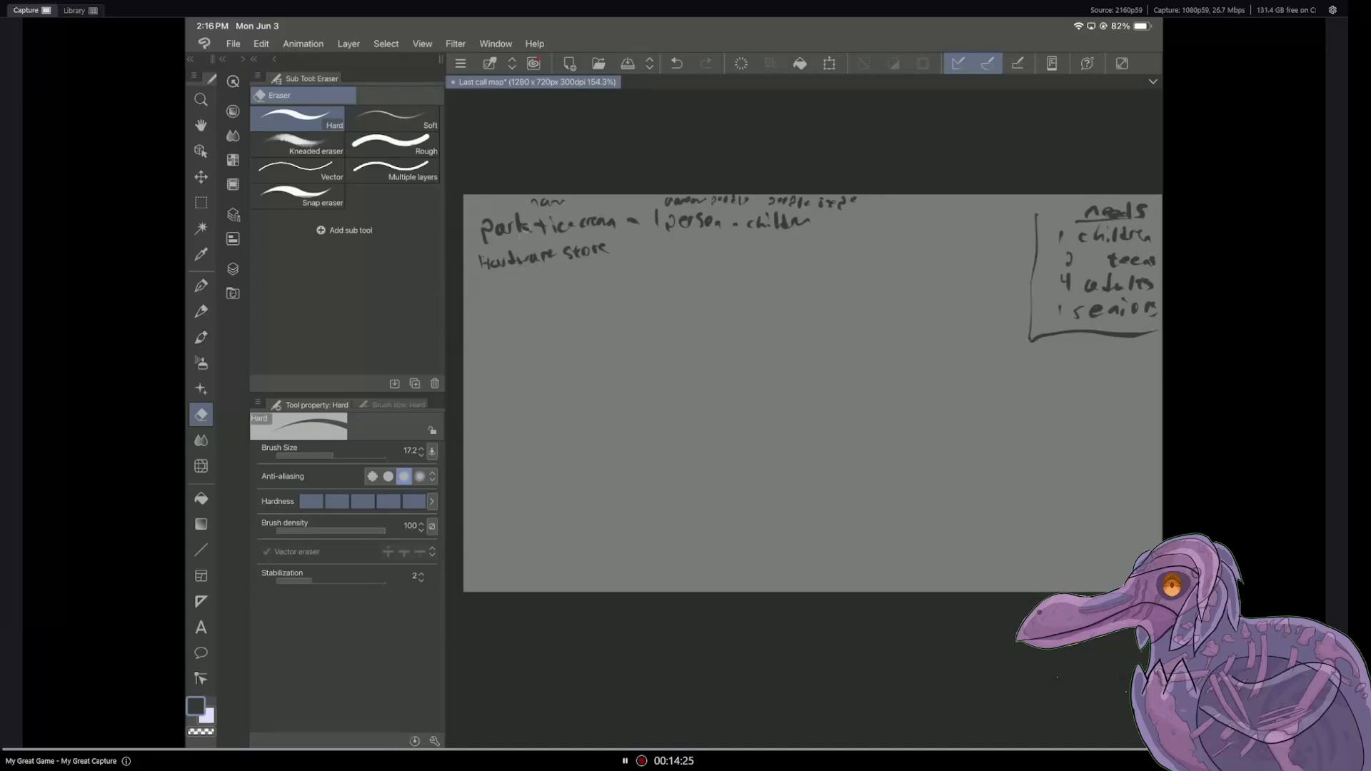
key(p)
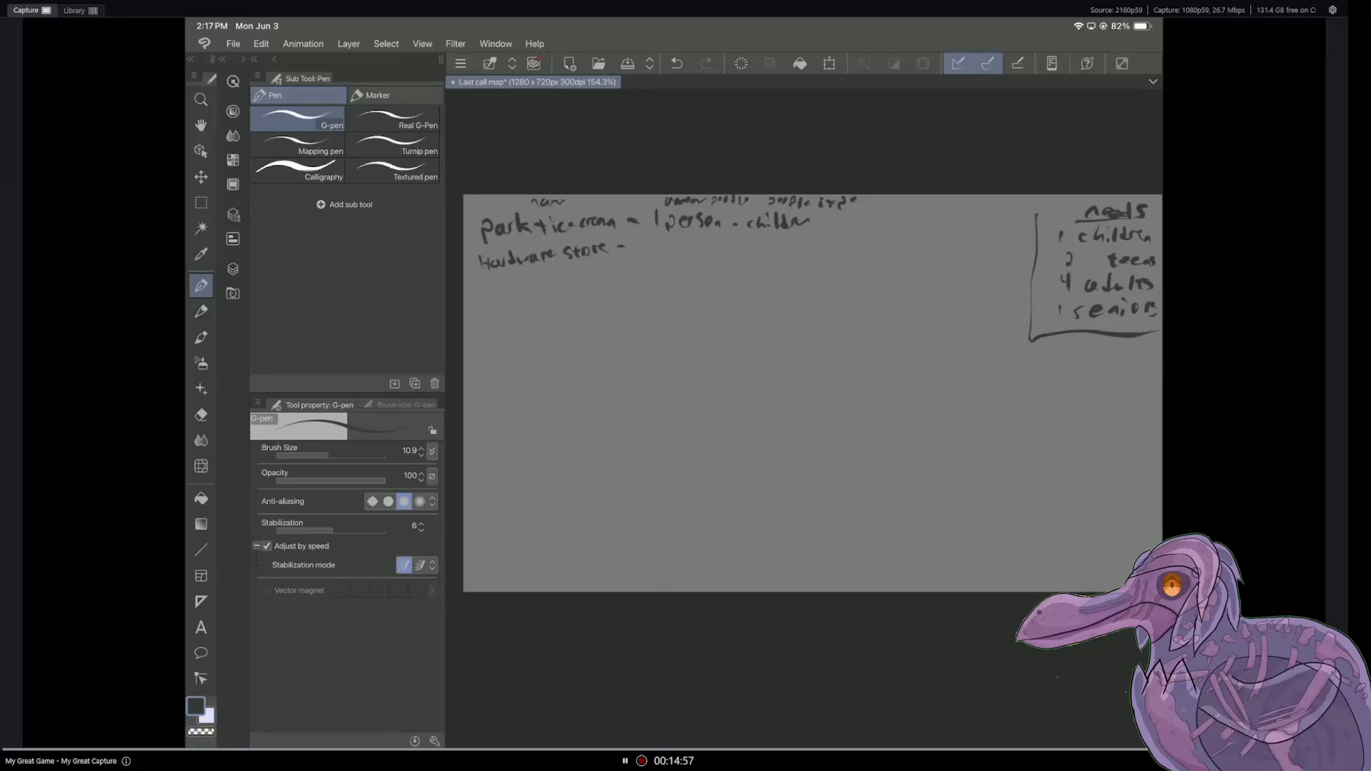
Step: Complete the hardware store entry with "2 people - adults"
drag(639, 239, 695, 254)
drag(708, 237, 725, 250)
drag(736, 244, 786, 253)
drag(789, 240, 805, 255)
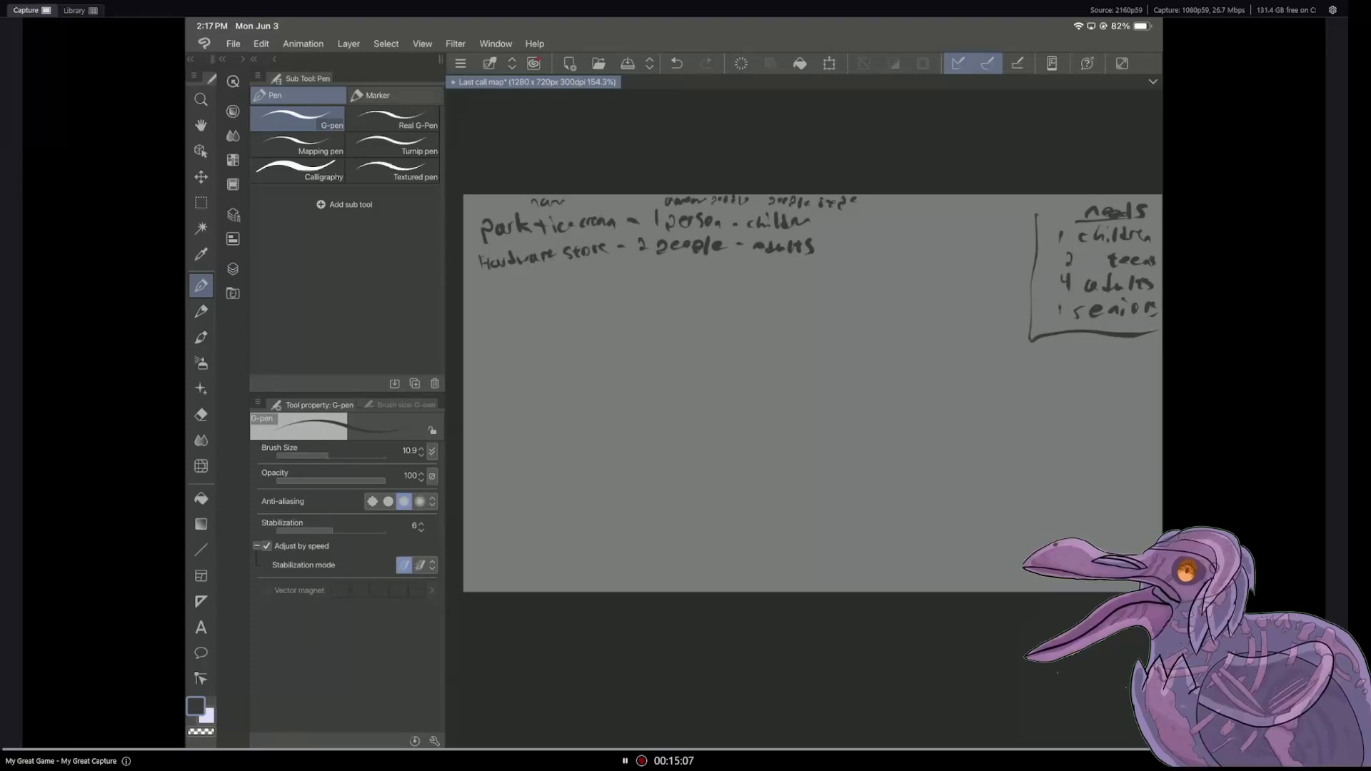
Step: Review the notes on Layer 4 and the landmark list on Layer 3, and return to showing only Layer 6's notes
click(232, 268)
click(260, 180)
click(261, 155)
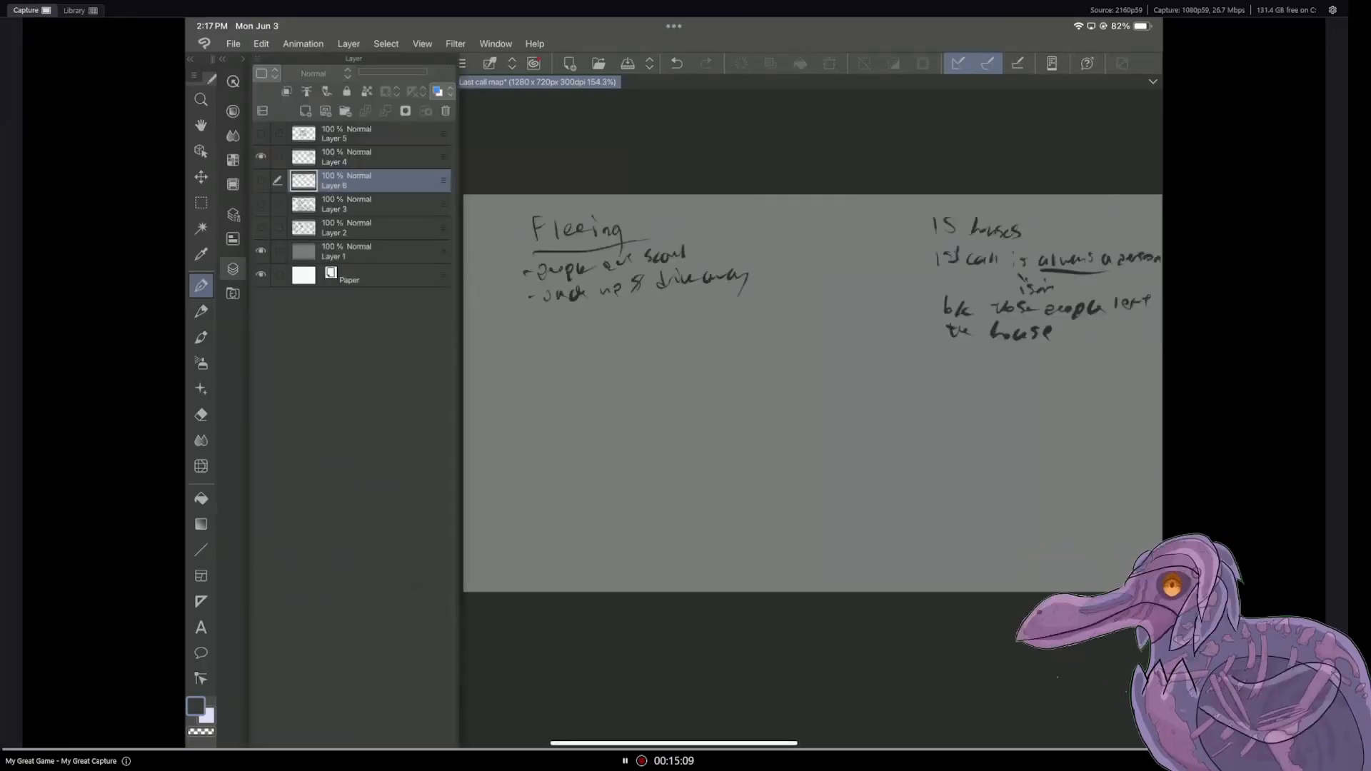
click(261, 156)
click(261, 204)
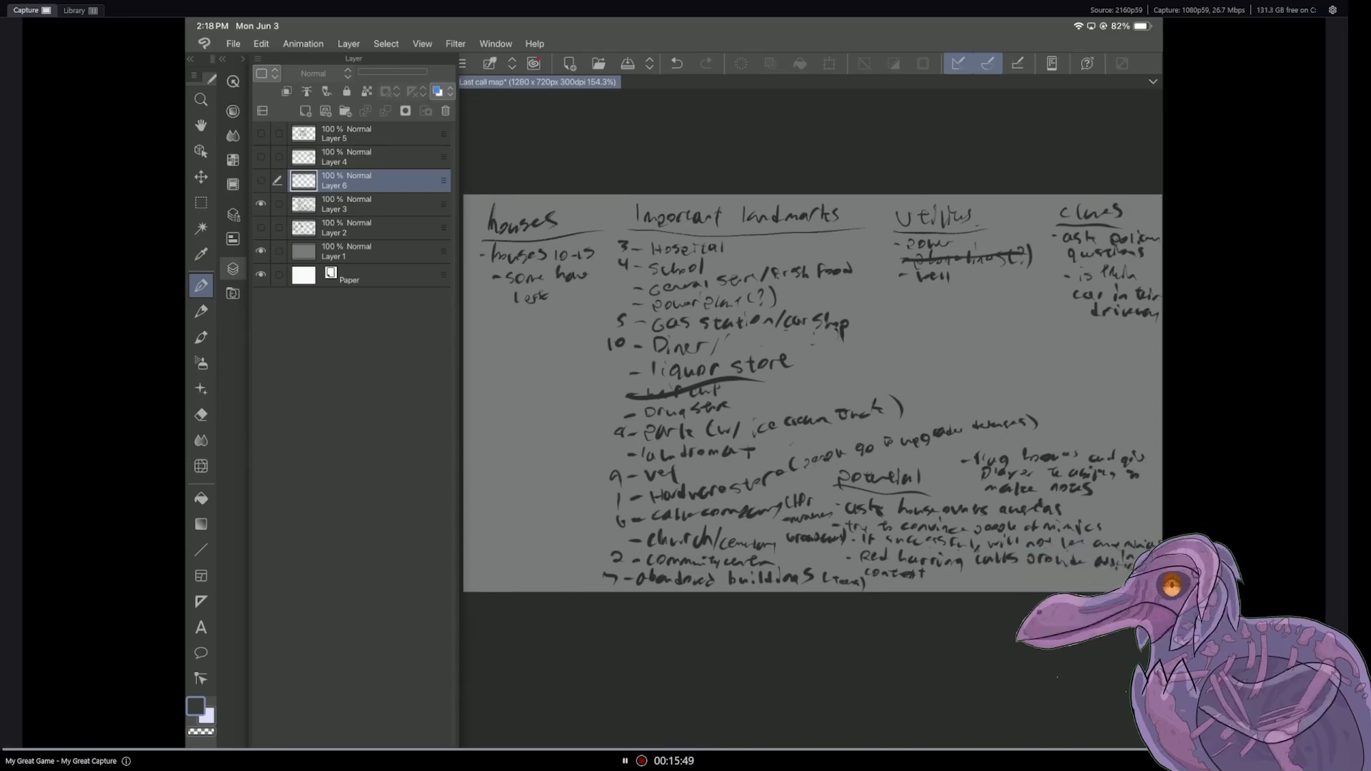
click(260, 180)
click(261, 204)
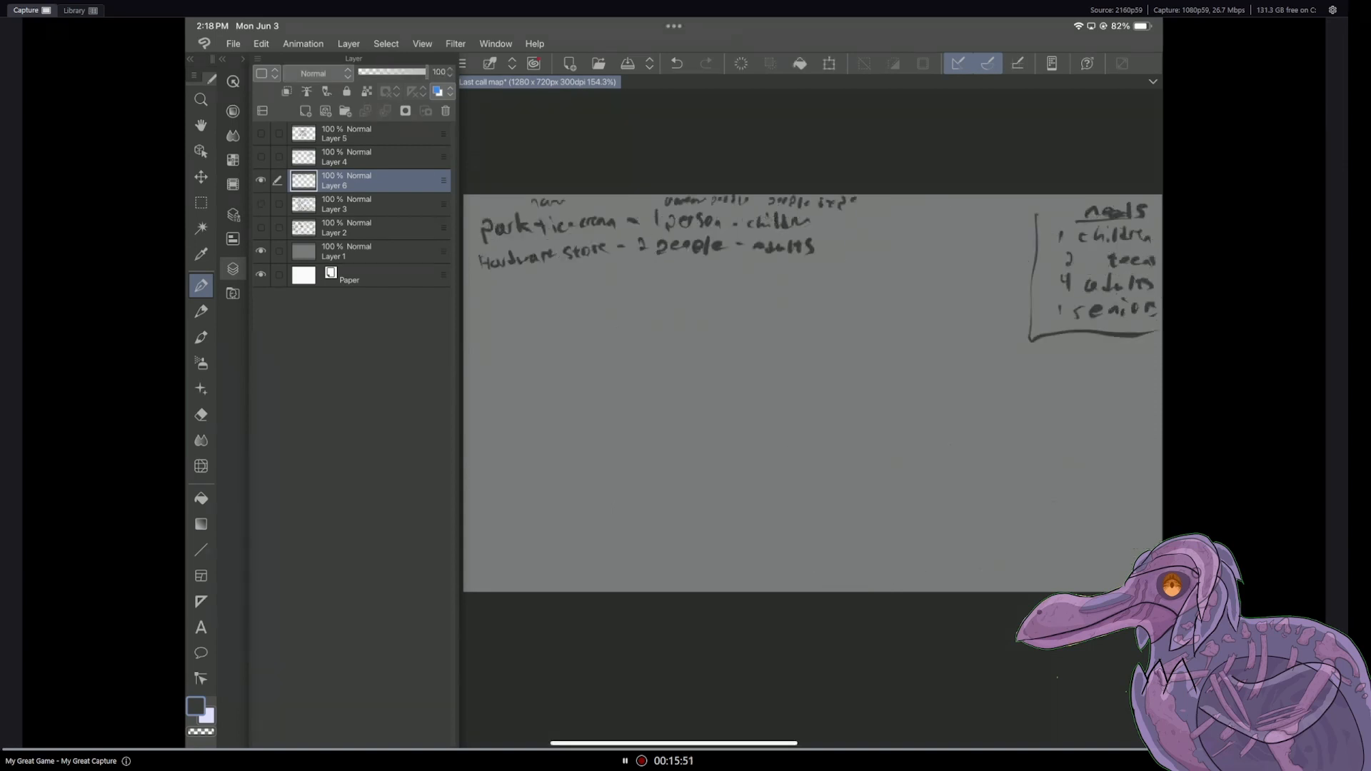
Step: Handwrite a community center entry below the hardware store, with its people count and "average" as the people type
drag(487, 284, 608, 269)
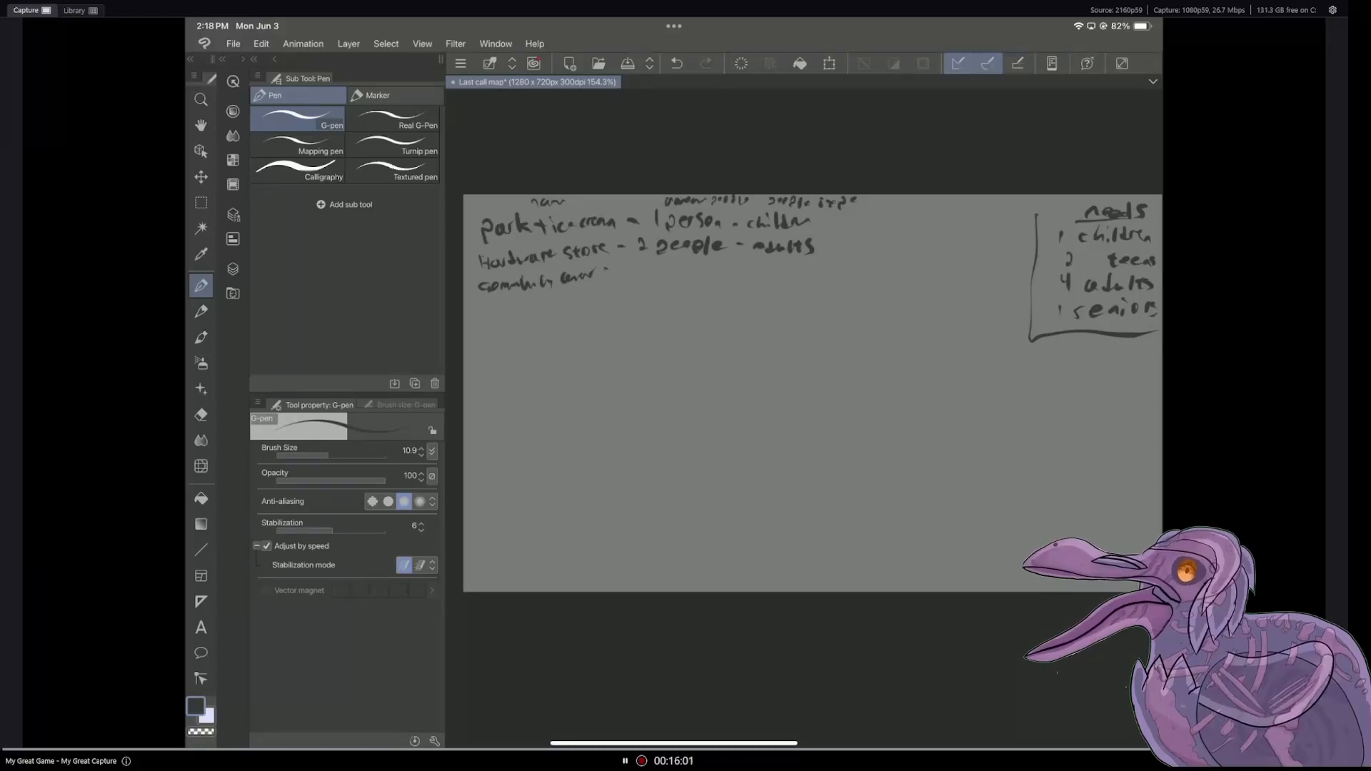
drag(621, 268, 654, 273)
drag(661, 264, 671, 275)
drag(674, 272, 729, 271)
drag(731, 265, 747, 270)
drag(756, 262, 762, 271)
drag(770, 264, 776, 273)
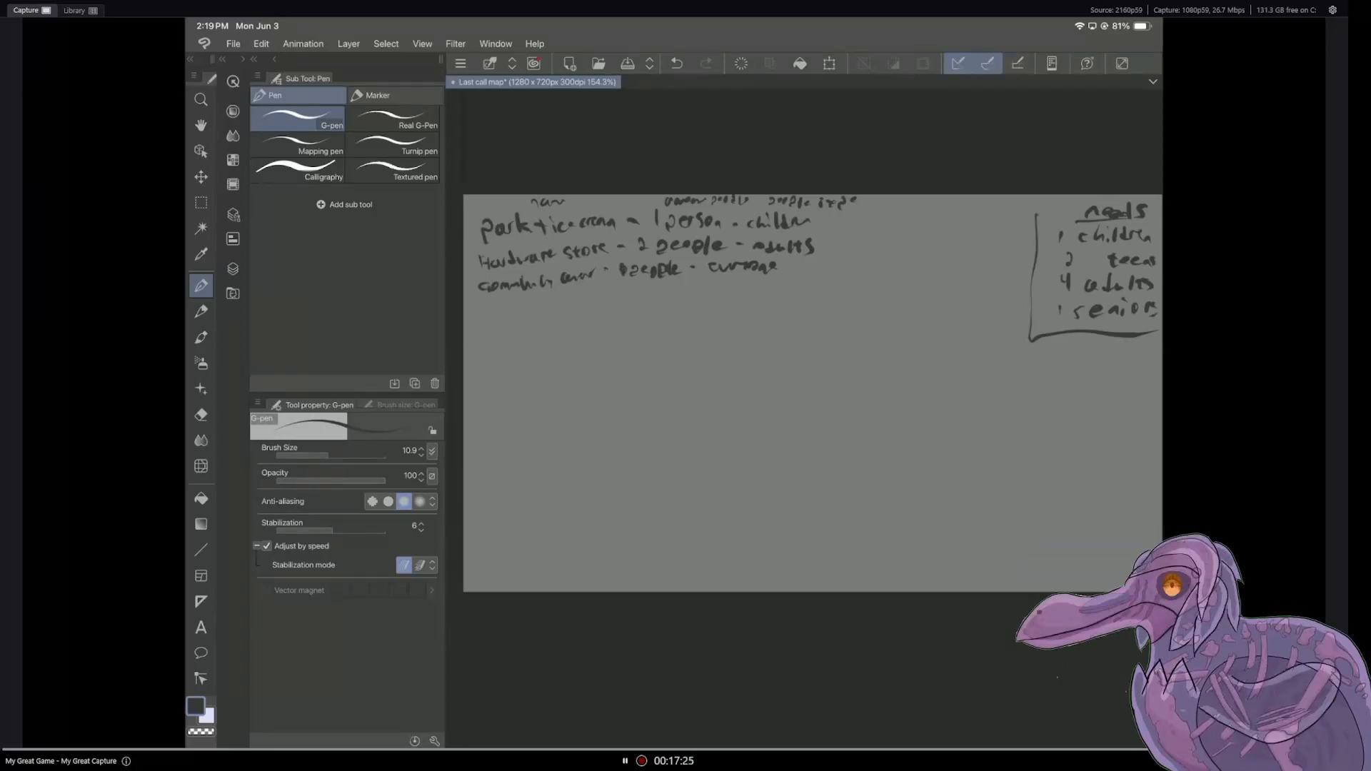
Step: Look up the next landmark by showing Layer 3 in place of Layer 6, and bring Layer 6 back
click(233, 269)
click(278, 204)
click(261, 181)
click(260, 204)
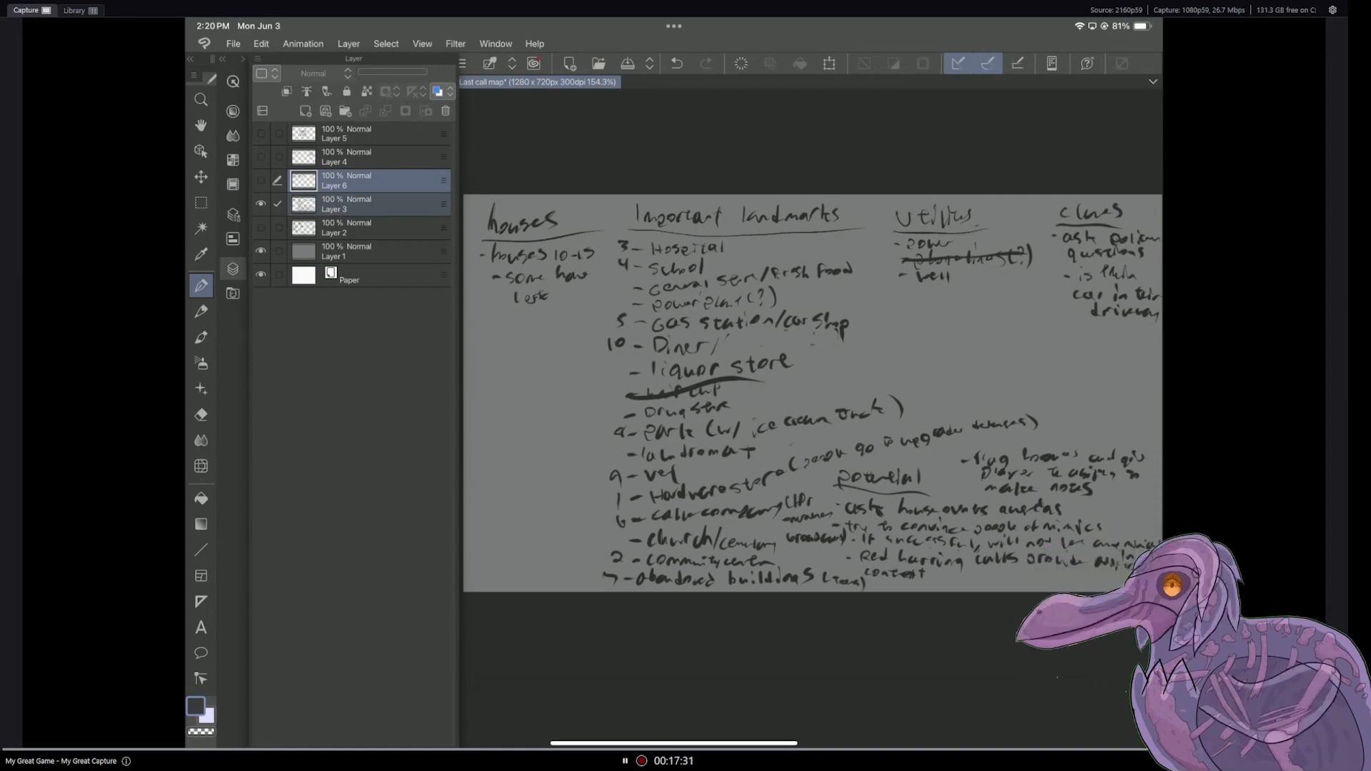
click(261, 181)
click(260, 204)
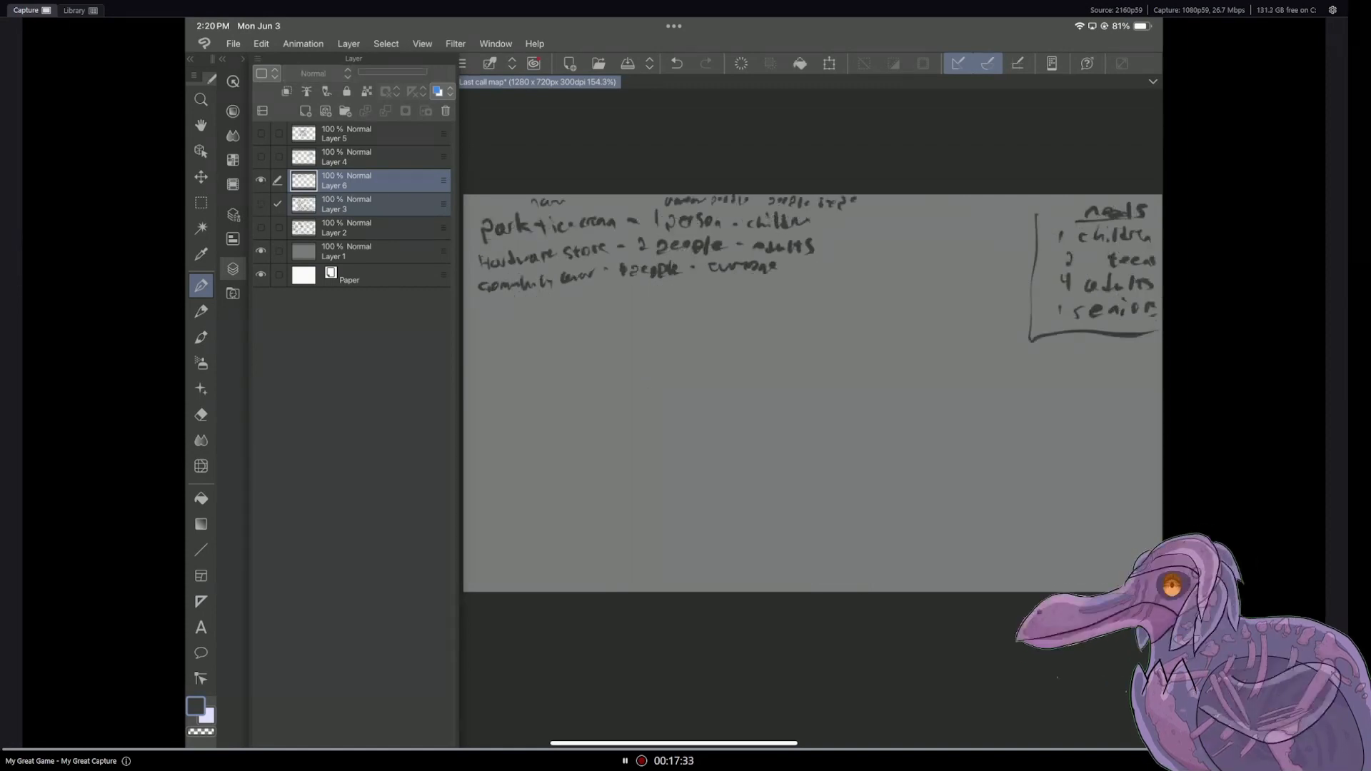
mouse_move(491, 303)
mouse_down()
mouse_move(482, 318)
mouse_move(504, 312)
mouse_up()
mouse_move(513, 301)
mouse_down()
mouse_move(526, 315)
mouse_move(564, 308)
mouse_up()
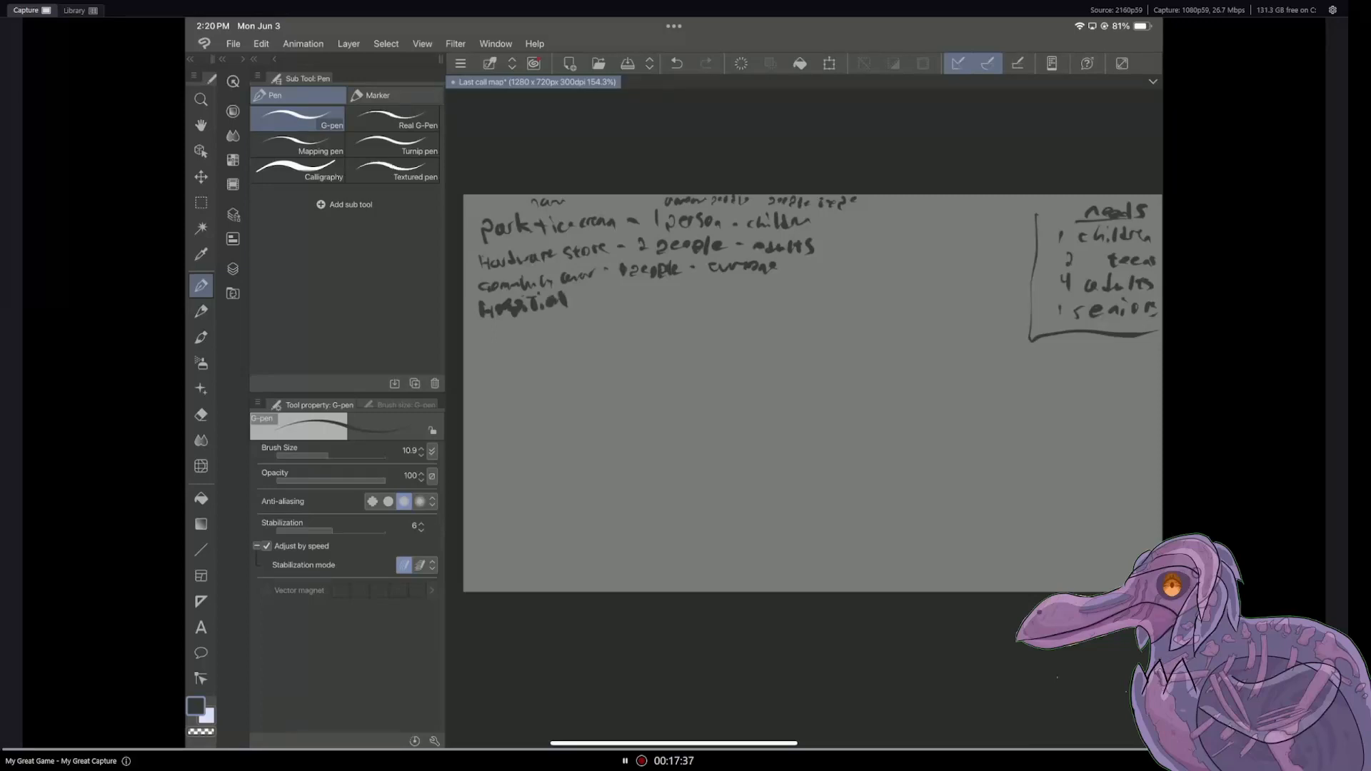
click(676, 63)
click(676, 62)
click(677, 62)
click(676, 62)
click(676, 62)
click(676, 63)
click(676, 63)
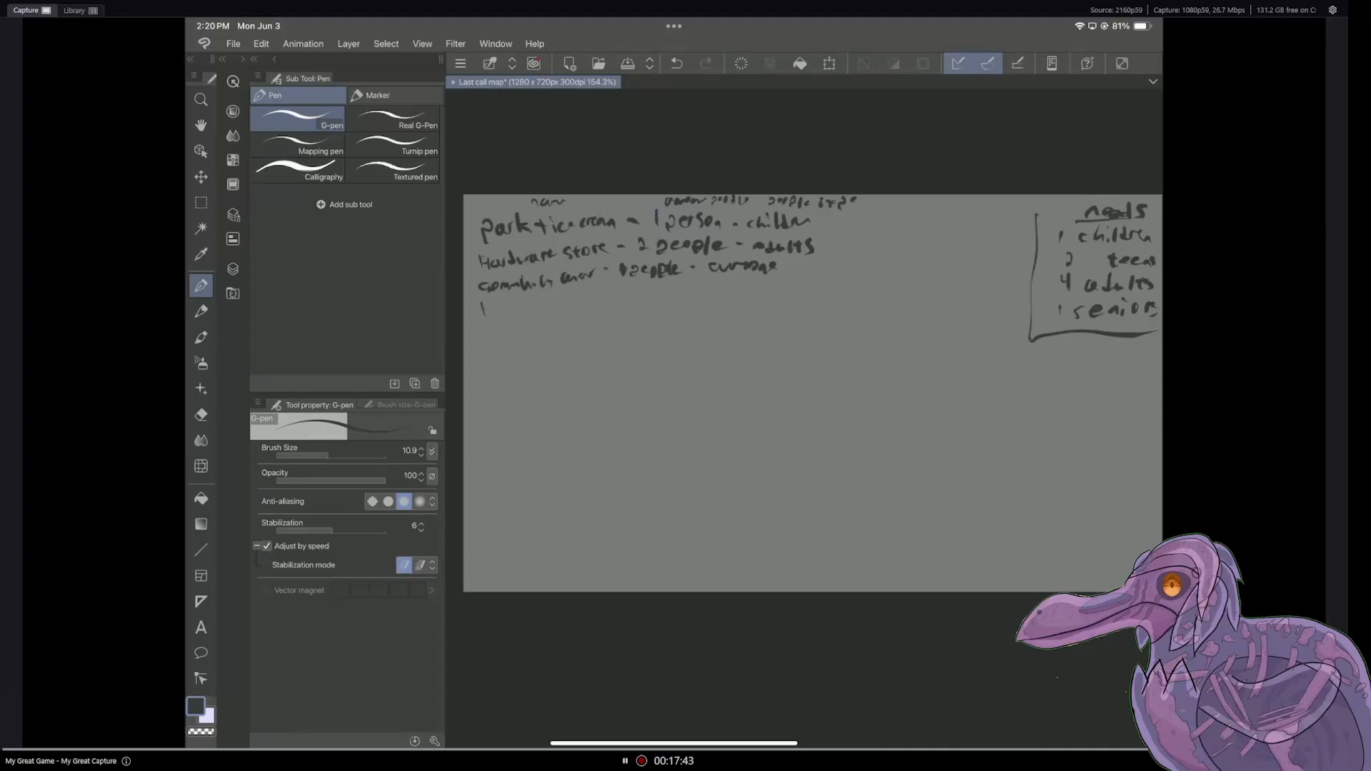
Step: Handwrite the entry "Hospital - 4 people - adults/children" below the community center line
mouse_move(513, 302)
mouse_down()
mouse_move(506, 312)
mouse_move(579, 300)
mouse_up()
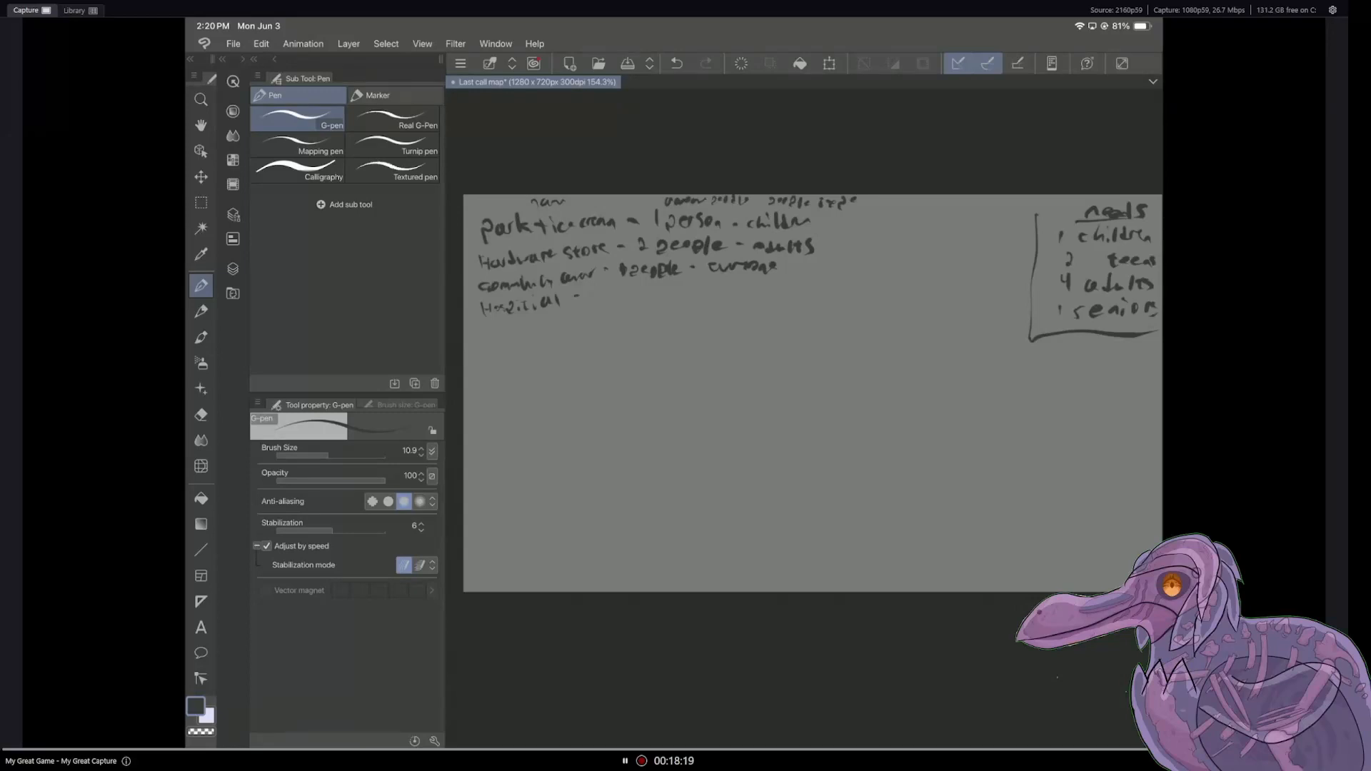
drag(589, 287, 614, 300)
drag(619, 294, 649, 299)
drag(642, 294, 644, 305)
drag(654, 289, 716, 297)
drag(723, 289, 818, 288)
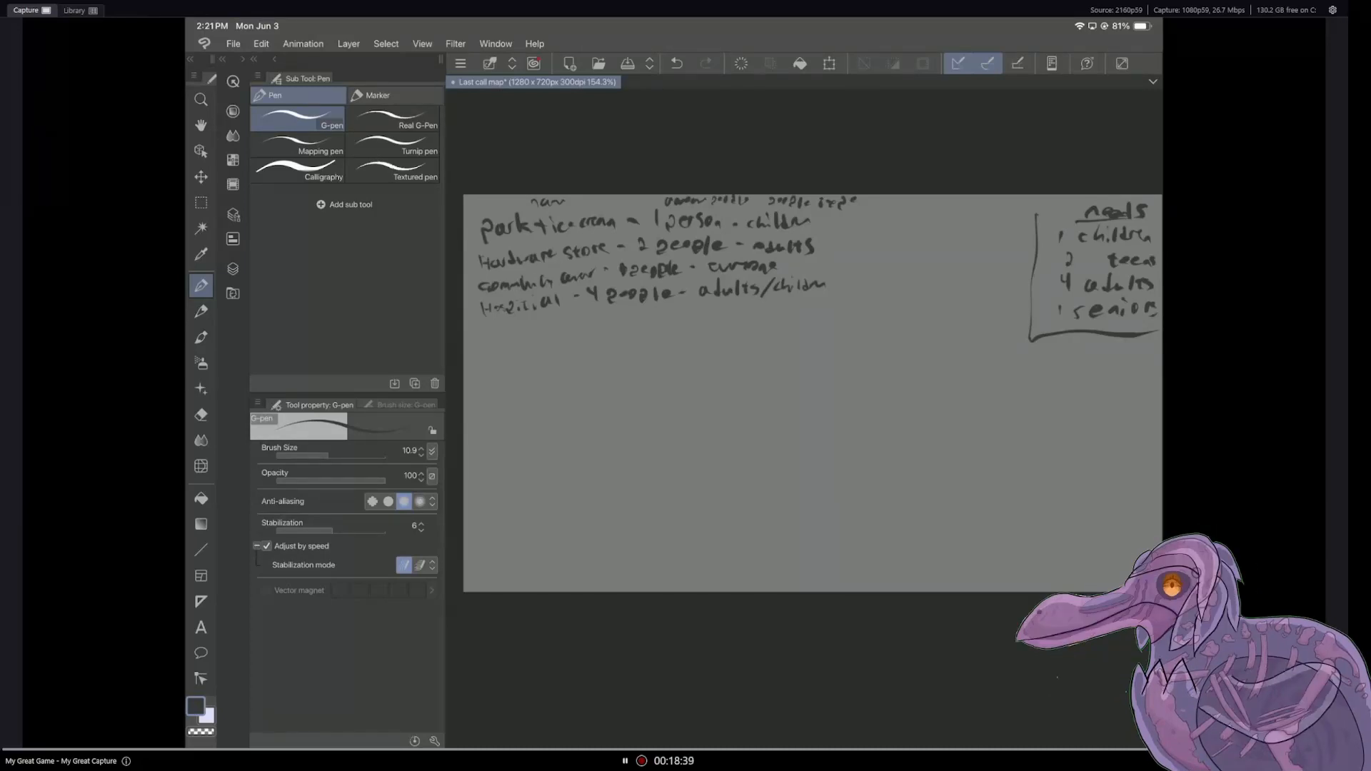
Step: Examine the important landmarks on Layer 3 for another location to plan, and restore the view of Layer 6
click(233, 269)
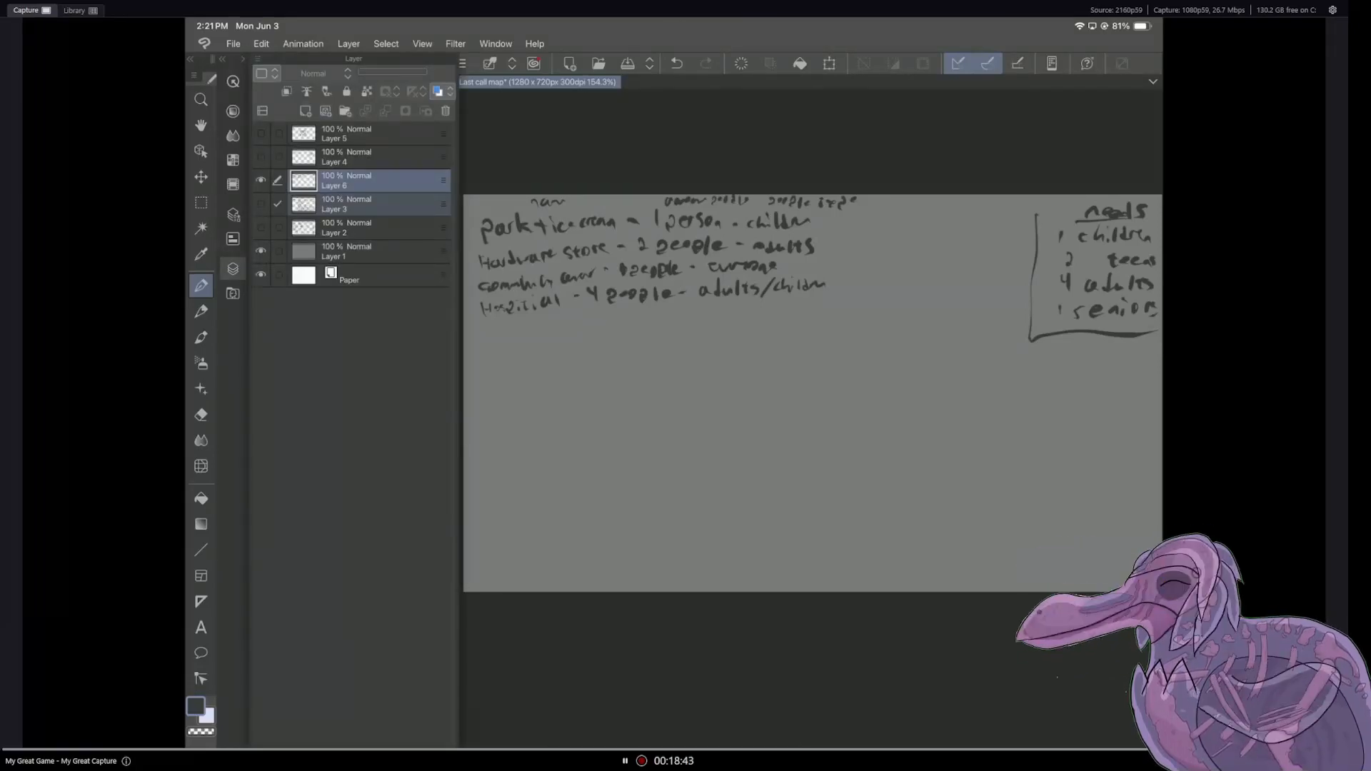
click(260, 180)
click(261, 203)
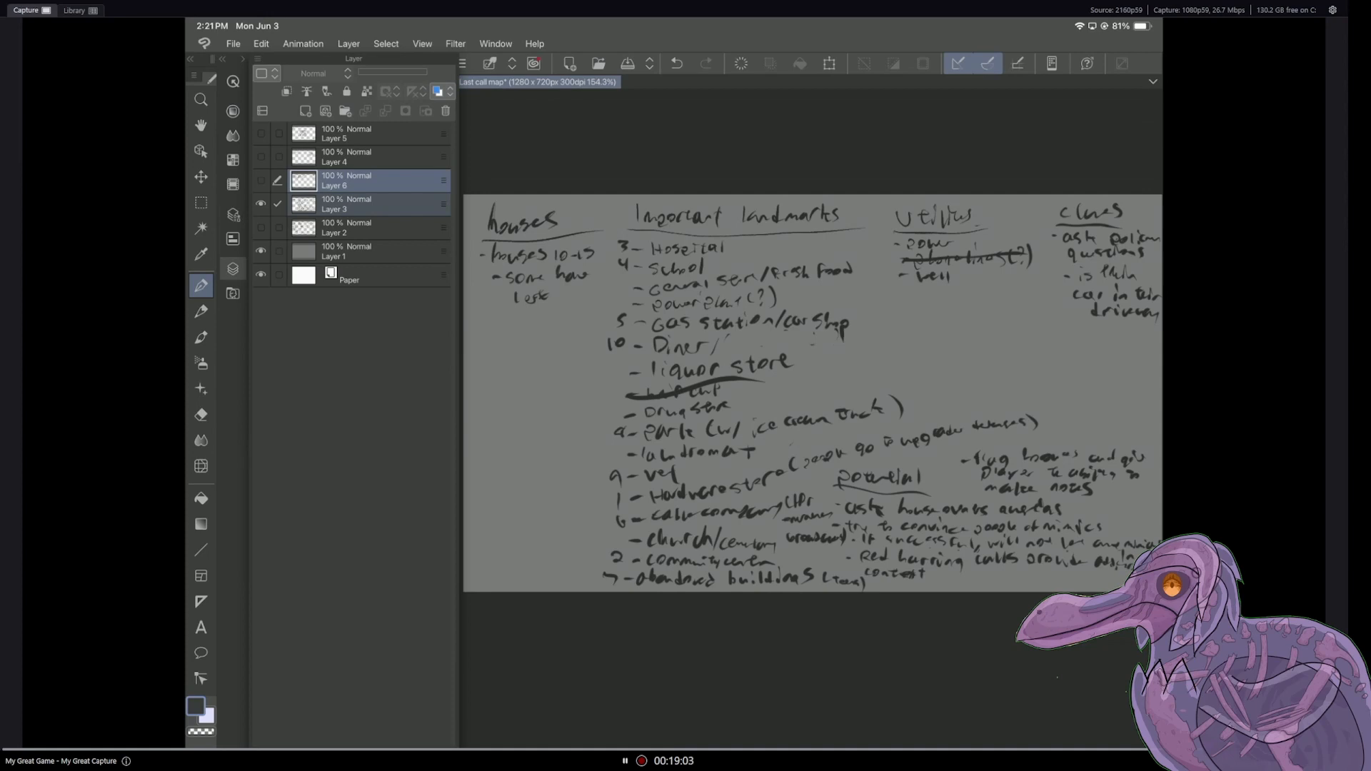
click(232, 269)
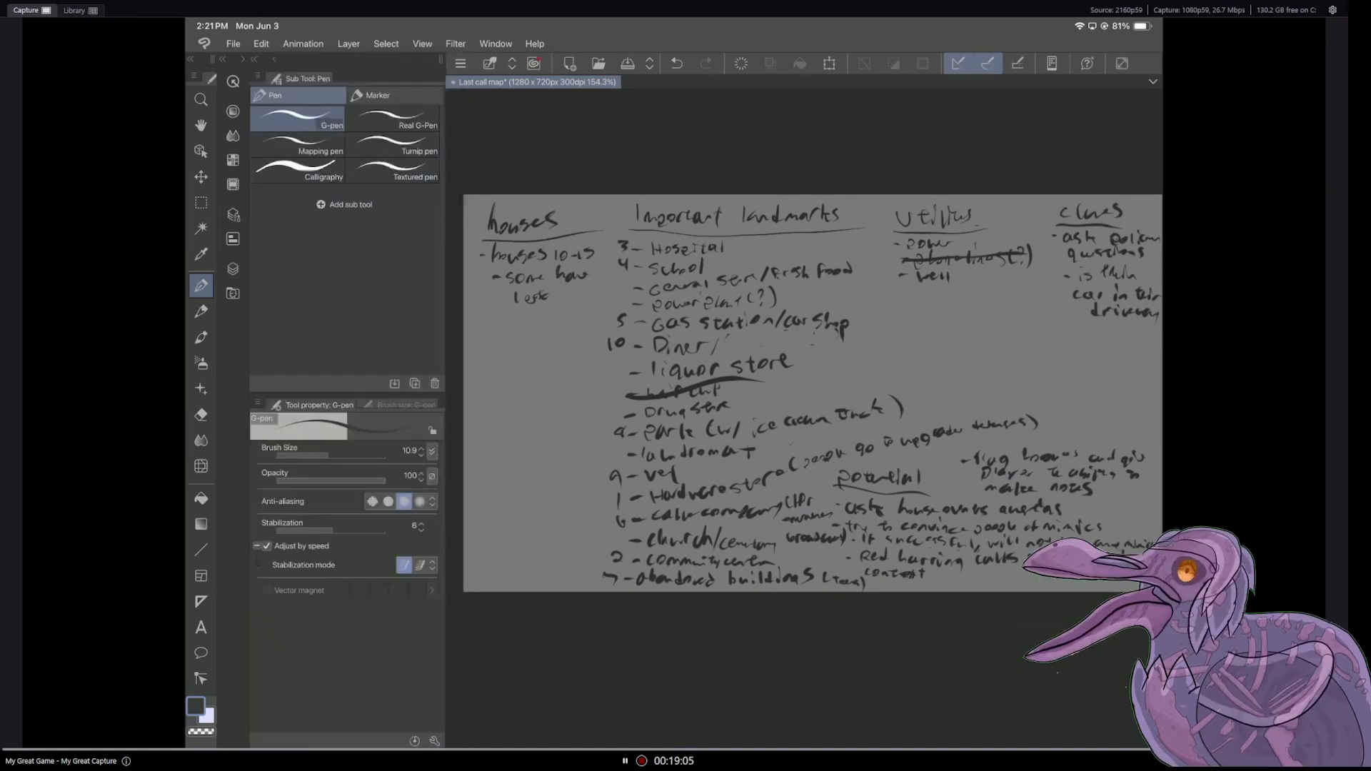
click(233, 269)
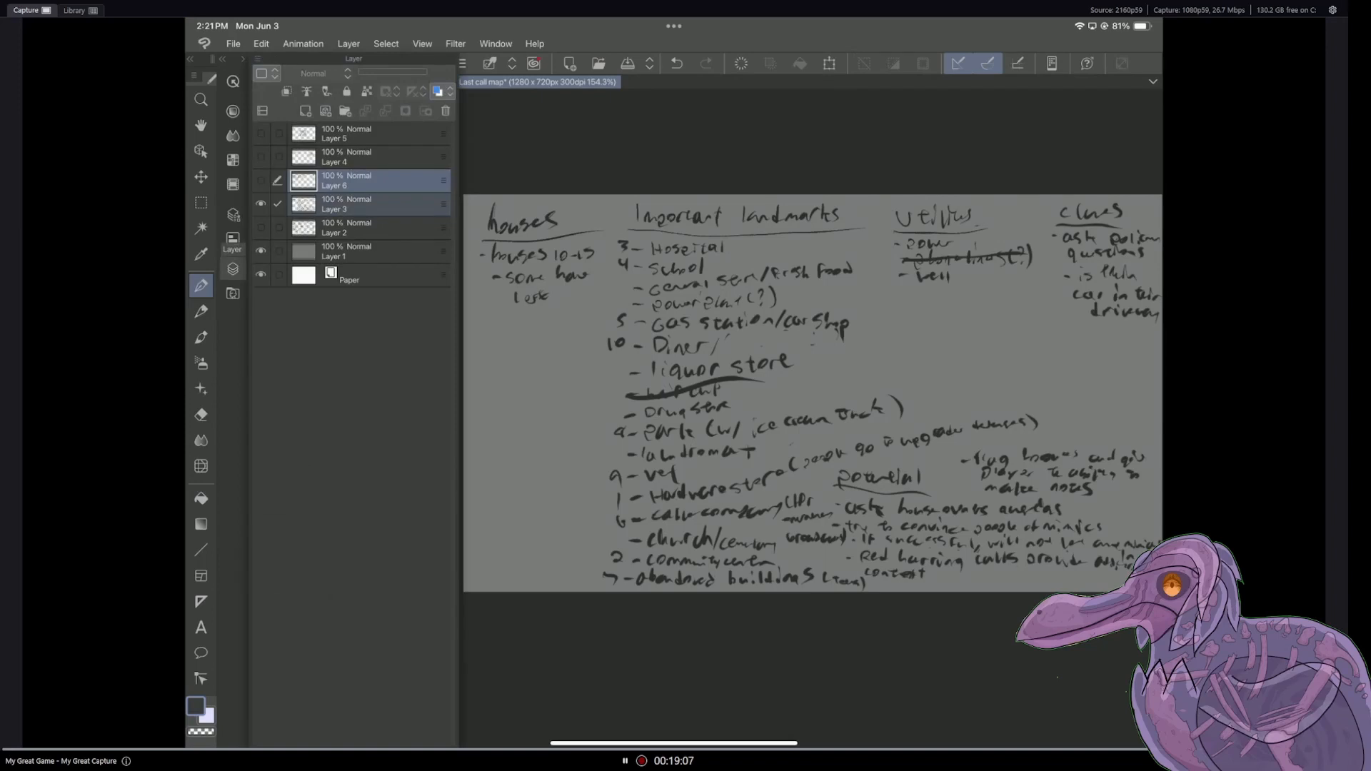
click(260, 181)
click(260, 204)
click(233, 269)
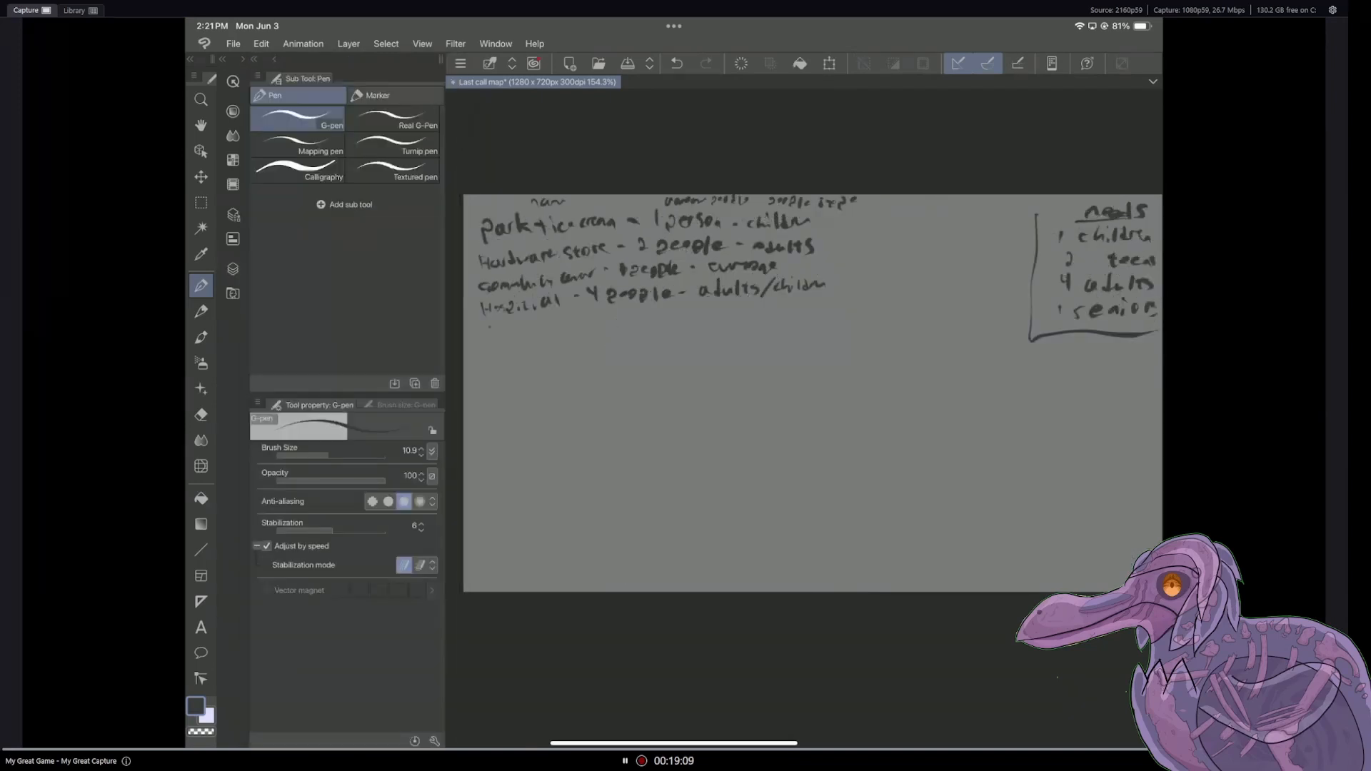
Step: Handwrite "school - 1 person -" below the hospital entry
mouse_move(490, 327)
mouse_down()
mouse_move(484, 337)
mouse_move(529, 331)
mouse_up()
drag(543, 318, 541, 332)
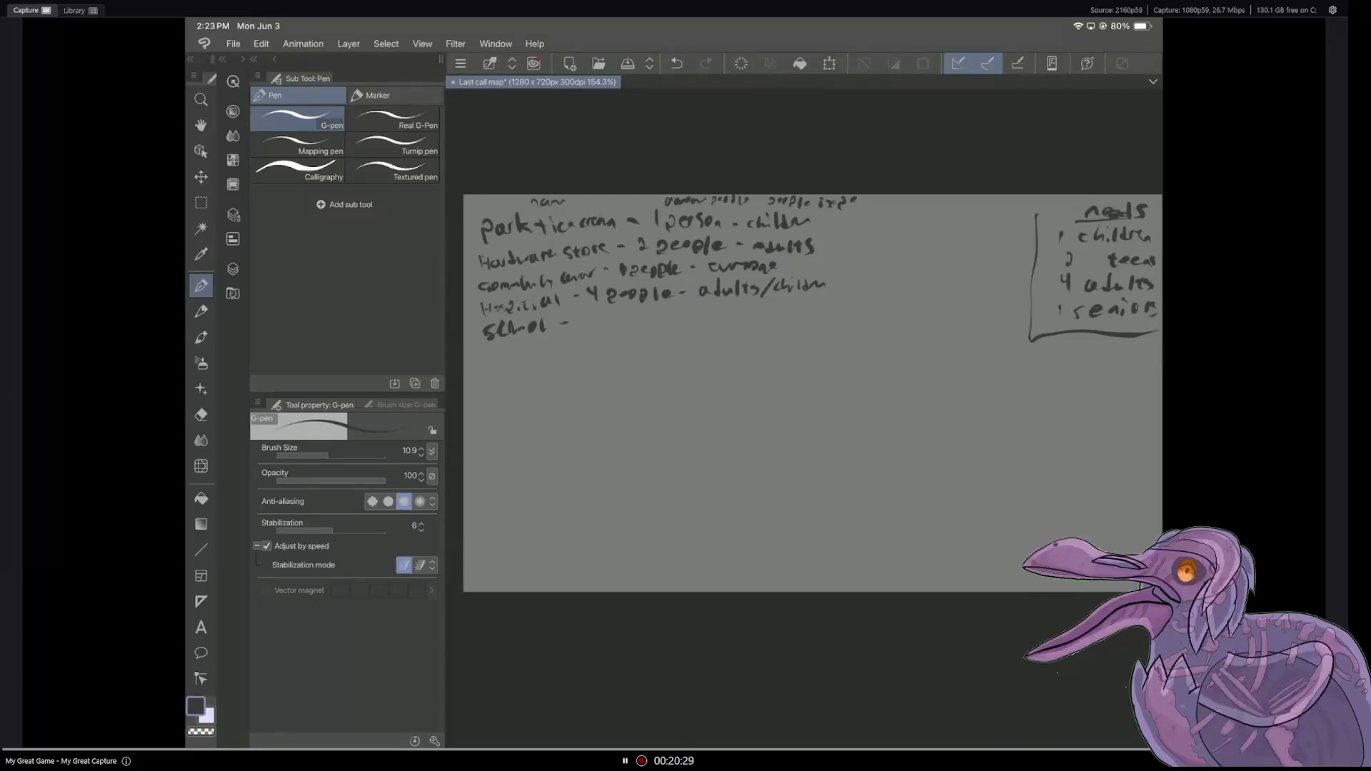
drag(586, 317, 585, 328)
drag(592, 319, 652, 324)
drag(657, 321, 665, 320)
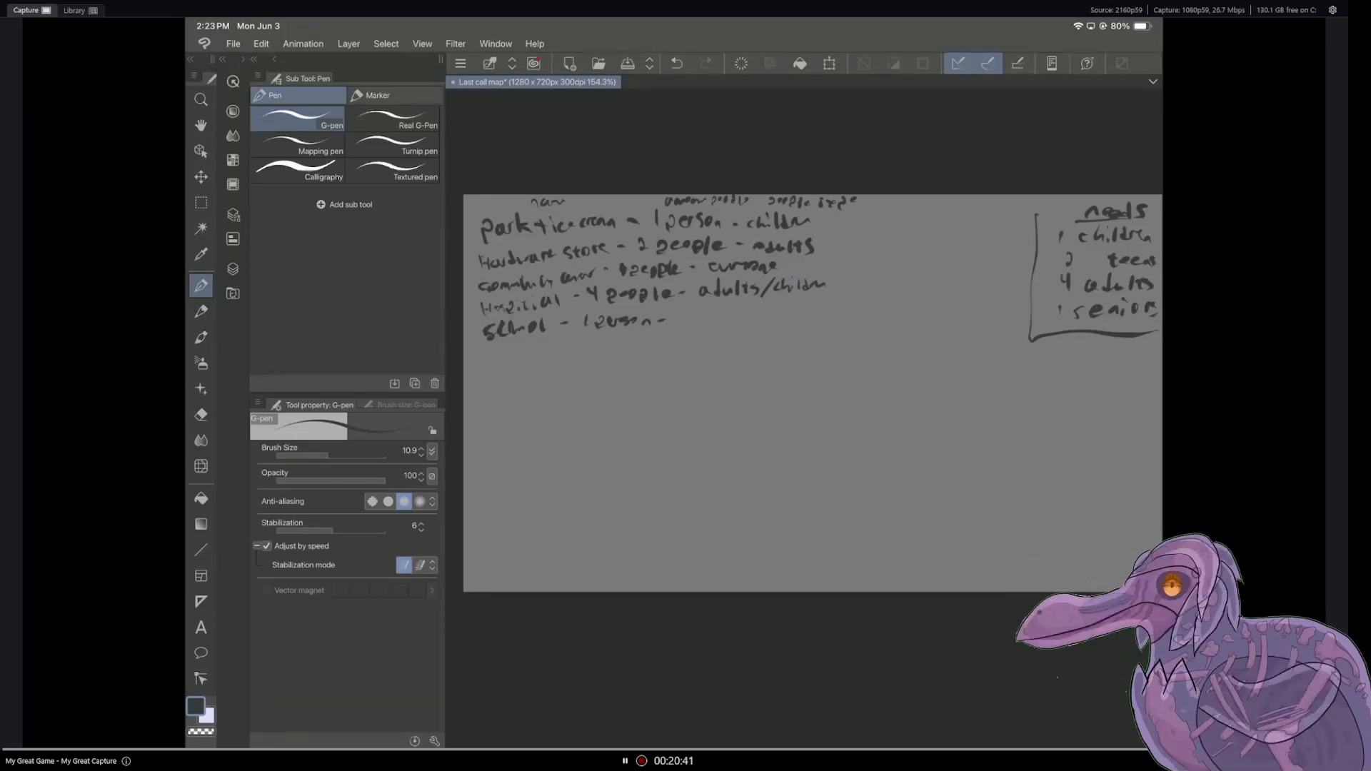
Step: Erase "1 person" from the school entry and write "5 people" in its place with the G-pen
mouse_move(586, 309)
mouse_down()
mouse_move(581, 325)
mouse_move(622, 321)
mouse_up()
key(e)
key(p)
drag(599, 319, 647, 321)
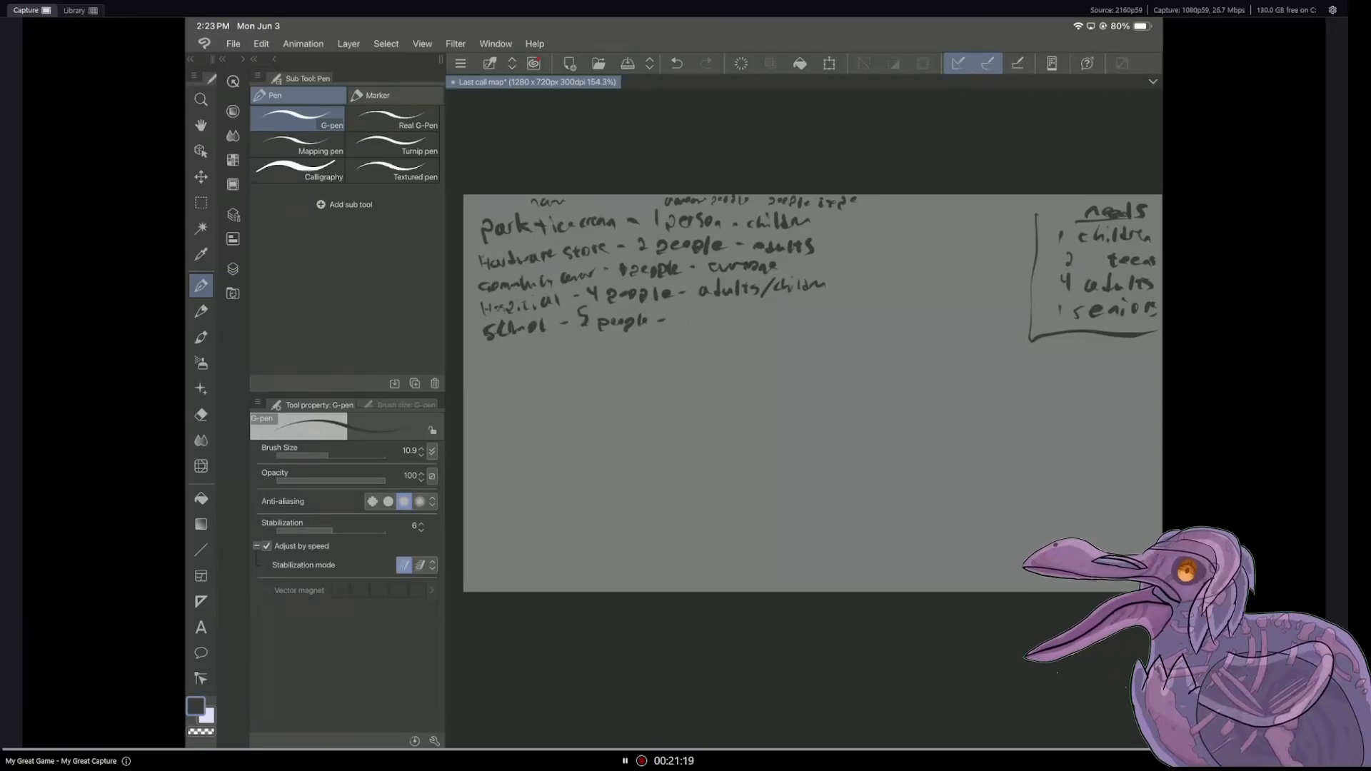
Step: Write "adults/teens" as the people type of the school entry
drag(685, 318, 688, 326)
drag(695, 311, 711, 327)
drag(712, 320, 720, 327)
mouse_move(732, 317)
mouse_down()
mouse_move(736, 330)
mouse_move(762, 318)
mouse_up()
drag(756, 319, 770, 325)
drag(771, 322, 790, 323)
drag(801, 315, 793, 325)
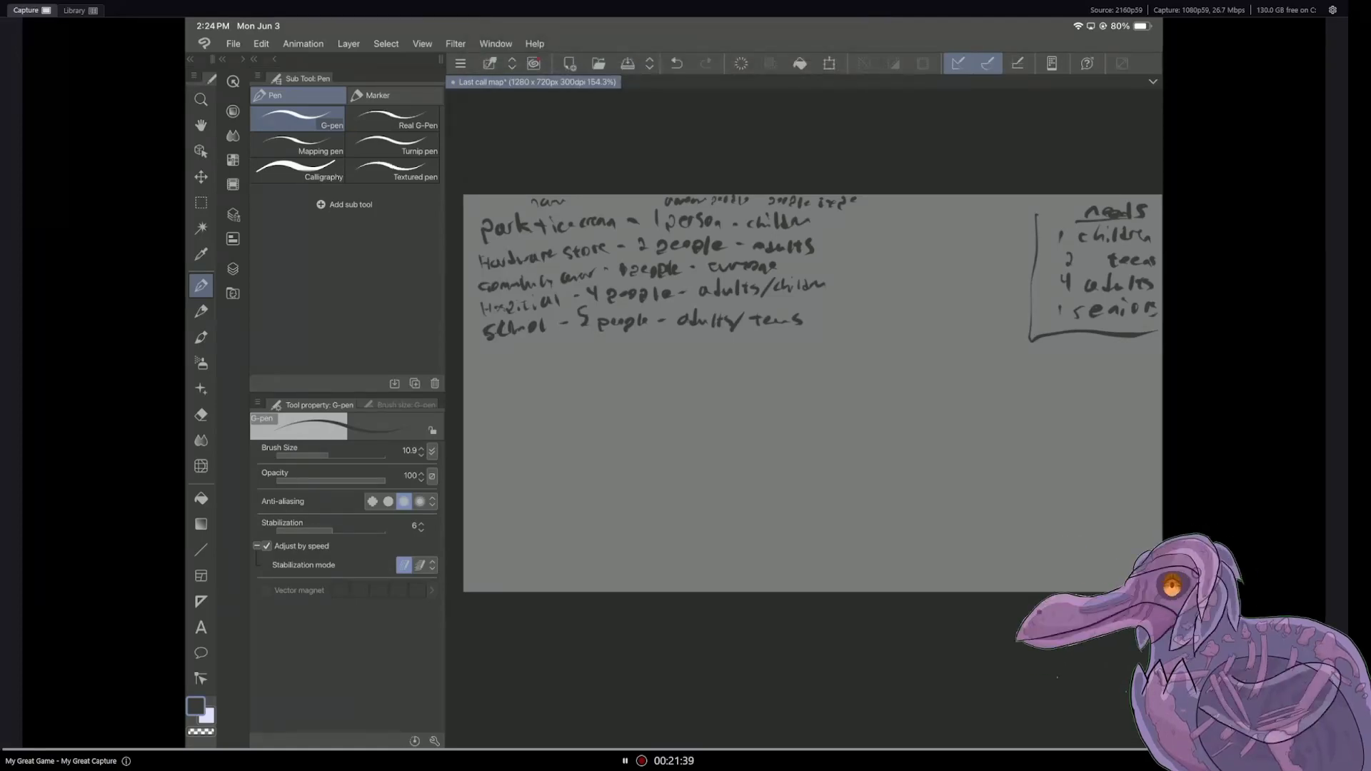
Step: Turn on the iPad's Do Not Disturb focus and return to the canvas
drag(1132, 21, 1121, 171)
click(956, 300)
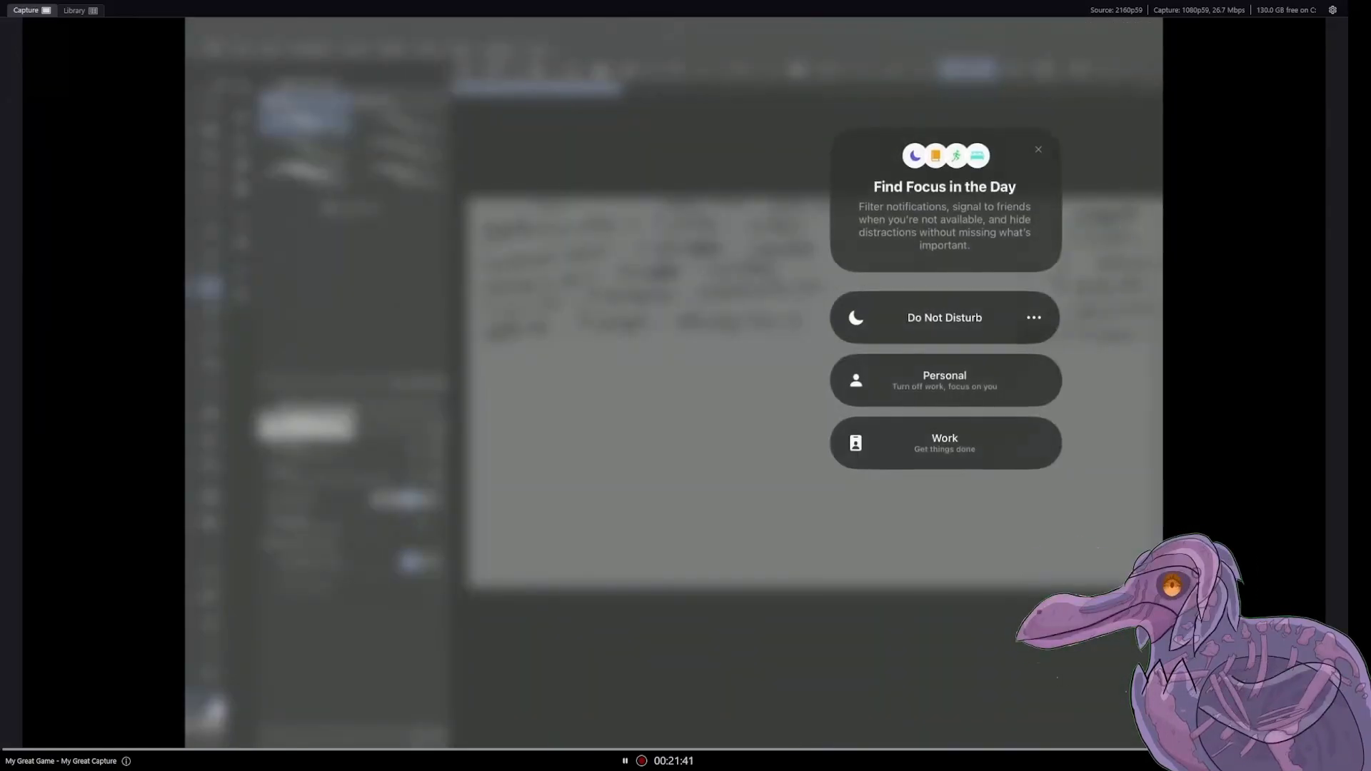
click(944, 317)
click(714, 471)
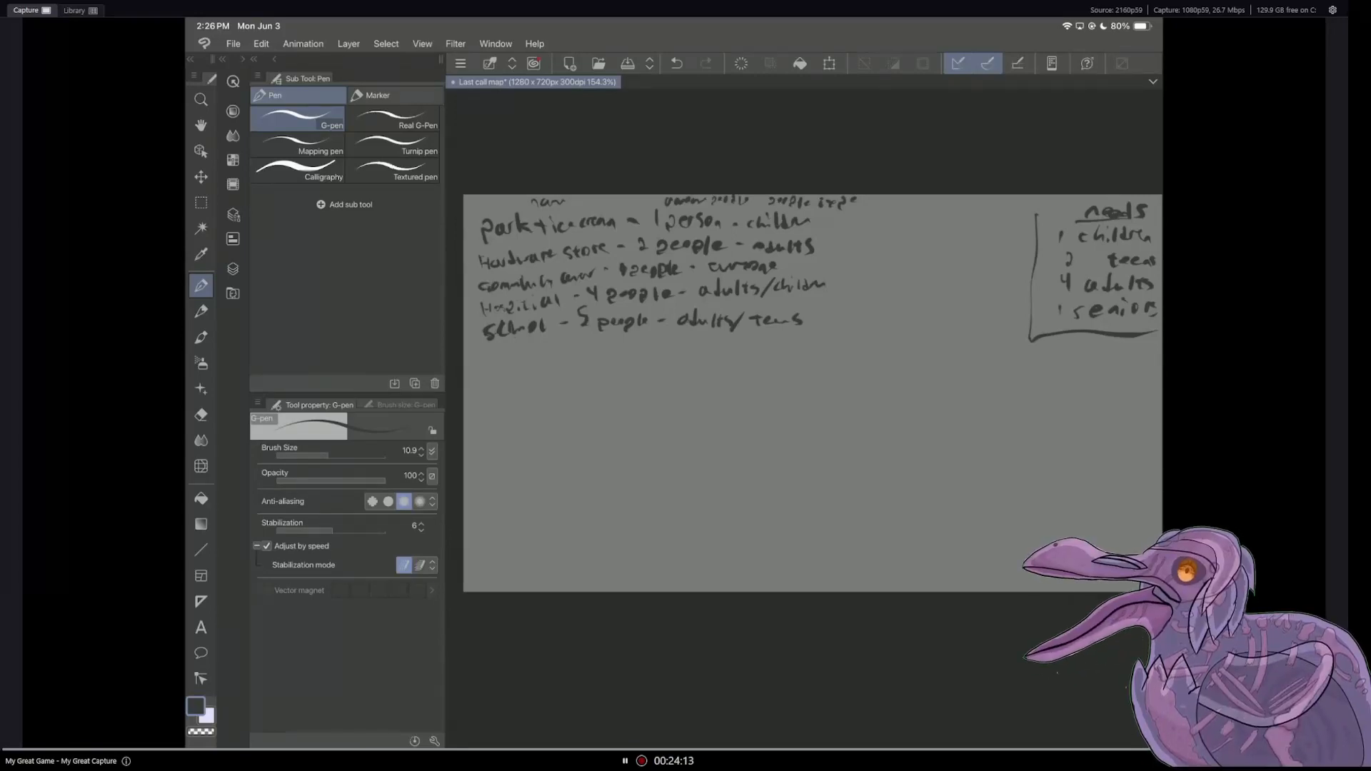
Step: Save the document and show Layer 3 in place of Layer 6 to consult the landmark list
key(ctrl+s)
click(233, 269)
click(261, 181)
click(261, 204)
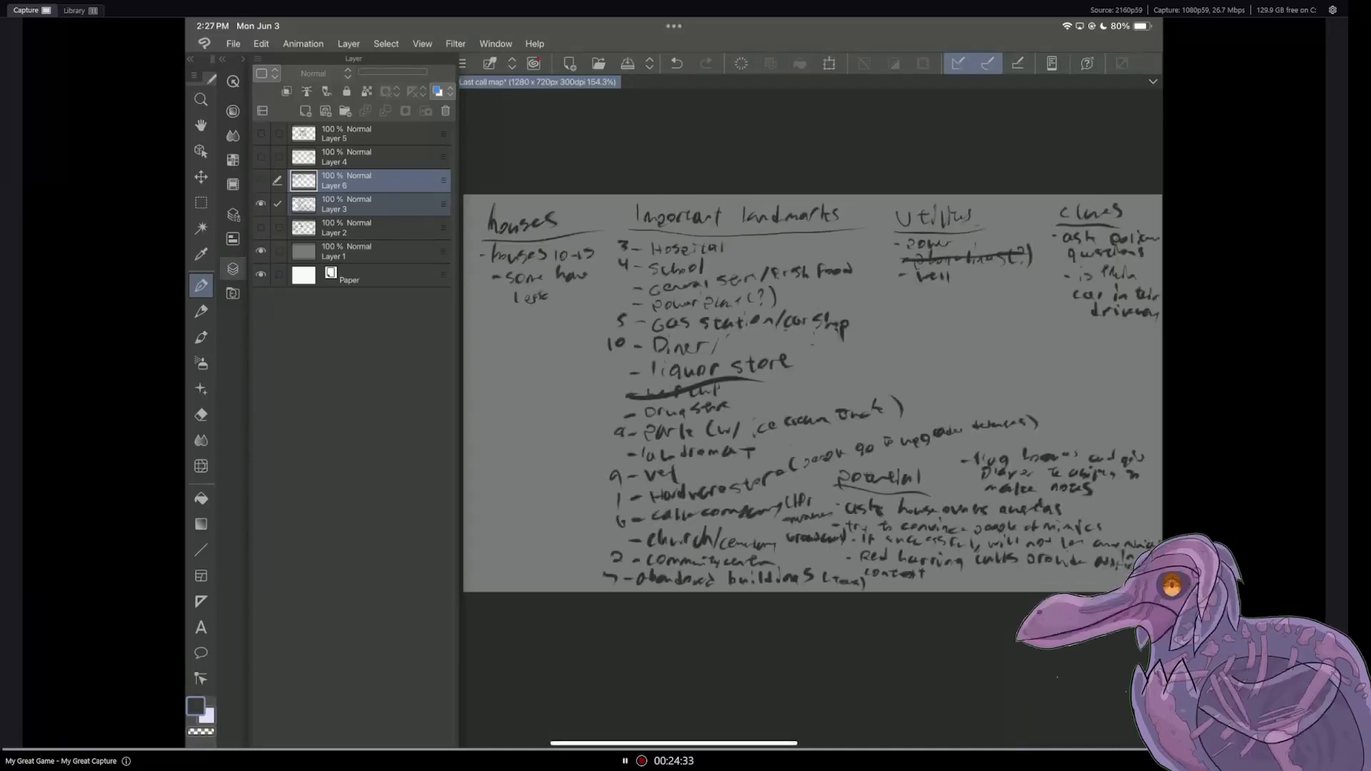
Step: Hide the Layer 3 landmark list and show the Layer 6 people notes again
click(233, 269)
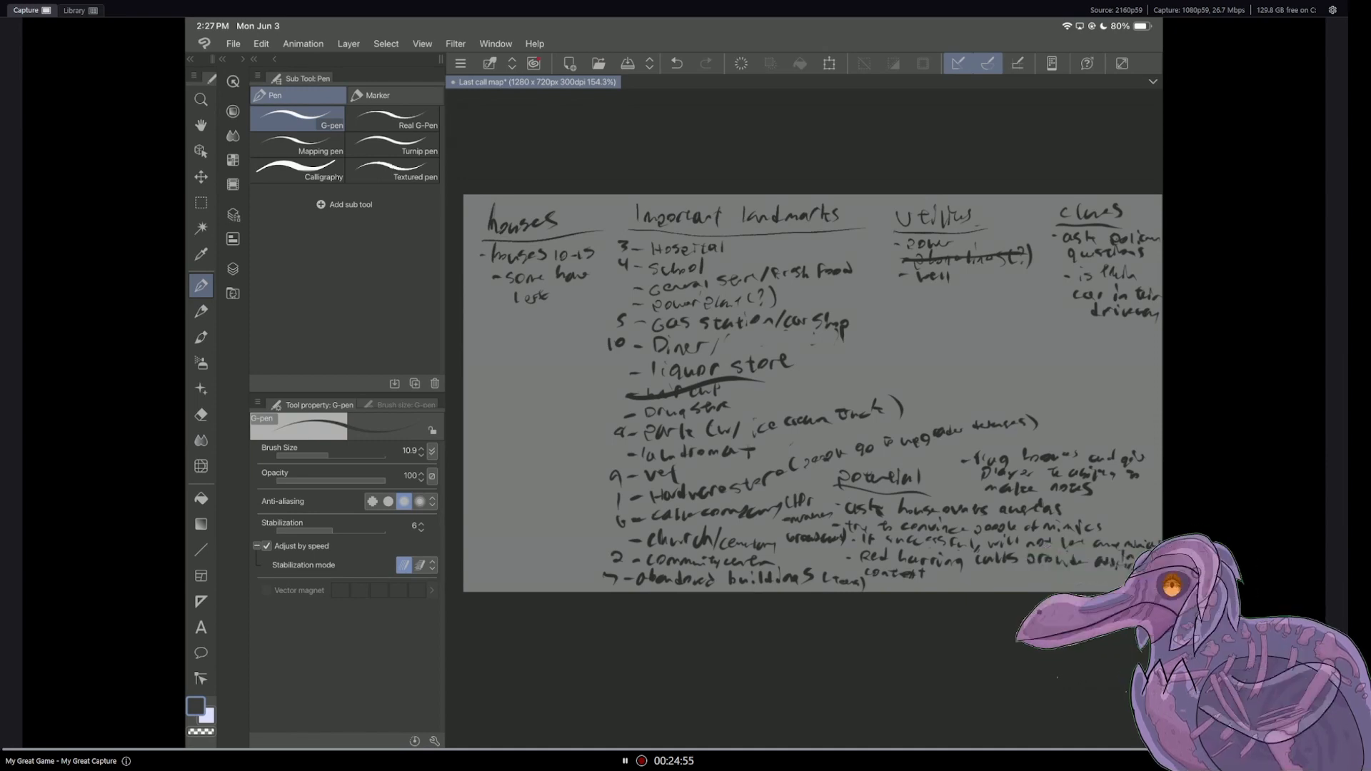
click(233, 269)
click(233, 270)
click(232, 269)
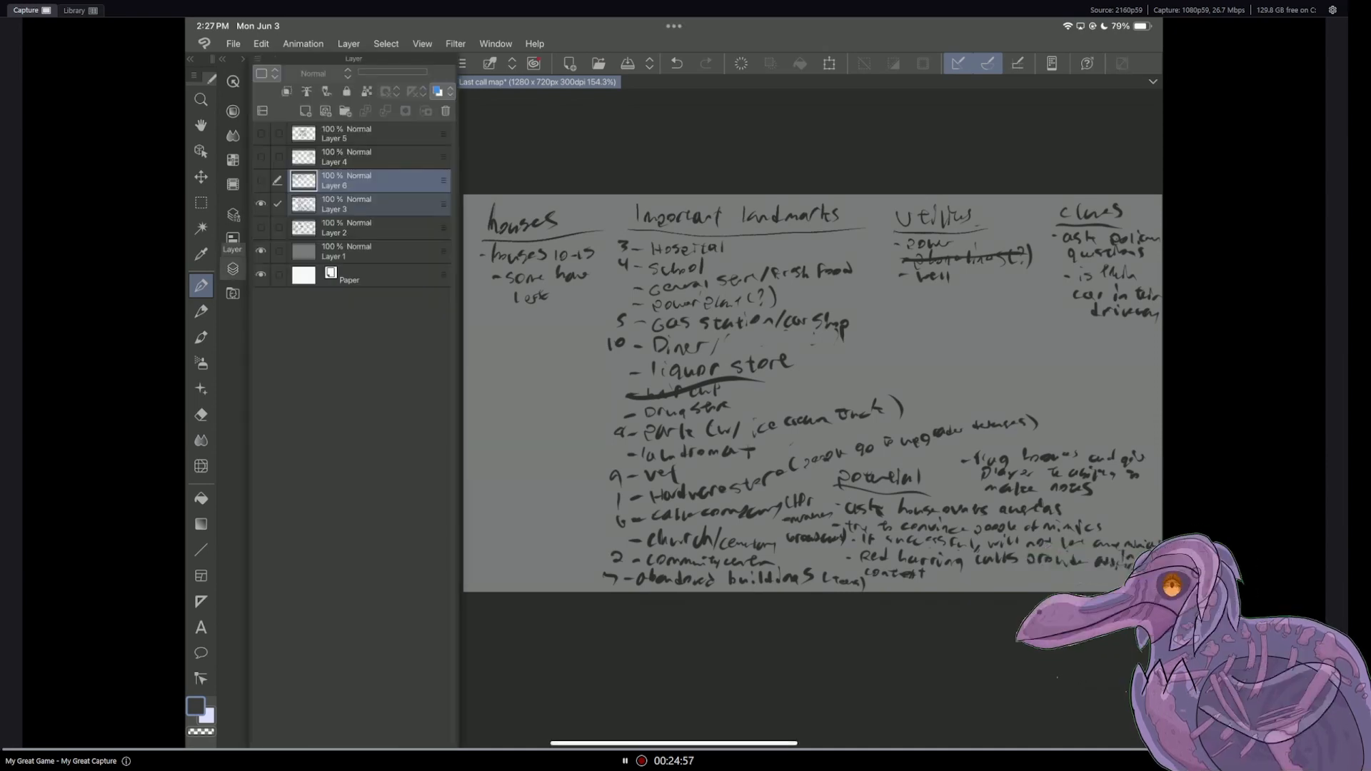
click(261, 180)
click(260, 204)
click(233, 269)
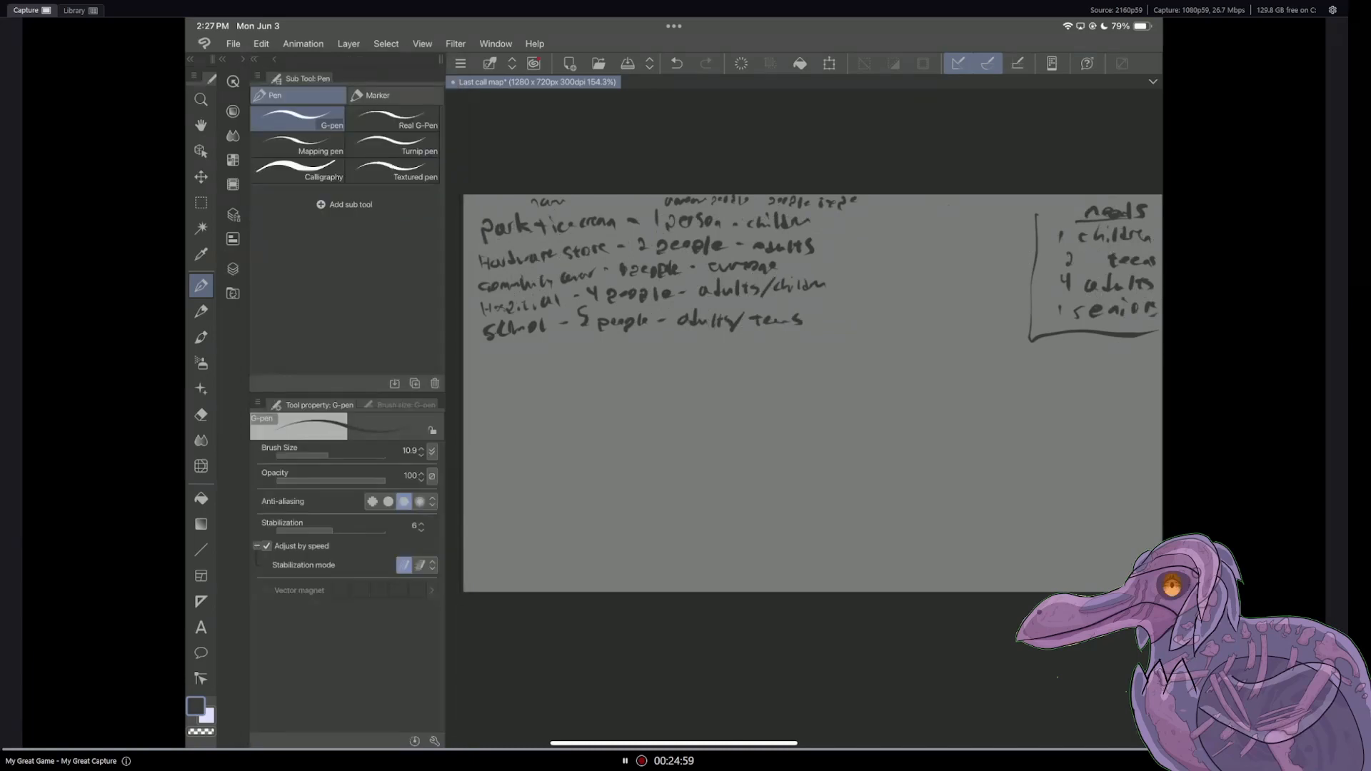
Step: Handwrite the entry "abandoned - 0 people - teens" below the school entry on Layer 6
drag(490, 355, 502, 362)
drag(507, 358, 513, 362)
drag(520, 354, 646, 348)
drag(650, 345, 706, 346)
drag(696, 341, 719, 348)
drag(720, 345, 752, 351)
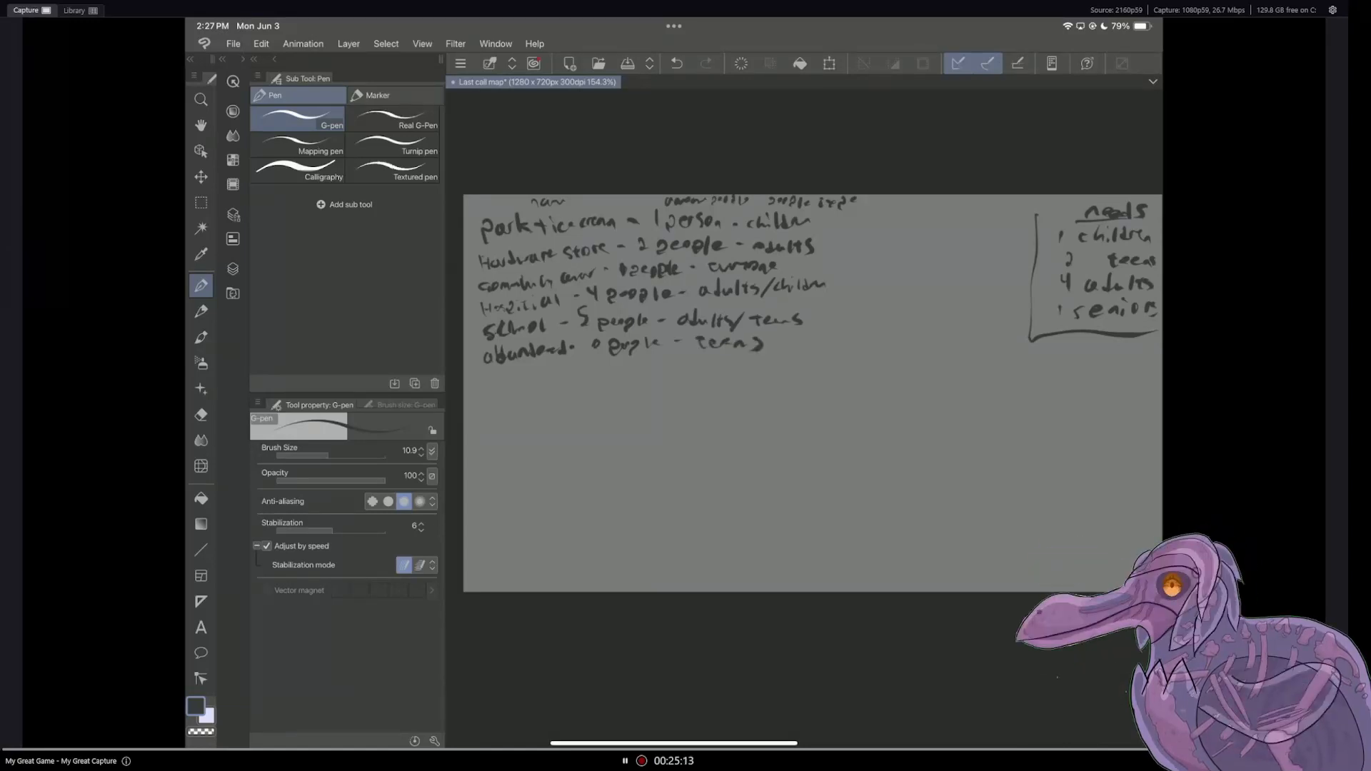
Step: Consult the landmark list on Layer 3 with Layer 6 hidden, and return to the Layer 6 notes
click(233, 269)
click(261, 204)
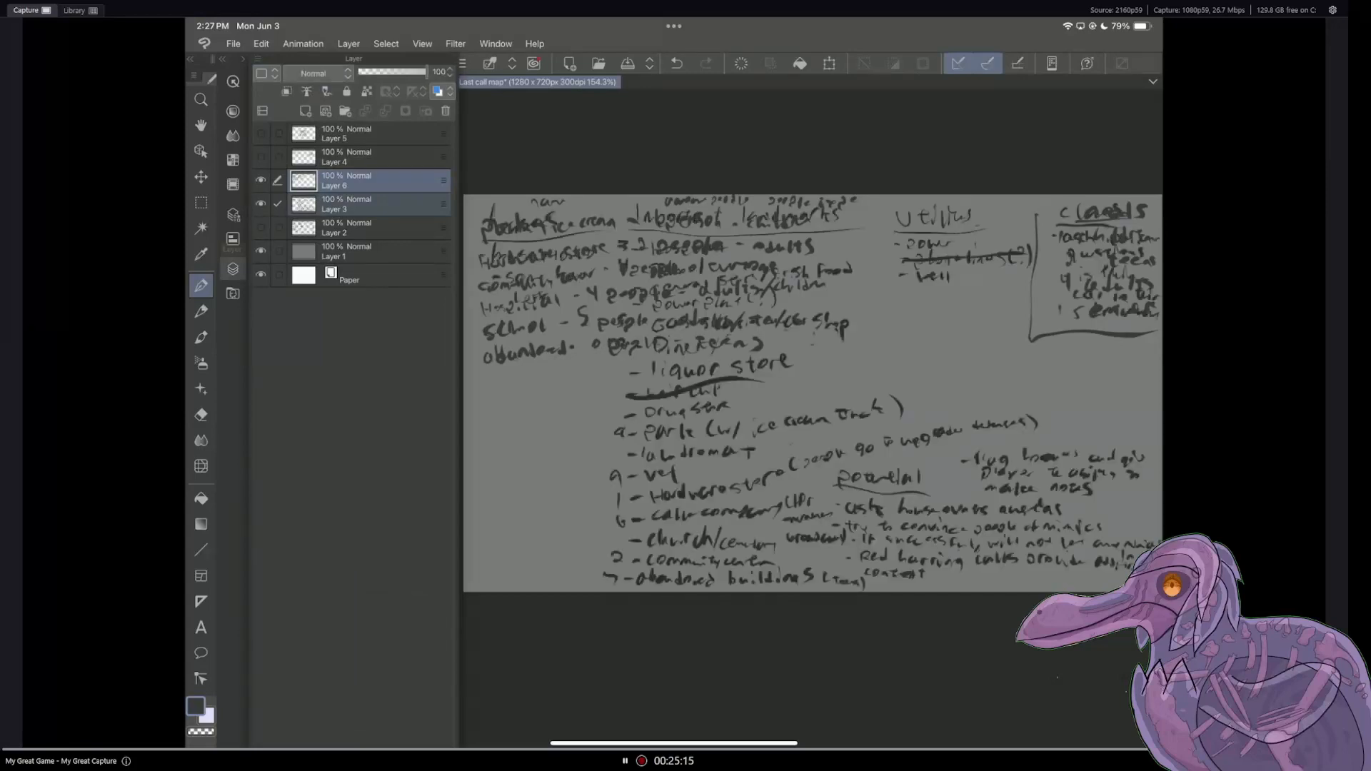
click(261, 181)
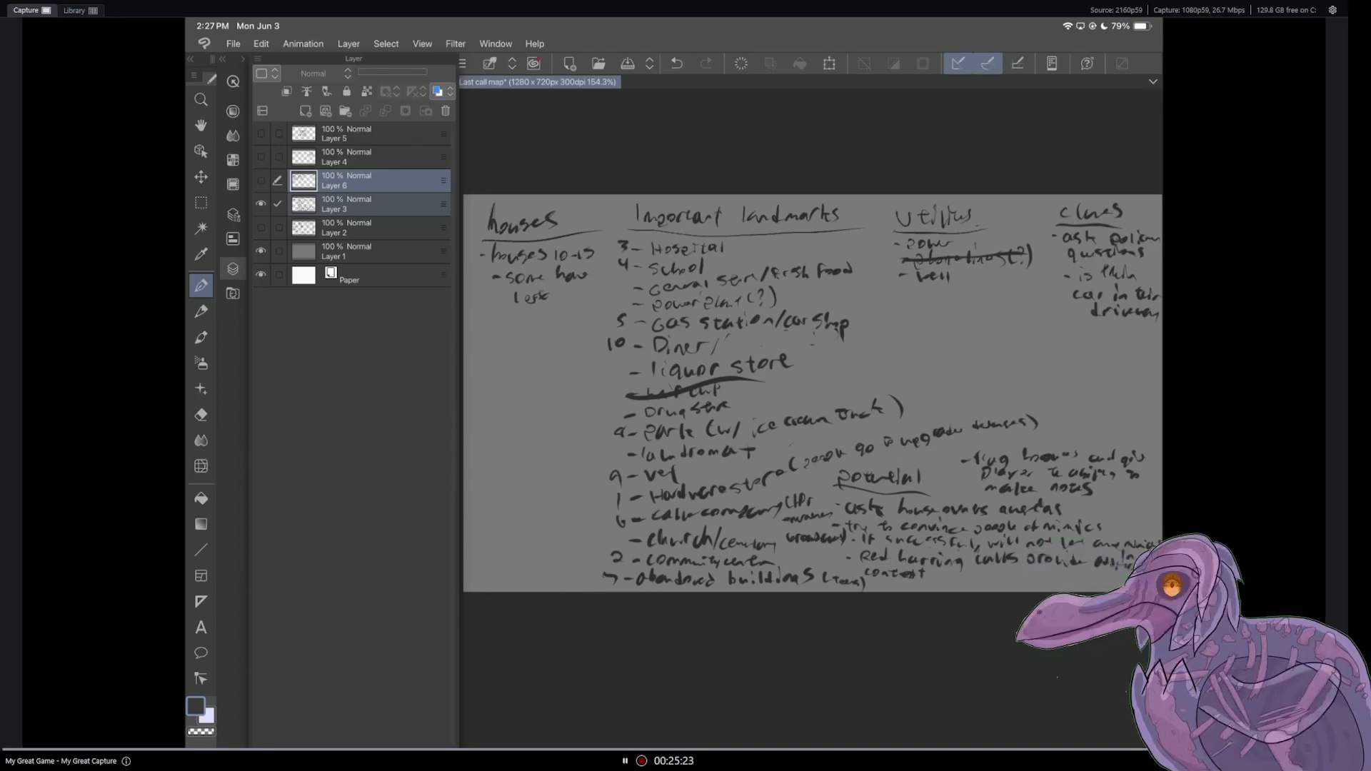
click(260, 180)
click(261, 203)
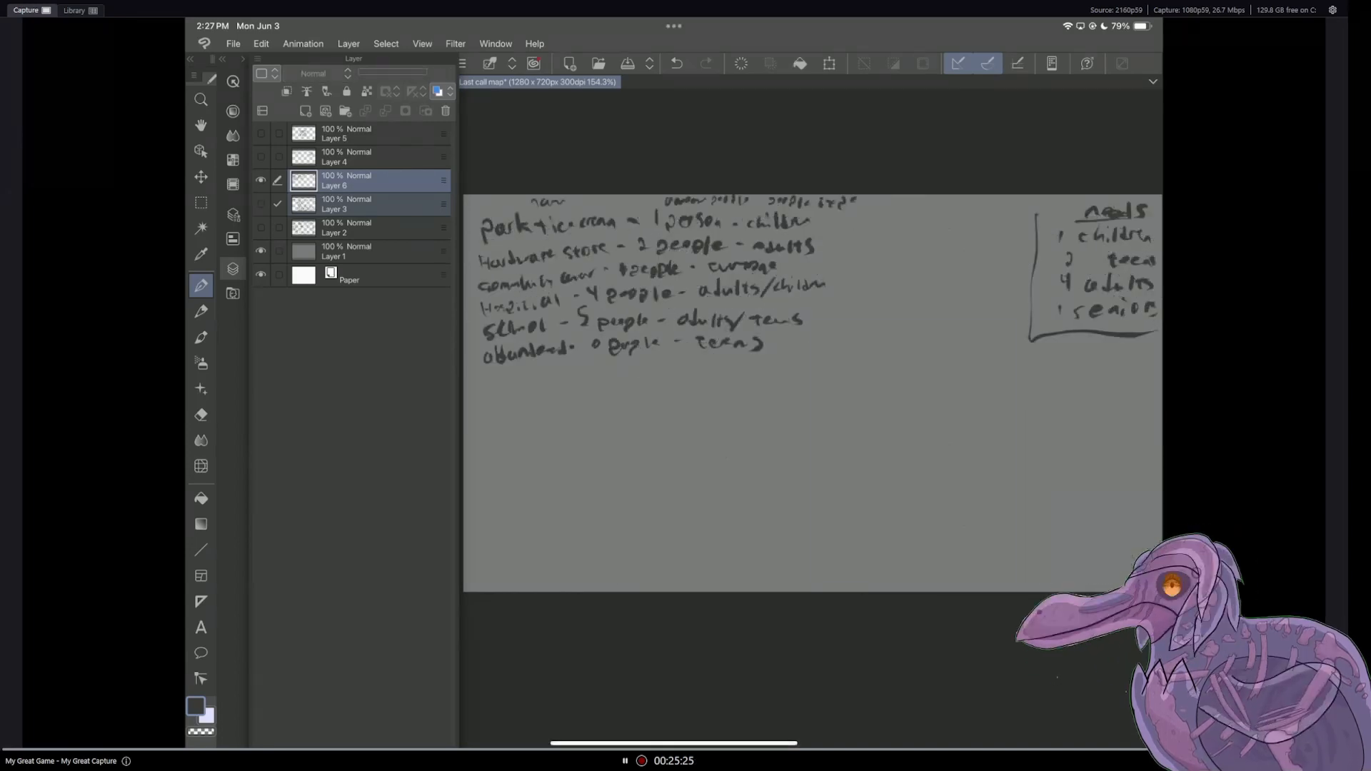
Step: Handwrite "Gas station - 3 people" below the abandoned entry, cleaning up the number with the eraser
click(233, 269)
drag(490, 374, 506, 381)
mouse_move(514, 371)
mouse_down()
mouse_move(510, 382)
mouse_move(527, 380)
mouse_up()
mouse_move(537, 368)
mouse_down()
mouse_move(538, 381)
mouse_move(575, 380)
mouse_up()
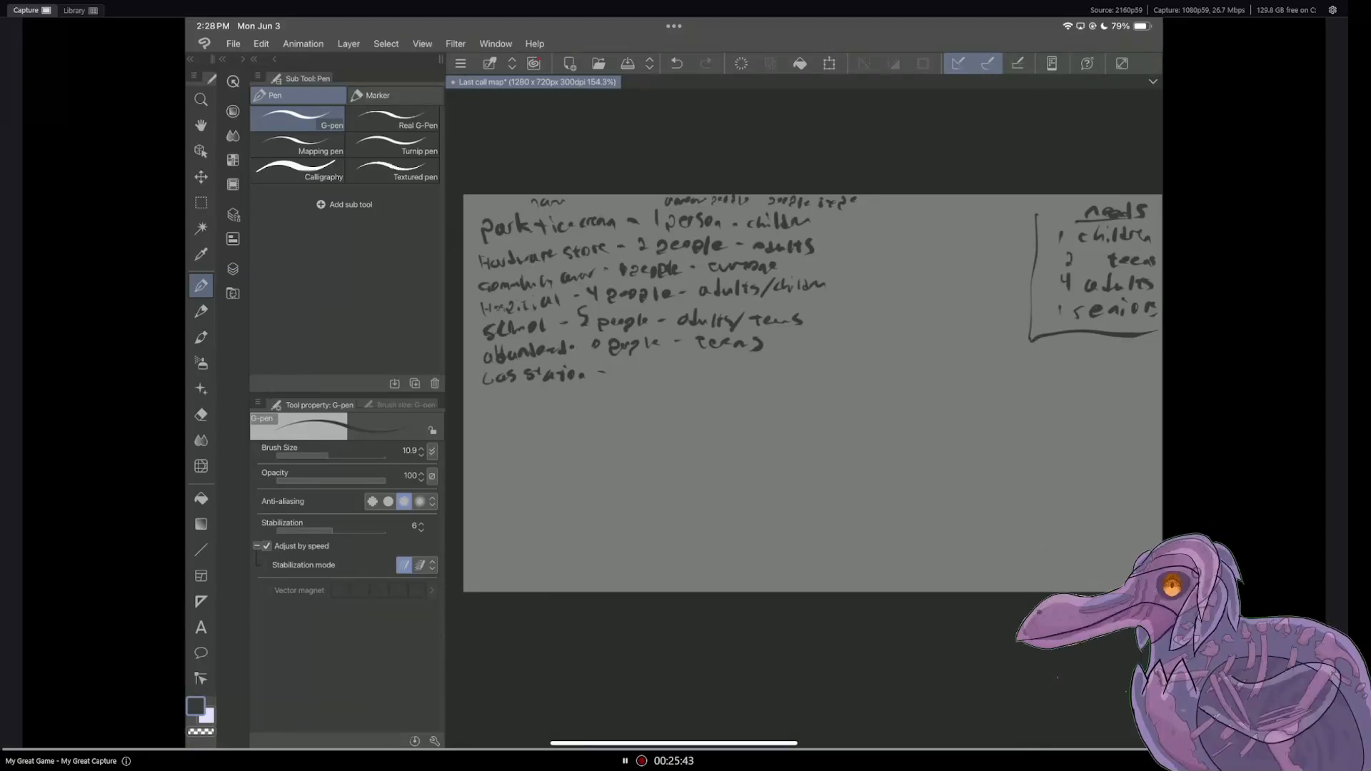
mouse_move(619, 362)
mouse_down()
mouse_move(641, 380)
mouse_move(686, 371)
mouse_up()
drag(691, 367, 706, 365)
key(e)
drag(617, 366, 615, 377)
key(p)
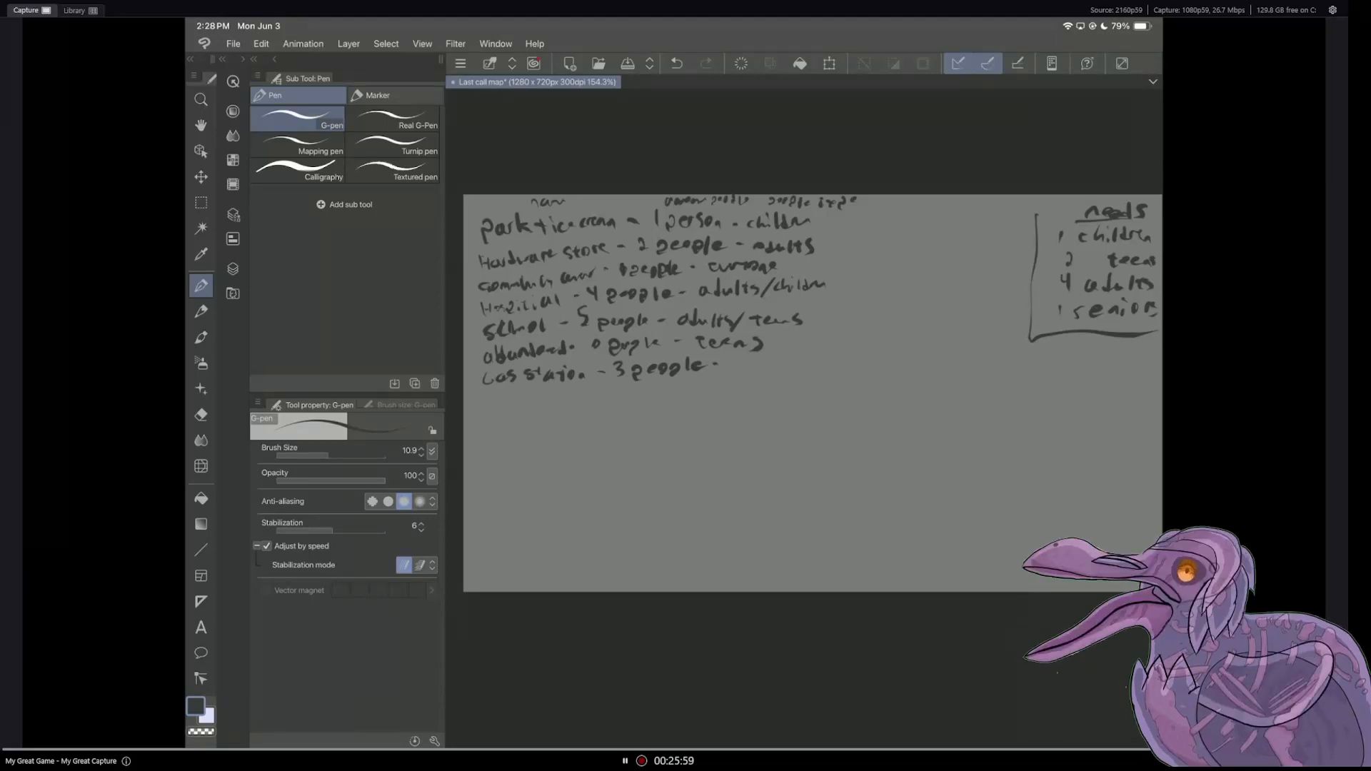
Step: Write "teens/adults" as the people type of the gas station entry
drag(736, 364, 748, 370)
drag(751, 364, 769, 368)
drag(765, 363, 777, 368)
drag(790, 356, 785, 370)
mouse_move(794, 360)
mouse_down()
mouse_move(837, 363)
mouse_move(802, 371)
mouse_move(810, 348)
mouse_move(737, 378)
mouse_move(784, 373)
mouse_up()
click(201, 414)
click(201, 286)
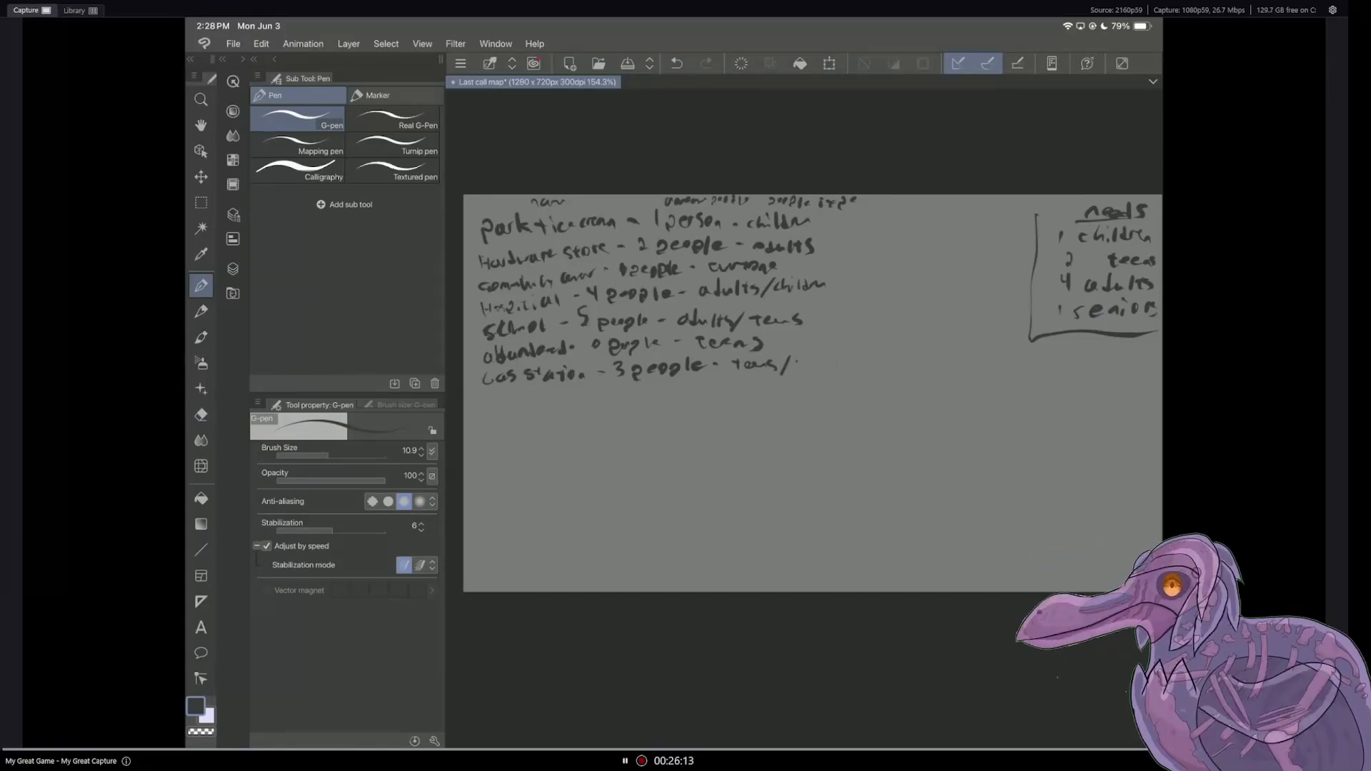
drag(806, 362, 799, 369)
drag(813, 363, 812, 353)
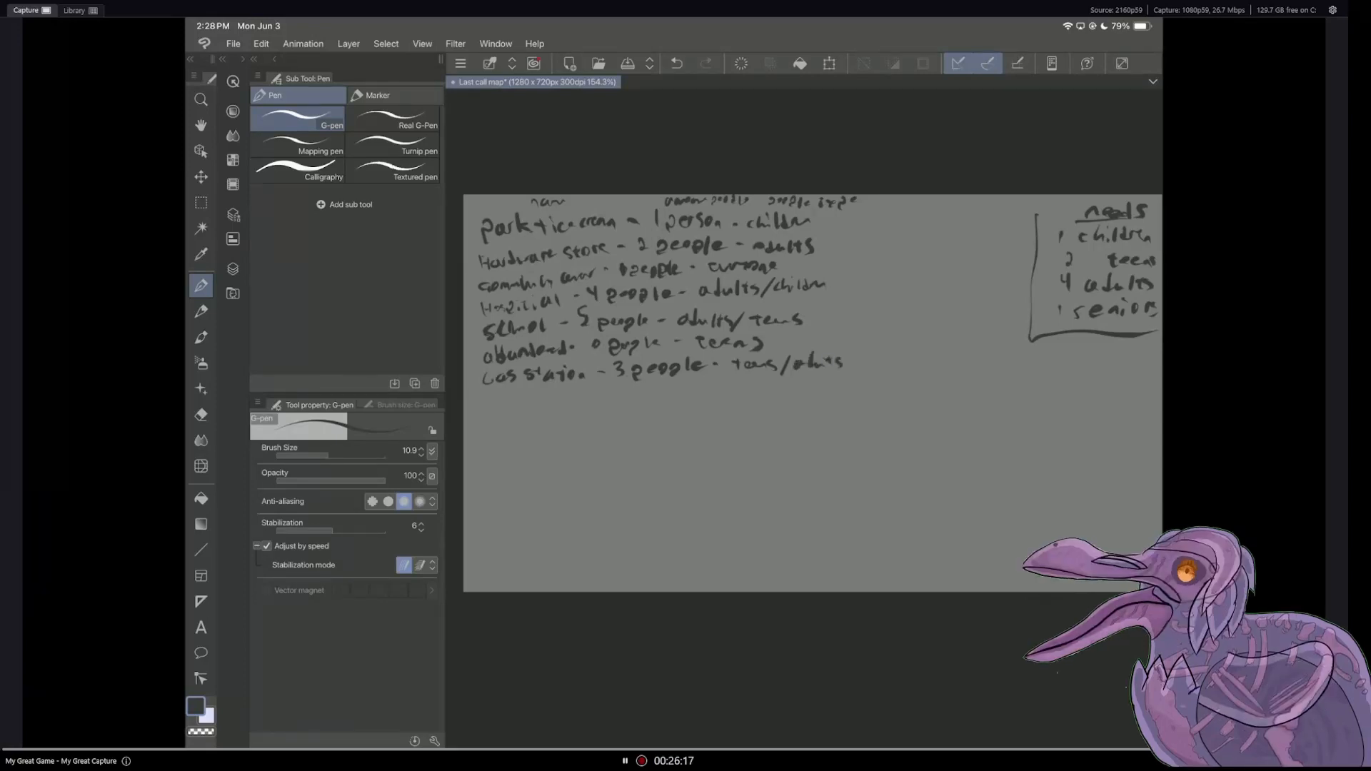
Step: Show Layer 3 in place of Layer 6 to review the remaining landmarks
click(233, 269)
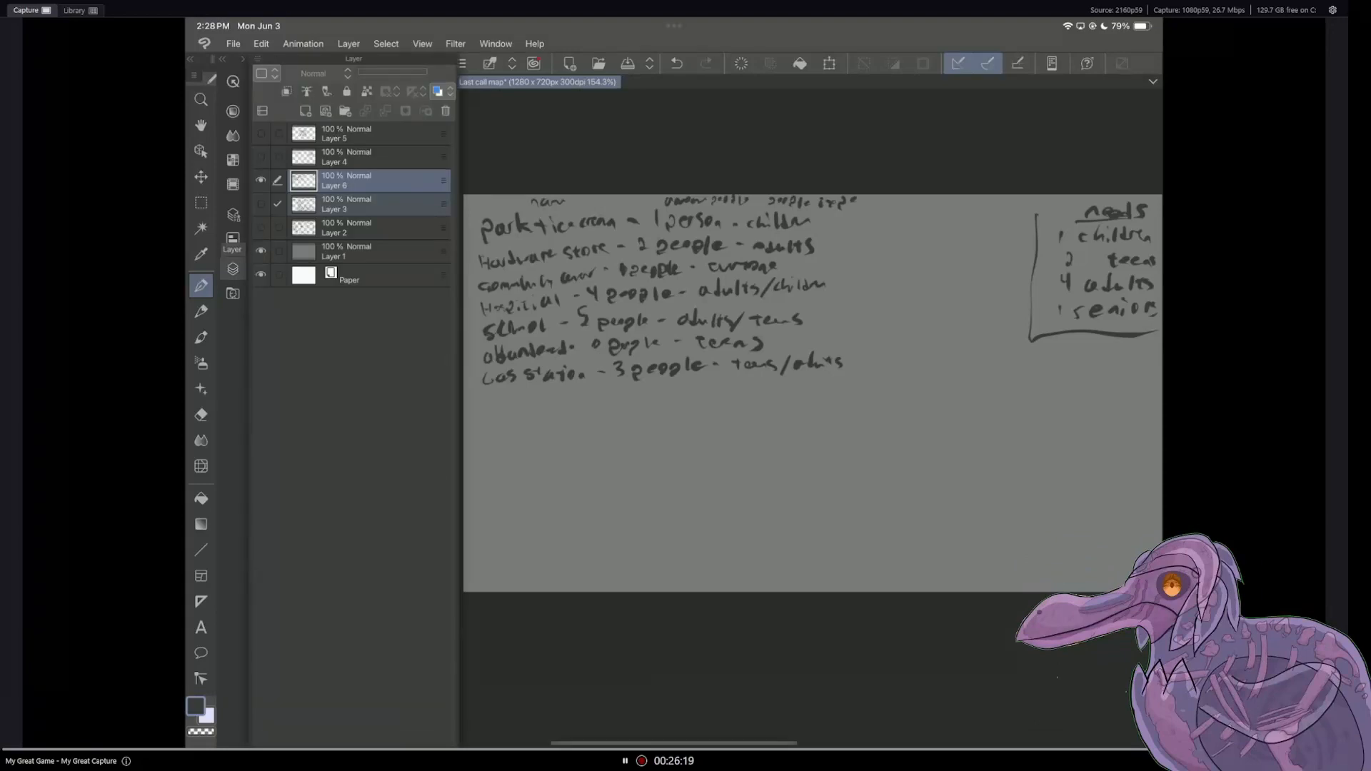
click(260, 203)
click(261, 180)
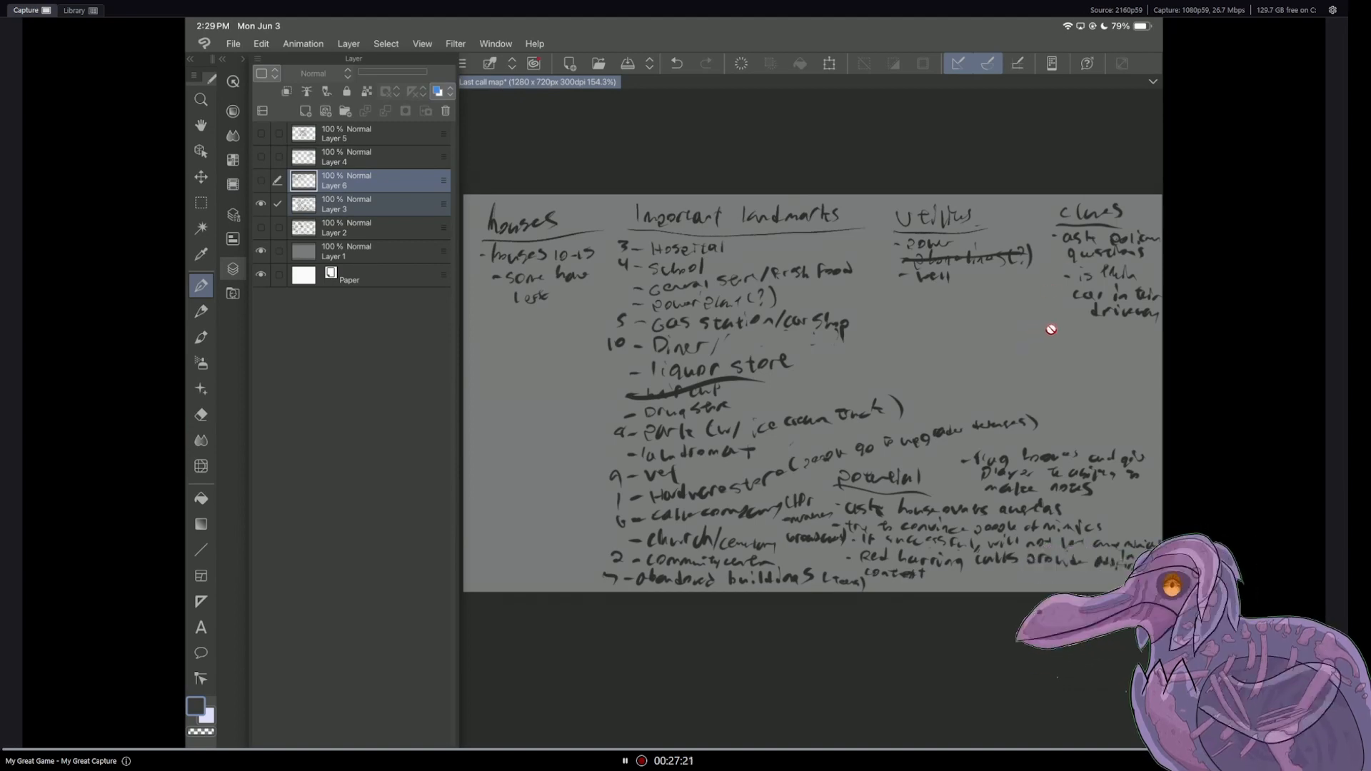
key(e)
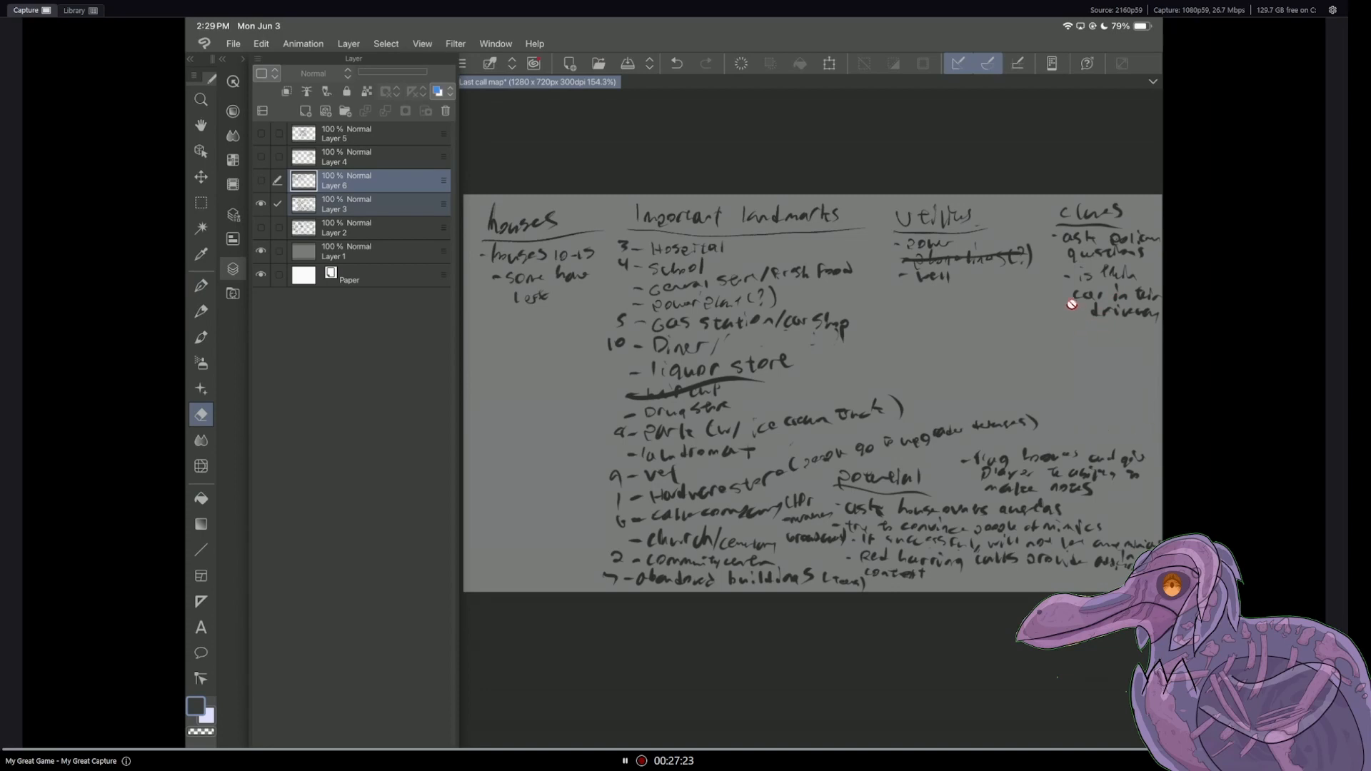
key(p)
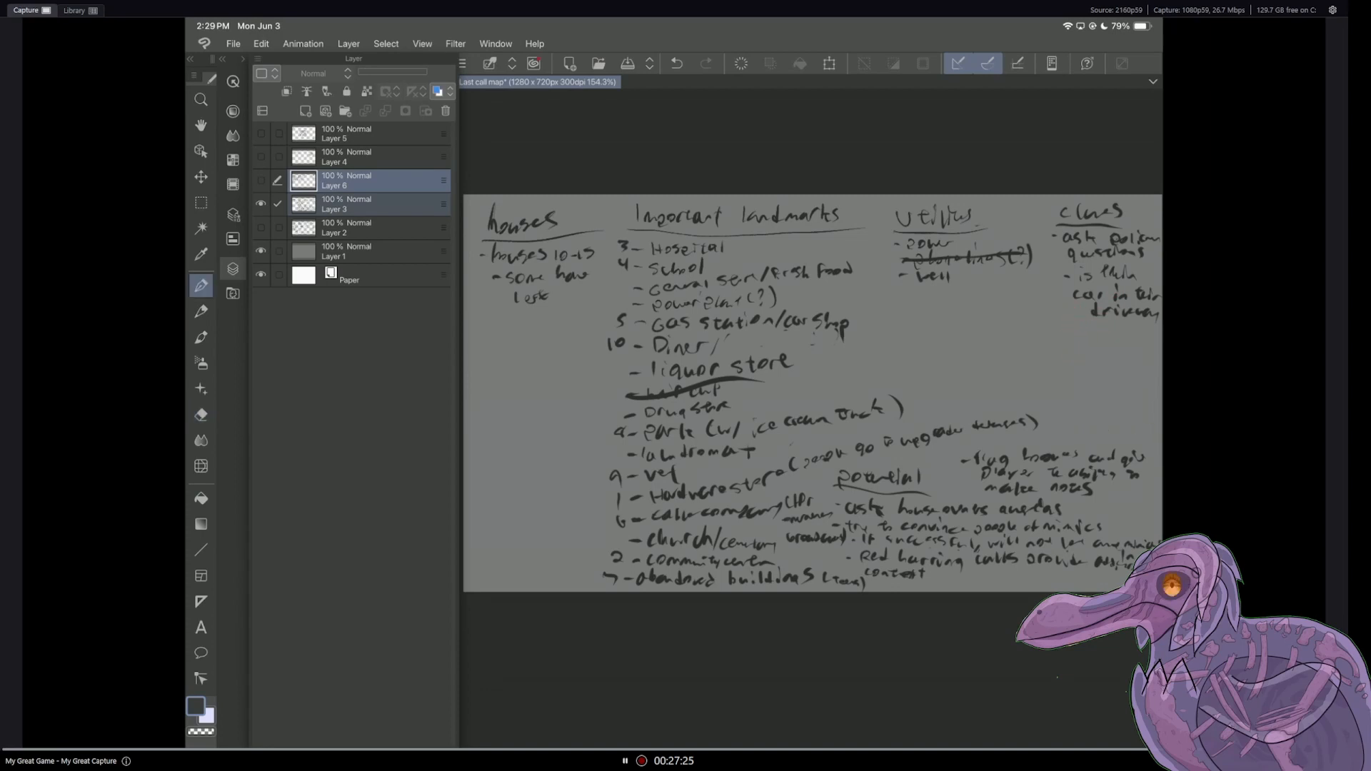
Step: Look through the note layers, leave only the Layer 4 notes visible, and make Layer 4 active for the G-pen
click(261, 228)
click(261, 204)
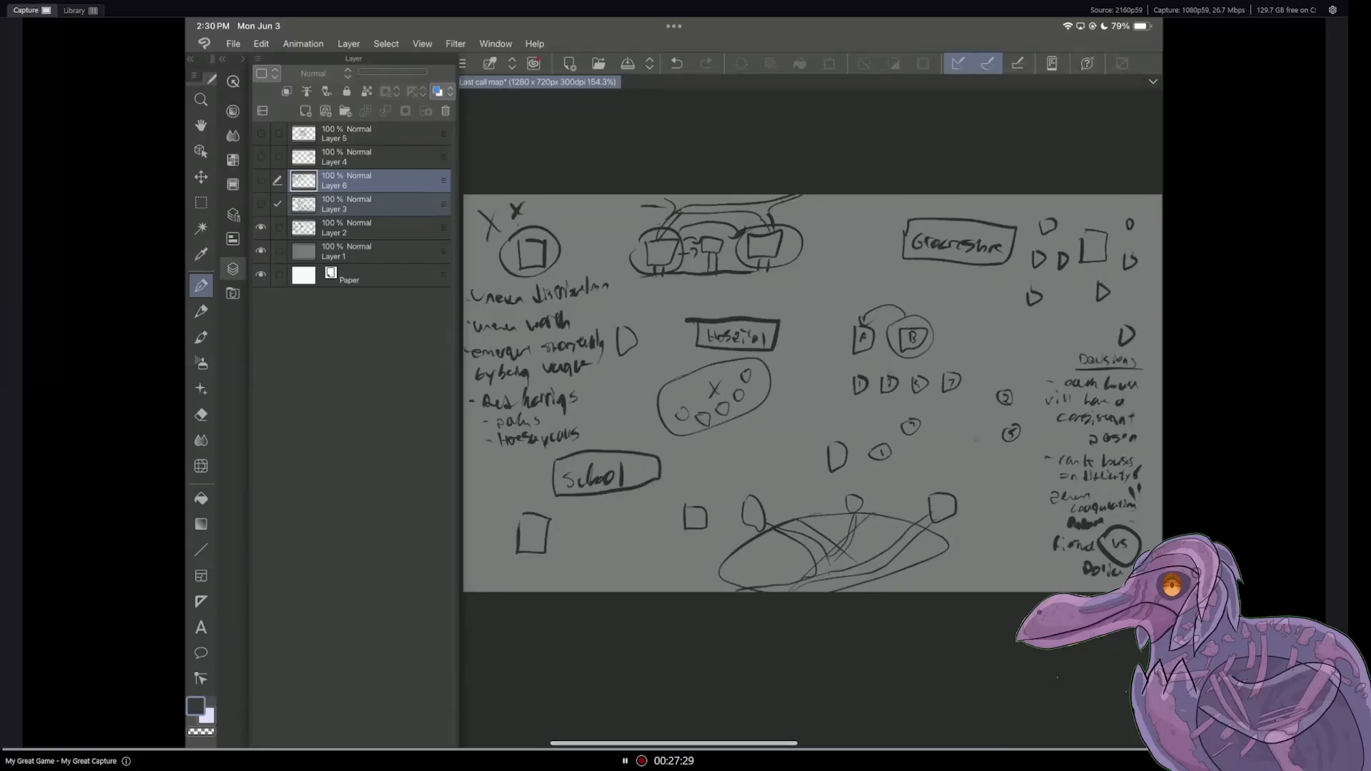
click(261, 204)
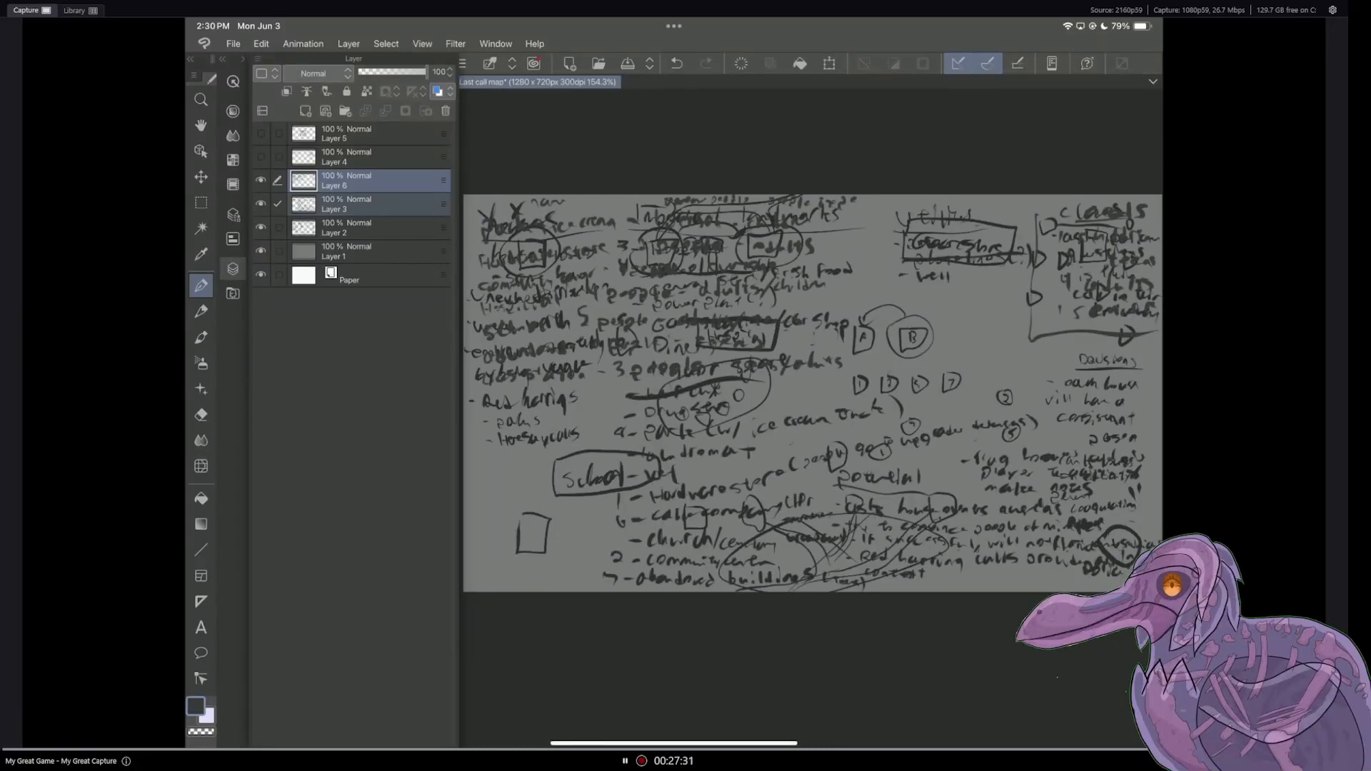
click(261, 157)
click(261, 181)
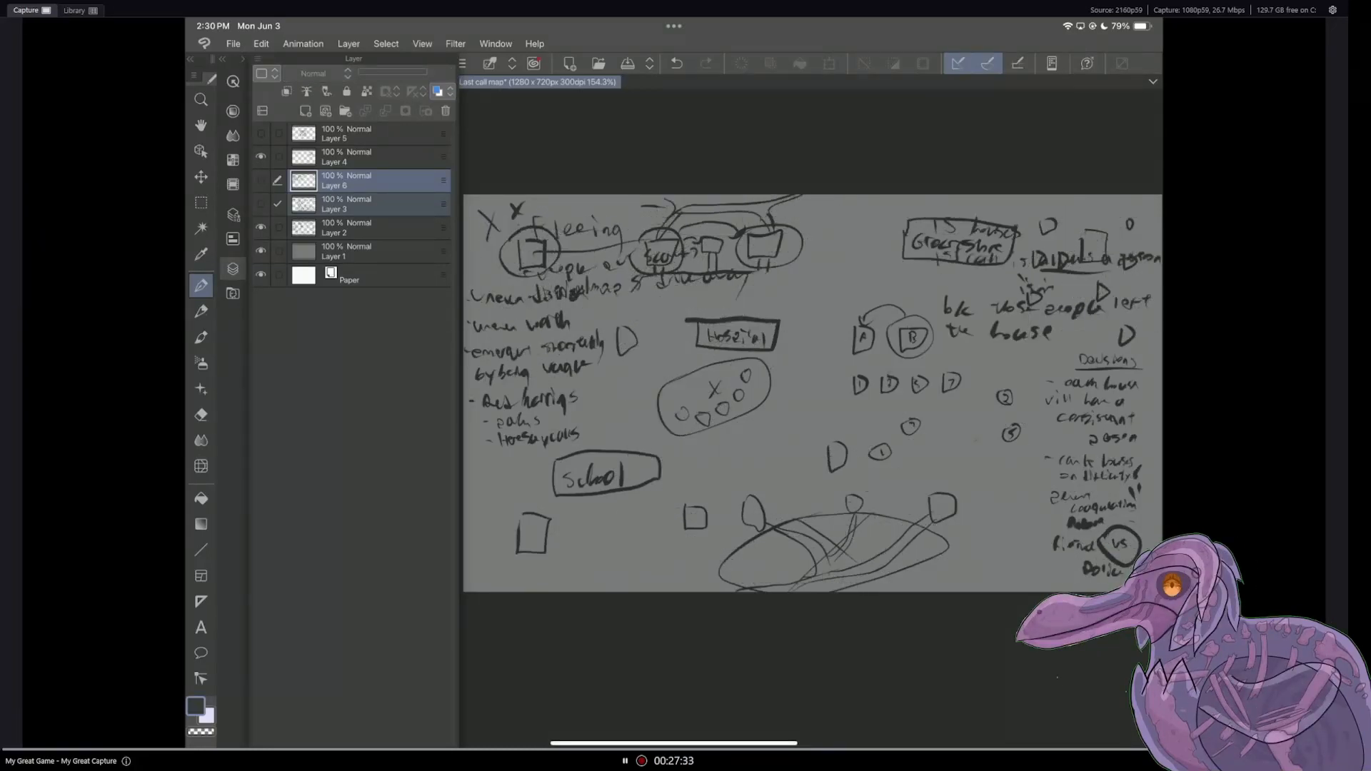
click(260, 227)
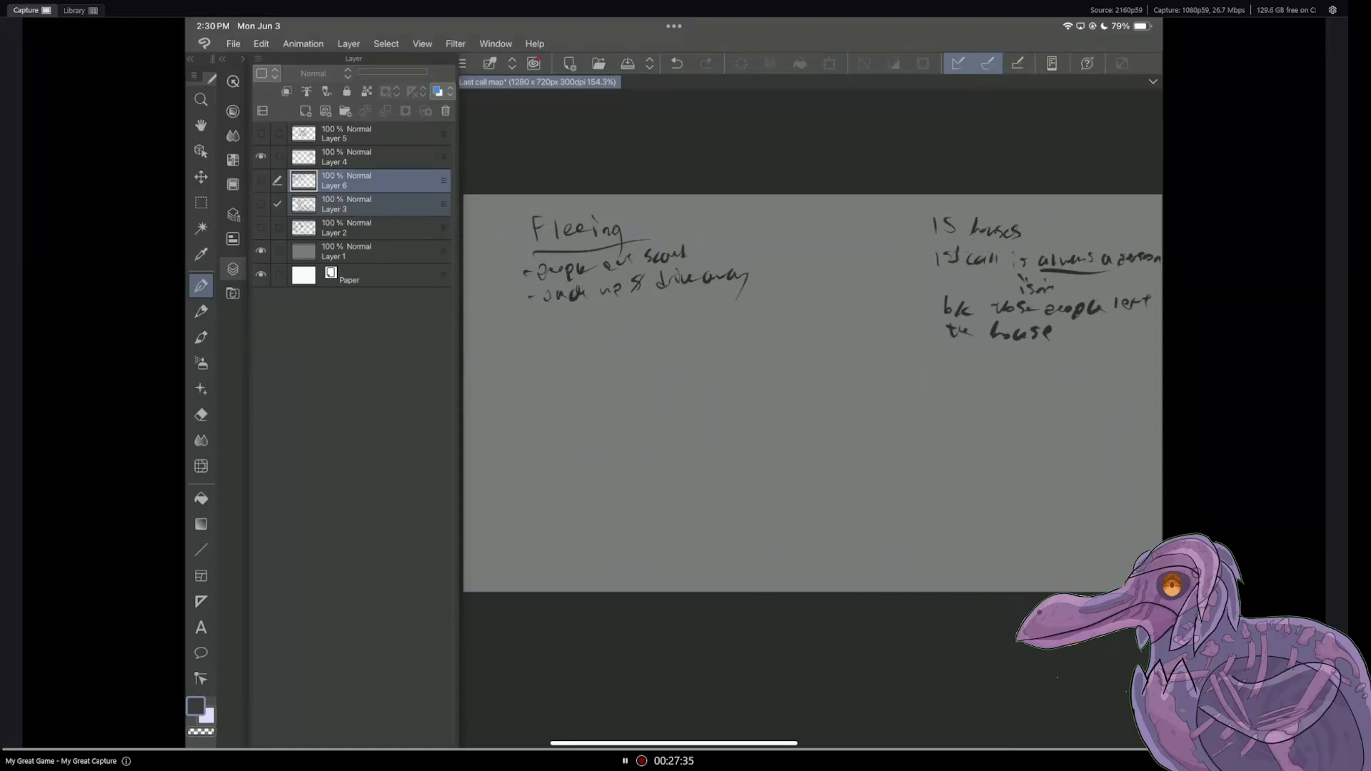
key(e)
click(372, 157)
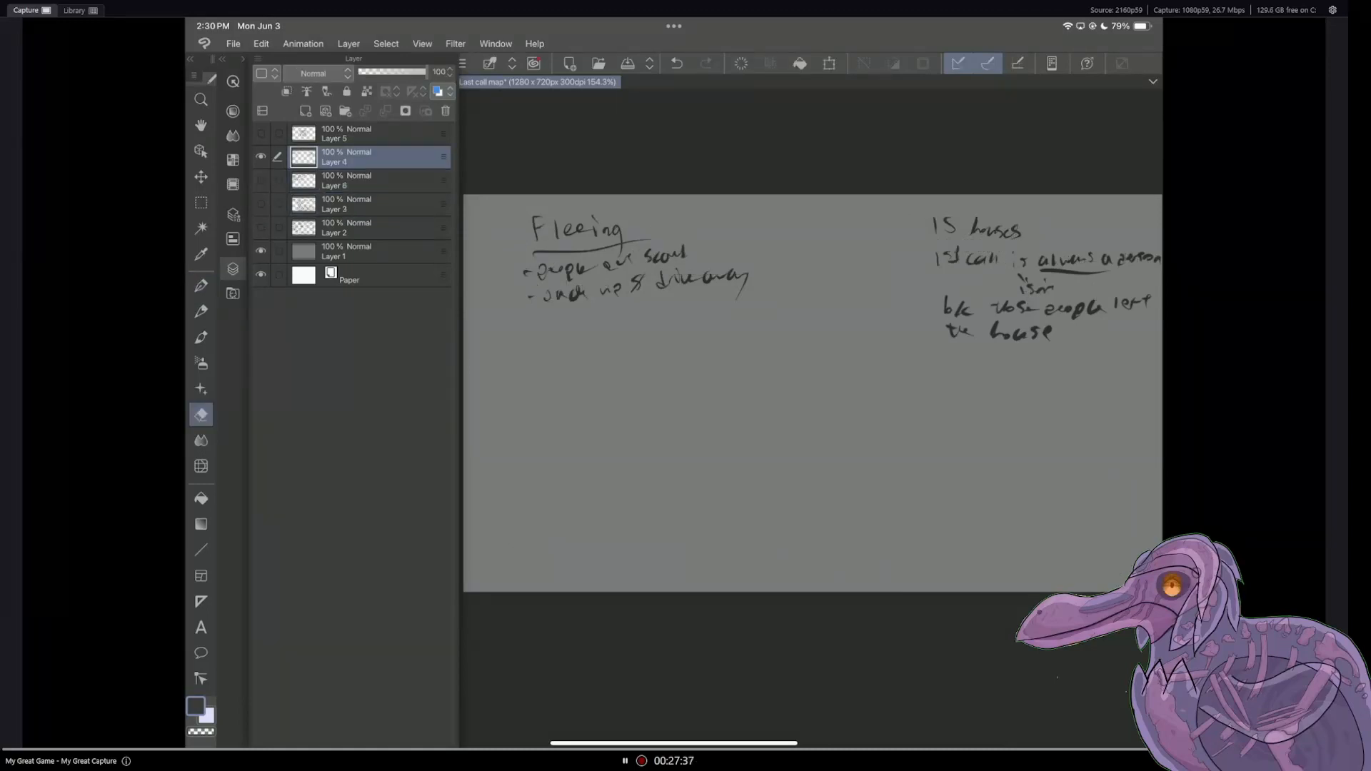
click(201, 286)
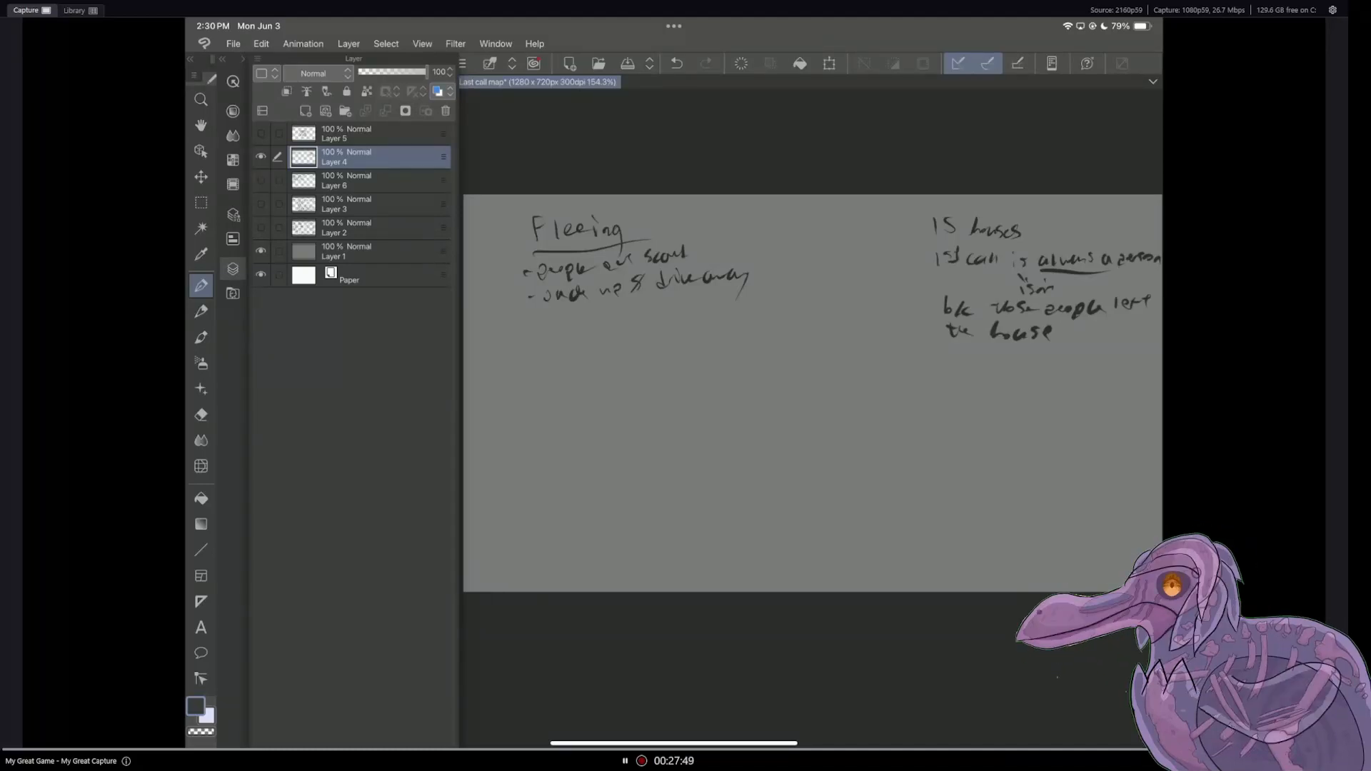
Step: Handwrite an underlined heading "Additional" below the Fleeing notes on Layer 4
click(233, 269)
drag(505, 380, 544, 378)
drag(552, 362, 557, 367)
drag(562, 369, 564, 377)
drag(571, 366, 597, 376)
drag(606, 360, 607, 379)
drag(501, 389, 626, 382)
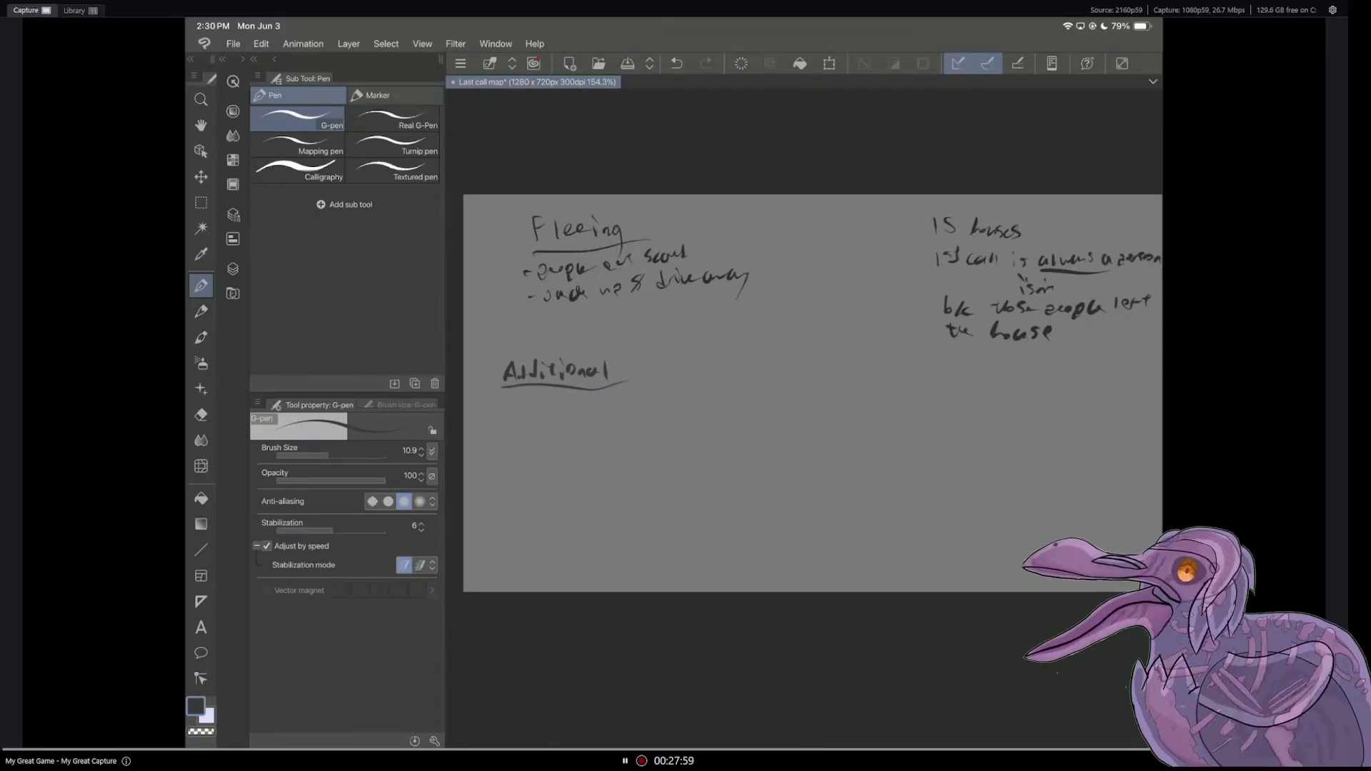
Step: Write the bullet "automatic security alarm calls" under the Additional heading
drag(517, 407, 565, 416)
drag(559, 410, 570, 408)
drag(574, 409, 664, 410)
drag(670, 404, 692, 400)
drag(694, 397, 719, 404)
drag(721, 395, 734, 404)
drag(736, 404, 790, 409)
drag(792, 394, 802, 409)
drag(815, 401, 808, 411)
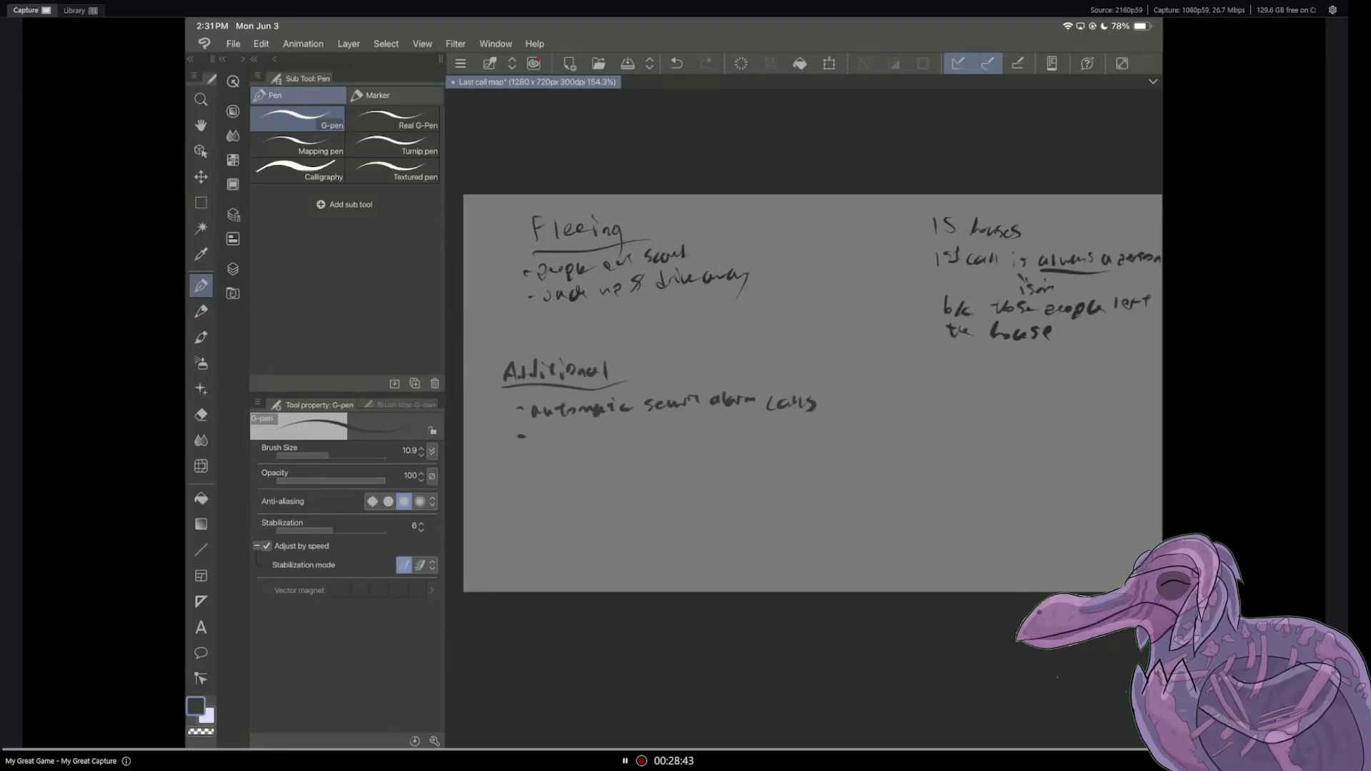
Step: Write "1 homeless guy" as the second bullet under the Additional heading
mouse_move(541, 428)
mouse_down()
mouse_move(541, 443)
mouse_move(607, 439)
mouse_up()
mouse_move(609, 425)
mouse_down()
mouse_move(612, 440)
mouse_move(640, 437)
mouse_up()
mouse_move(641, 427)
mouse_down()
mouse_move(677, 444)
mouse_move(673, 456)
mouse_up()
drag(684, 434, 708, 444)
drag(717, 433, 707, 462)
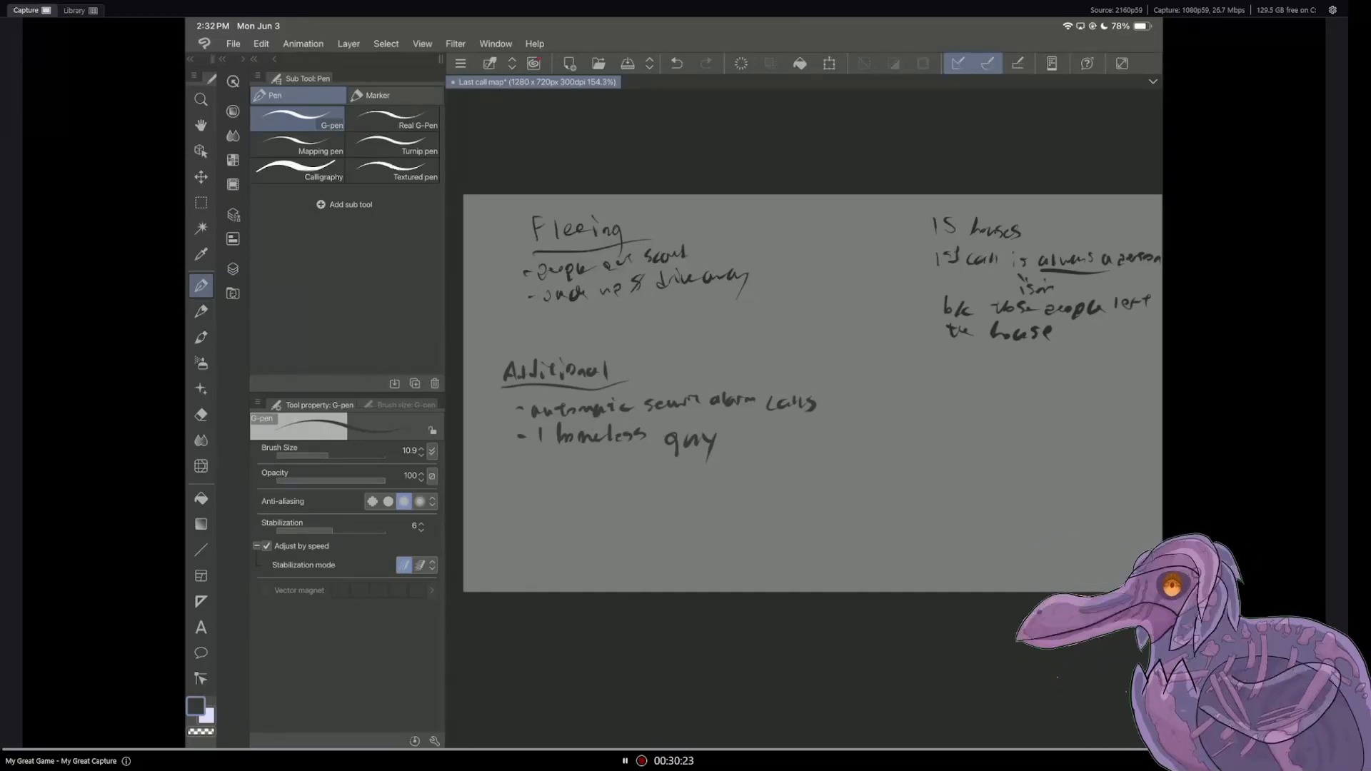
Step: Check the Layer 6 people notes, and leave the Layer 3 landmark list showing in place of Layer 4
click(233, 268)
click(261, 181)
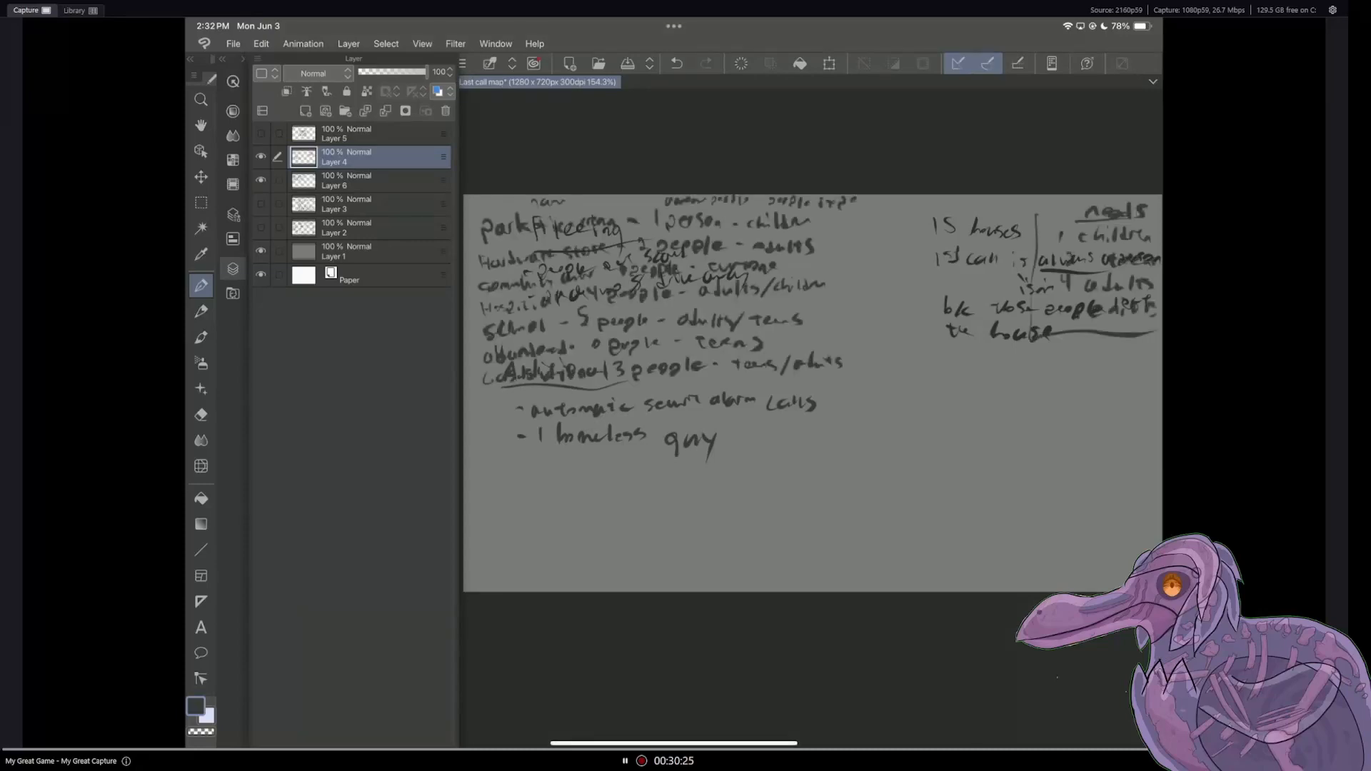
click(260, 157)
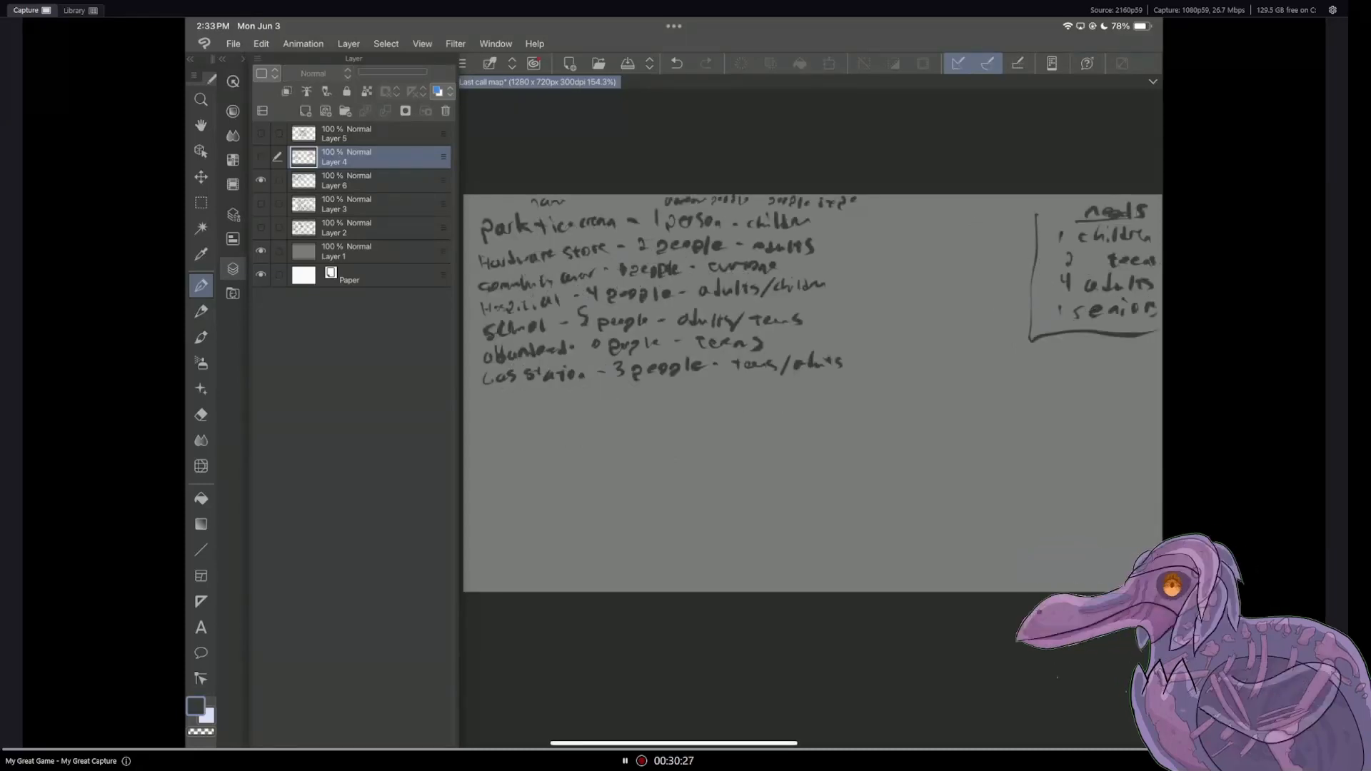
click(261, 181)
click(261, 204)
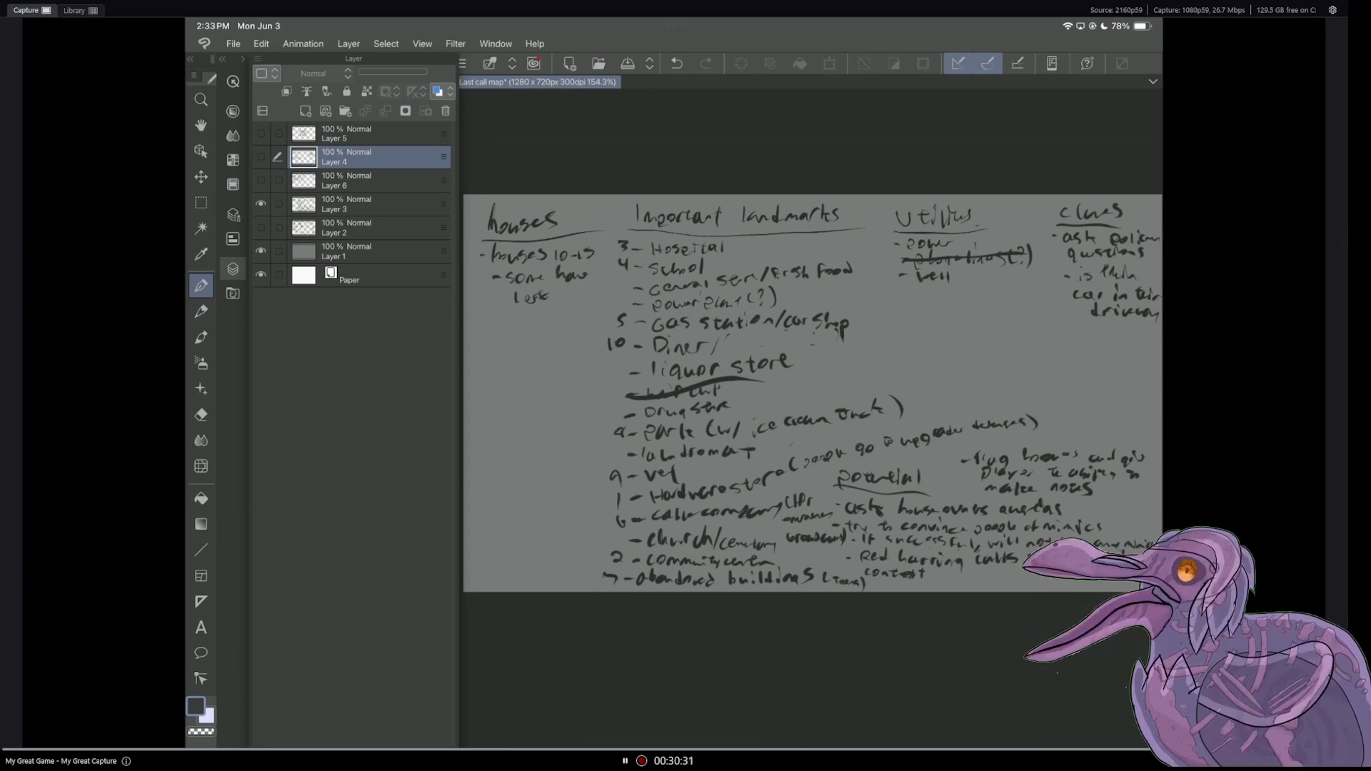
double_click(195, 706)
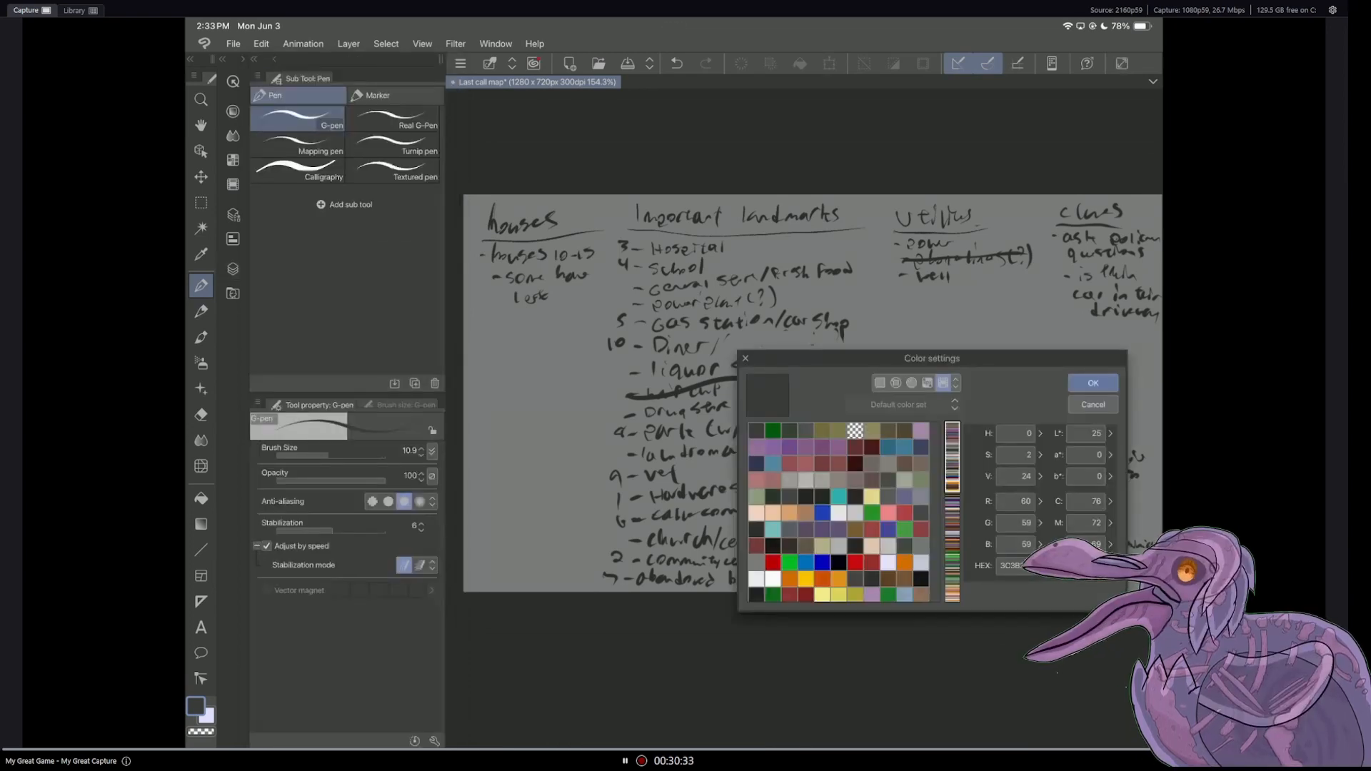
click(1093, 383)
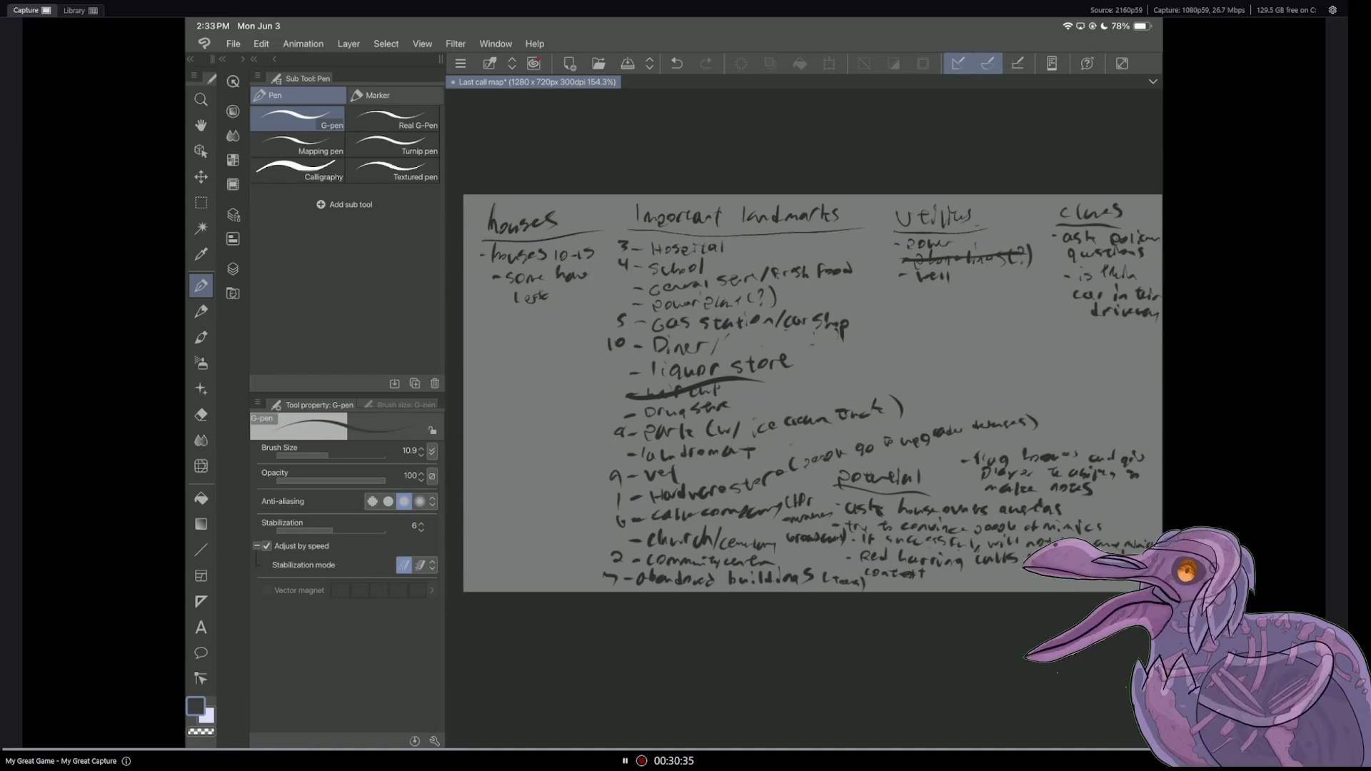
click(233, 294)
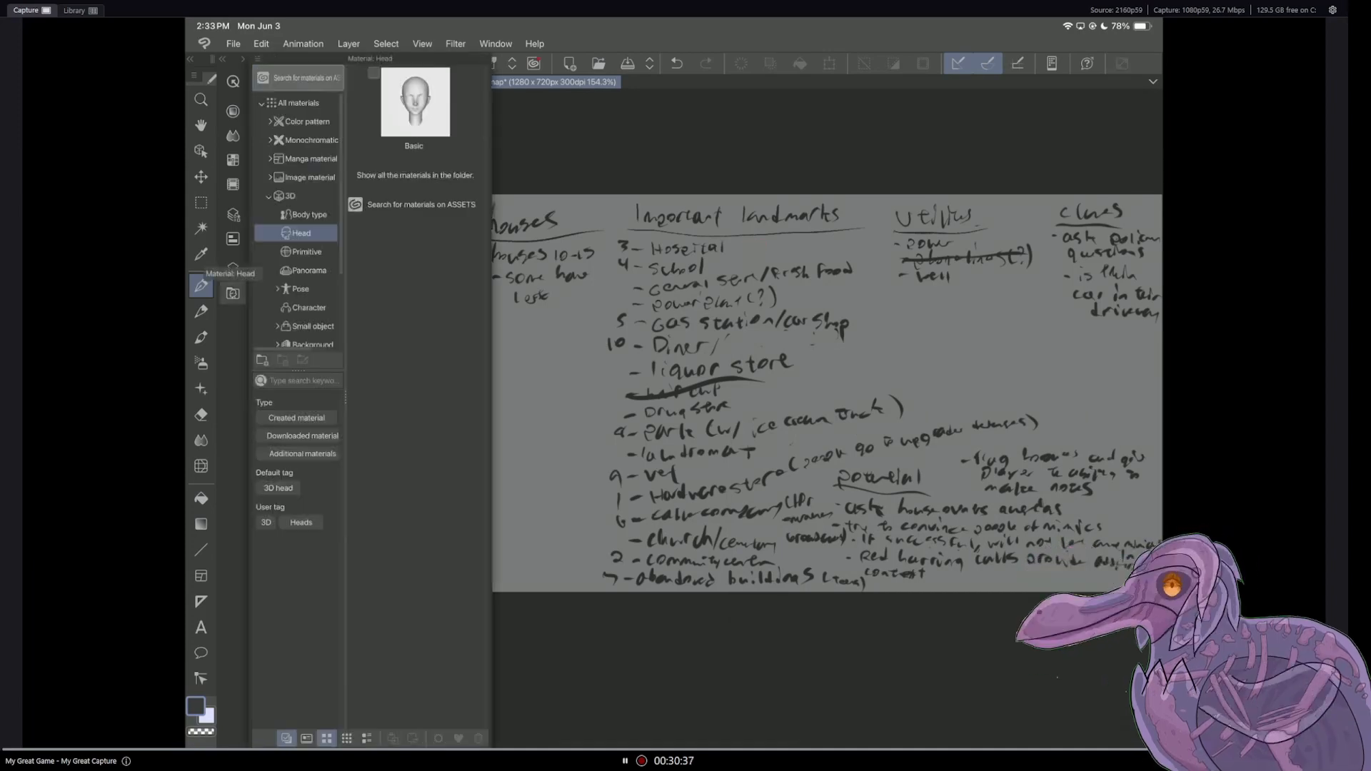
click(233, 293)
Step: Make Layer 3 active and handwrite "- gun store" beside the Hospital entry in the important landmarks
click(233, 268)
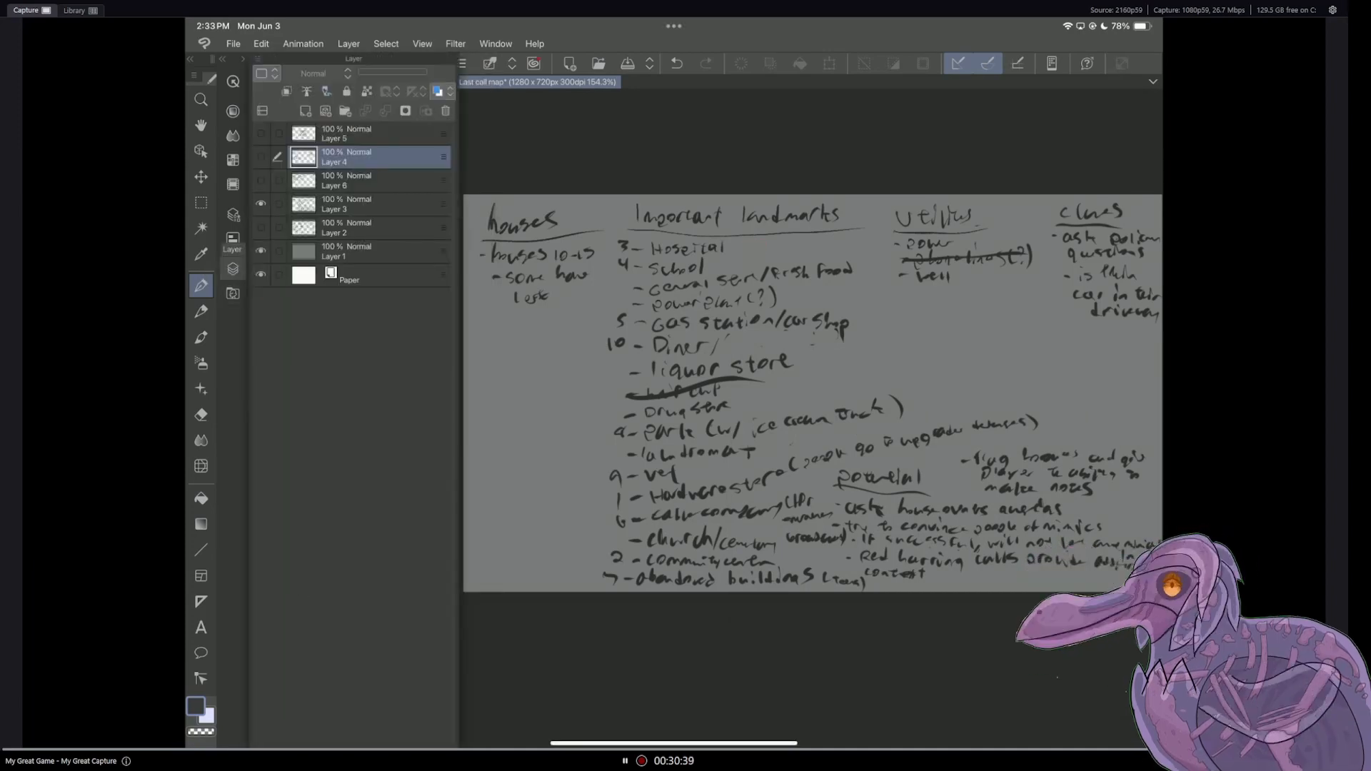
click(369, 205)
click(233, 268)
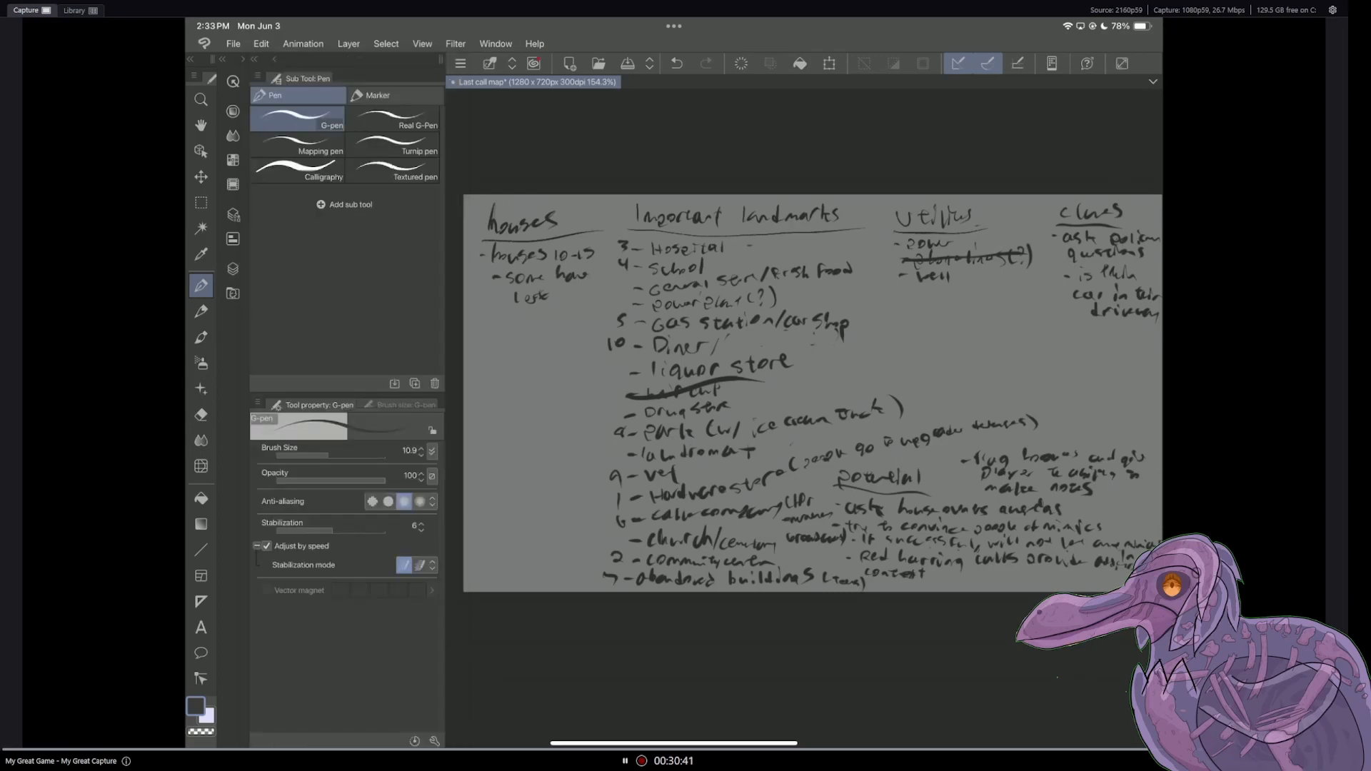
drag(764, 244, 765, 254)
drag(769, 244, 811, 247)
drag(811, 243, 843, 244)
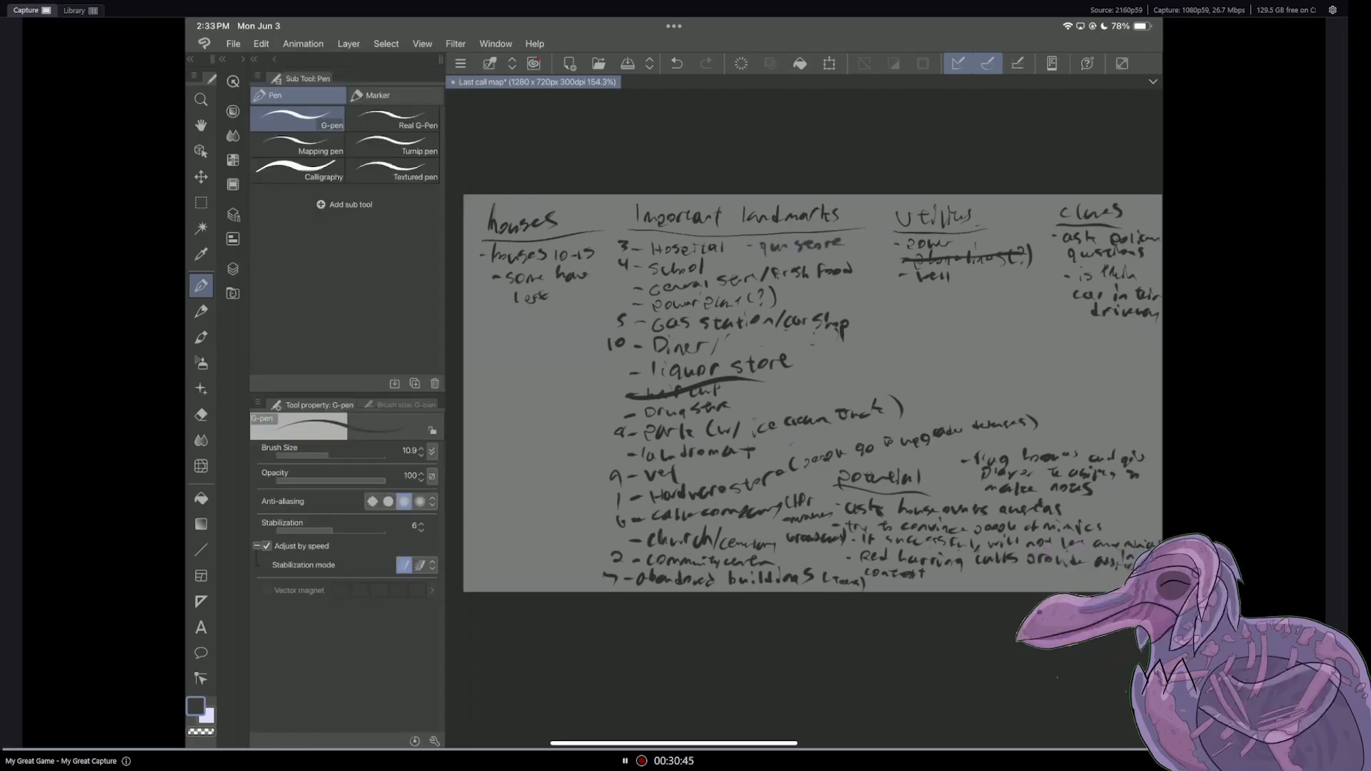
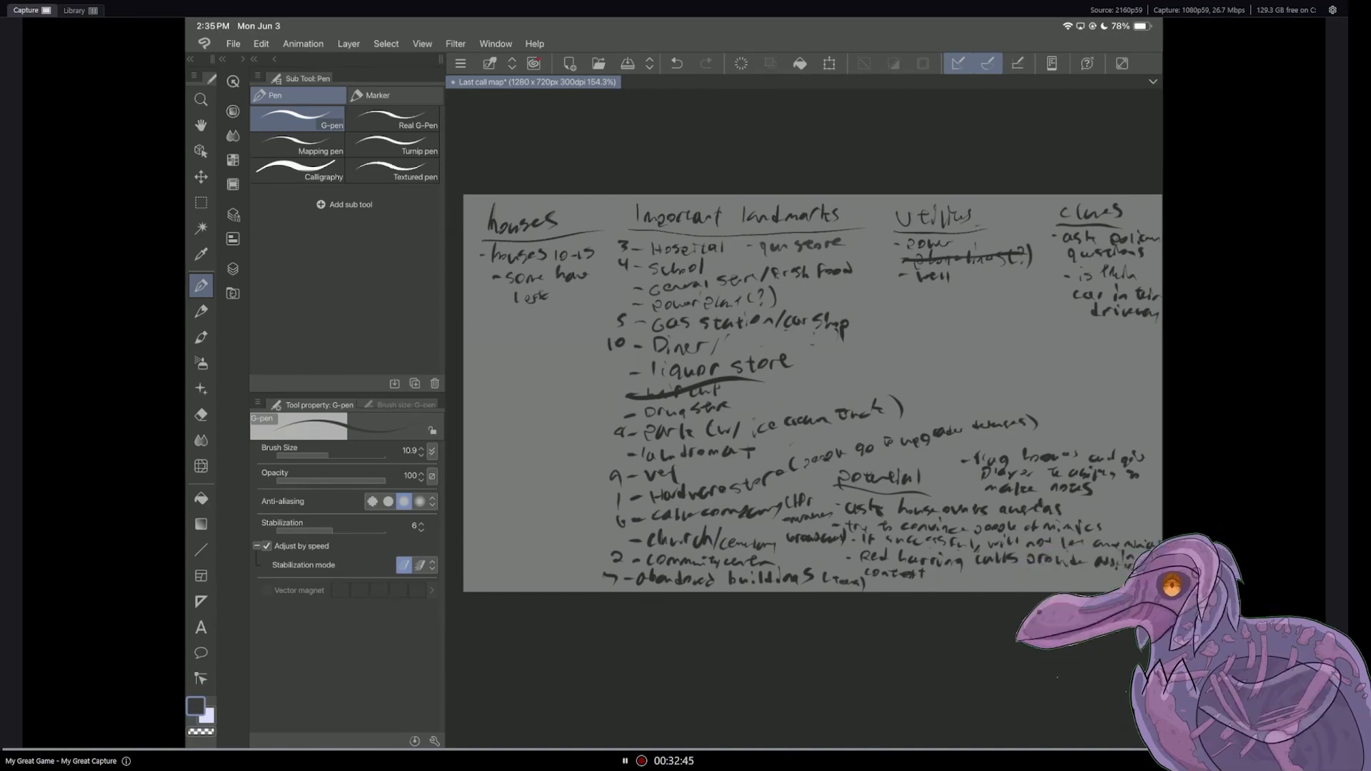
Step: Check the people notes on Layer 6, return to Layer 3 and cross out "gun store" in the important landmarks
click(233, 268)
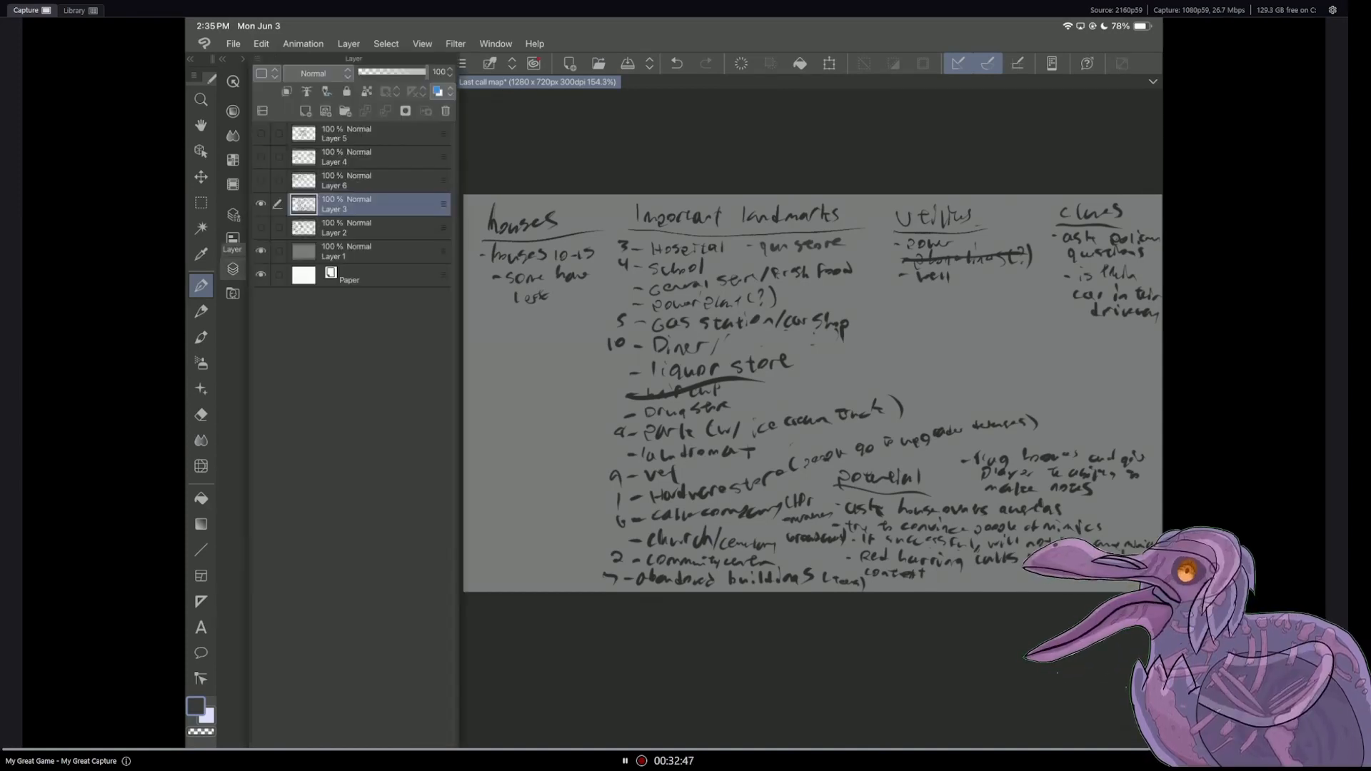
click(368, 181)
click(260, 181)
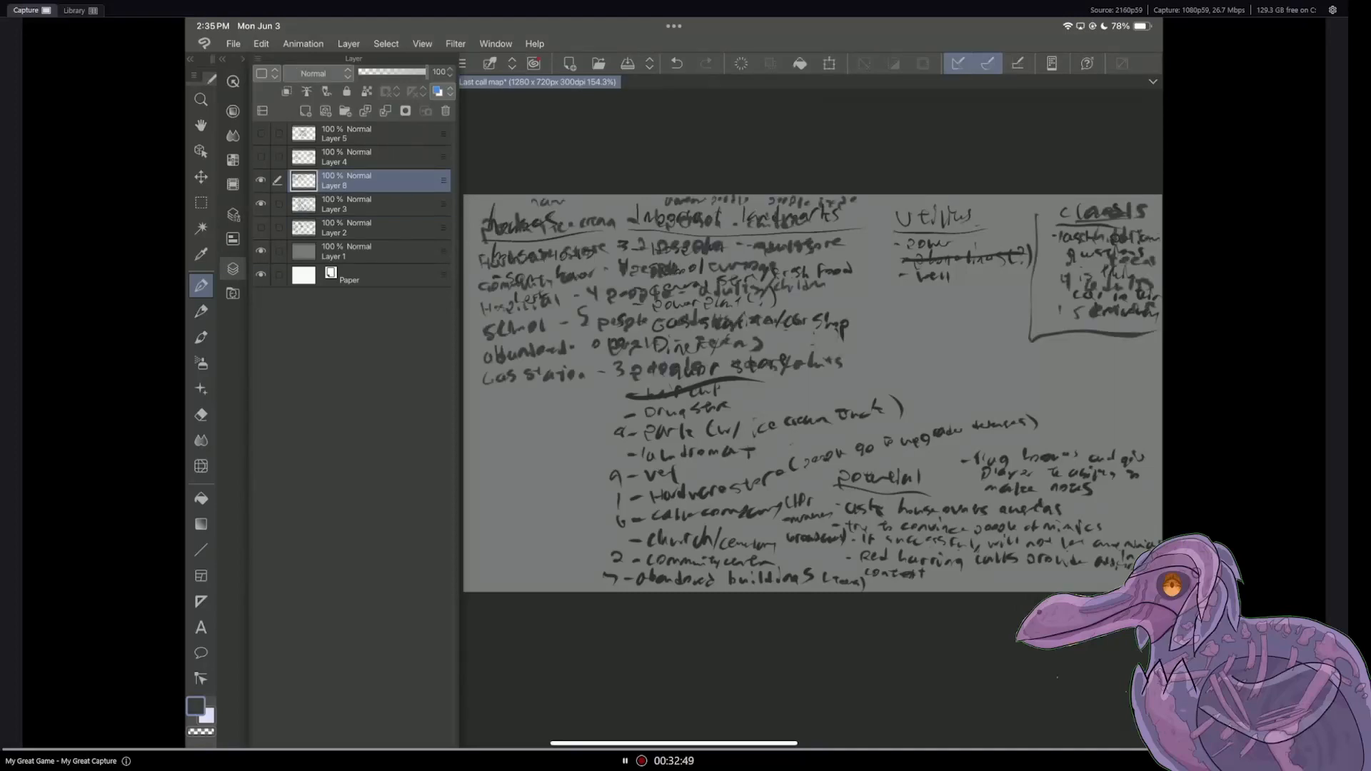
click(261, 204)
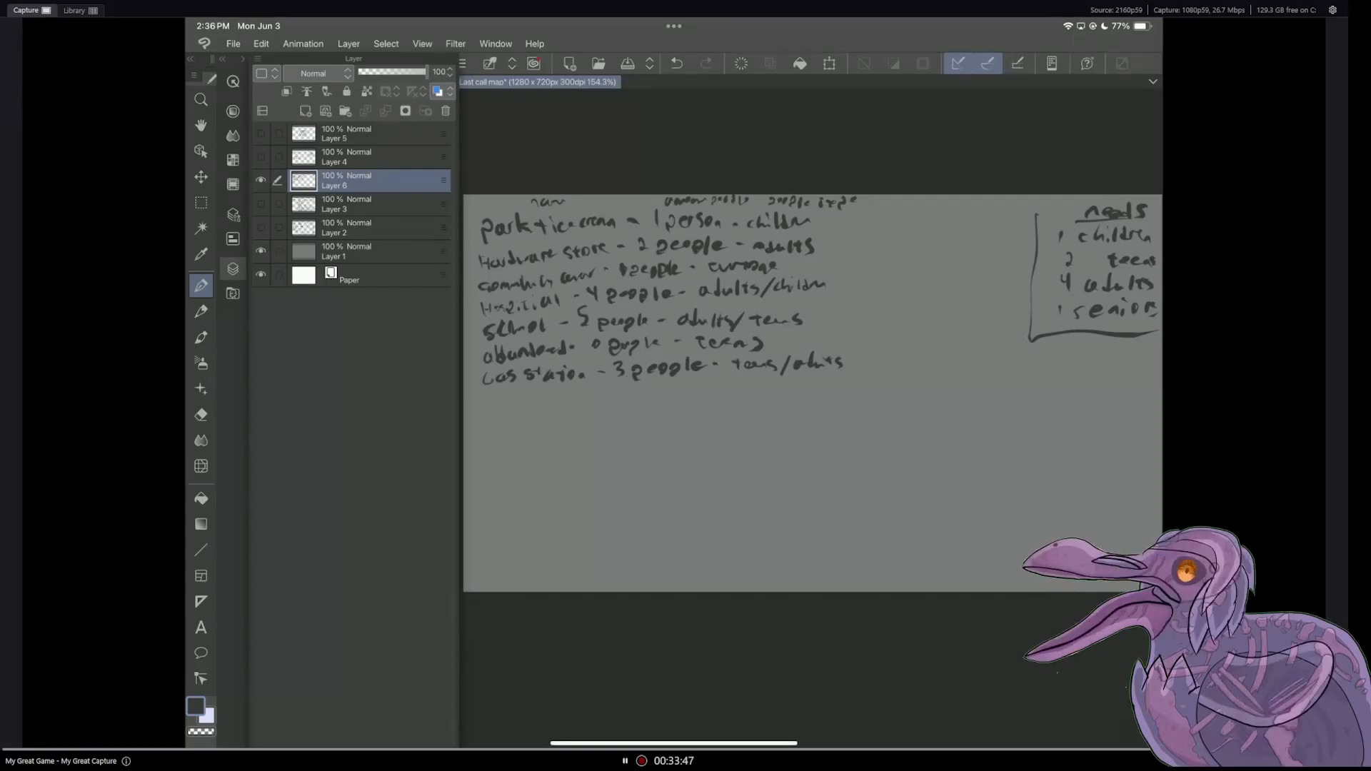
click(260, 204)
click(261, 181)
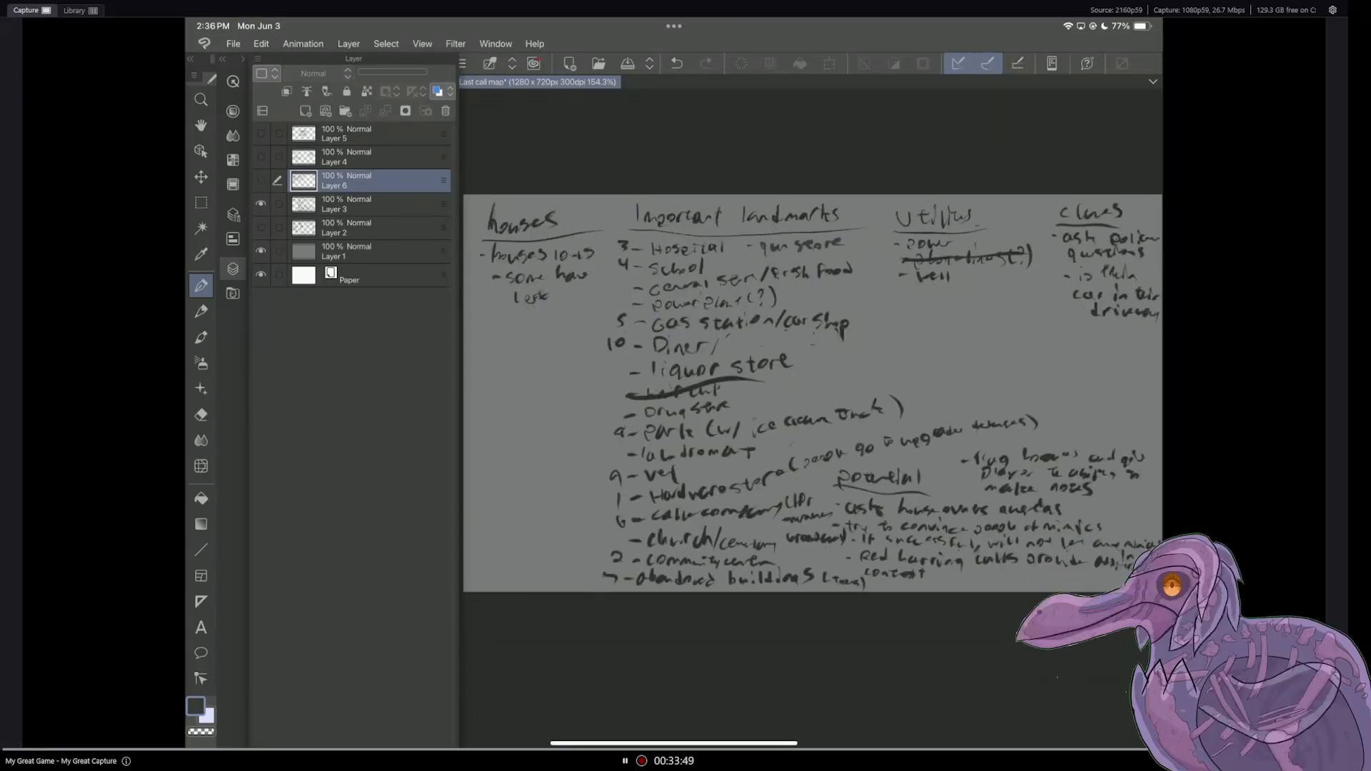
click(782, 243)
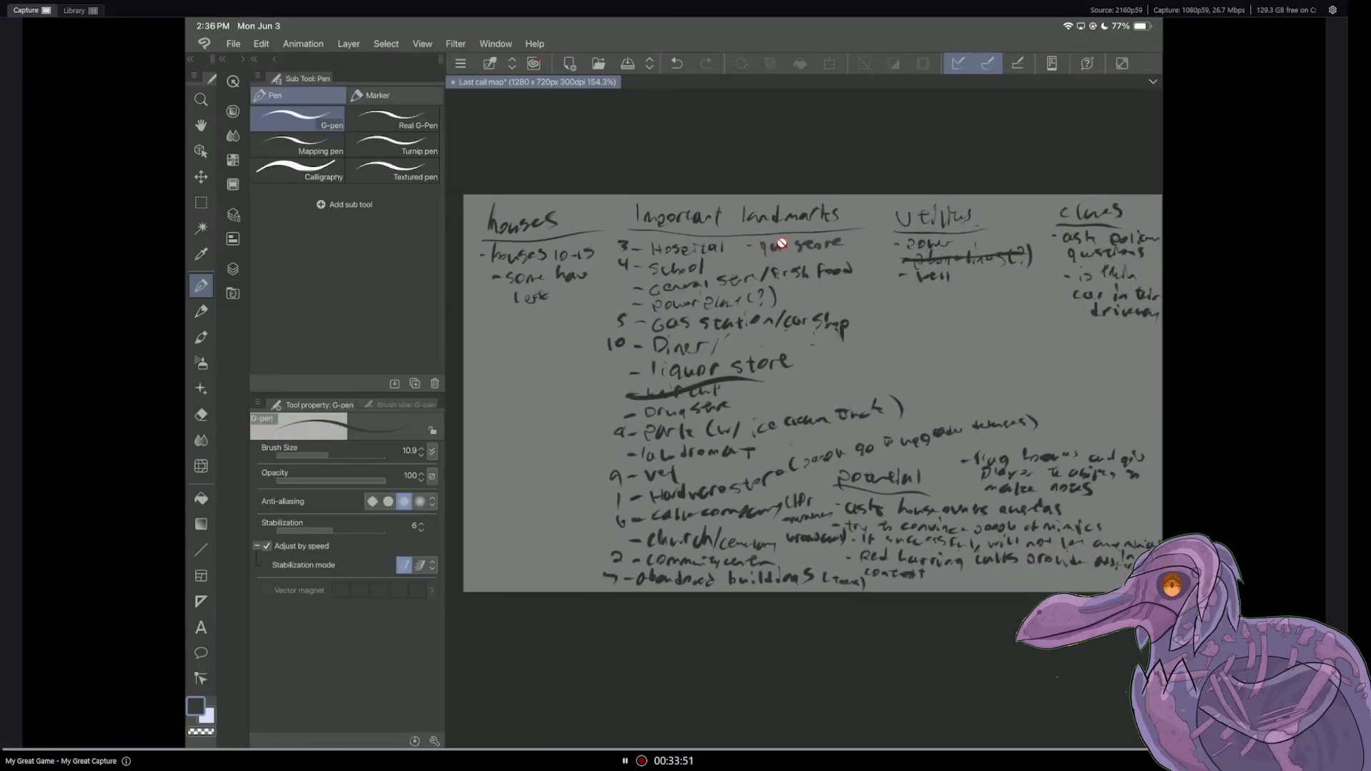
click(233, 269)
click(367, 204)
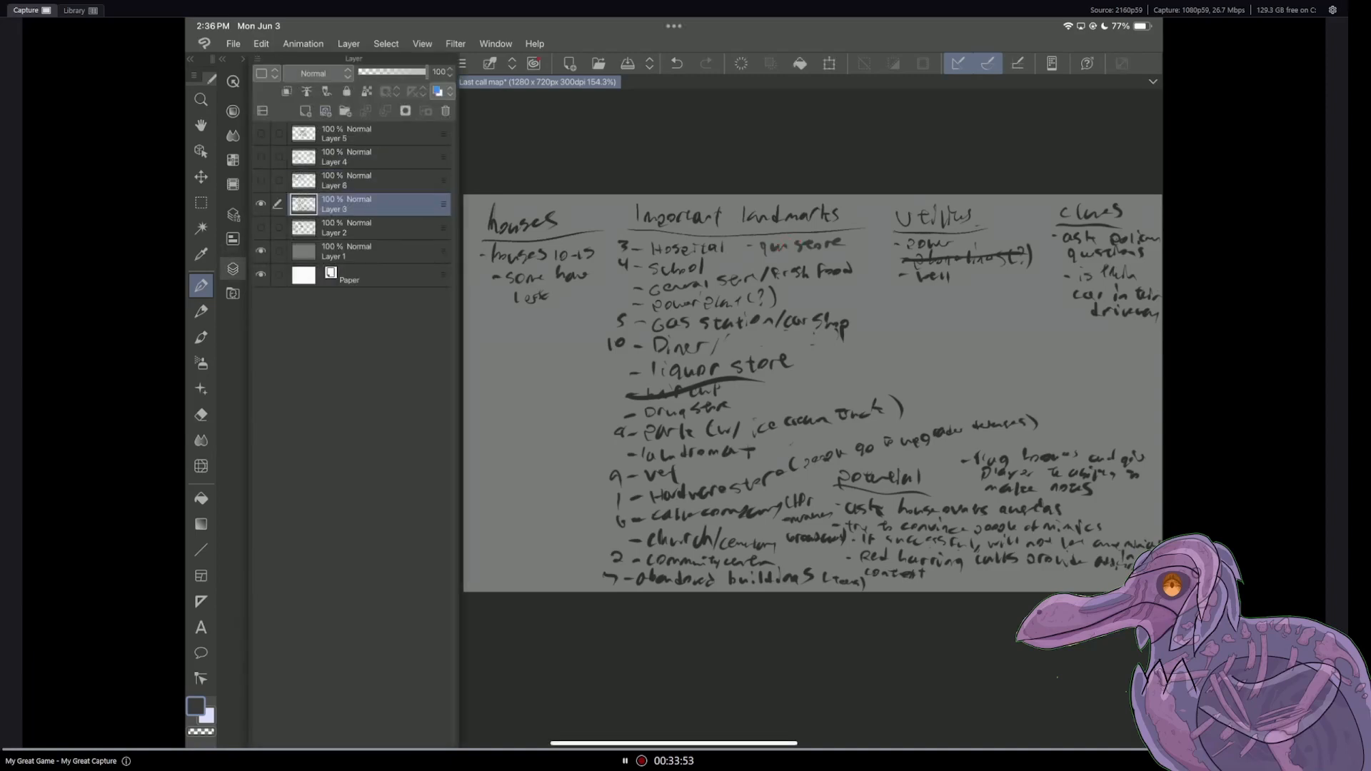
click(778, 247)
drag(754, 255, 842, 240)
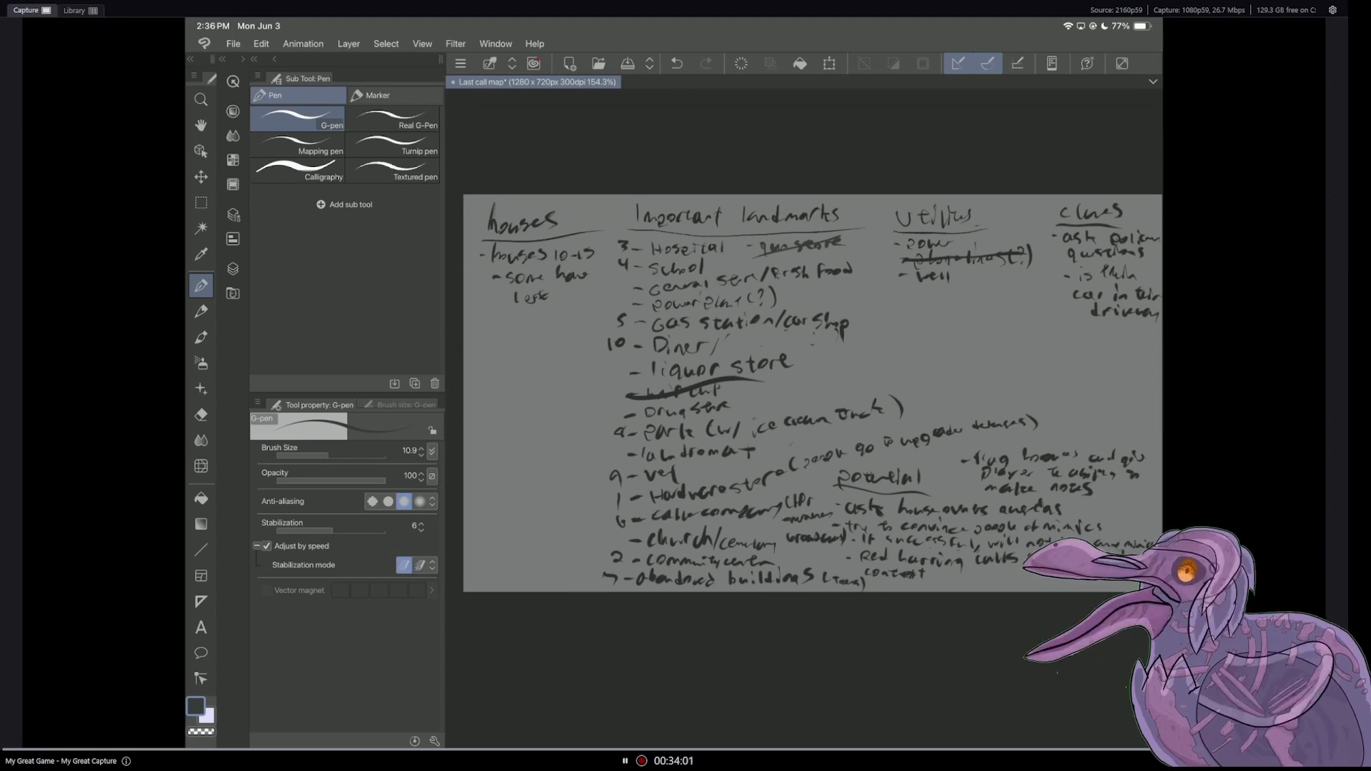
Step: Show and activate Layer 6 in place of Layer 3, handwrite "liquor store - 1 person - adults" below the gas station entry, and save
click(233, 269)
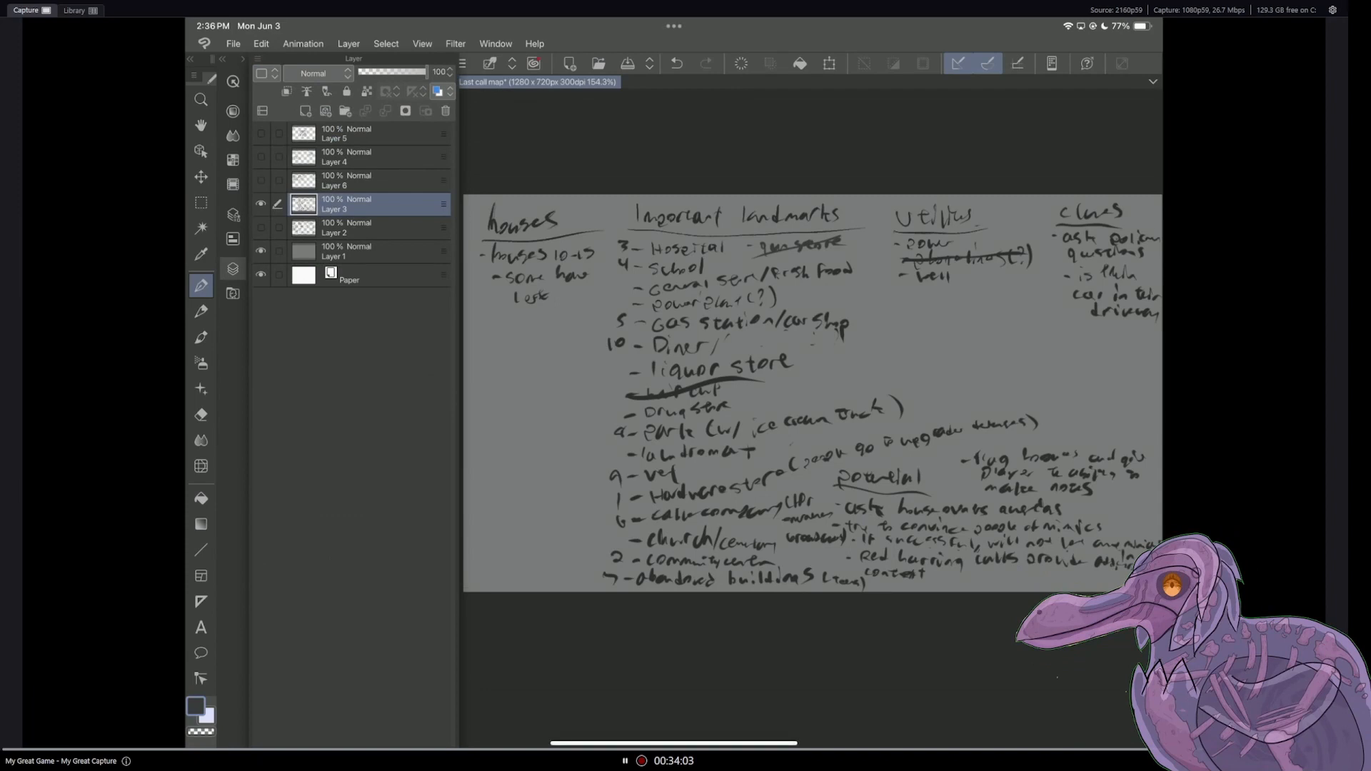
click(261, 204)
click(260, 181)
click(358, 181)
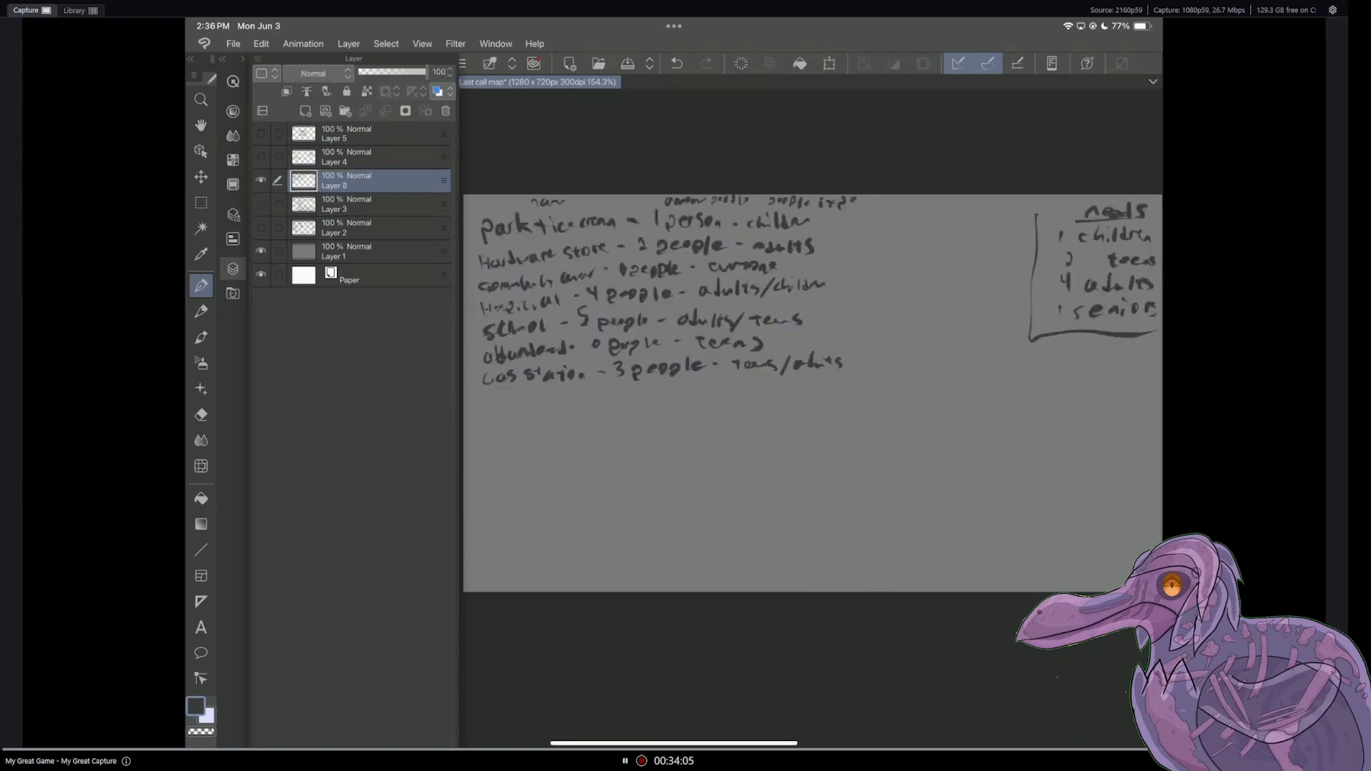
click(233, 268)
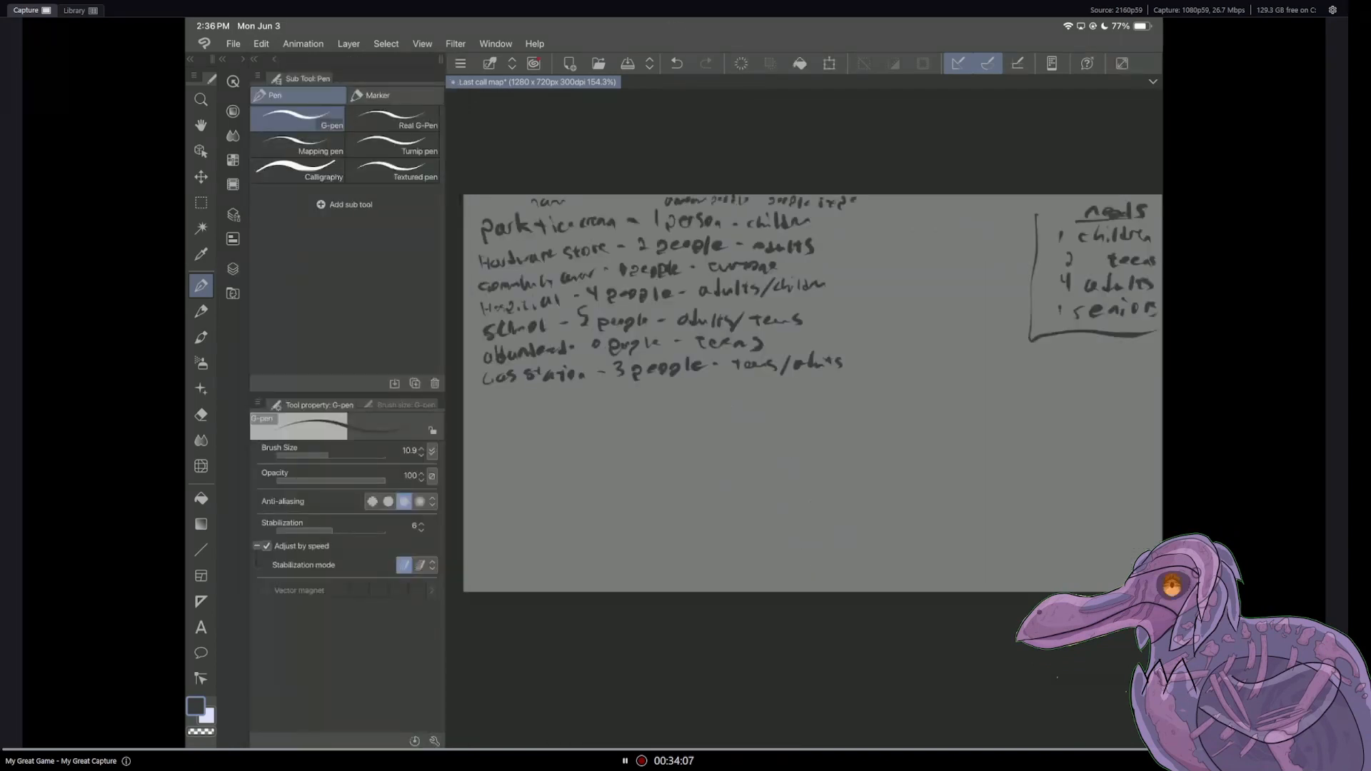
drag(486, 393, 488, 413)
drag(498, 401, 519, 419)
drag(522, 402, 571, 406)
mouse_move(572, 408)
mouse_down()
mouse_move(646, 413)
mouse_move(754, 393)
mouse_move(774, 402)
mouse_up()
drag(782, 390, 783, 403)
drag(778, 395, 794, 402)
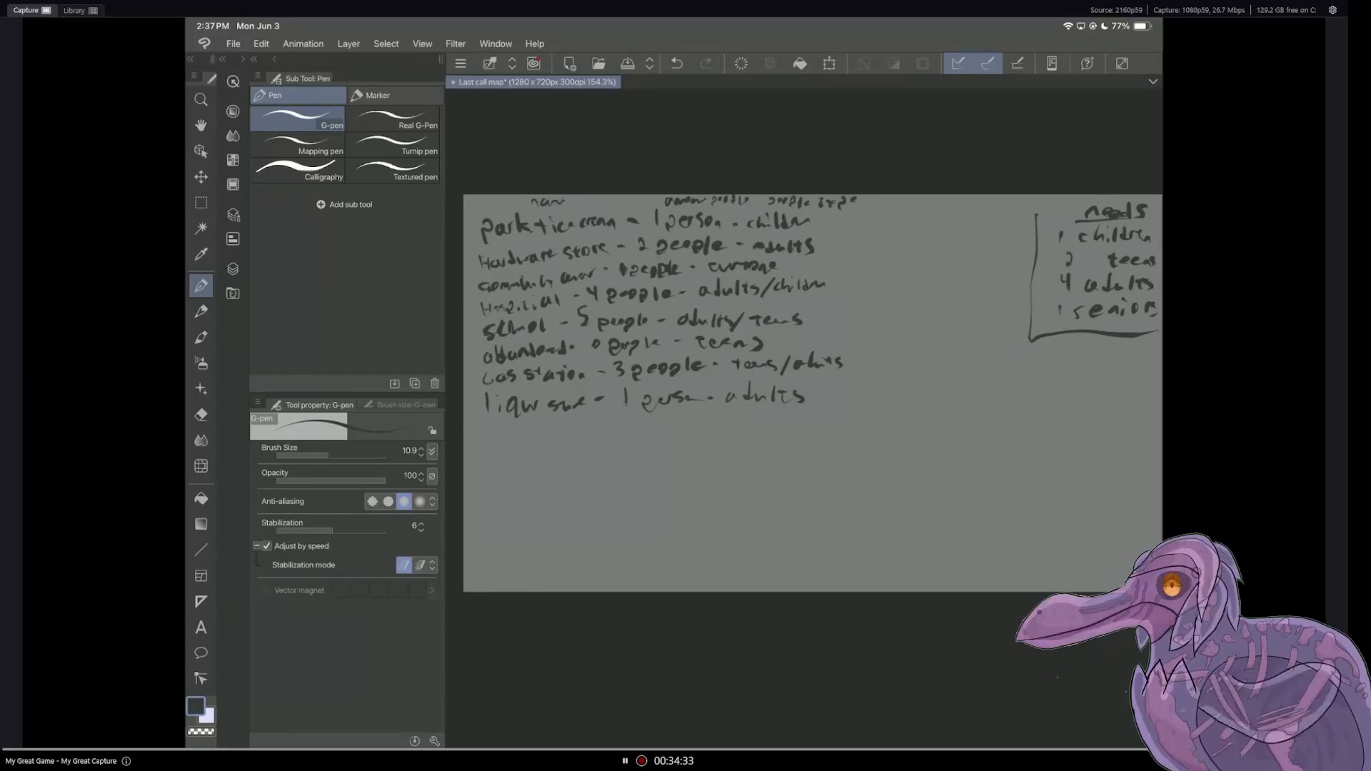
key(ctrl+s)
Step: Consult the Layer 3 landmark list and handwrite "General store - 4 people - adults/teens" below the liquor store entry on Layer 6
click(233, 269)
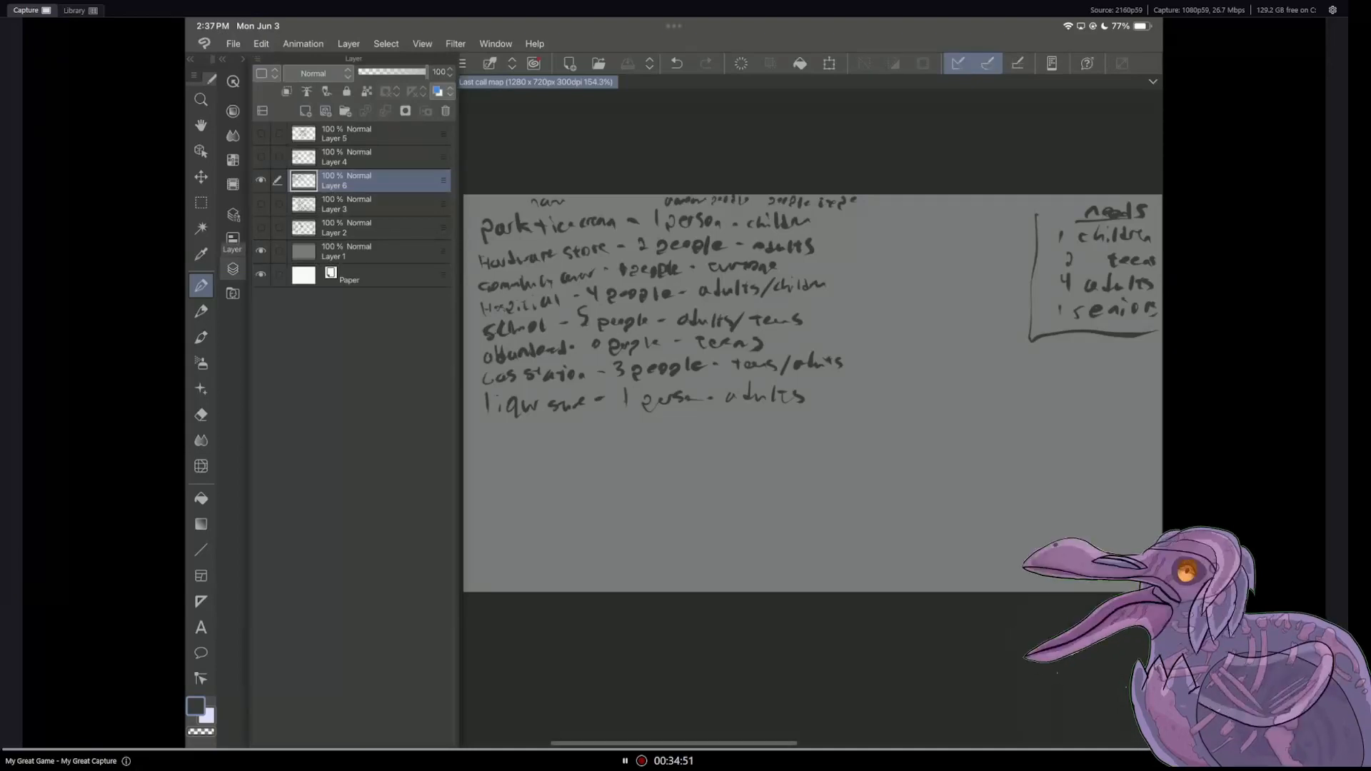
click(261, 204)
click(261, 181)
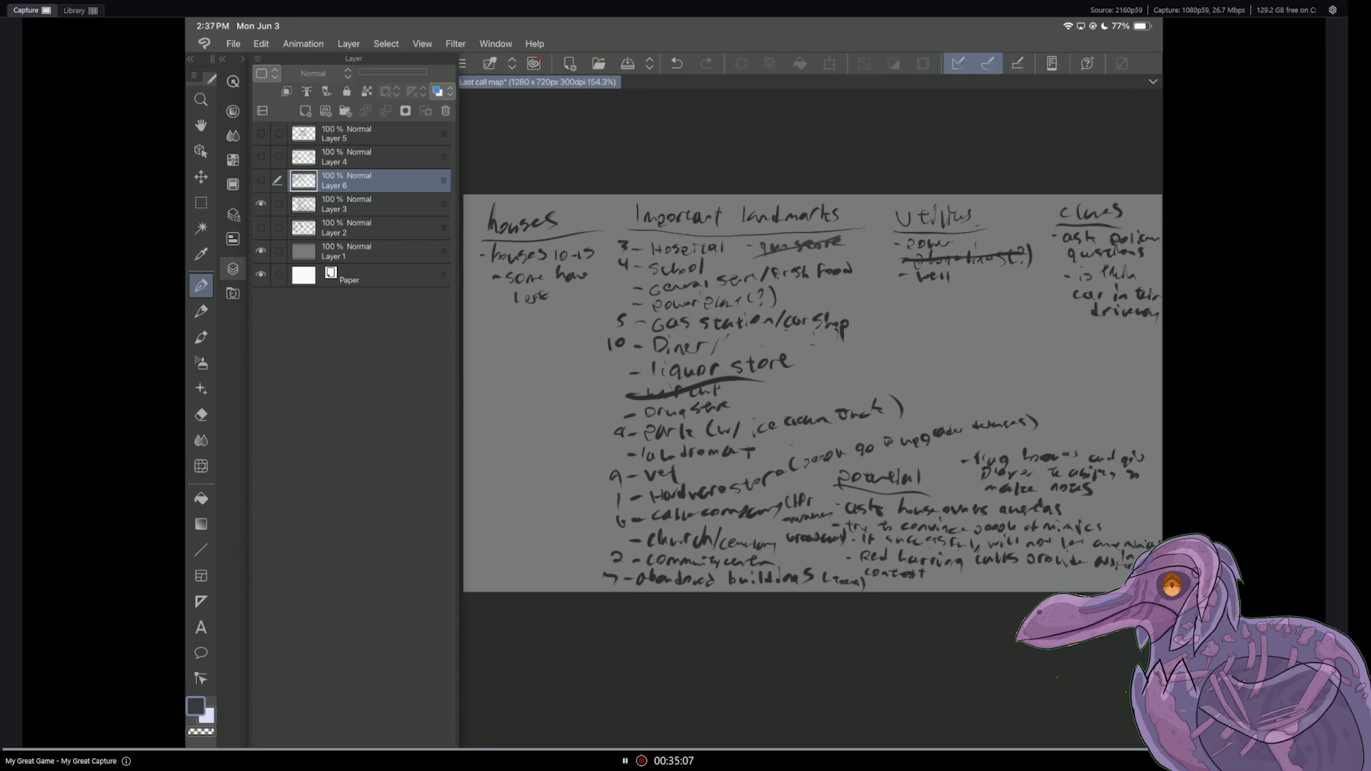
click(260, 228)
click(260, 228)
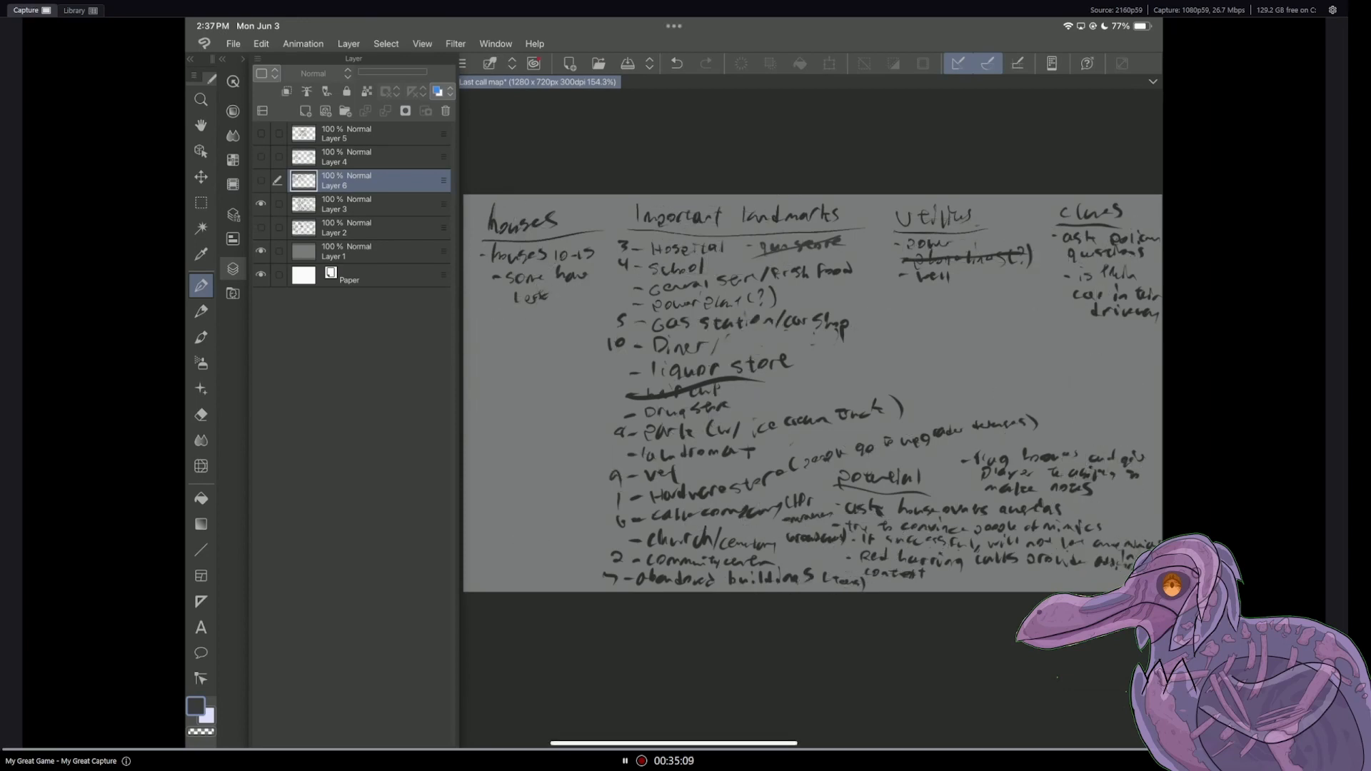
click(261, 181)
click(261, 205)
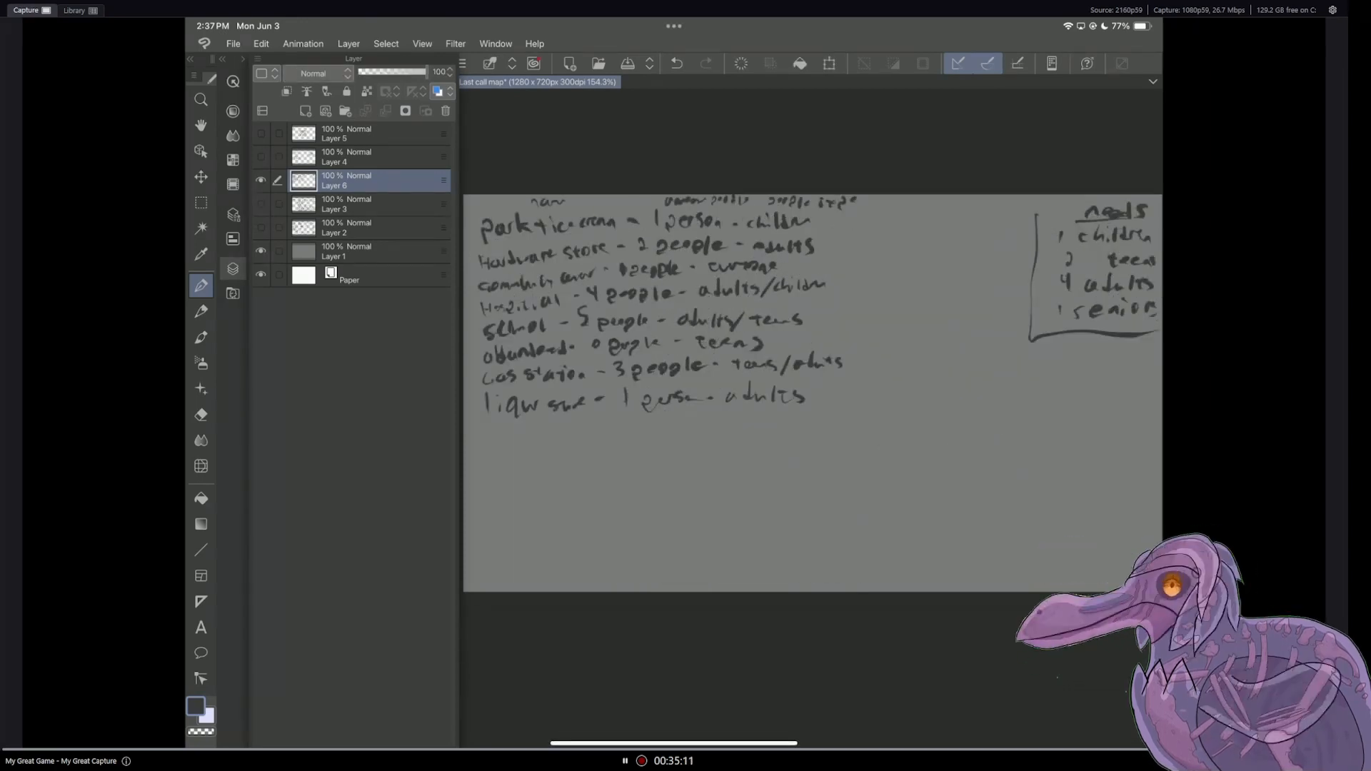
click(233, 269)
mouse_move(494, 423)
mouse_down()
mouse_move(495, 436)
mouse_move(554, 436)
mouse_up()
drag(567, 422, 597, 429)
drag(612, 421, 619, 420)
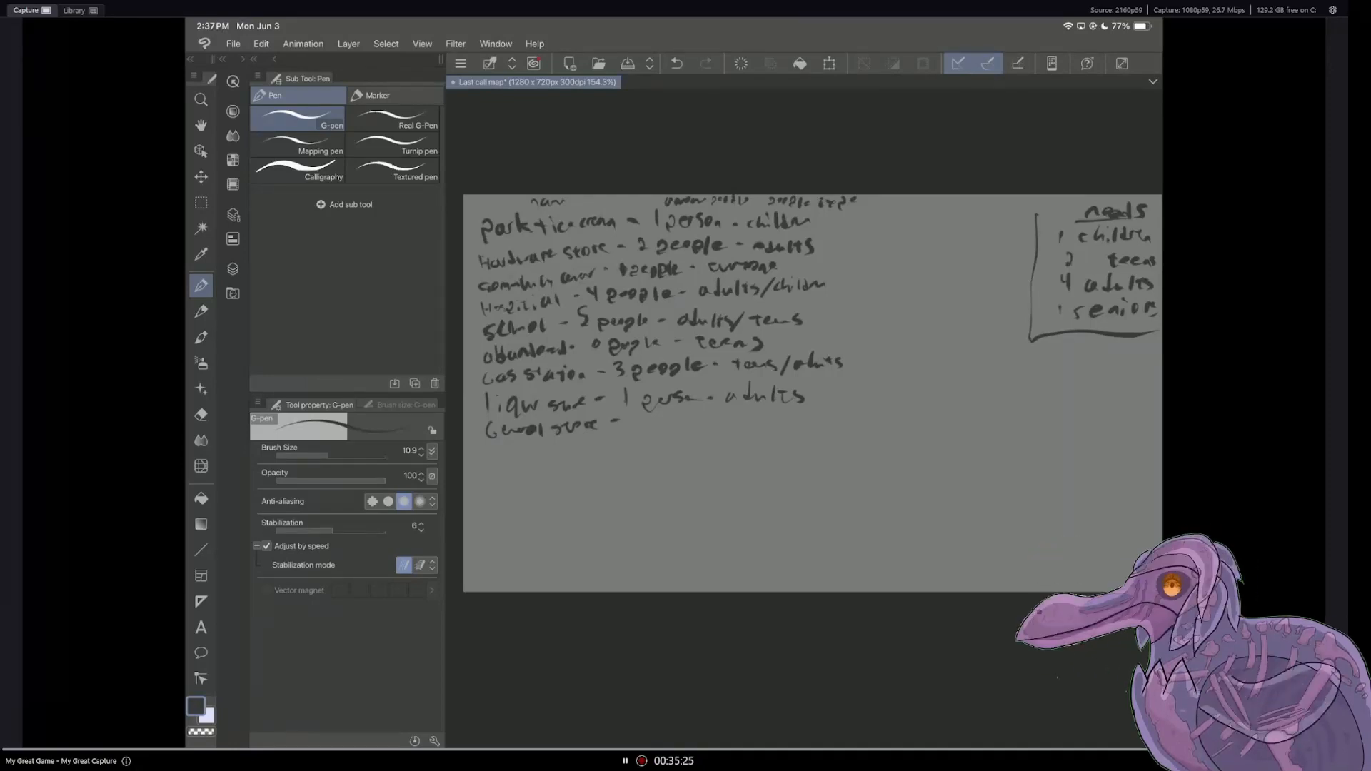
drag(645, 418, 812, 425)
drag(808, 418, 818, 418)
drag(817, 421, 838, 421)
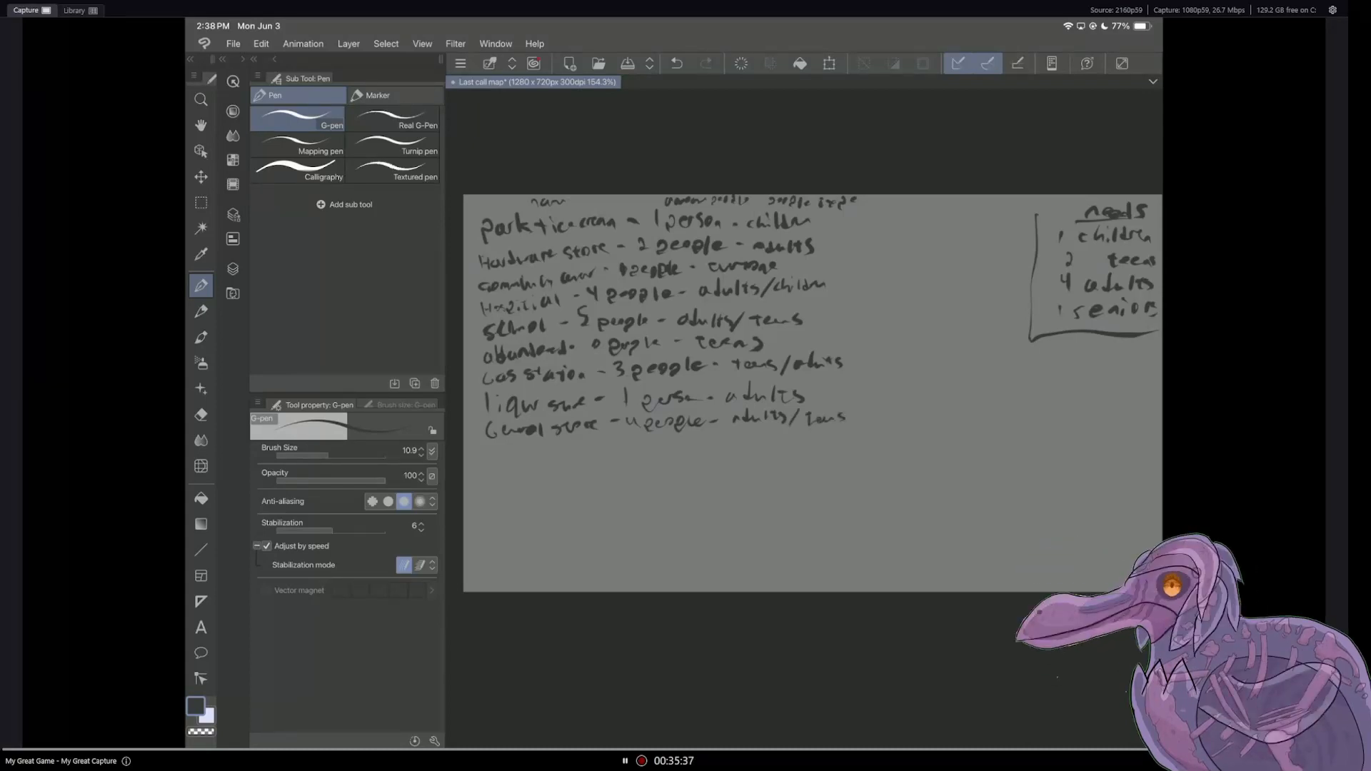
Step: Consult the Layer 3 landmark list again and handwrite "laundromat - 0 people - adults" below the general store entry on Layer 6
click(233, 270)
click(260, 204)
click(261, 181)
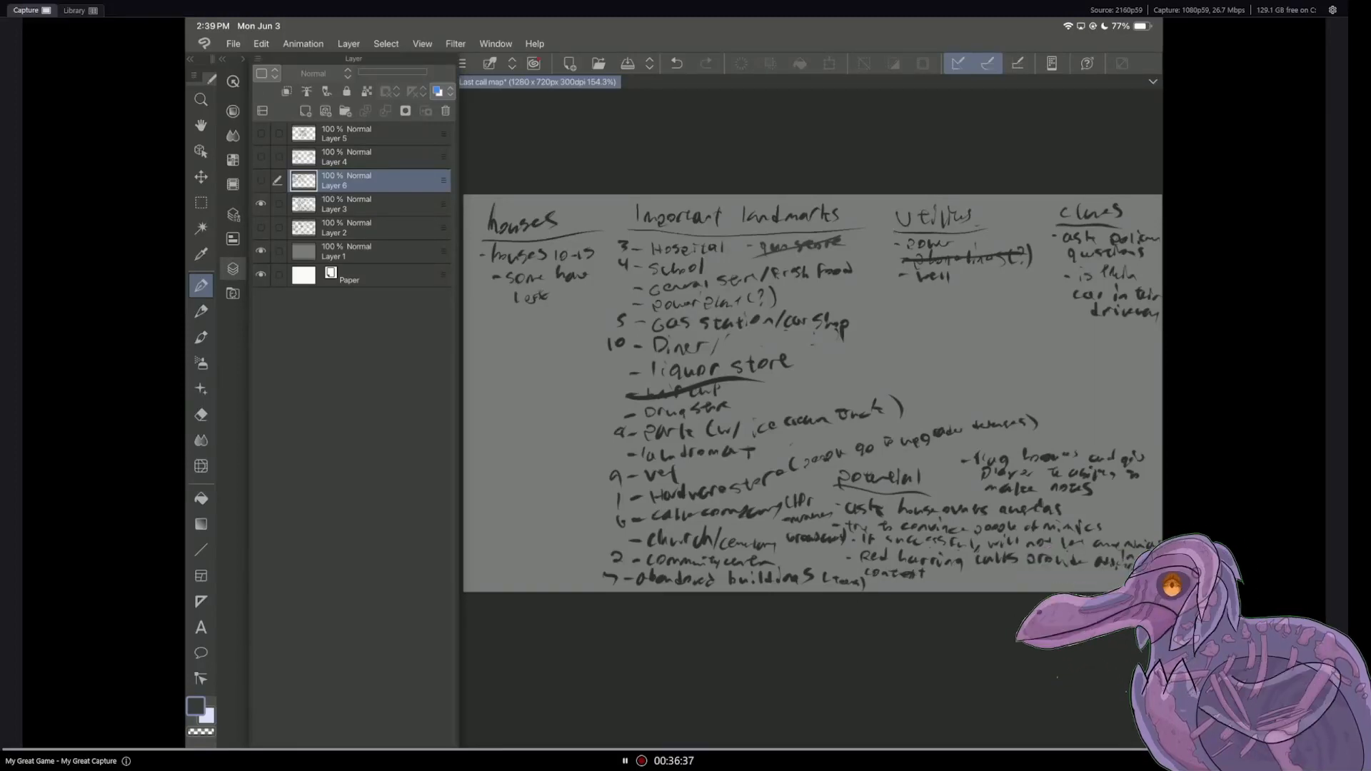
click(261, 180)
click(261, 204)
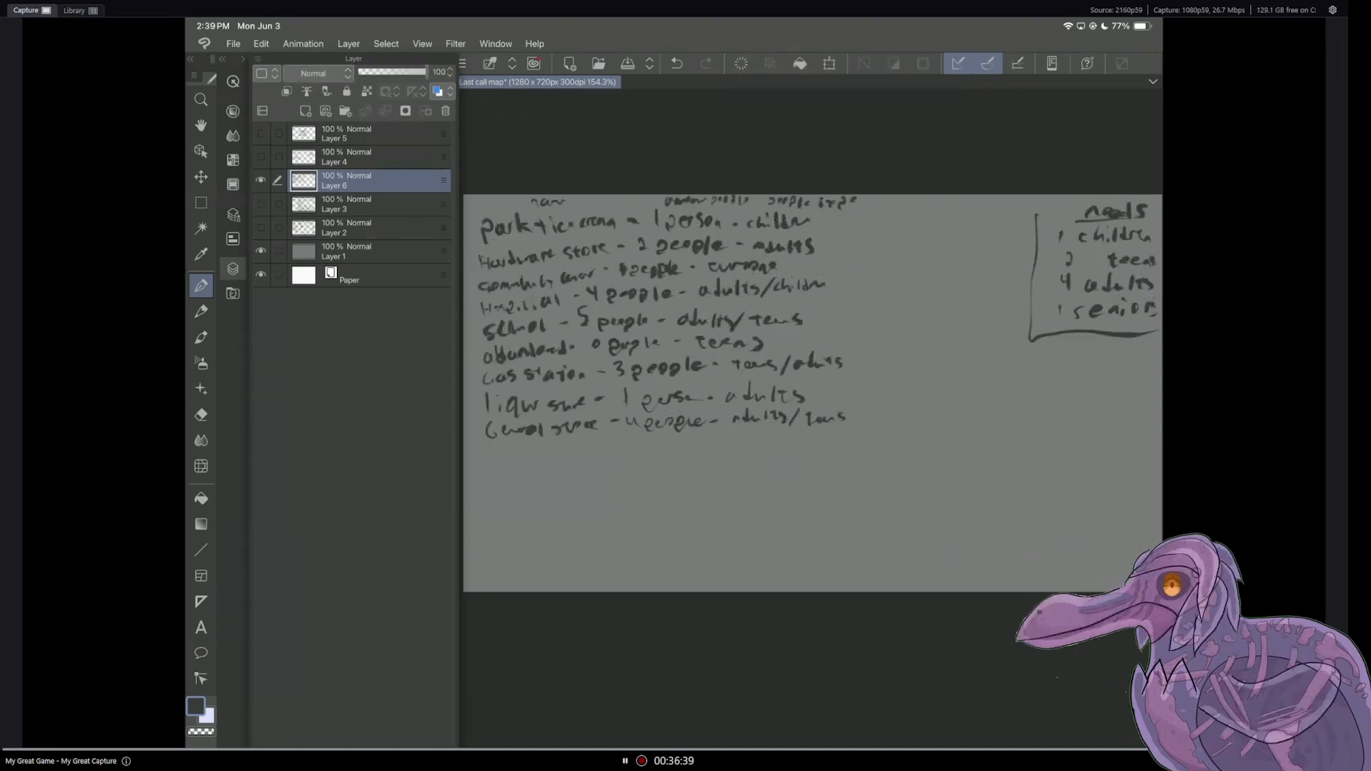
click(233, 268)
mouse_move(488, 448)
mouse_down()
mouse_move(488, 462)
mouse_move(597, 446)
mouse_up()
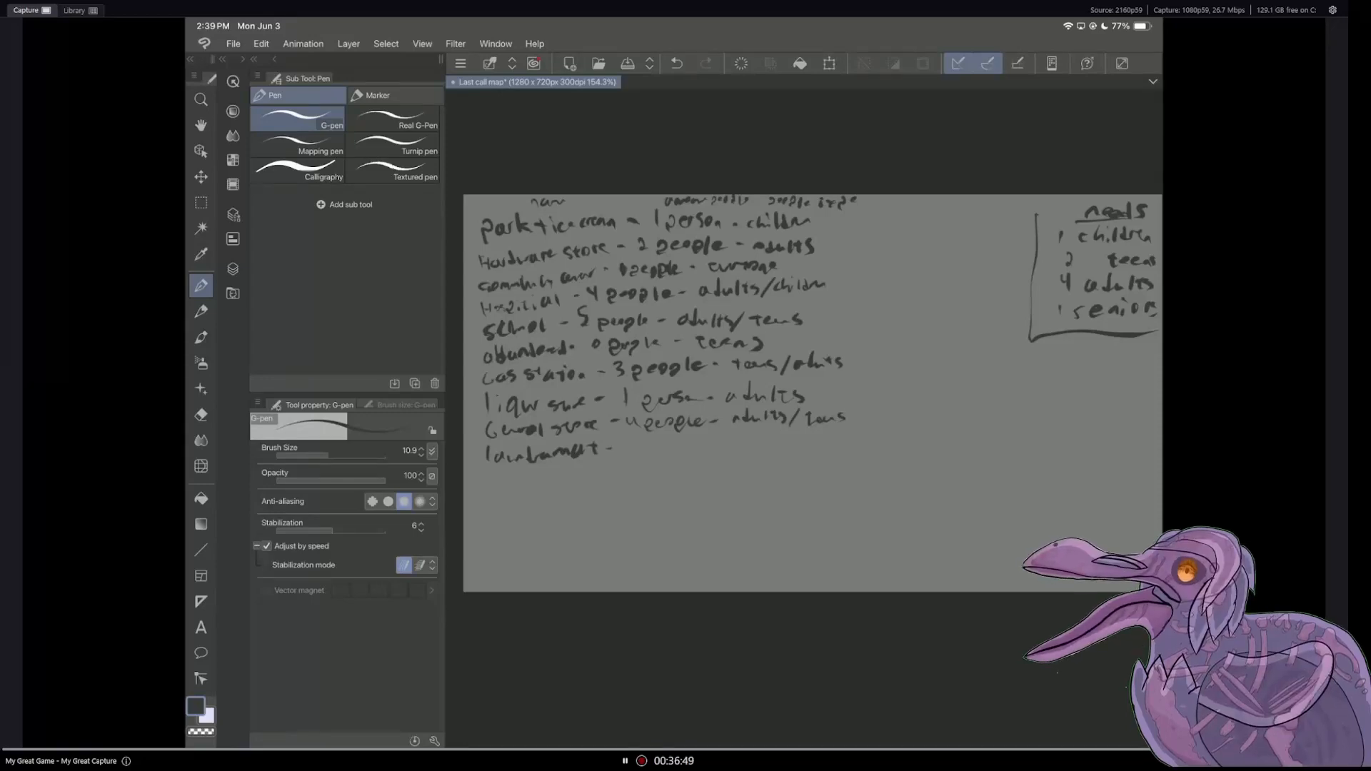
drag(637, 440, 719, 445)
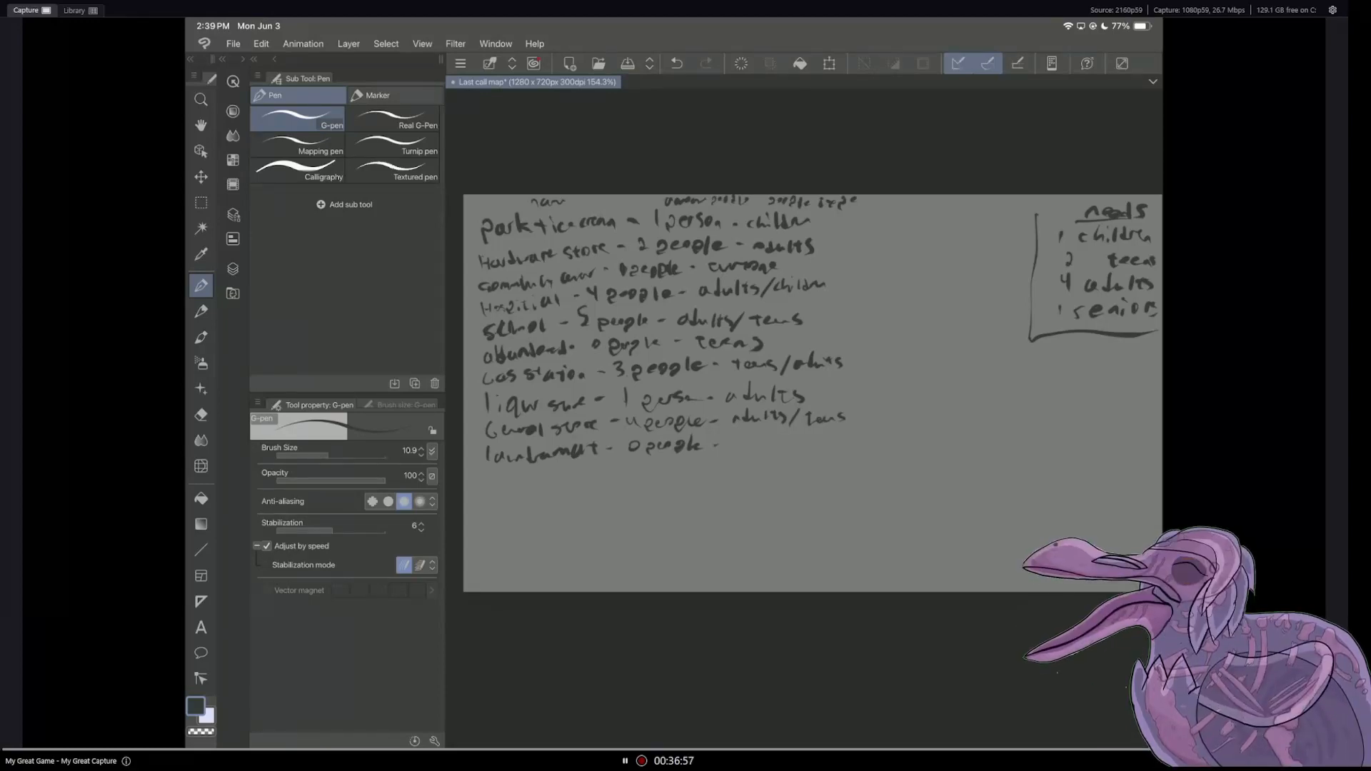
drag(738, 442, 741, 448)
drag(748, 433, 742, 449)
drag(754, 442, 770, 447)
drag(778, 435, 779, 447)
drag(773, 441, 787, 448)
click(201, 415)
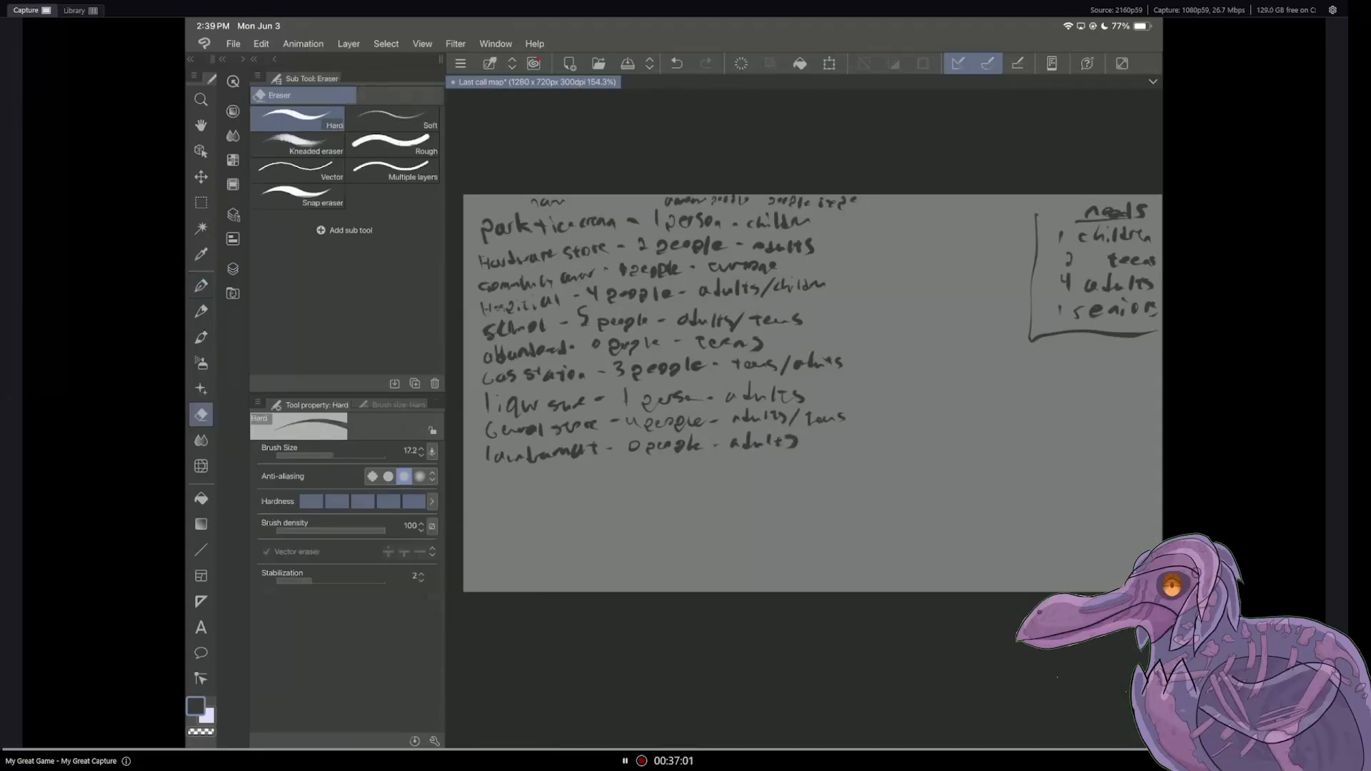
Step: Look over the landmarks on Layer 3 and start a Layer 6 entry reading "cable company -" below the laundromat entry
click(233, 269)
click(261, 205)
click(261, 181)
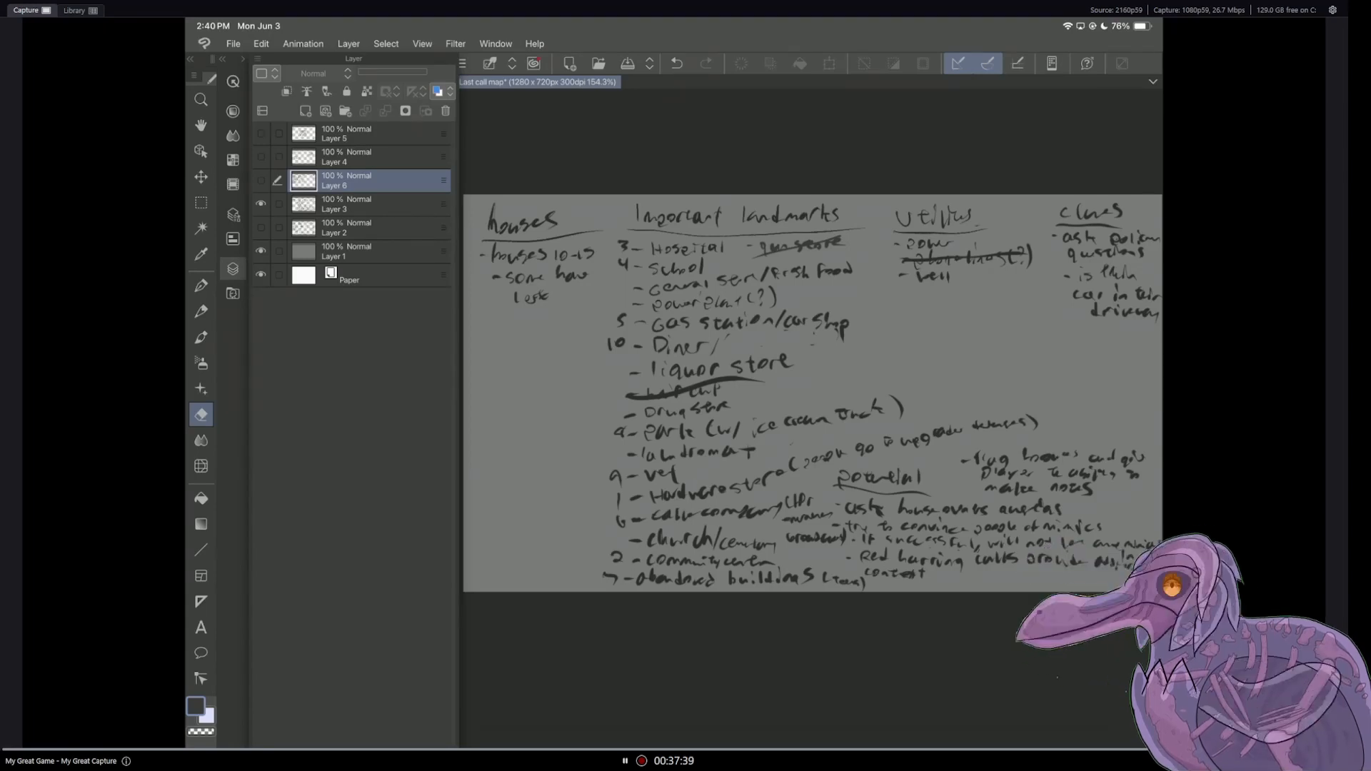
click(261, 180)
click(261, 204)
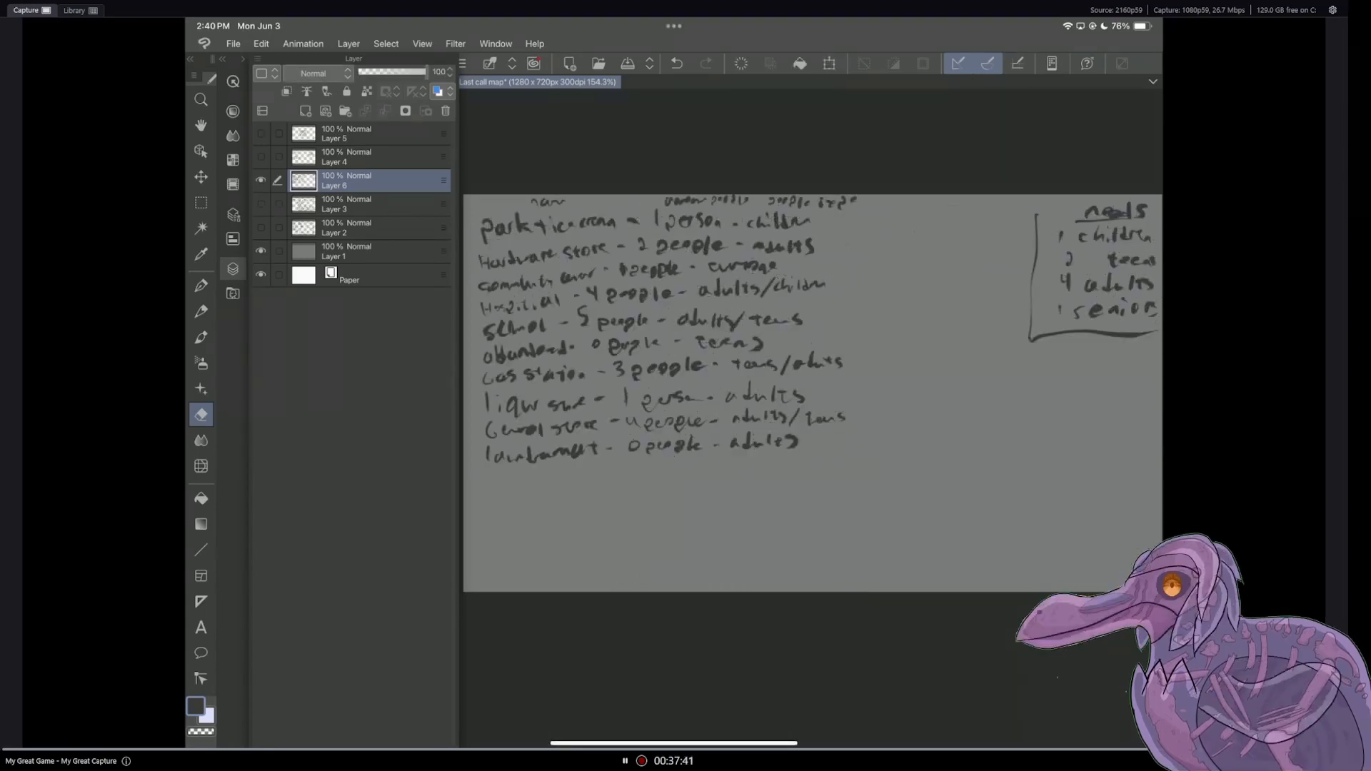
click(495, 475)
key(p)
drag(494, 473, 496, 481)
drag(503, 475, 524, 487)
drag(528, 482, 607, 484)
drag(615, 475, 622, 475)
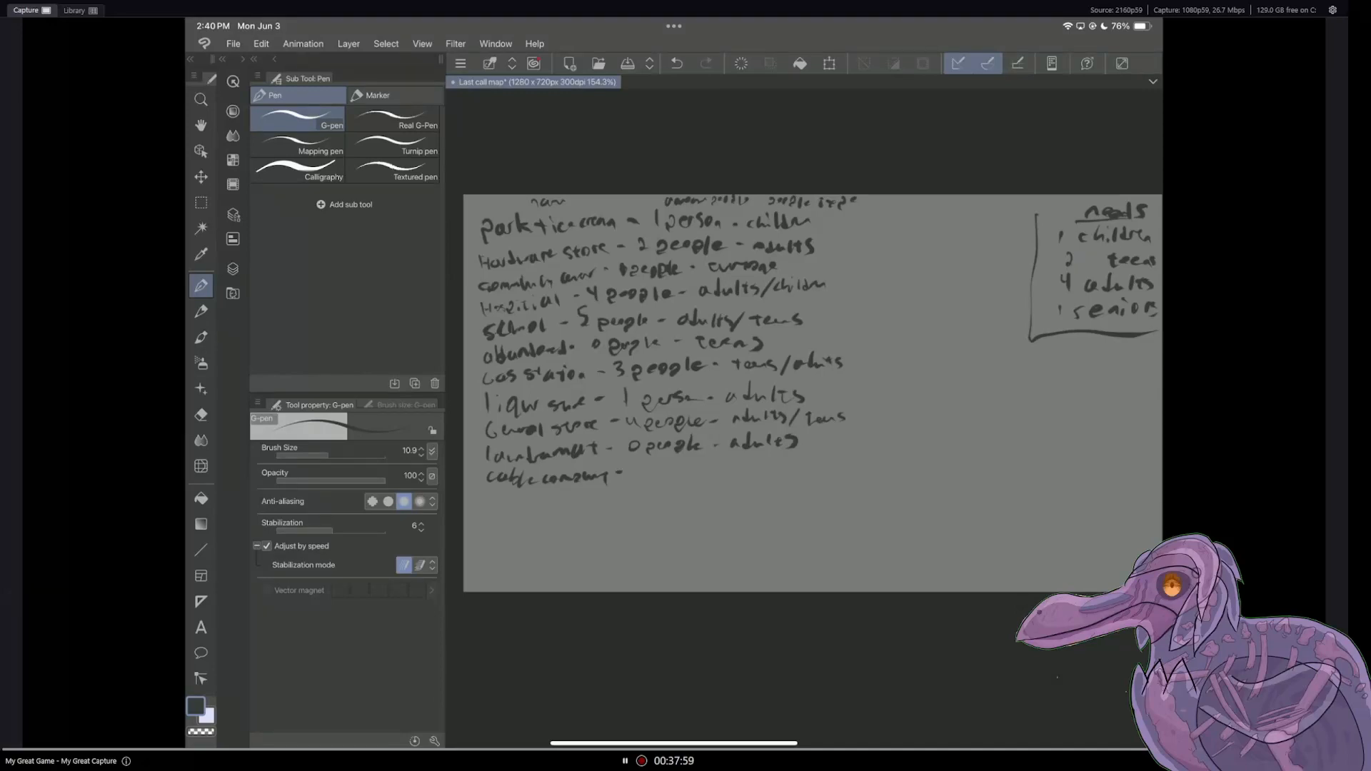
Step: Complete the cable company entry with "3 people - adults"
mouse_move(638, 463)
mouse_down()
mouse_move(634, 476)
mouse_move(668, 473)
mouse_up()
drag(677, 465, 685, 480)
drag(697, 460, 697, 477)
drag(702, 471, 709, 475)
mouse_move(720, 467)
mouse_down()
mouse_move(749, 474)
mouse_move(760, 454)
mouse_move(779, 475)
mouse_up()
drag(787, 461, 788, 475)
drag(784, 466, 796, 473)
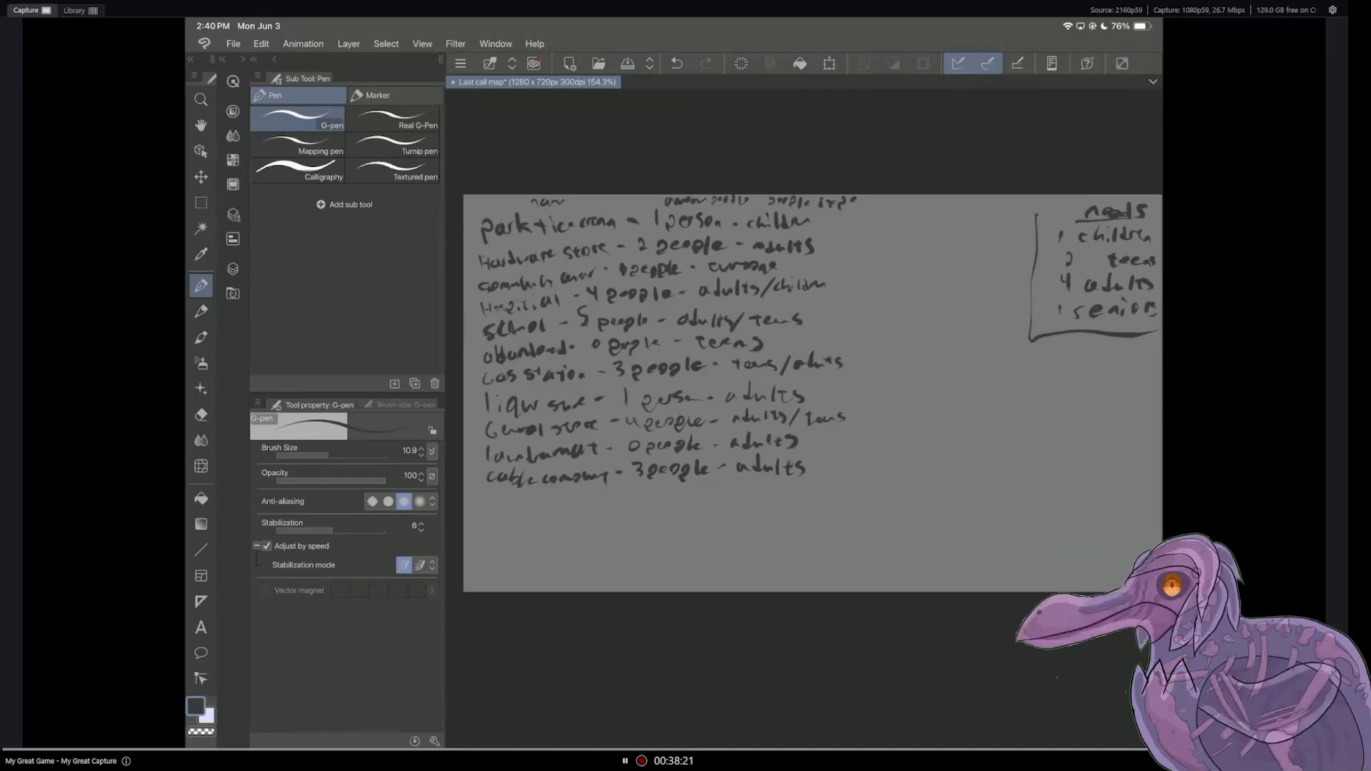
Step: Show and activate Layer 3 in place of Layer 6, and handwrite "news" beside the cable company entry in the important landmarks
click(233, 270)
click(261, 180)
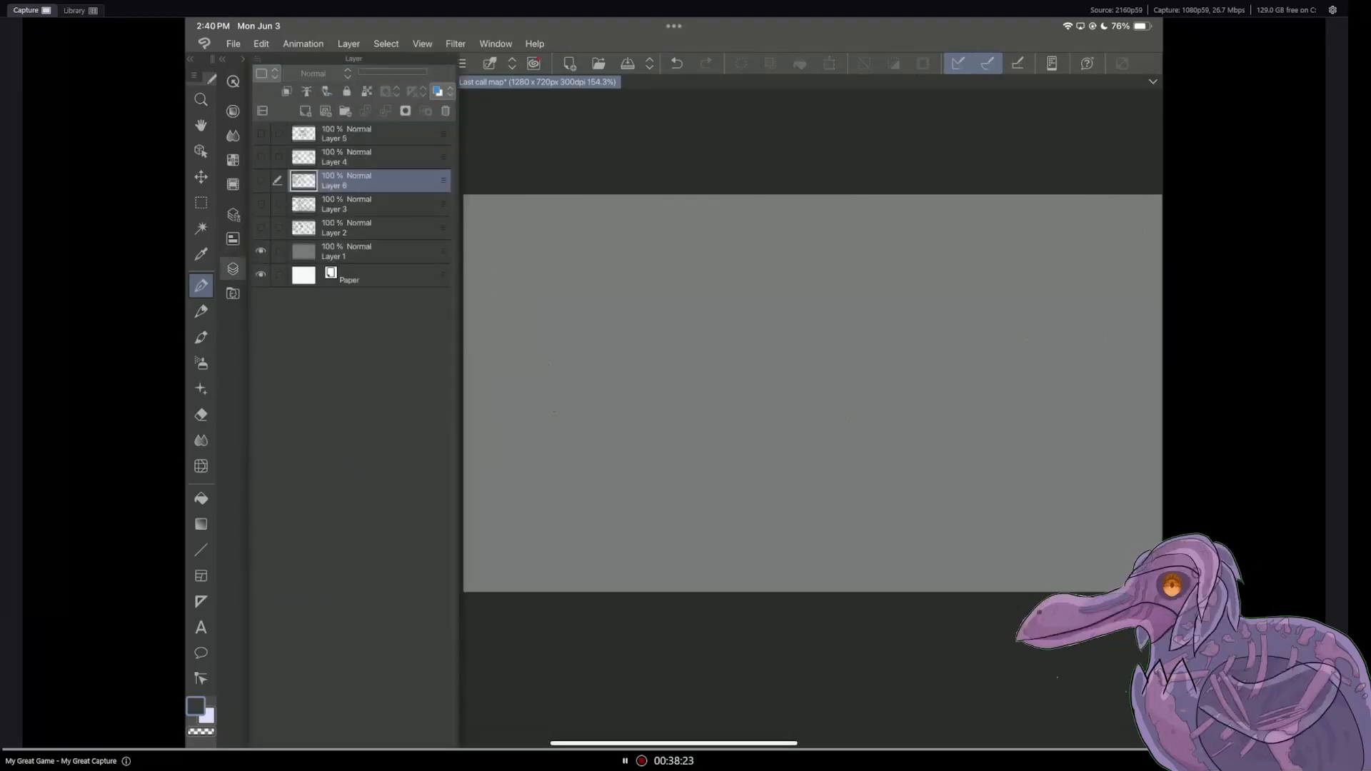
click(260, 205)
click(811, 383)
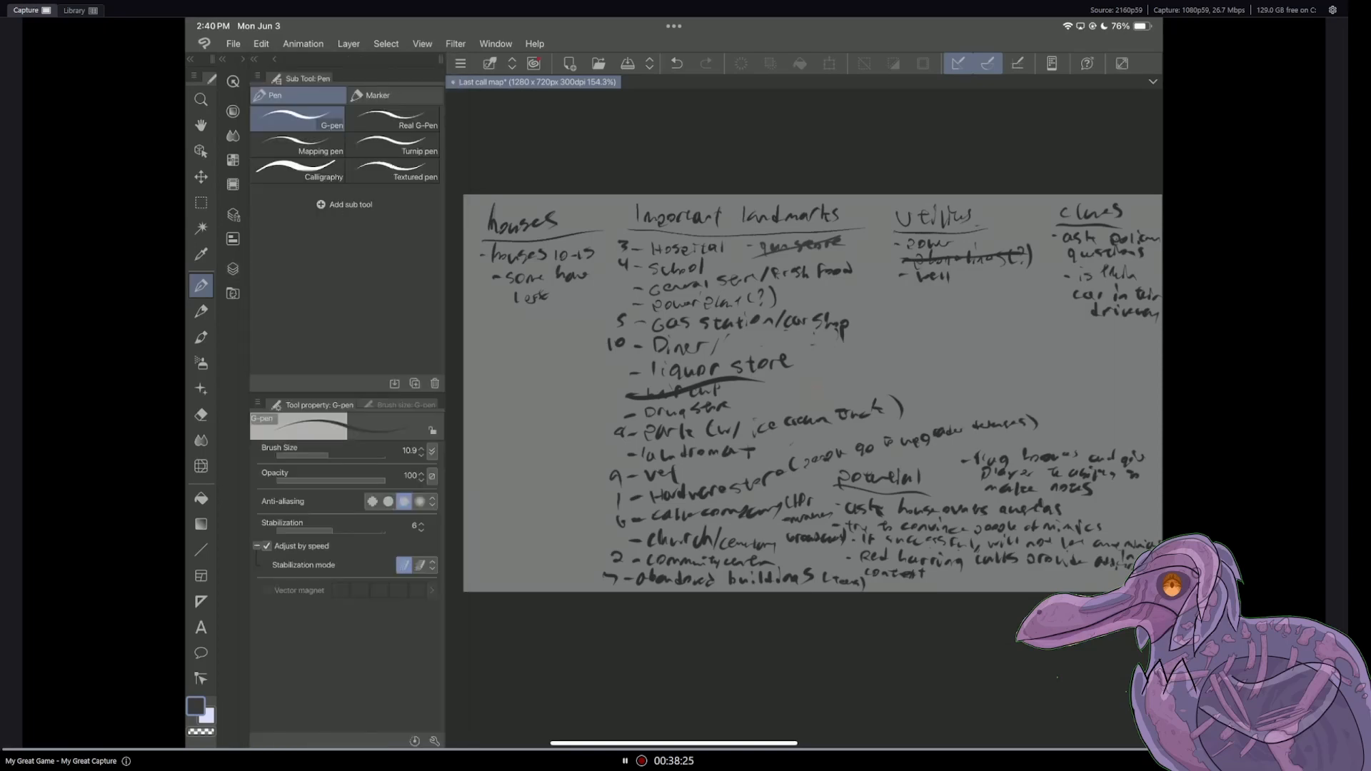
click(232, 270)
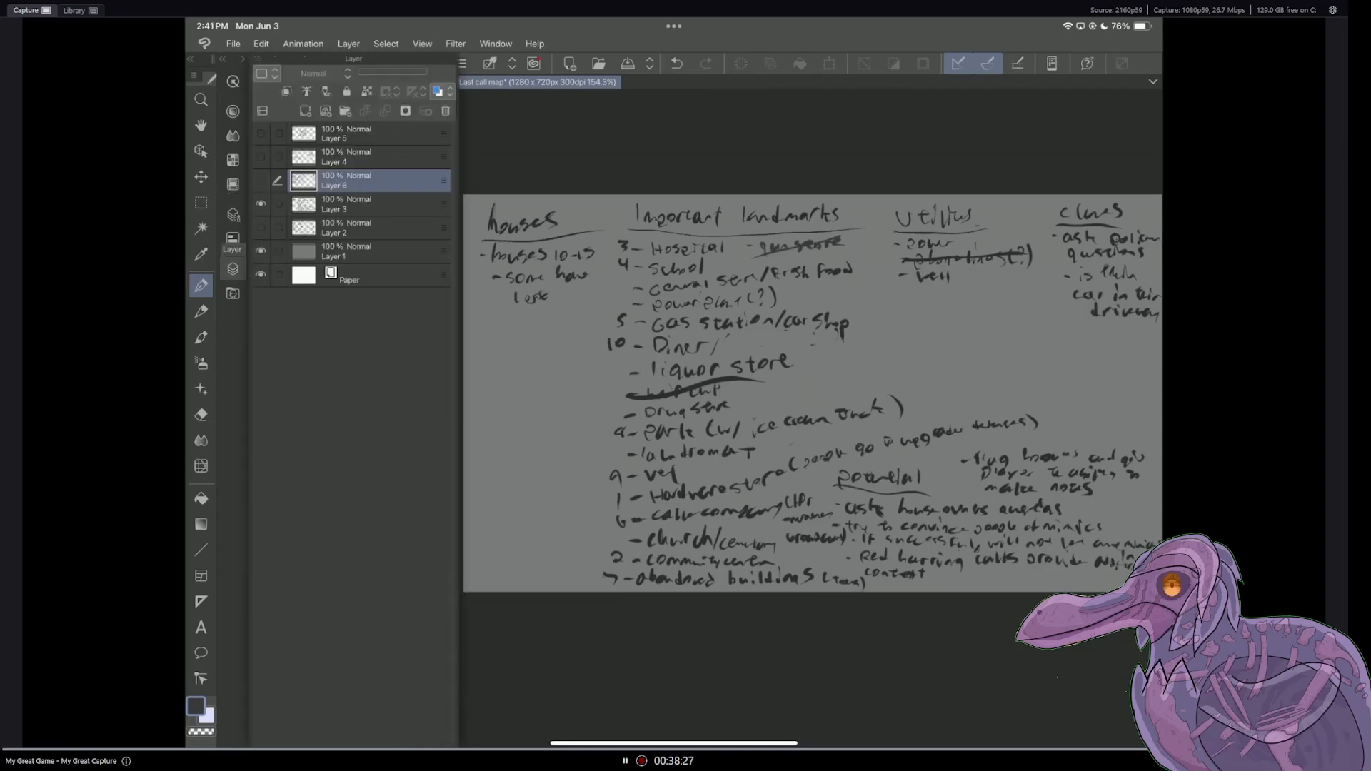
click(371, 204)
click(742, 371)
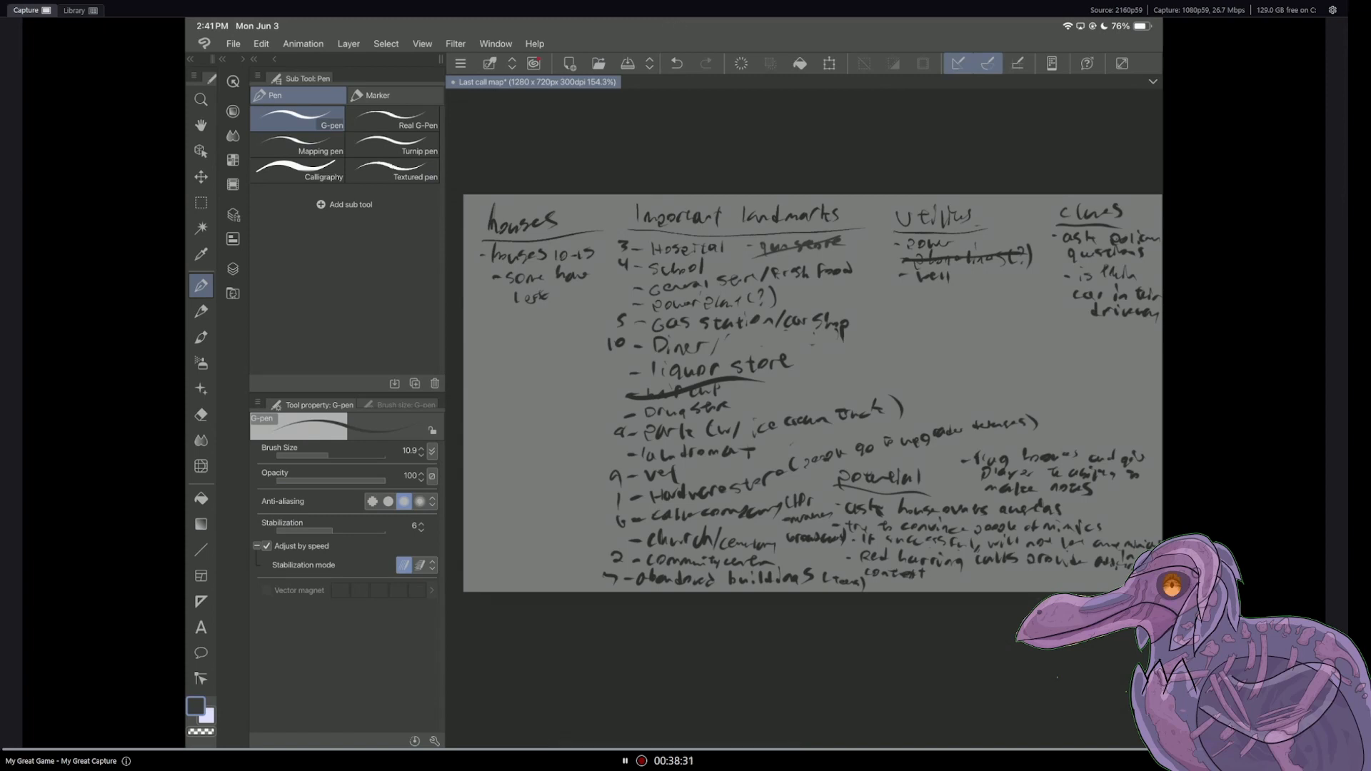
drag(754, 525, 768, 515)
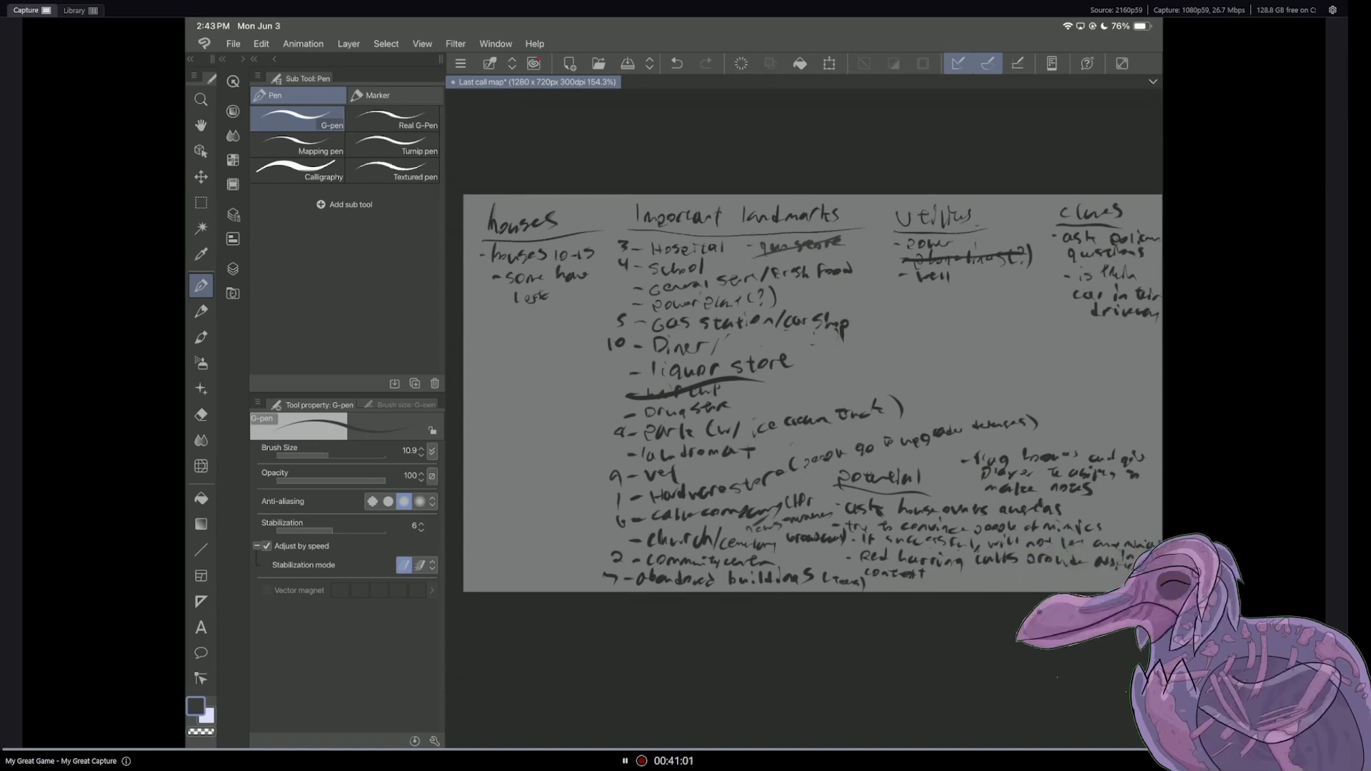
Step: Show and activate Layer 6 in place of Layer 3, and start an entry reading "vet -" below the cable company entry
click(233, 268)
click(260, 180)
click(261, 203)
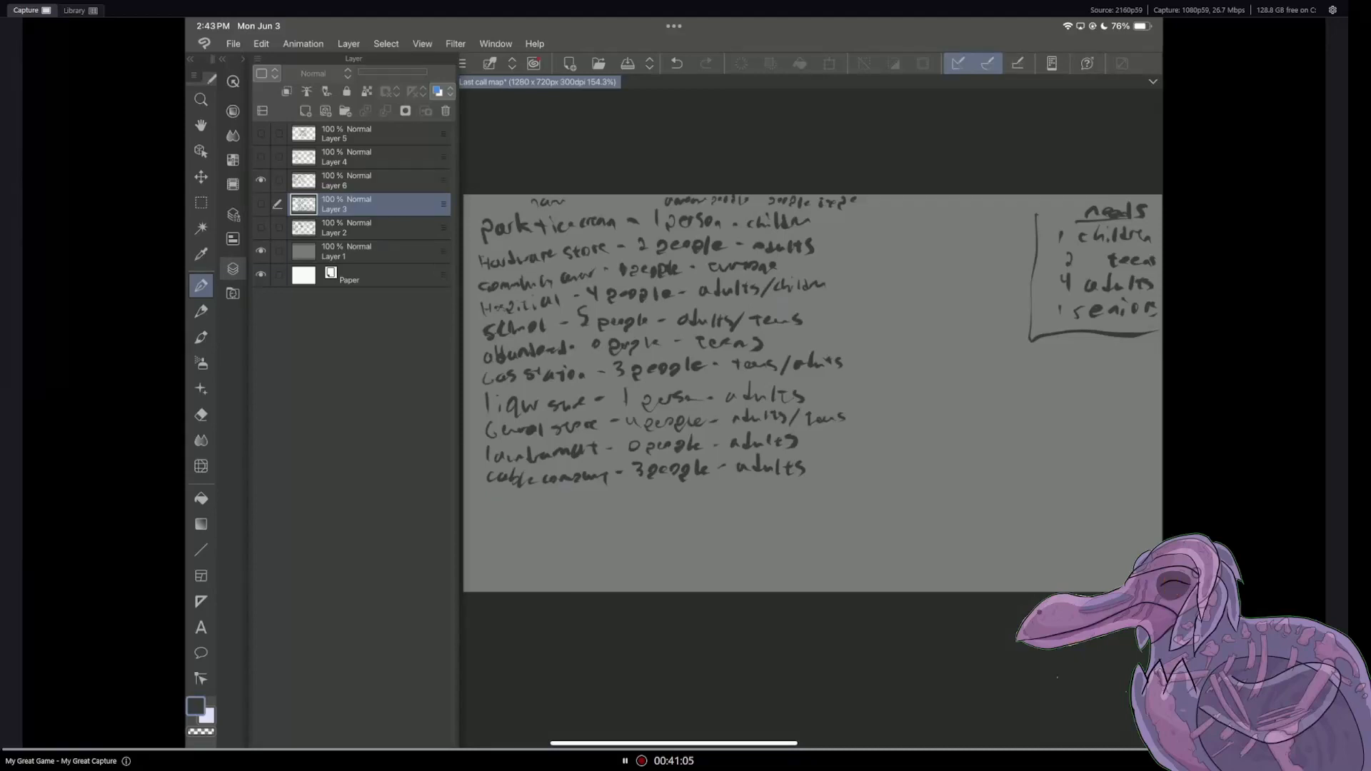
click(357, 181)
click(232, 268)
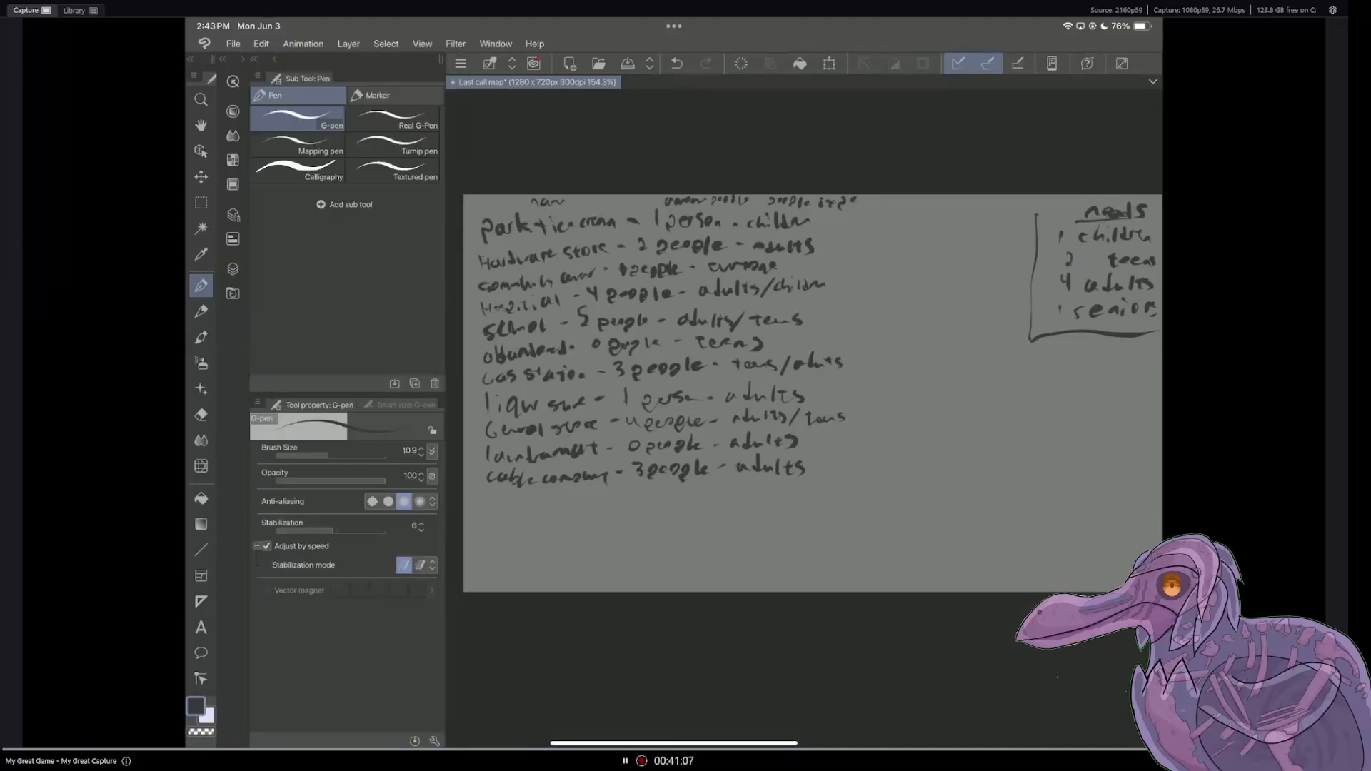
drag(489, 497, 505, 510)
drag(513, 500, 515, 513)
drag(509, 504, 522, 504)
drag(528, 506, 536, 507)
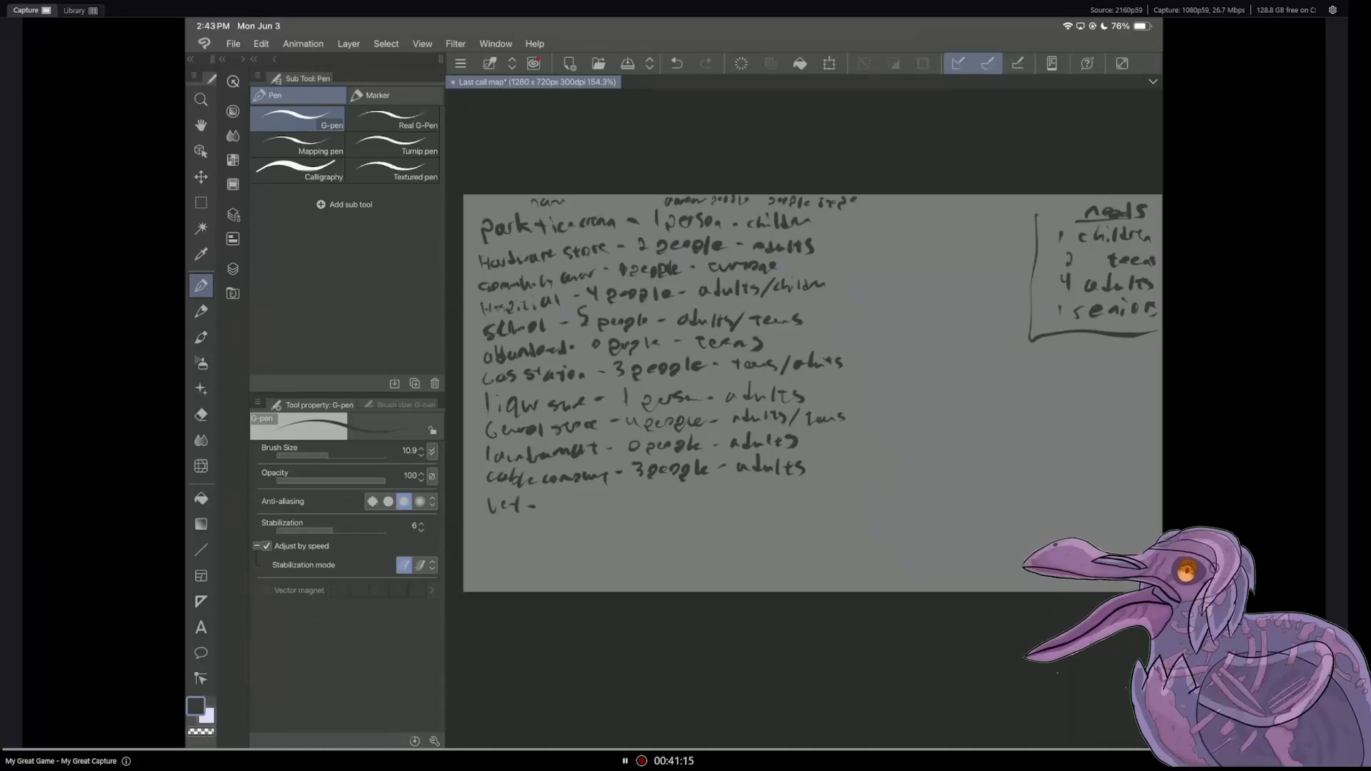
Step: Continue the vet entry with the handwritten word "people" and a dash, undoing the first attempt at the word
drag(569, 504, 607, 497)
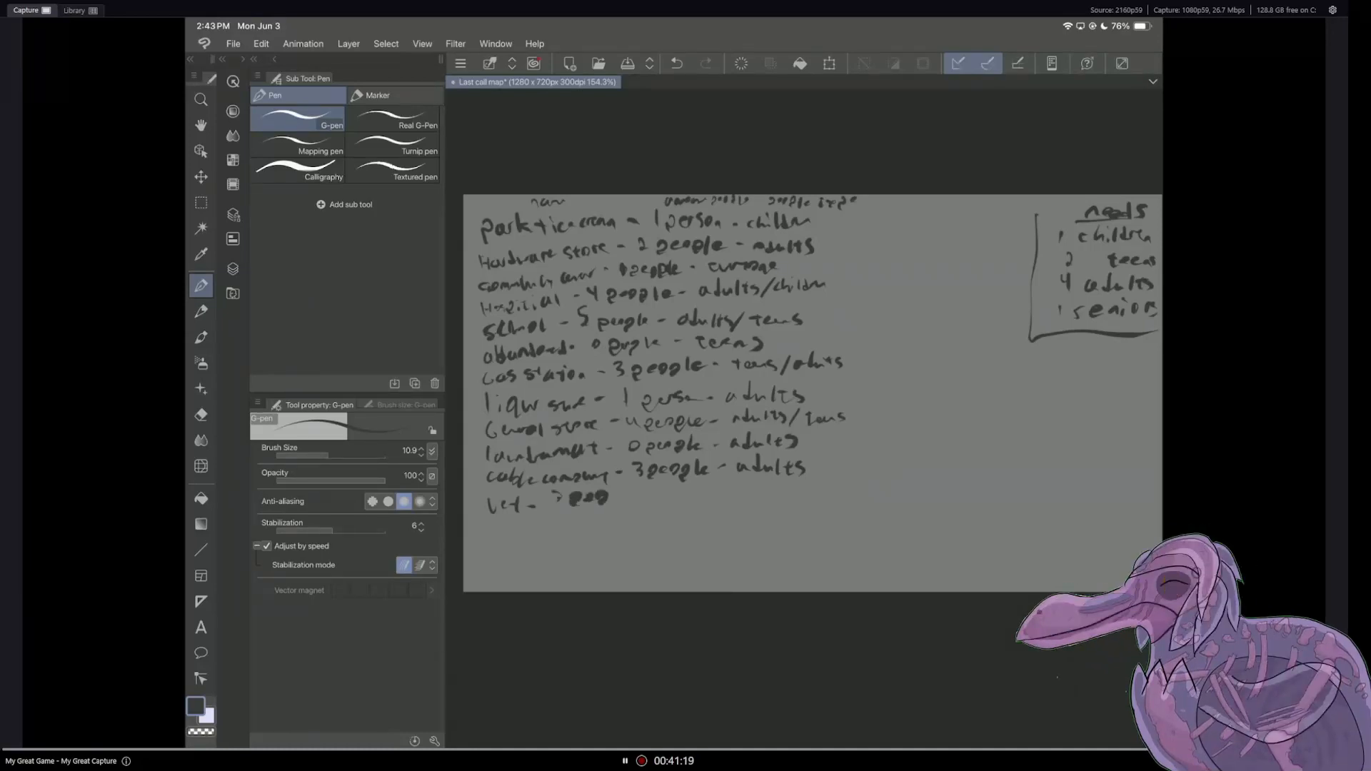
click(676, 63)
click(676, 63)
click(676, 63)
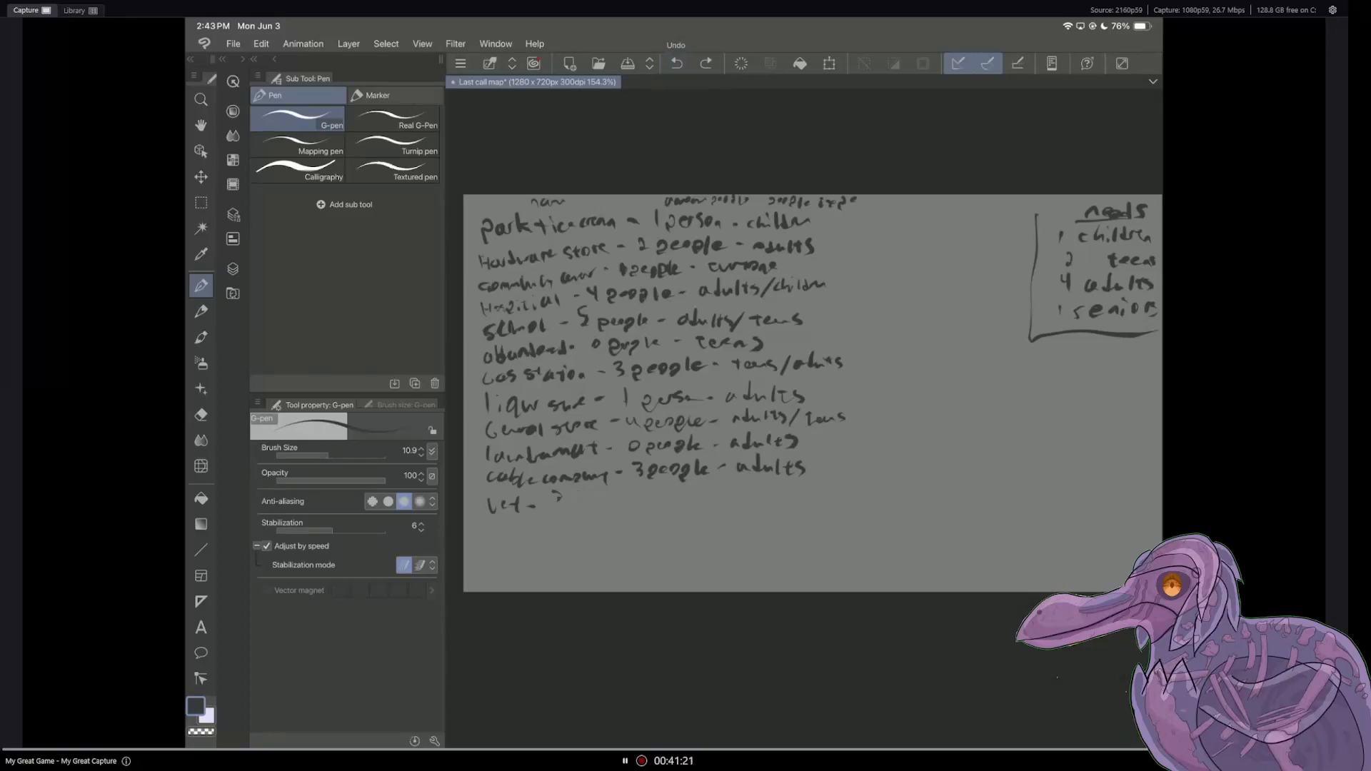
drag(570, 507, 652, 498)
Step: Show and activate Layer 3 in place of Layer 6, handwrite "news network" with a connecting mark beside the cable company landmark, and save the file
click(233, 268)
click(261, 204)
click(260, 181)
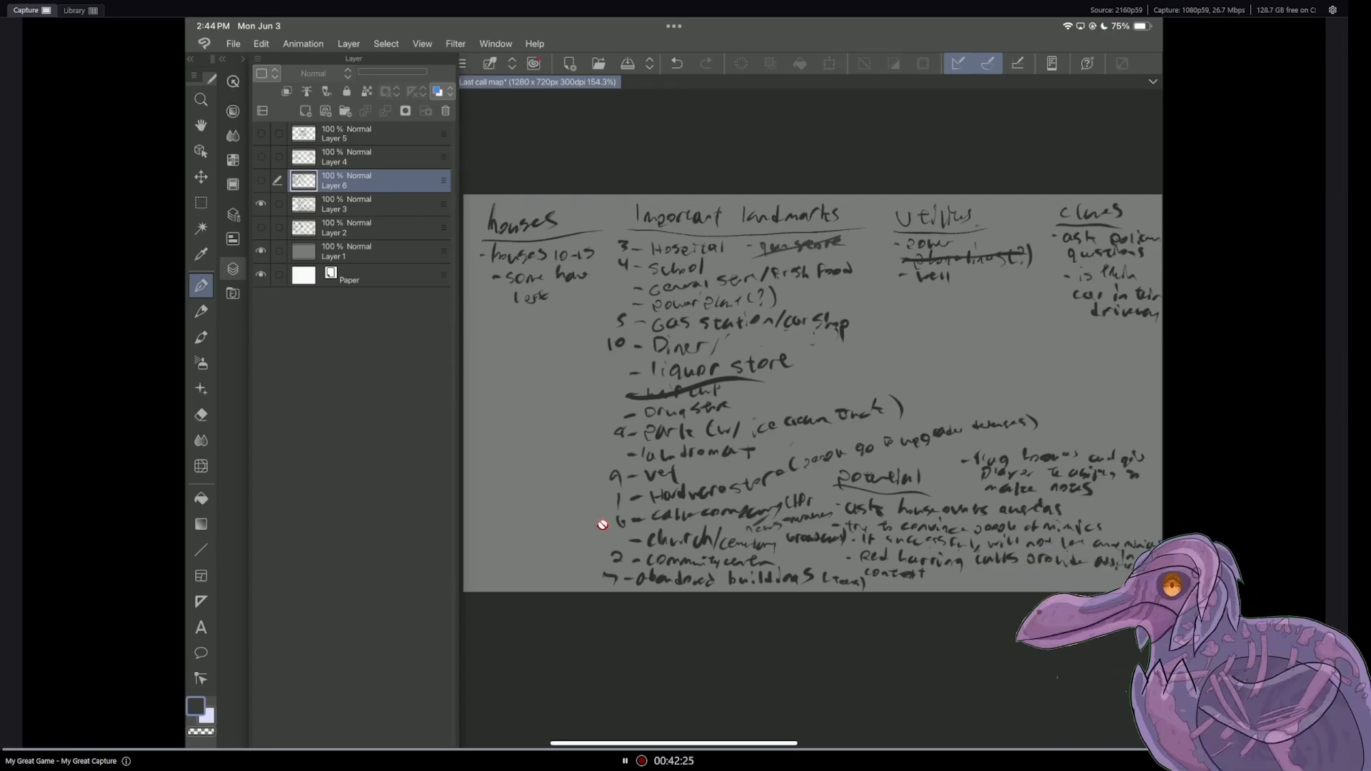
click(364, 204)
click(233, 269)
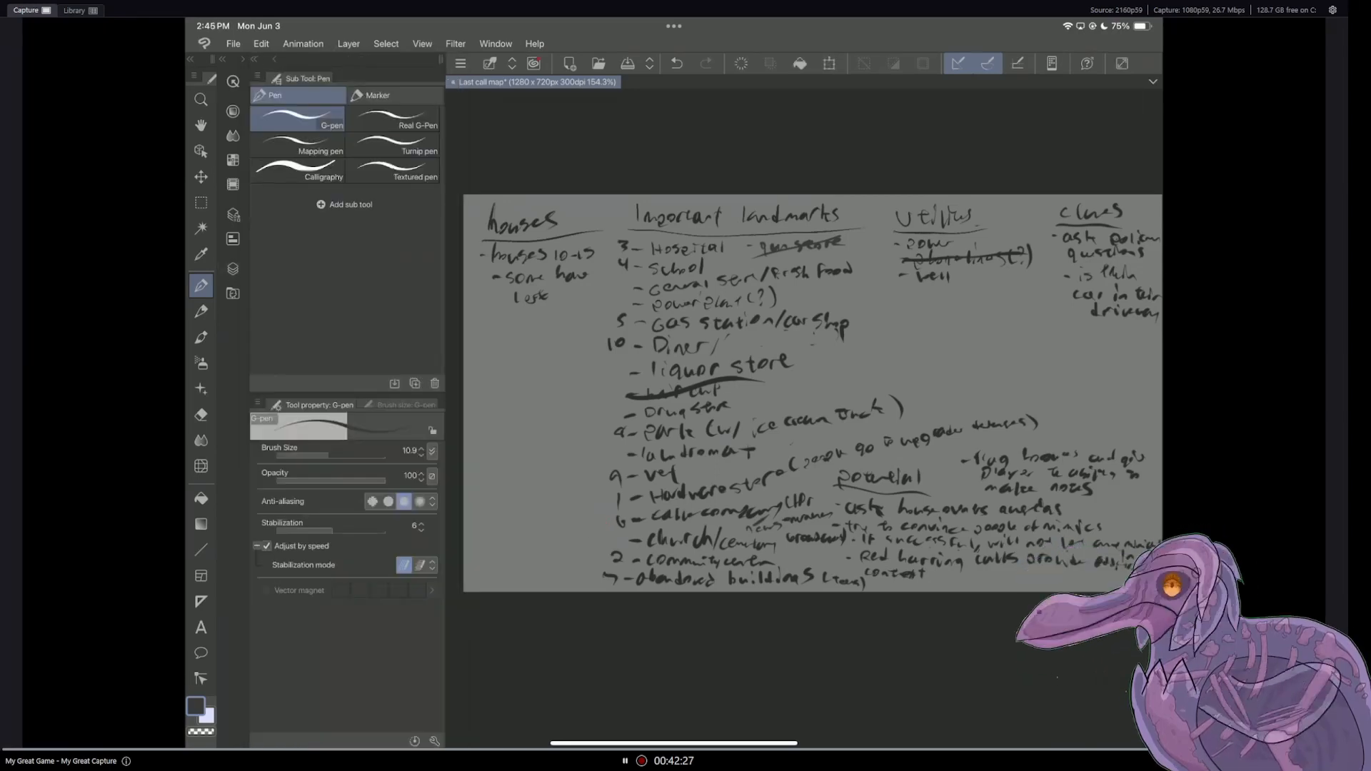
drag(584, 516, 597, 511)
drag(504, 507, 512, 513)
drag(515, 511, 556, 508)
drag(559, 505, 583, 509)
drag(584, 502, 592, 505)
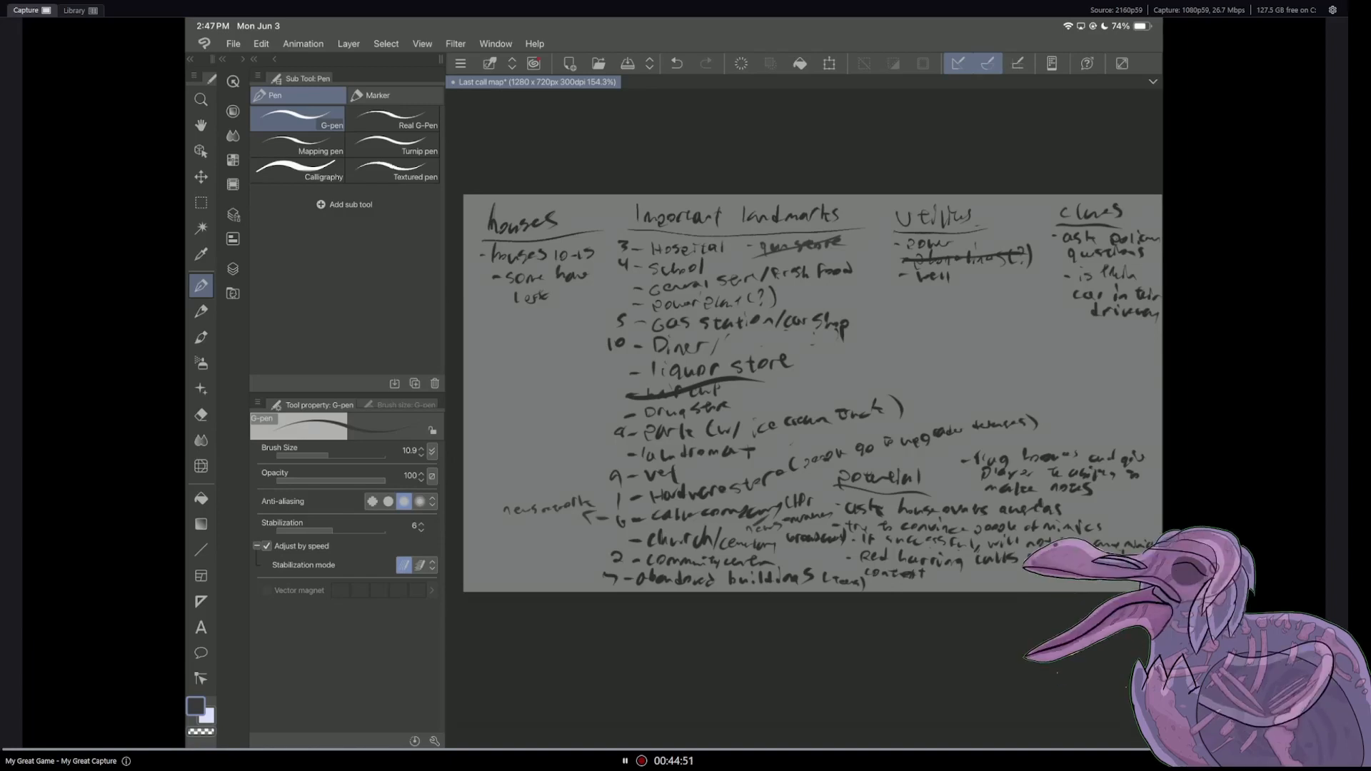
key(ctrl+s)
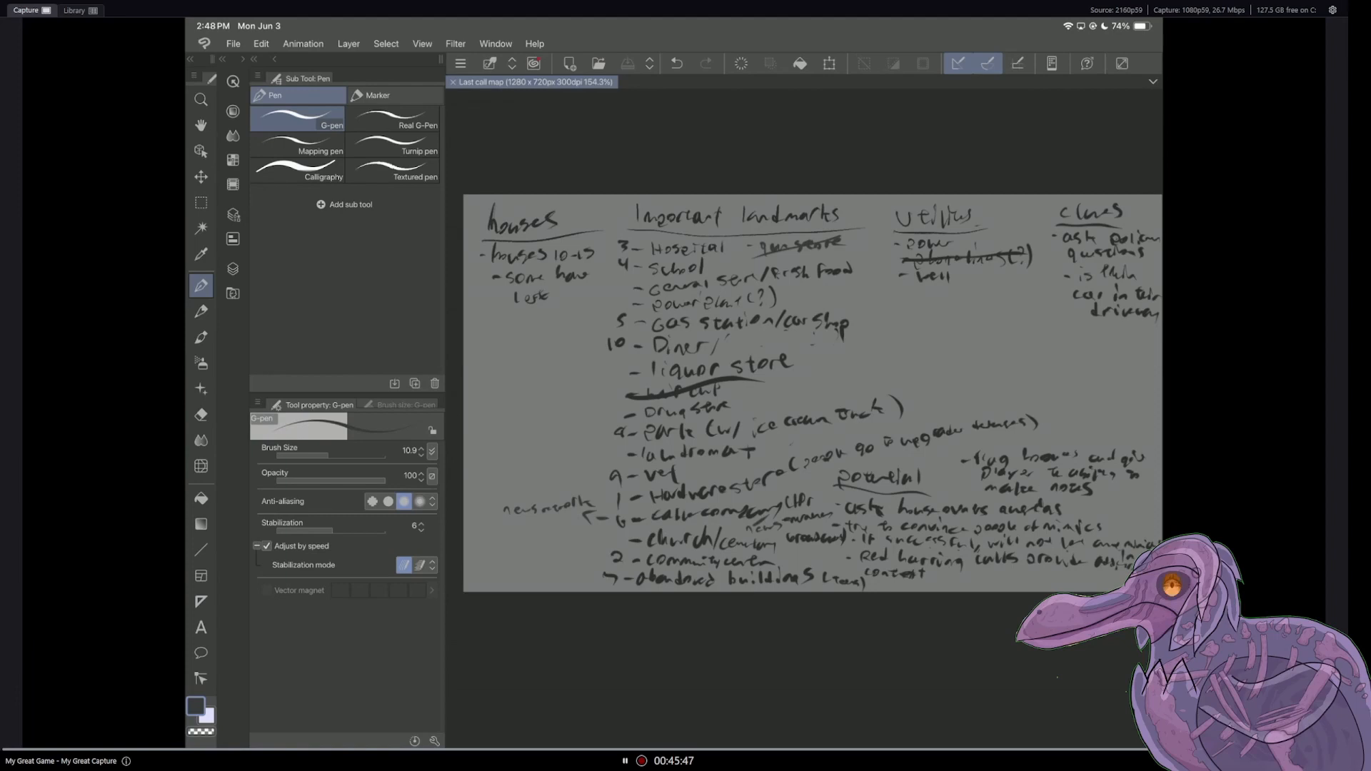
Step: Switch back to Layer 6 as the visible and active layer, and complete the vet entry with "adults"
click(233, 268)
click(261, 204)
click(260, 181)
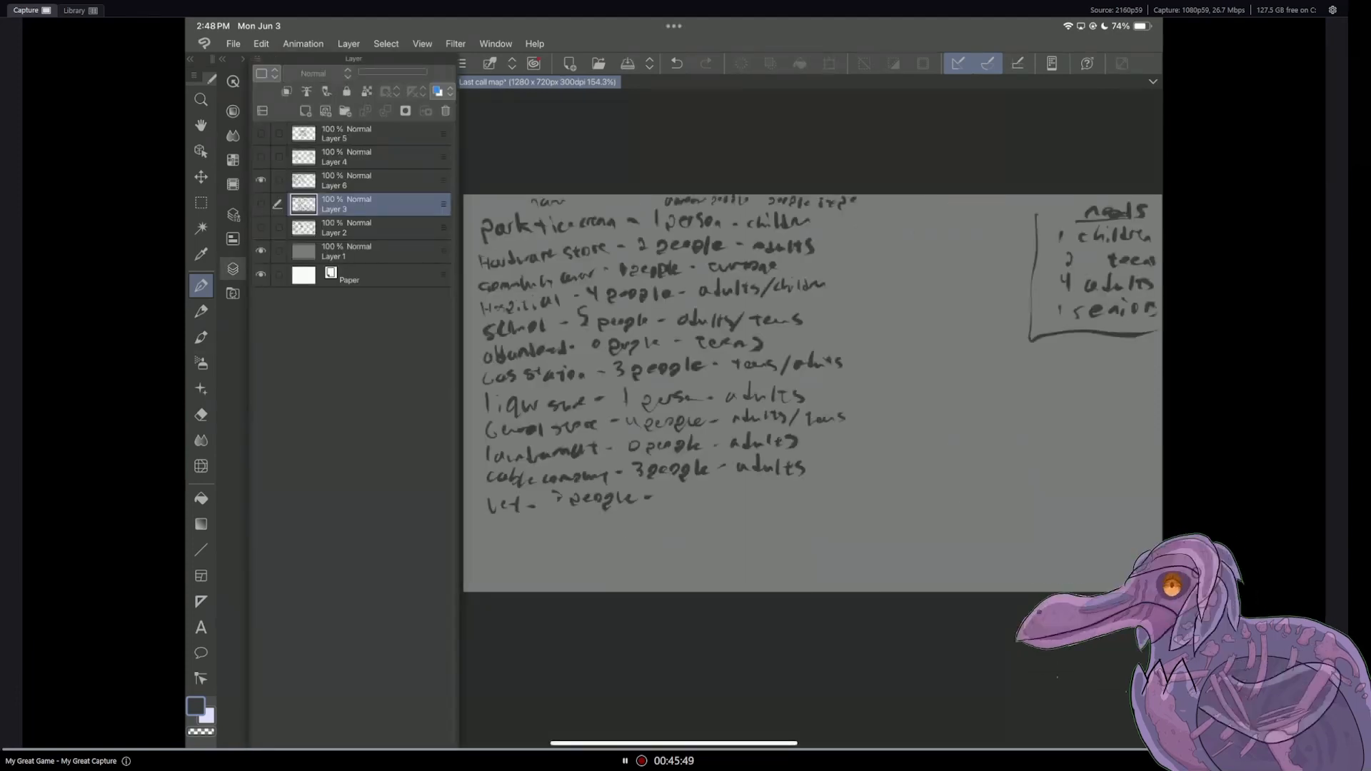
click(233, 269)
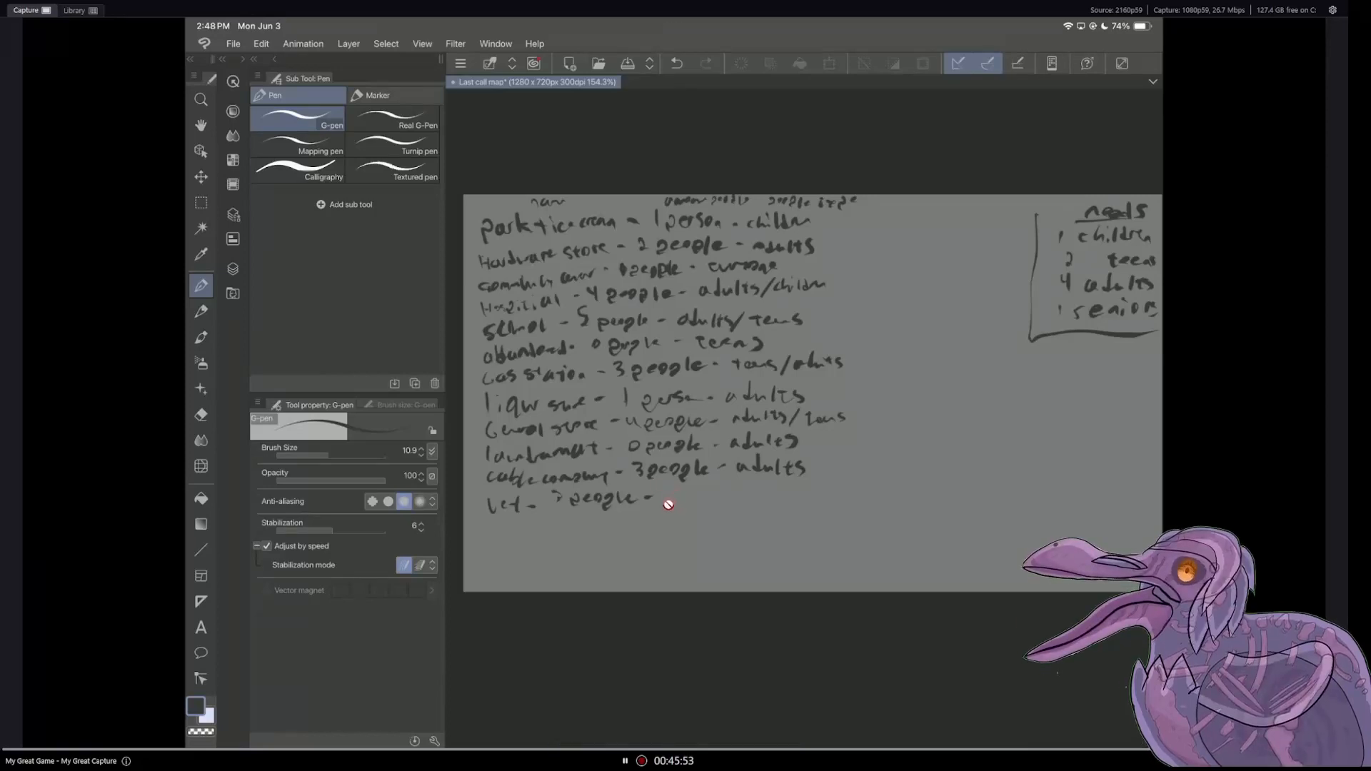
click(233, 268)
click(357, 180)
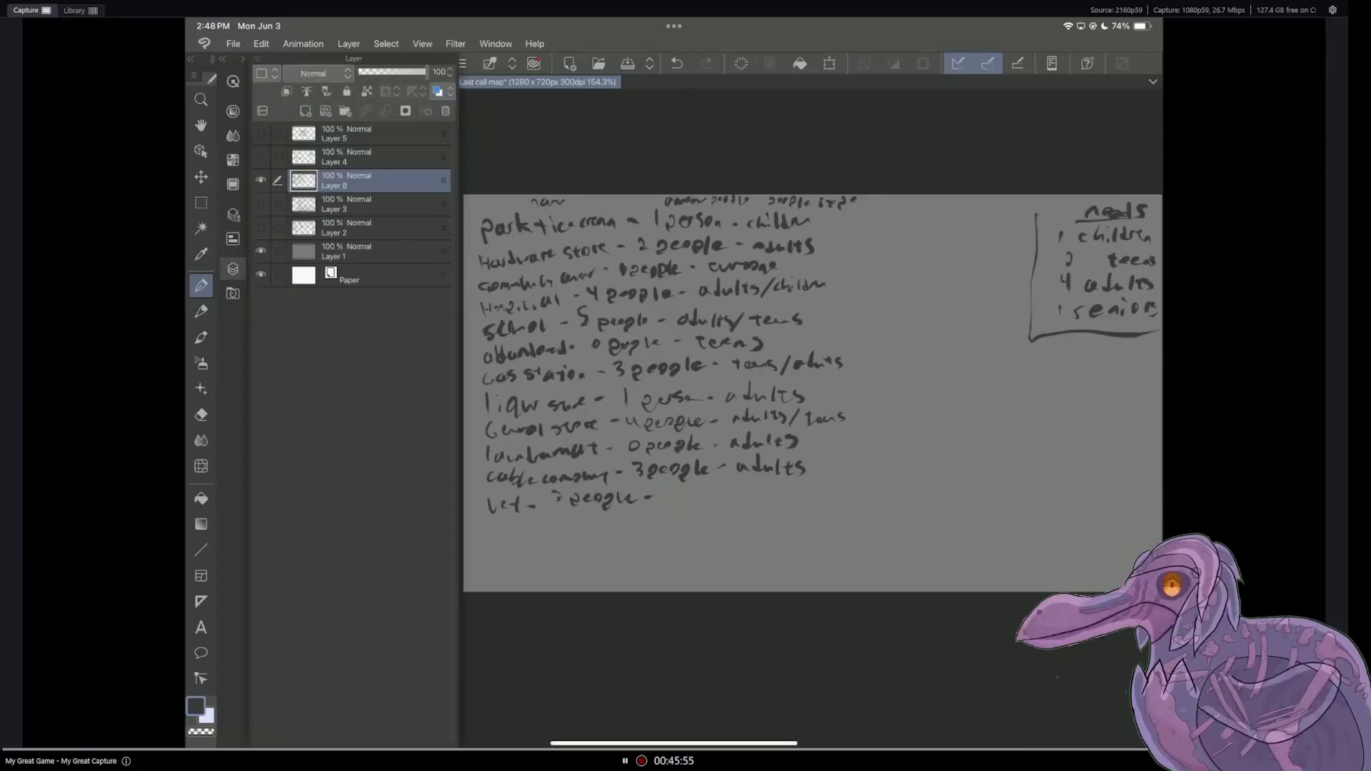
click(233, 268)
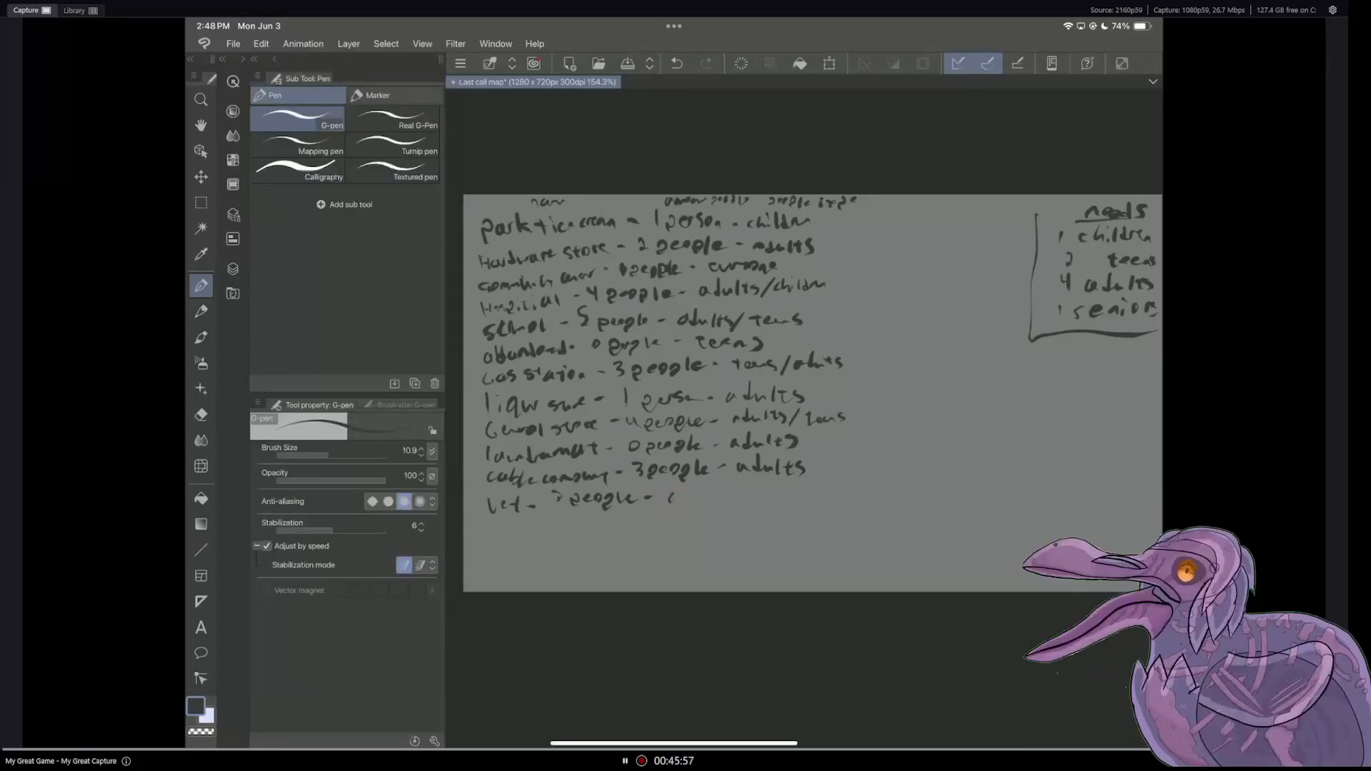
drag(672, 499, 737, 502)
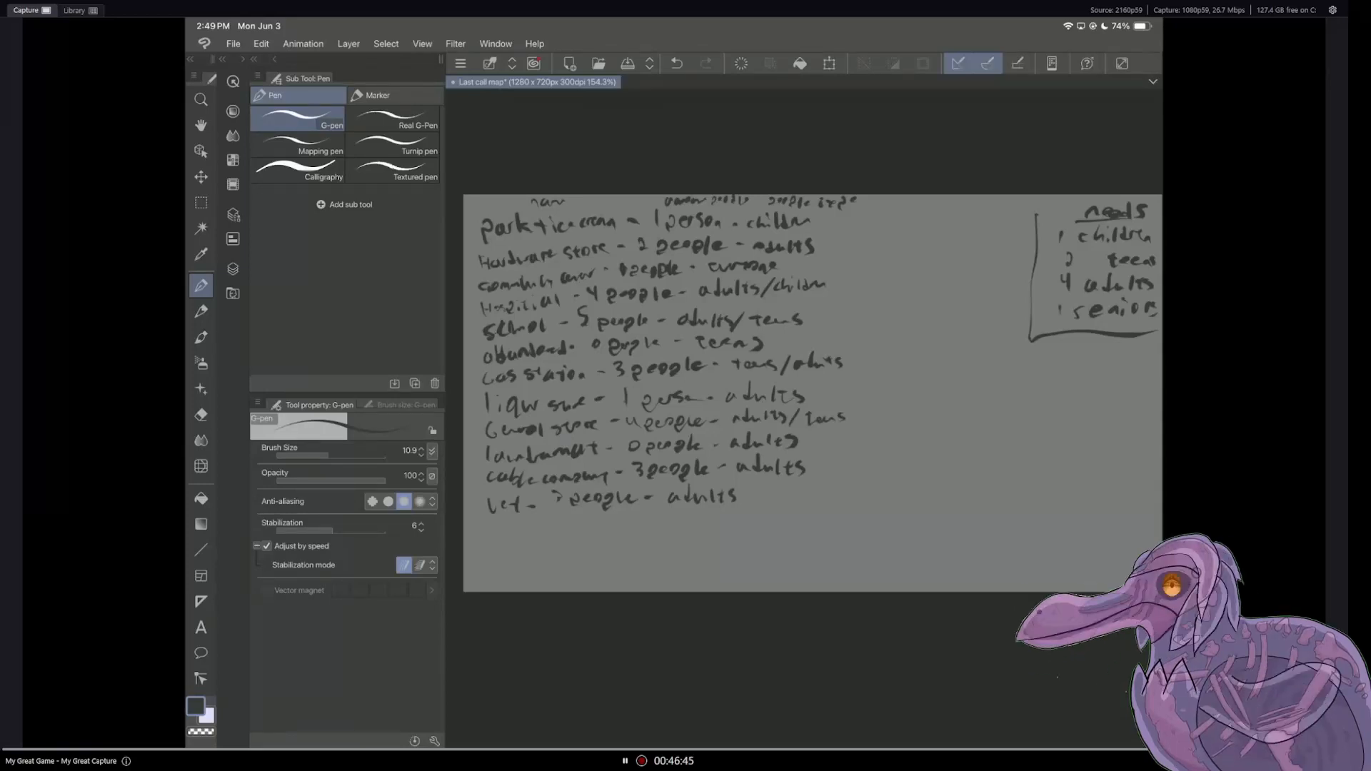
Step: Compare the landmark list on Layer 3 with the entries on Layer 6 to find landmarks still missing
click(233, 270)
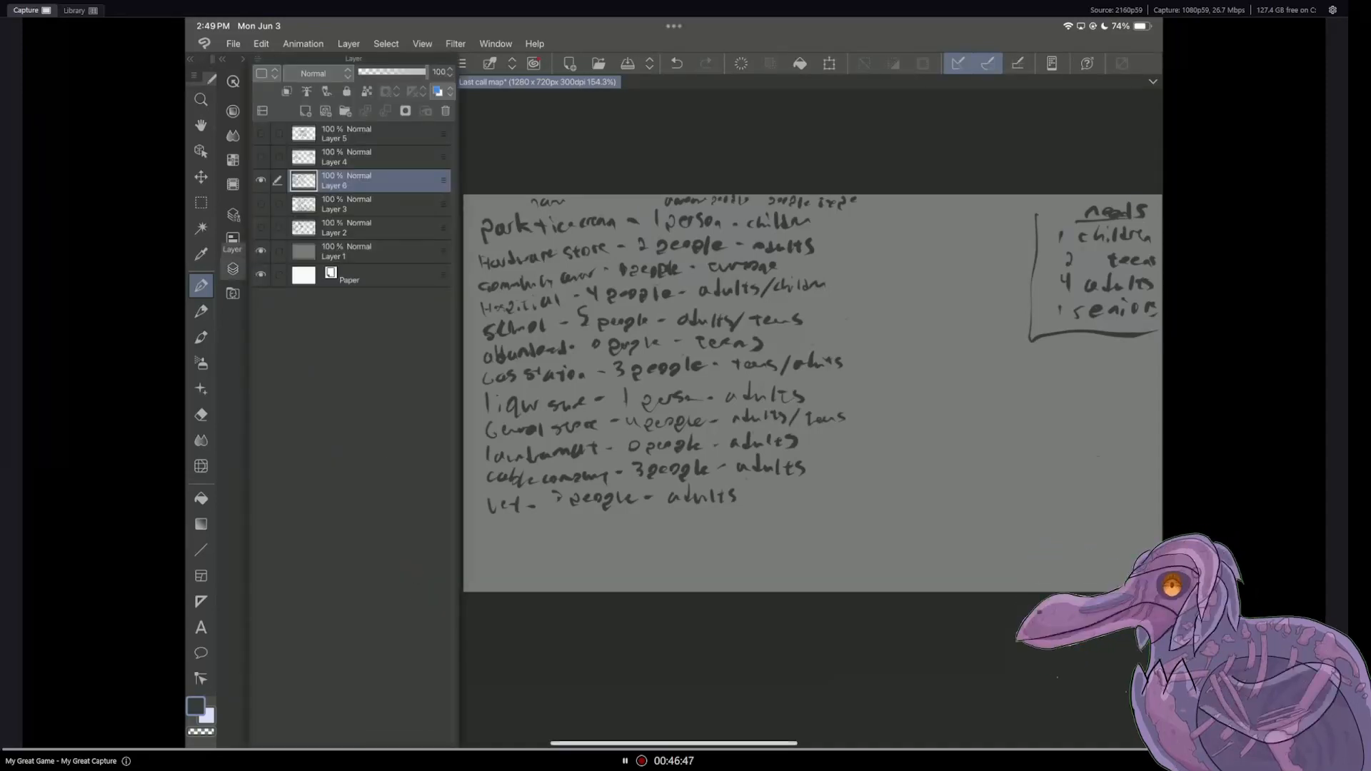
click(260, 204)
click(261, 180)
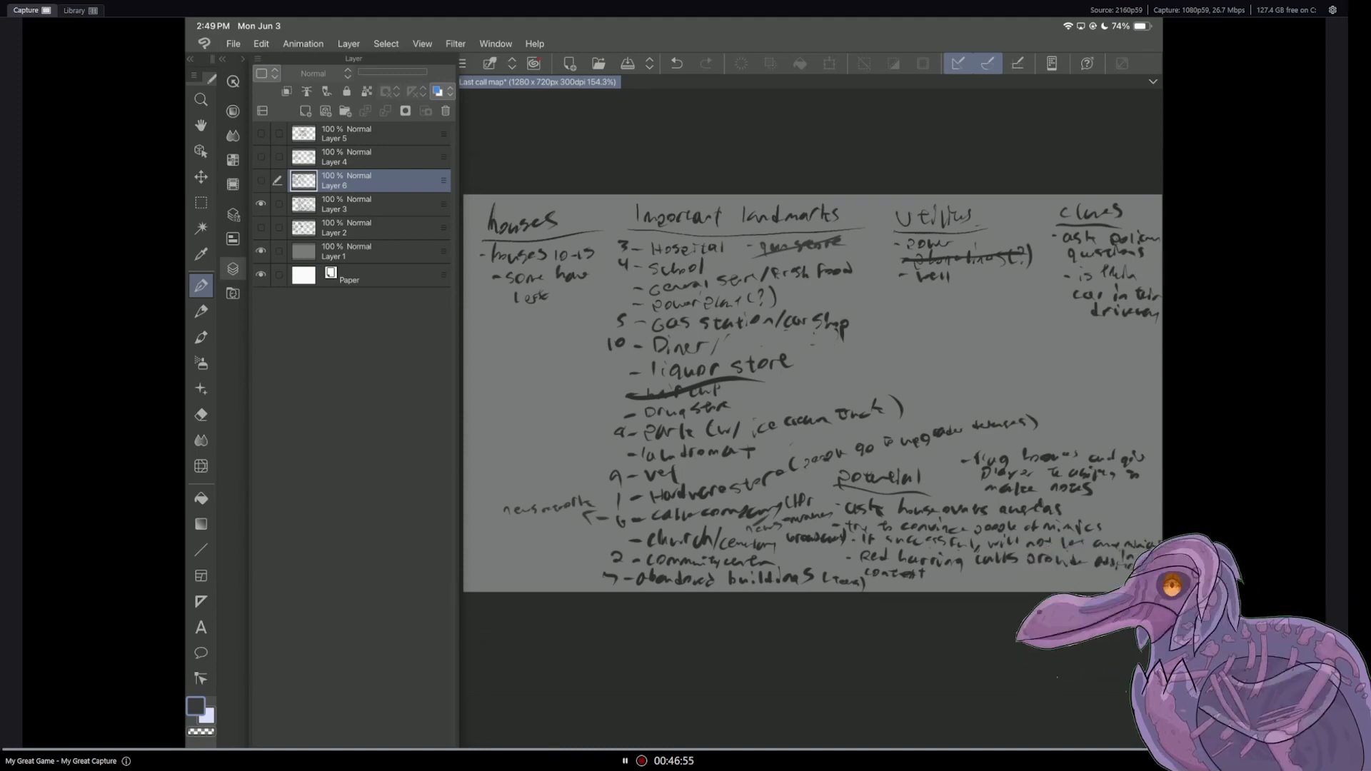
click(261, 181)
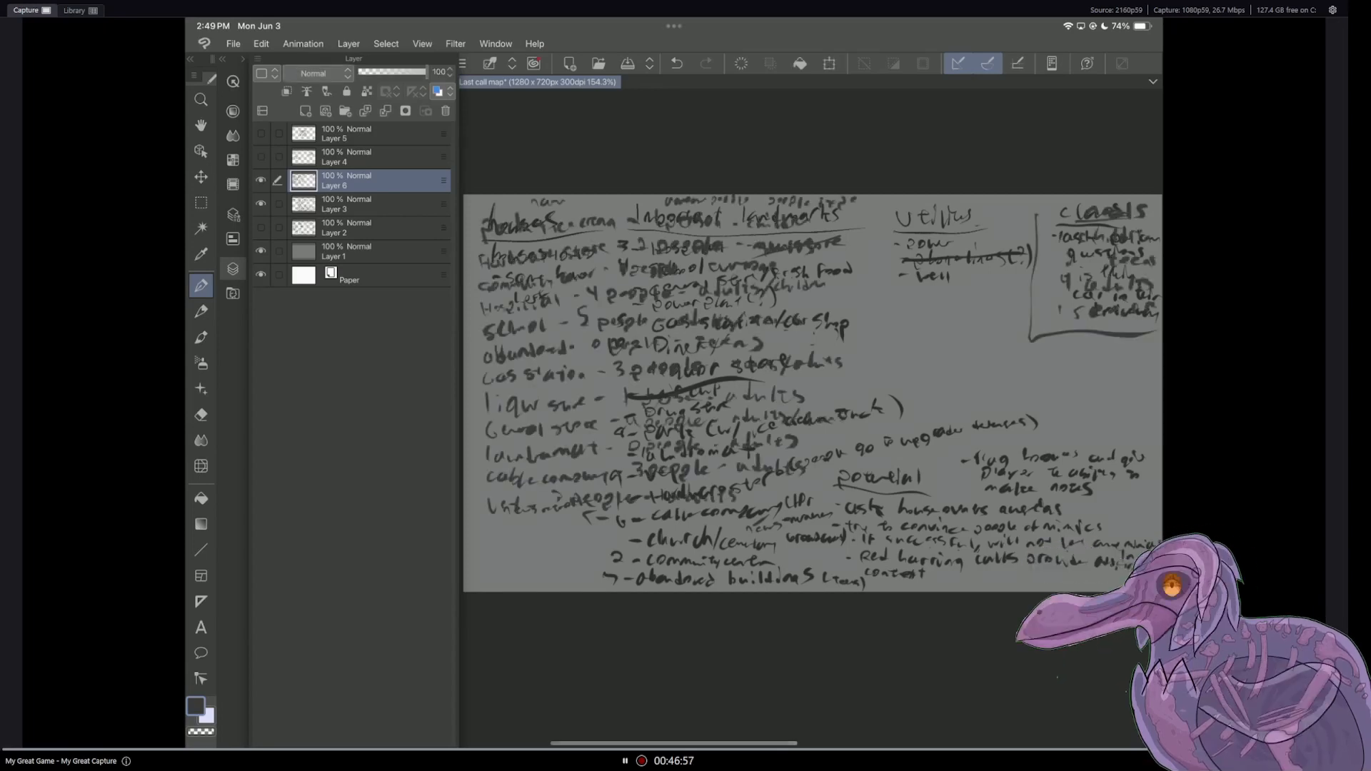
click(261, 204)
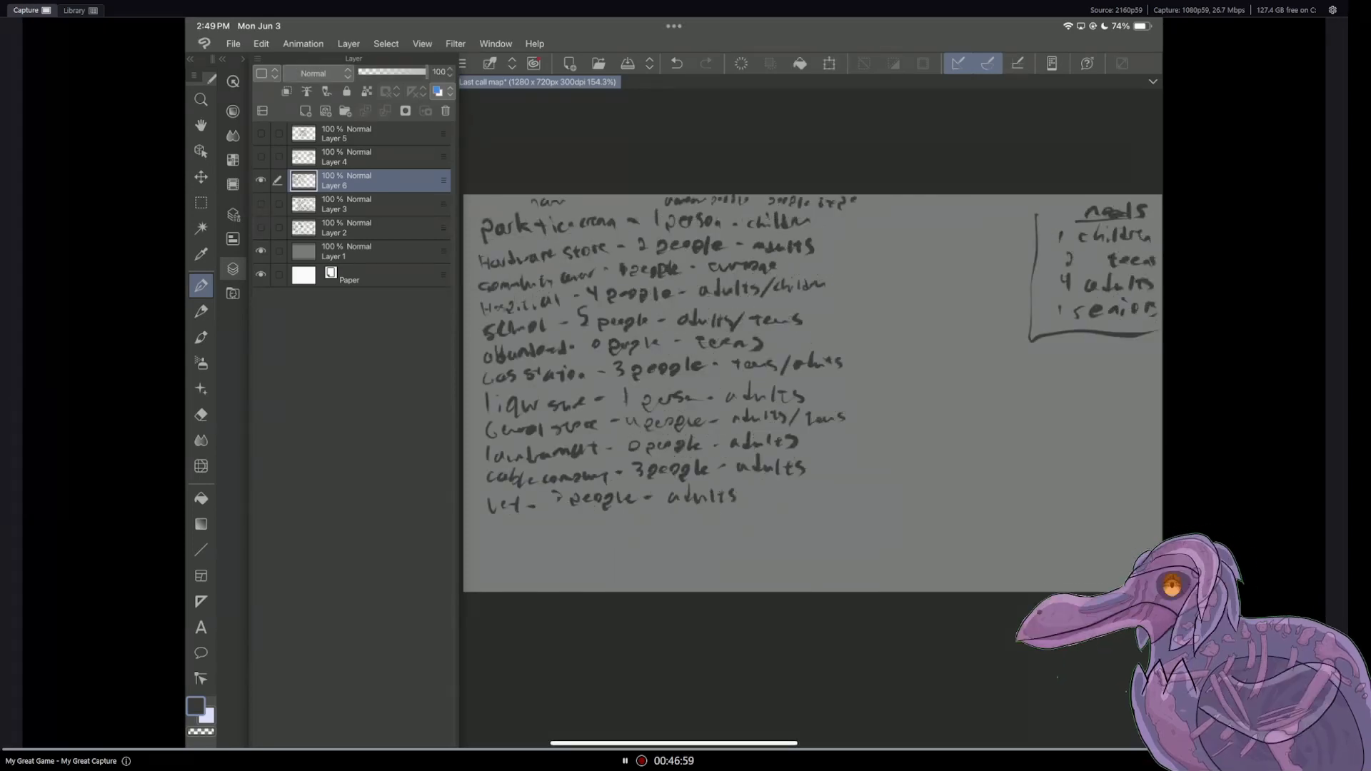
click(260, 204)
click(261, 181)
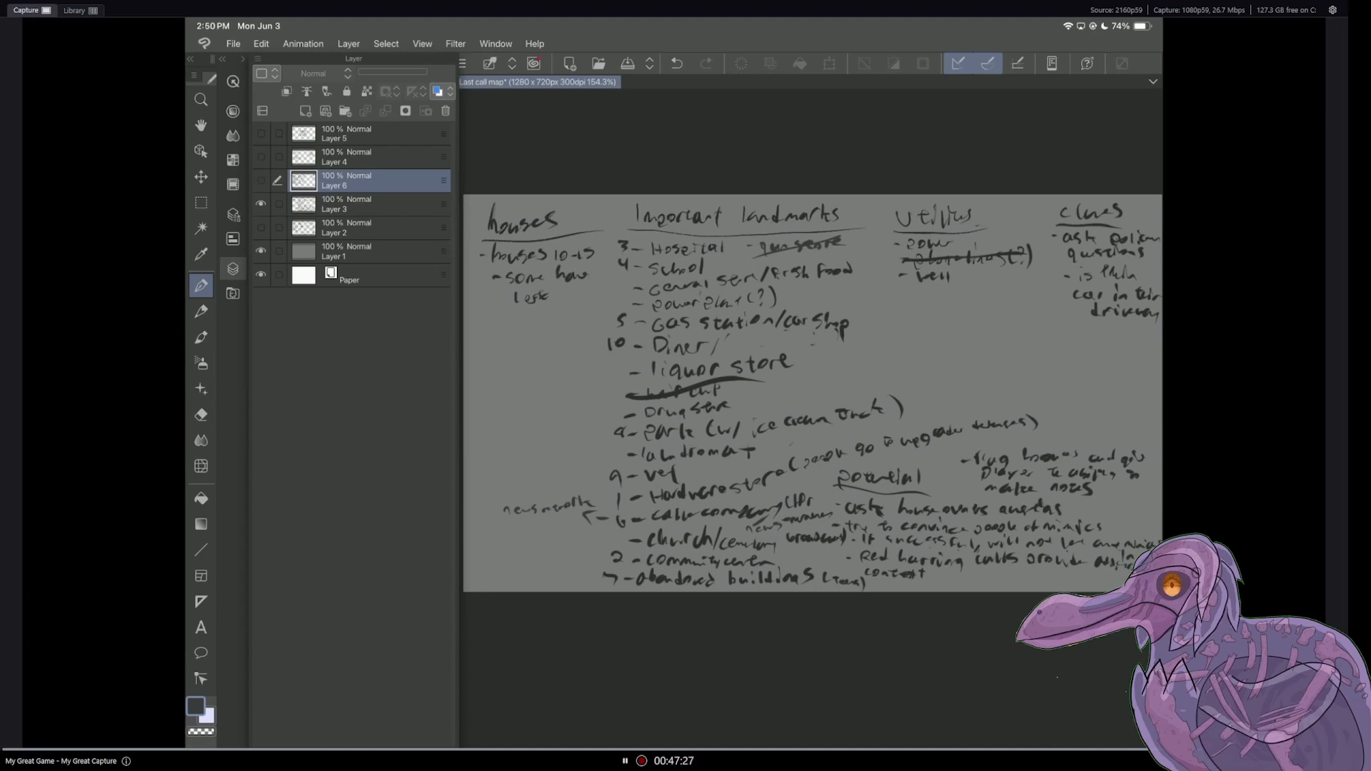
click(261, 180)
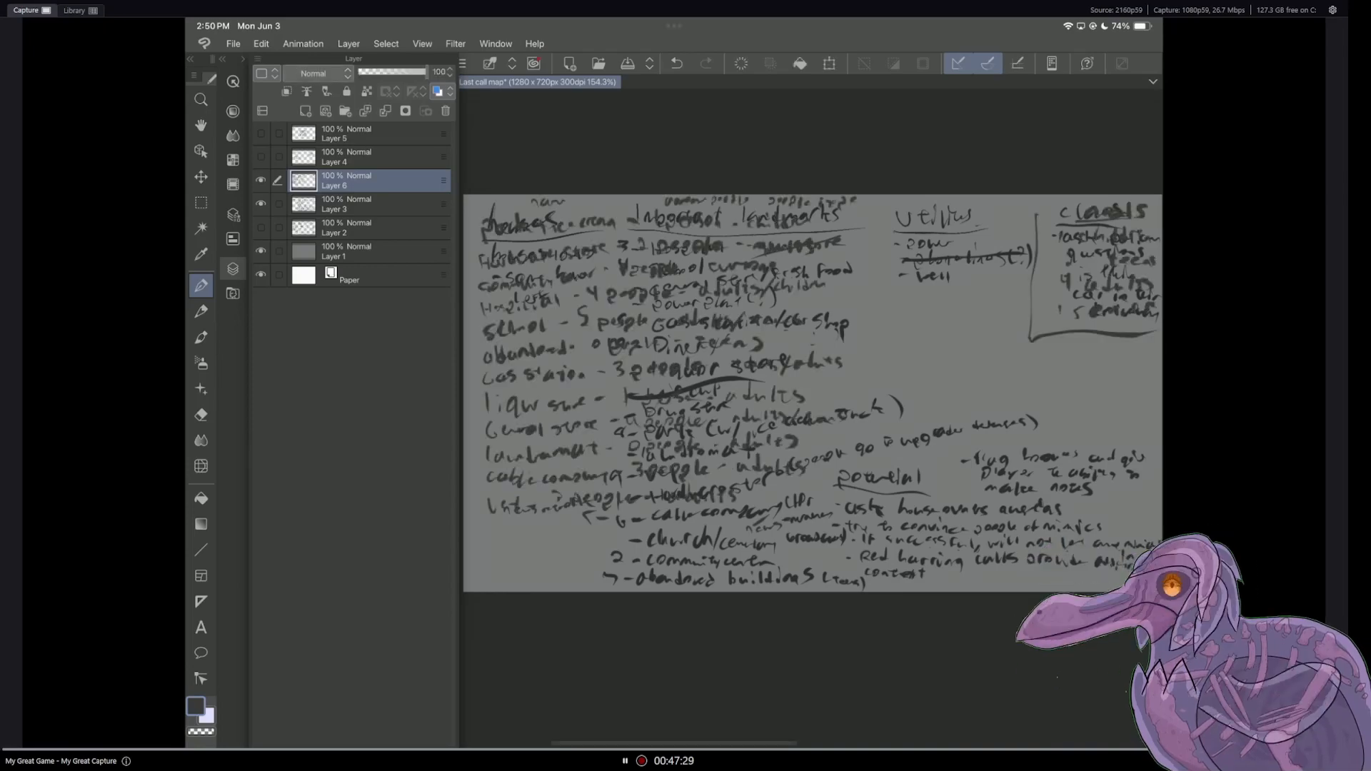
click(260, 205)
click(232, 269)
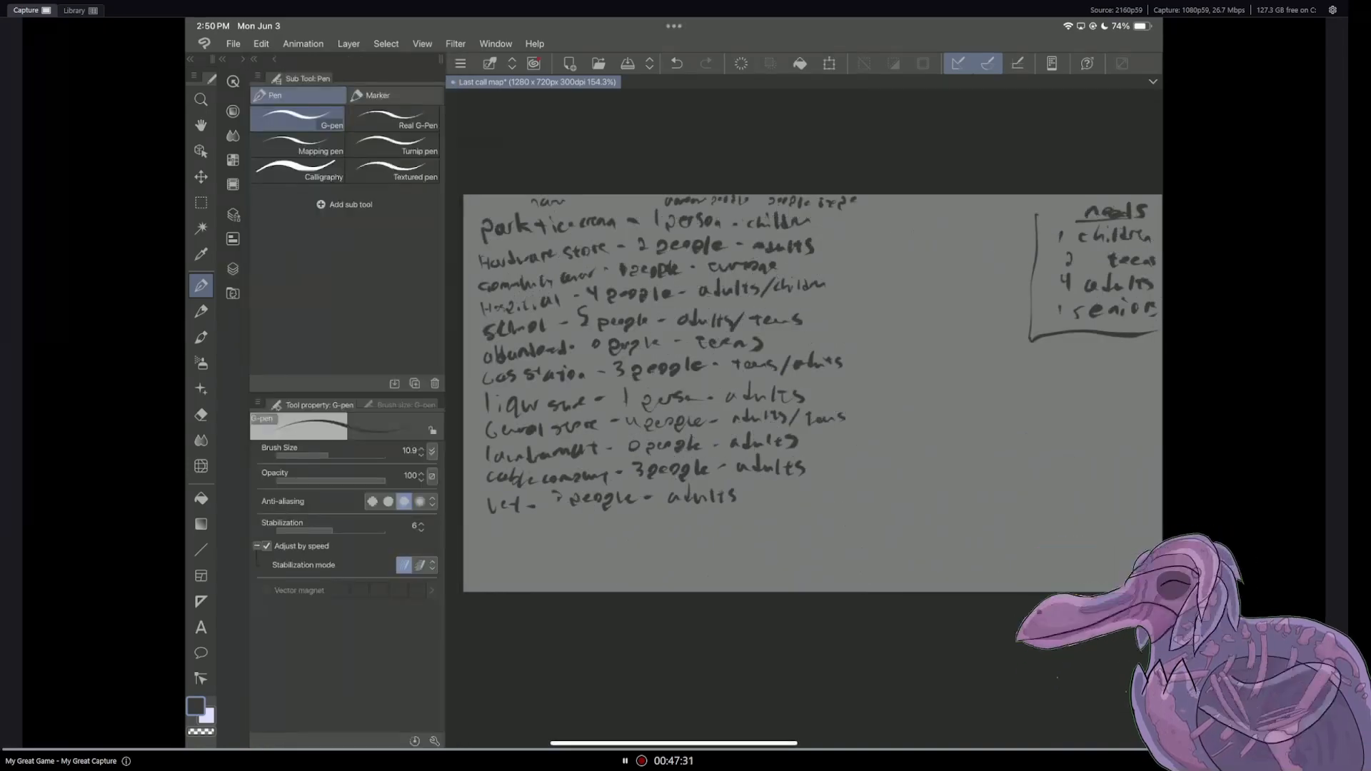
Step: Handwrite "church - 1 person - adults" below the vet entry on Layer 6
scroll(812, 392, up, 2)
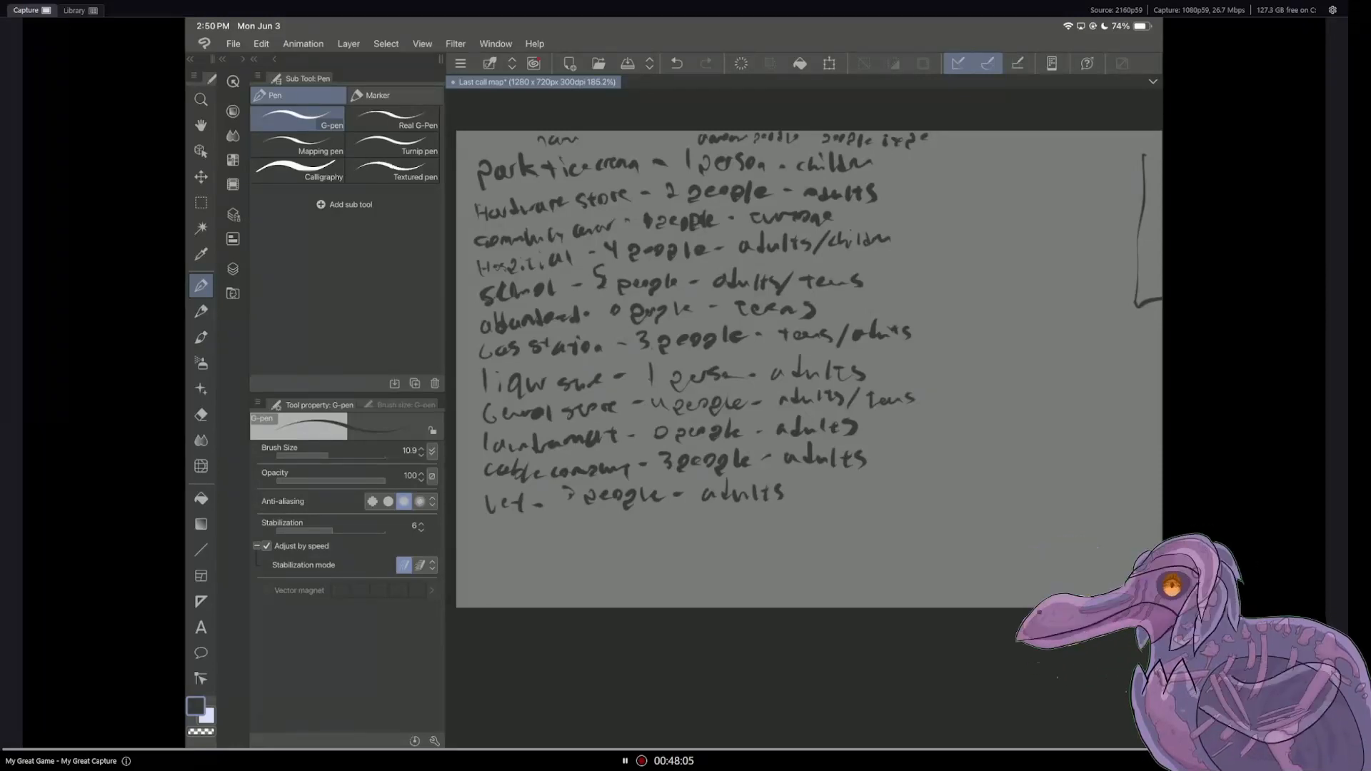
drag(486, 529, 491, 538)
mouse_move(497, 521)
mouse_down()
mouse_move(505, 540)
mouse_move(527, 539)
mouse_up()
drag(533, 522, 540, 541)
drag(544, 534, 591, 537)
drag(606, 526, 632, 534)
drag(640, 535, 650, 535)
click(663, 529)
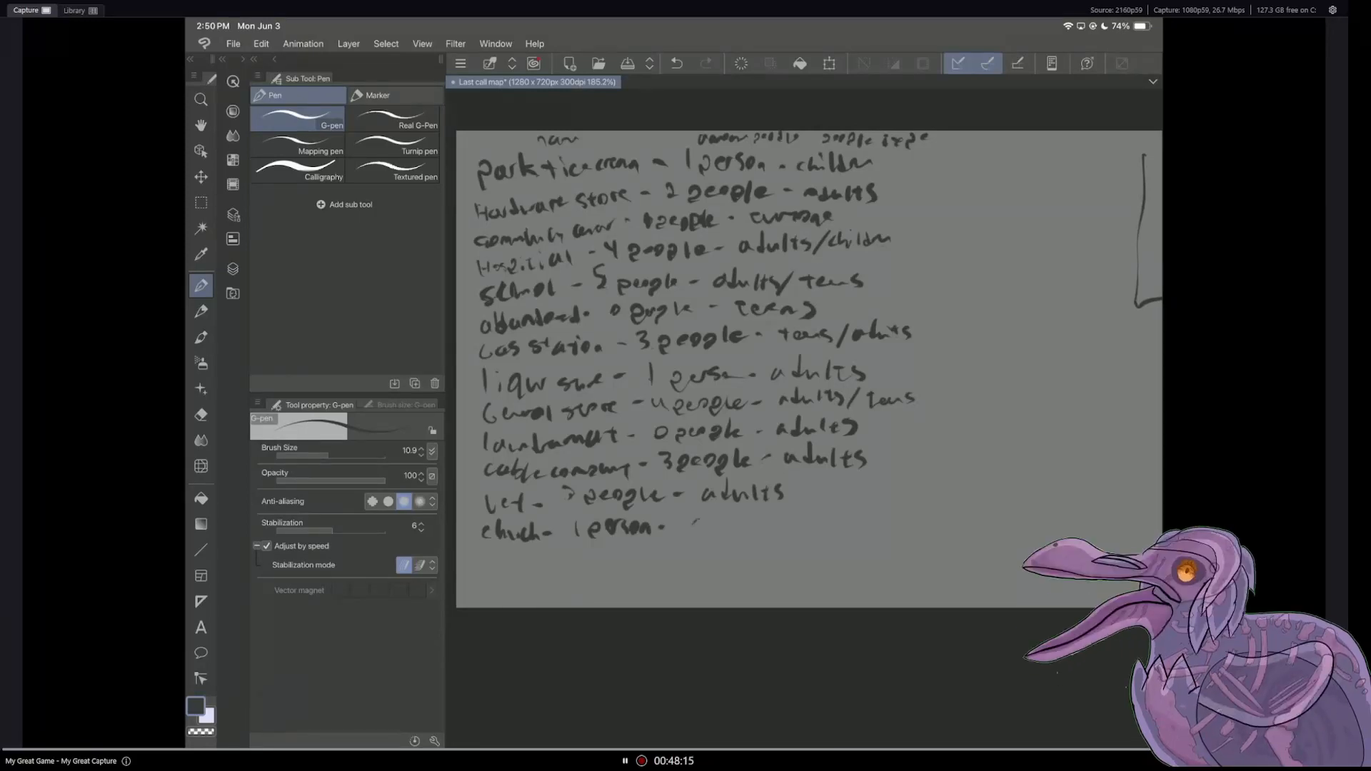
drag(704, 520, 724, 513)
mouse_move(728, 520)
mouse_down()
mouse_move(762, 517)
mouse_move(758, 530)
mouse_up()
drag(779, 514, 769, 524)
Step: Show Layer 3 in place of Layer 6 and review the landmarks, utilities, clues and potential notes
scroll(803, 400, down, 2)
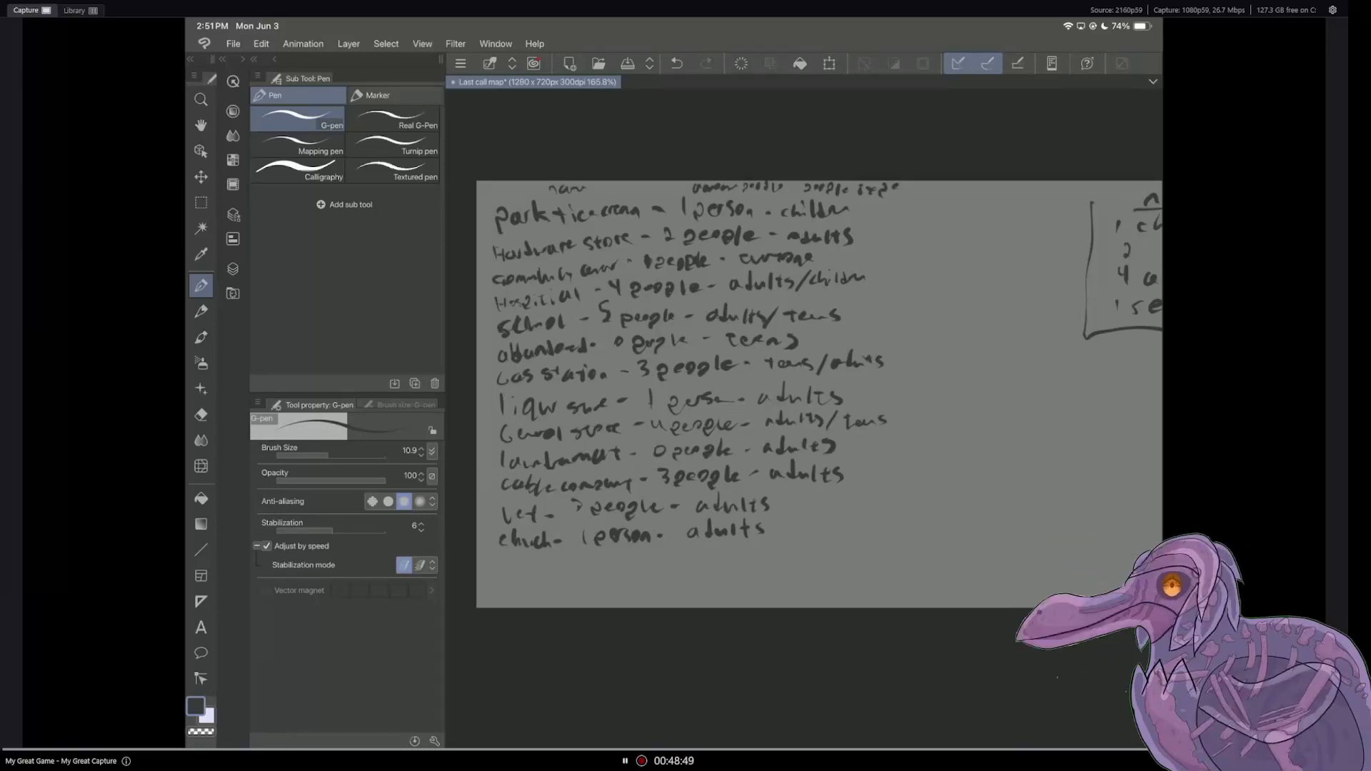
click(233, 269)
click(261, 204)
click(261, 181)
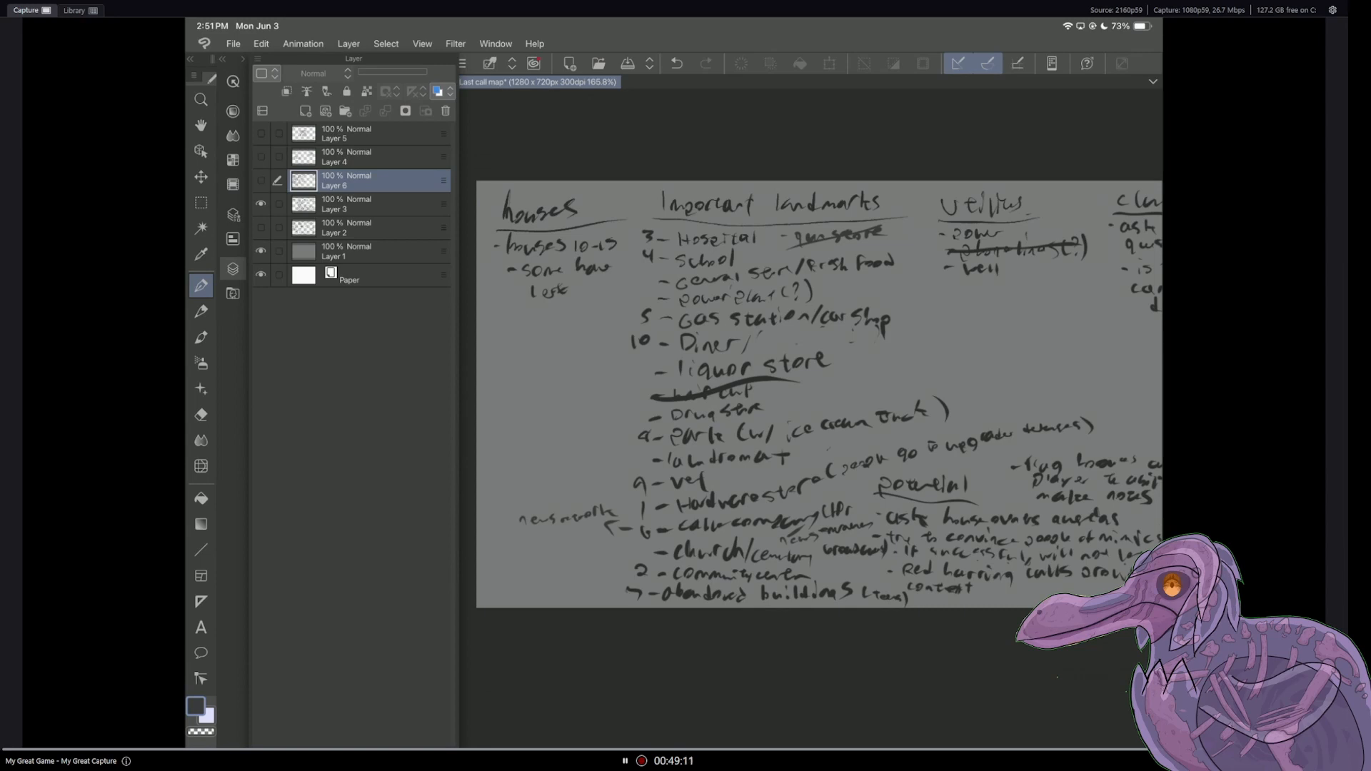
click(232, 269)
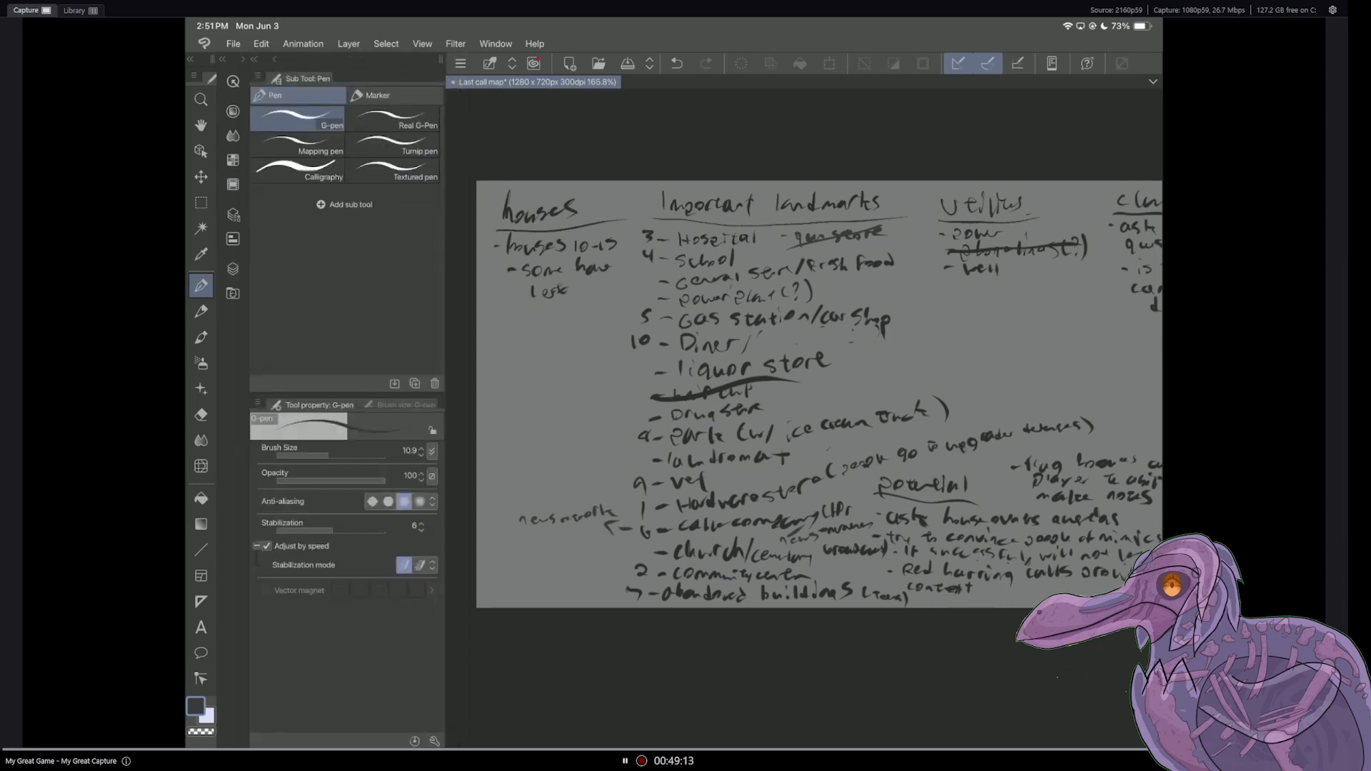
scroll(804, 400, down, 2)
scroll(804, 400, up, 3)
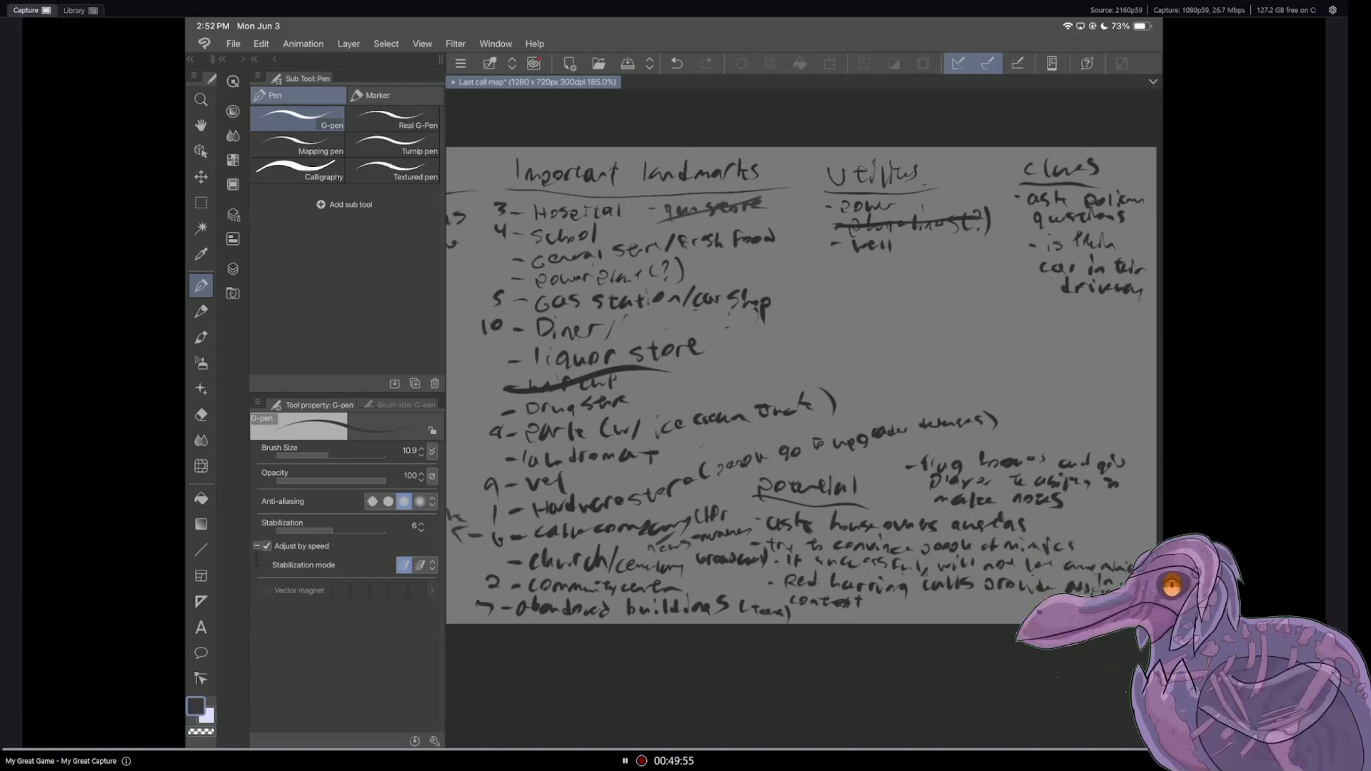
scroll(804, 386, down, 2)
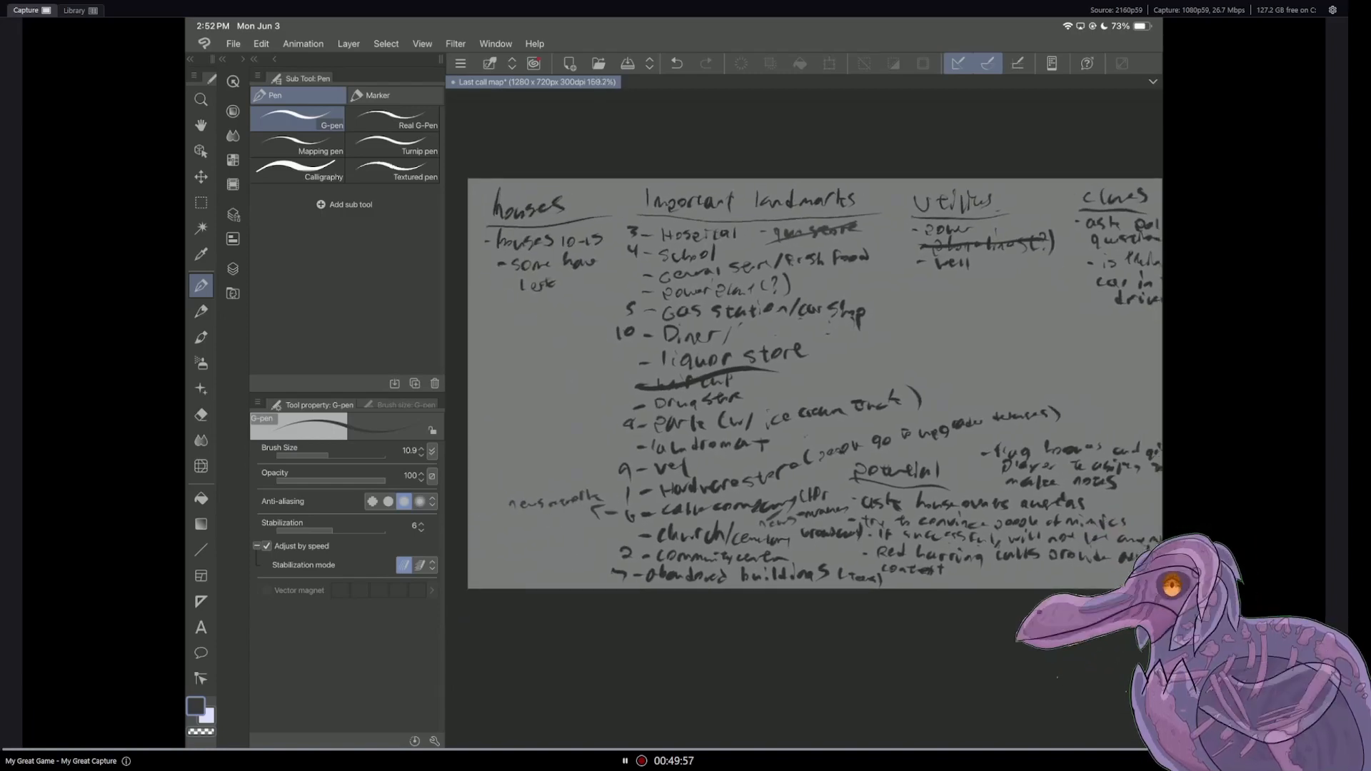
scroll(814, 384, down, 1)
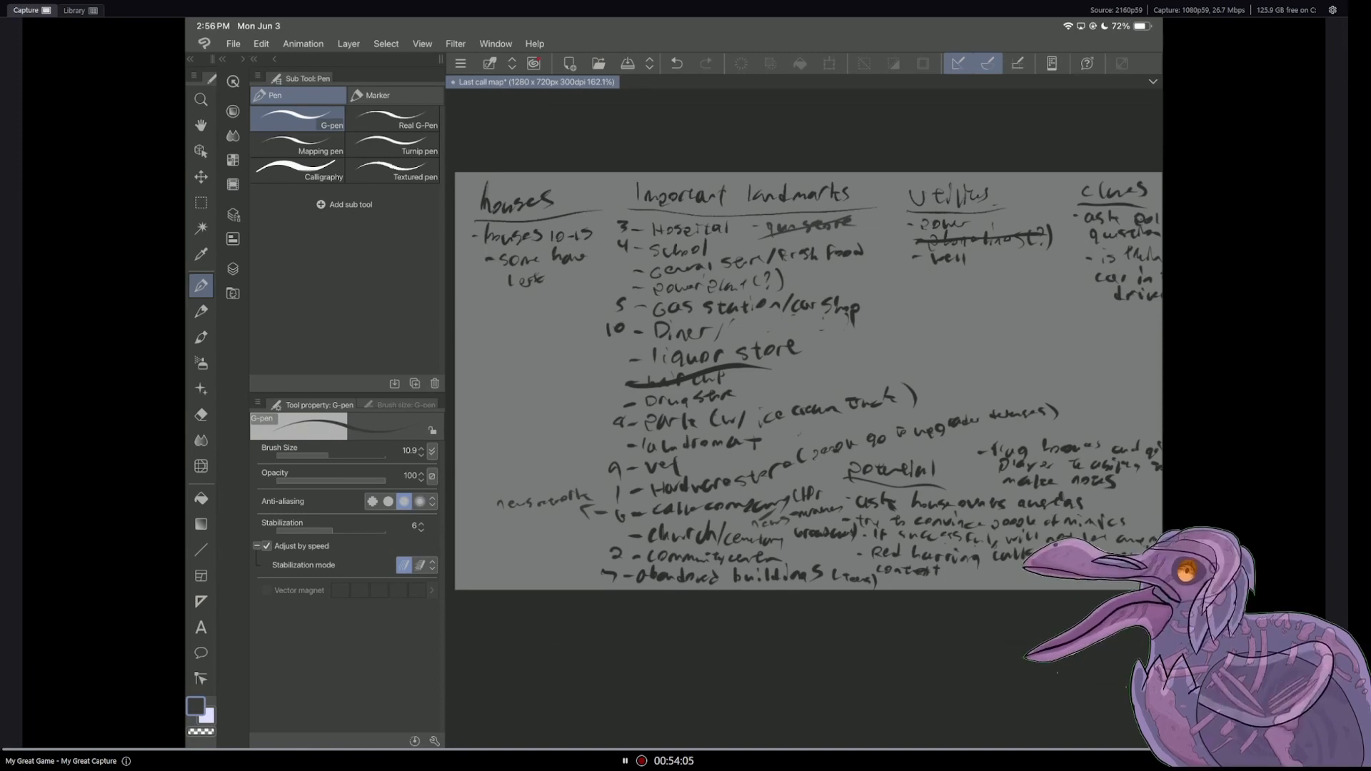
scroll(804, 382, down, 1)
scroll(804, 400, up, 1)
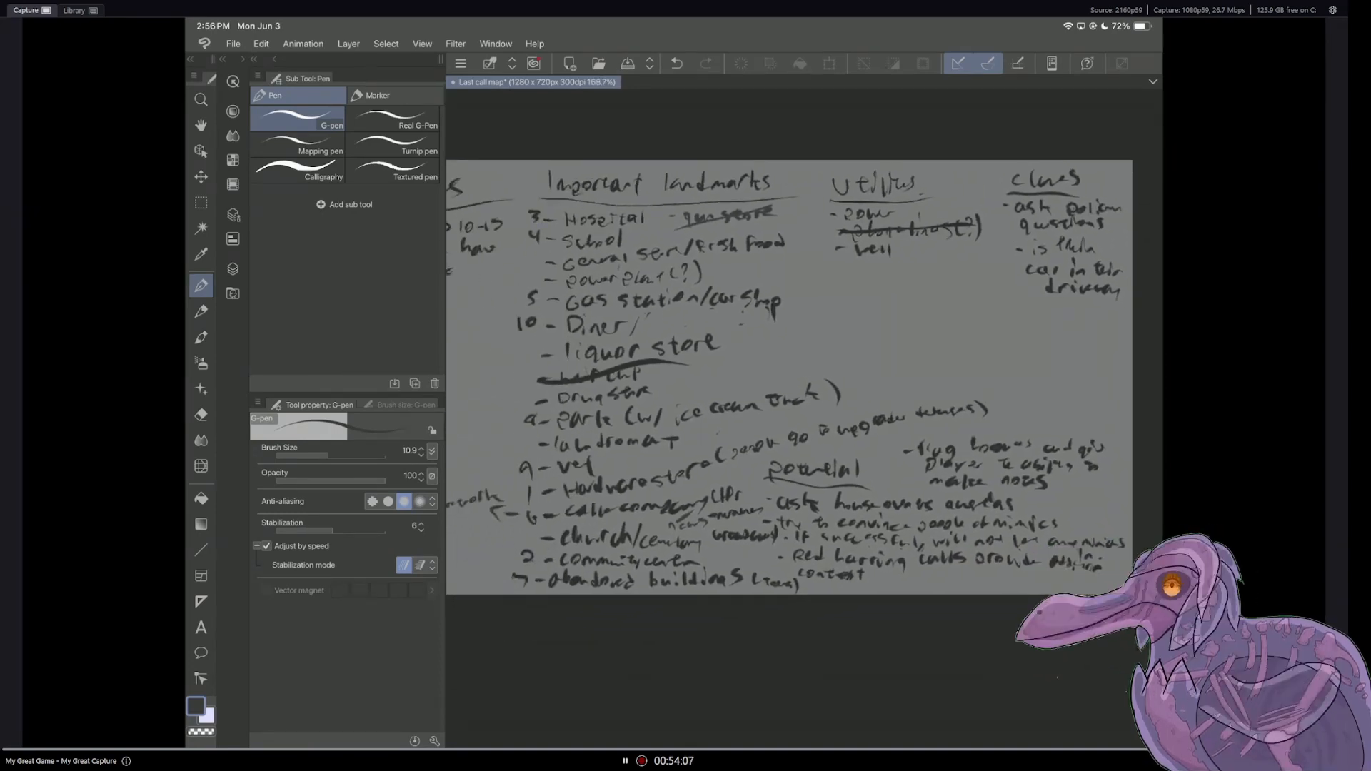
Step: Show Layer 4 in place of Layer 3, bring its Additional notes into view, and make Layer 4 the active layer
click(233, 269)
click(260, 156)
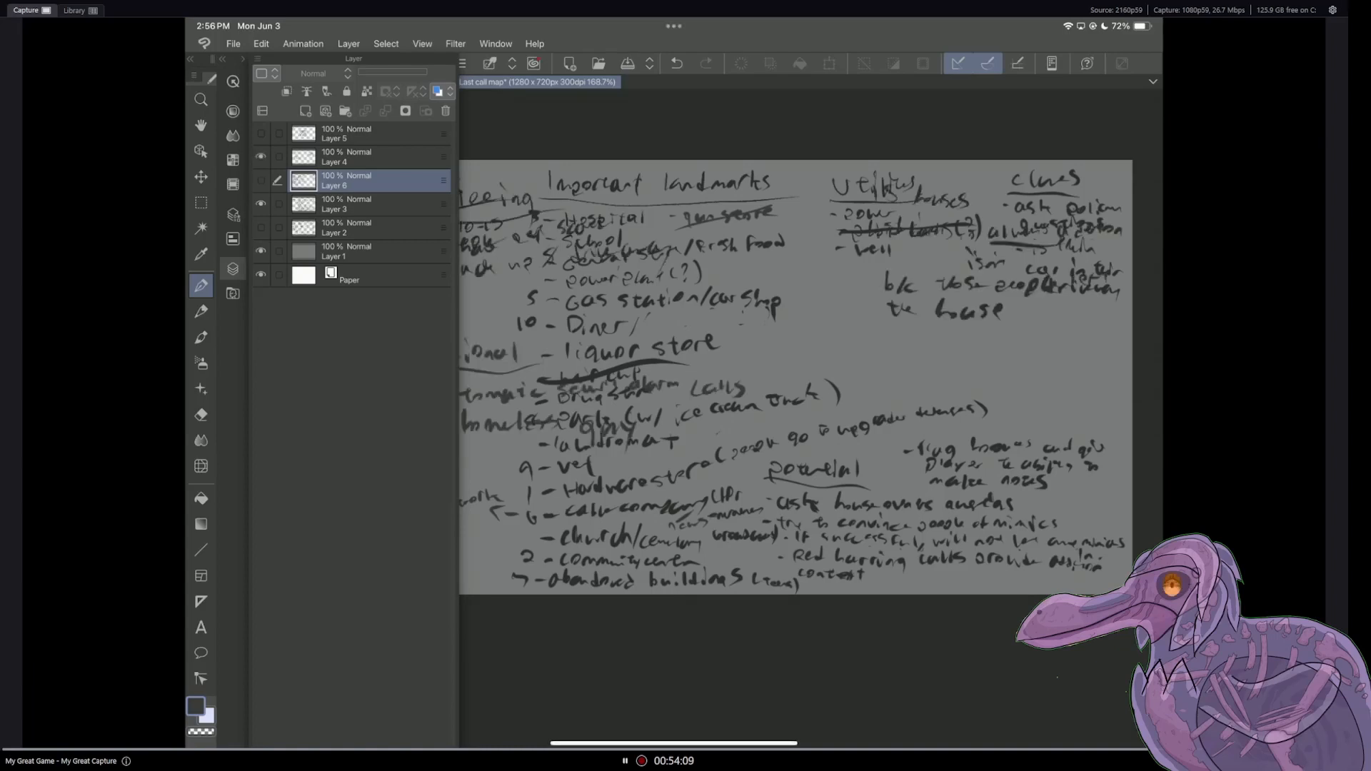
click(261, 204)
click(233, 269)
scroll(804, 400, up, 3)
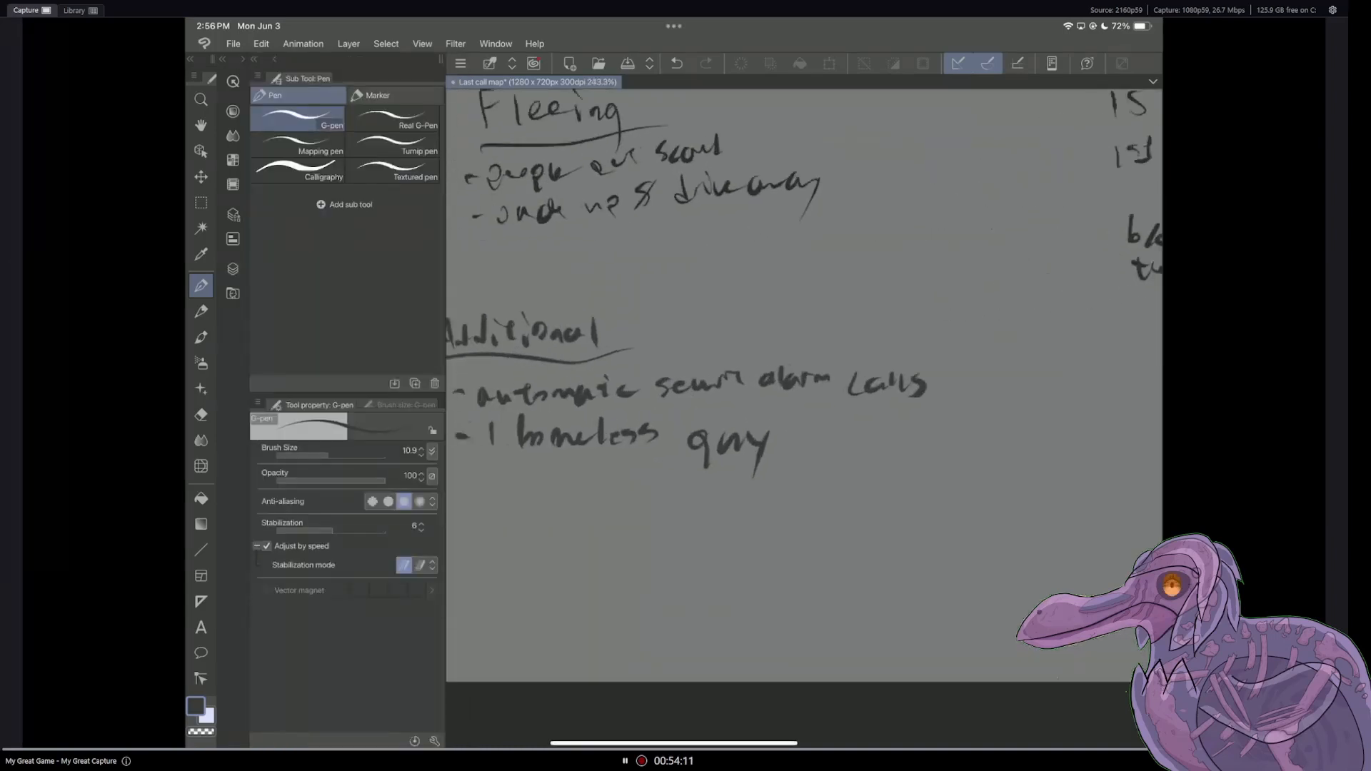
scroll(805, 400, down, 2)
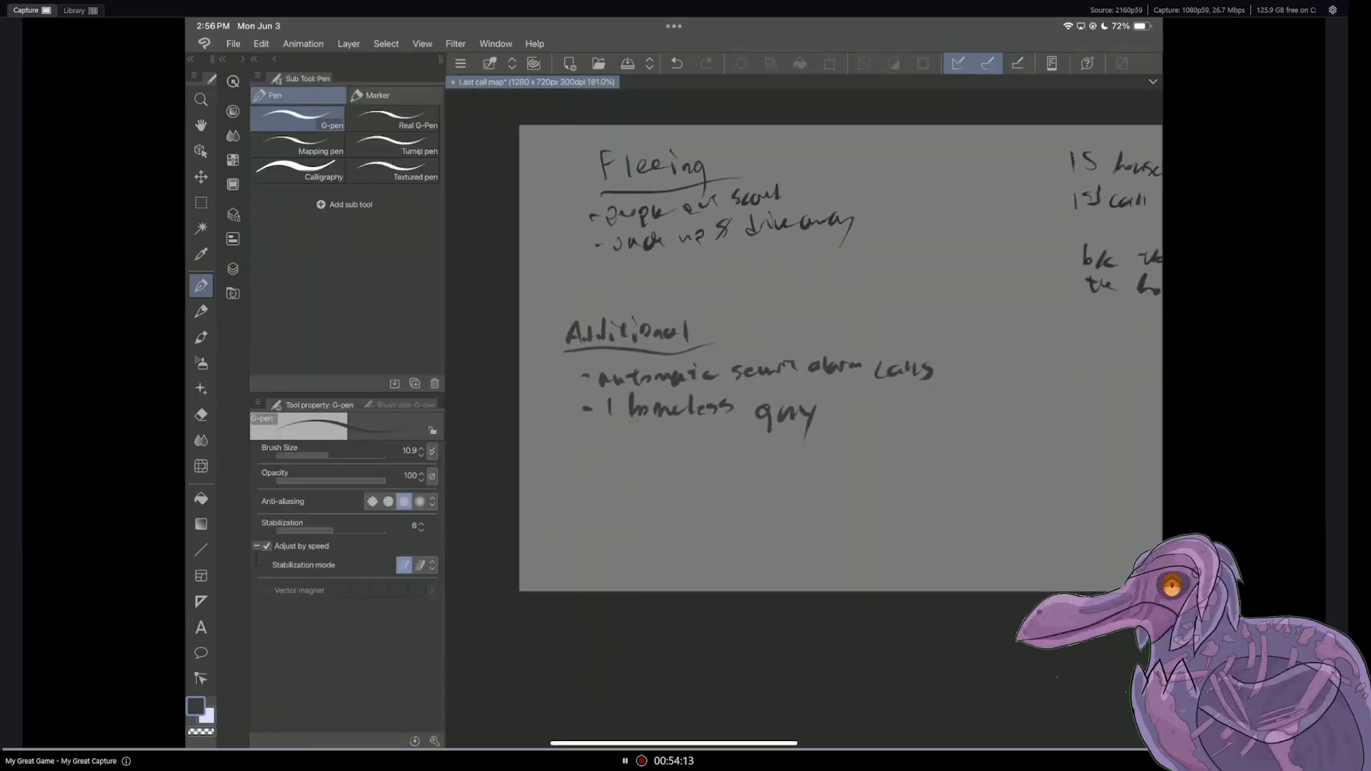
click(232, 270)
click(261, 181)
click(260, 181)
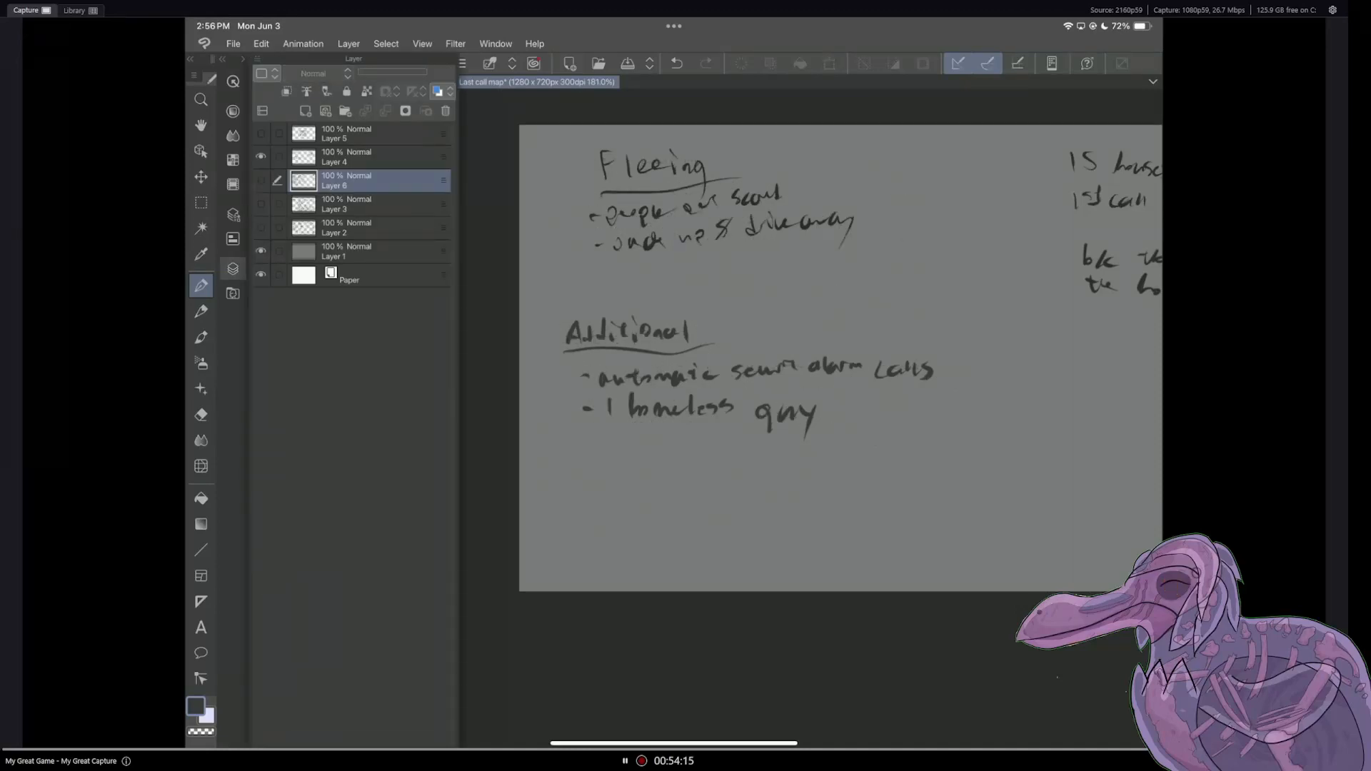
click(365, 157)
click(232, 269)
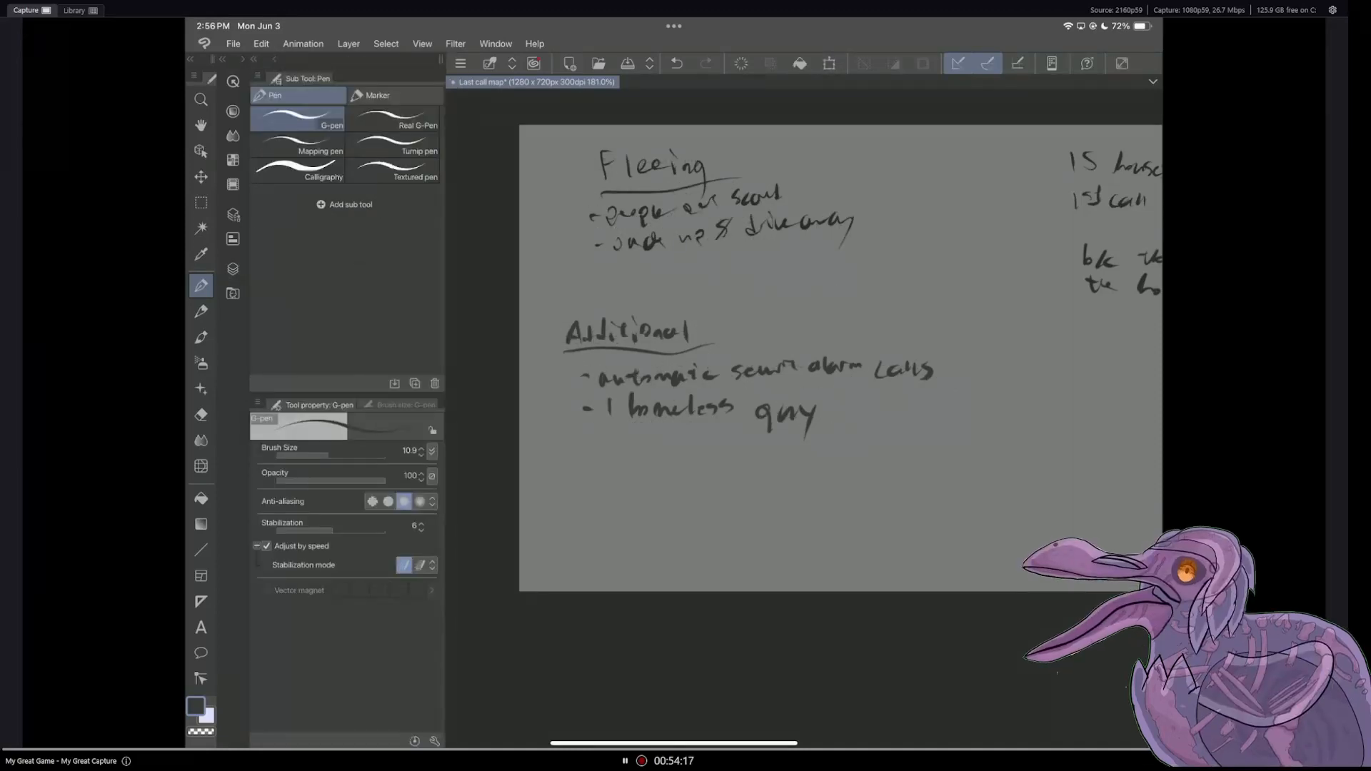
Step: Handwrite "- add painting in the main room" below the homeless guy entry in the Additional notes on Layer 4
drag(585, 463, 619, 472)
mouse_move(629, 457)
mouse_down()
mouse_move(631, 472)
mouse_move(675, 473)
mouse_up()
drag(685, 464, 784, 473)
mouse_move(804, 457)
mouse_down()
mouse_move(804, 471)
mouse_move(811, 462)
mouse_up()
drag(811, 468, 822, 465)
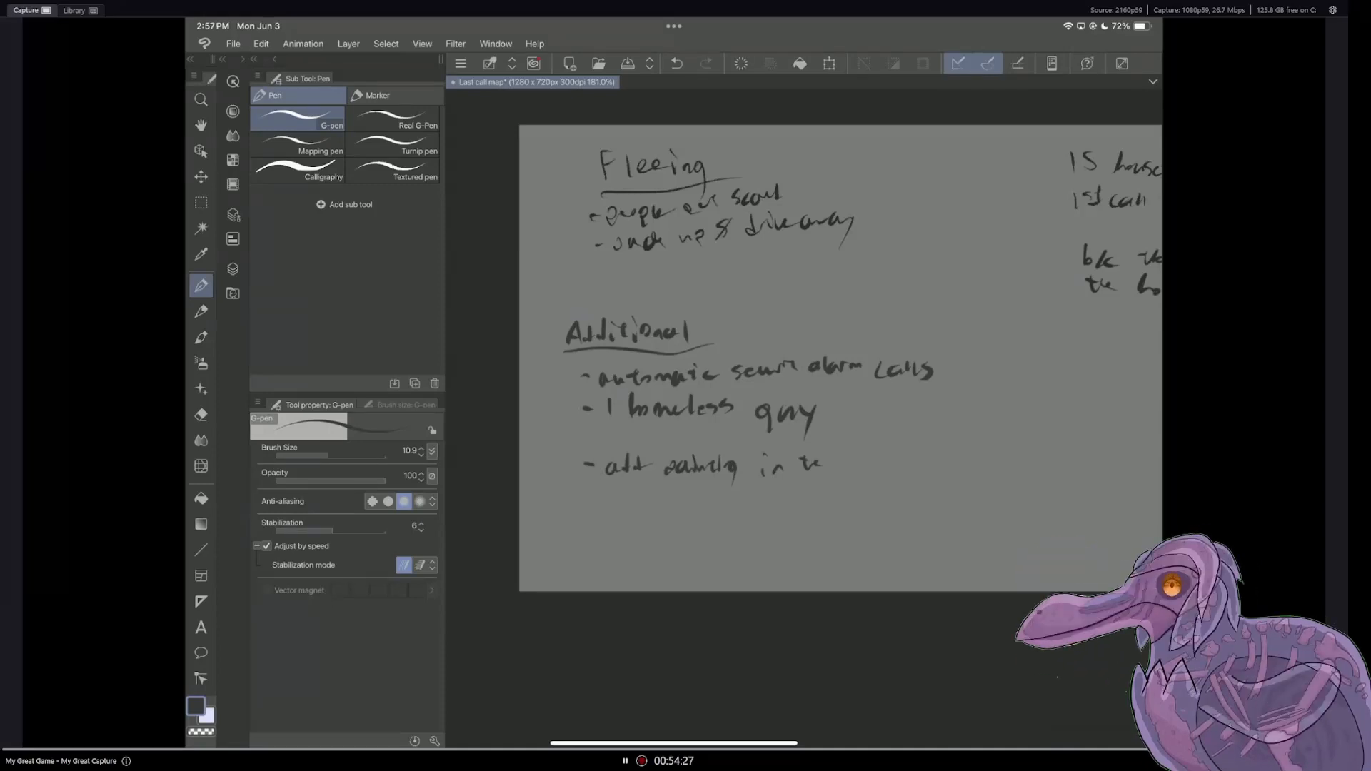
drag(842, 469, 868, 469)
drag(871, 447, 882, 469)
drag(892, 468, 901, 462)
drag(901, 464, 918, 469)
drag(919, 469, 928, 465)
Step: Continue the painting note on a second handwritten line reading "of old gregorian monk w/ red hair - red herring"
drag(630, 489, 632, 490)
drag(647, 480, 642, 500)
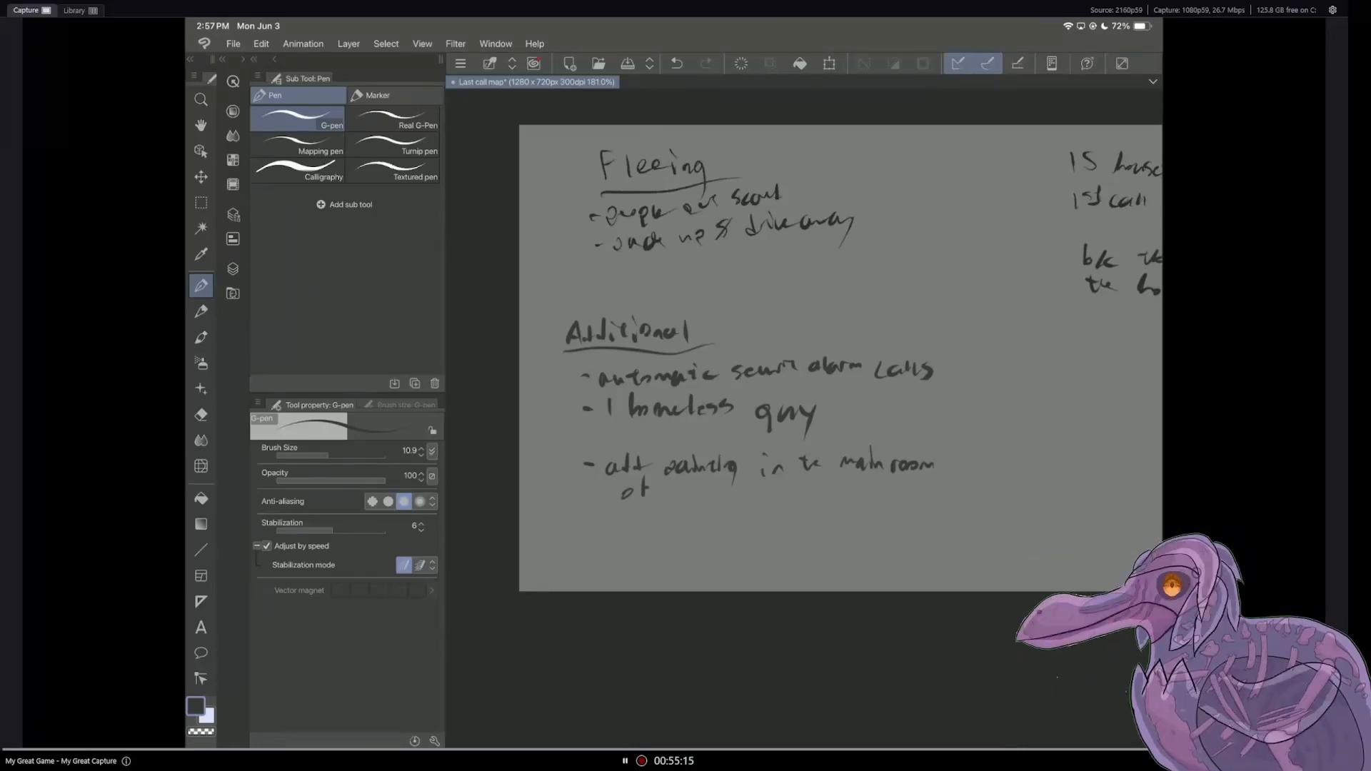
drag(678, 490, 691, 500)
drag(706, 486, 717, 498)
drag(737, 492, 732, 504)
drag(740, 495, 874, 501)
mouse_move(877, 492)
mouse_down()
mouse_move(916, 490)
mouse_move(915, 504)
mouse_up()
drag(926, 493, 941, 500)
mouse_move(948, 487)
mouse_down()
mouse_move(948, 502)
mouse_move(975, 501)
mouse_up()
drag(976, 495, 986, 505)
mouse_move(991, 482)
mouse_down()
mouse_move(989, 504)
mouse_move(1037, 492)
mouse_up()
drag(1040, 497, 1120, 500)
mouse_move(1128, 504)
mouse_down()
mouse_move(1141, 500)
mouse_move(1136, 521)
mouse_up()
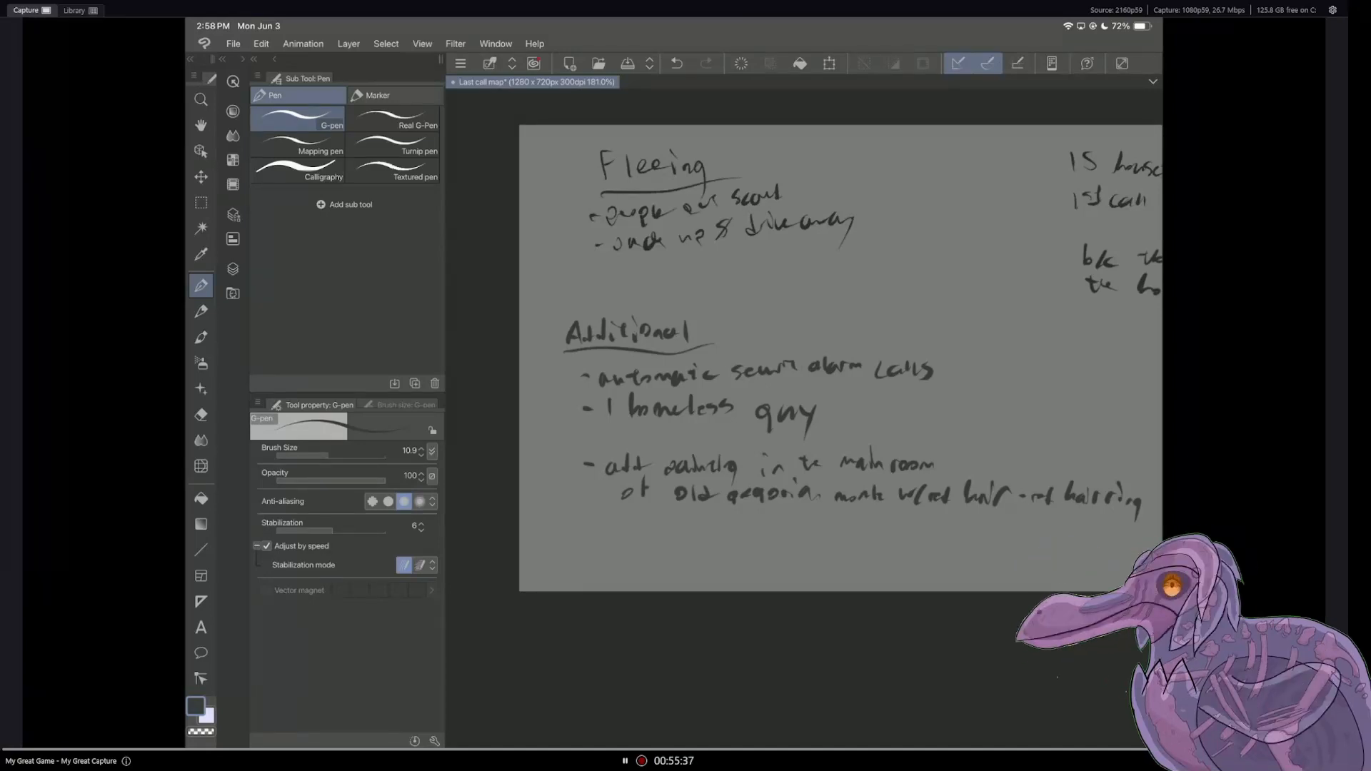
Step: Show Layer 3 in place of Layer 4 to review the landmark notes, and save the Last call map file
scroll(804, 359, down, 3)
click(233, 269)
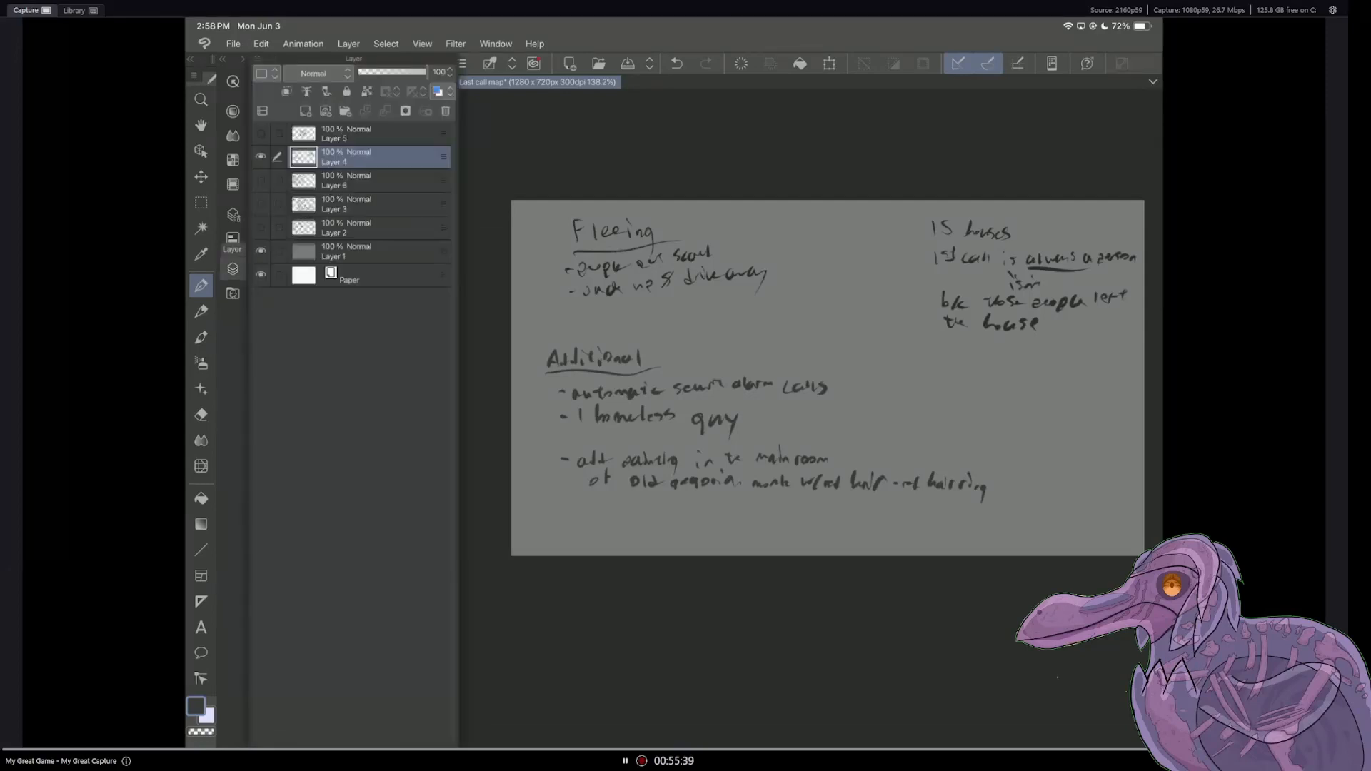
click(261, 205)
click(261, 157)
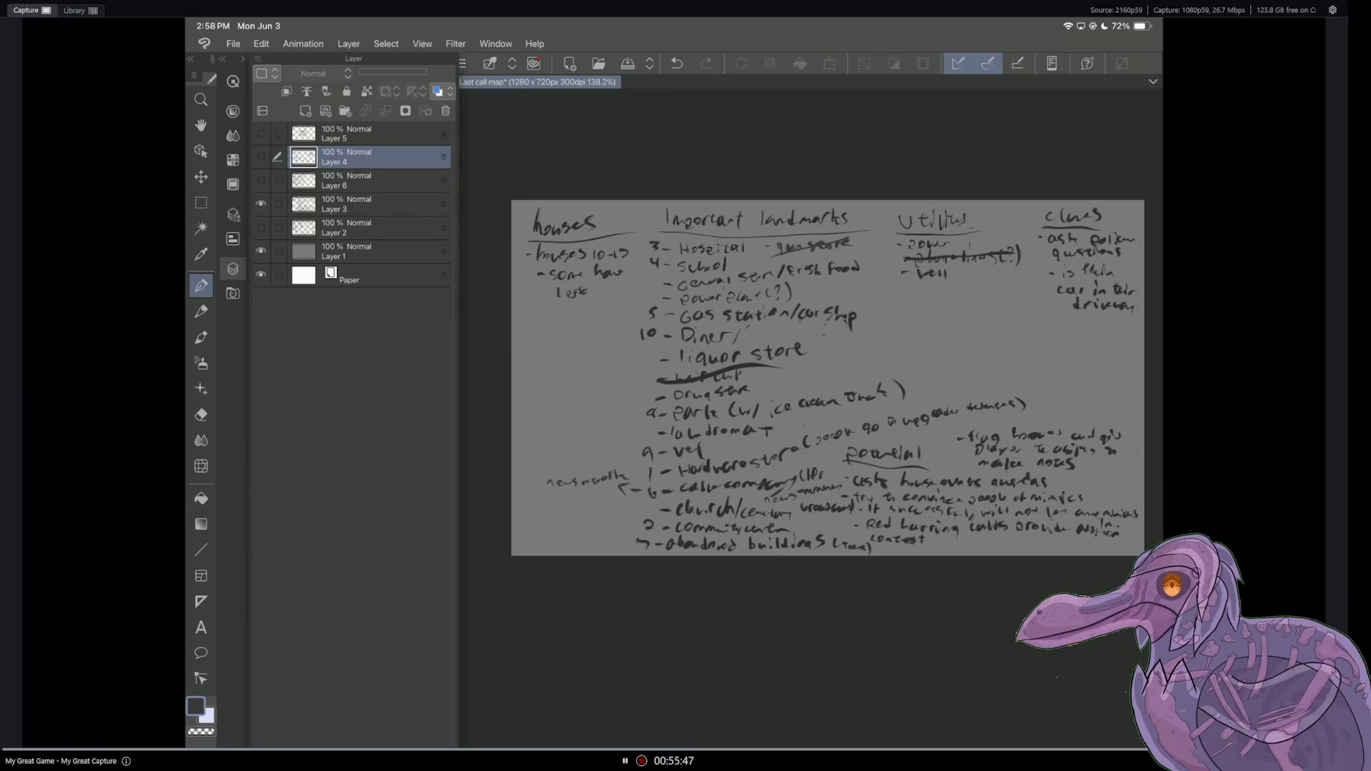
key(ctrl+s)
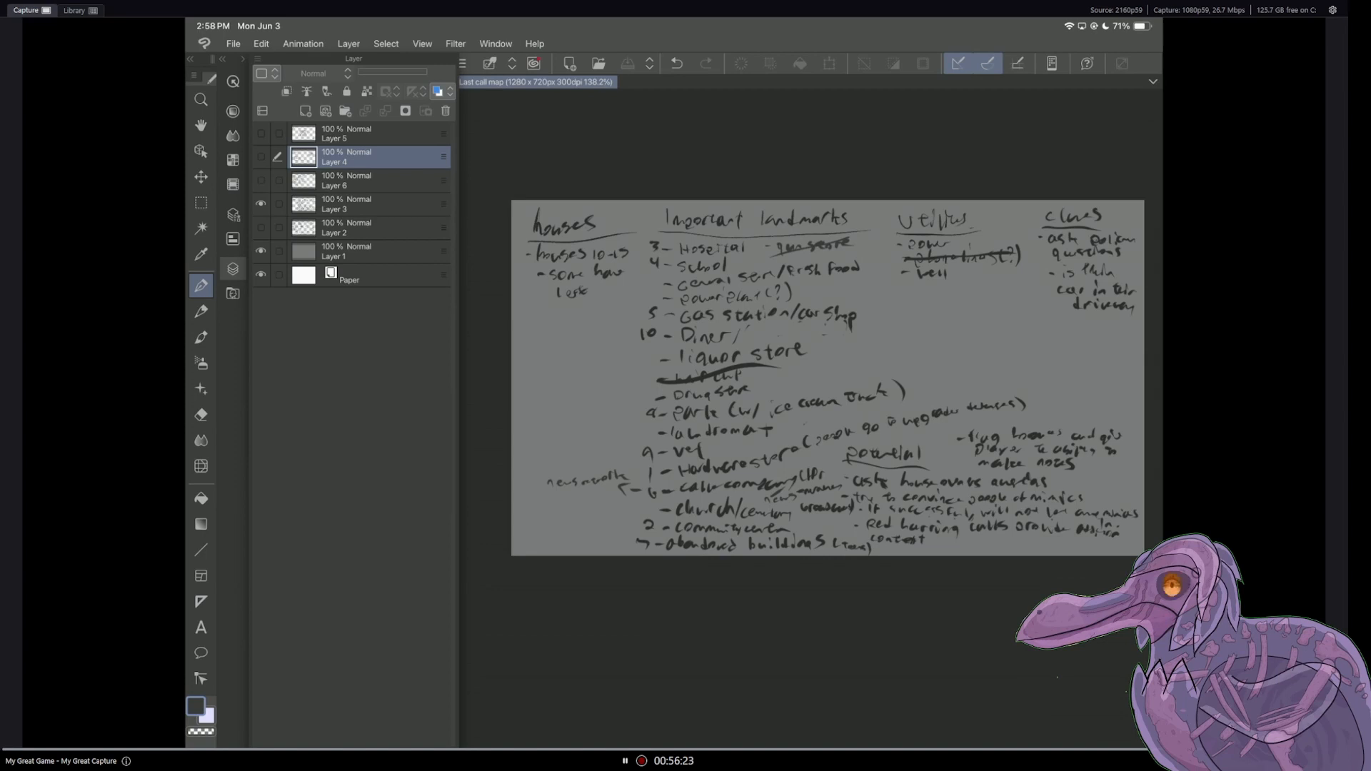
Step: Recheck the Layer 4 notes, show only Layer 6's people list in their place, and make Layer 6 the active layer
click(261, 157)
click(261, 204)
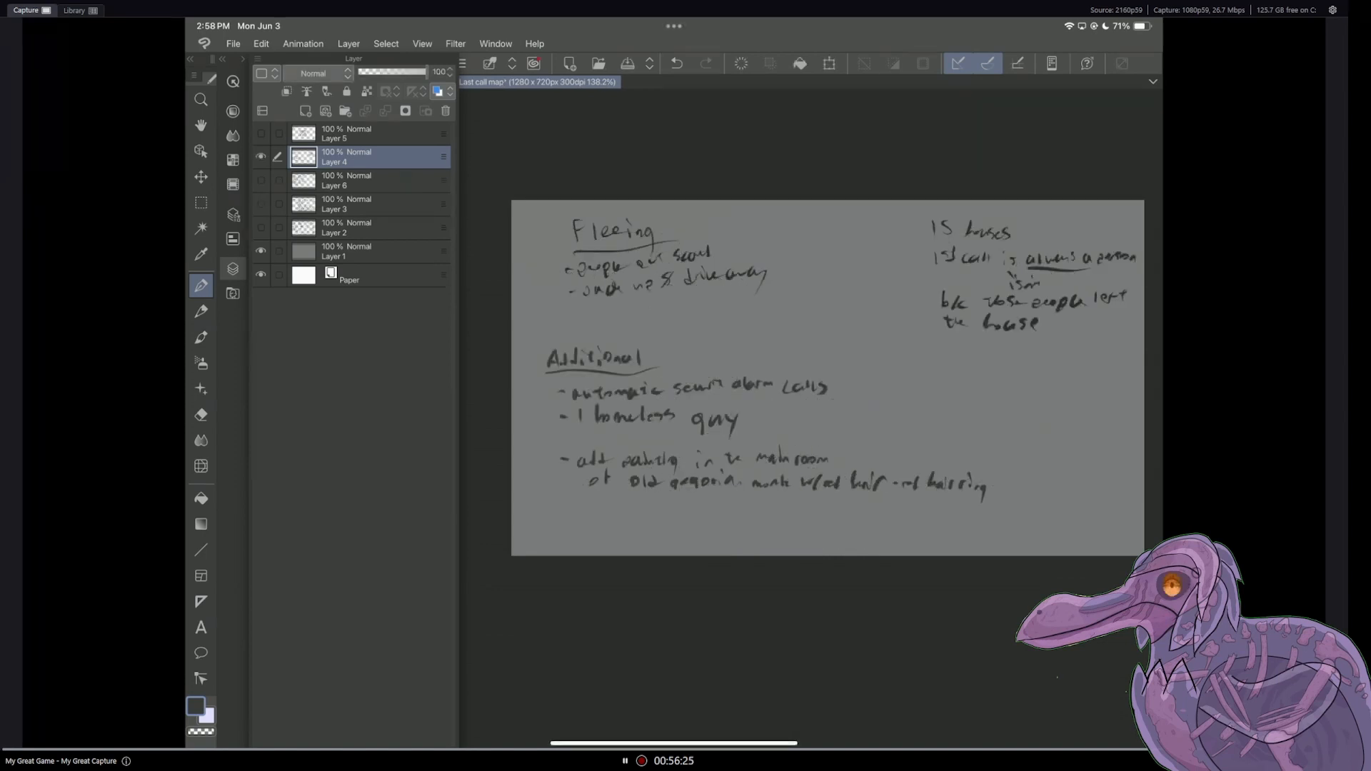
click(261, 157)
click(261, 180)
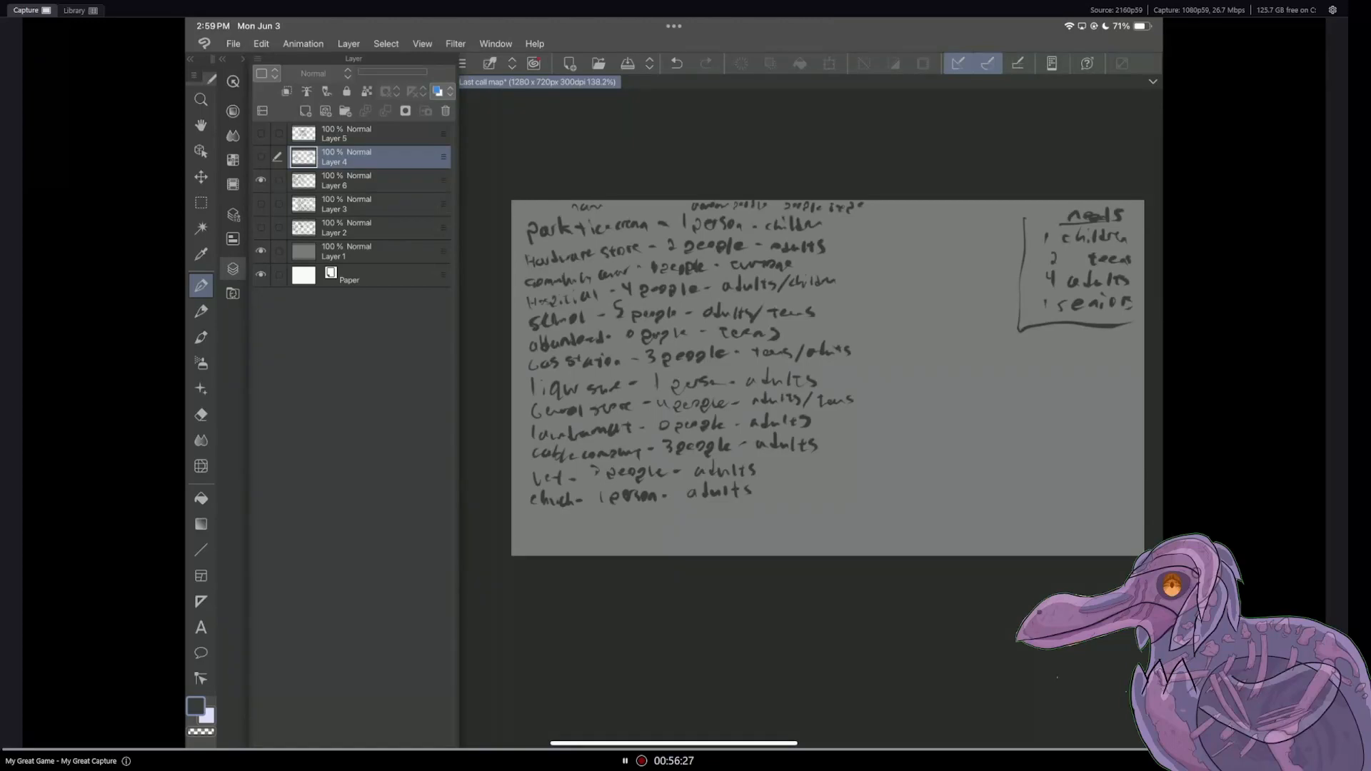
click(370, 181)
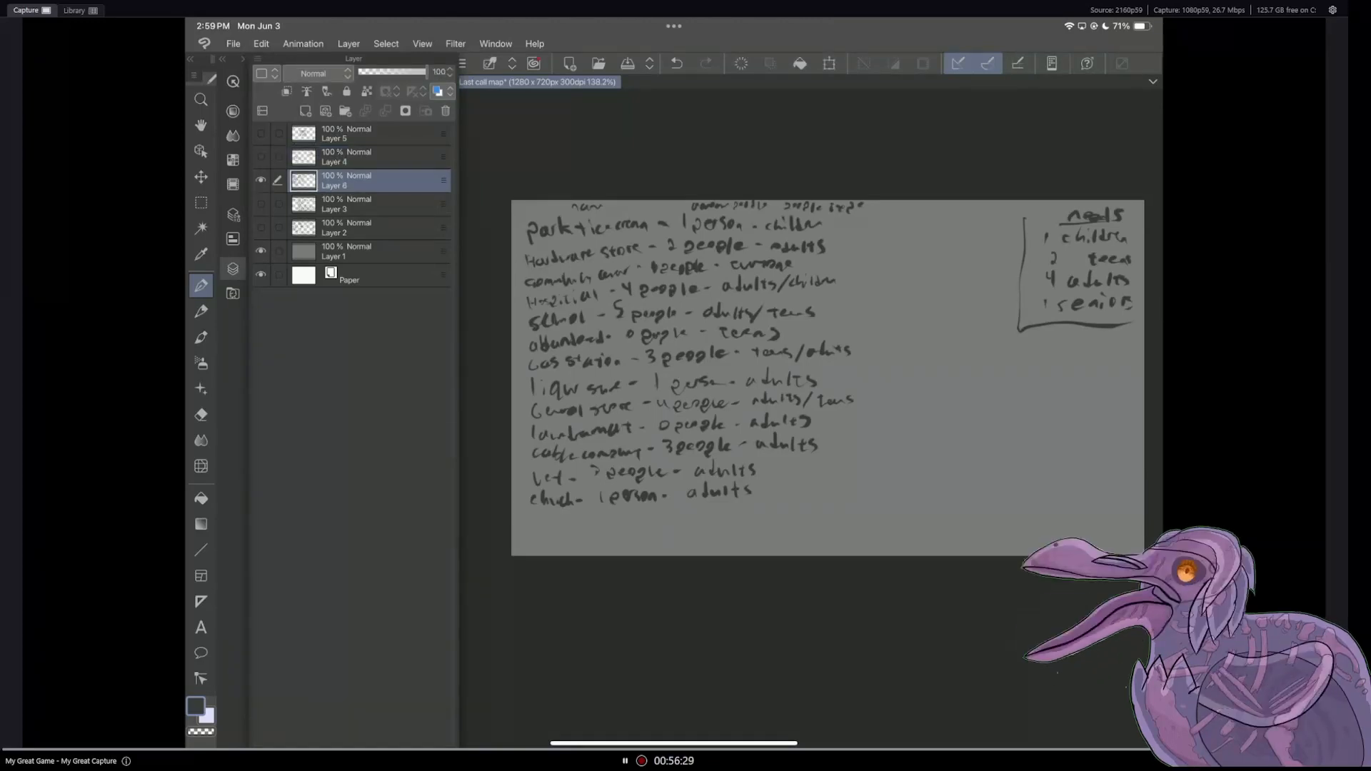
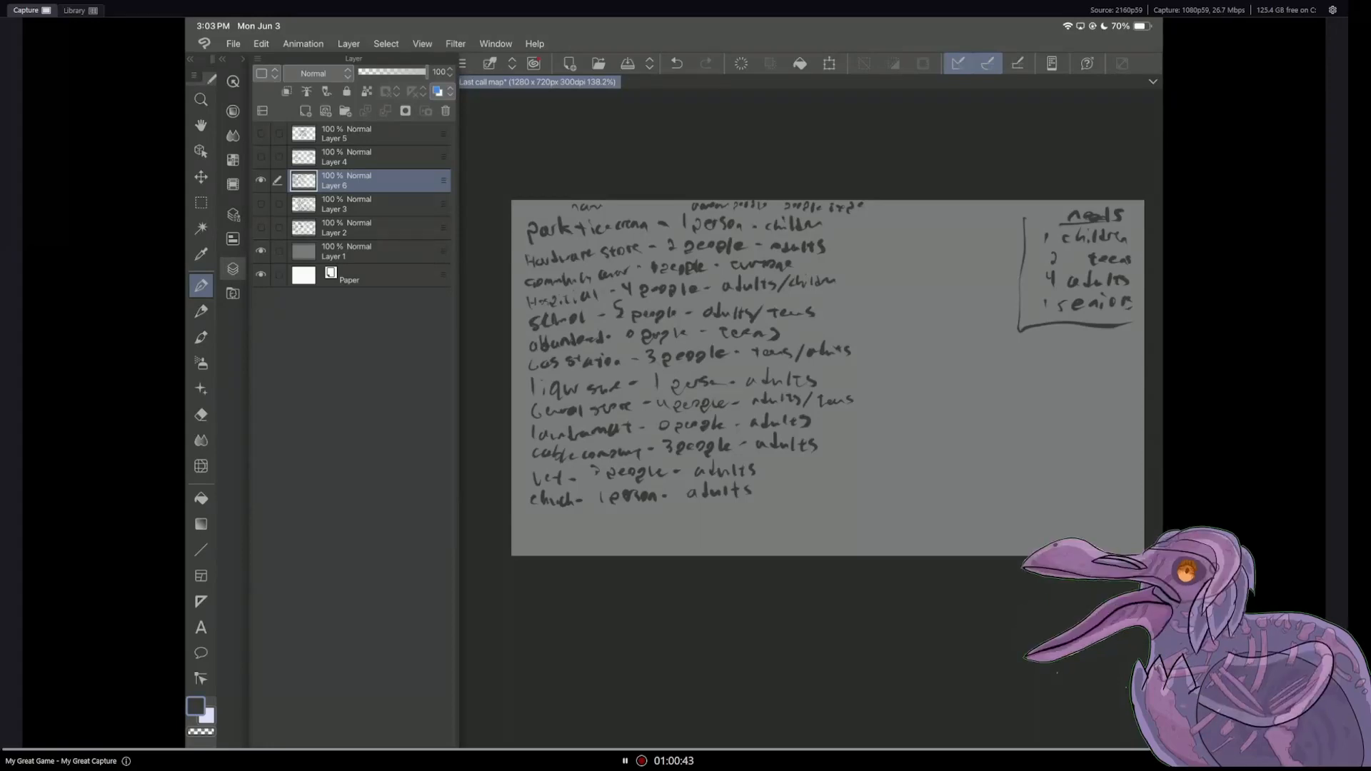
Step: Handwrite the amounts 7, 14, 28 and 7 beside children, teens, adults and seniors in the needs box on Layer 6
click(233, 270)
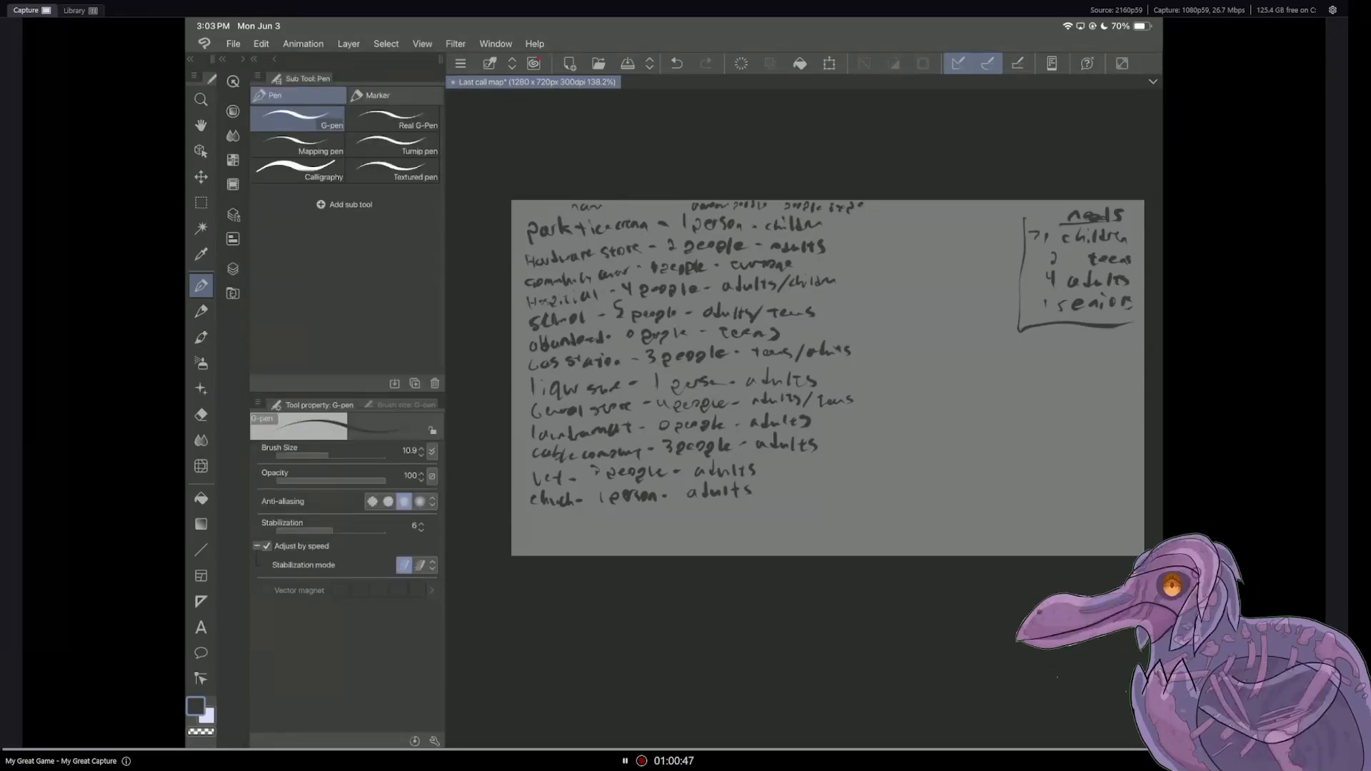
drag(1028, 254, 1037, 258)
drag(1038, 254, 1028, 315)
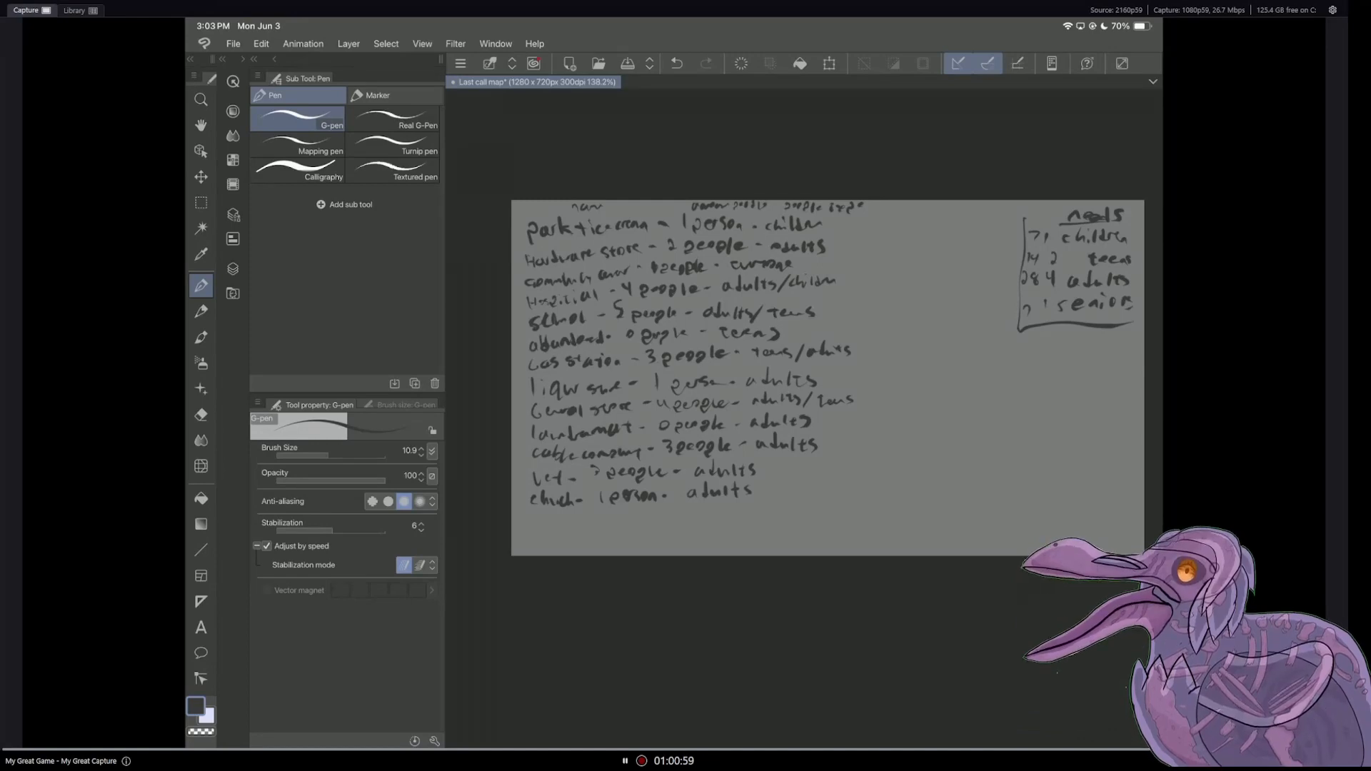
Step: Handwrite "56 people" directly beneath the needs box
mouse_move(1027, 345)
mouse_down()
mouse_move(1041, 336)
mouse_move(1027, 353)
mouse_up()
mouse_move(1045, 339)
mouse_down()
mouse_move(1041, 350)
mouse_move(1101, 352)
mouse_up()
drag(1106, 340, 1115, 352)
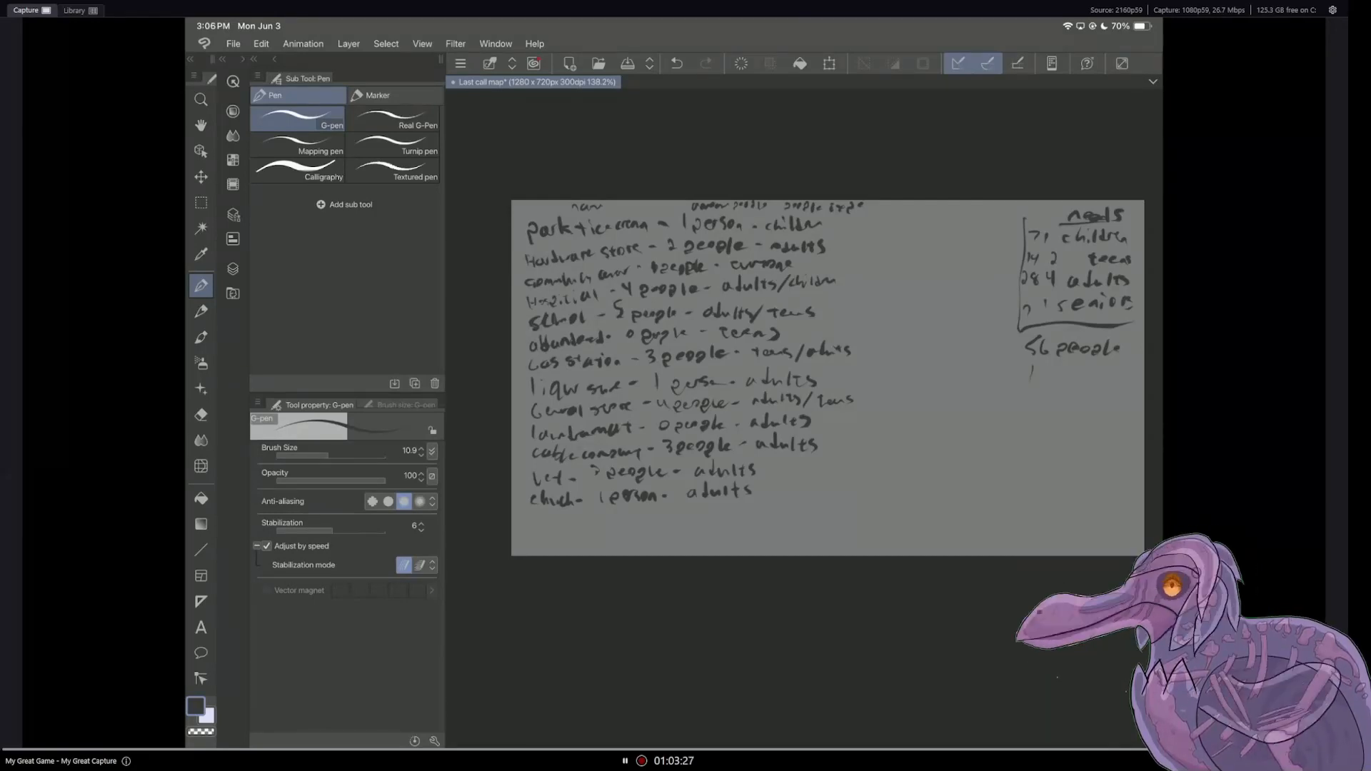
Step: Branch the 56 people note into handwritten groups of 20 married, 4 single parents and 4 single
drag(989, 389, 1004, 402)
drag(1015, 395, 1070, 400)
drag(1080, 395, 1085, 402)
drag(1088, 397, 1096, 401)
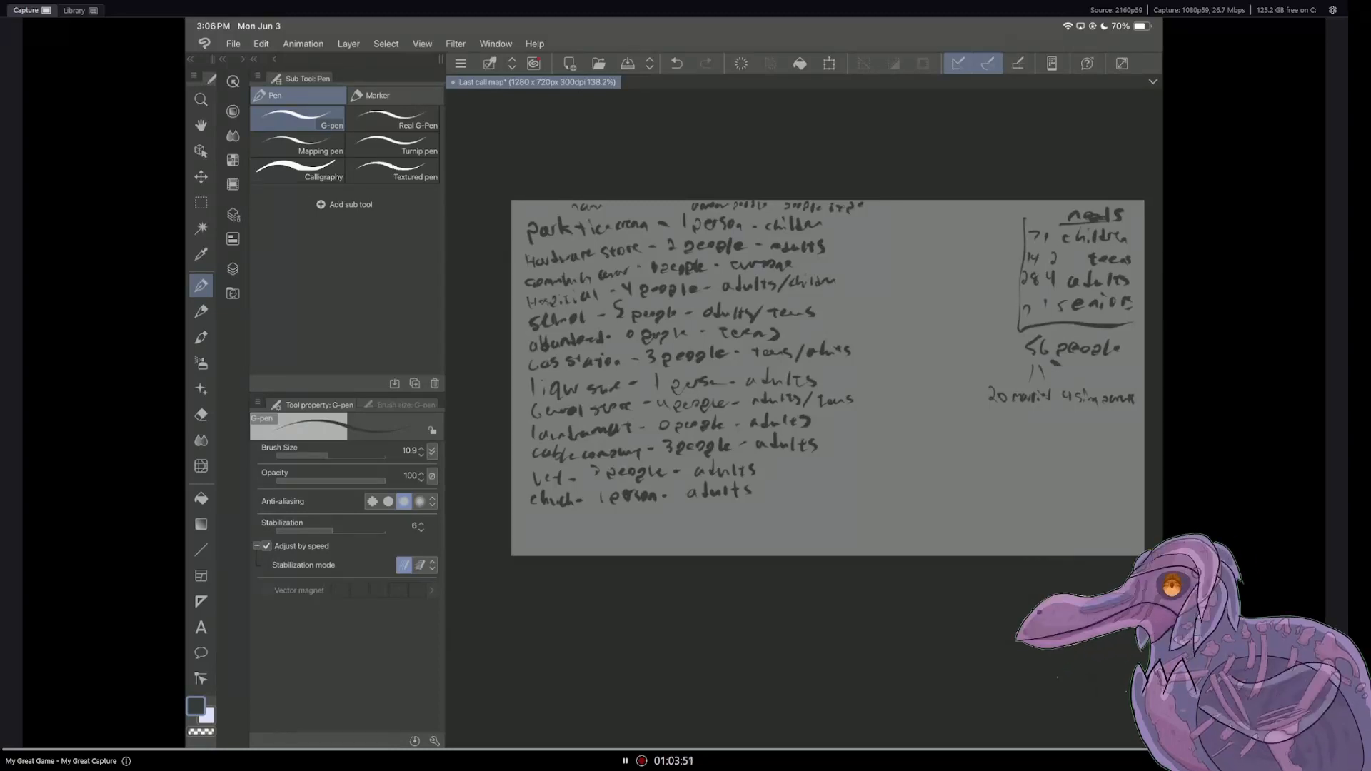
drag(1067, 367, 1074, 371)
drag(1074, 365, 1082, 376)
drag(1093, 370, 1109, 383)
Step: Handwrite the breakdown "60% - 1", "30% - 2" and "10% - 3" below the household groups, and save the Last call map file
drag(1091, 433, 1098, 423)
mouse_move(1098, 429)
mouse_down()
mouse_move(1122, 433)
mouse_move(1086, 458)
mouse_move(1102, 457)
mouse_up()
click(1085, 448)
mouse_move(1113, 450)
mouse_down()
mouse_move(1134, 457)
mouse_move(1098, 477)
mouse_up()
drag(1133, 465, 1133, 475)
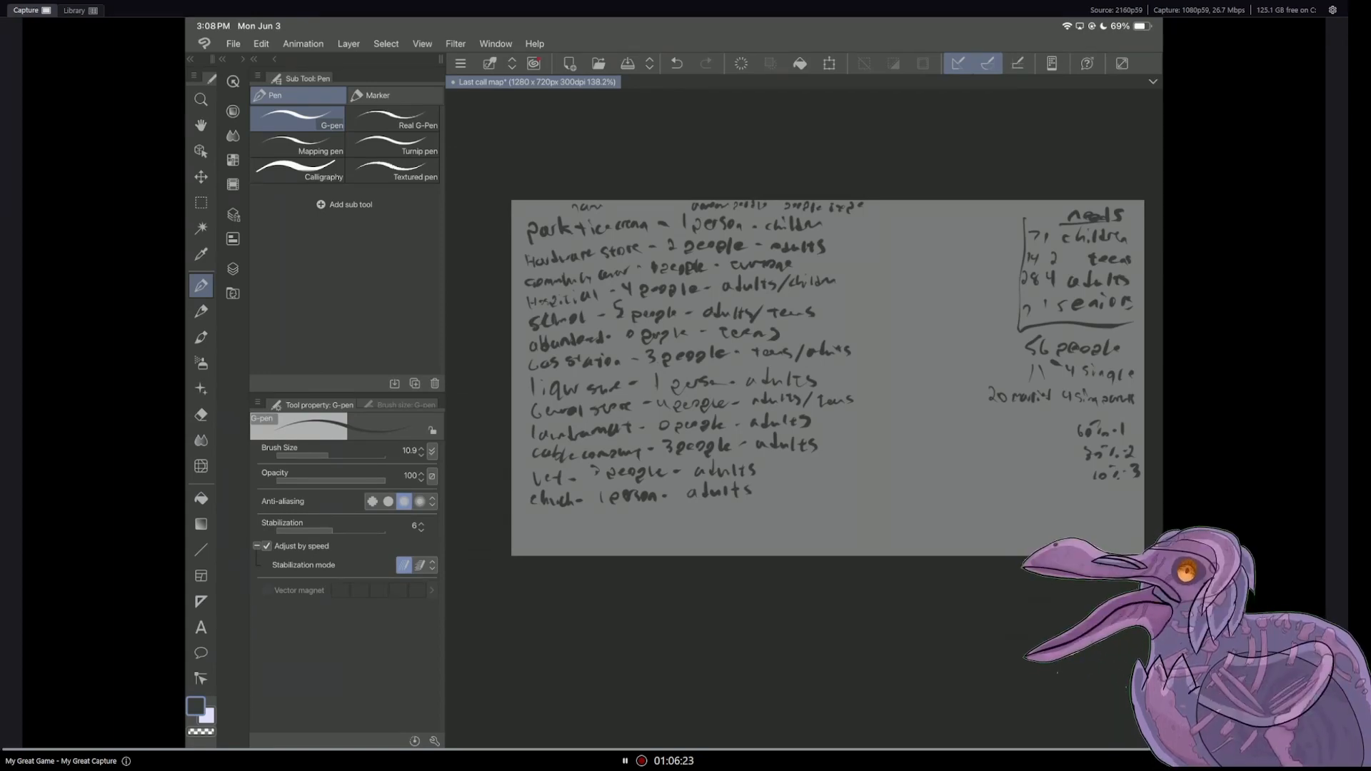
key(ctrl+s)
Step: Handwrite two more short note lines with the pen below the "10% - 3" entry
key(e)
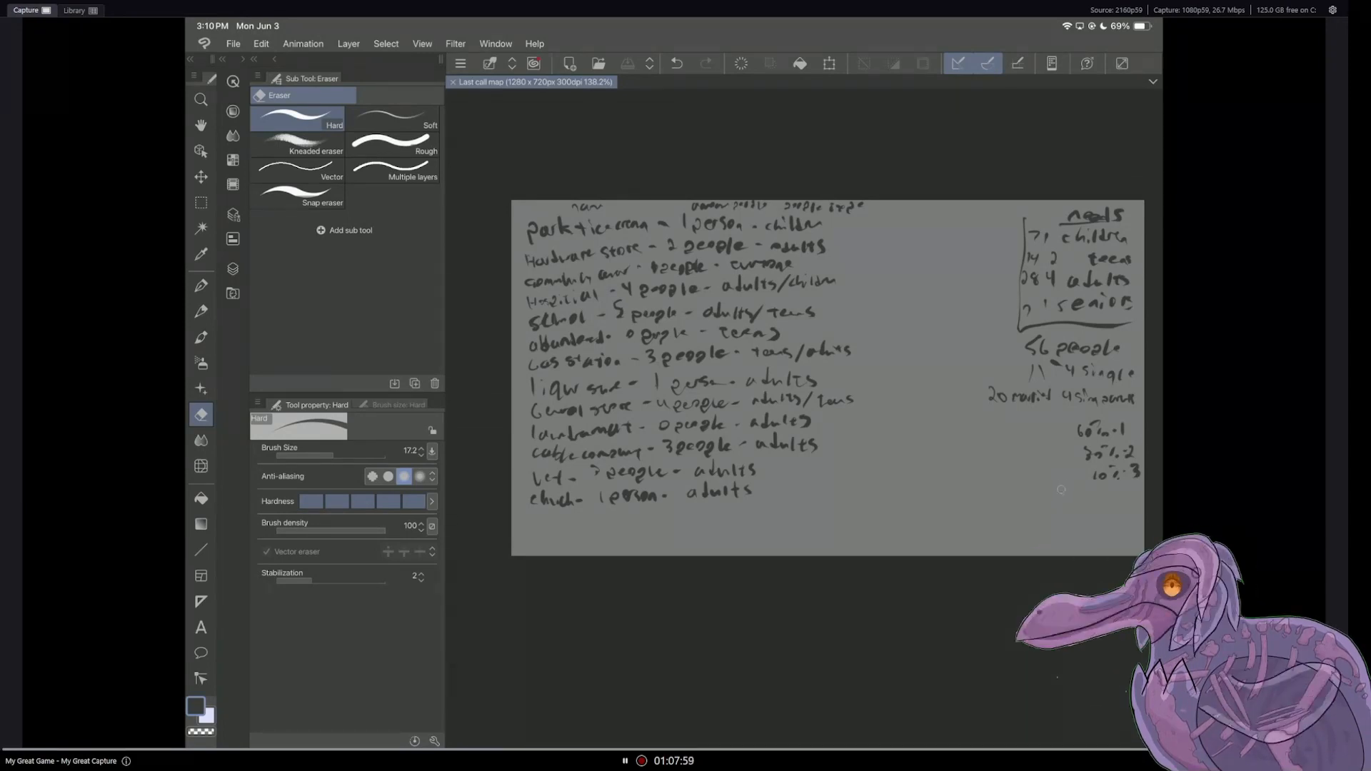
key(p)
drag(1047, 485, 1049, 494)
drag(1055, 487, 1100, 501)
mouse_move(1109, 494)
mouse_down()
mouse_move(1124, 498)
mouse_move(1047, 512)
mouse_move(1089, 513)
mouse_move(1059, 536)
mouse_move(1072, 534)
mouse_up()
drag(1077, 530, 1087, 534)
mouse_move(1093, 527)
mouse_down()
mouse_move(1136, 529)
mouse_move(1105, 549)
mouse_up()
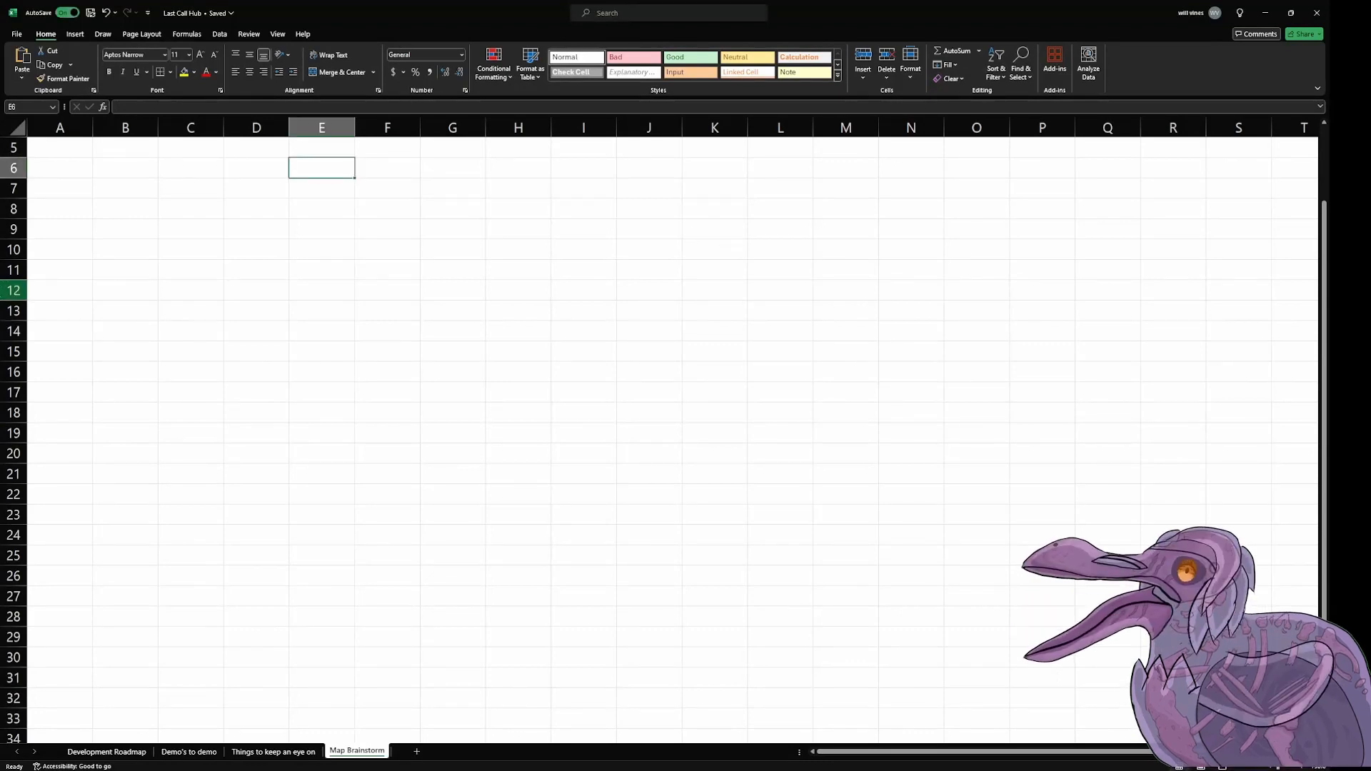
Step: Switch to the Last Call Hub workbook in Excel and enter the header "Name" in cell A5 of the Map Brainstorm sheet
scroll(199, 285, up, 1)
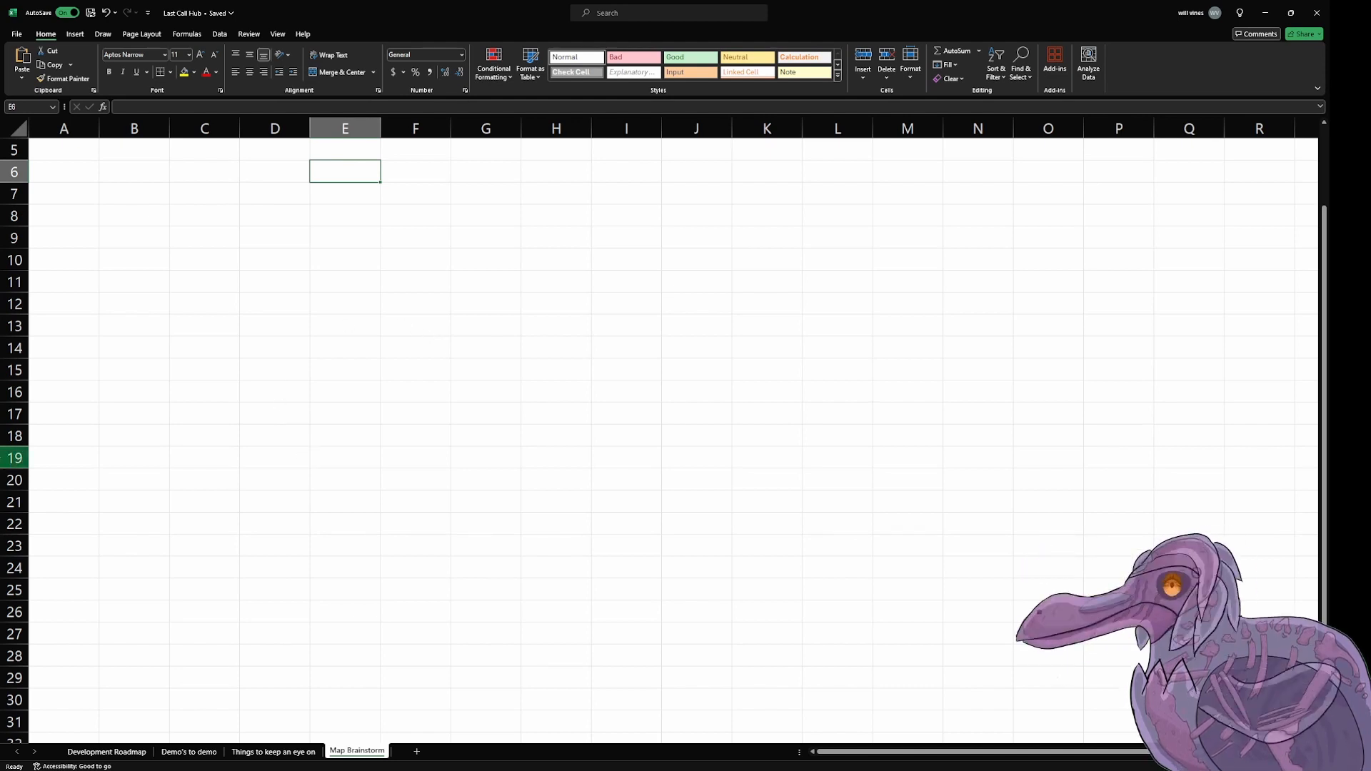
click(103, 172)
click(62, 150)
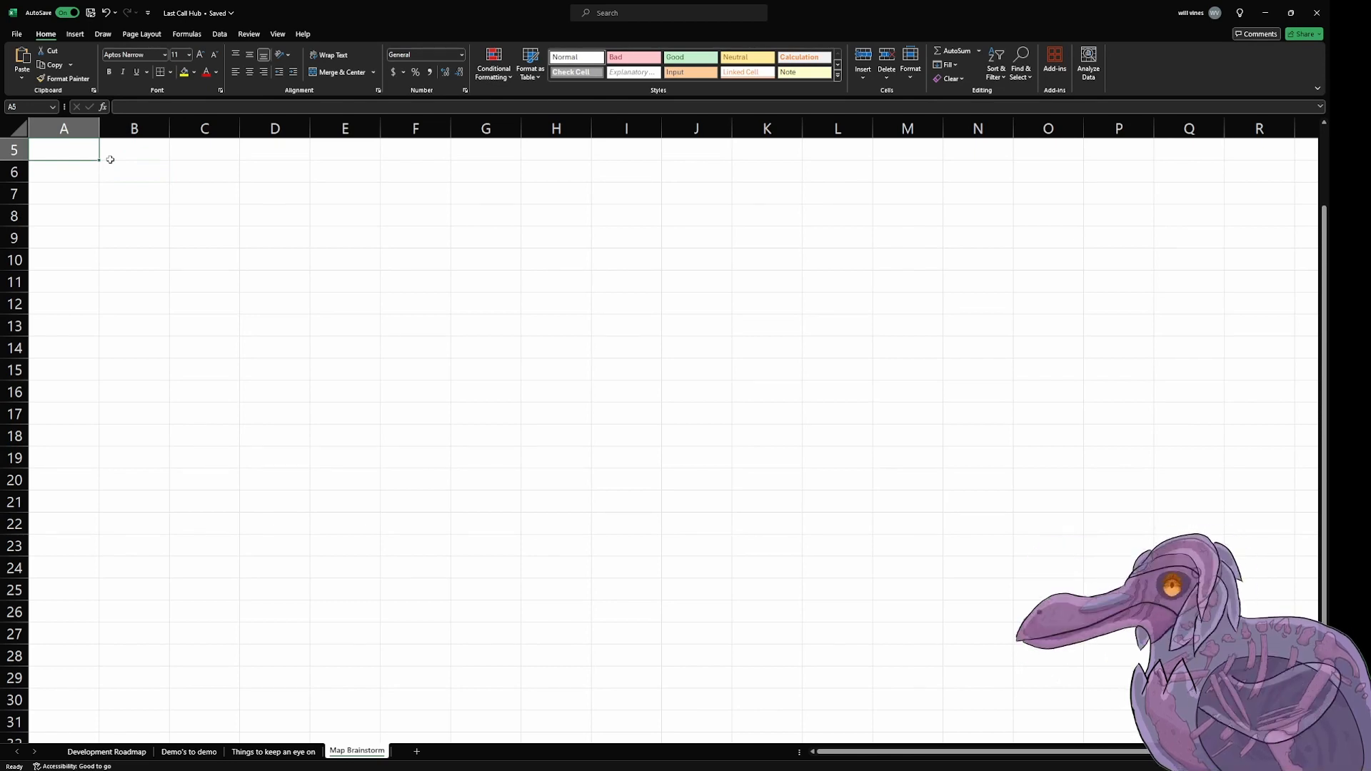
text(Name)
Step: Enter the header "Amount of people who work there" in cell B5
click(111, 162)
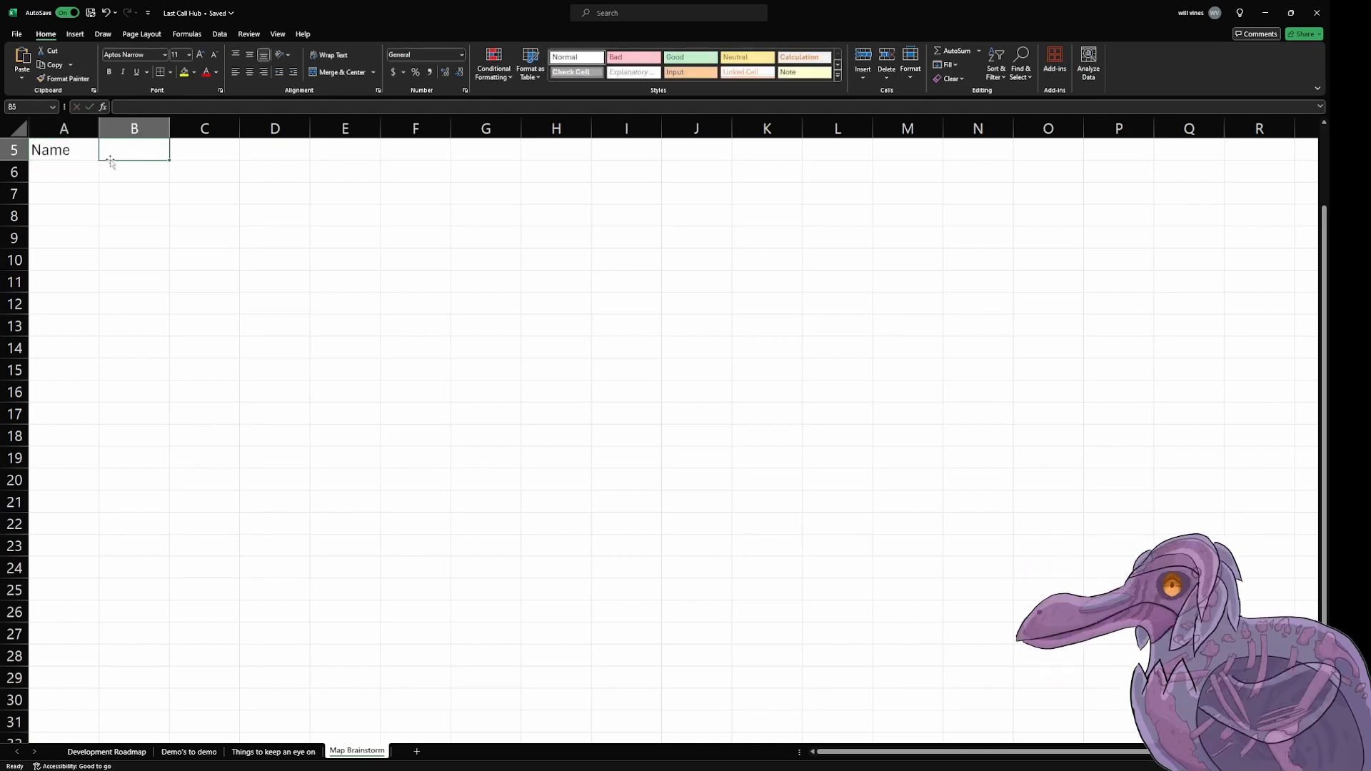
text(Amount of poepl)
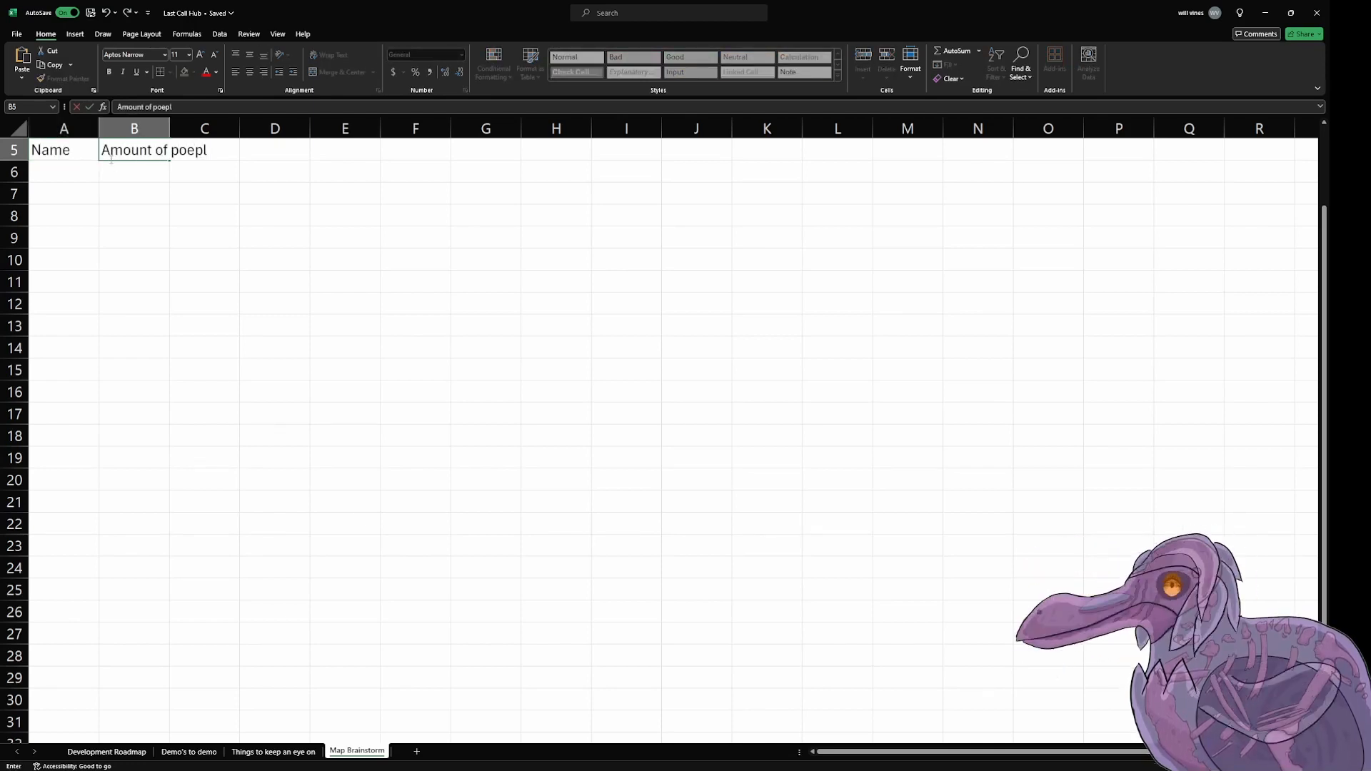
key(BackSpace)
key(BackSpace)
key(BackSpace)
text(eople who work there)
key(Tab)
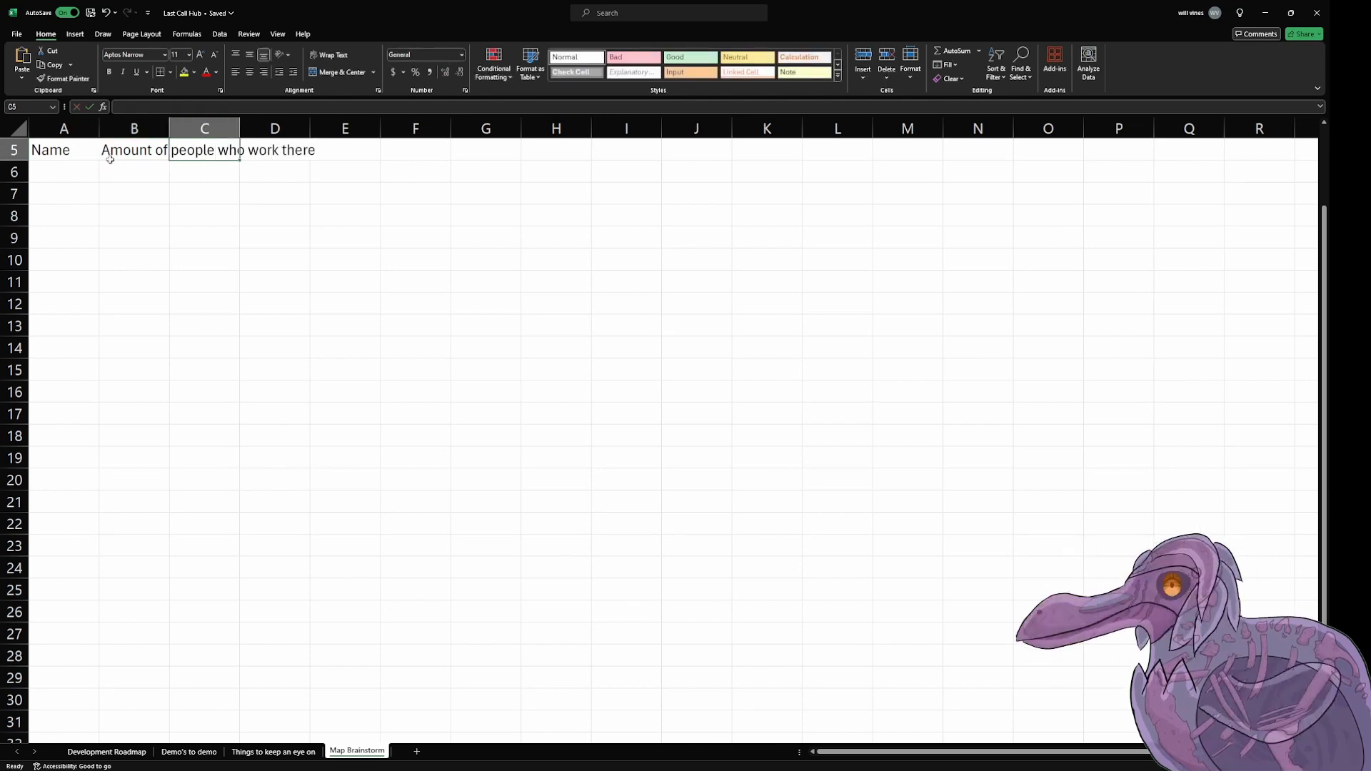
Step: Enter the header "The types of people who would call for an emergency" in cell C5
text(The types of p)
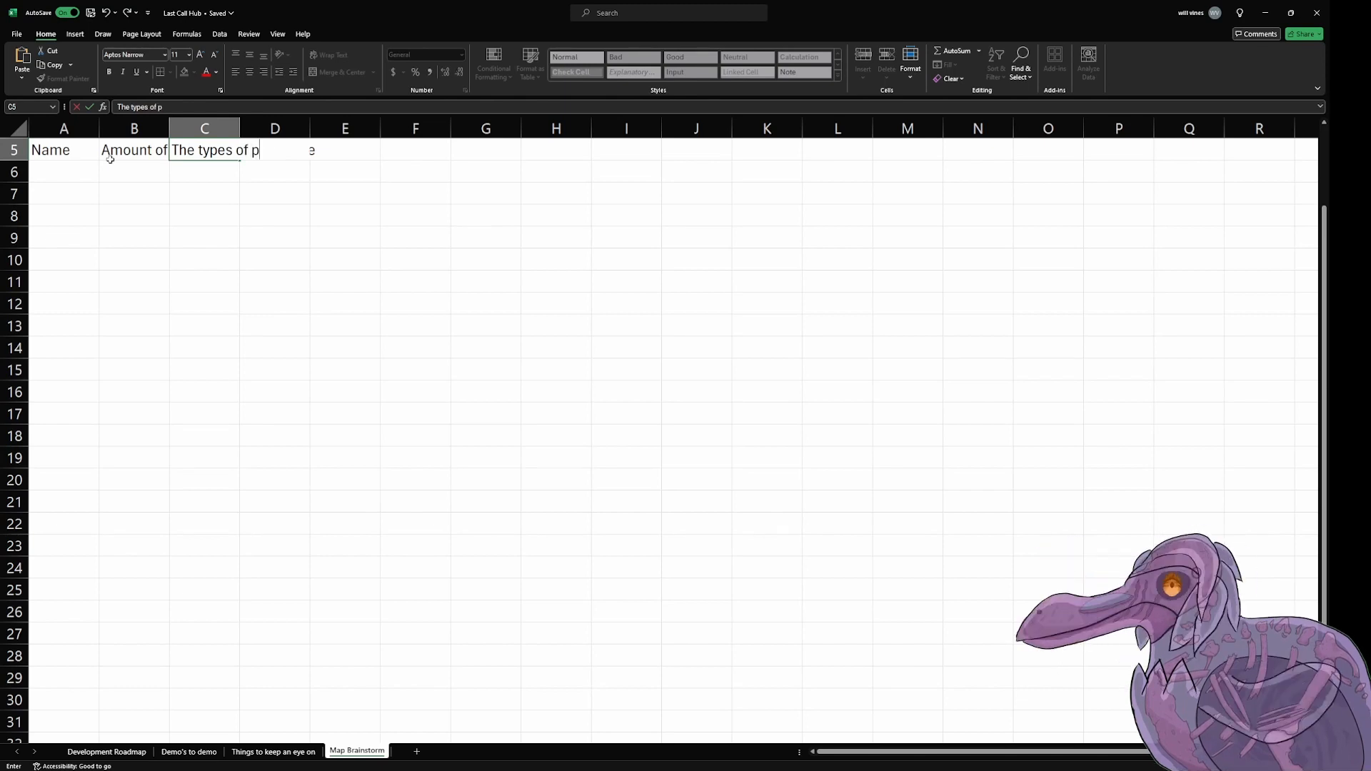
text(eople who would ca)
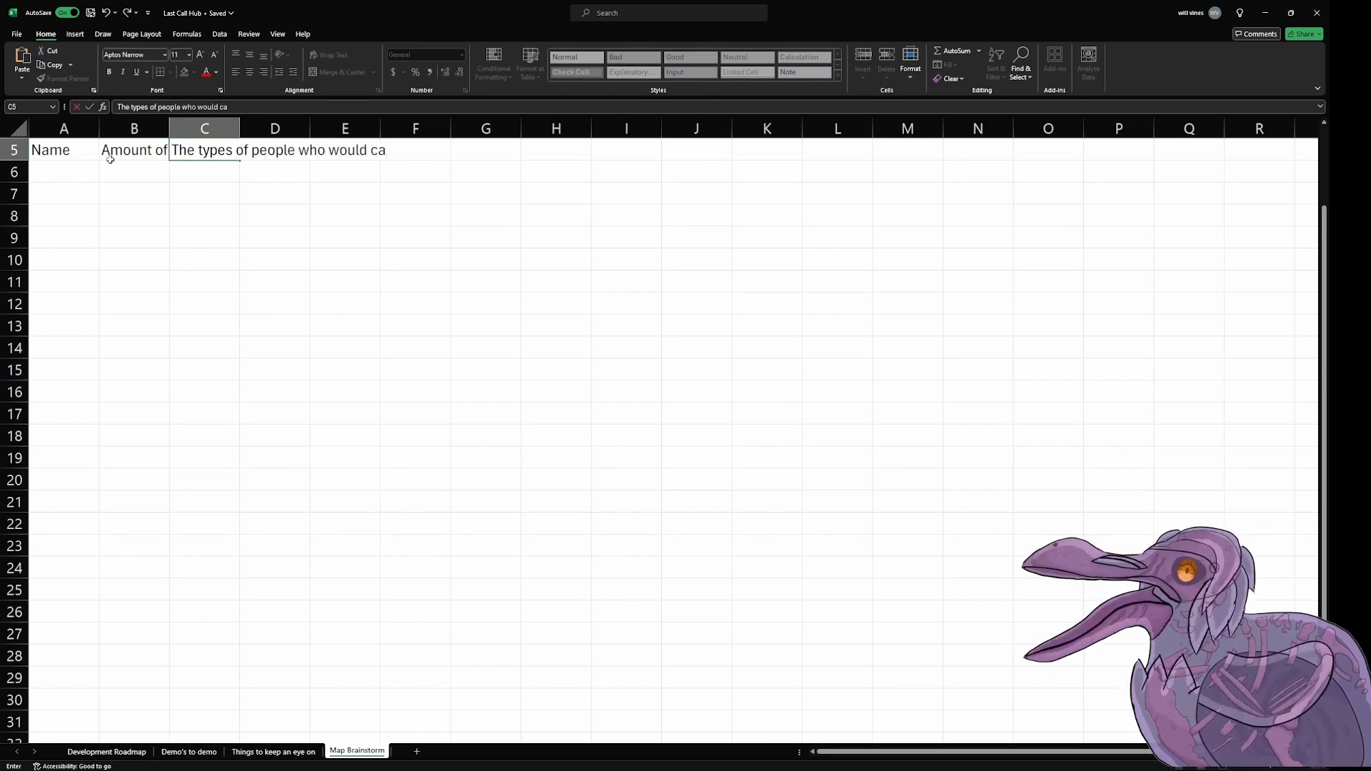
text(ll for an emergency)
key(Return)
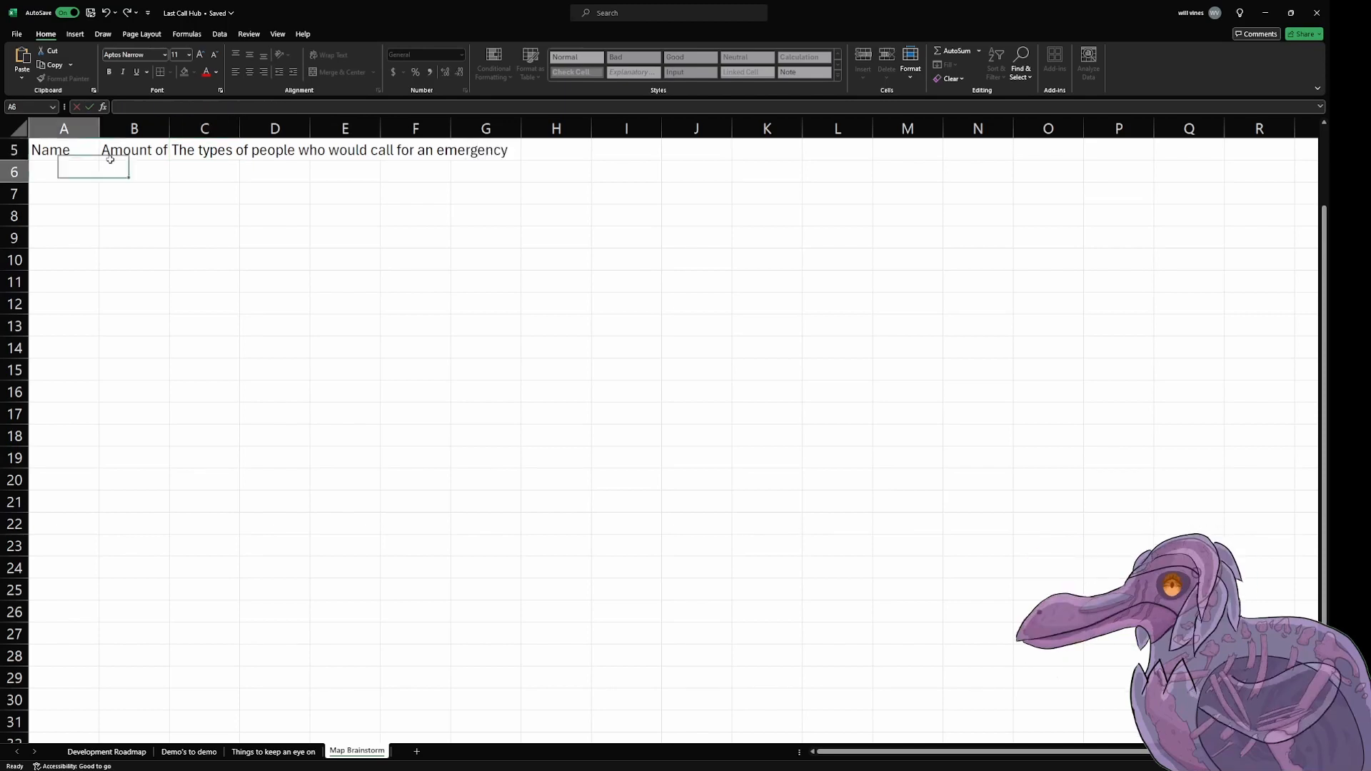
Step: Autofit column B to the width of its header text
click(184, 129)
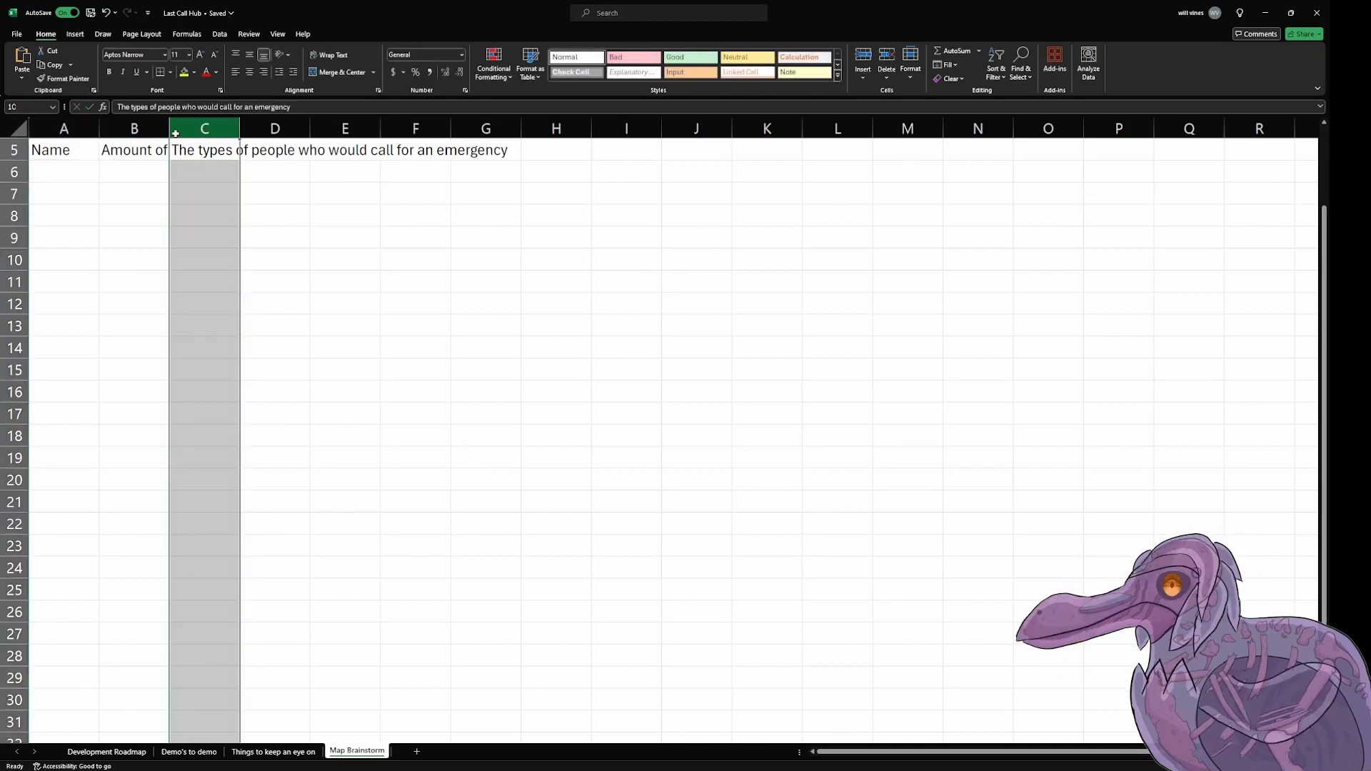
click(163, 128)
double_click(169, 128)
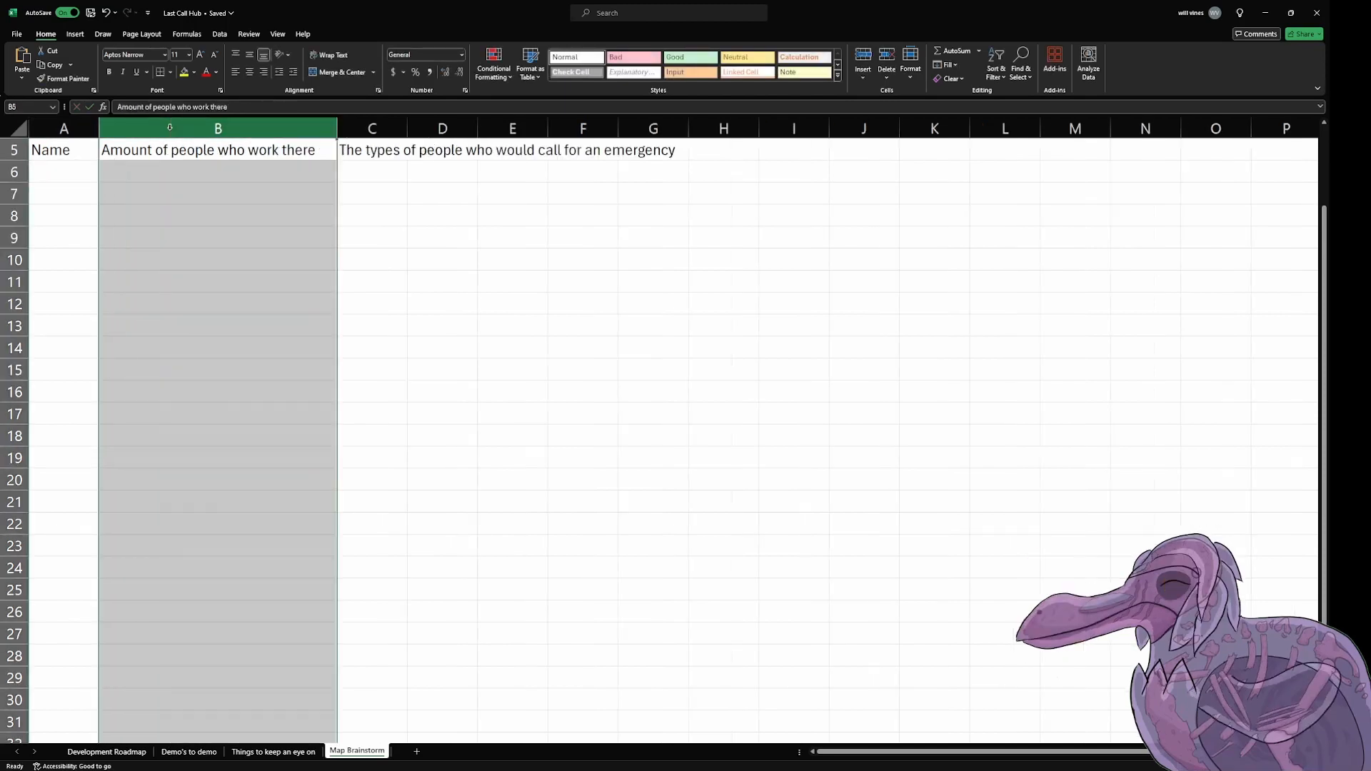
Step: Enter "Park/Ice cream man" as the first location name in cell A6
click(63, 165)
text(Park)
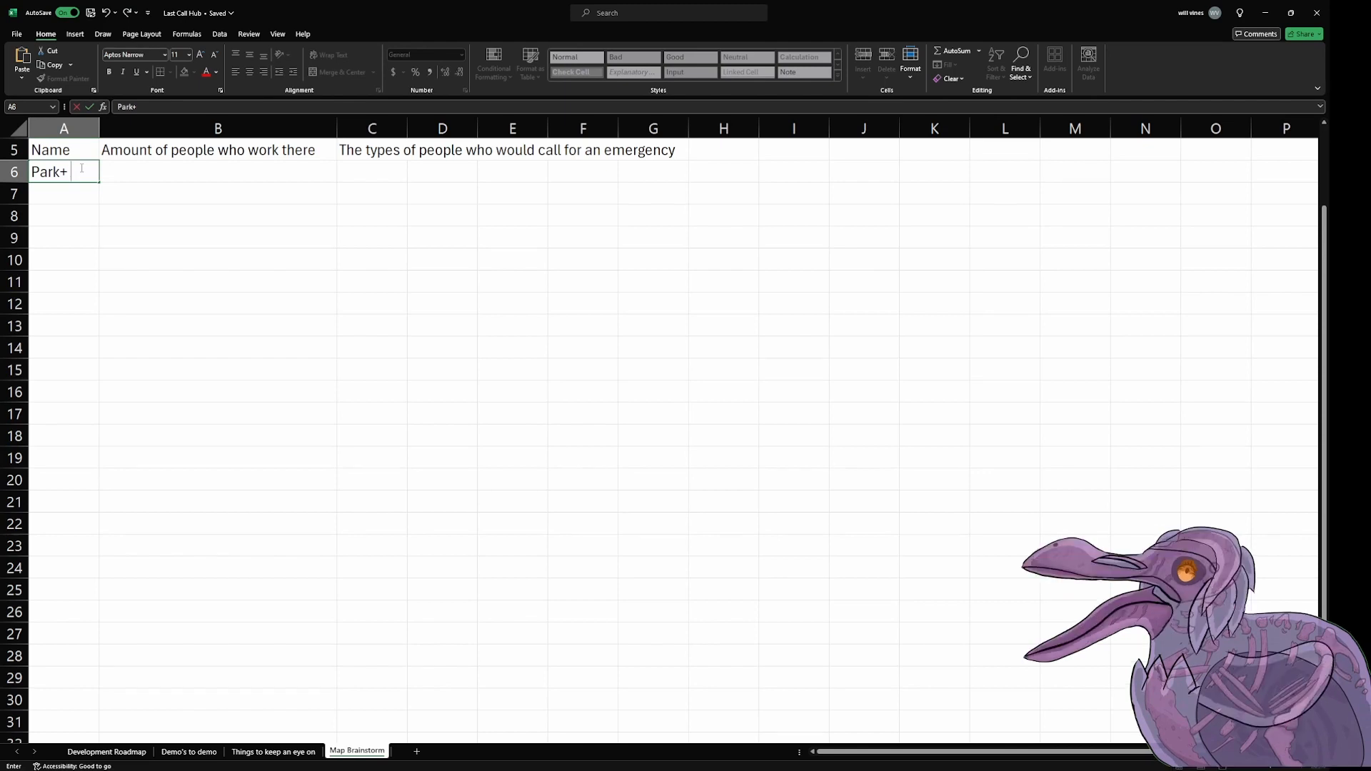
text(/)
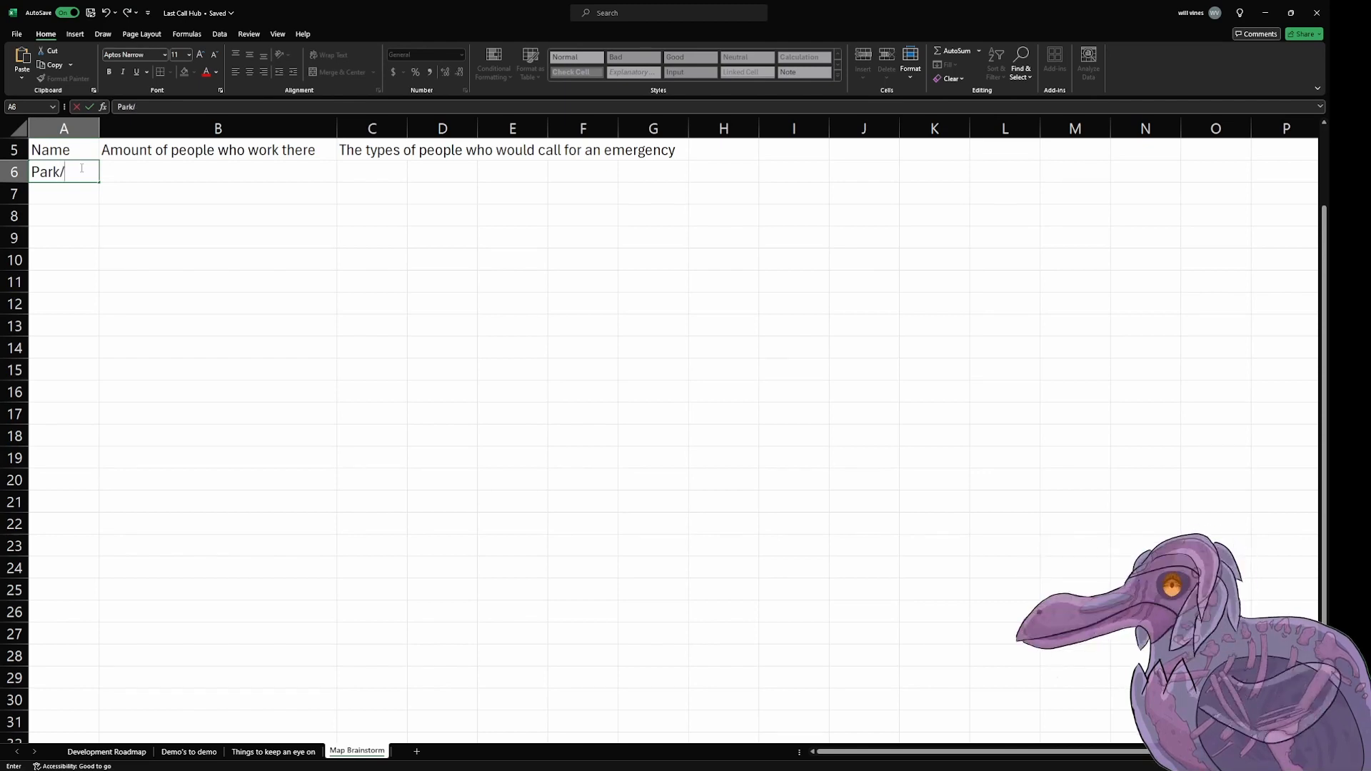
text(Ice creame man\)
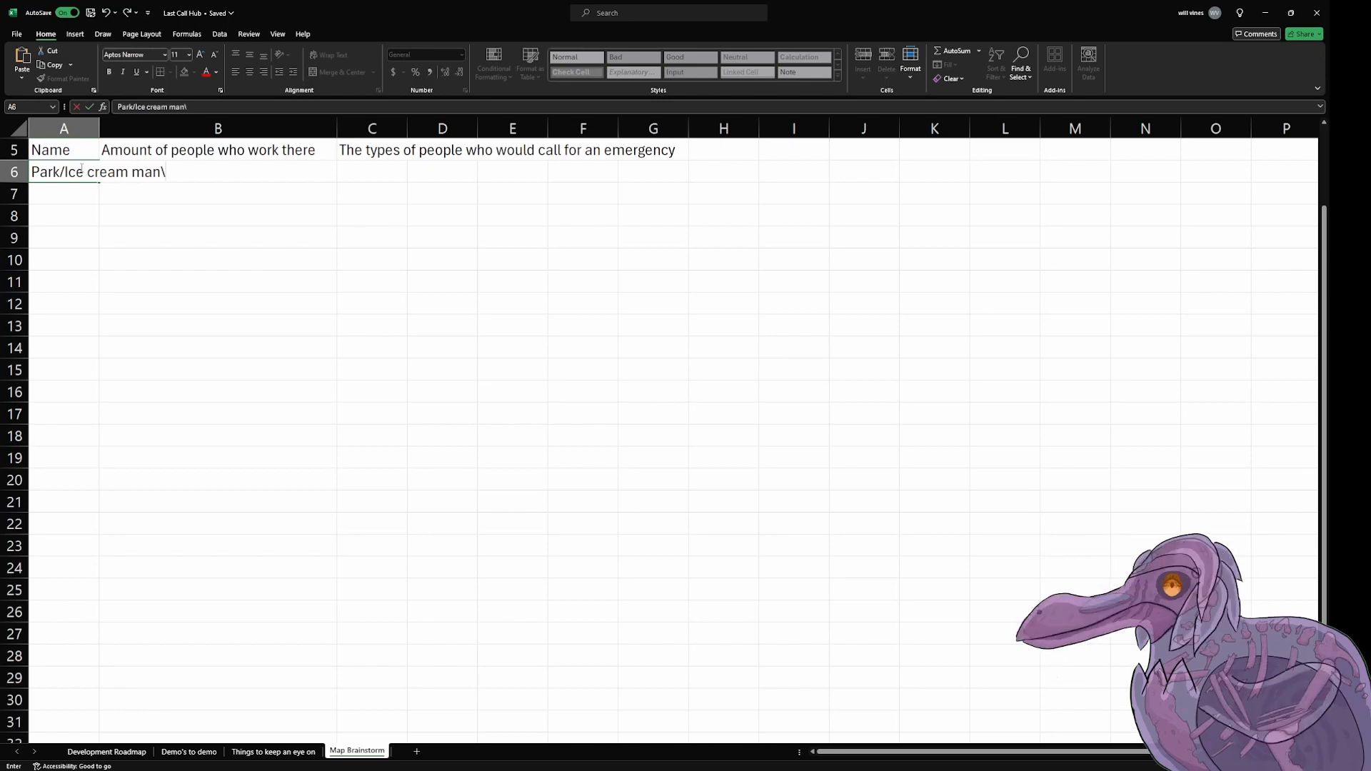
key(Return)
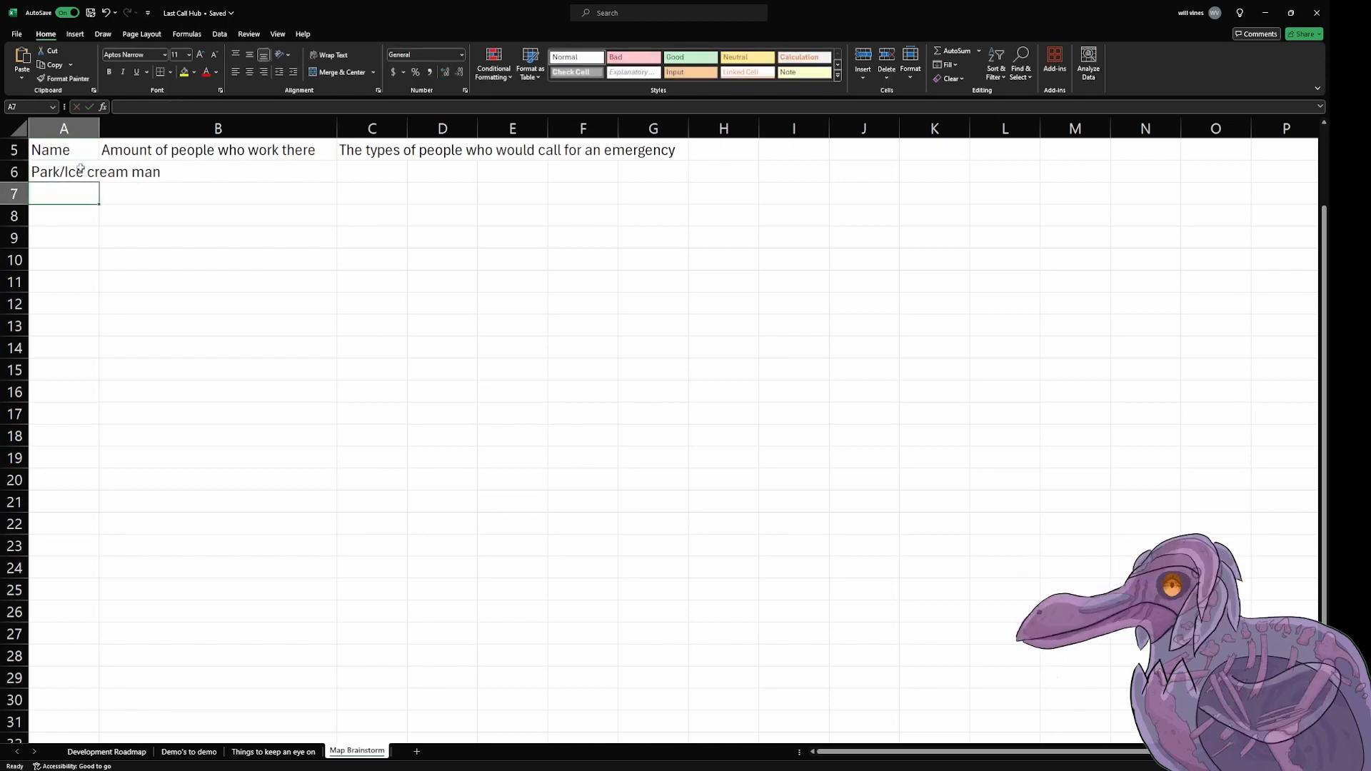
Step: List the locations "Community Center", "Hospital" and "School" in cells A7 to A9
text(Co)
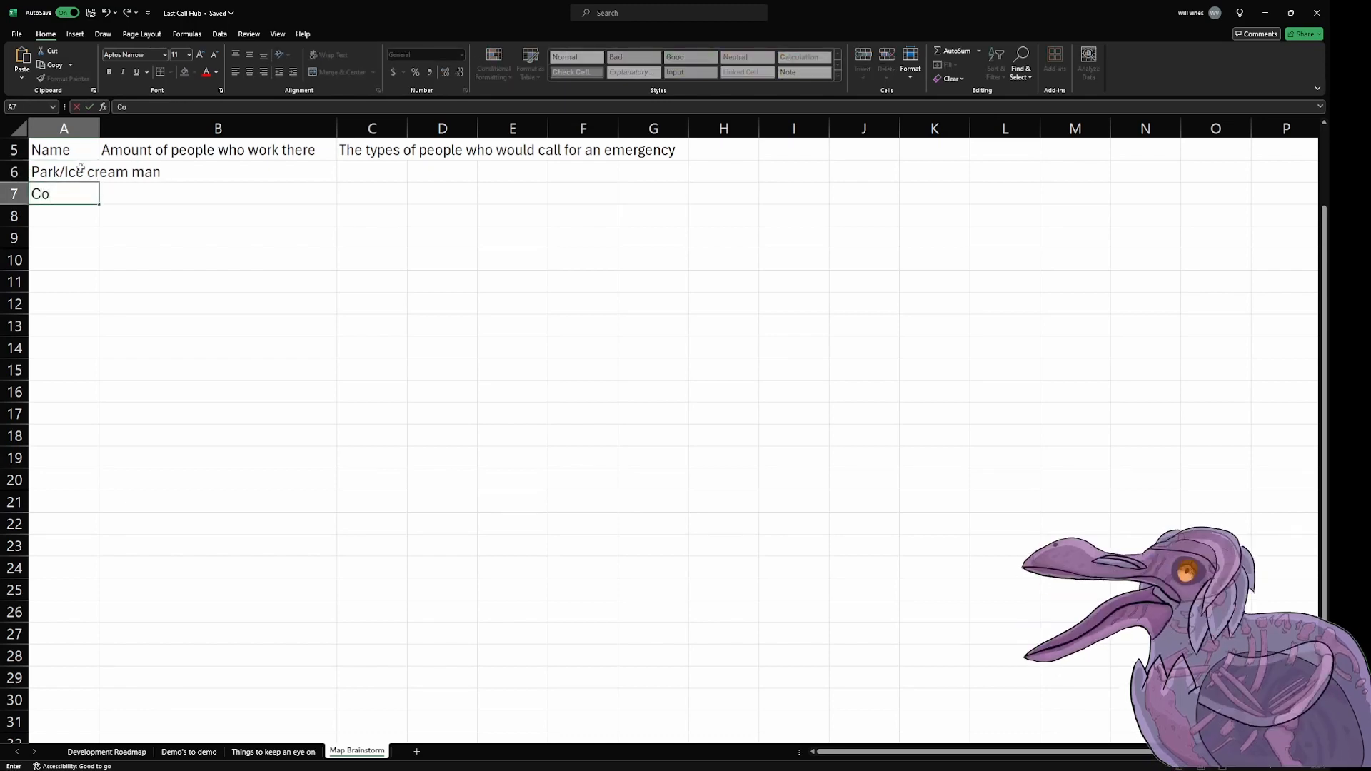
text(mmunity Cente)
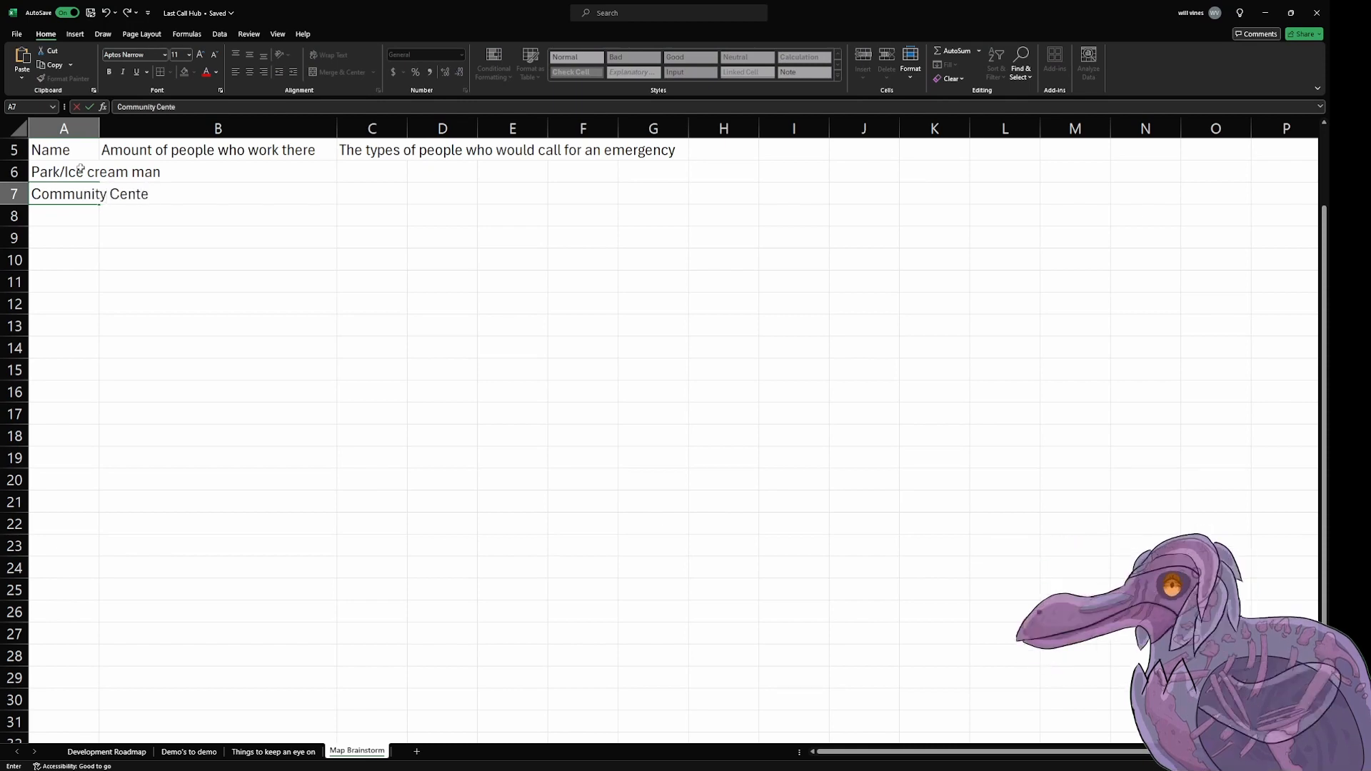
text(r)
key(Return)
text(Hosp)
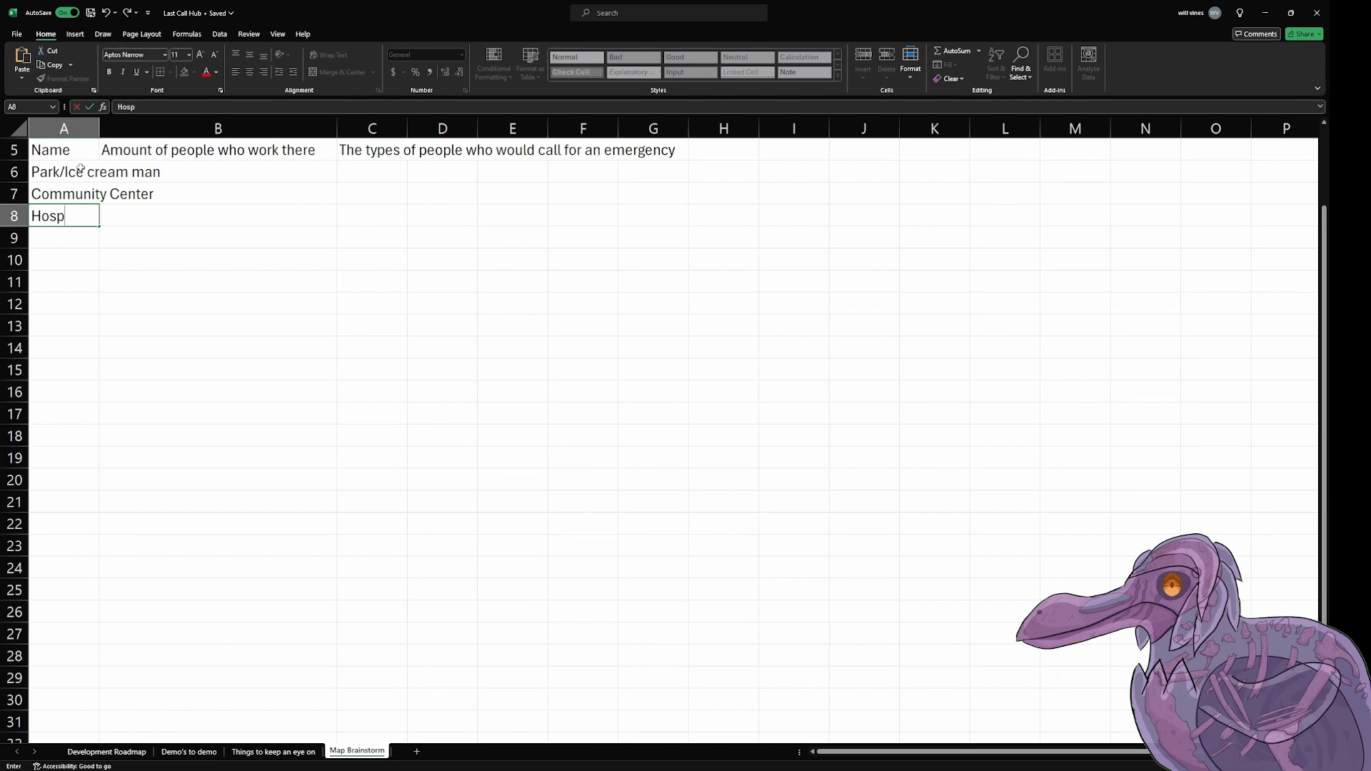
text(ital)
key(Return)
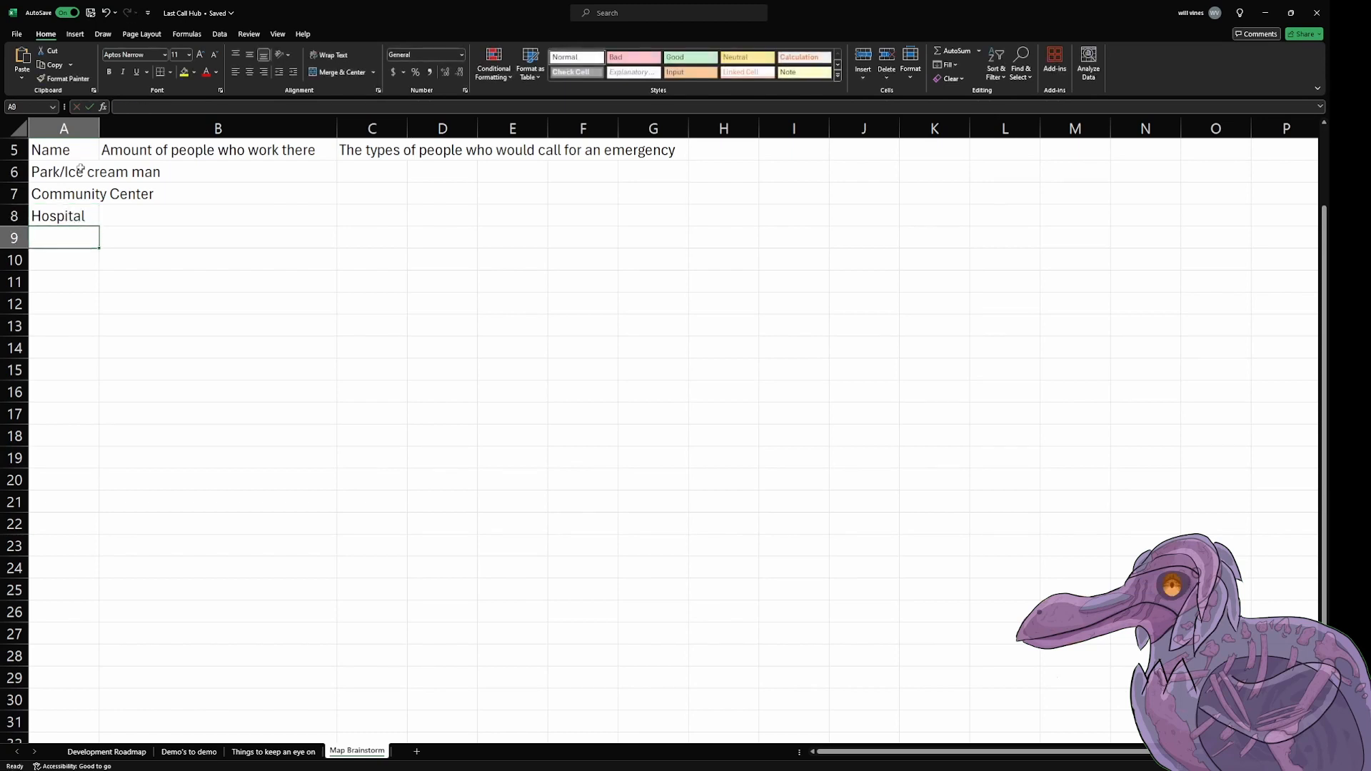
text(School)
key(Return)
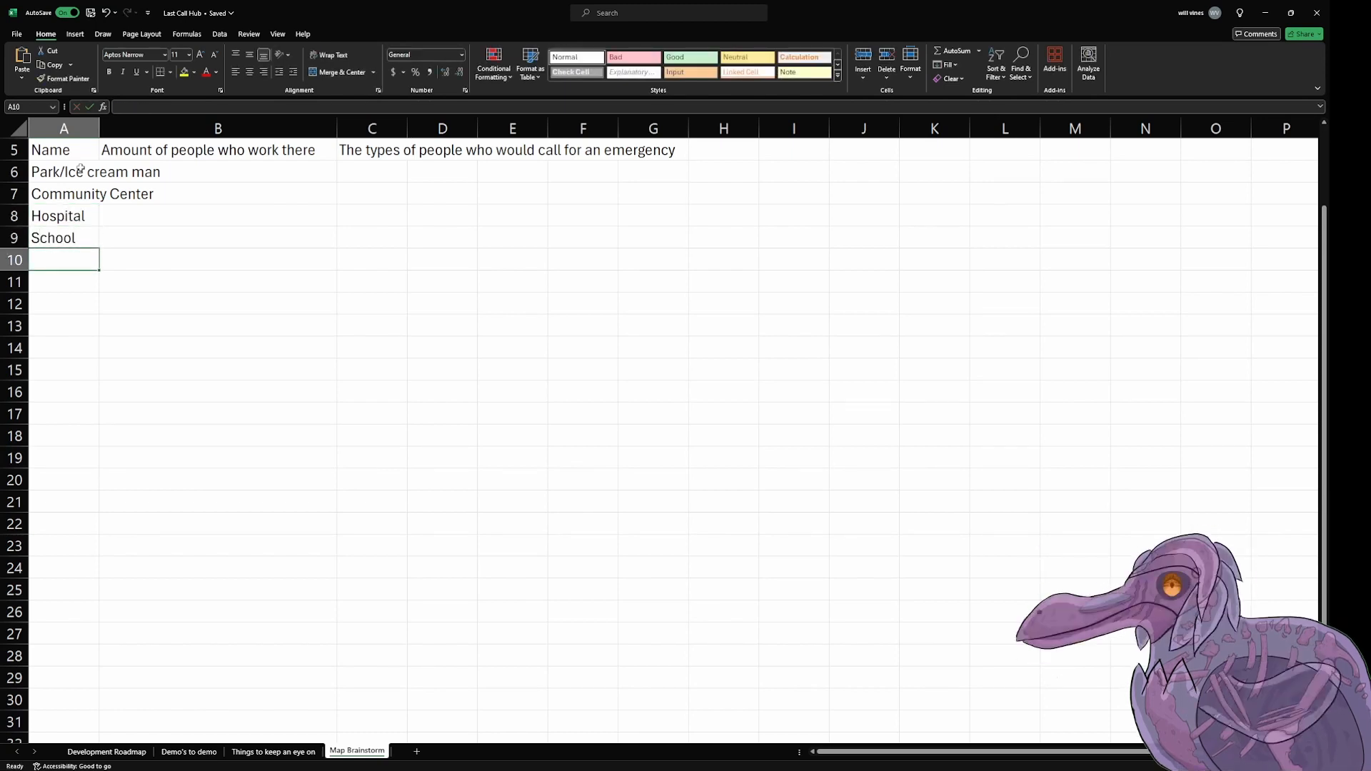
Step: Add the locations "Abandoned Buildings" in cell A10 and "Gas Station/Car repair" in cell A11
text(Aband)
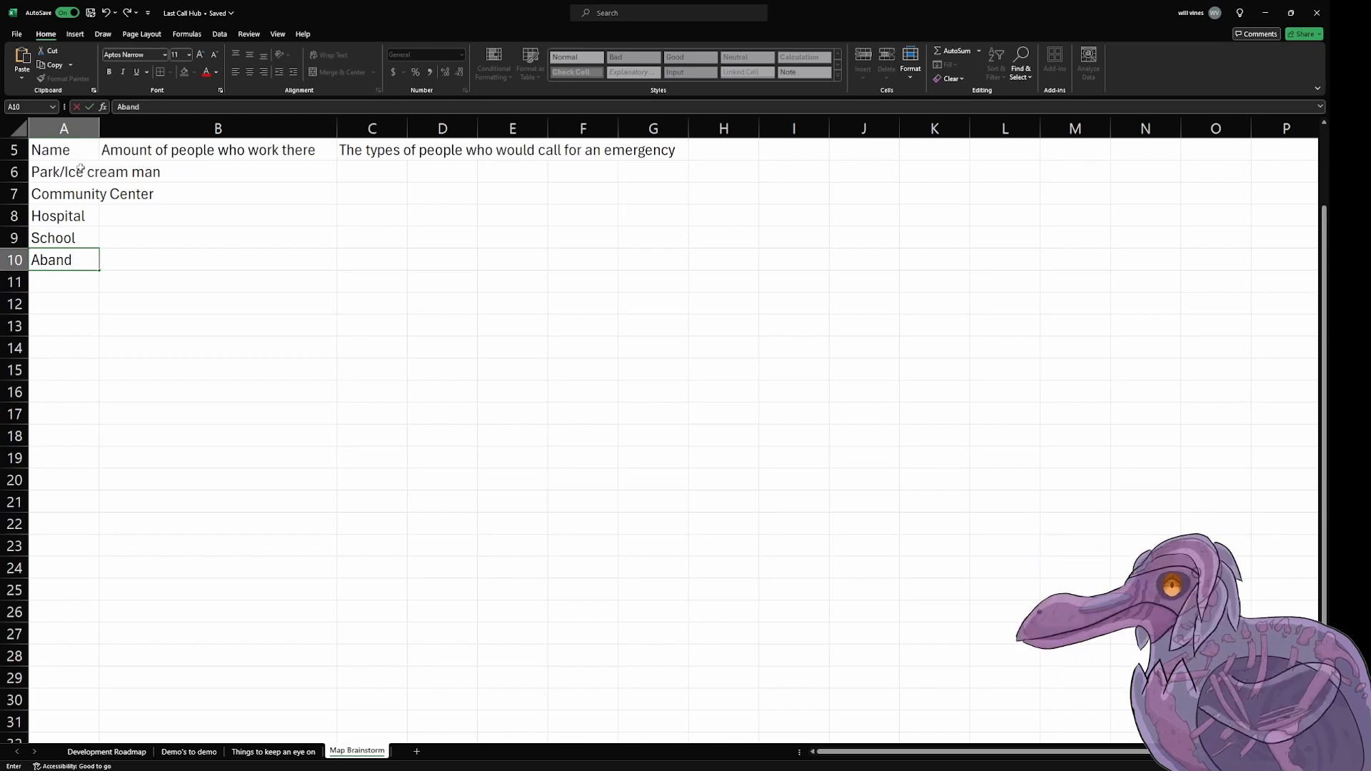
text(oned Bu)
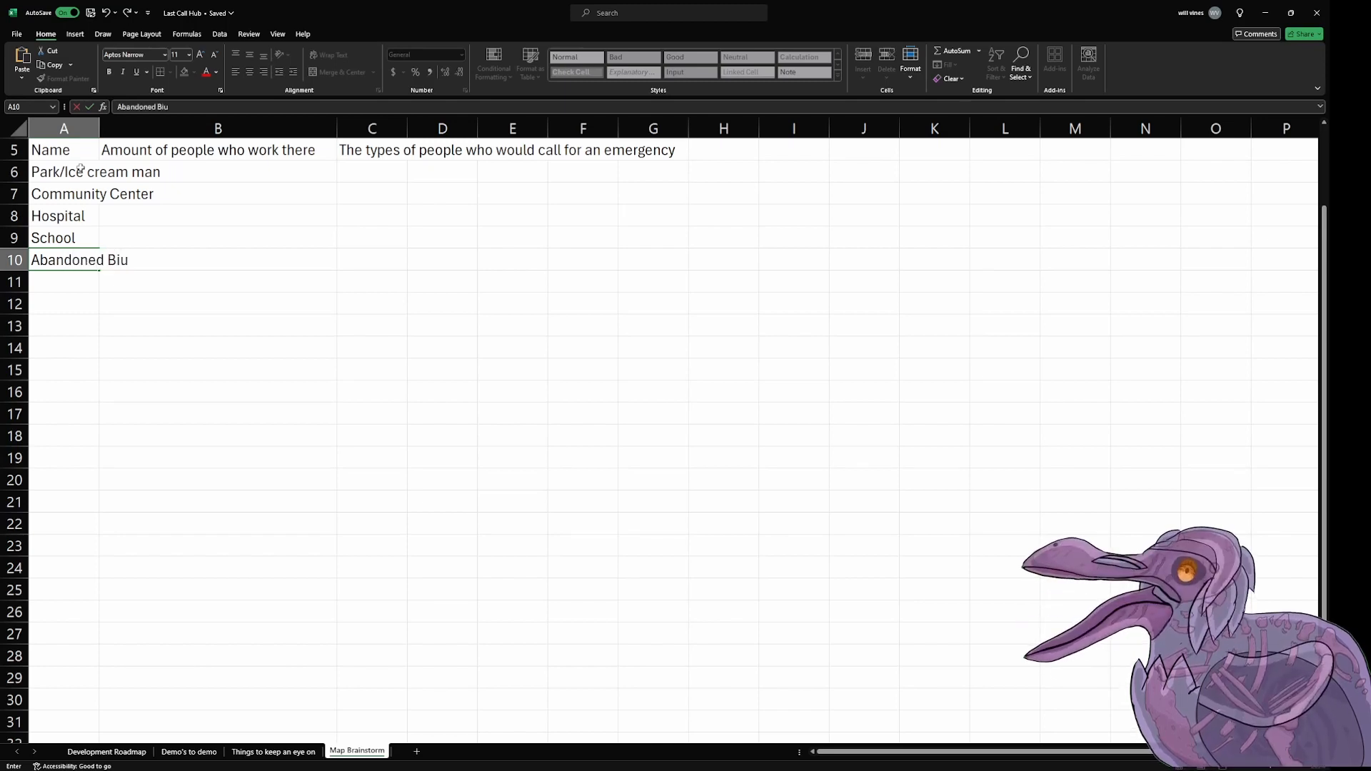
text(ildings)
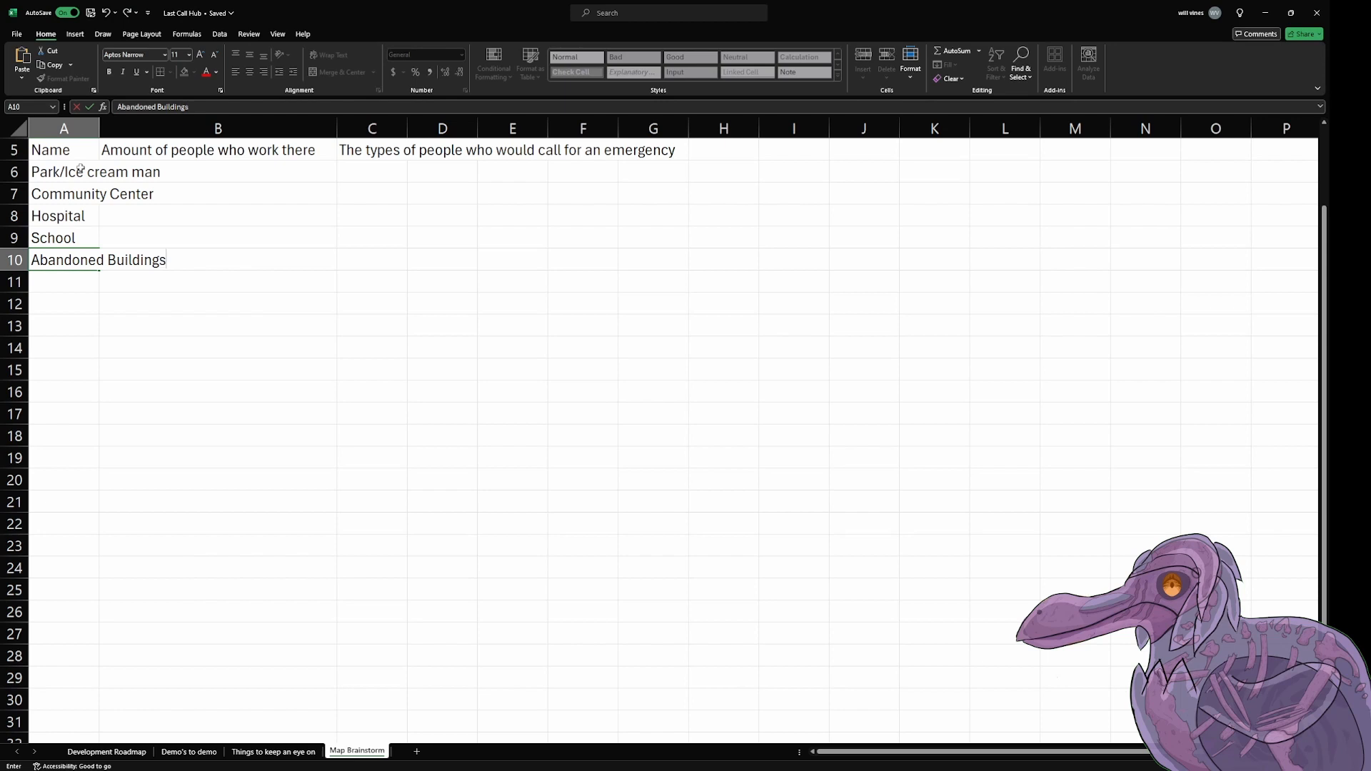
key(Return)
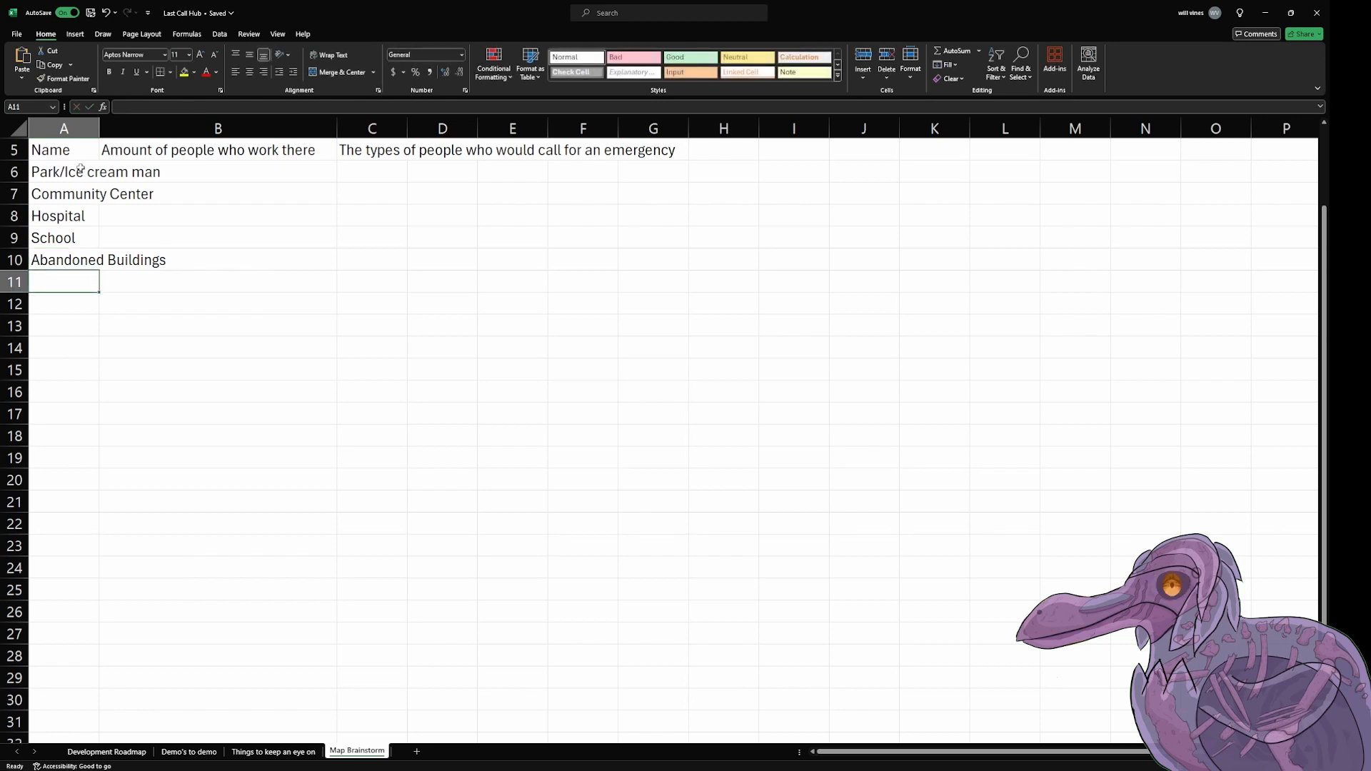
text(Gas S)
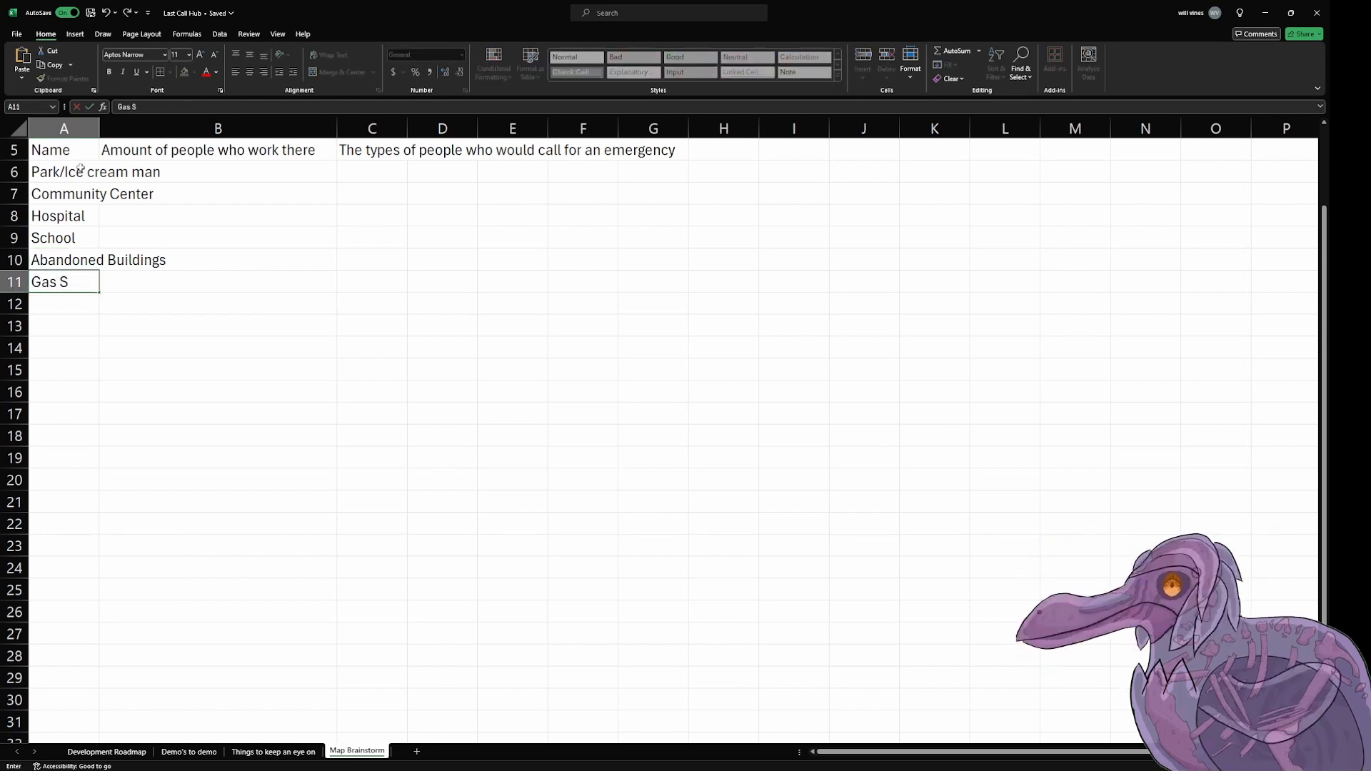
text(tation/Car repair)
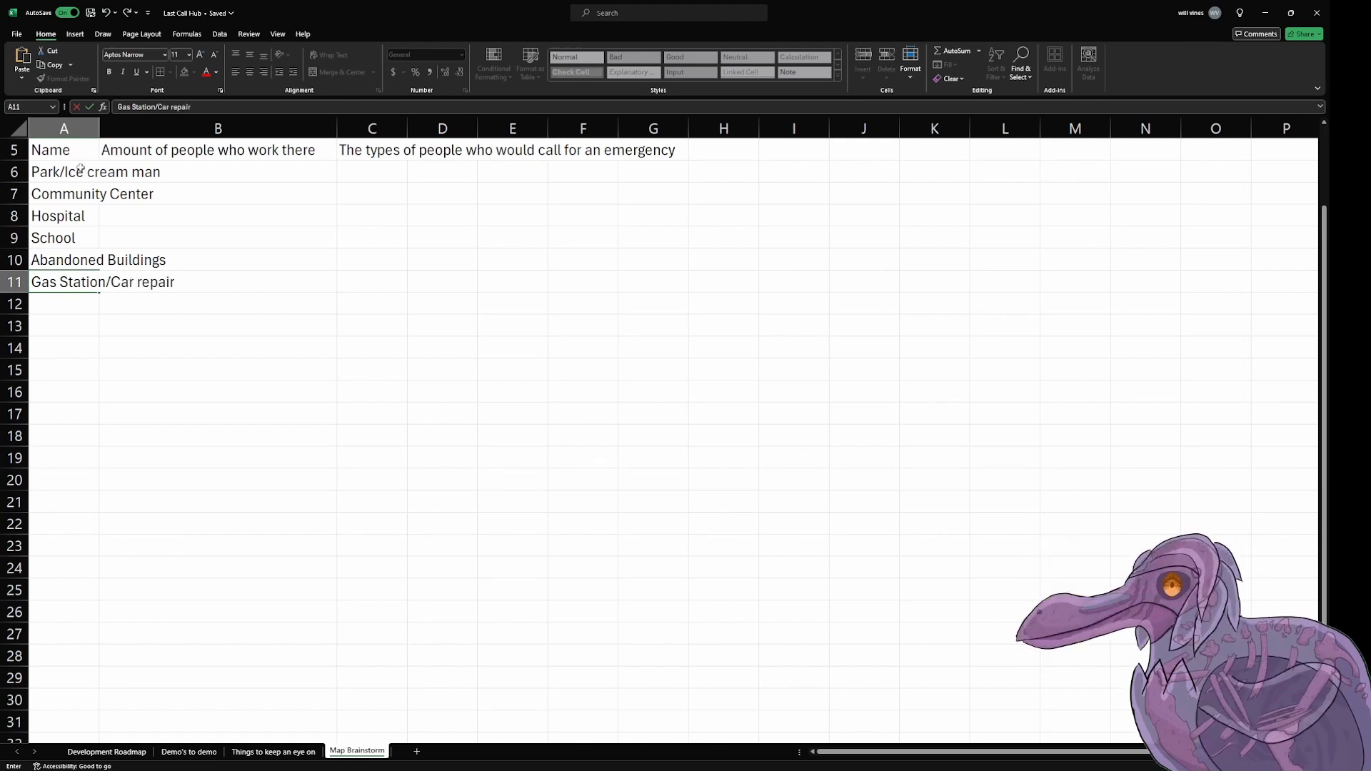
key(Return)
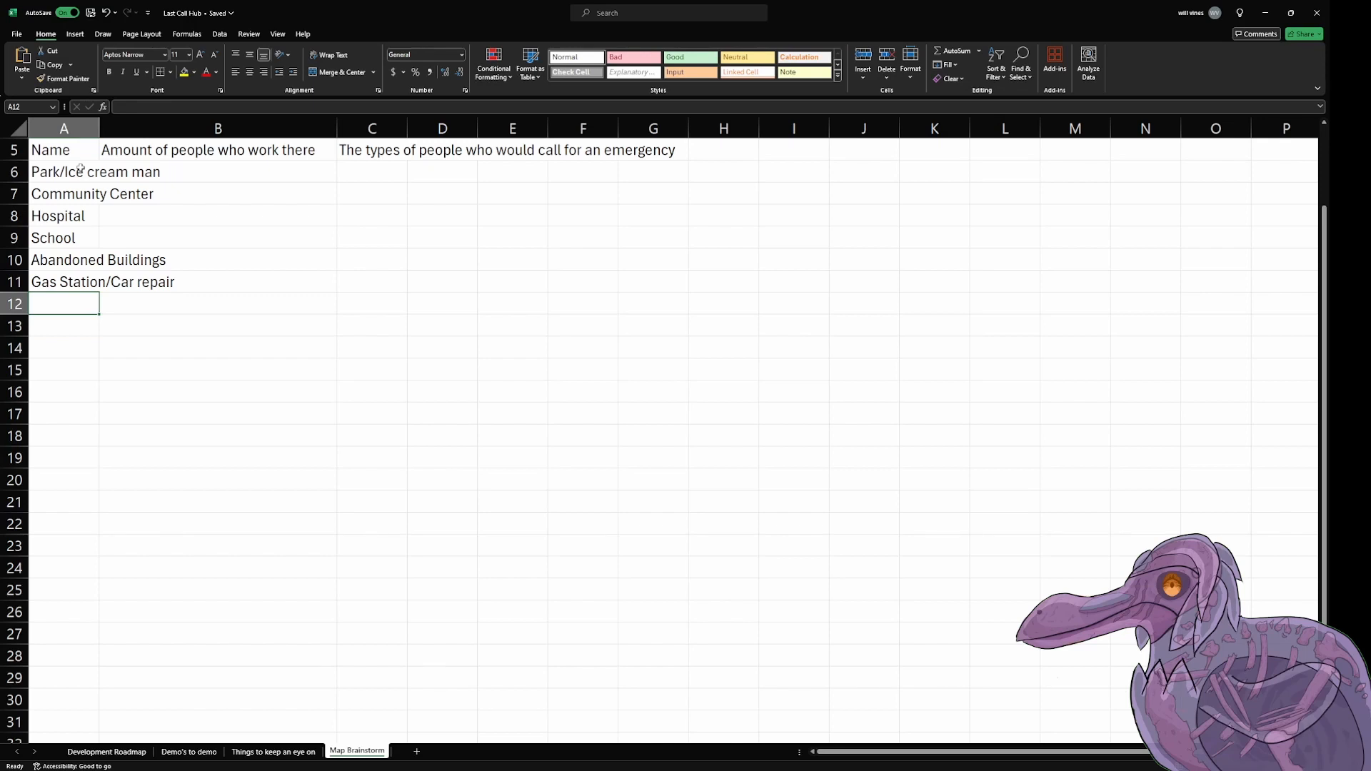
Step: Enter "Alcohol store" as the location name in cell A12
text(Liqui)
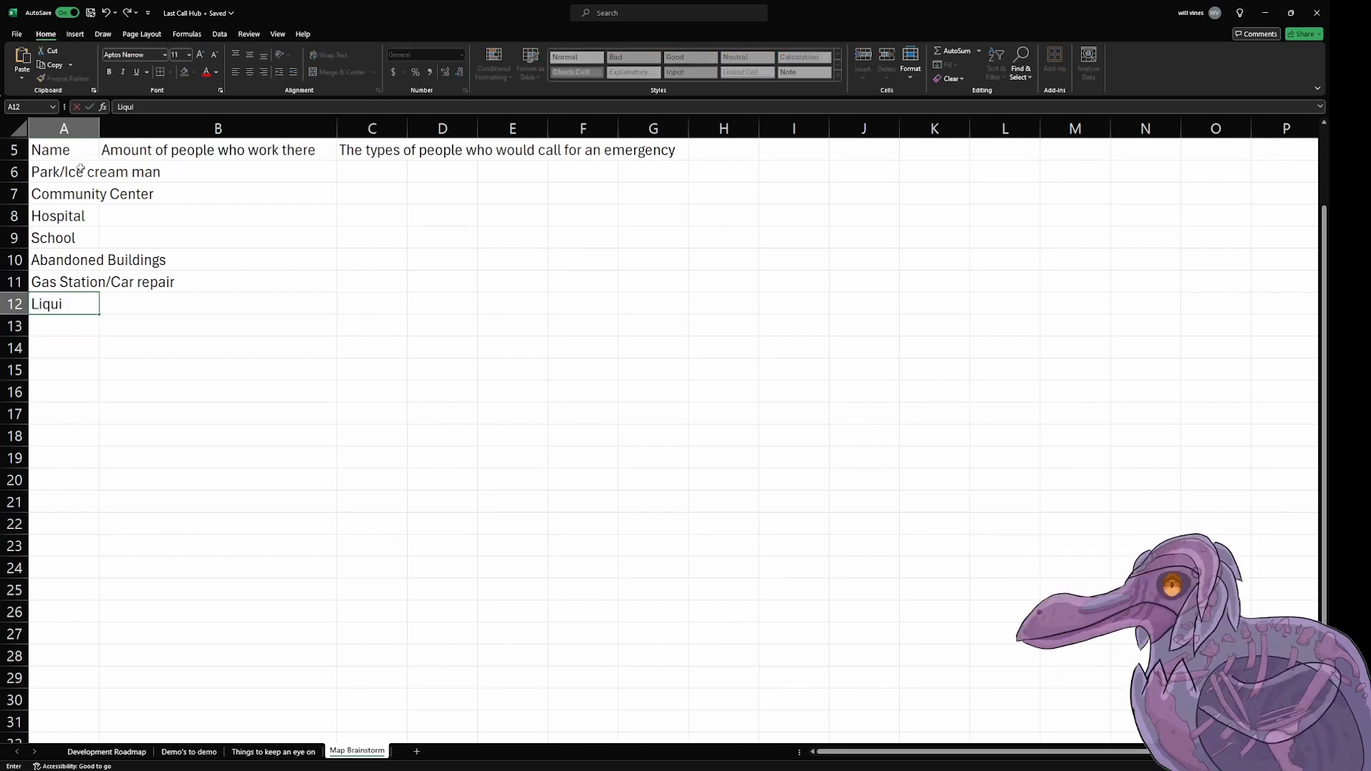
key(BackSpace)
key(BackSpace)
key(BackSpace)
key(BackSpace)
key(BackSpace)
text(Alcohol store)
key(Return)
Step: Add the locations "General Store" in cell A13 and "Laundramat" in cell A14
text(Genera)
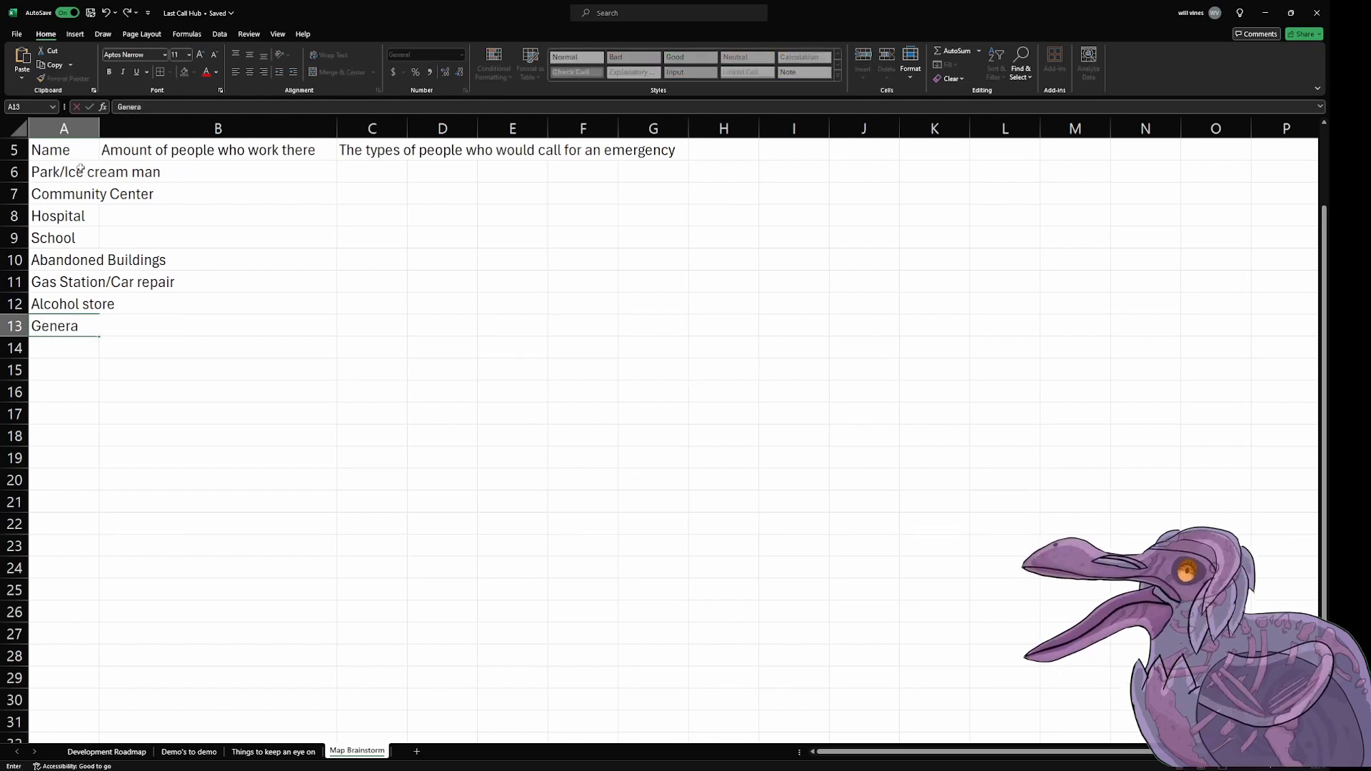
text(l Store)
key(Return)
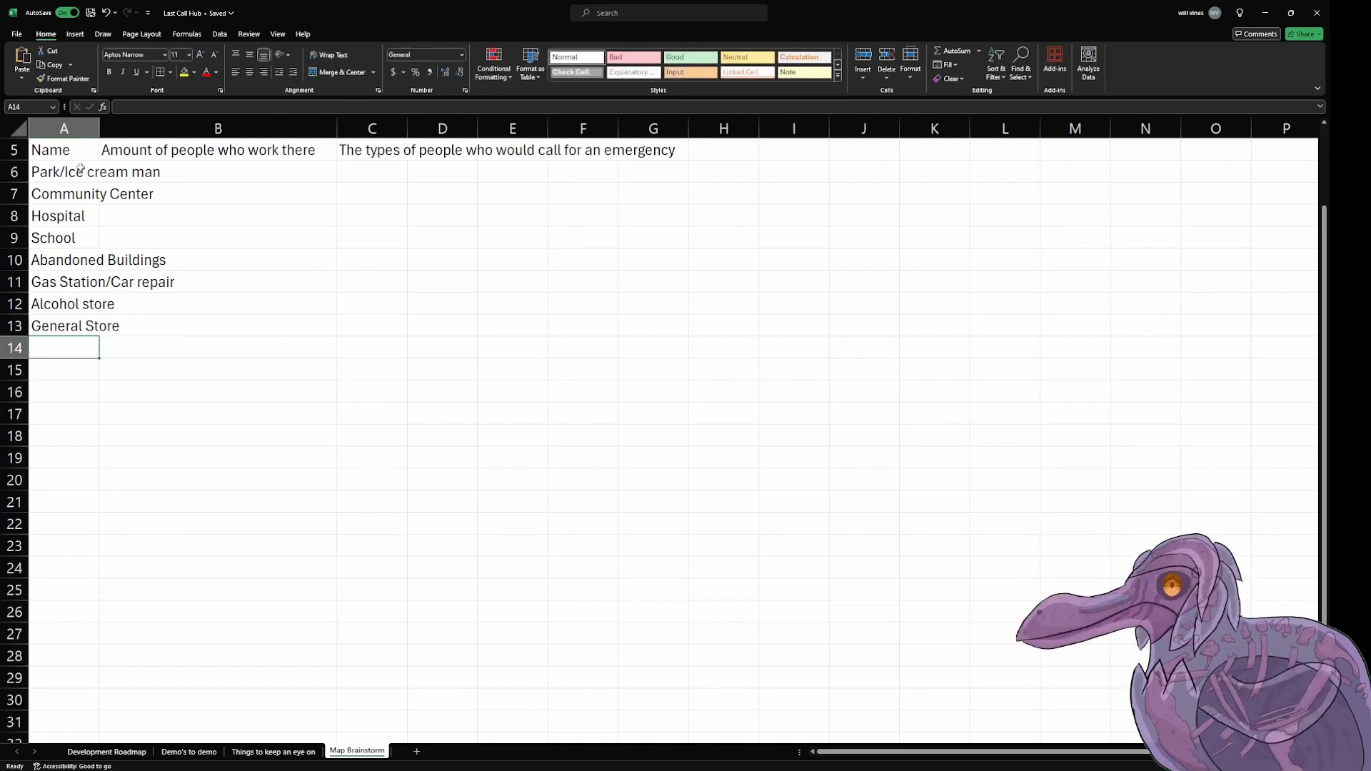
text(Laundramat)
key(Return)
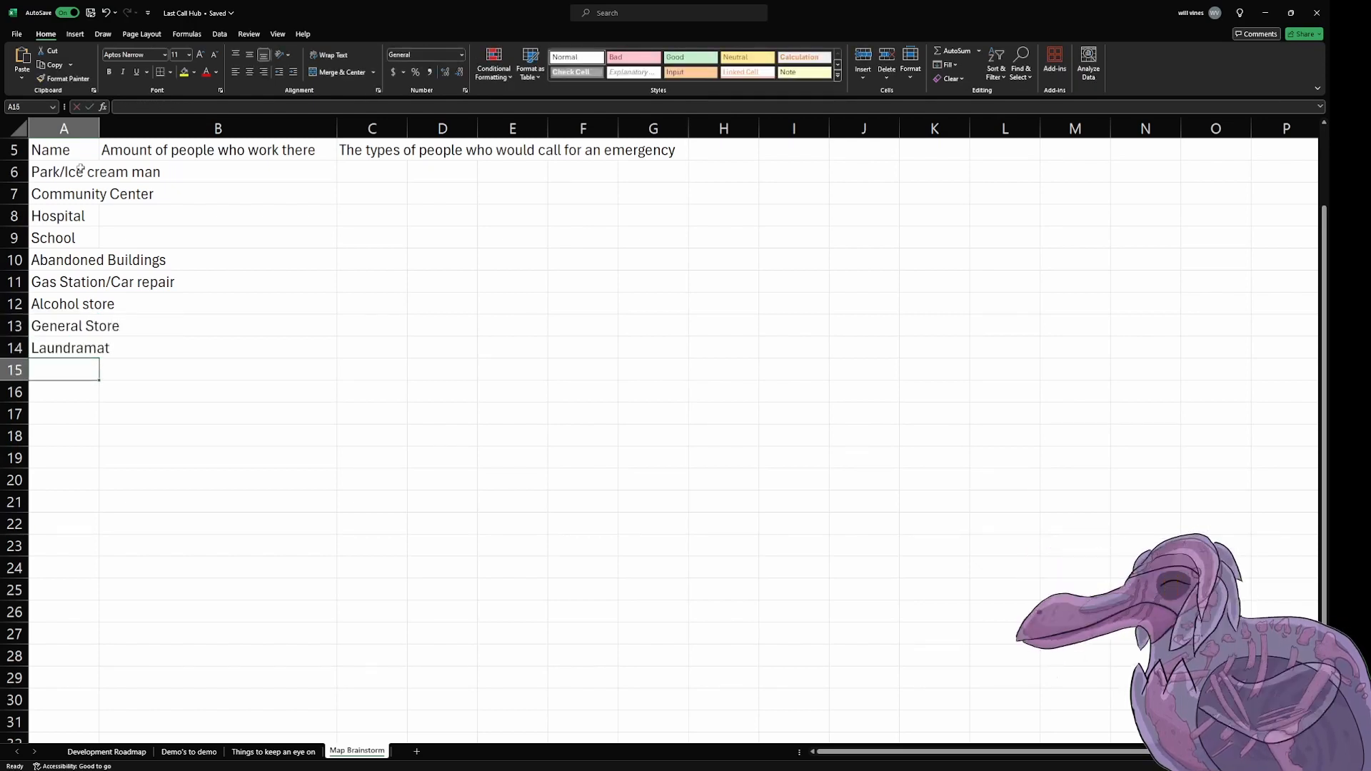
Step: Enter "Cable Company/News Network" as the location name in cell A15
text(Cable Company)
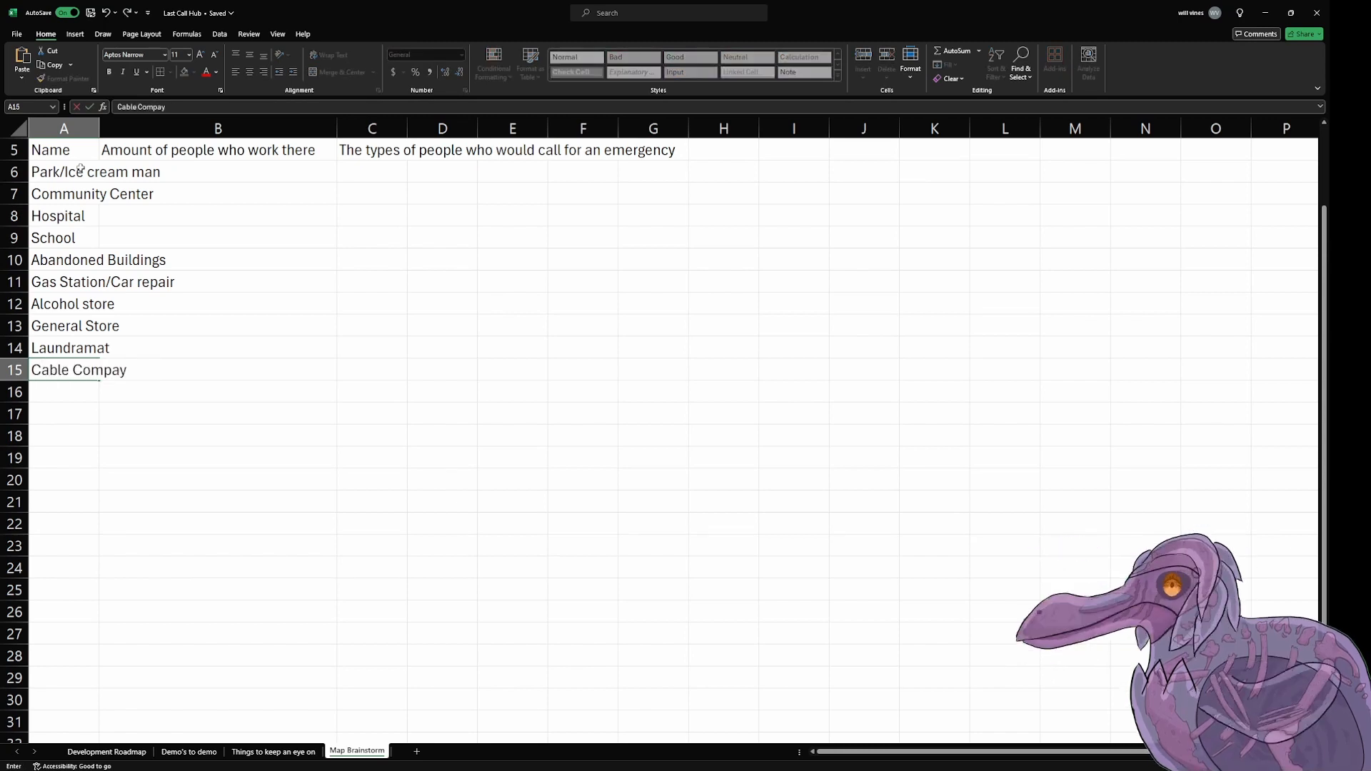
text(/Ne)
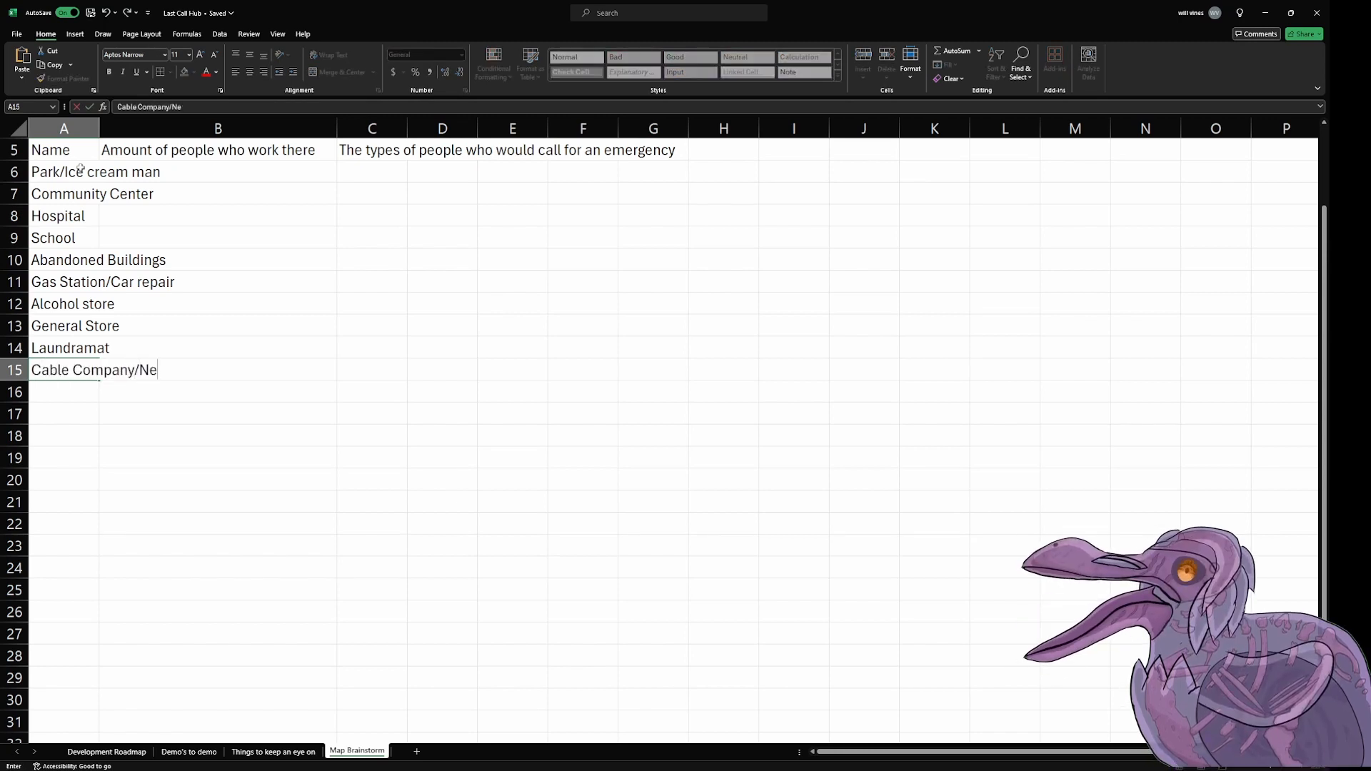
text(ws Network)
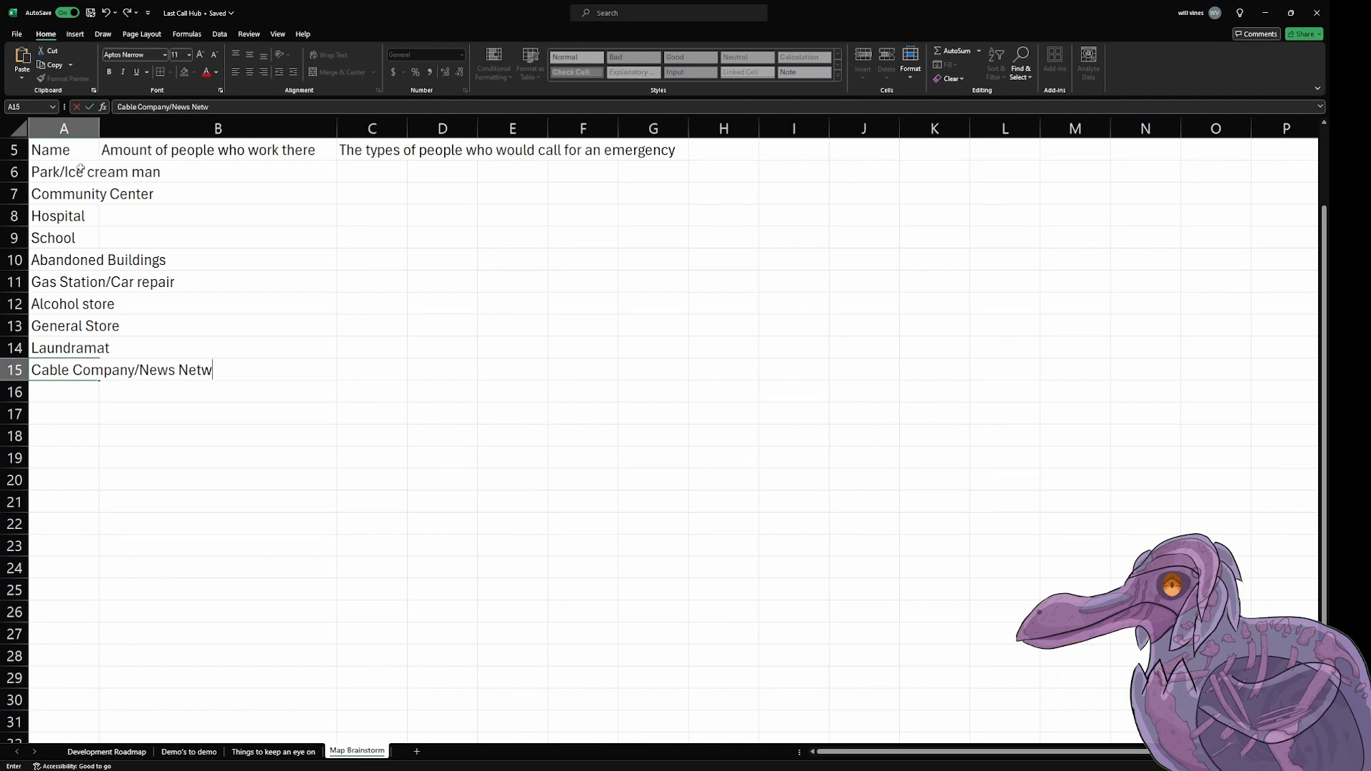
key(Return)
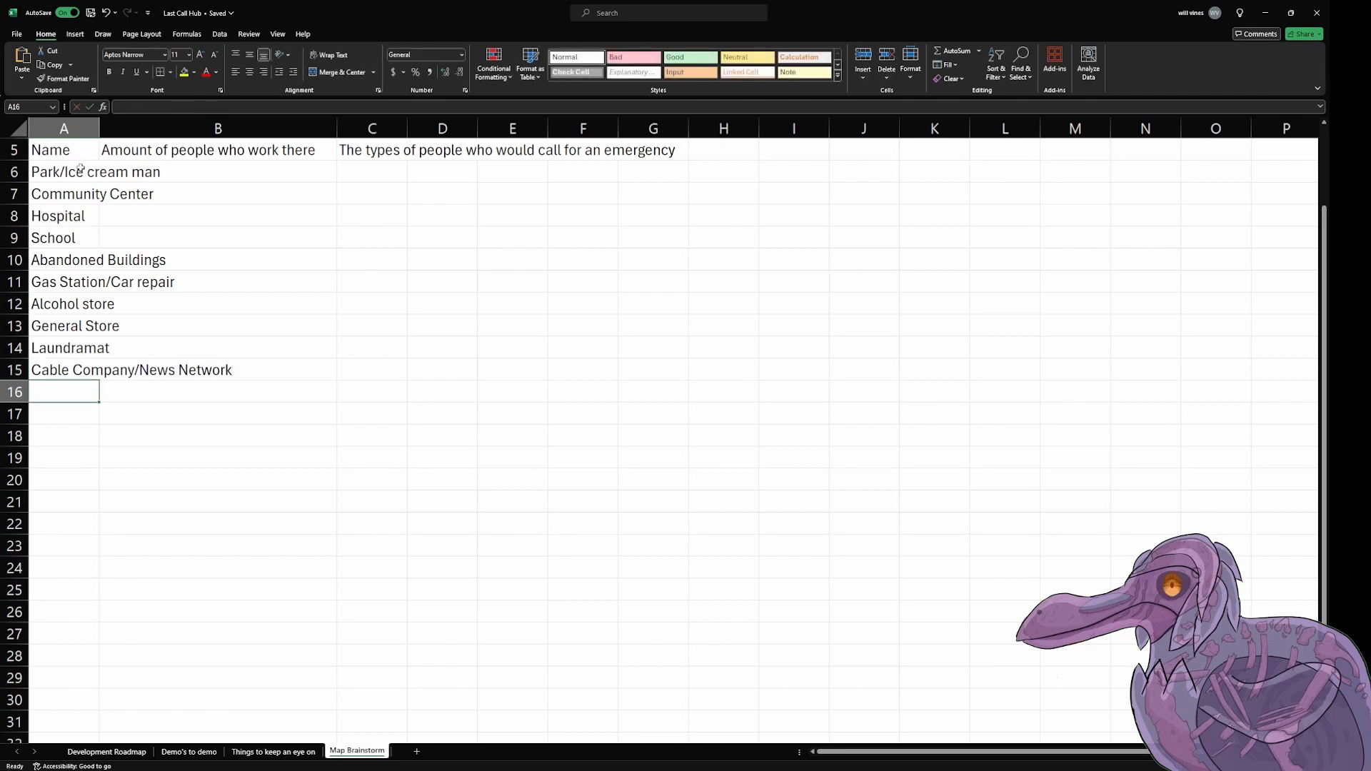
Step: Add the locations "Vet" in cell A16 and "Church/Graveyard" in cell A17
text(Vet)
key(Return)
text(C)
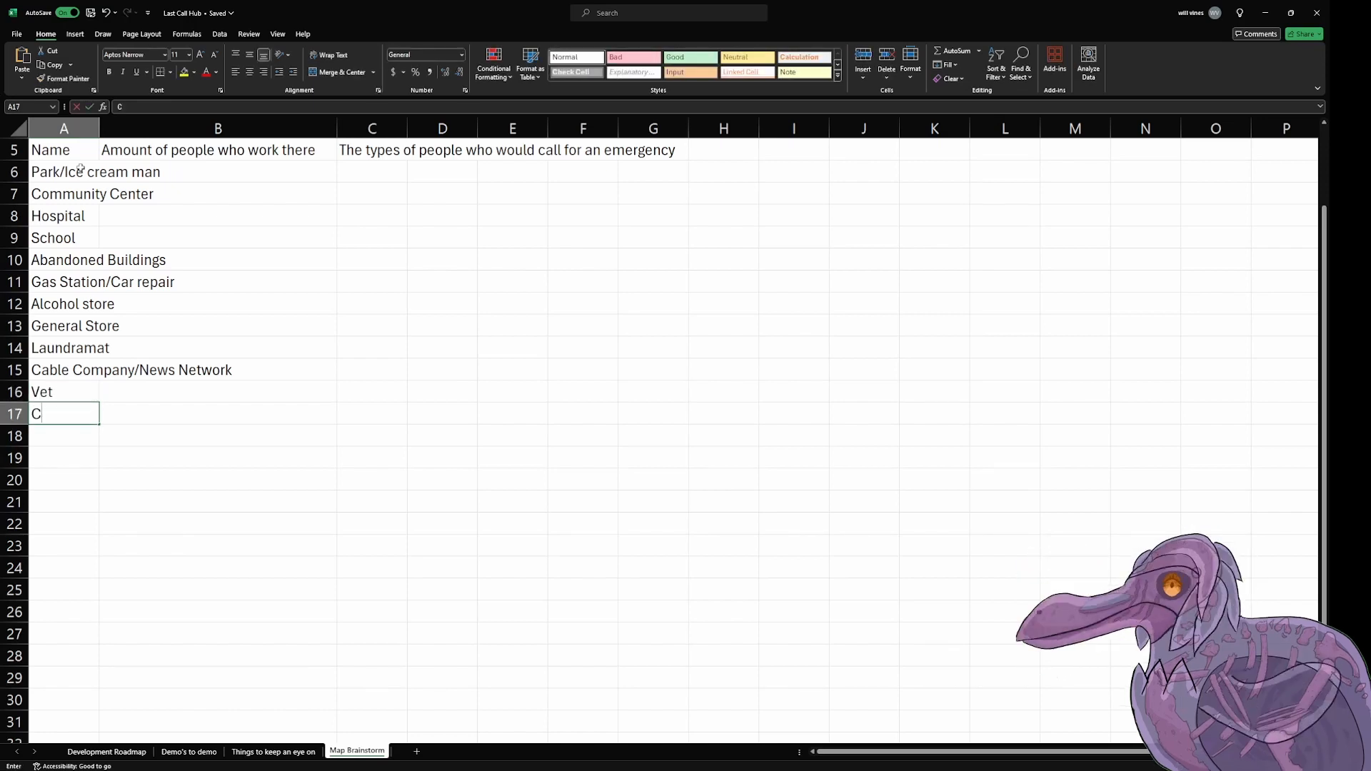
text(hurch/)
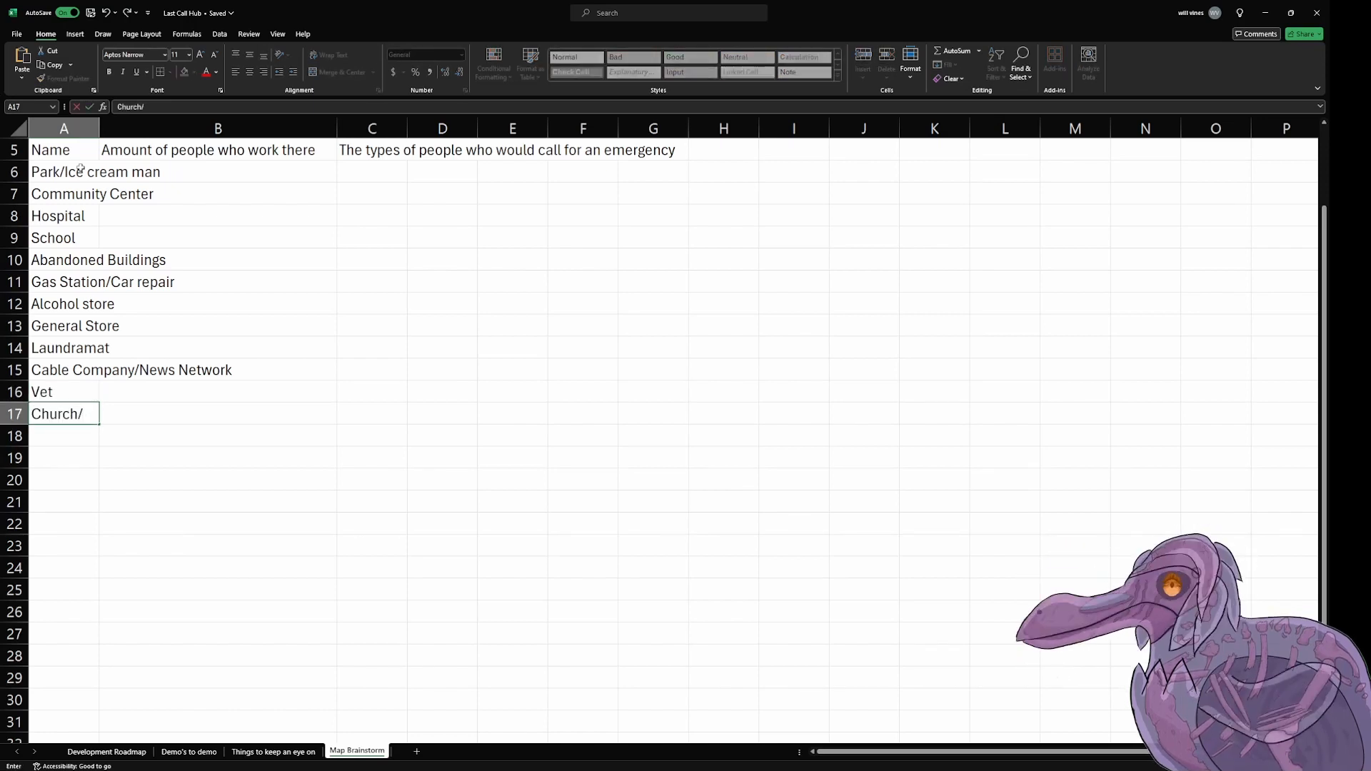
text(Graveyard)
key(Tab)
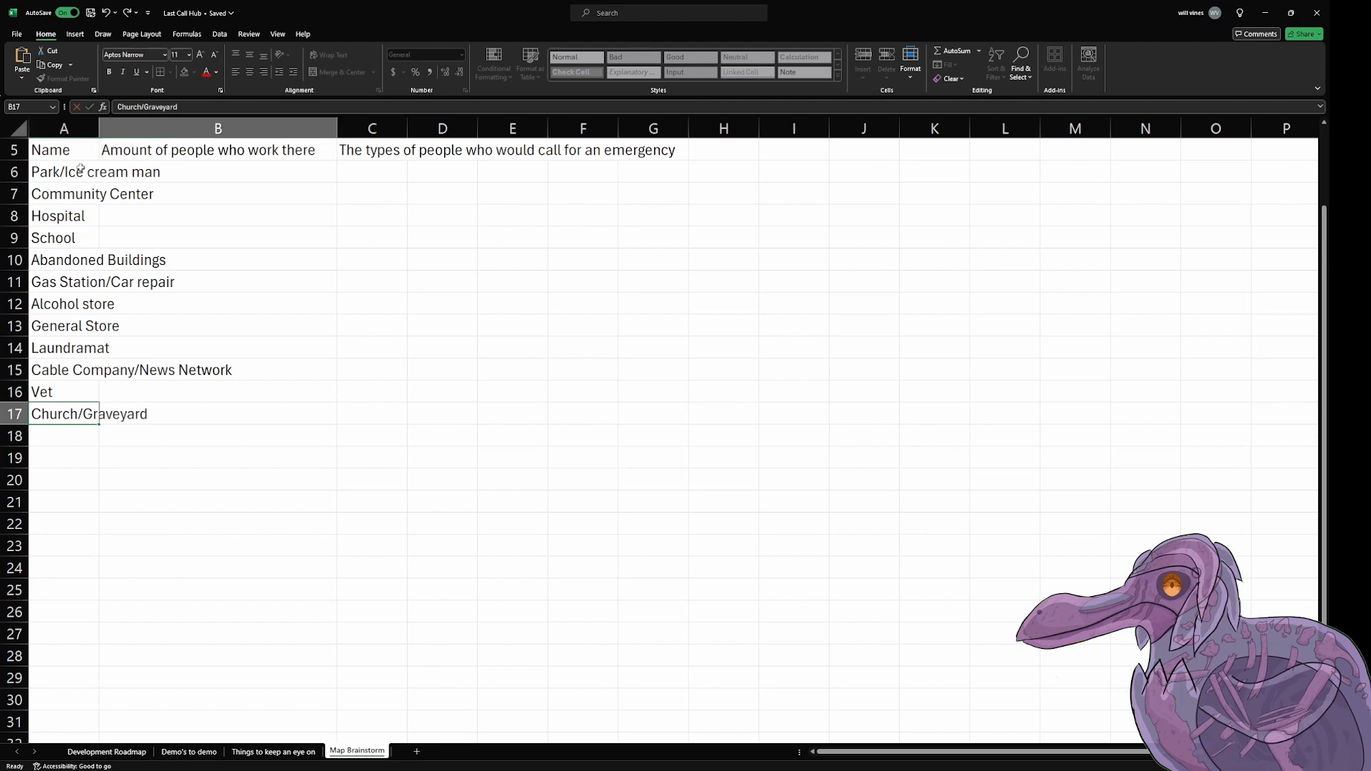
Step: Fit column A's width to its contents and enter the worker counts 1, 2, 1 and 4 in cells B6 to B9
double_click(99, 129)
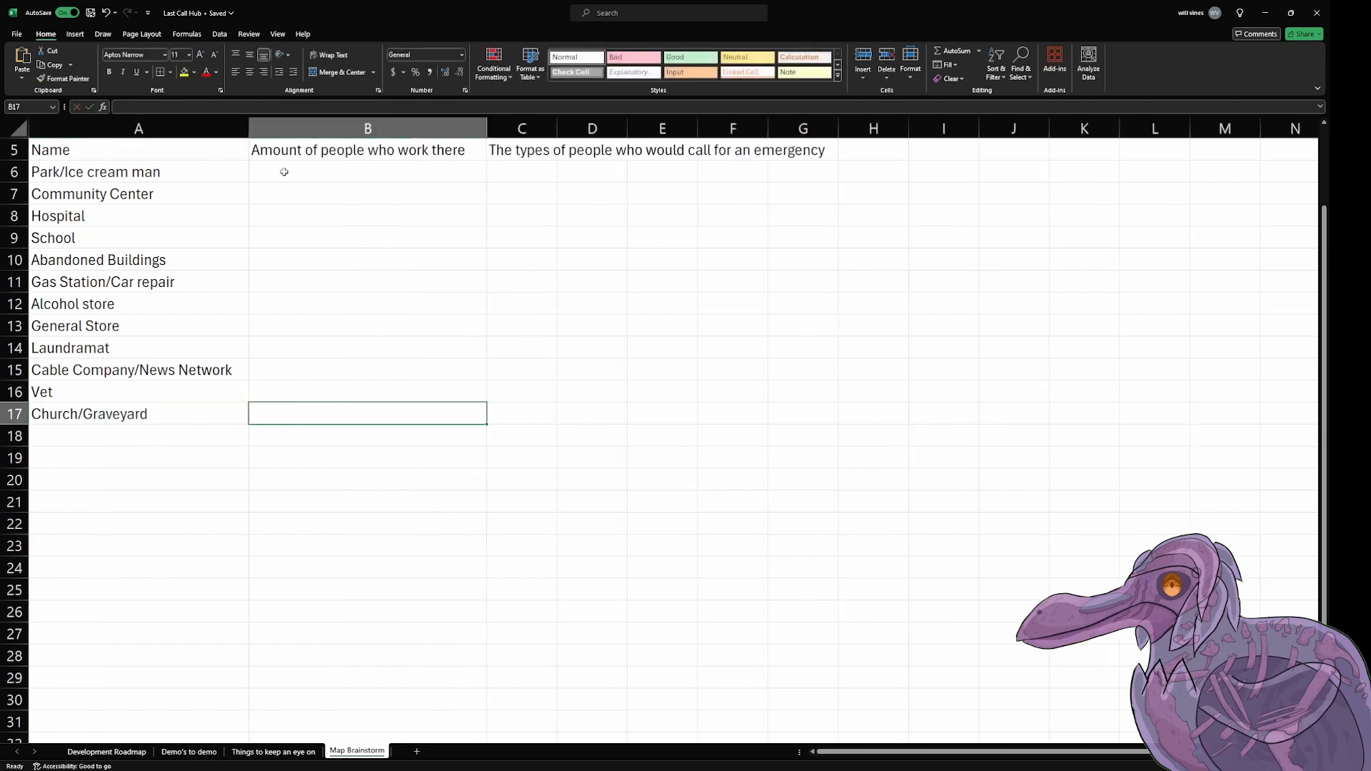
click(281, 171)
text(1)
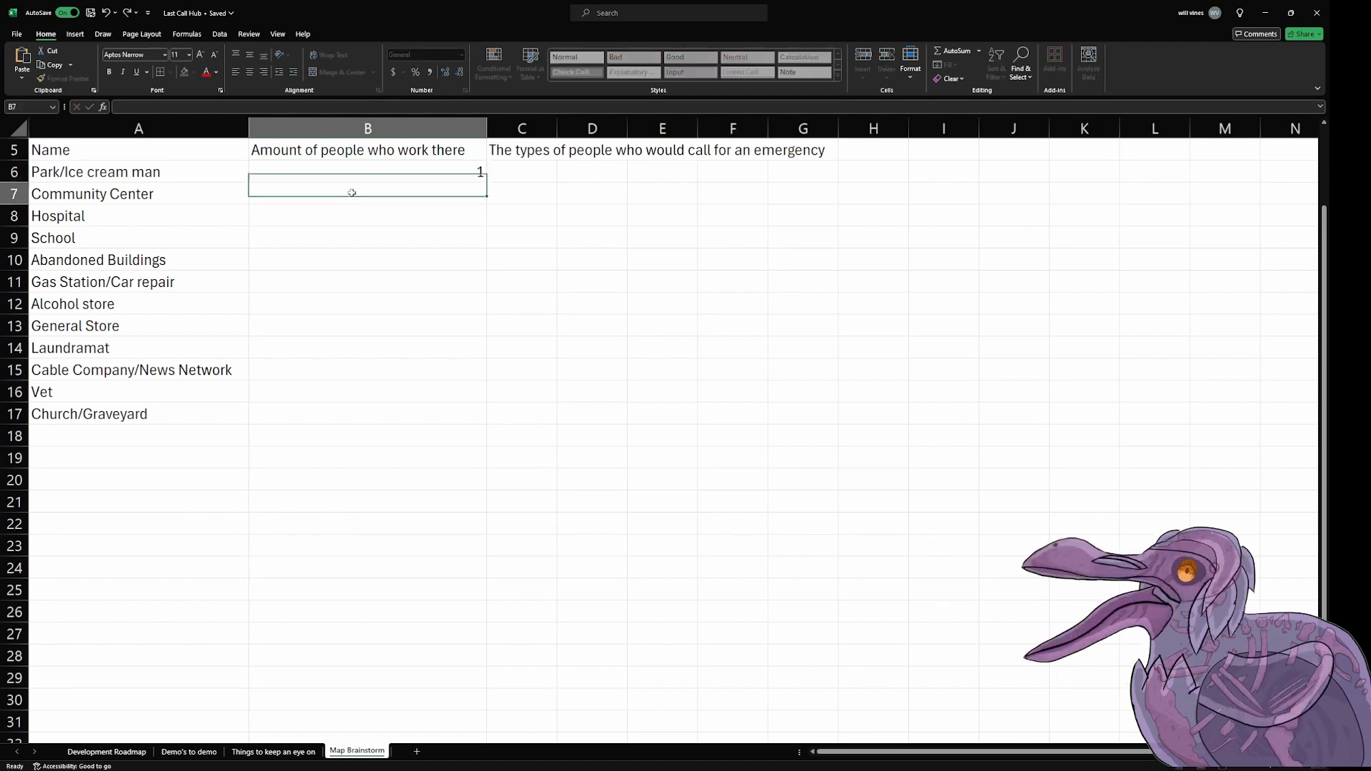
key(Return)
text(2)
key(Return)
text(1)
key(Return)
text(4)
Step: Enter the worker counts 5, 0, 3, 1 and 4 in cells B10 to B14
key(Return)
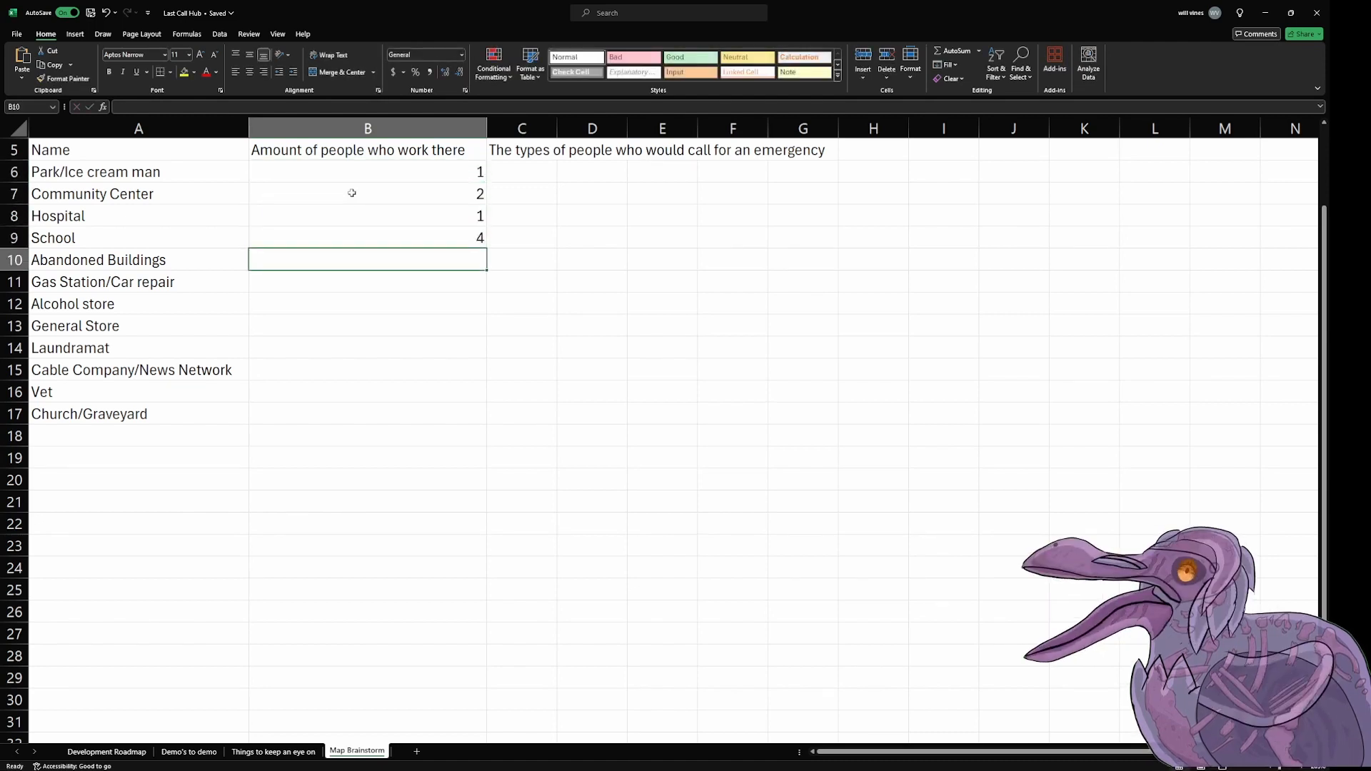
text(5)
key(Return)
text(0)
key(Return)
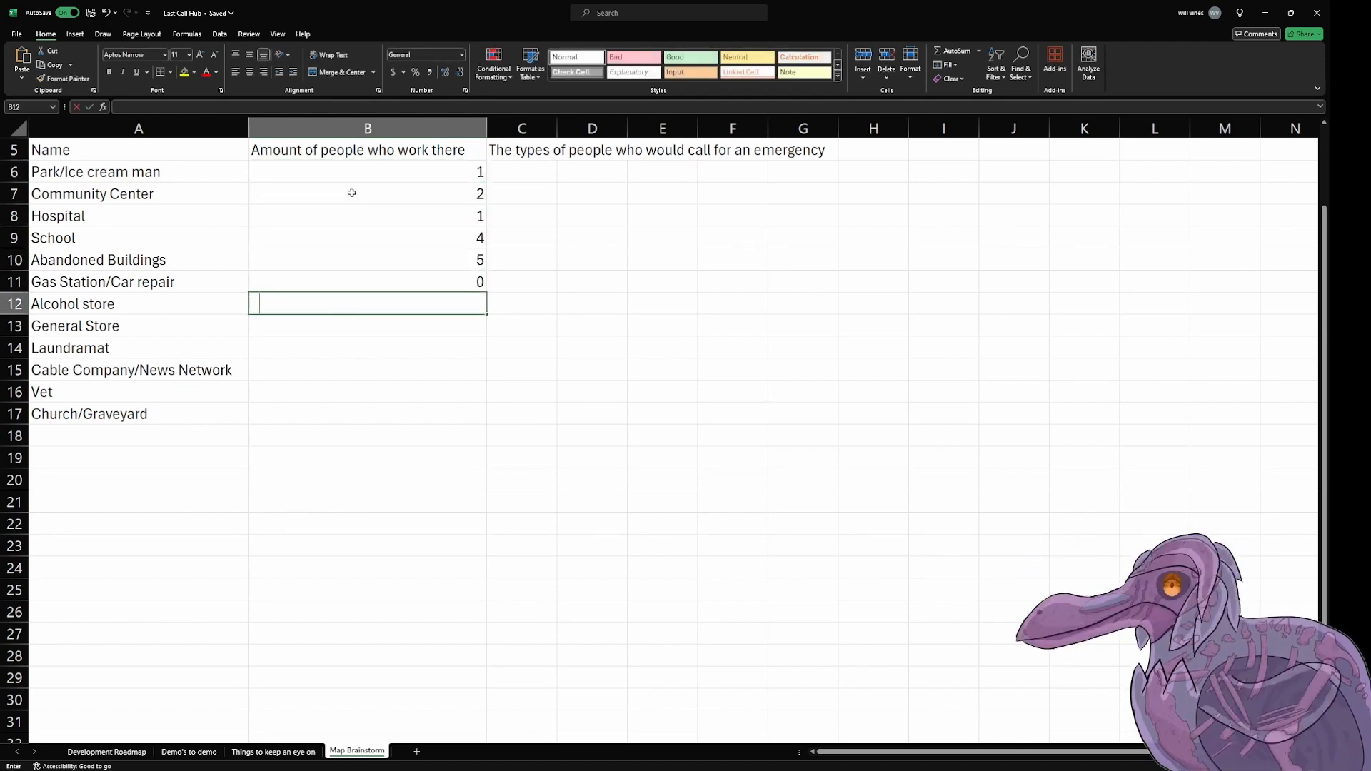
text(3)
key(Return)
text(1)
key(Return)
text(4)
Step: Enter the worker counts 0, 3, 3 and 1 in cells B15 to B18
key(Return)
text(0)
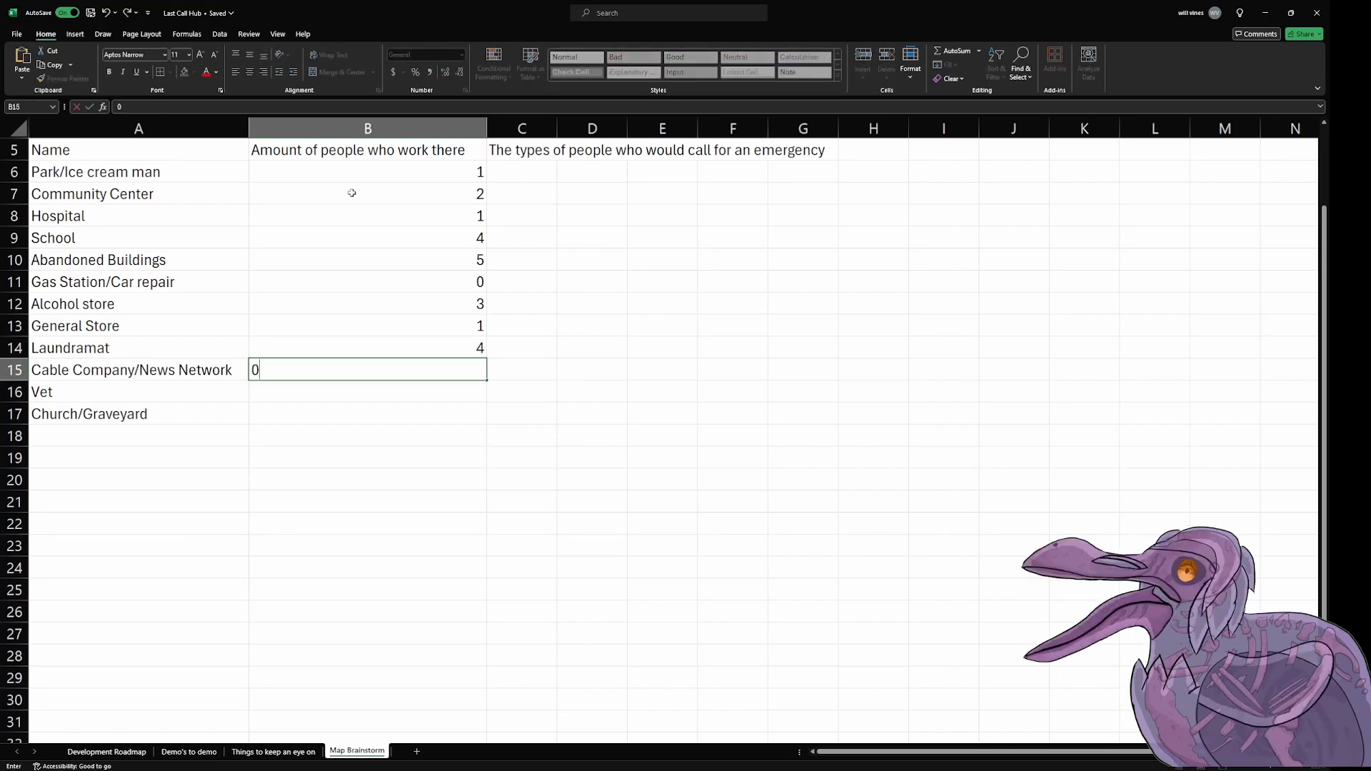
key(Return)
text(3)
key(Return)
text(3)
key(Return)
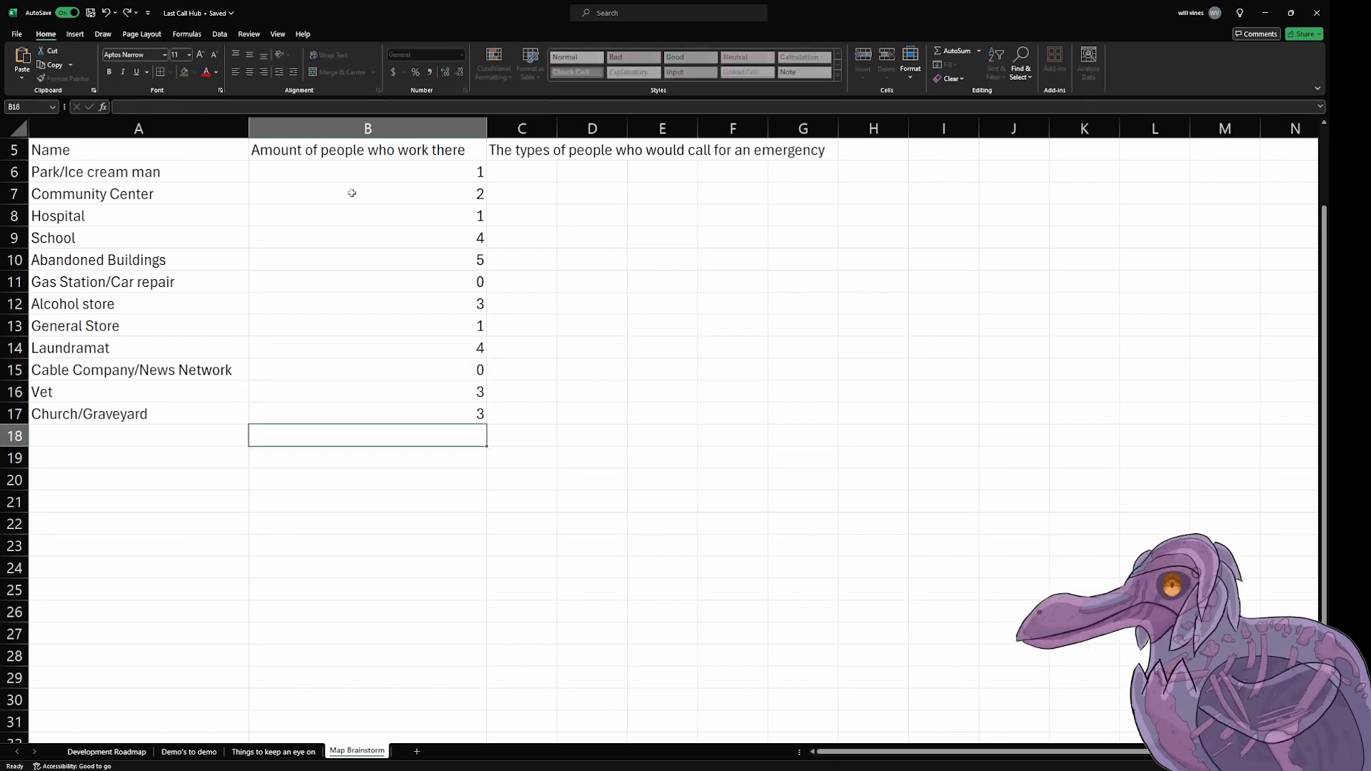
text(1)
key(Tab)
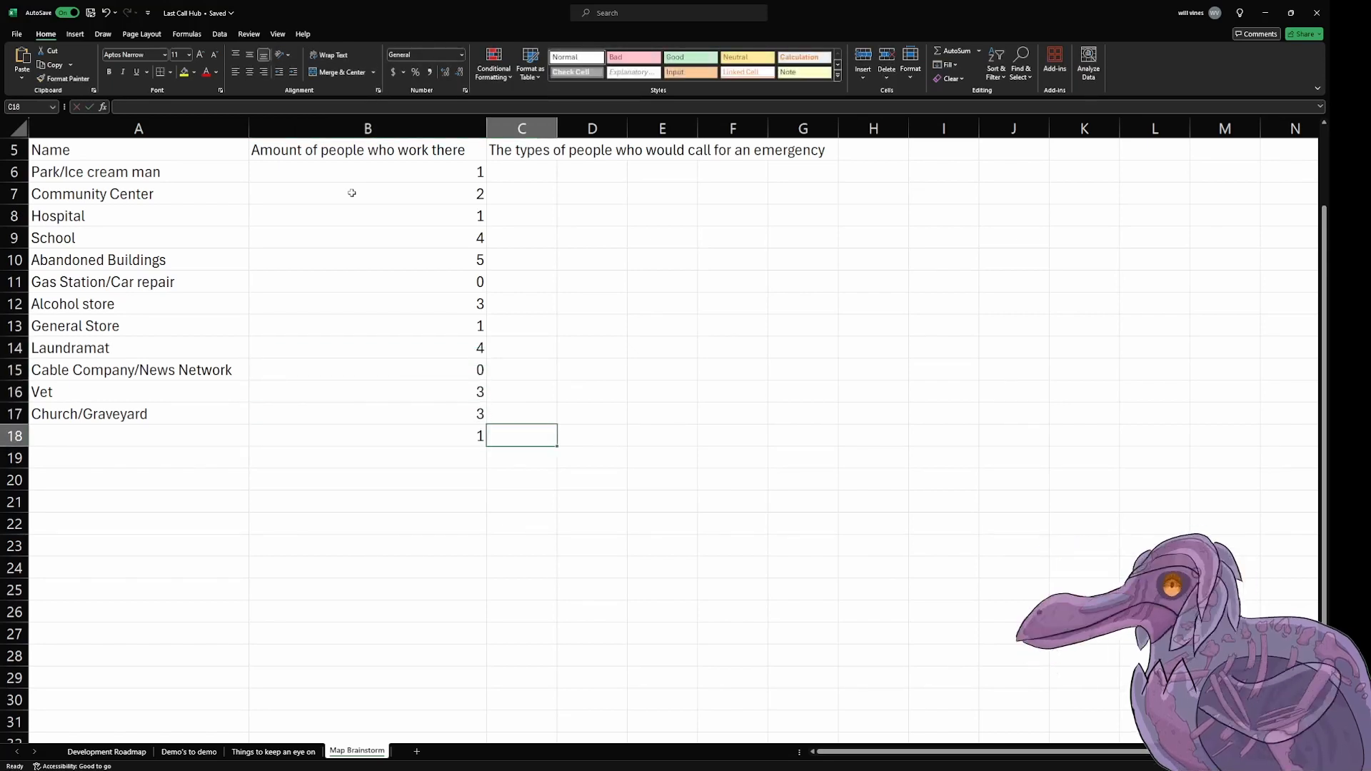
Step: Check the location names in cells A11 to A17 one by one for a missing entry
key(Left)
key(Left)
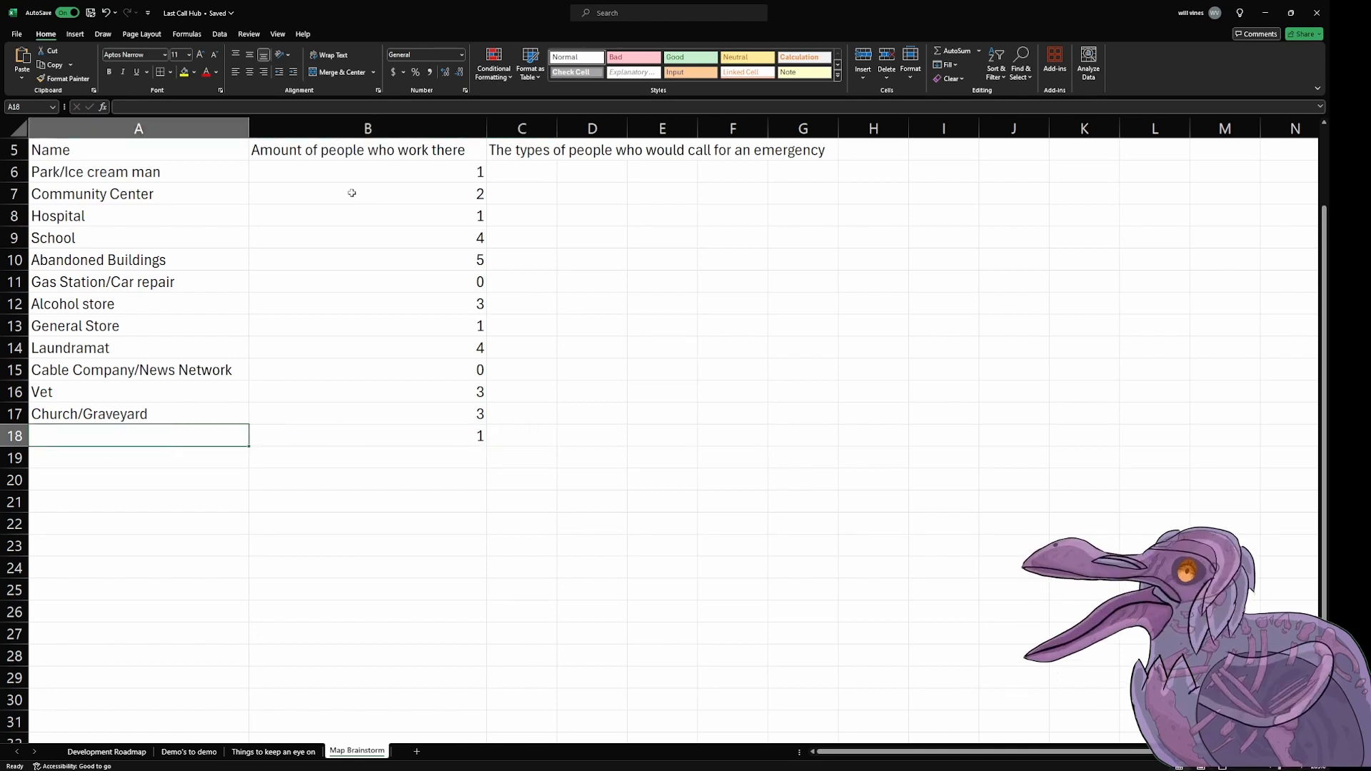
click(172, 283)
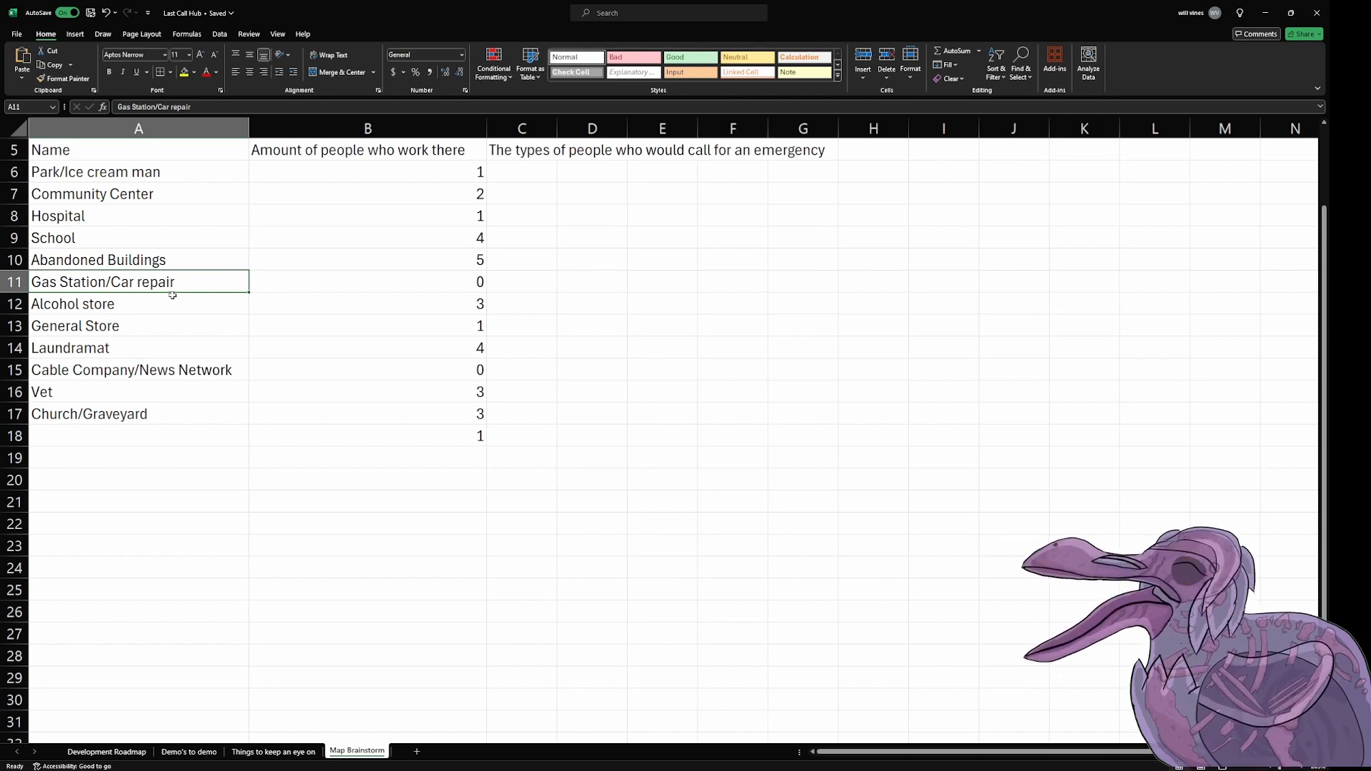
click(173, 300)
click(168, 327)
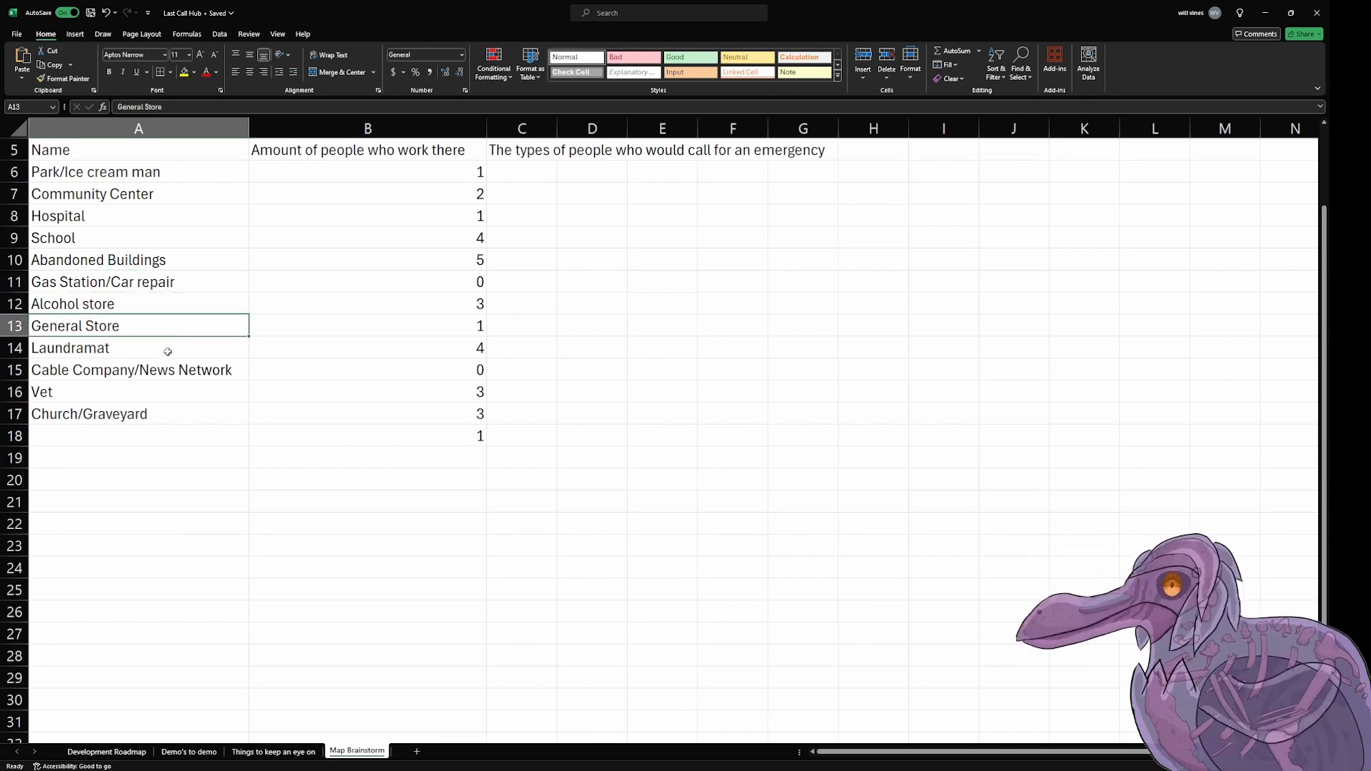
click(168, 351)
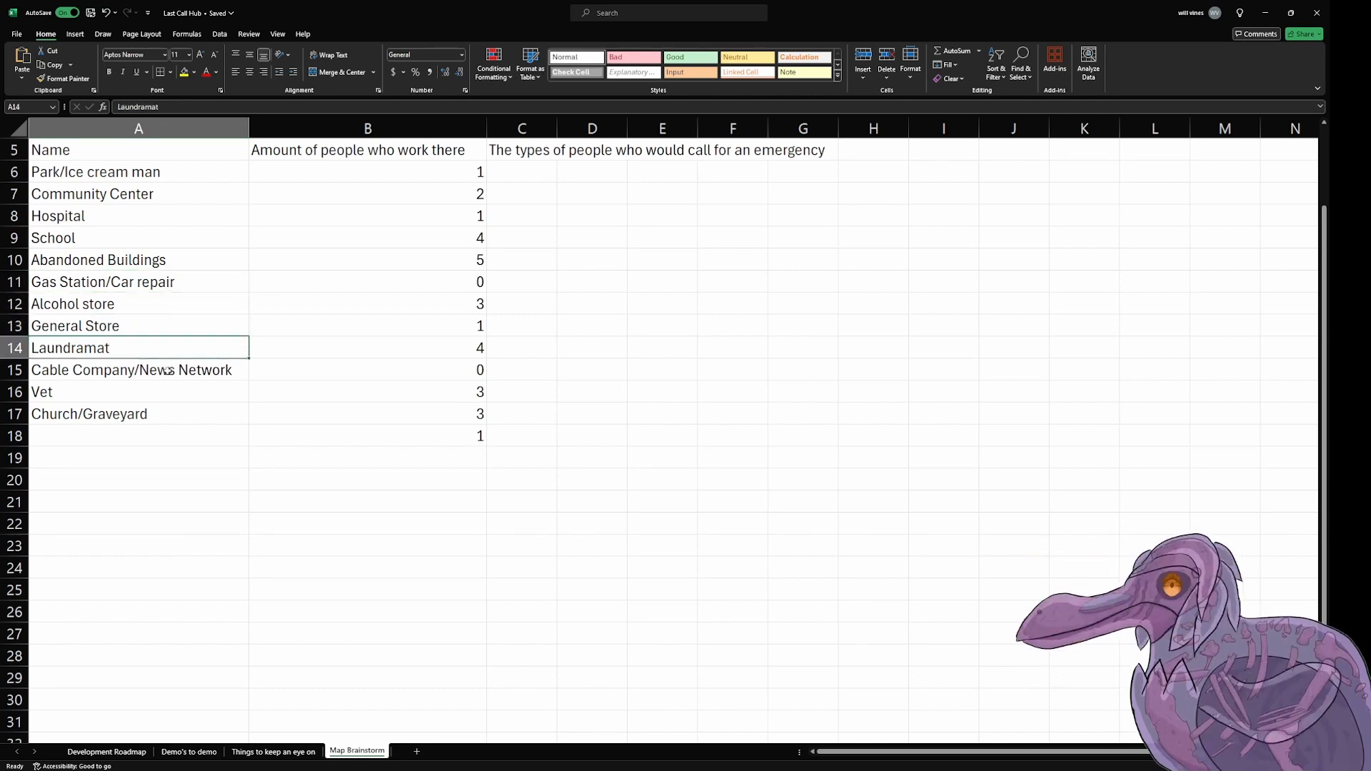
click(167, 371)
click(169, 393)
click(169, 414)
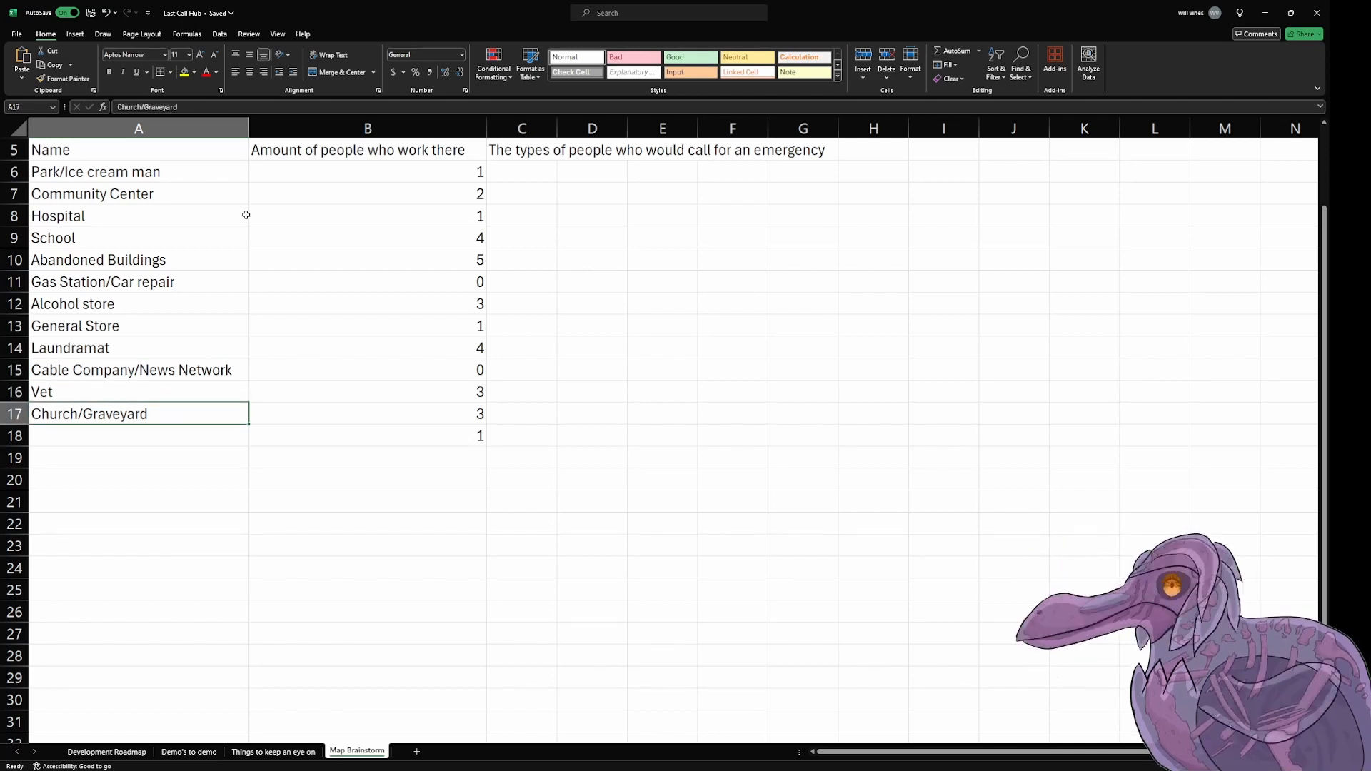
Step: Go through the worker counts in cells B6 to B18, comparing each with the location name in its row
click(304, 166)
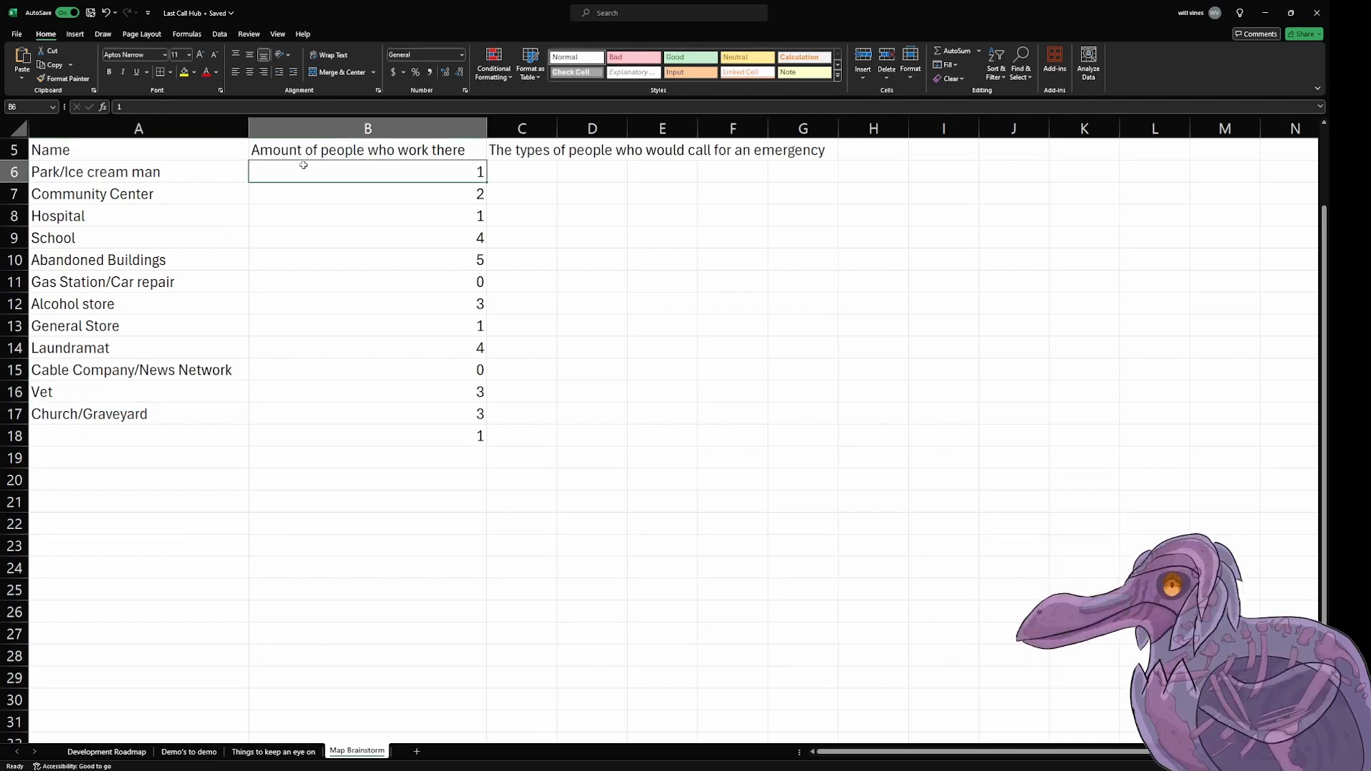
key(Down)
key(Down)
key(Down)
key(Down)
key(Down)
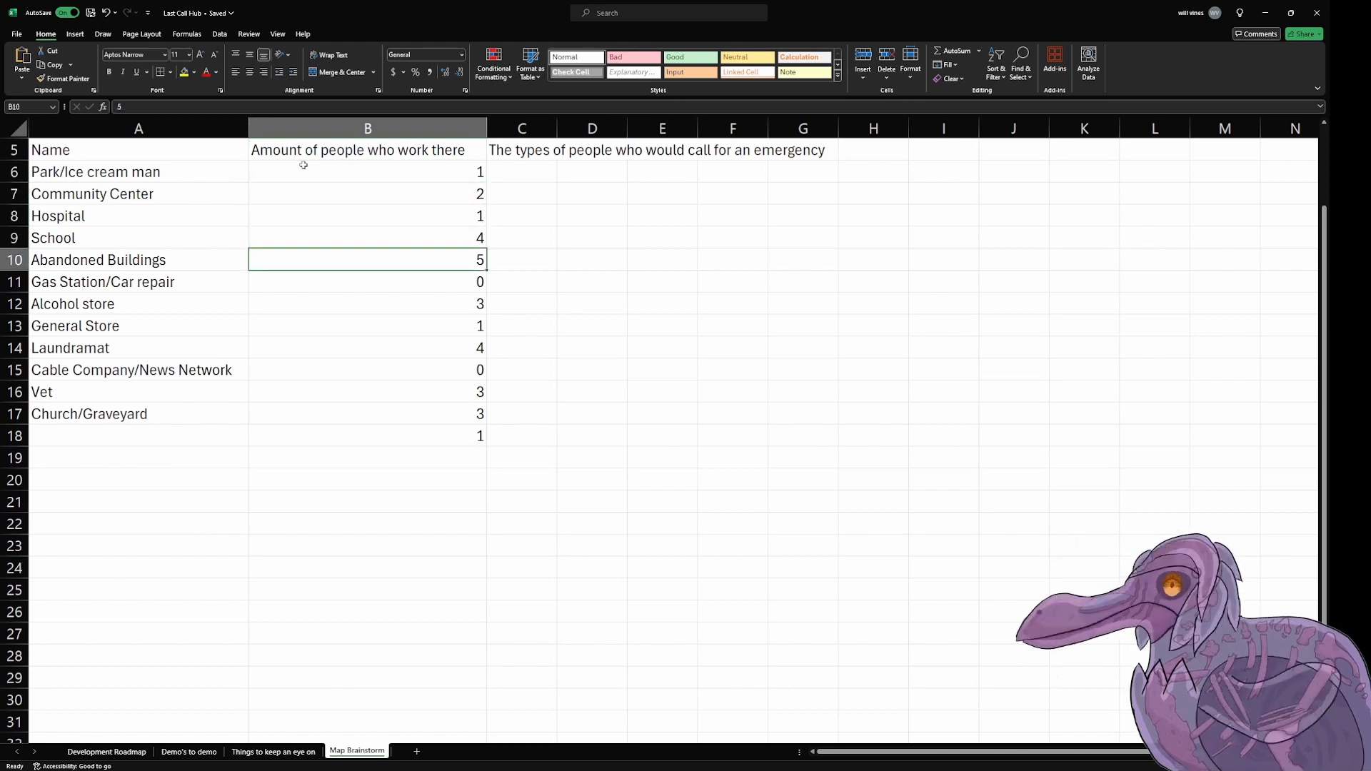
key(Down)
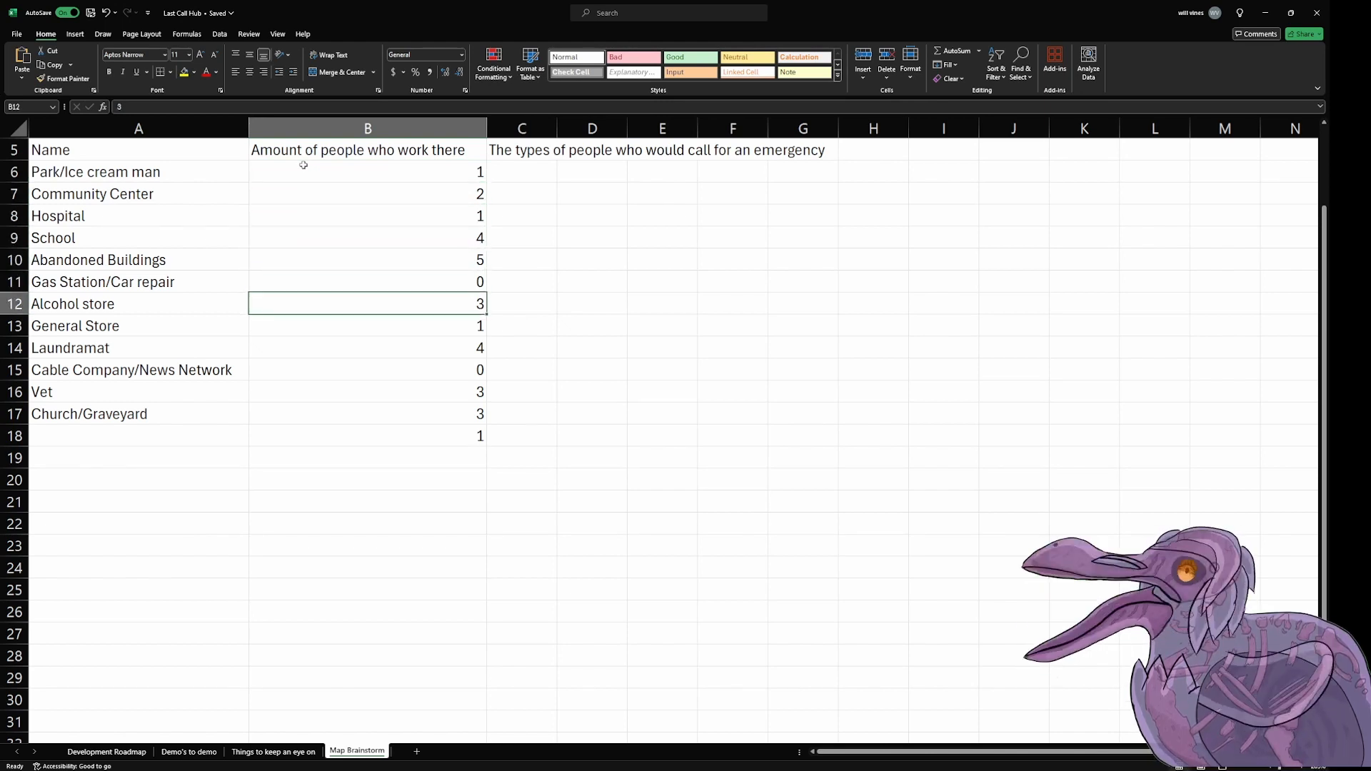
key(Down)
key(Down)
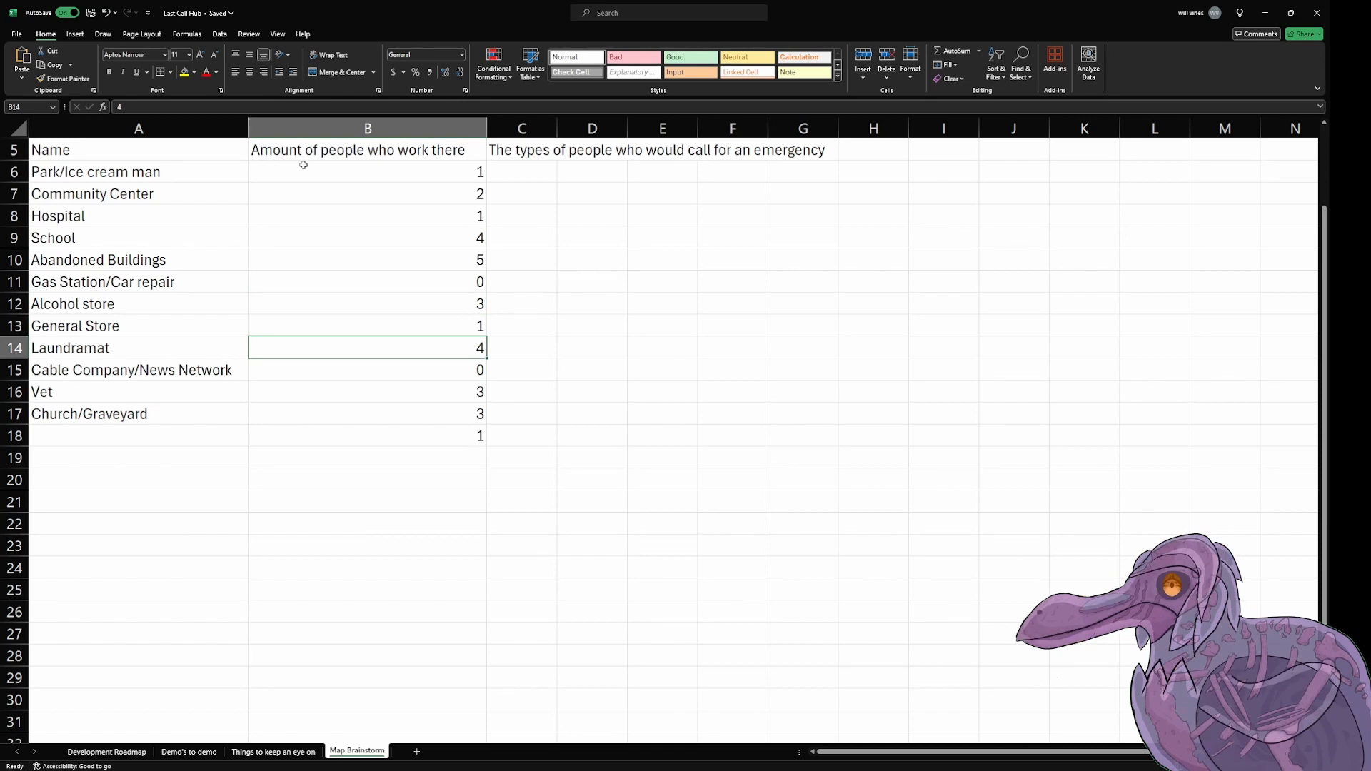
key(Down)
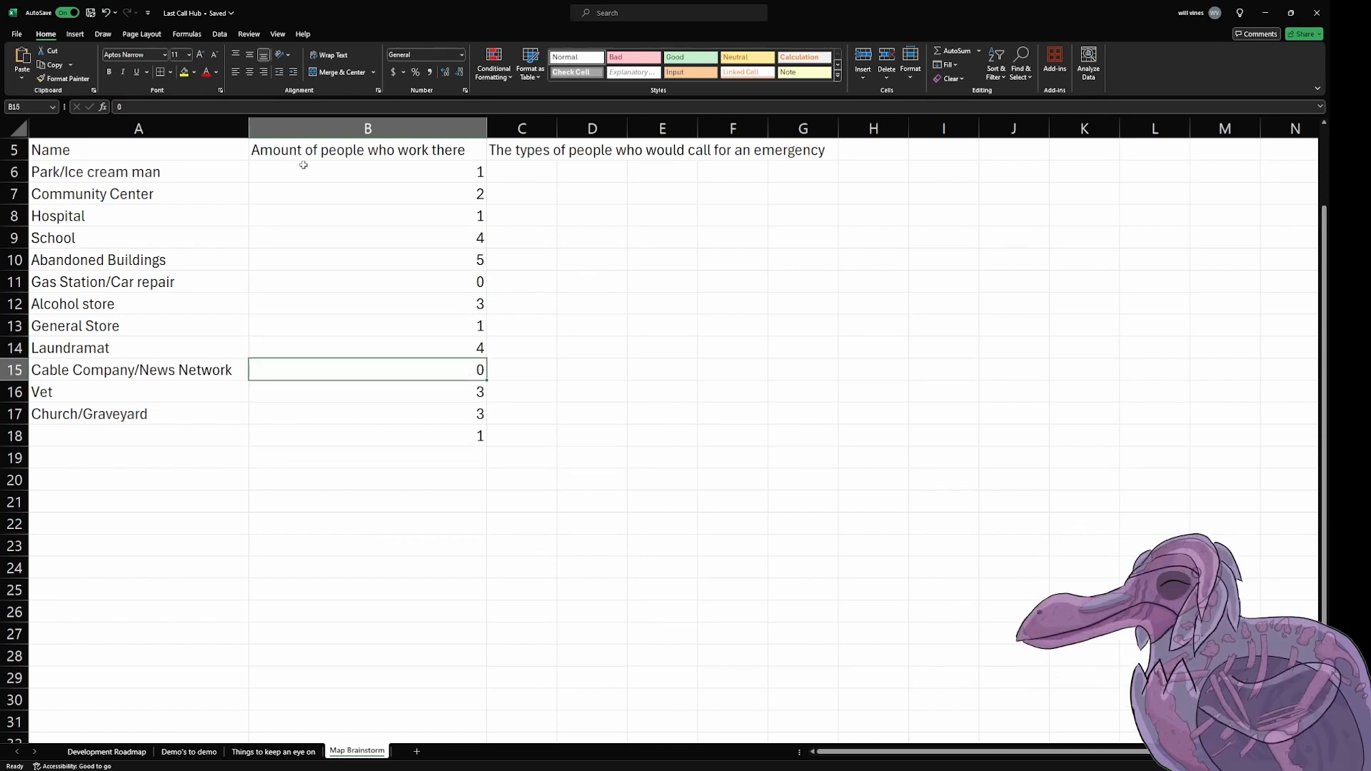
key(Down)
key(Down)
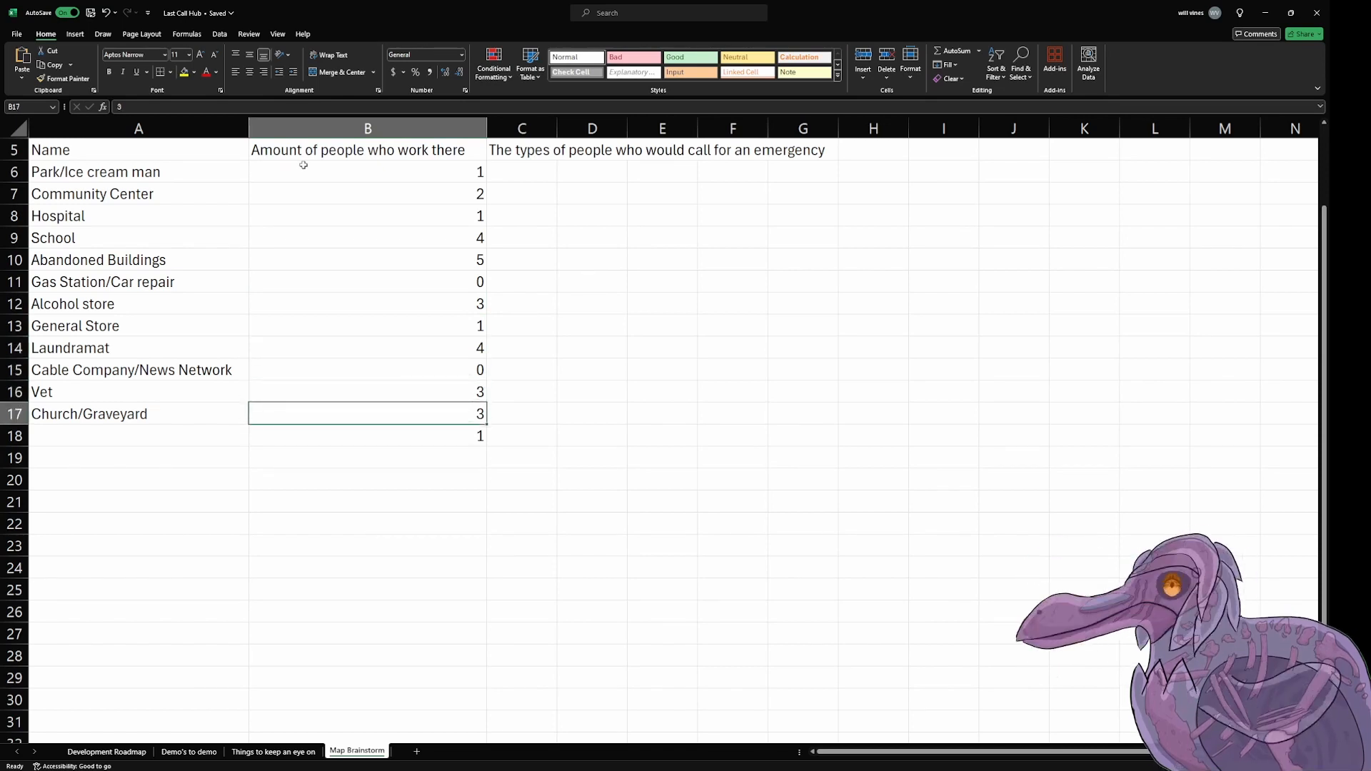
key(Down)
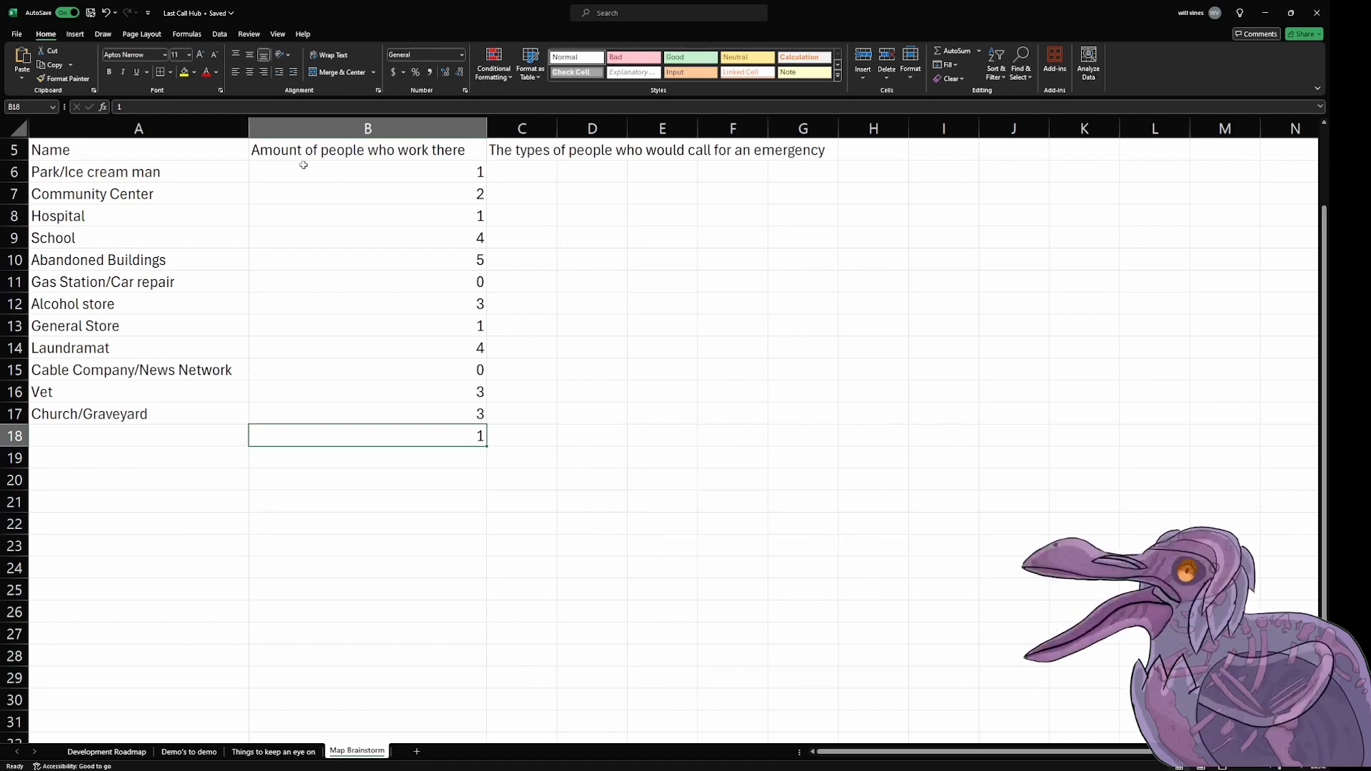
Step: Move the location names from Community Center to Church/Graveyard down one row and enter "Hardware Store" in cell A7
key(Left)
drag(138, 199, 140, 438)
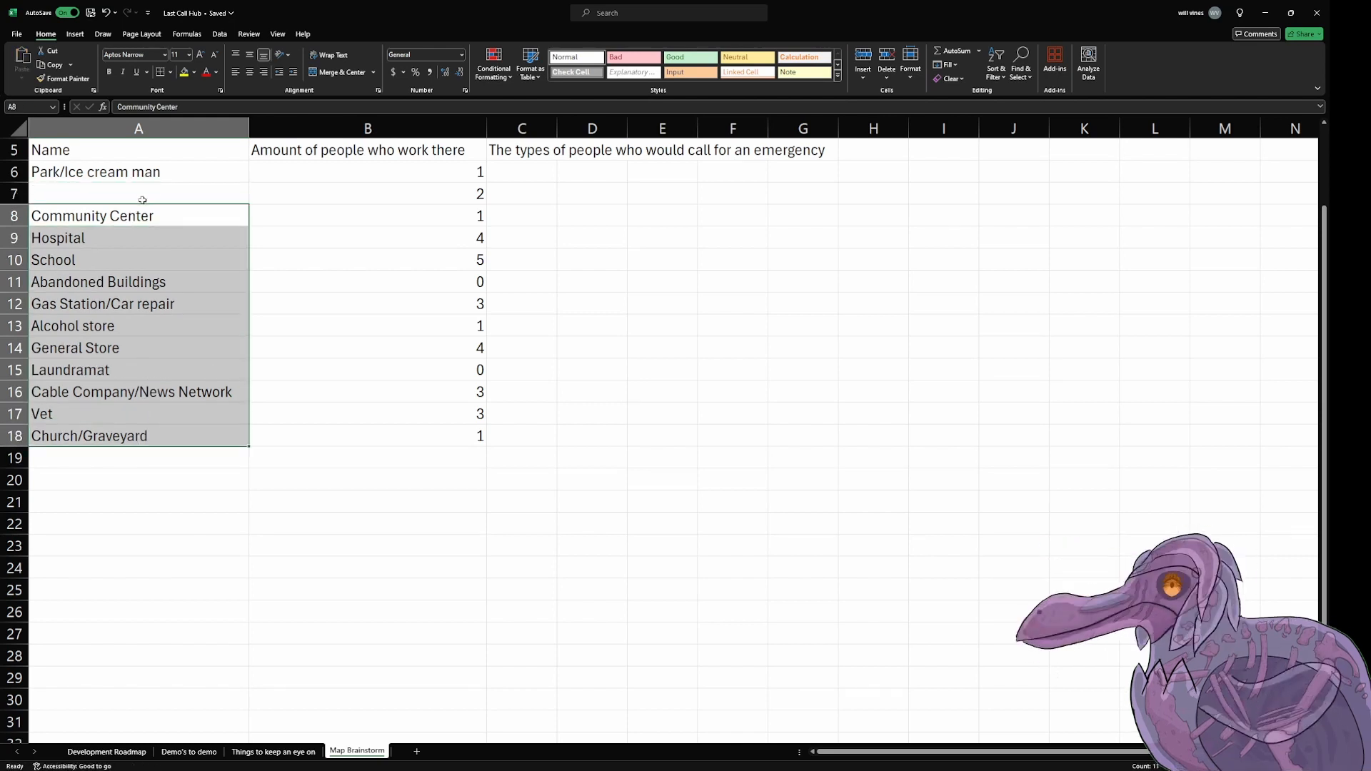
click(147, 194)
text(Har)
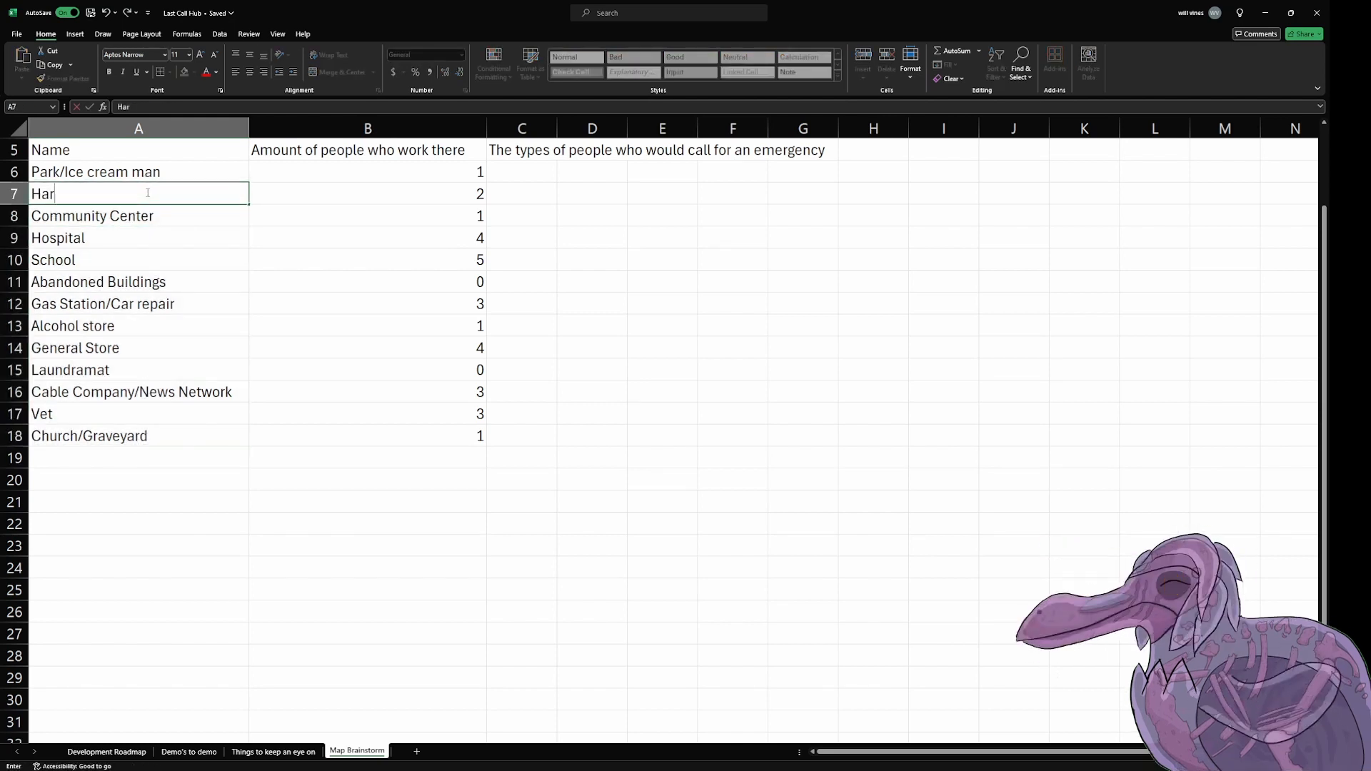
text(dware Store)
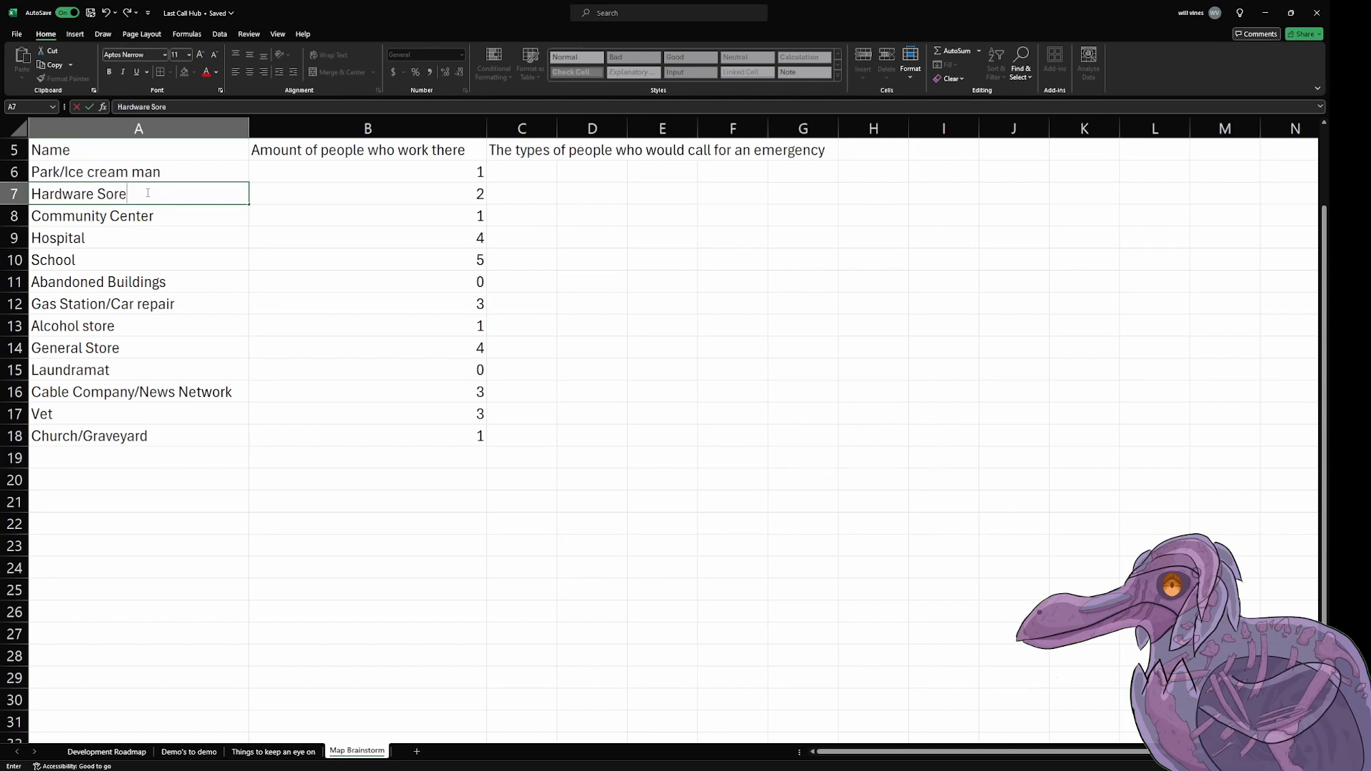
key(BackSpace)
key(BackSpace)
key(BackSpace)
text(tore)
key(Tab)
key(Tab)
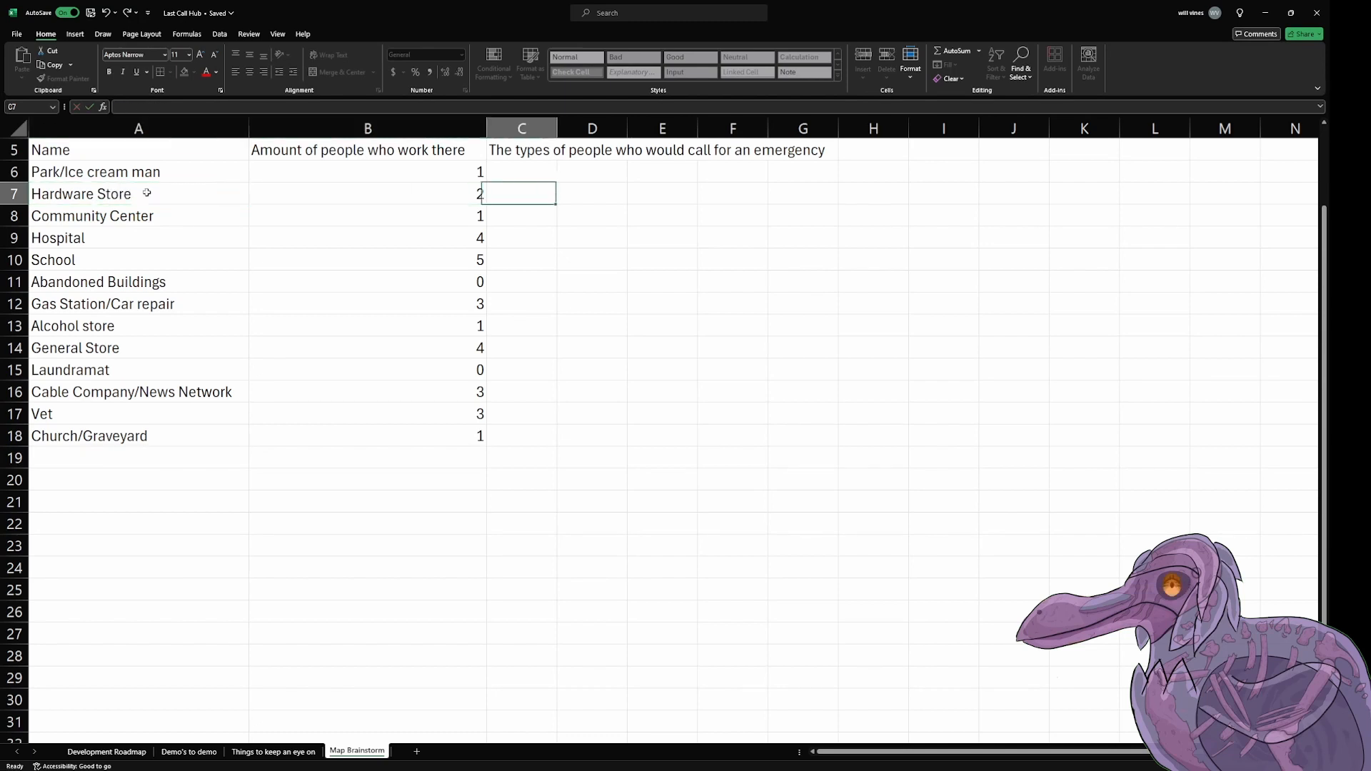
Step: Enter the emergency caller types "Children", "Adults" and "Everyone" in cells C6 to C8
key(Up)
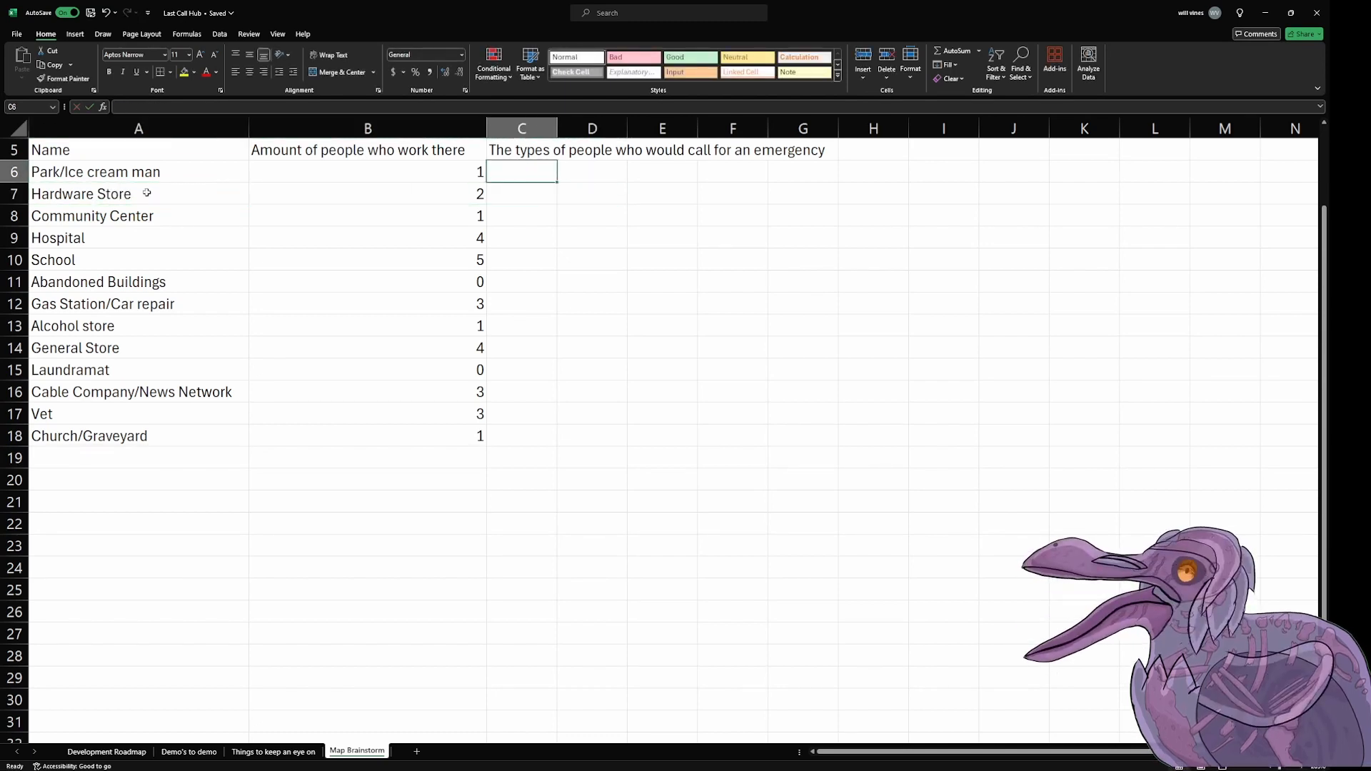
text(Children)
key(Return)
text(Adults)
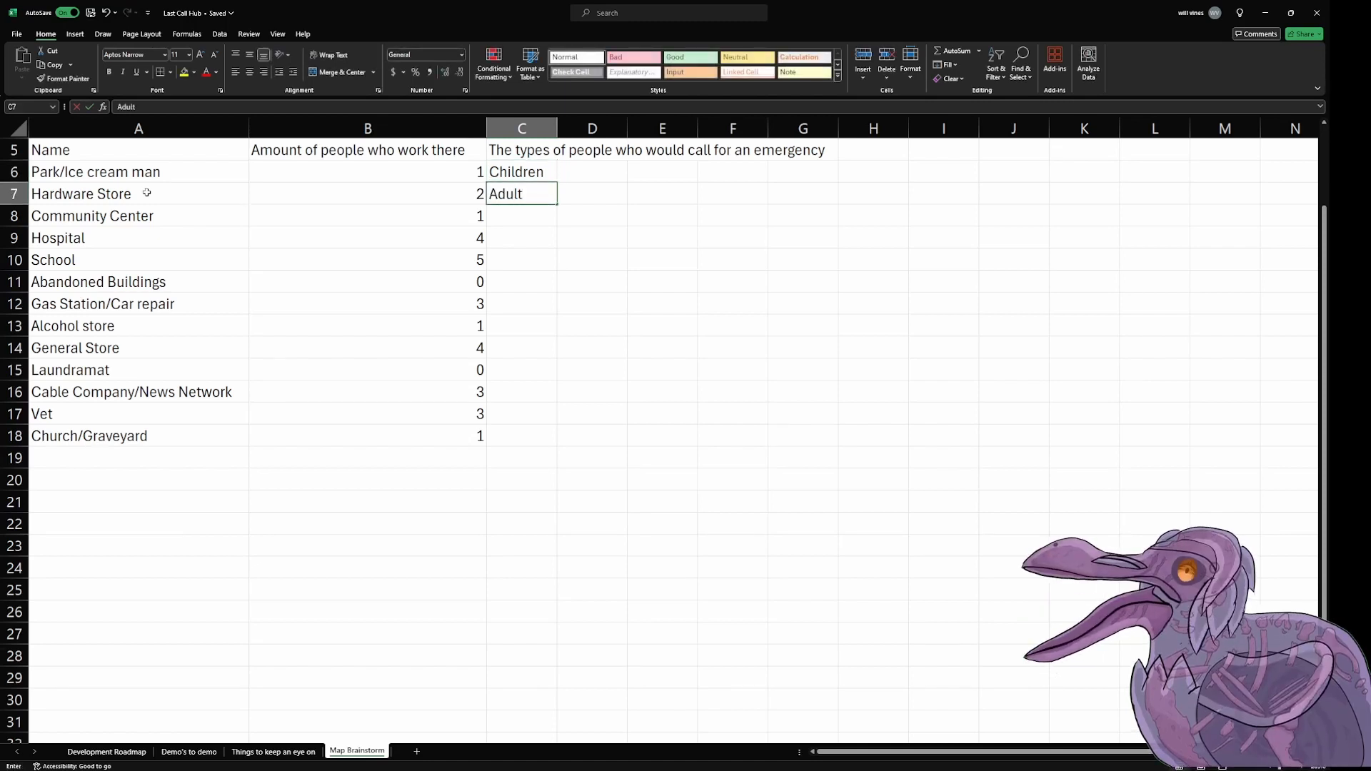
key(Return)
text(Everyone)
key(Return)
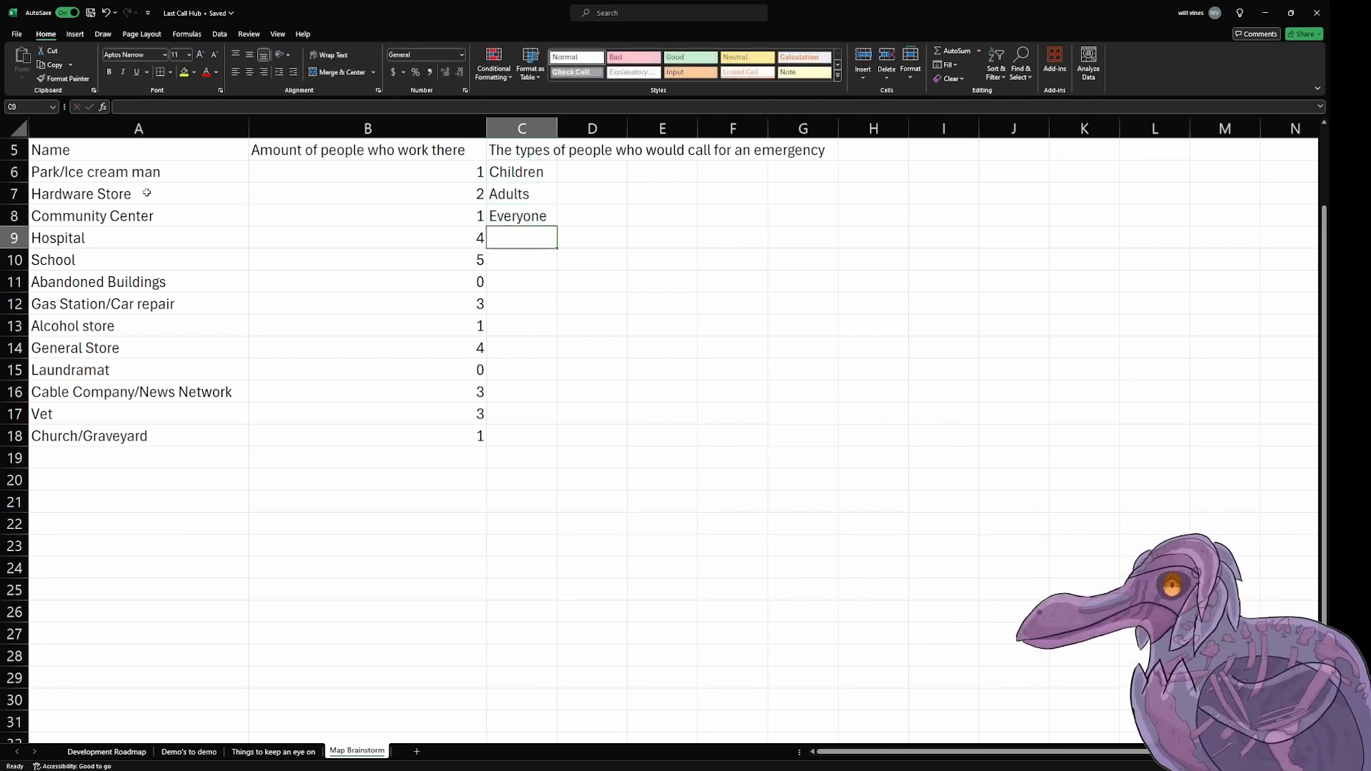
Step: Enter the caller types "Adulst/Children" for Hospital, "Adulst/Teens" for School and "Teens" for Abandoned Buildings in cells C9 to C11
text(Adulst)
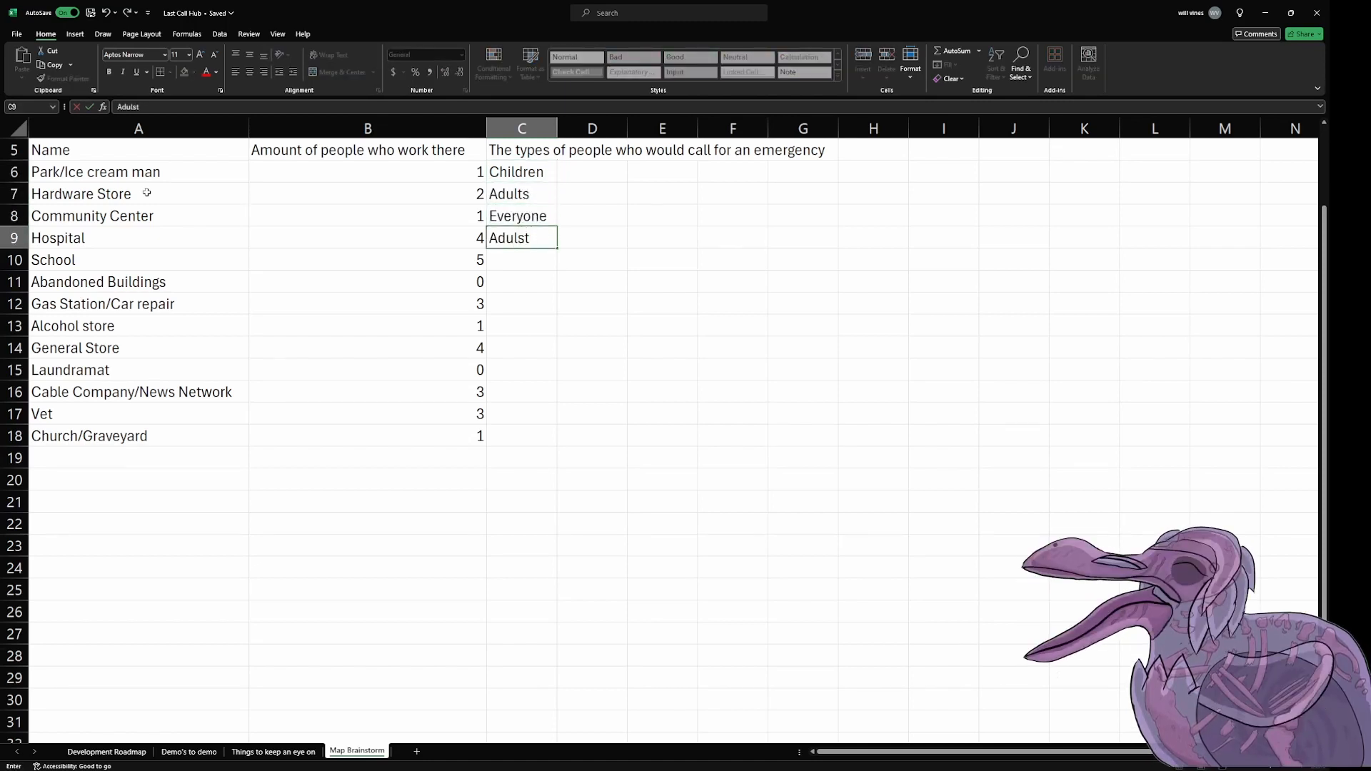
text(/Children)
key(Return)
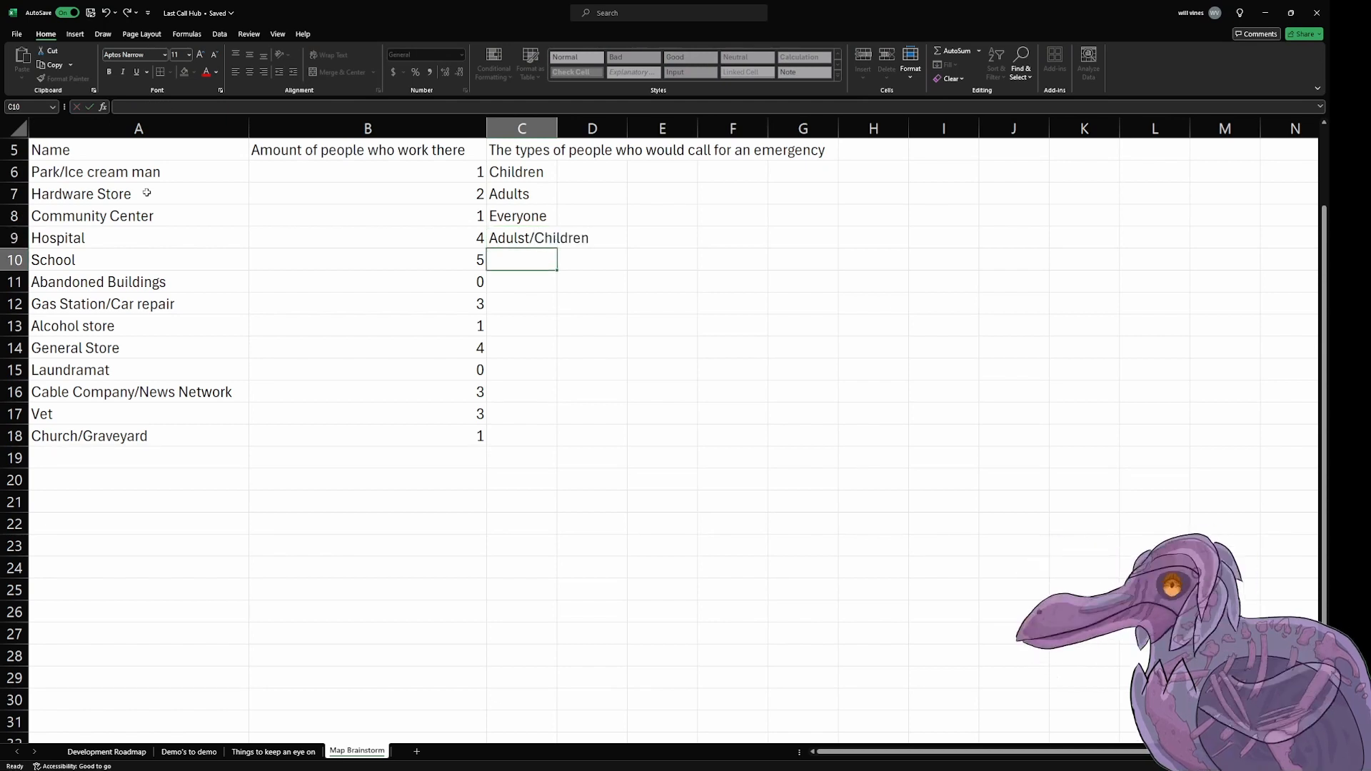
text(Adulst/Teens)
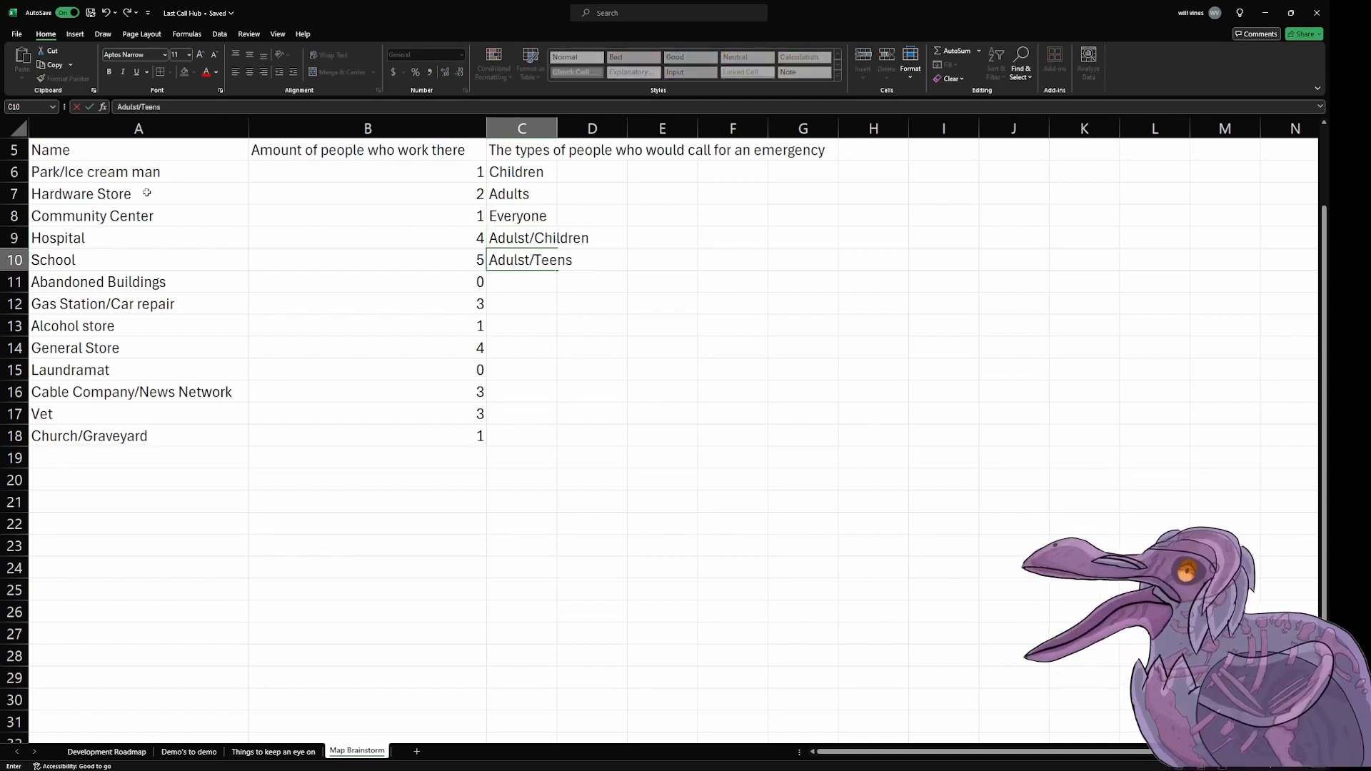
key(Return)
text(Teens)
key(Return)
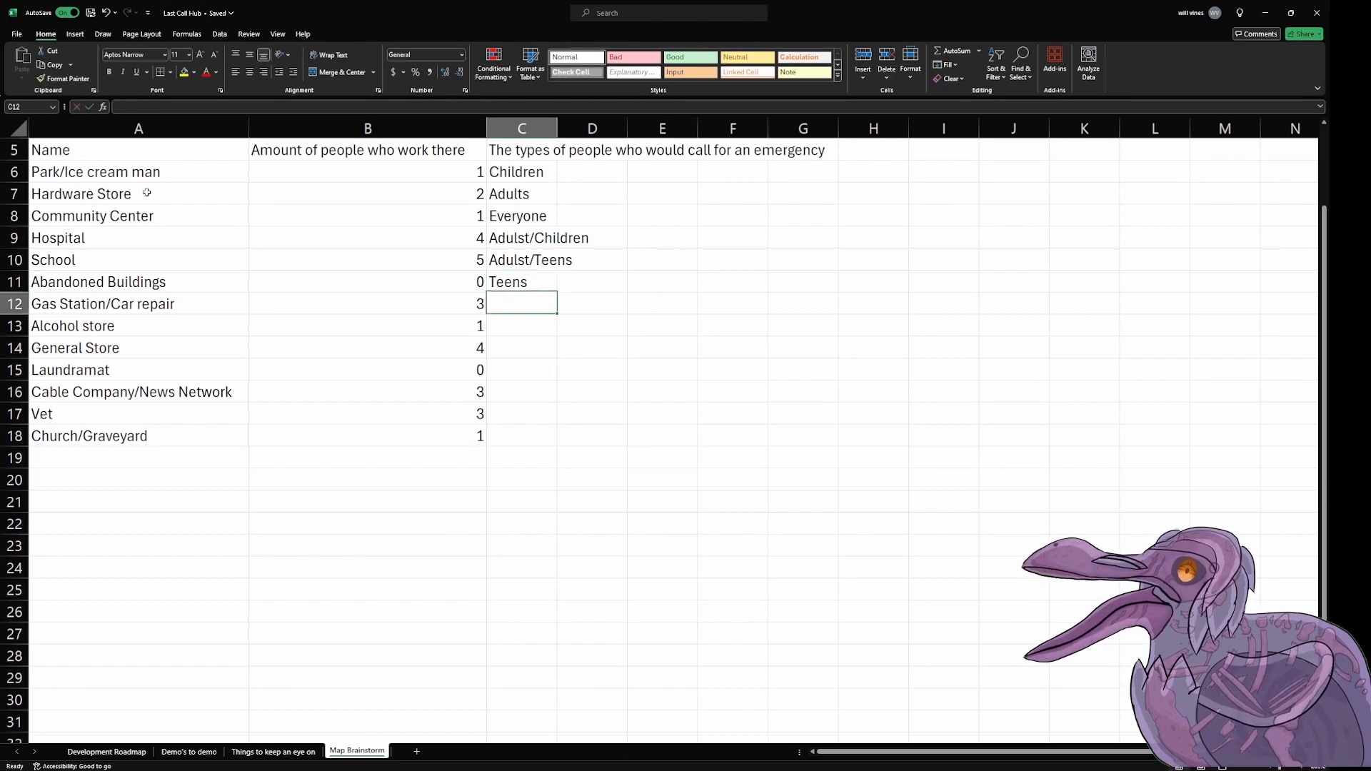
Step: Enter the caller types "Teens/Adults", "Adulst" and "Adulst/Teens" in cells C12 to C14
text(Teens/A)
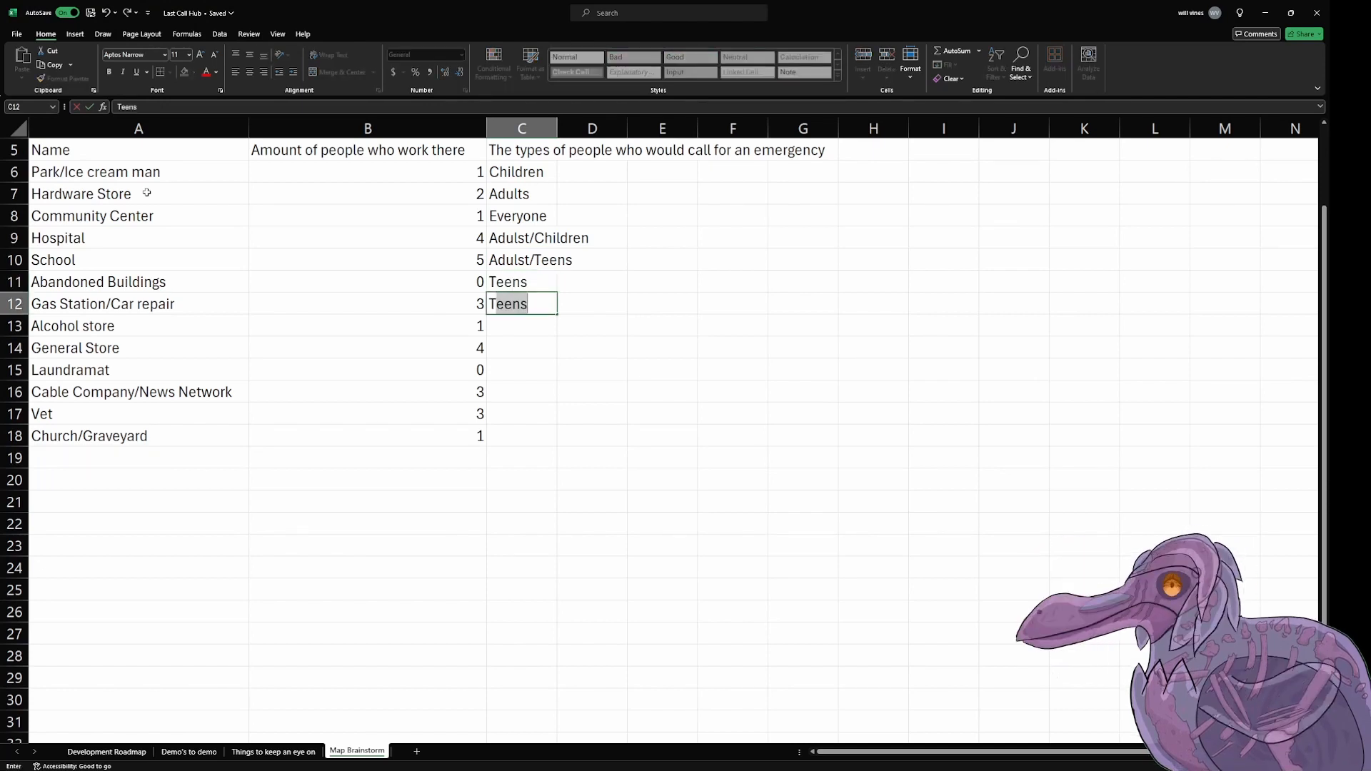
text(dults)
key(Return)
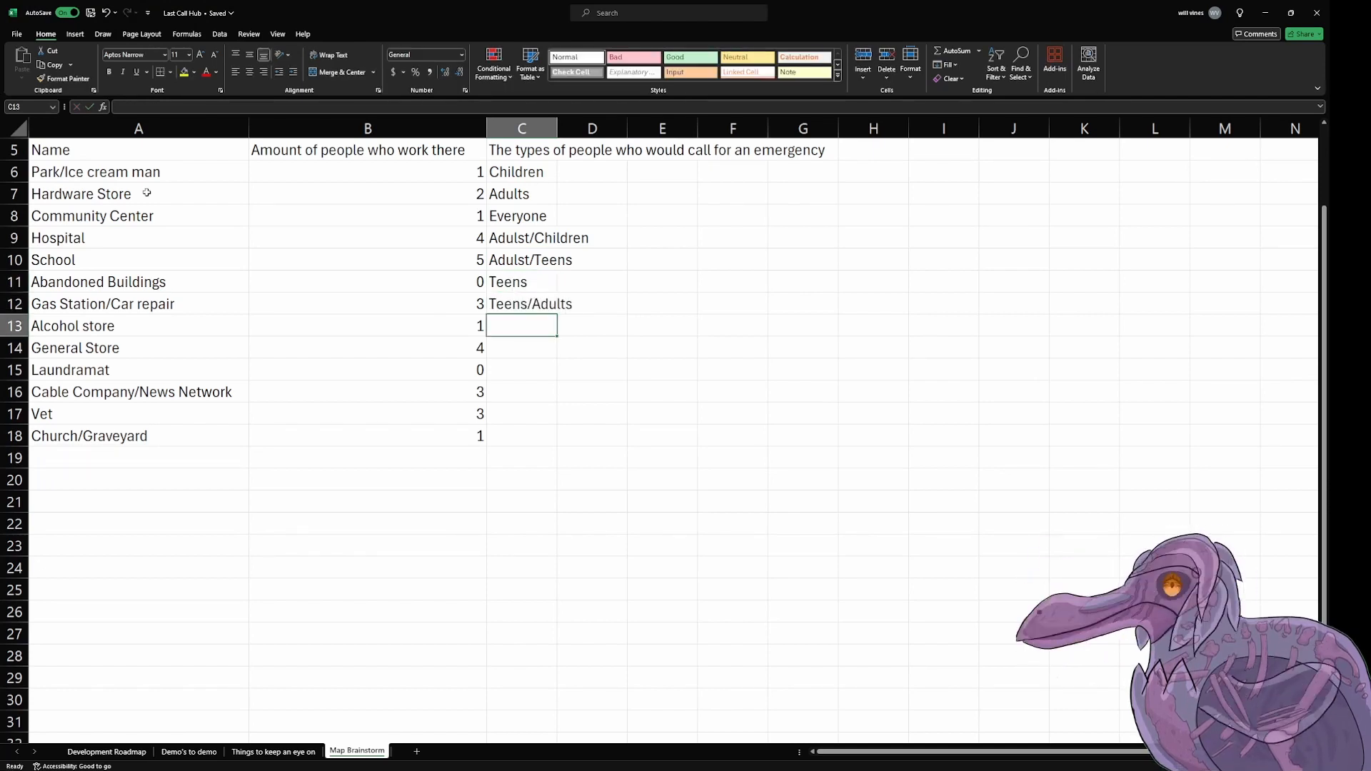
text(Adulst)
key(Return)
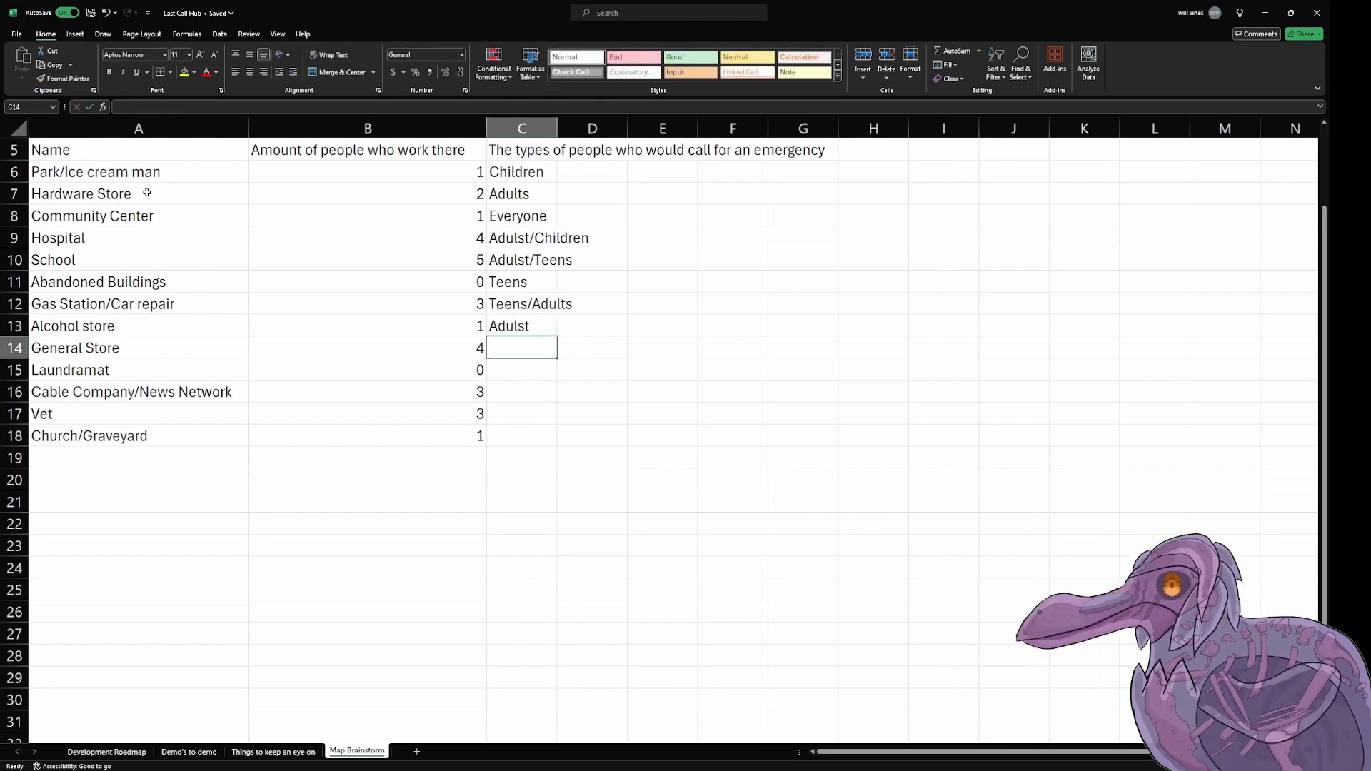
text(Adulst/Teens)
key(Return)
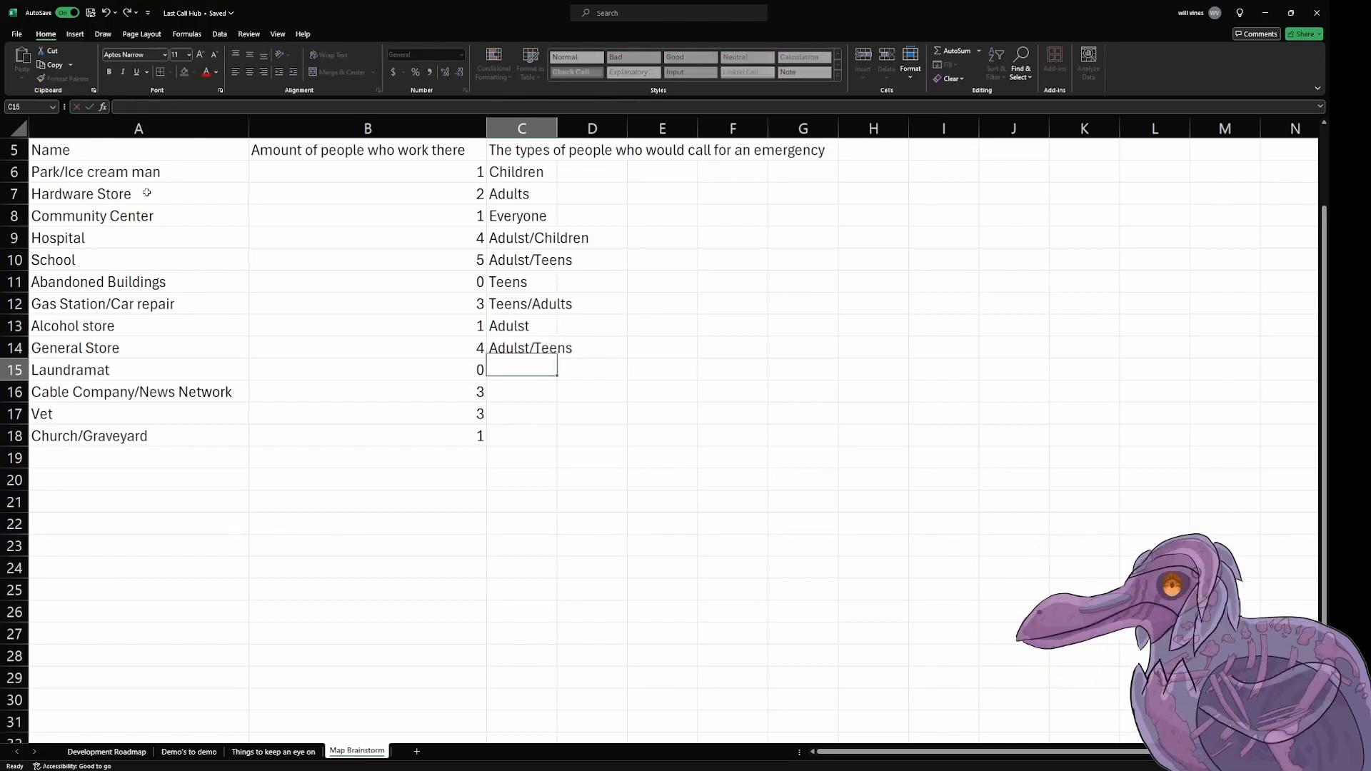
Step: Enter "Adults" as the Laundramat's caller type in cell C15
text(Aduls)
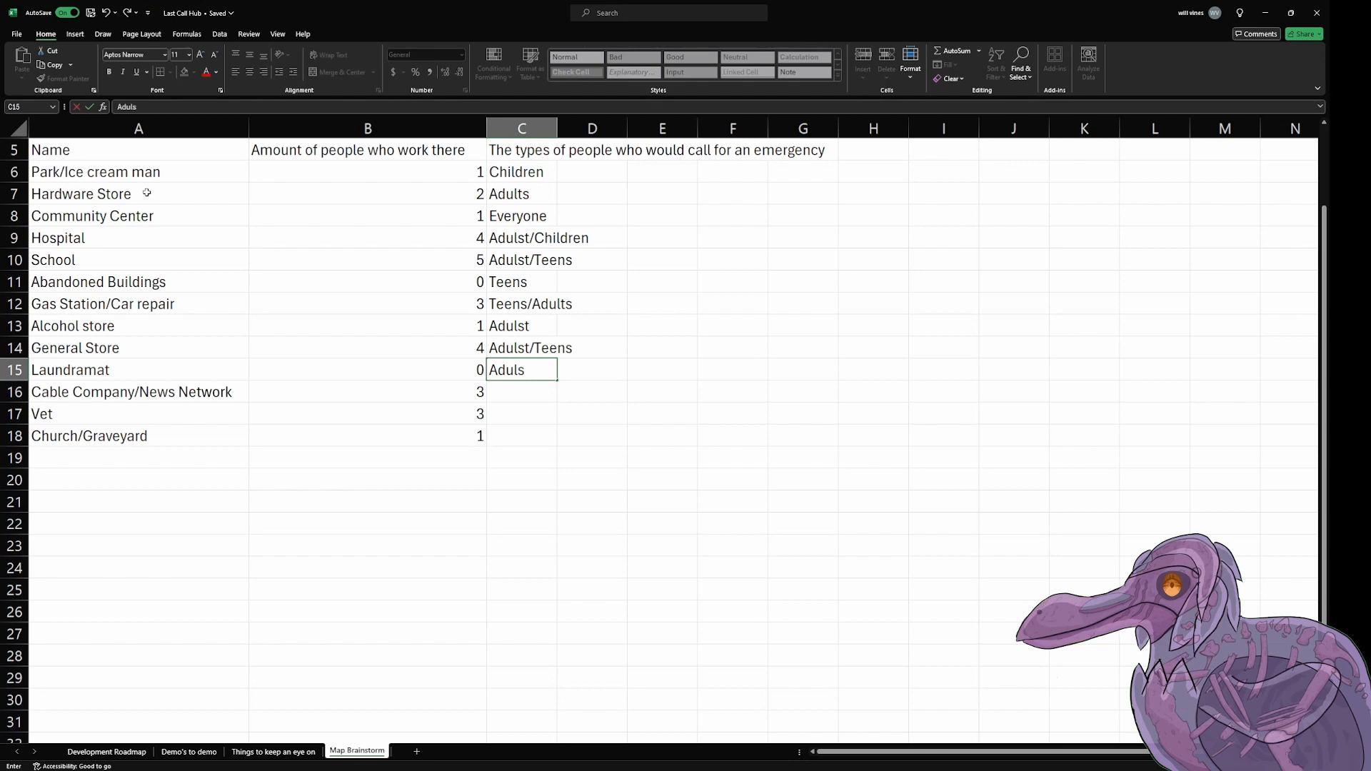
key(BackSpace)
text(ts)
key(Up)
key(Down)
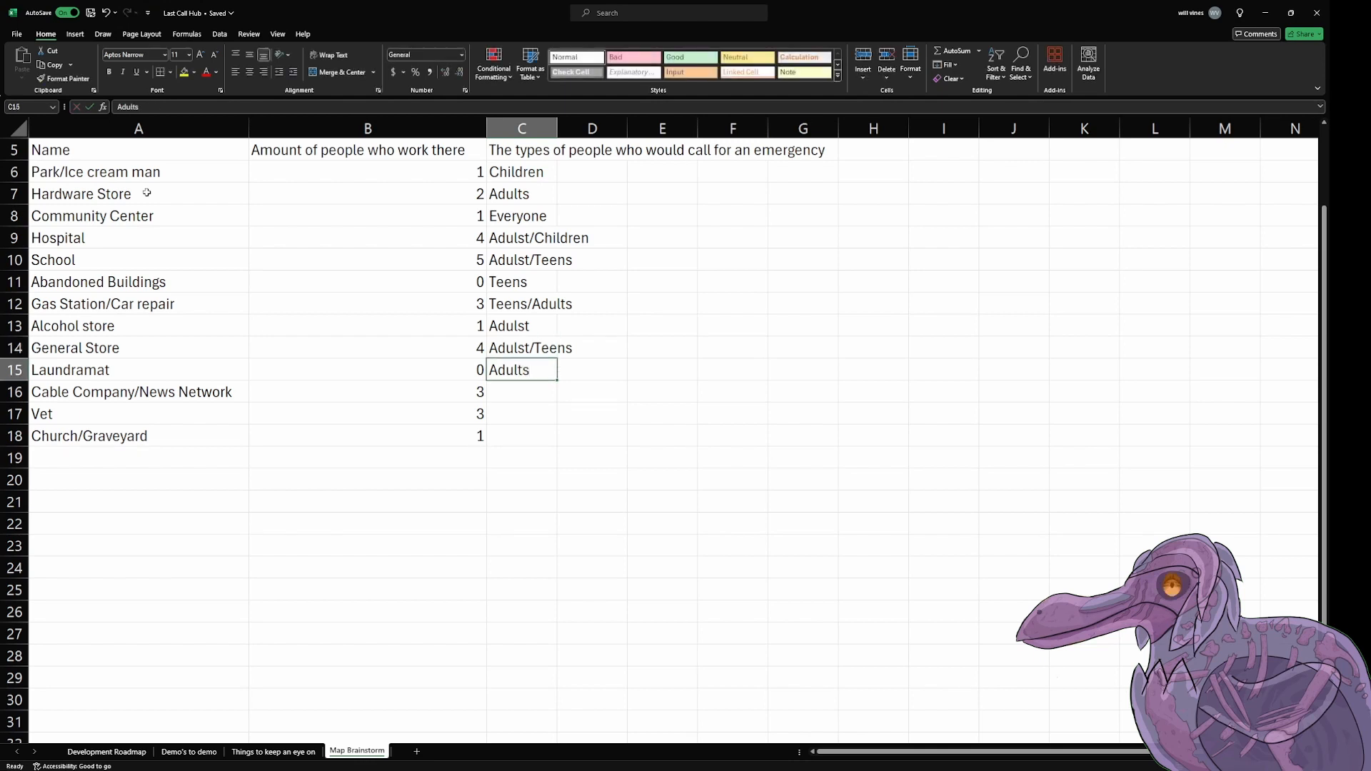
Step: Copy the caller type in cell C15 to cells C16 to C18
key(ctrl+c)
key(Down)
key(shift+Down)
key(shift+Down)
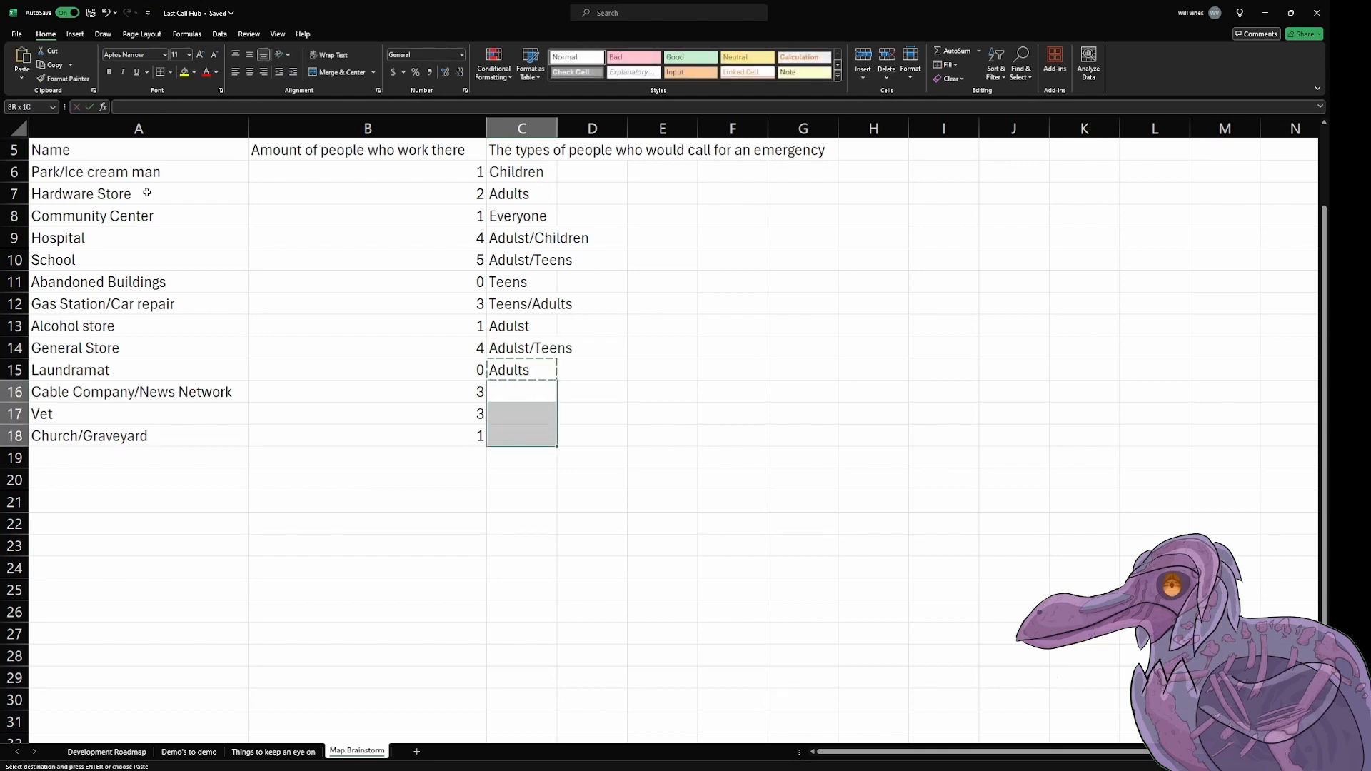
key(ctrl+v)
key(Right)
key(Escape)
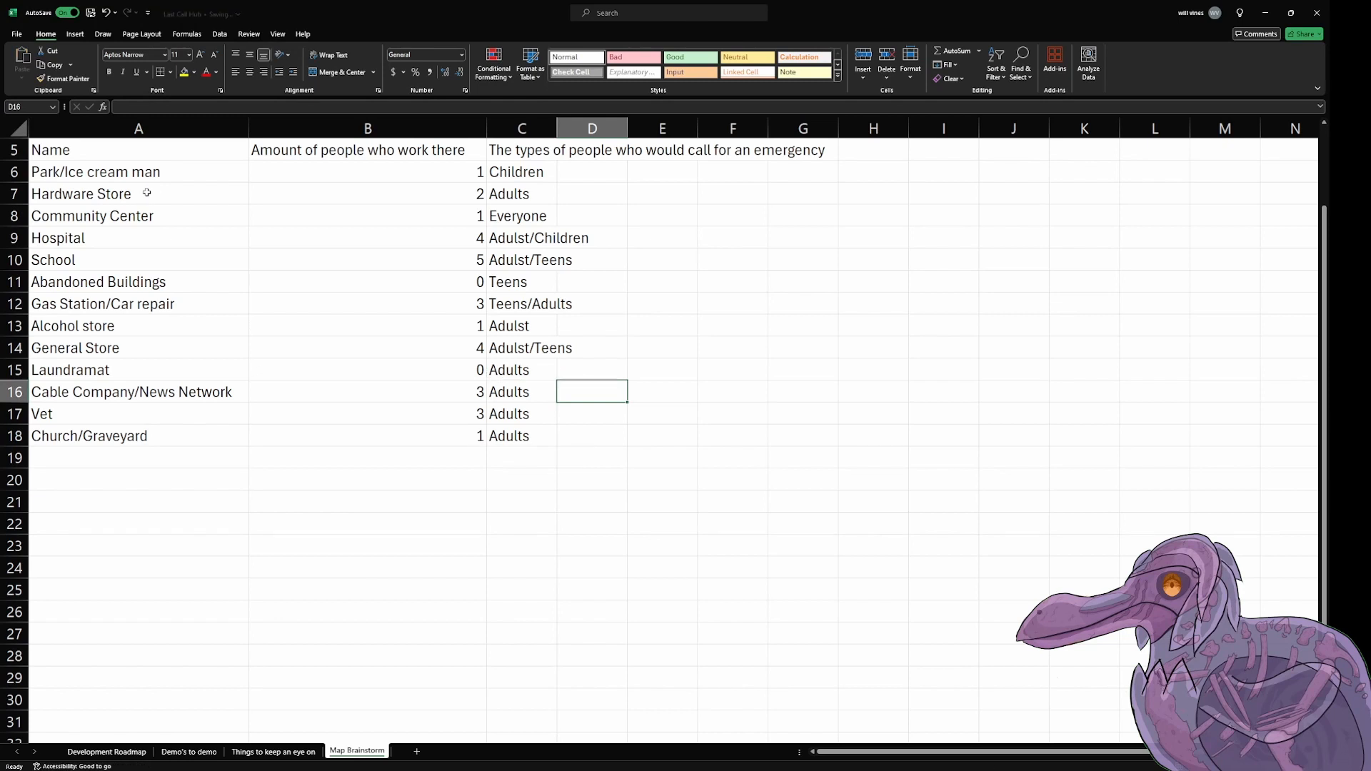
Step: Add the column heading "Needs" in cell J5
click(970, 156)
click(922, 179)
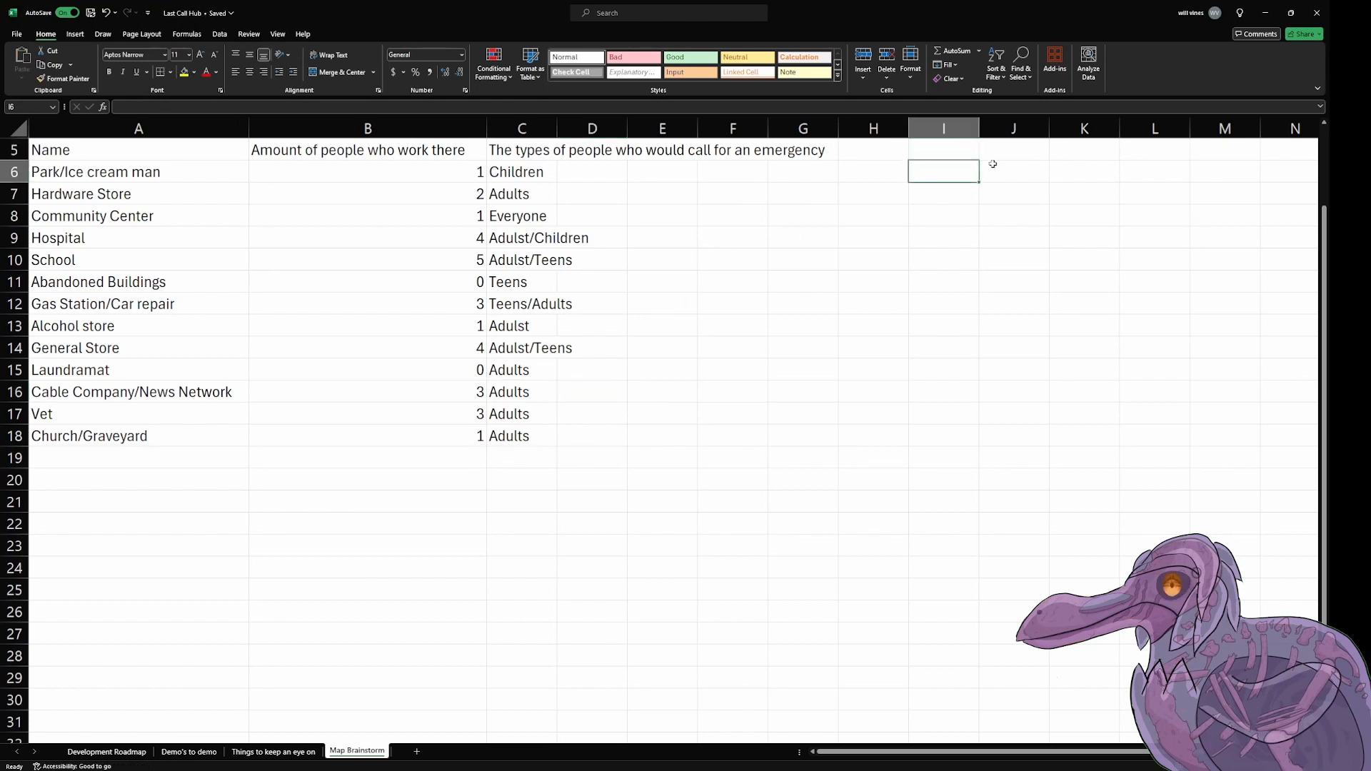
click(987, 159)
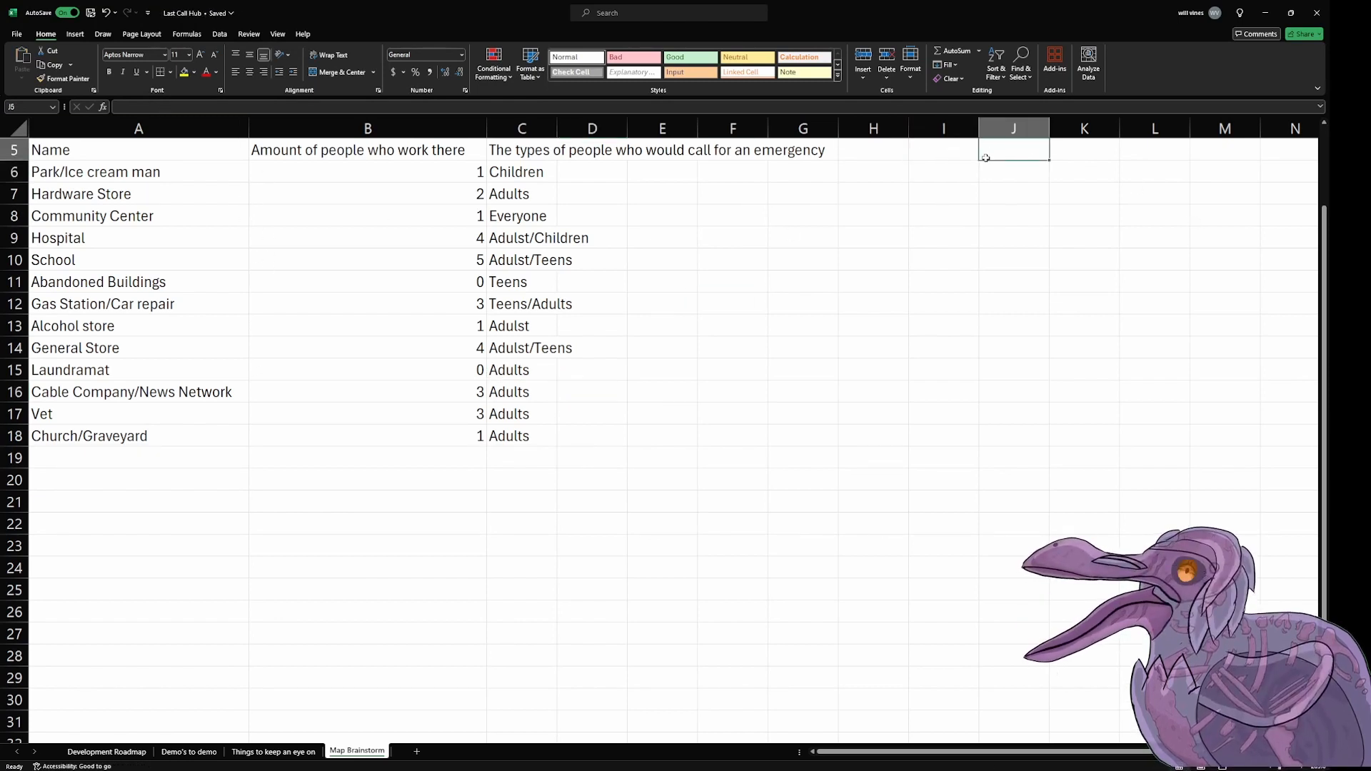
text(Needs)
key(Return)
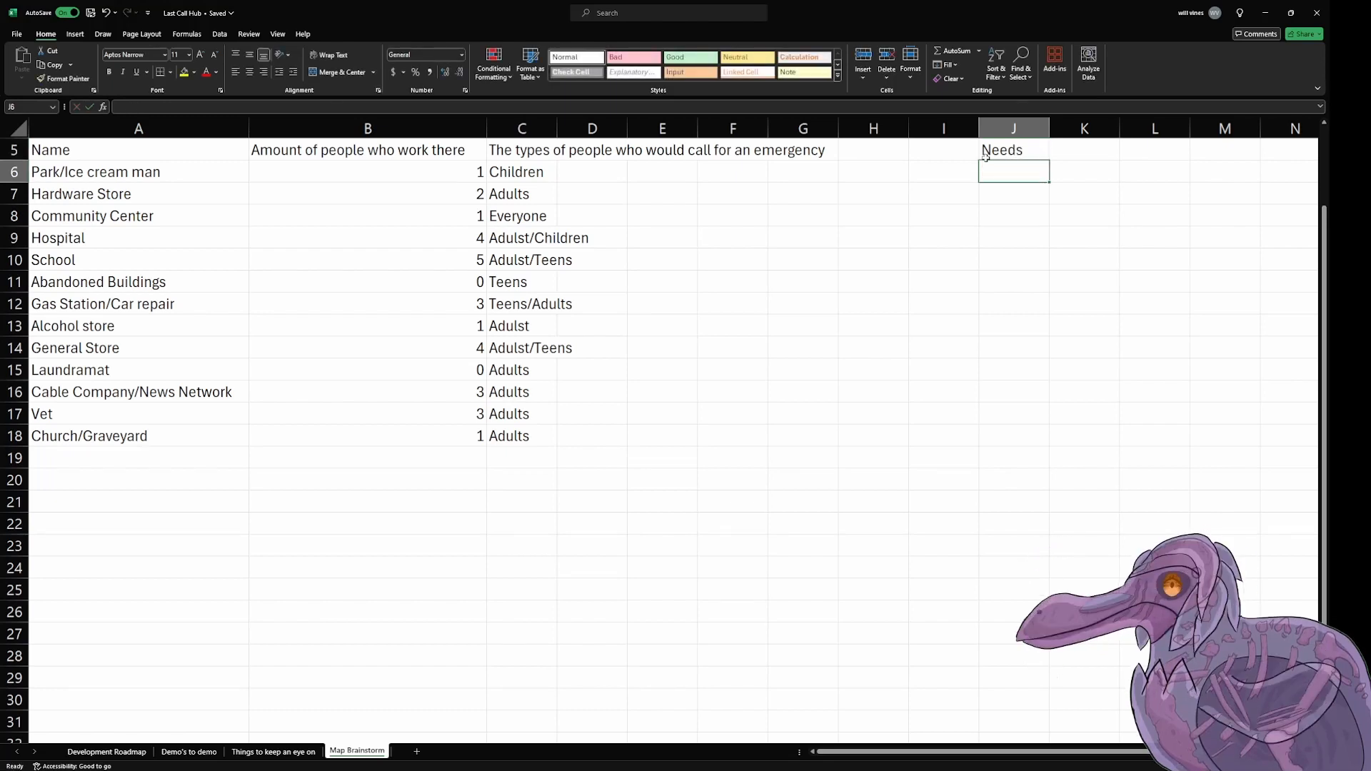
Step: List the groups "Children", "Teens", "Adults" and "Seniors" under the Needs heading in cells J6 to J9
text(J)
key(BackSpace)
text(Chi)
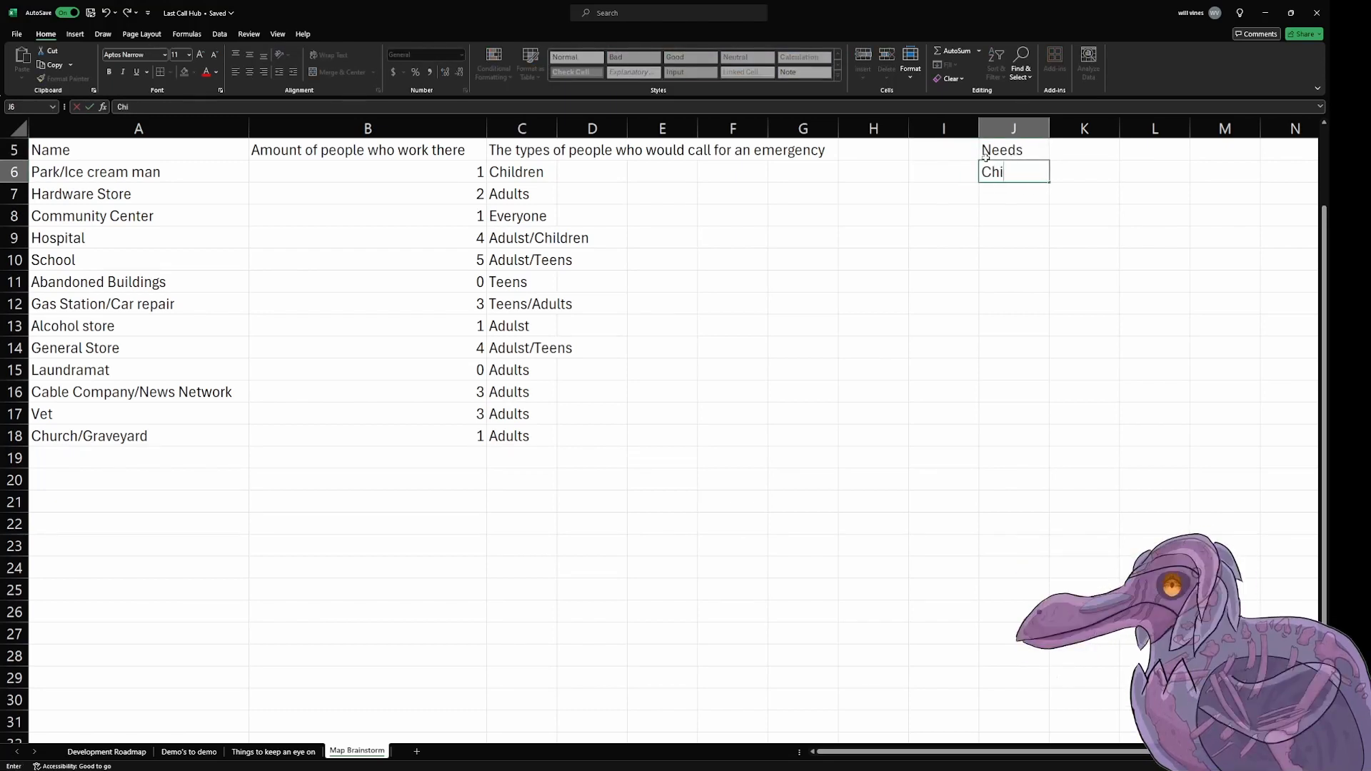
text(ldren)
key(Return)
text(Teens)
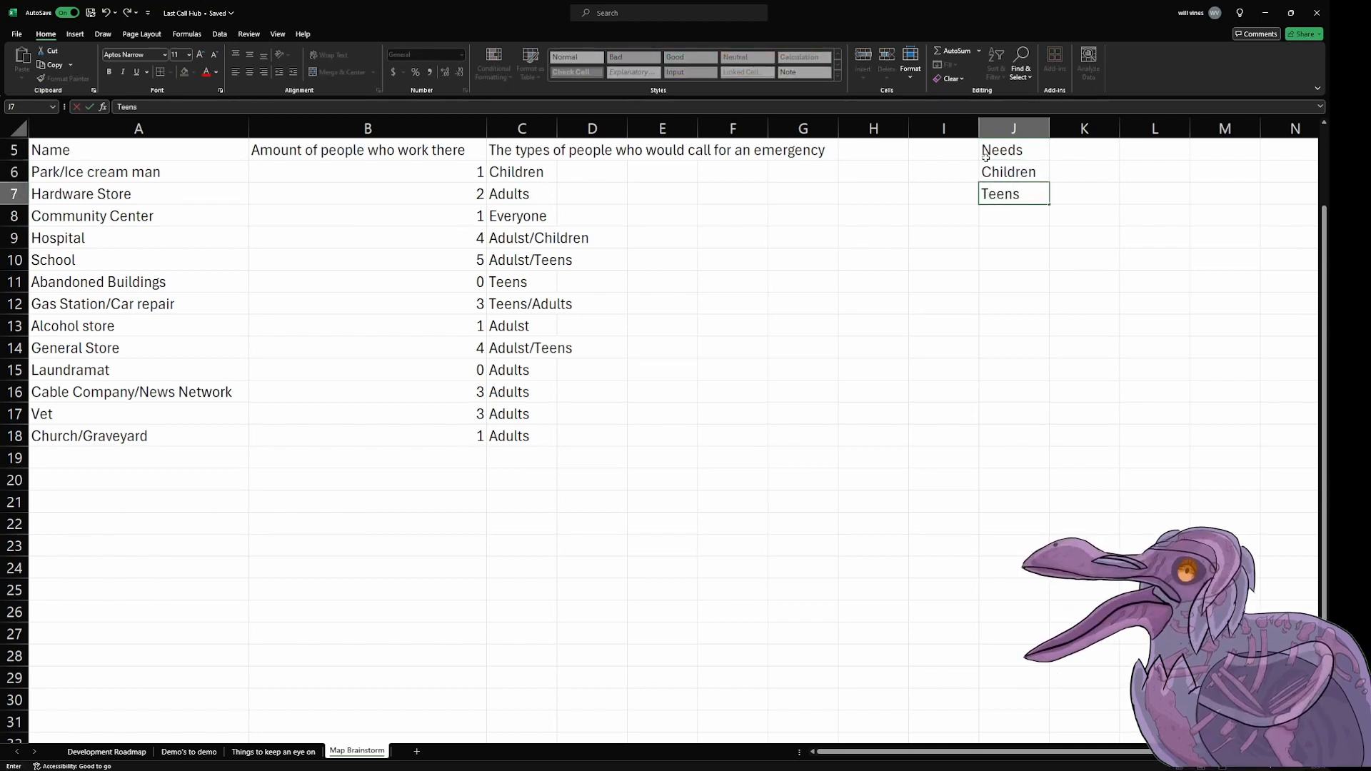
key(Return)
text(Adult)
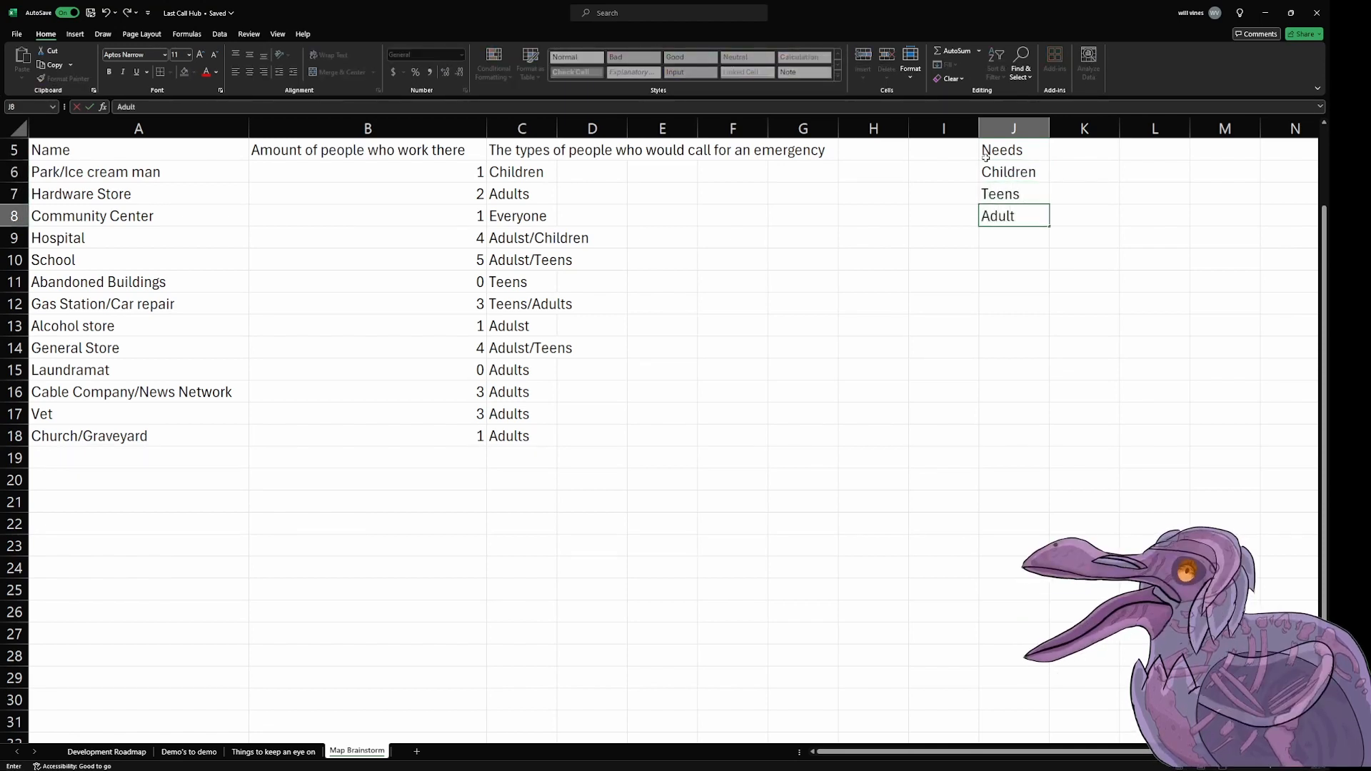
text(s)
key(Return)
text(Seniors)
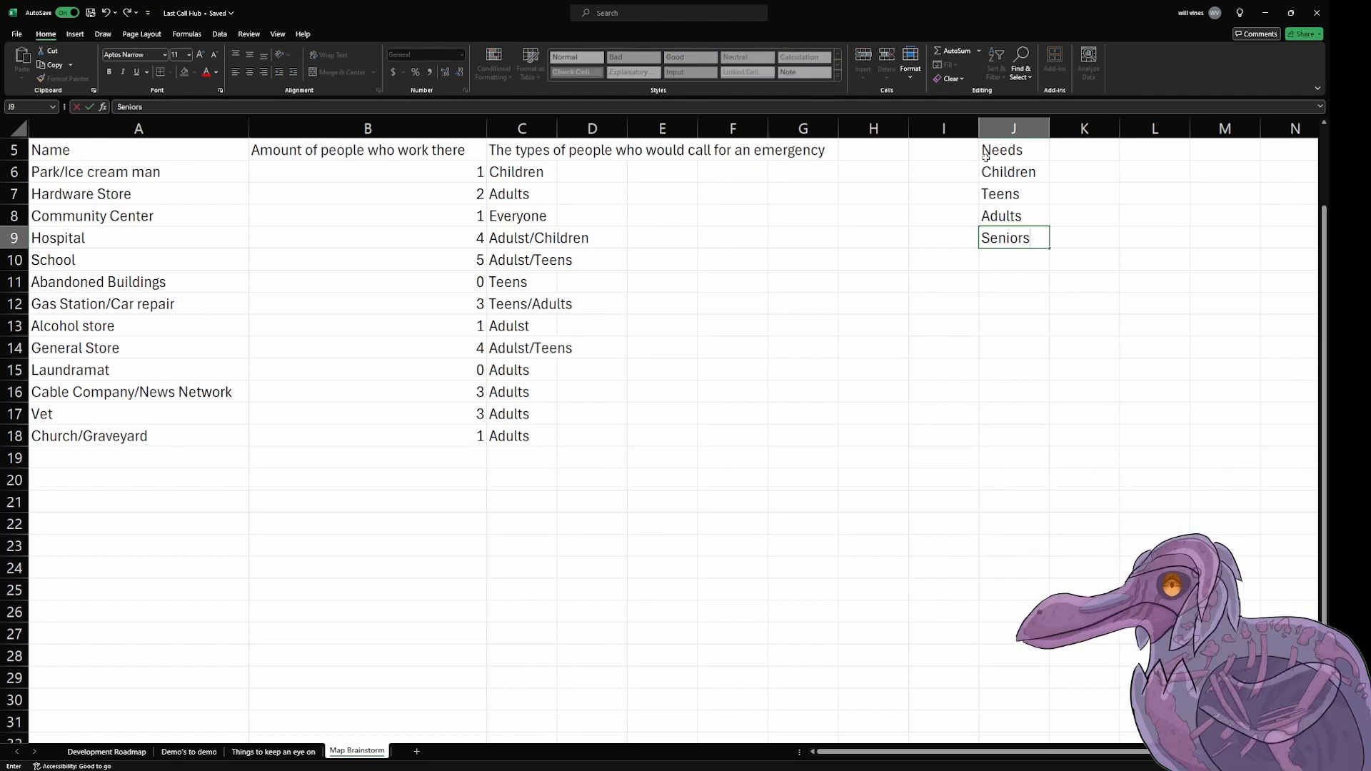
key(Left)
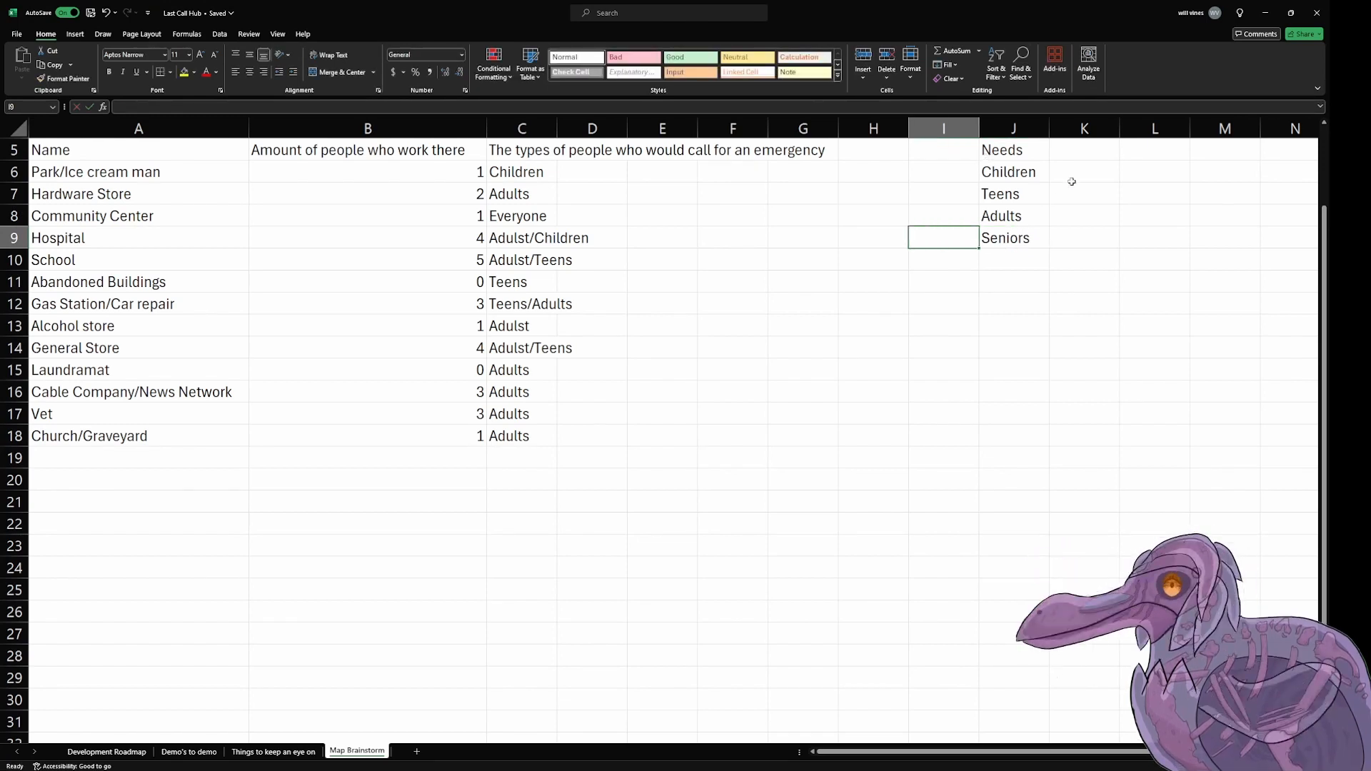
Step: Add the column heading "Ratio" in cell K5, beside Needs
click(1095, 148)
text(R)
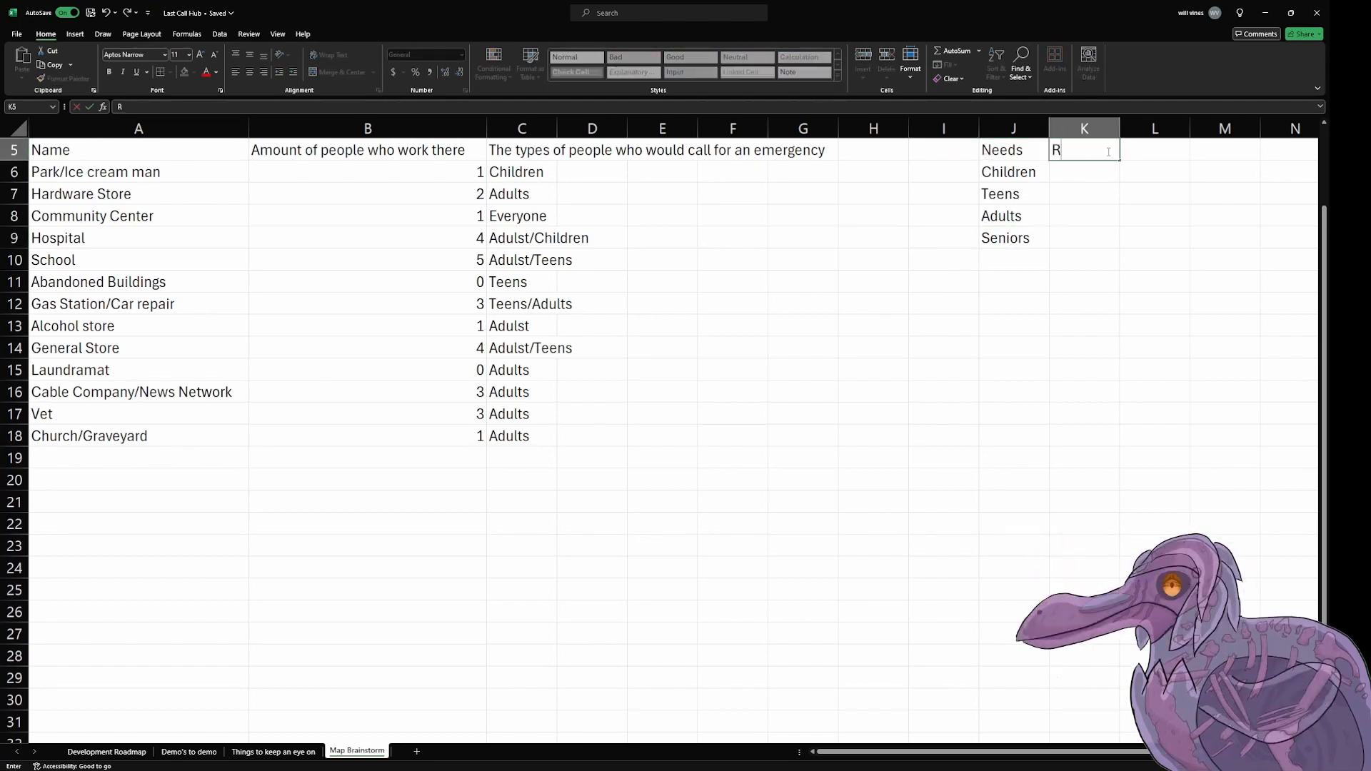
text(atio)
key(Return)
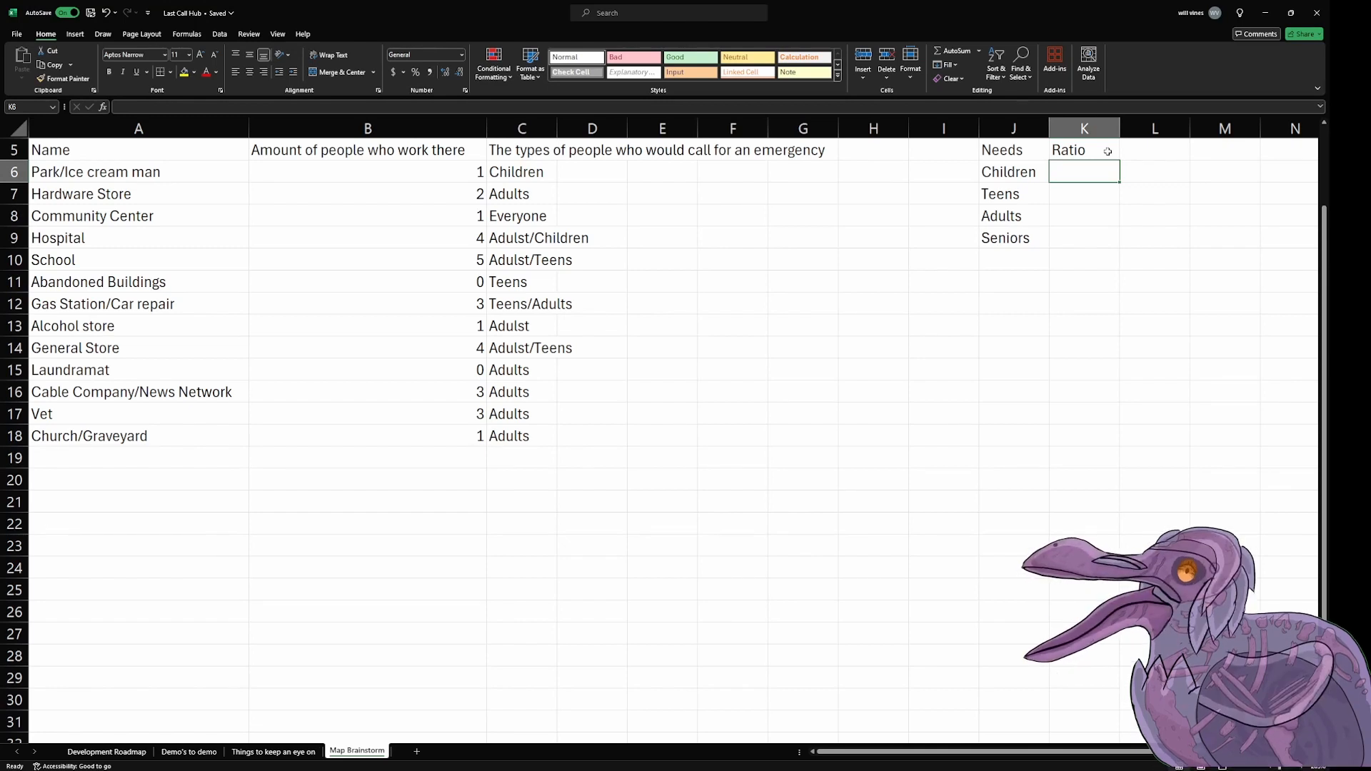
Step: Enter the ratios 1, 2, 4 and 1 for Children, Teens, Adults and Seniors in cells K6 to K9
text(12)
key(BackSpace)
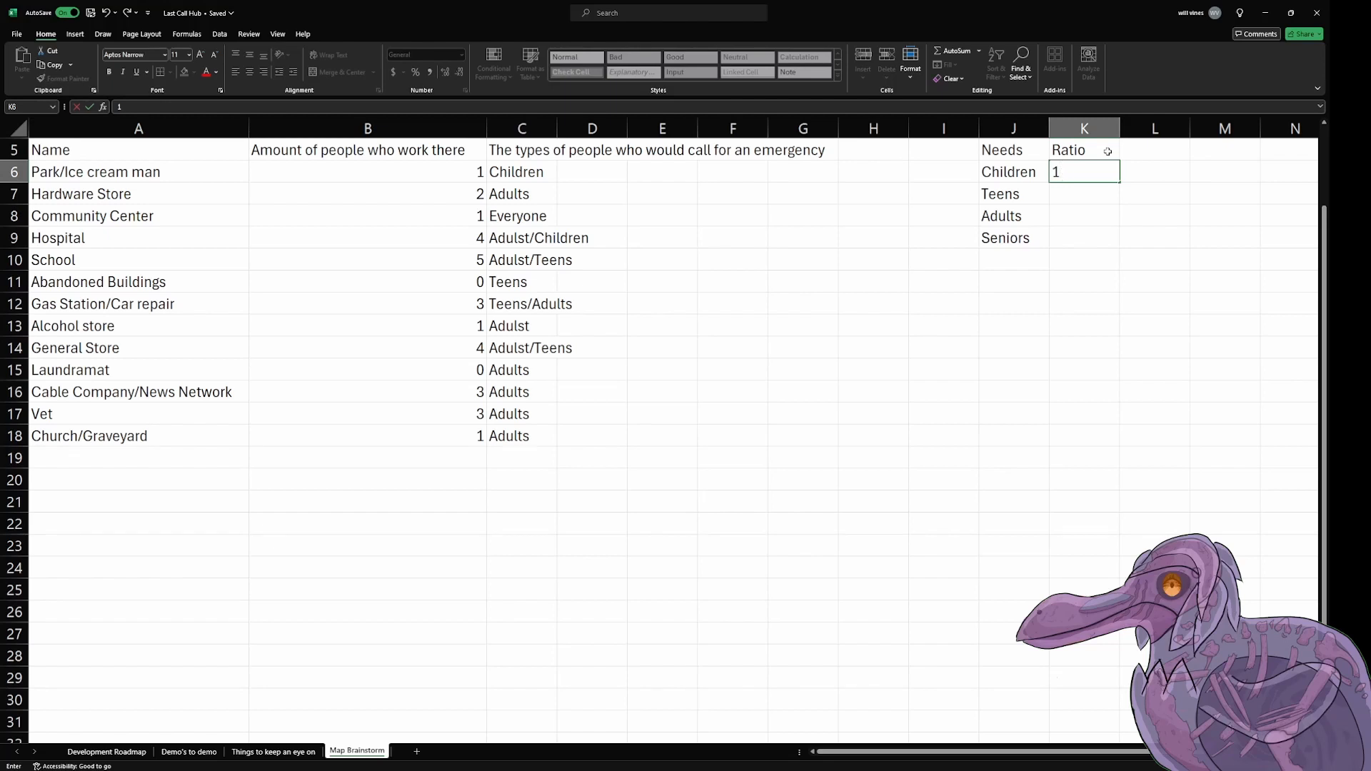
text(2)
key(BackSpace)
key(Return)
text(2)
key(Return)
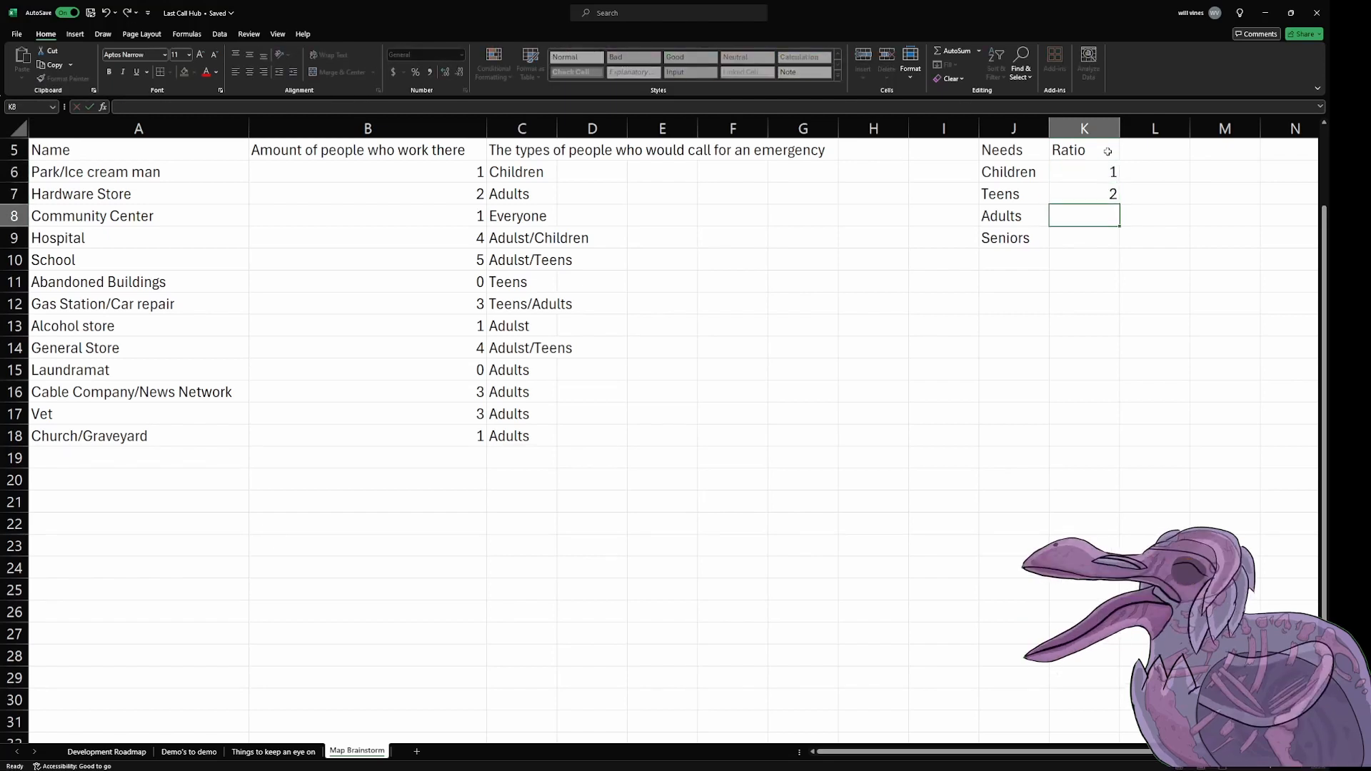
text(4)
key(Return)
text(1)
key(Return)
key(Left)
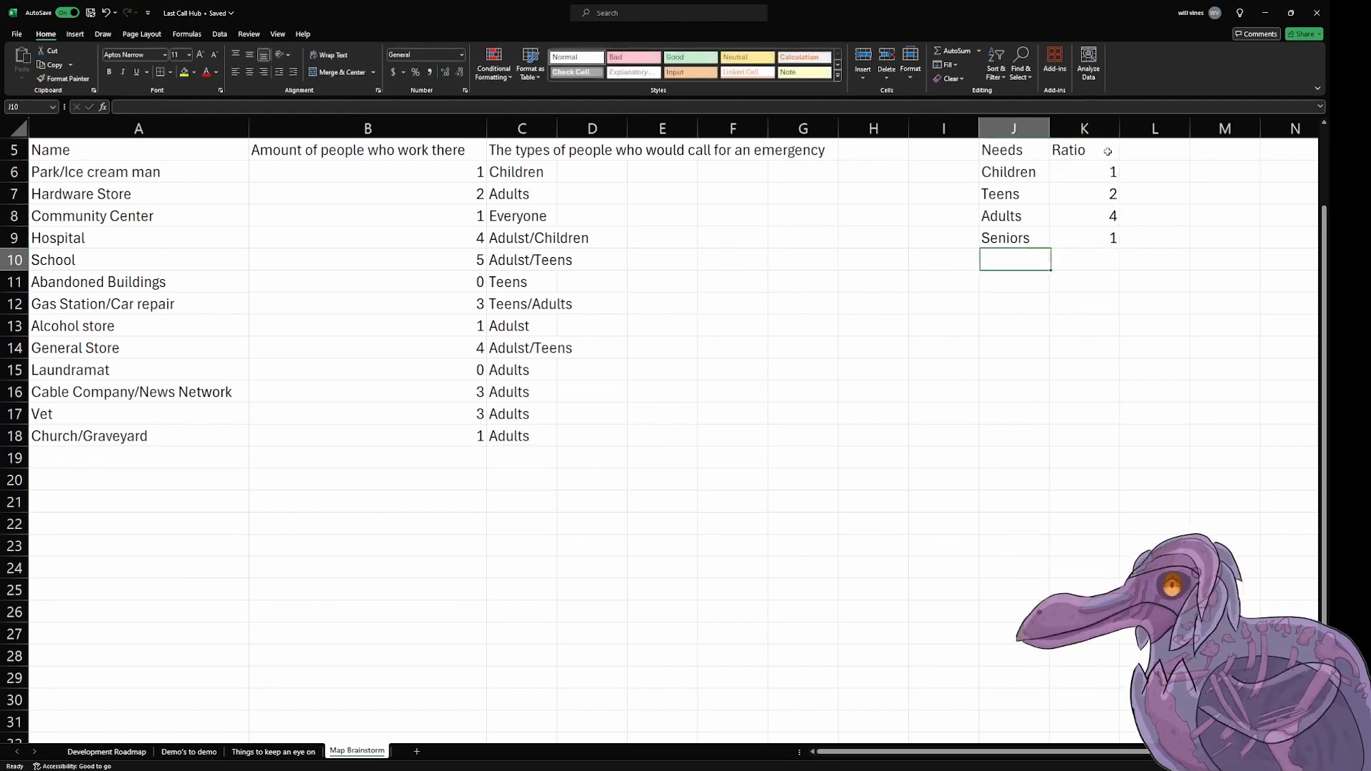
key(Left)
key(Up)
key(Right)
key(Right)
key(Right)
key(Left)
key(Up)
key(Up)
key(Right)
key(Right)
key(Left)
key(Up)
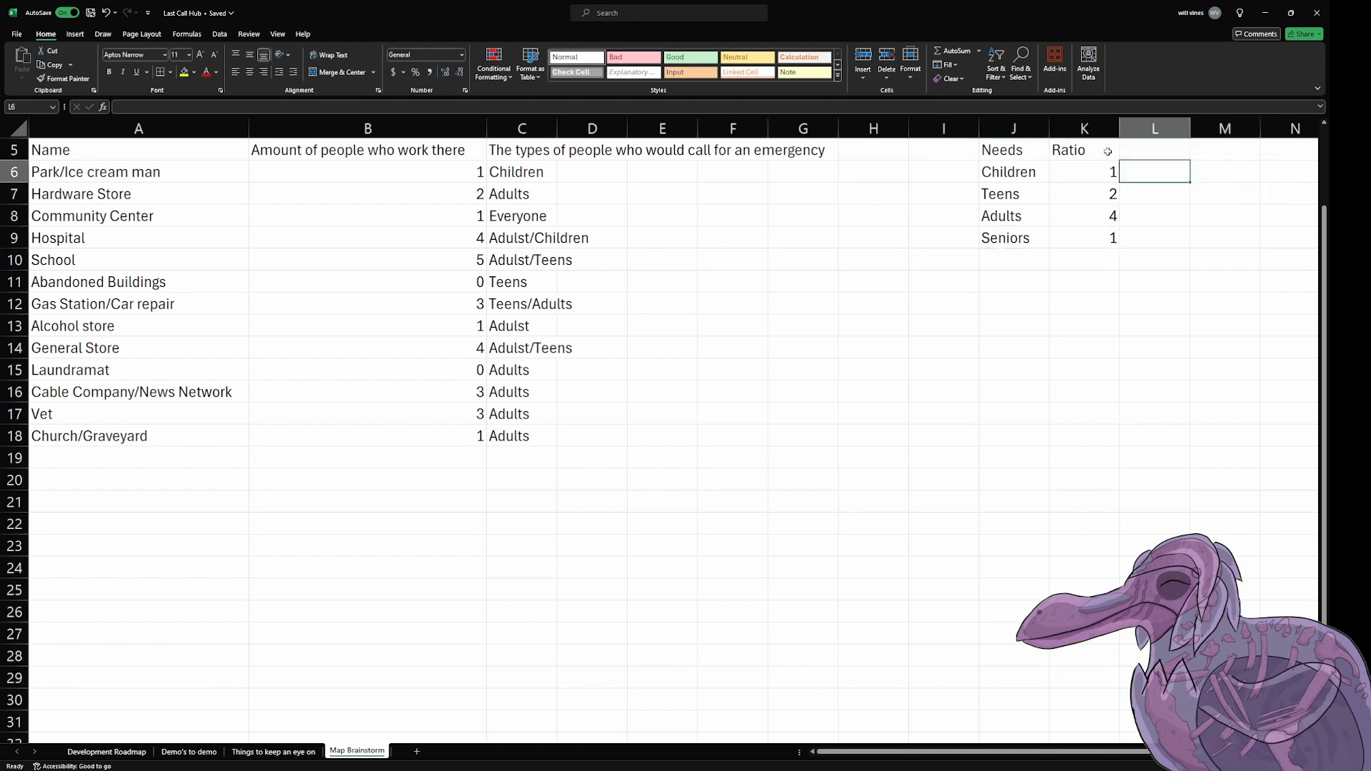
Step: Total the worker counts in cell B19 with a SUM formula over B6:B18
click(457, 469)
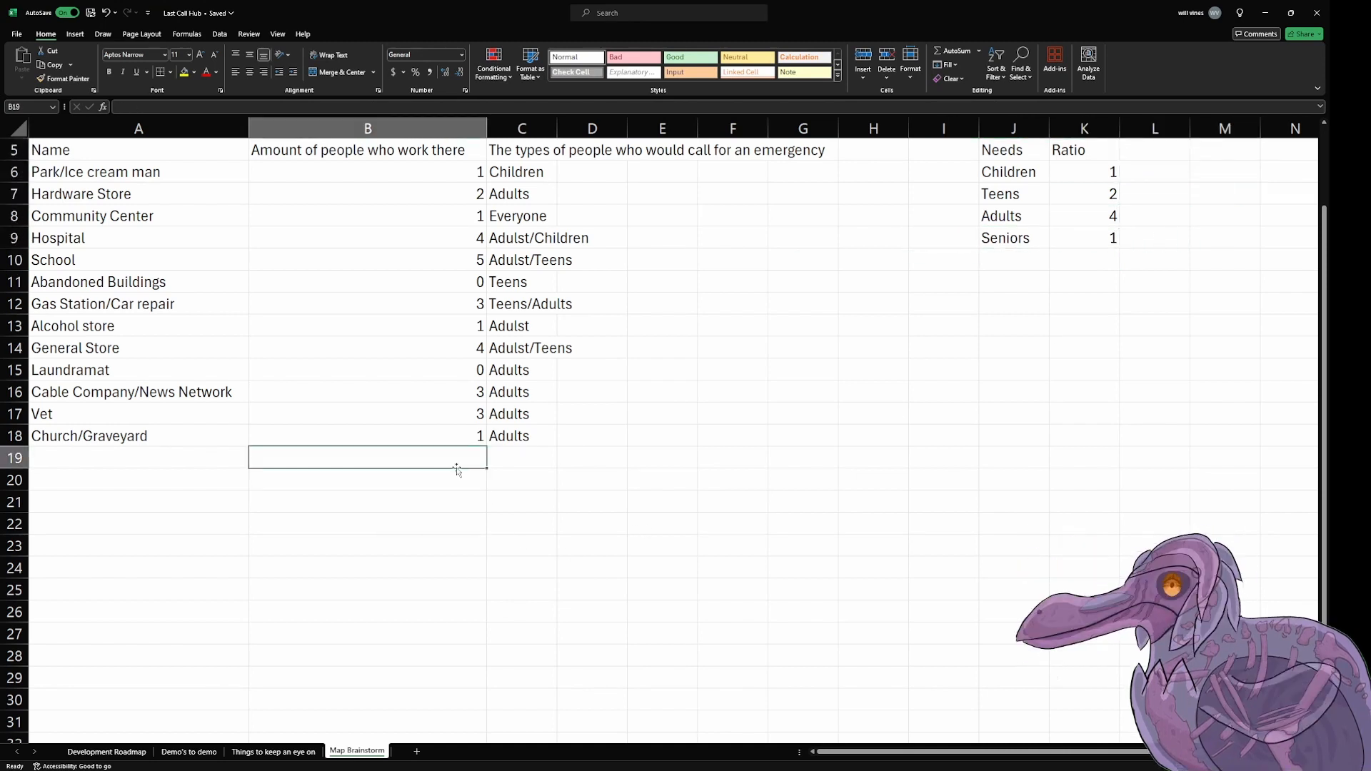
text(=sum)
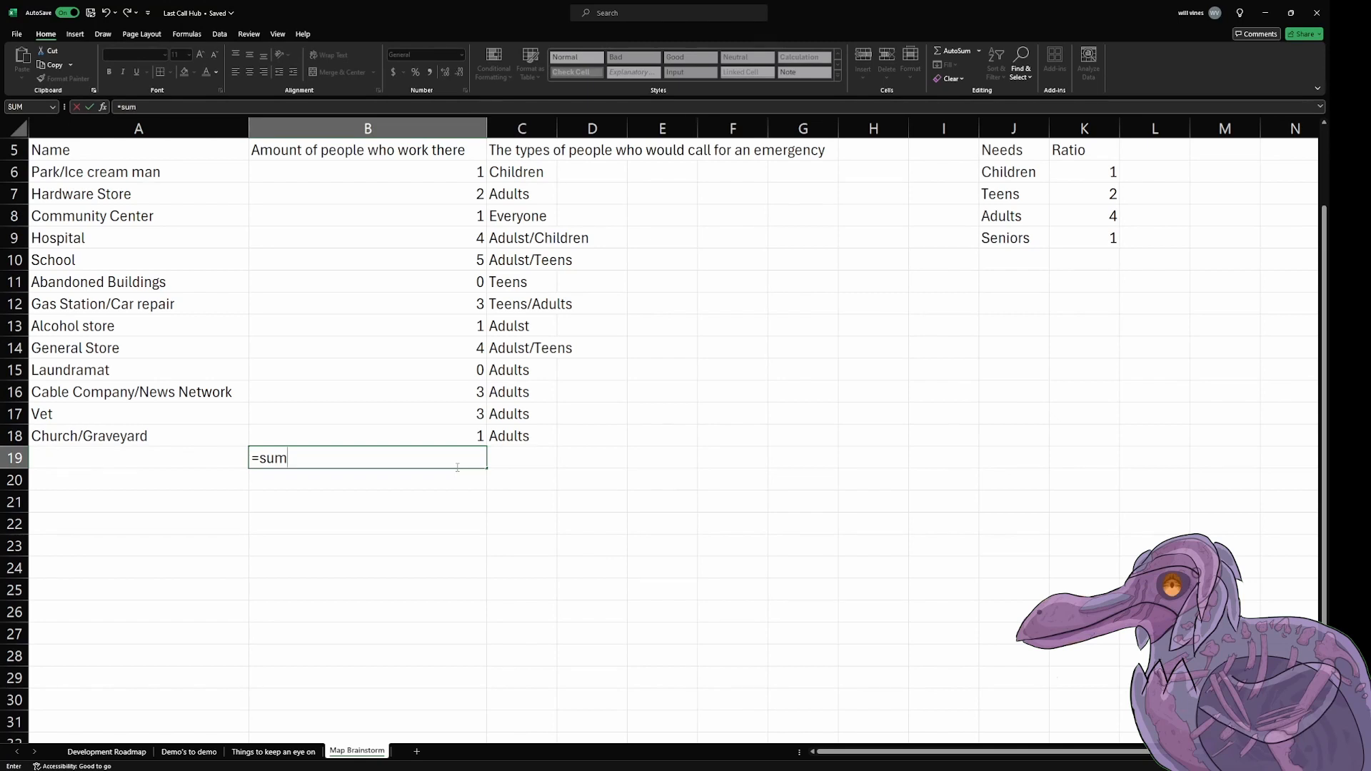
key(Tab)
drag(391, 174, 375, 460)
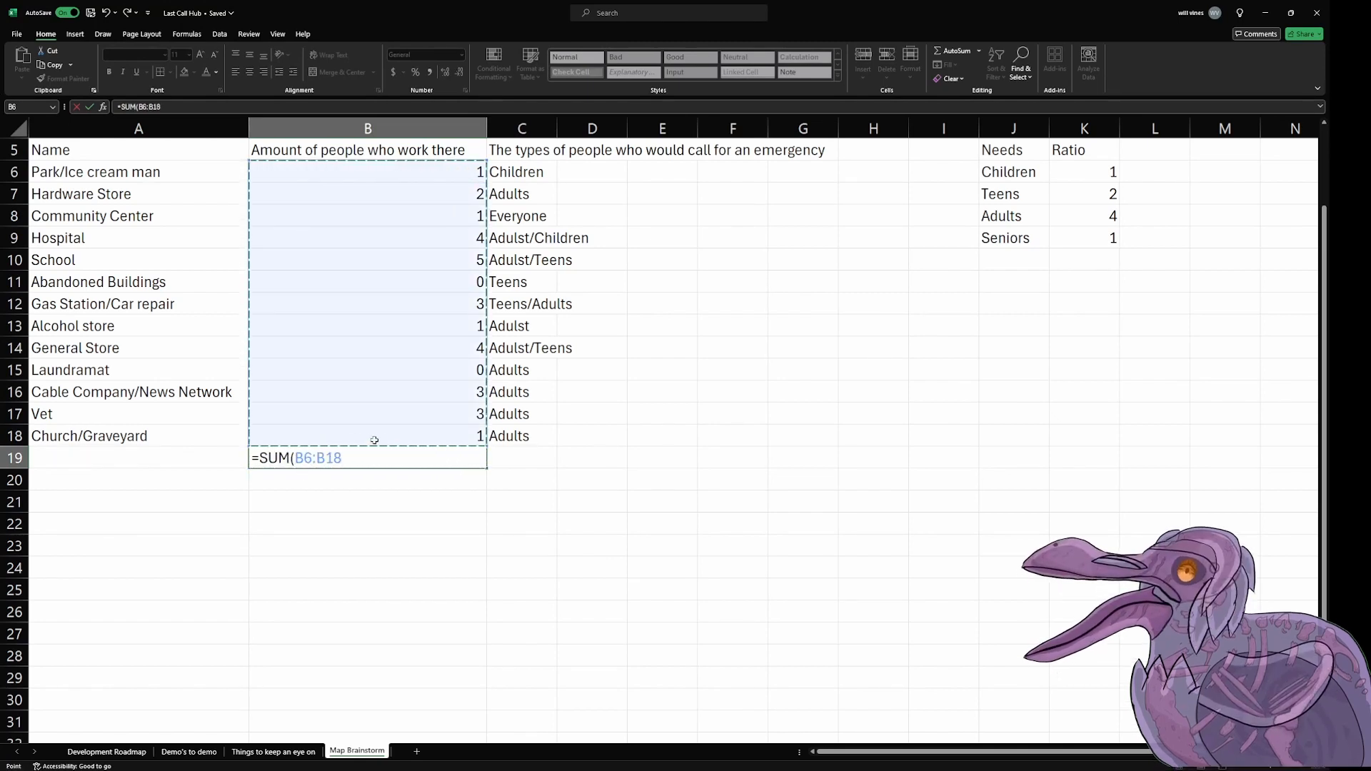
key(Return)
click(1153, 151)
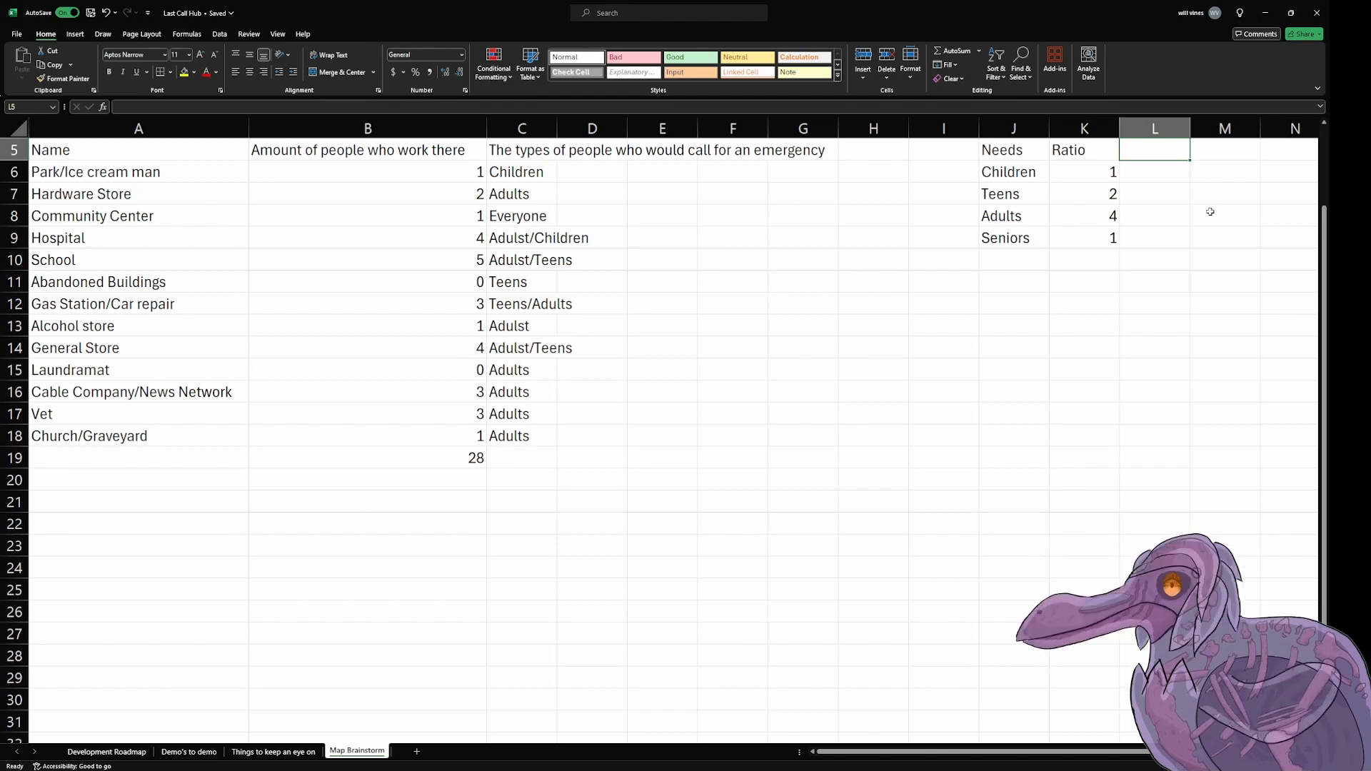
key(Return)
text(=)
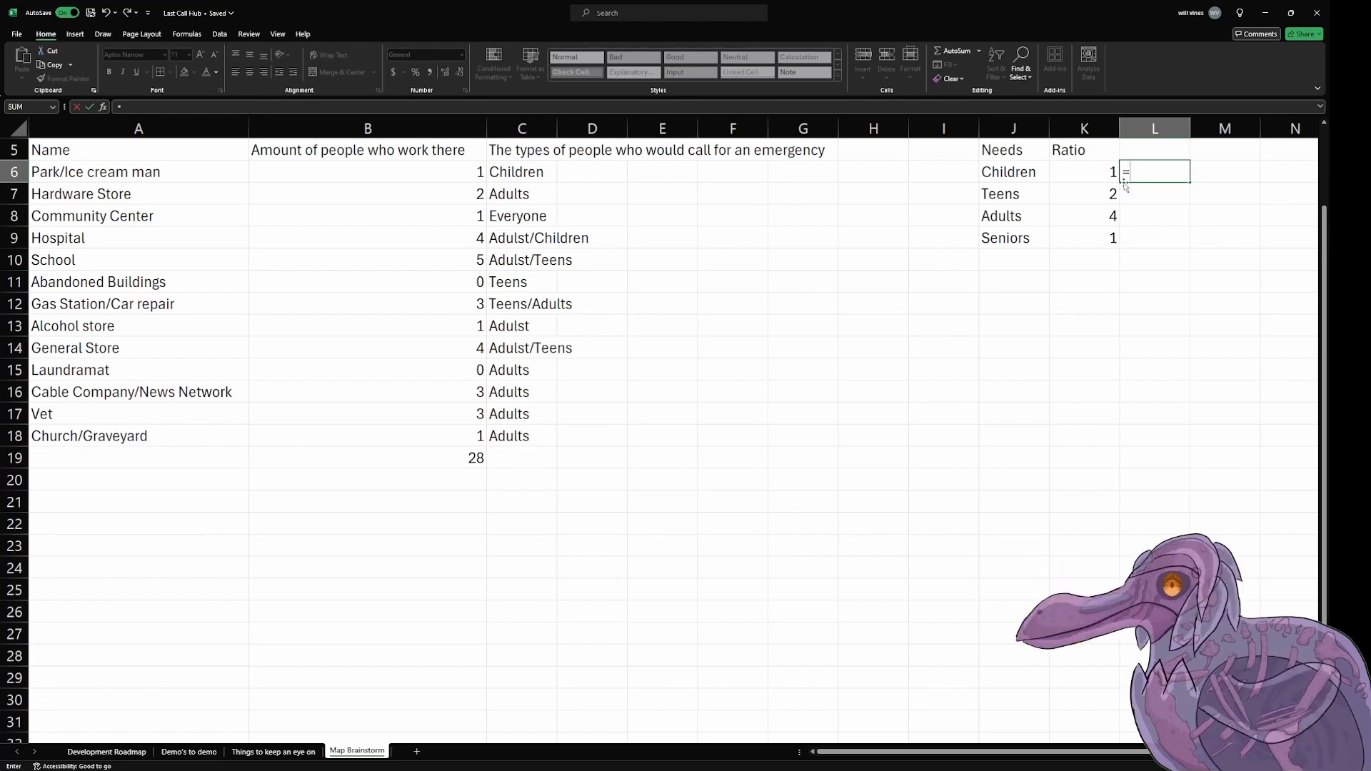
click(1094, 172)
text(*)
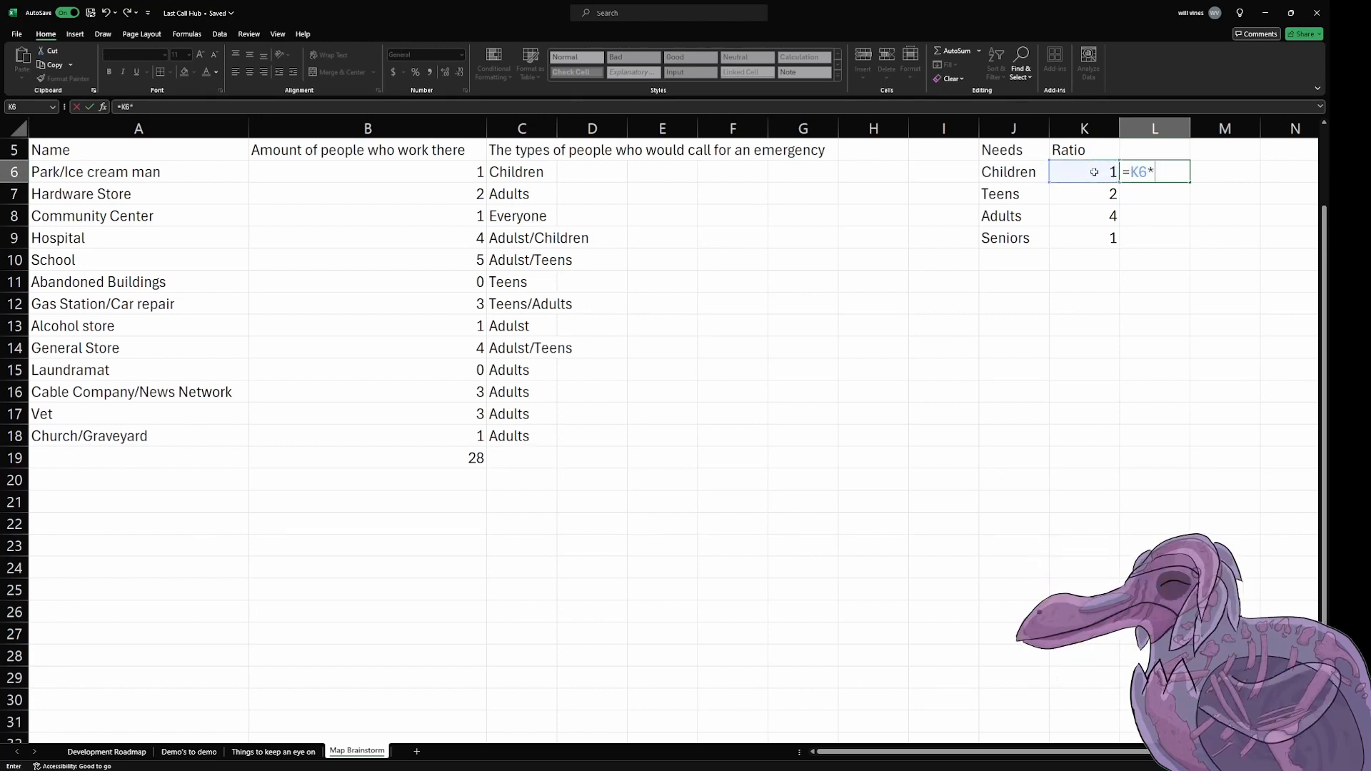
key(BackSpace)
key(BackSpace)
key(BackSpace)
key(Return)
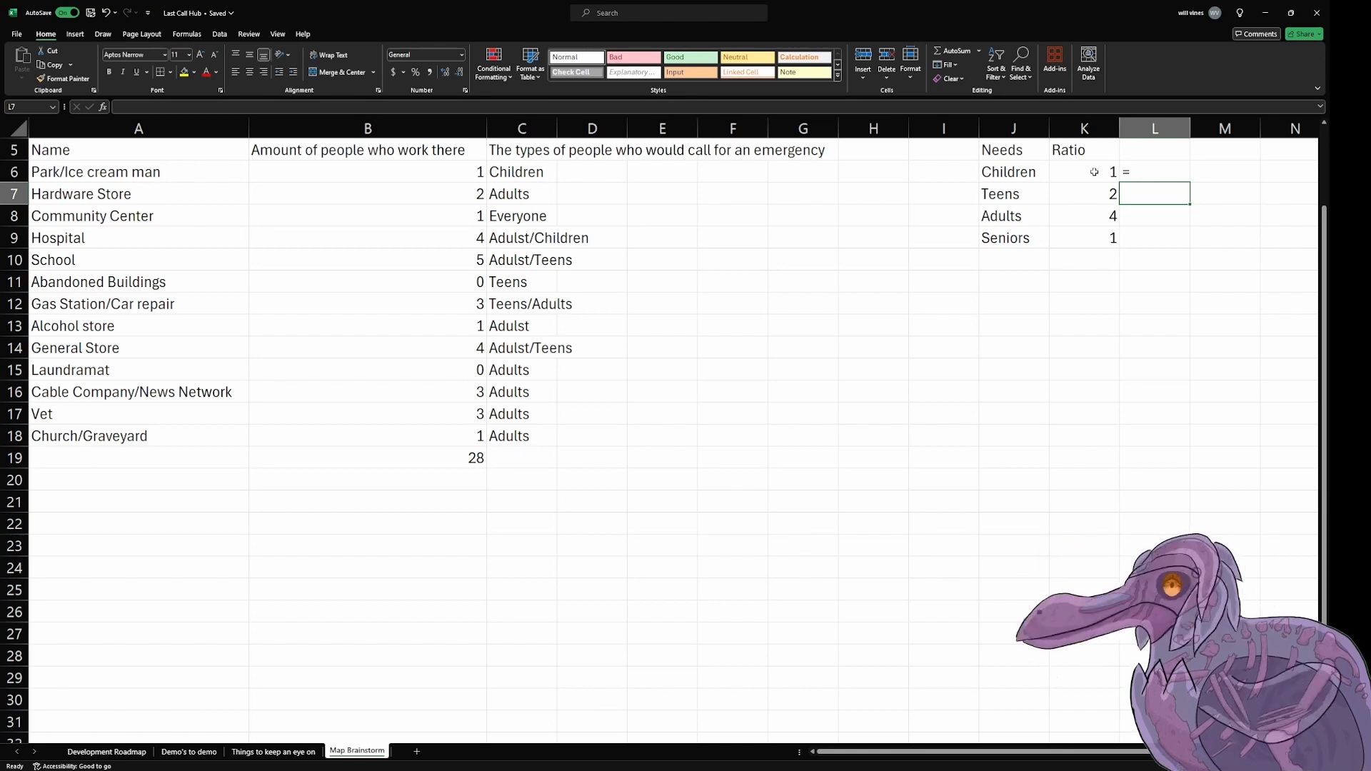
key(Down)
key(Left)
key(Left)
key(Right)
key(Right)
key(Left)
key(Left)
key(Left)
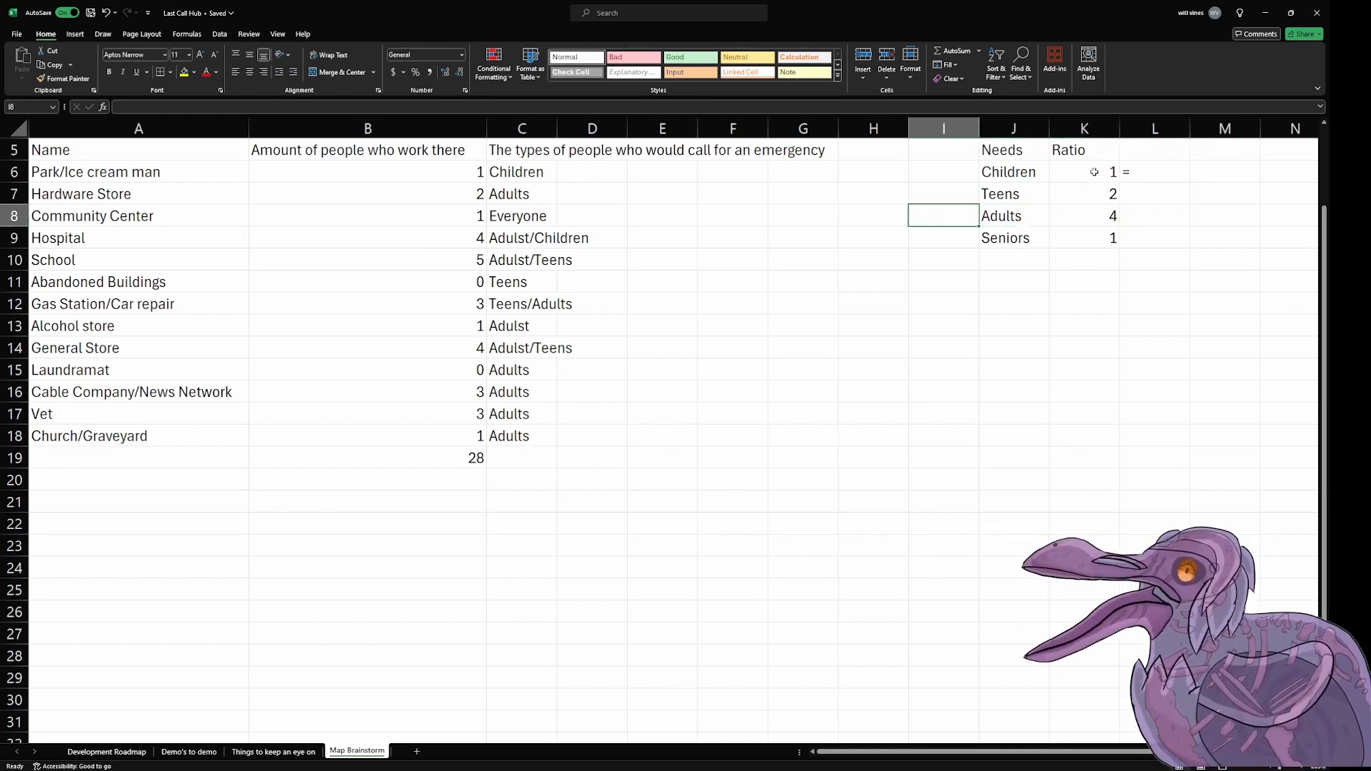
key(Right)
key(Right)
key(Left)
key(Right)
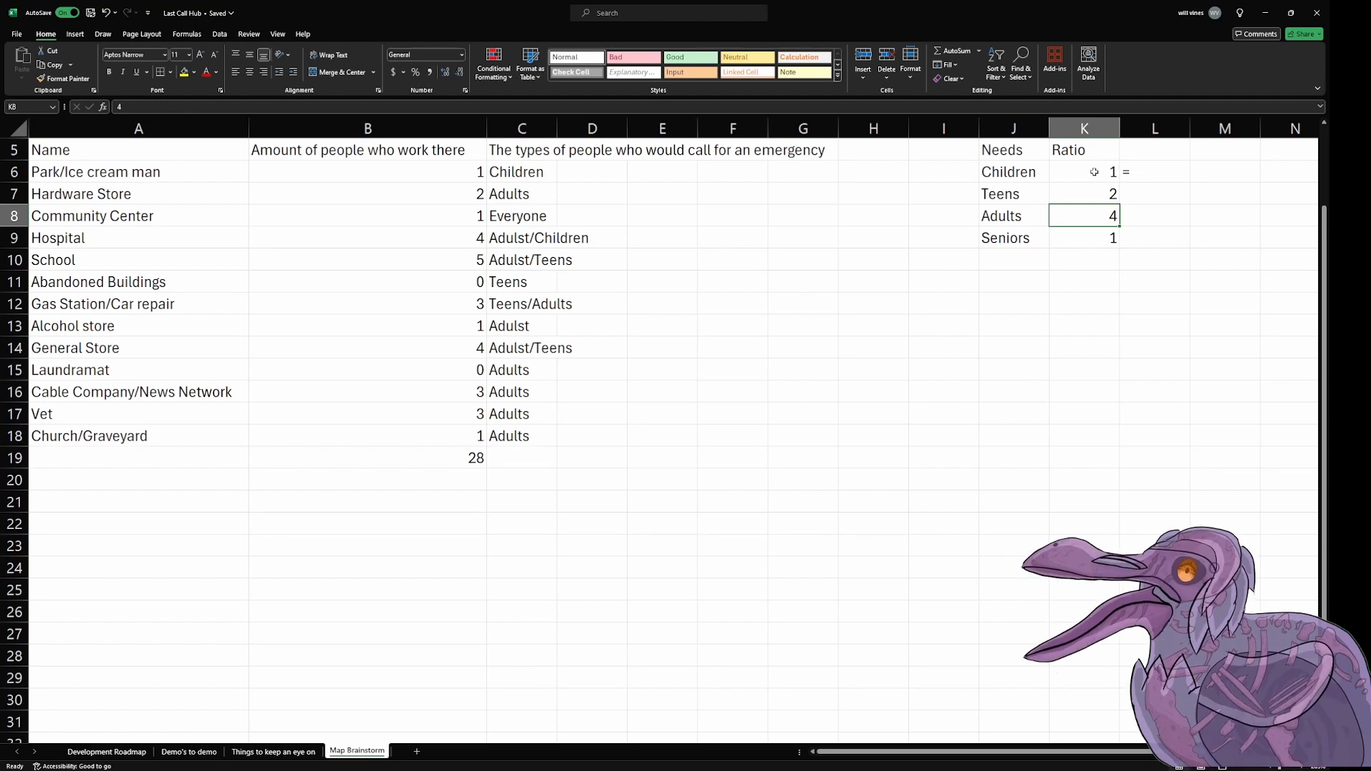
key(Right)
key(Up)
key(Up)
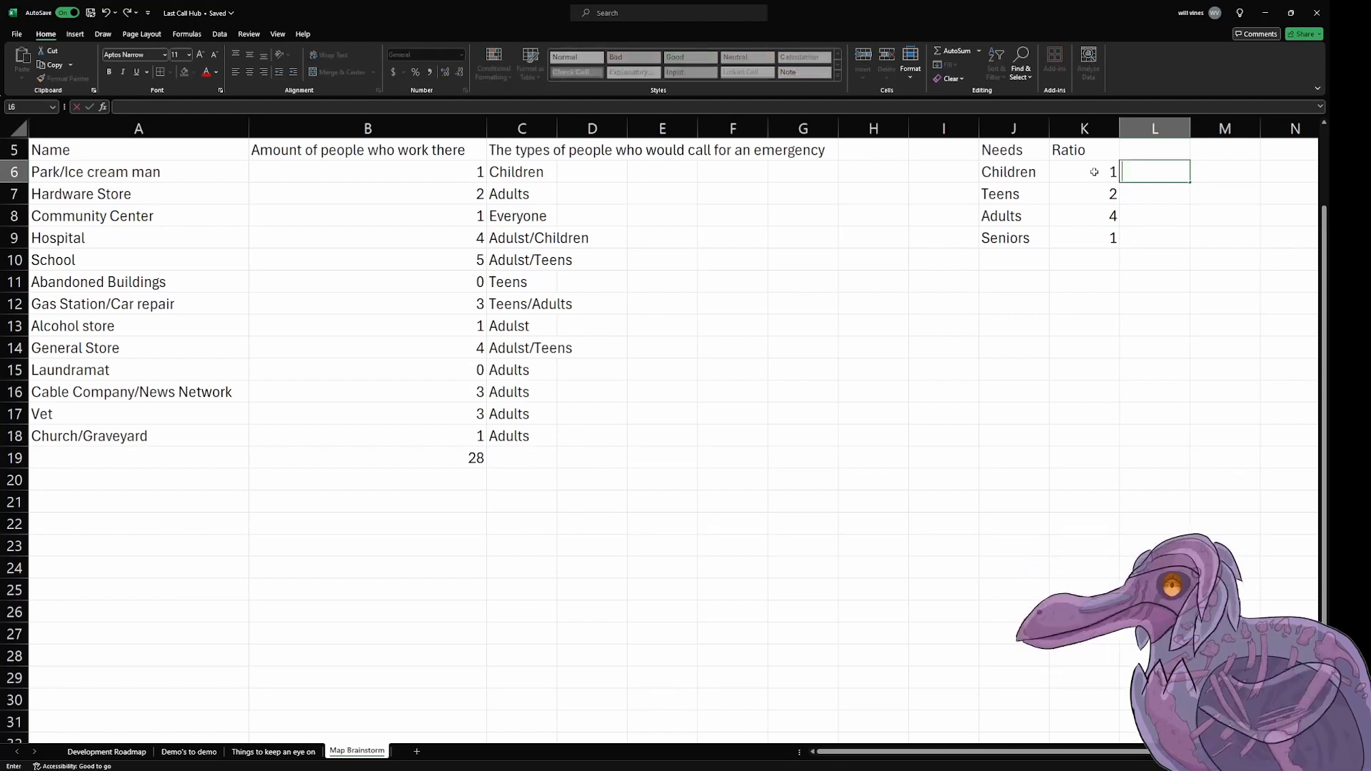
key(Escape)
Step: Enter 28 as the number of Adults in cell L8, beside the Adults ratio
key(Down)
key(Down)
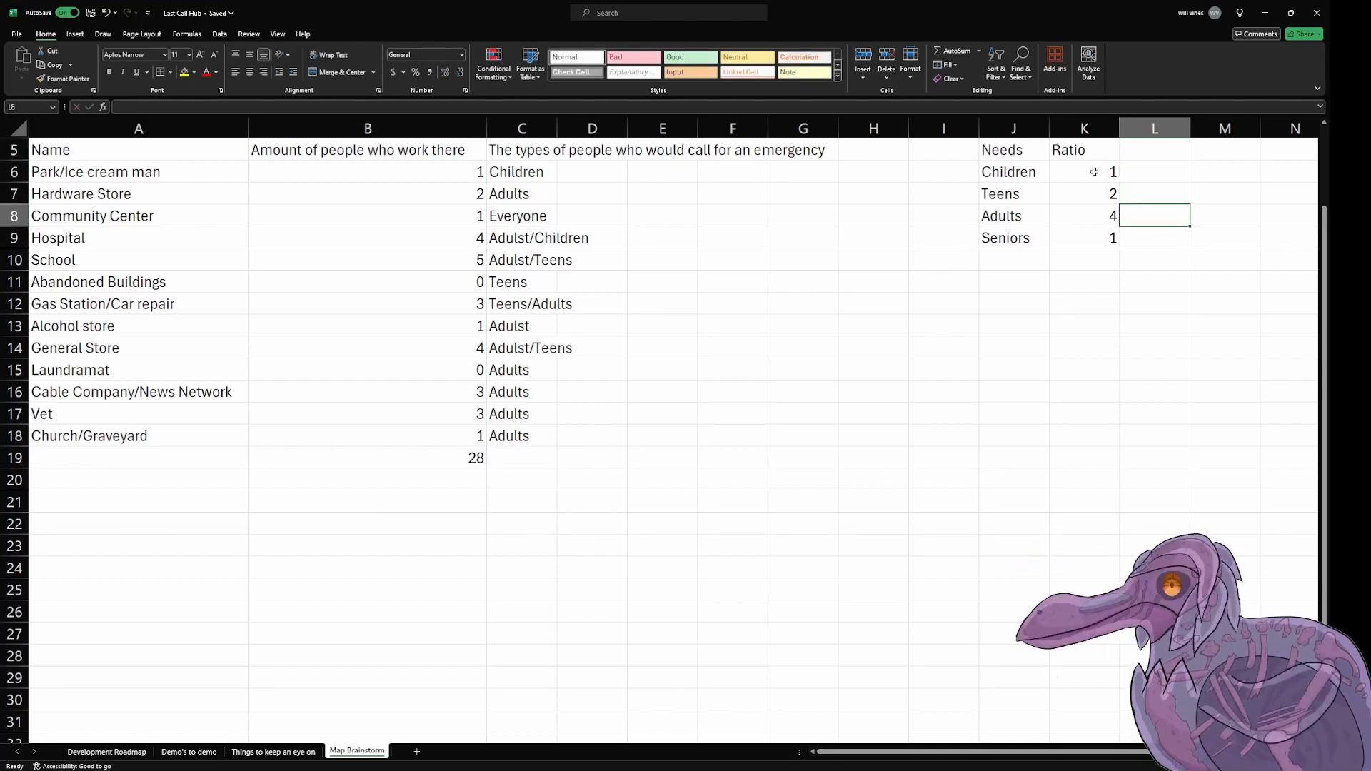
text(28)
key(Up)
key(Up)
key(Down)
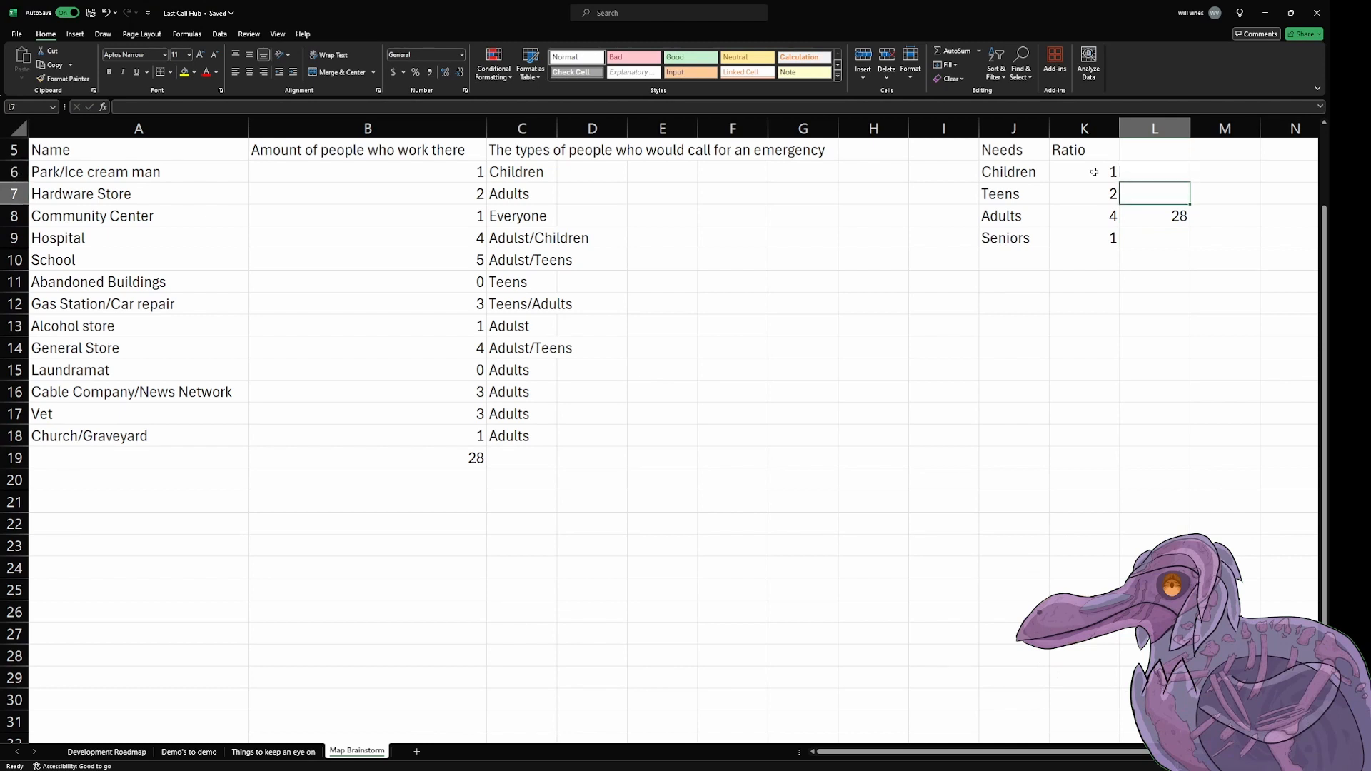
key(Down)
key(Up)
key(Up)
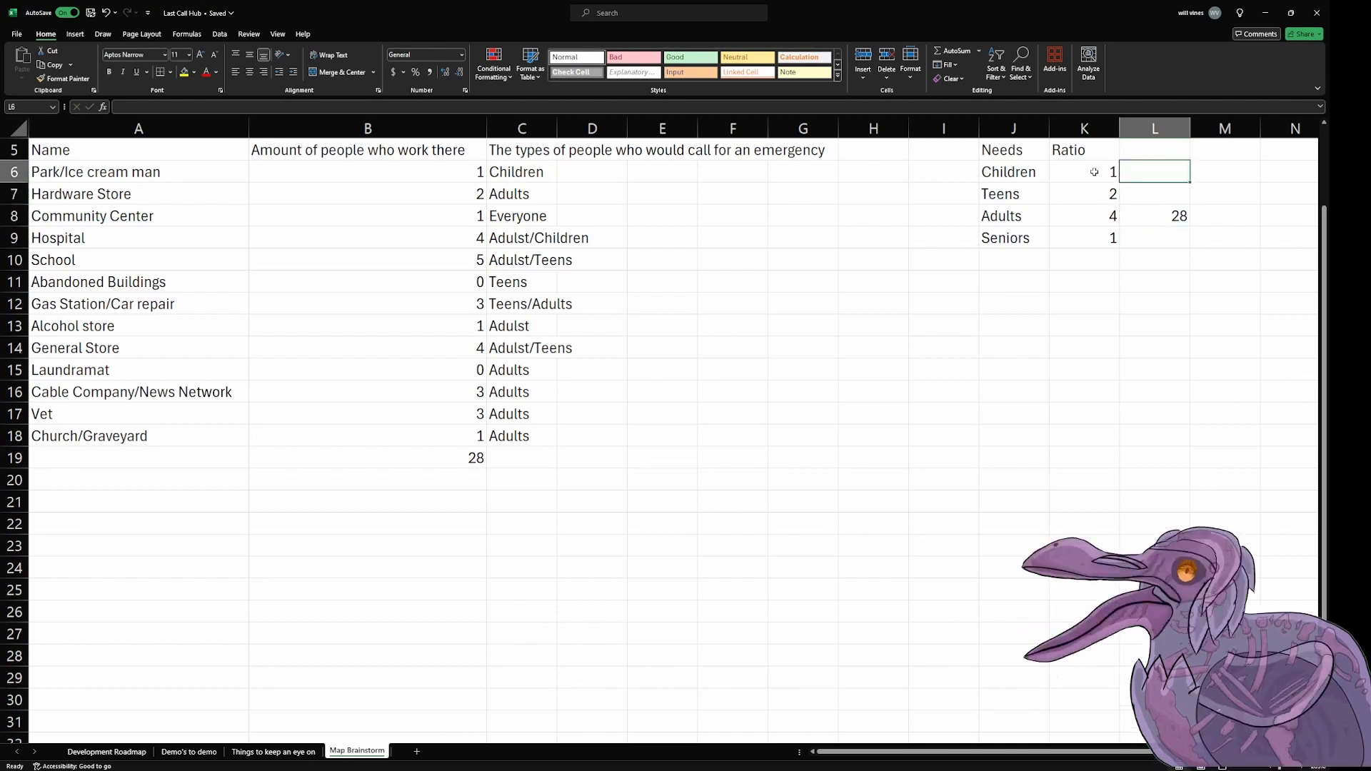
text(4)
key(Return)
key(Up)
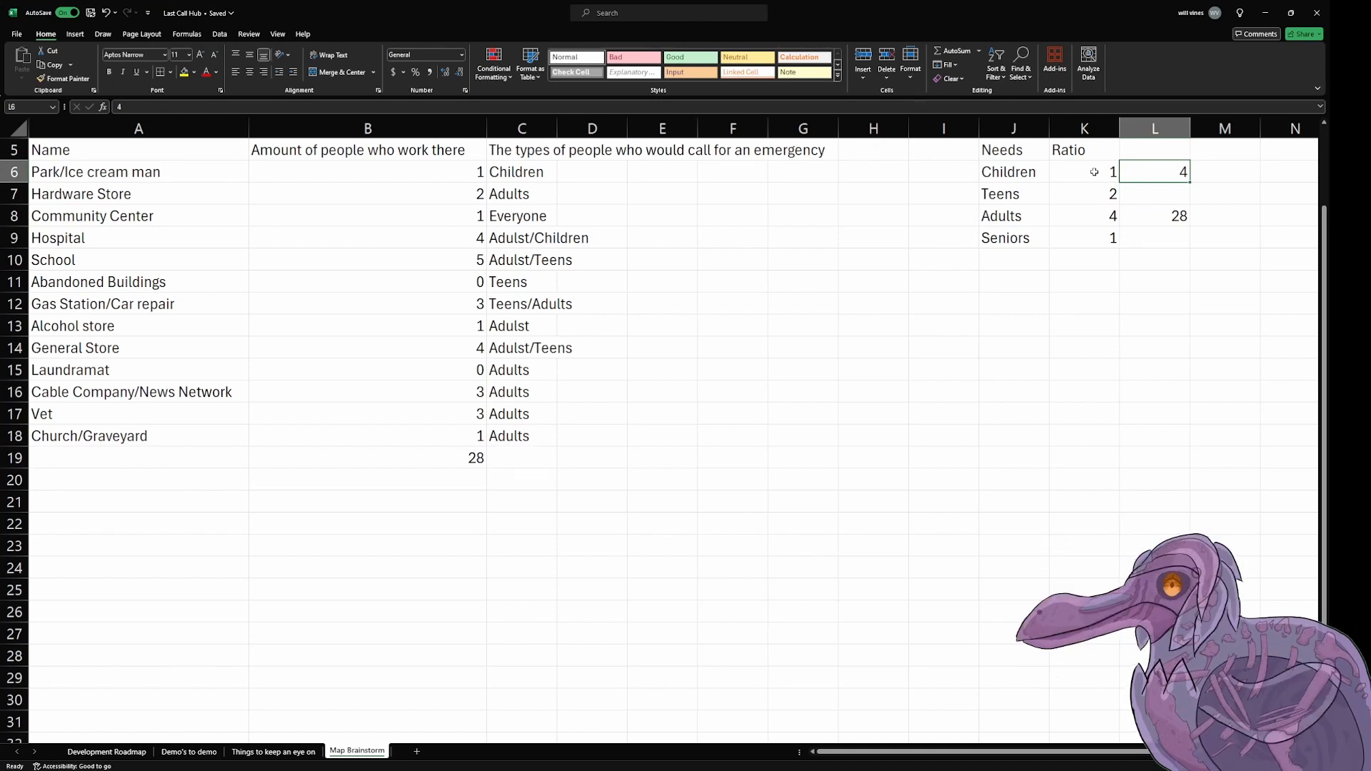
Step: Enter 7 for Children in L6, 14 for Teens in L7 and 7 for Seniors in L9
text(7)
key(Return)
text(14)
key(Left)
key(Down)
key(Down)
key(Right)
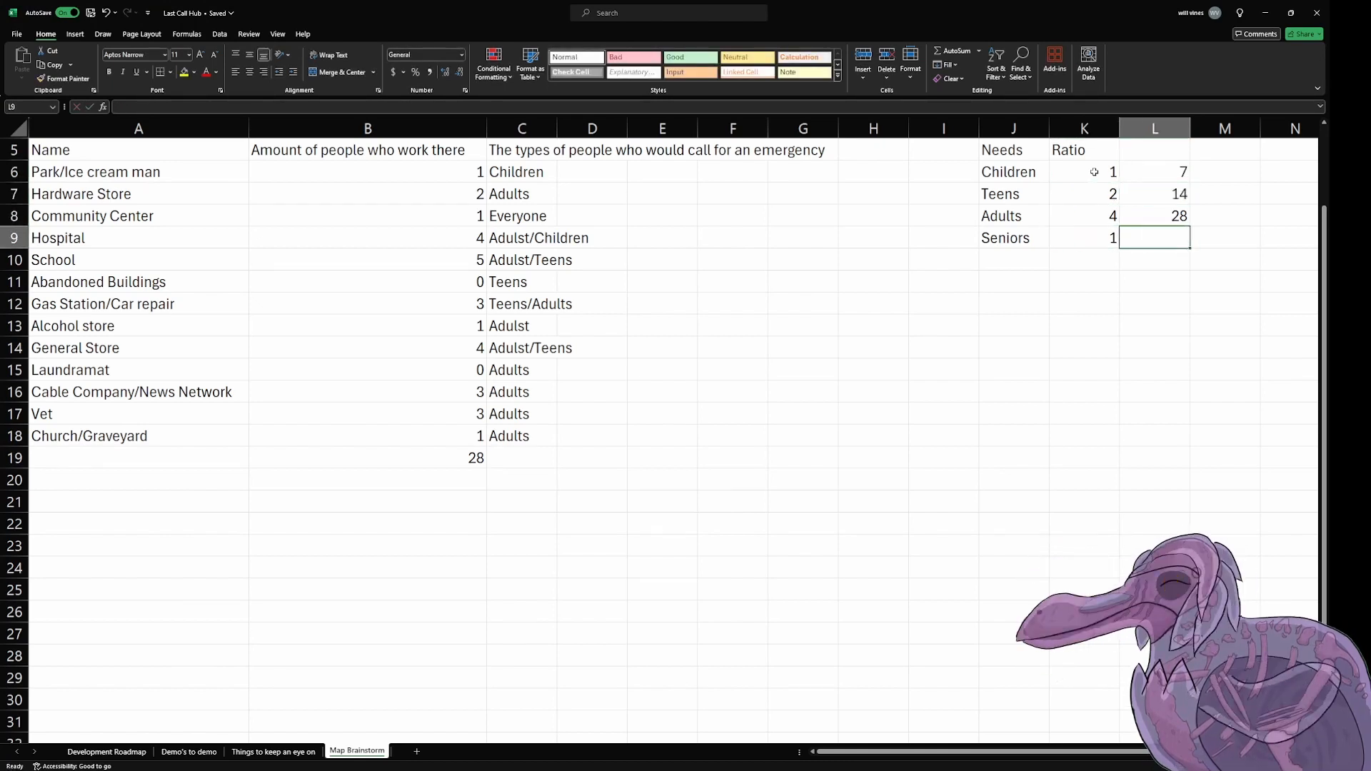
text(7)
key(Return)
Step: Total the age-group headcounts in cell L10 with a SUM formula over L6:L9
key(Left)
key(Left)
key(Right)
key(Right)
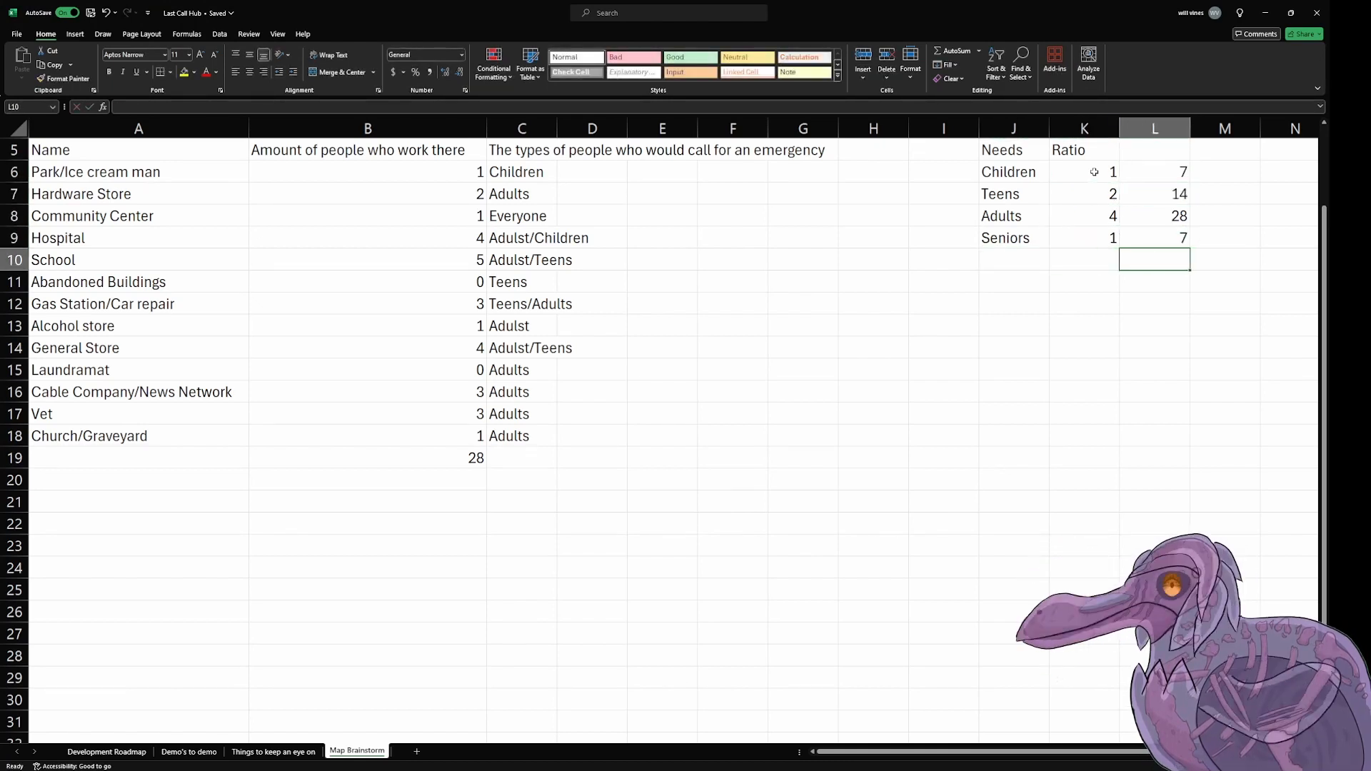
text(=sum)
click(1094, 172)
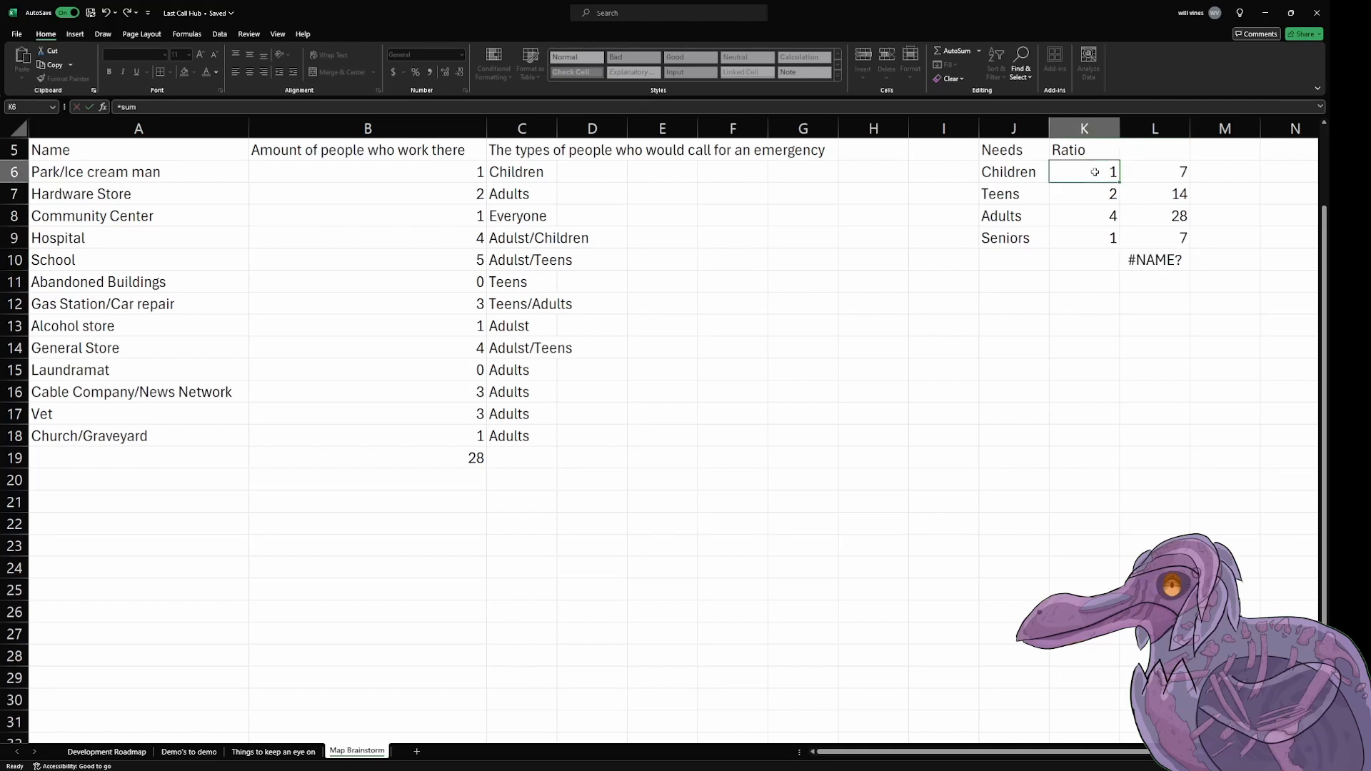
click(1160, 260)
double_click(1160, 261)
drag(1160, 260, 1132, 261)
key(Right)
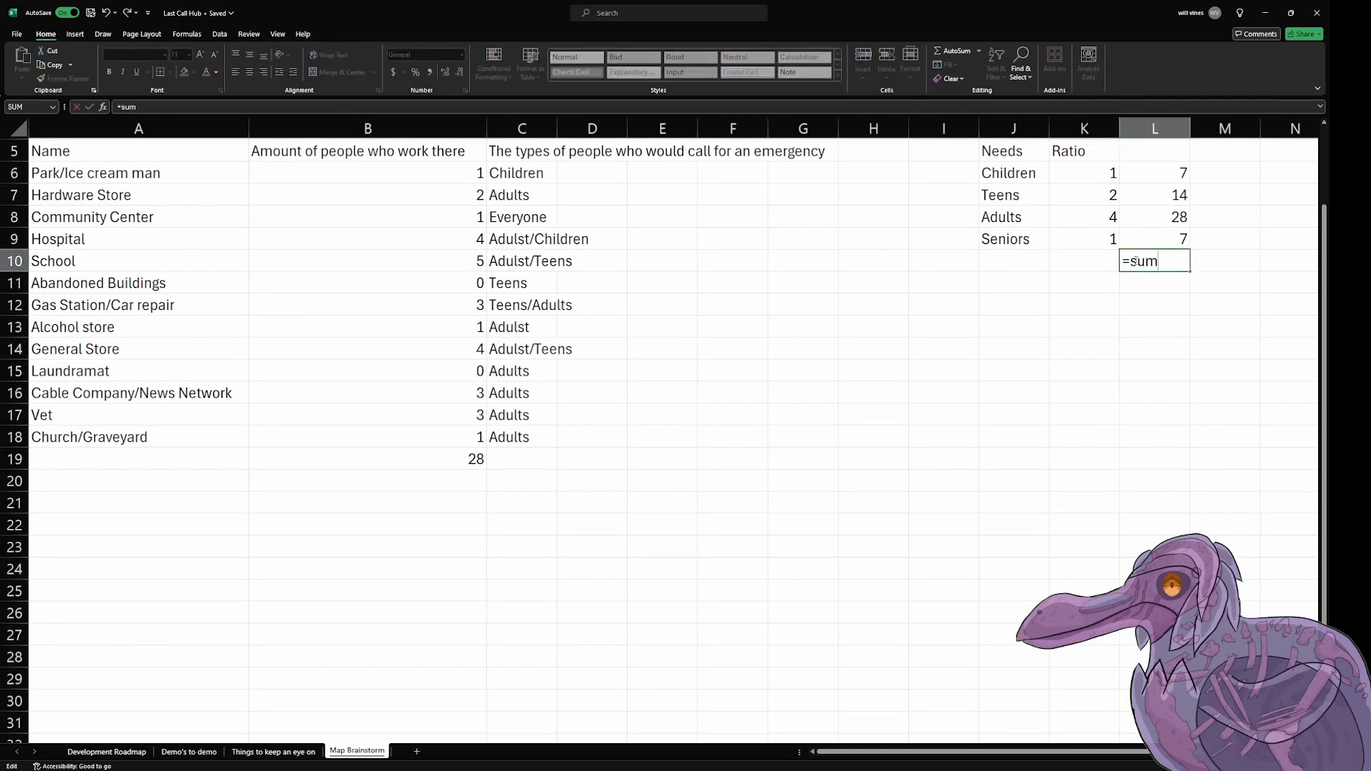
key(Tab)
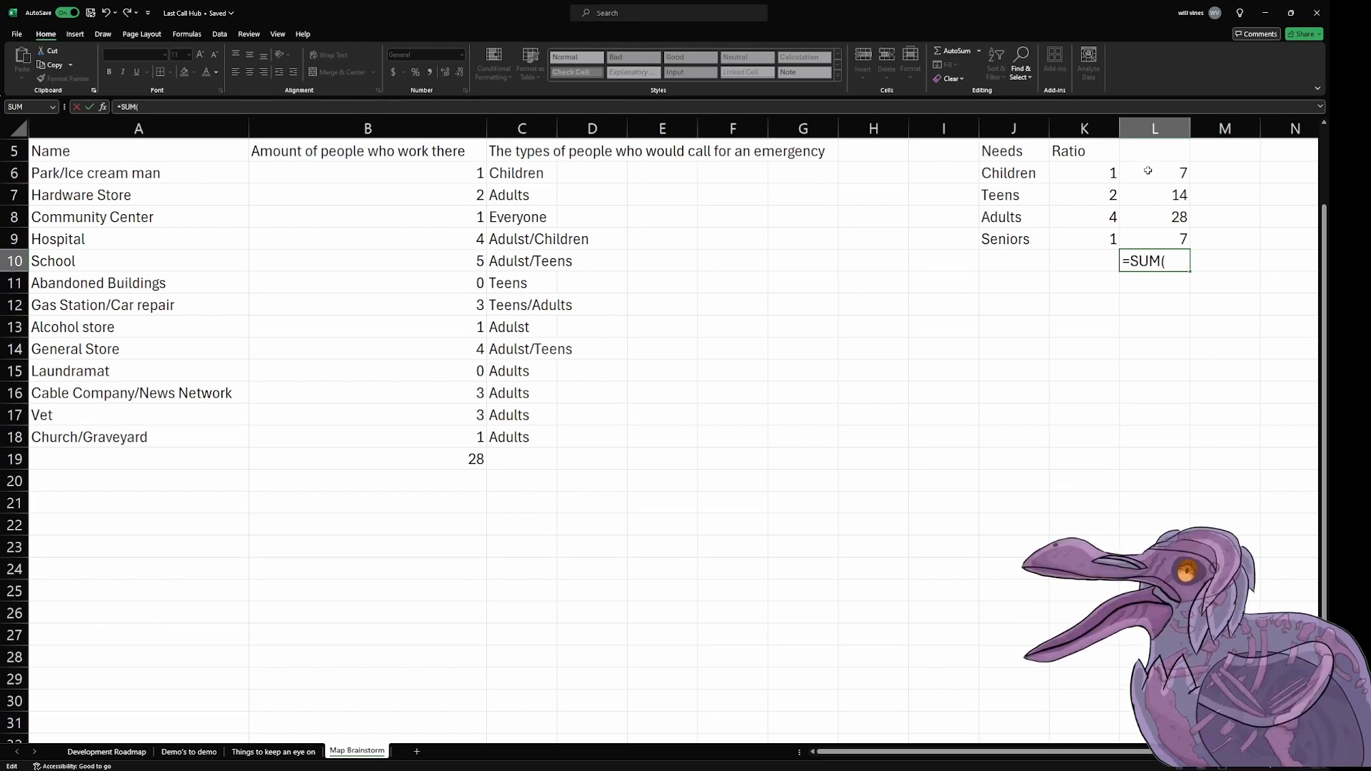
drag(1150, 171, 1155, 235)
key(Return)
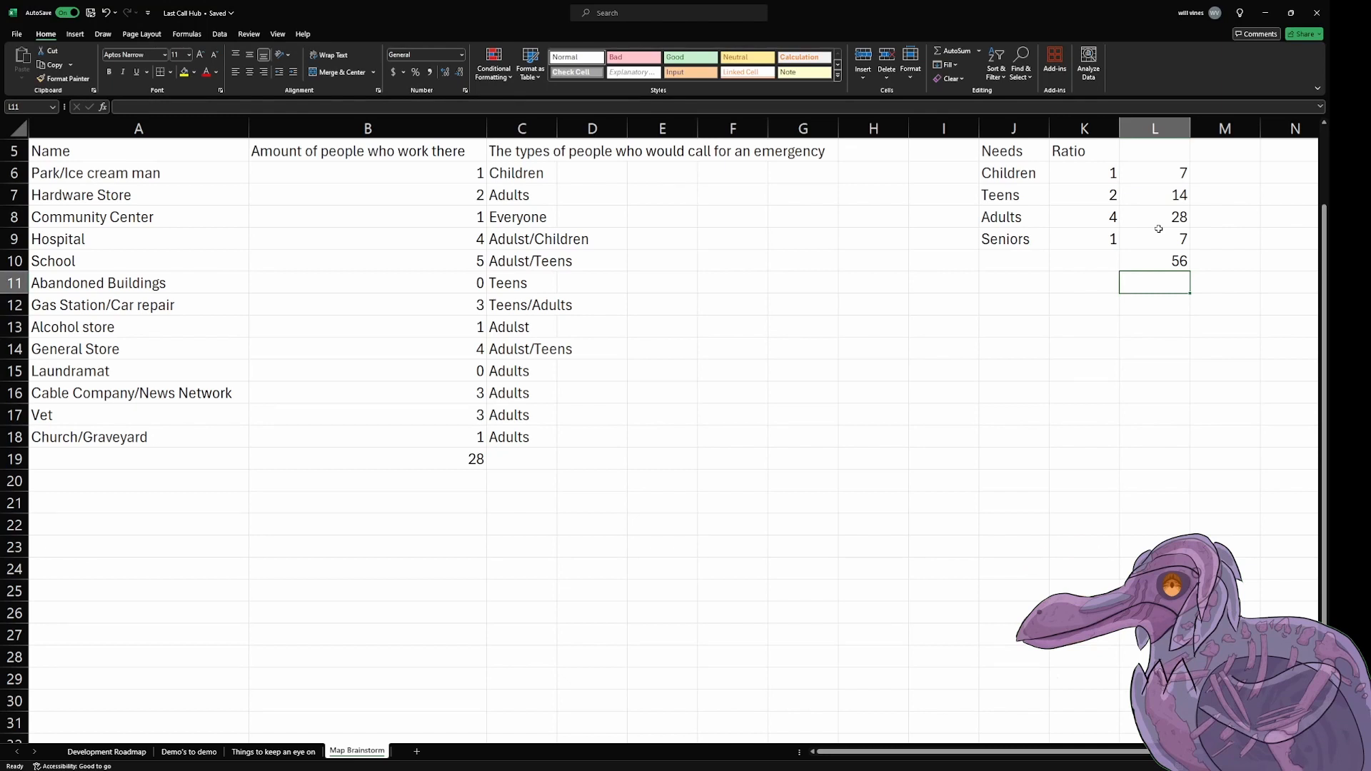
Step: Enter 28 in cell K12, two rows below the age-group table
key(Left)
key(Left)
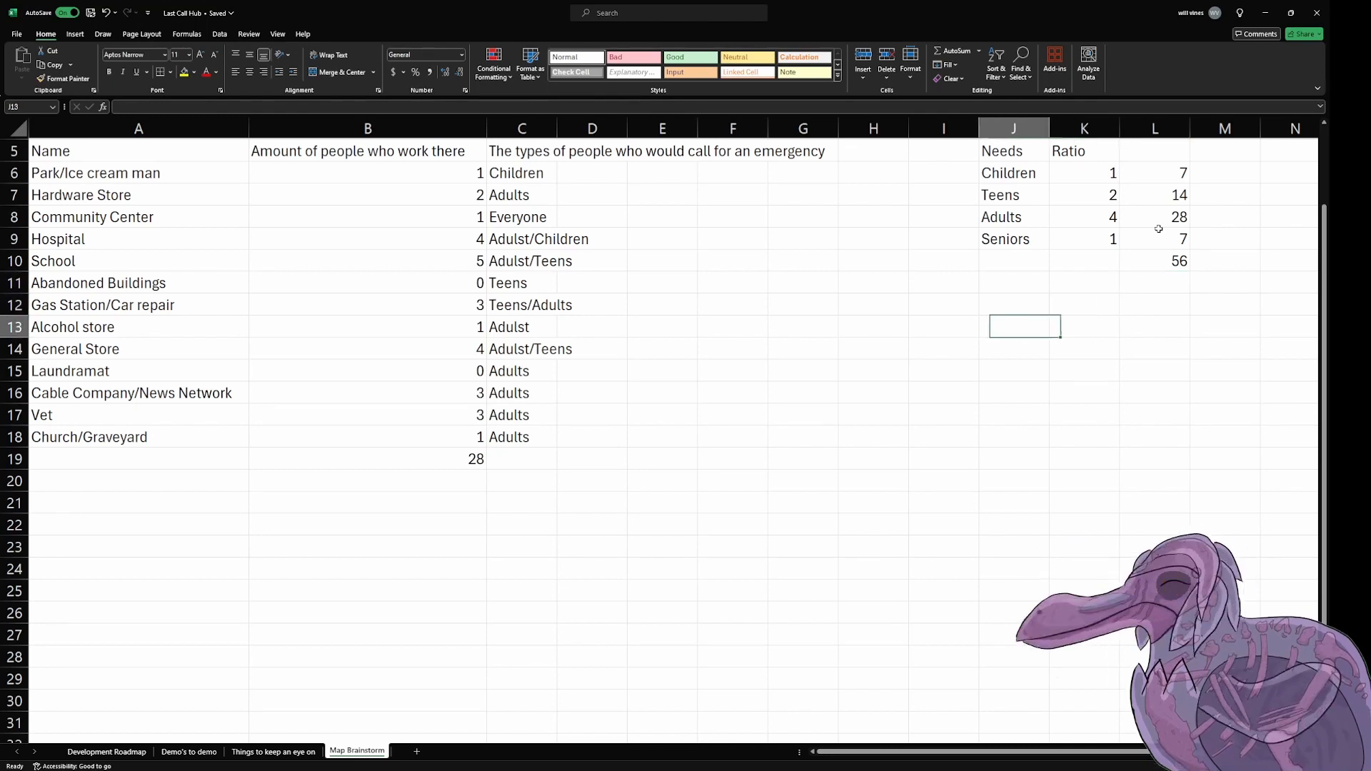
key(Right)
key(Down)
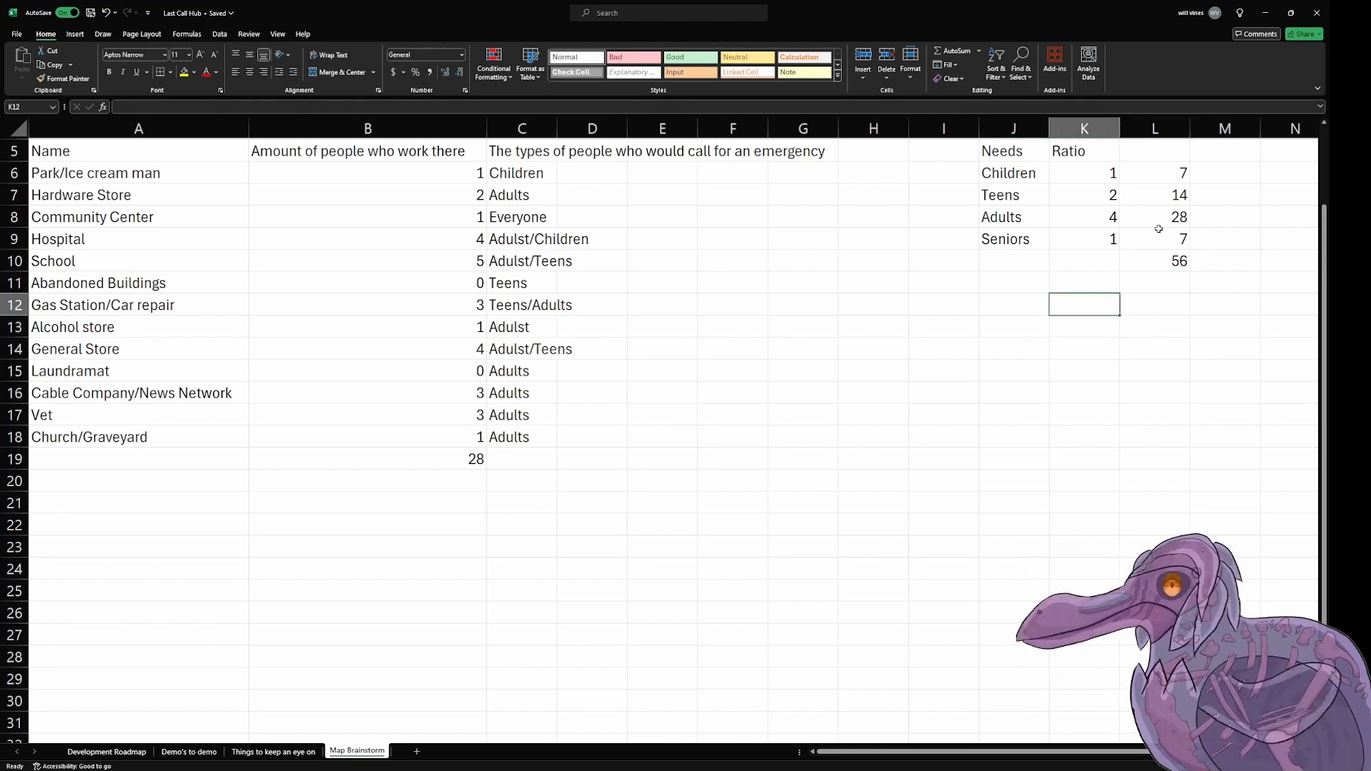
text(28)
key(Return)
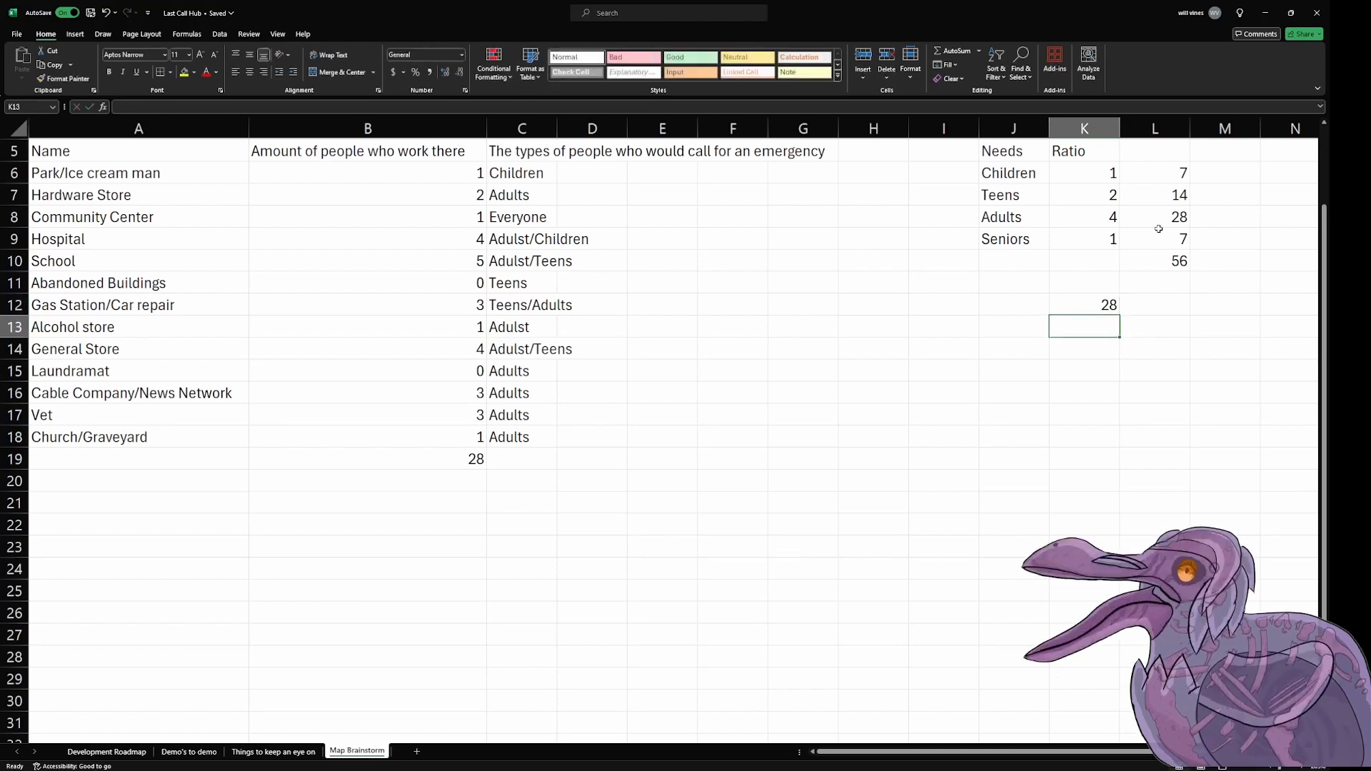
Step: Enter the household breakdown "20 Married", "4 Single Parents" and "4 Single" in cells J13 to L13
key(Left)
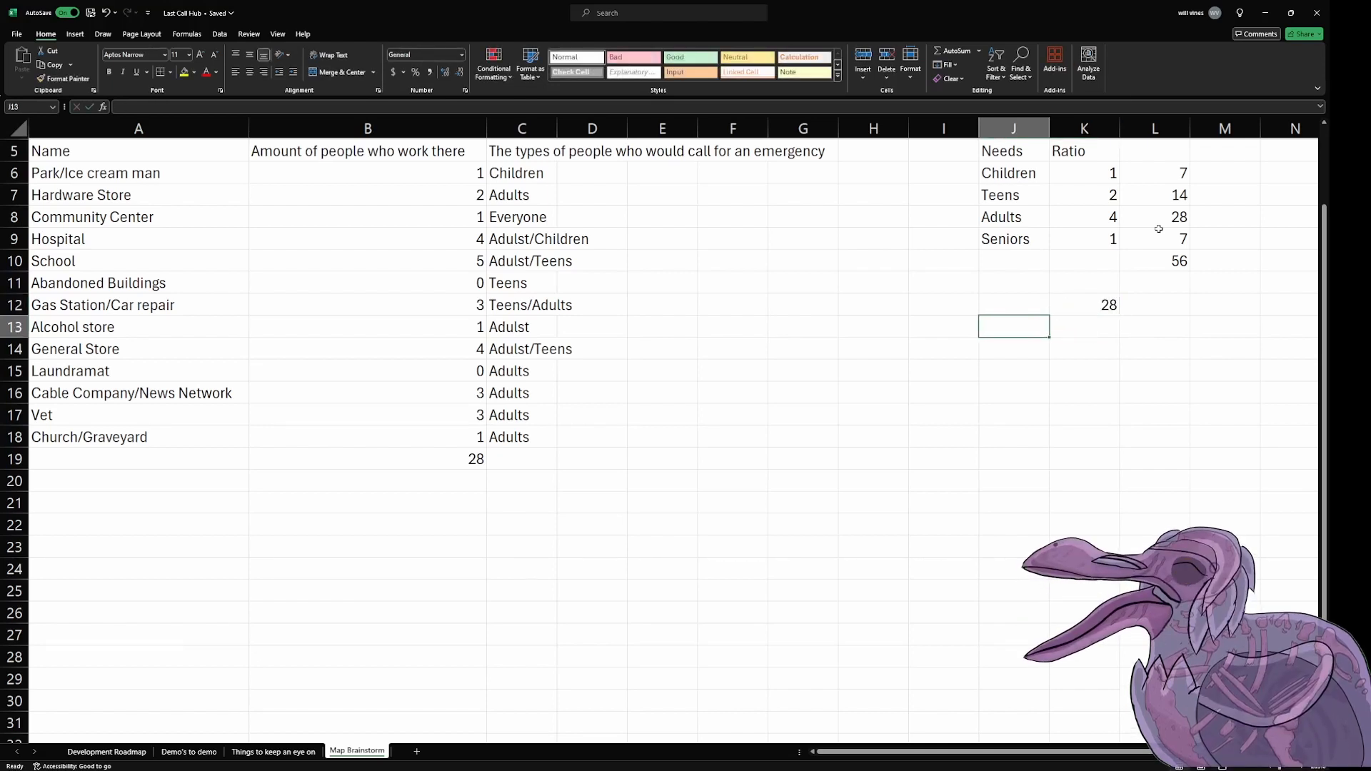
text(20)
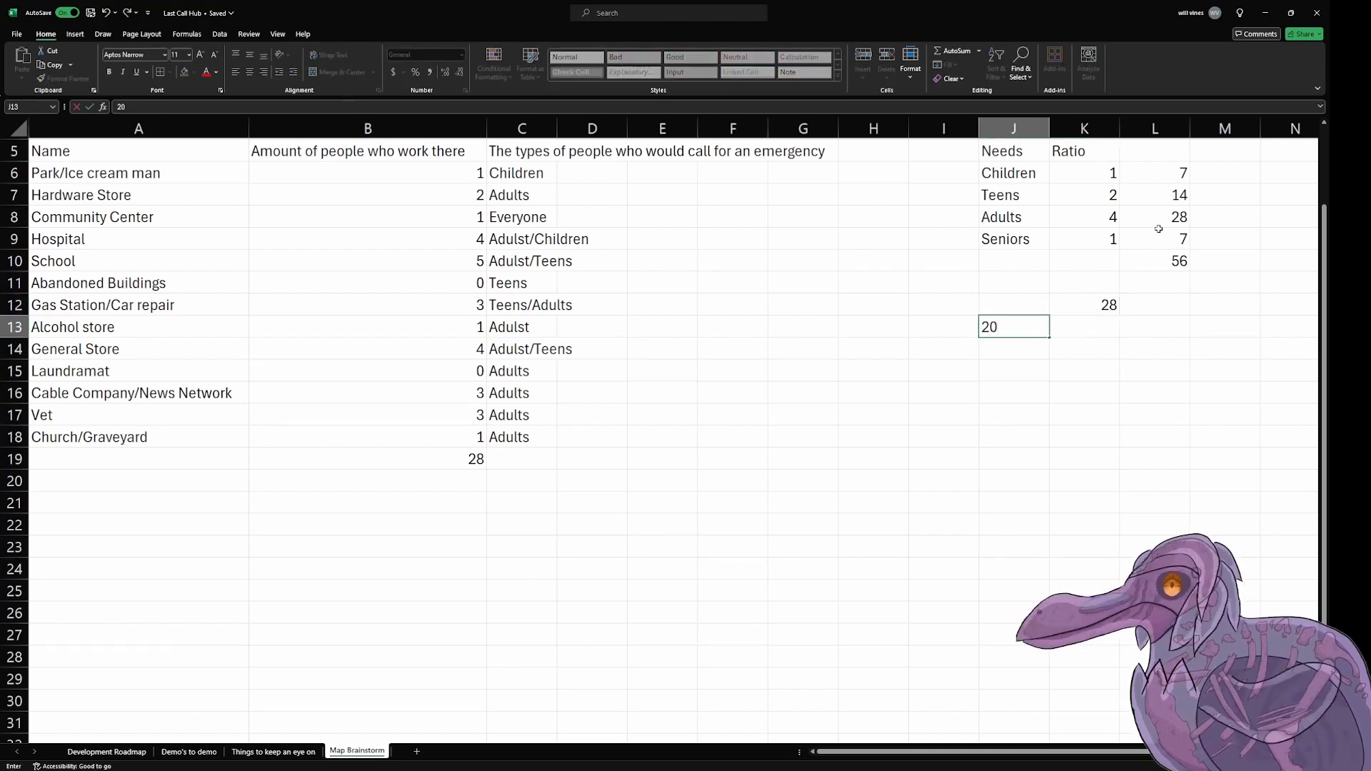
text( Married)
key(Tab)
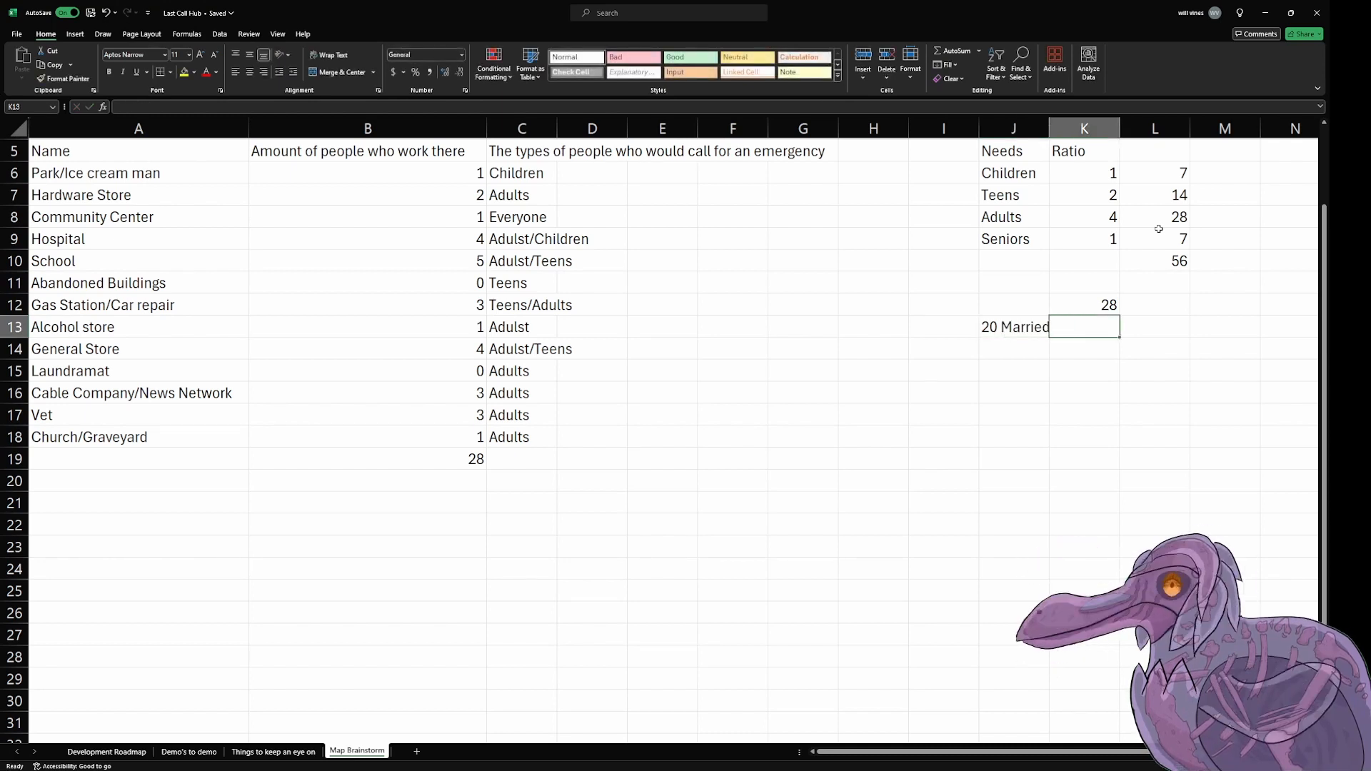
text(4 S)
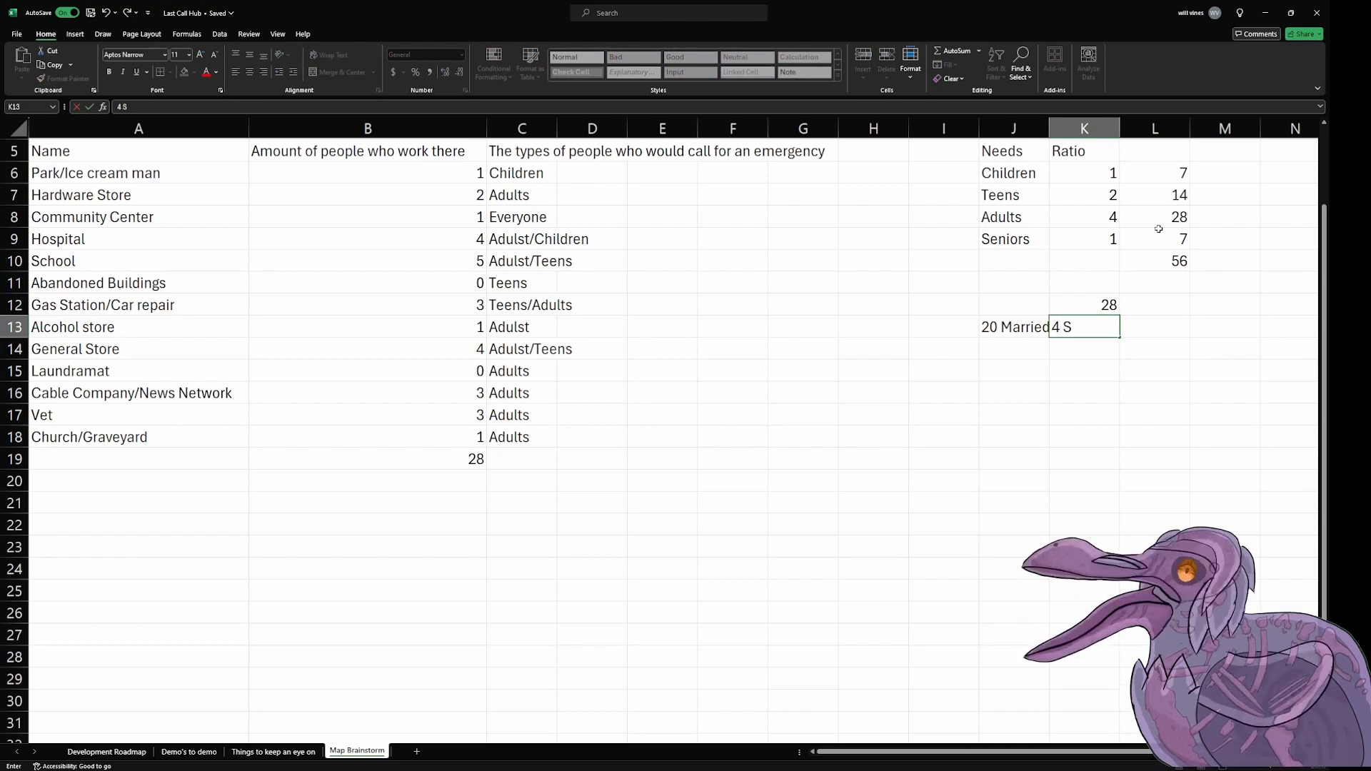
text(ingle Par)
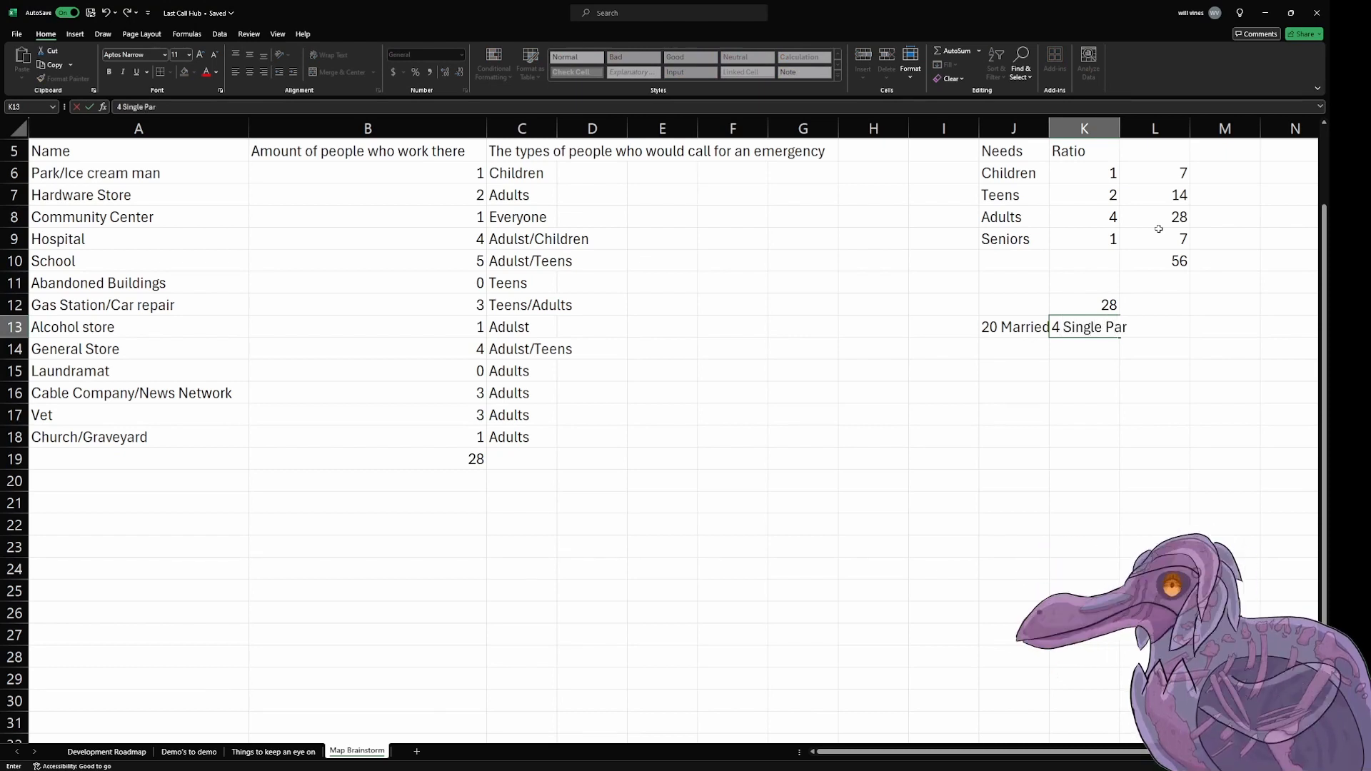
text(ents)
key(Tab)
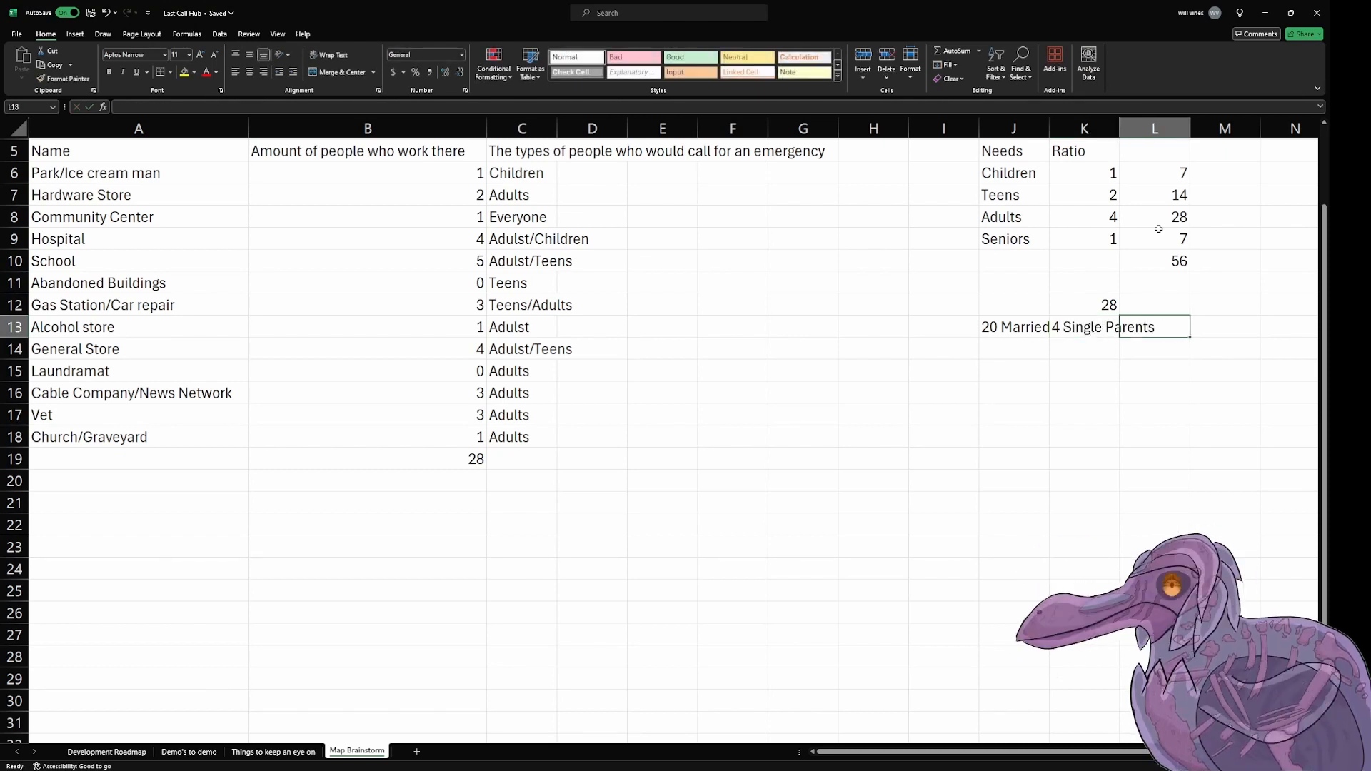
text(4 Single)
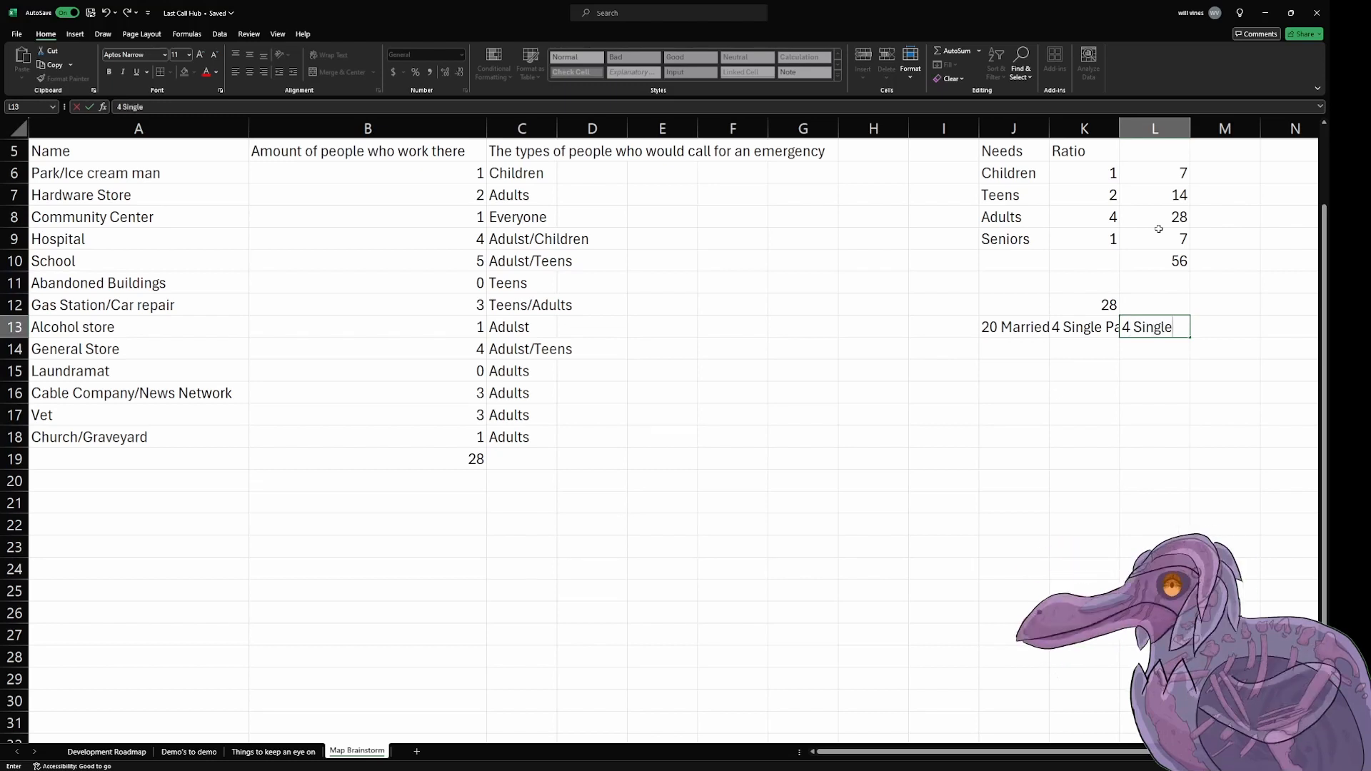
key(Return)
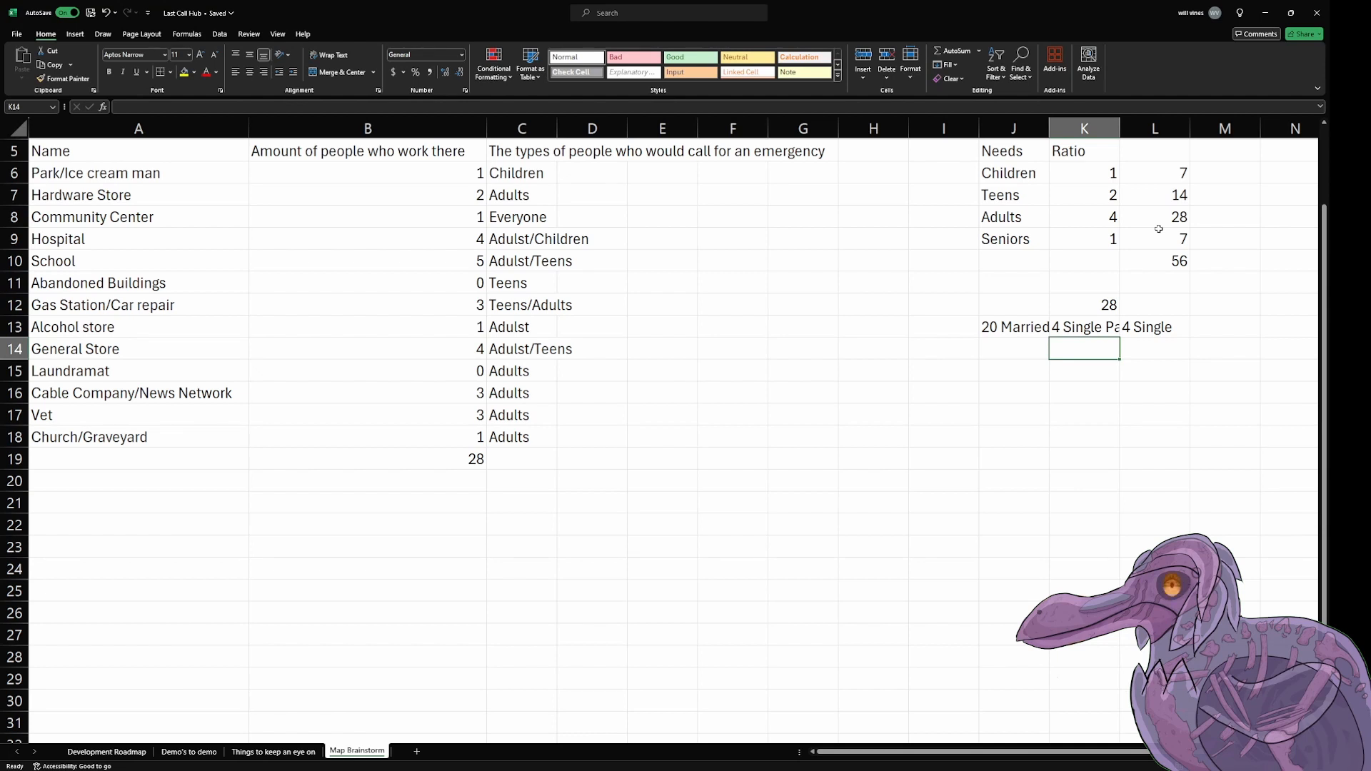
Step: Autofit the widths of columns K and J to their contents
double_click(1120, 128)
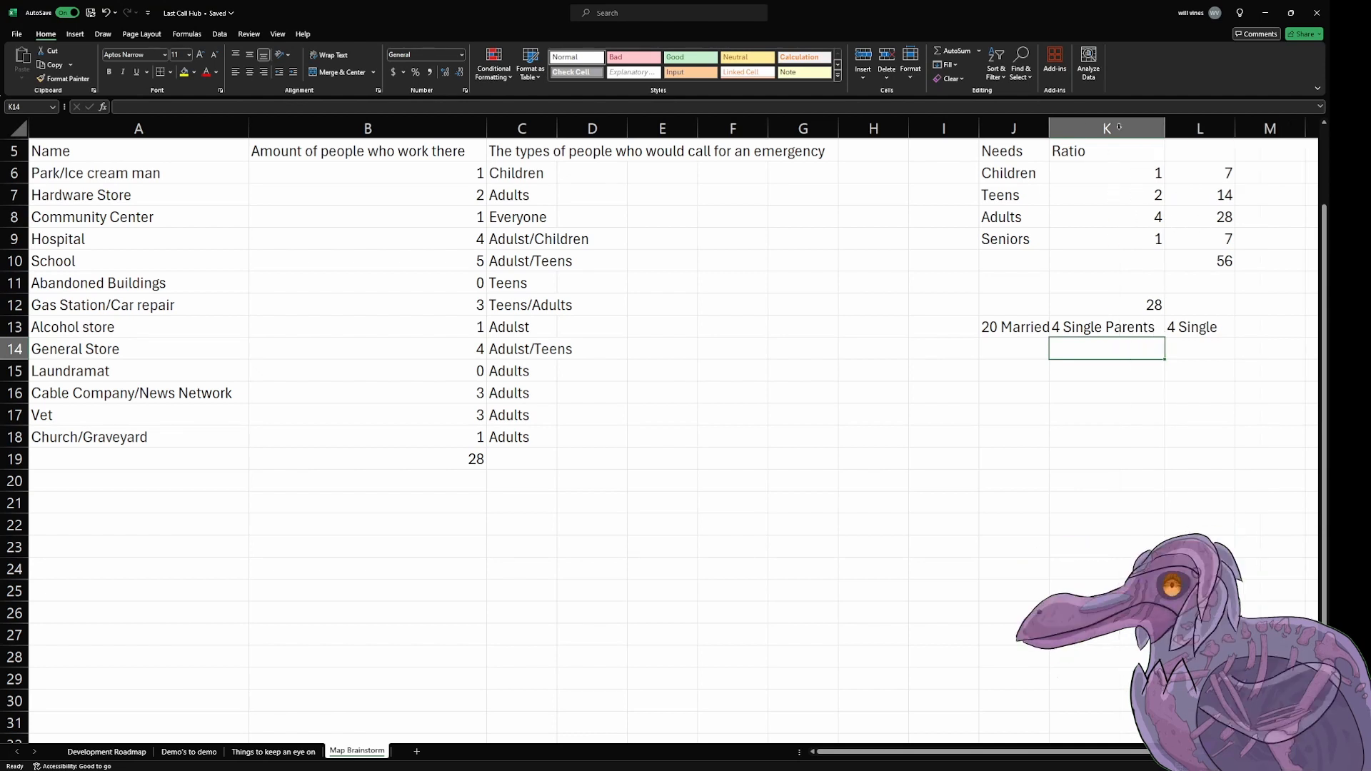
double_click(1049, 129)
scroll(1181, 367, down, 1)
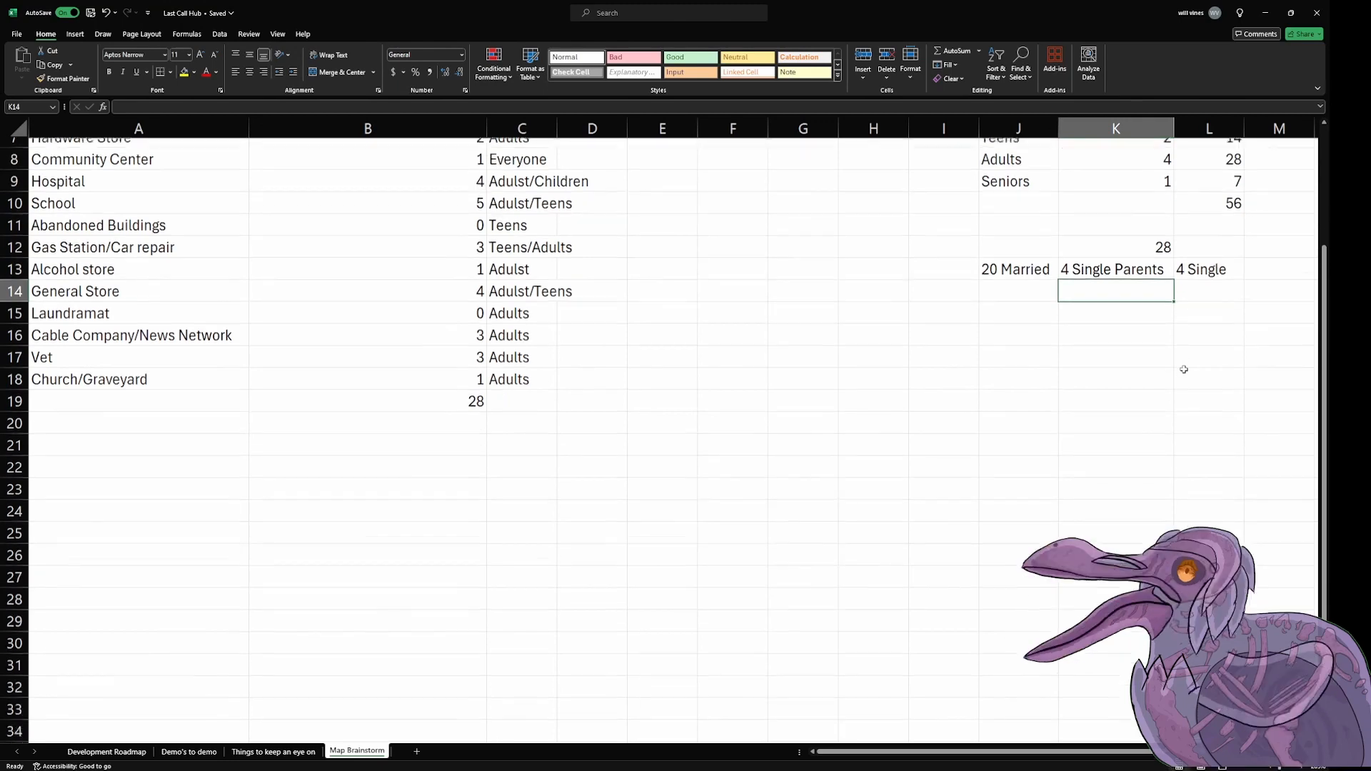
key(Left)
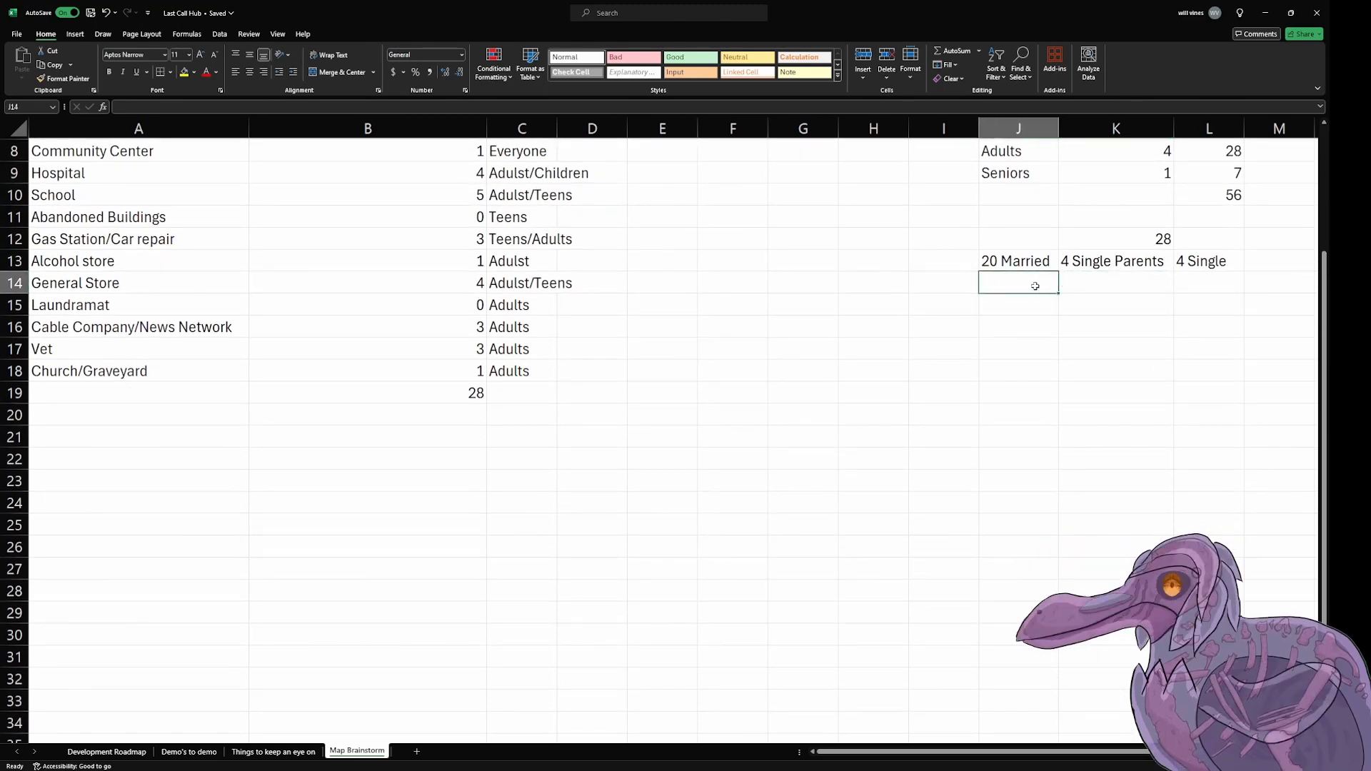
key(Down)
key(Down)
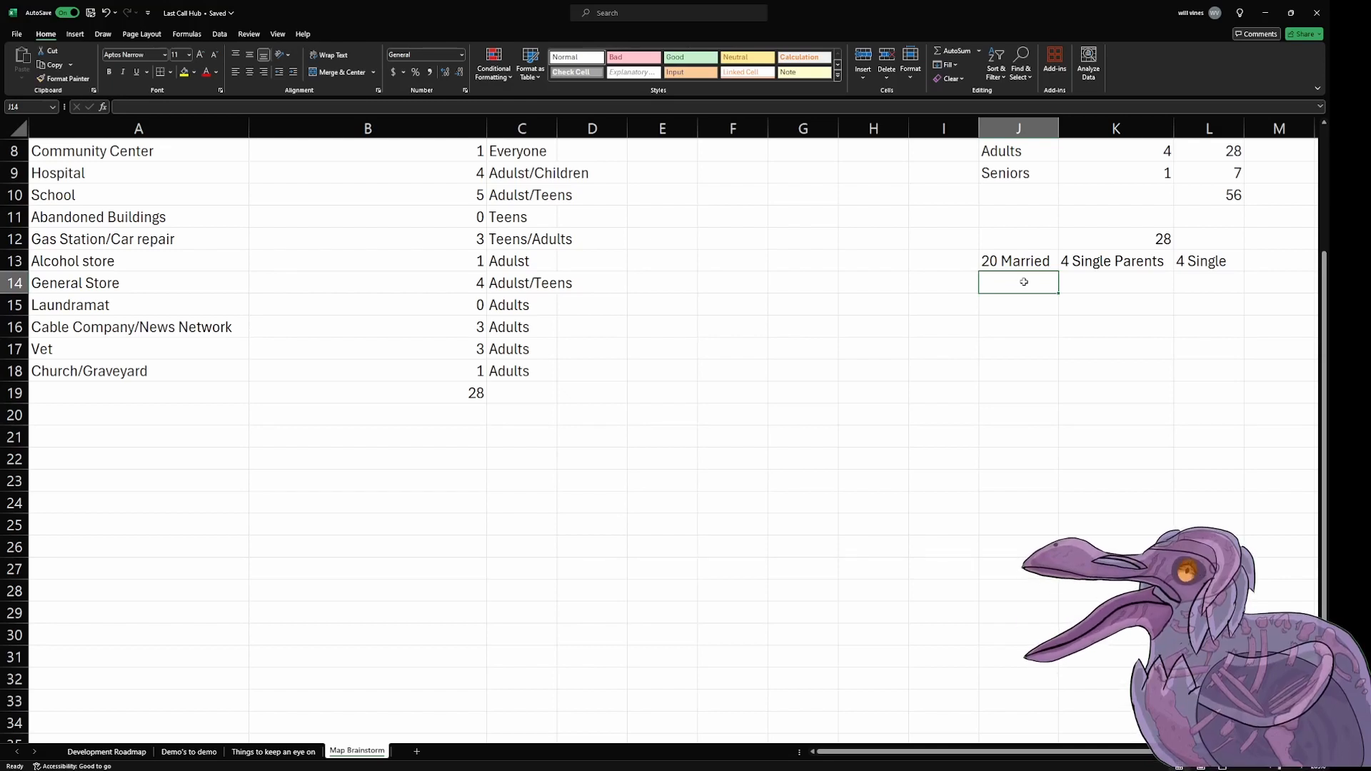
click(962, 260)
click(963, 280)
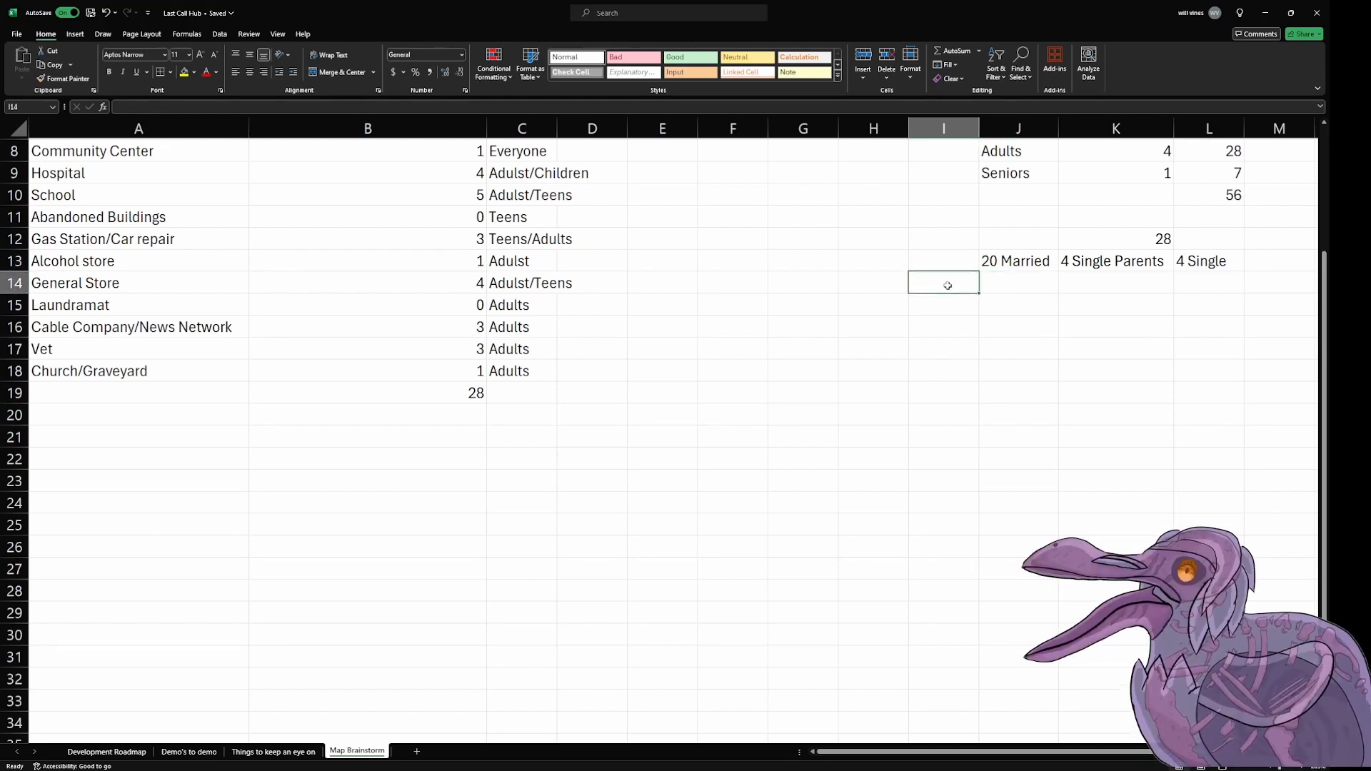
click(1134, 286)
Step: Extend the married entry in cell J13 to read "20 Married to each other"
click(1014, 260)
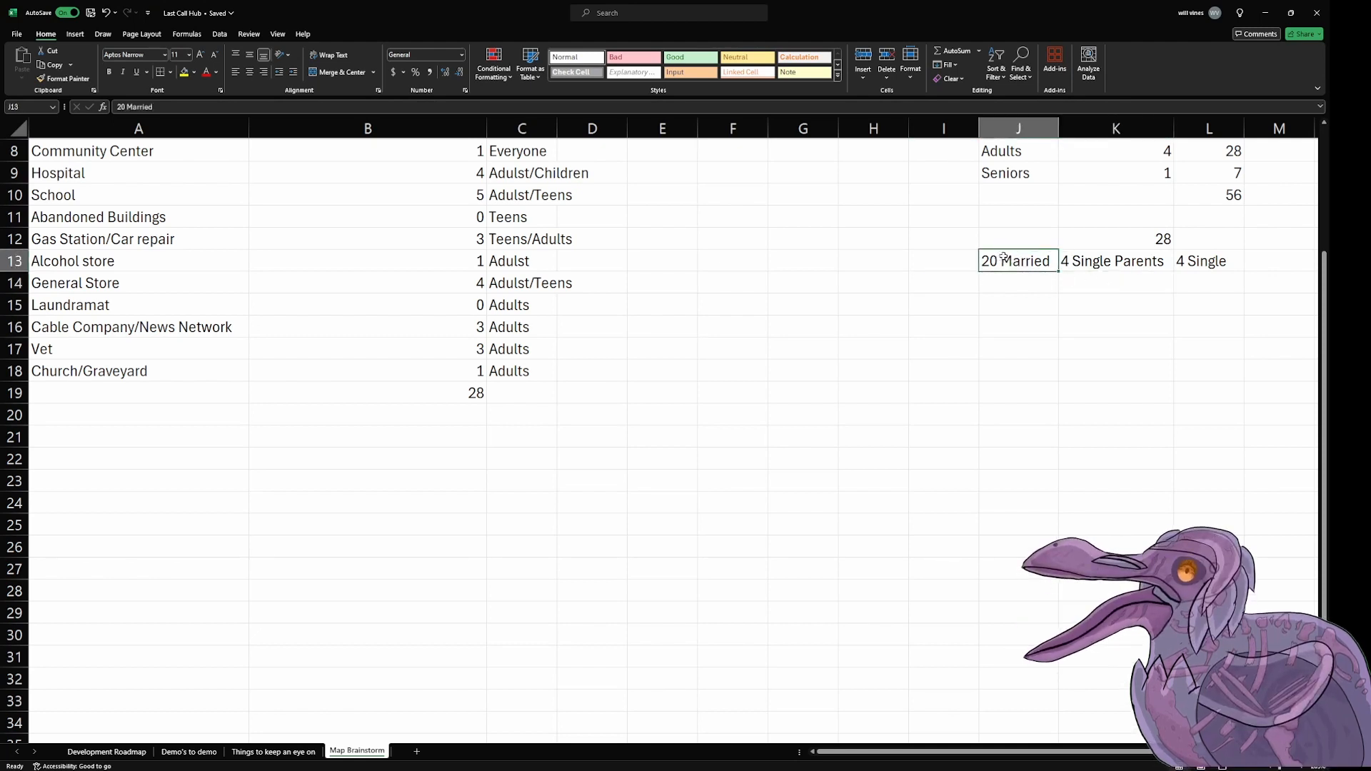
double_click(1051, 259)
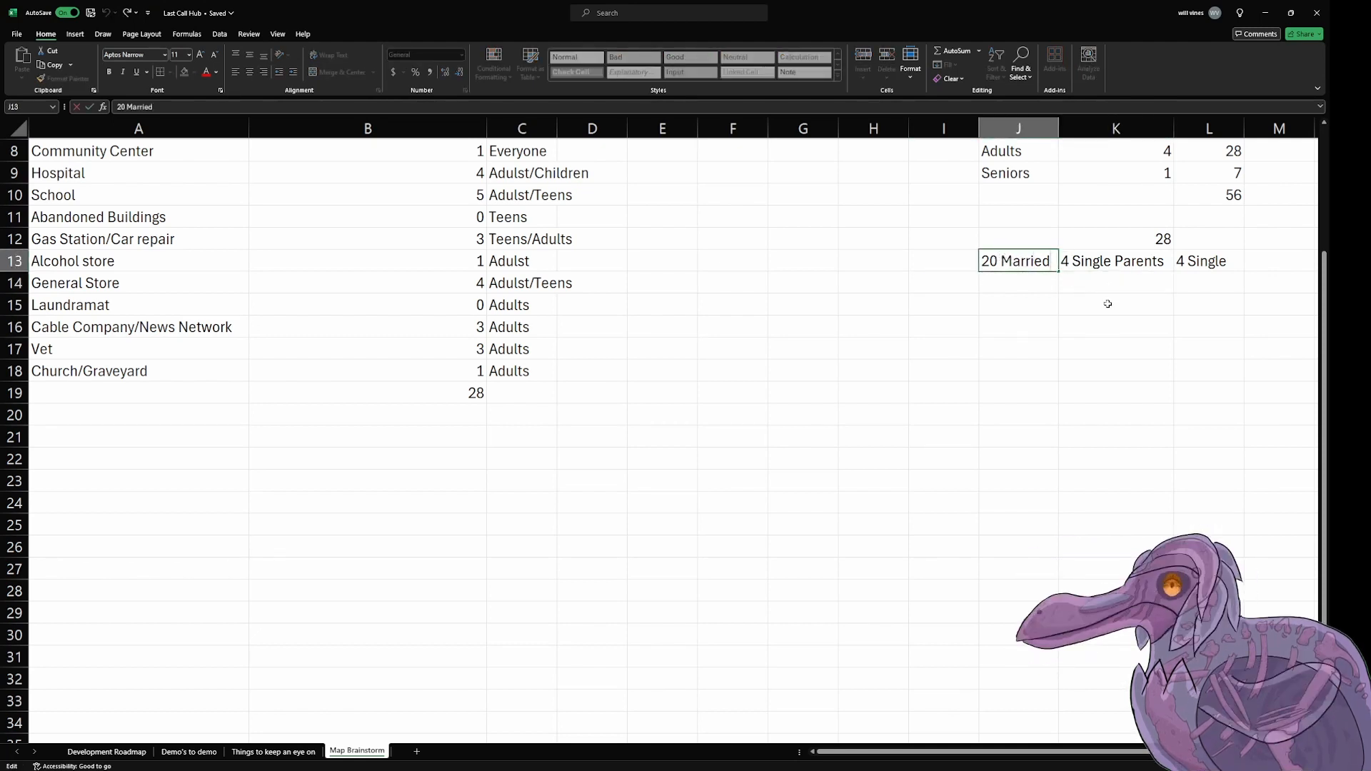
text(to ea)
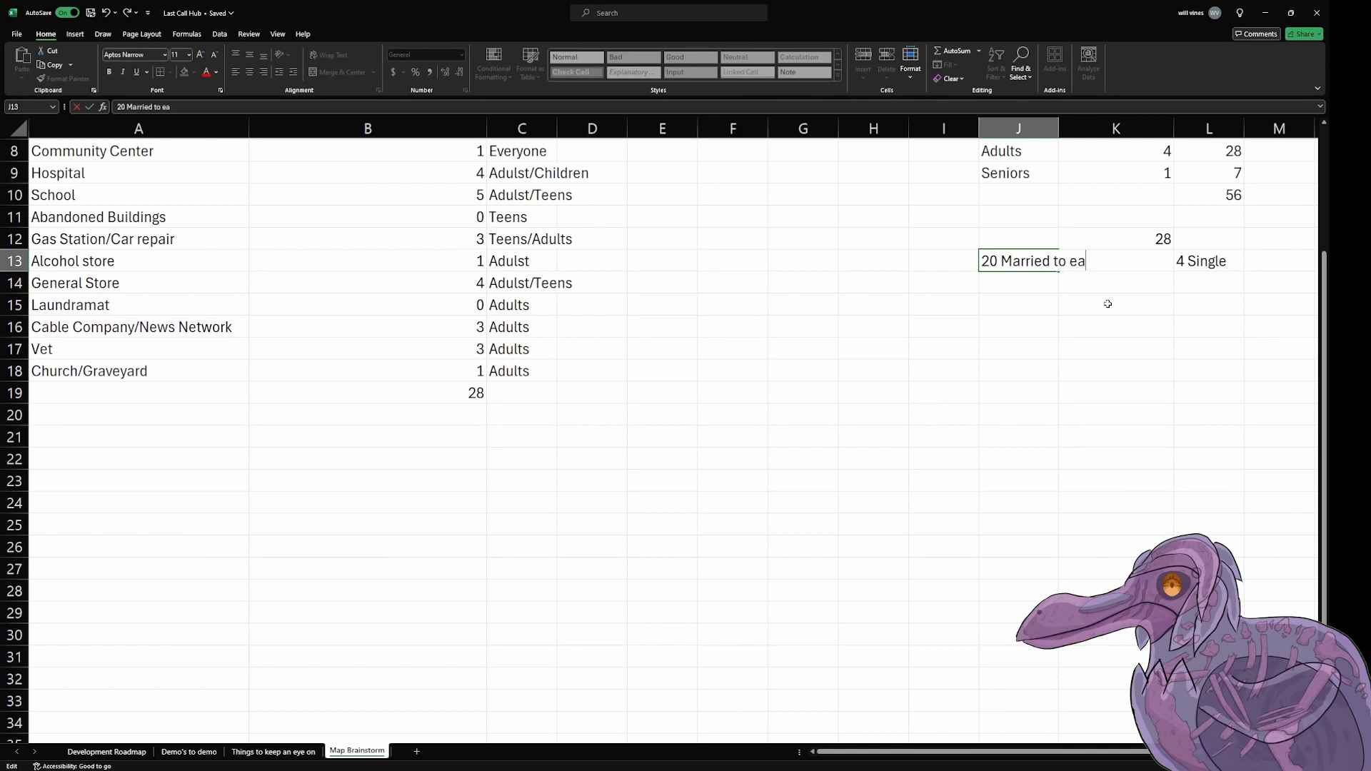
text(ch other)
key(Return)
key(Right)
key(Up)
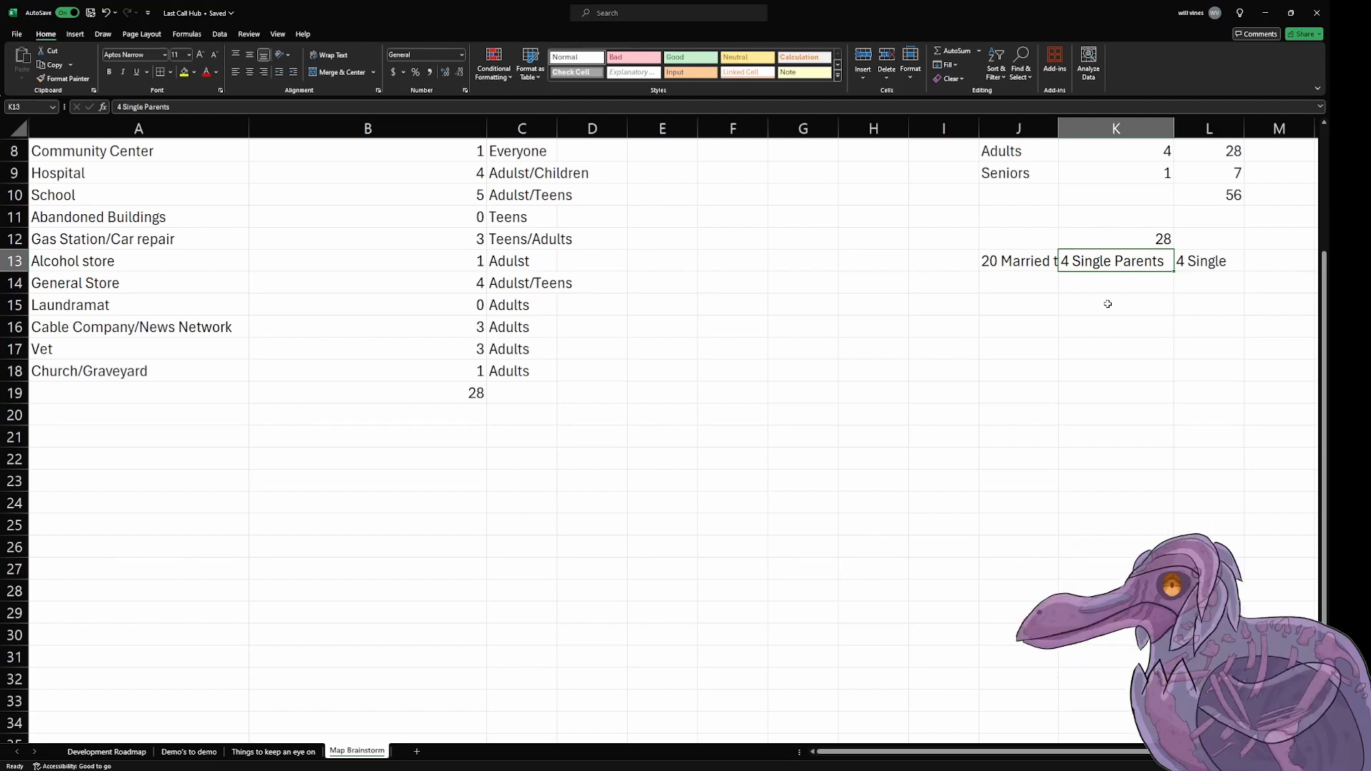
key(Down)
key(Up)
key(Down)
key(Left)
key(Left)
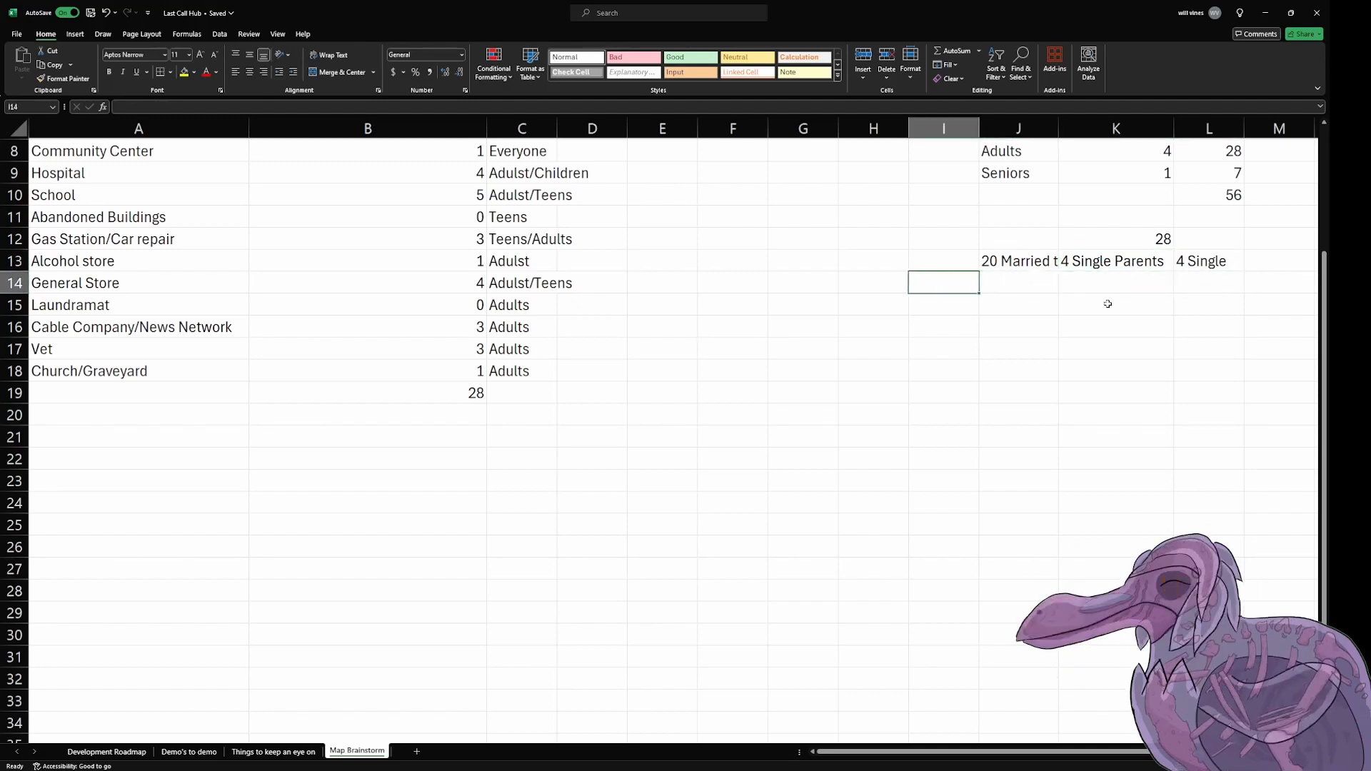
key(Right)
key(Up)
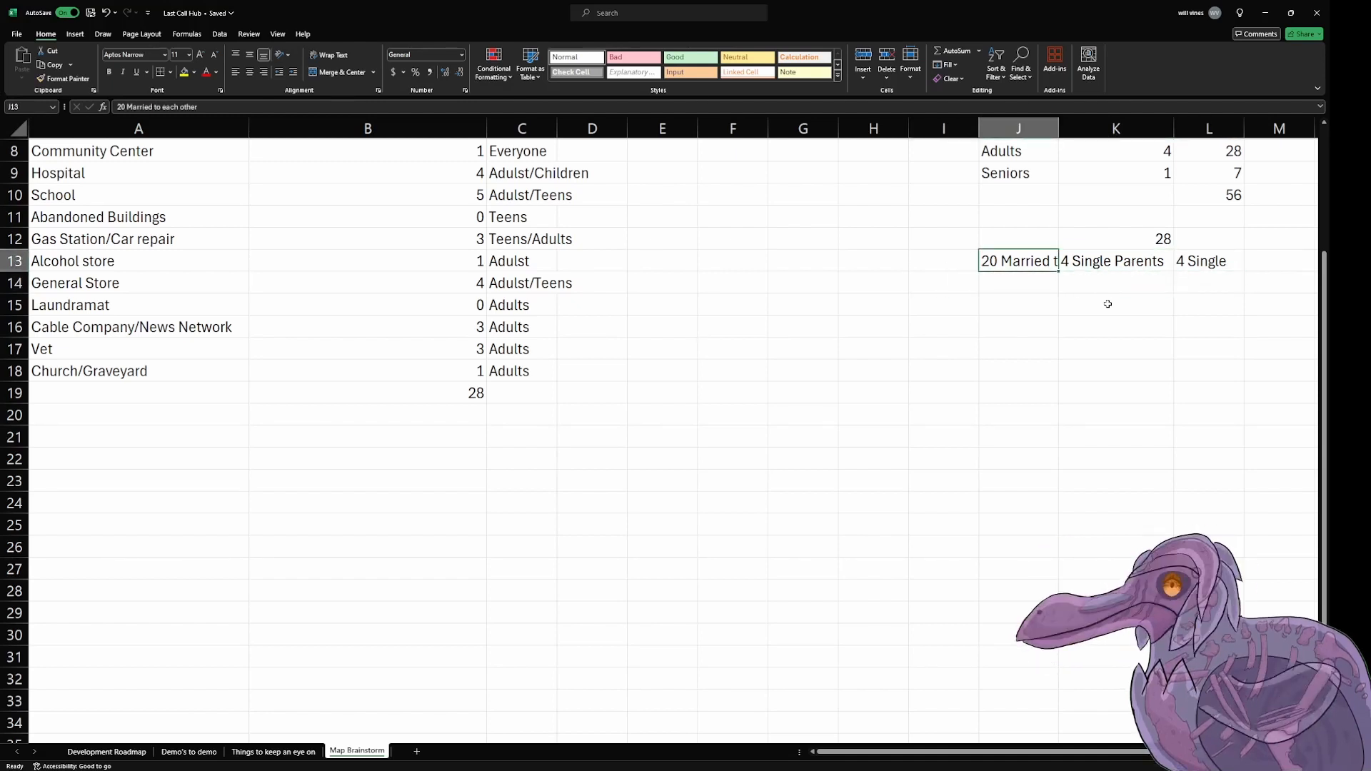
key(Left)
key(Down)
key(Right)
key(Right)
Step: Enter the label "Houses" in cell H12 and "18 Houses" in cell H13 beneath it
key(Right)
key(Up)
key(Left)
key(Left)
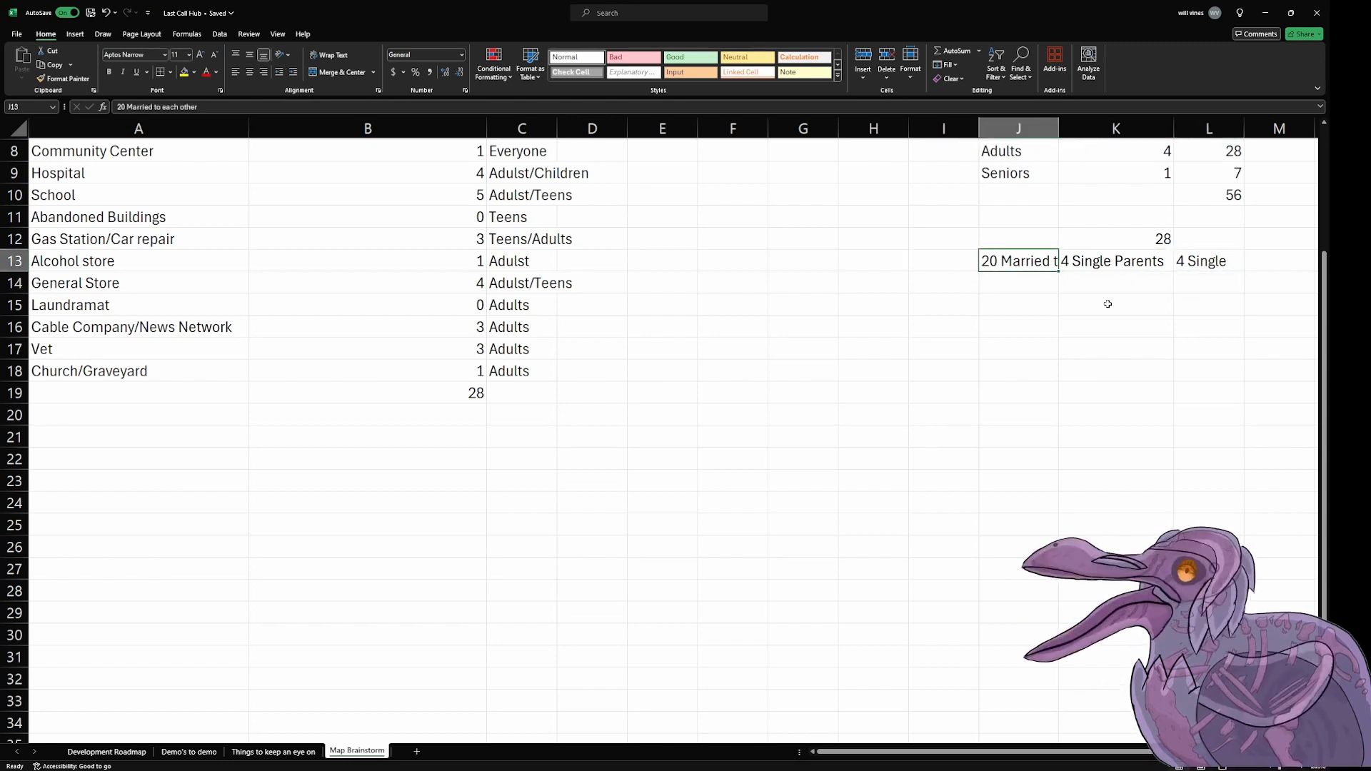
key(Left)
key(Down)
key(Left)
key(Up)
key(Right)
key(Up)
key(Left)
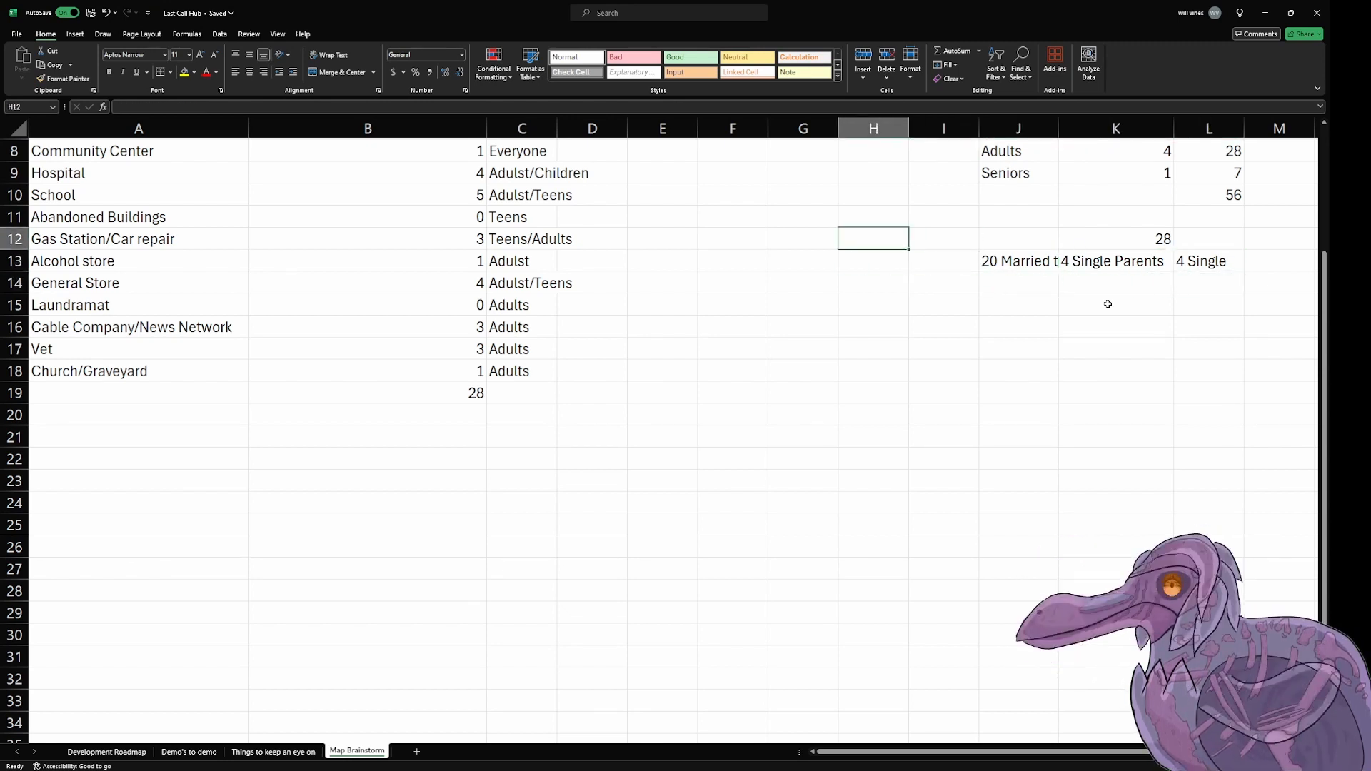
text(Houses)
key(Return)
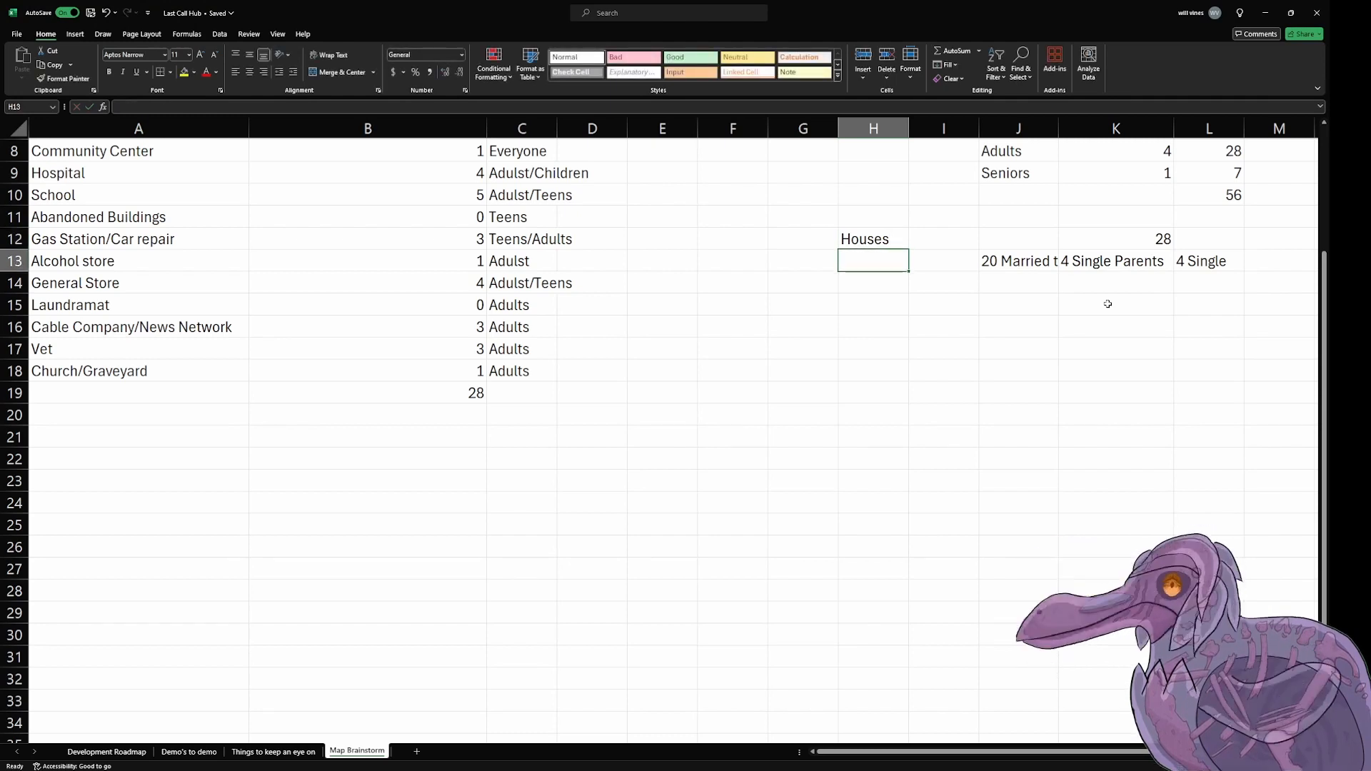
text(18)
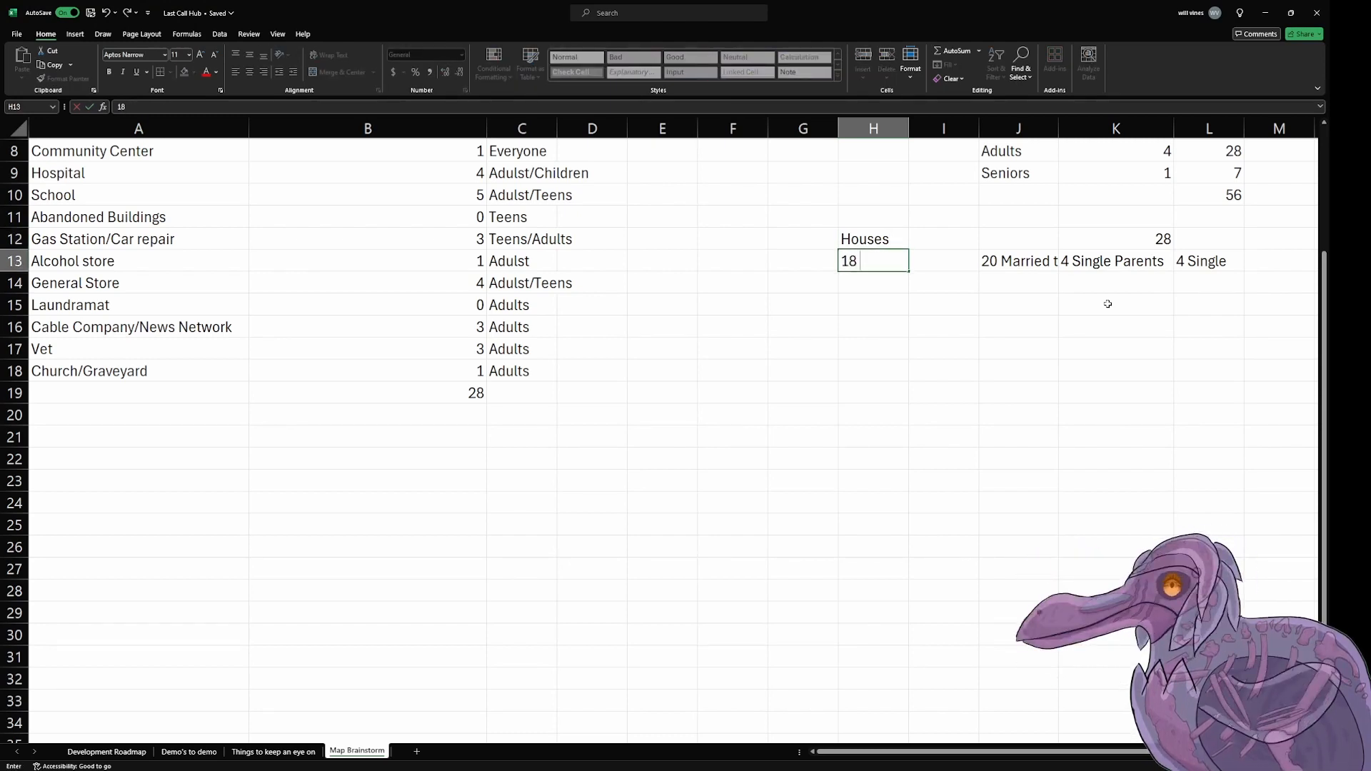
text( Houses)
key(Right)
key(Right)
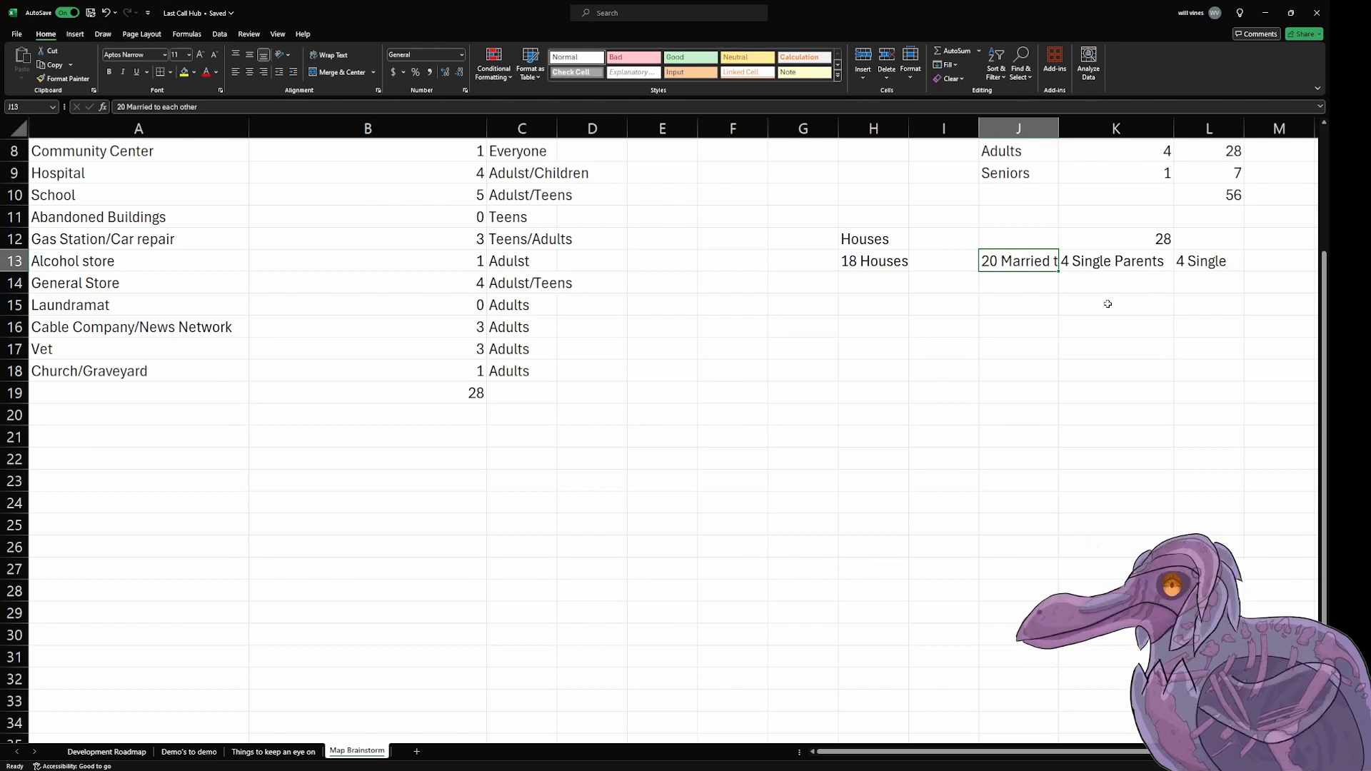
Step: Review the household breakdown in row 13 against the age-group ratios and headcounts above it
key(Right)
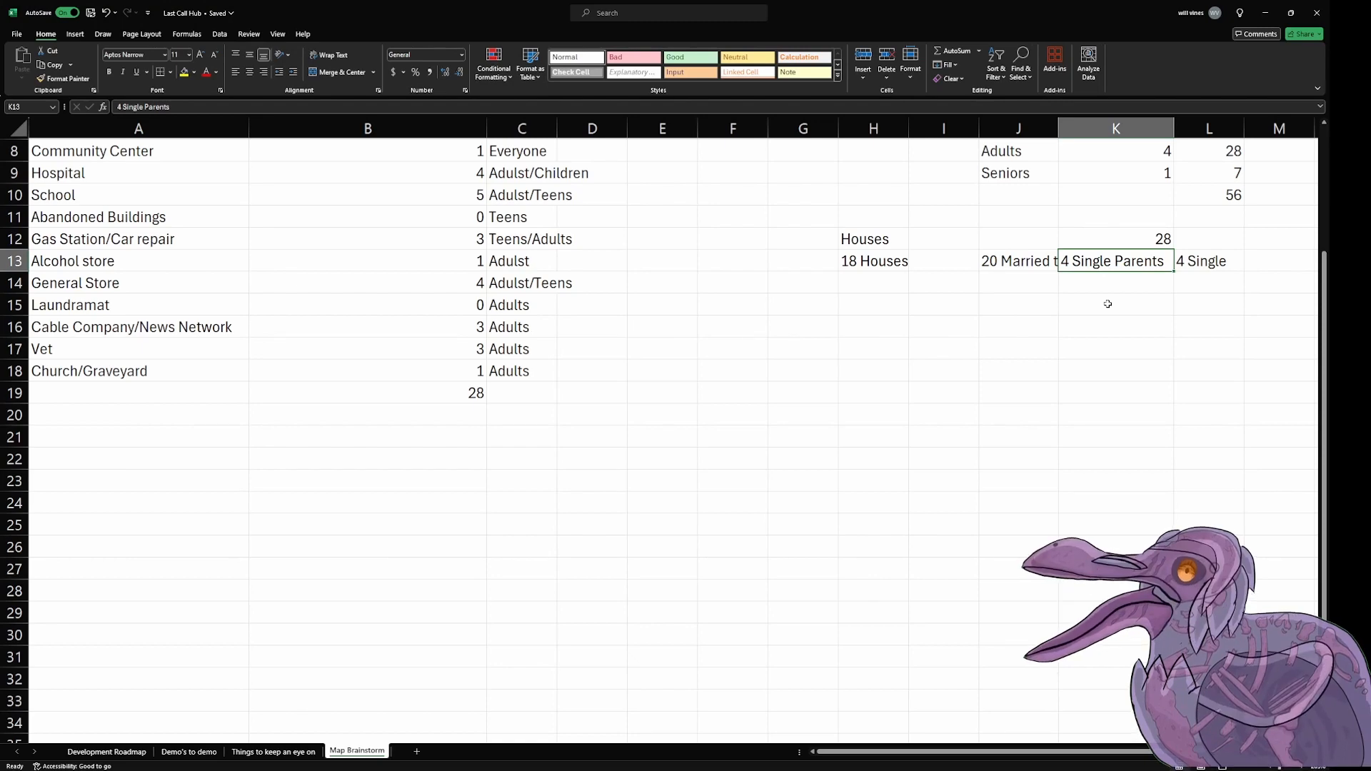
key(Right)
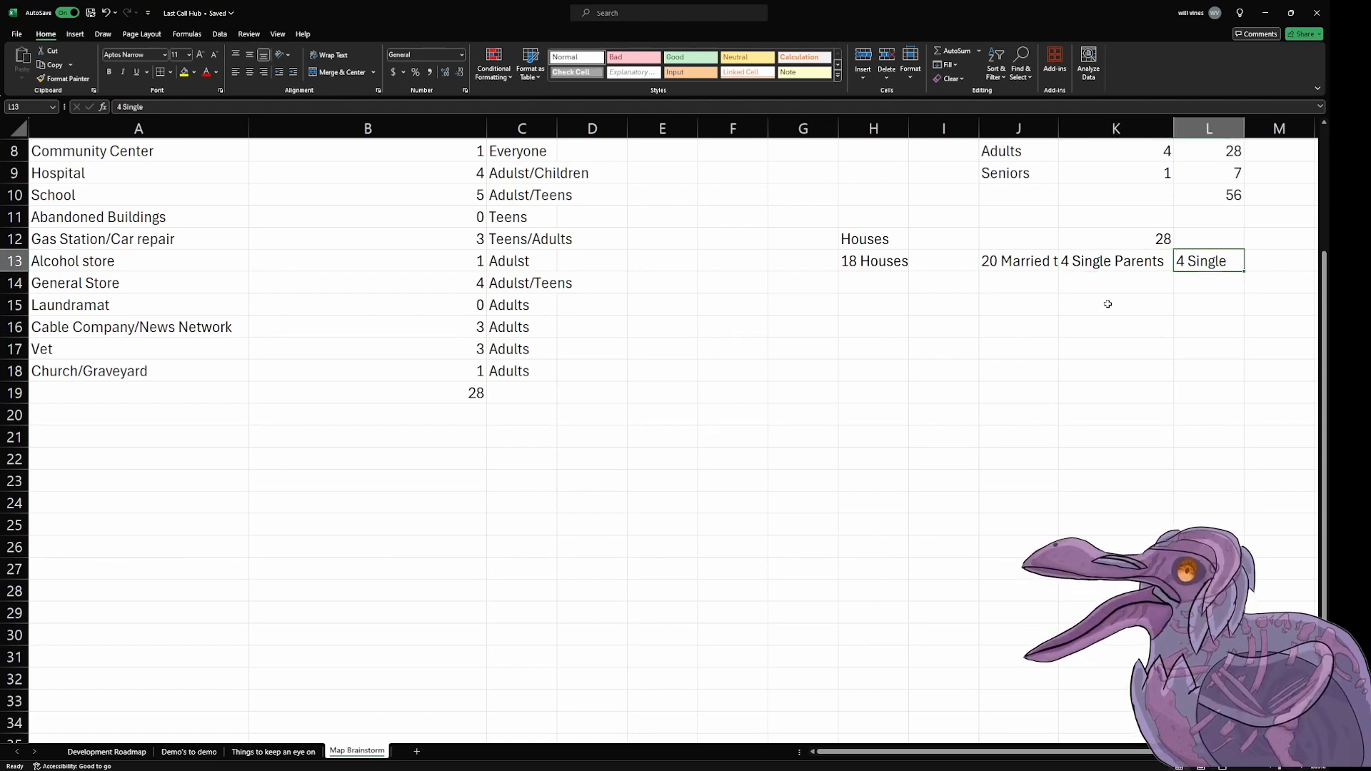
key(Up)
key(Up)
key(Down)
key(Down)
key(Up)
key(Up)
key(Up)
key(Up)
key(Up)
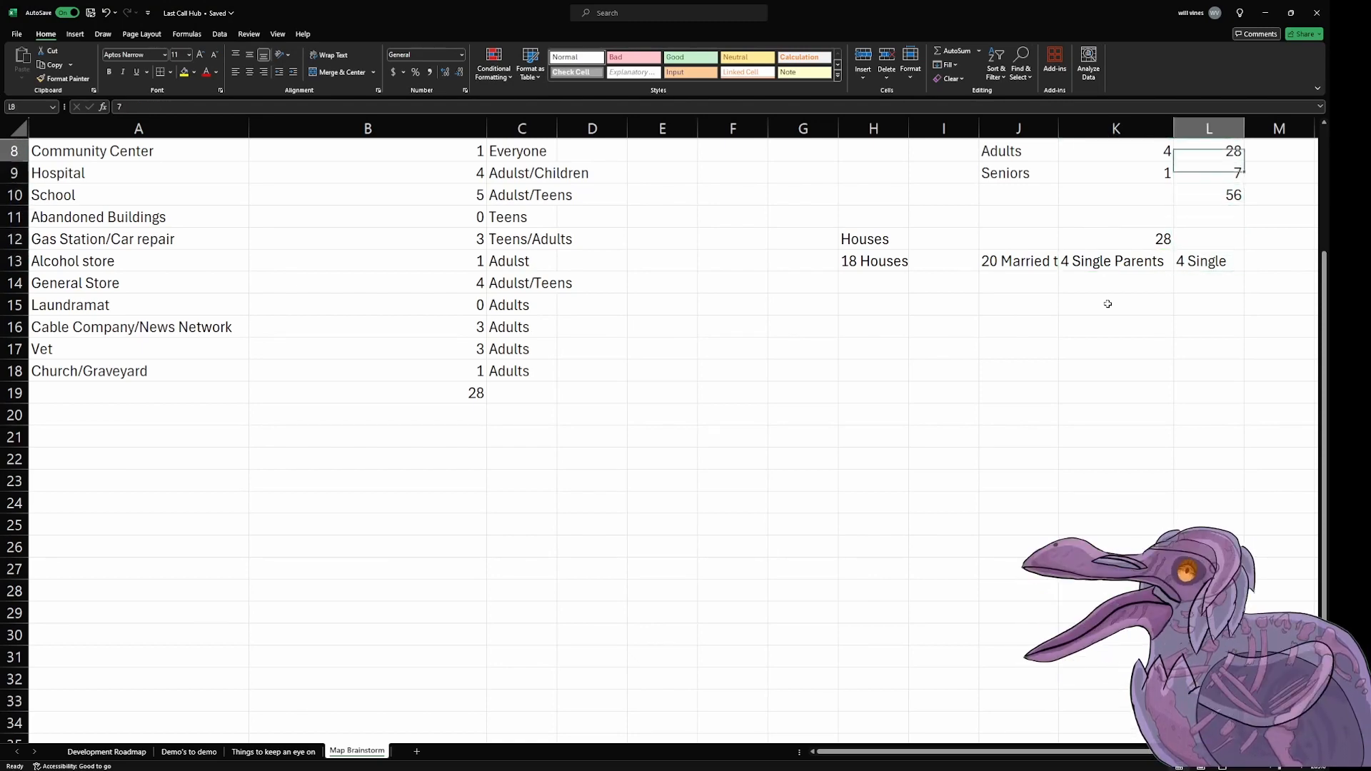
key(Up)
key(Up)
key(Up)
key(Down)
key(Down)
key(Left)
key(Down)
key(Left)
key(Down)
key(Left)
key(Down)
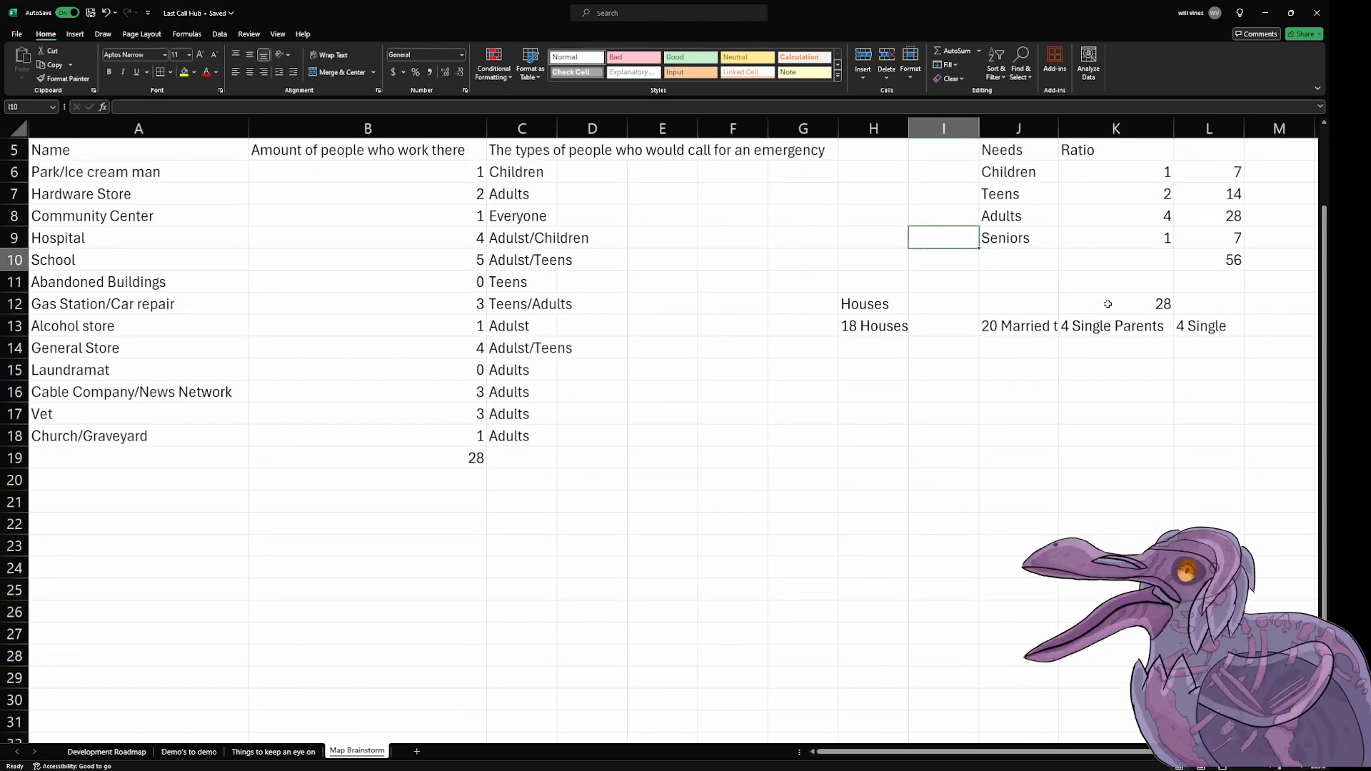
key(Down)
key(Down)
key(Down)
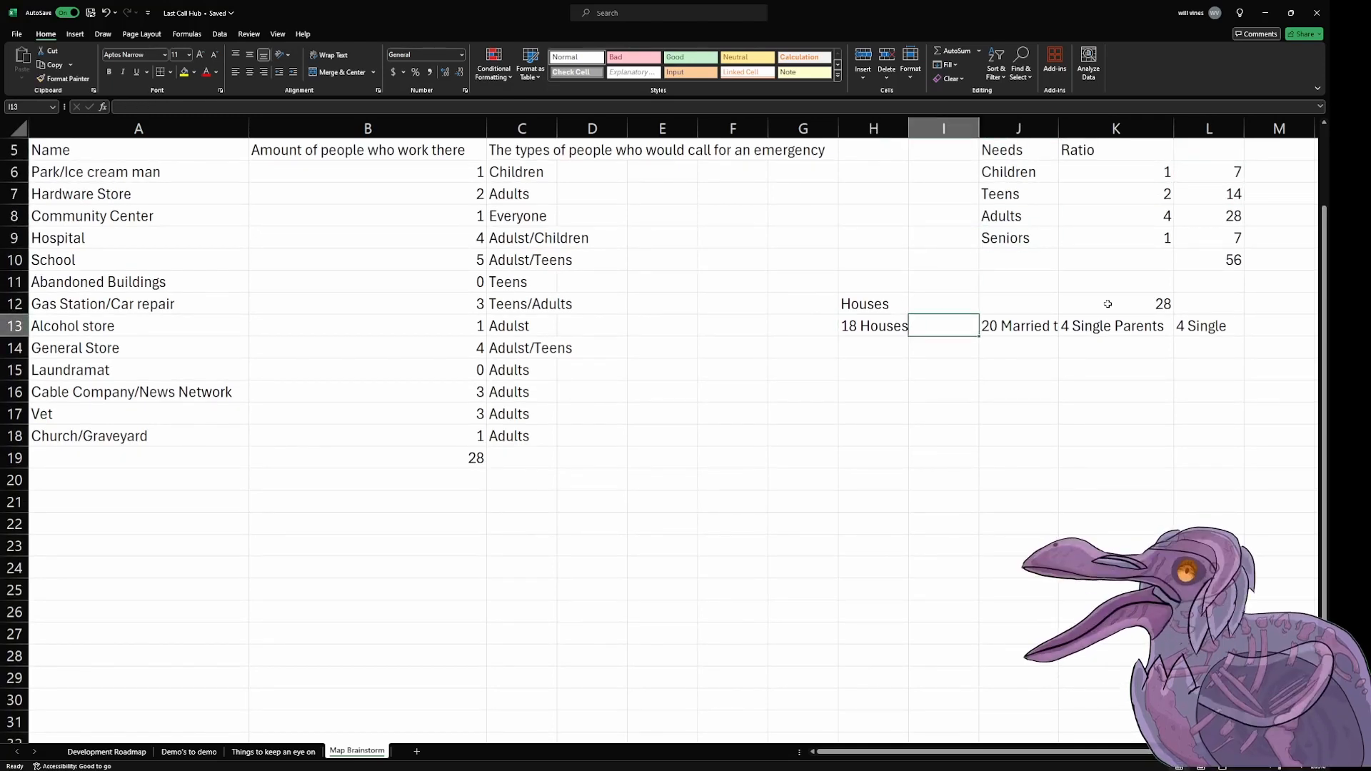
key(Right)
key(Right)
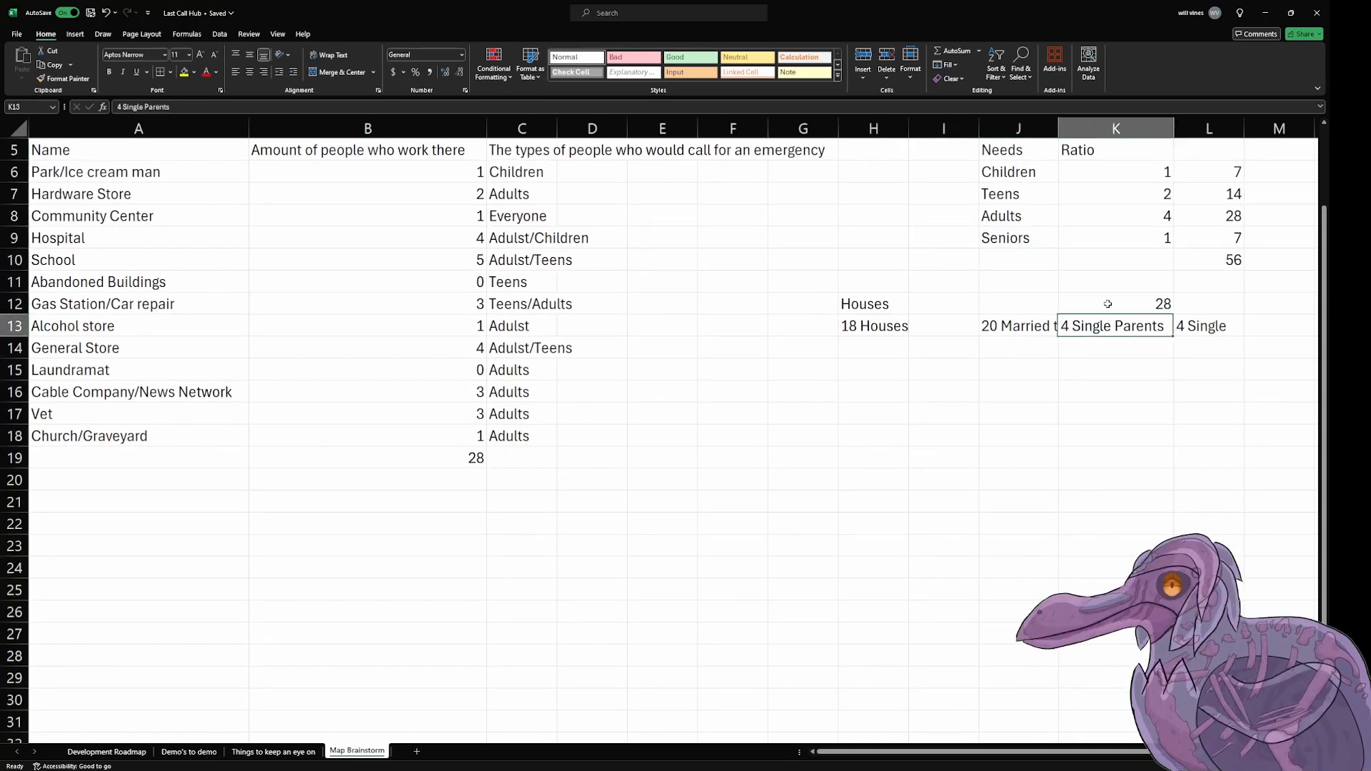
key(Right)
key(Left)
key(Right)
key(Up)
key(Up)
key(Up)
key(Up)
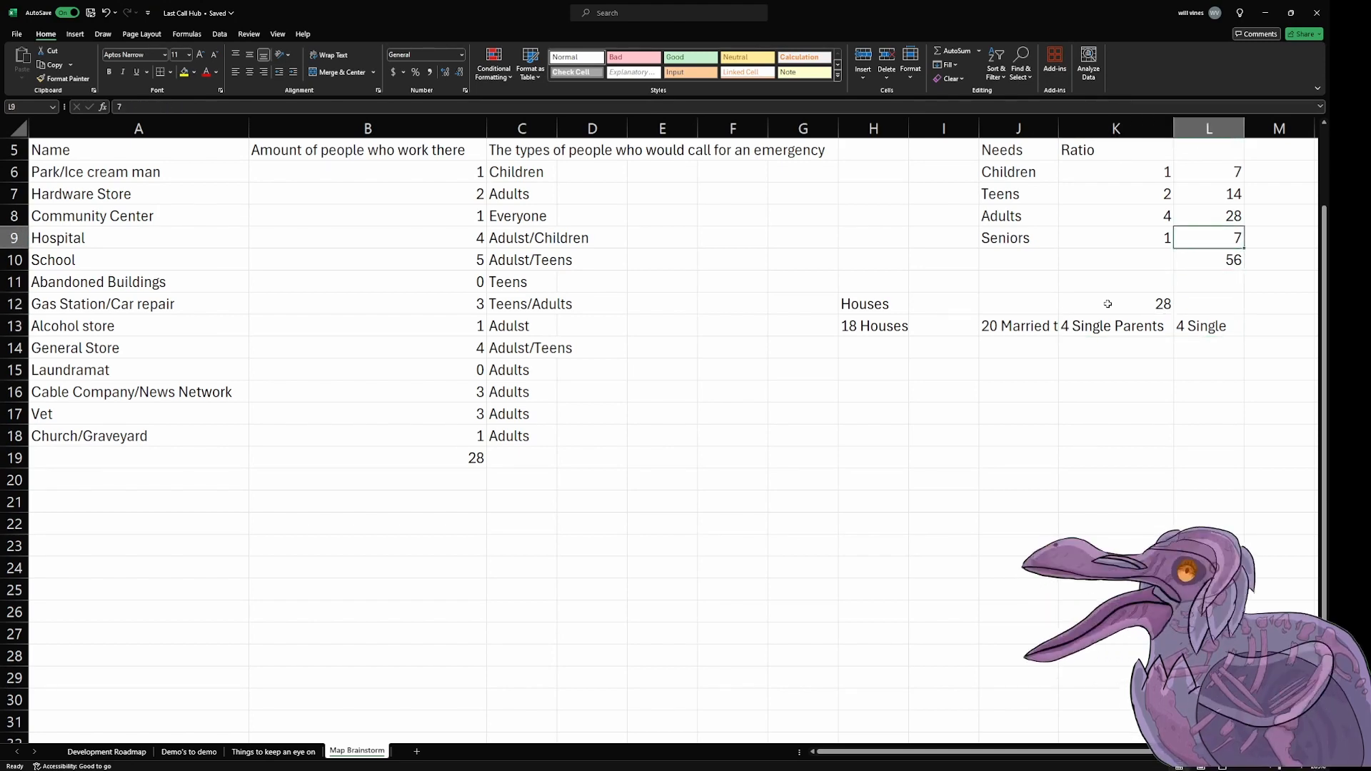
Step: Add a "Houses" column heading in cell M5 beside the age-group headcounts
key(Right)
key(Right)
key(Left)
key(Up)
key(Left)
key(Up)
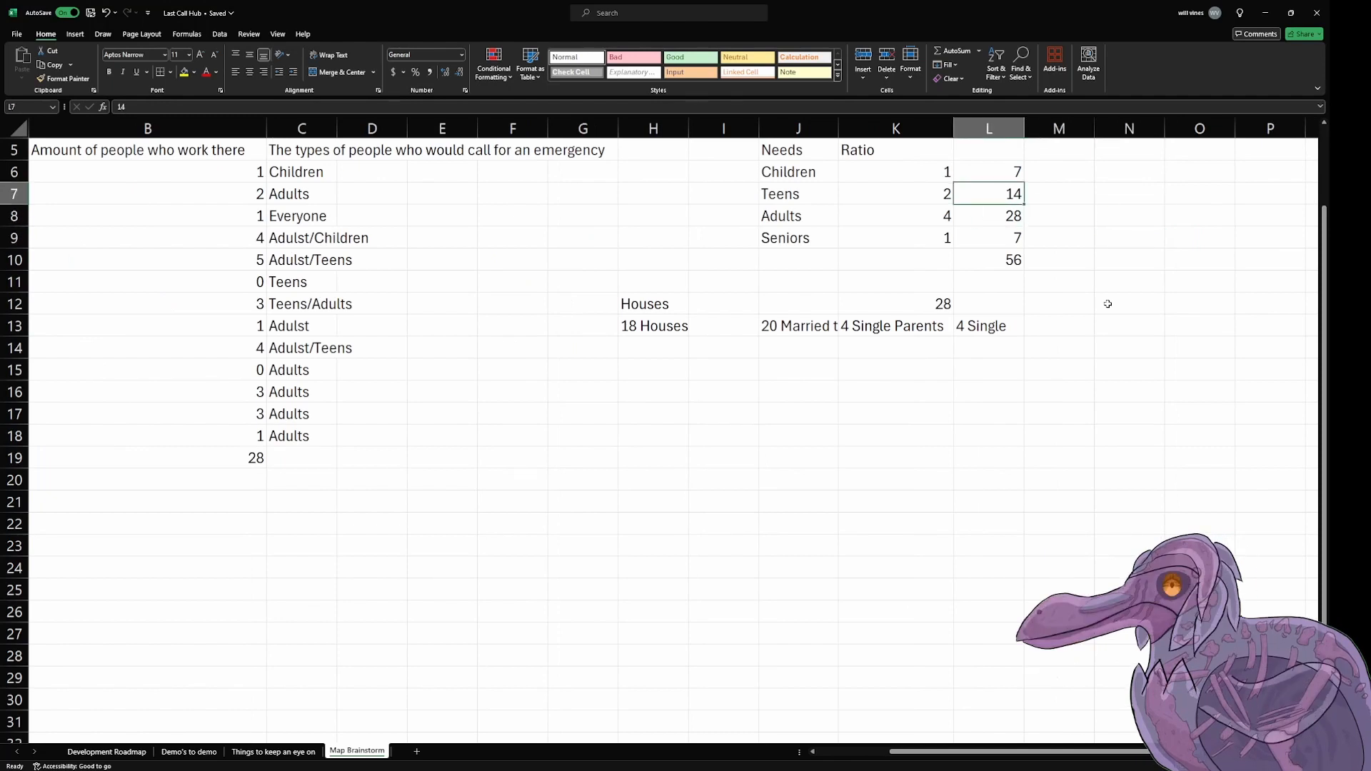
key(Up)
key(Right)
key(Up)
text(Houses)
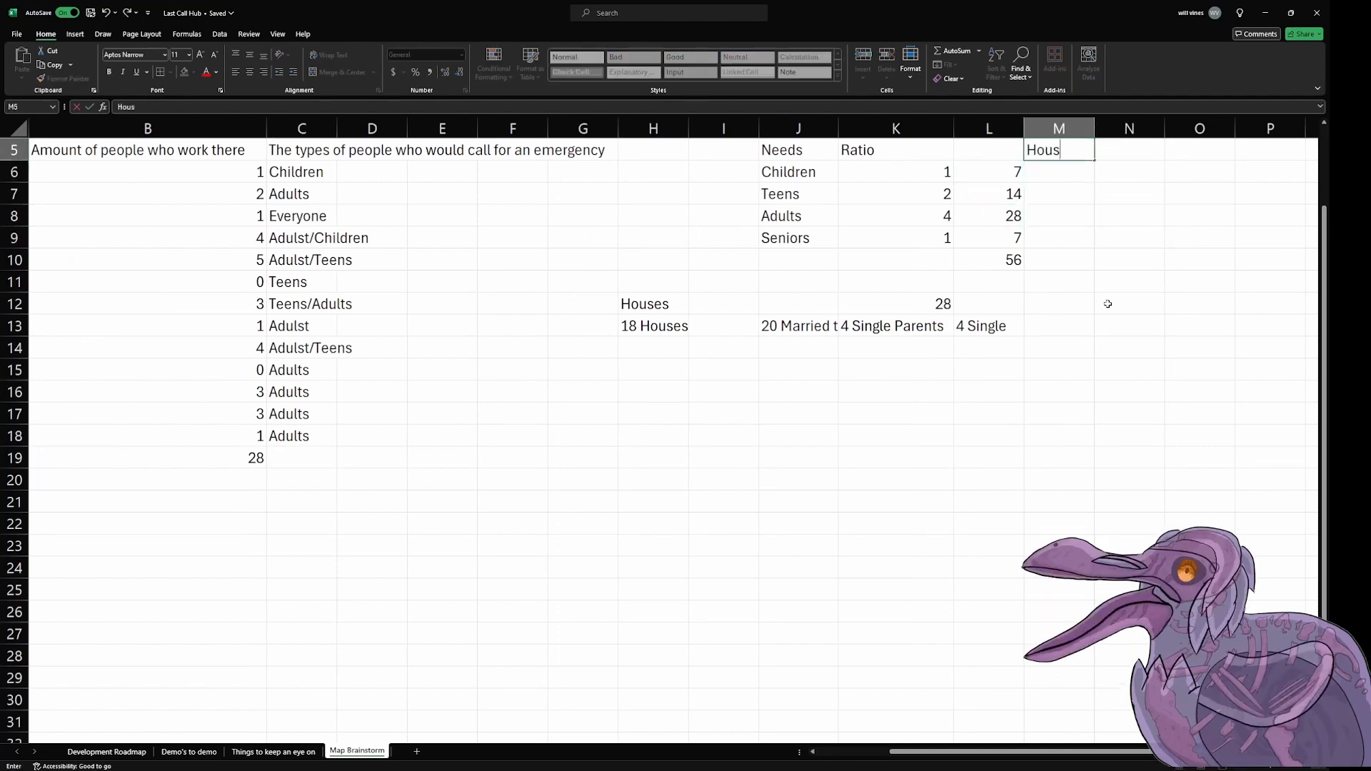
key(Return)
Step: Enter 18 houses for Adults in cell M8 and 7 houses for Seniors in cell M9
key(Down)
key(Down)
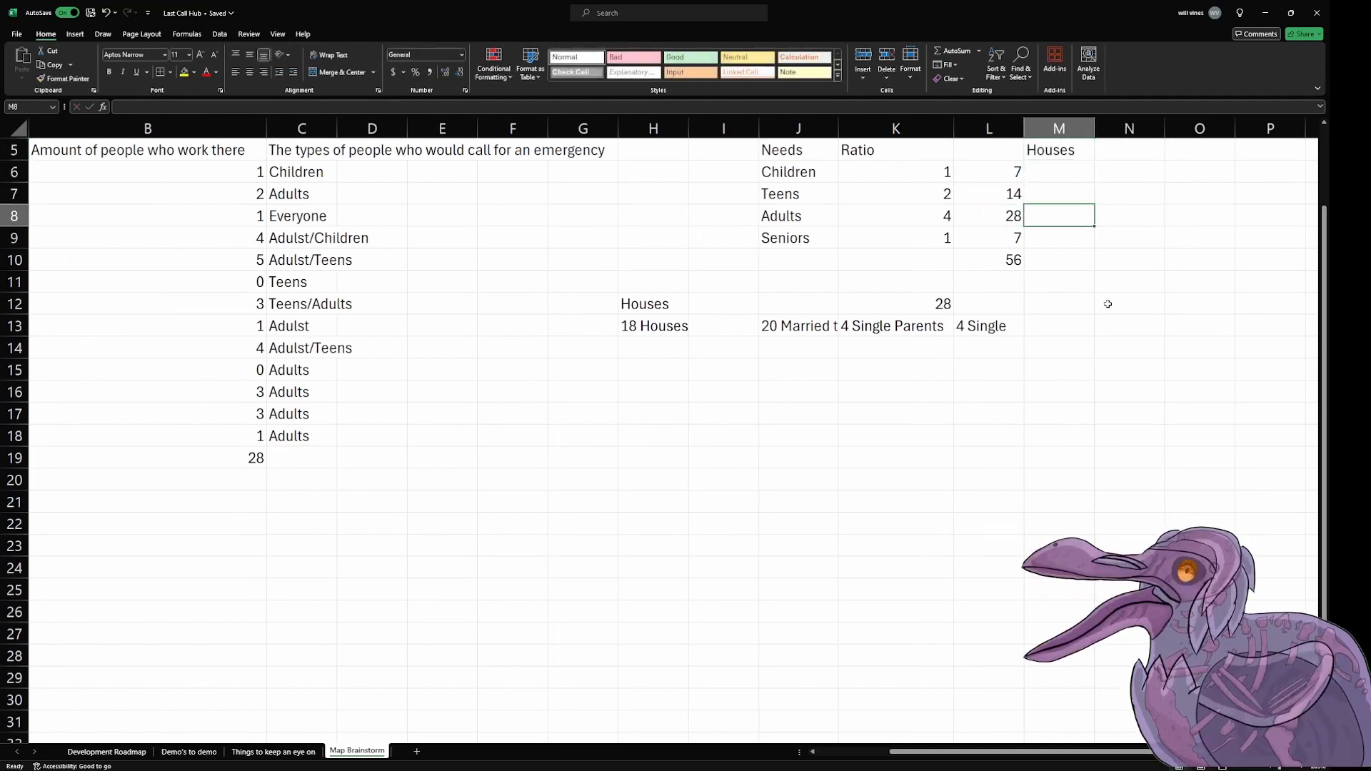
text(18)
key(Return)
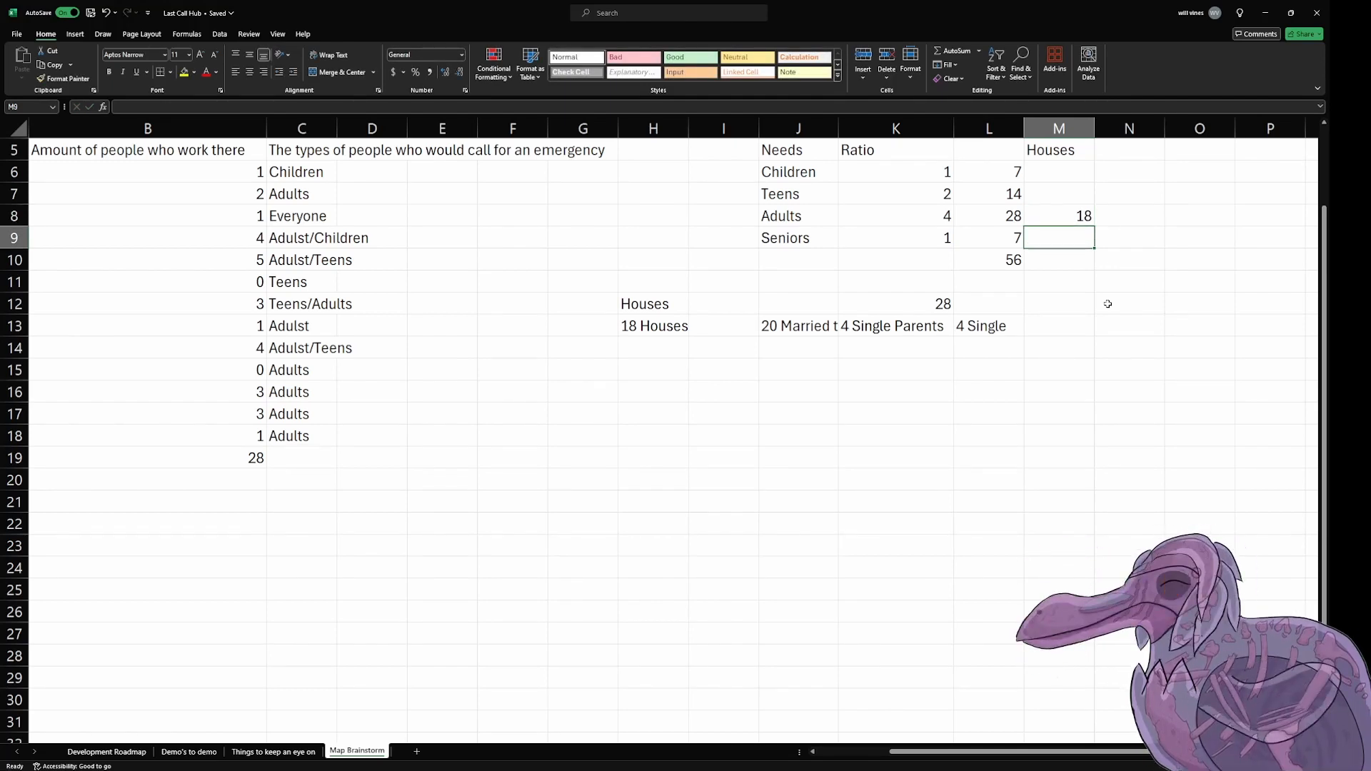
text(7)
key(Return)
key(Up)
key(Up)
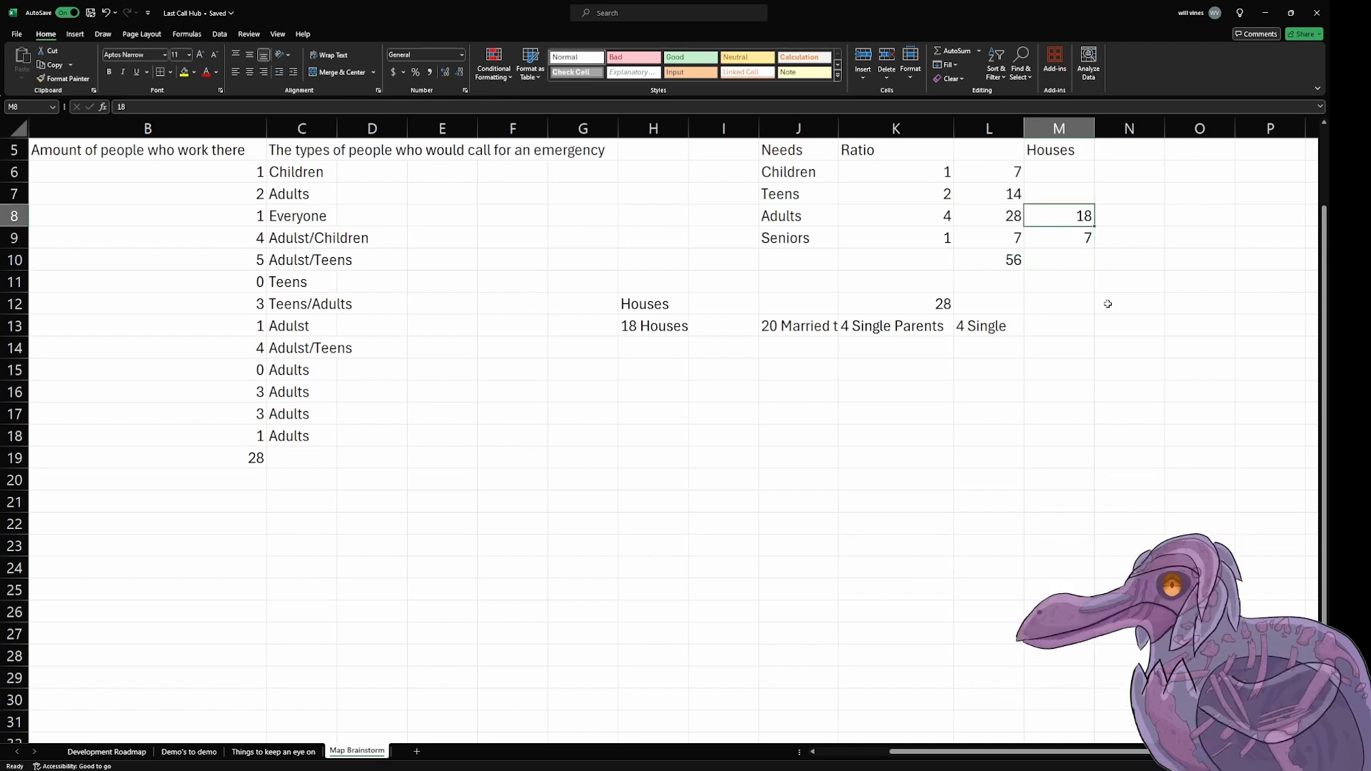
key(Down)
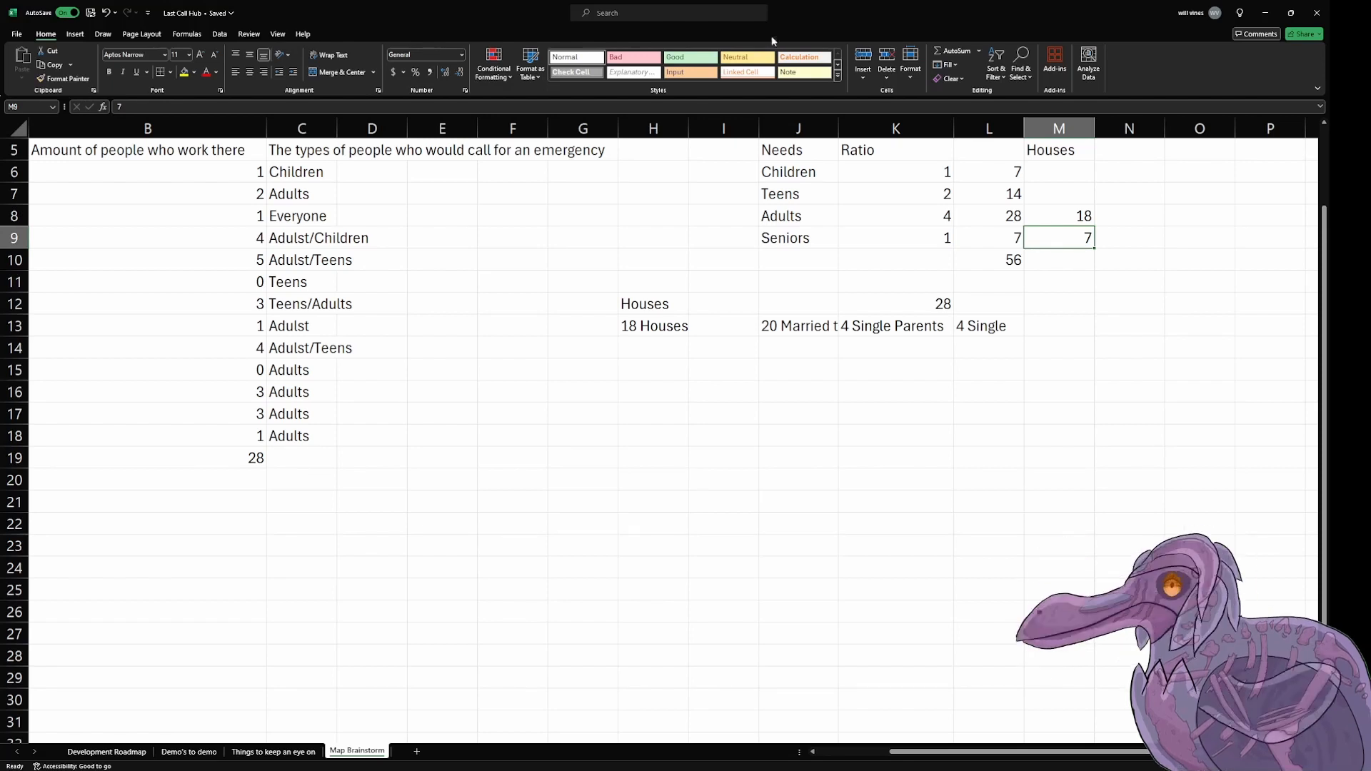
Step: Enter "Mom w/ 2.5 Kids" in cell J14 and autofit the width of column J to its contents
click(782, 347)
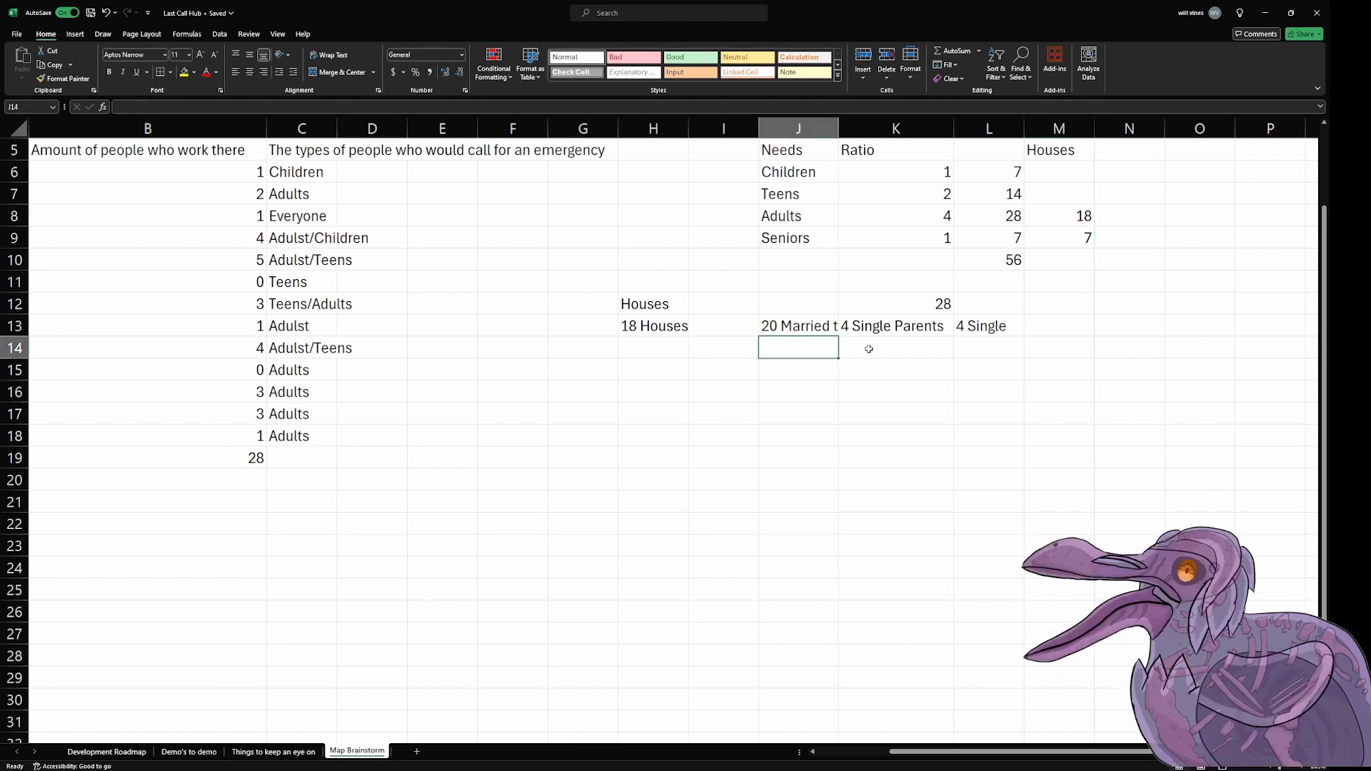
key(Left)
key(Left)
key(Right)
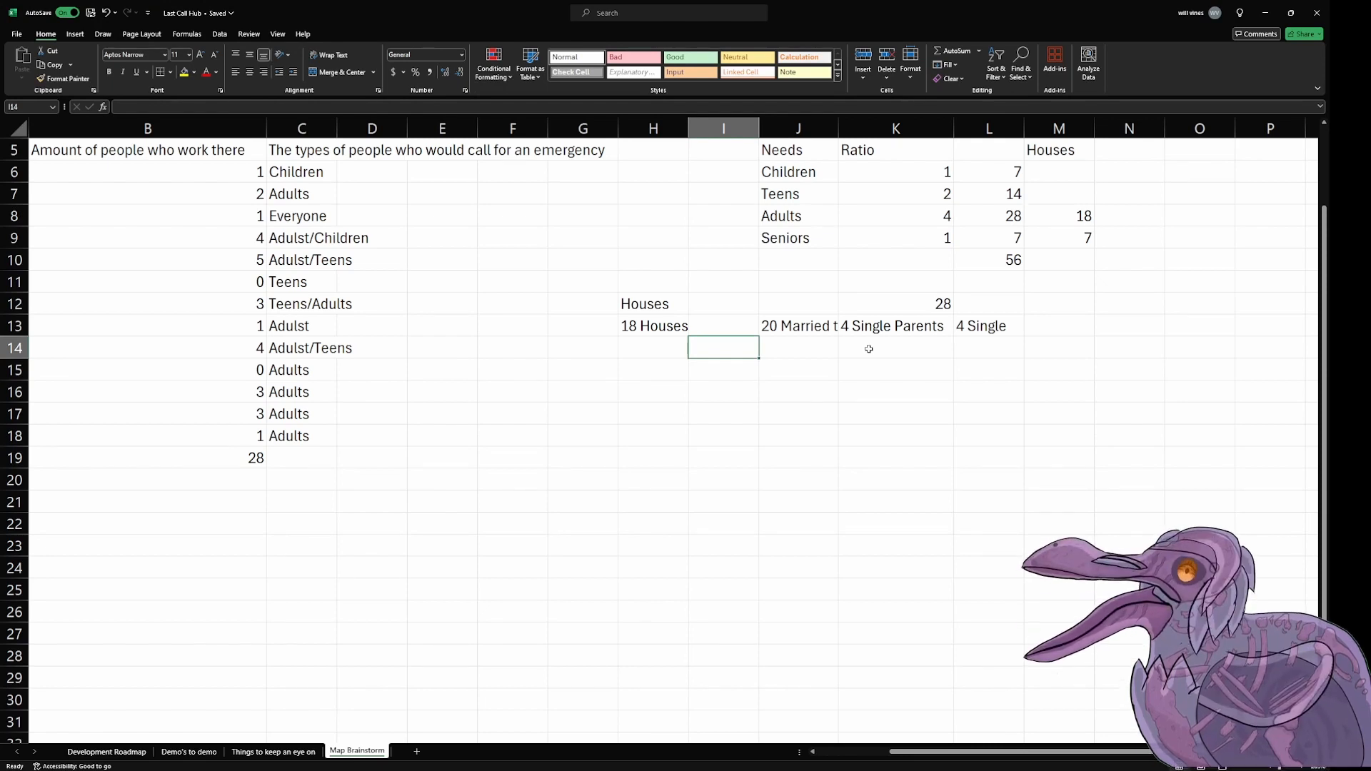
key(Right)
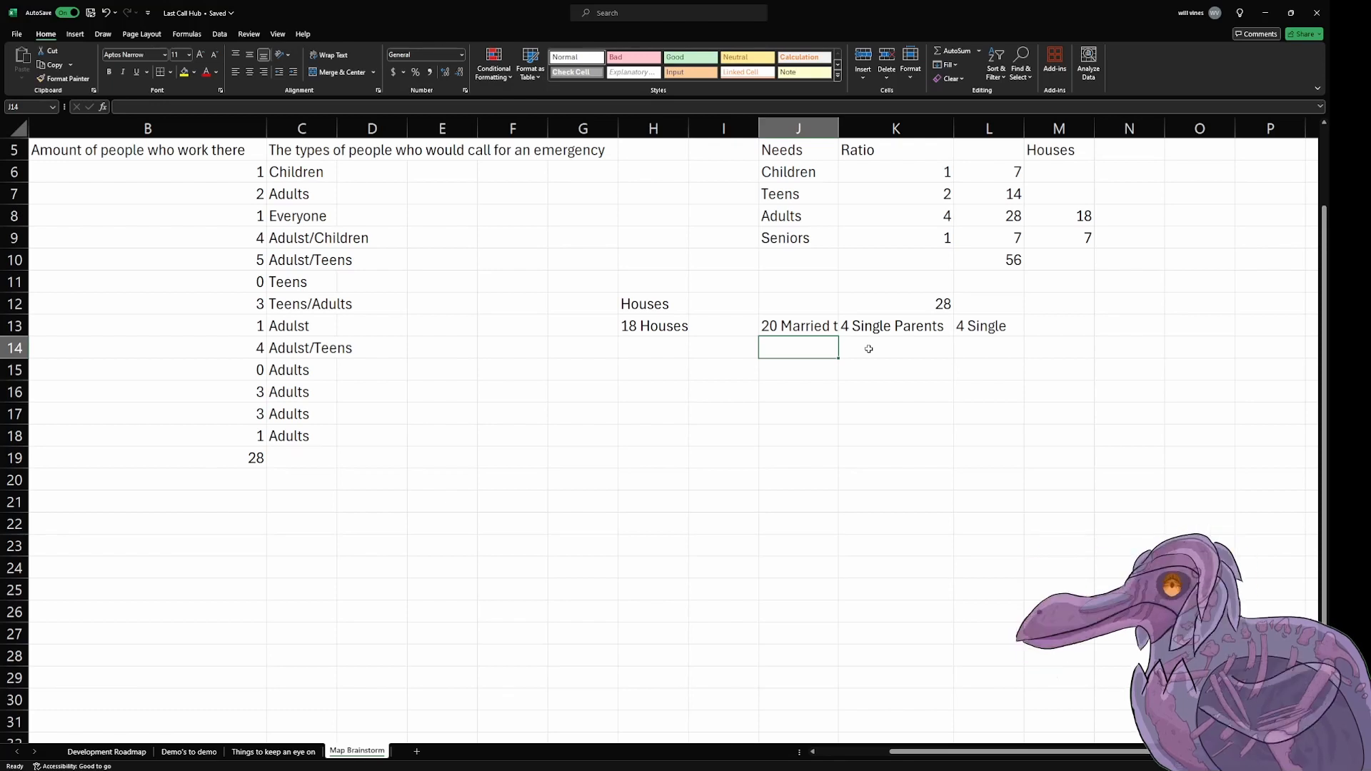
text(Mom w/ )
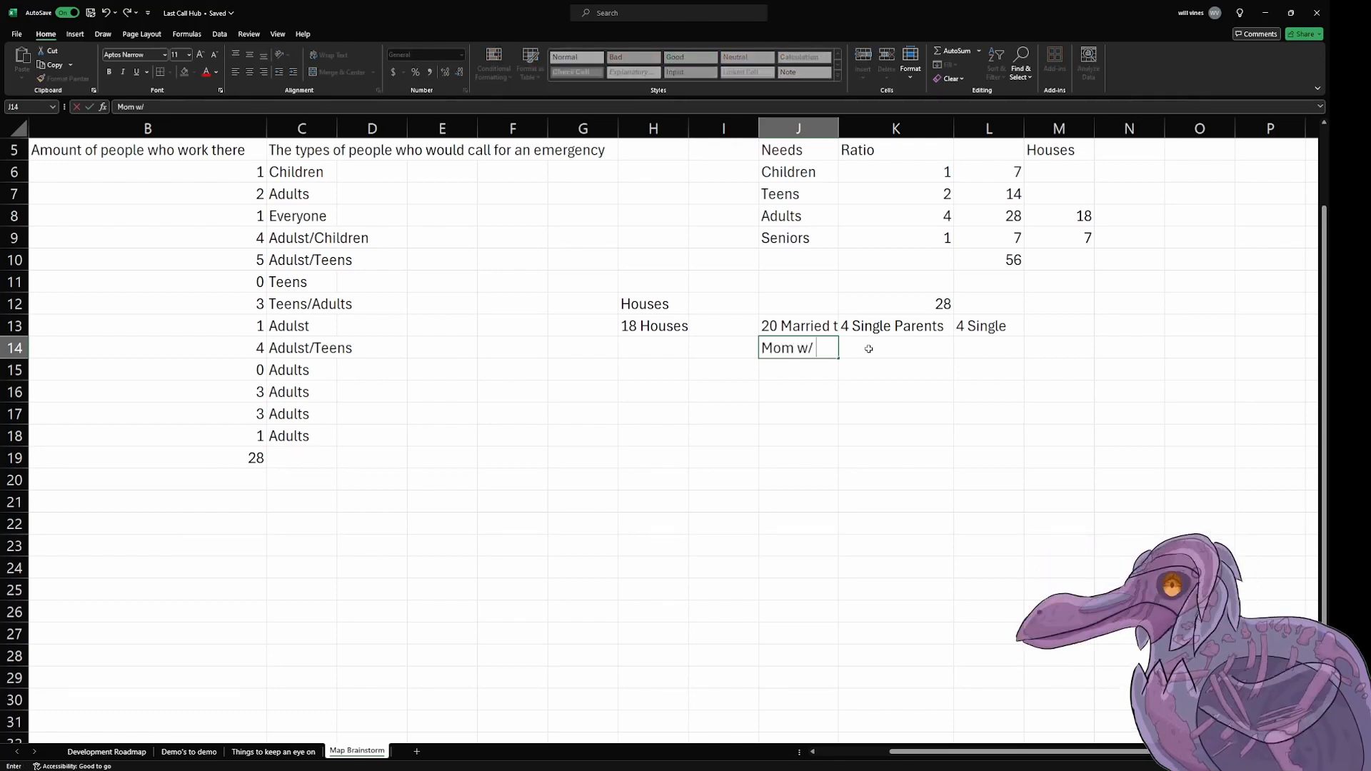
text(2.5 Kids)
key(Return)
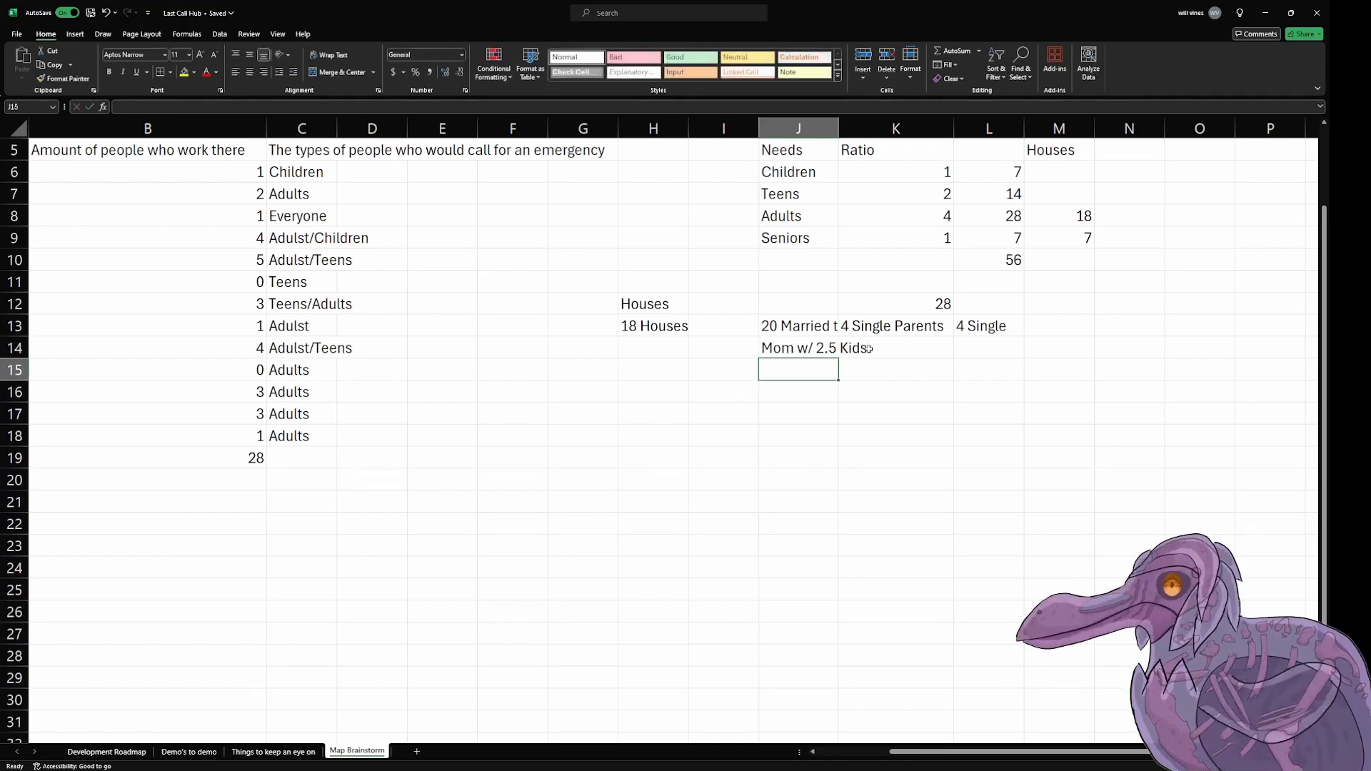
double_click(838, 128)
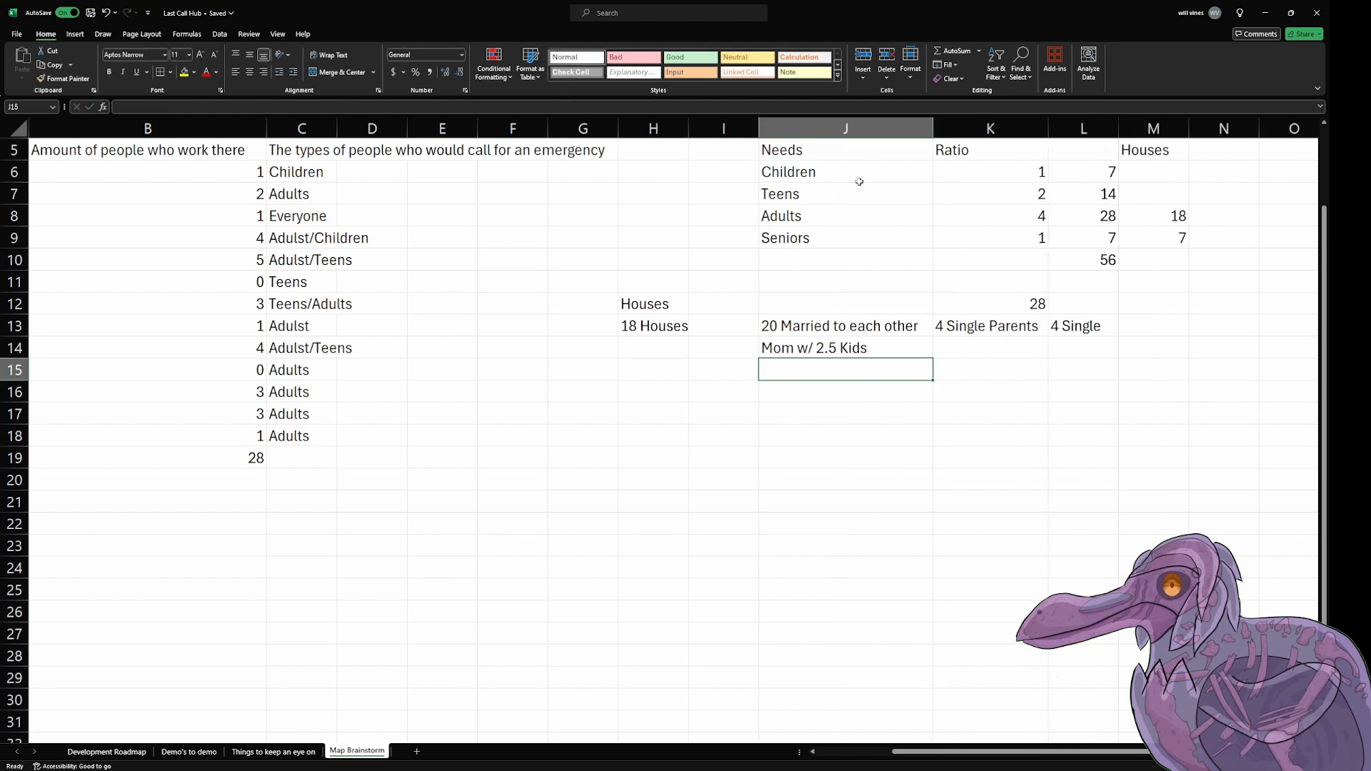
click(874, 342)
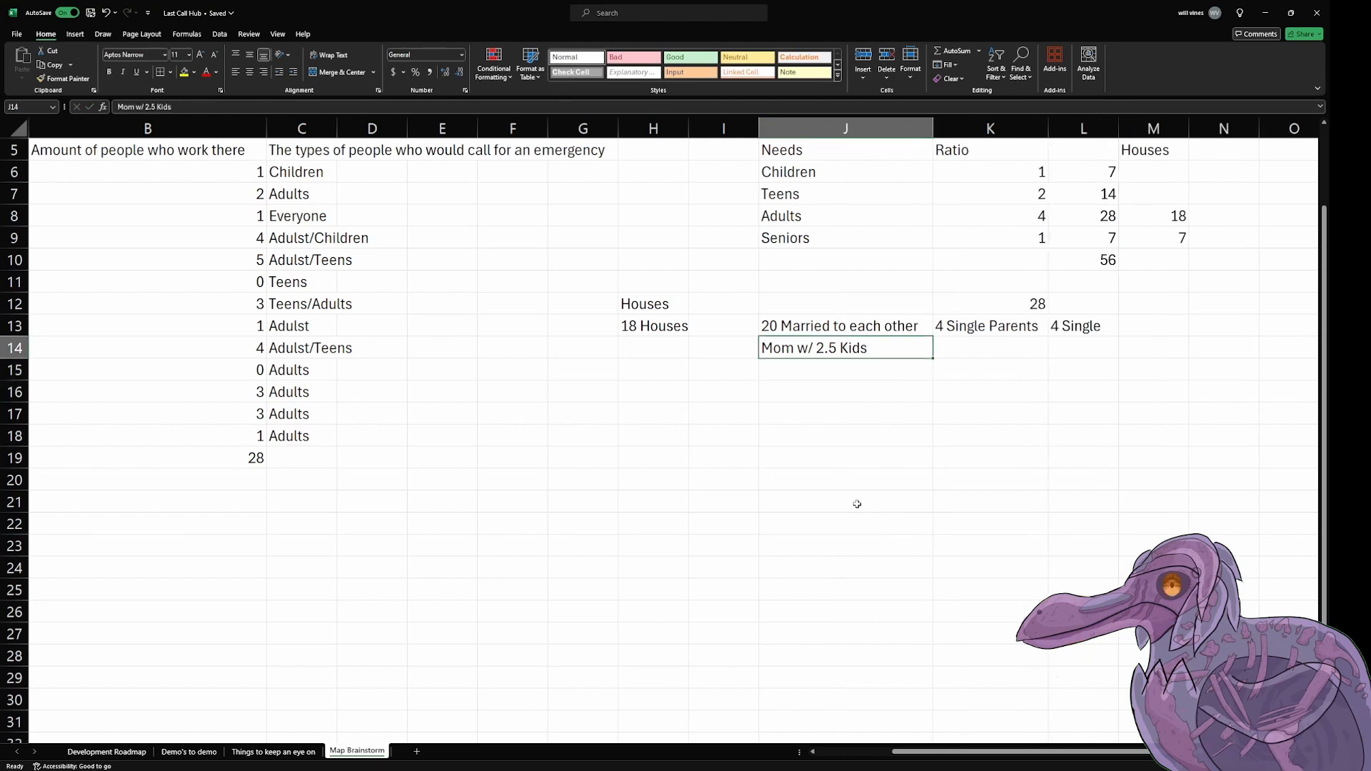
Step: Number the households 1 through 10 down column I, from cell I14 to I23
click(749, 326)
click(747, 350)
click(794, 350)
click(735, 349)
text(1)
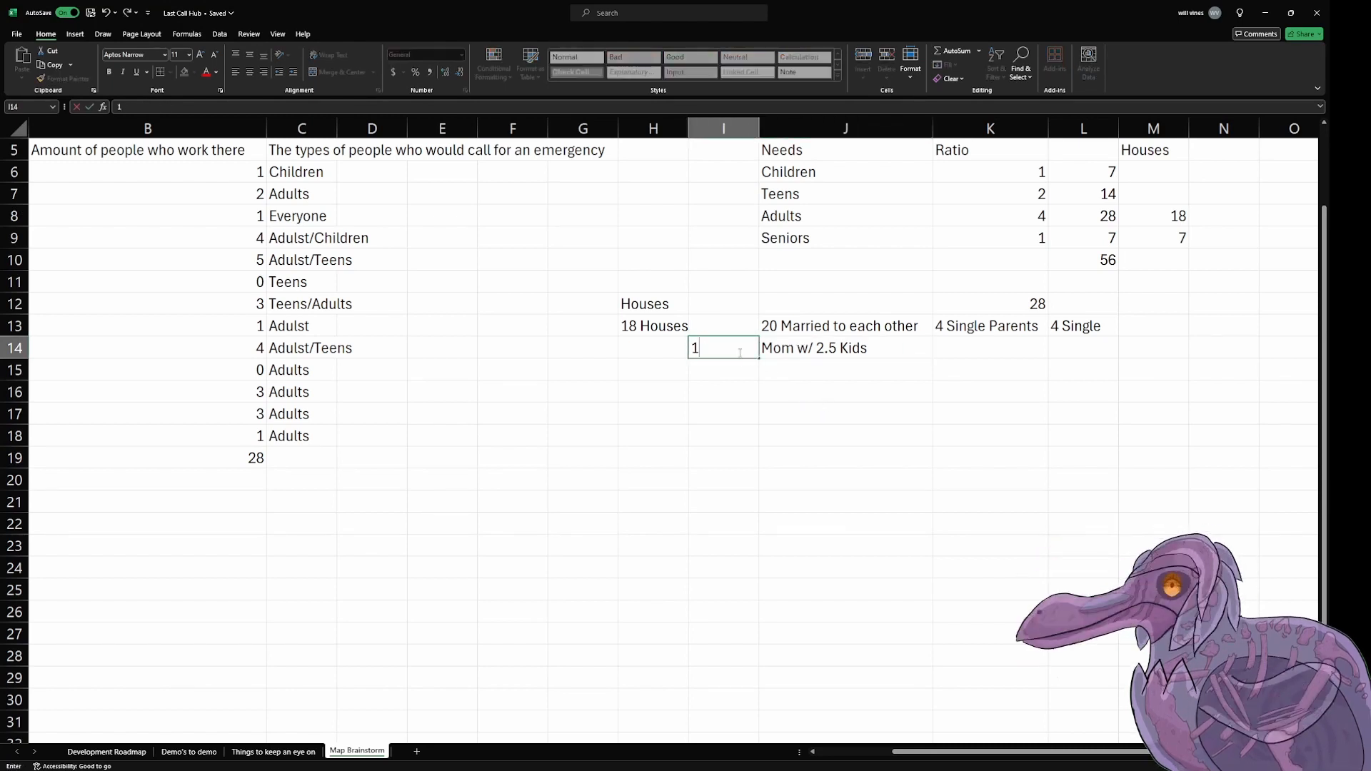
text( 2 3 4 5 6 7 8)
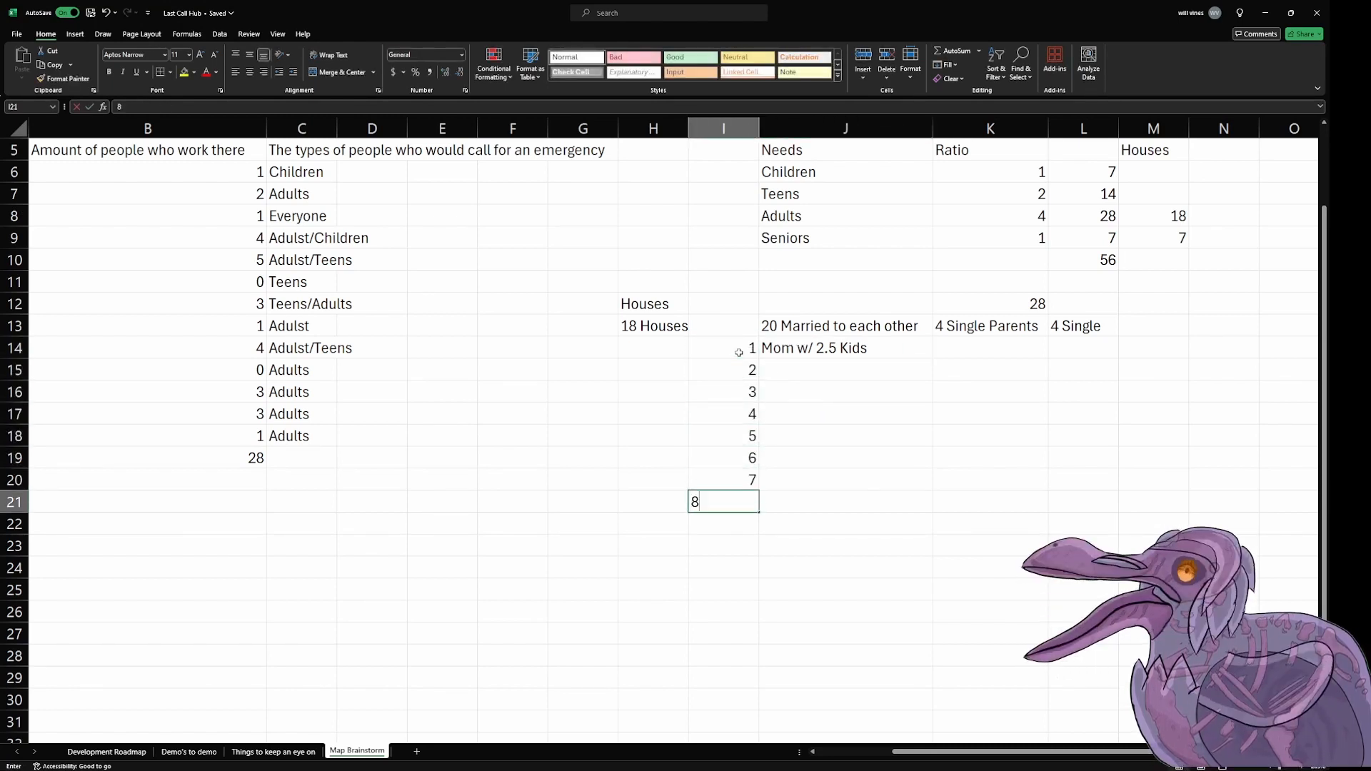
key(Return)
text(9)
key(Return)
text(10)
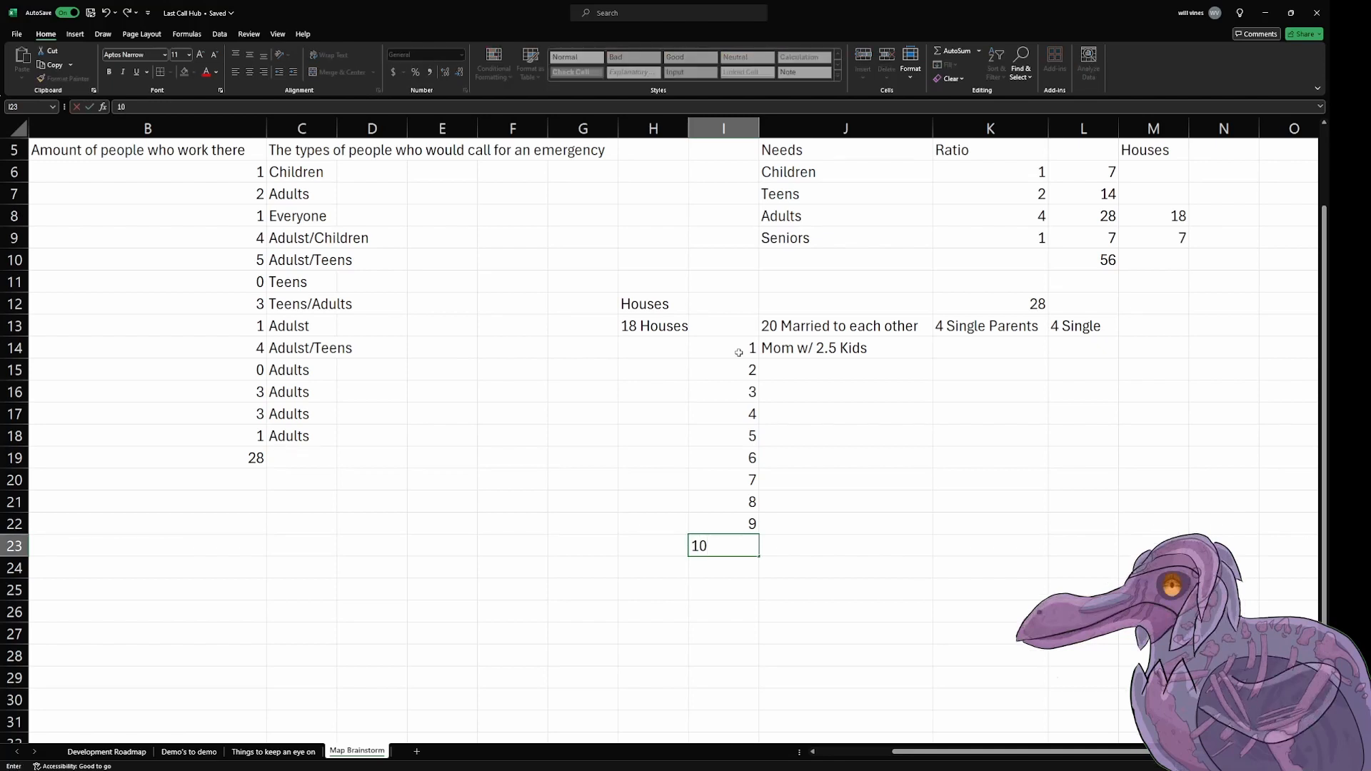
key(Return)
key(Right)
key(Up)
key(Up)
key(Up)
key(Up)
key(Up)
key(Up)
key(Up)
key(Up)
key(Up)
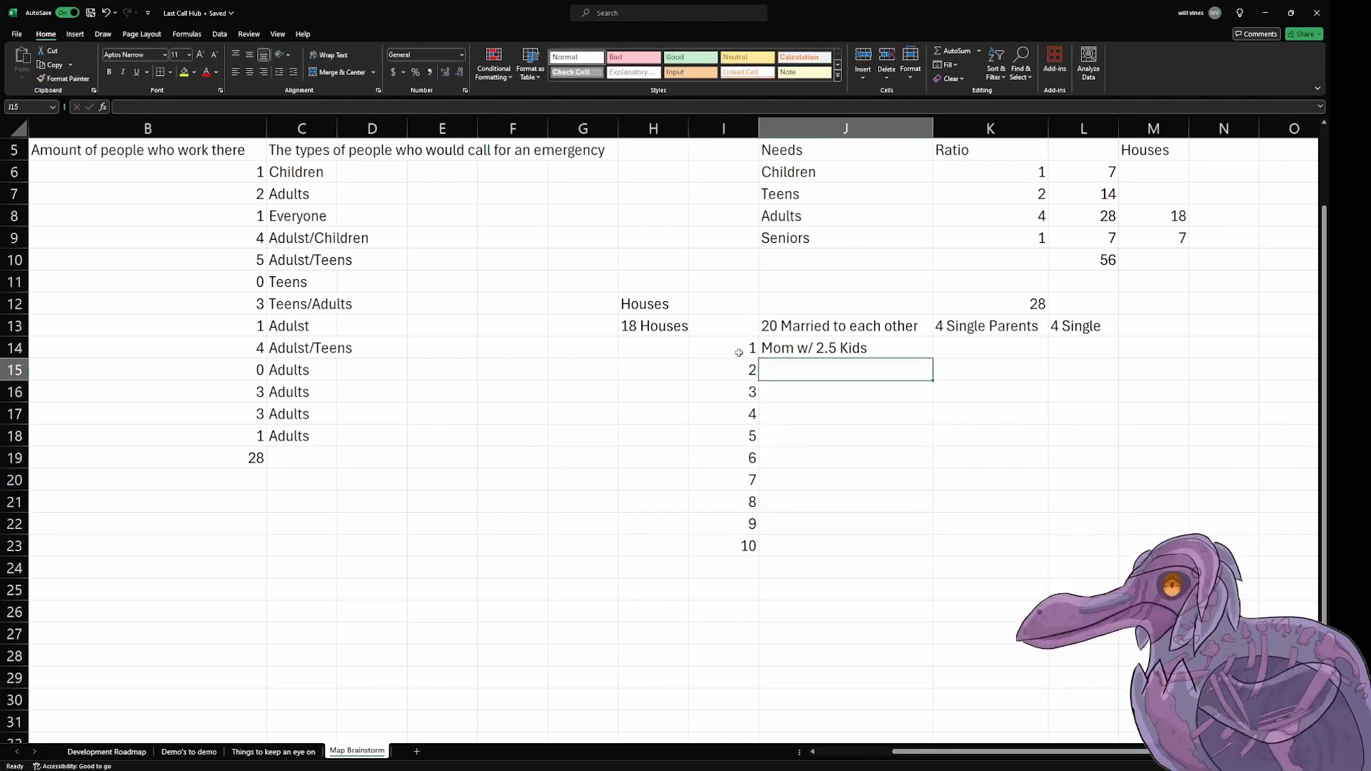
key(Up)
key(Down)
key(Up)
key(Down)
key(Down)
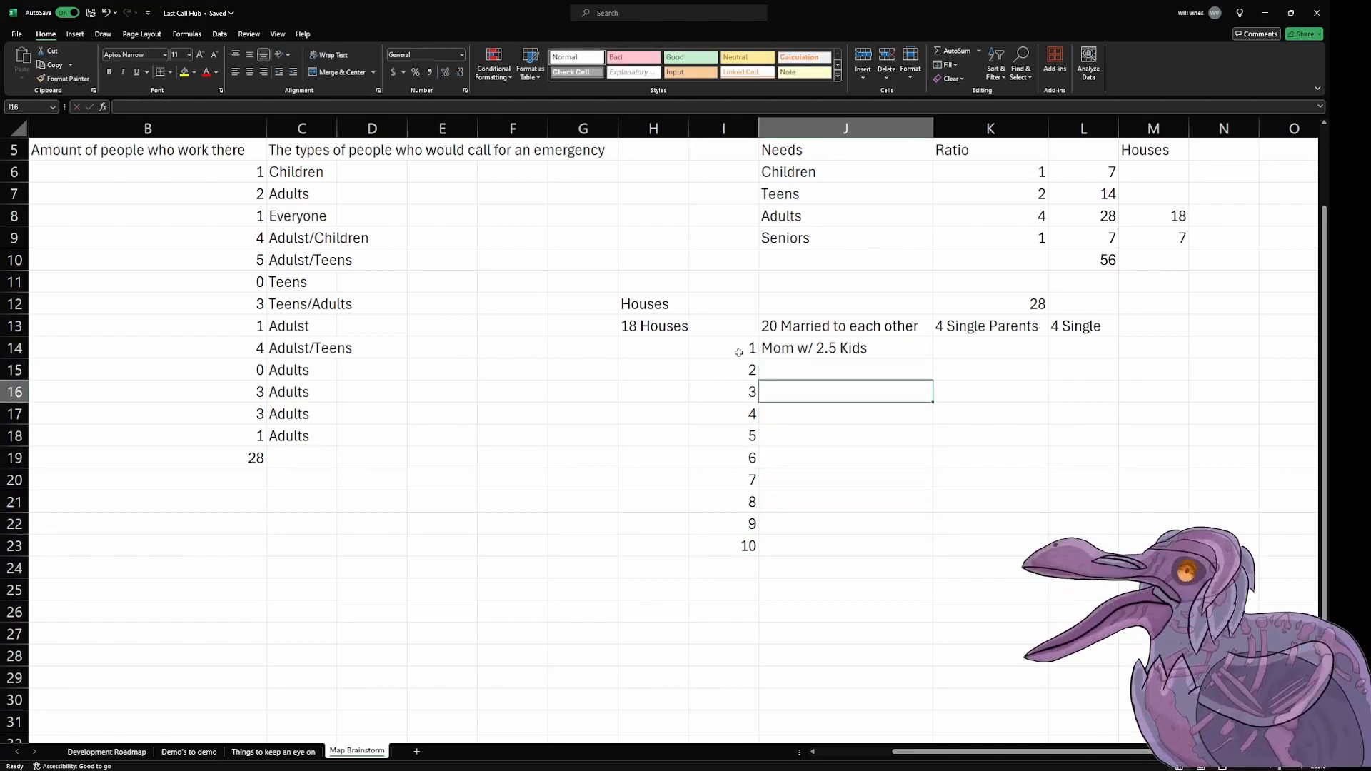
key(Right)
key(Up)
key(Left)
key(Up)
key(Right)
key(Down)
key(Down)
key(Down)
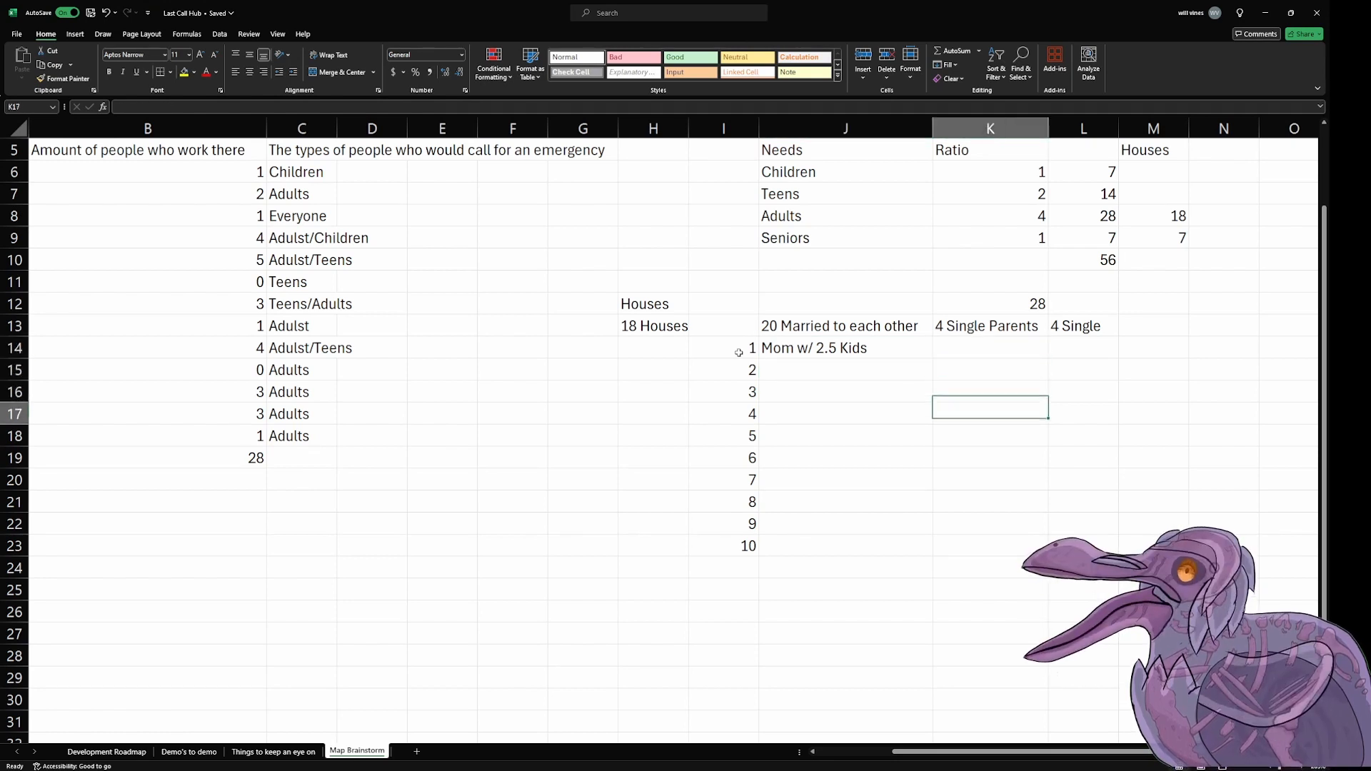
Step: Enter "Single mom w/ her mom helping out" in cell K14 under the single parents heading
key(Down)
key(Up)
key(Up)
key(Up)
key(Up)
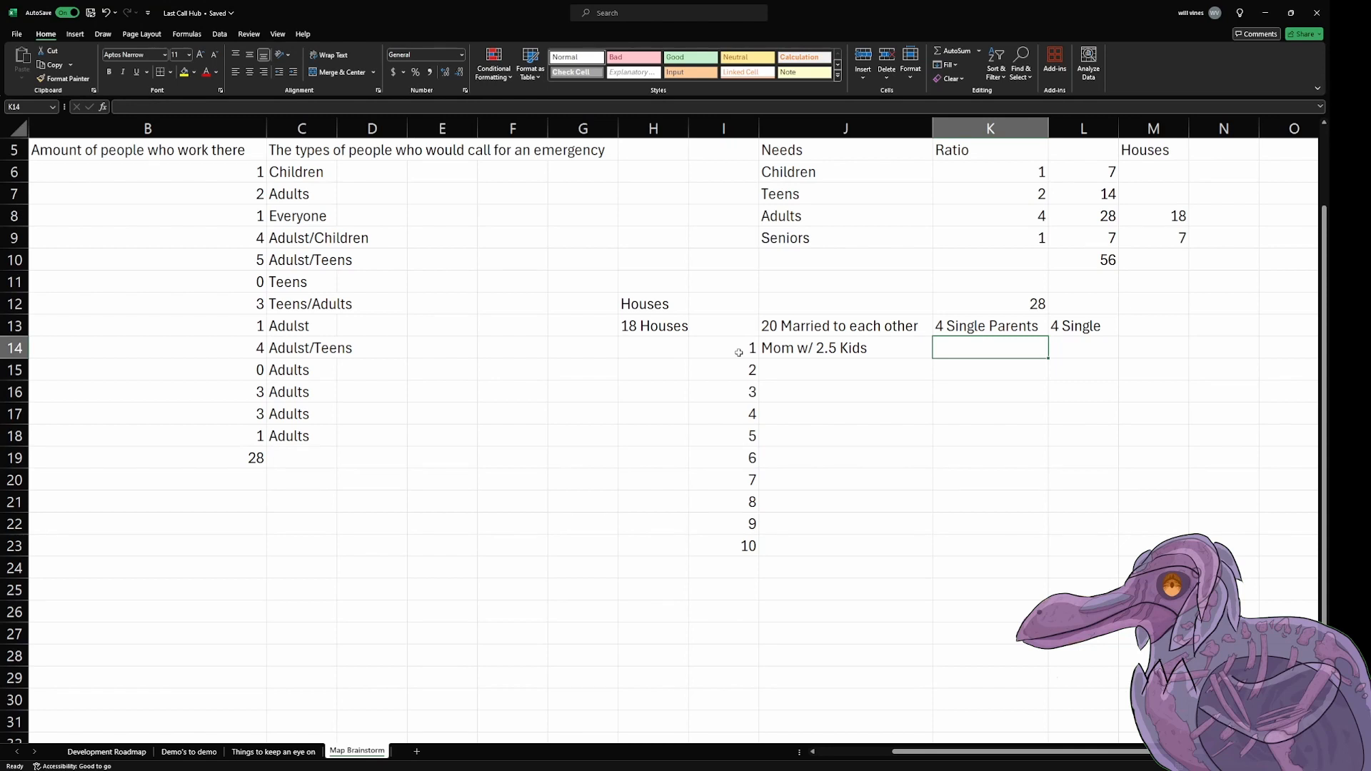
text(S)
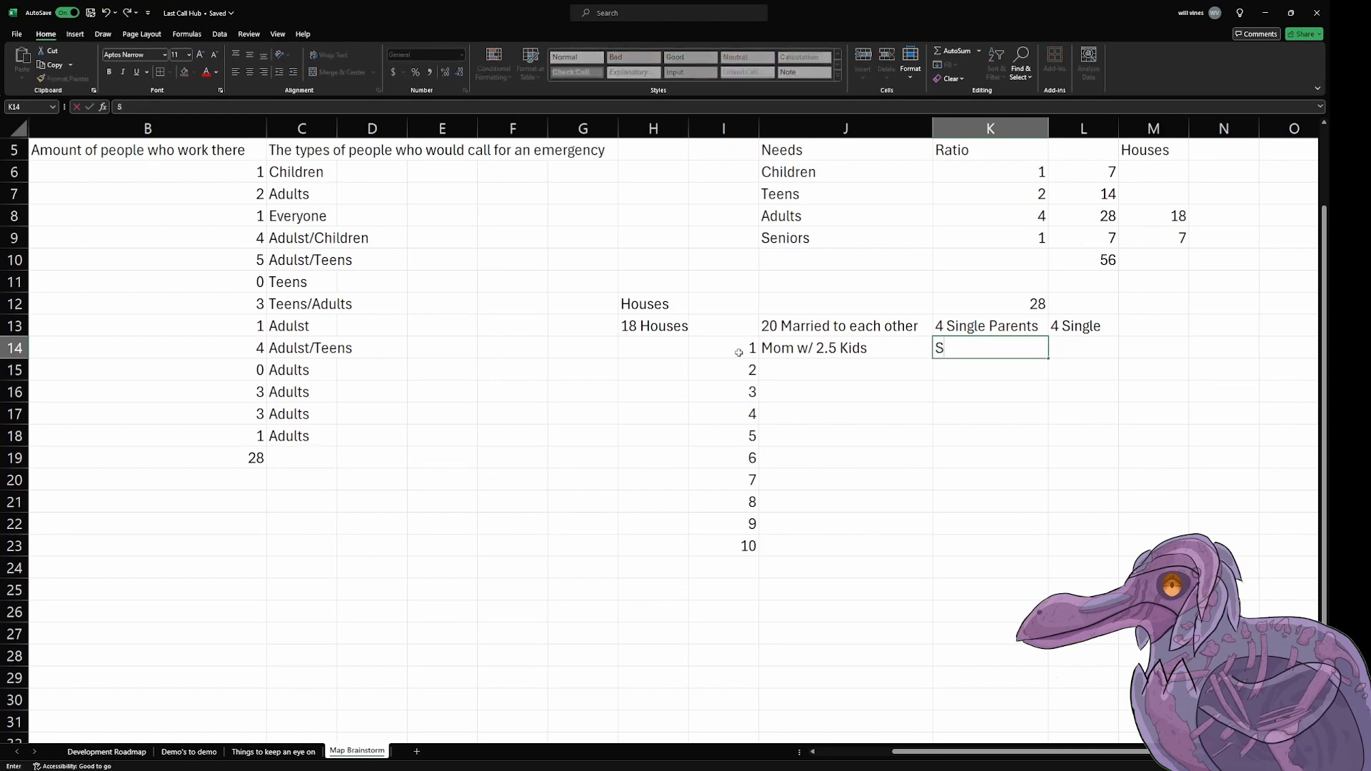
text(ingle mom w/)
text(her mo)
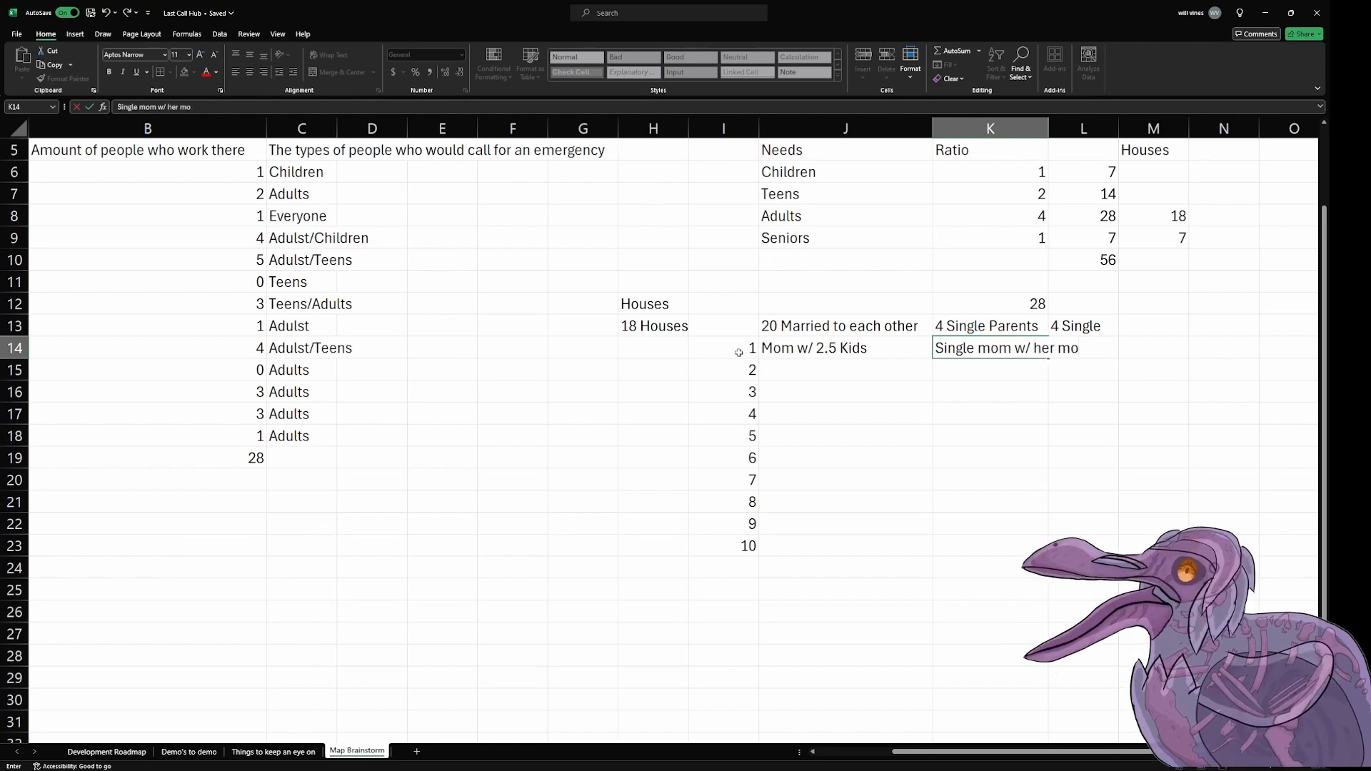
text(m helping out)
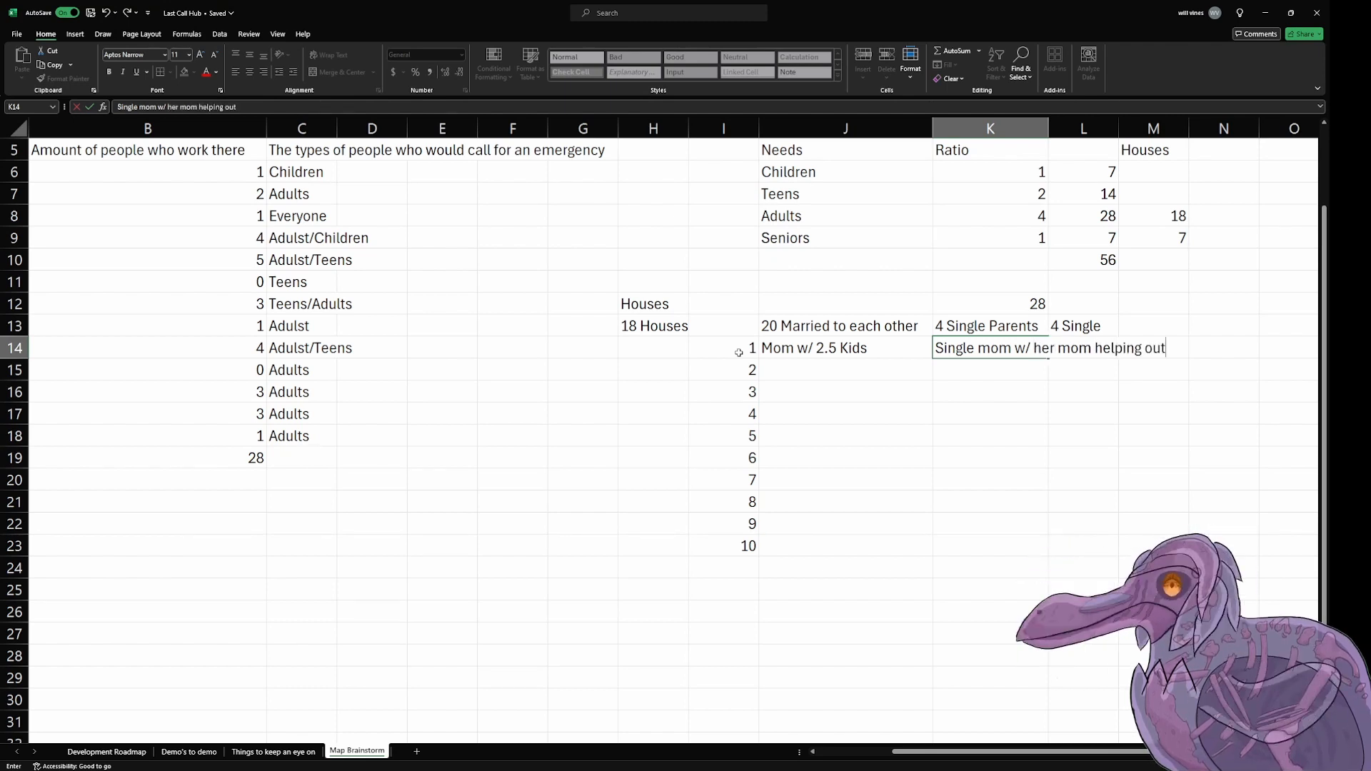
key(Tab)
key(Return)
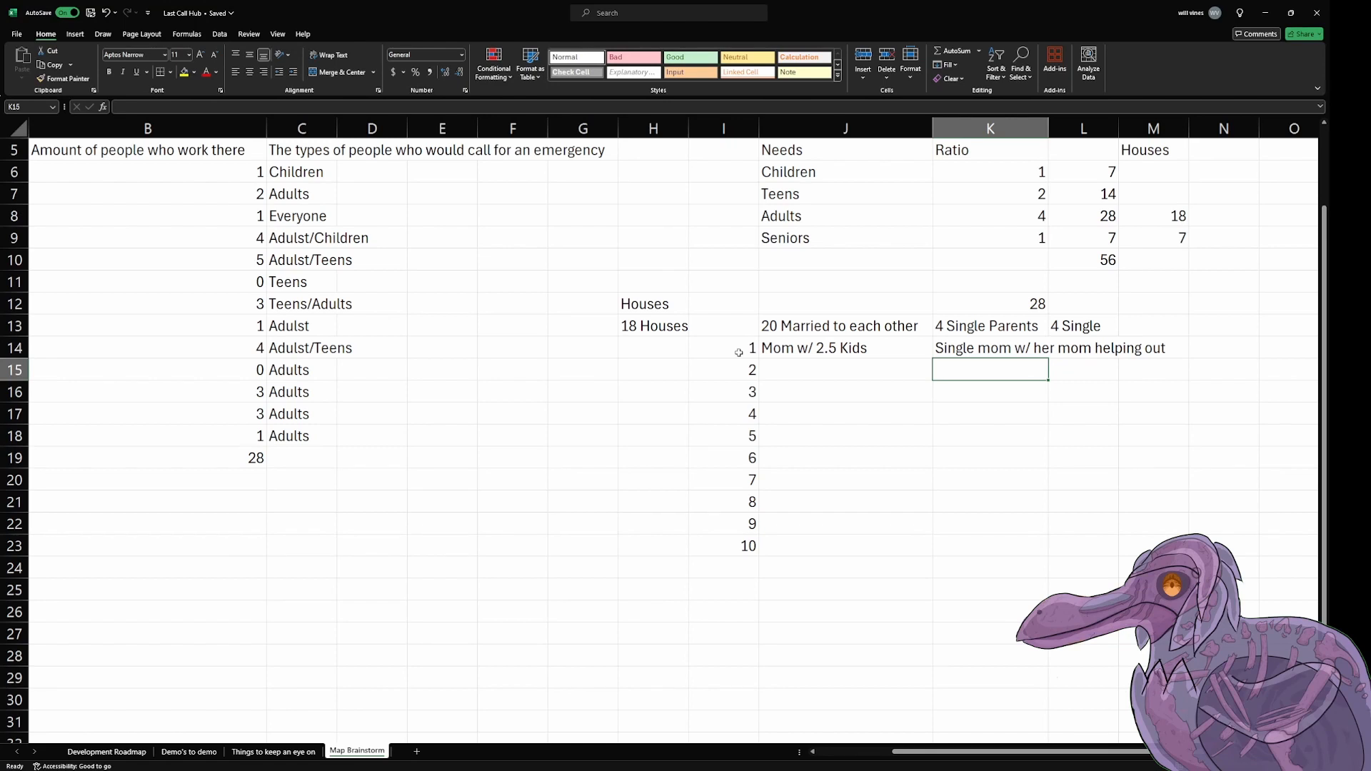
Step: Set the number of houses for Seniors in cell M9 to 6
click(1142, 239)
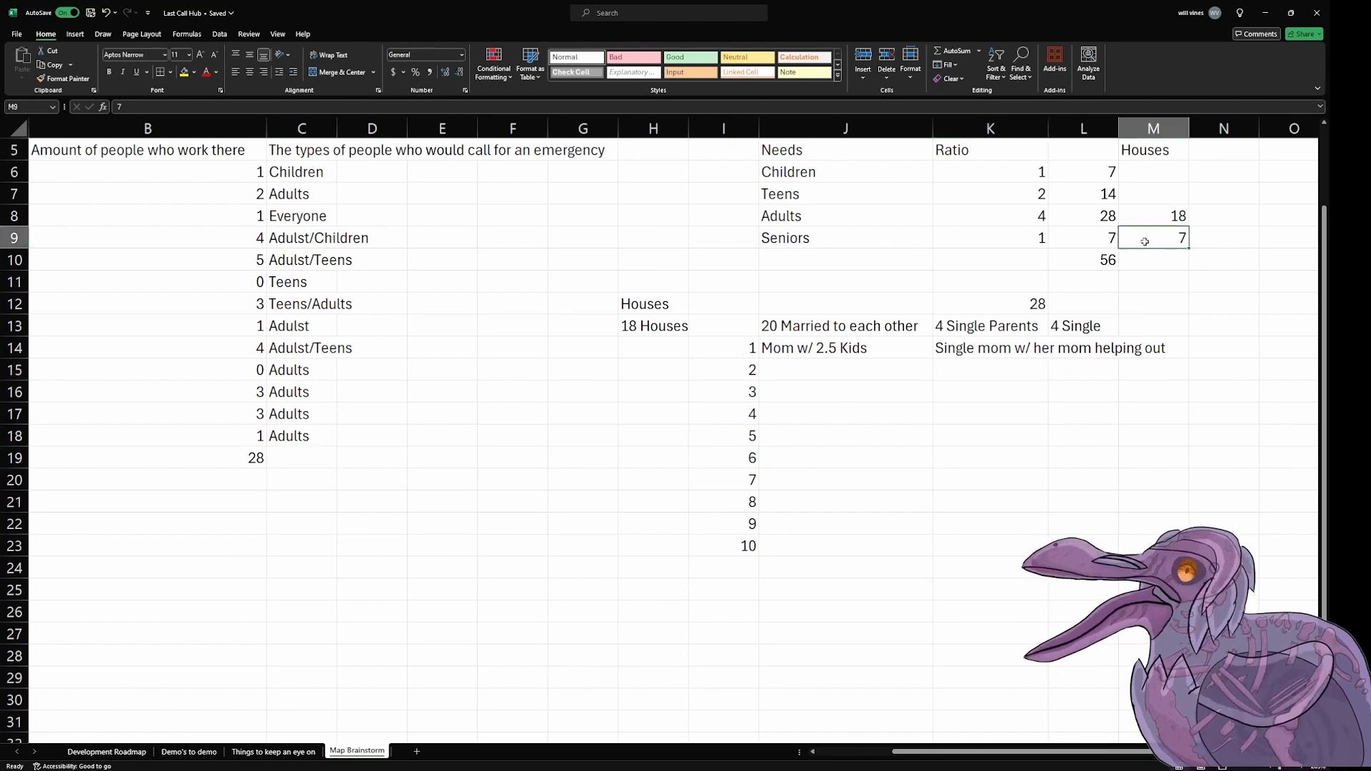
text(6)
key(Return)
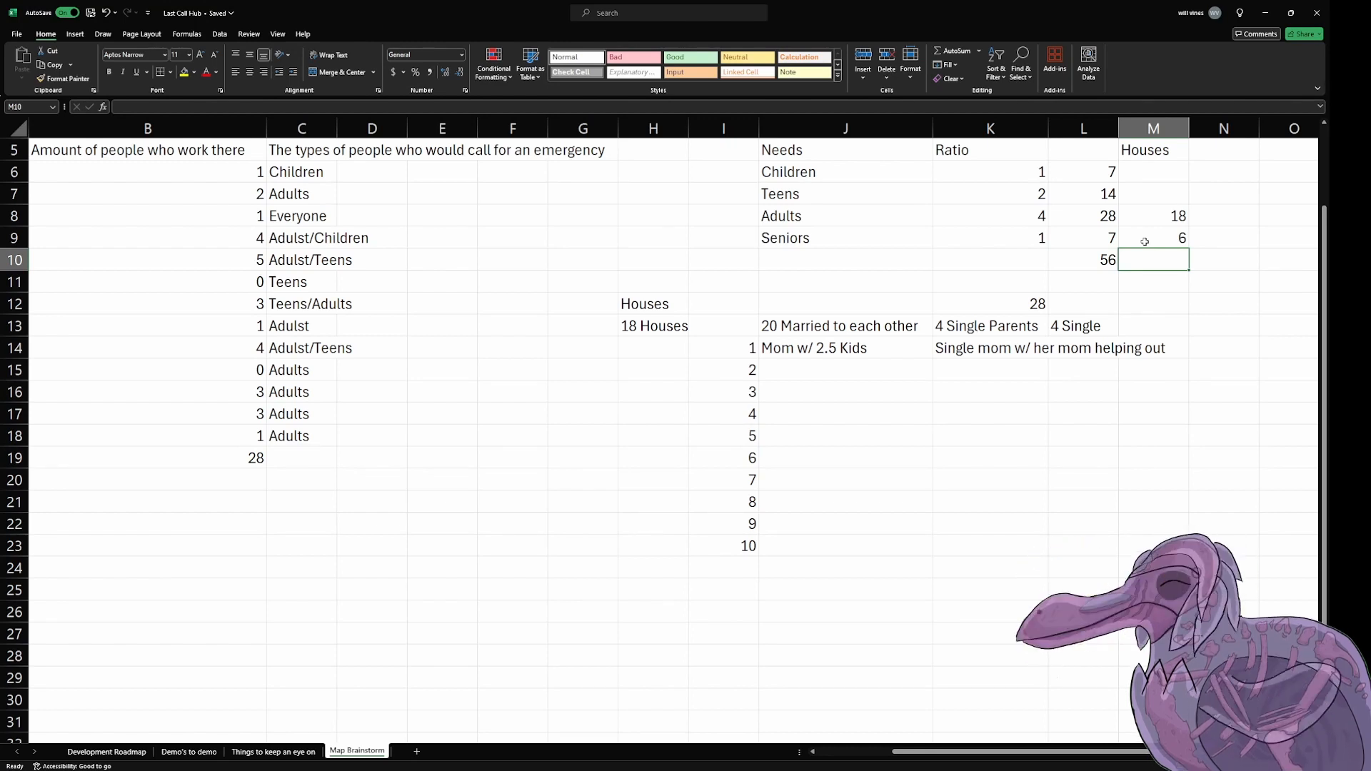
Step: Enter the note "21 Kids" in the empty cell P12, combining the Children and Teens headcounts
click(821, 372)
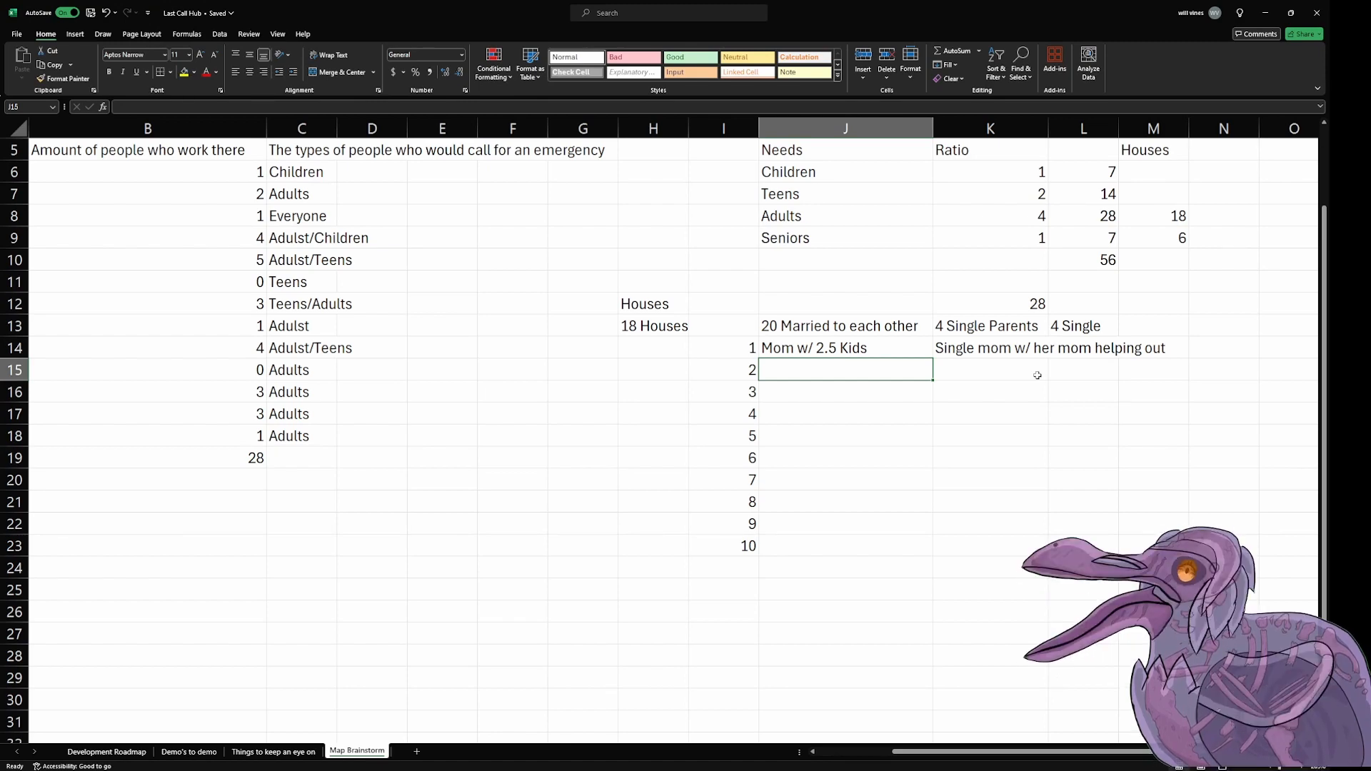
drag(1157, 751, 1226, 751)
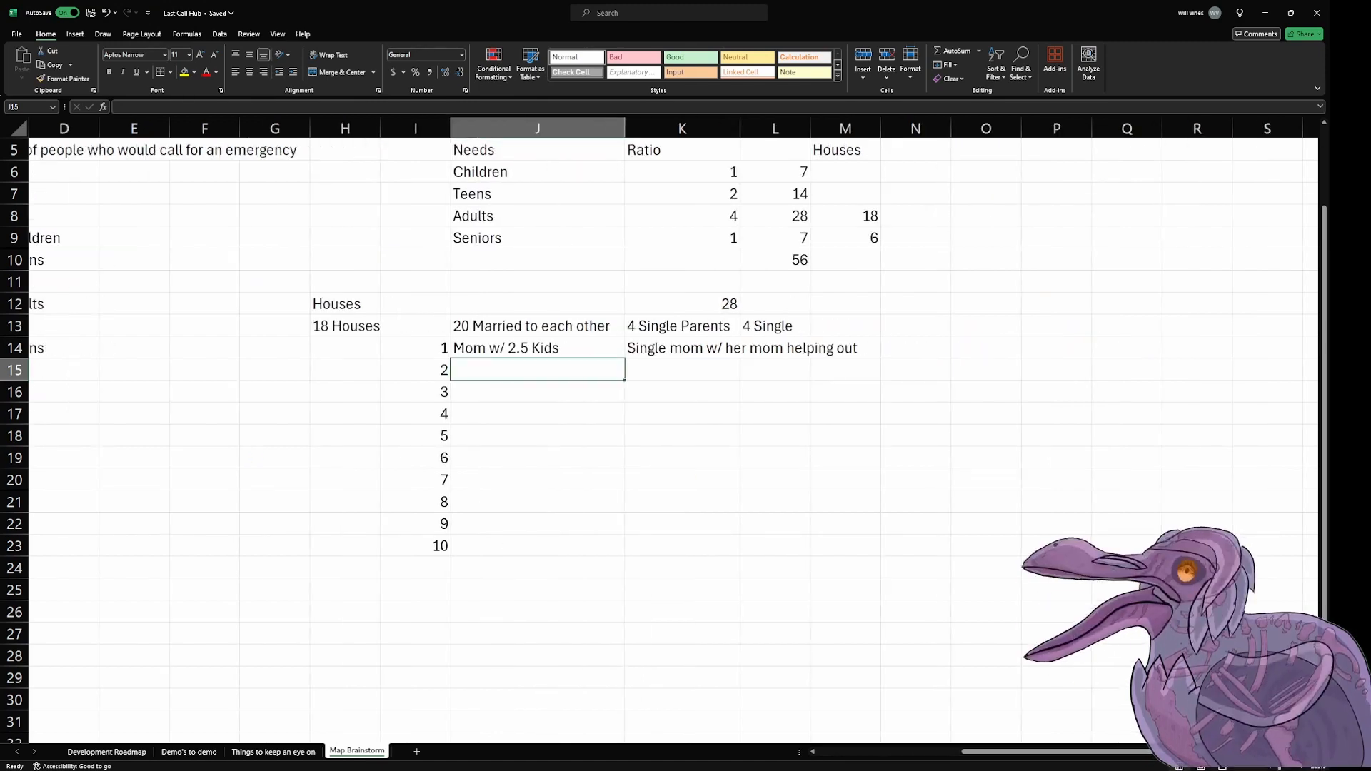
click(986, 458)
click(544, 194)
drag(542, 174, 582, 233)
click(961, 326)
drag(585, 174, 778, 186)
click(1057, 327)
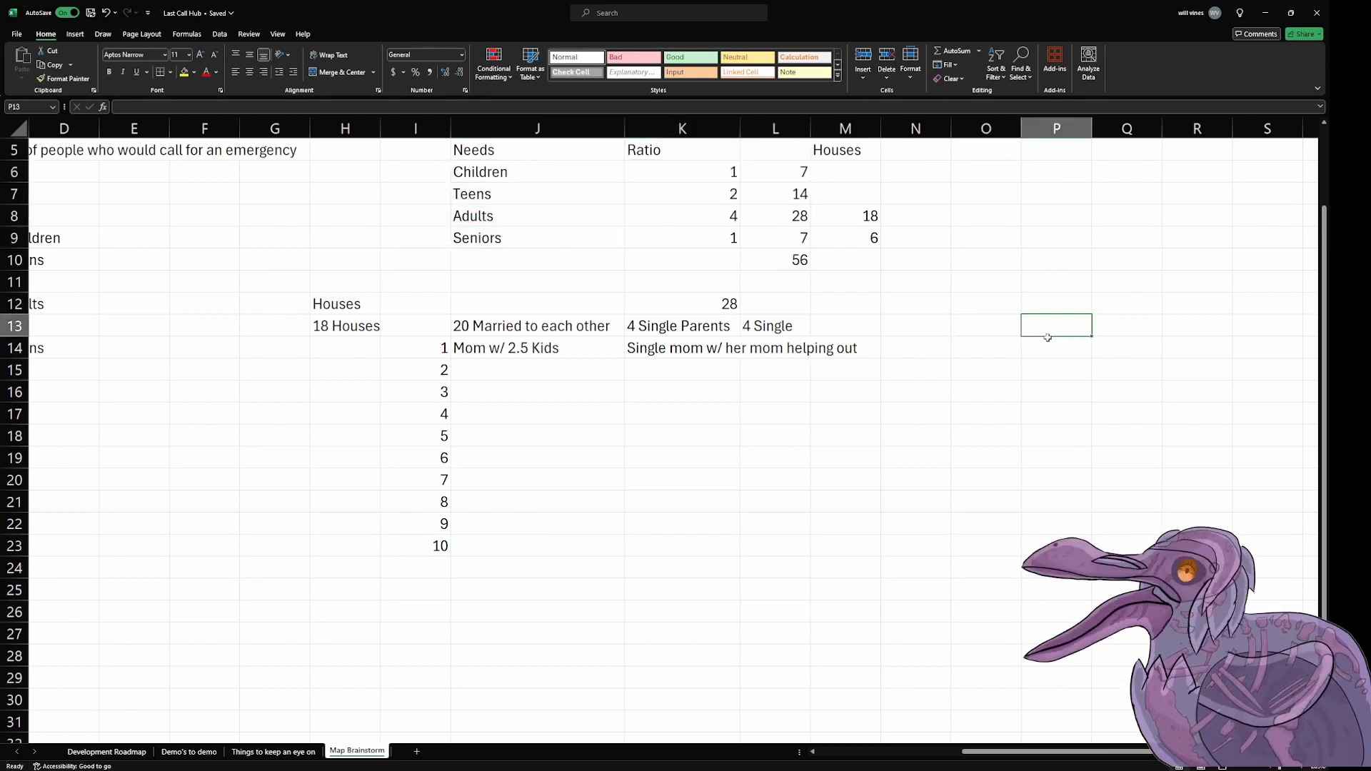
click(1002, 308)
click(1067, 306)
text(21)
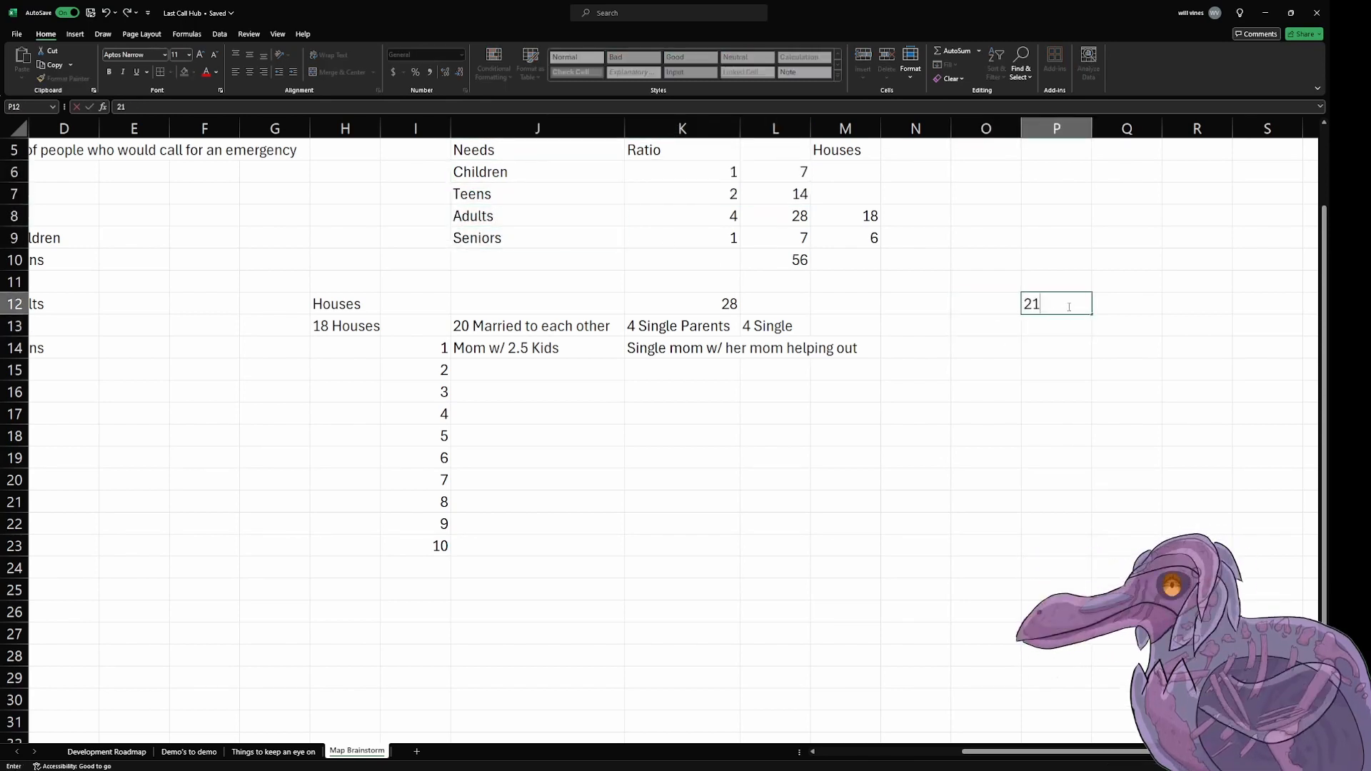
text( Kids)
key(Return)
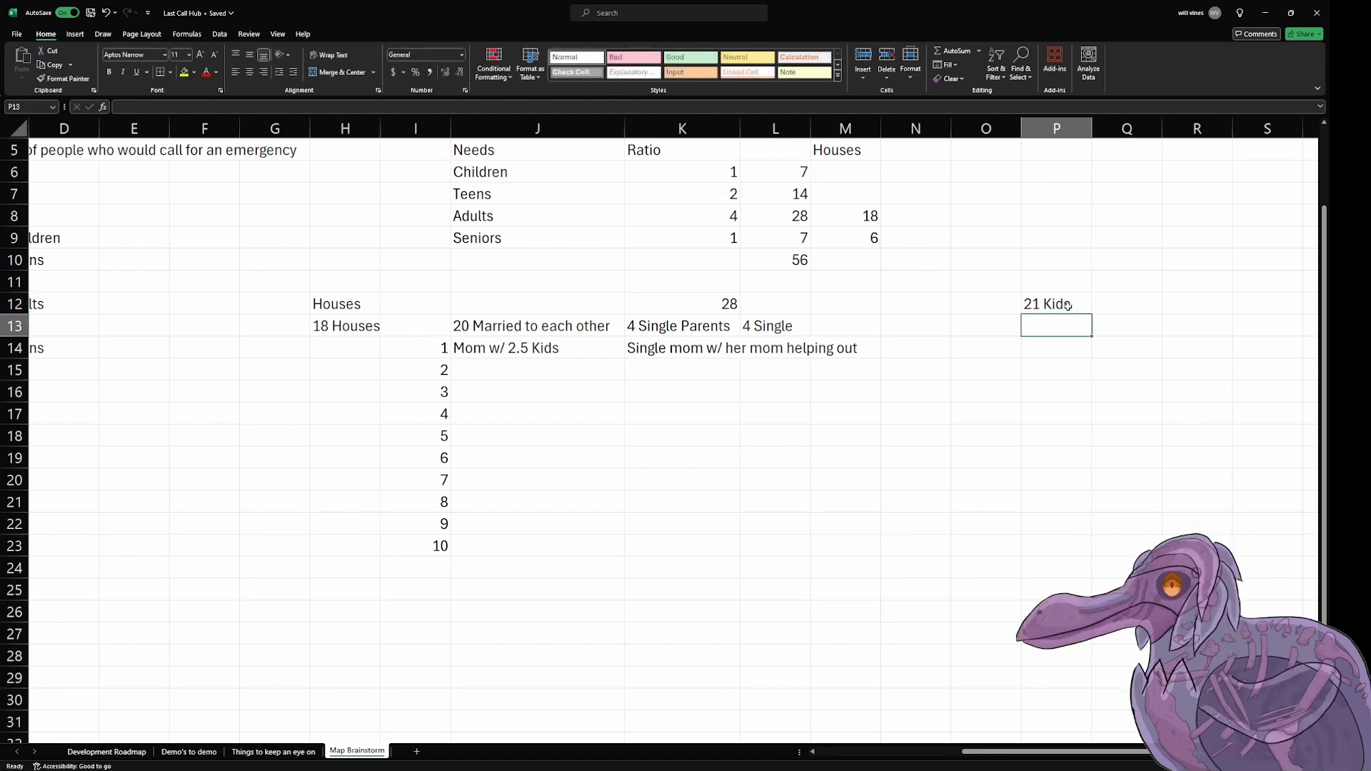
Step: Enter the note "24 people w/ kids" in cell P13 below the kids count
text(24)
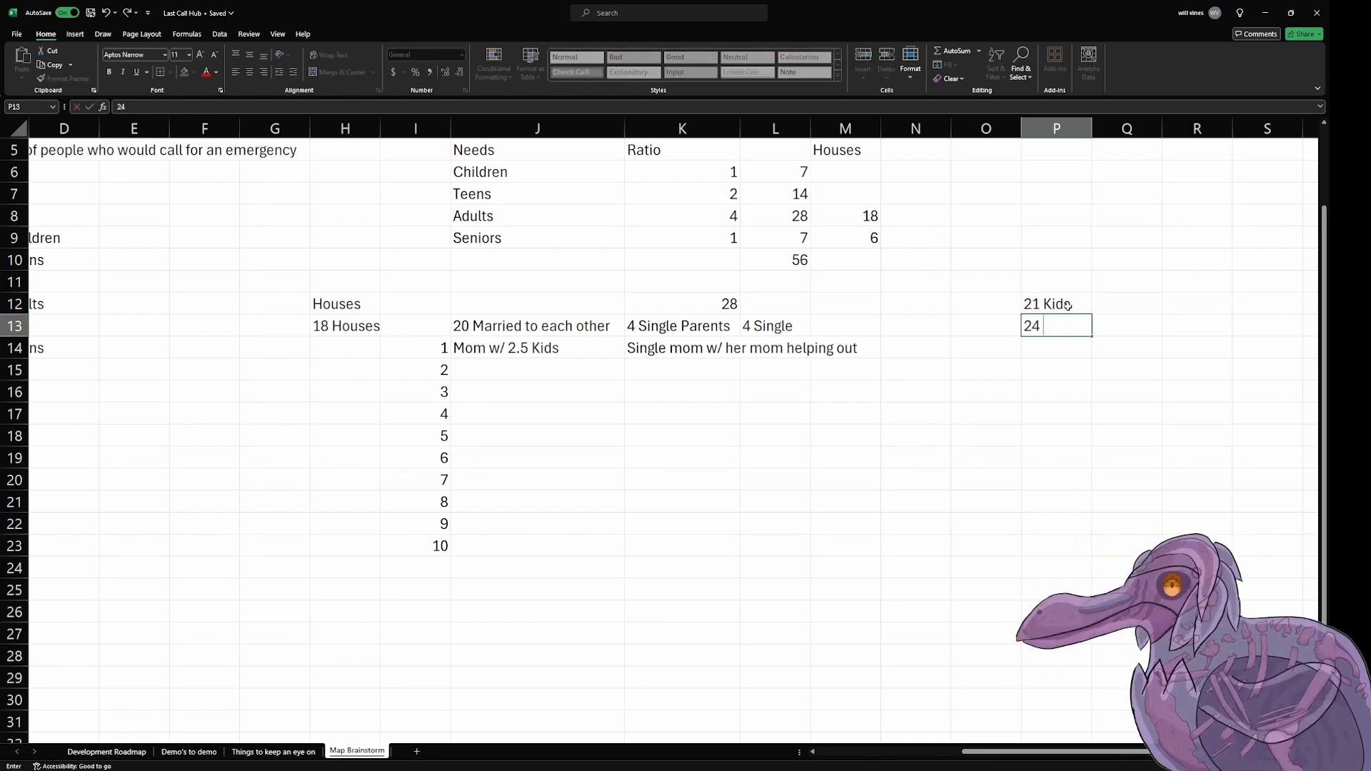
text( people w/ kids)
key(Return)
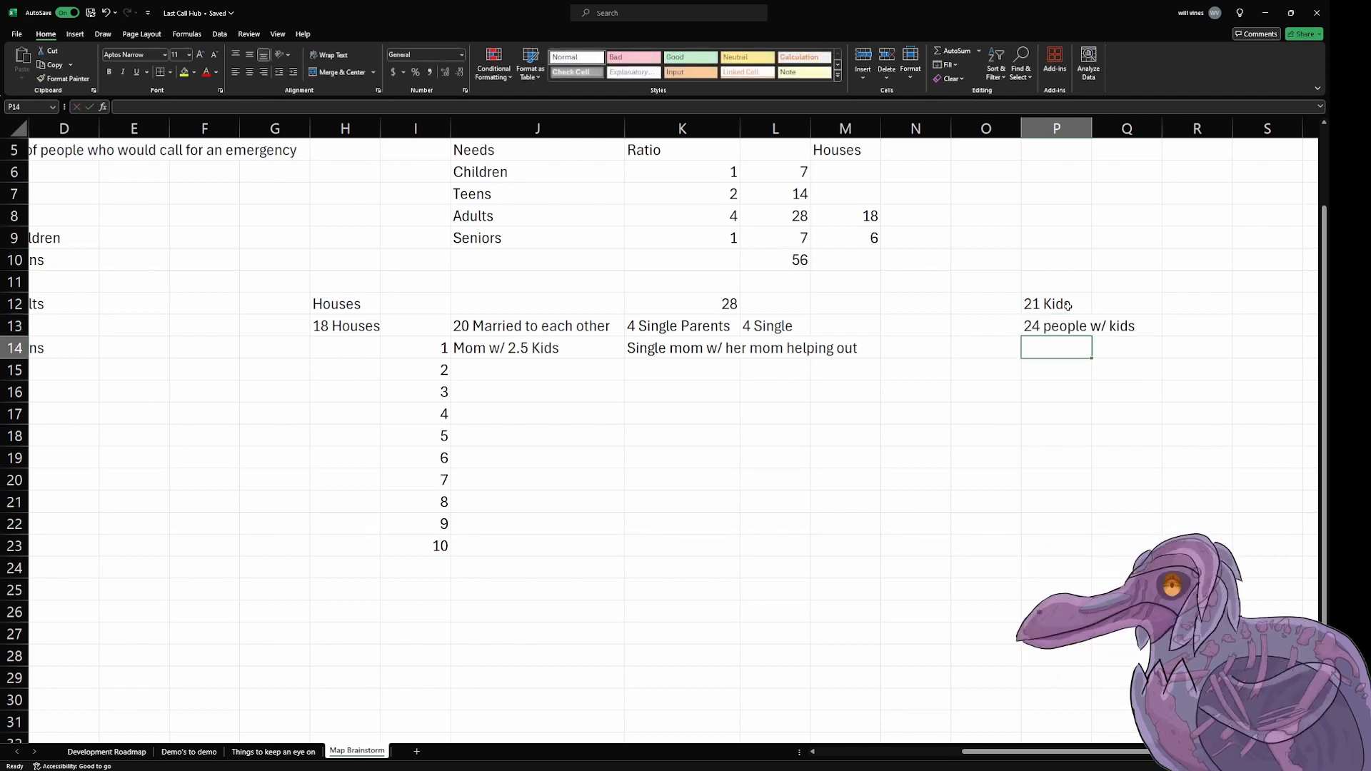
Step: Reword the note in cell P13 to "14 groups of people w/ kids"
key(Up)
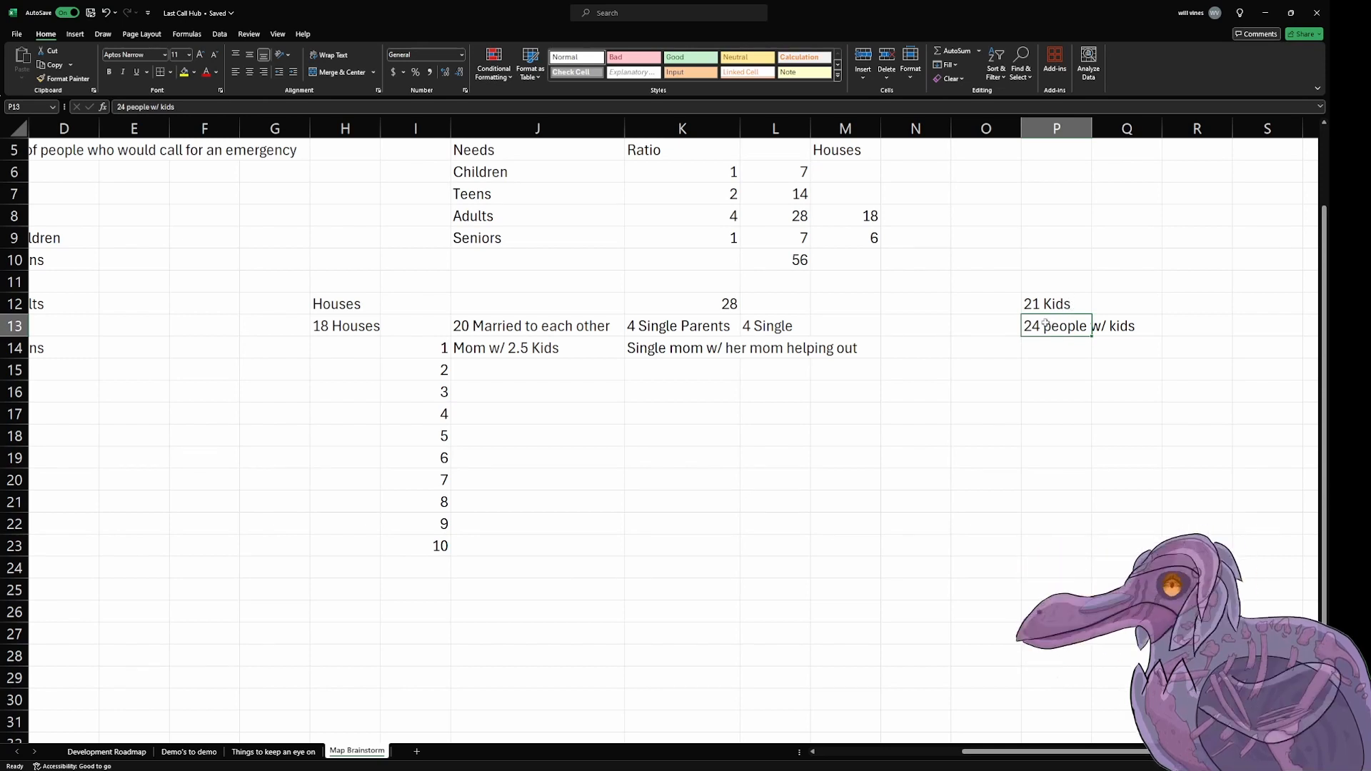
double_click(1045, 323)
double_click(1032, 326)
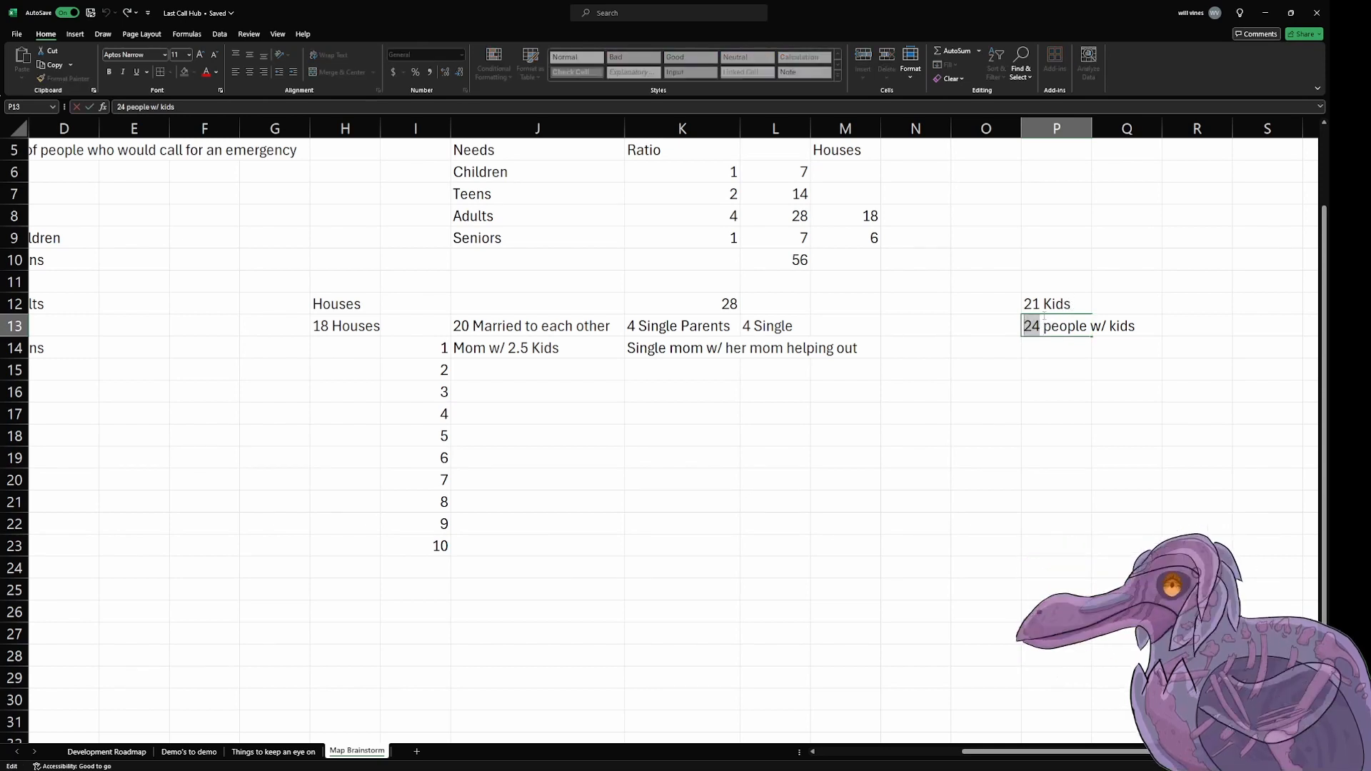
text(14 groups of)
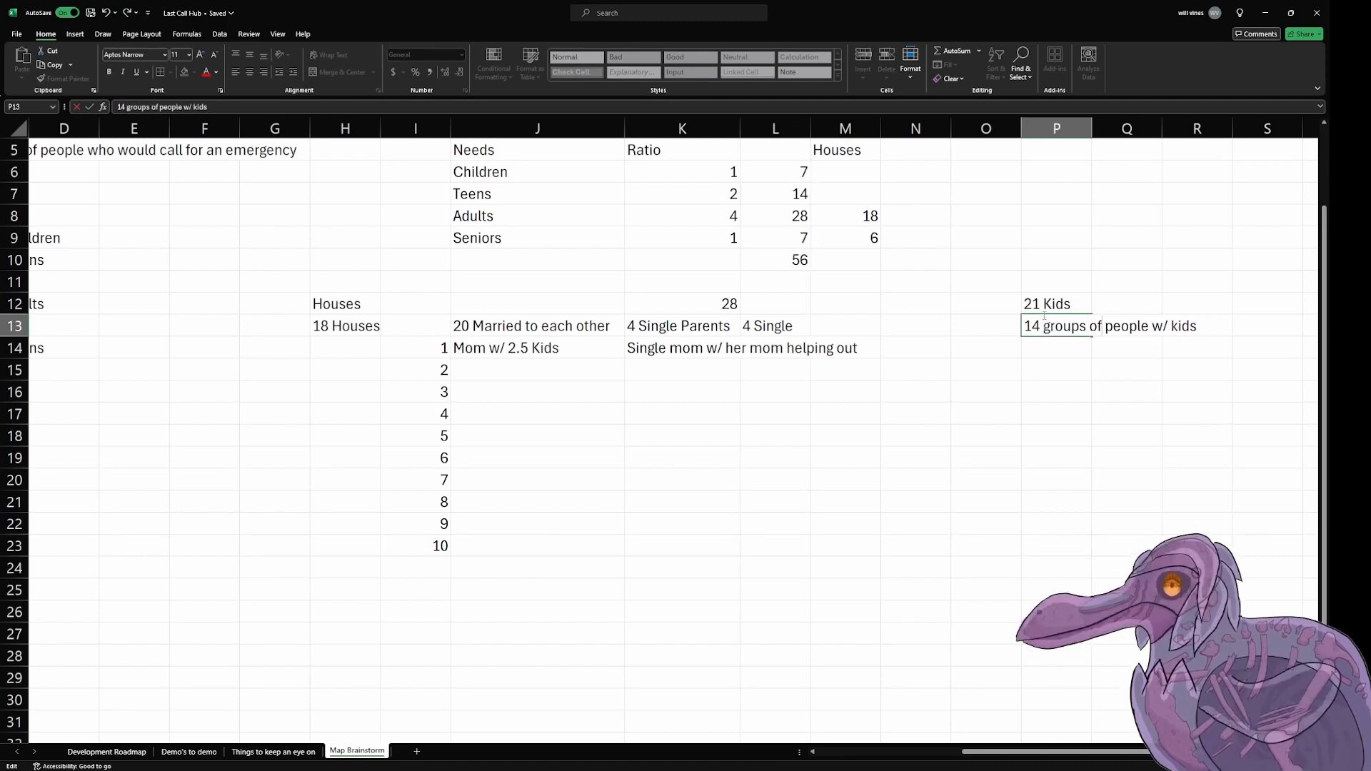
key(Return)
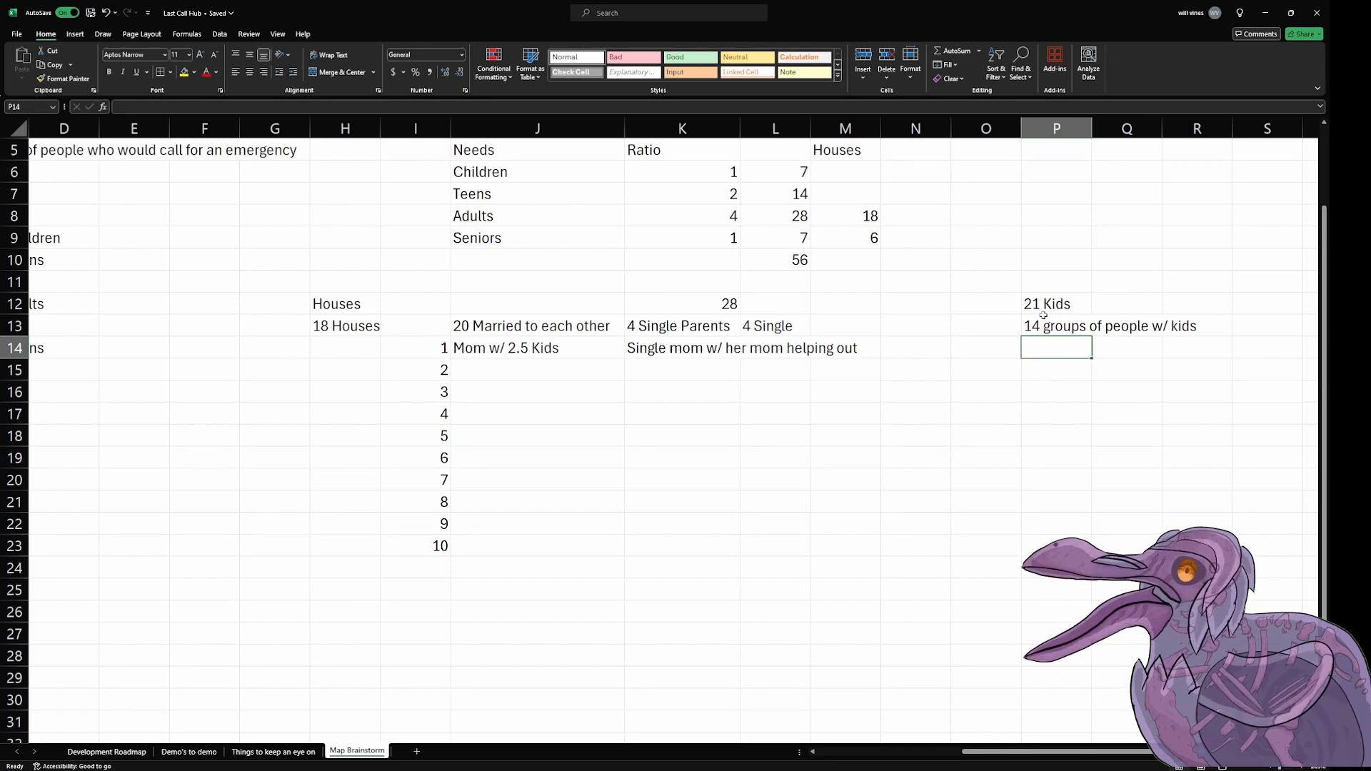
click(1214, 211)
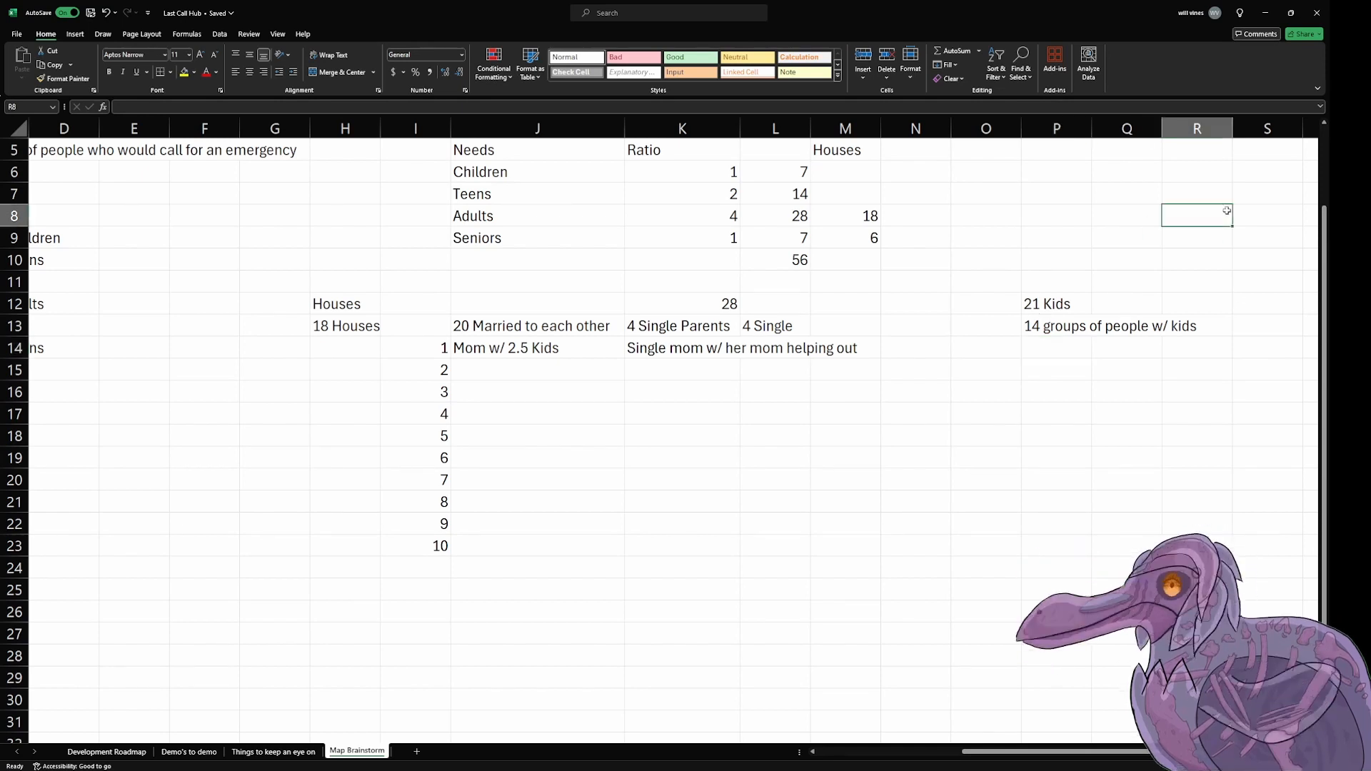
text(7)
key(Return)
text(14)
key(Return)
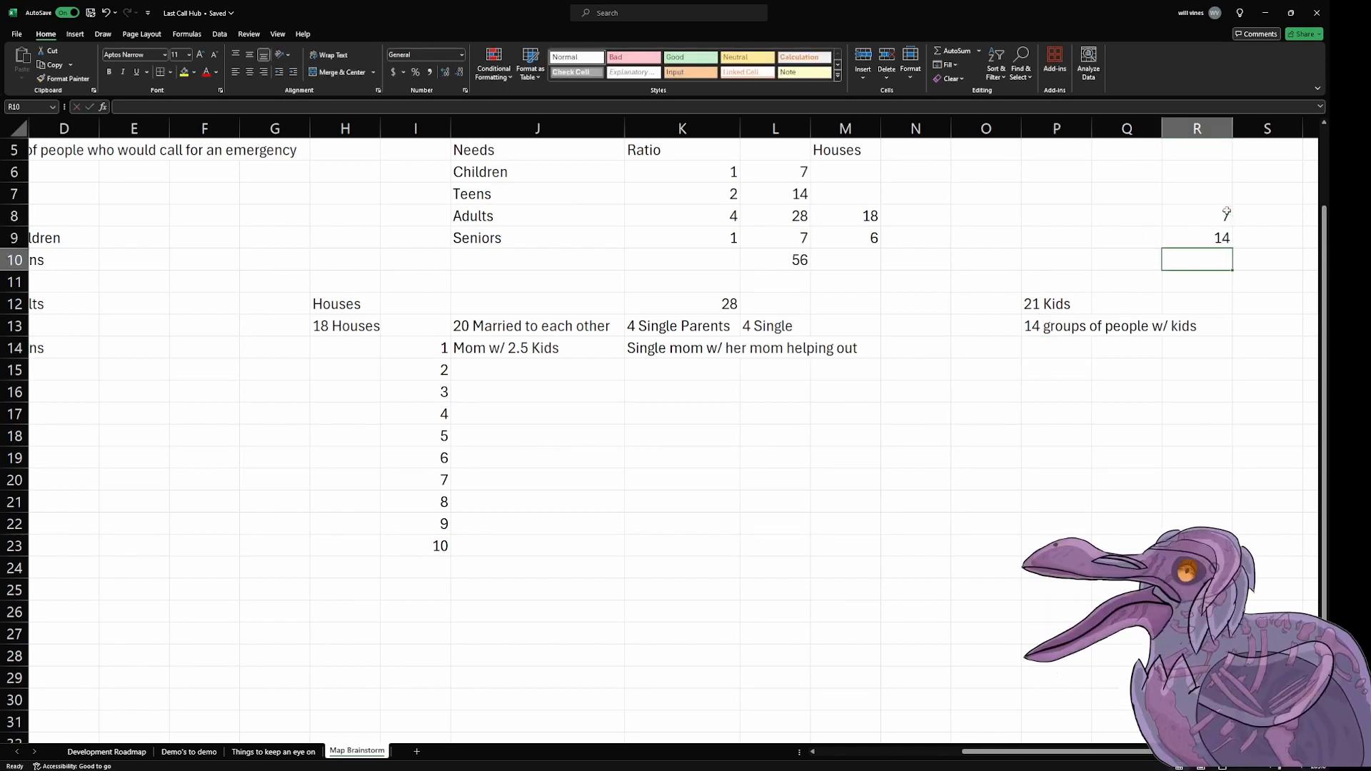
key(ctrl+z)
key(ctrl+z)
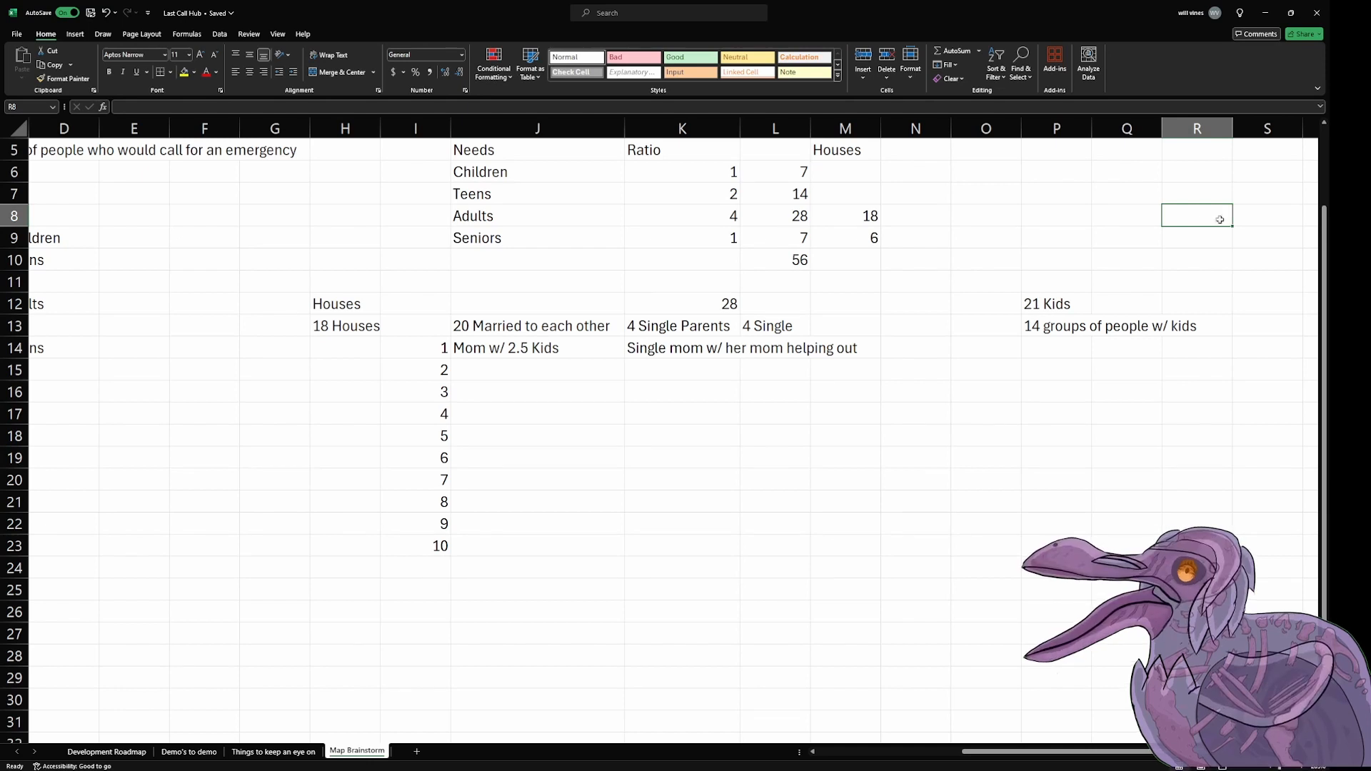
Step: Enter 8 in cell P15 and "with 1 kid" beside it in Q15
key(alt+Tab)
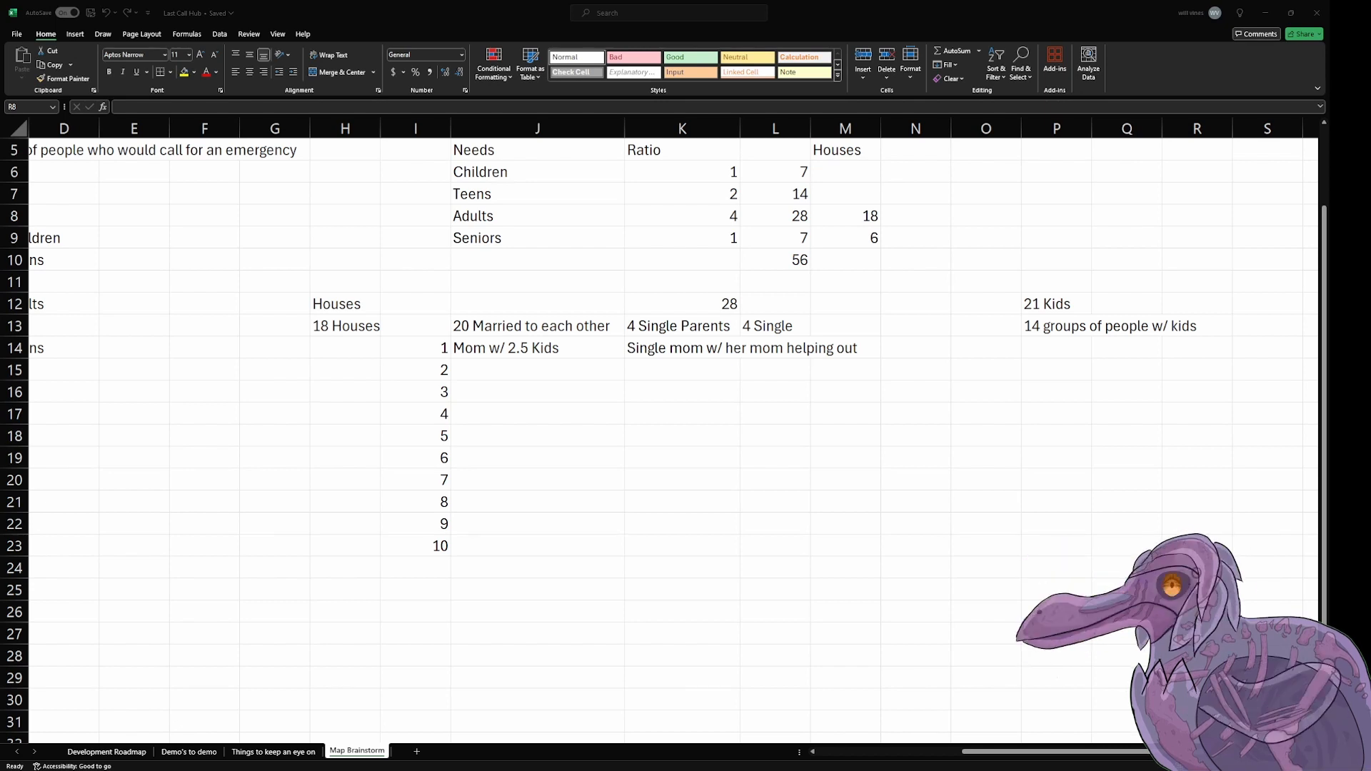
click(1076, 366)
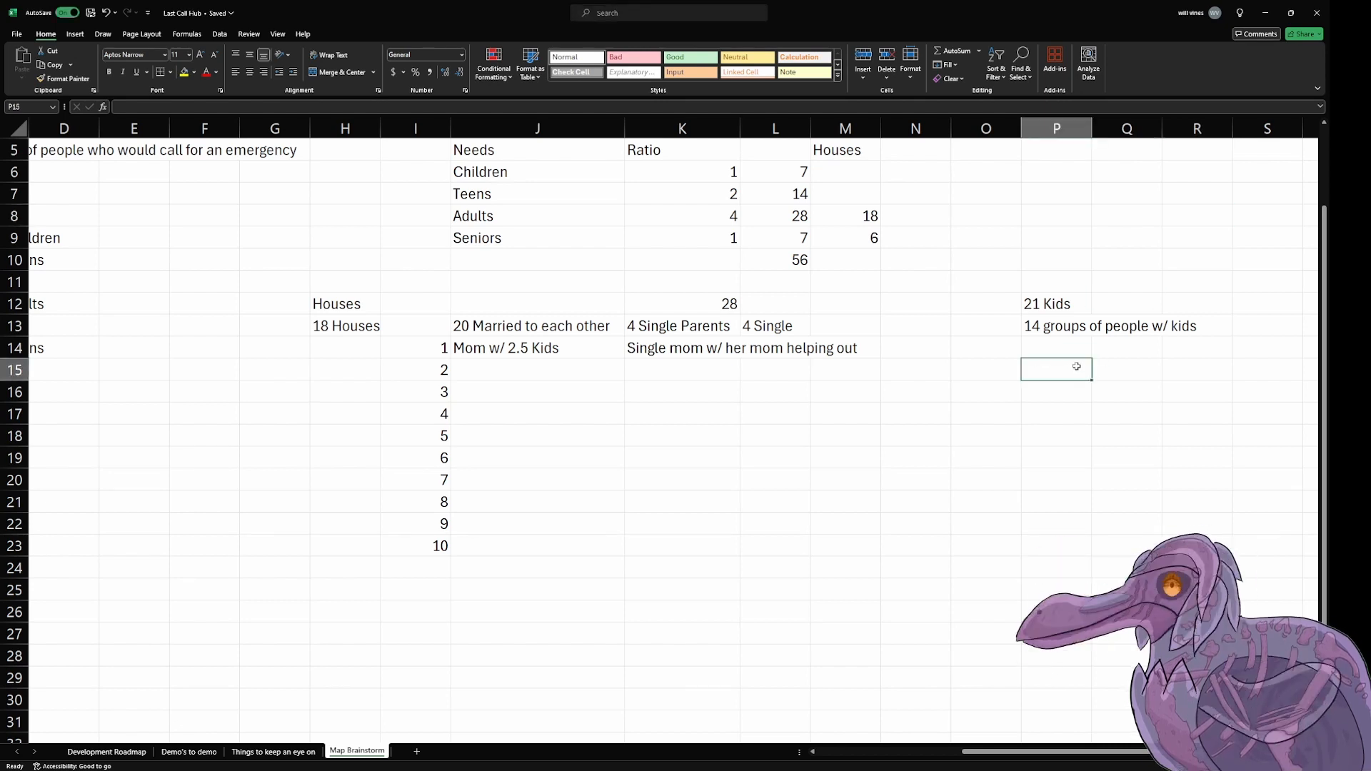
text(8)
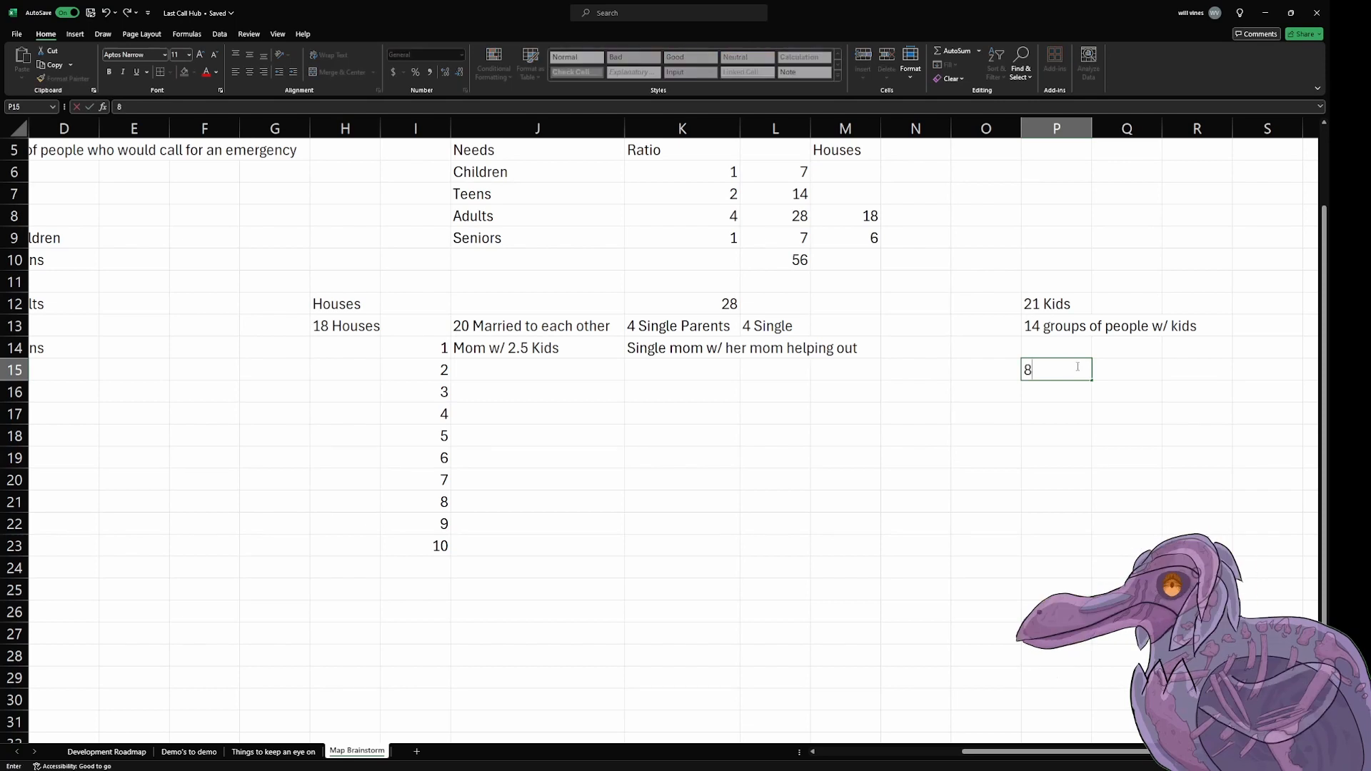
key(Tab)
text(with)
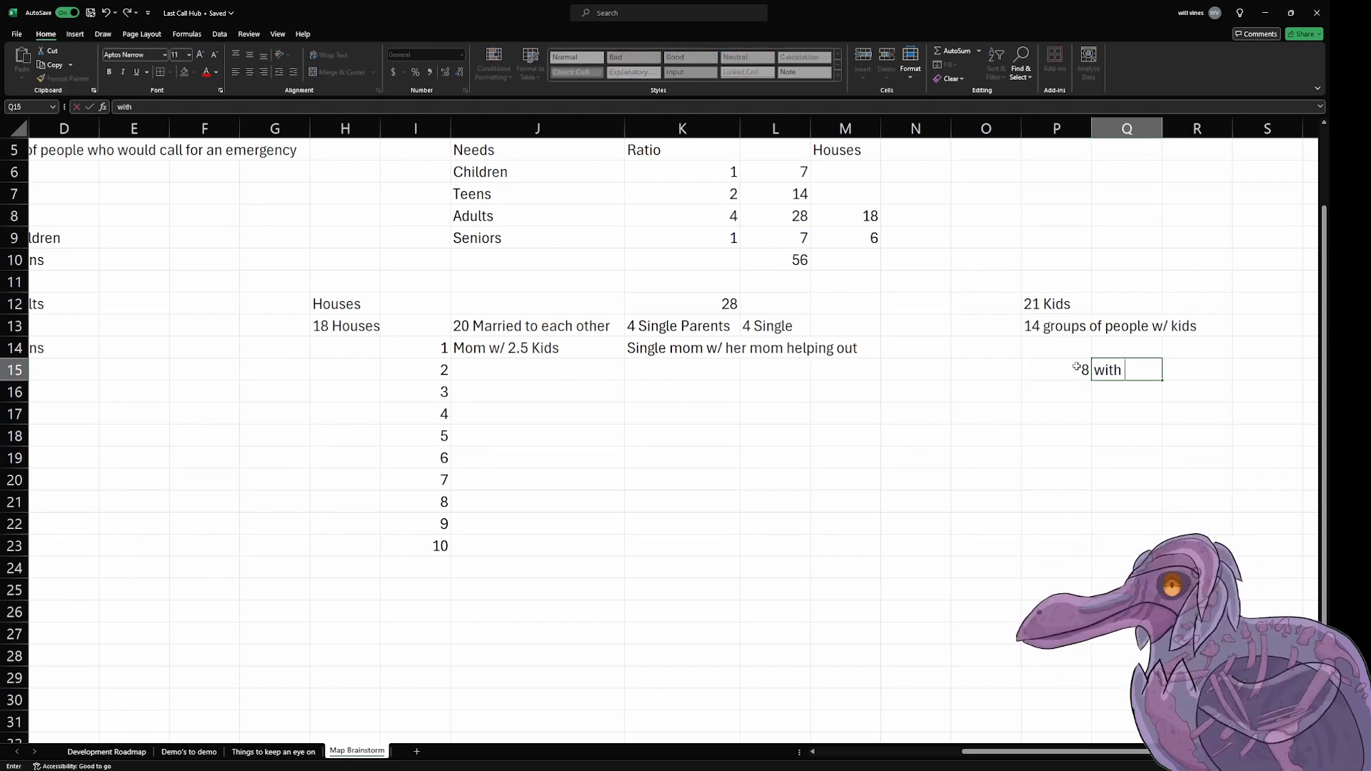
text( 1 kid)
key(Return)
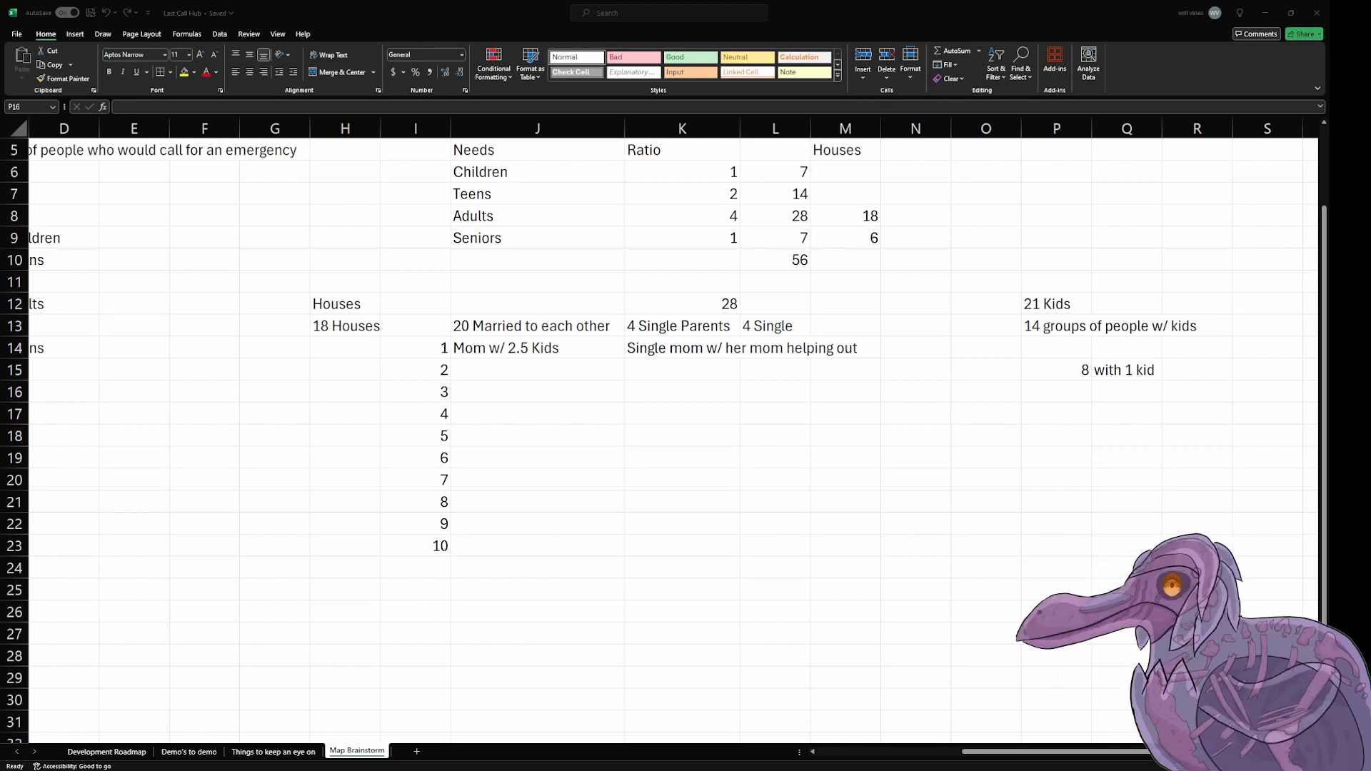
Step: Enter 4 in cell P16 and "w/ 2 kids" beside it in Q16
click(1073, 385)
text(4)
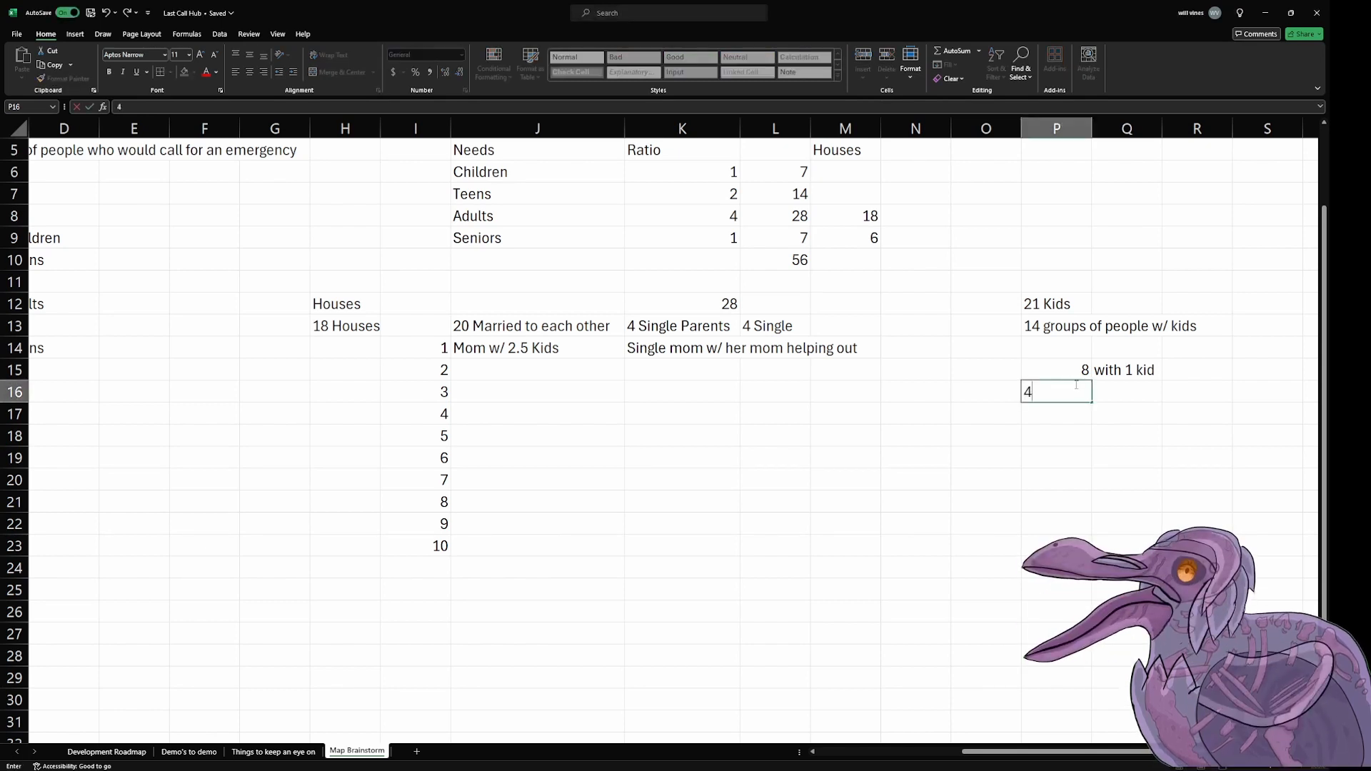
key(Tab)
text(w/ 2 kids)
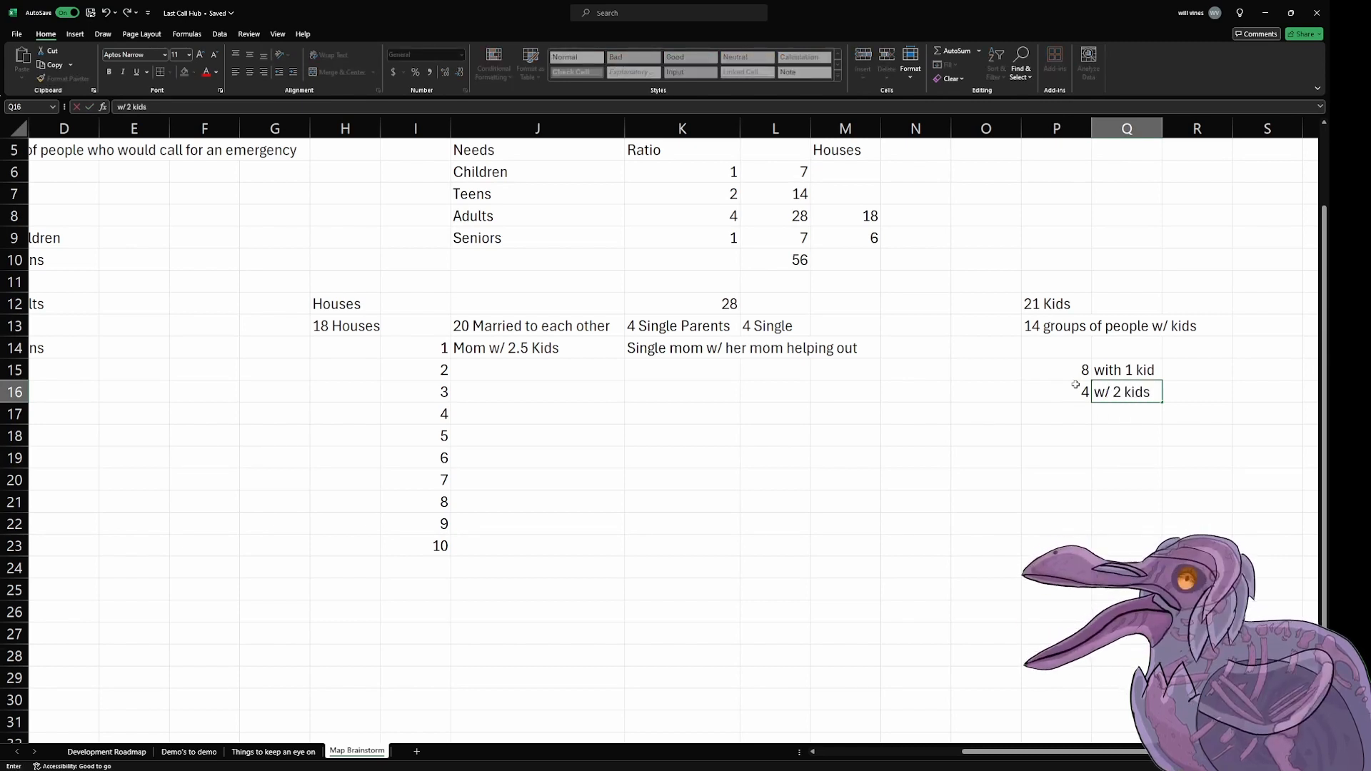
key(Return)
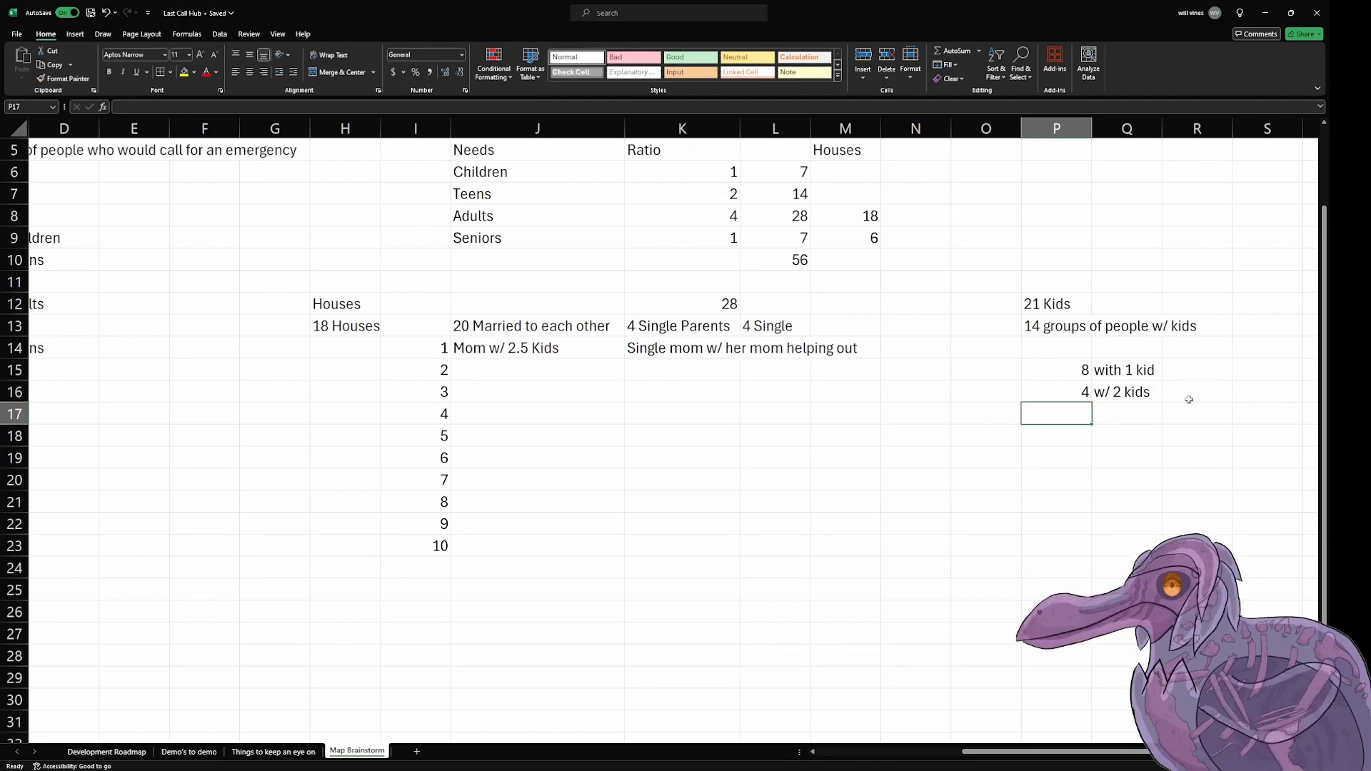
Step: Enter 1 in cell P17 and "w/ 3 kids" beside it in Q17
text(1)
key(Tab)
text(1/)
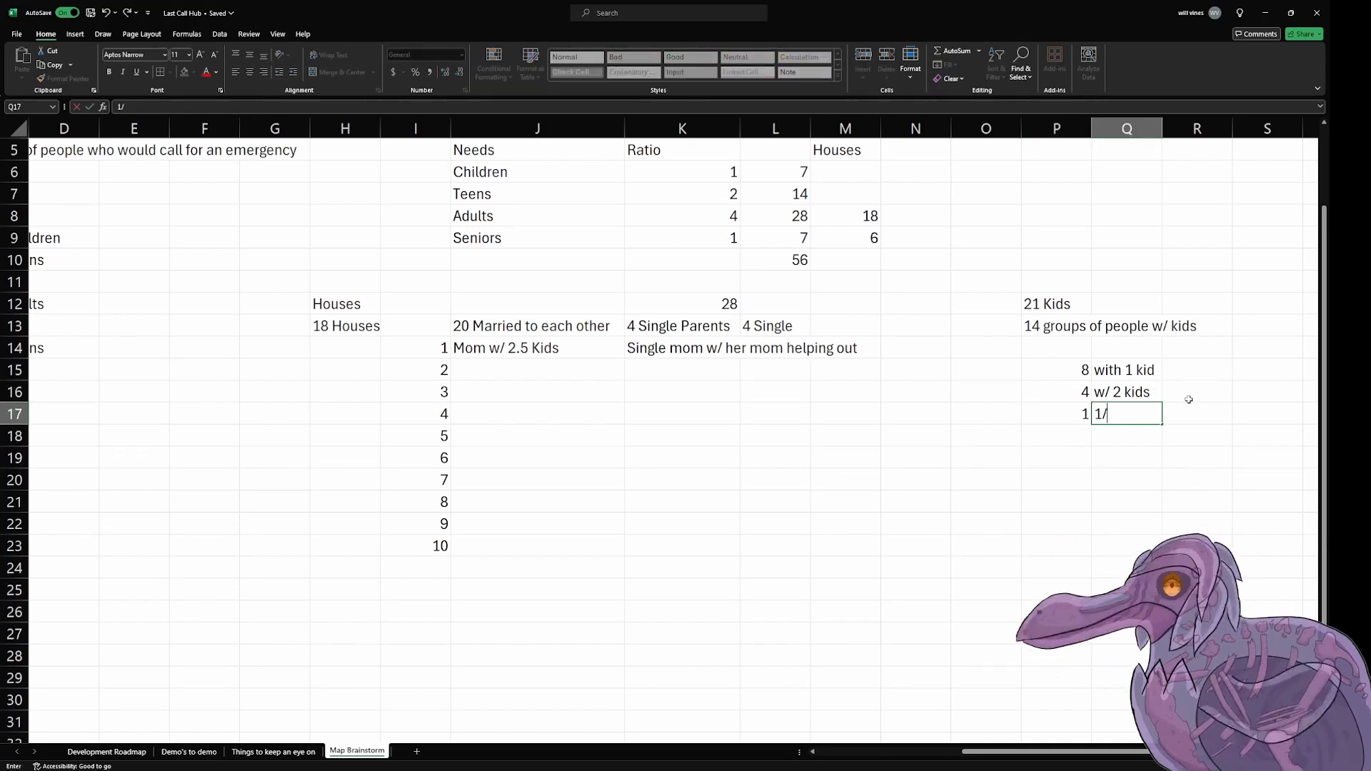
text(3)
key(BackSpace)
key(BackSpace)
key(BackSpace)
text(w/ 3 kids)
key(Return)
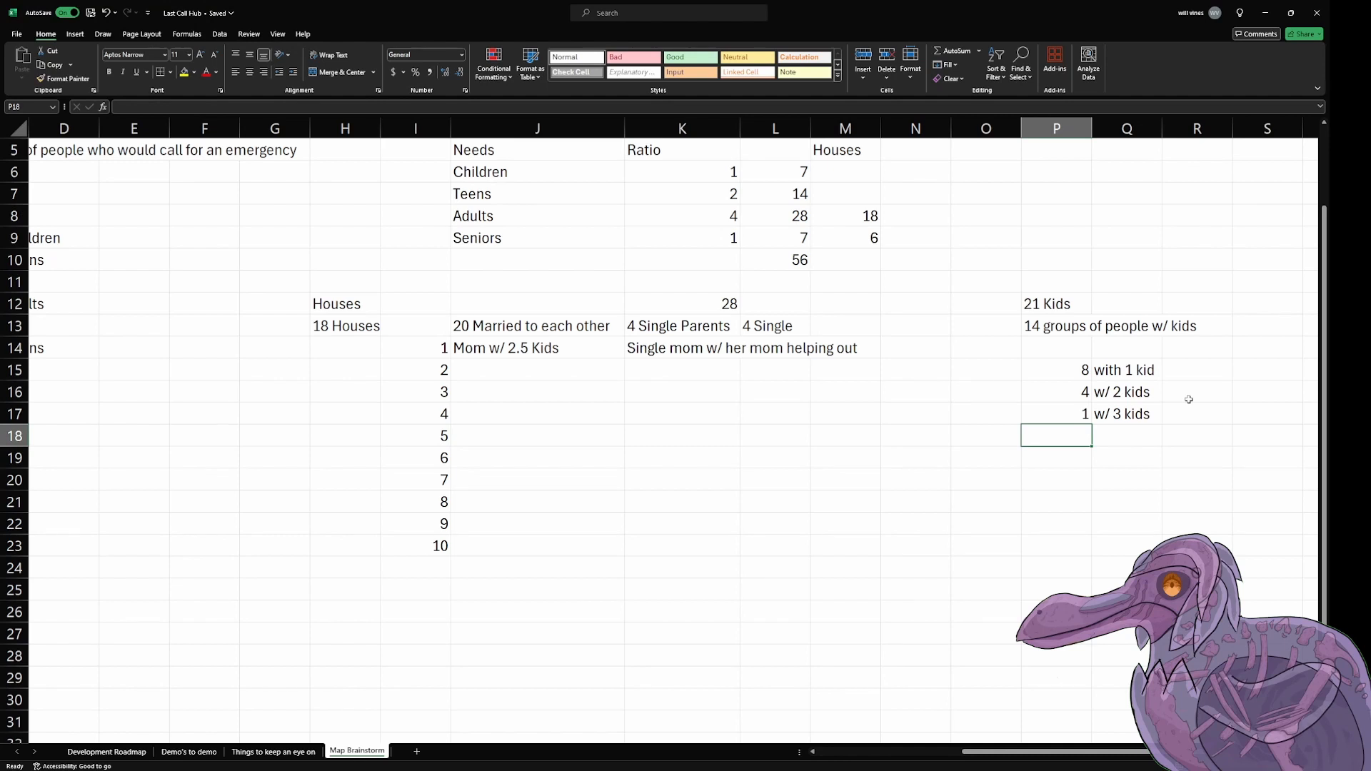
Step: Set the number of groups with 2 kids in cell P16 to 5
key(Up)
key(Up)
key(Up)
key(Down)
key(Down)
key(Right)
key(Up)
key(Up)
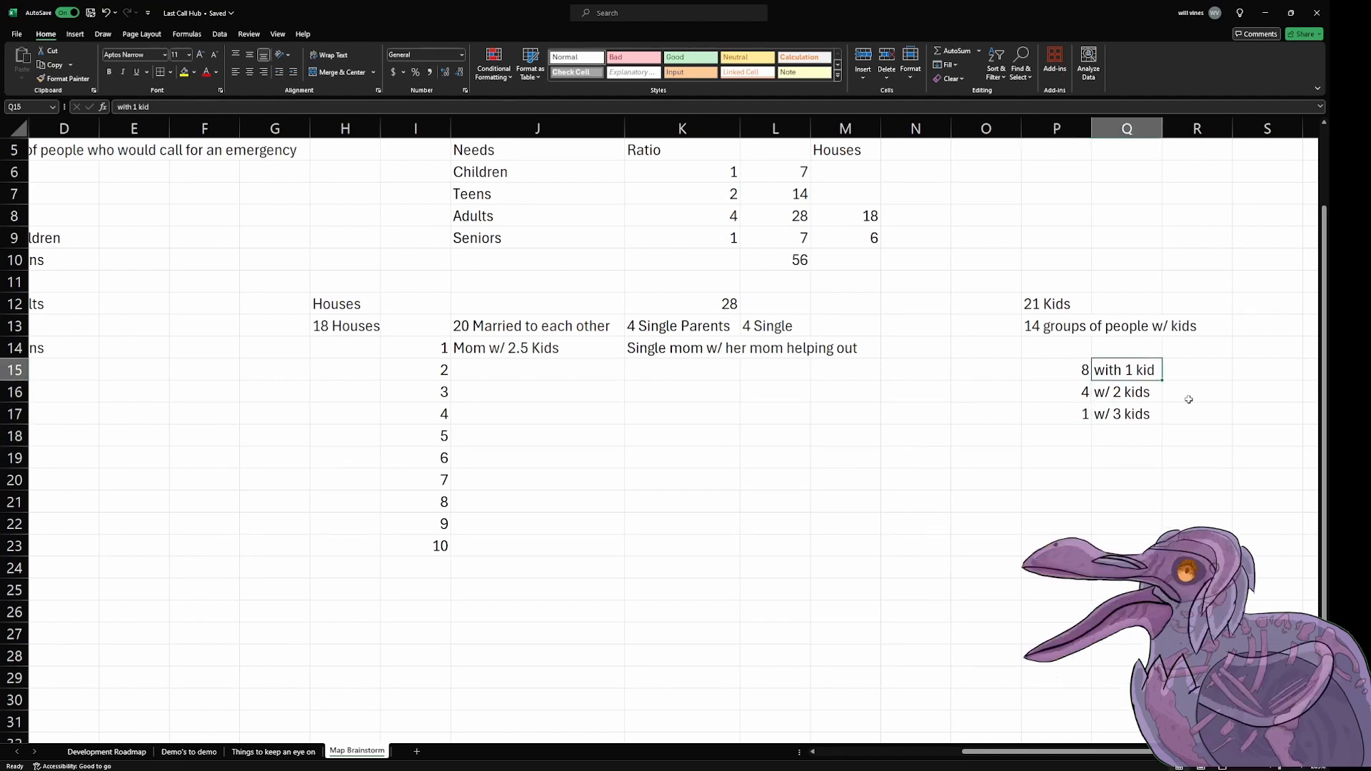
key(Down)
key(Left)
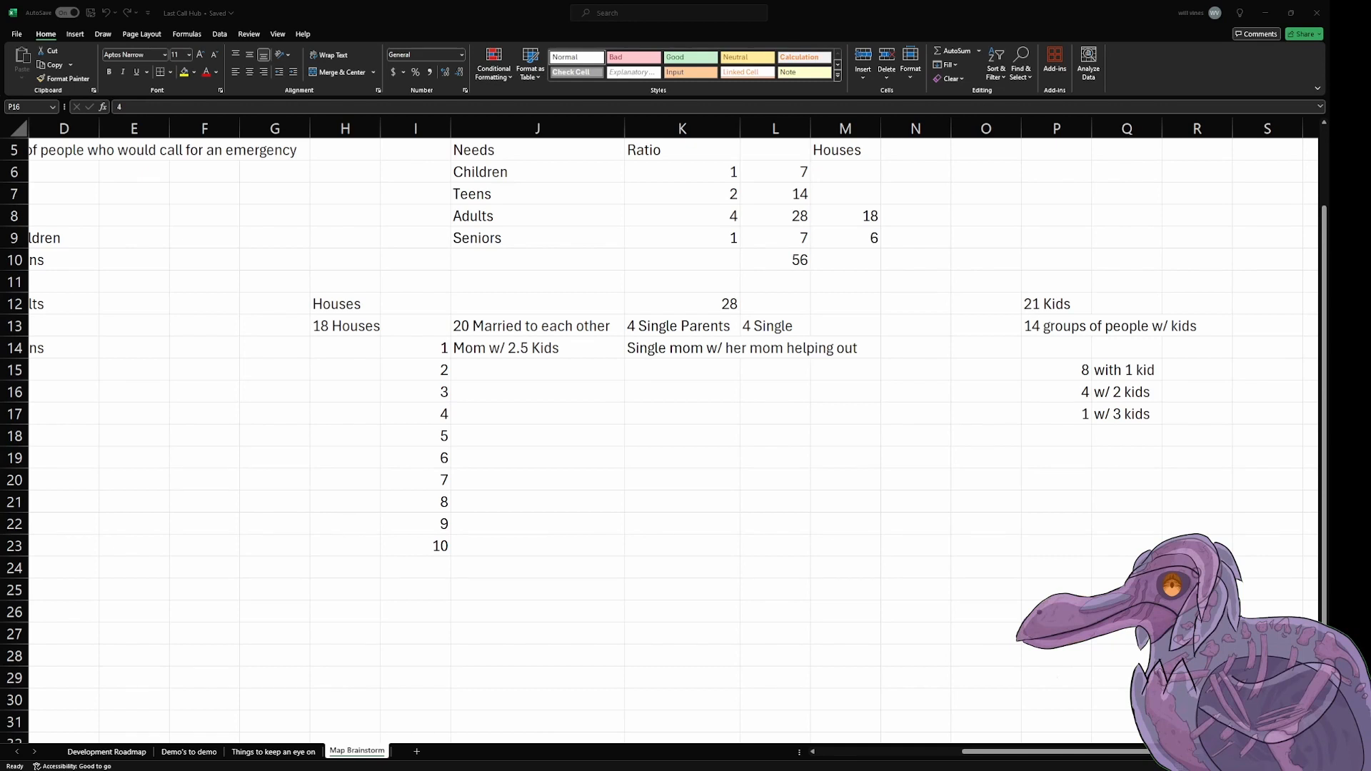
click(1070, 389)
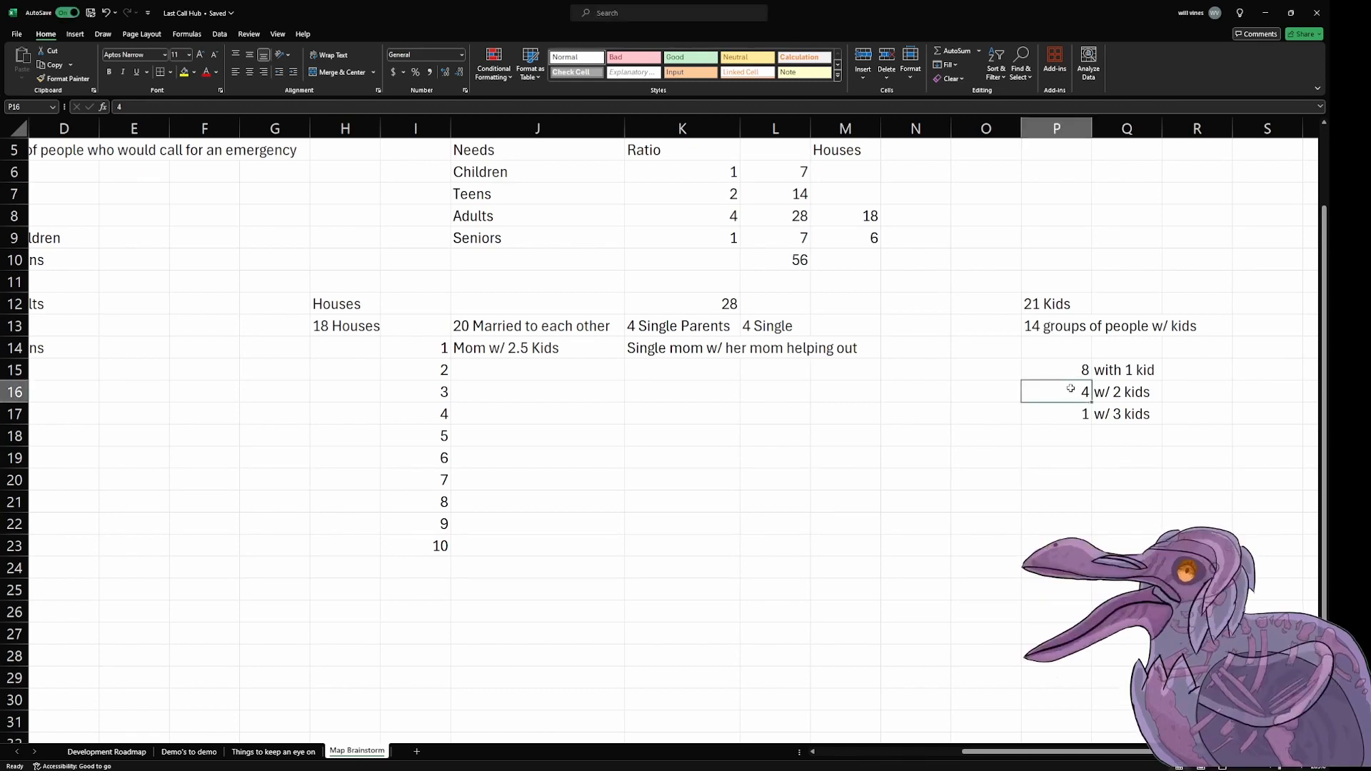
text(5)
key(Return)
key(Up)
key(Up)
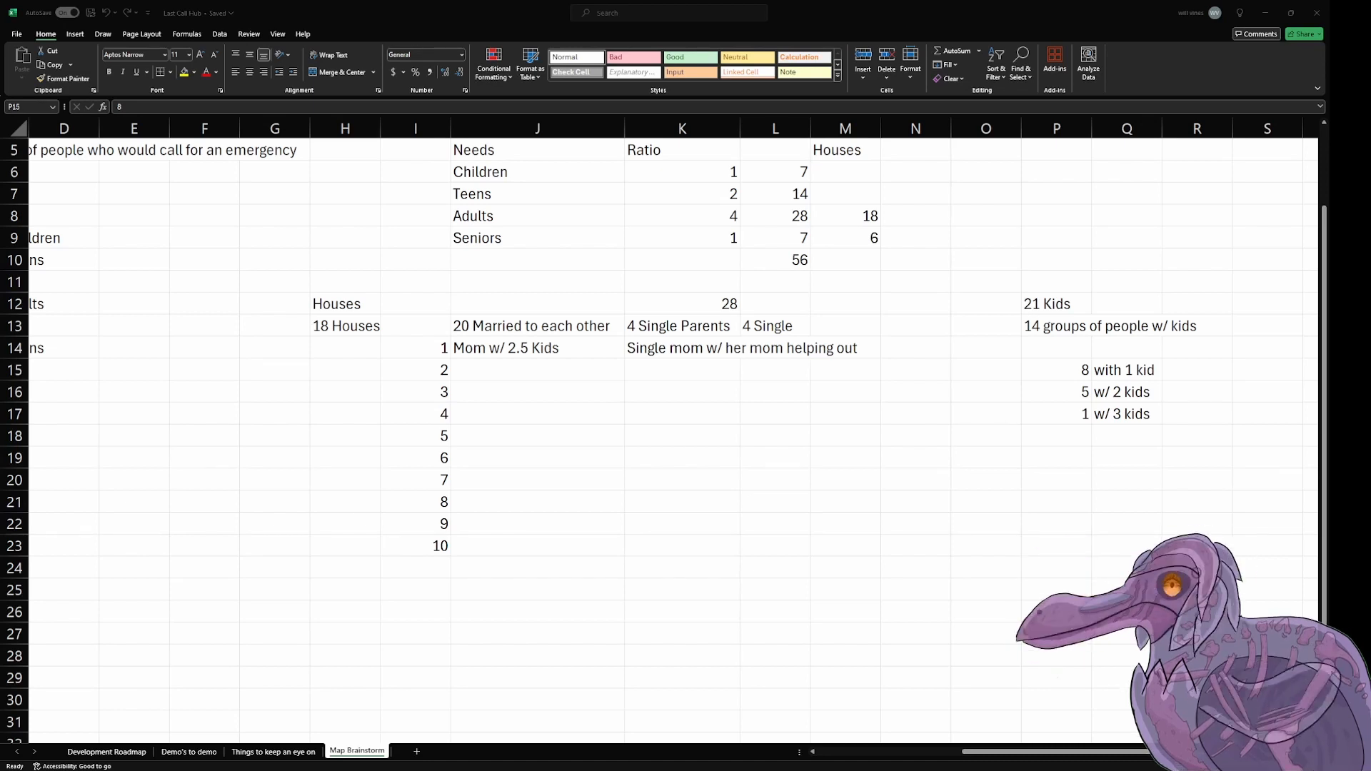
Step: Check the kids total and the group count in P12:P13 against the per-family breakdown in P15:Q17
click(959, 434)
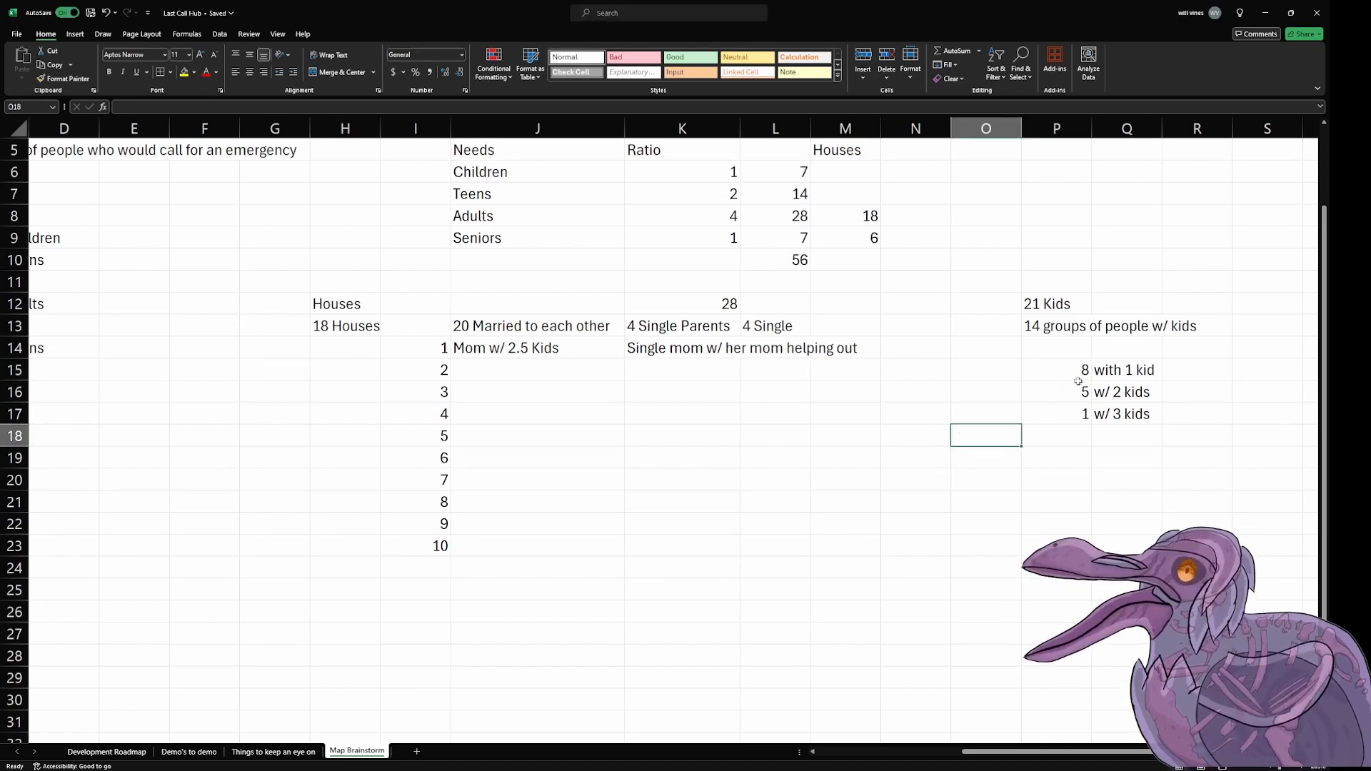
drag(1056, 305, 1067, 325)
click(1062, 307)
click(1063, 326)
click(1062, 307)
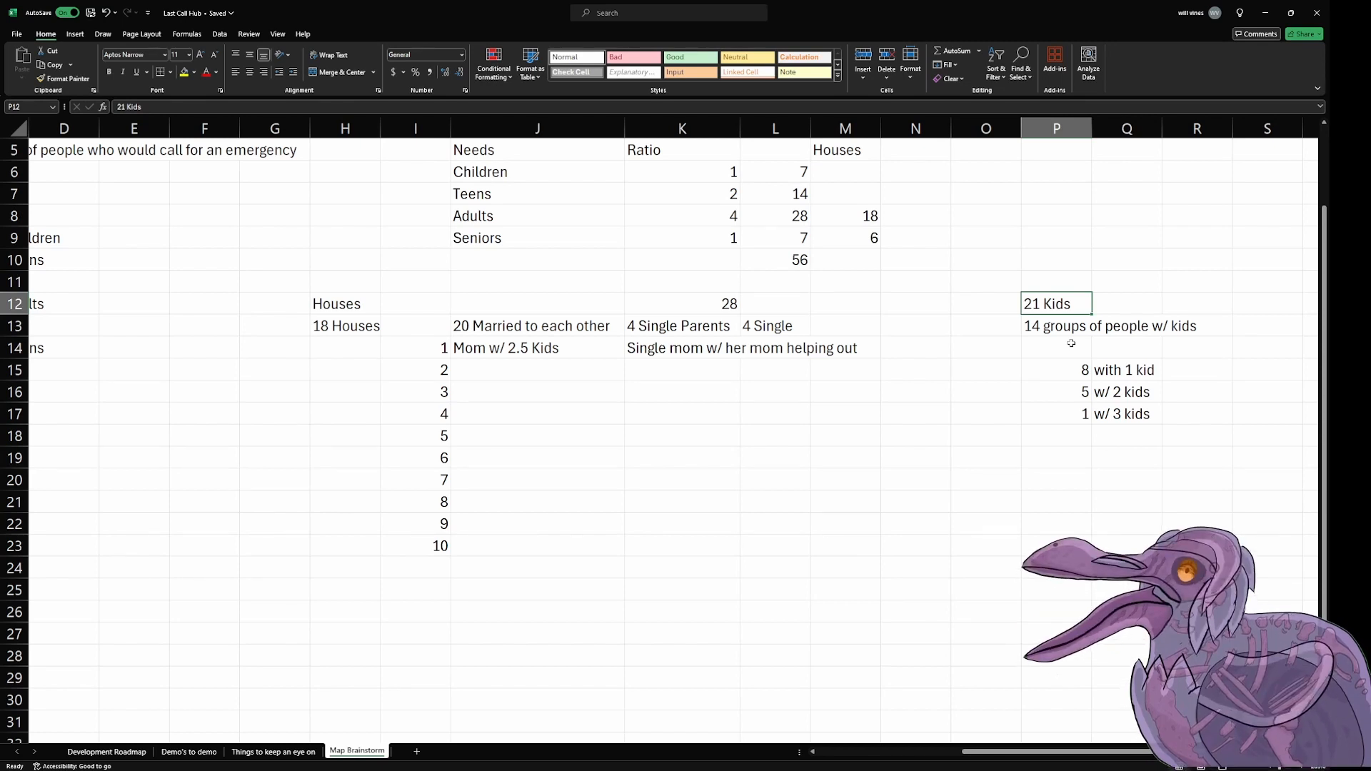
click(1055, 372)
drag(1134, 372, 1094, 372)
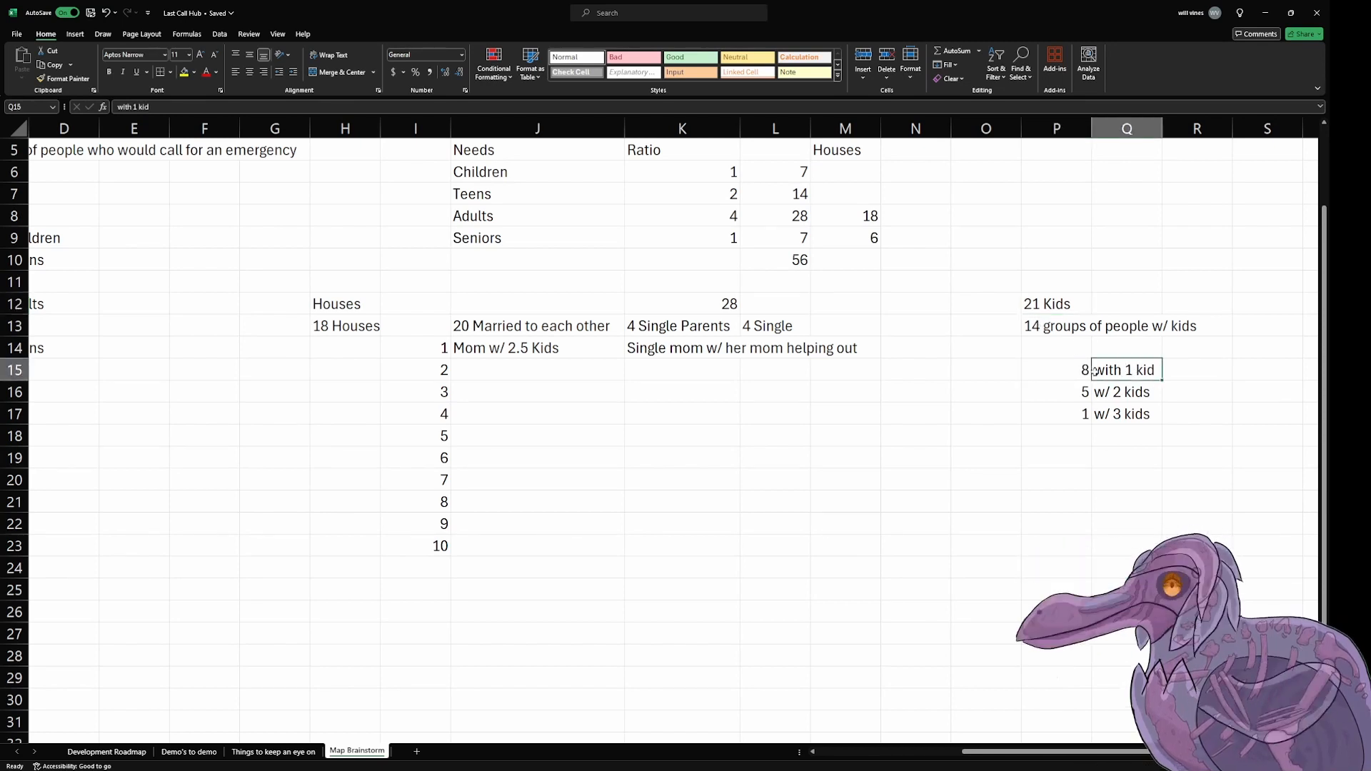
click(1080, 372)
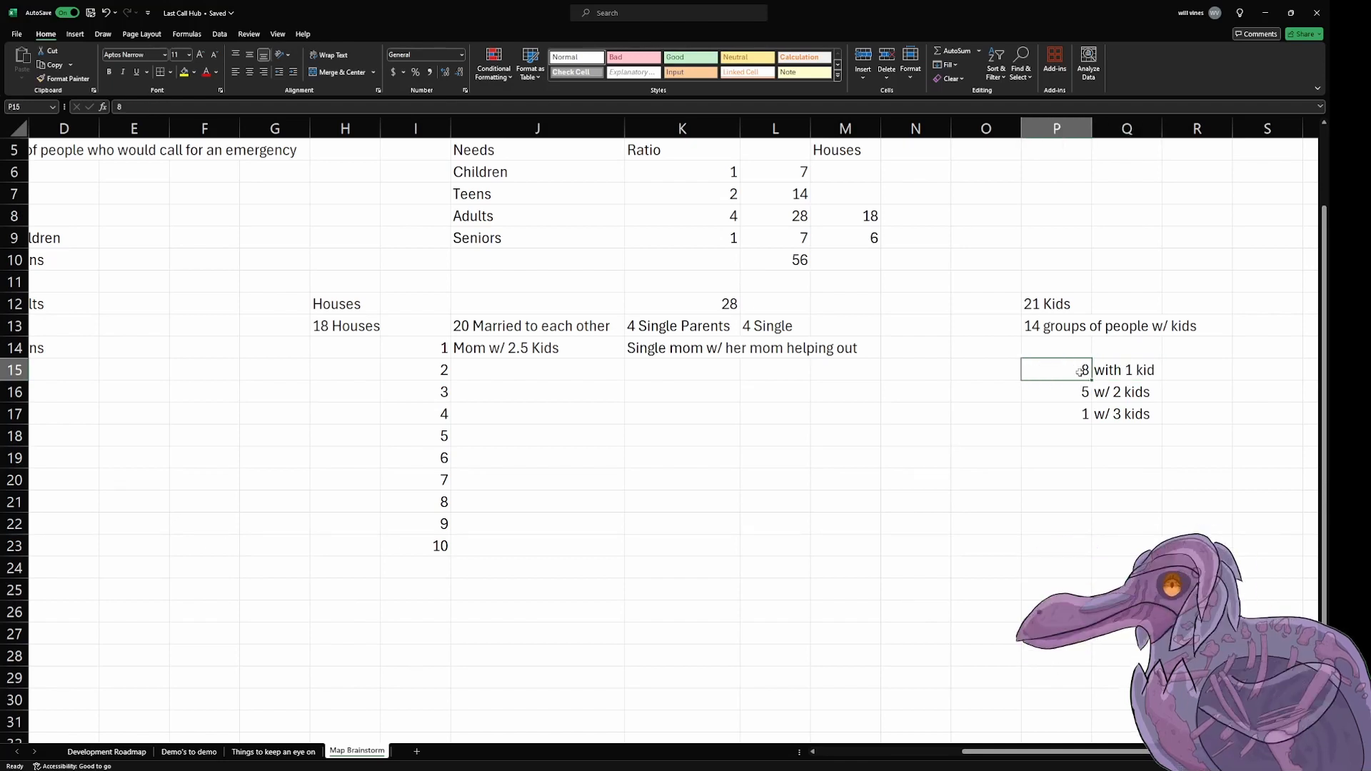
click(1117, 372)
click(1072, 371)
drag(1117, 373, 1127, 411)
click(1105, 373)
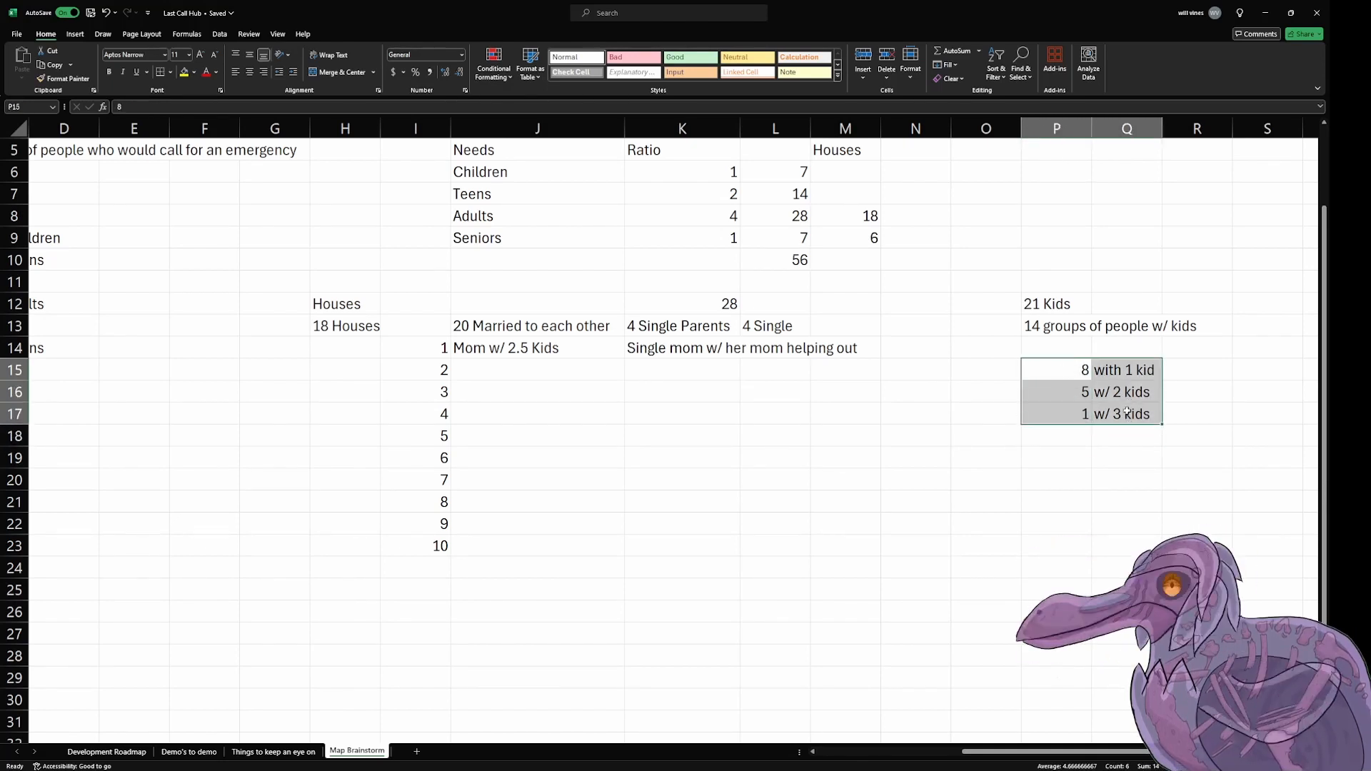
click(1053, 393)
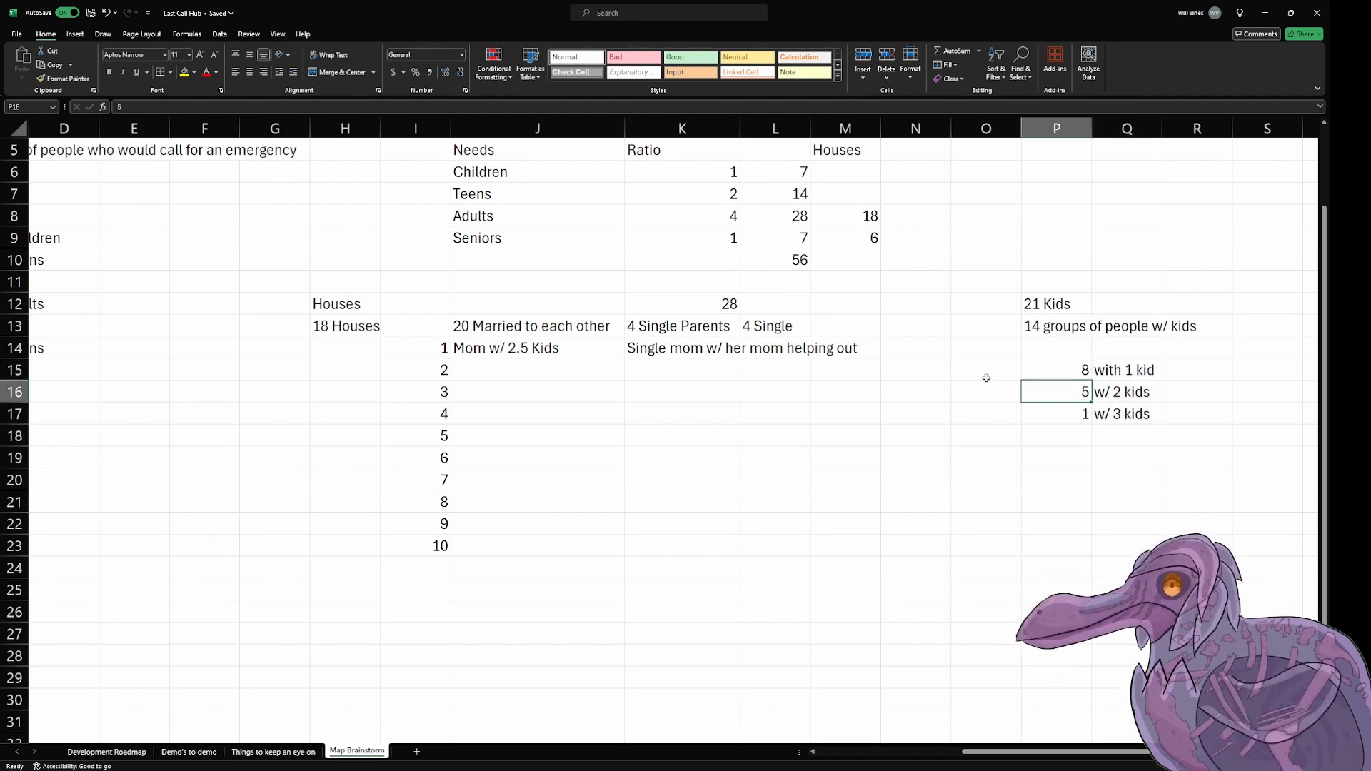
key(Left)
key(Down)
key(Left)
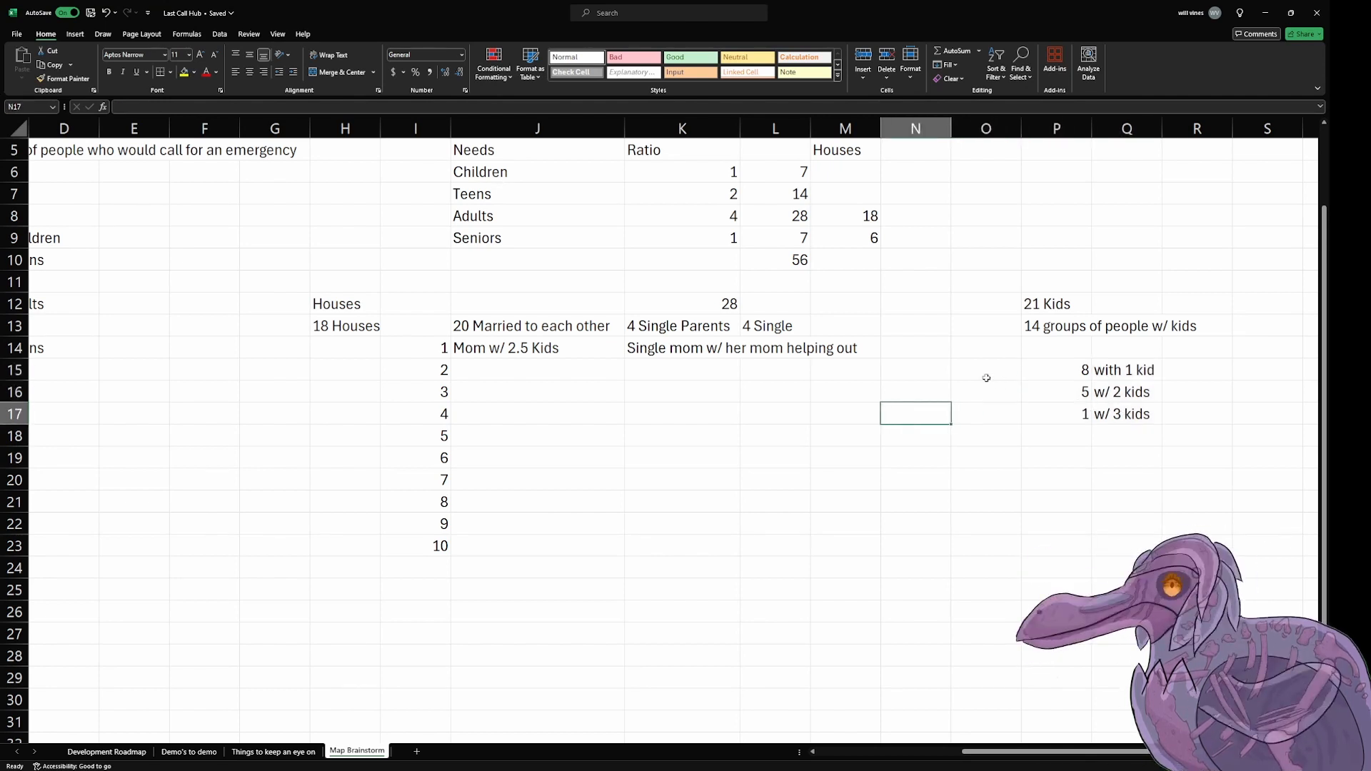
key(Right)
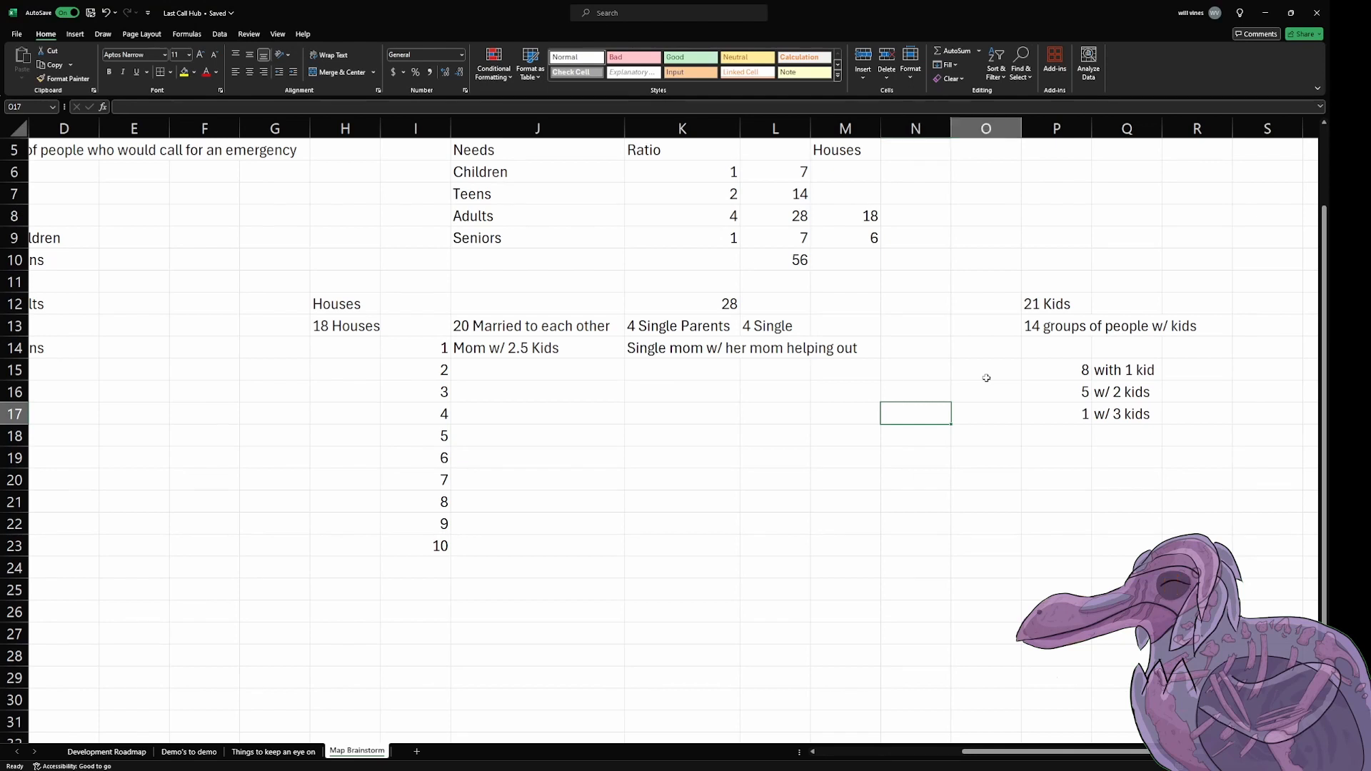
key(Left)
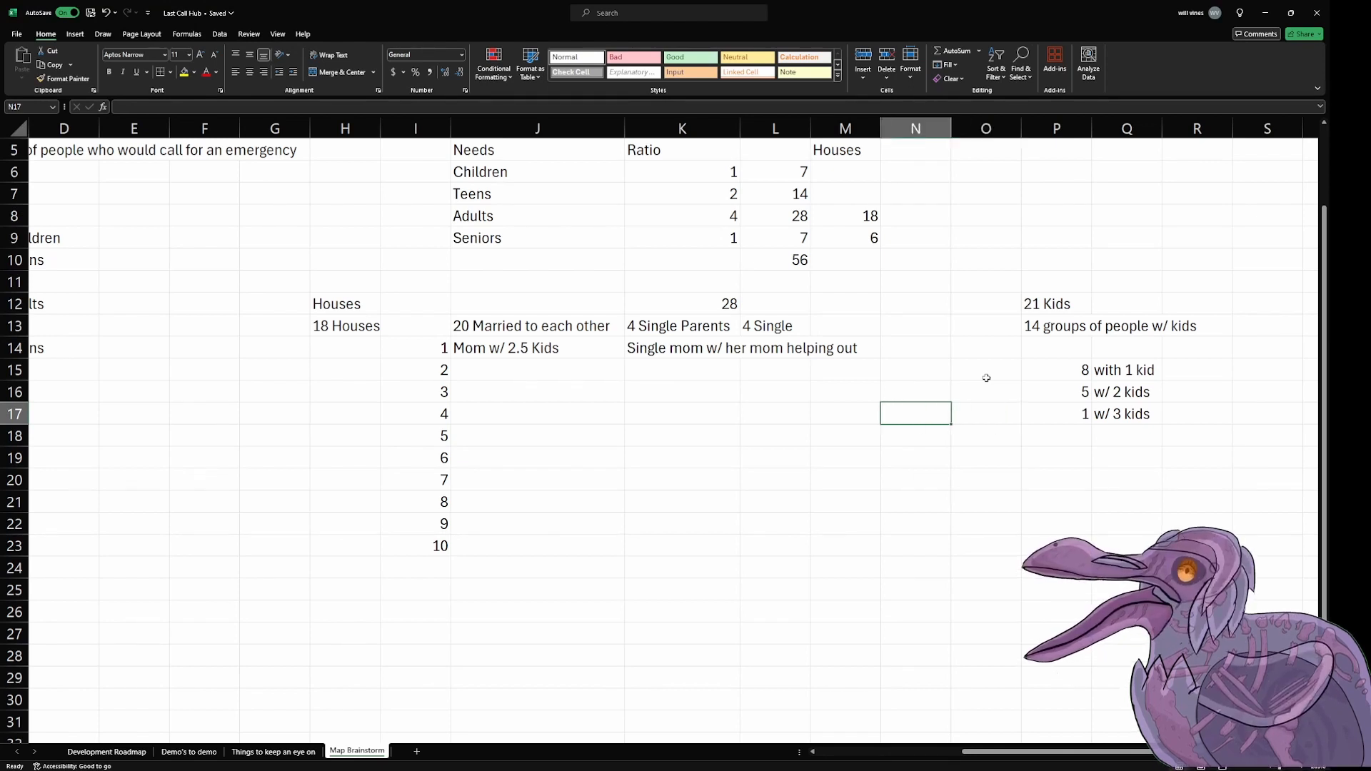
key(Right)
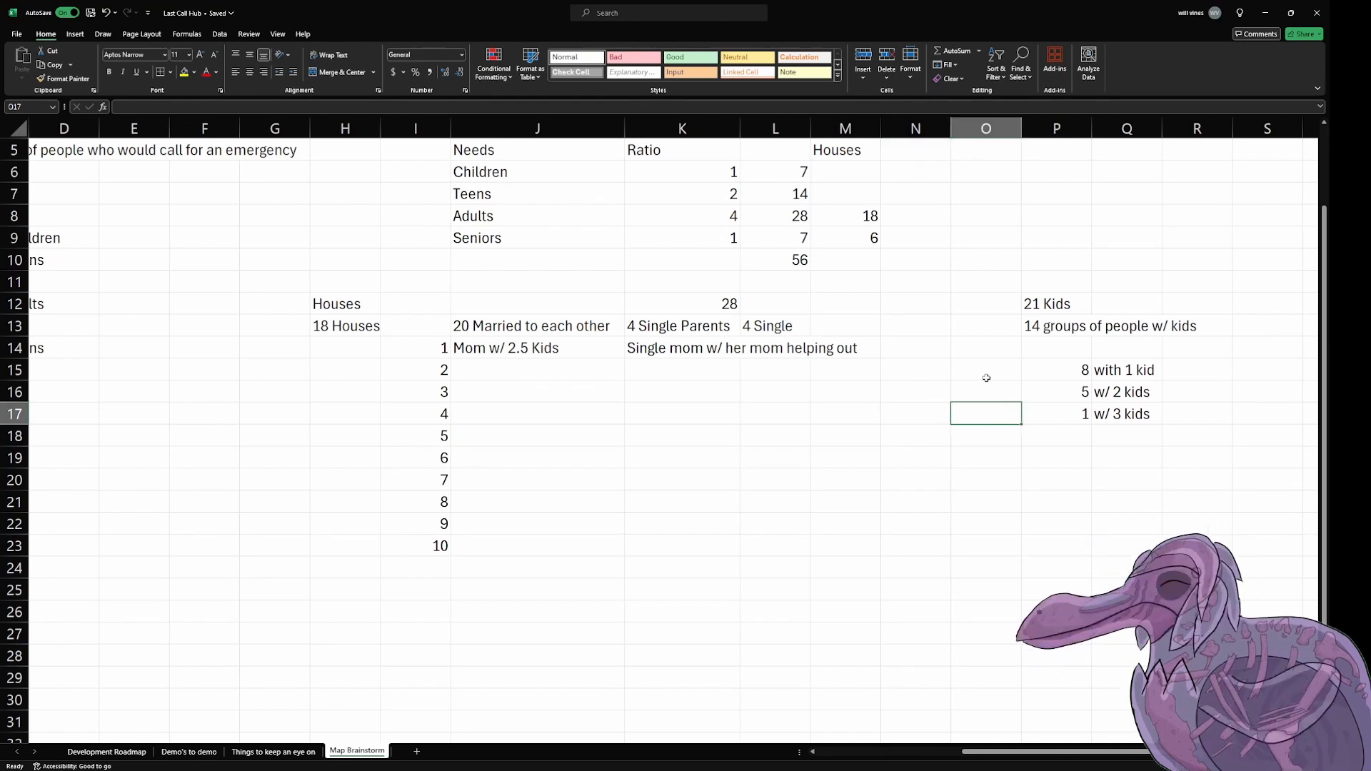
key(Right)
key(Right)
key(Right)
key(Left)
key(Down)
key(Right)
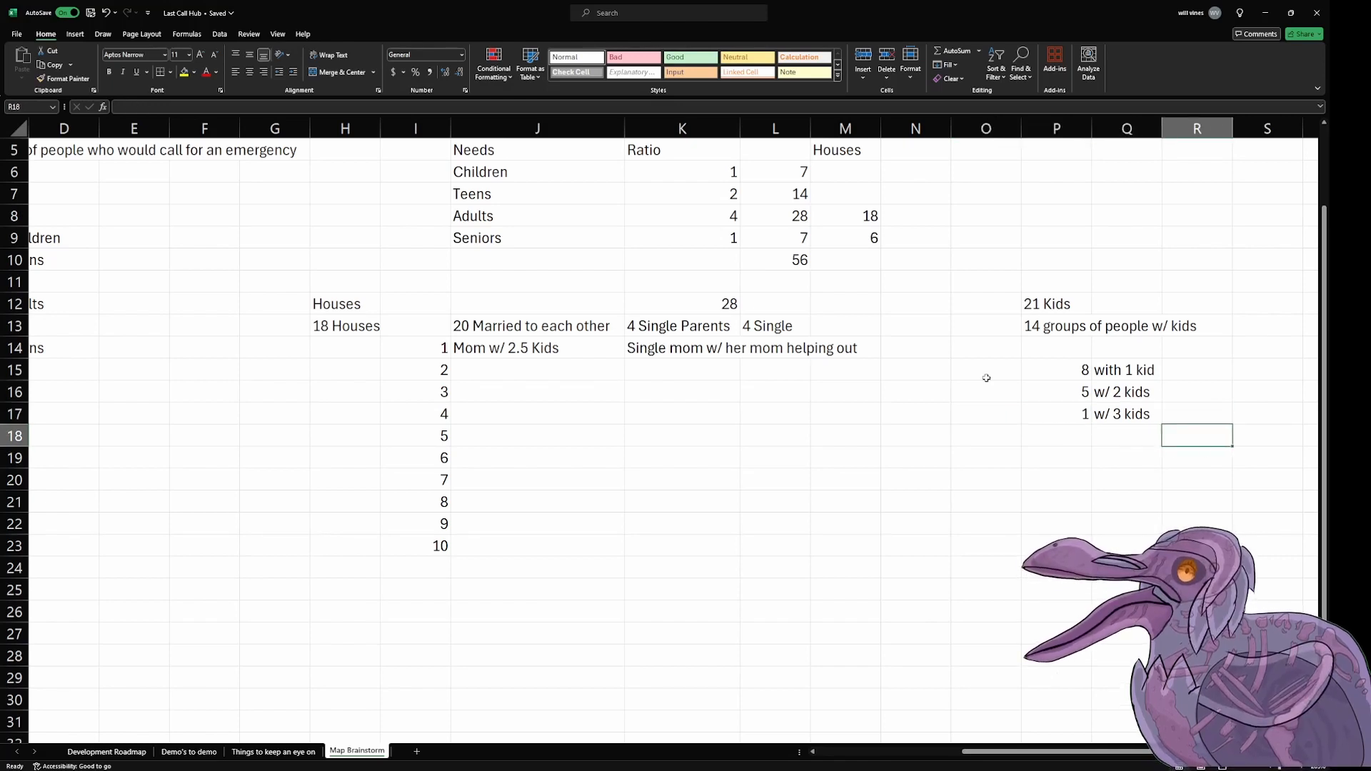
key(Up)
key(Left)
key(Left)
key(Left)
key(Down)
key(Right)
key(Right)
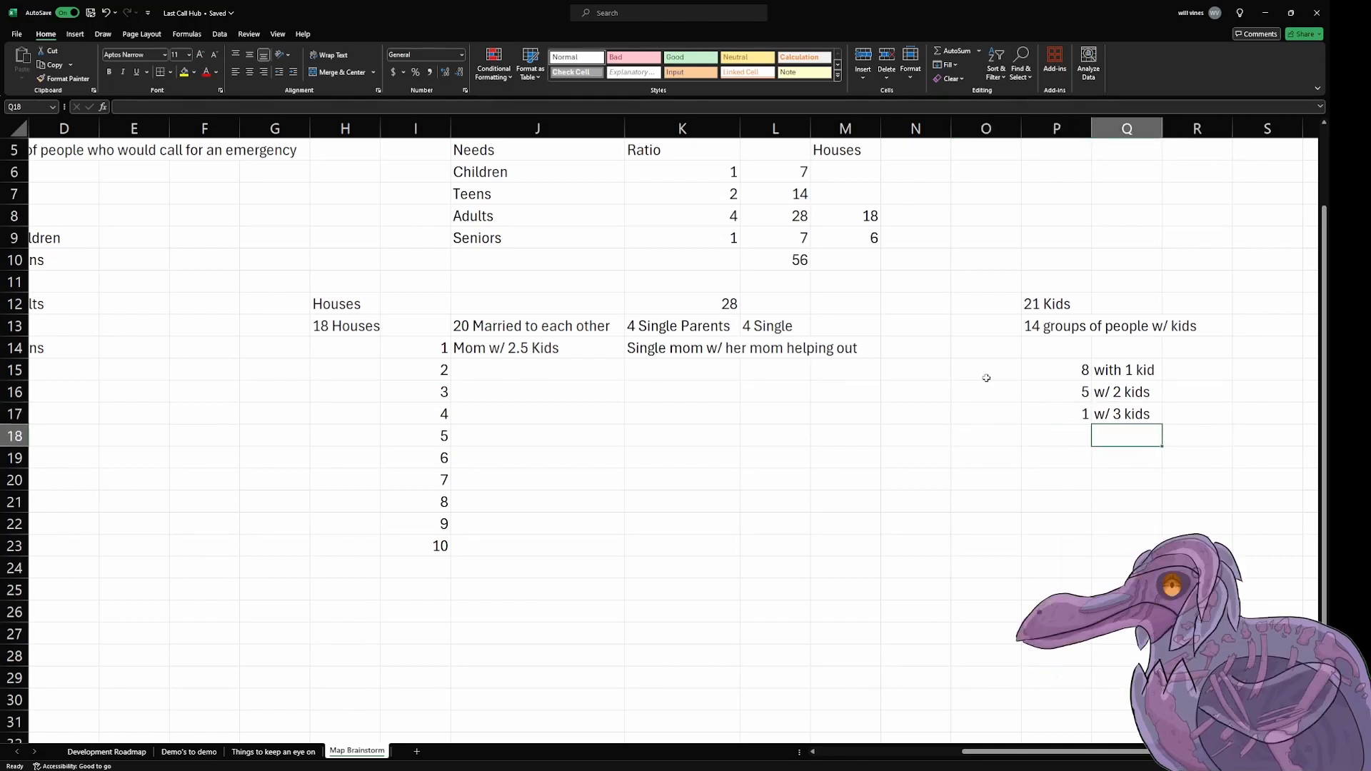
key(Right)
key(Up)
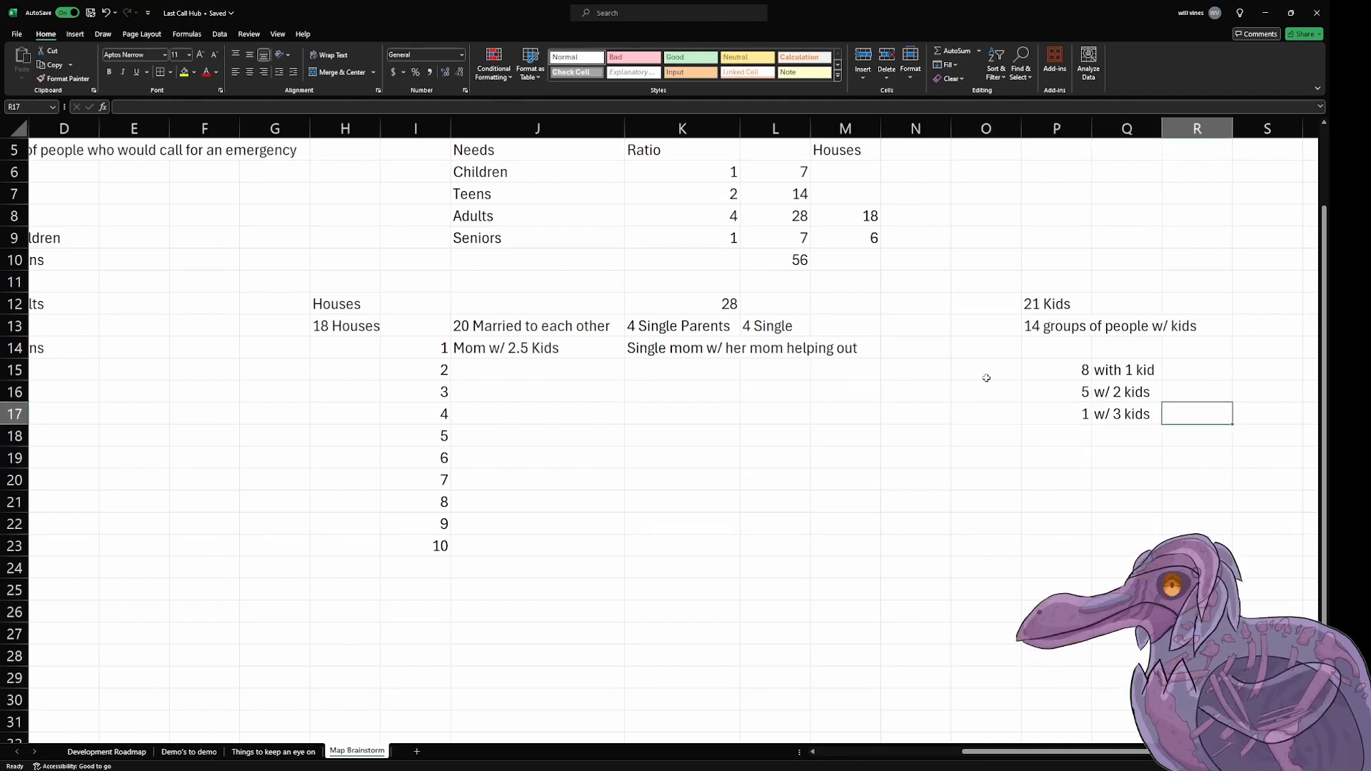
click(1001, 496)
click(1099, 414)
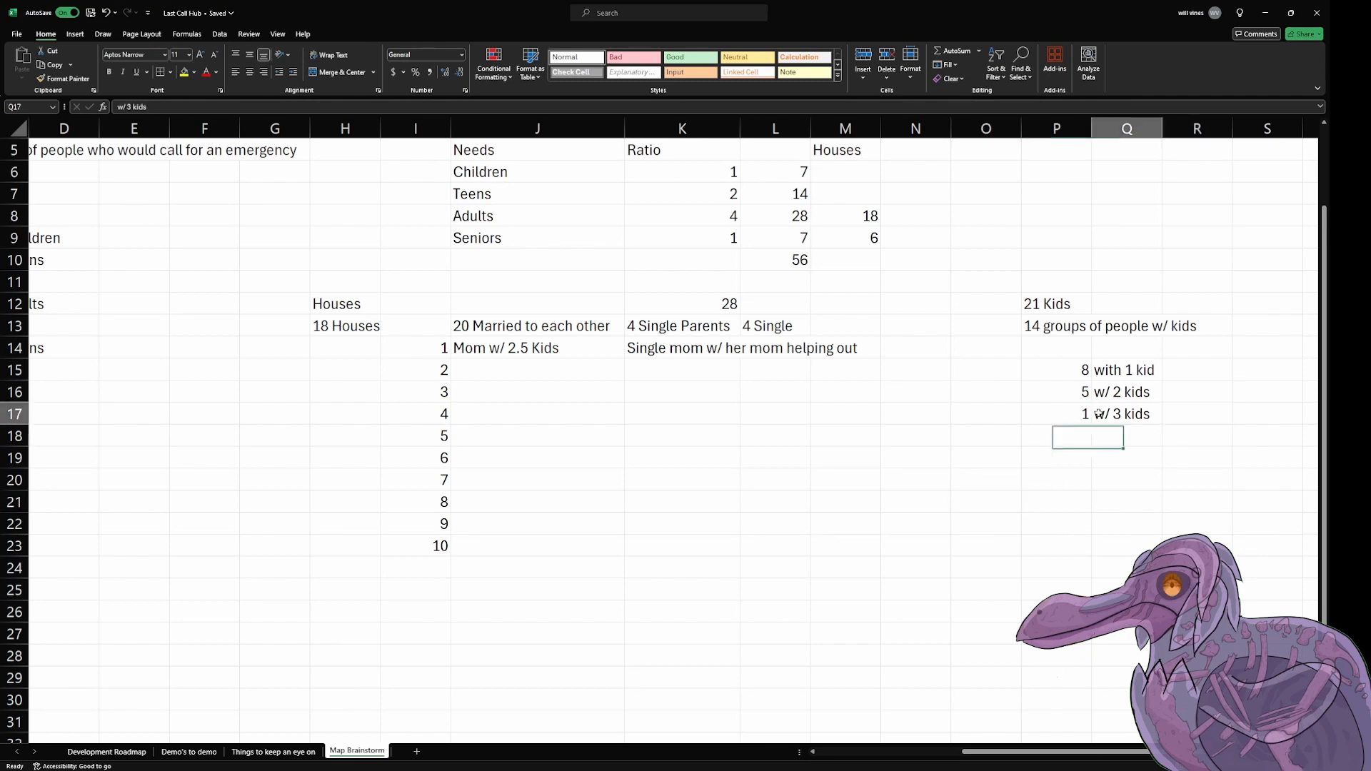
drag(1087, 416, 1102, 417)
click(1079, 417)
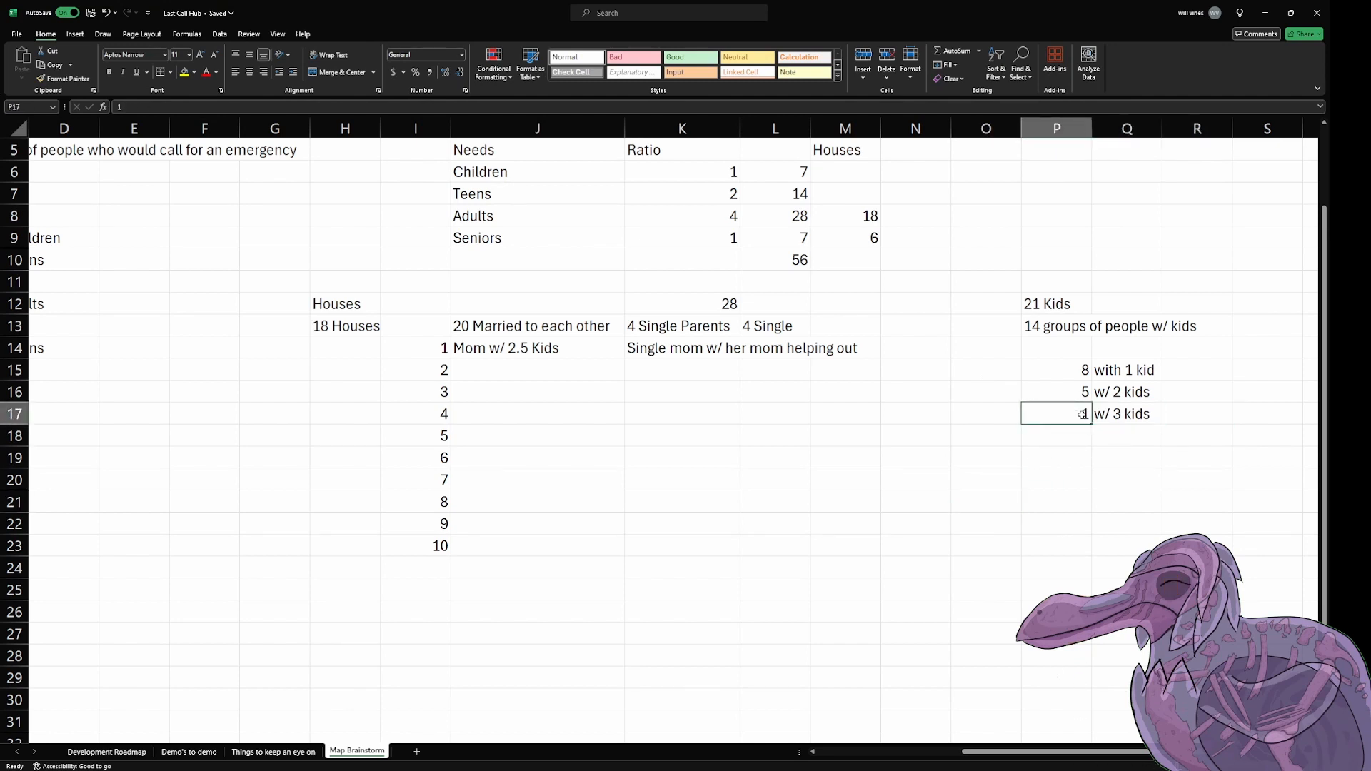
Step: Enter the column headings "1 Kid", "2 Kids" and "3 Kids" in cells N19 to P19
click(944, 458)
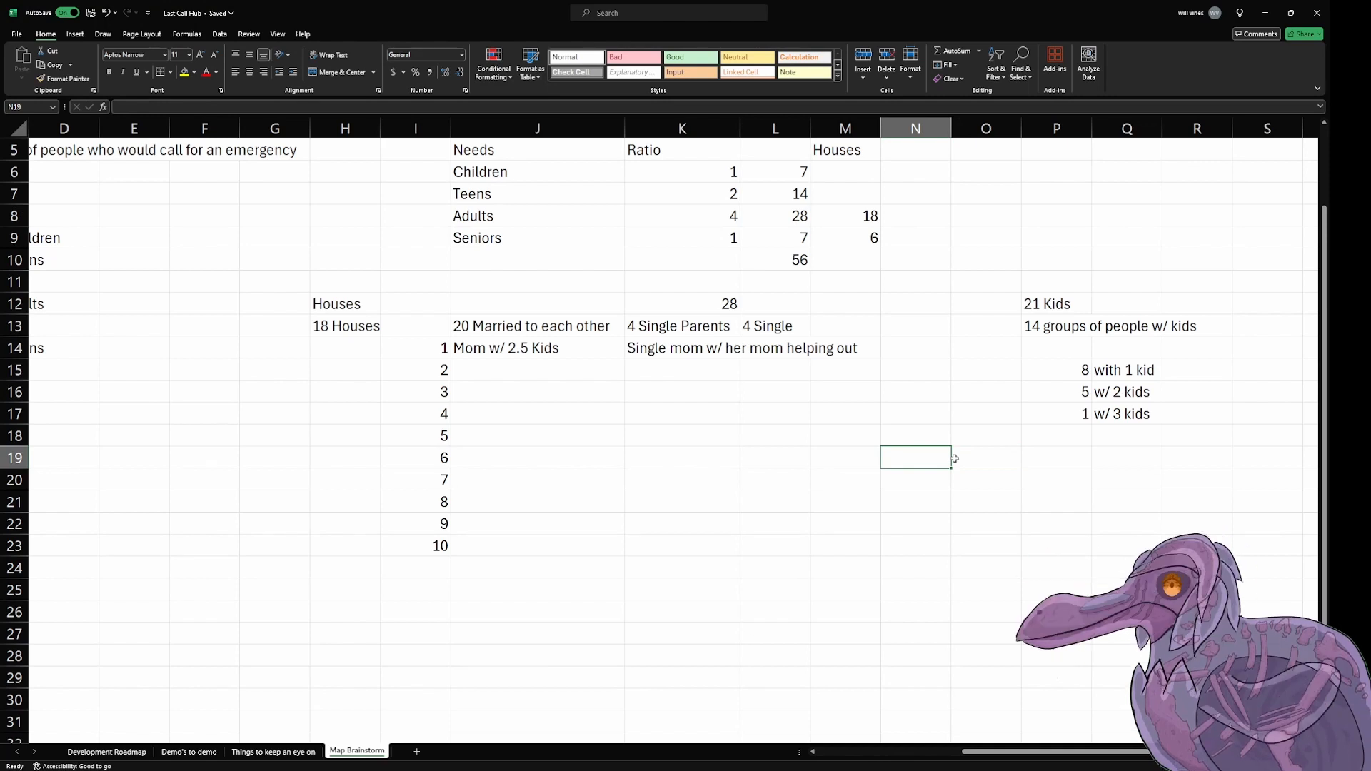
text(1)
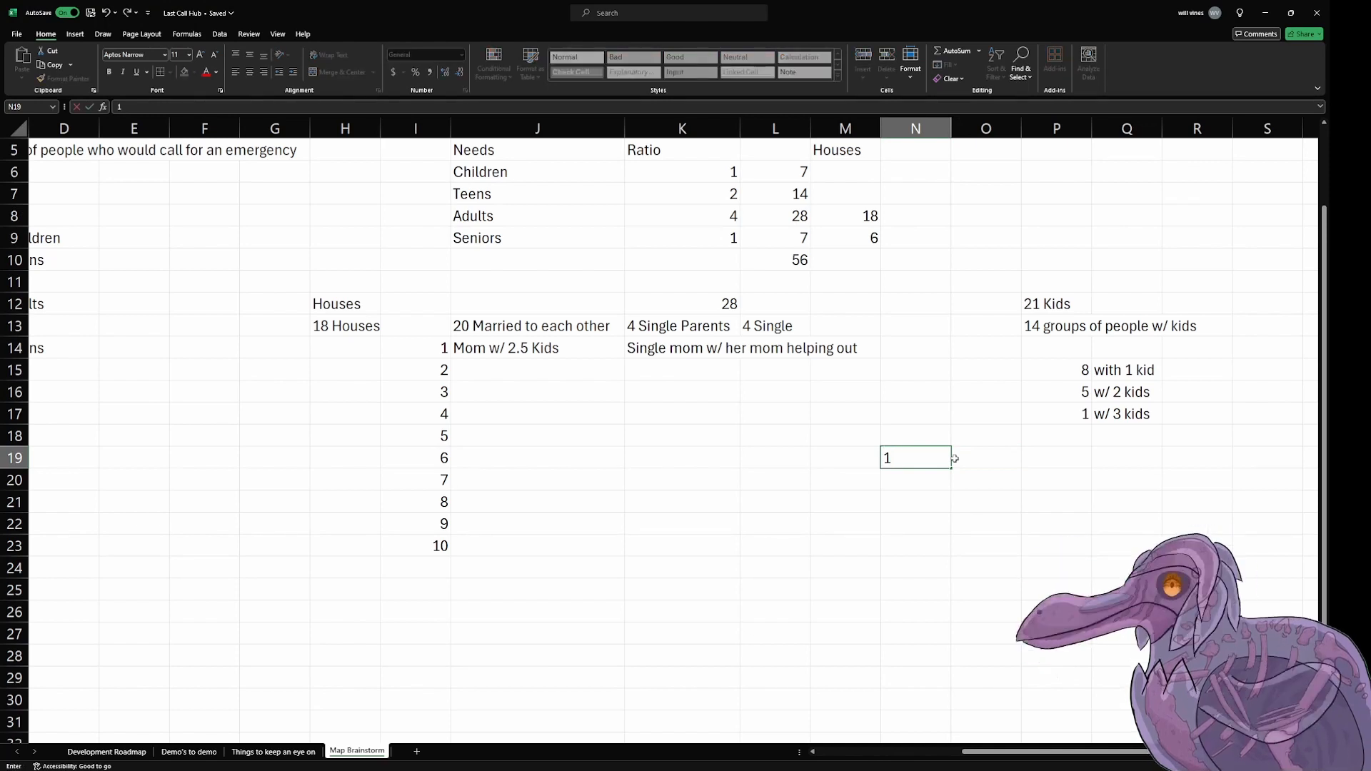
text( Kid)
key(Tab)
text(2)
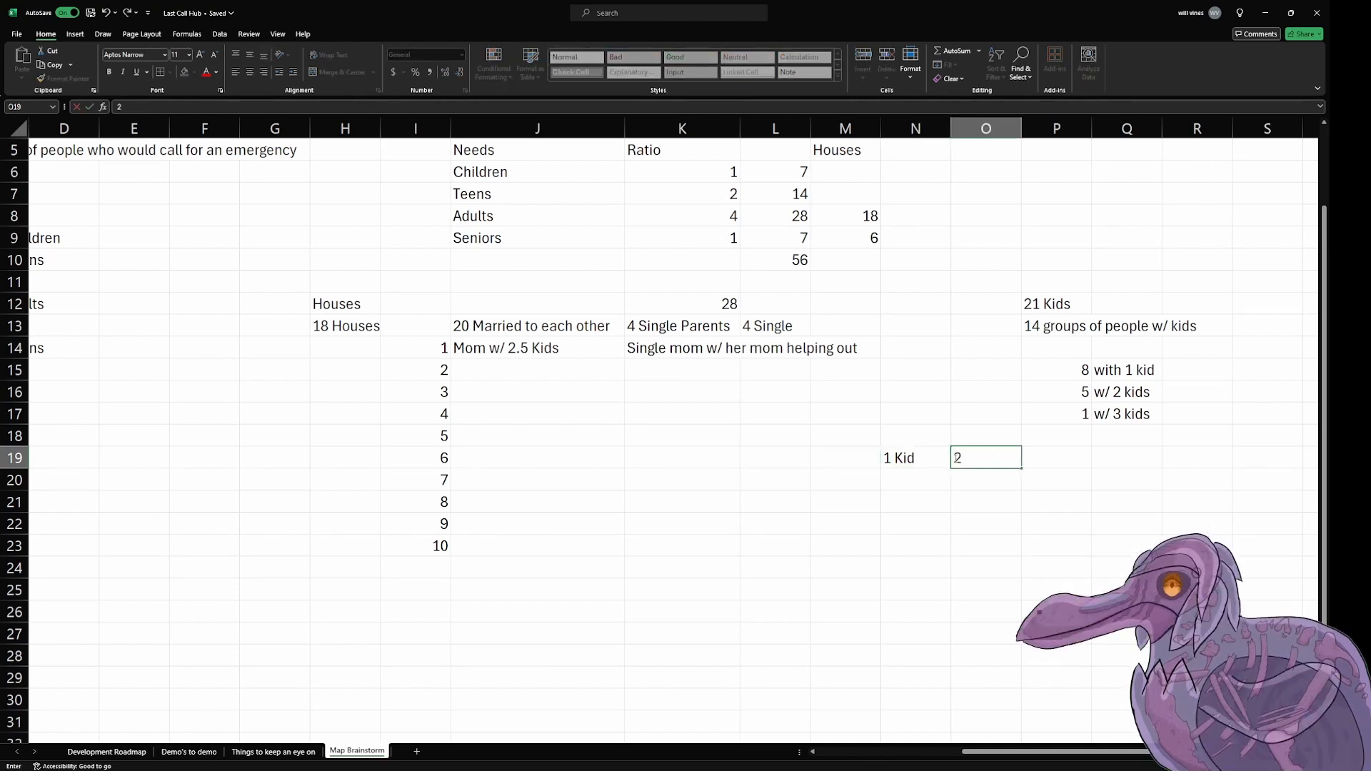
text( Kids)
key(Tab)
text(3 Kids)
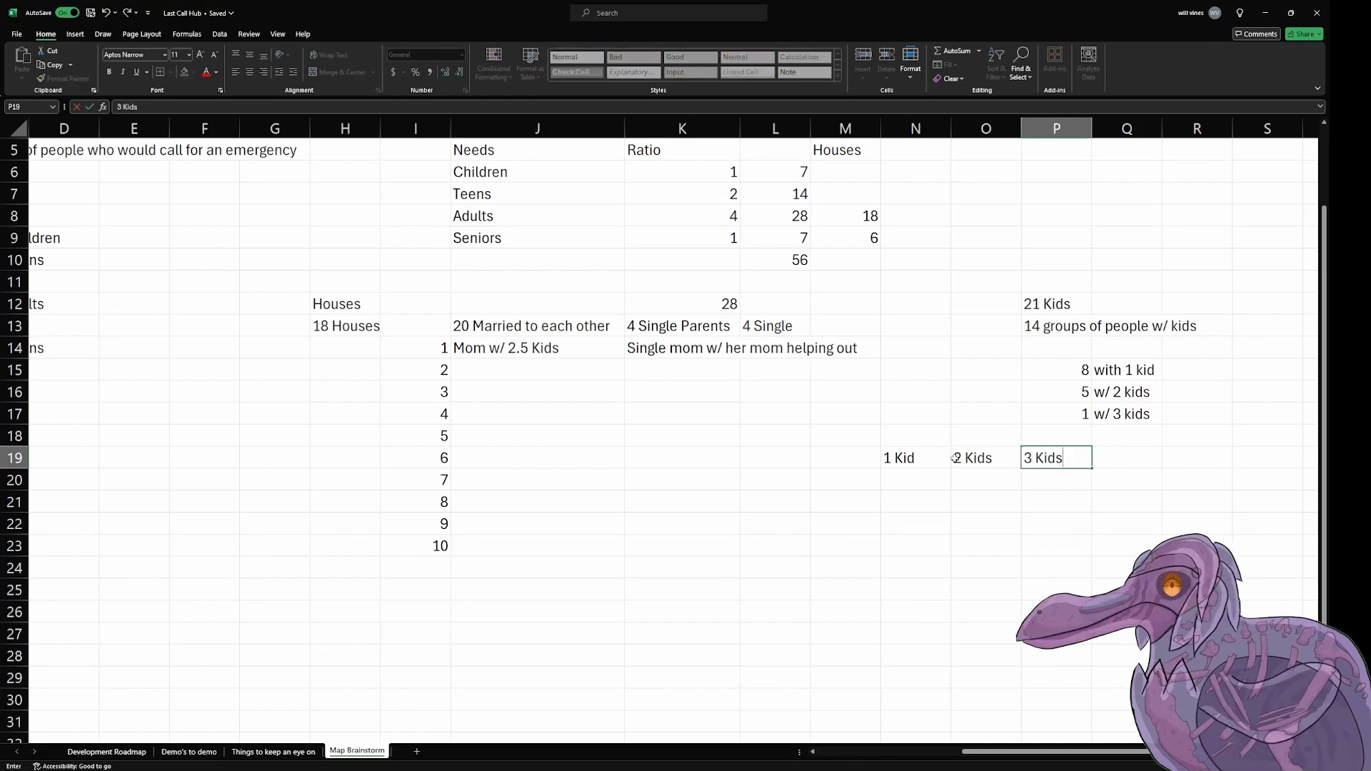
key(Return)
key(Left)
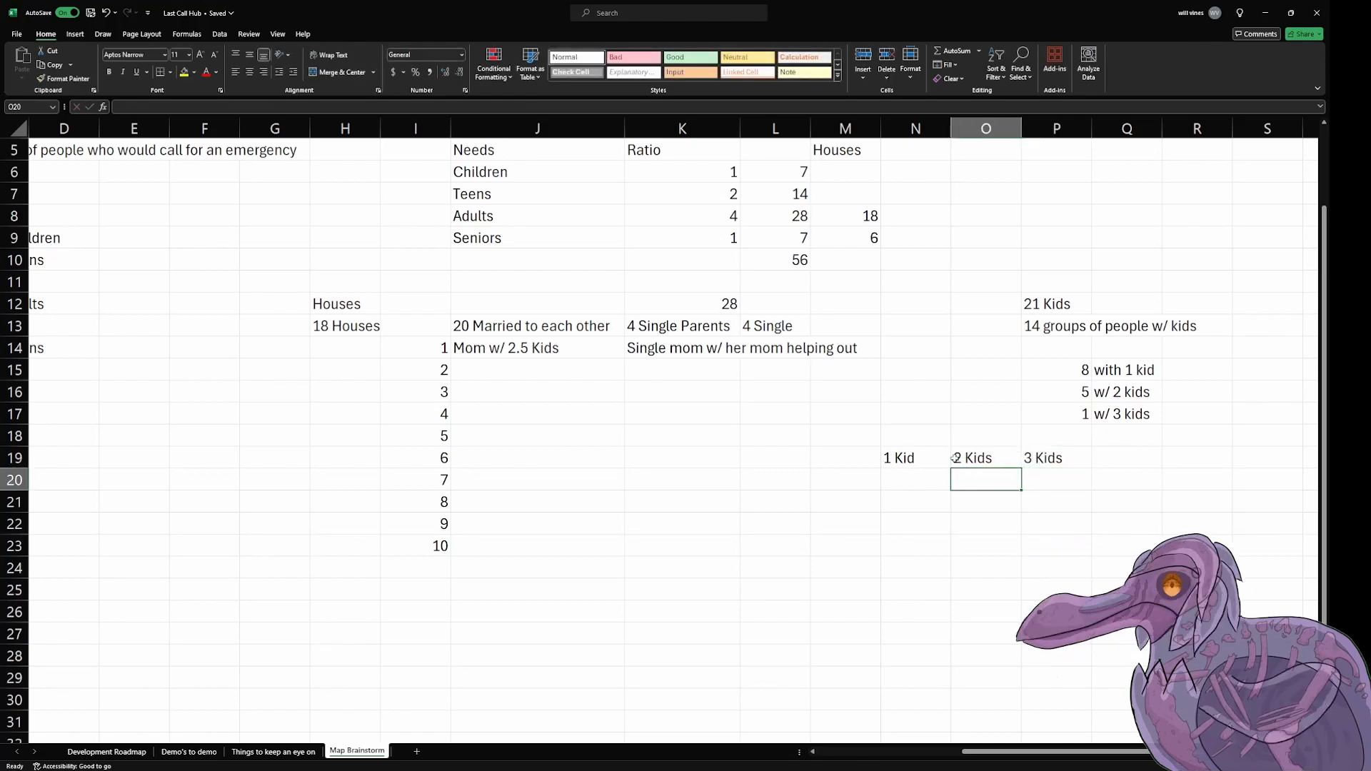
key(Left)
key(Right)
key(Right)
key(Right)
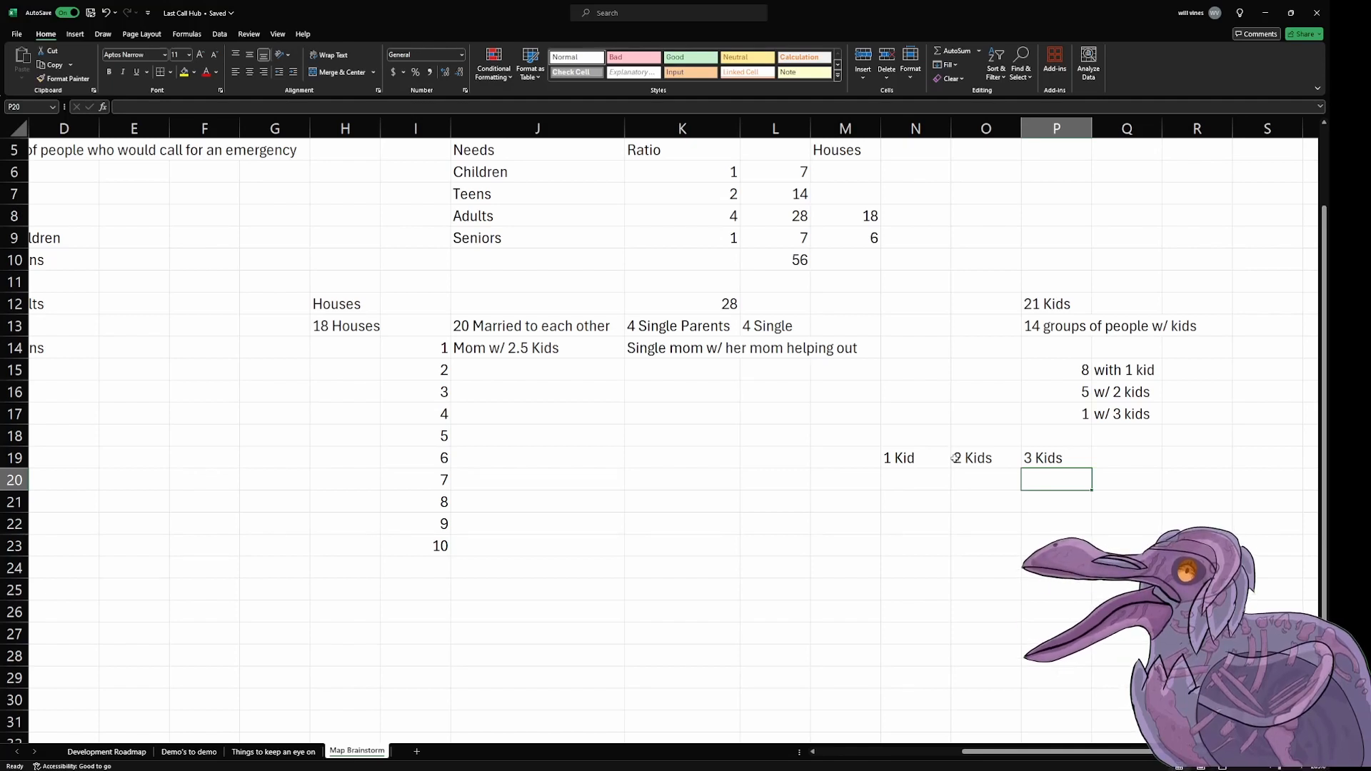
text(1)
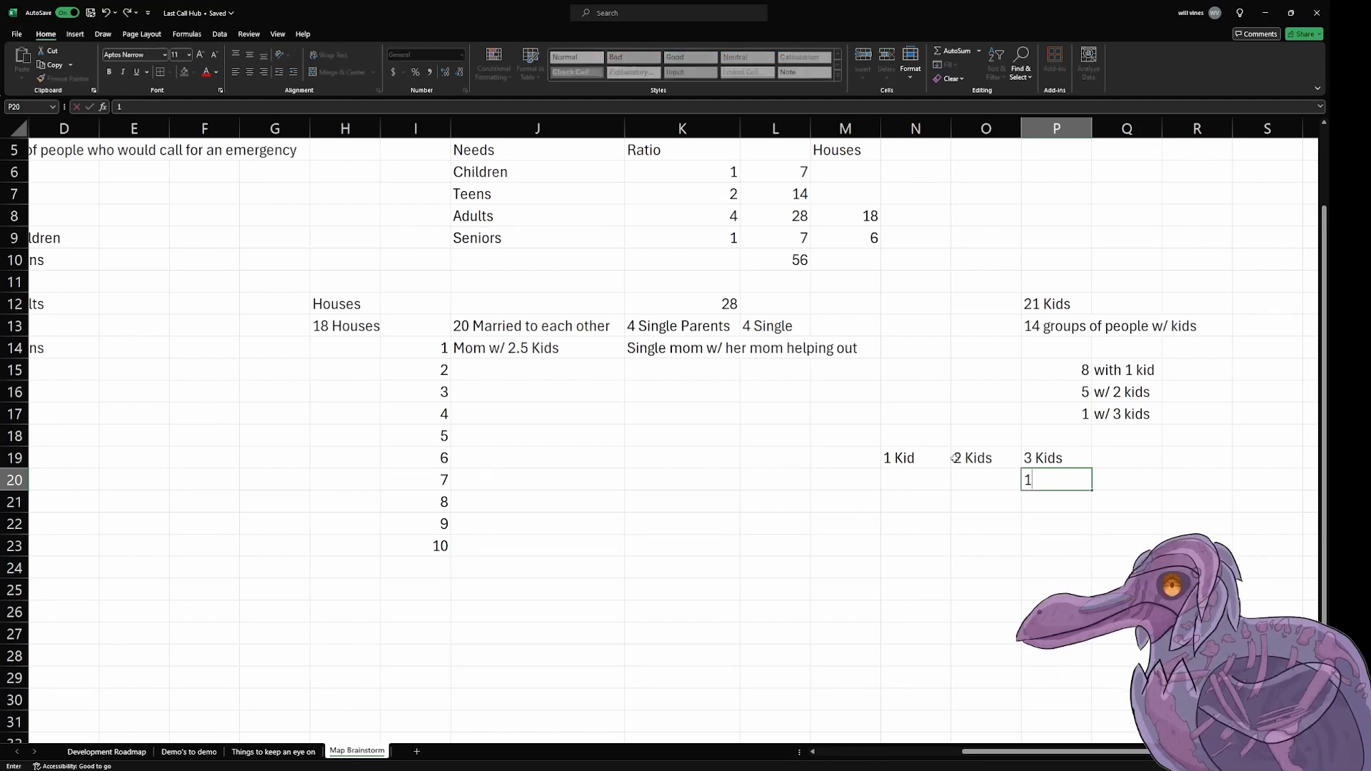
text( Teen)
key(BackSpace)
key(BackSpace)
key(BackSpace)
key(BackSpace)
key(BackSpace)
key(BackSpace)
key(Return)
key(Left)
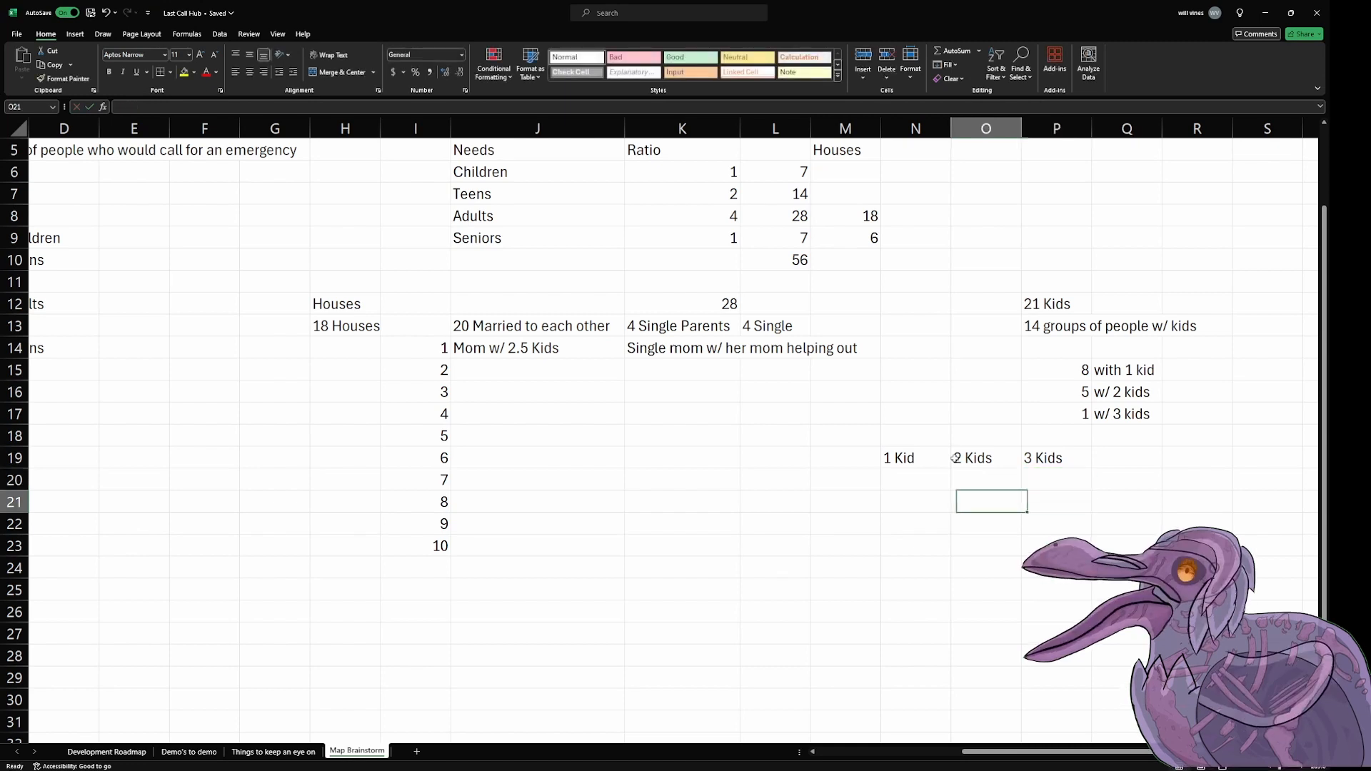
Step: Label the rows beneath the kid-count headings "Child" in cell M20 and "Teen" in cell M21
key(Up)
key(Up)
key(Left)
key(Down)
key(Left)
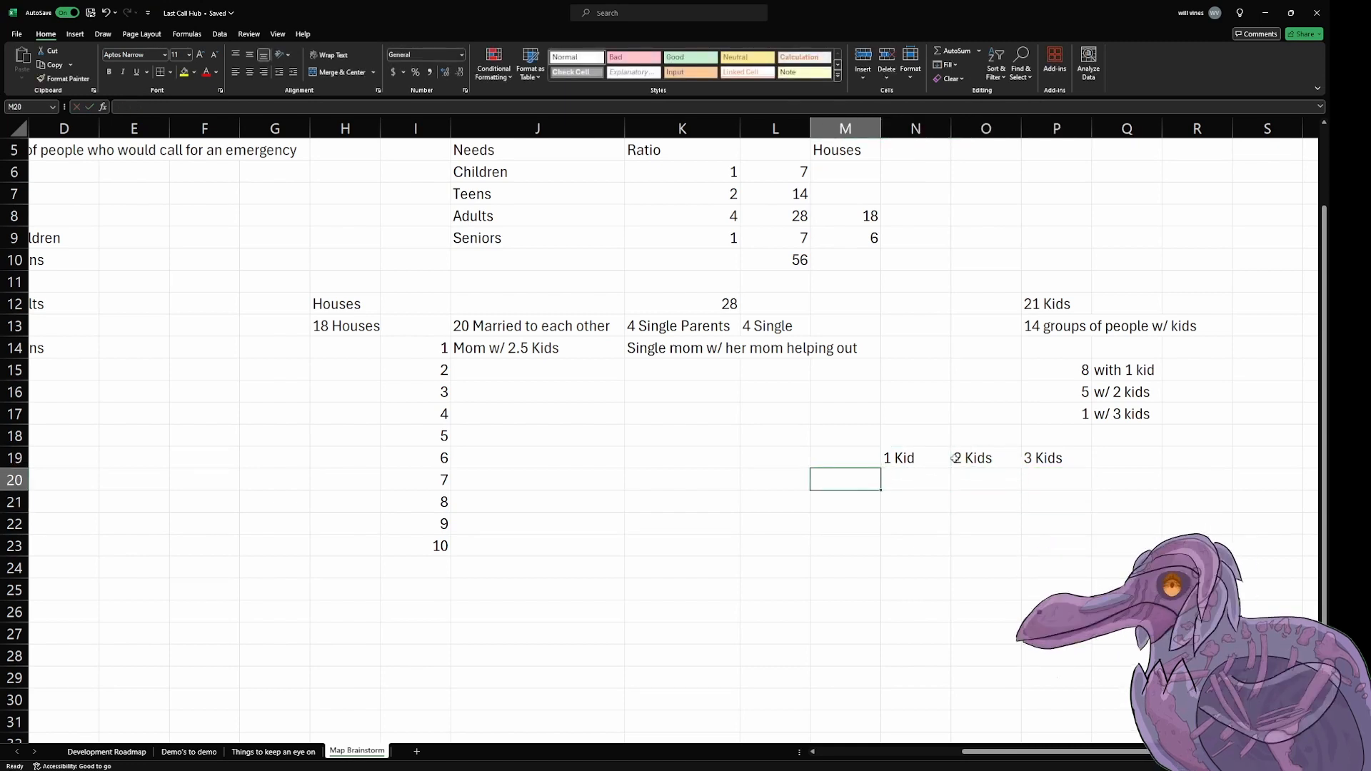
text(Teen)
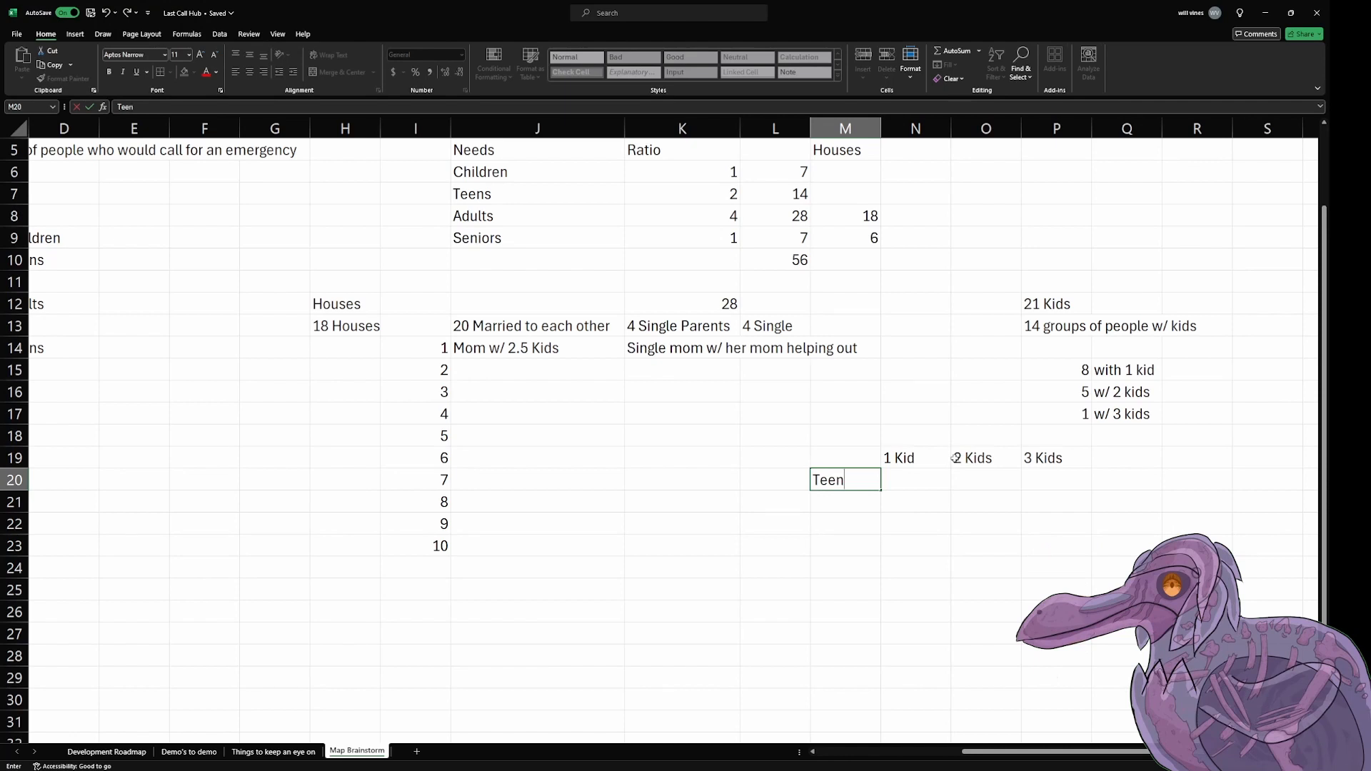
key(Return)
text(C)
key(BackSpace)
key(Up)
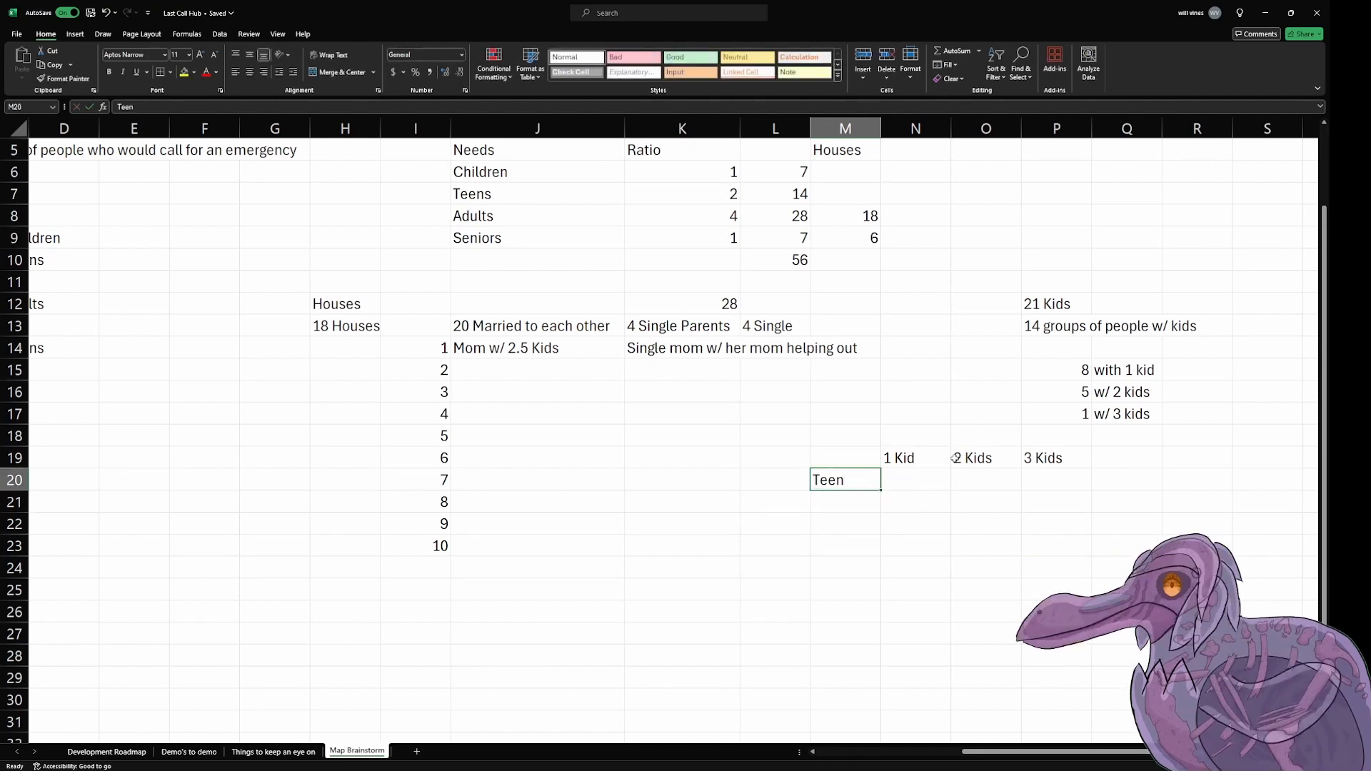
text(Child)
key(Return)
text(Teen)
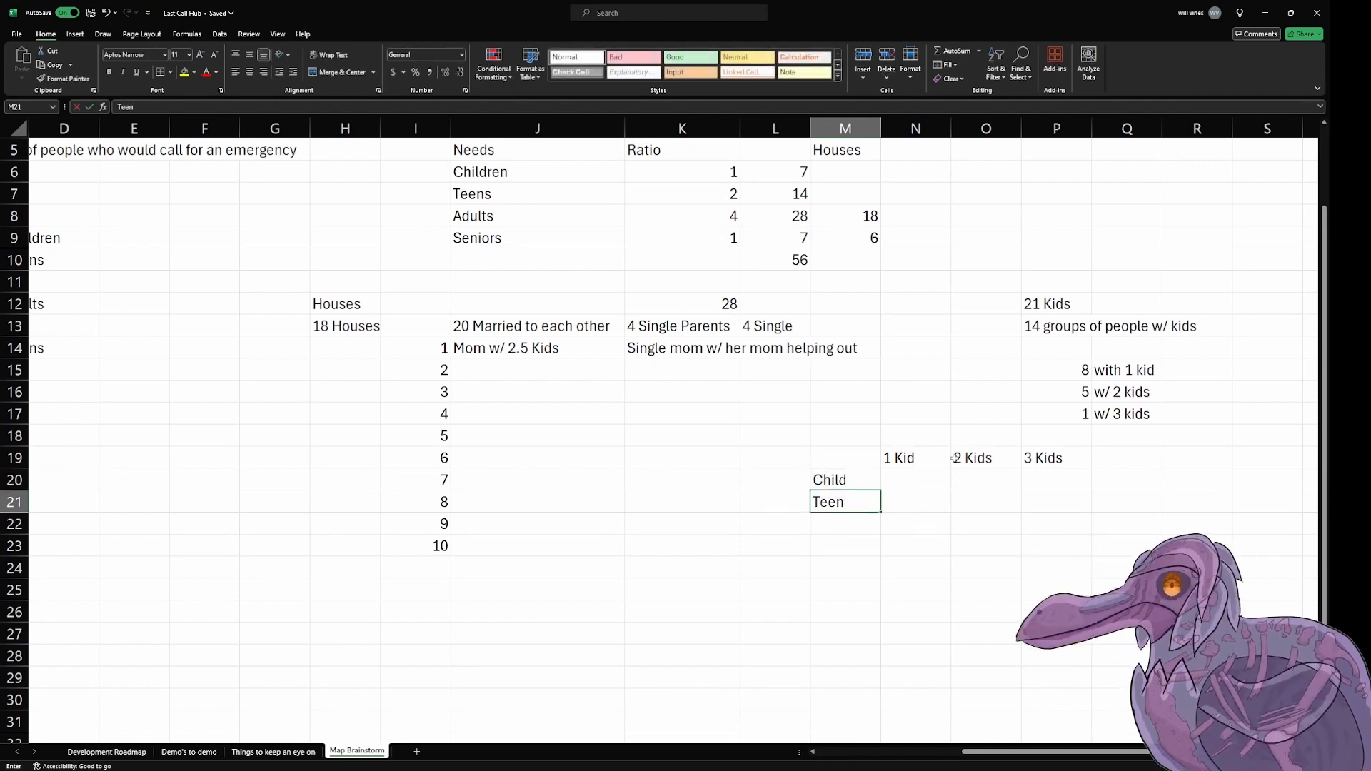
Step: Fill the 3 Kids column with 2 for Child in P20 and 1 for Teen in P21
key(Right)
key(Right)
key(Up)
key(Right)
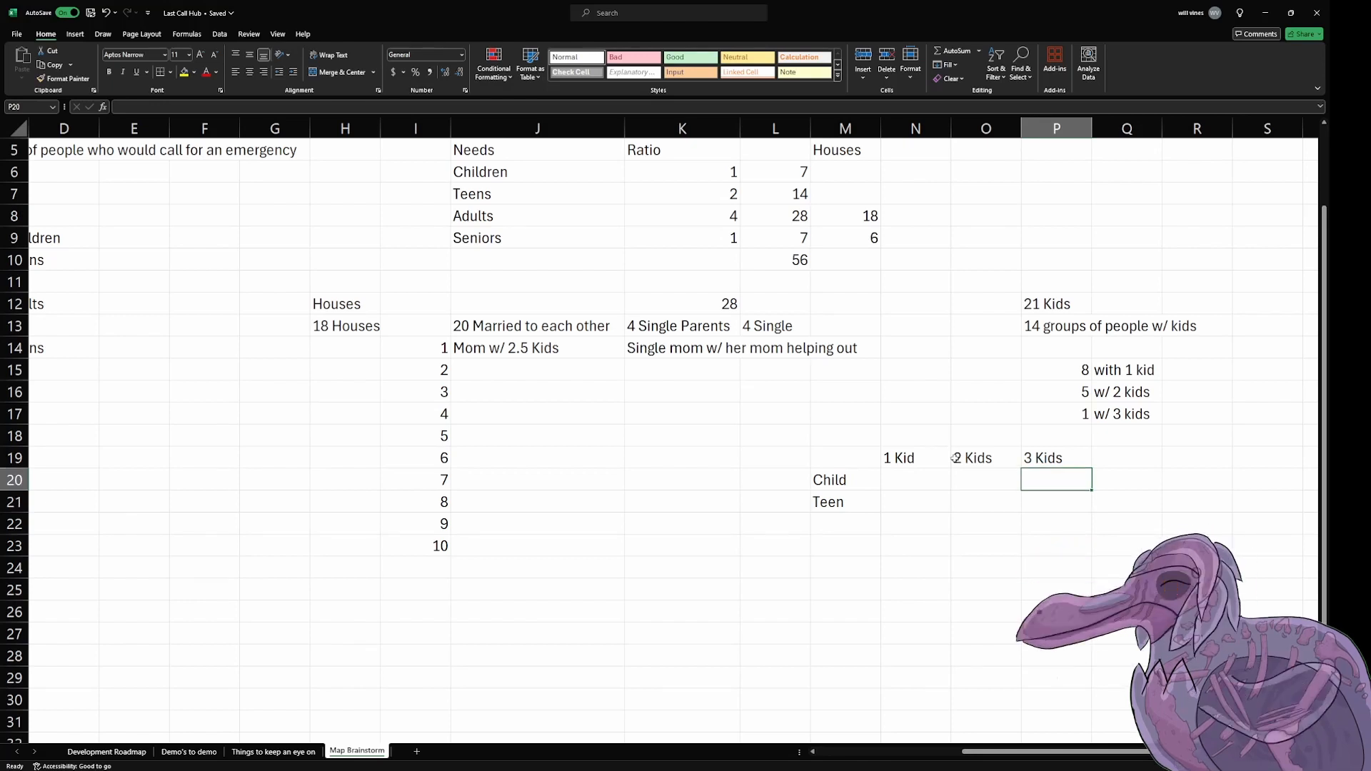
text(2)
key(Return)
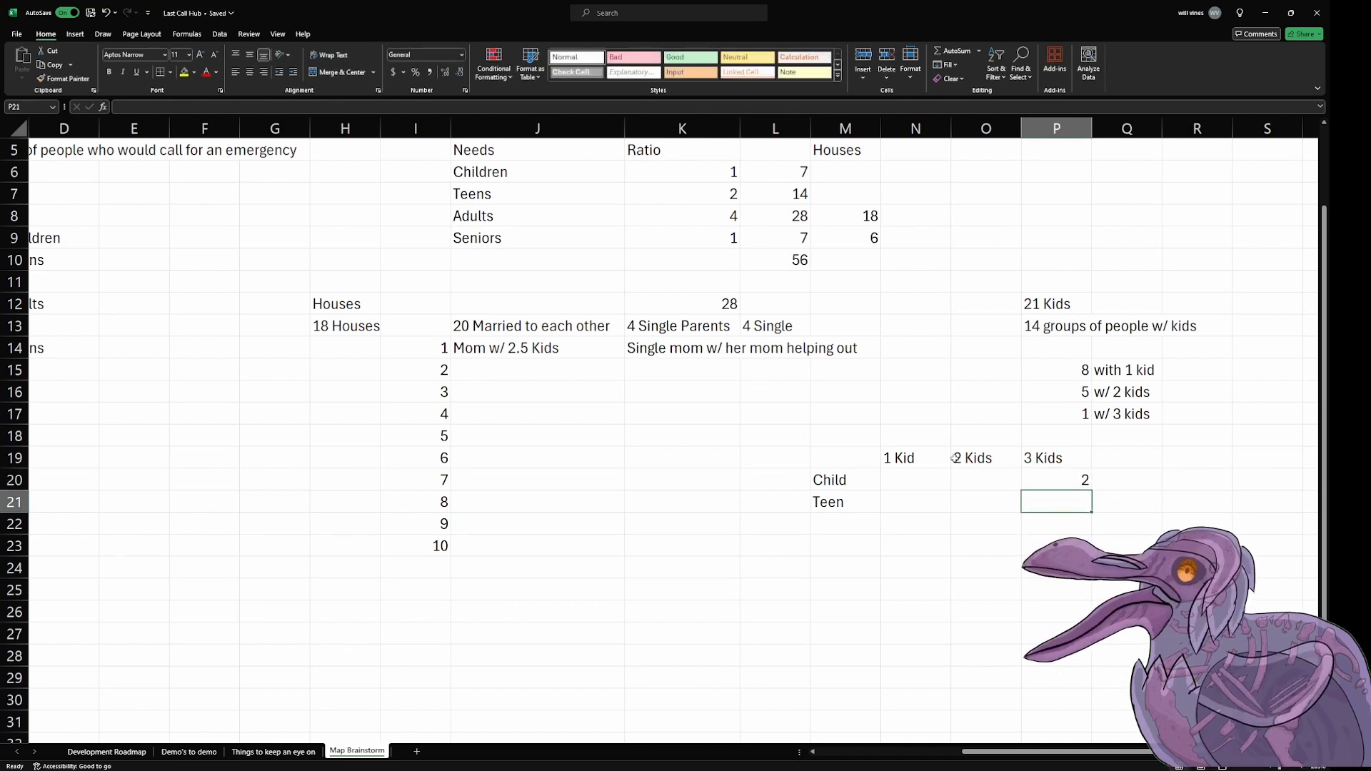
text(1)
key(Left)
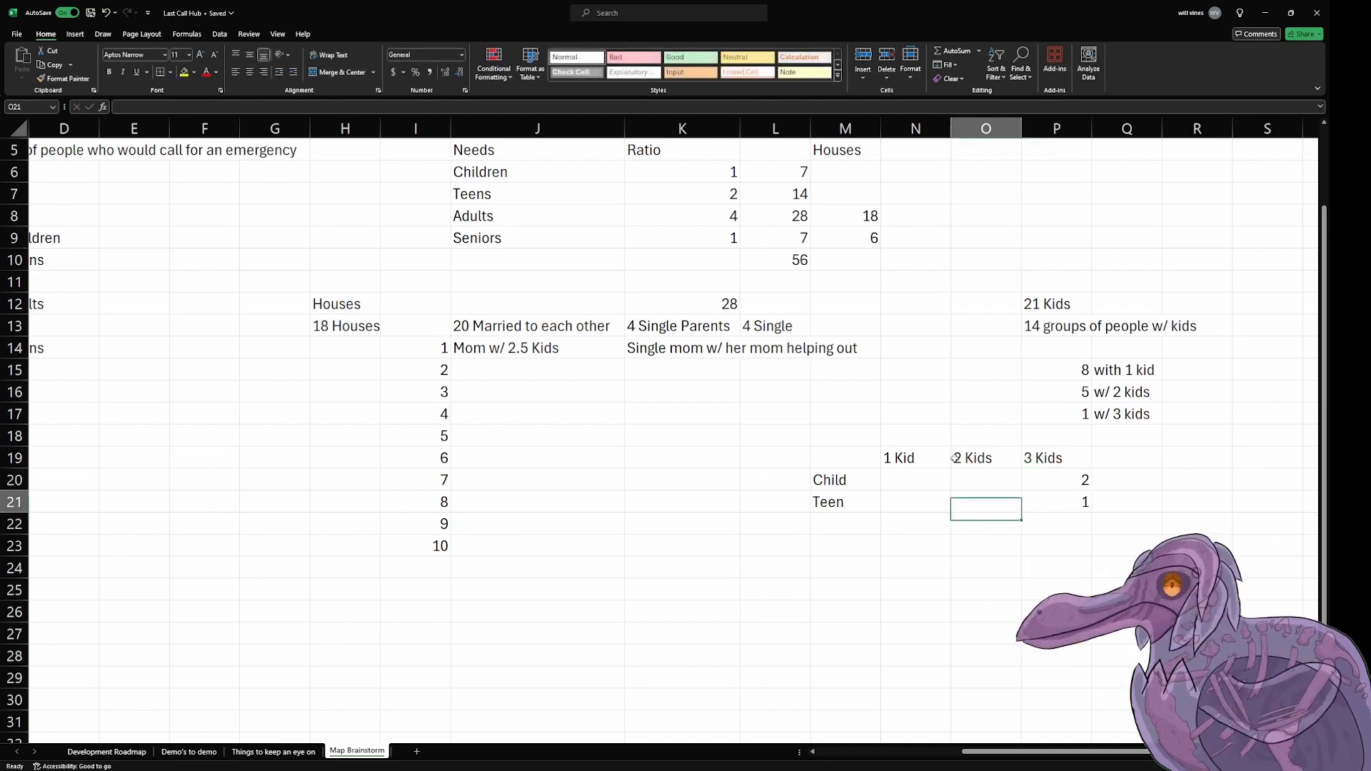
key(Up)
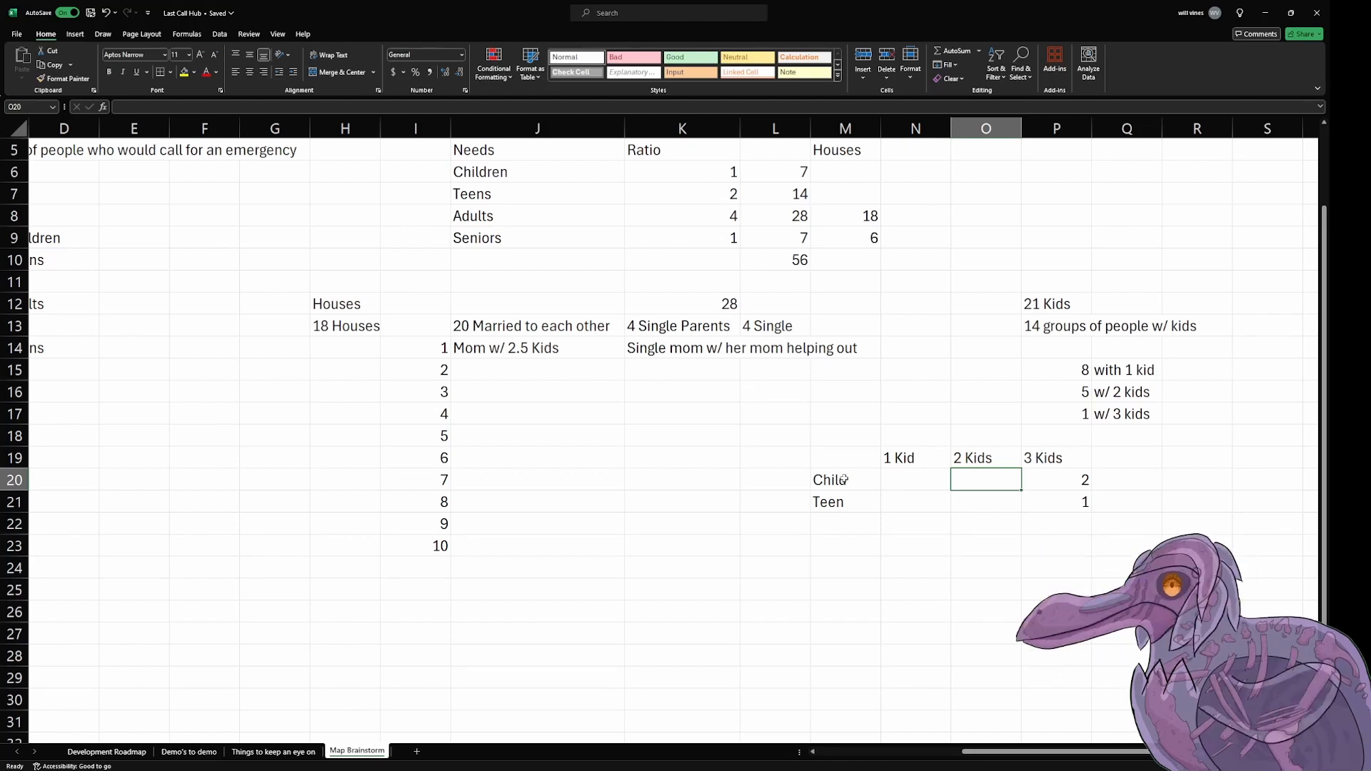
Step: Duplicate the Child and Teen rows M20:P21 seven times directly beneath, filling M22:P35
drag(847, 478, 1088, 501)
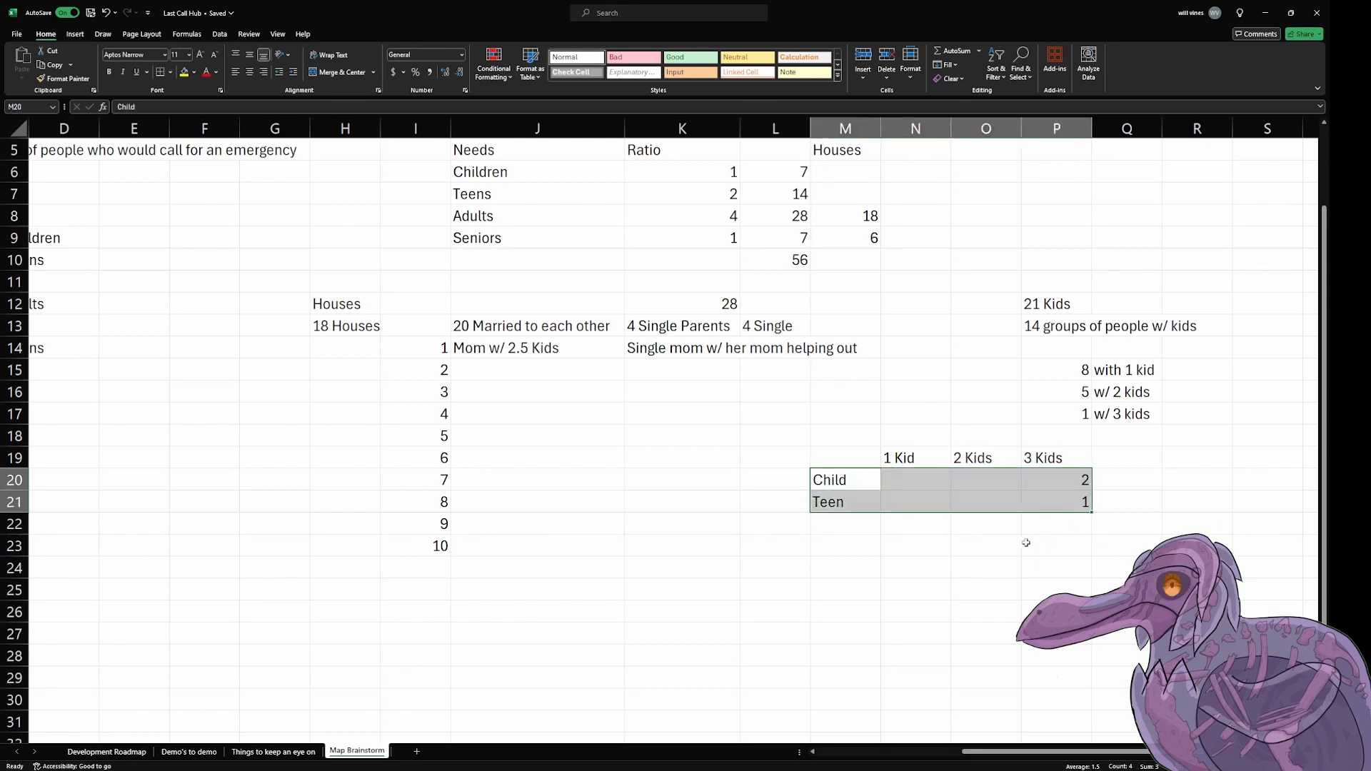
key(ctrl+c)
click(849, 526)
scroll(882, 537, down, 1)
scroll(882, 537, up, 1)
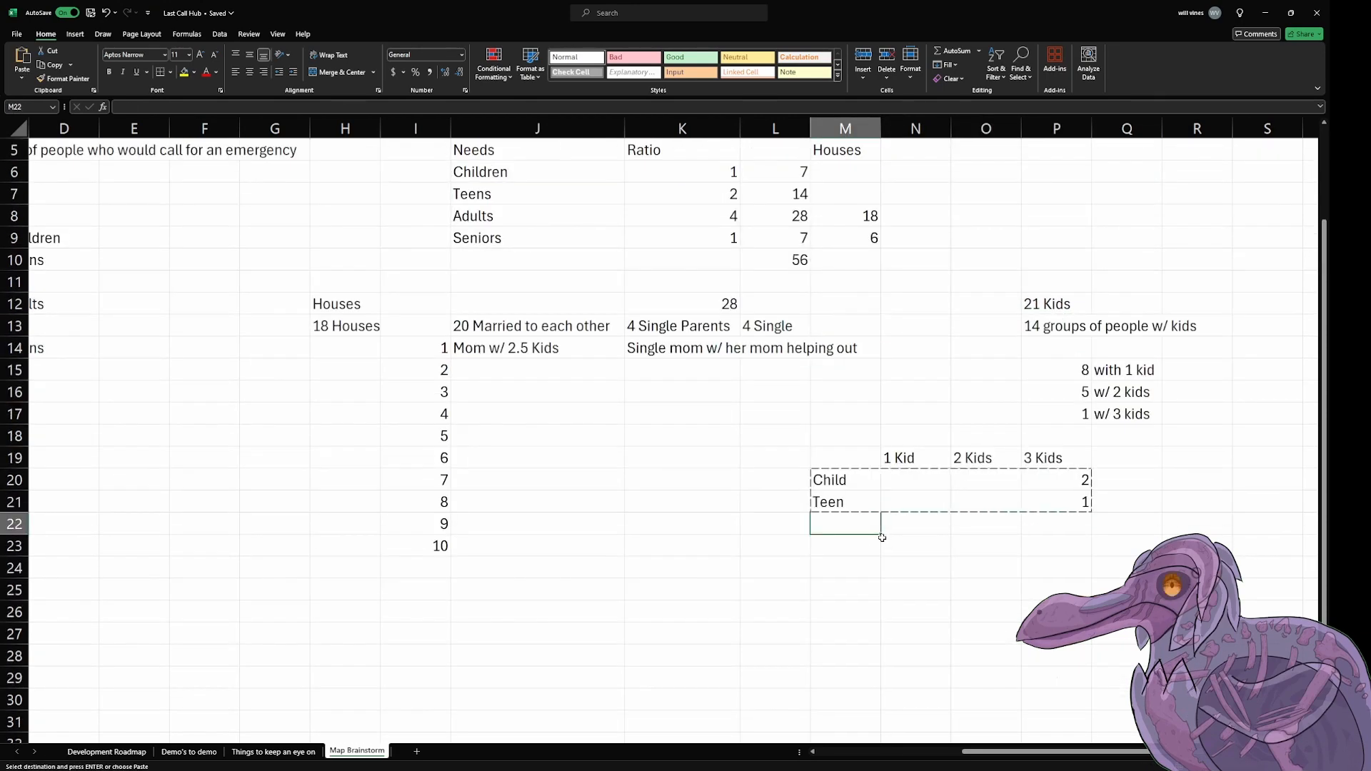
scroll(883, 537, down, 2)
key(ctrl+v)
click(849, 446)
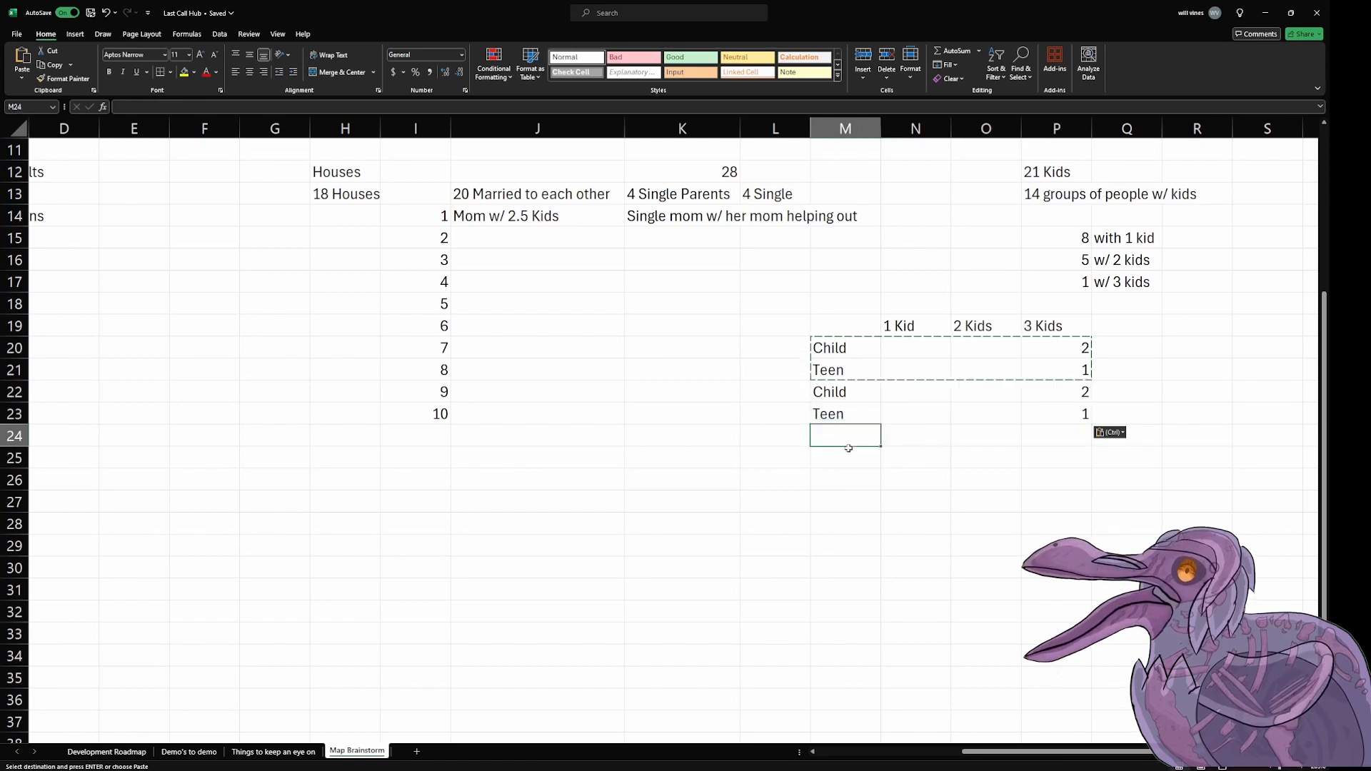
key(ctrl+v)
click(847, 480)
key(ctrl+v)
click(847, 524)
key(ctrl+v)
click(848, 568)
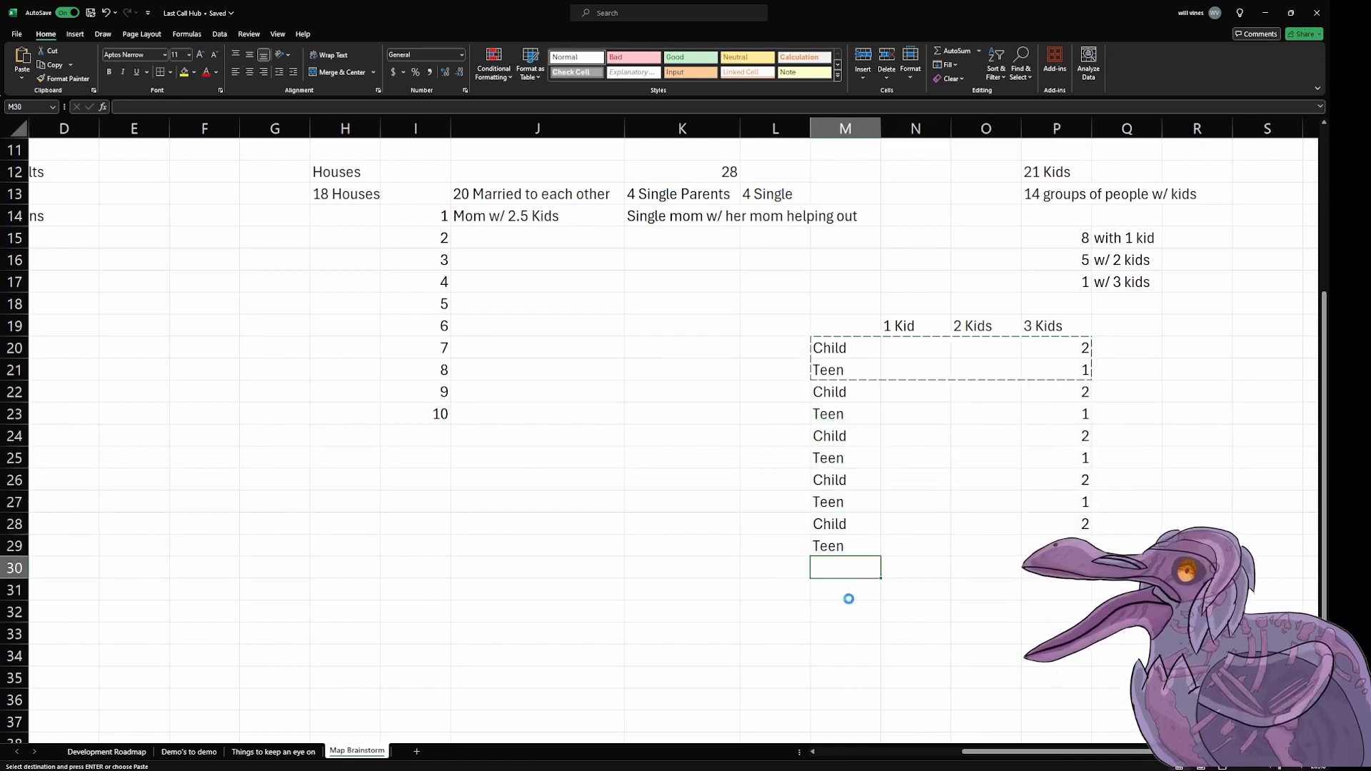
key(ctrl+v)
click(847, 608)
key(ctrl+v)
click(841, 654)
key(ctrl+v)
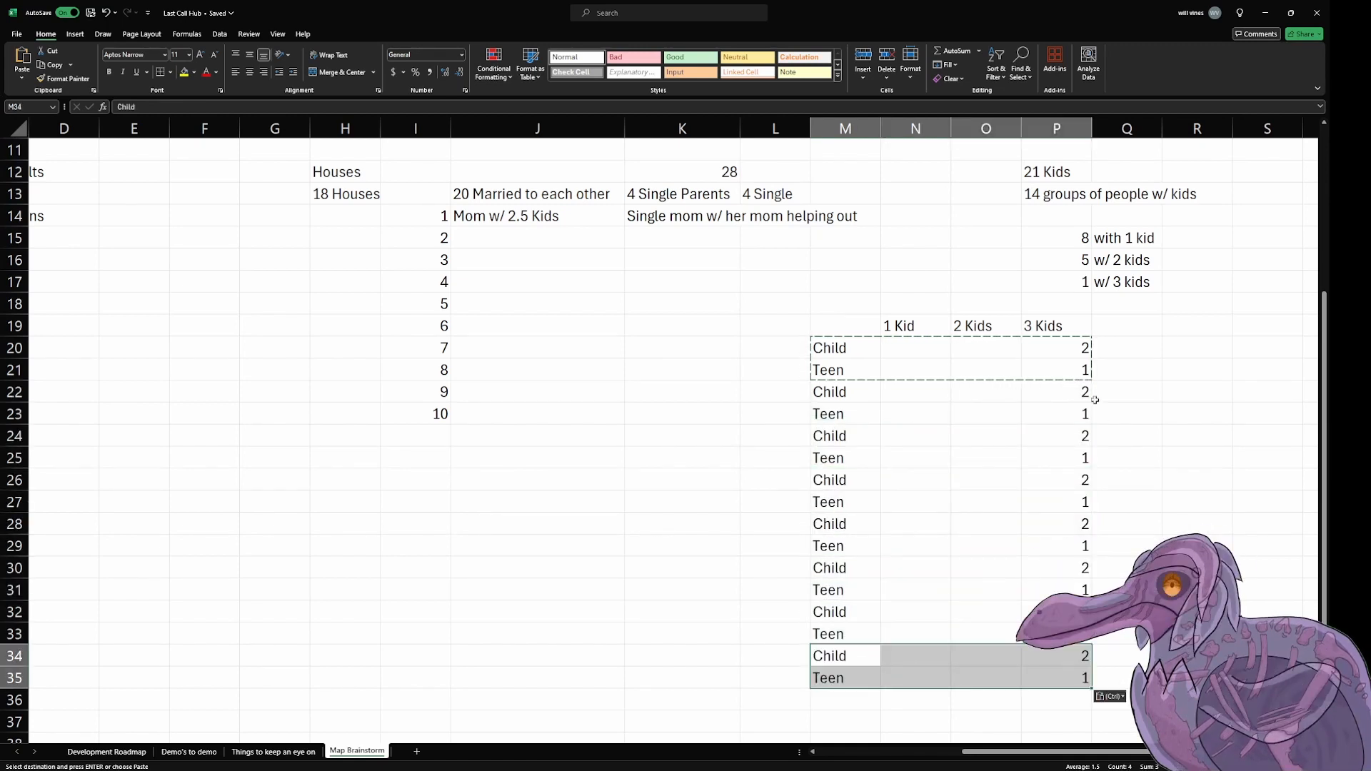
Step: Clear the copied numbers from the 3 Kids column in P22:P35
drag(1086, 393, 1056, 678)
key(Delete)
click(1181, 473)
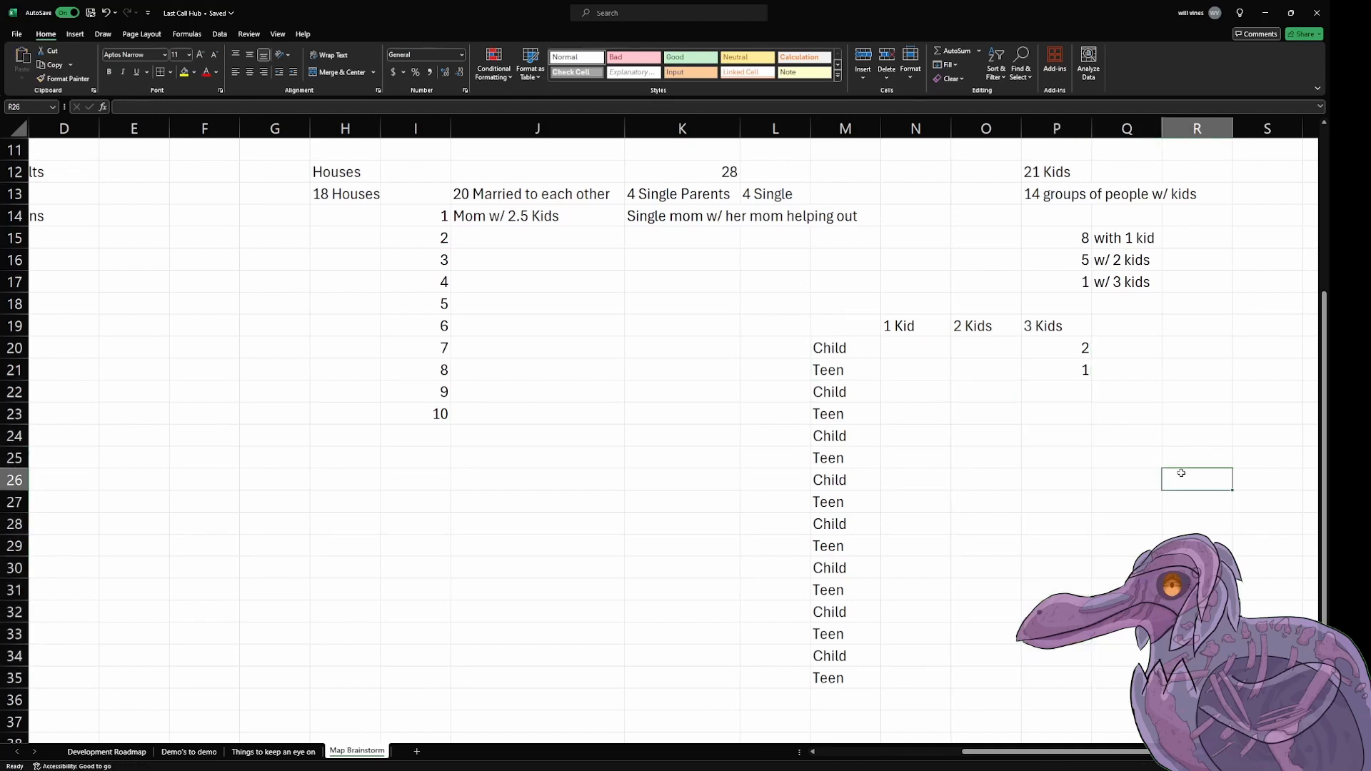
Step: Enter the family counts 8, 5 and 1 above the 1 Kid, 2 Kids and 3 Kids headings in N18:P18
click(1060, 306)
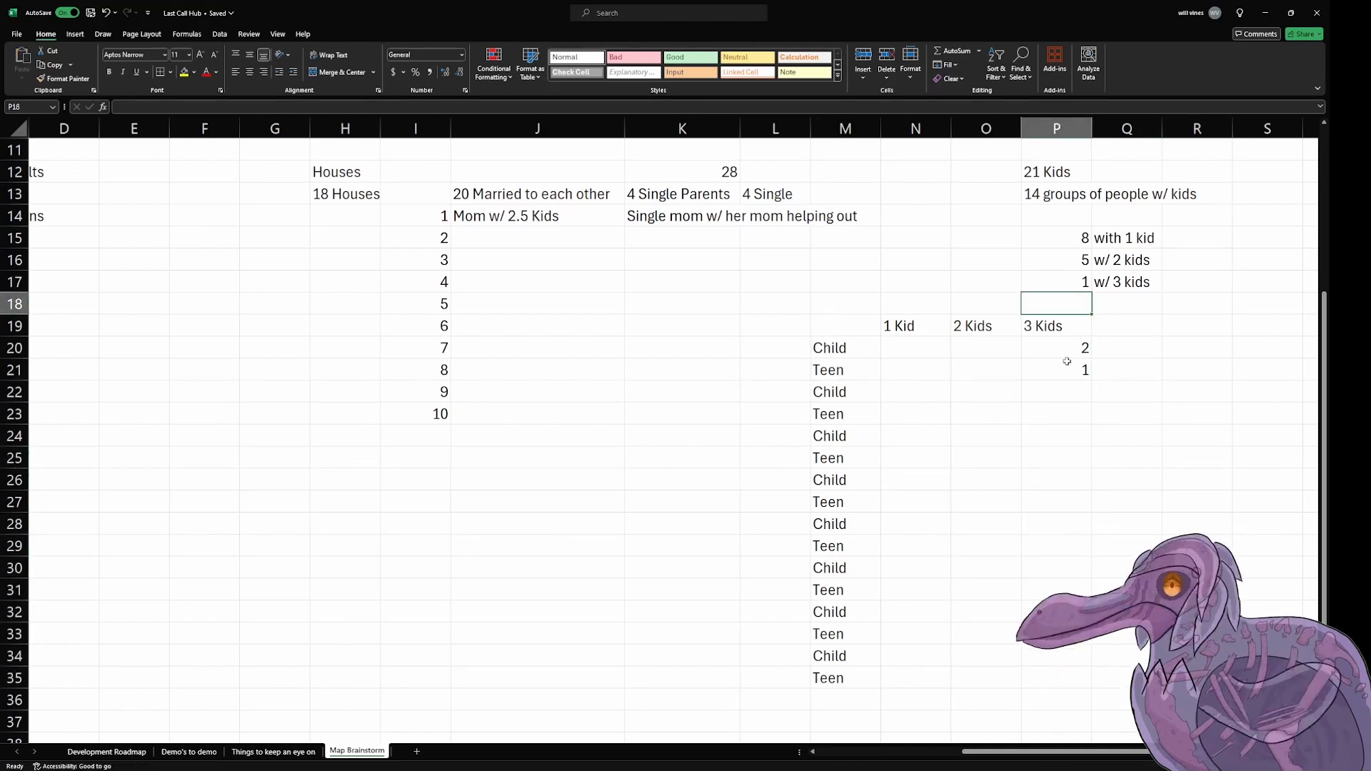
text(4)
key(BackSpace)
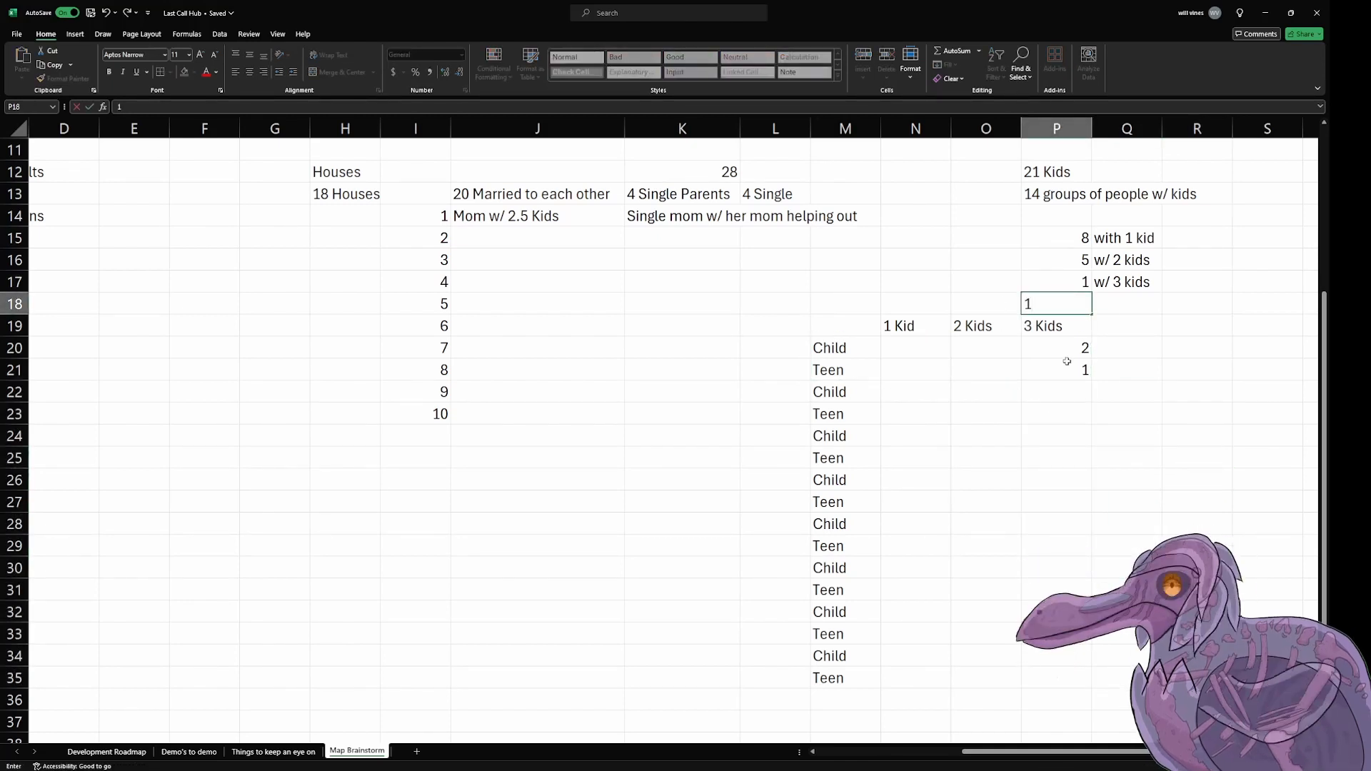
key(Left)
text(5)
key(Left)
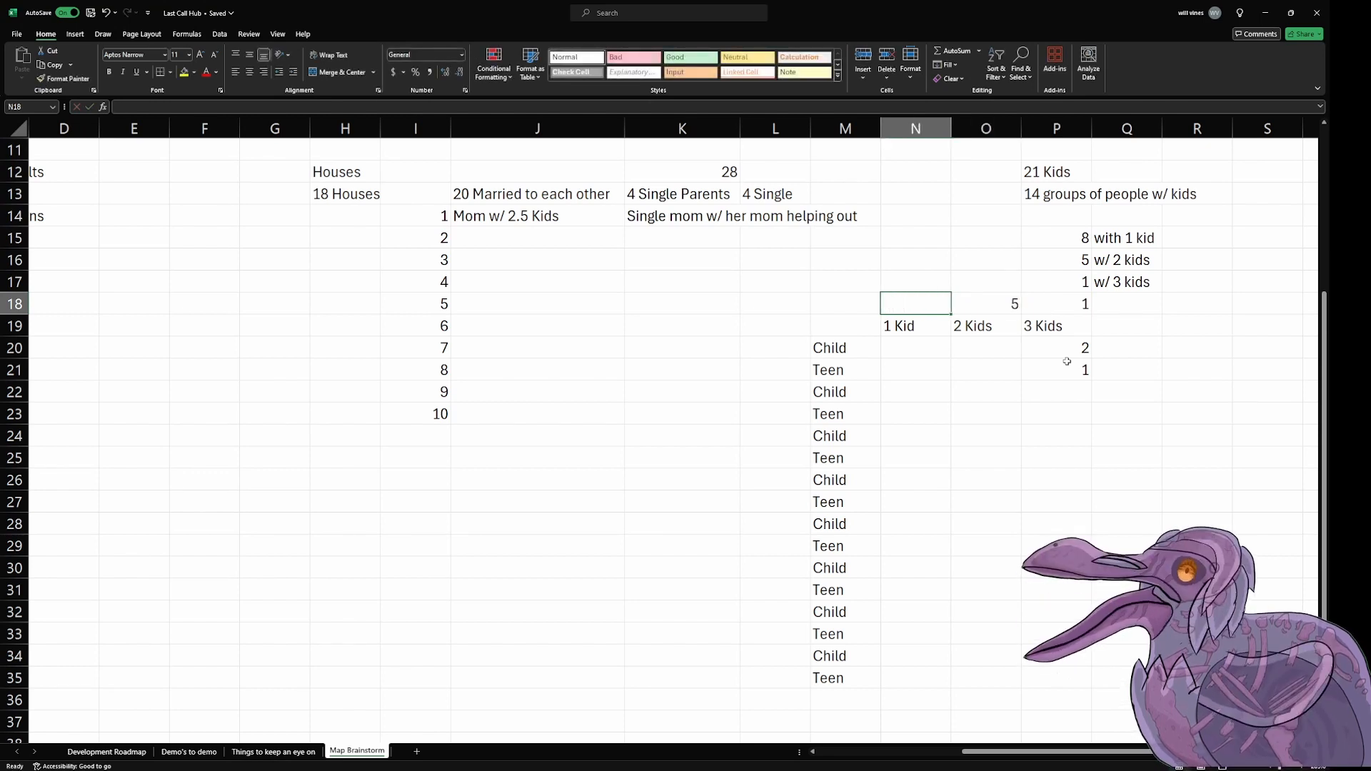
text(8)
key(Down)
key(Right)
key(Down)
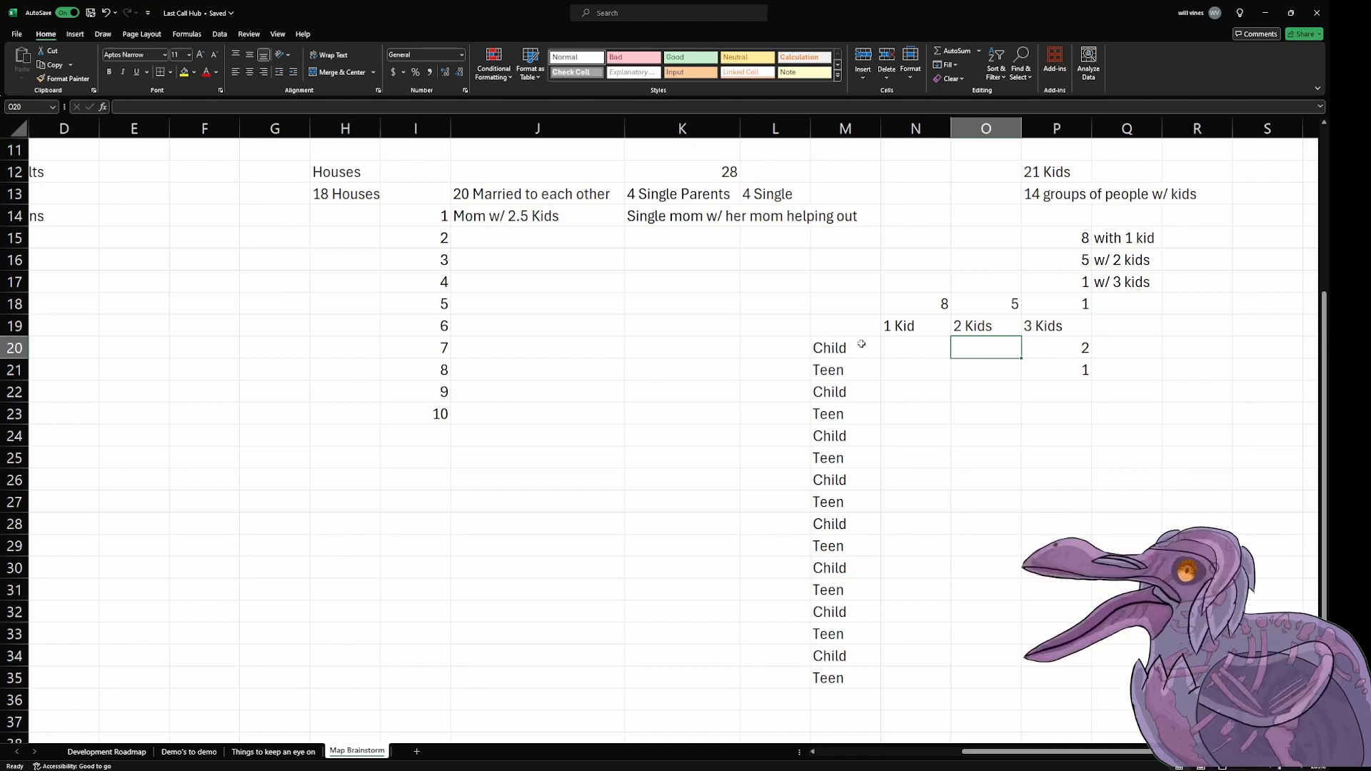
Step: Put an outside border around each Child and Teen label pair in M20:M35
drag(861, 345, 865, 670)
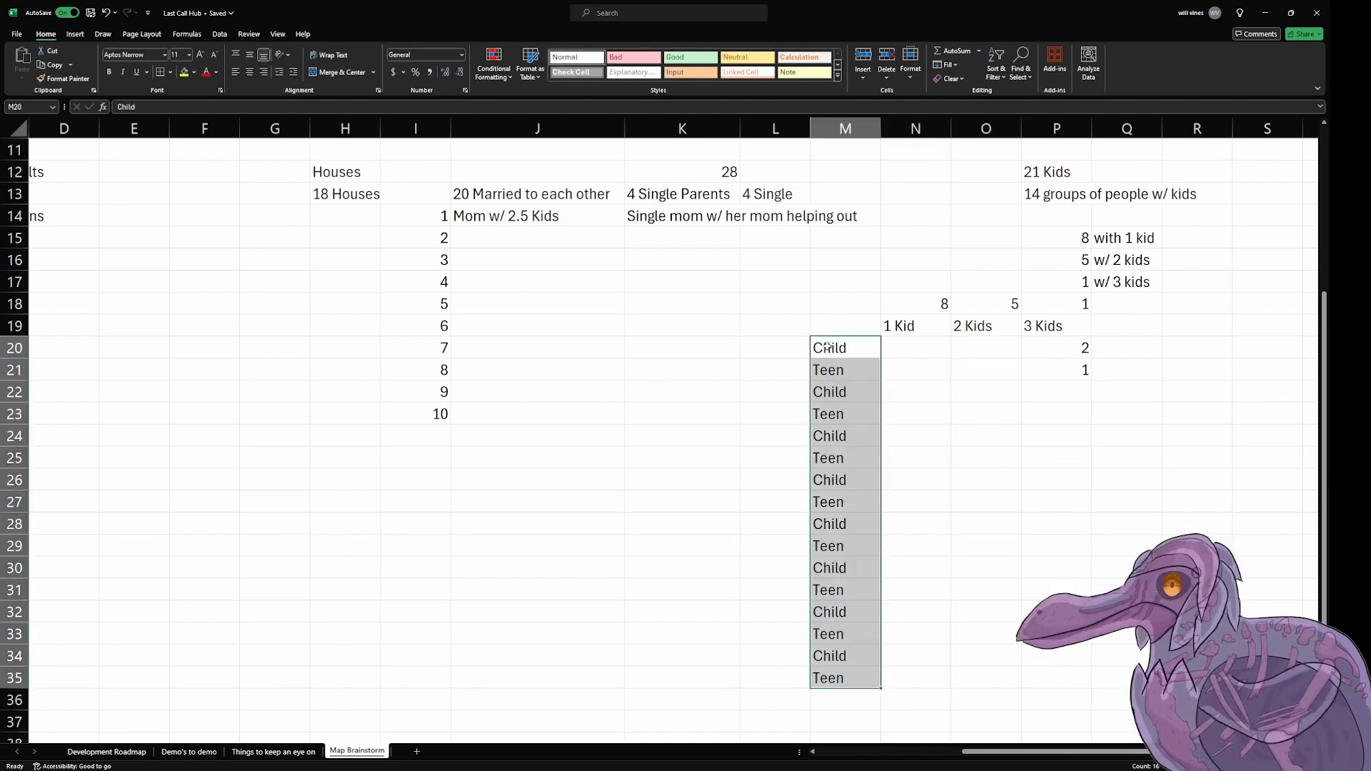
drag(840, 347, 841, 363)
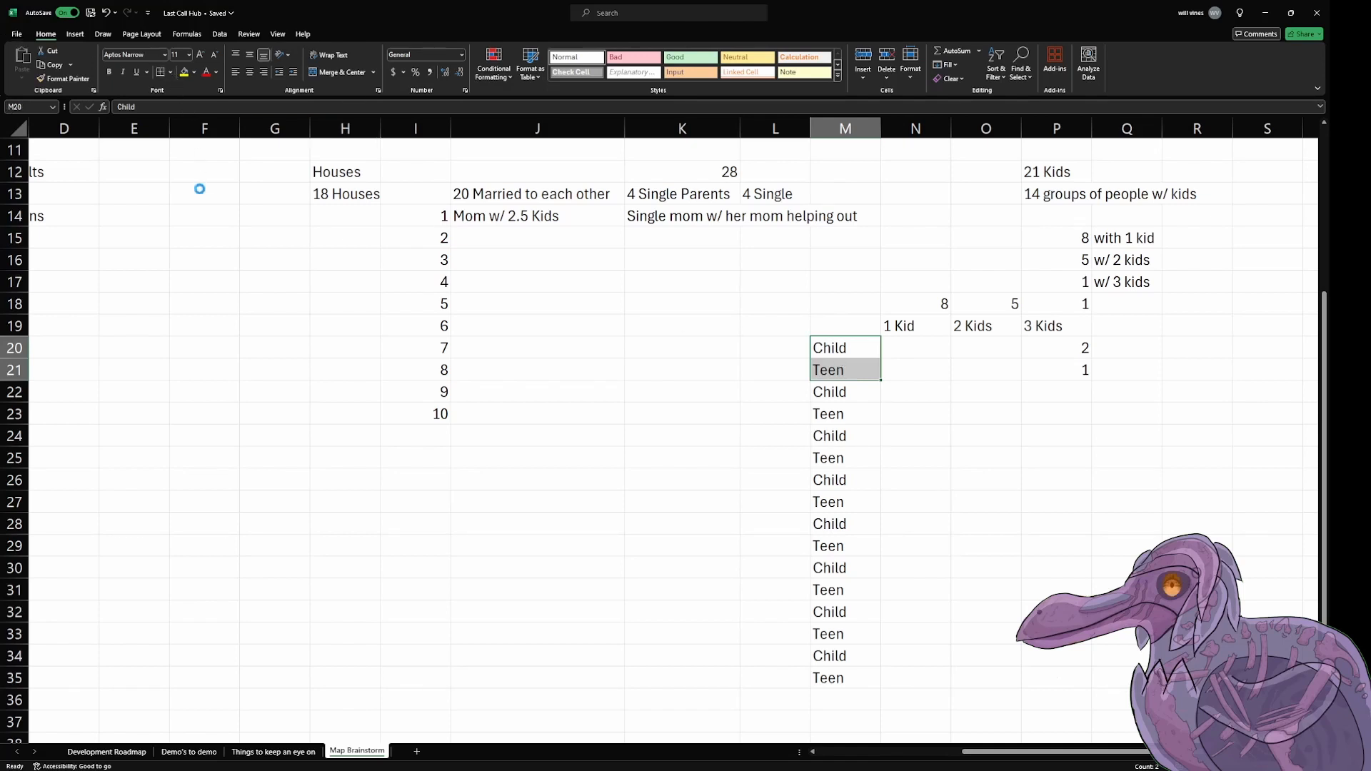
drag(828, 397, 837, 594)
drag(829, 347, 832, 680)
click(70, 80)
click(1057, 612)
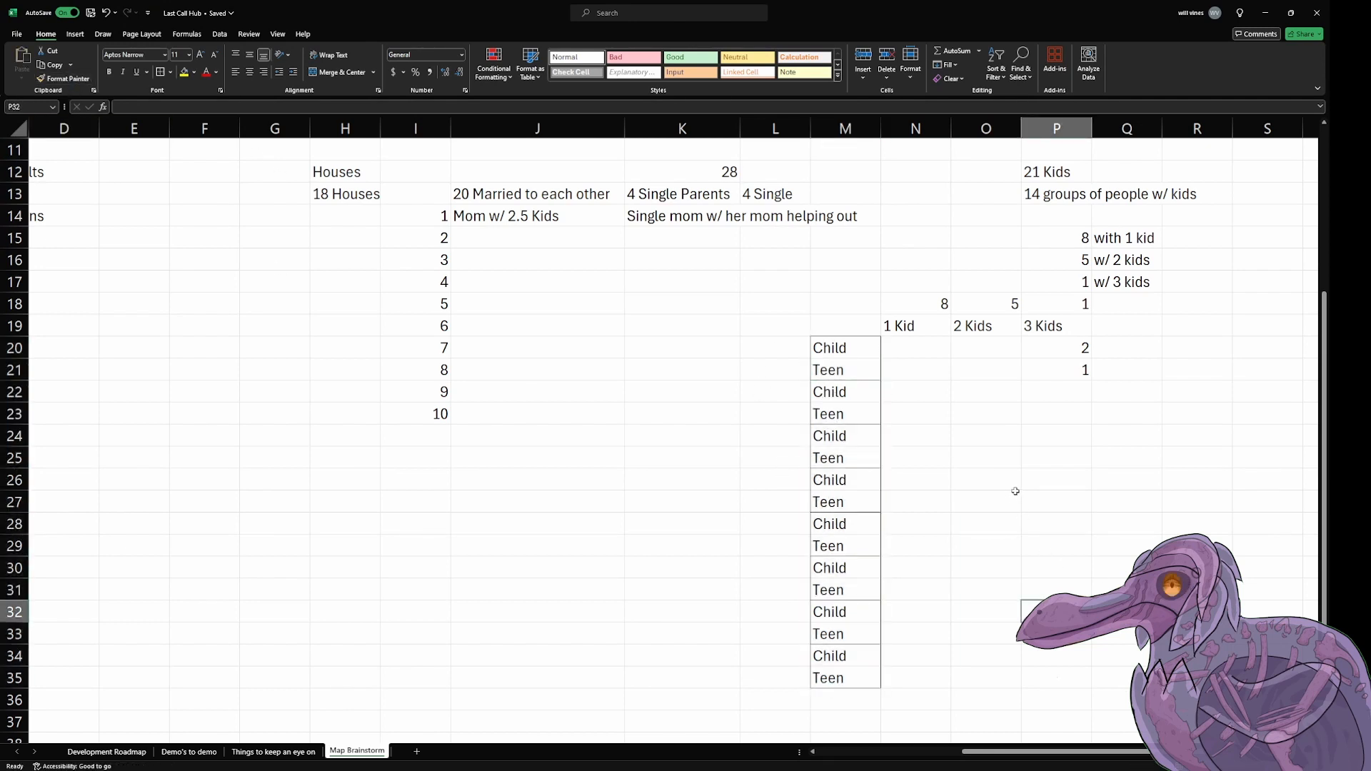
click(955, 354)
click(921, 349)
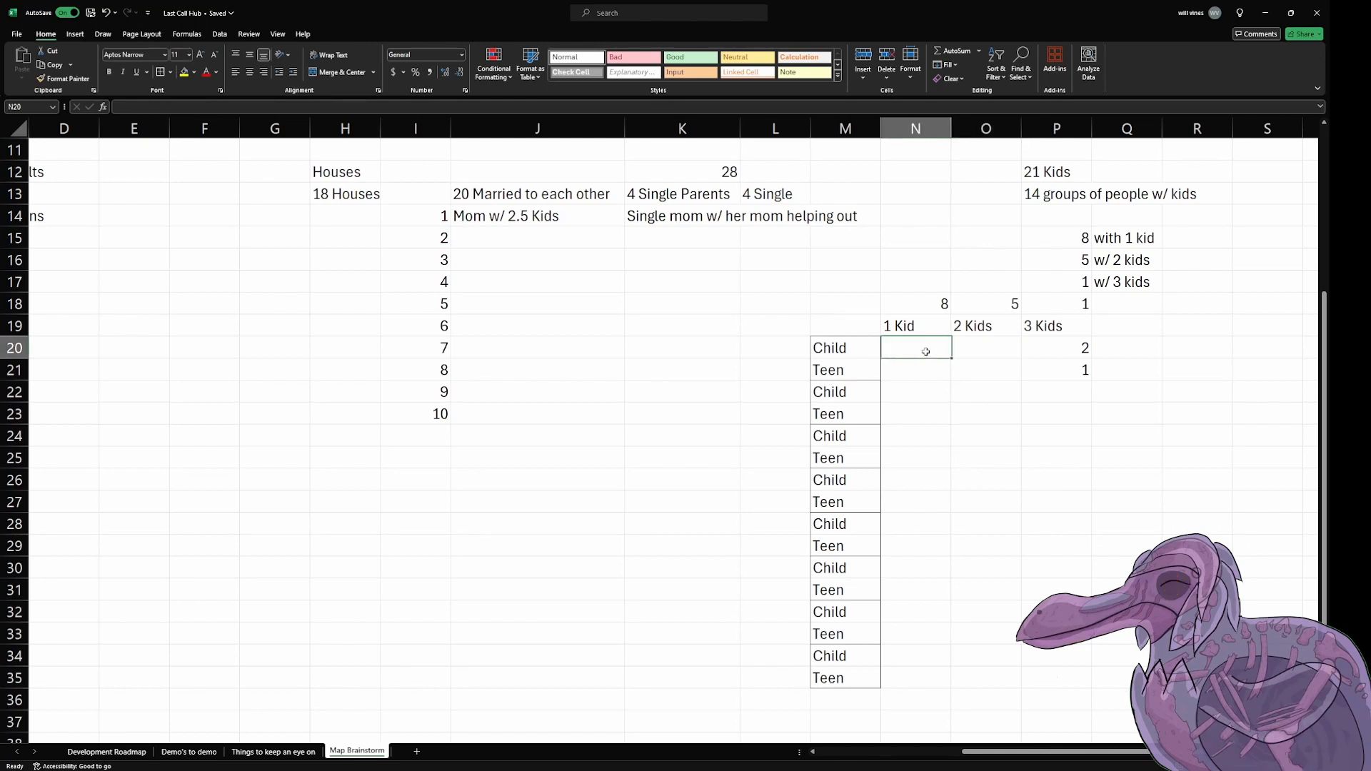
click(1002, 359)
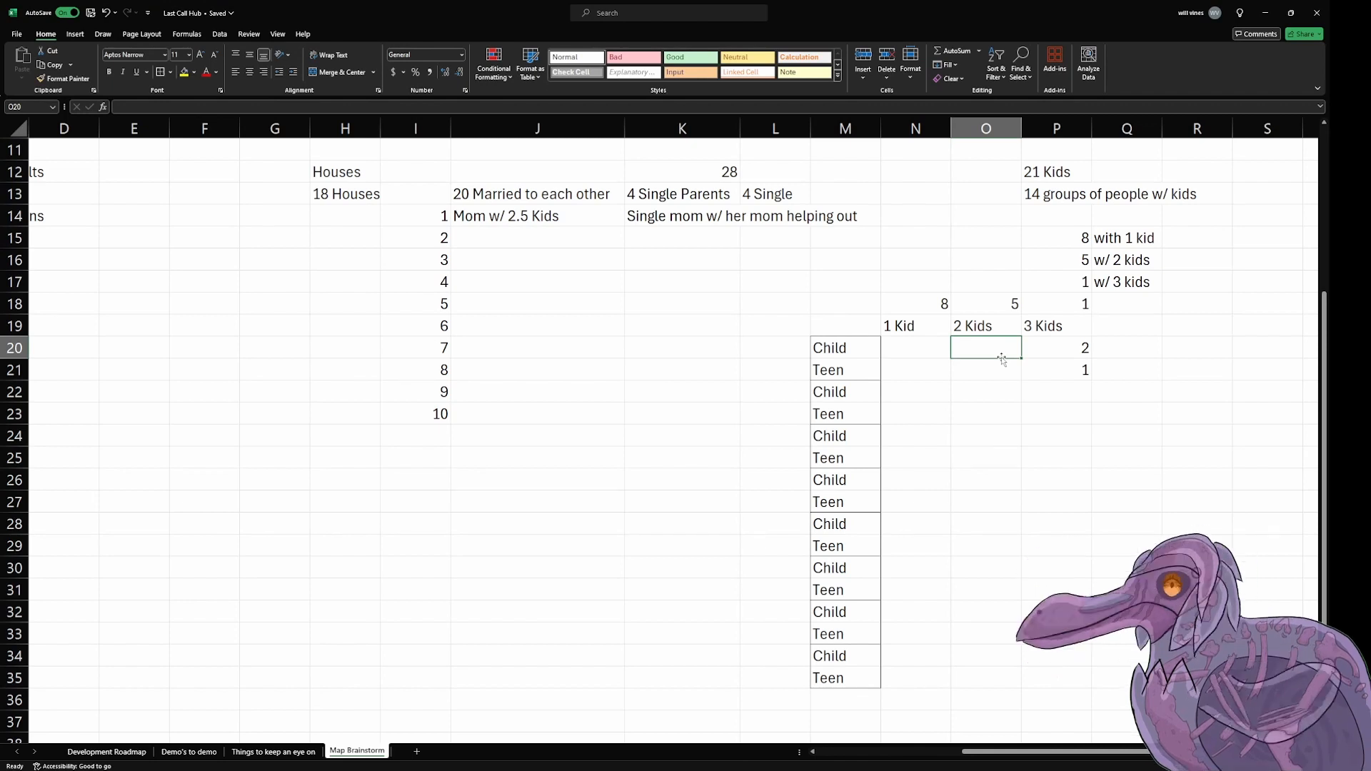
key(Down)
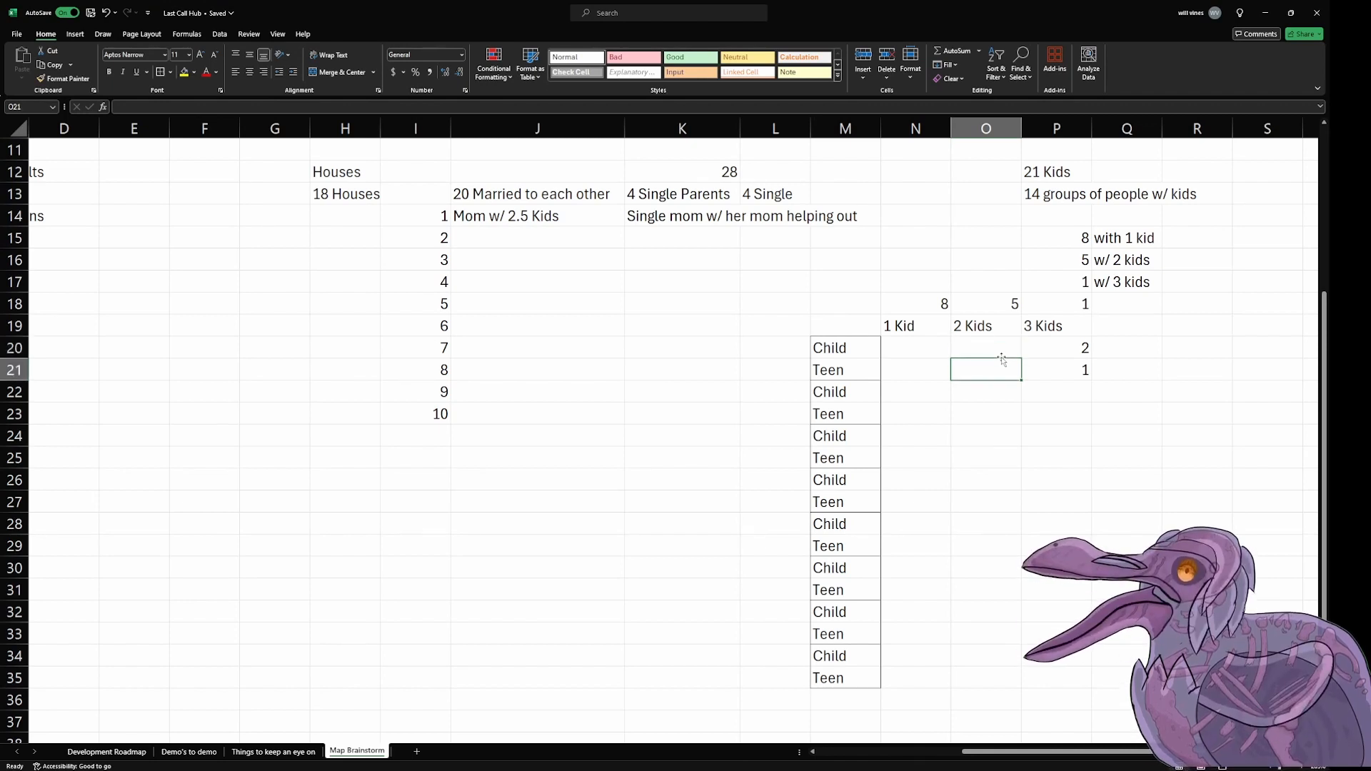
Step: Add the summary labels "Children" in cell R20 and "Teens" in cell R21
click(1197, 380)
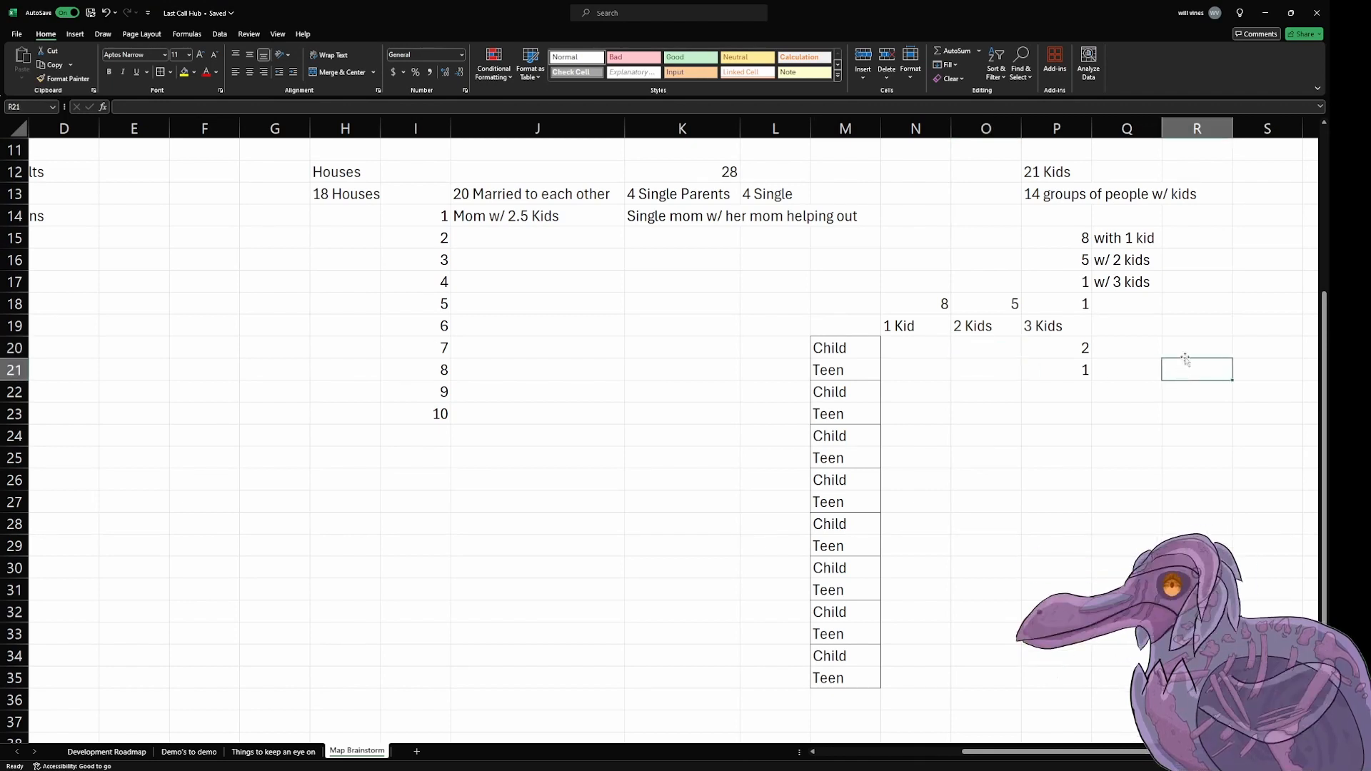
click(1184, 349)
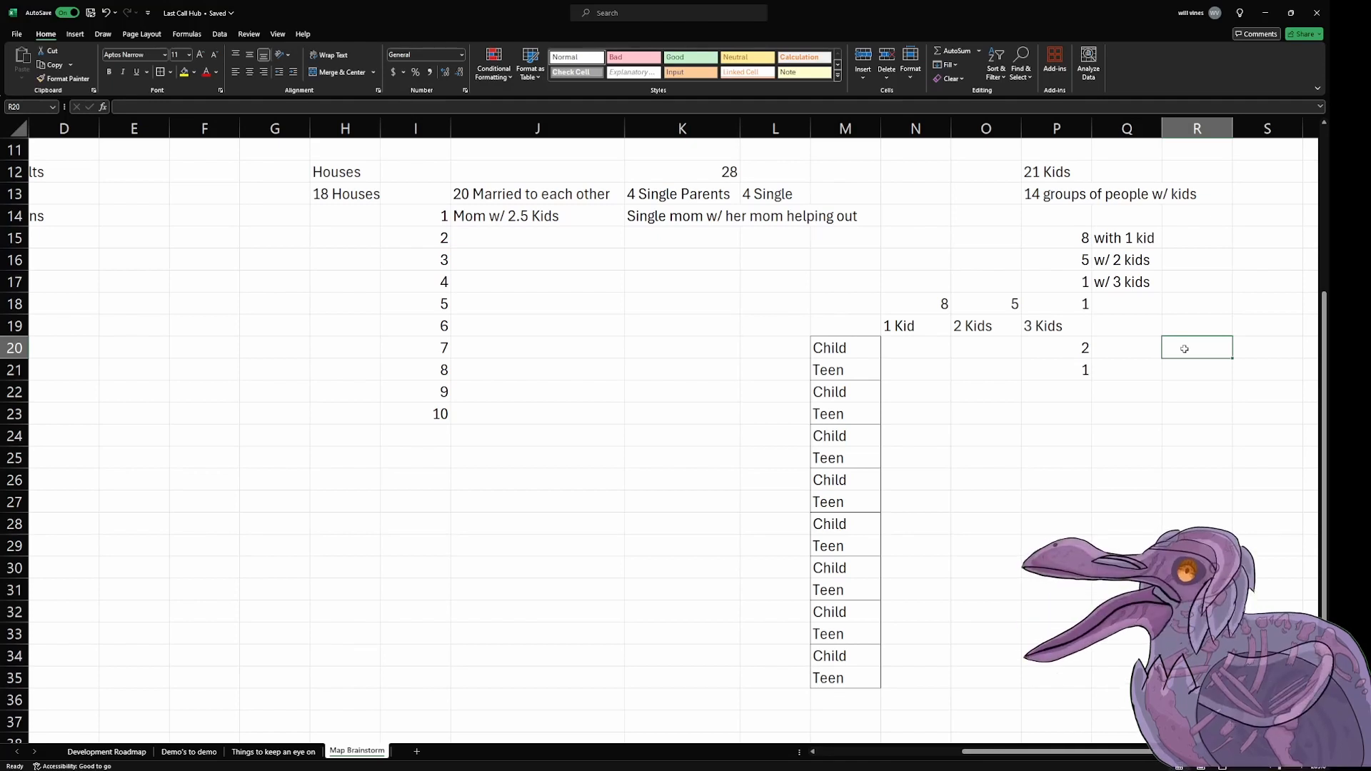
text(Children)
key(Return)
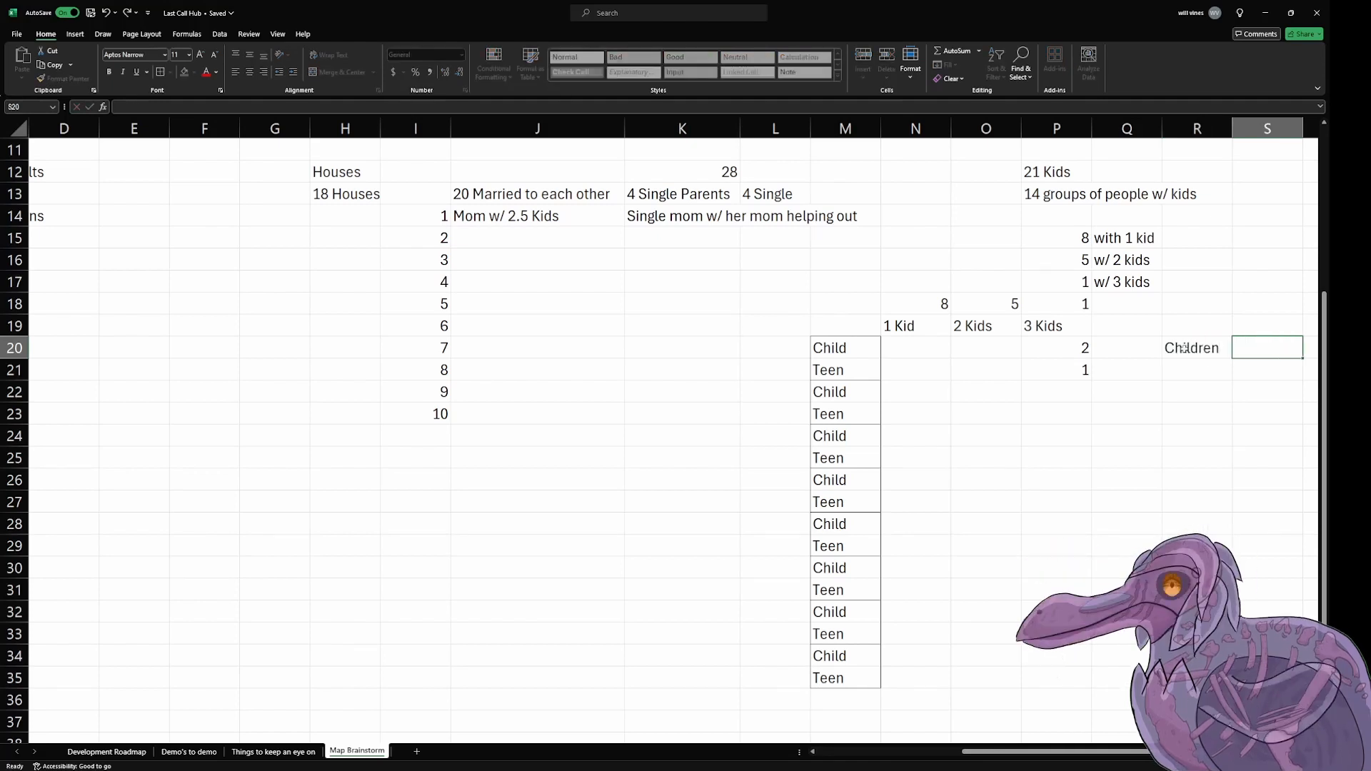
text(Teens)
key(Tab)
key(Up)
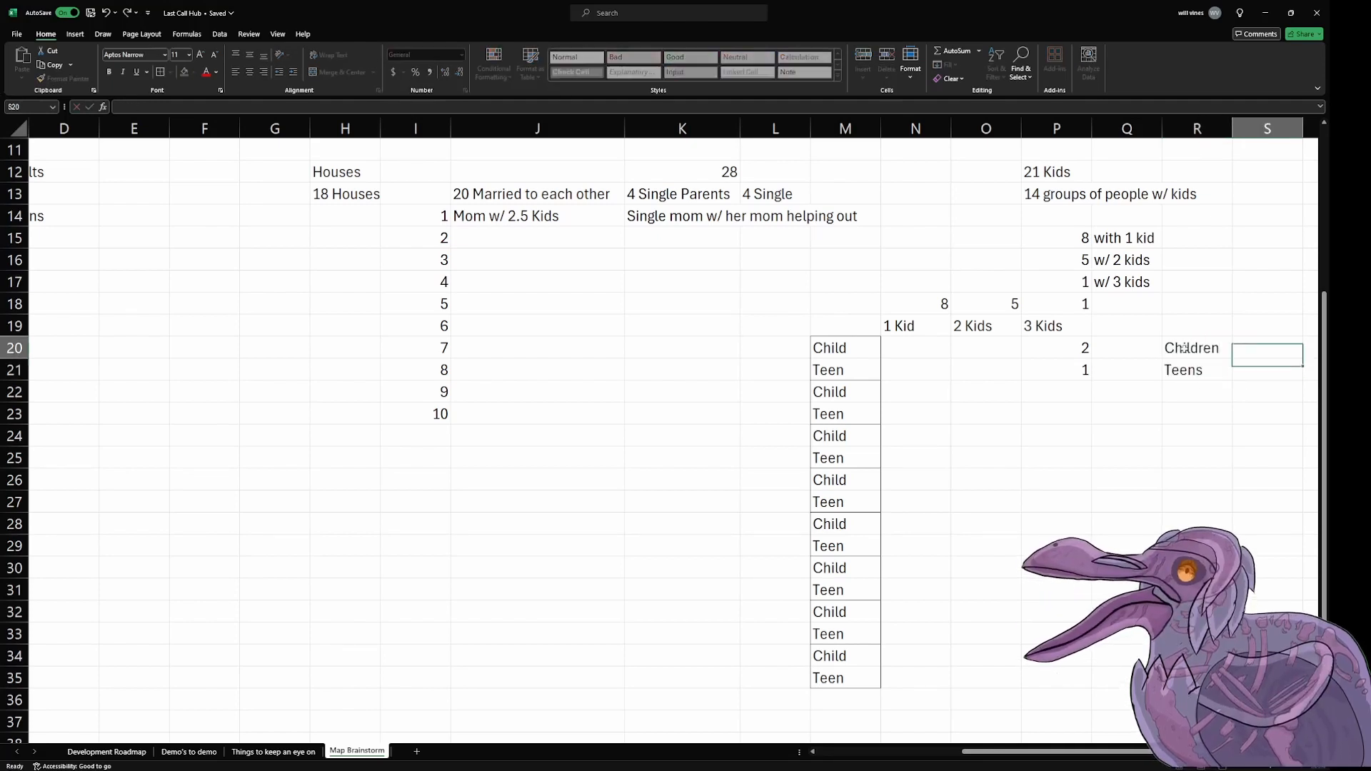
Step: Enter a SUM formula in S20 that totals columns N to P of every Child row from row 20 to row 34
text(=sum)
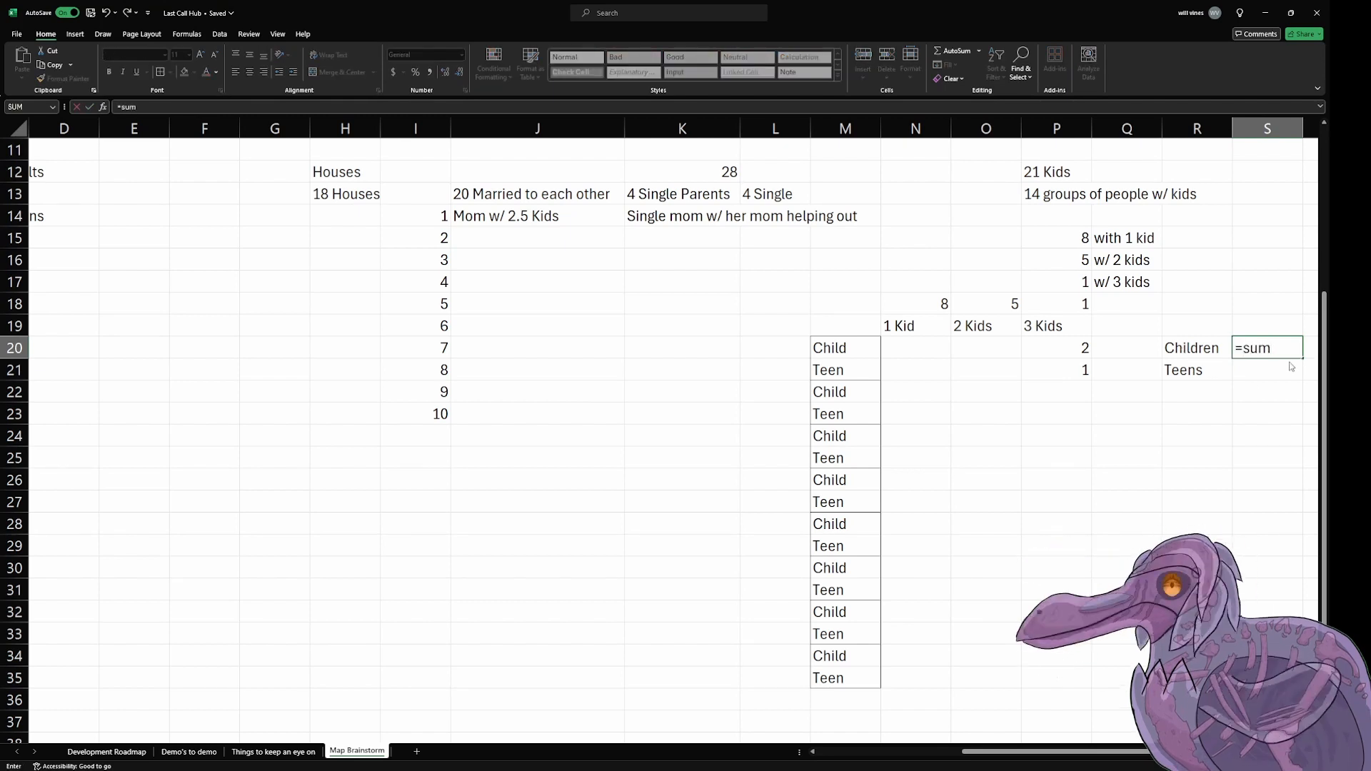
key(Tab)
click(996, 353)
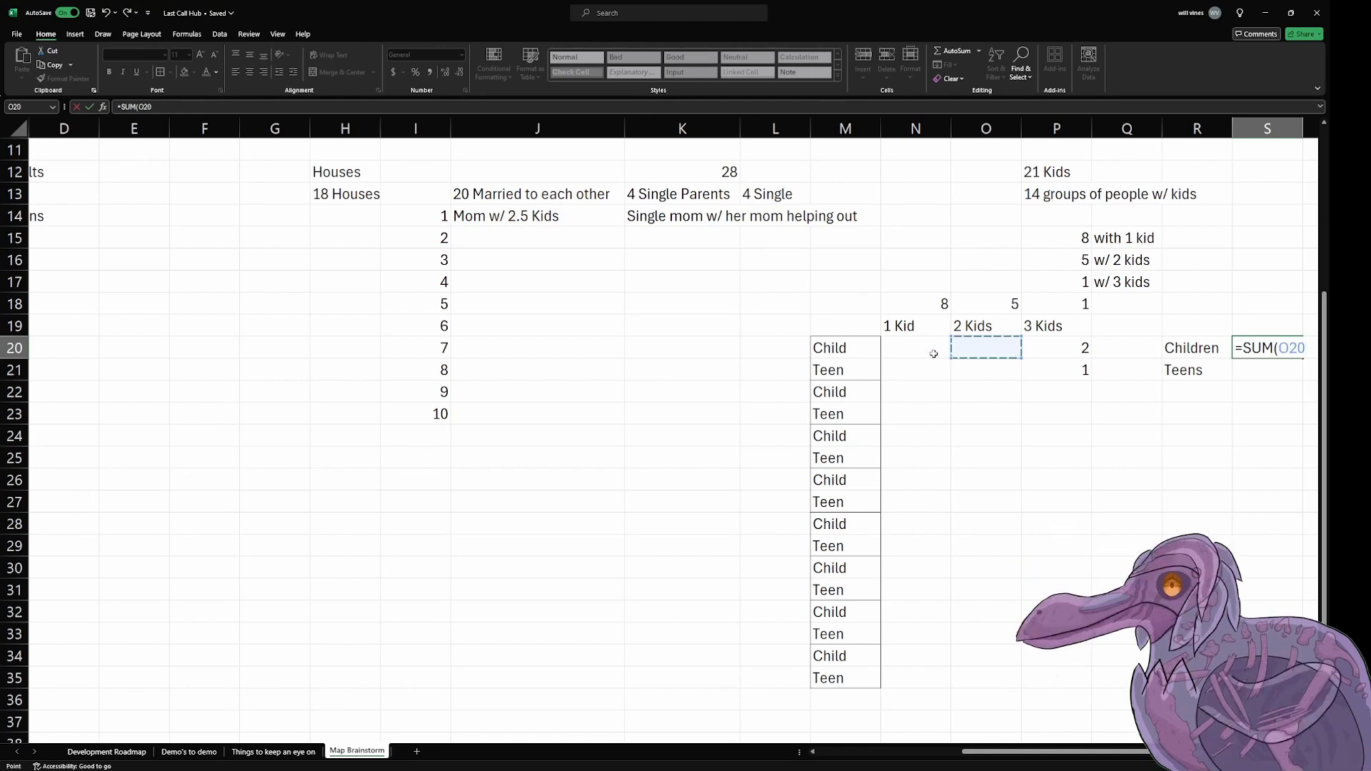
drag(933, 352, 1040, 354)
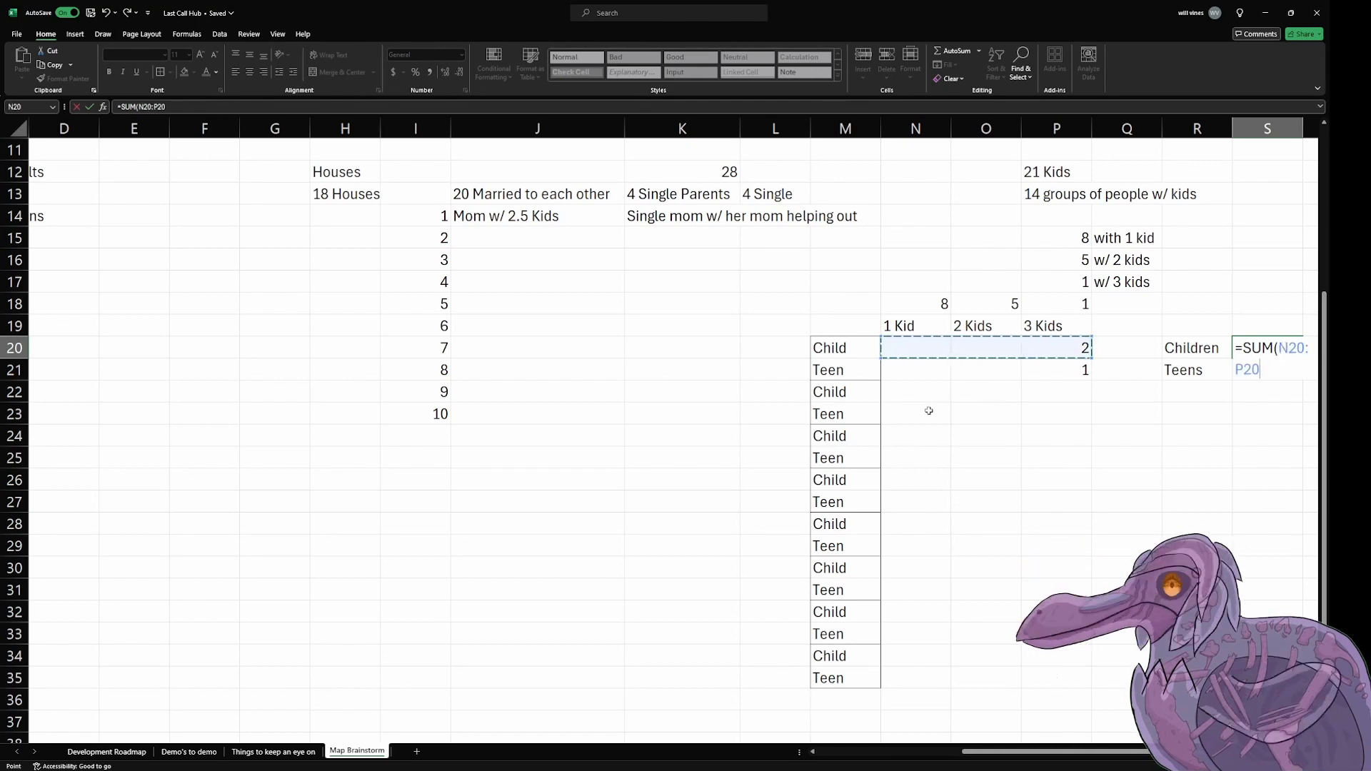
drag(926, 393, 1077, 392)
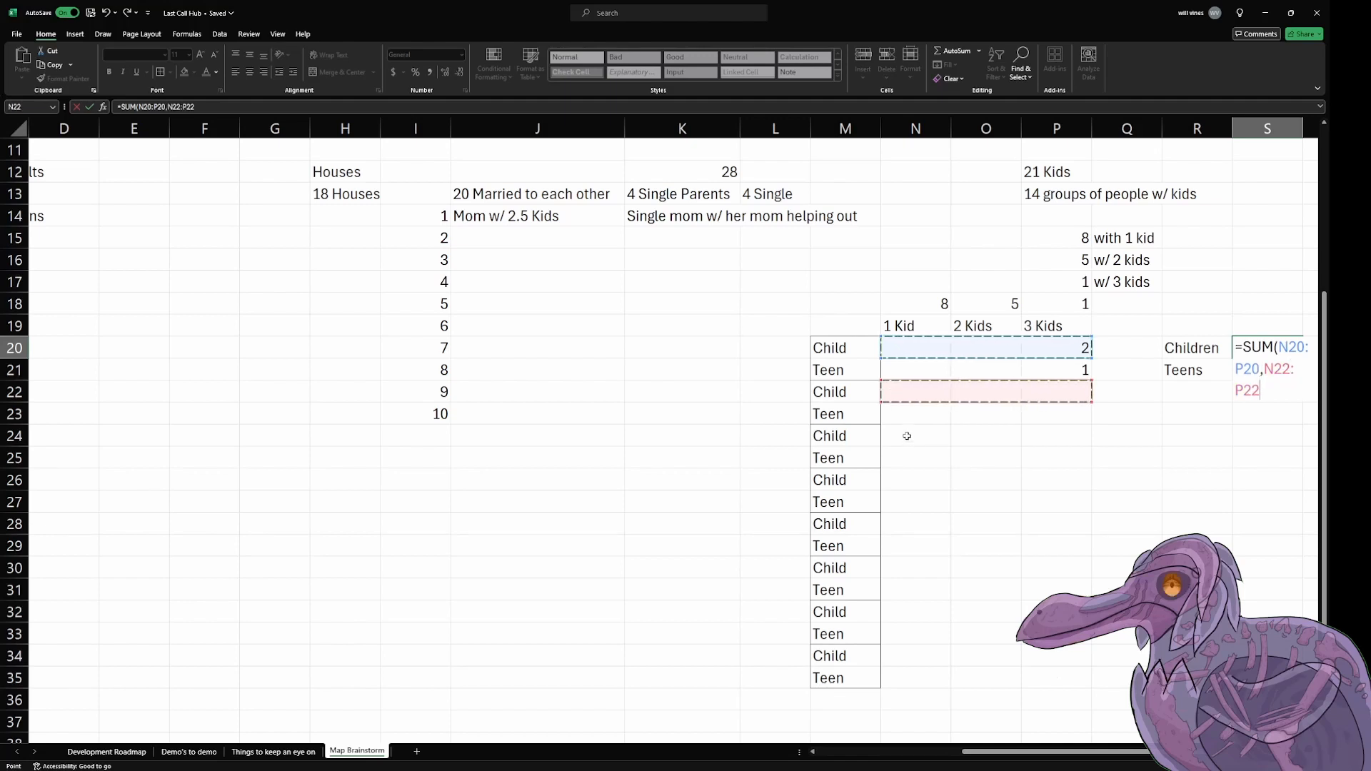
drag(906, 436, 1044, 437)
drag(934, 480, 1069, 486)
drag(927, 523, 1078, 524)
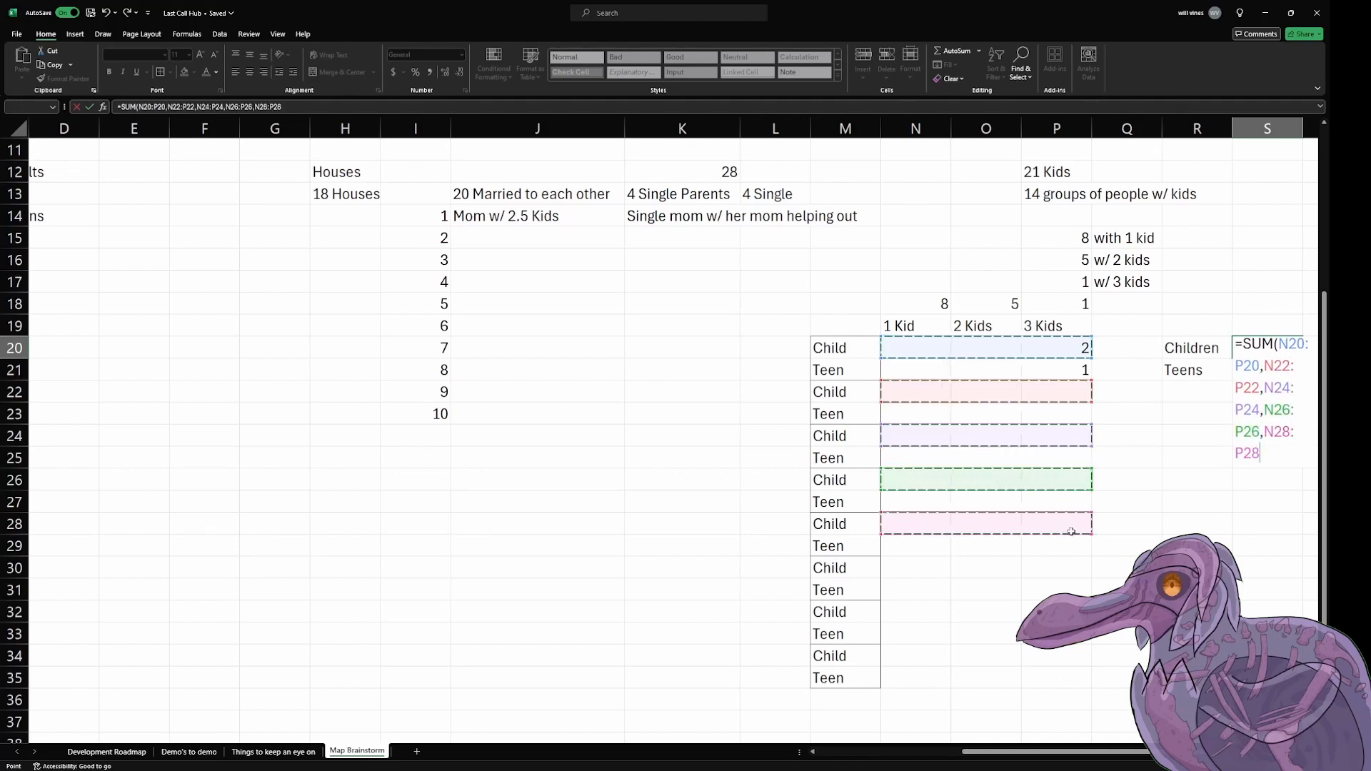
drag(892, 567, 1081, 569)
drag(941, 611, 1057, 612)
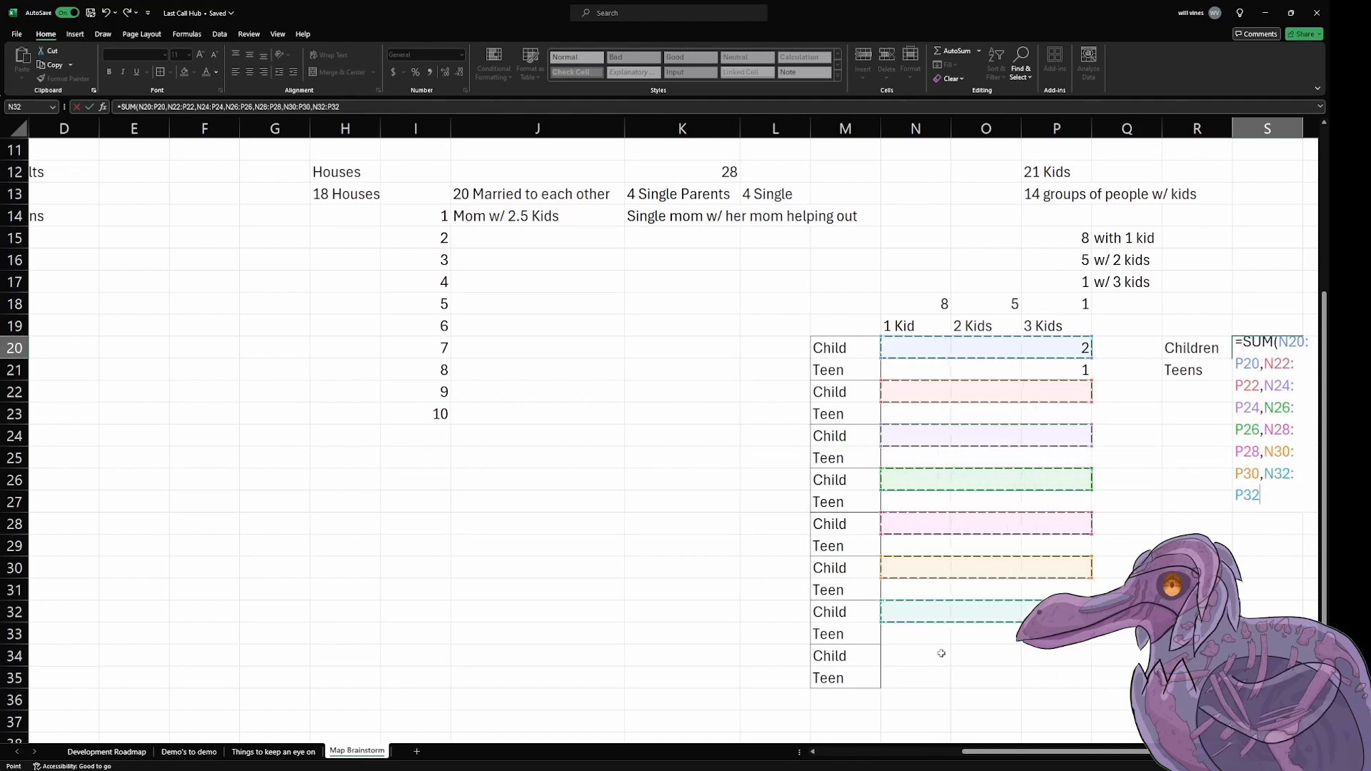
drag(942, 653, 1072, 655)
key(Return)
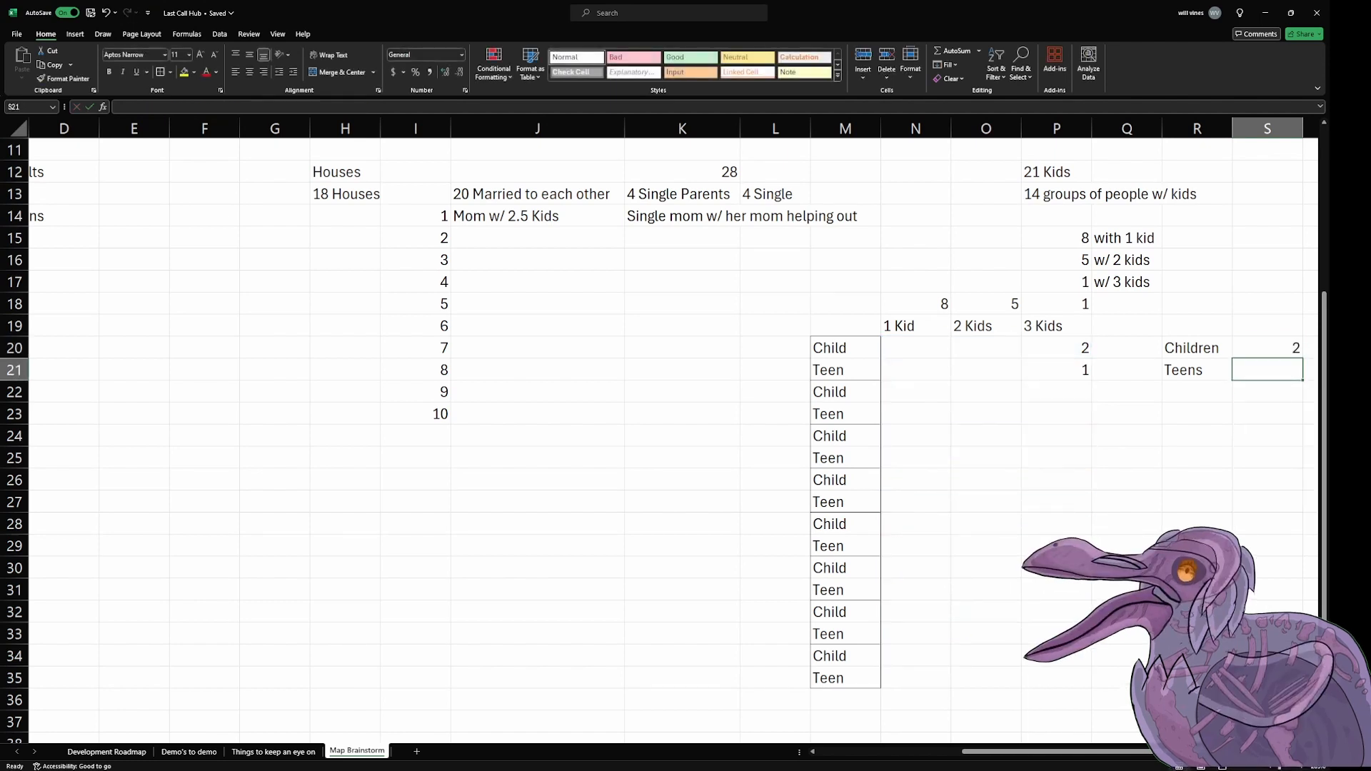
Step: Fill the Children total formula from S20 down into S21 to total the Teen rows
click(1283, 350)
drag(1303, 359, 1292, 375)
click(1255, 246)
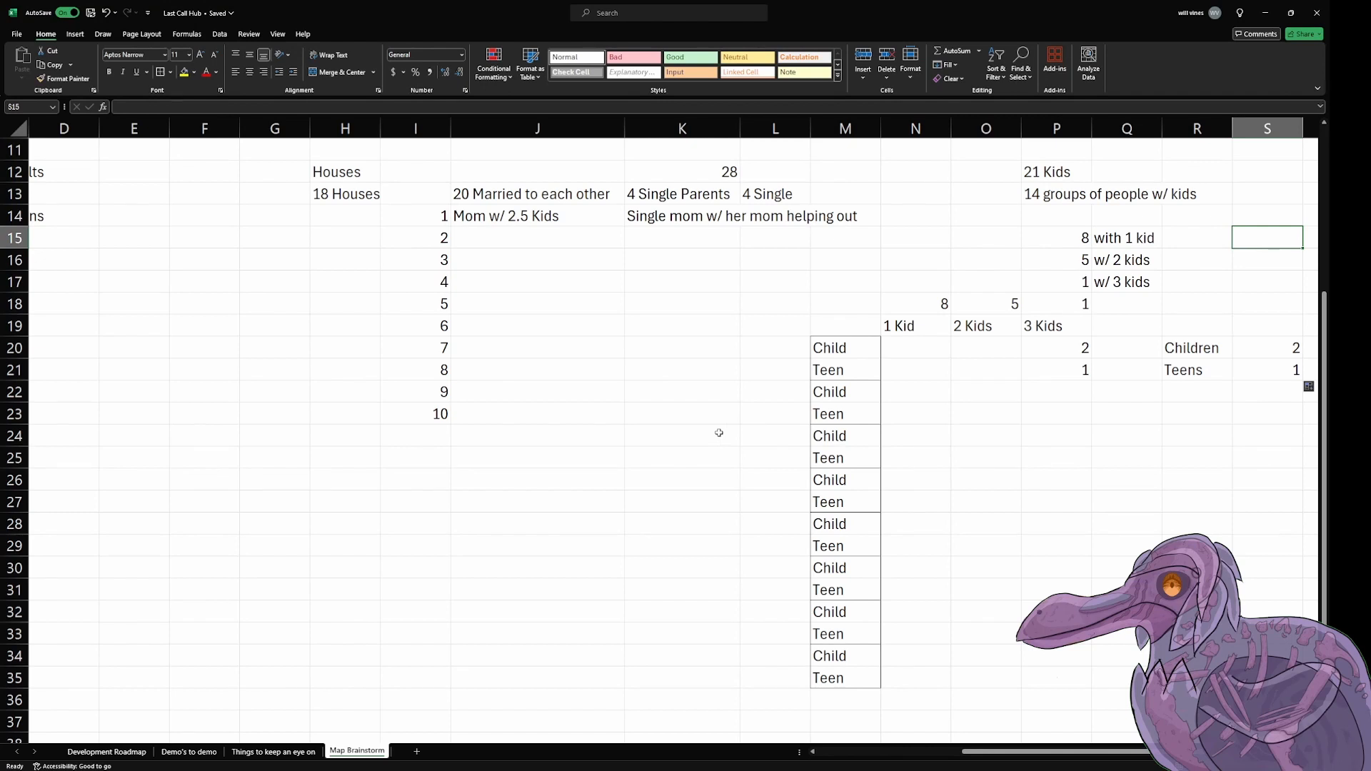
Step: Give the first two families in the 2 Kids column 2 teens each, in O21 and O23
click(1011, 350)
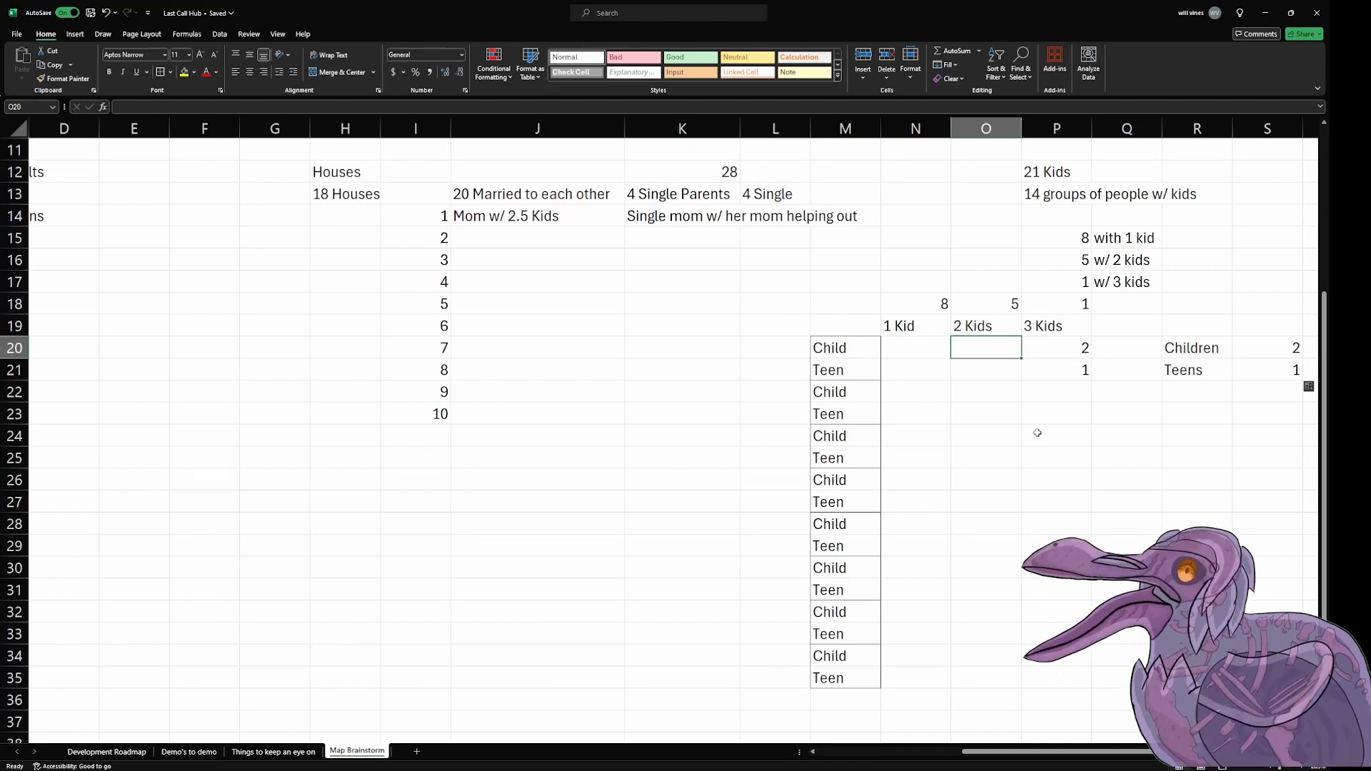
key(Down)
text(2)
key(Return)
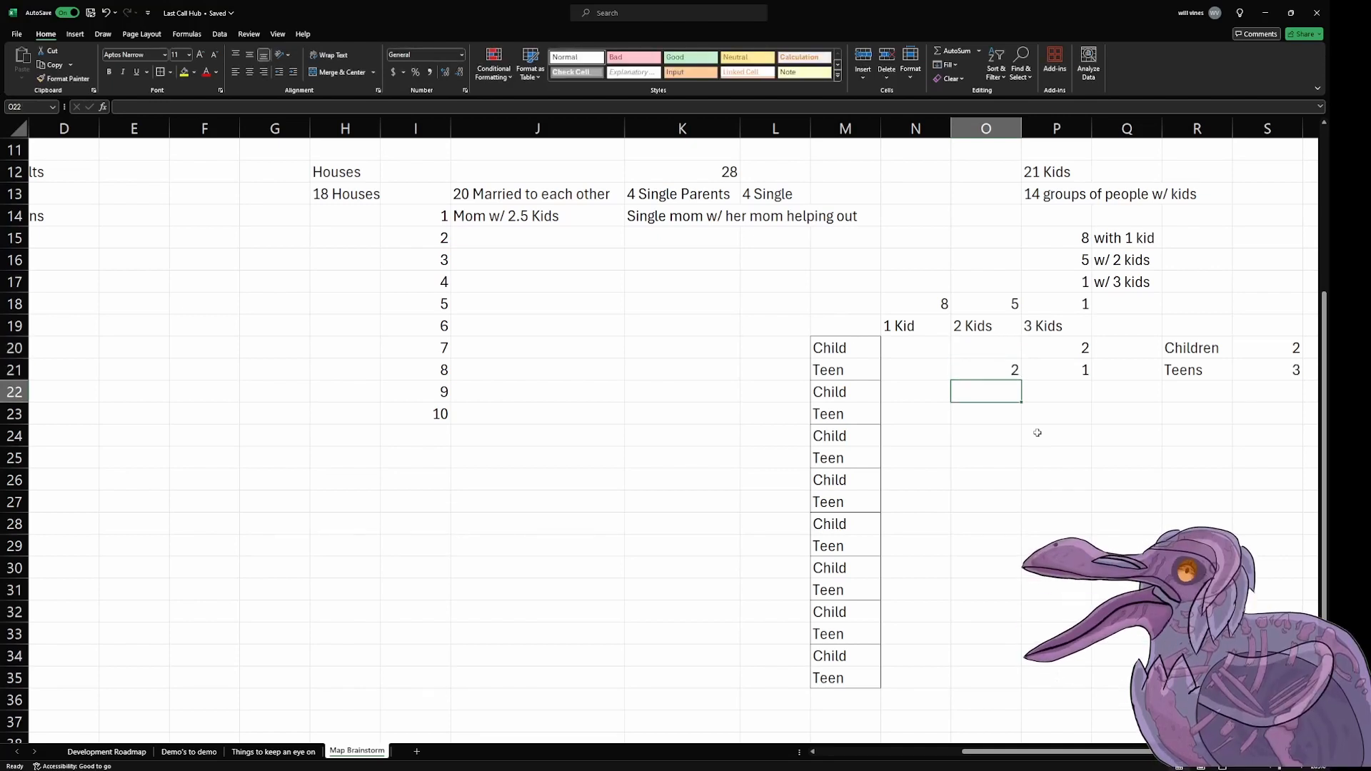
key(Down)
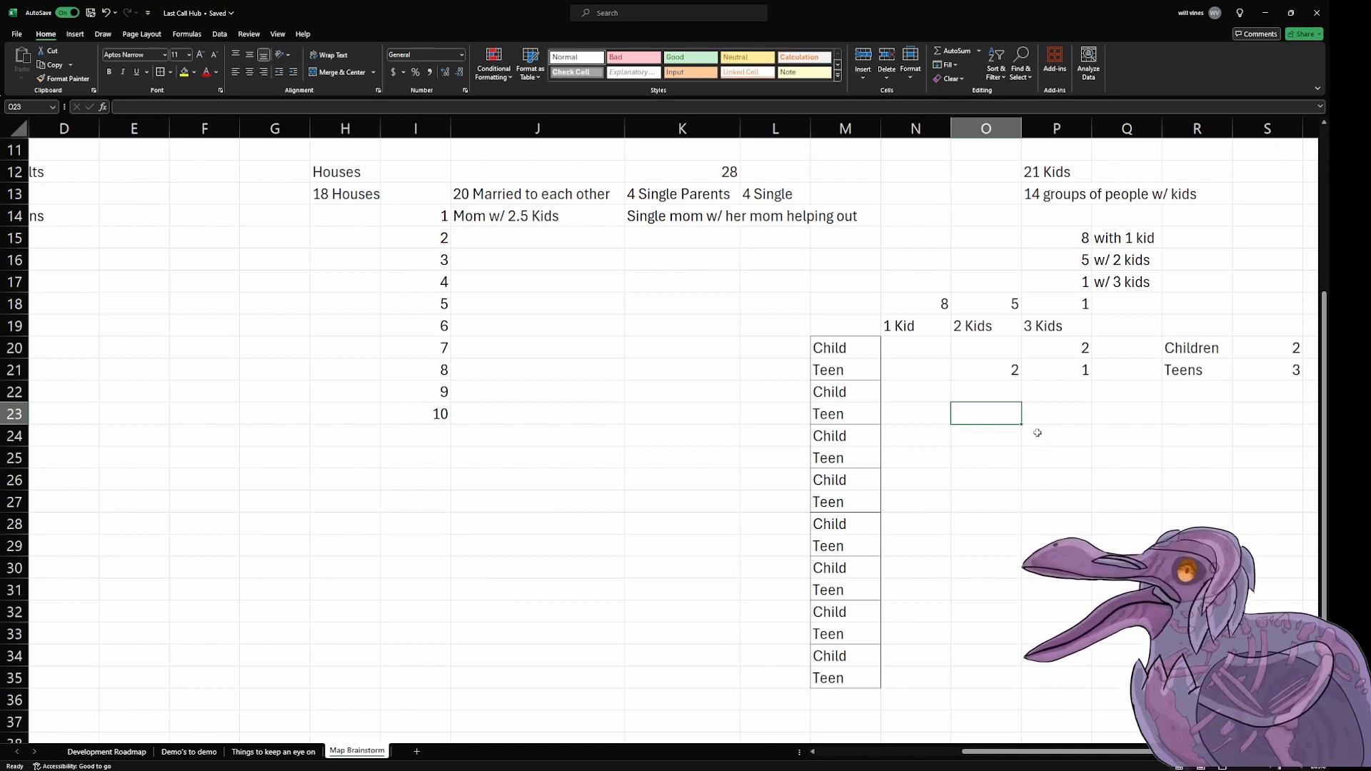
text(2)
key(Return)
Step: Give the third family in the 2 Kids column 1 child in O24 and 1 teen in O25
text(3)
key(Left)
key(Right)
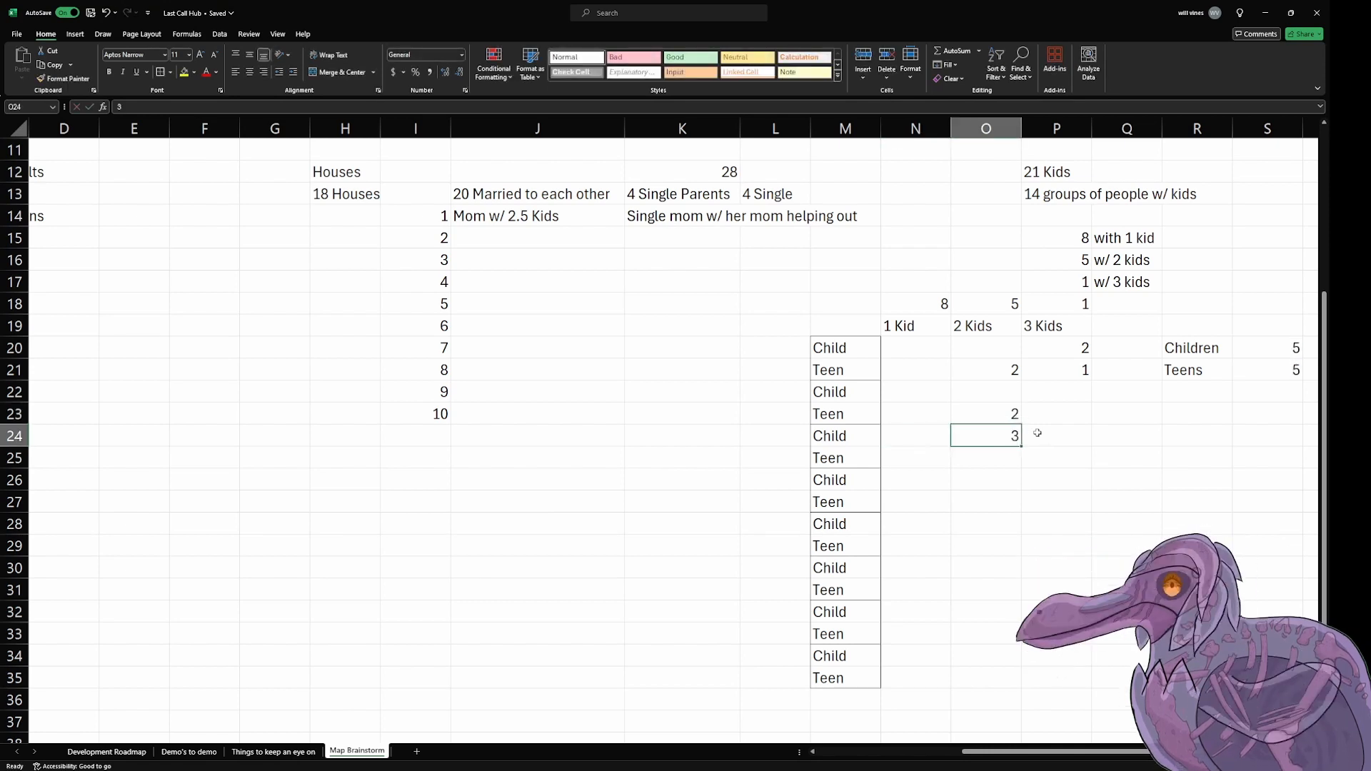
key(Delete)
text(1)
key(Return)
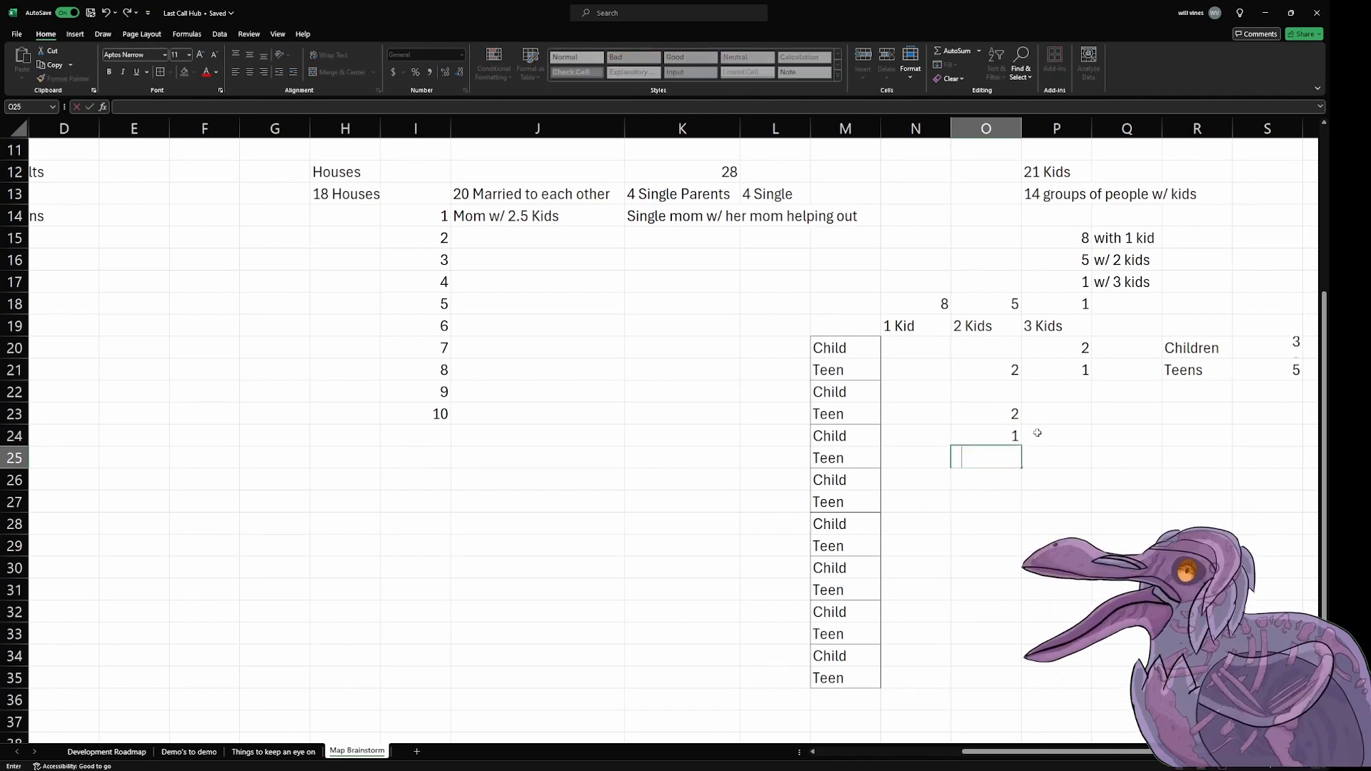
text(1)
key(Return)
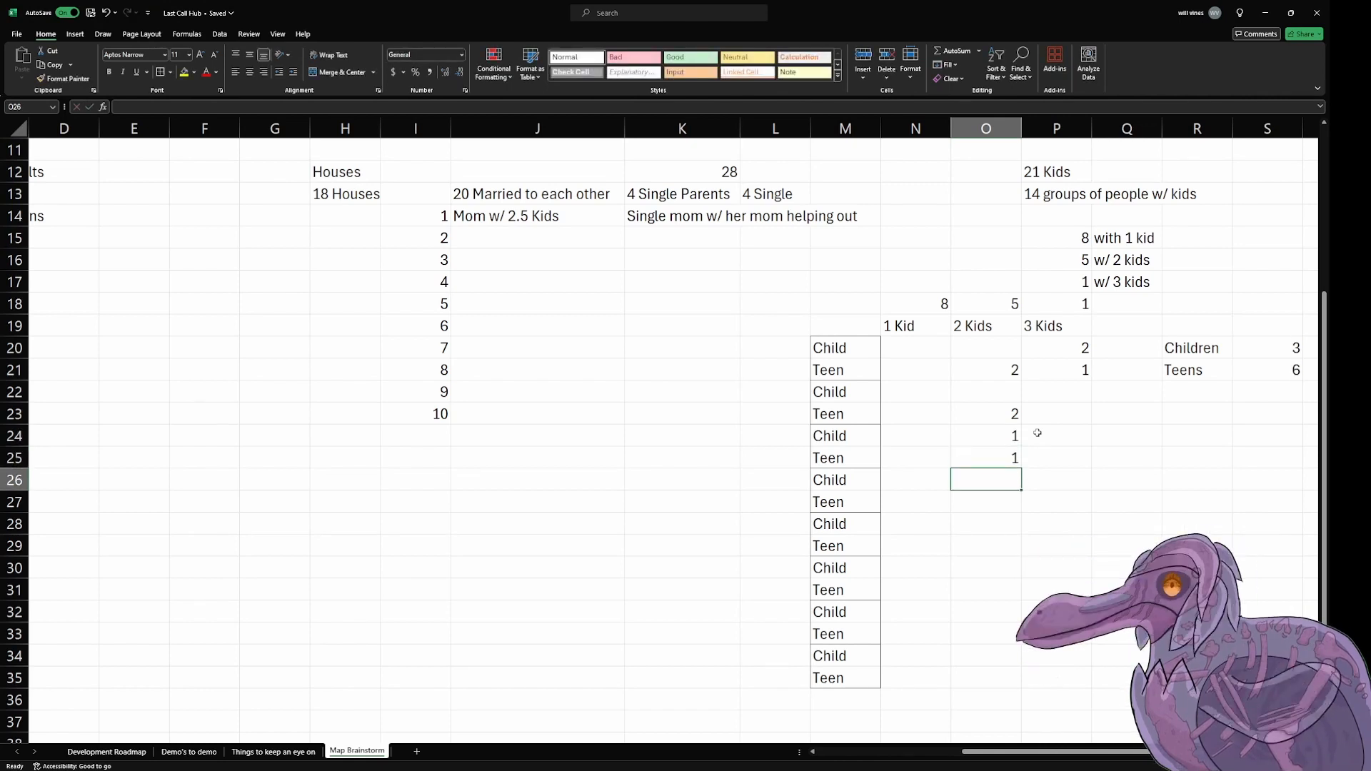
Step: Outline the first Child and Teen pair with a border across M20:P21
drag(867, 350, 1057, 376)
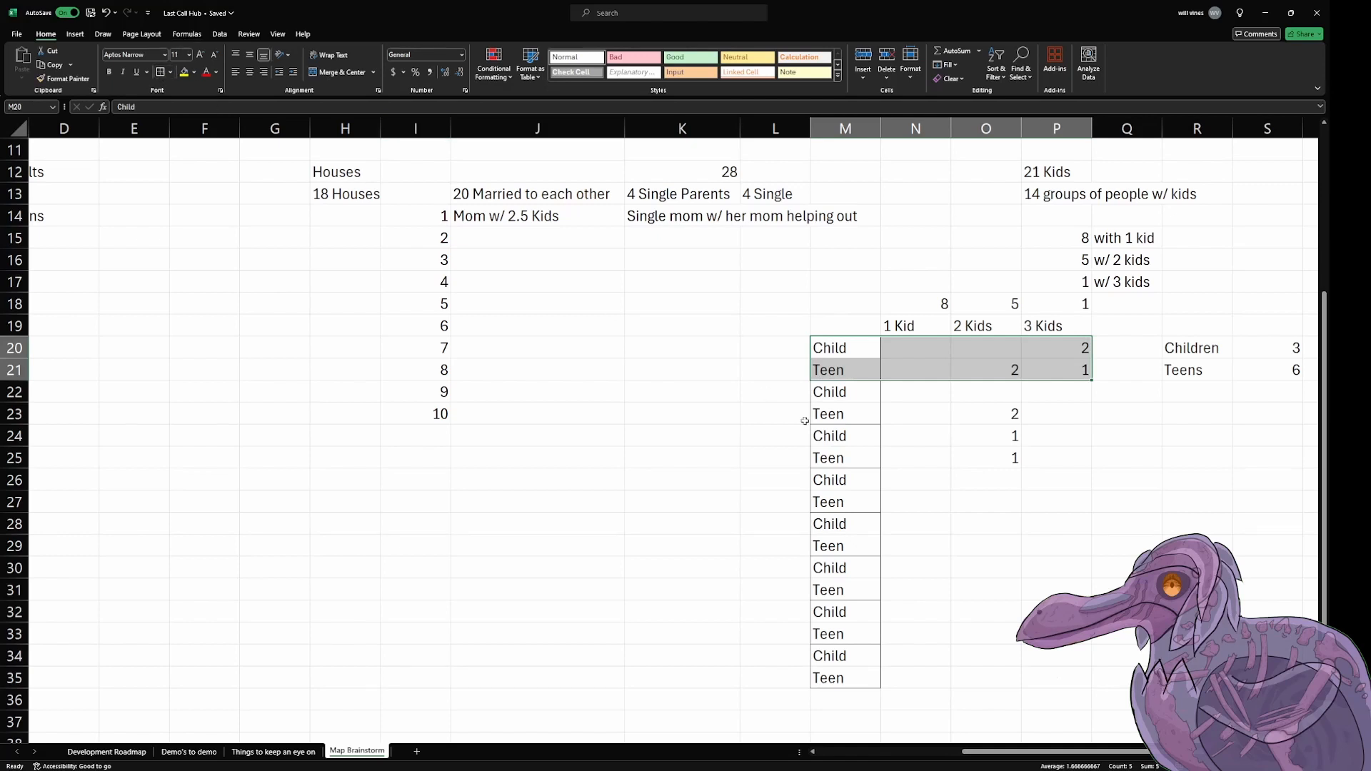
drag(839, 391, 1086, 678)
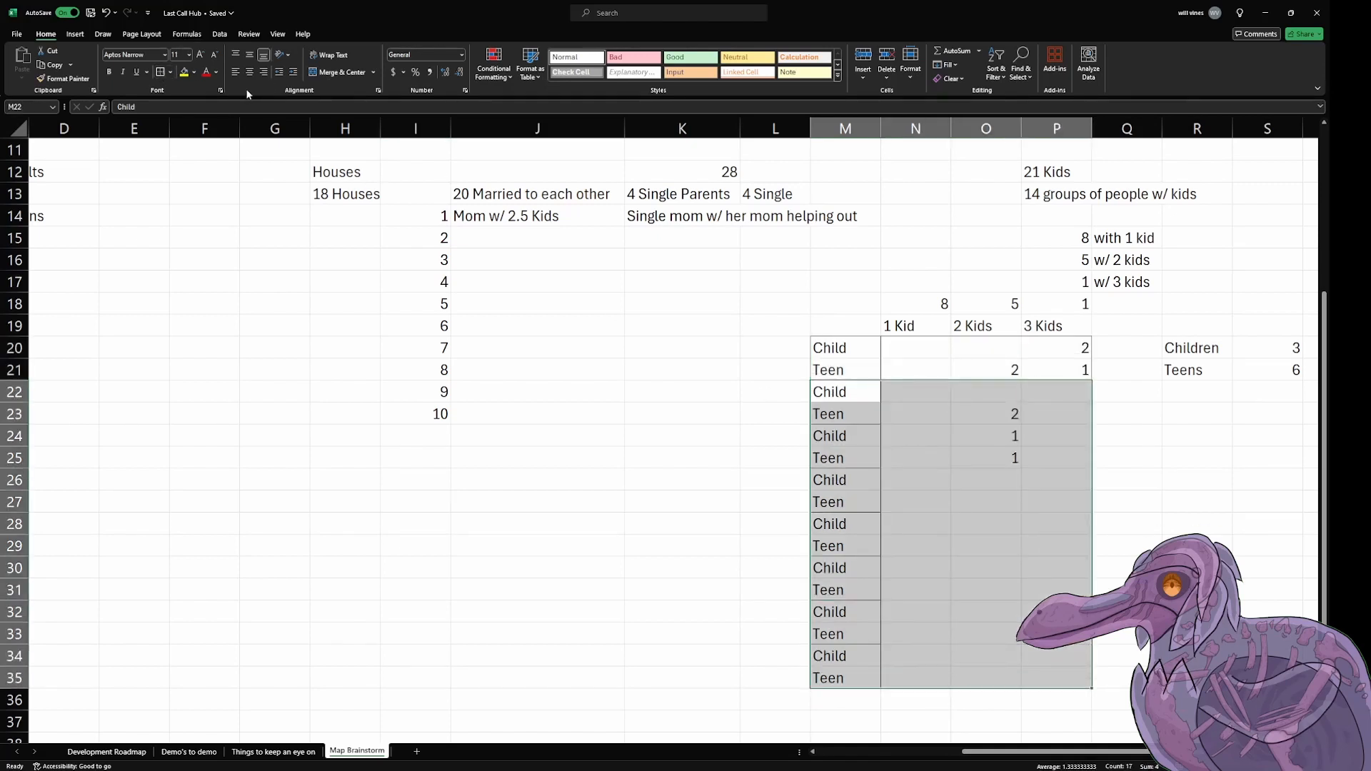
Step: Try copying the bordered format of M20:P21 onto M22:P35, and undo it
drag(850, 347, 1059, 377)
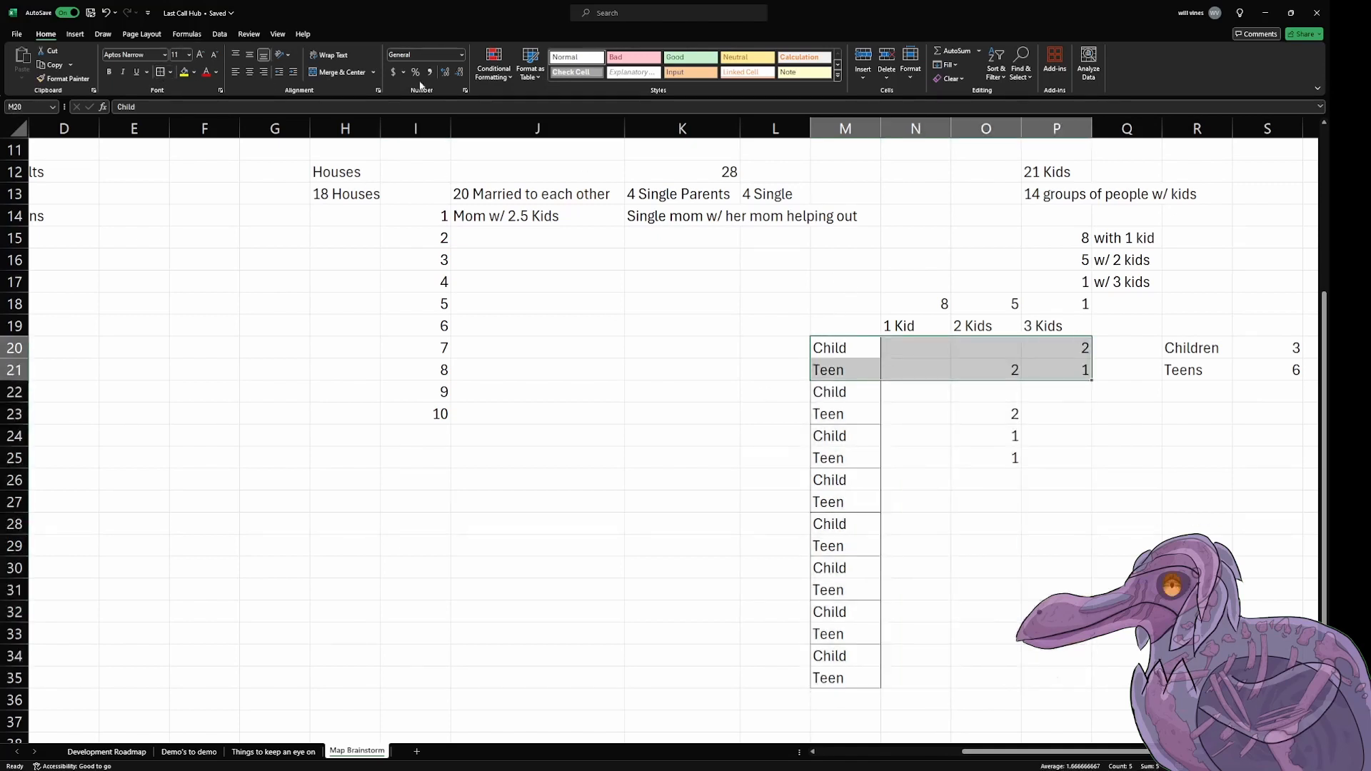
click(64, 78)
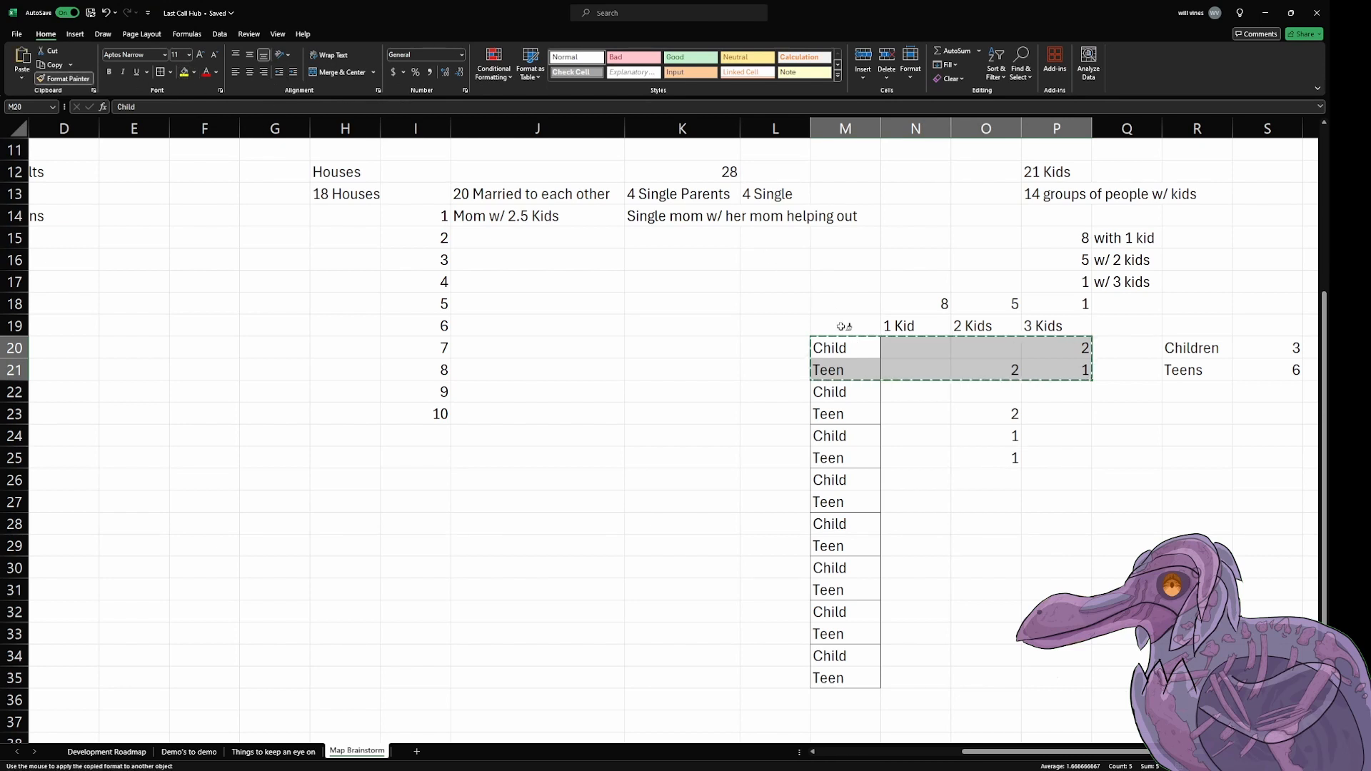
drag(855, 392, 1055, 678)
click(1267, 611)
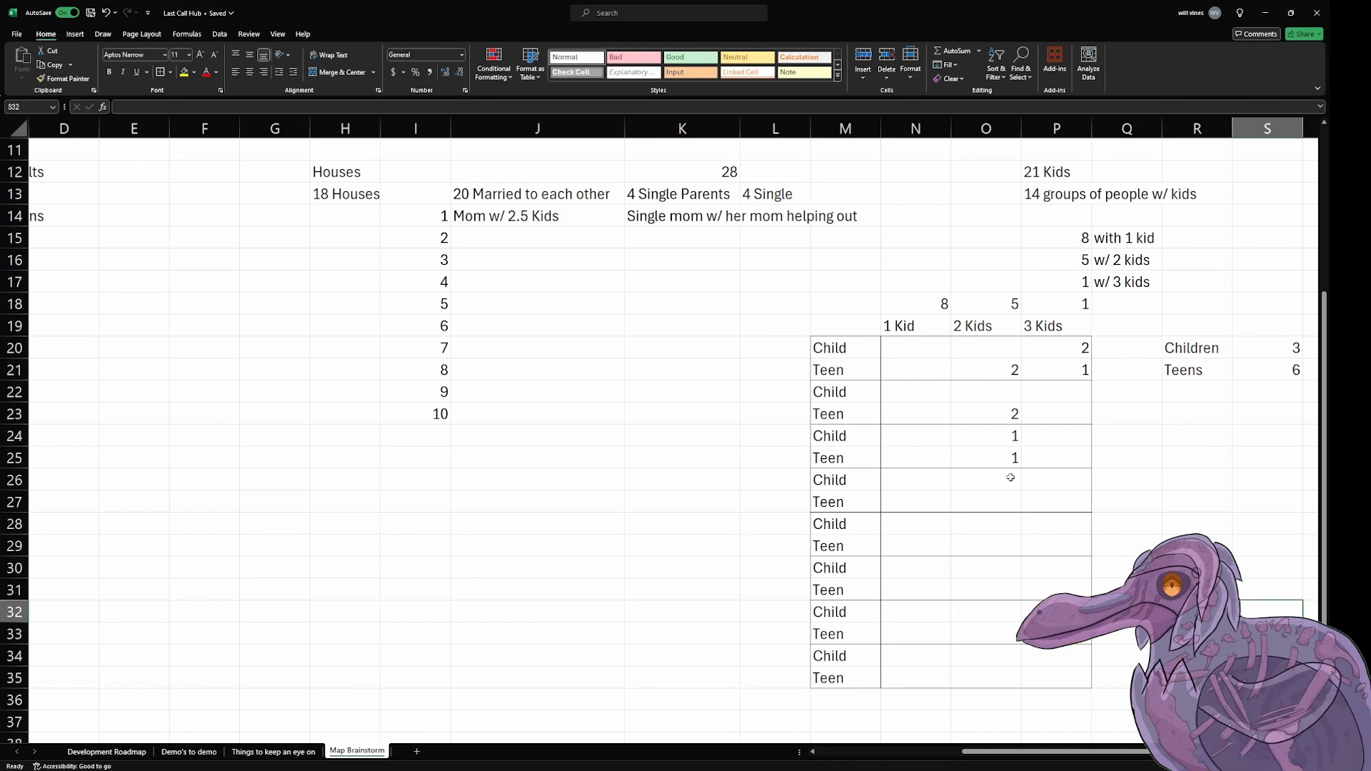
key(ctrl+z)
click(1131, 452)
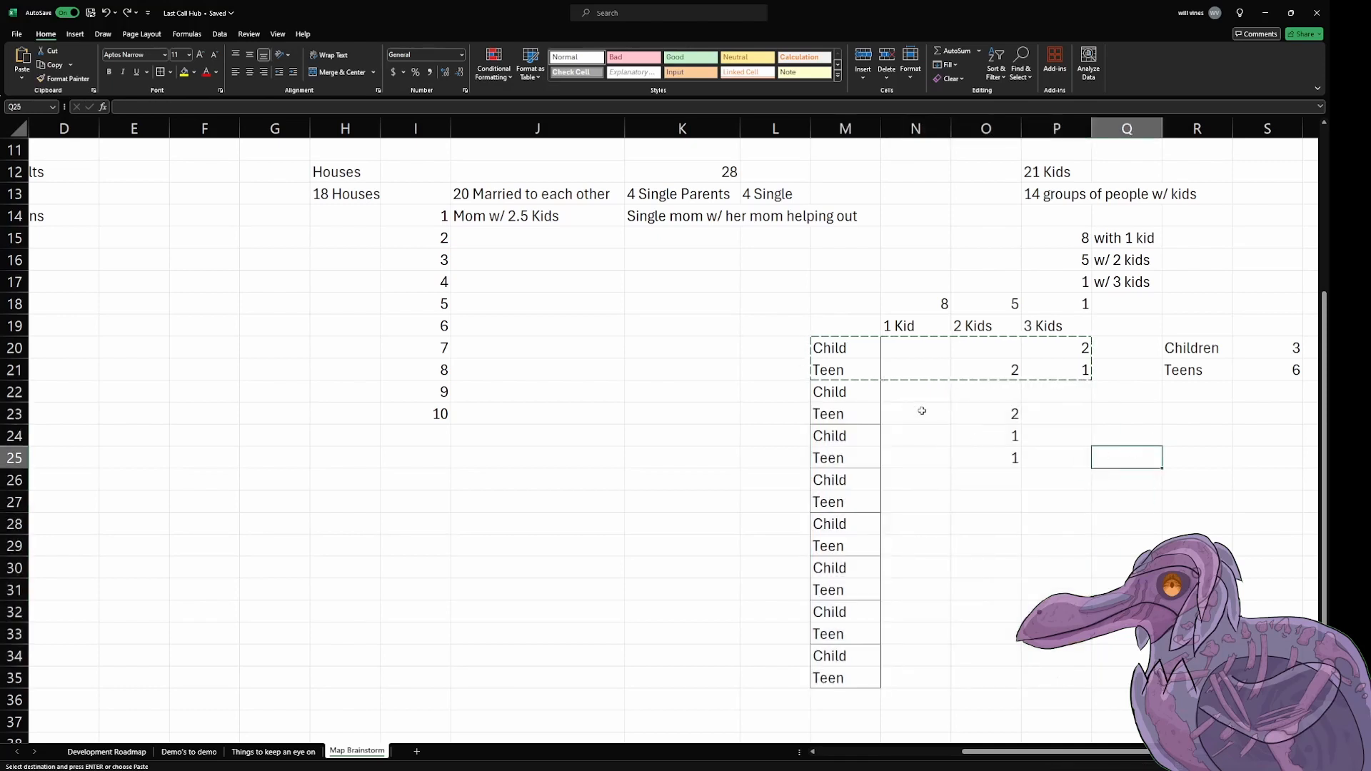
Step: Outline the second Child and Teen pair across M22:O23 and copy that formatting to the pairs in M24:O29
click(888, 344)
drag(853, 393, 1014, 411)
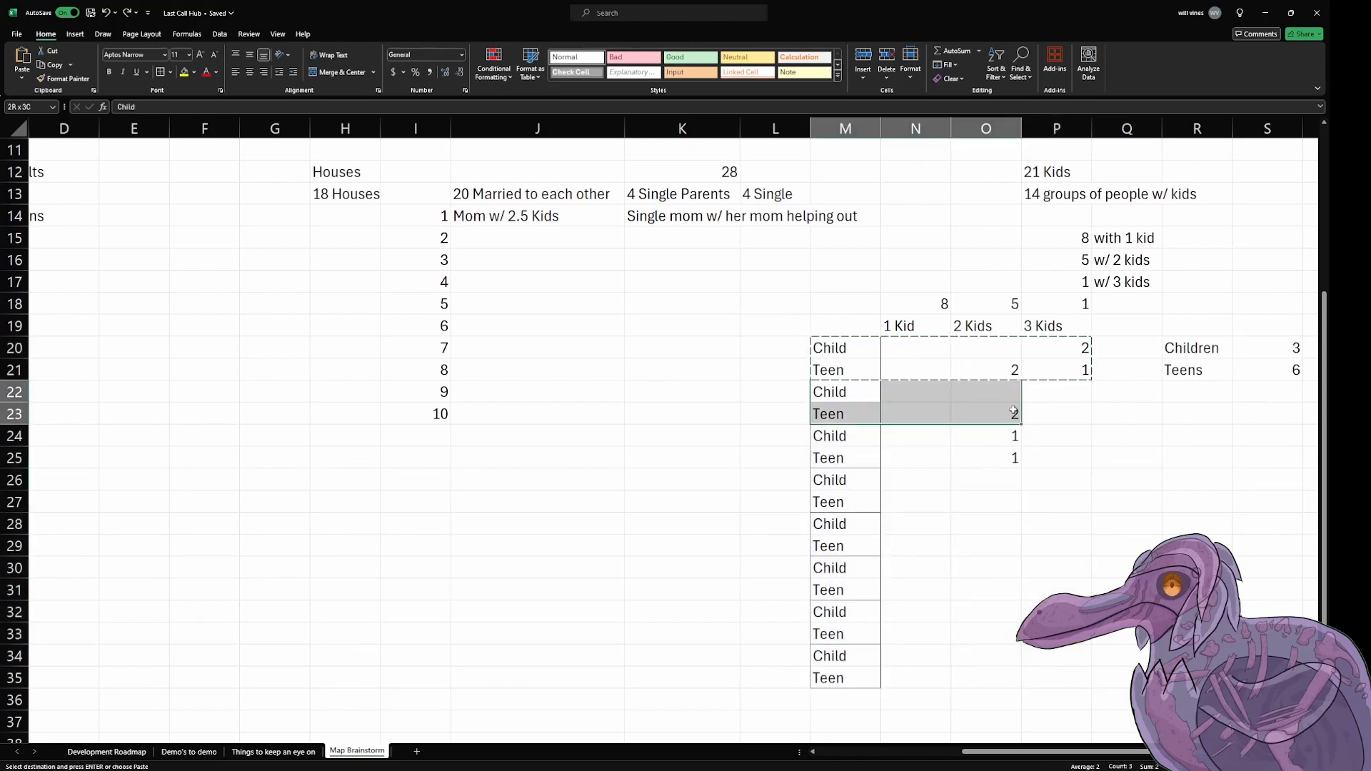
click(162, 72)
click(1102, 584)
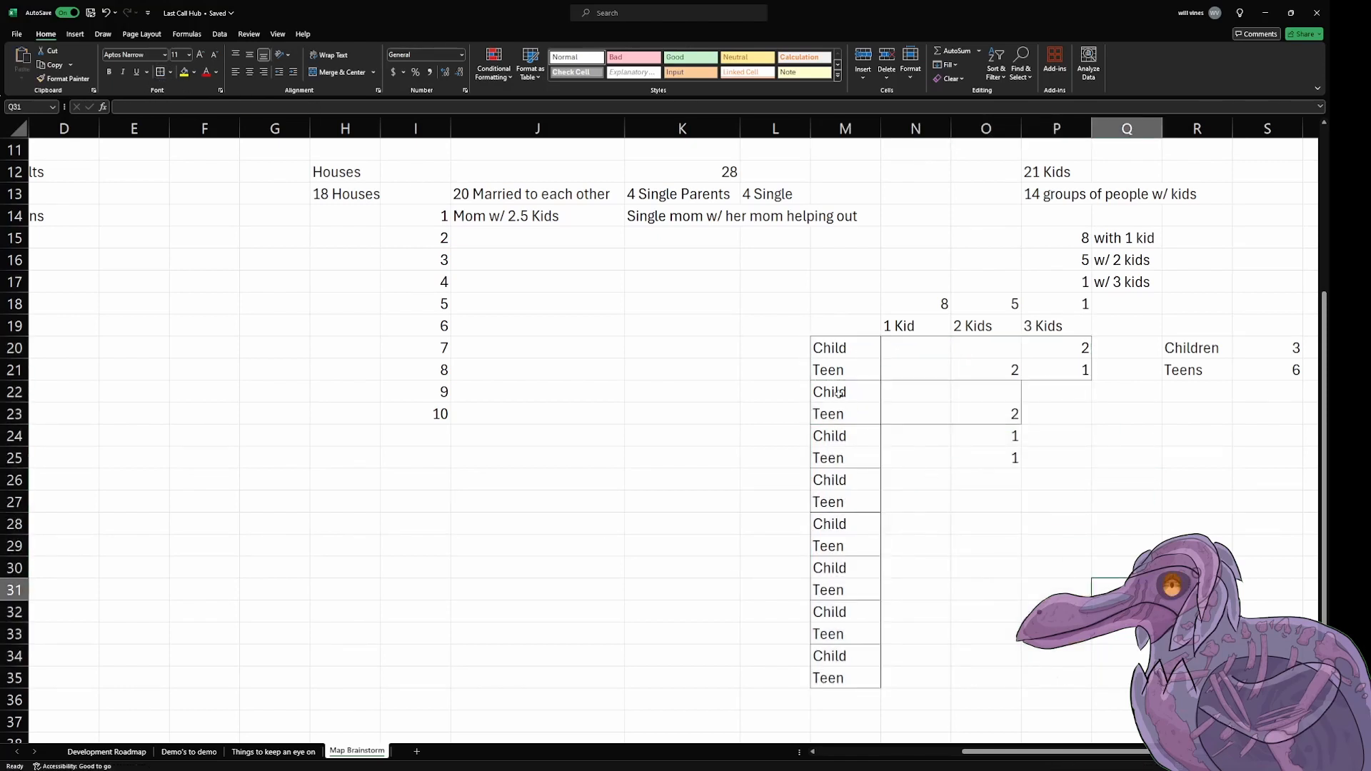
drag(838, 394, 989, 414)
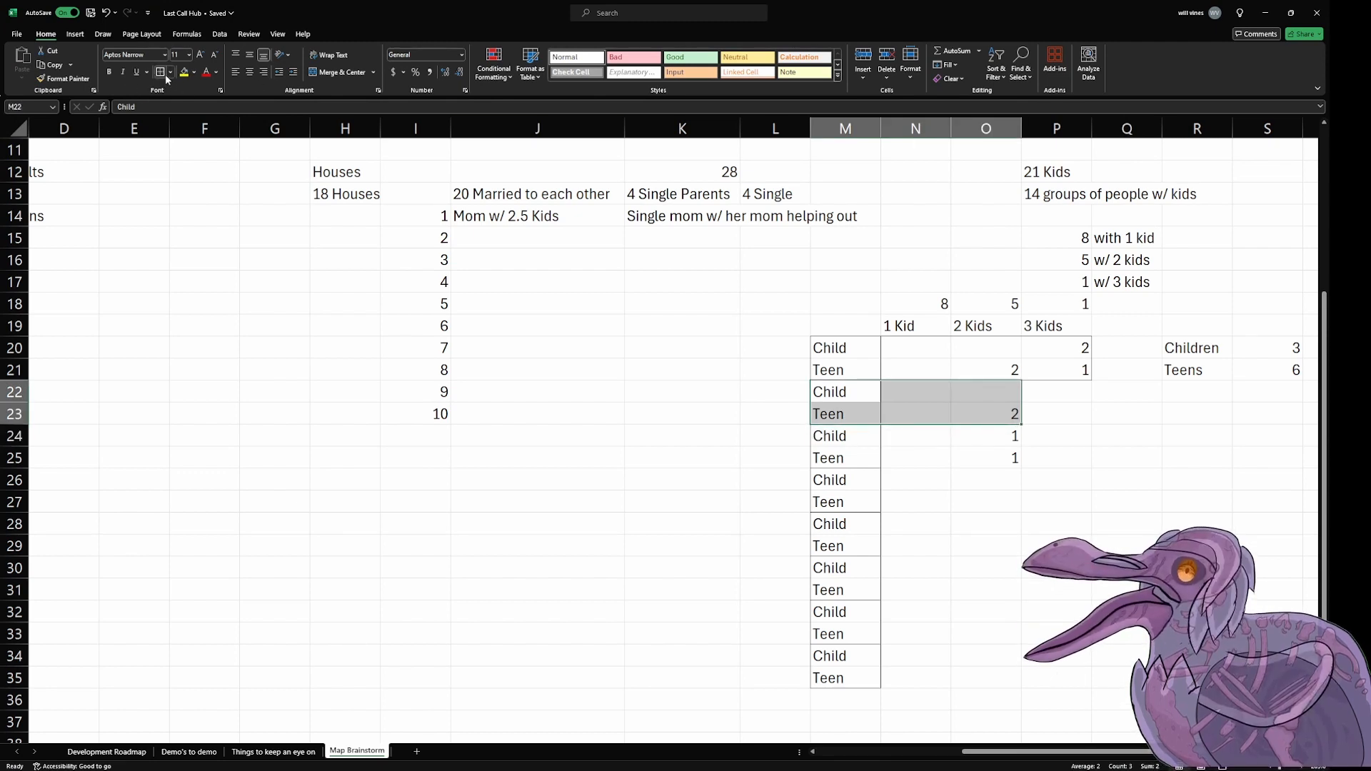
click(63, 79)
mouse_move(837, 437)
mouse_down()
mouse_move(964, 459)
mouse_move(987, 549)
mouse_up()
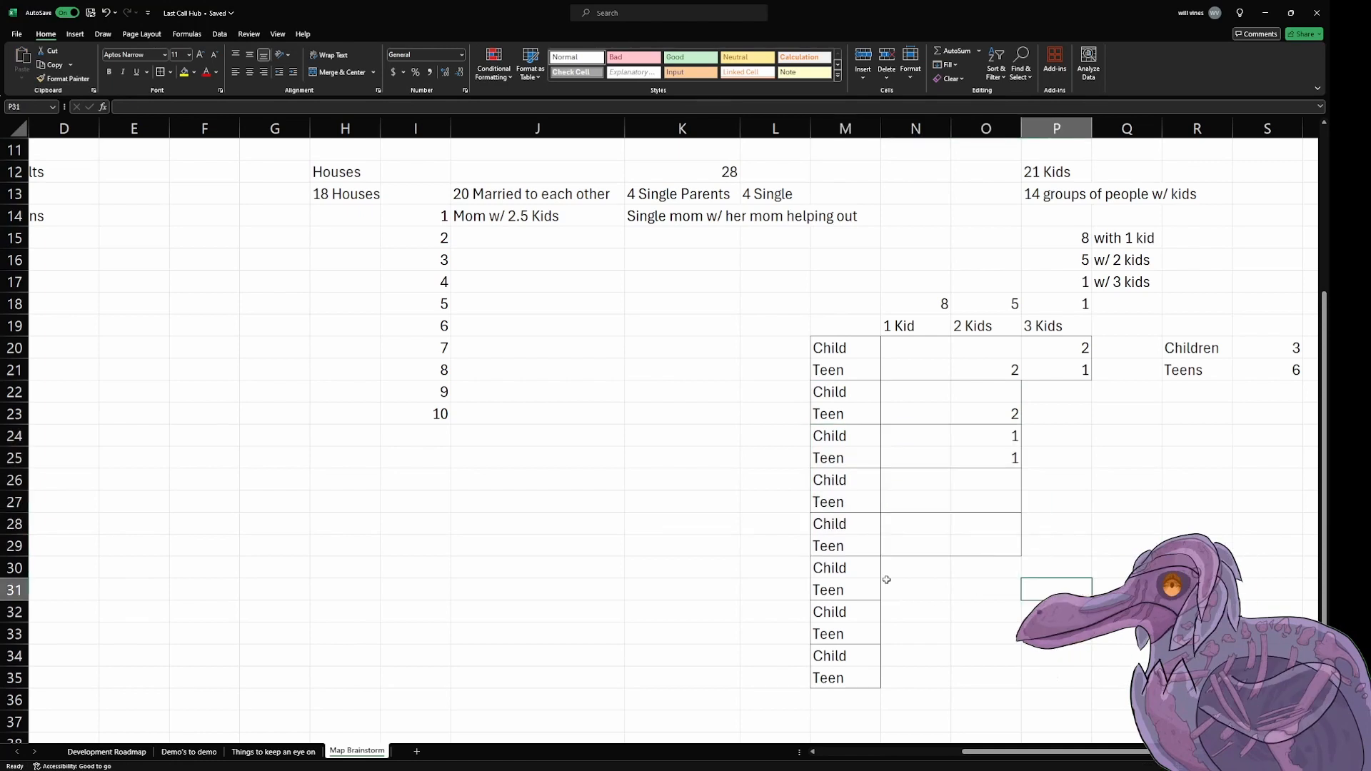
Step: Outline the Child and Teen pair in M30:N31 and copy that formatting to the remaining pairs in M32:N35
click(877, 579)
drag(877, 578, 900, 624)
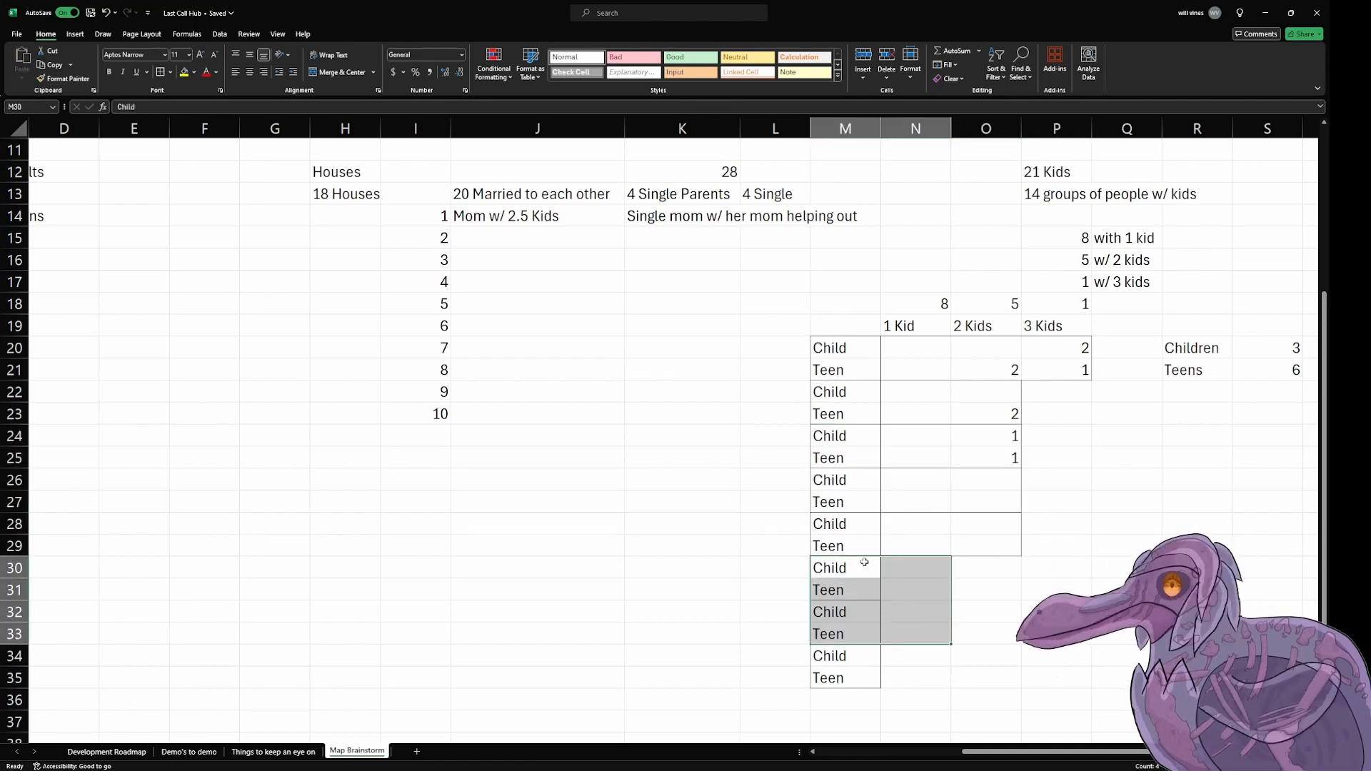
drag(864, 564, 907, 590)
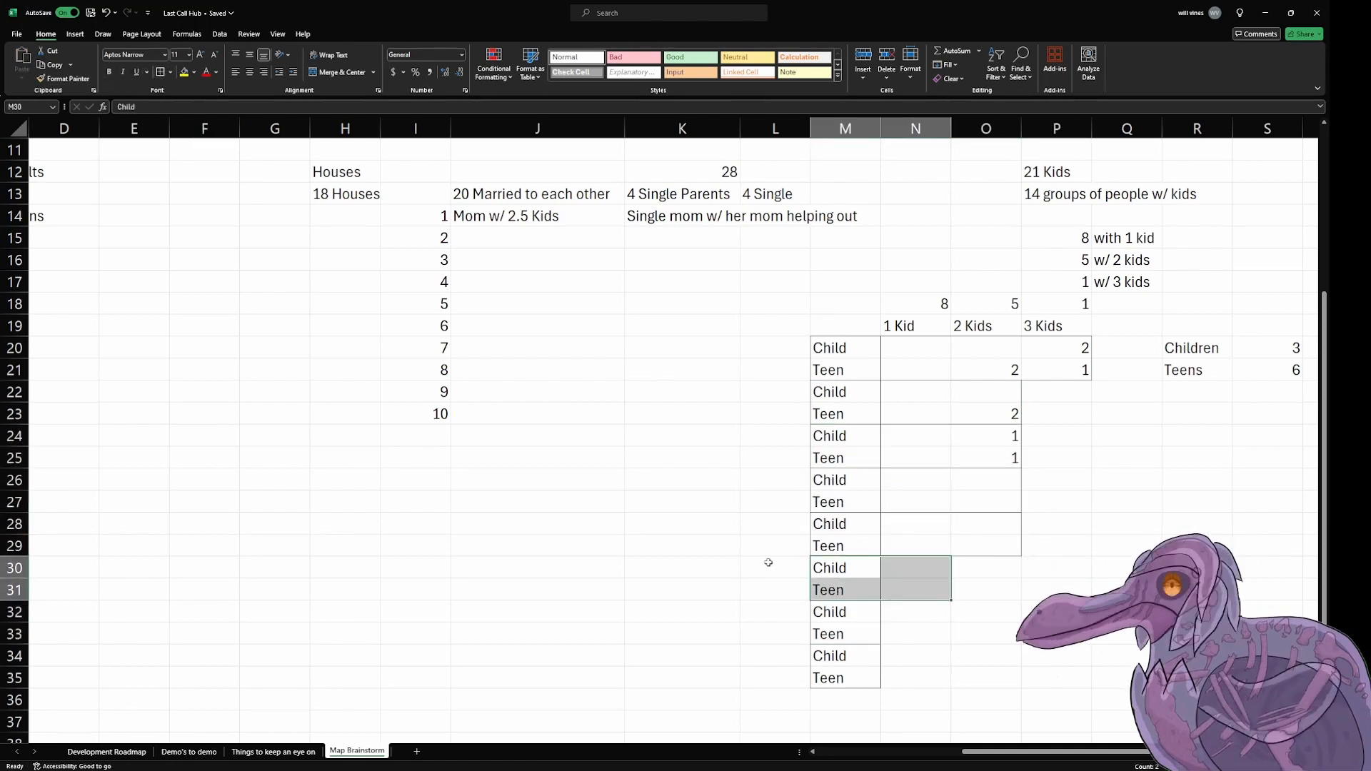
click(70, 75)
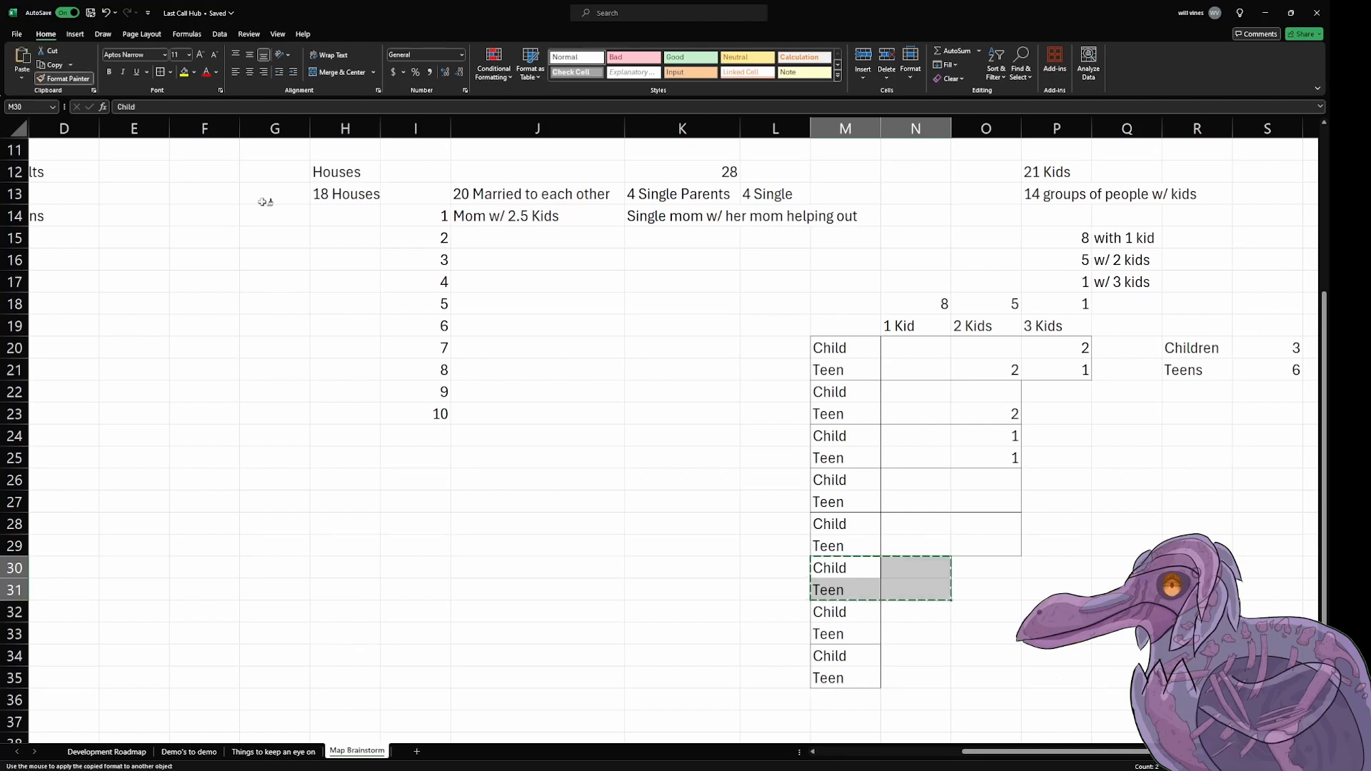
mouse_move(844, 612)
mouse_down()
mouse_move(935, 700)
mouse_move(943, 678)
mouse_up()
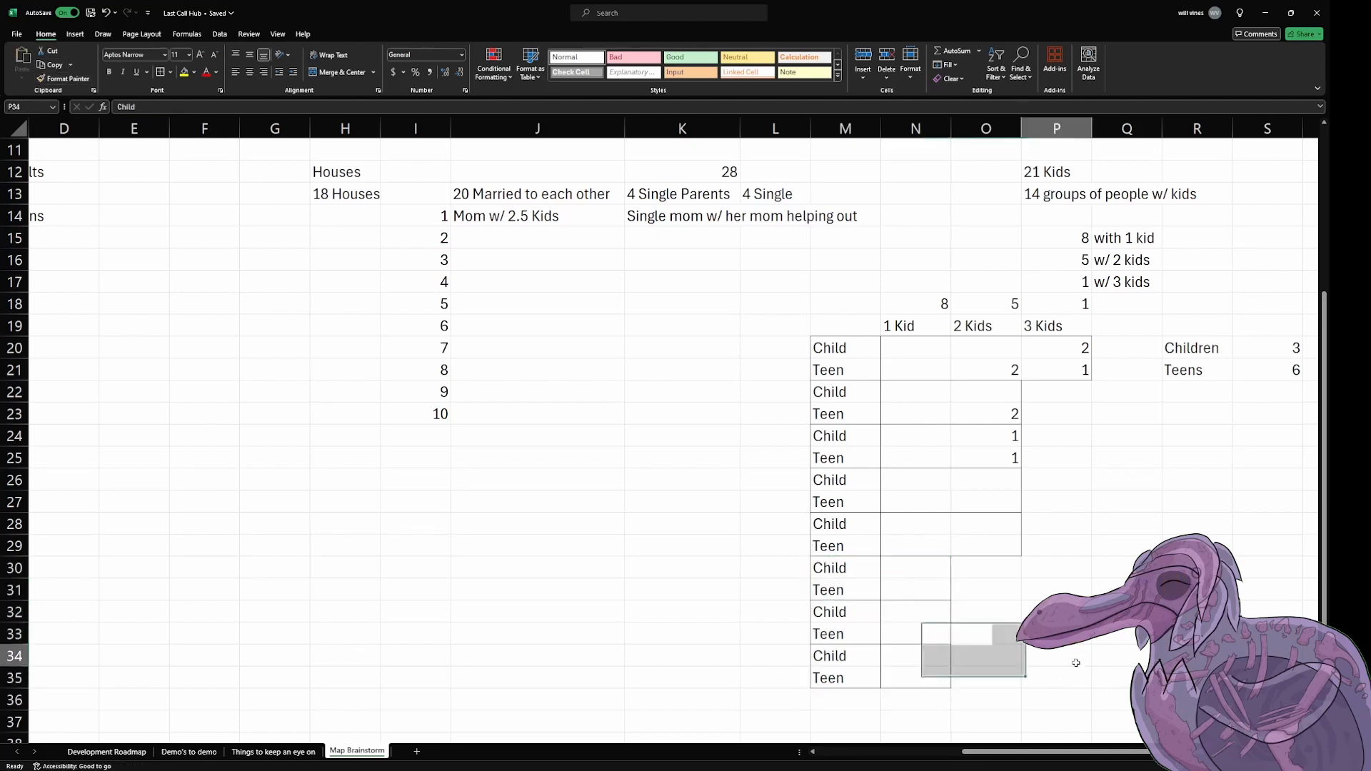
click(1074, 658)
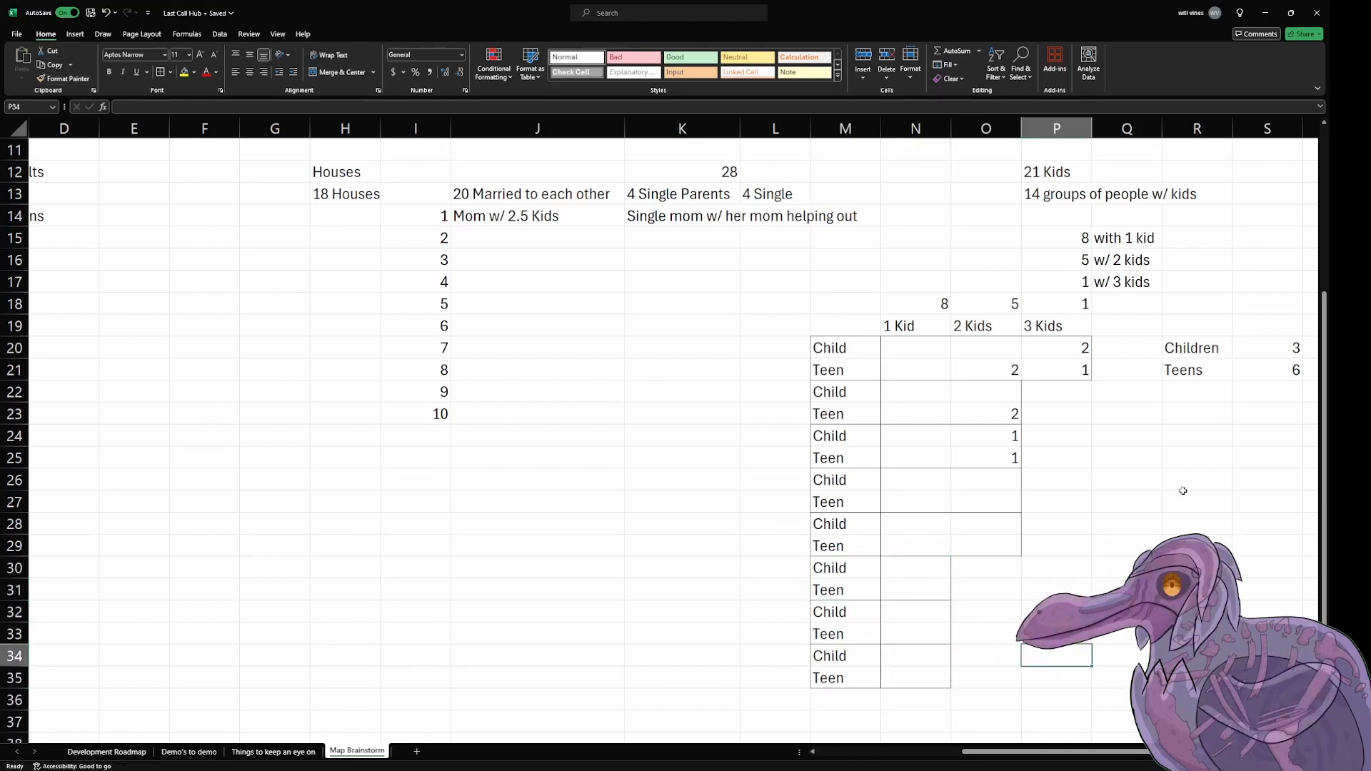
Step: Outline the 1 Kid column from N19 to N35 and copy its formatting to the 2 Kids column, O19:O29
click(999, 493)
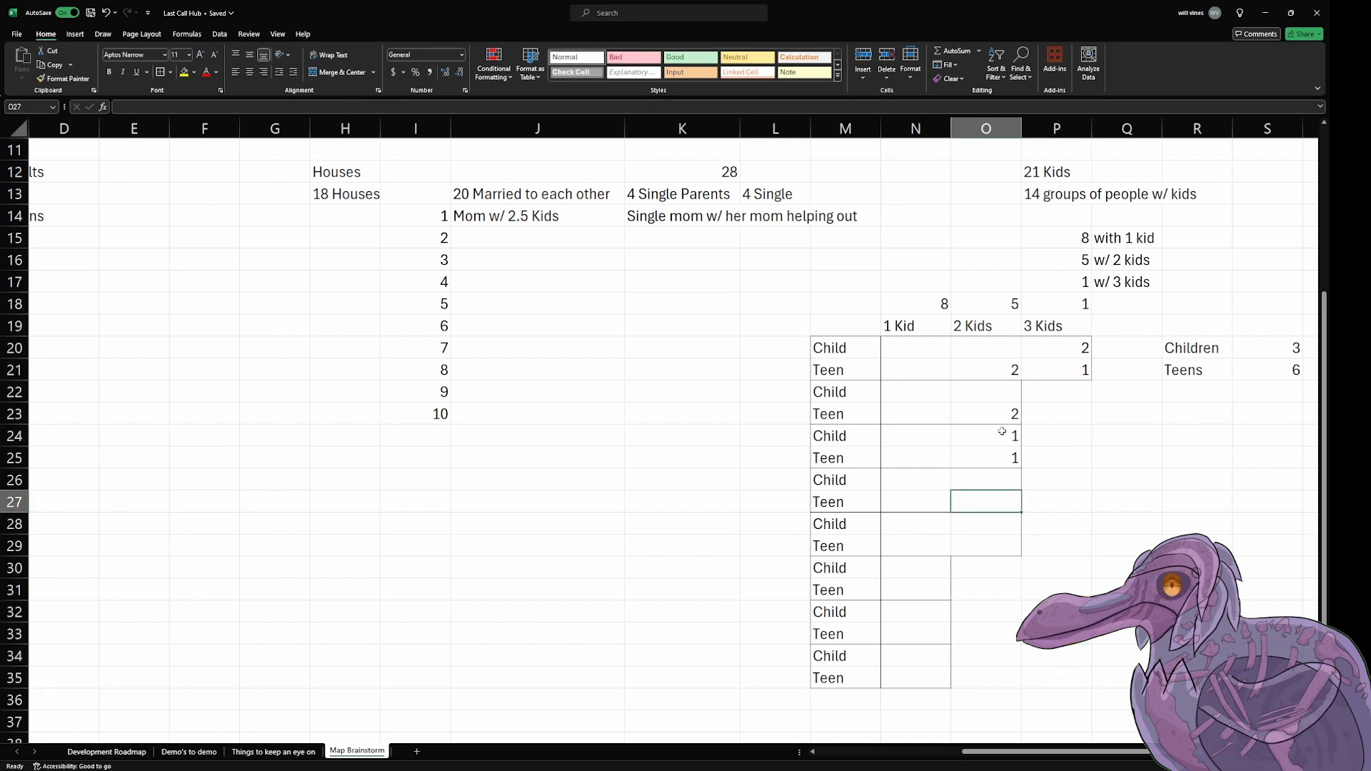
click(911, 325)
drag(912, 325, 912, 668)
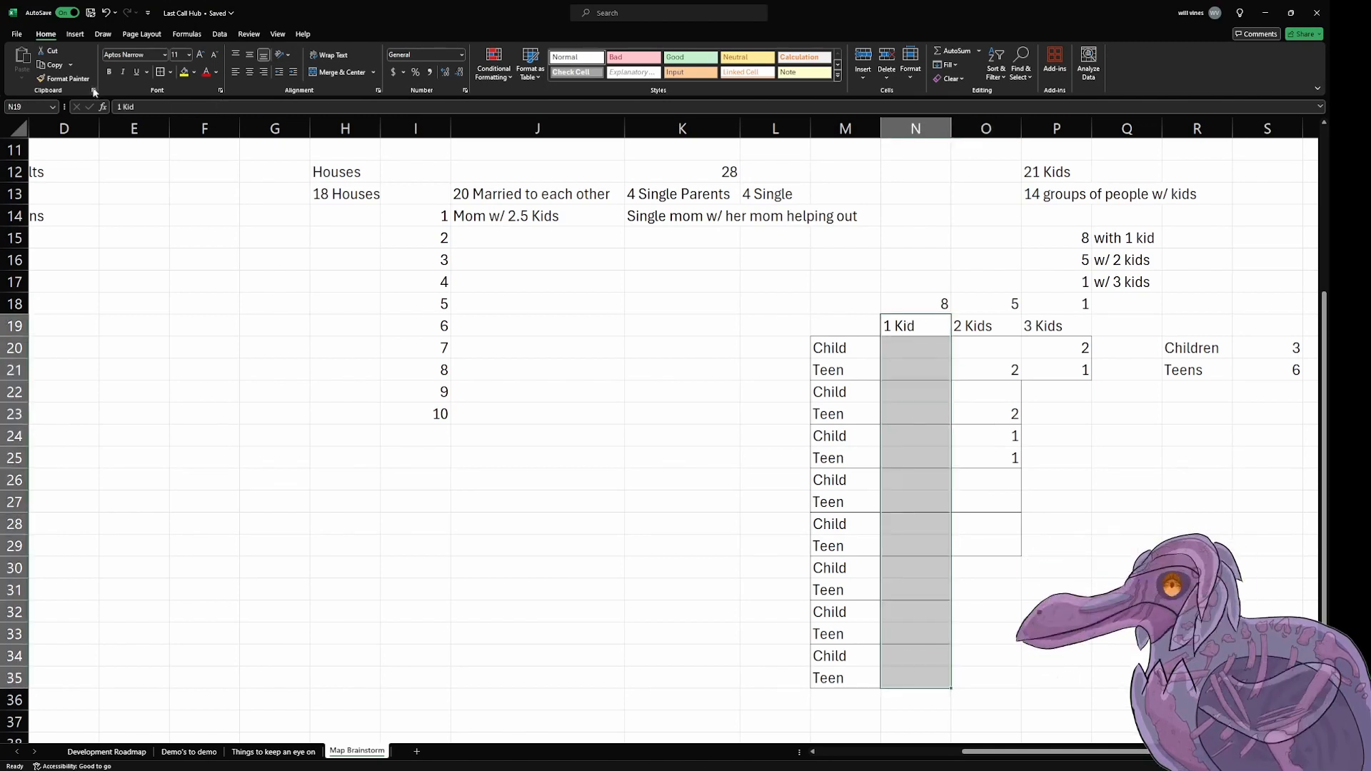
click(68, 79)
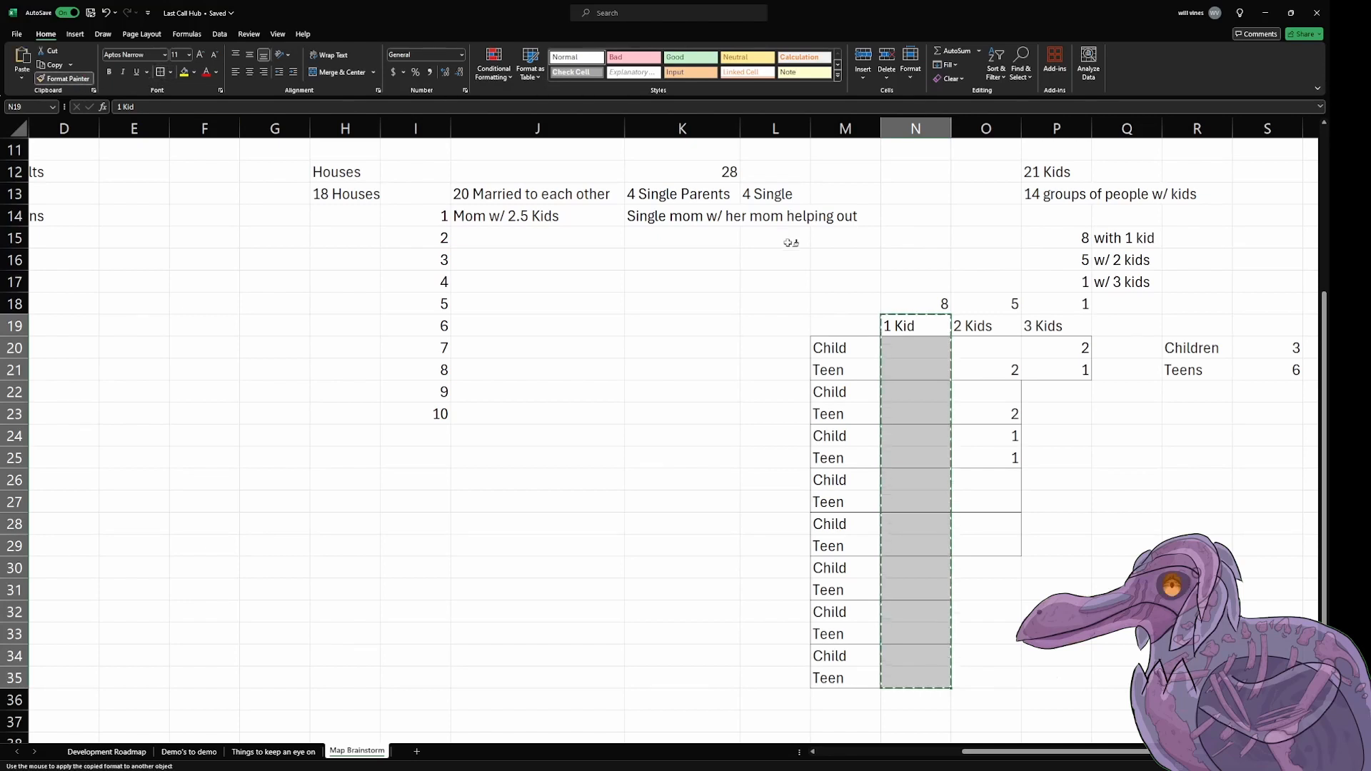
drag(975, 330, 986, 546)
click(1185, 567)
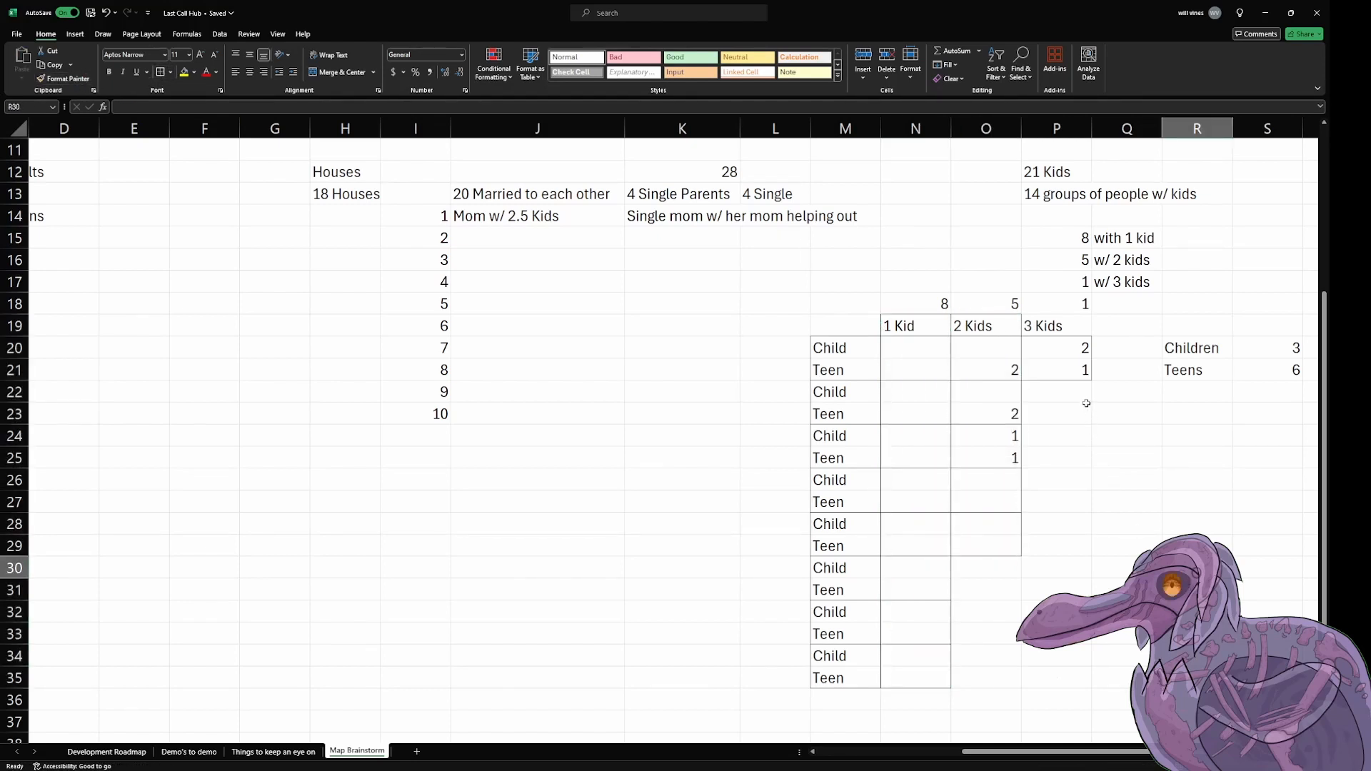
Step: Outline the 3 Kids column from its header in P19 down to P21
drag(1058, 325, 1061, 370)
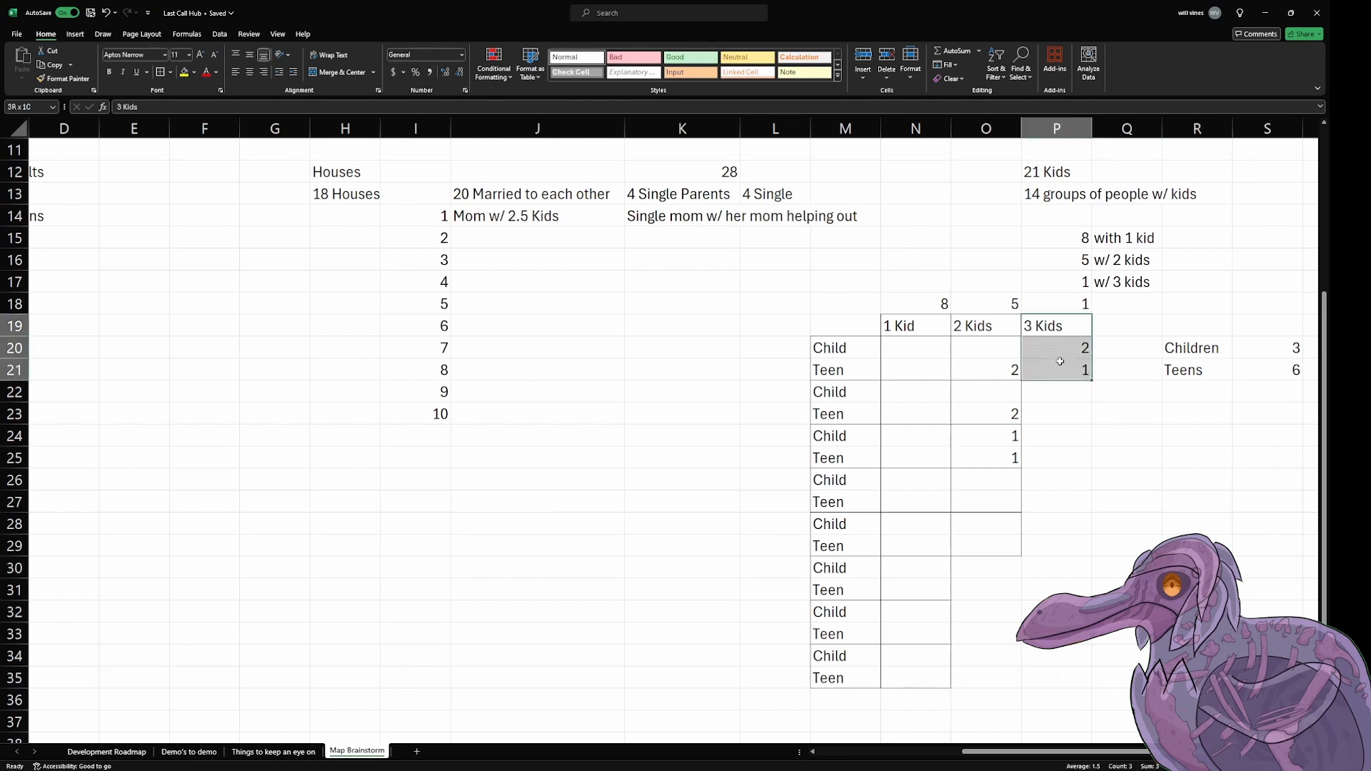
click(165, 77)
click(1127, 501)
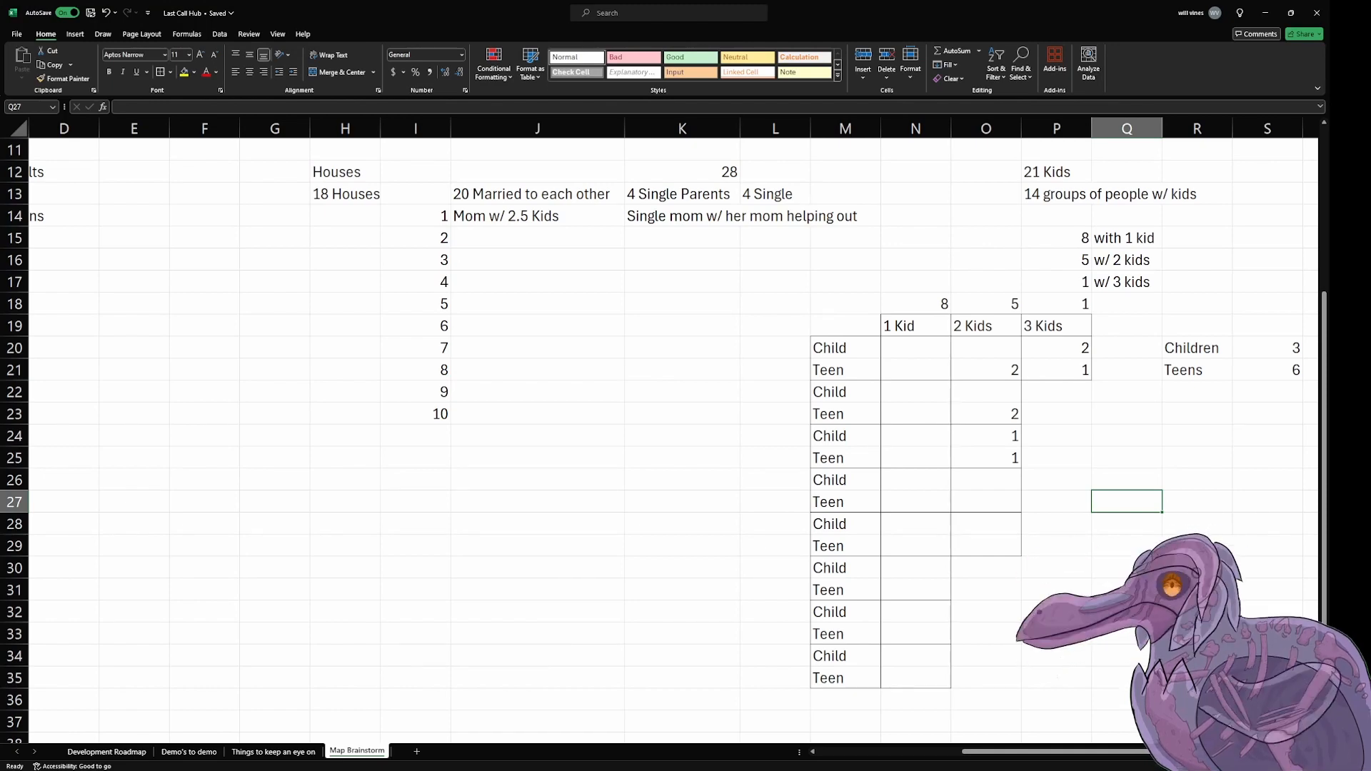
ctrl+scroll(967, 407, up, 1)
scroll(964, 401, down, 2)
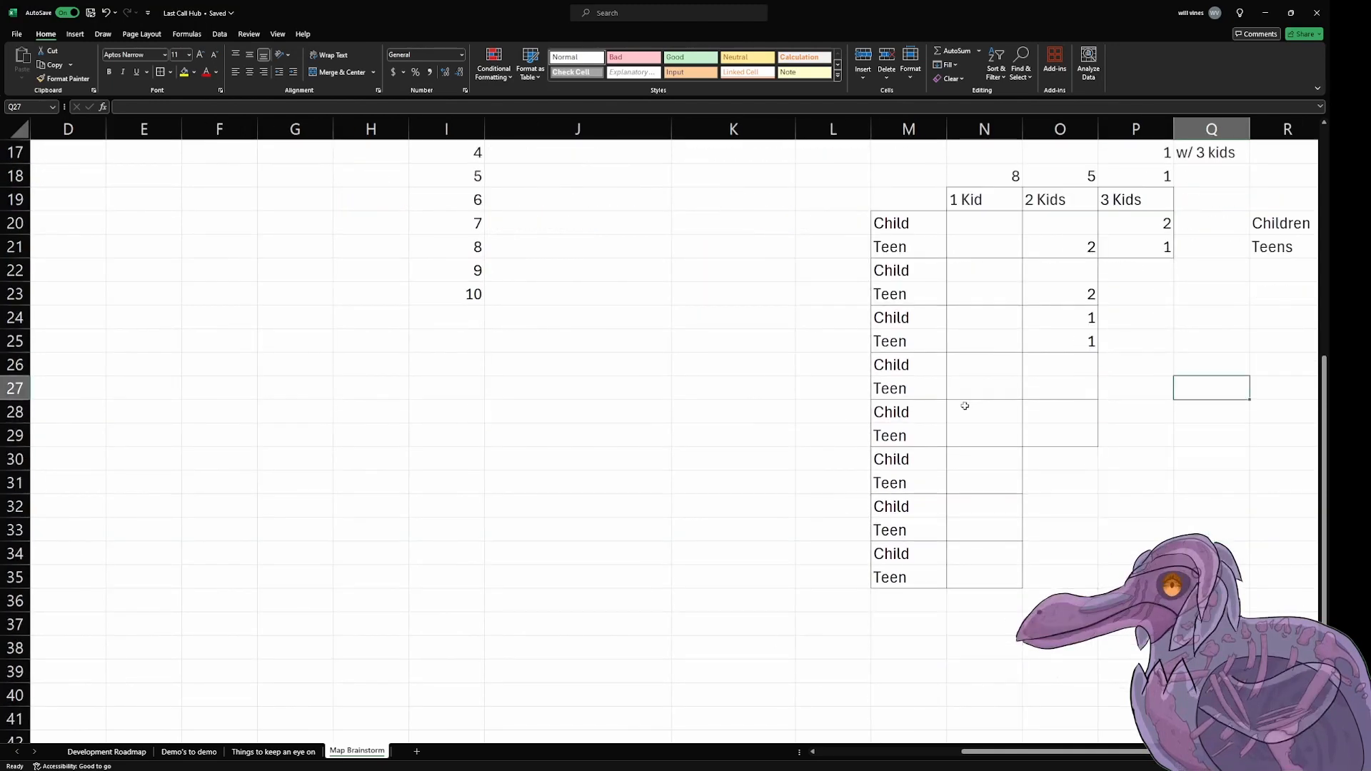
scroll(965, 406, up, 2)
scroll(965, 406, down, 1)
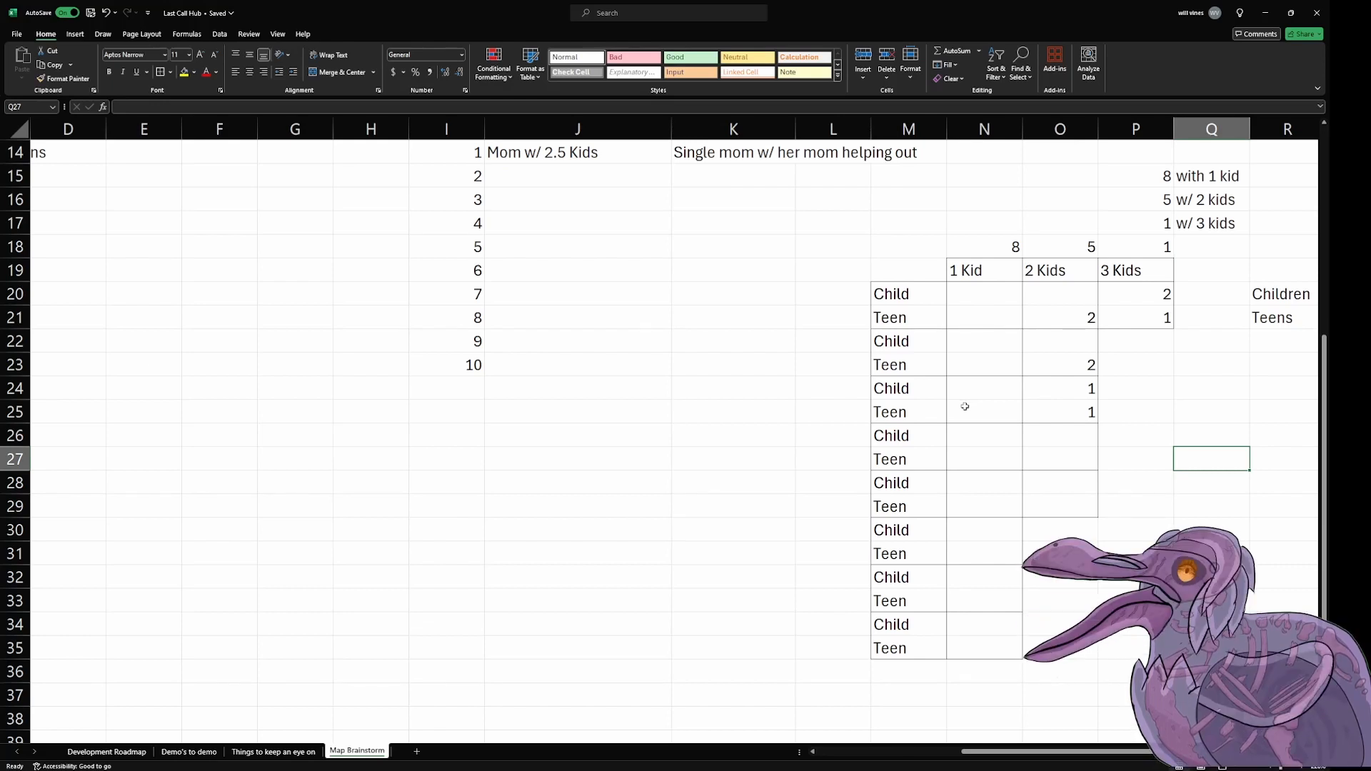
drag(1129, 275, 902, 577)
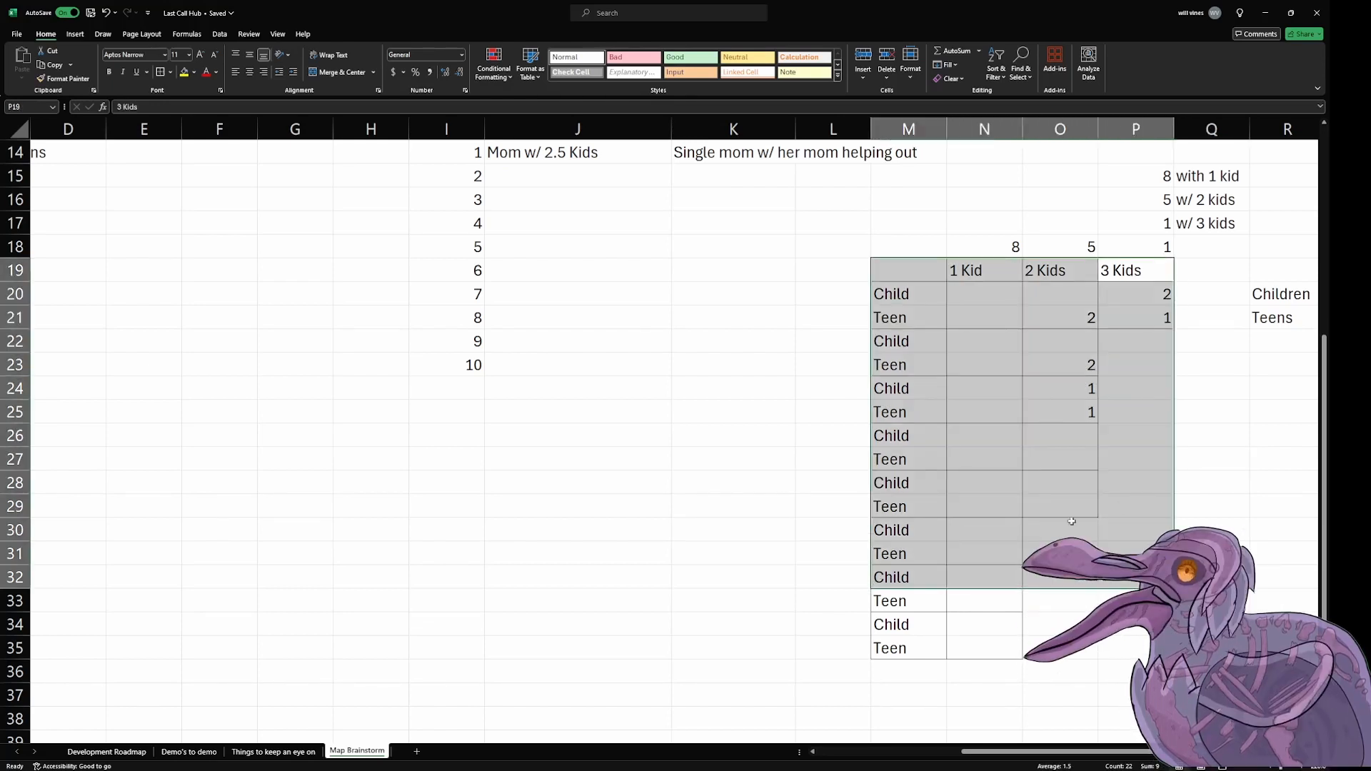
key(Down)
key(Down)
key(Down)
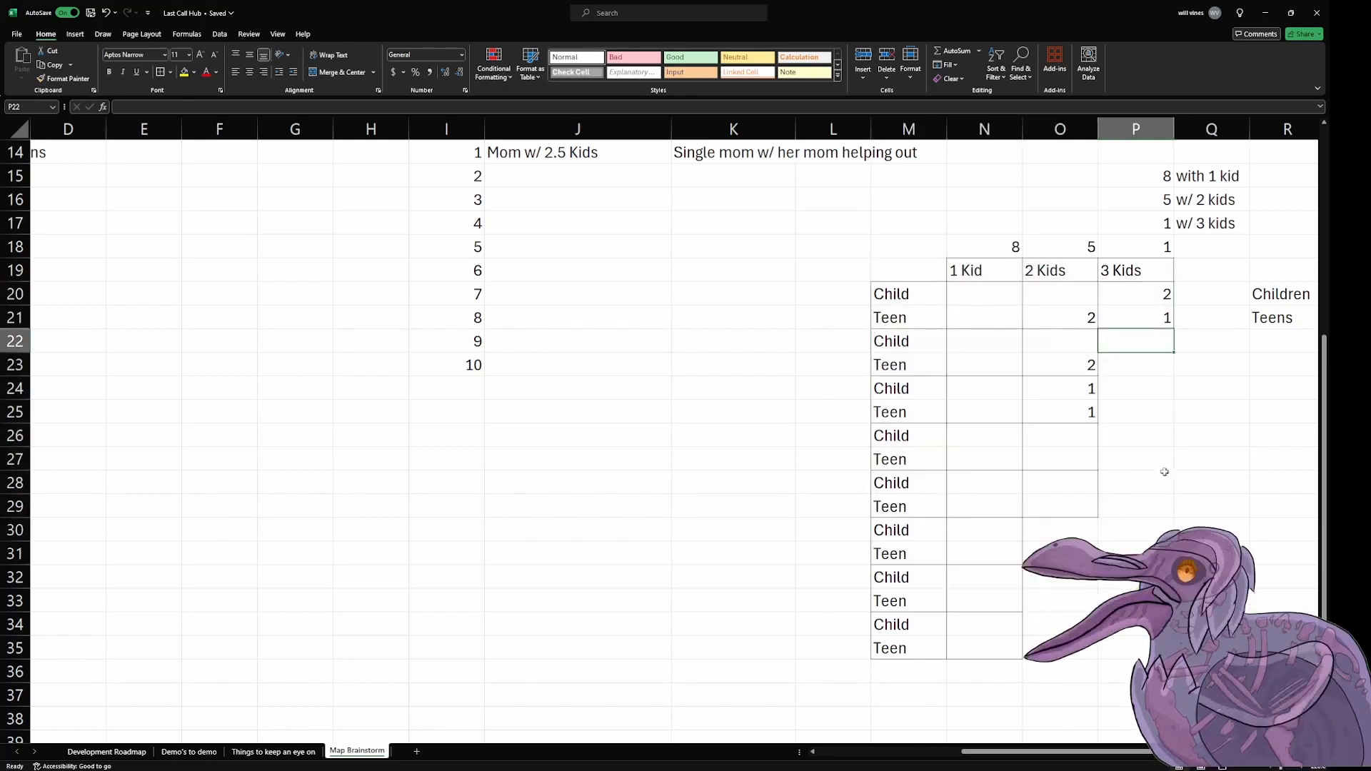
Step: Give the fourth 2 Kids family 2 teens in O27, and the fifth 1 child in O28 and 1 teen in O29
click(1064, 408)
click(1069, 437)
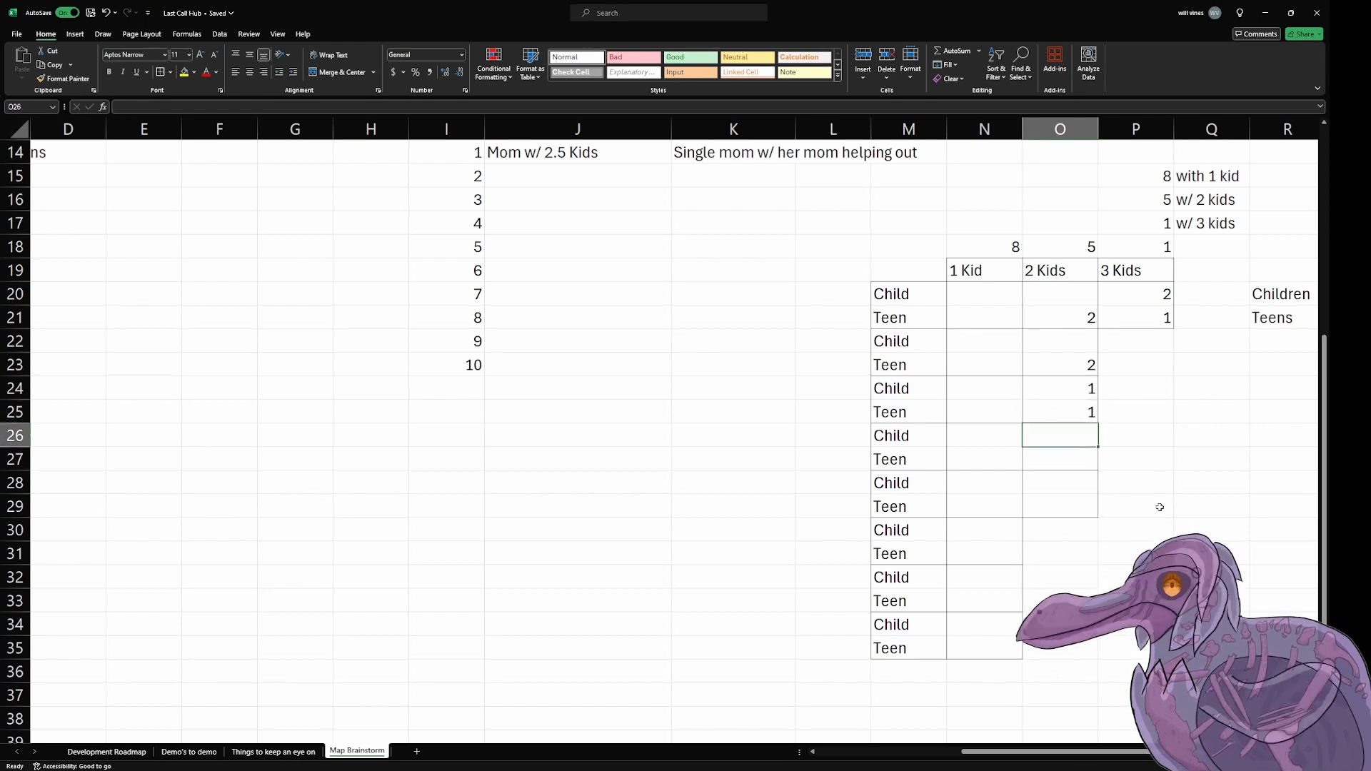
scroll(1121, 763, right, 3)
scroll(1014, 573, left, 1)
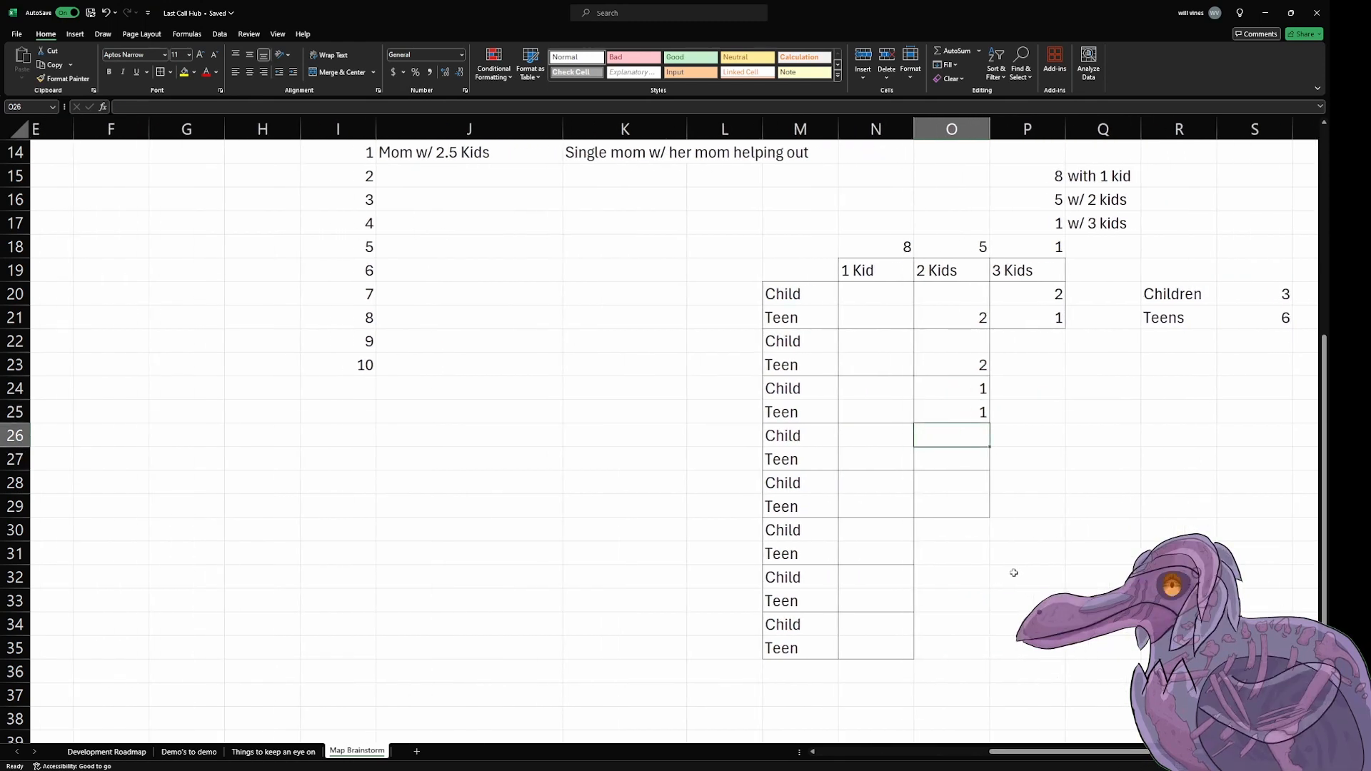
click(982, 461)
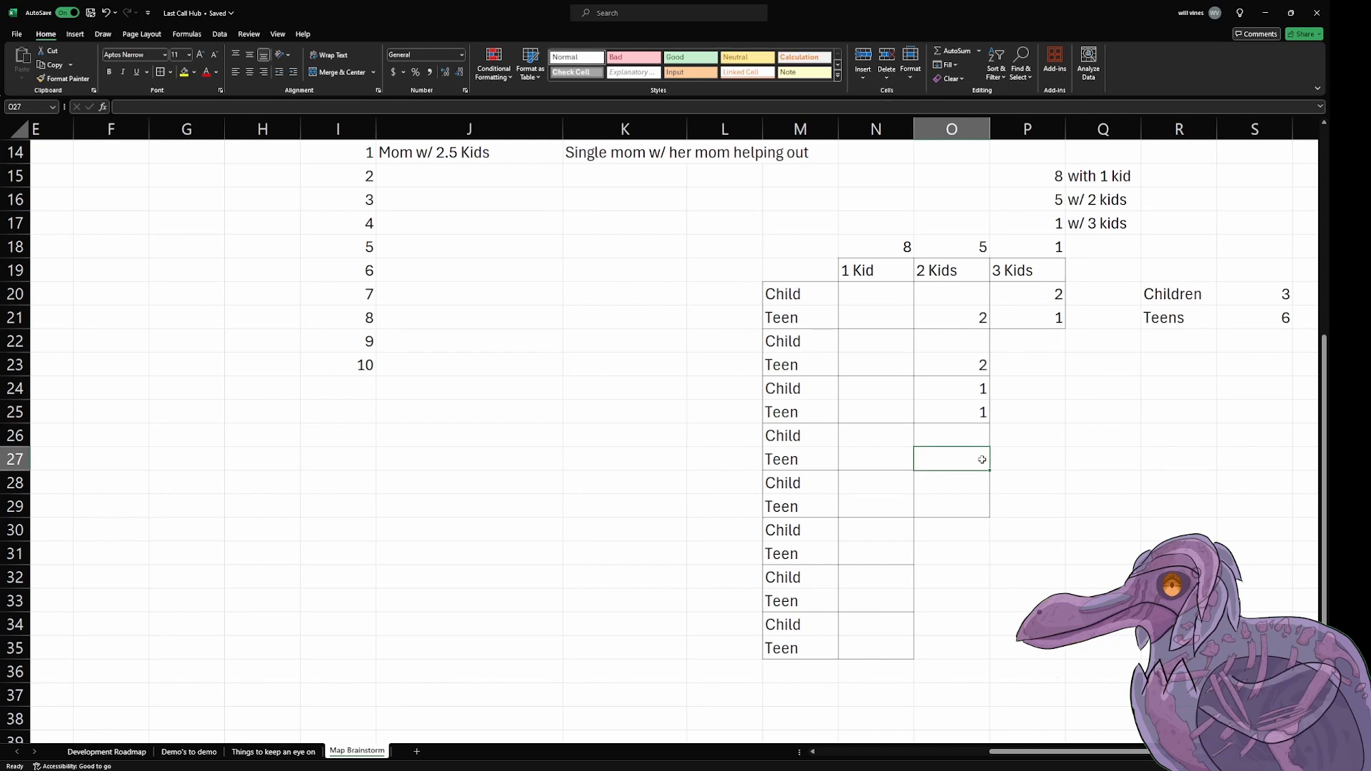
text(2)
key(Return)
text(1)
key(Return)
text(1)
key(Return)
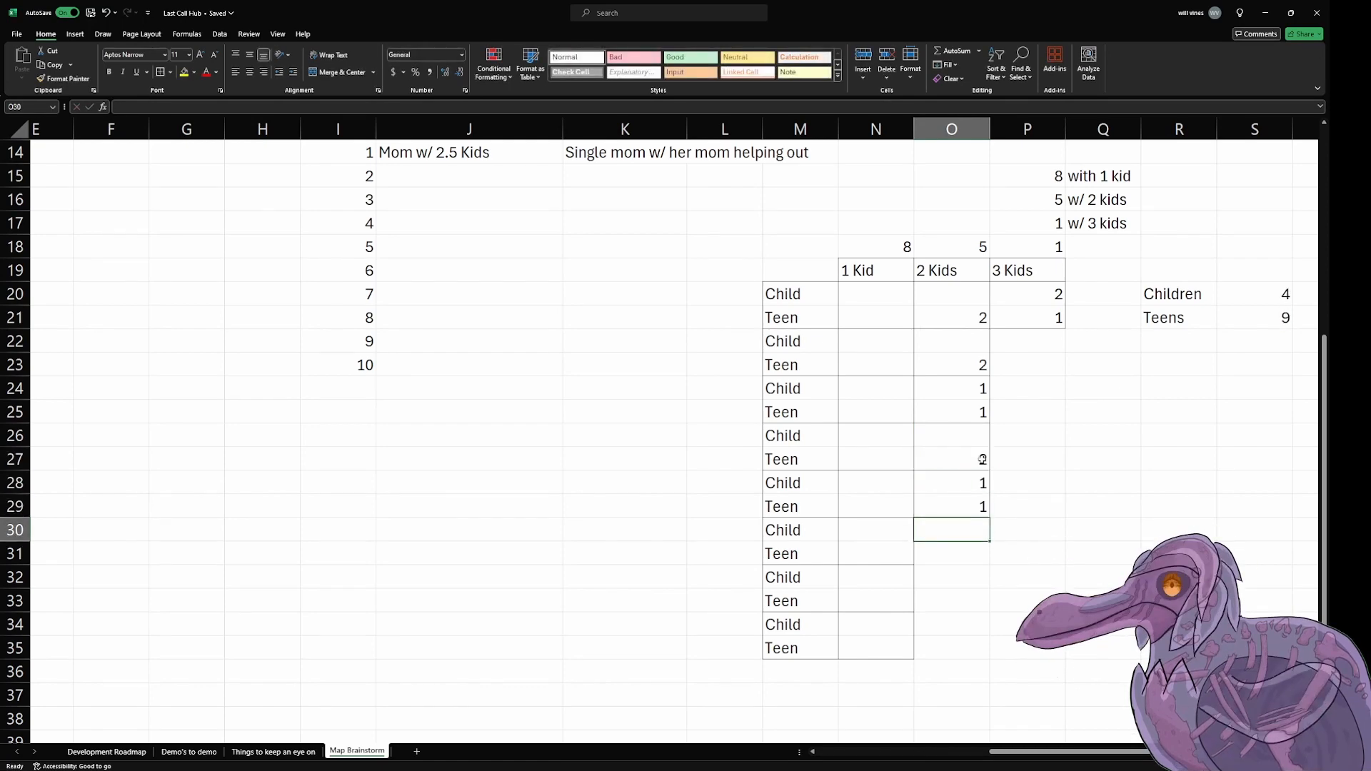
key(Up)
Step: Compare the Children and Teens totals and the 1 Kid family count with the target population numbers in the Needs table
scroll(983, 459, up, 2)
scroll(983, 460, down, 2)
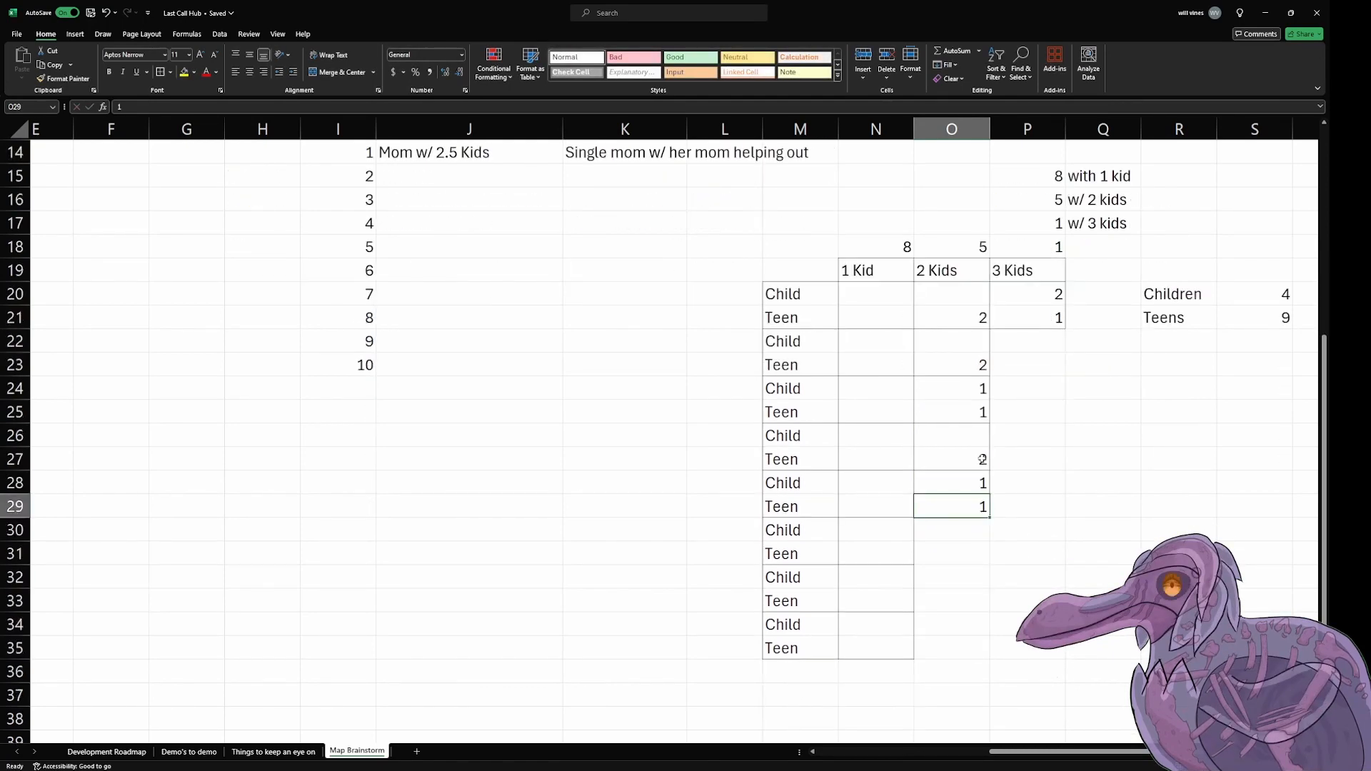
scroll(982, 459, down, 1)
scroll(982, 459, up, 1)
scroll(1025, 463, down, 1)
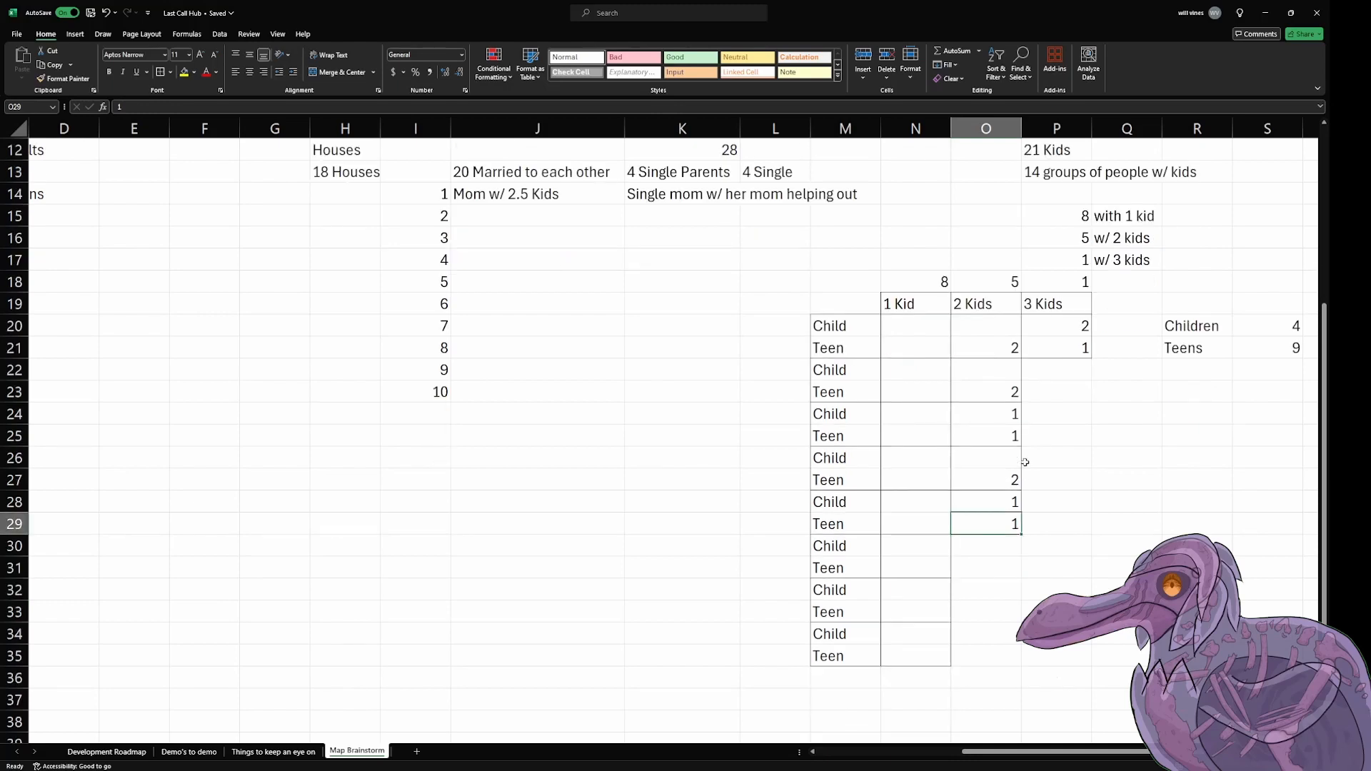
scroll(1025, 463, down, 2)
scroll(1025, 460, up, 1)
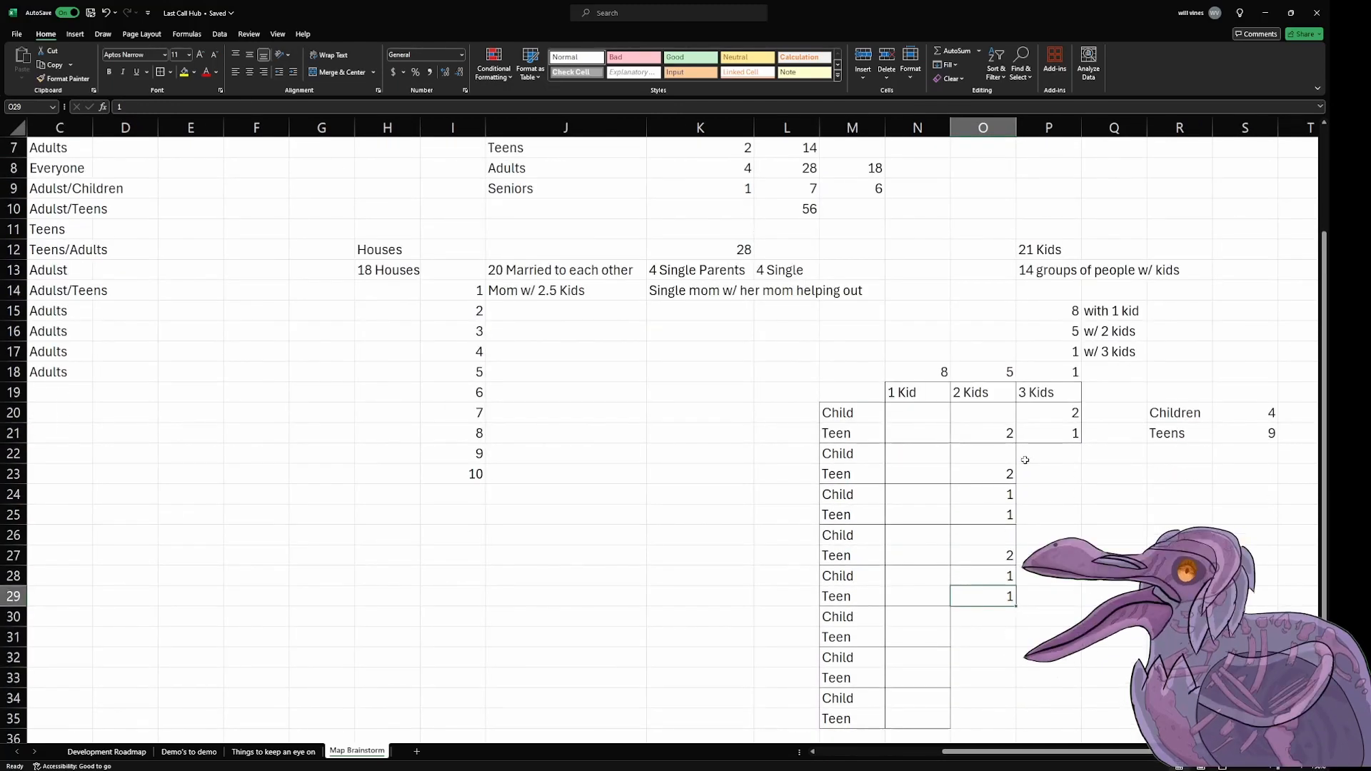
click(1111, 310)
click(1050, 309)
click(946, 413)
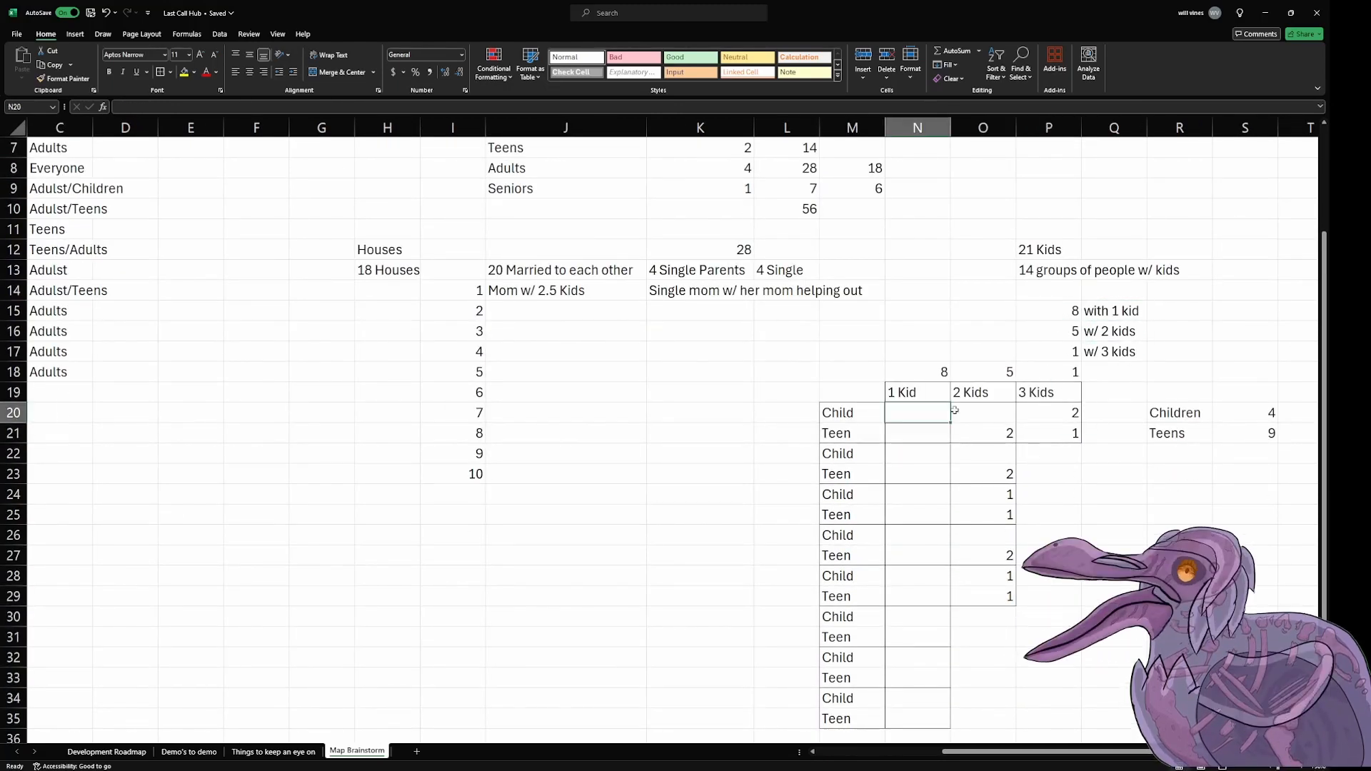
click(1104, 357)
click(1062, 292)
click(1048, 237)
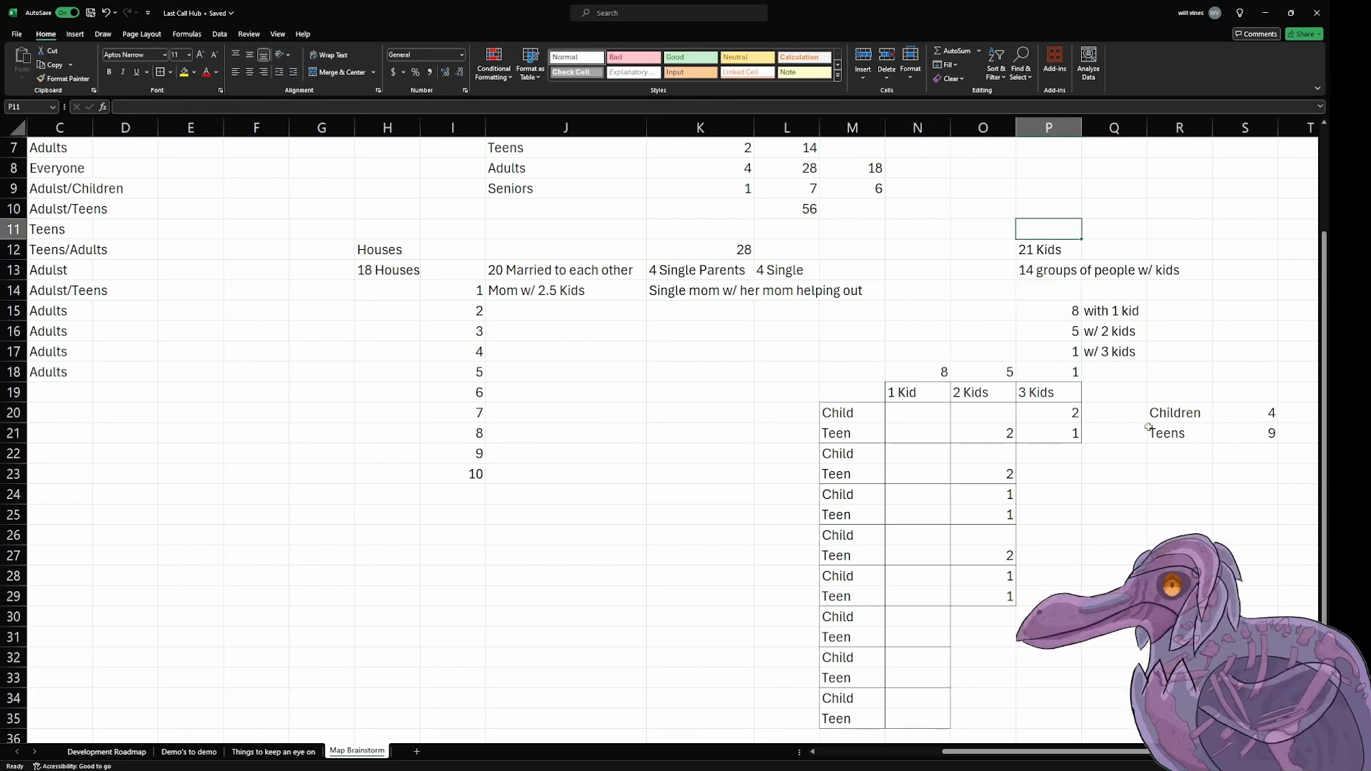
scroll(1149, 427, up, 2)
click(788, 250)
scroll(938, 373, down, 1)
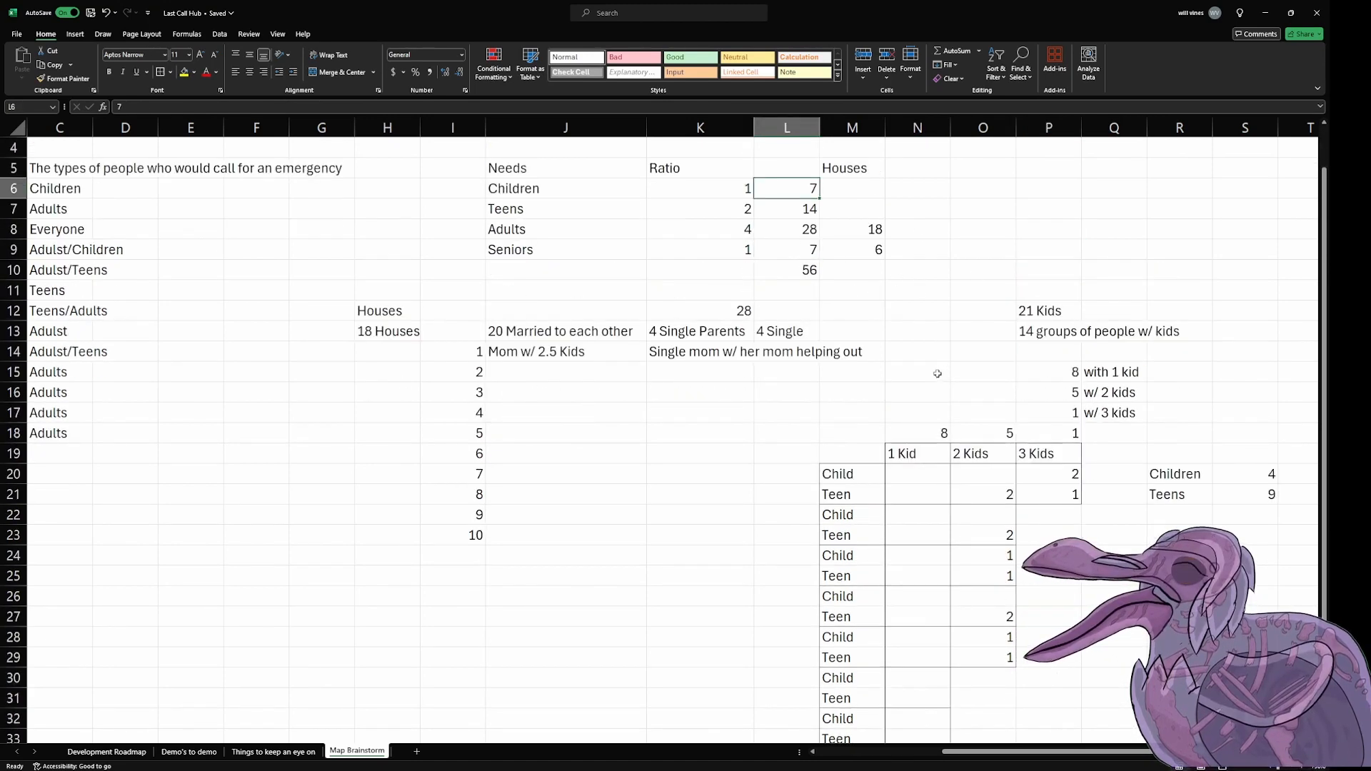
Step: Give the first three 1 Kid families 1 child each, in N20, N22 and N24
scroll(938, 374, down, 1)
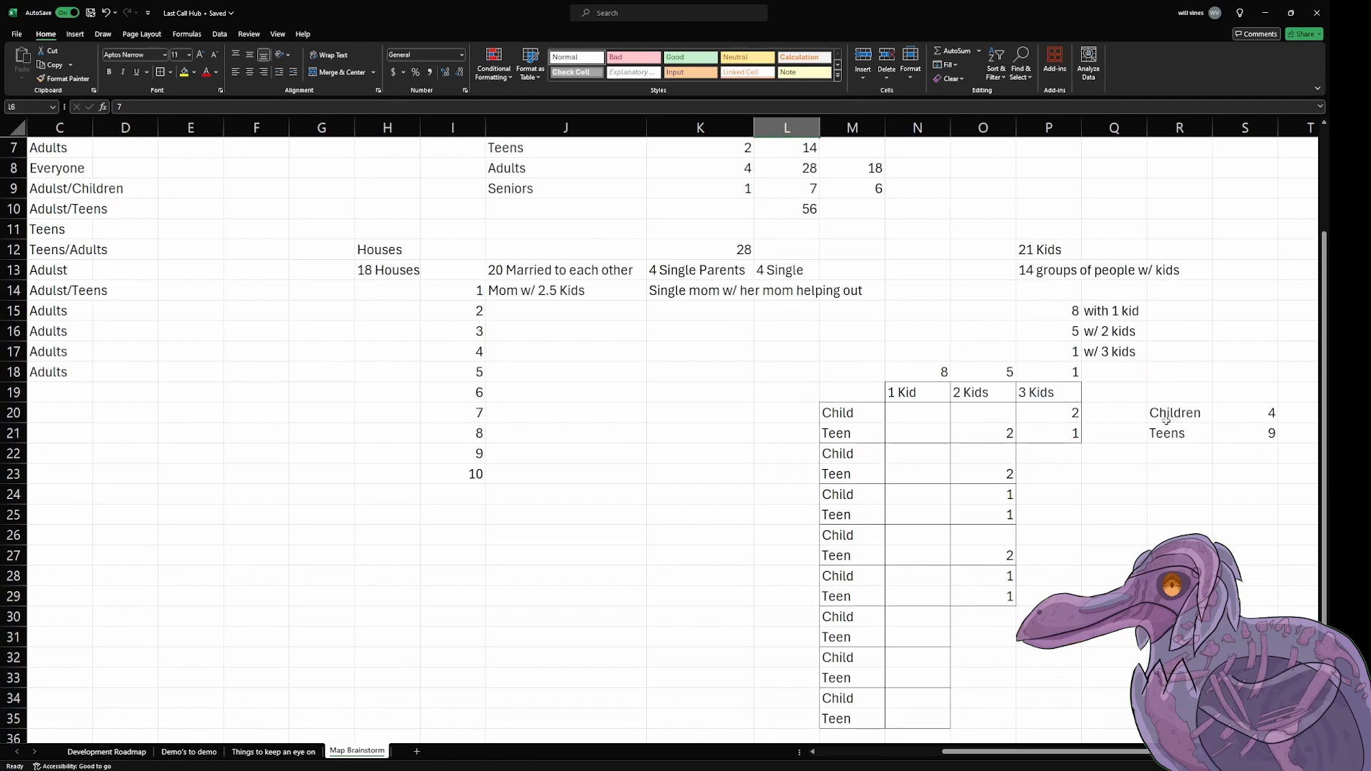
click(932, 418)
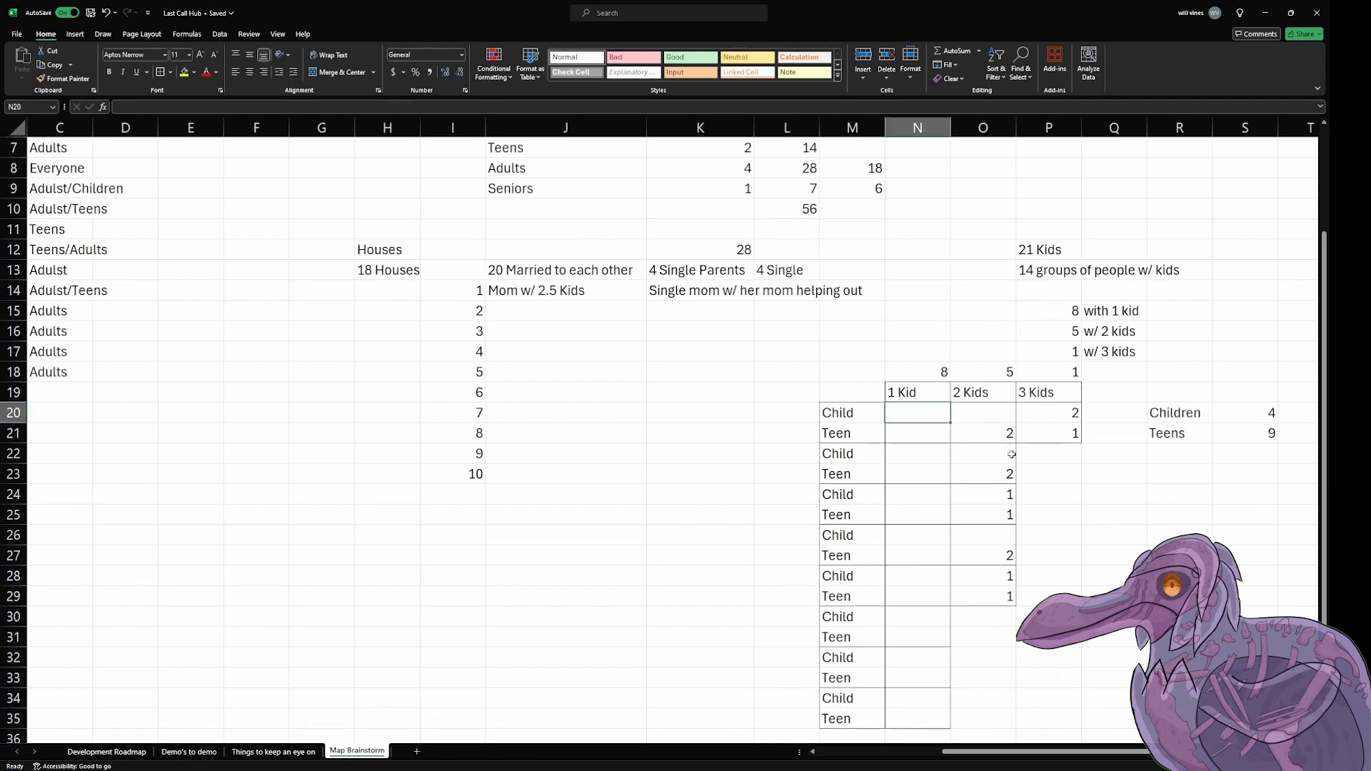
text(1)
key(Return)
key(Return)
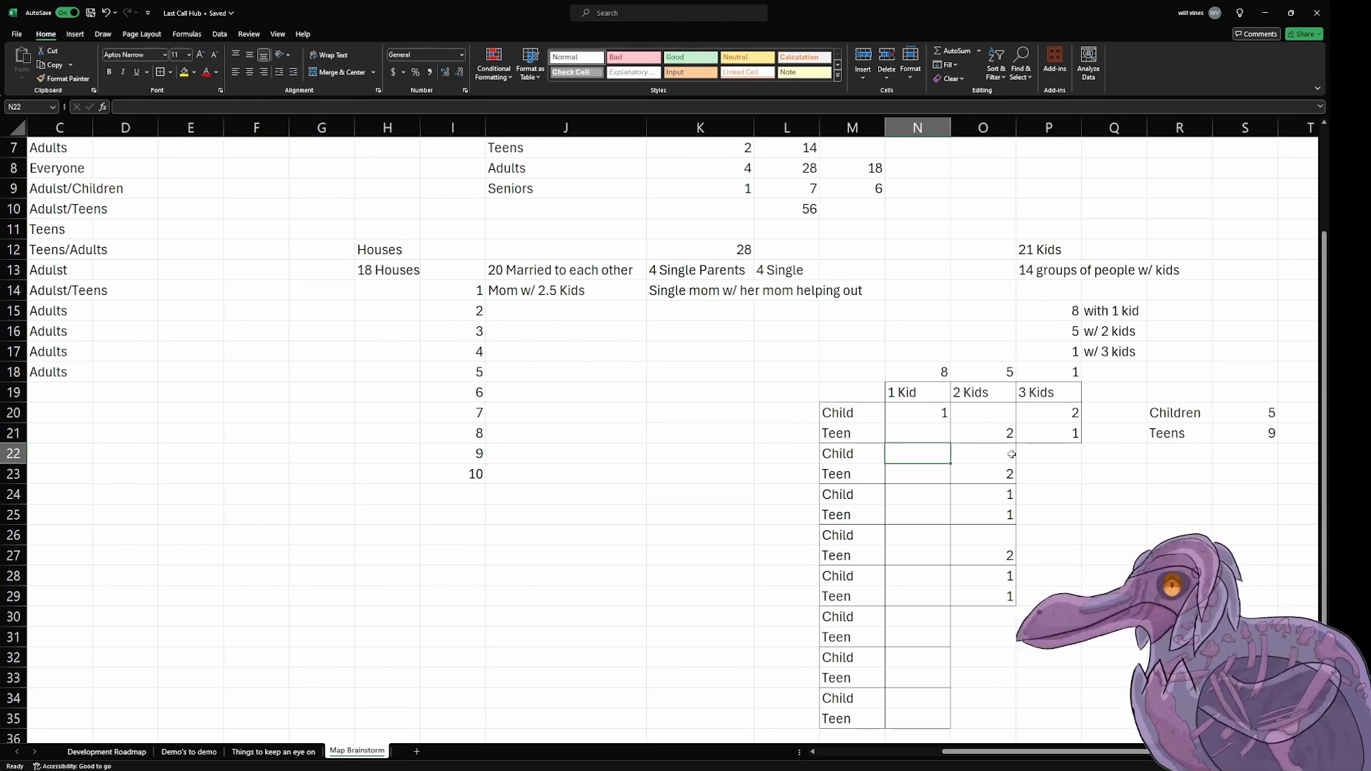
text(1)
key(Return)
key(Return)
text(1)
Step: Give the remaining five 1 Kid families 1 teen each, in N27, N29, N31, N33 and N35
key(Return)
key(Return)
key(Return)
text(1)
key(Return)
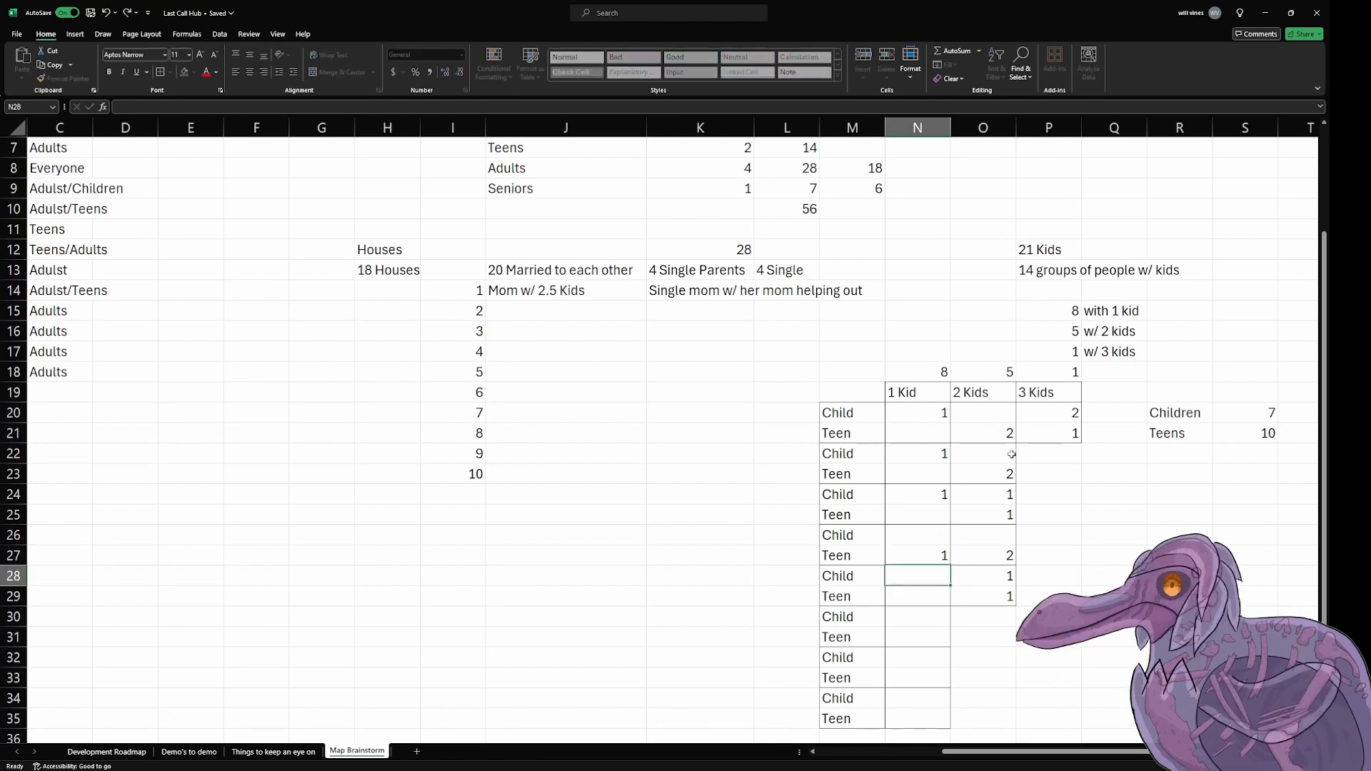
key(Return)
text(1)
key(Return)
key(Return)
text(1)
key(Return)
key(Return)
text(1)
key(Return)
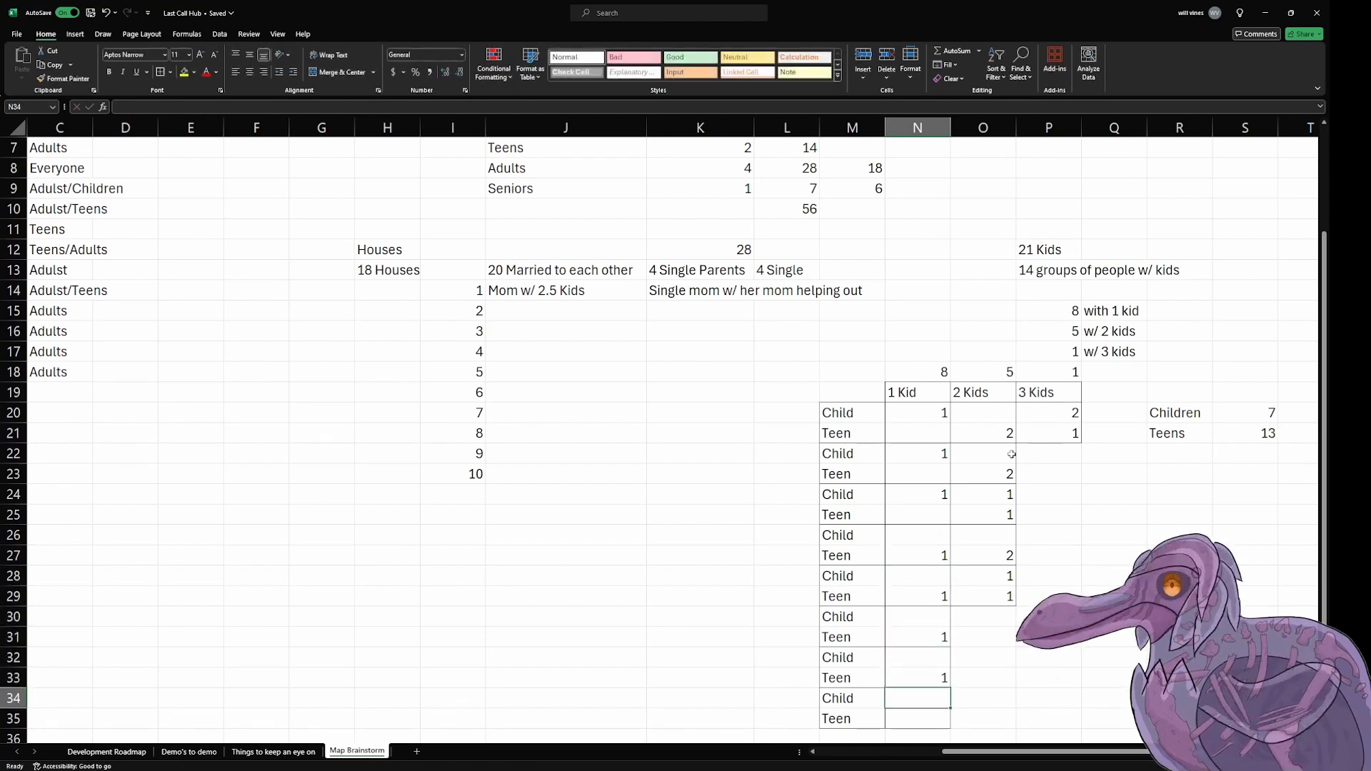
key(Return)
text(1)
key(Return)
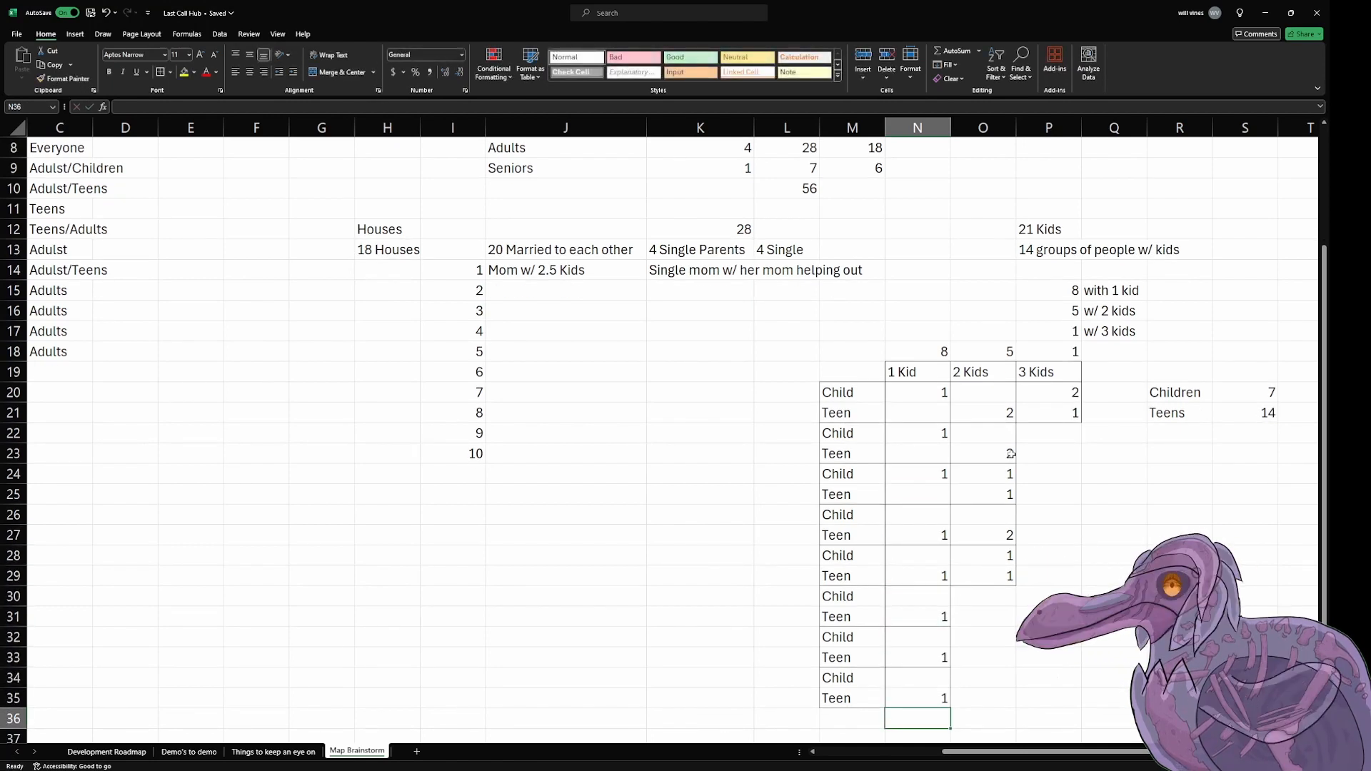
Step: Review the filled family table, examining the mix of children and teens in the 3 Kids and 2 Kids groups
drag(1074, 367, 853, 700)
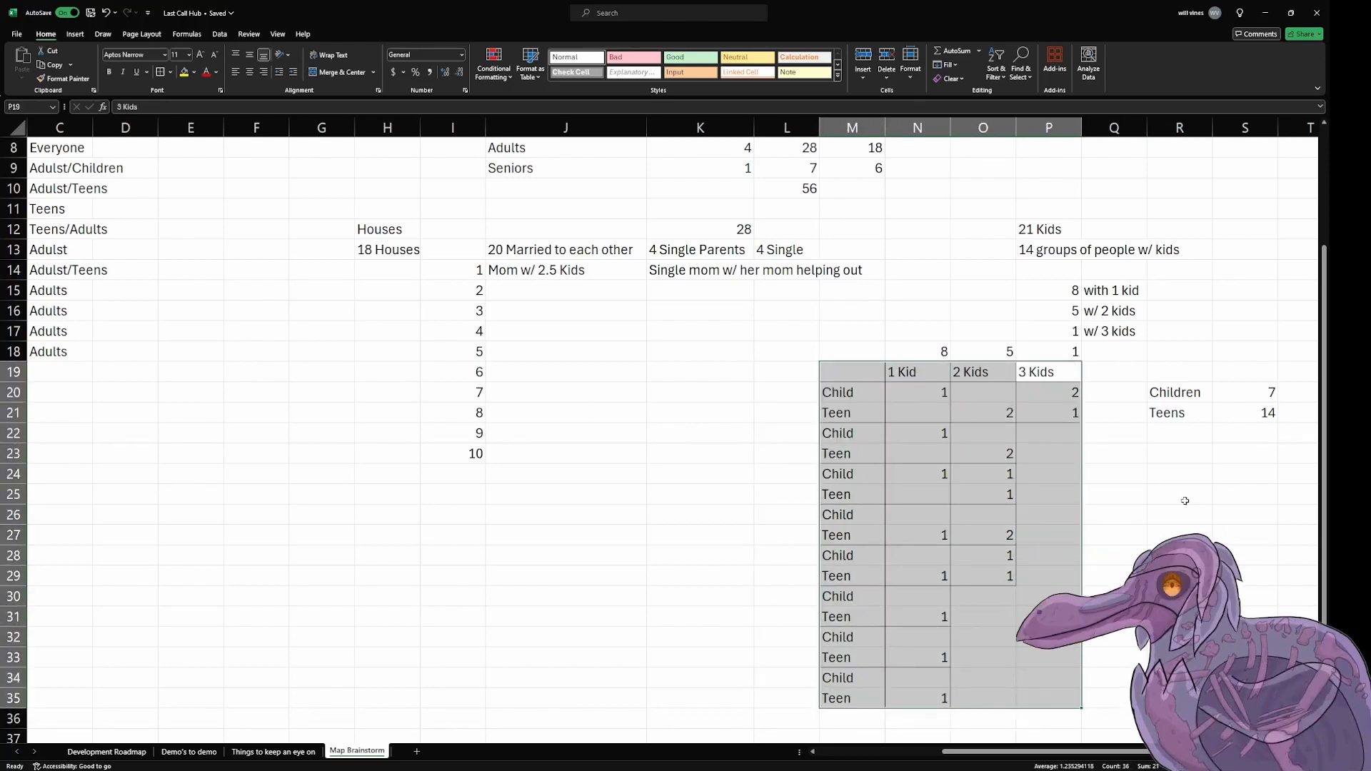
click(1184, 501)
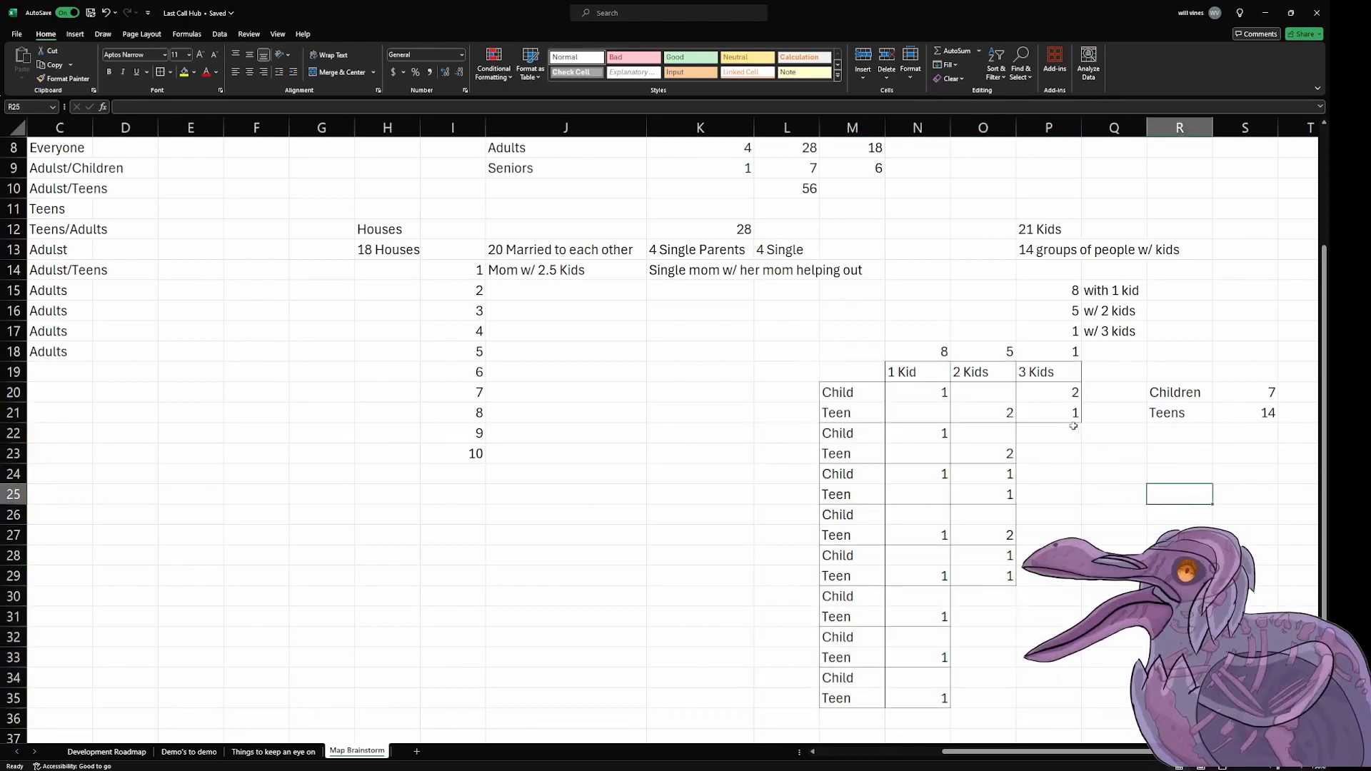
drag(1060, 377, 1069, 415)
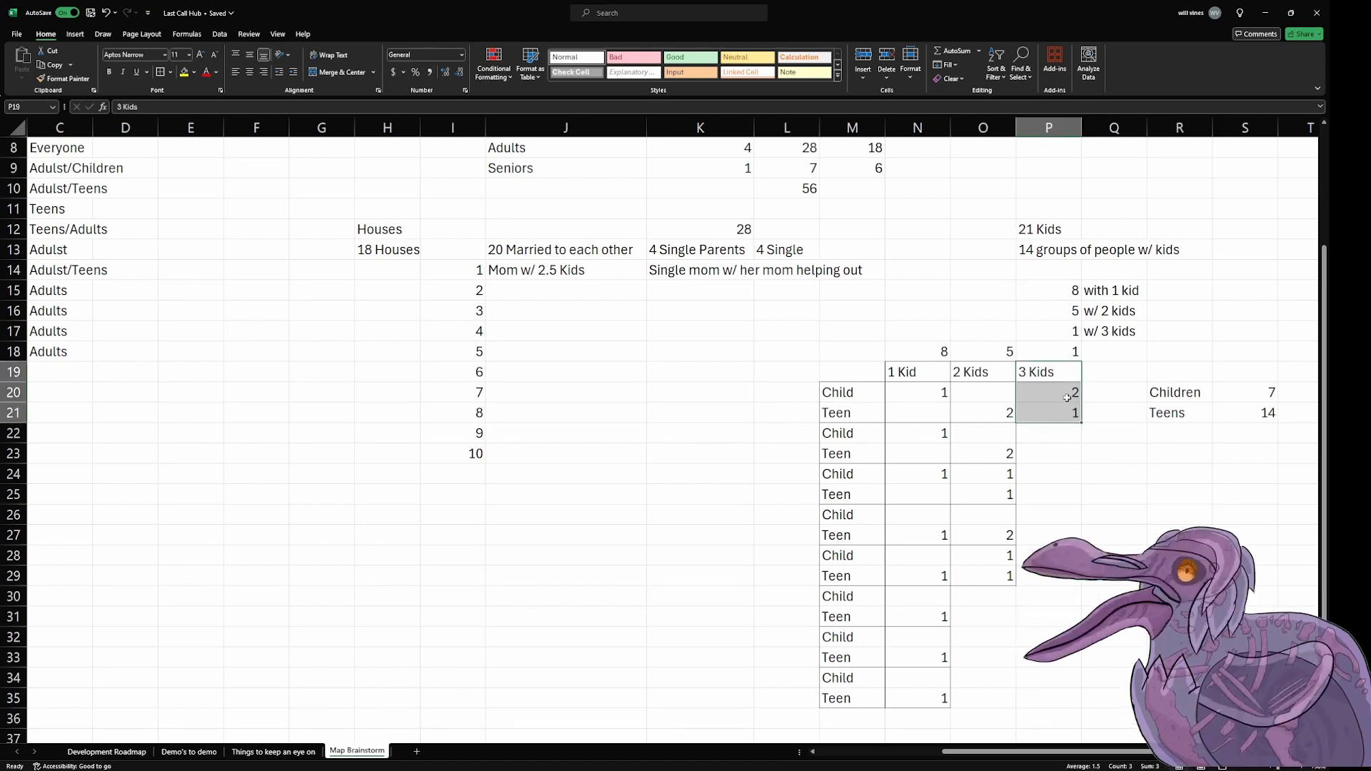
click(1056, 414)
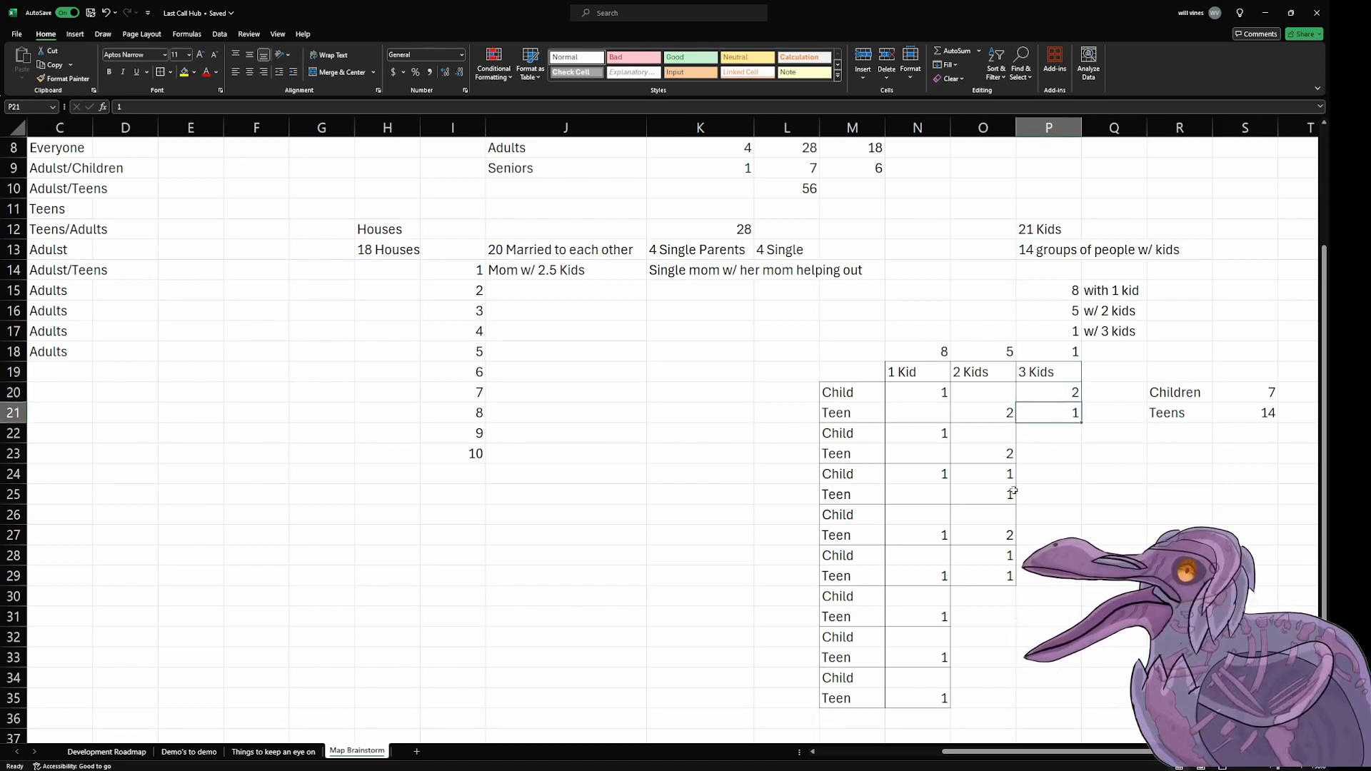
drag(989, 388, 993, 578)
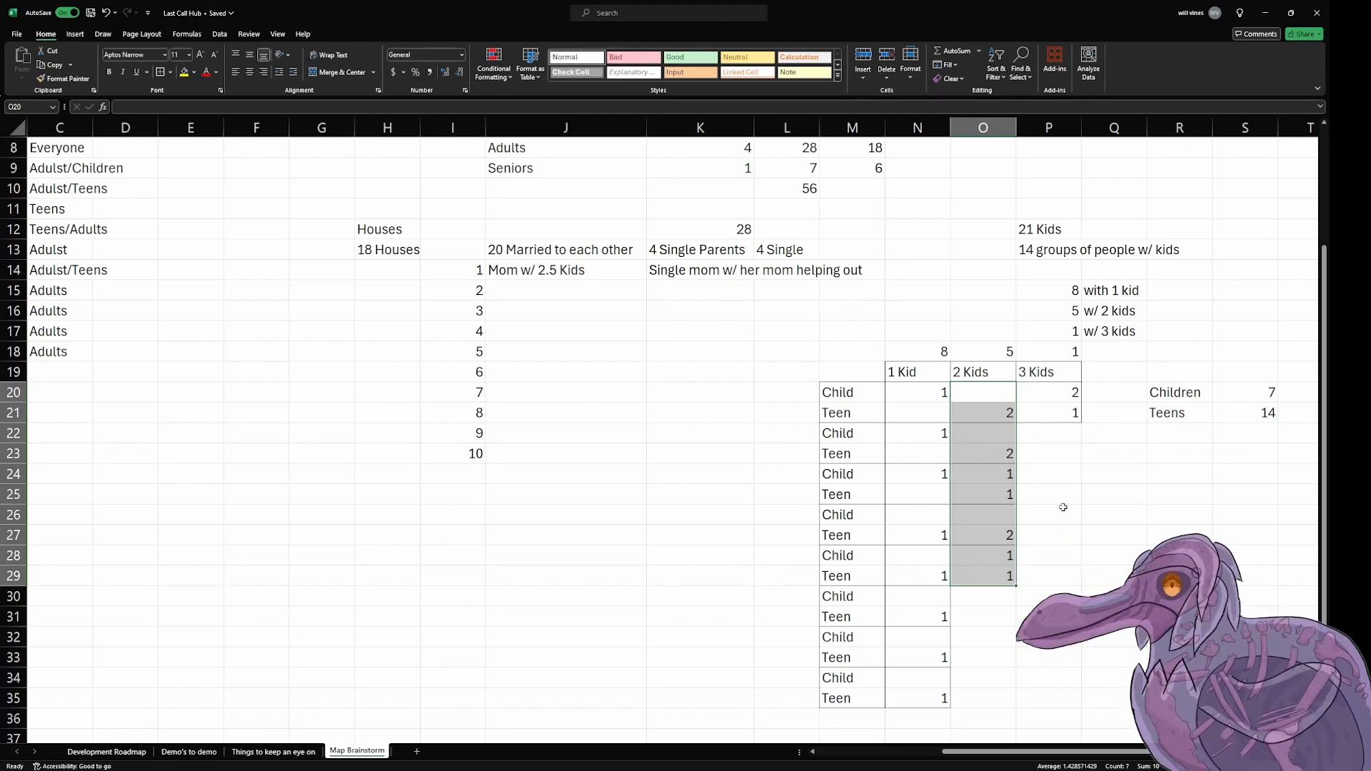
mouse_move(1001, 475)
mouse_down()
mouse_move(993, 514)
mouse_move(993, 498)
mouse_up()
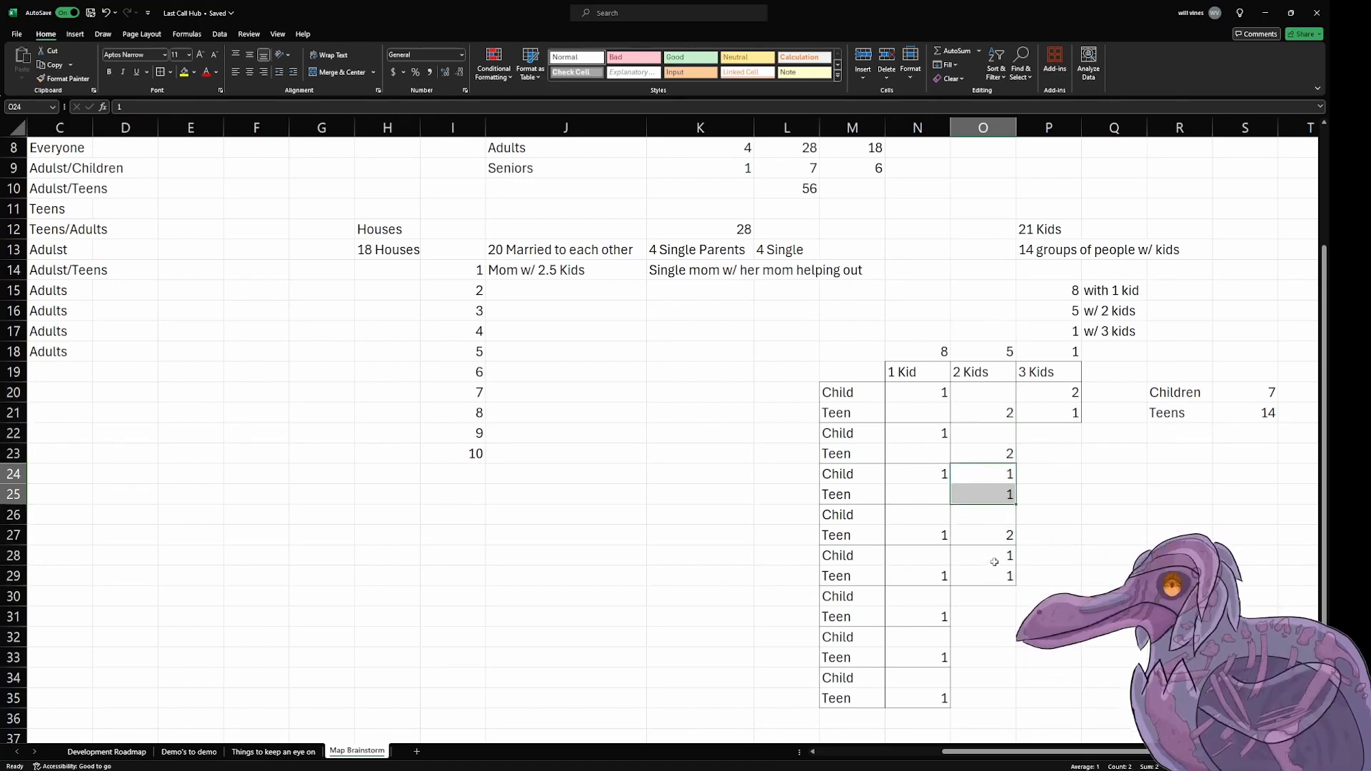
drag(994, 562, 1004, 579)
drag(1003, 475, 1006, 494)
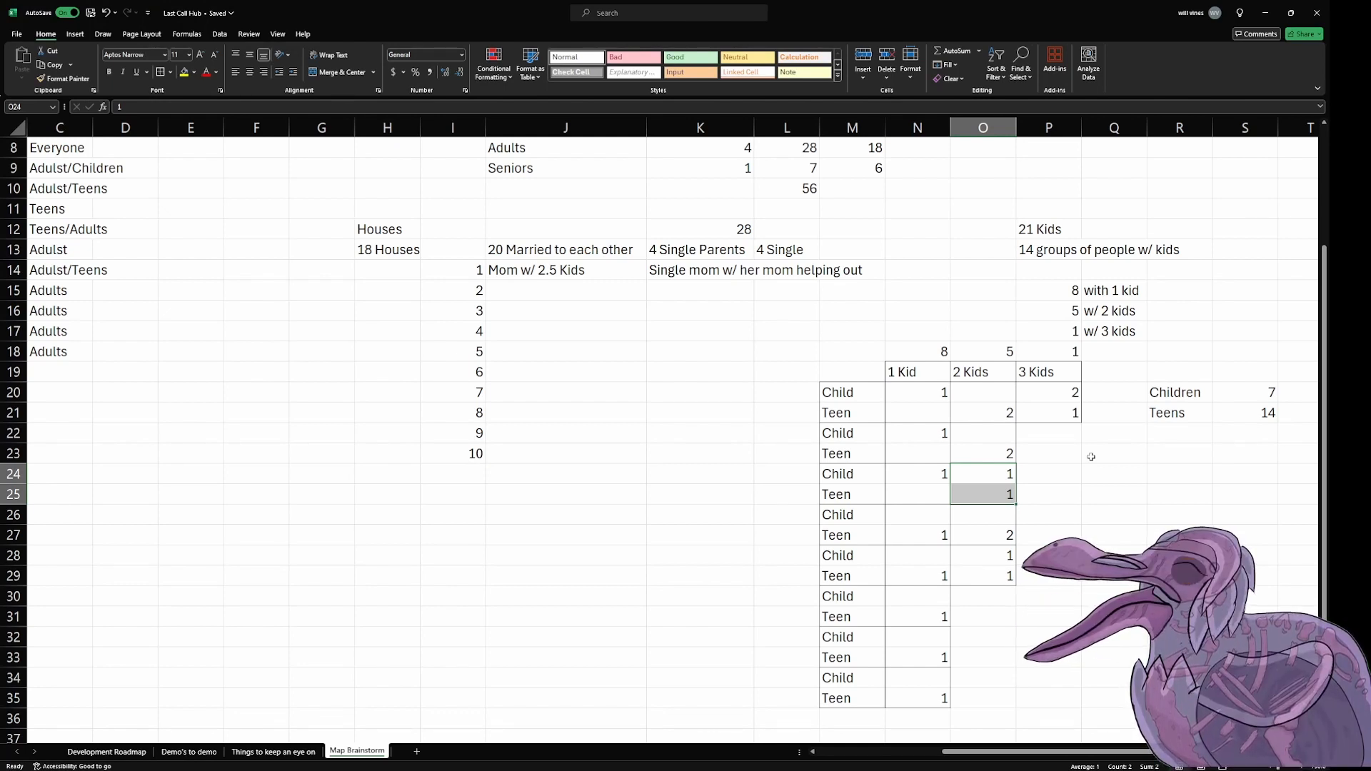
Step: Check the 4 Single Parents entry against the family groups in the 1 Kid, 2 Kids and 3 Kids columns
click(711, 252)
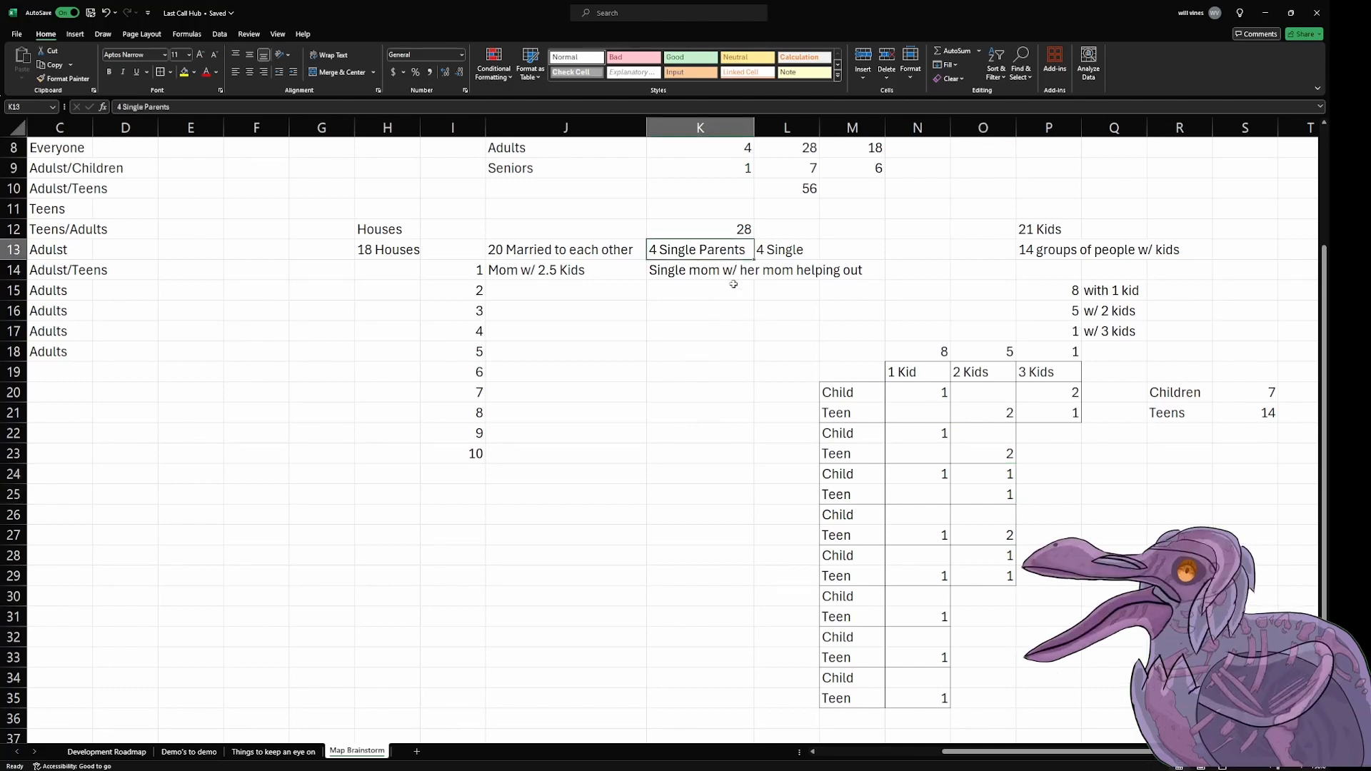
click(1005, 452)
click(1086, 457)
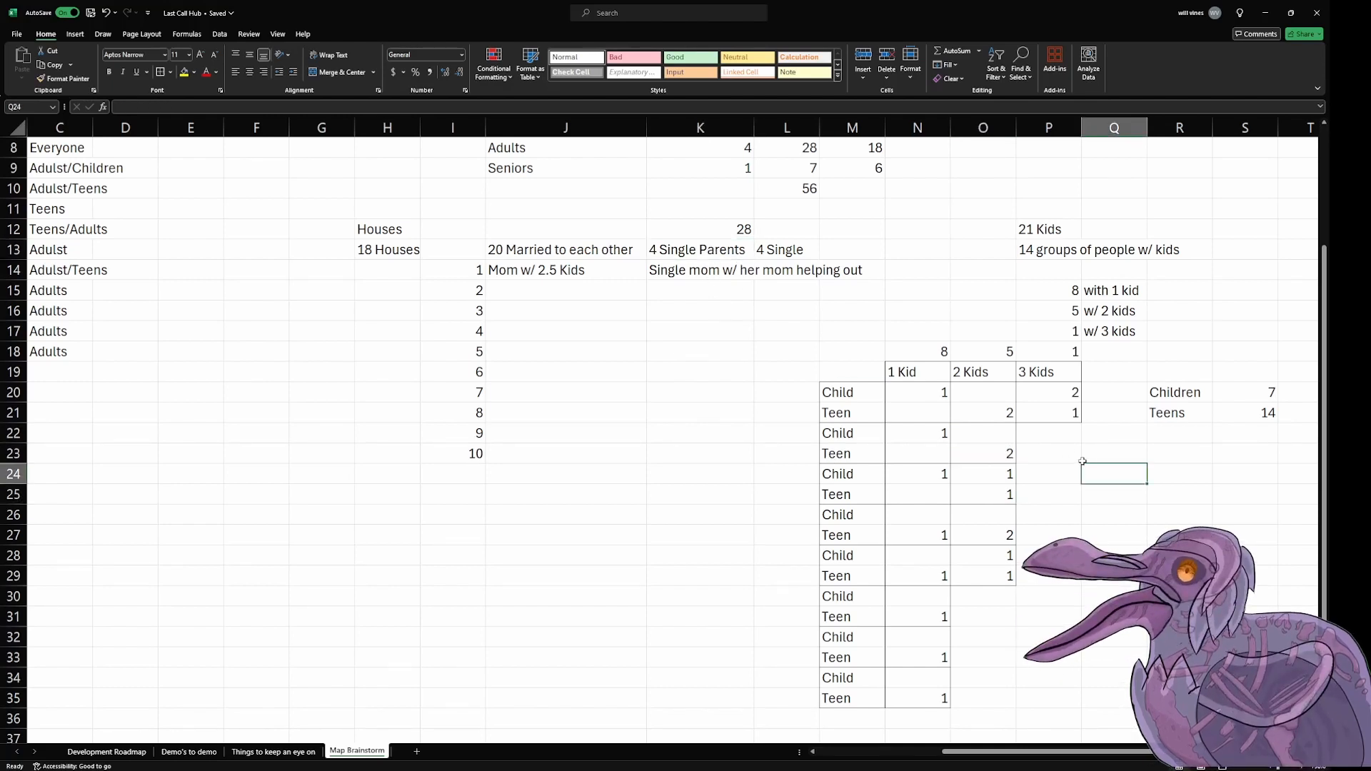
click(1043, 392)
drag(1042, 392, 857, 685)
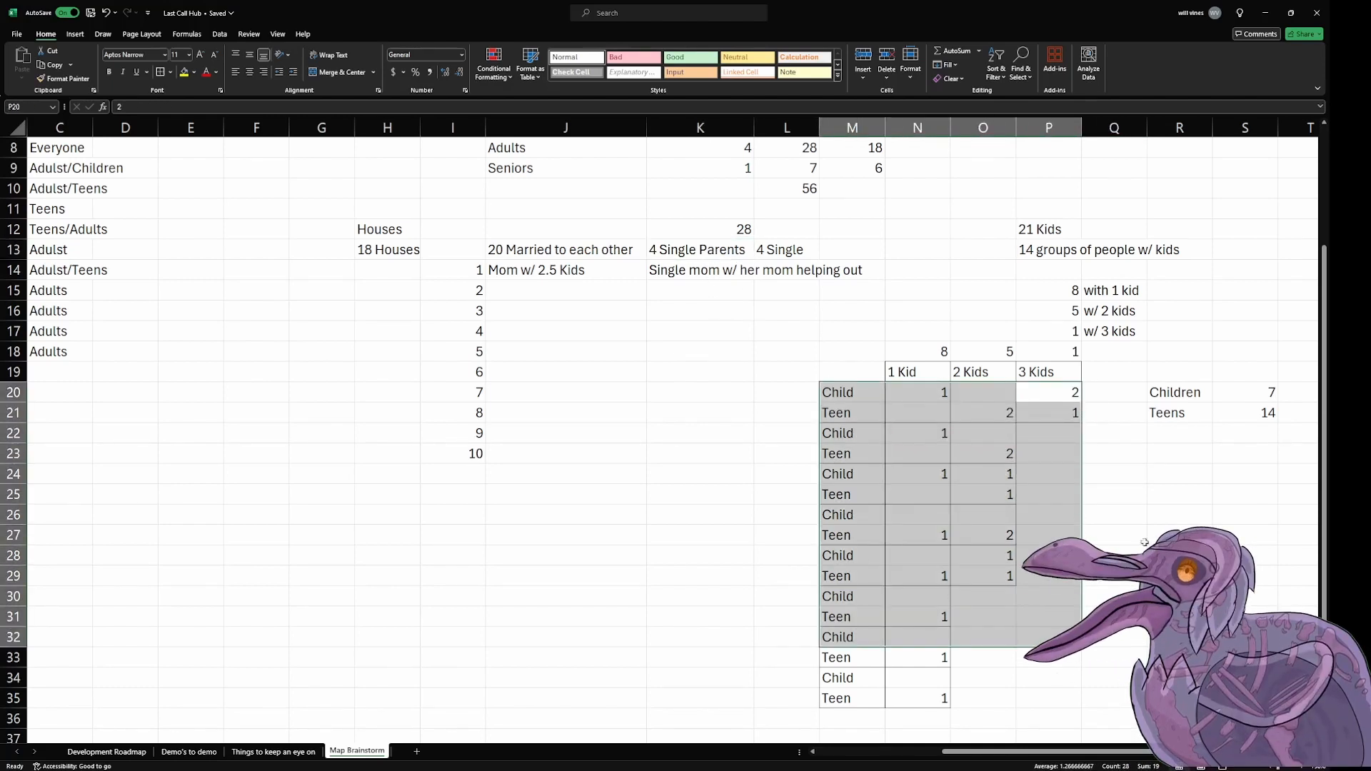
click(1203, 480)
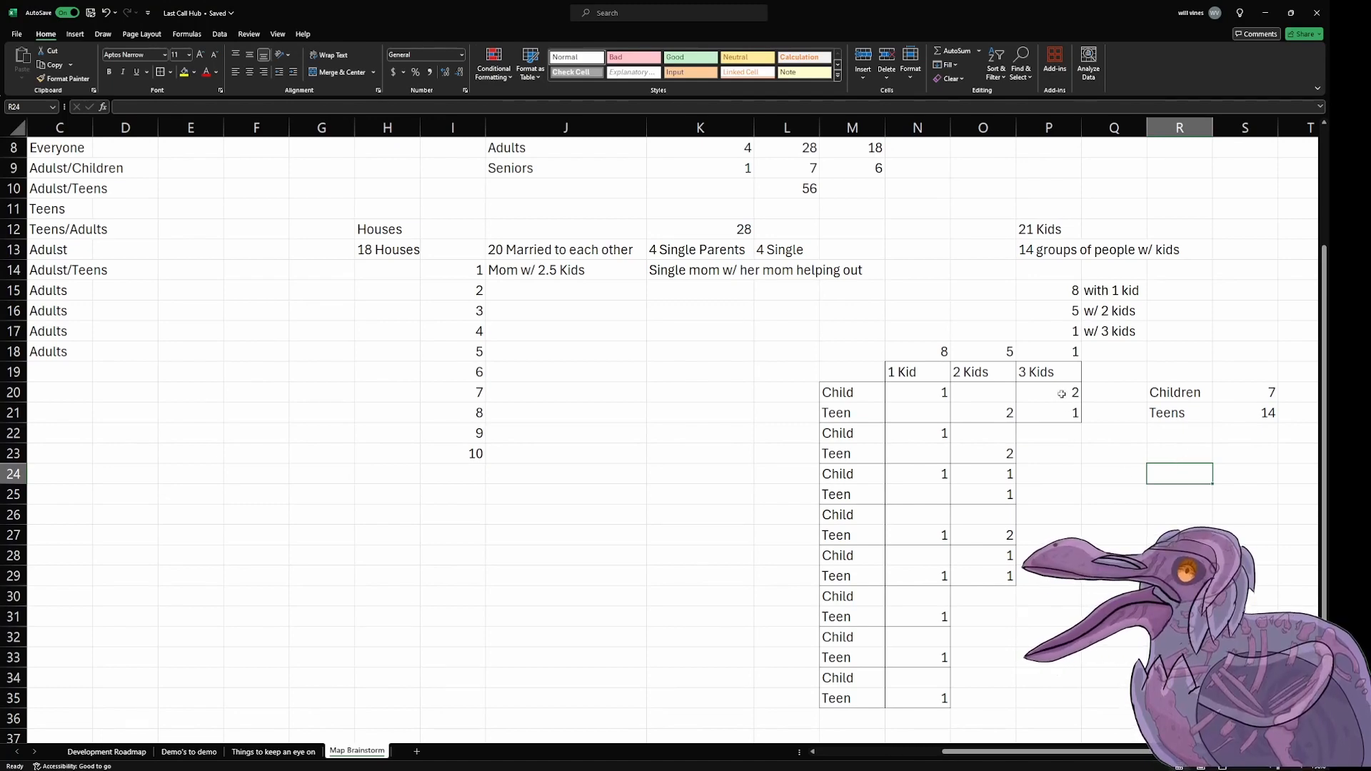
drag(1061, 395, 1057, 409)
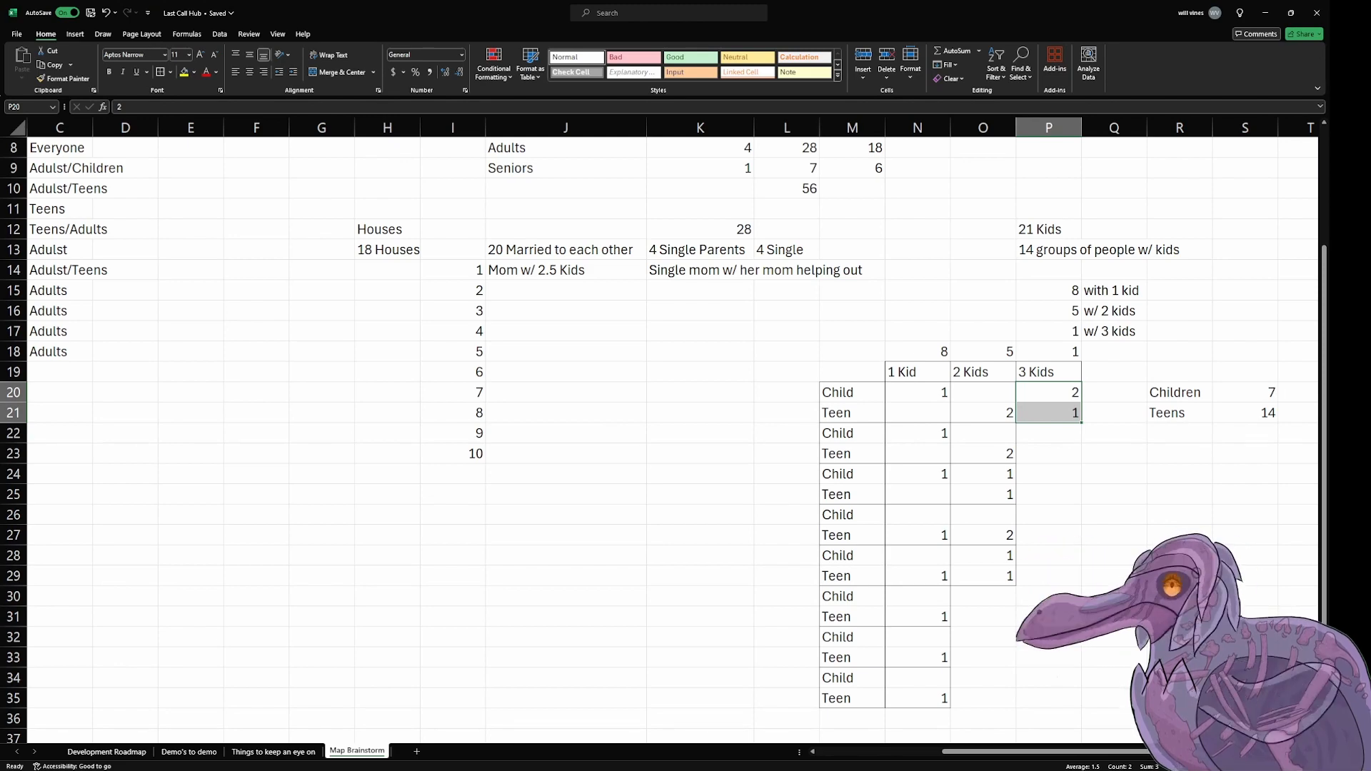
scroll(671, 428, down, 1)
scroll(671, 428, down, 2)
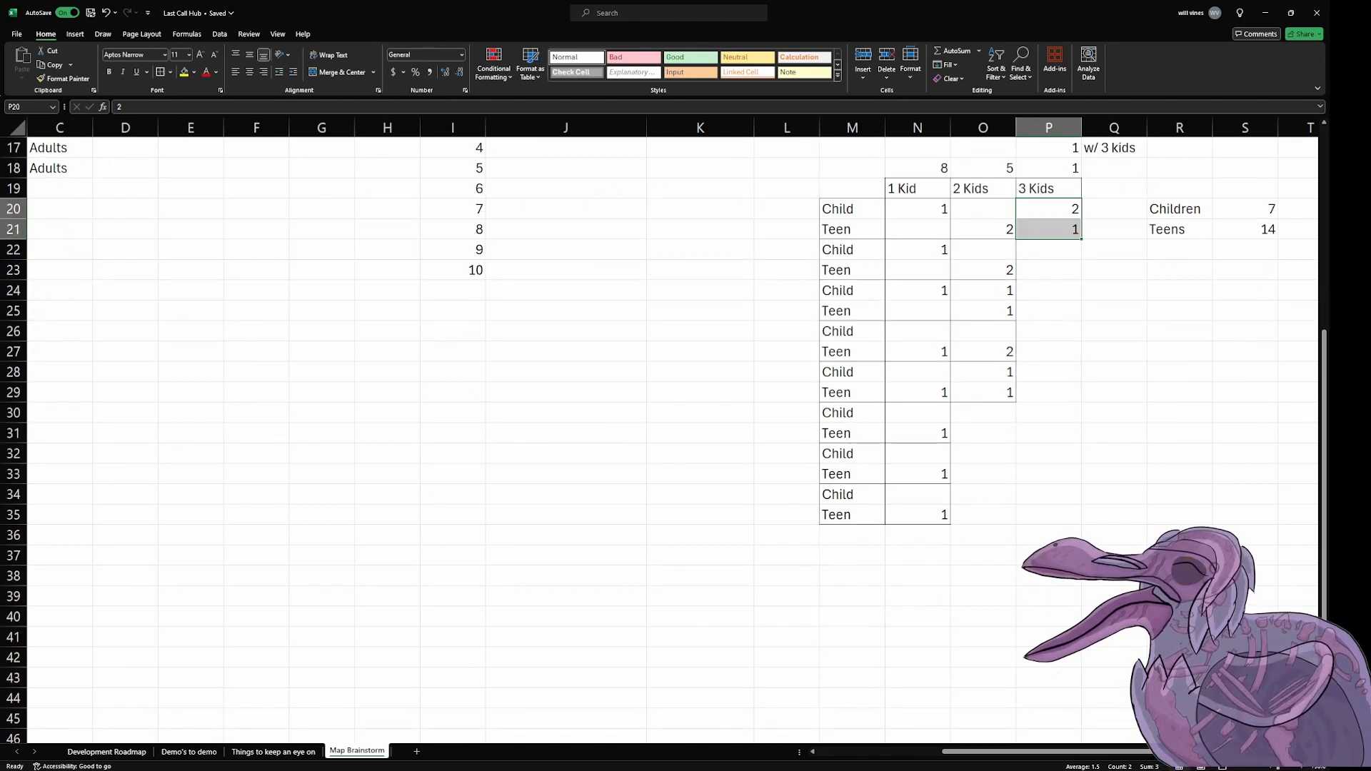
scroll(672, 428, up, 2)
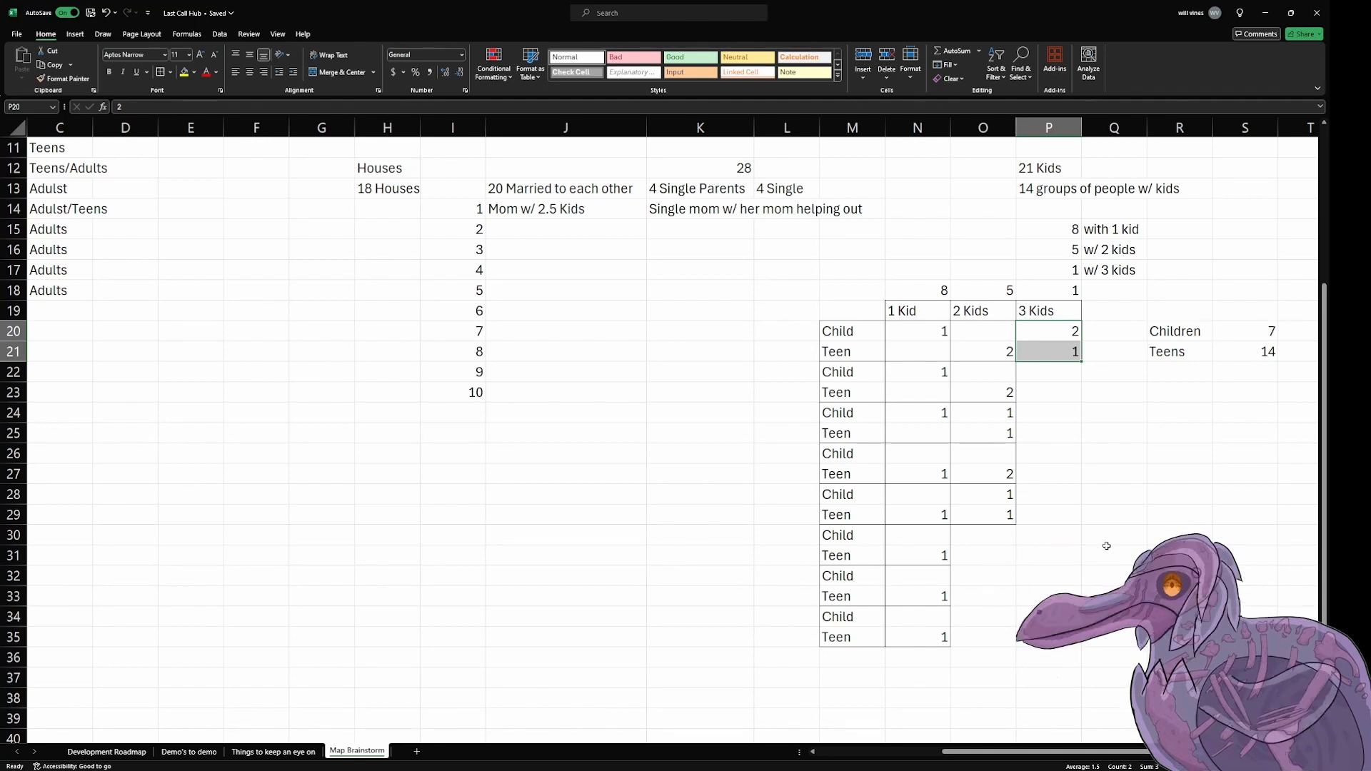
Step: Outline the 2 Kids family in O22:O23 and the 1 Kid families in N24:N25 and N20:N21 with thick borders
drag(995, 377, 959, 386)
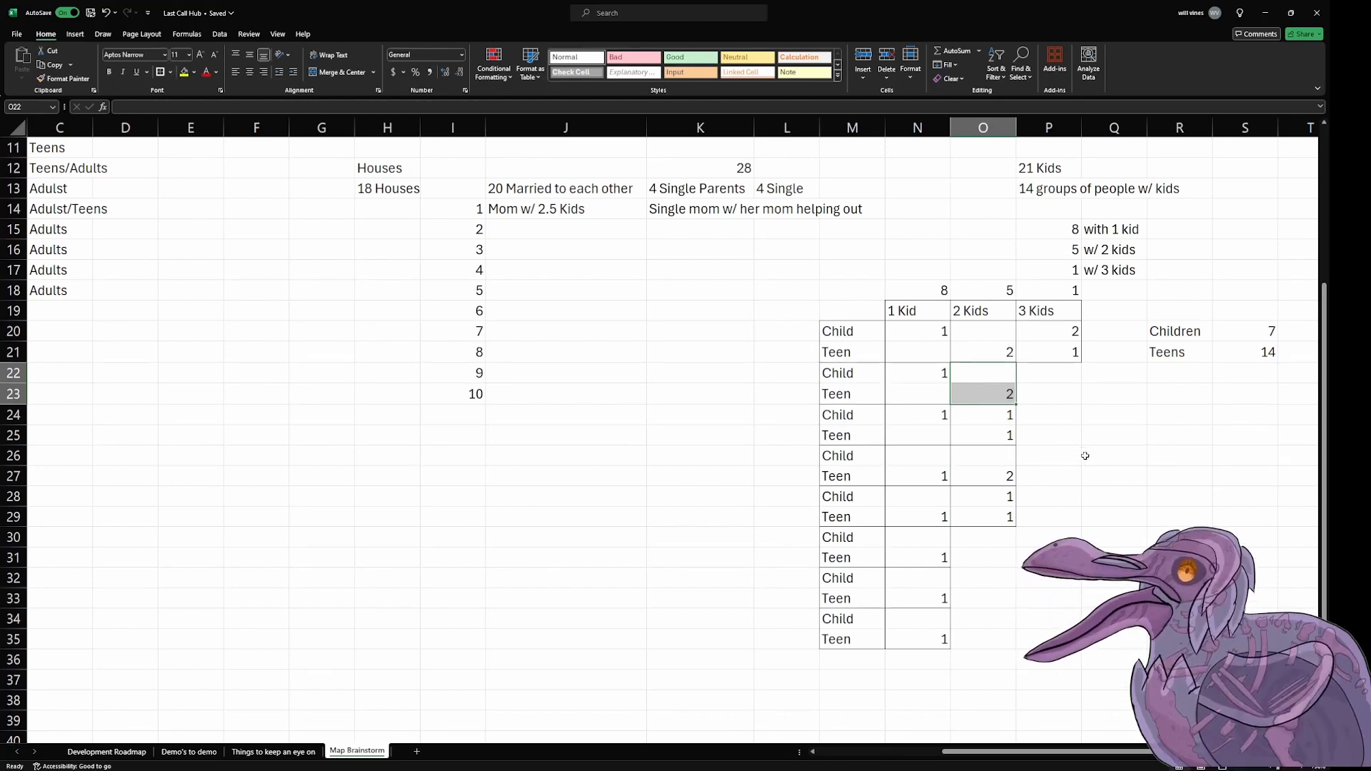
click(1166, 488)
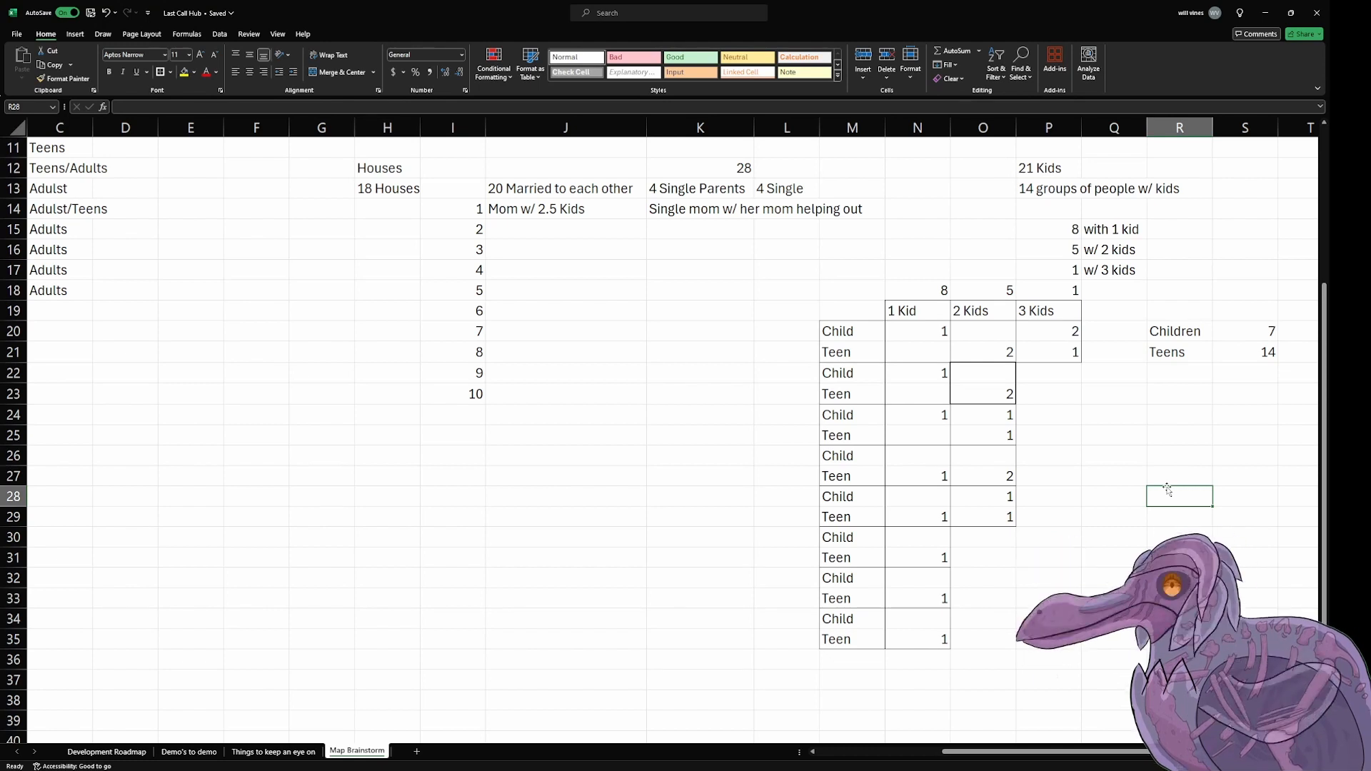
drag(920, 420, 922, 438)
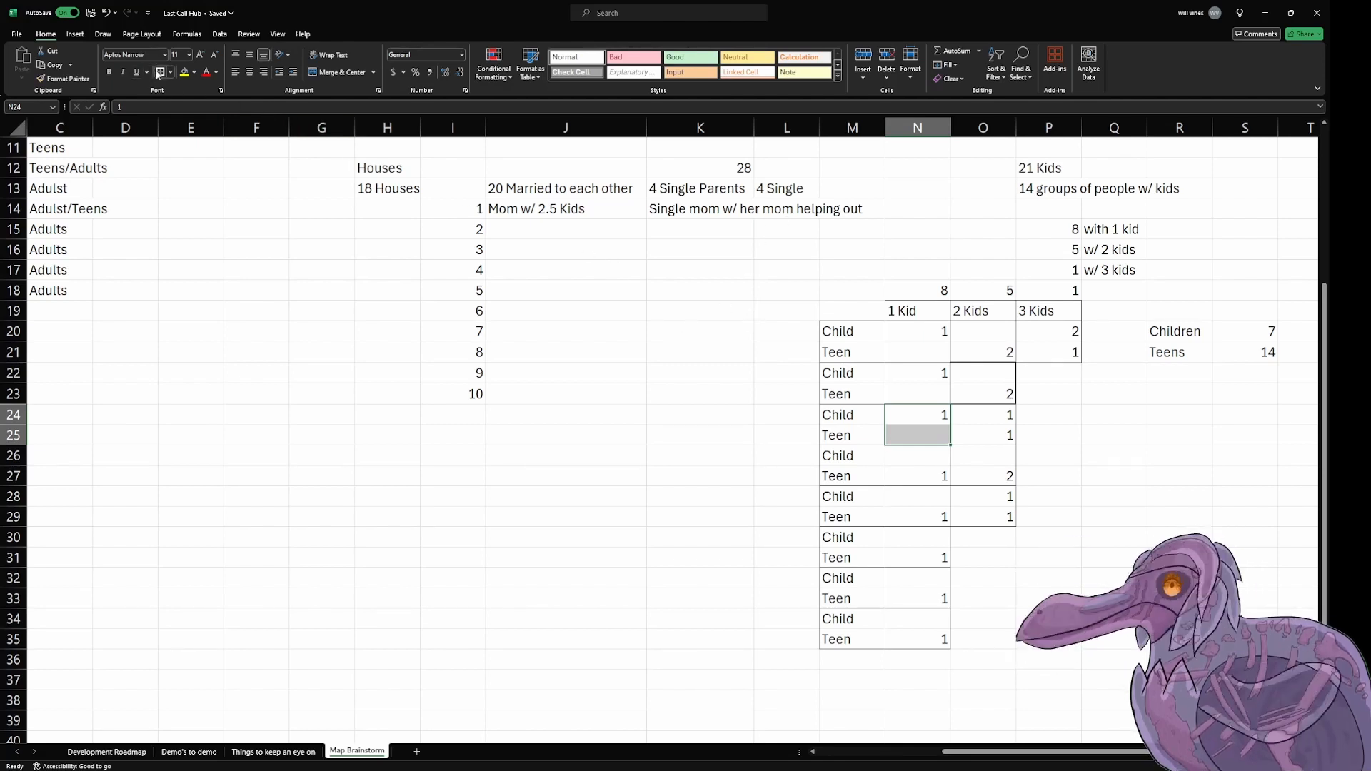
drag(916, 336, 916, 353)
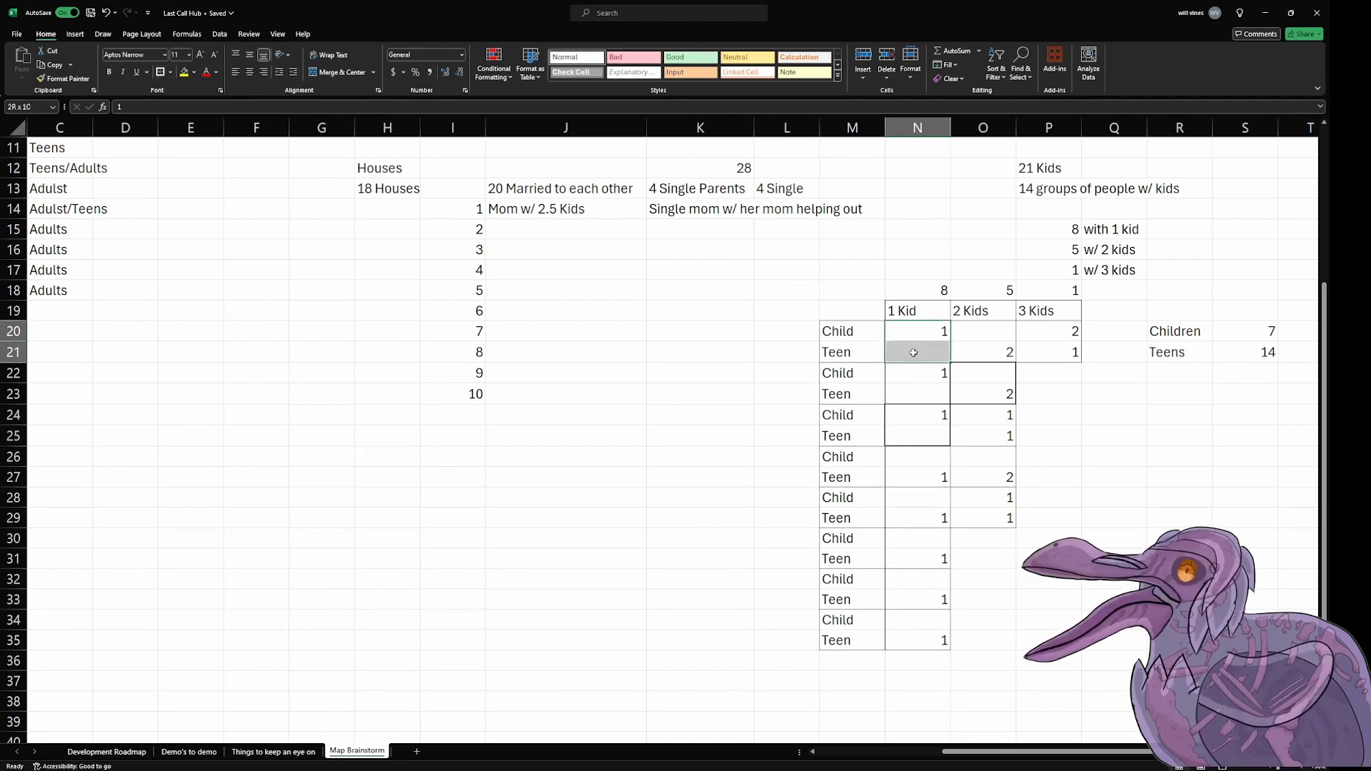
click(160, 72)
Step: Outline the seventh 1 Kid family, N32:N33, with the same thick border
click(918, 562)
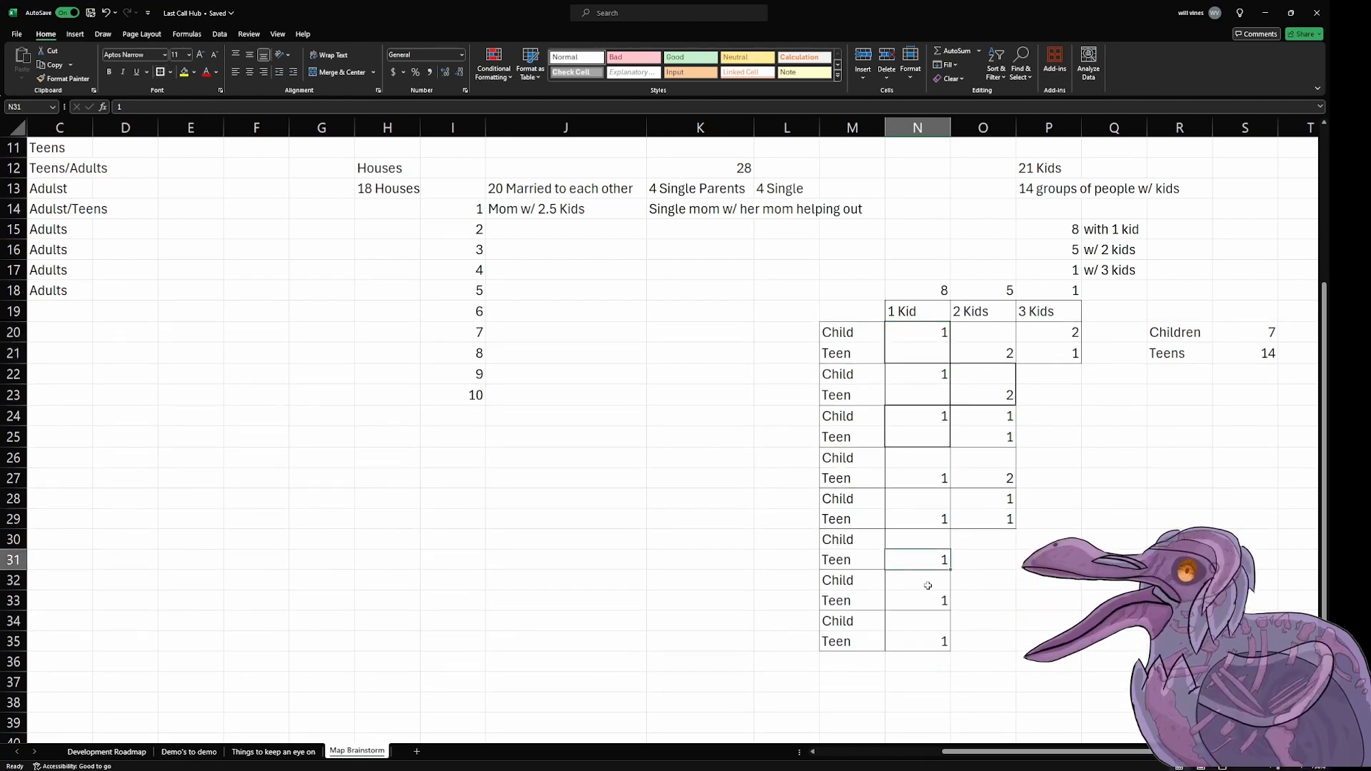
drag(927, 584, 924, 600)
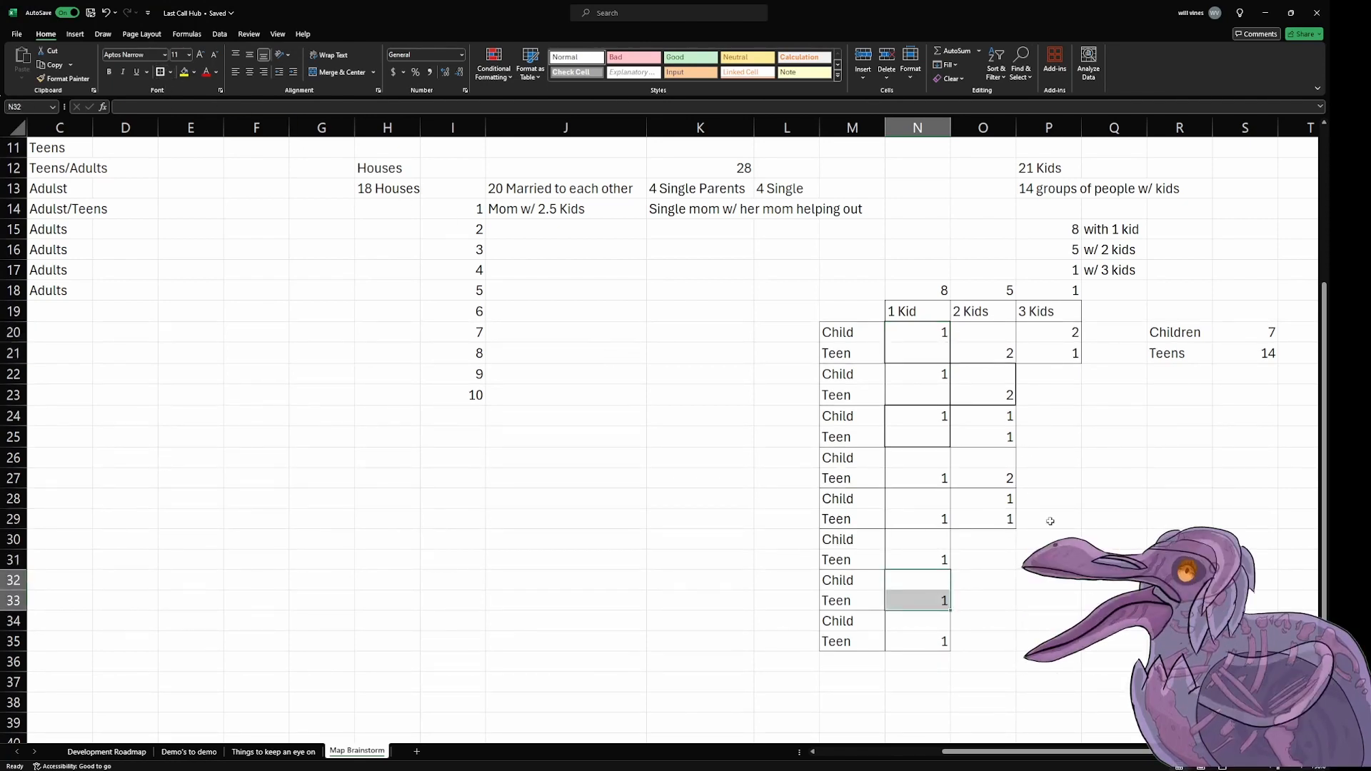
click(1111, 519)
drag(909, 574, 920, 600)
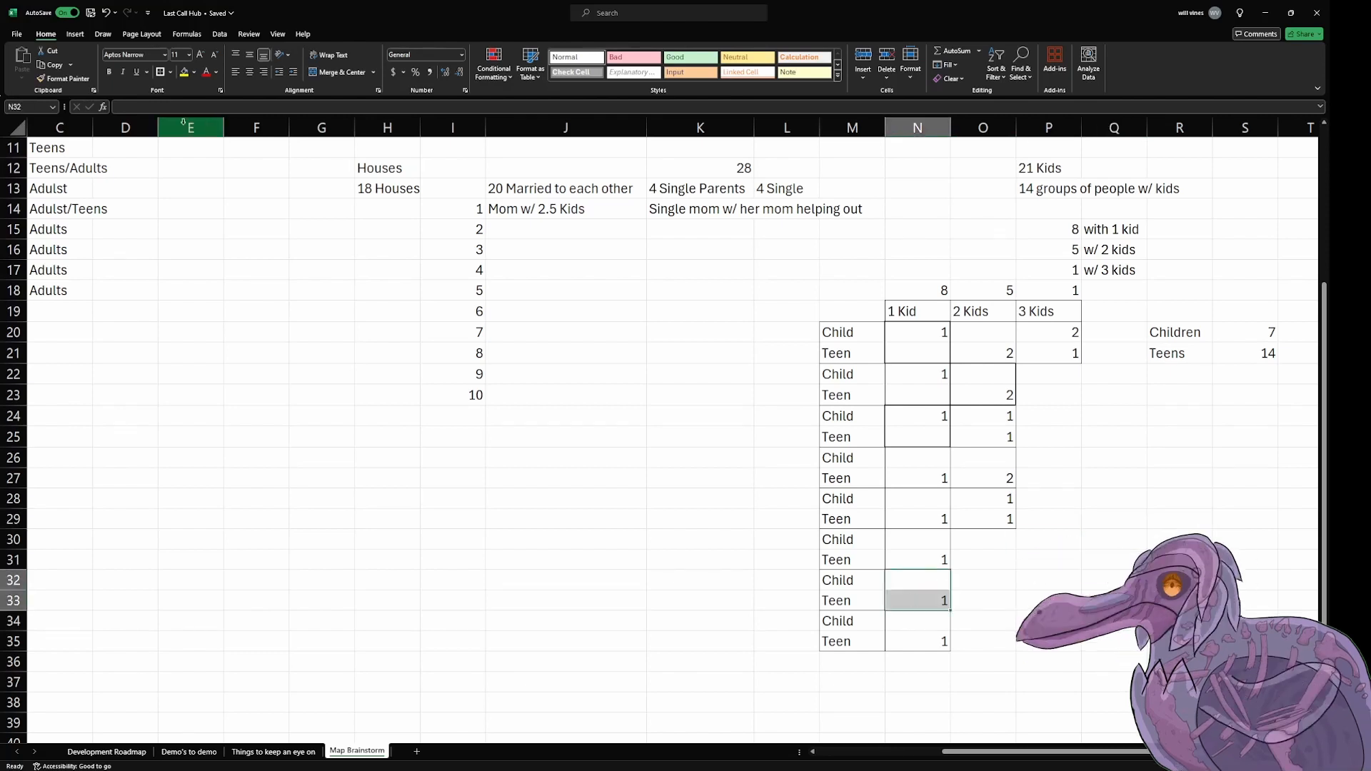
click(164, 75)
click(1178, 601)
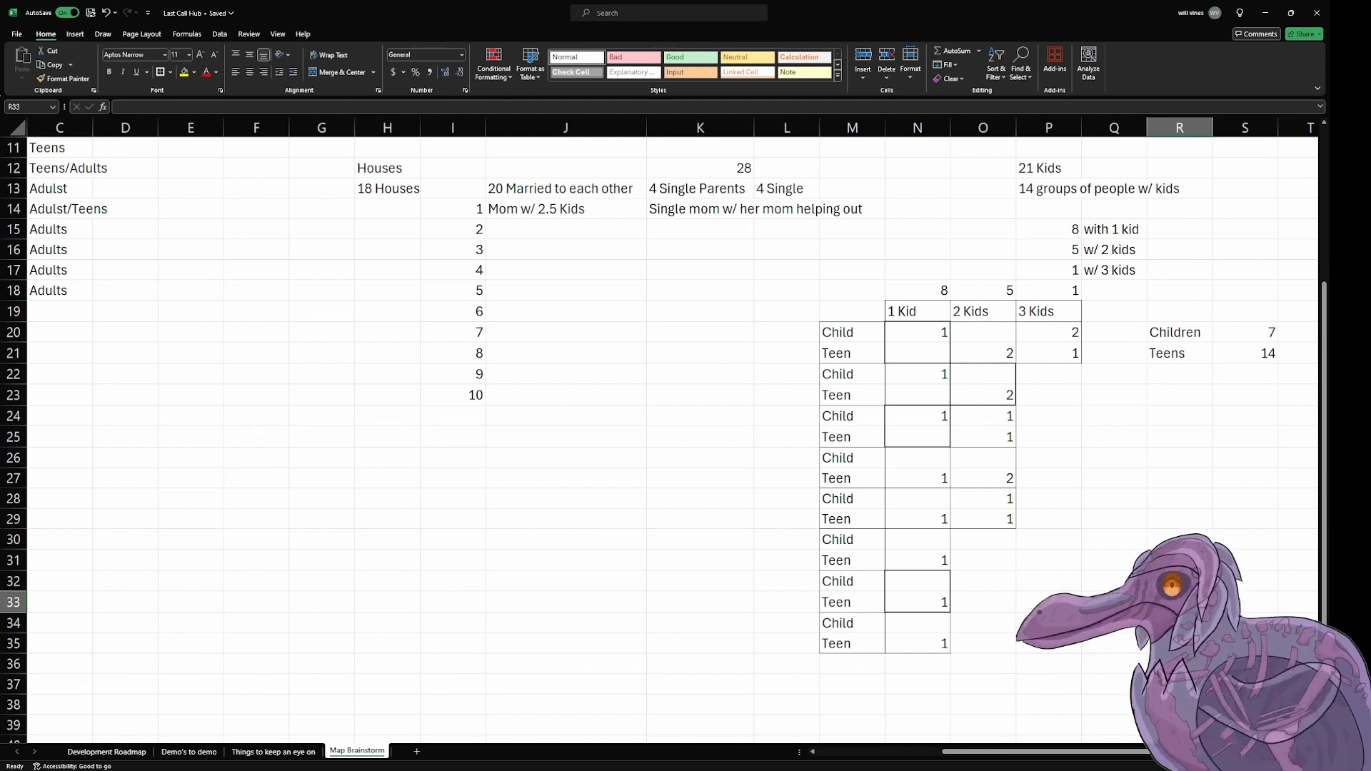
Step: Review the workplace list with its staff numbers, the Single Parents entry and the population total in the Needs table
click(1107, 532)
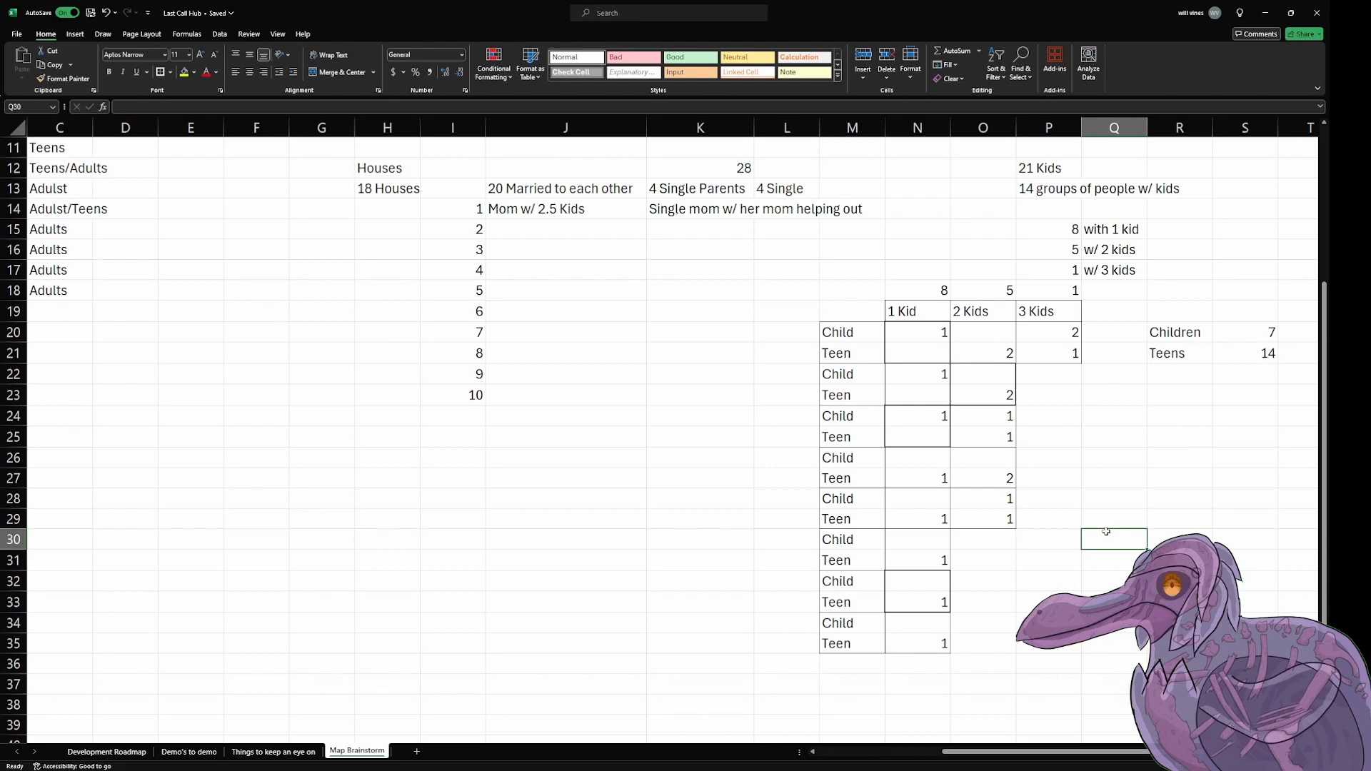
scroll(1106, 531, up, 3)
scroll(1101, 533, down, 2)
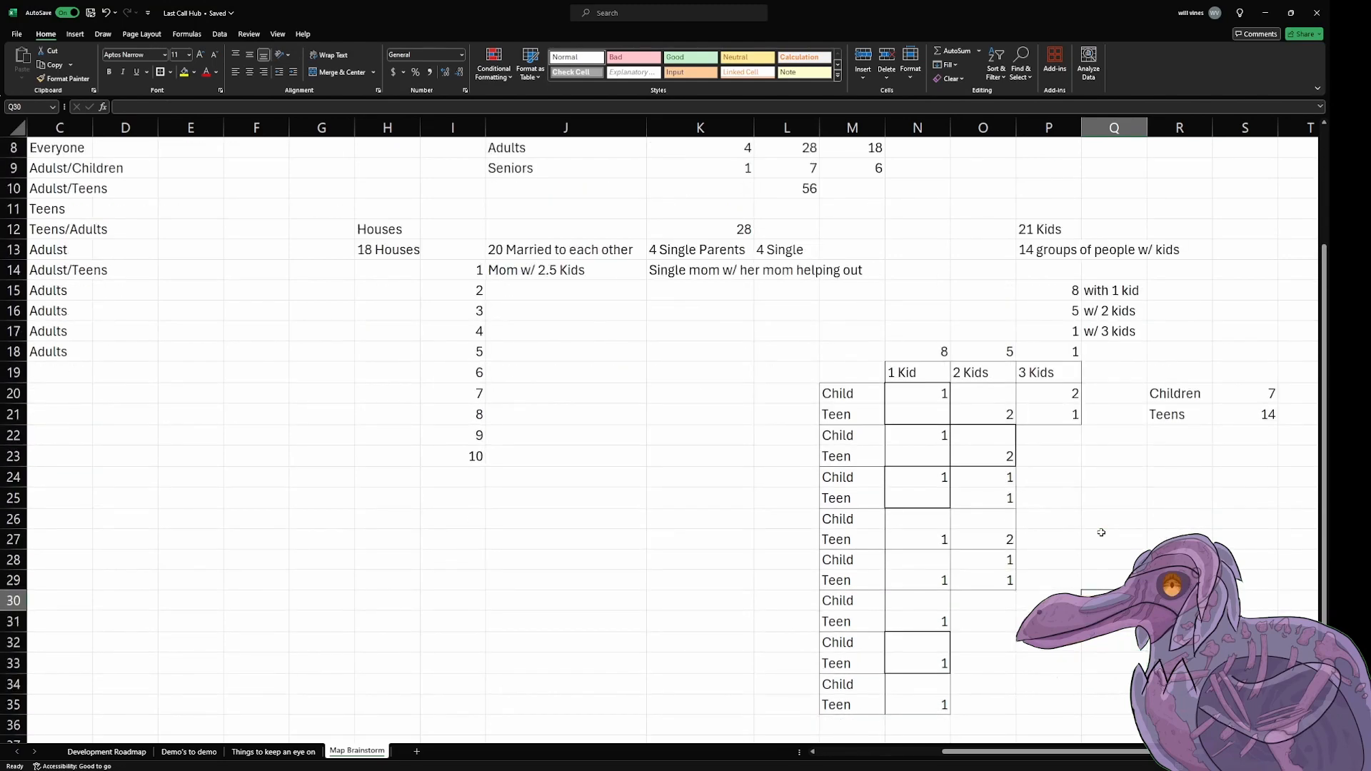
scroll(1101, 533, up, 2)
scroll(1102, 533, down, 2)
scroll(1101, 532, up, 2)
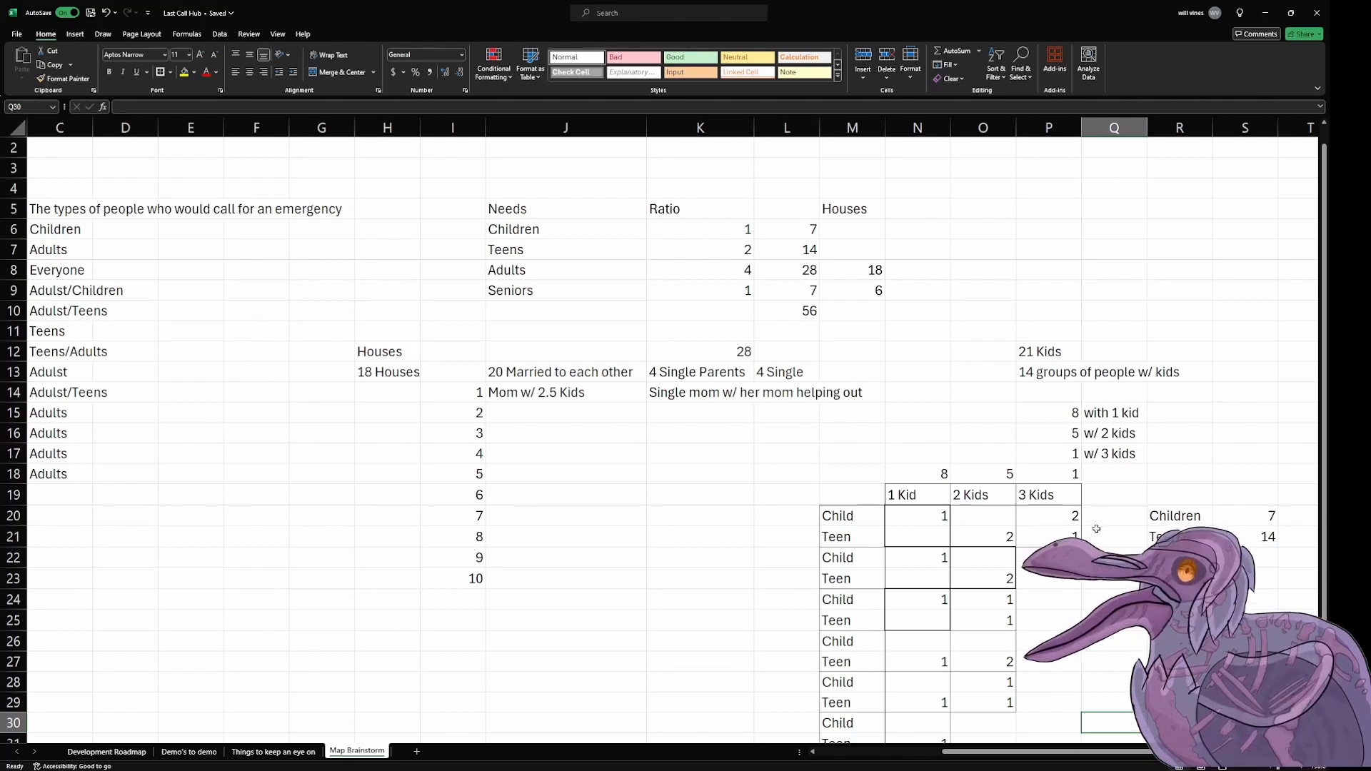
drag(1063, 752, 660, 743)
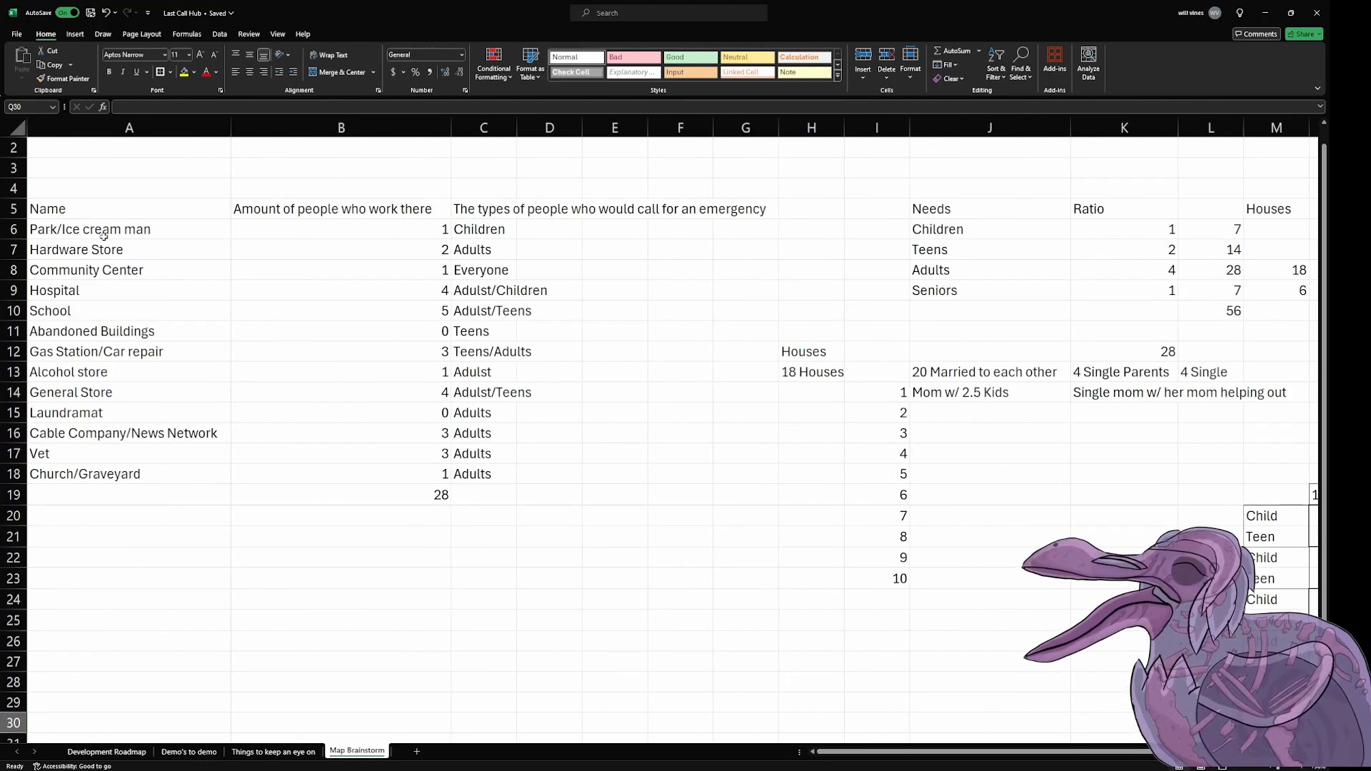
drag(104, 236, 497, 485)
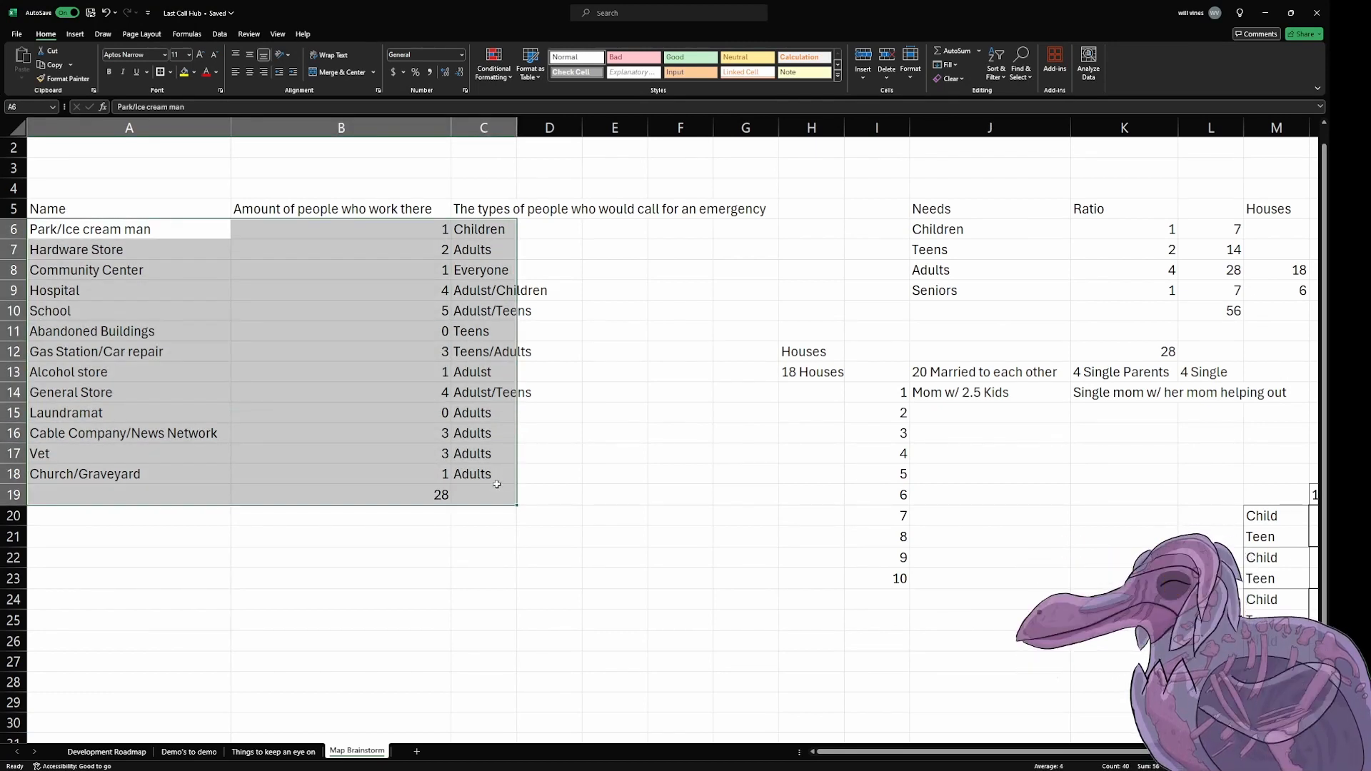
click(1062, 493)
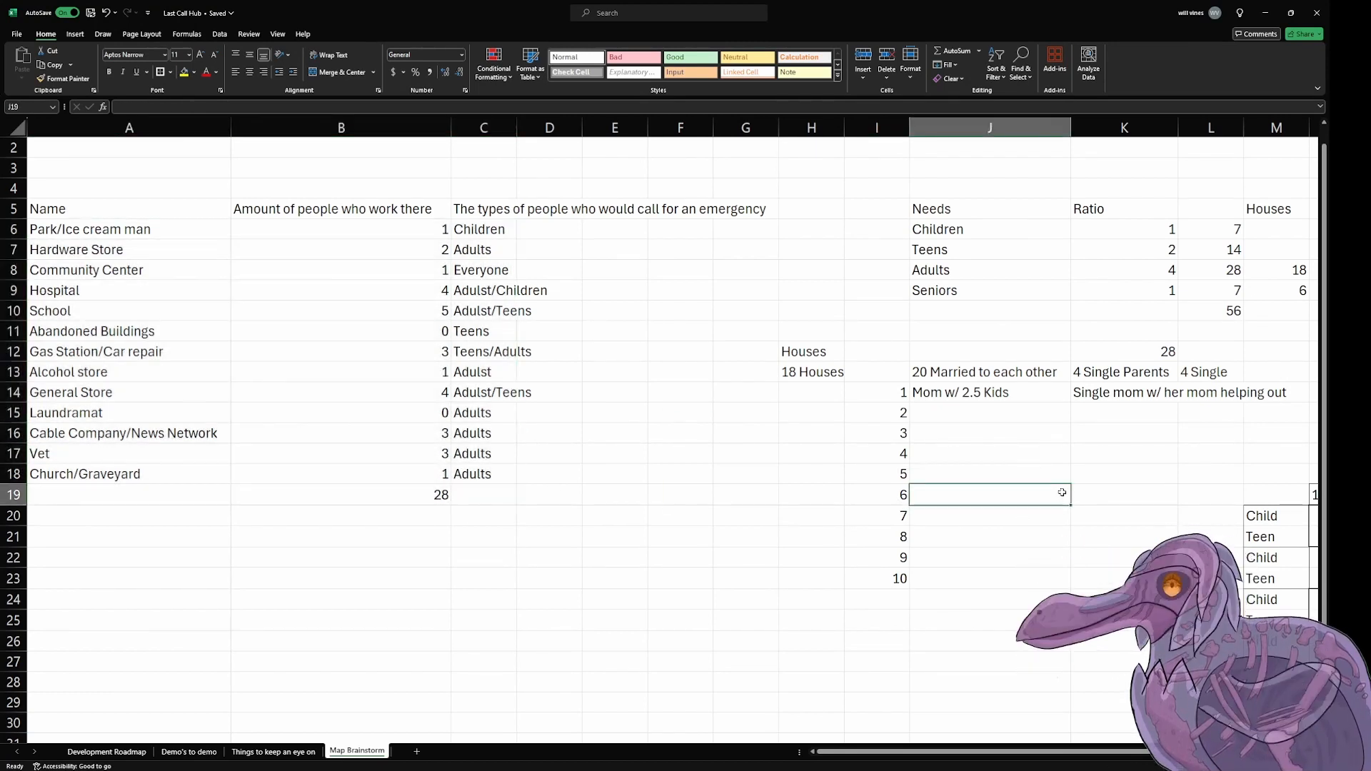
click(1141, 366)
drag(1217, 311, 1218, 332)
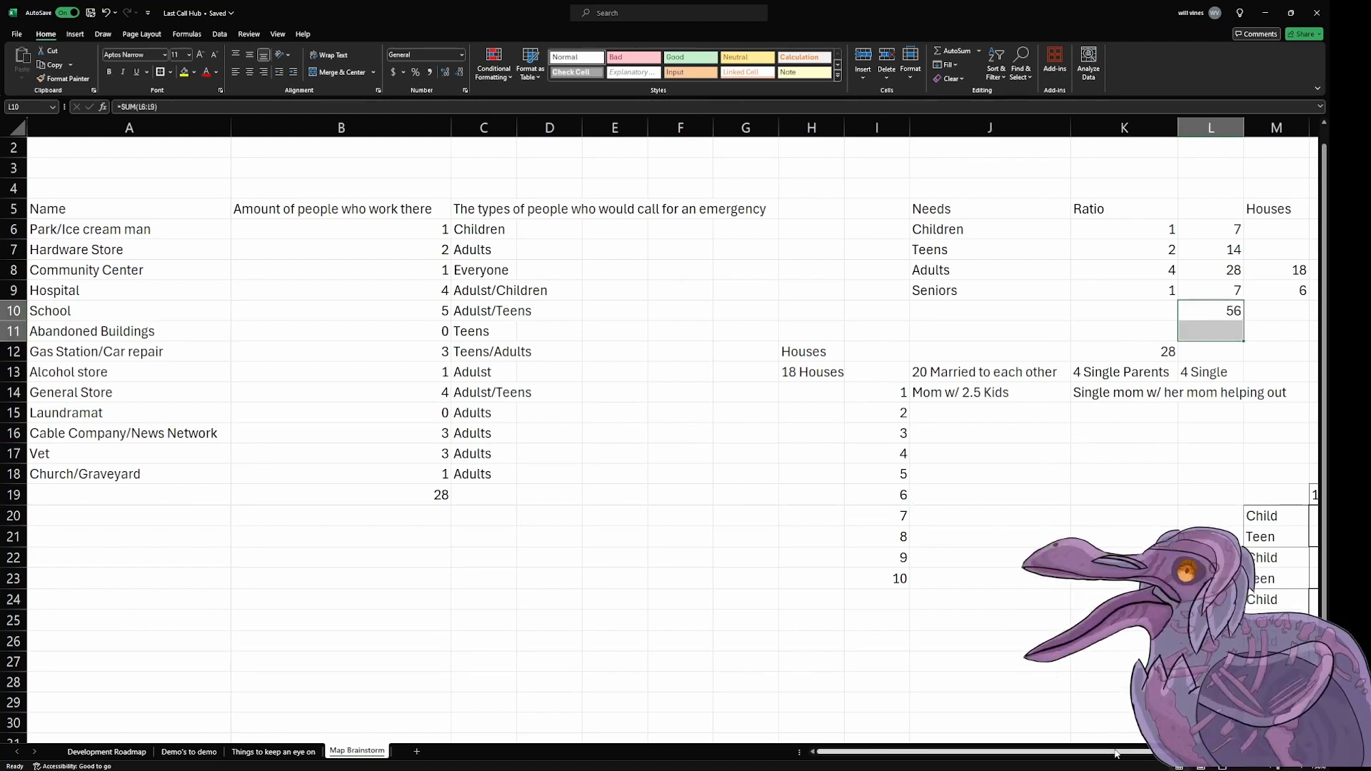
Step: Review the 3 Kids group, the breakdown of families by number of kids, the 4 Single entry and the 18 Houses entry
scroll(1179, 514, right, 3)
scroll(1179, 514, down, 4)
scroll(1179, 514, up, 1)
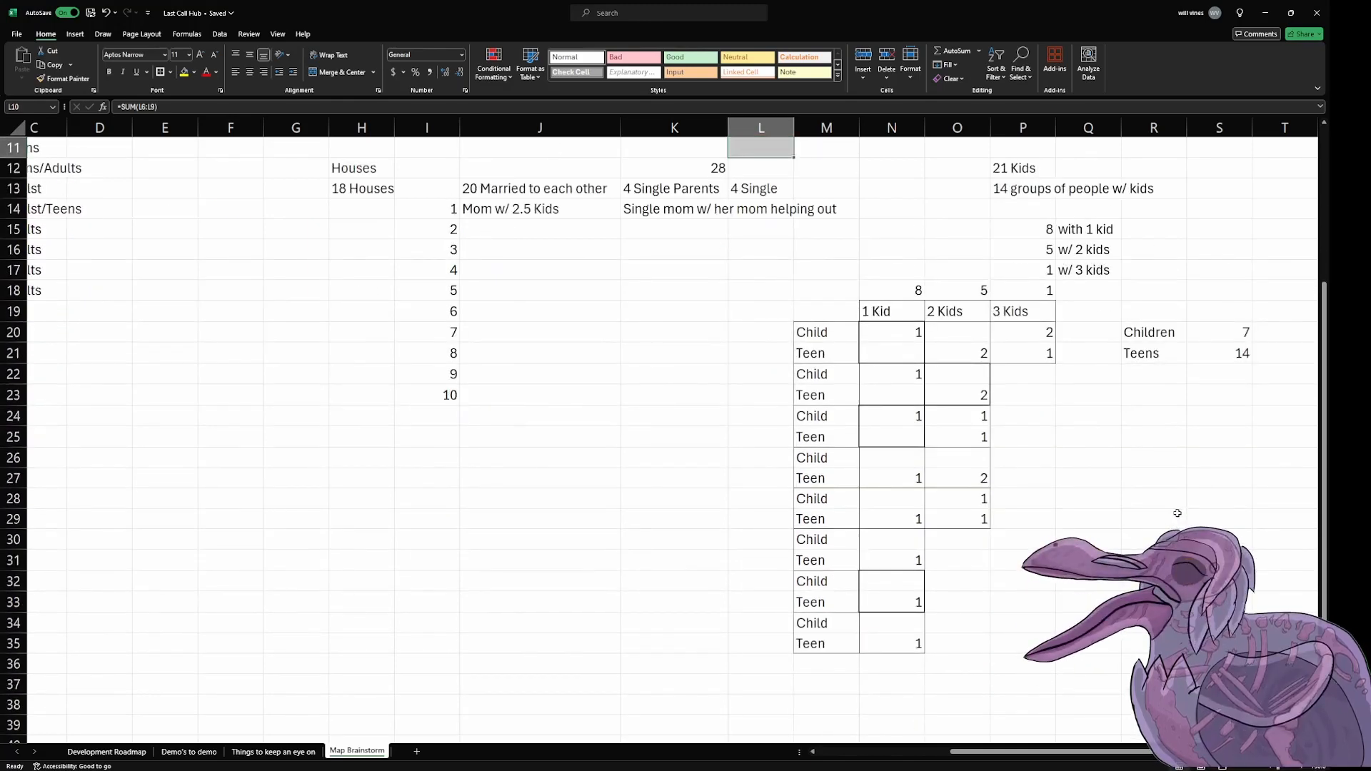
click(1015, 337)
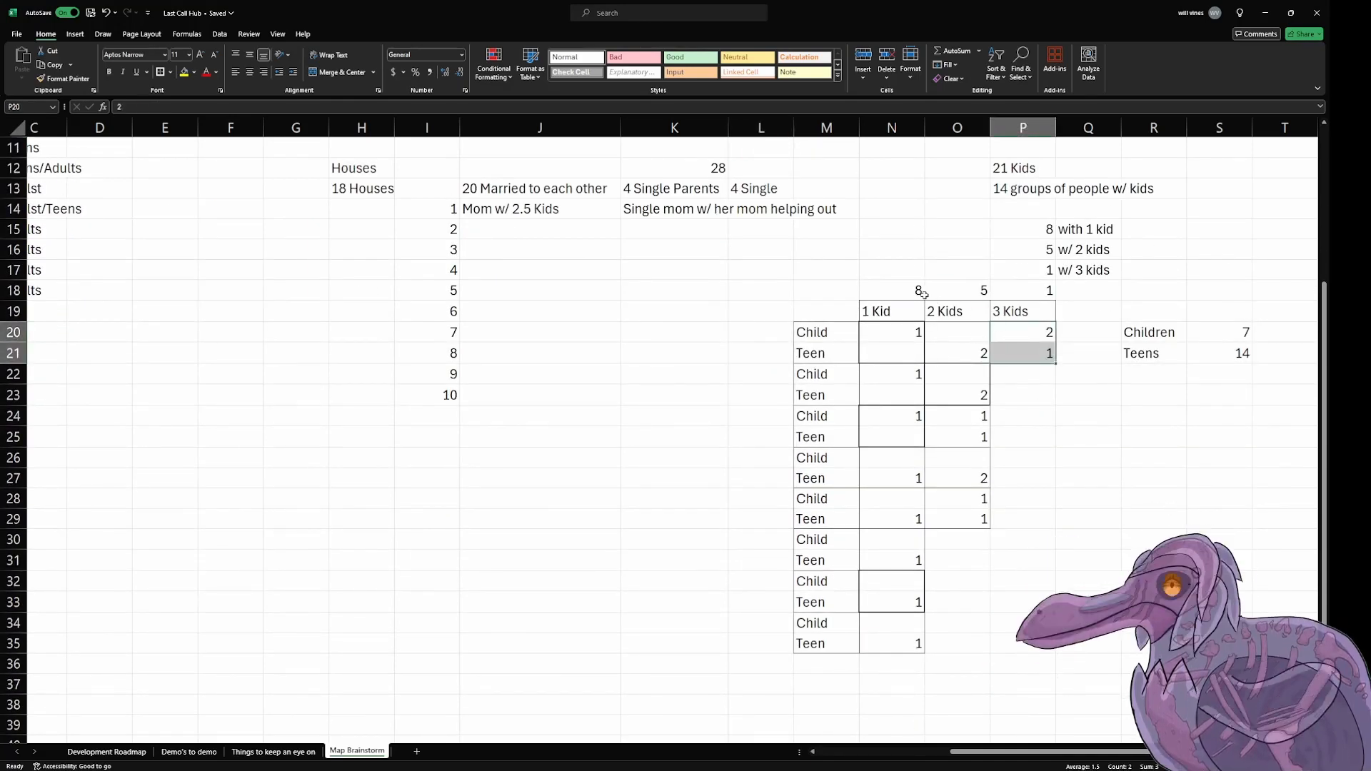
click(1021, 290)
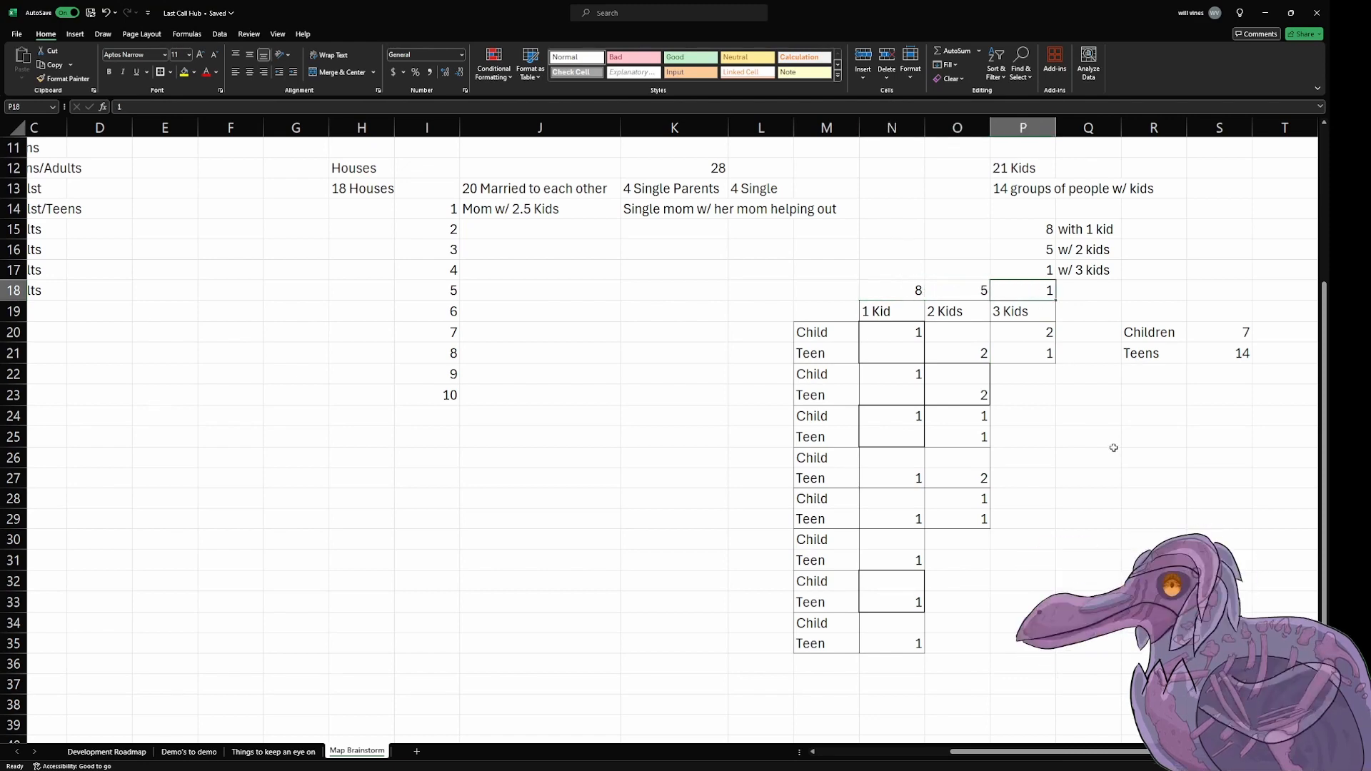
scroll(1113, 448, up, 1)
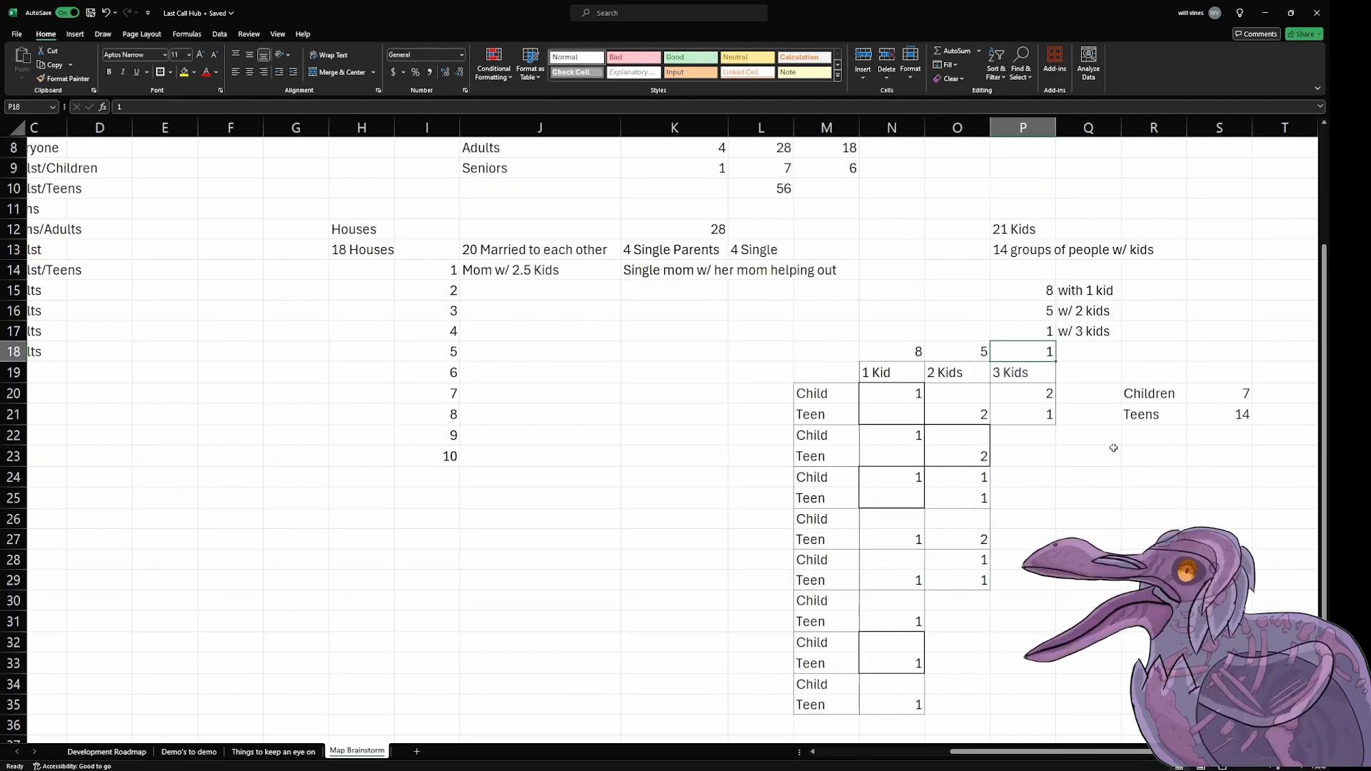
drag(1027, 287, 1086, 327)
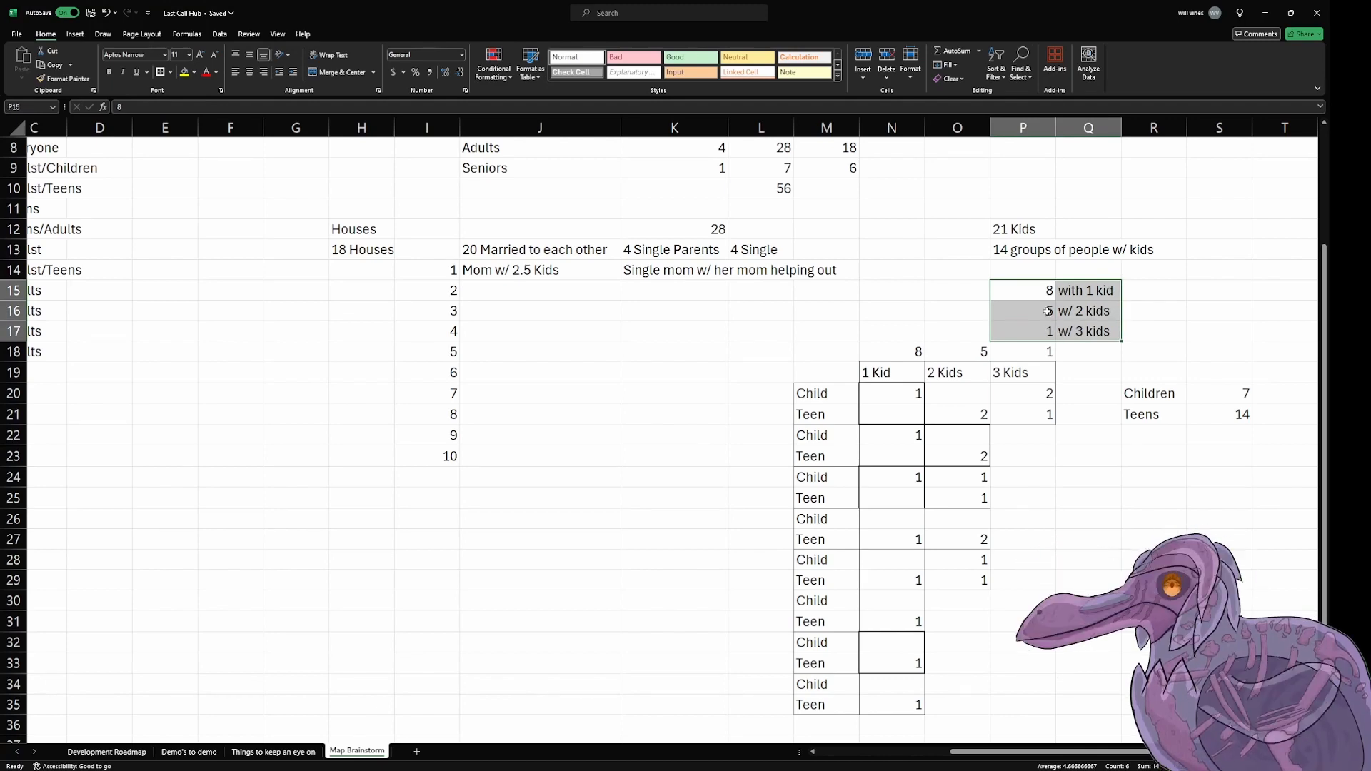
click(919, 277)
scroll(948, 322, up, 1)
click(1000, 317)
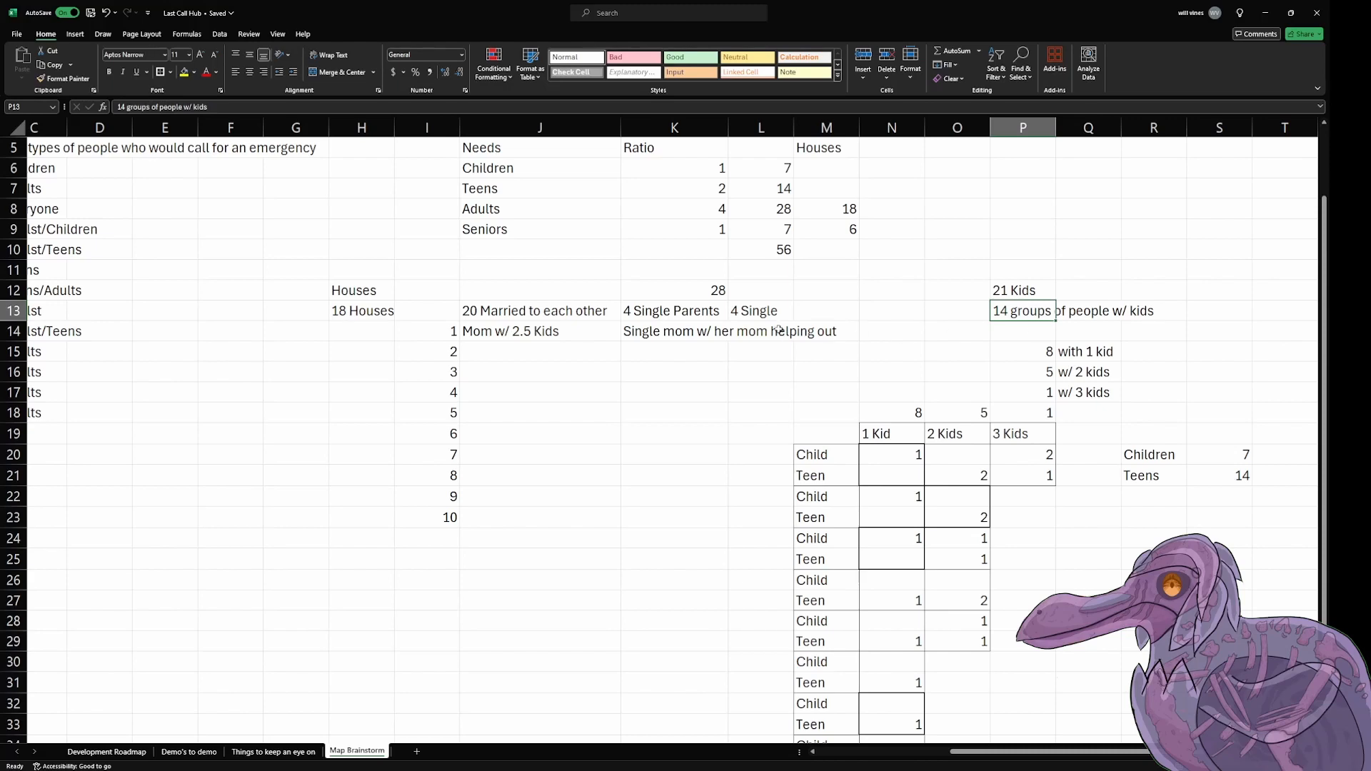
click(764, 315)
click(915, 330)
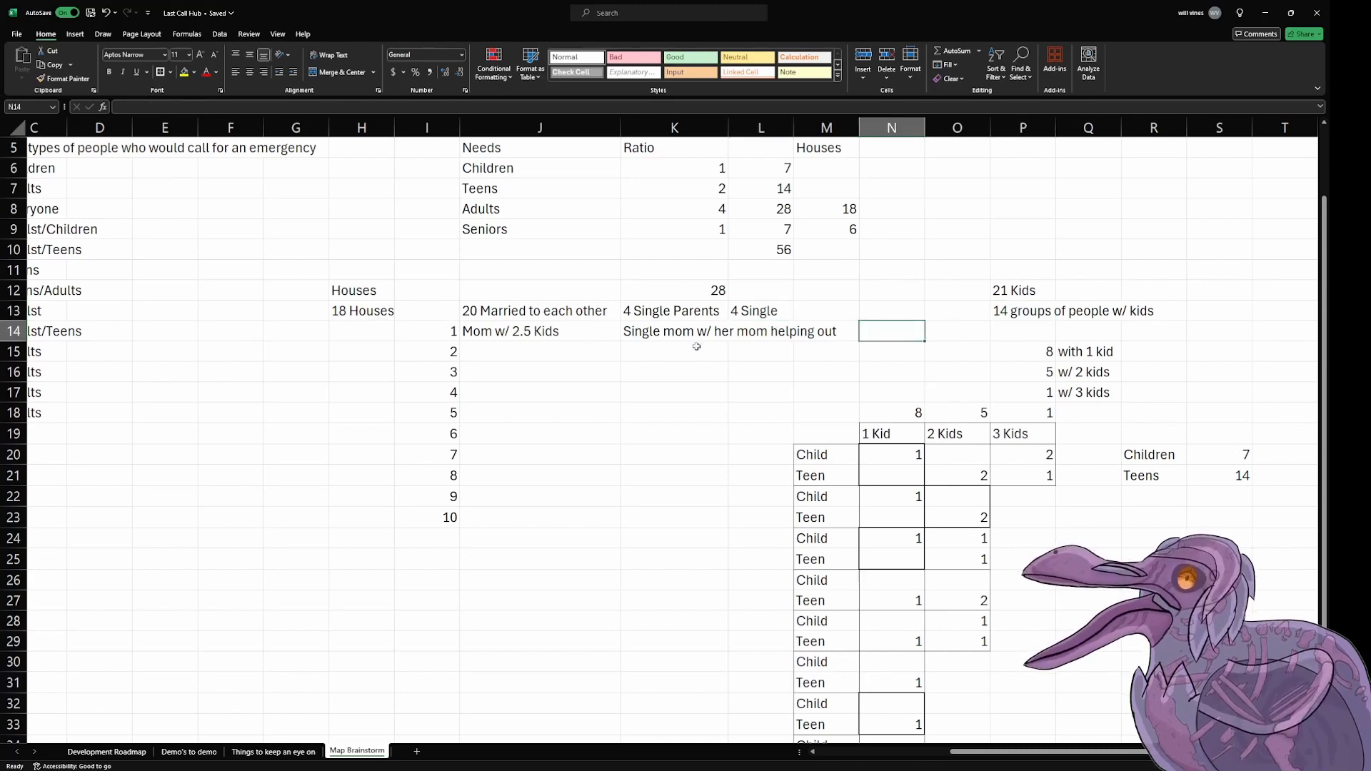
click(345, 318)
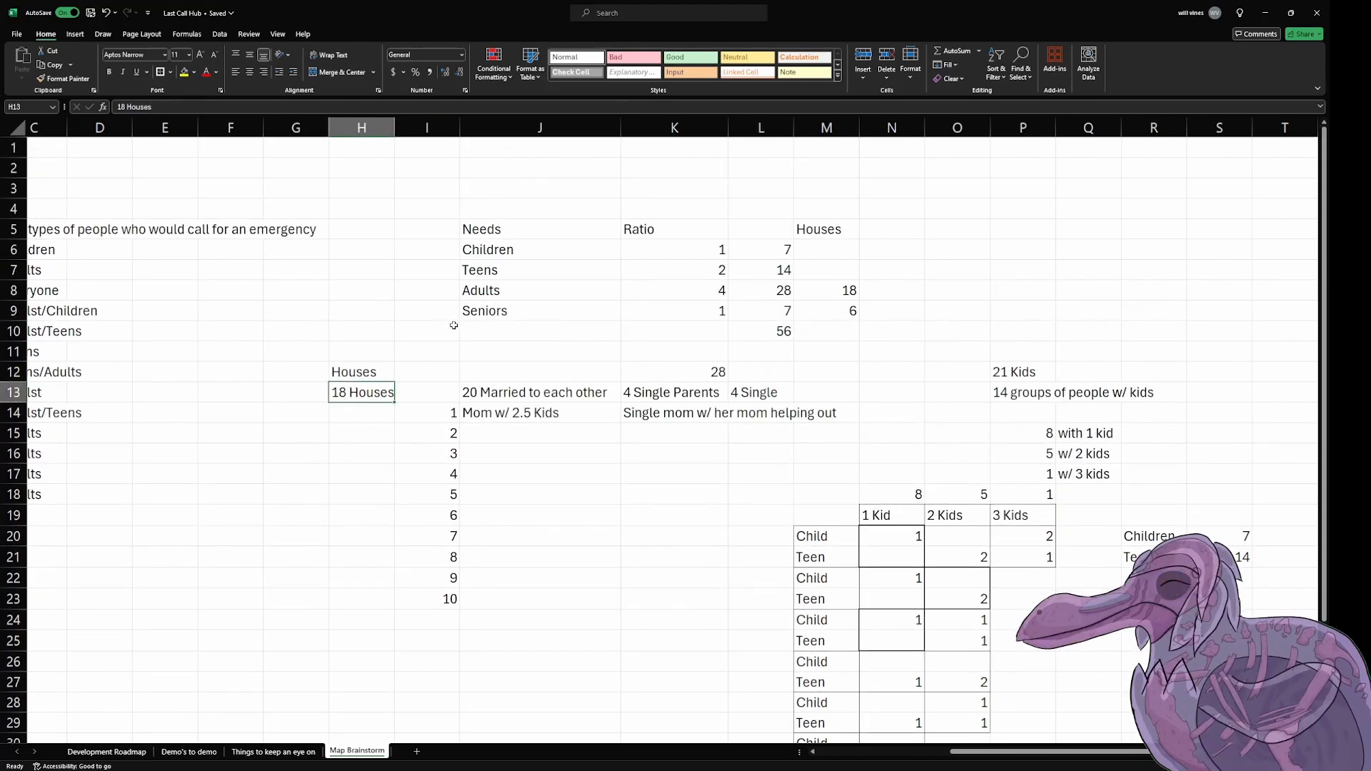
scroll(865, 372, down, 1)
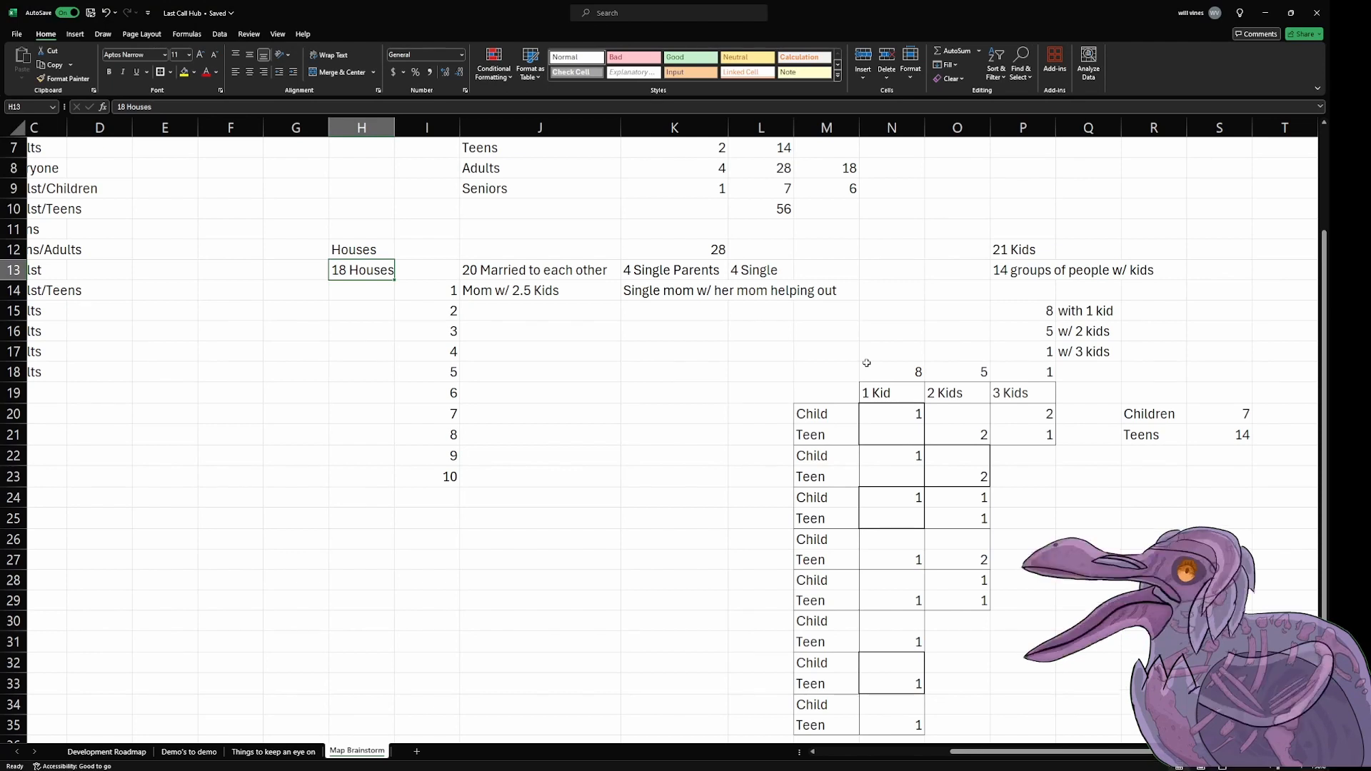
key(BackSpace)
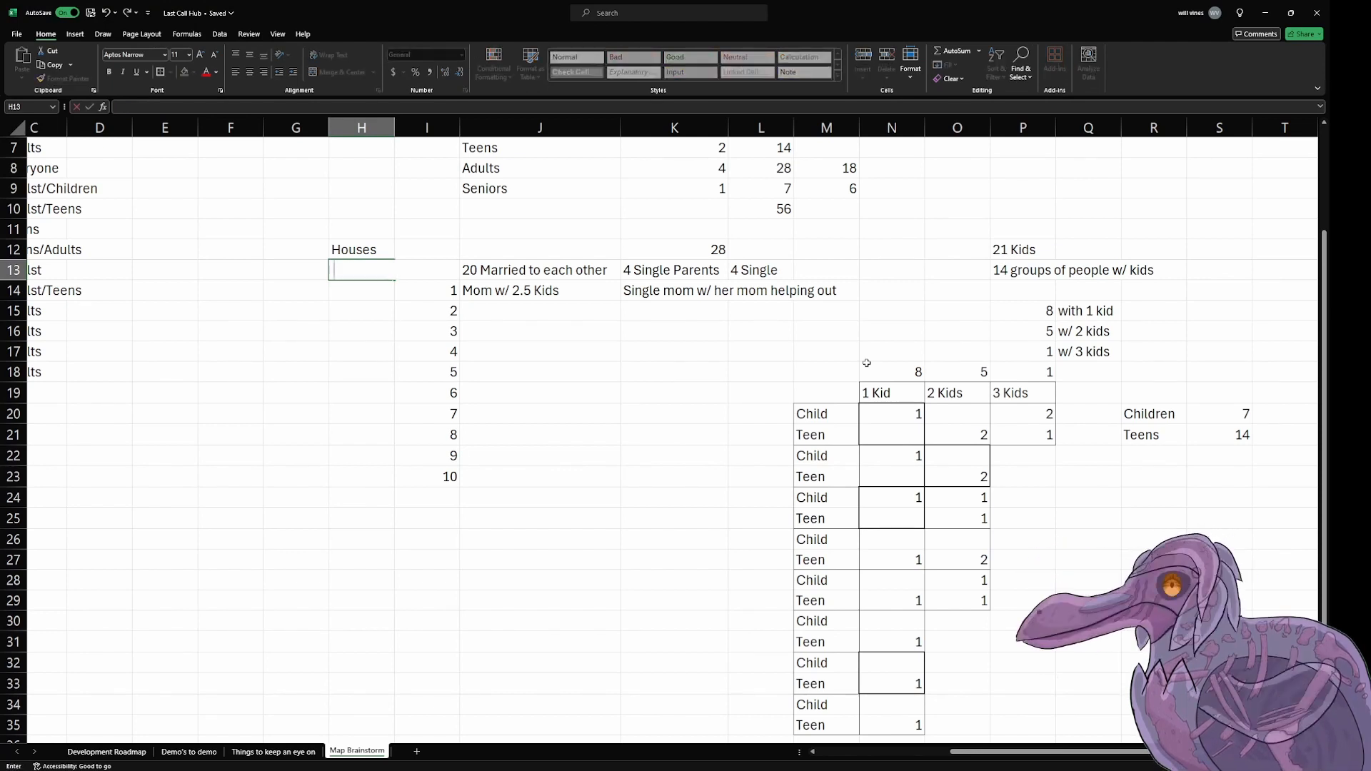
click(532, 331)
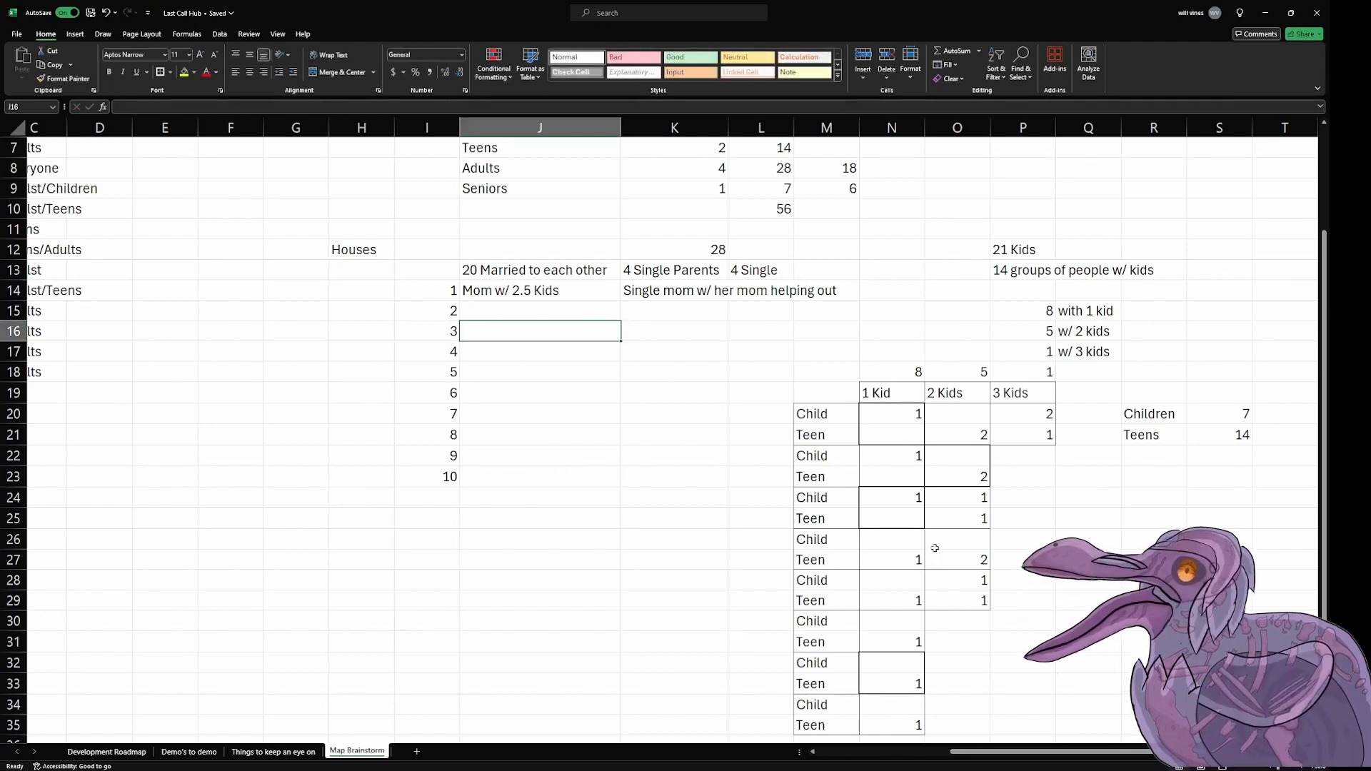
key(ctrl+z)
Step: Examine the 3 Kids and 2 Kids family groups alongside the marriage, single-parent and housing entries
click(1001, 374)
scroll(979, 359, up, 2)
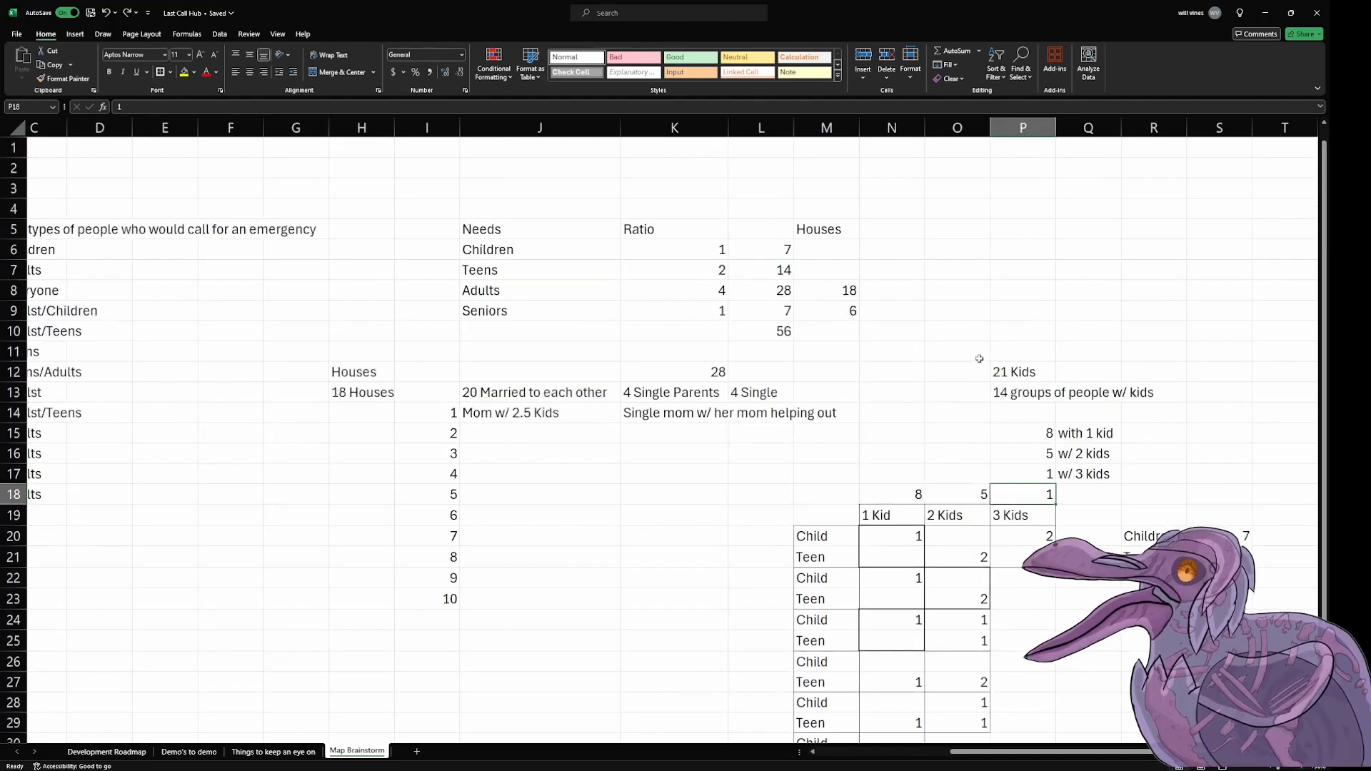
scroll(979, 359, down, 2)
scroll(979, 359, up, 2)
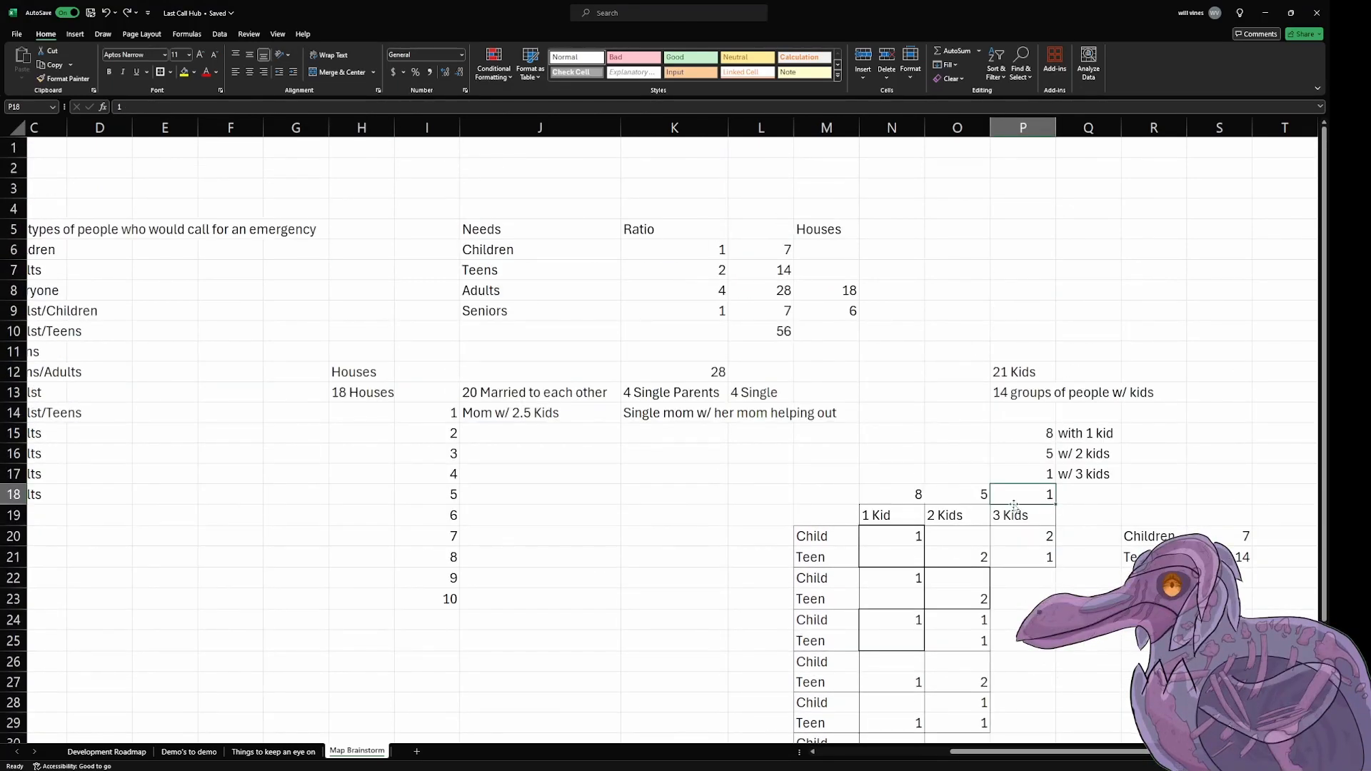
drag(1015, 537, 1020, 558)
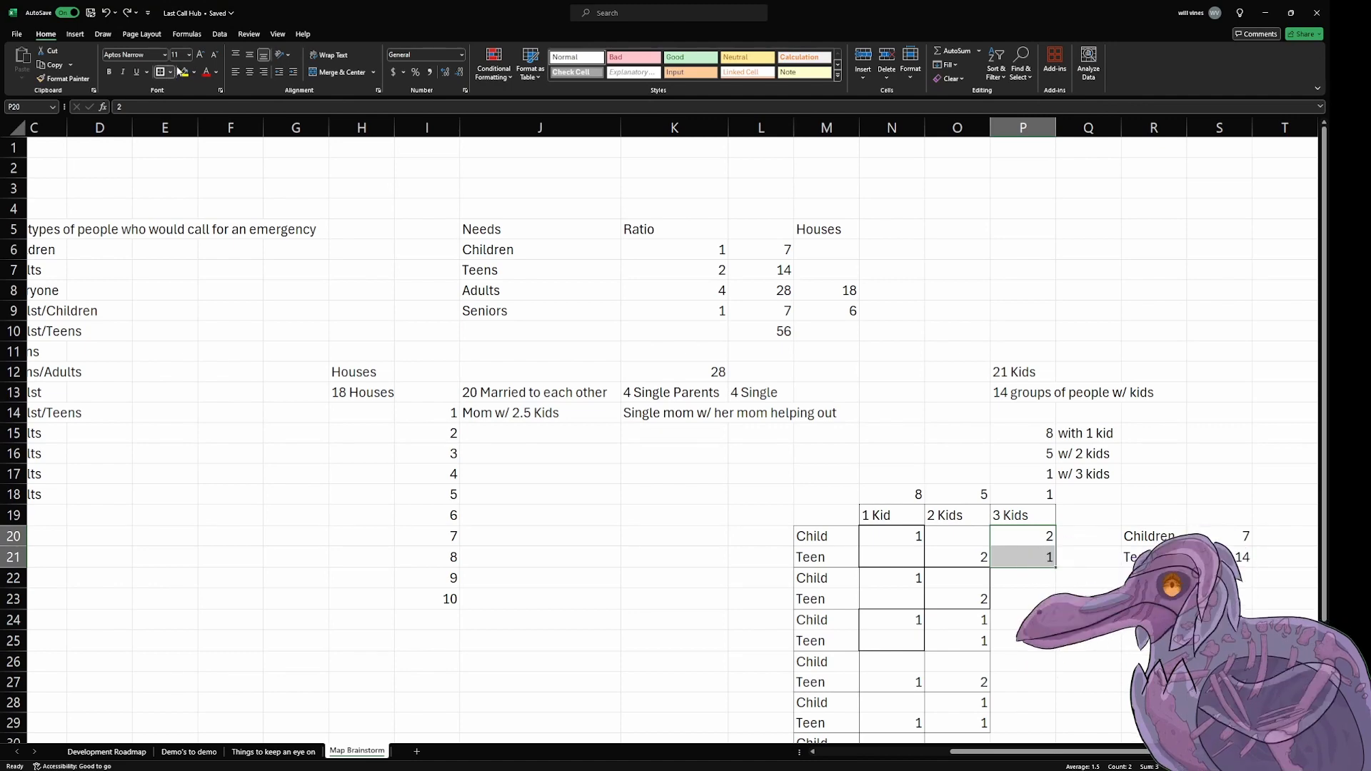
click(887, 375)
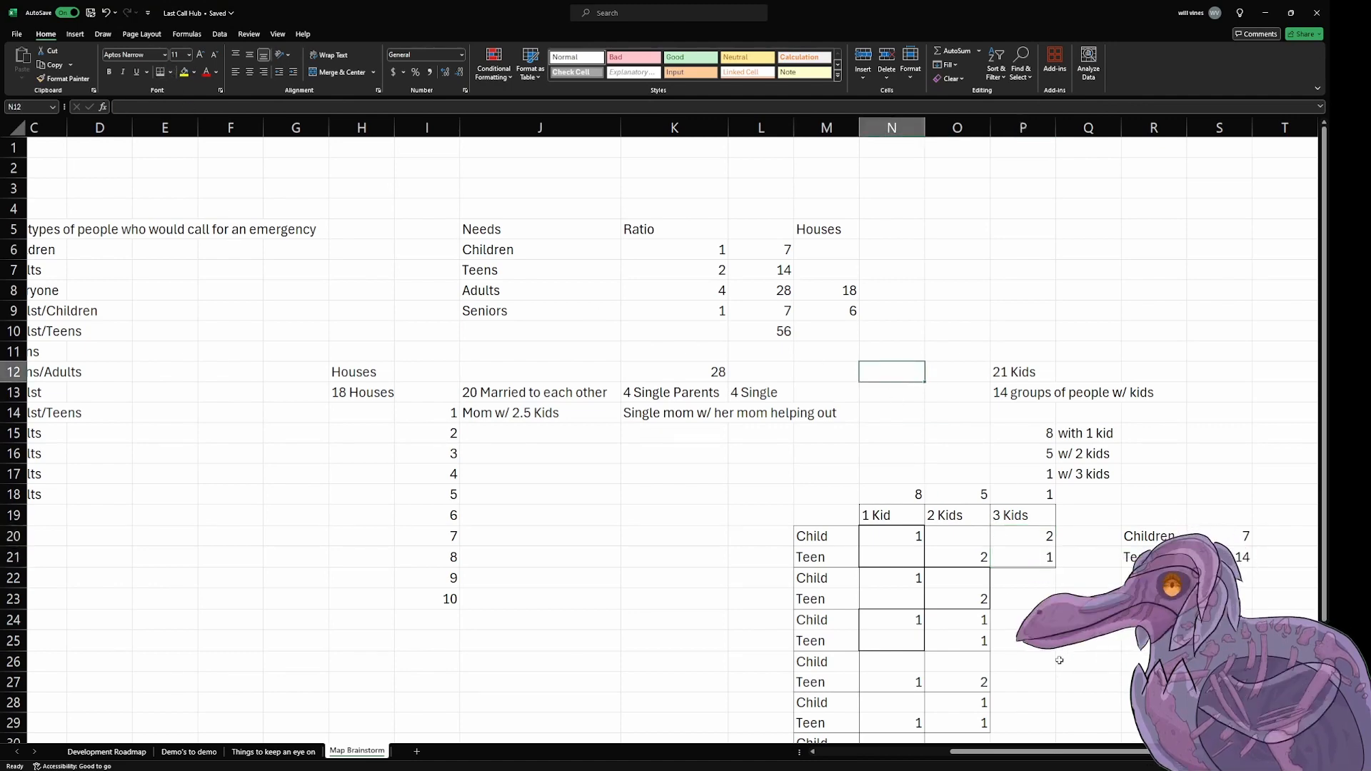
scroll(1060, 628, down, 1)
click(1060, 580)
scroll(1061, 571, down, 1)
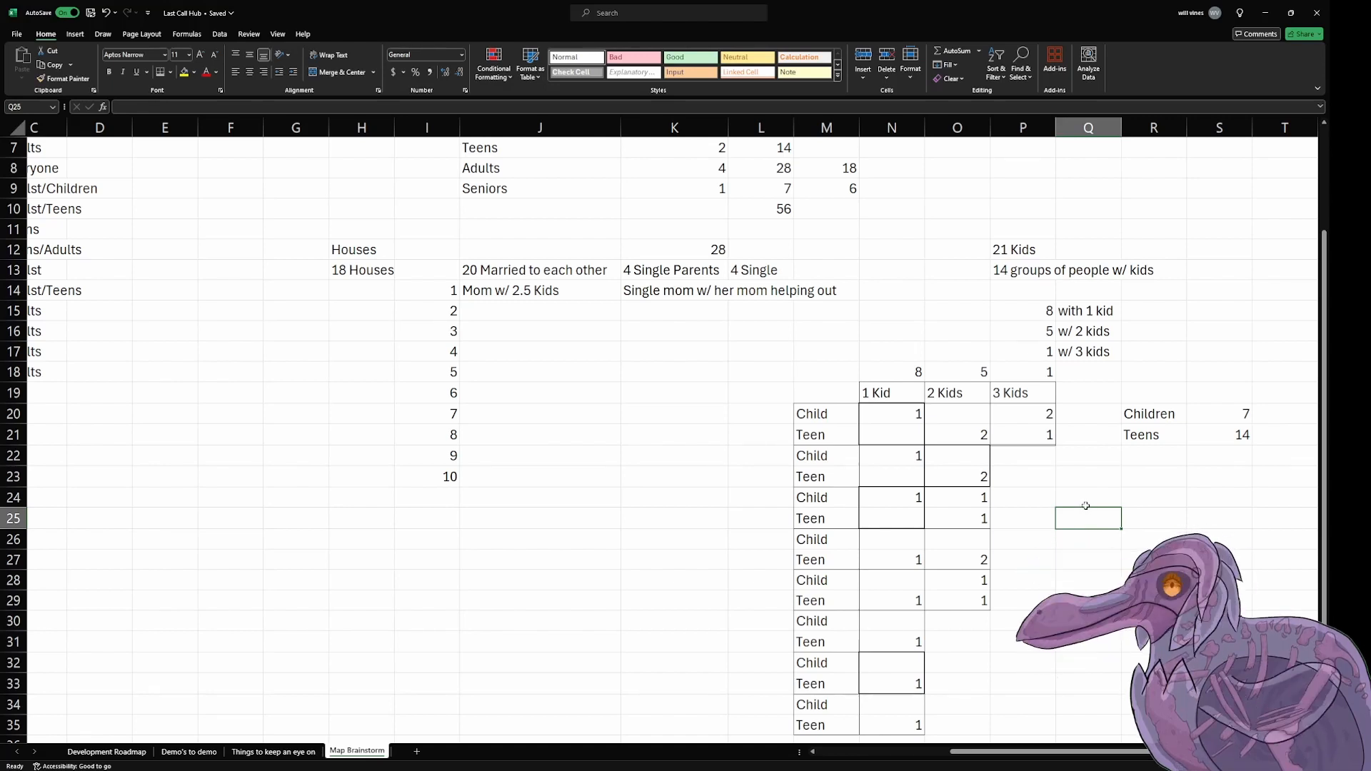
scroll(1085, 505, down, 1)
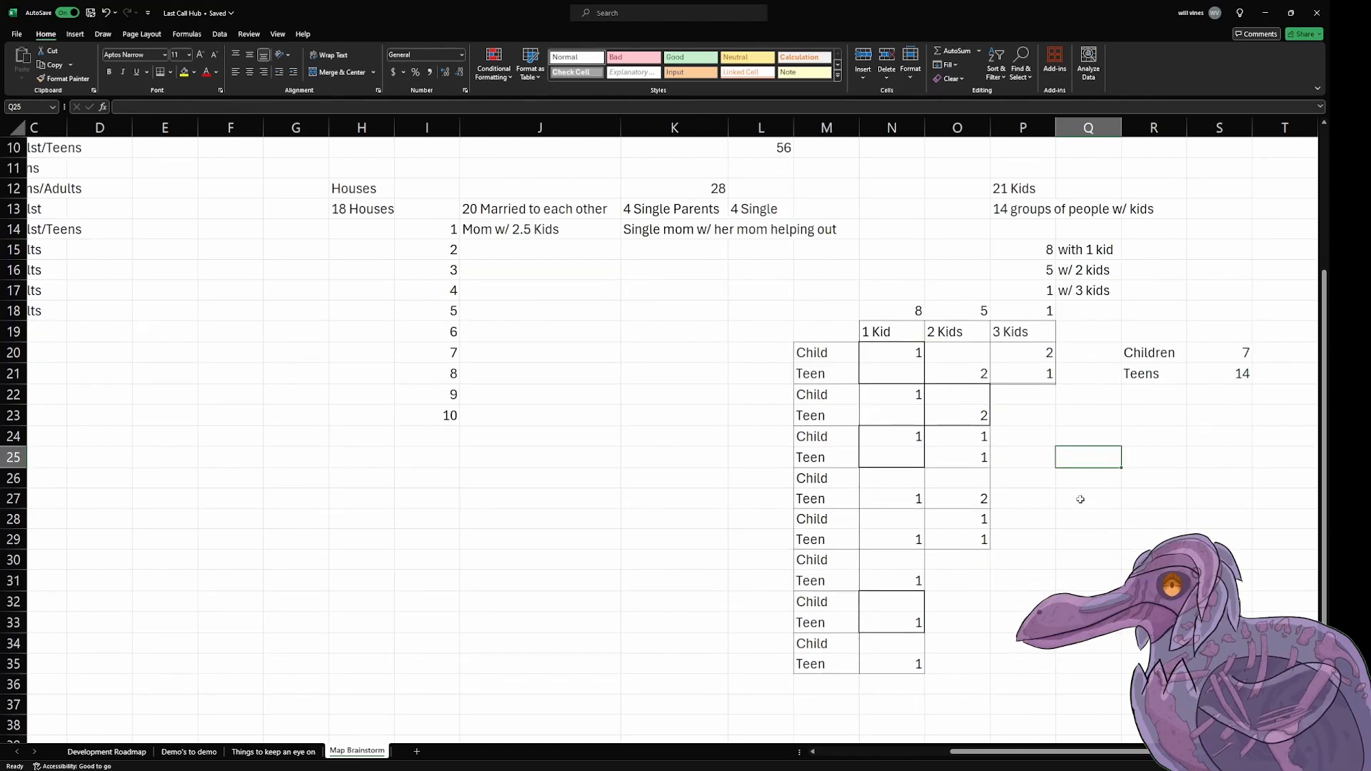
drag(960, 516, 960, 540)
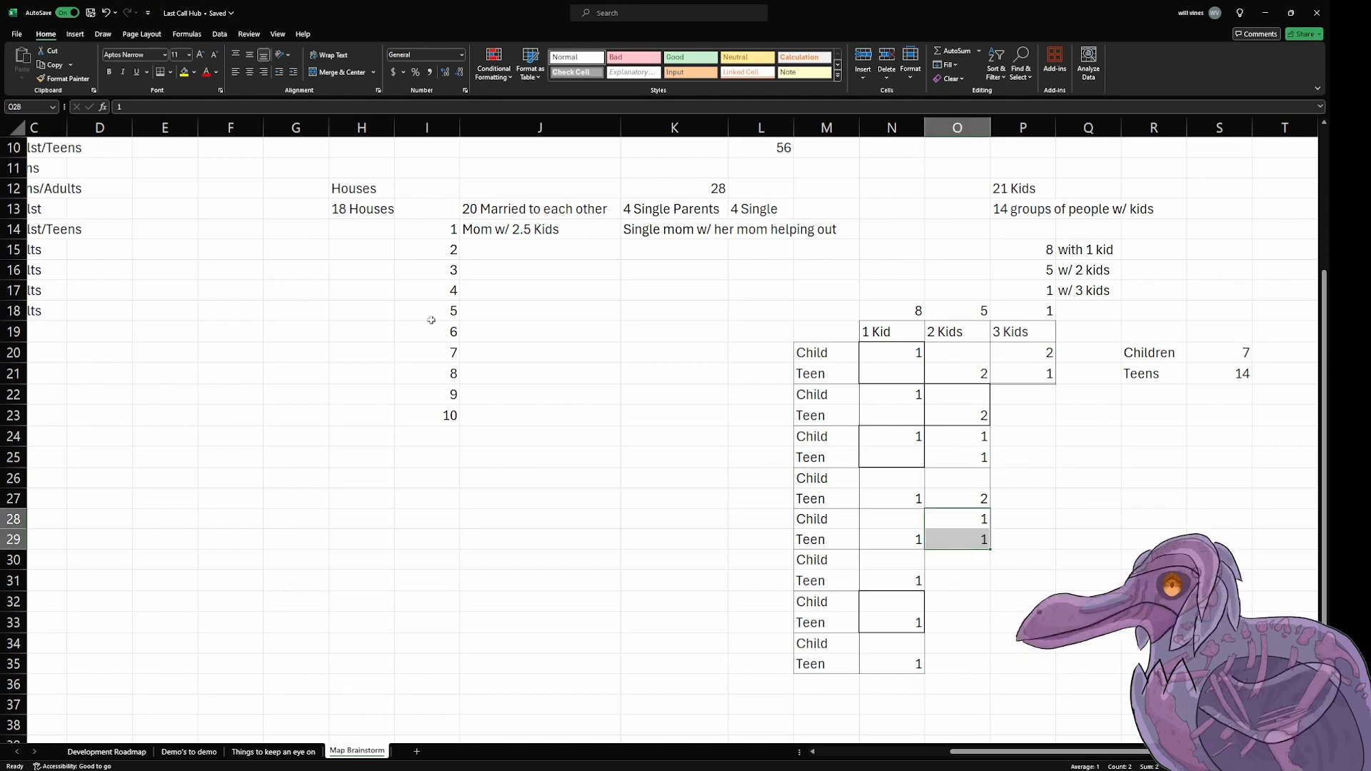
click(1143, 602)
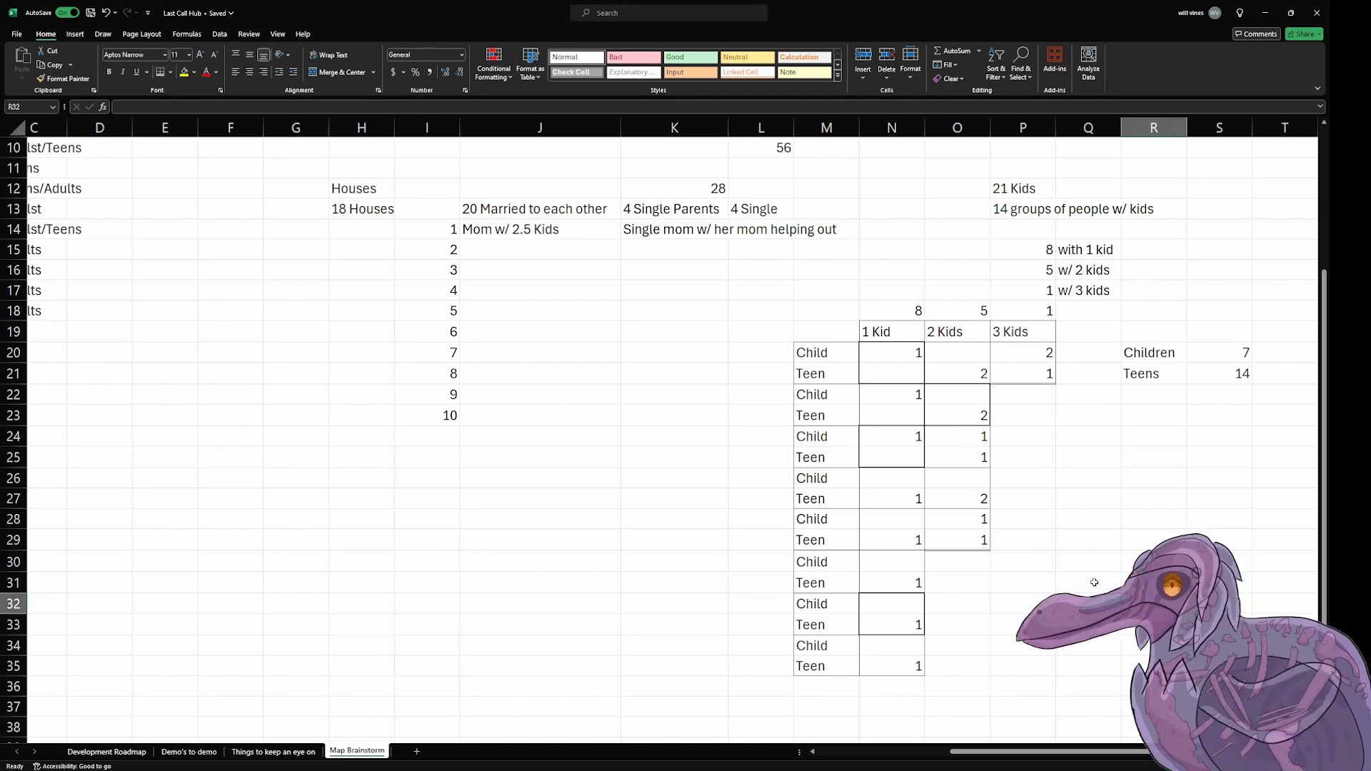
scroll(1094, 582, up, 1)
scroll(1094, 582, down, 2)
scroll(1094, 582, up, 2)
scroll(1094, 582, down, 1)
scroll(1094, 579, up, 1)
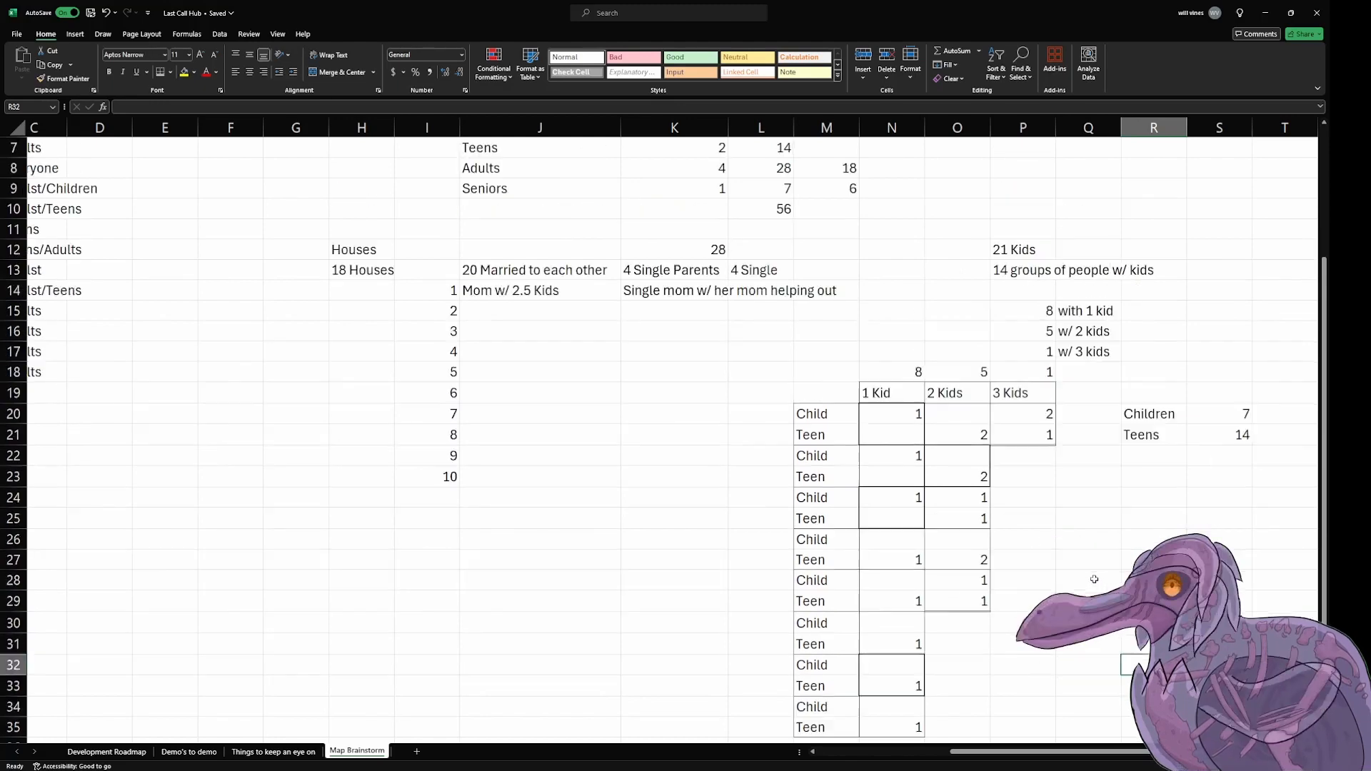
scroll(1094, 579, down, 1)
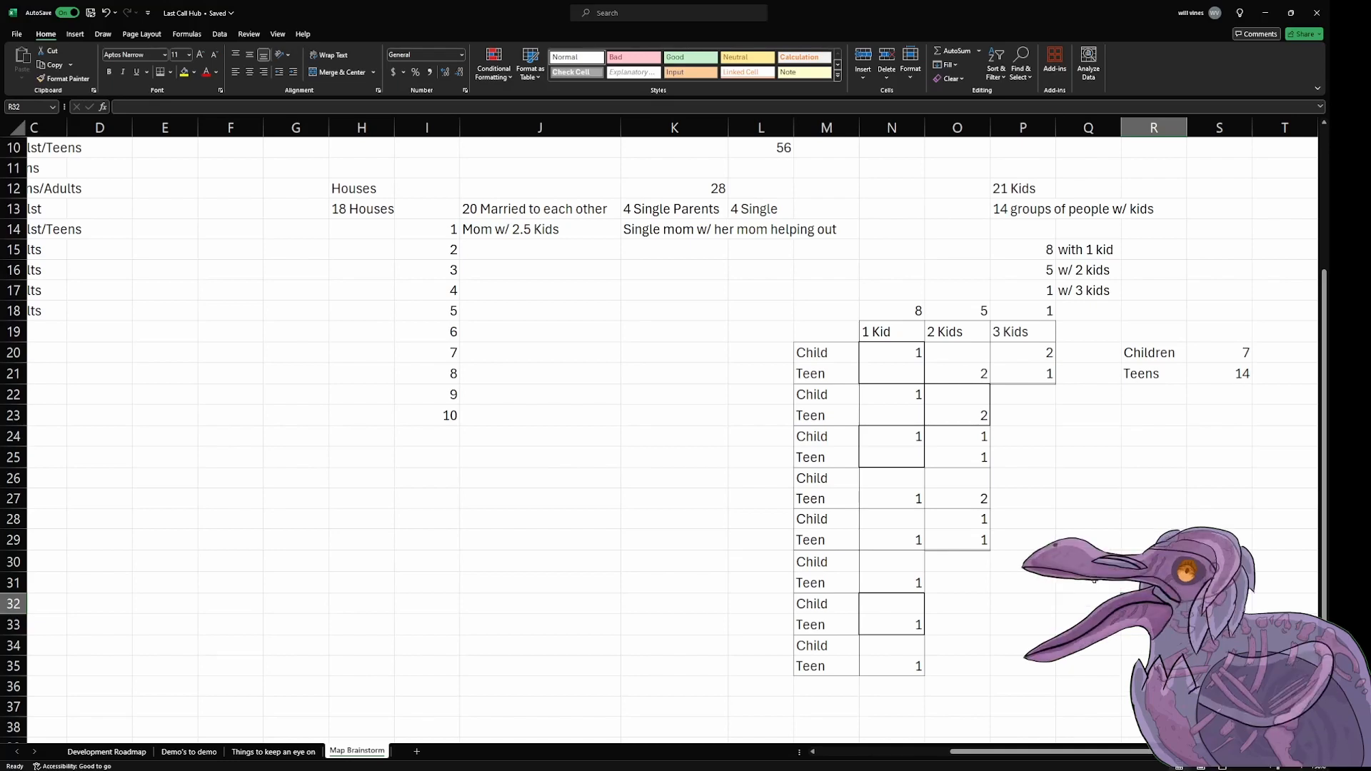
scroll(1094, 579, up, 1)
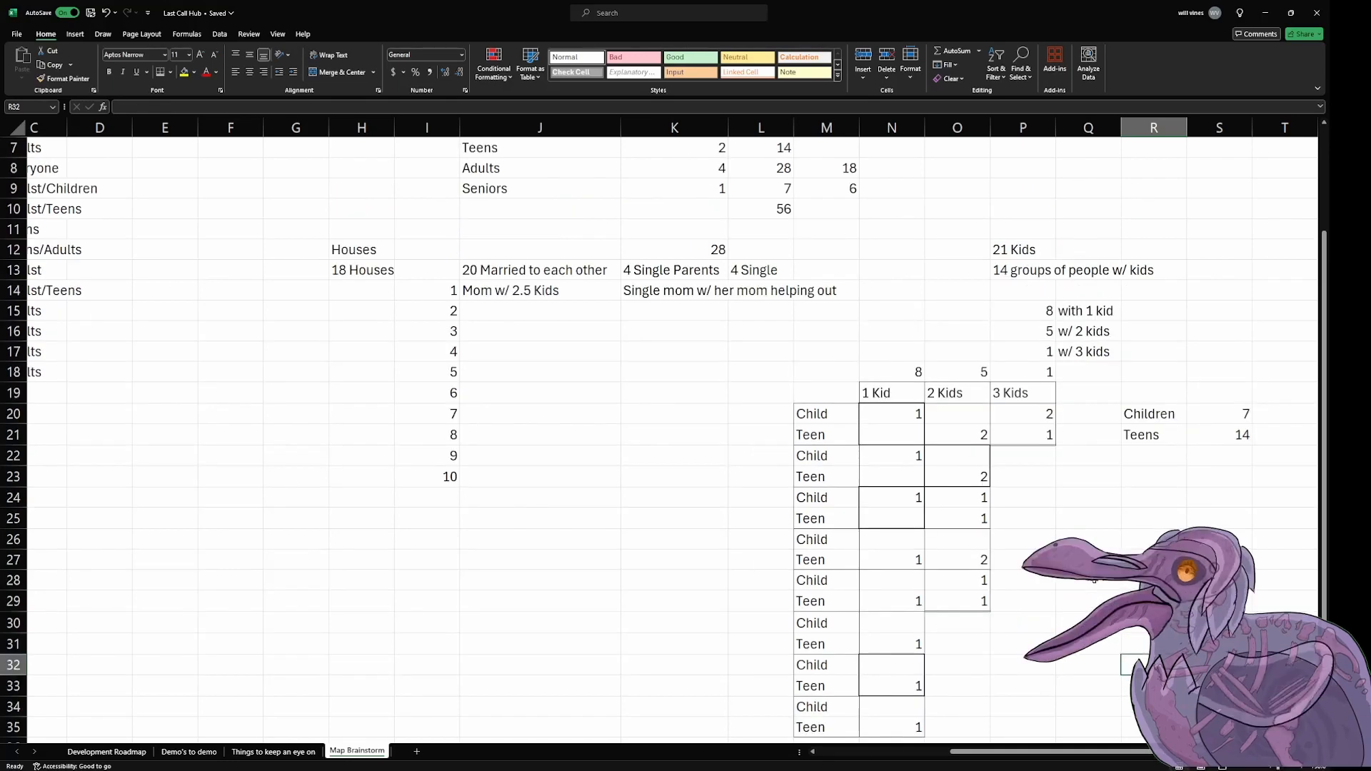
scroll(1094, 579, down, 1)
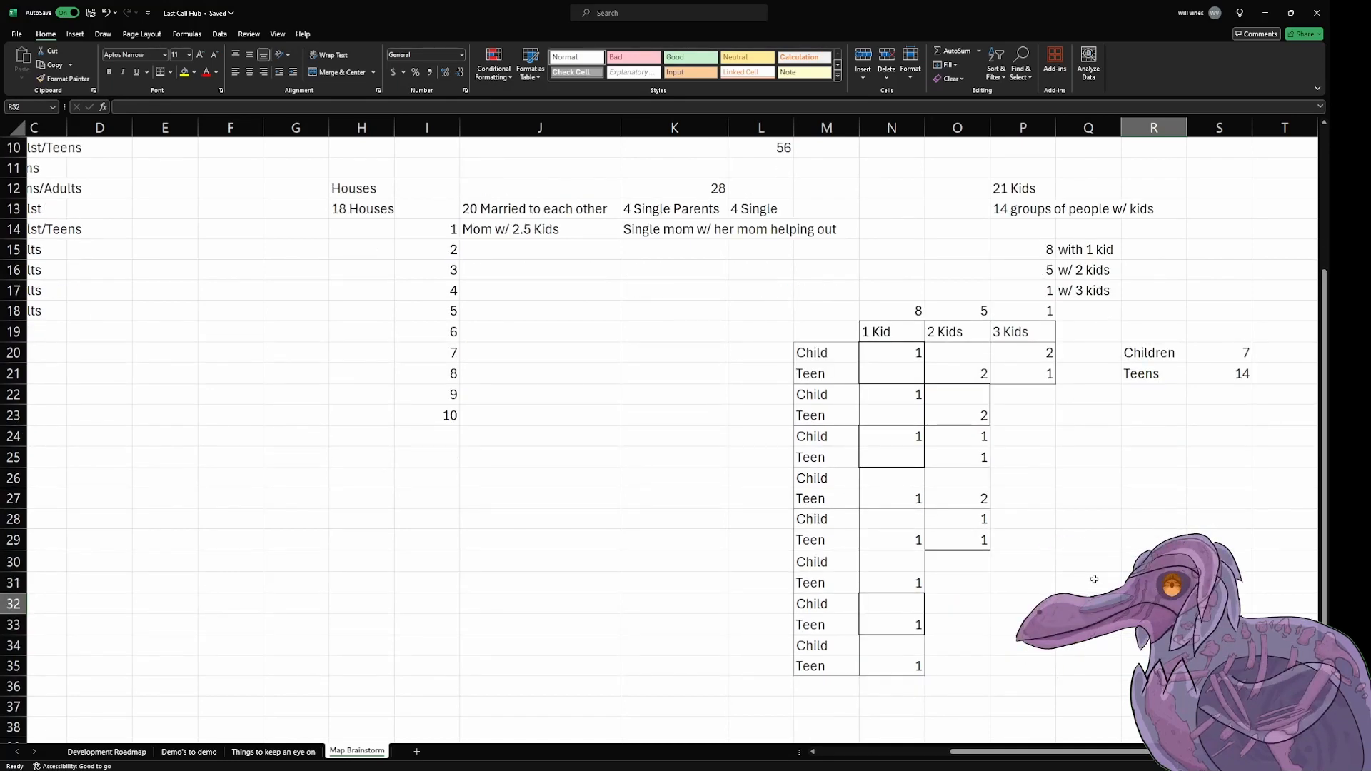
scroll(1094, 579, up, 1)
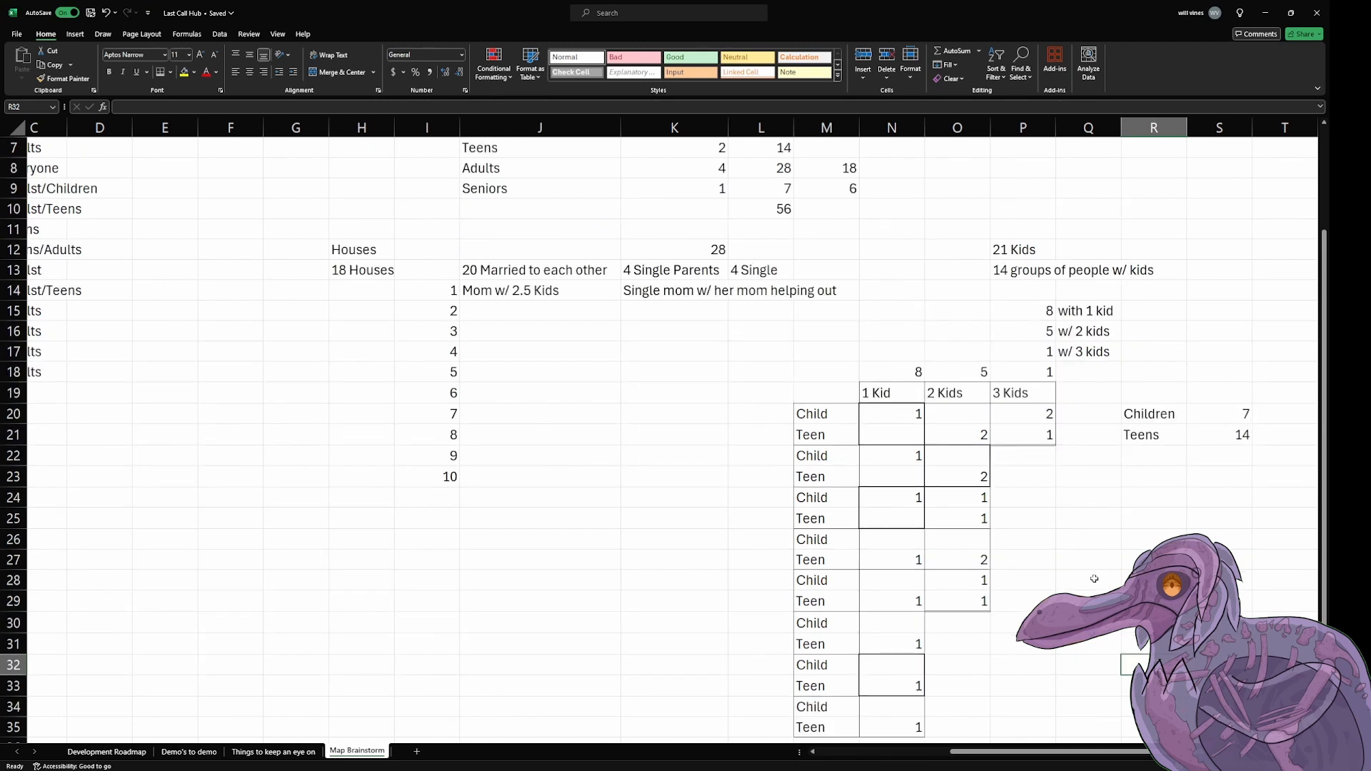
Step: Set the Seniors value in the Houses column of the Needs table to 5
click(848, 180)
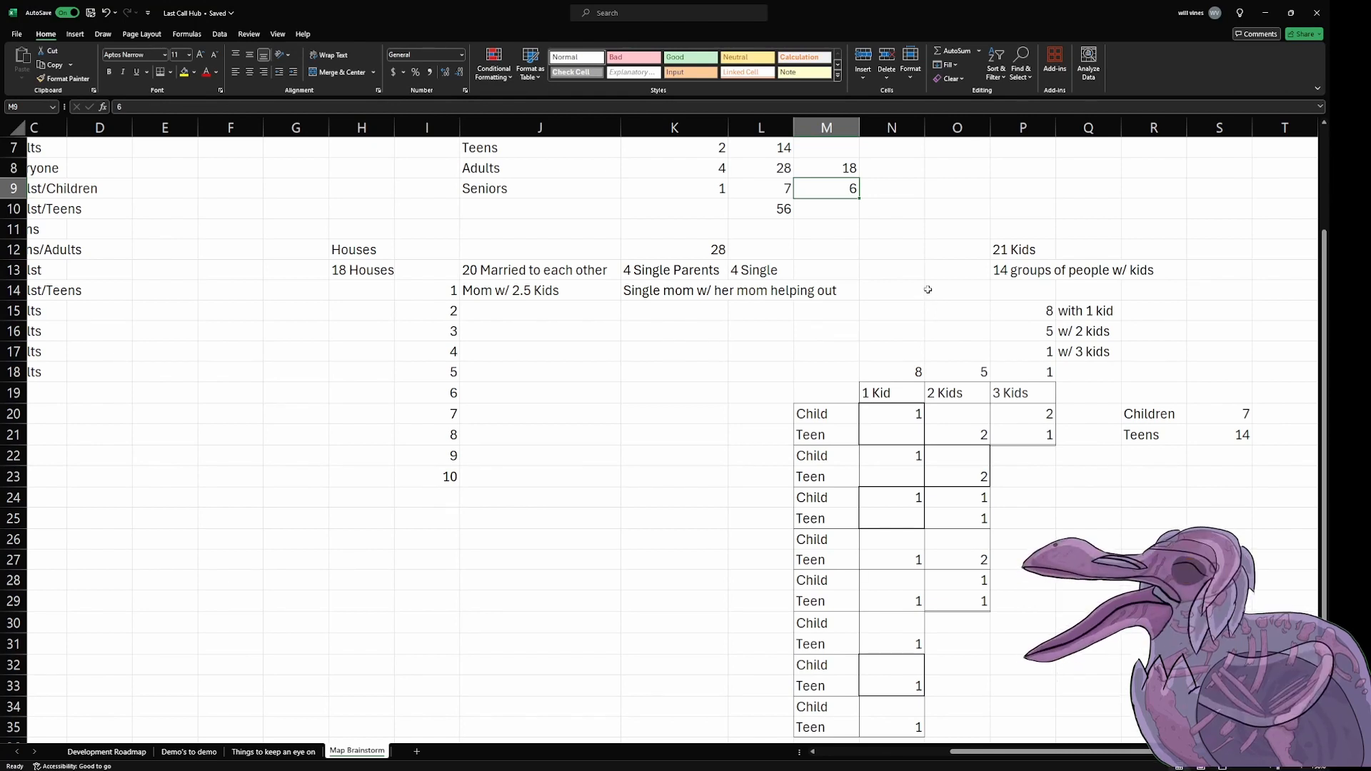
key(Right)
text(7)
key(Return)
key(Up)
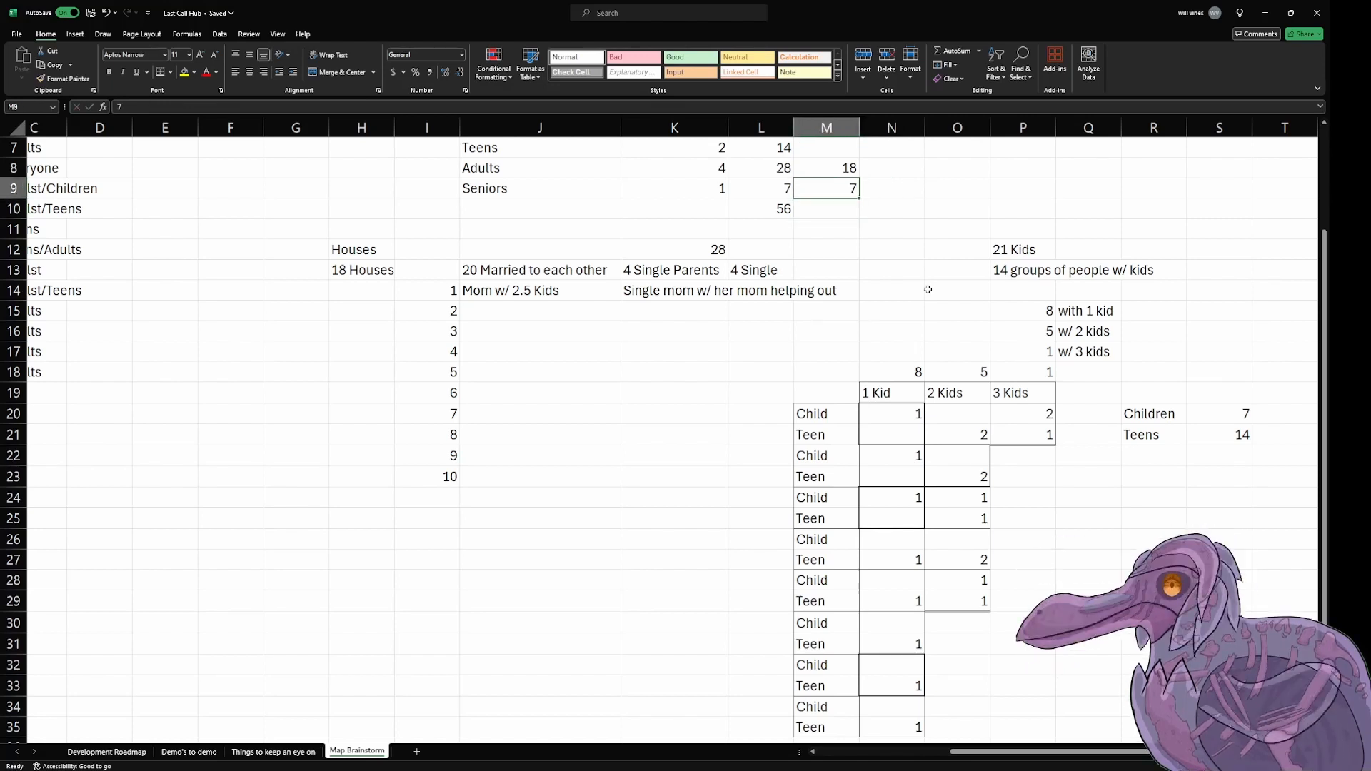
text(5)
key(Return)
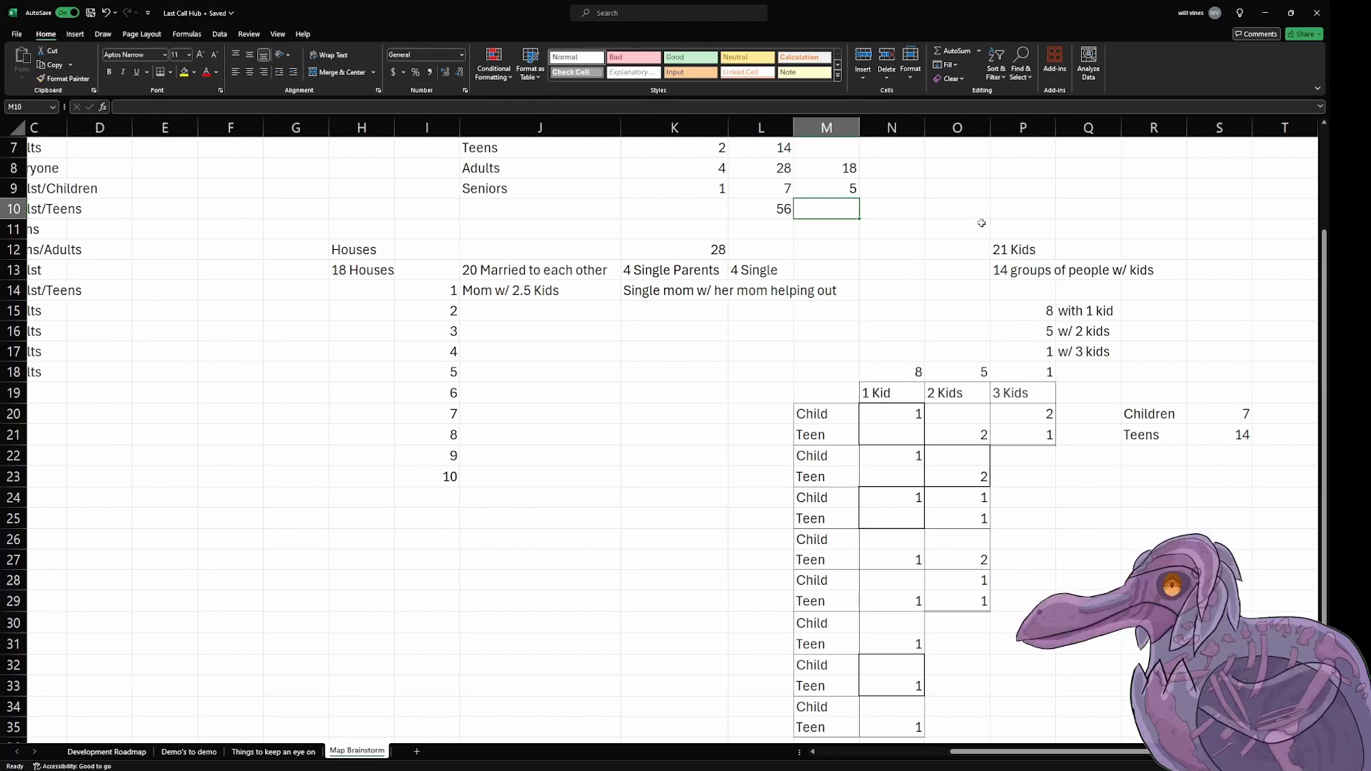
click(833, 185)
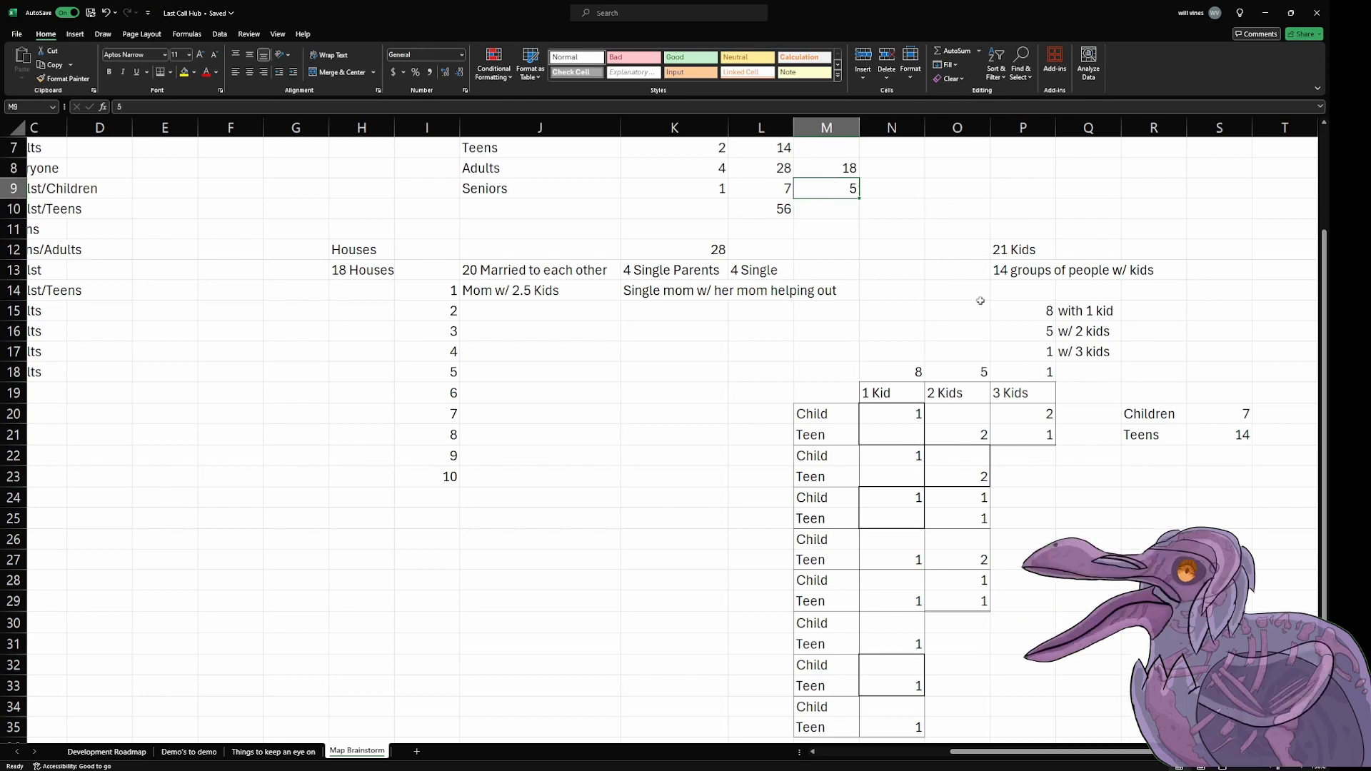
click(903, 173)
Step: Add a Seniors label in R25, below the Children and Teens totals, with the value 5 beside it in S25
click(1100, 474)
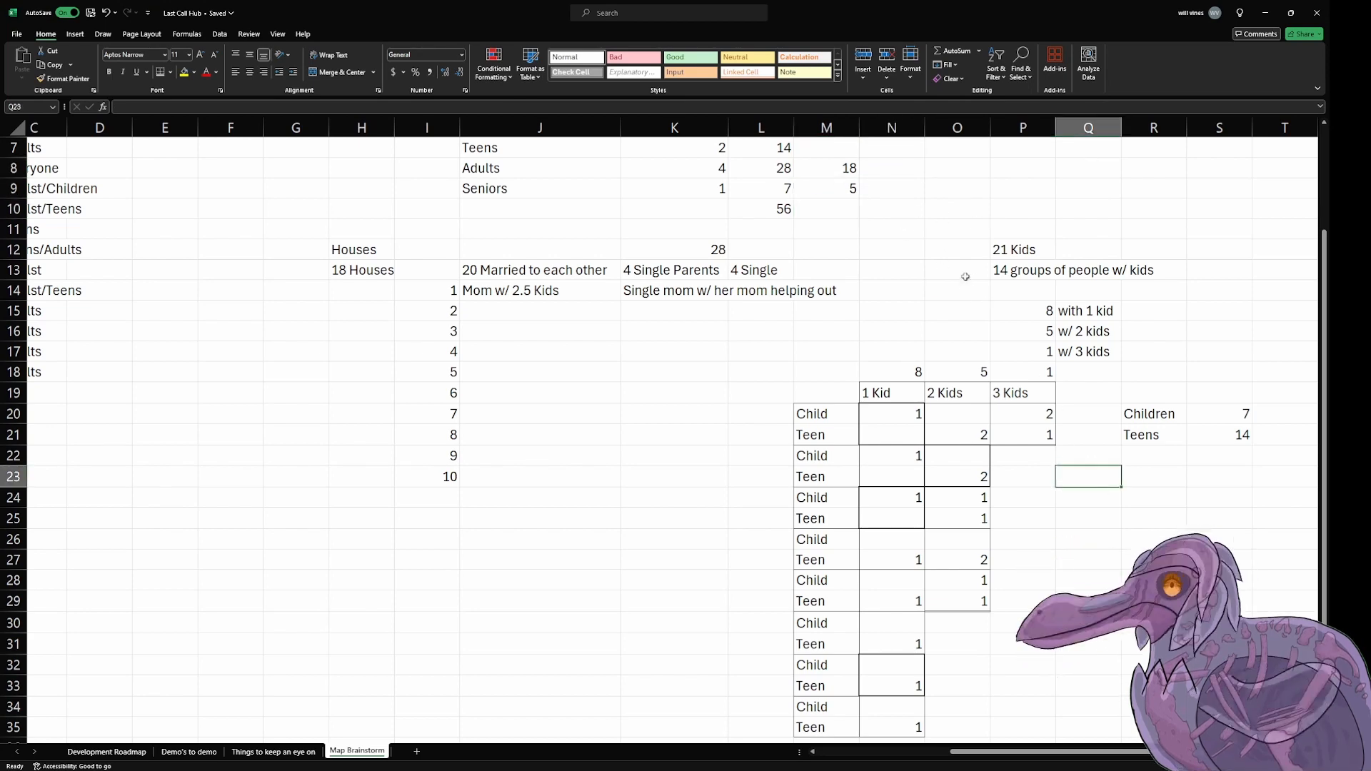
click(896, 230)
scroll(901, 190, up, 2)
click(1200, 392)
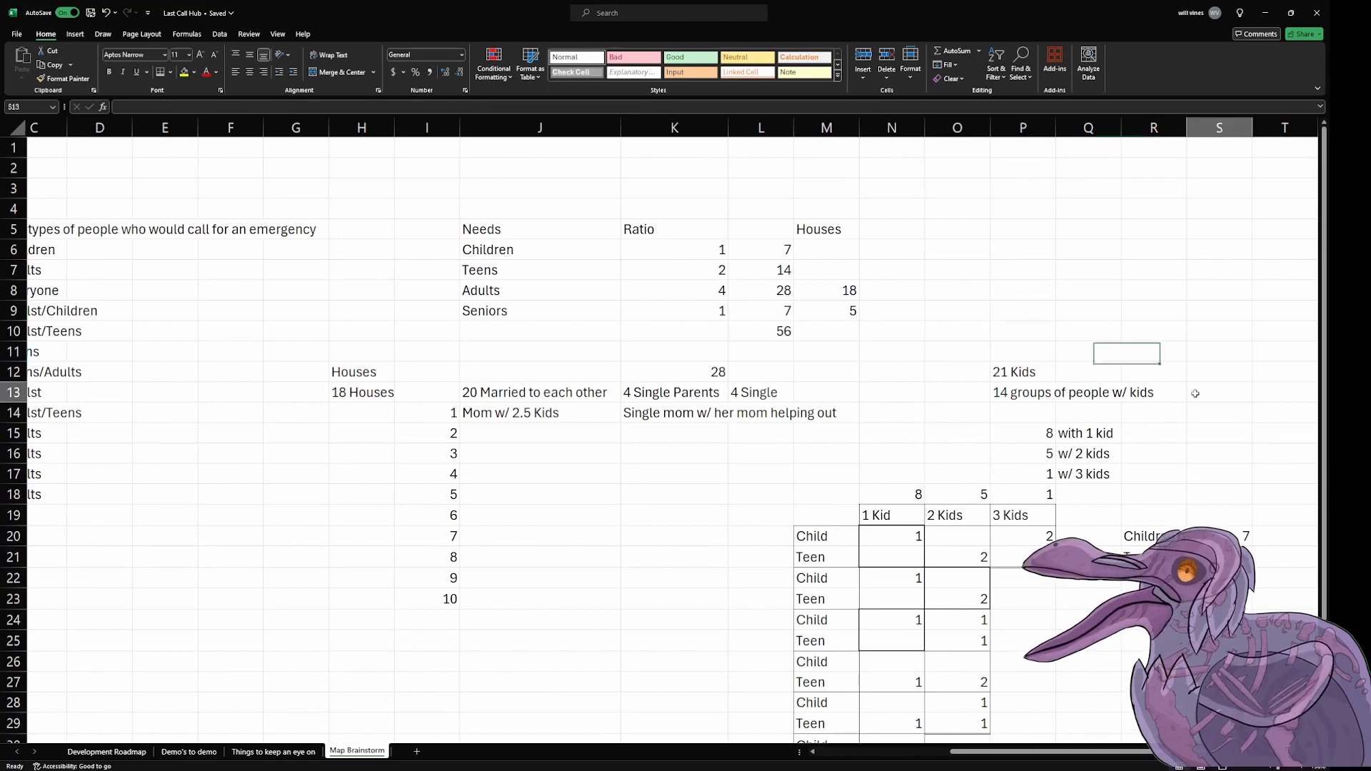
scroll(1123, 572, down, 6)
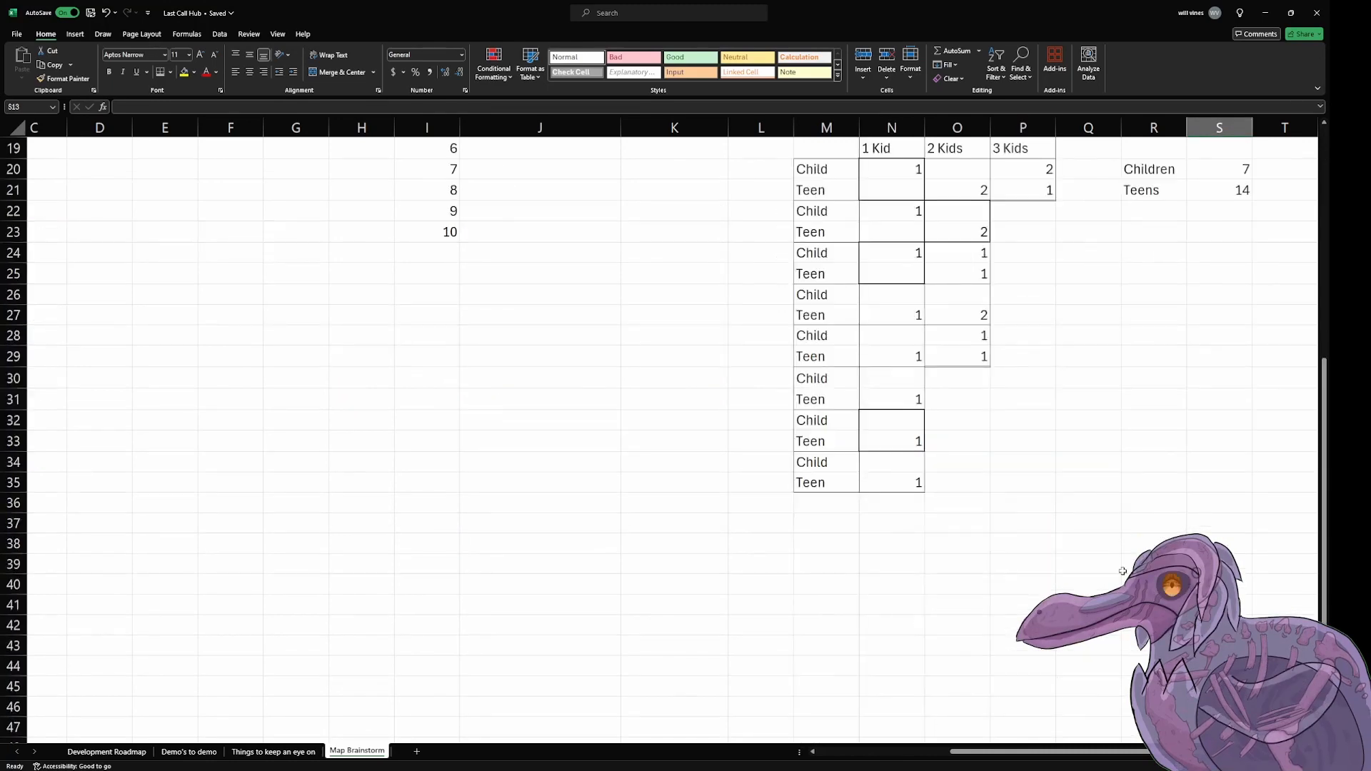
scroll(1130, 458, up, 3)
click(1130, 458)
text(Seniors)
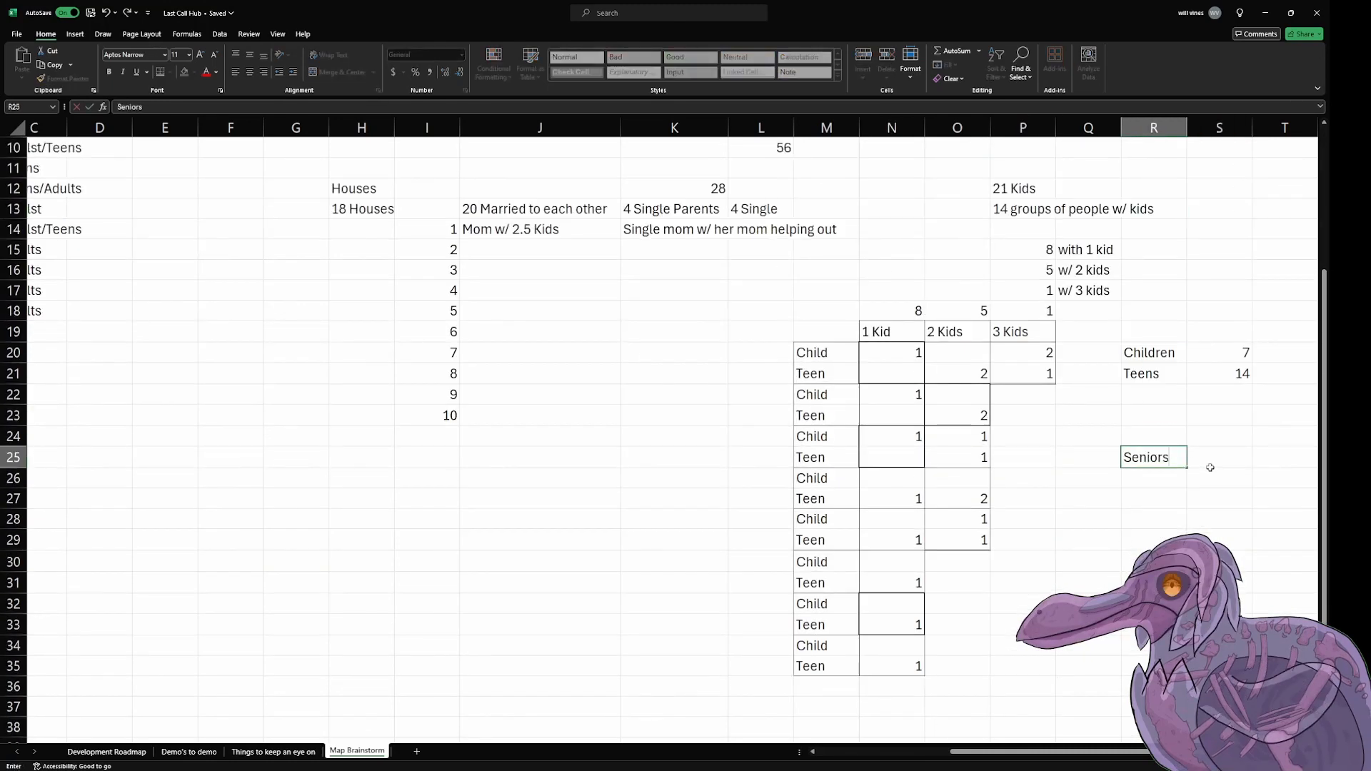
key(Return)
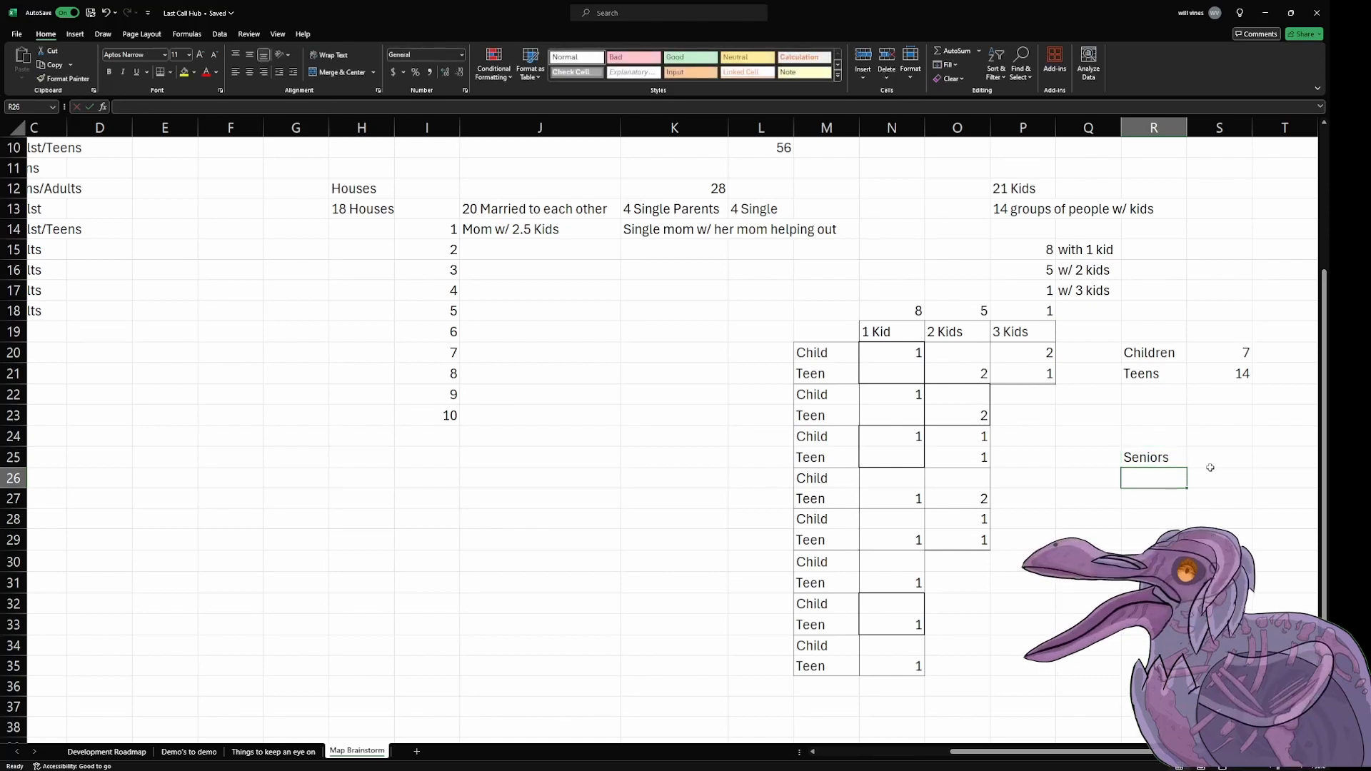
click(1210, 466)
text(5)
key(Return)
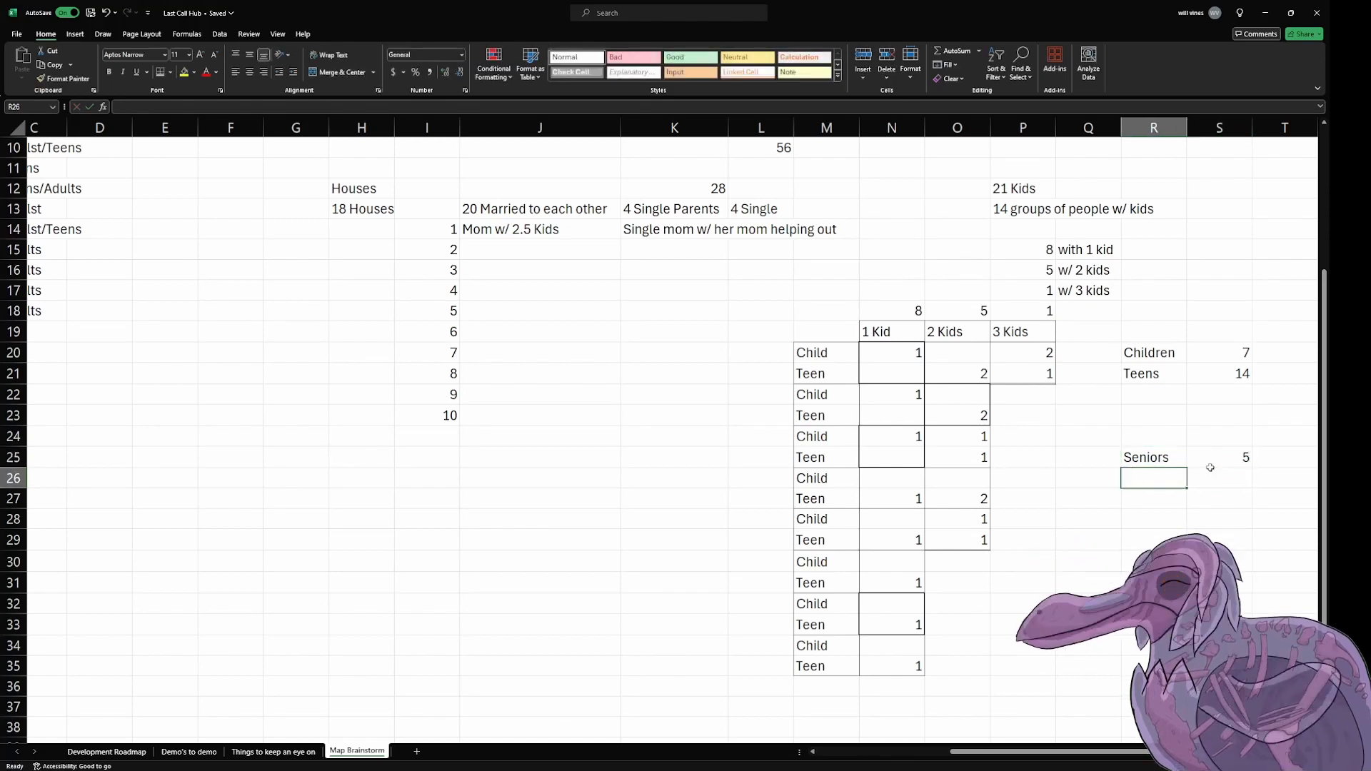
Step: Set the Seniors value in S25 to 7
text(2)
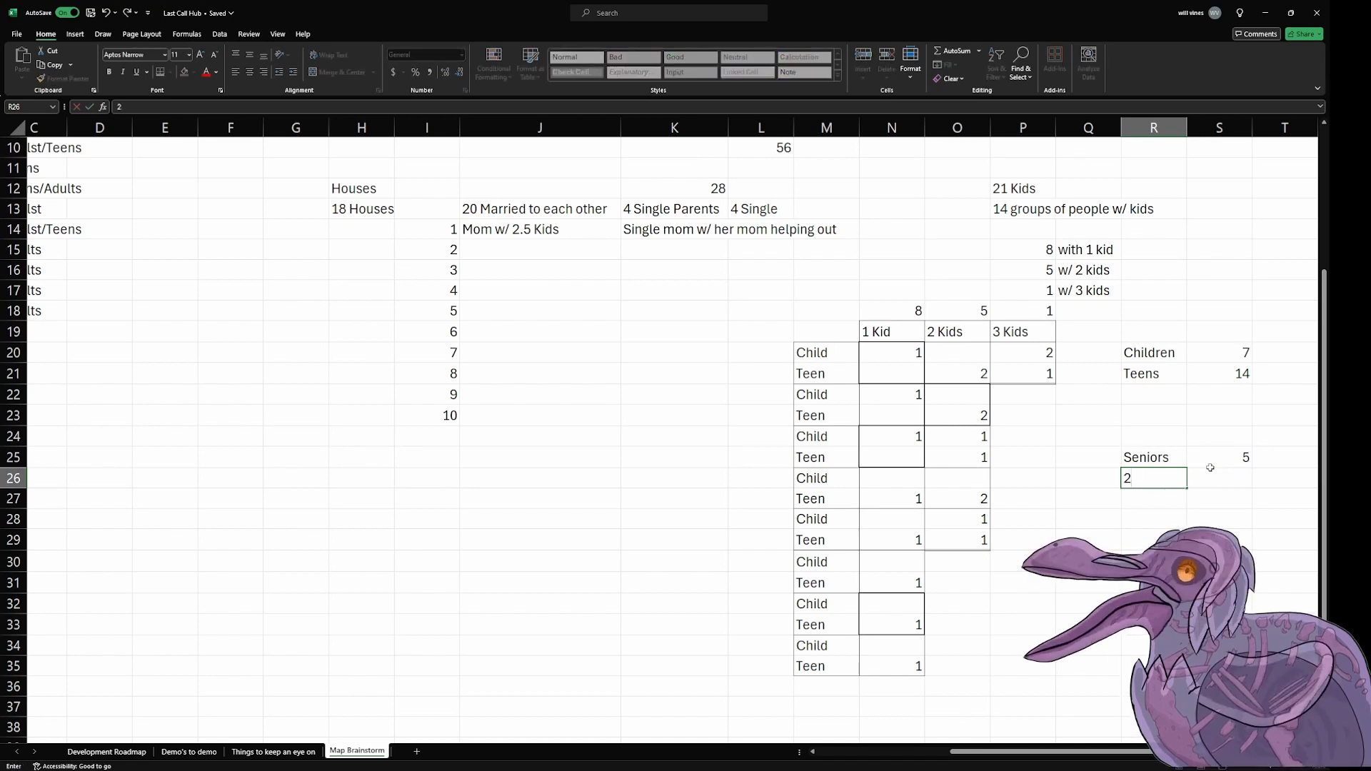
key(BackSpace)
click(1211, 464)
text(47)
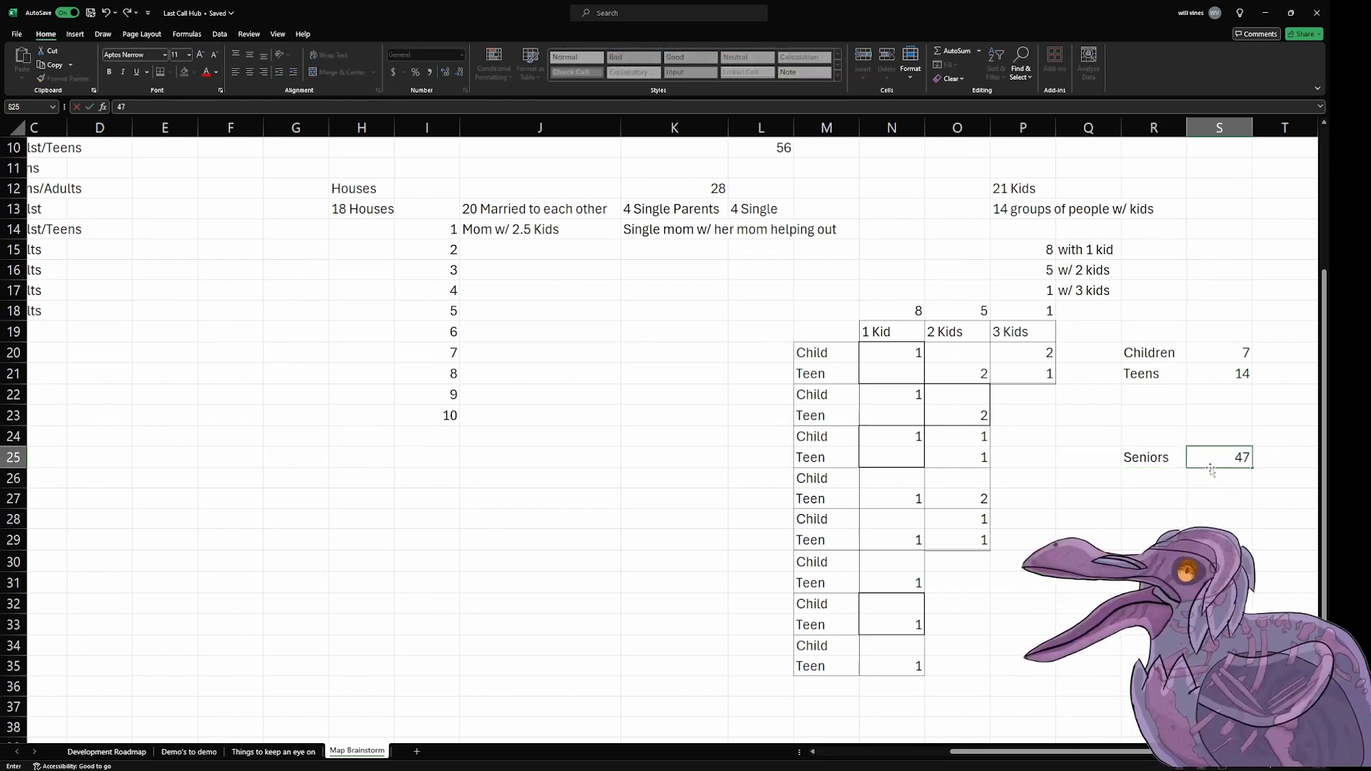
key(Return)
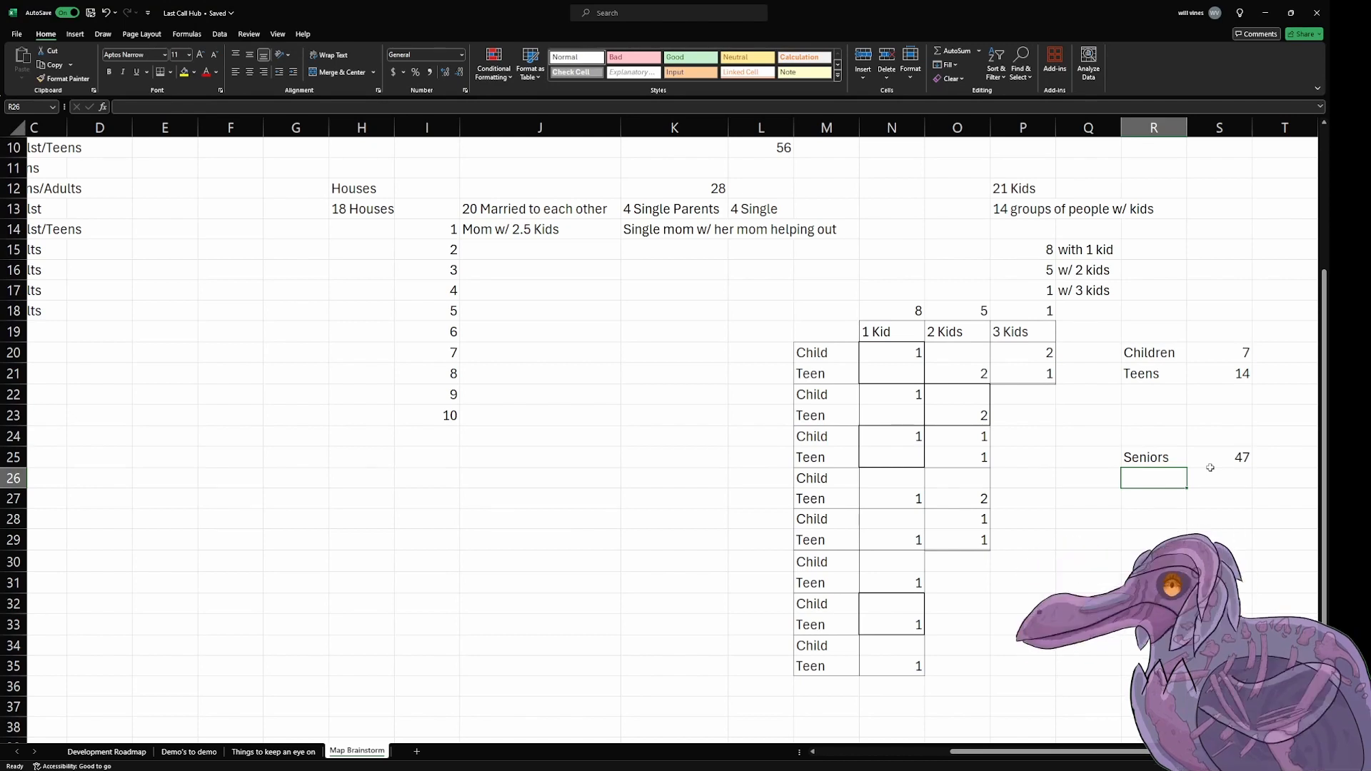
click(1211, 464)
text(7)
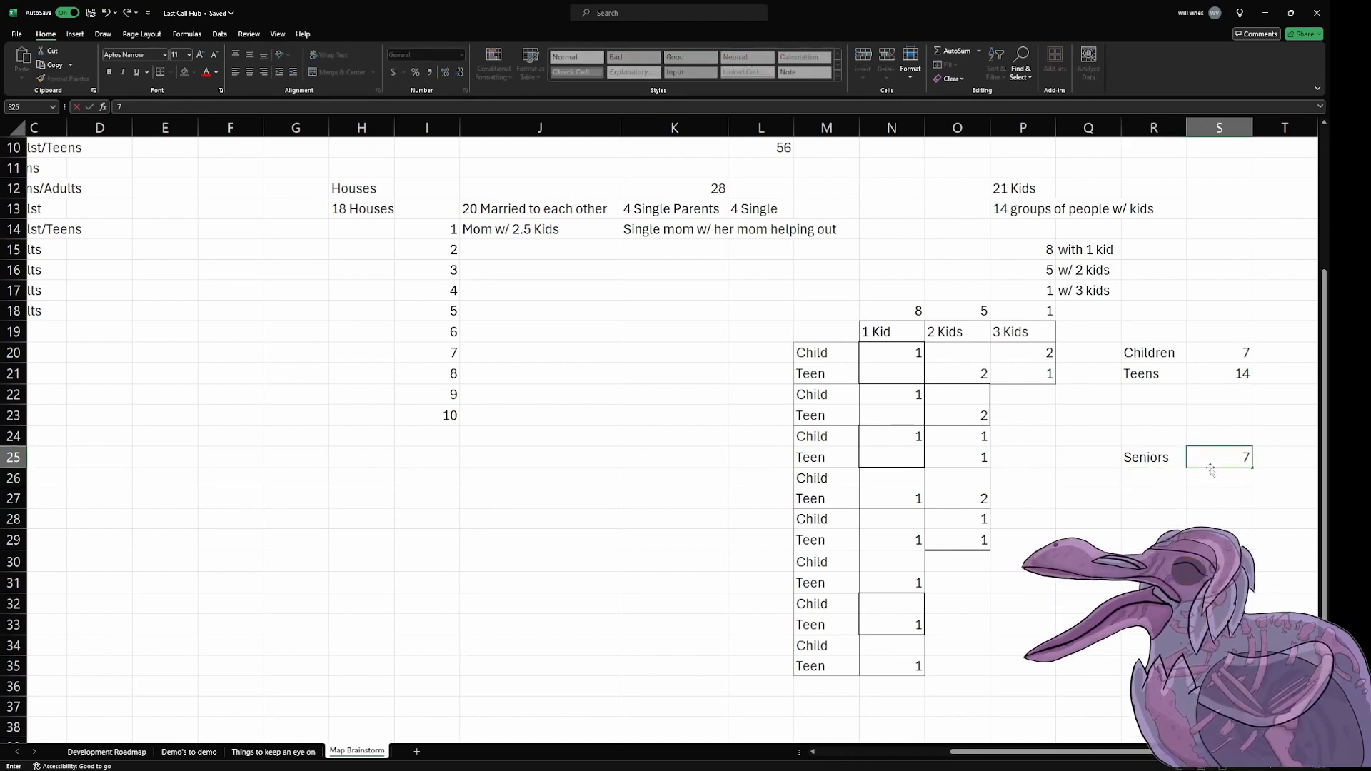
key(Return)
Step: Add a breakdown row under Seniors with 2 in R26 and "Living w/ younger generation" in S26
text(2)
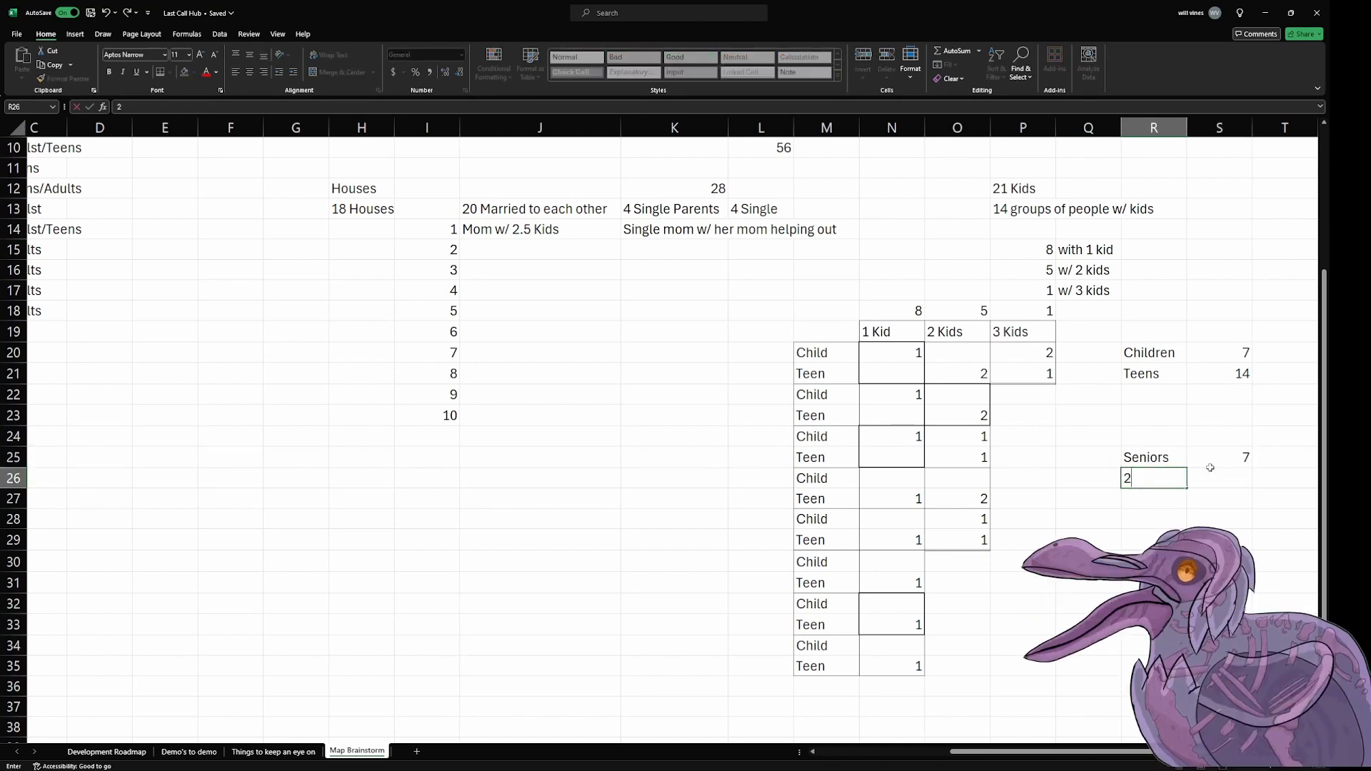
key(Tab)
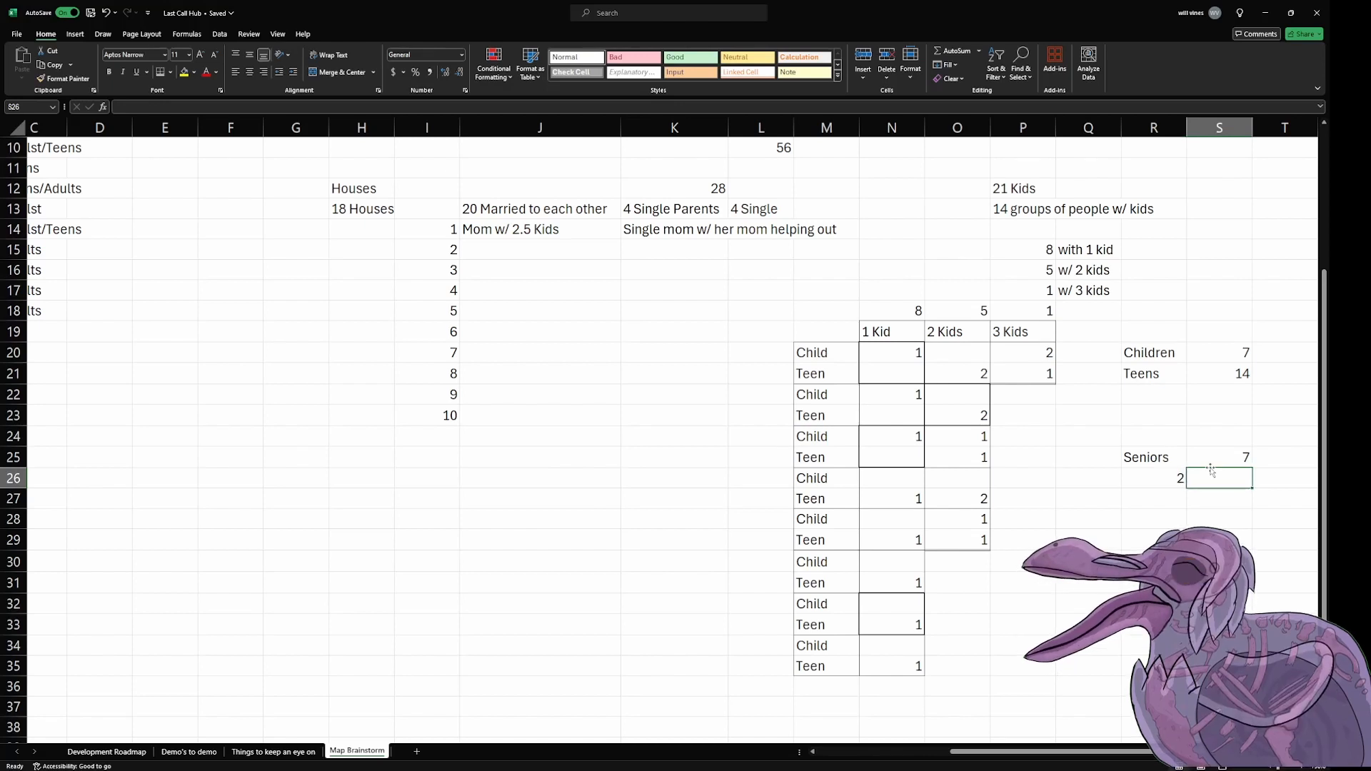
text(Living w/ o)
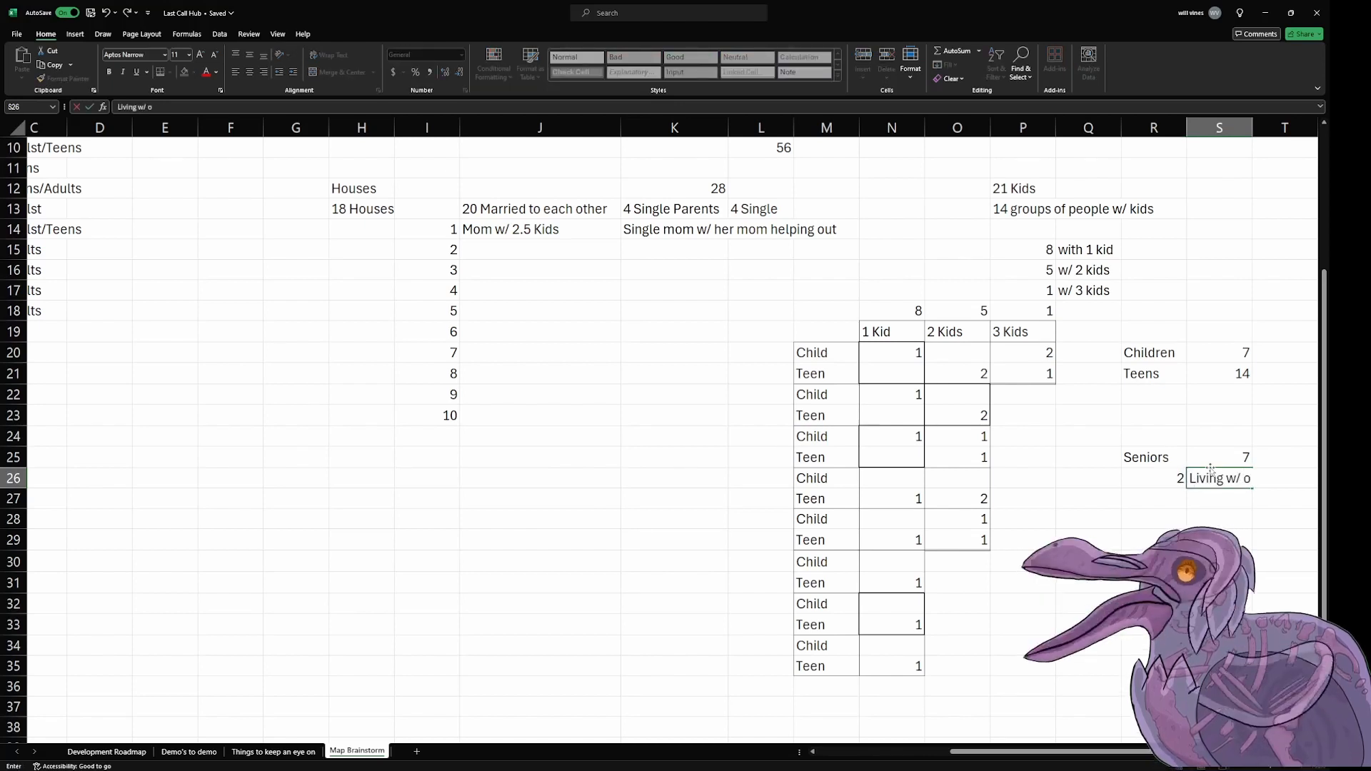
key(BackSpace)
text(you)
text(nger generation)
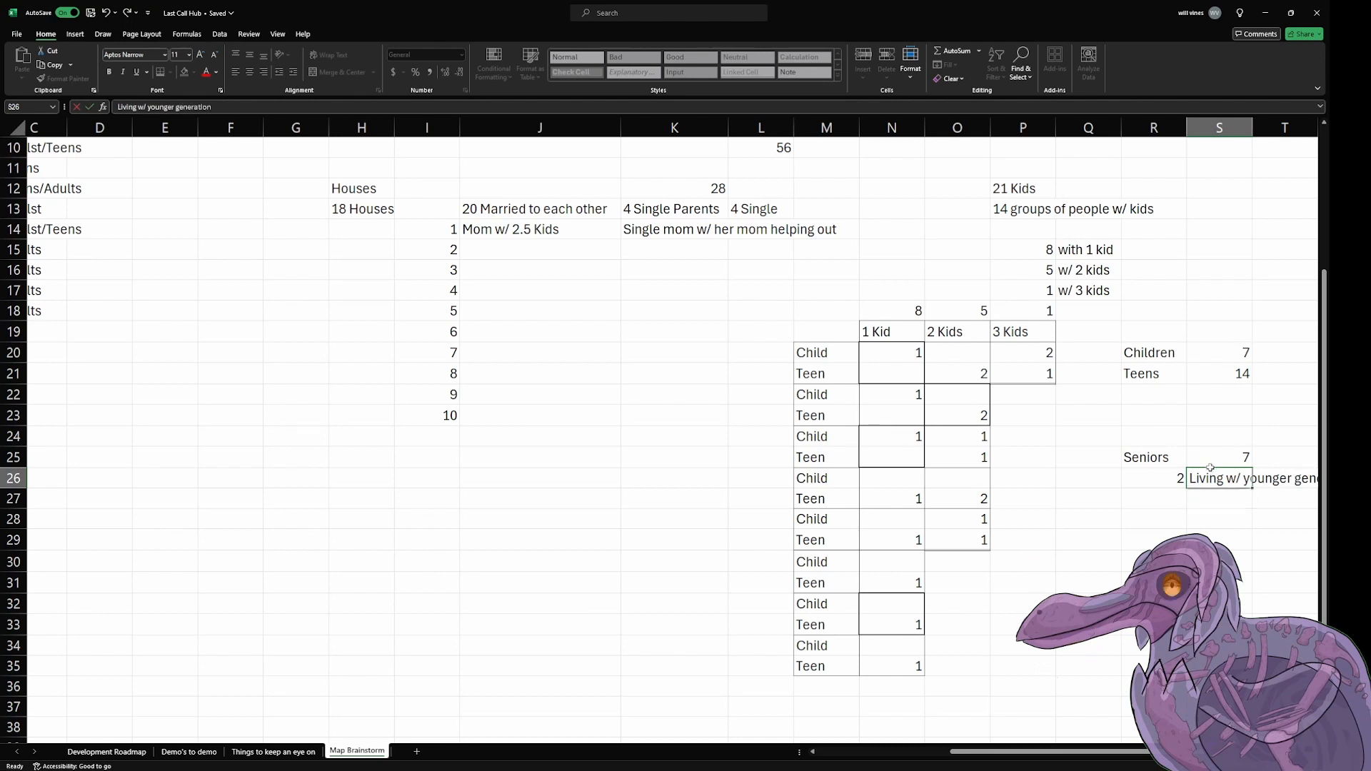
key(Return)
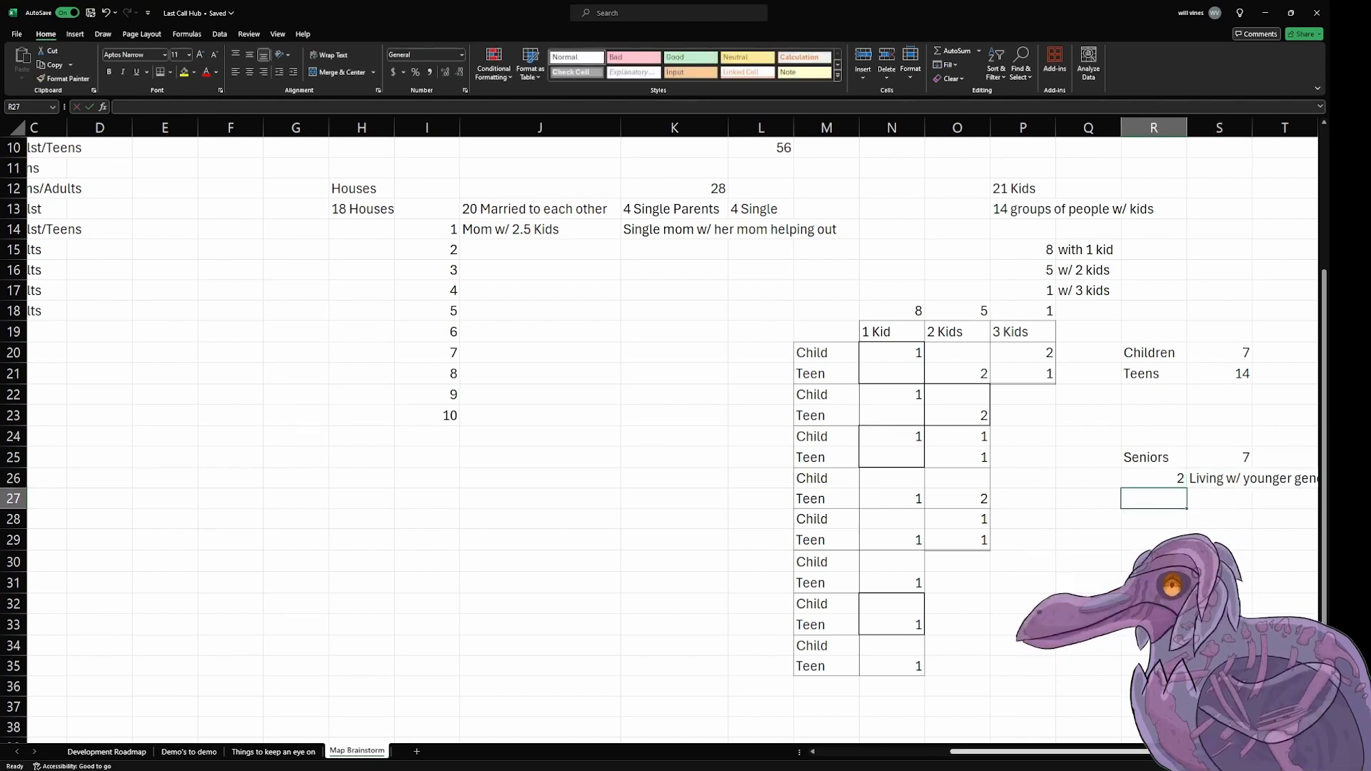
Step: Add a second Seniors breakdown row with 2 in R27 and "Have houses but aren't currently utilizing them" in S27
scroll(1211, 467, right, 2)
scroll(1012, 497, right, 2)
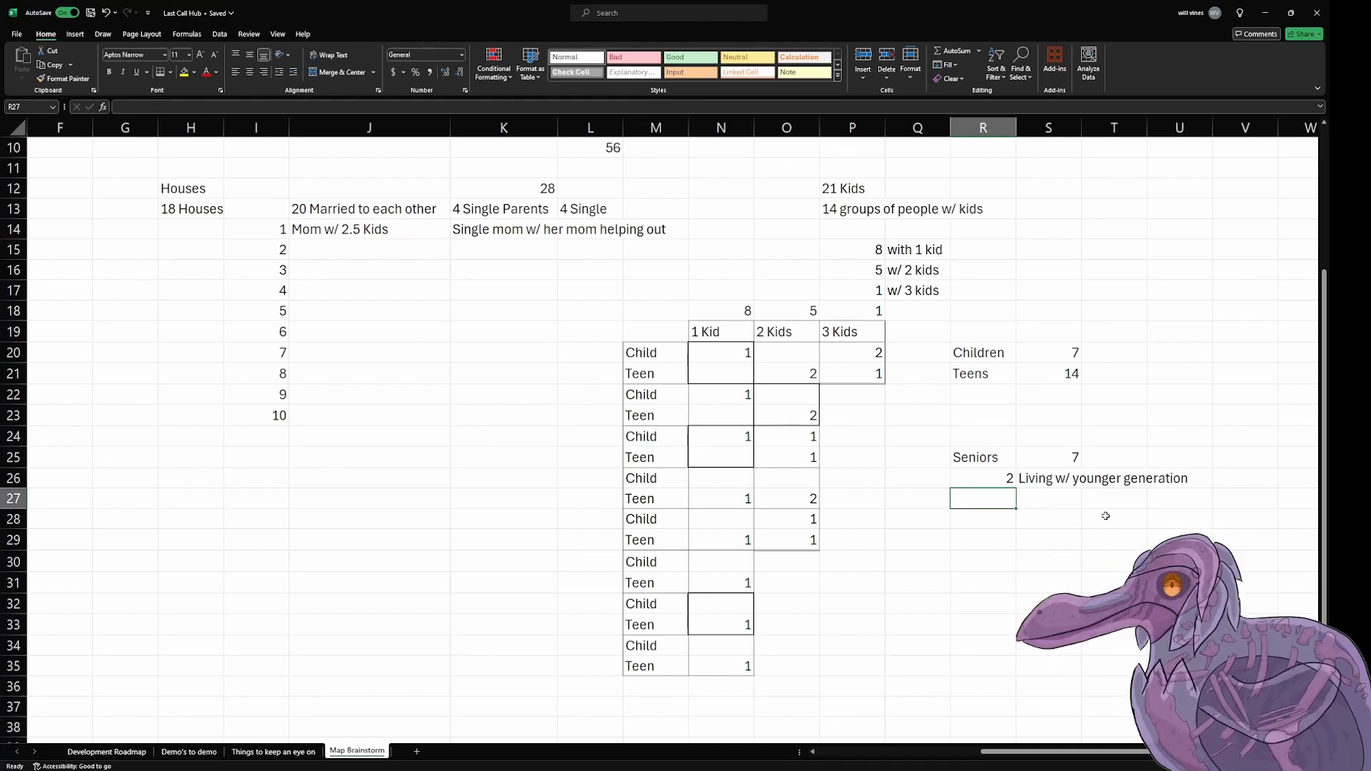
text(2)
key(Tab)
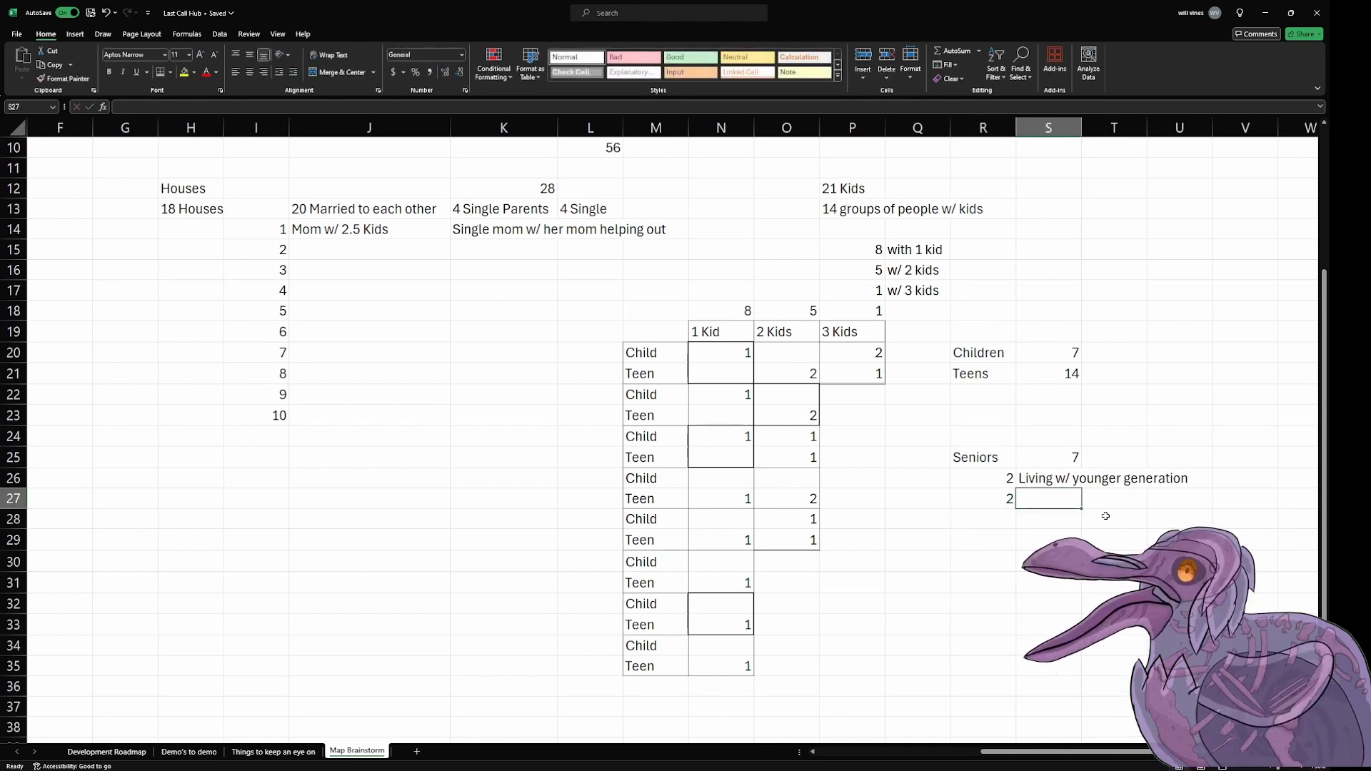
text(Have h)
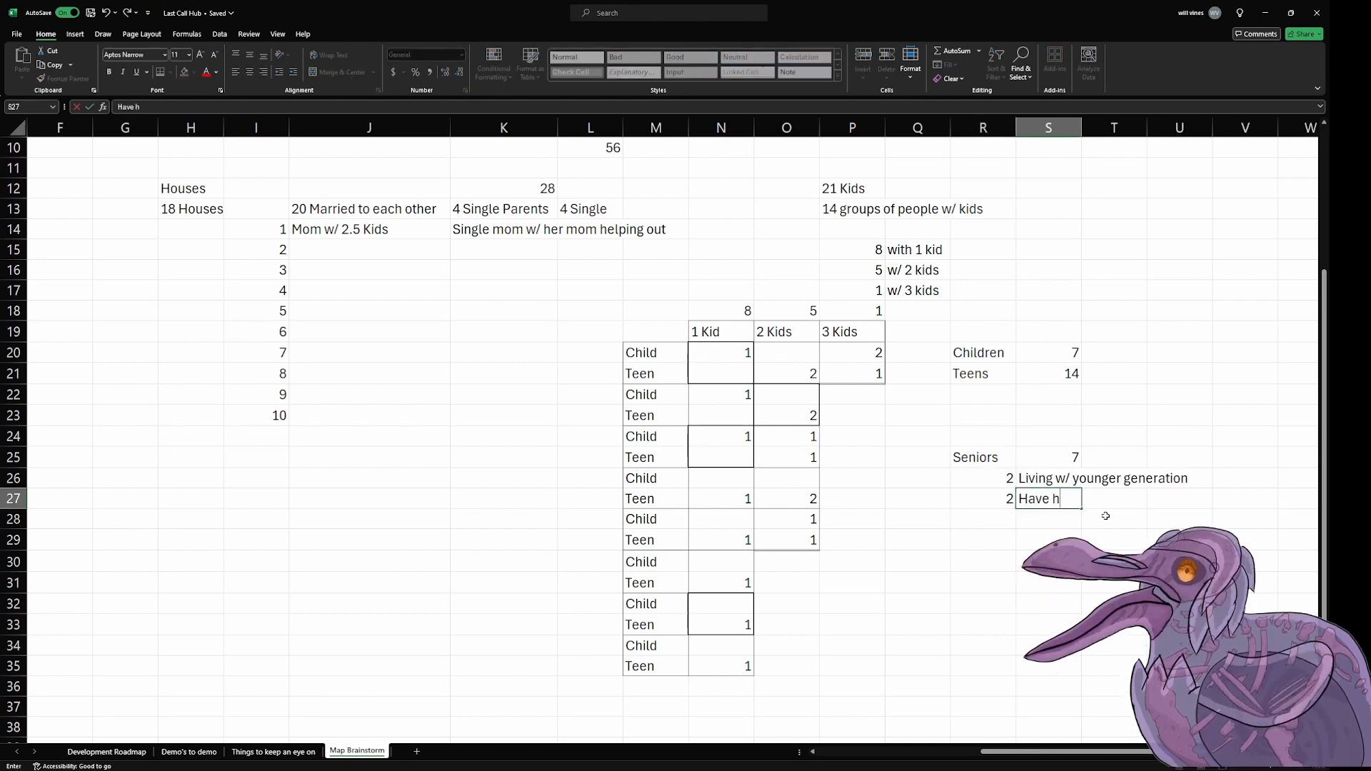
text(ouses but aren't currently)
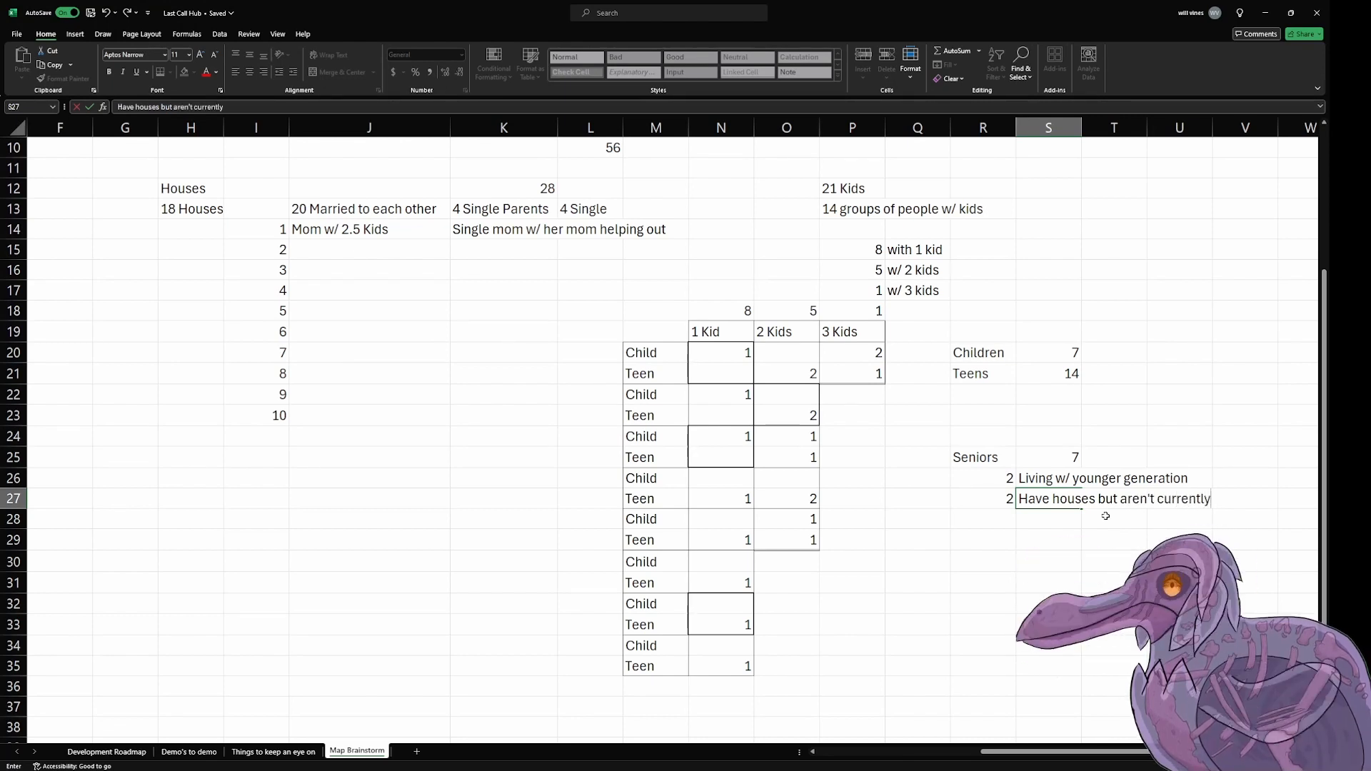
text( utilizing them)
key(Return)
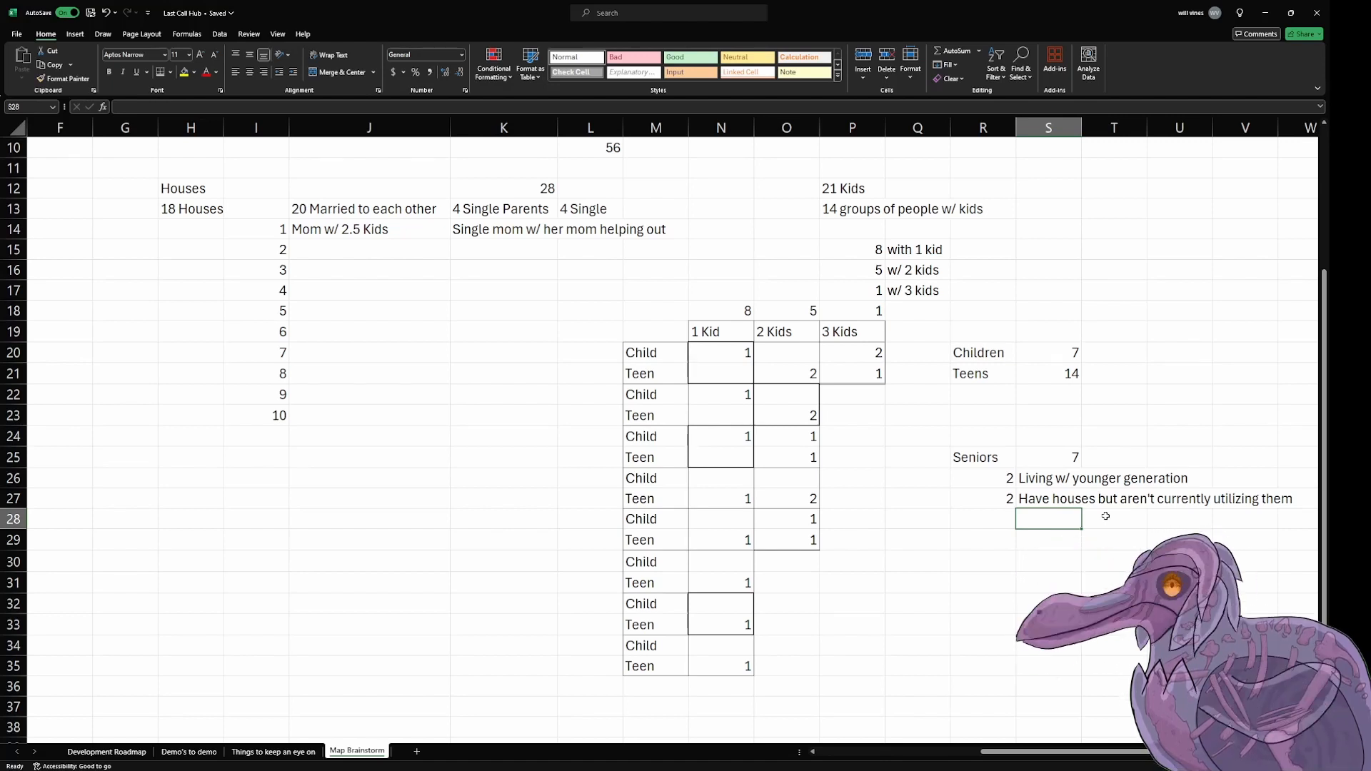
Step: Try to calculate the remaining seniors in T25 with the formula =S25-(R26:R31)
key(Up)
key(Up)
key(Up)
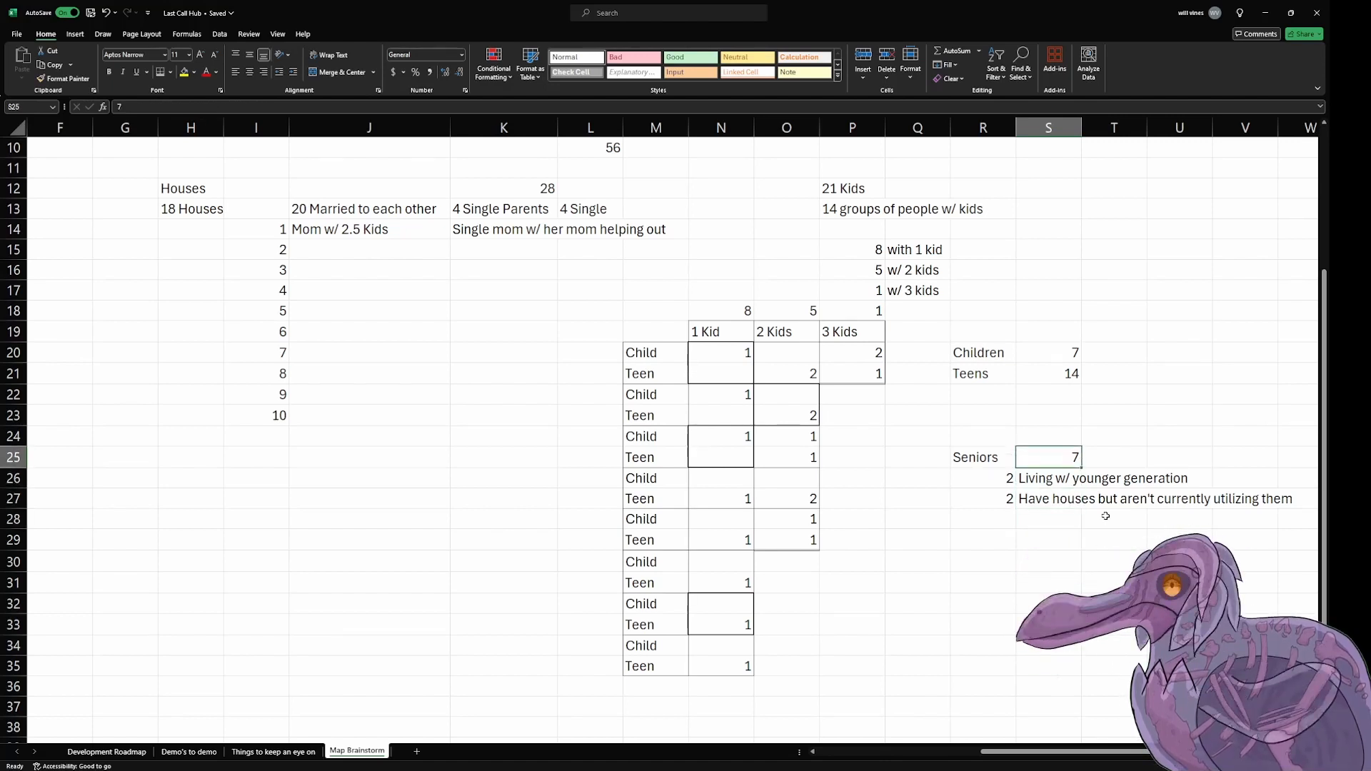
key(Right)
text(=)
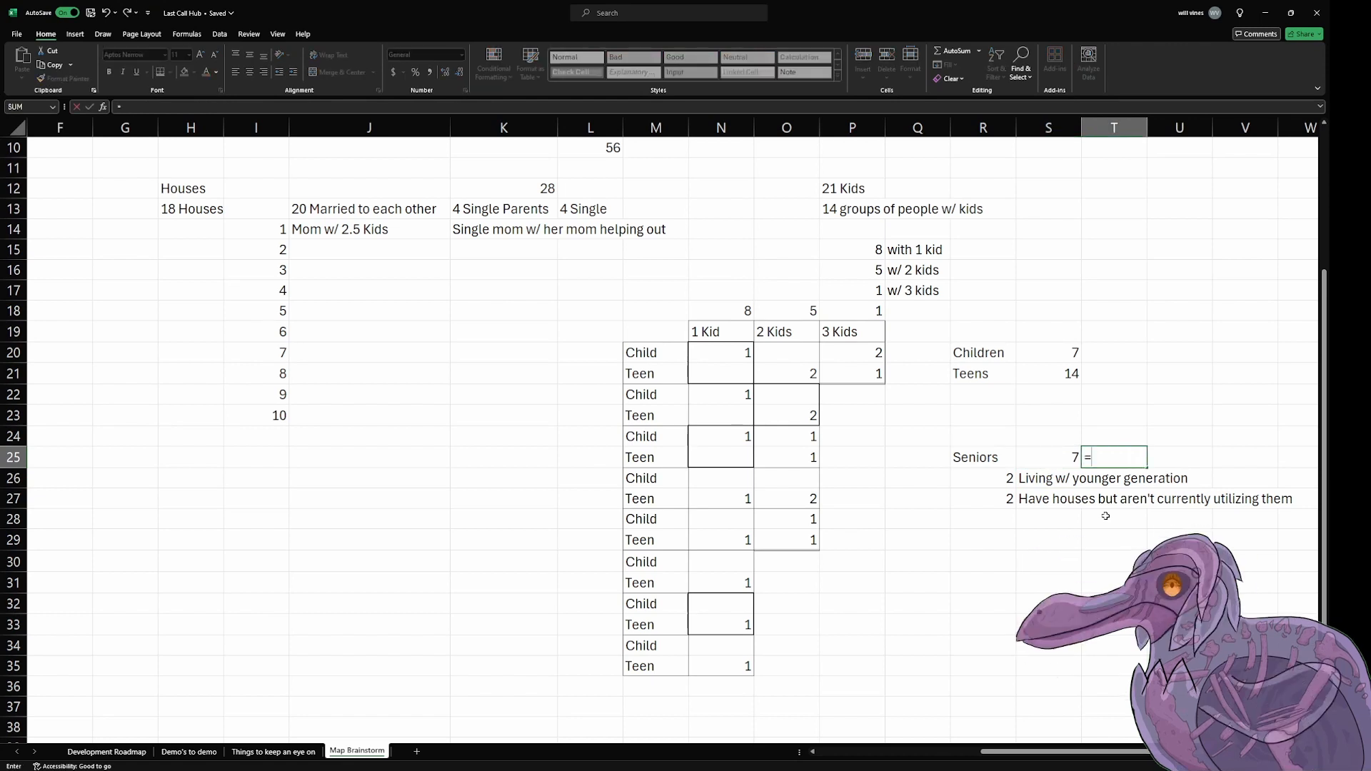
click(1056, 455)
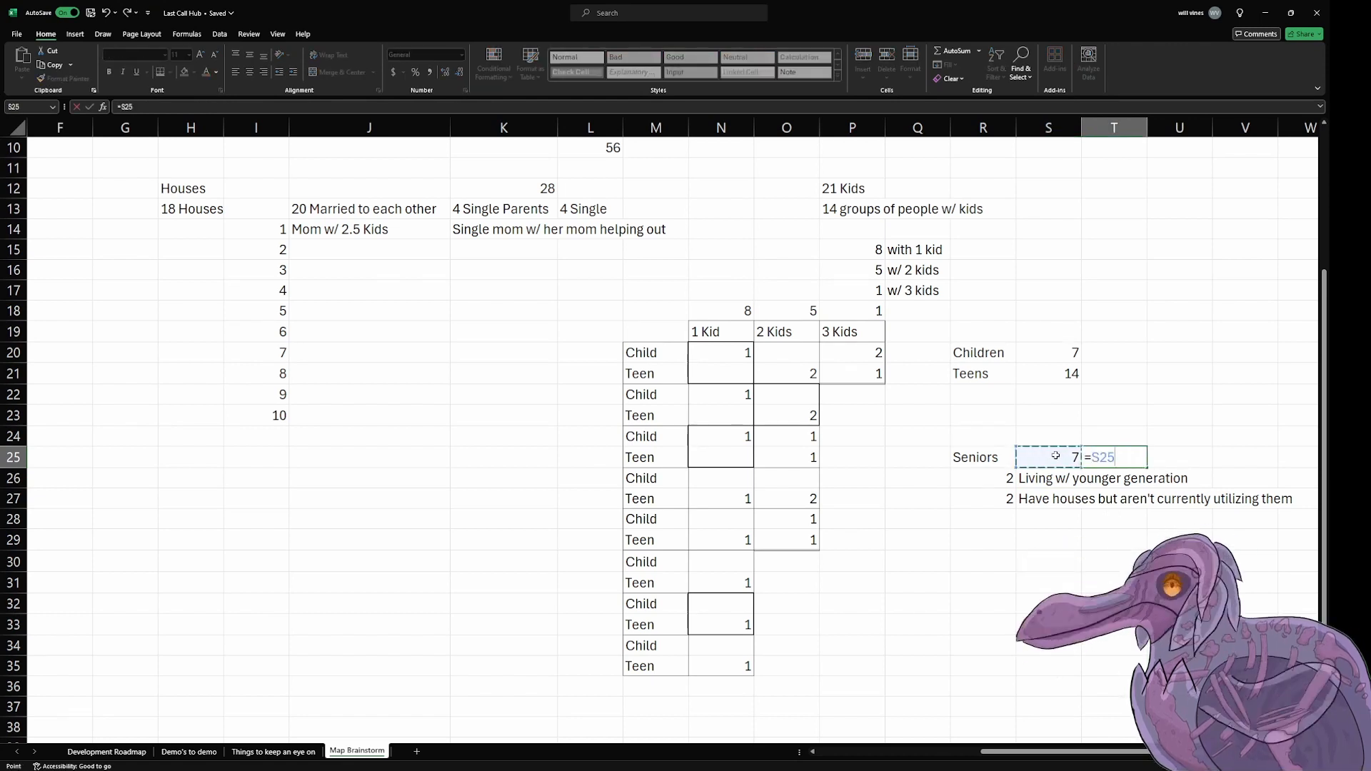
text(-()
drag(998, 478, 996, 571)
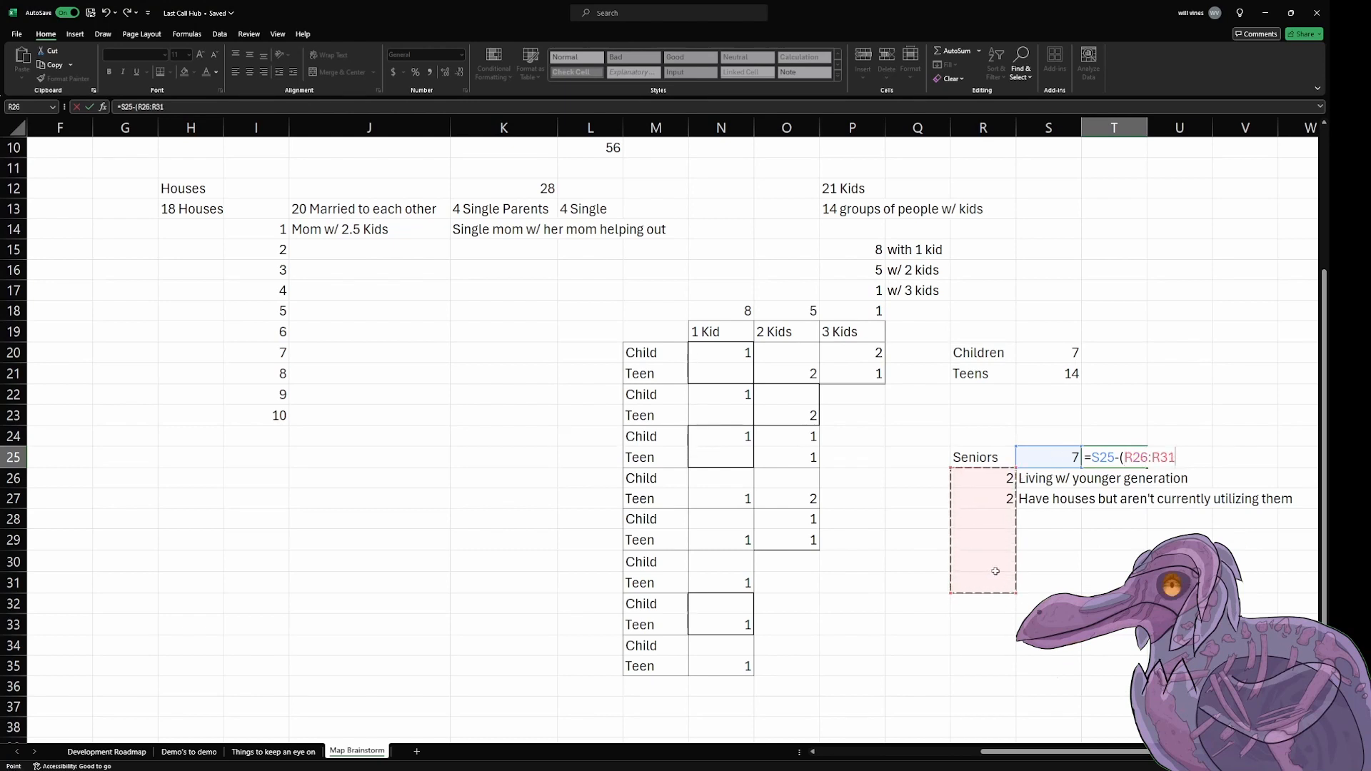
text())
key(Return)
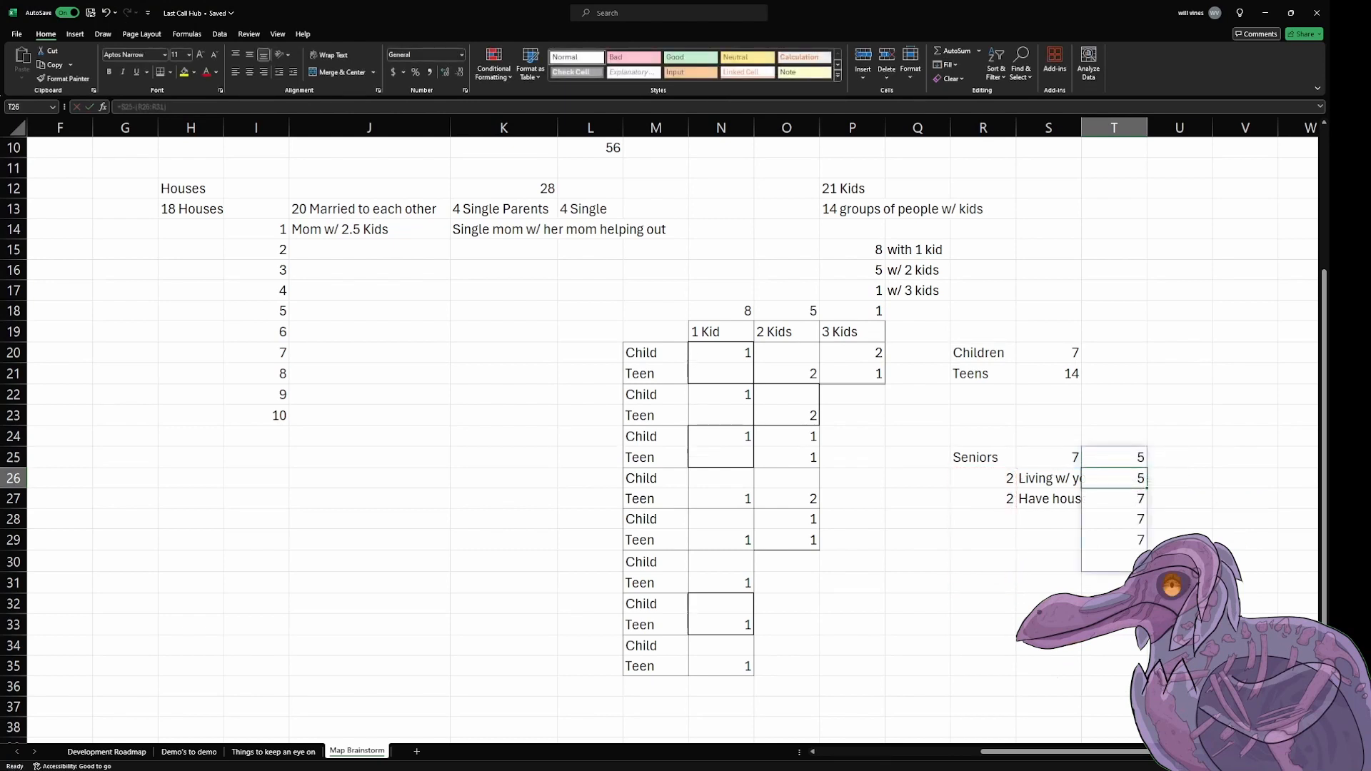
Step: Auto-fit column S to its text, and undo both that width change and the T25 formula
click(1058, 481)
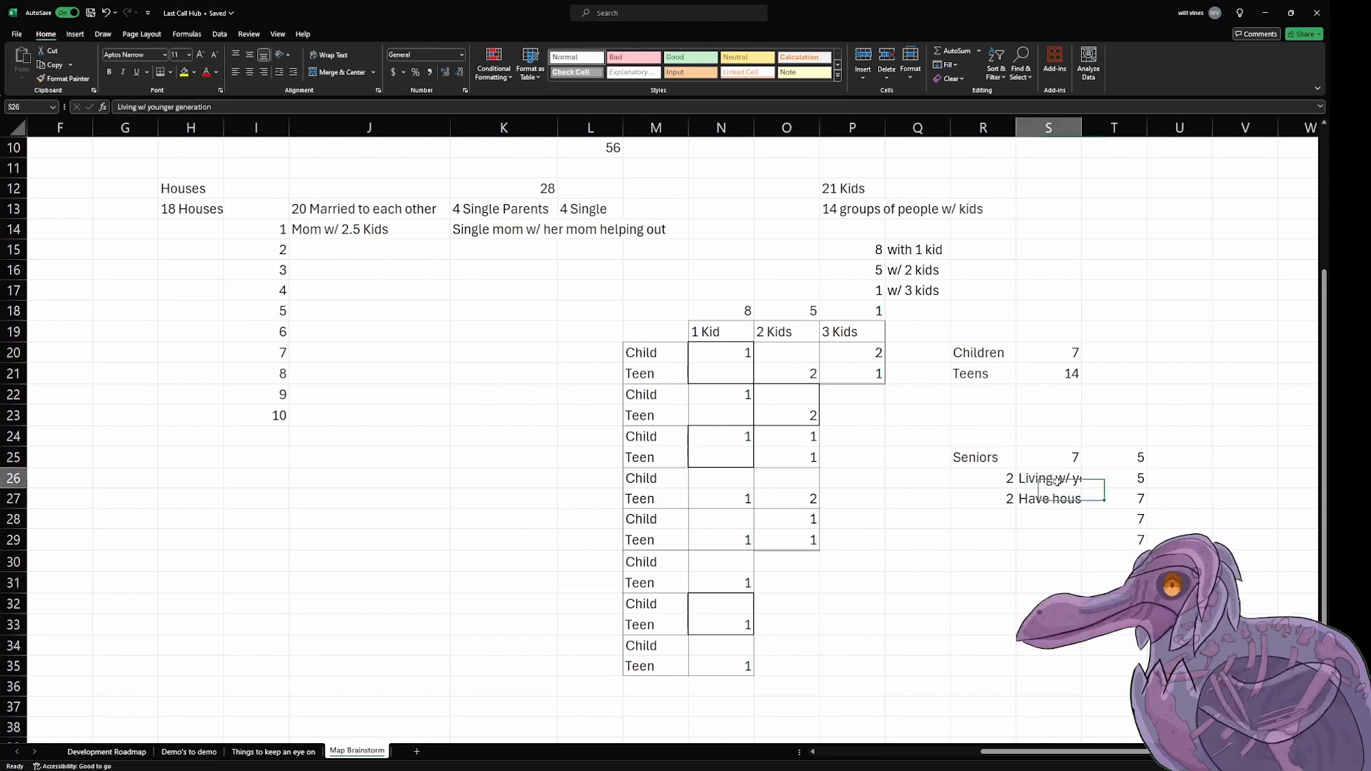
double_click(1084, 130)
key(ctrl+z)
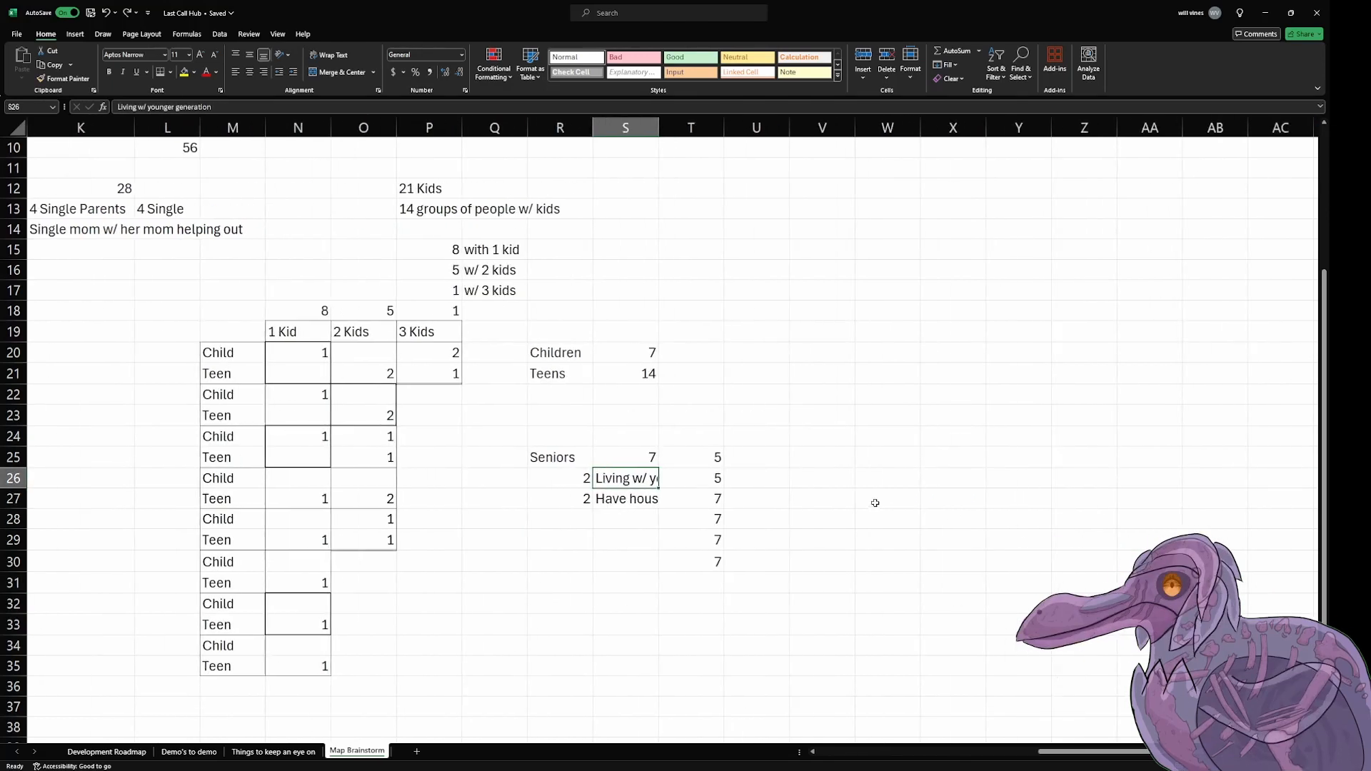
key(ctrl+z)
click(779, 543)
click(666, 577)
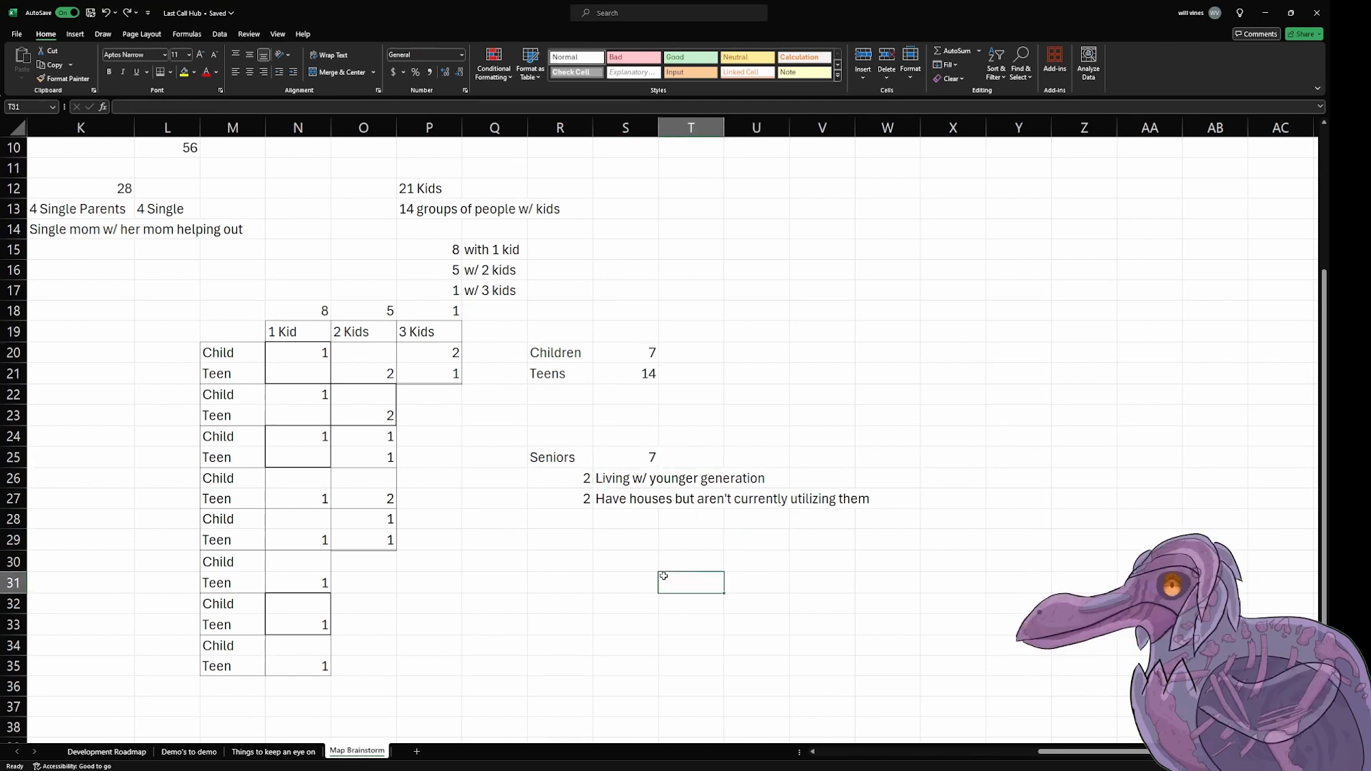
Step: Add a third Seniors breakdown row with 3 in R28 and "Living by themselves" in S28
click(580, 519)
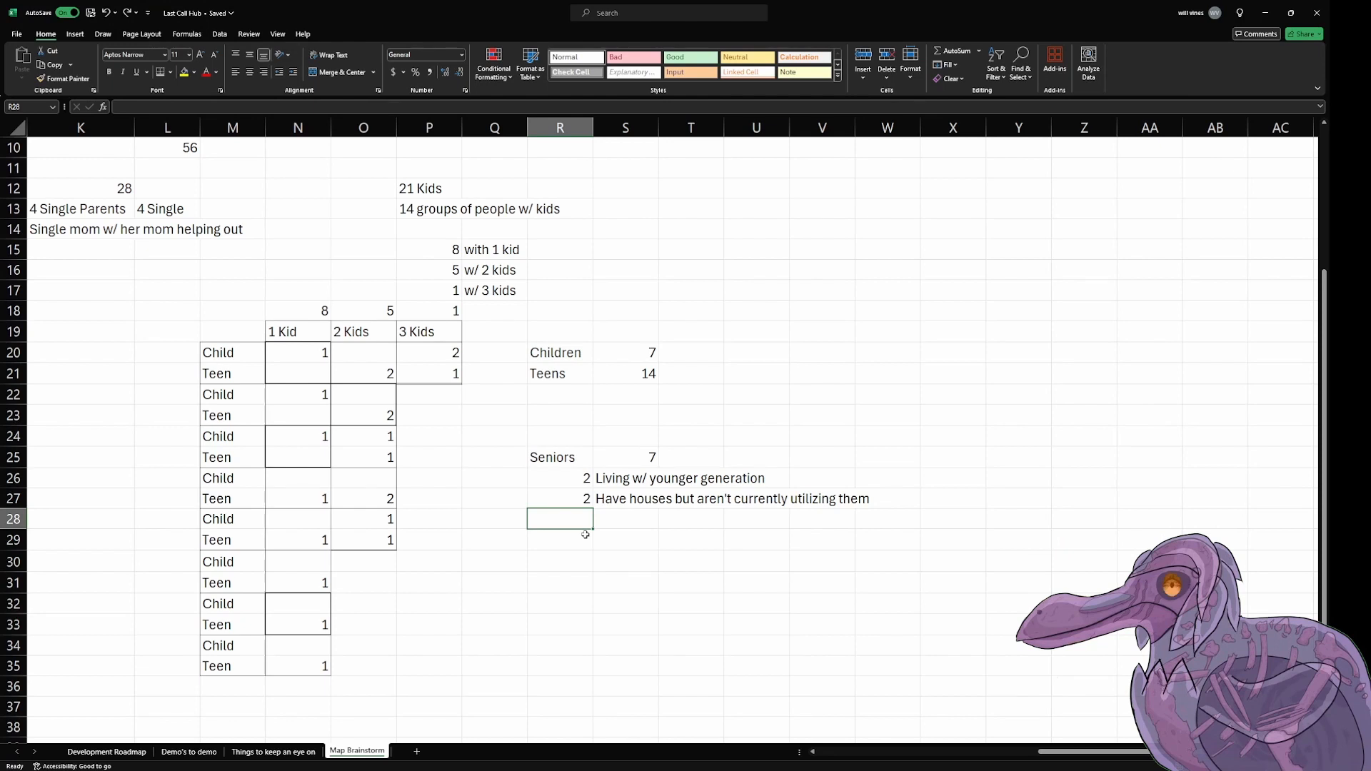
text(3)
key(Tab)
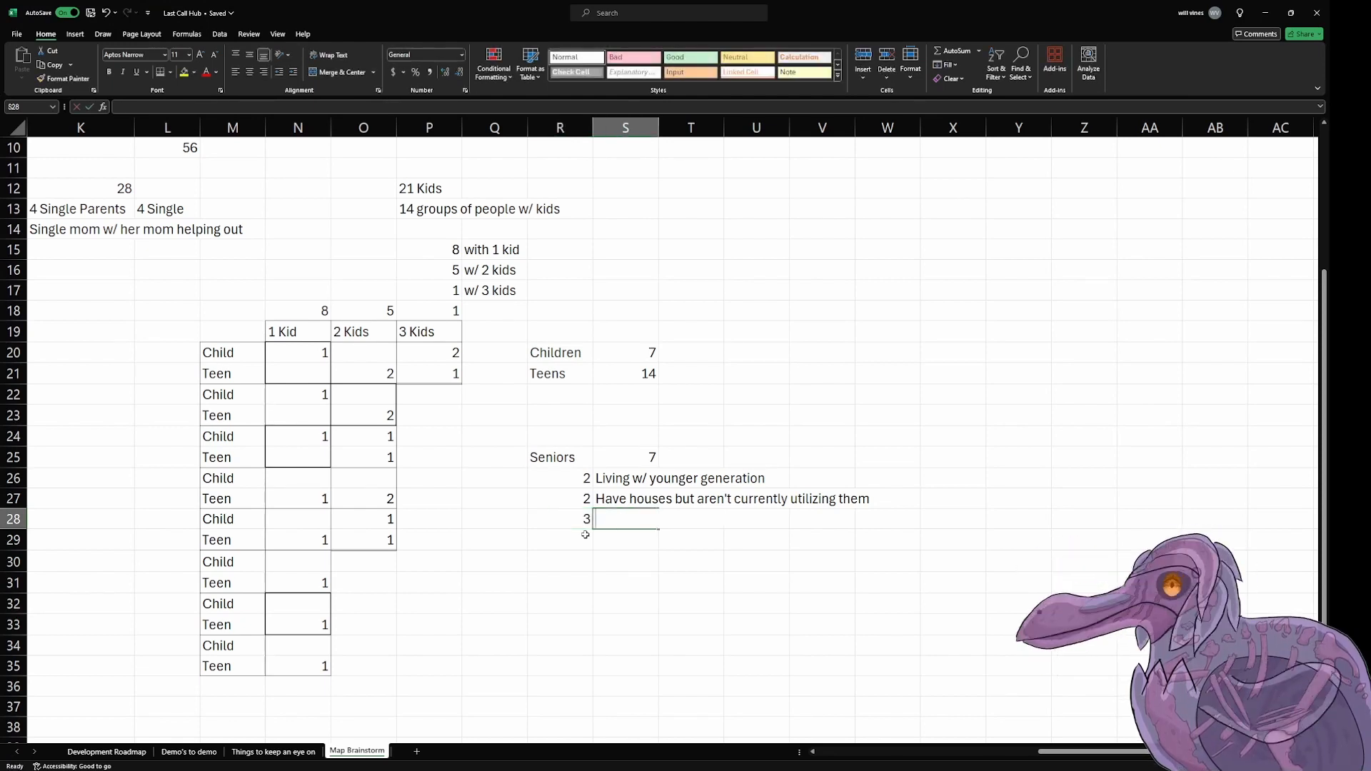
text(Living by themse)
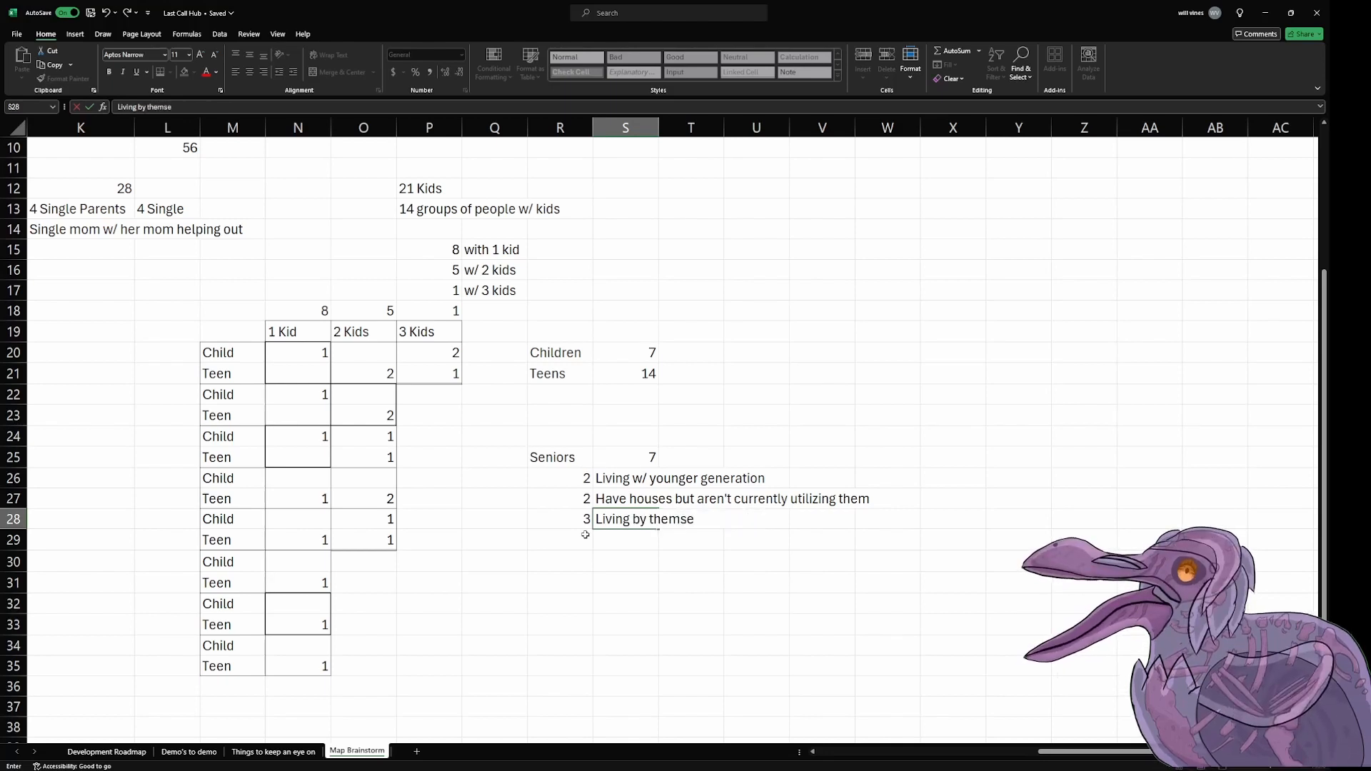
text(lves)
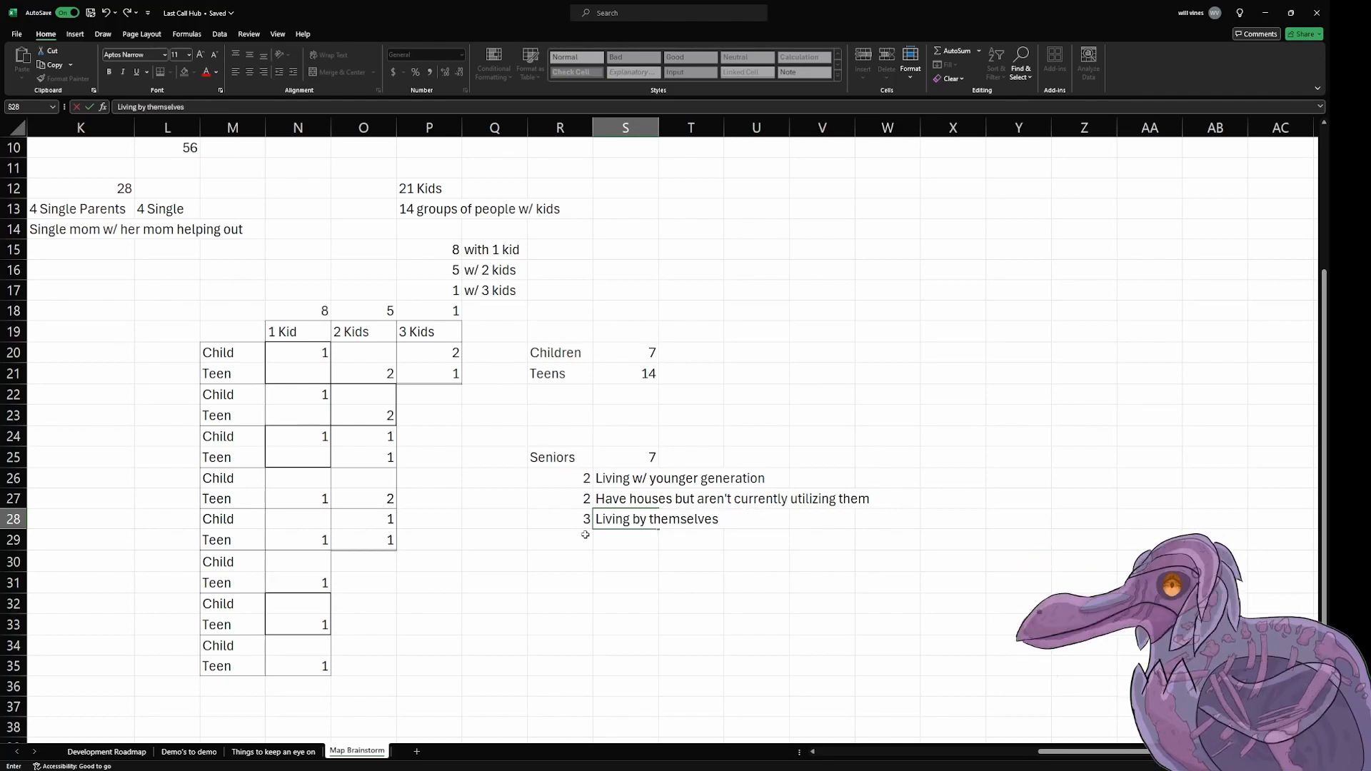
key(Left)
key(Left)
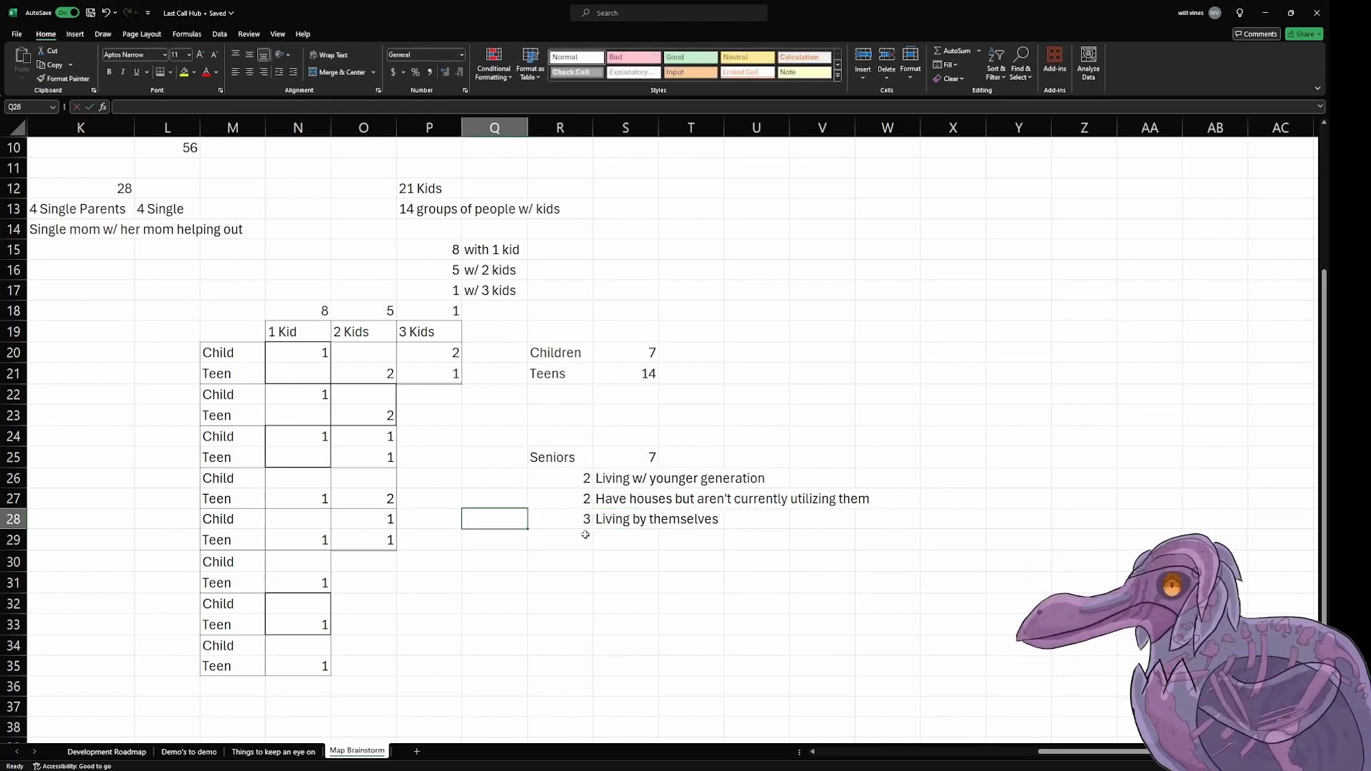
Step: Enter 23 in N5, beside the Houses heading of the Needs table, as the total number of houses
drag(1138, 753, 1049, 756)
click(1054, 520)
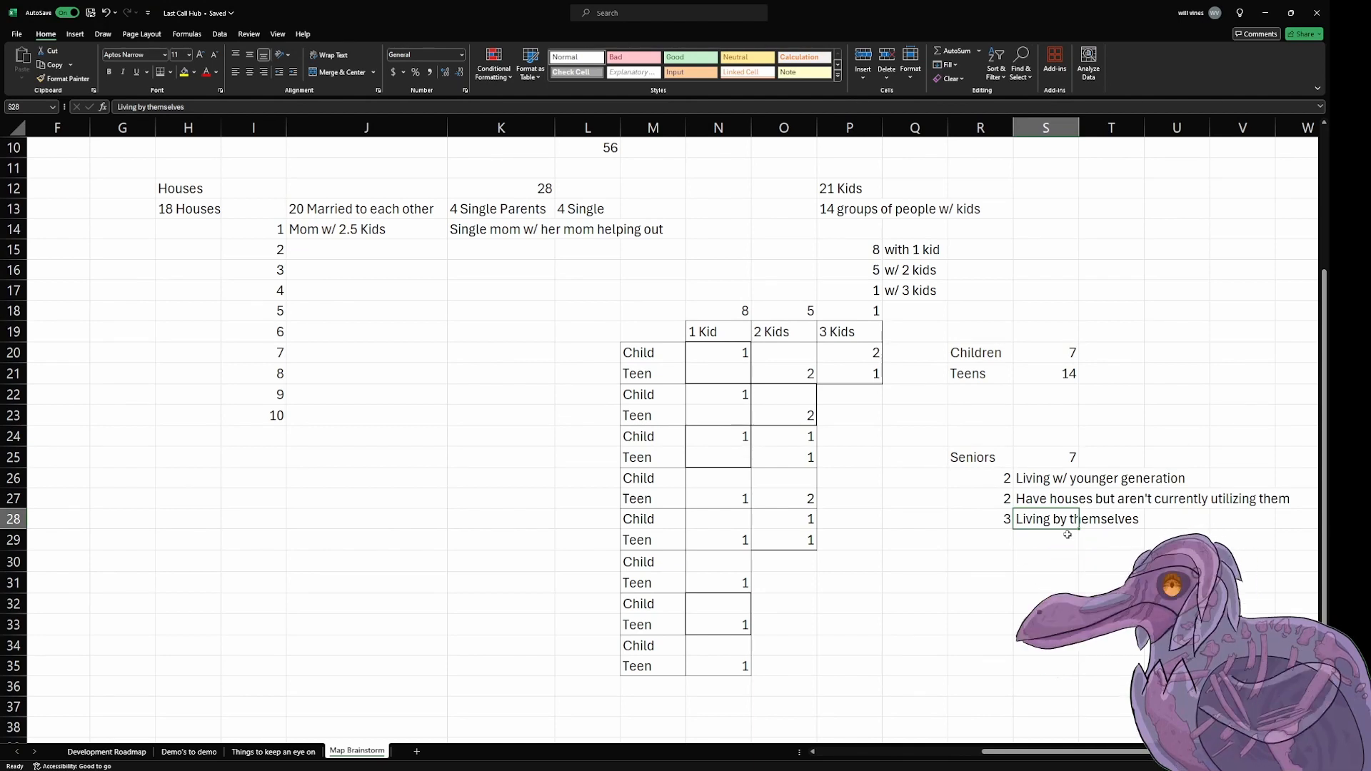
click(1111, 624)
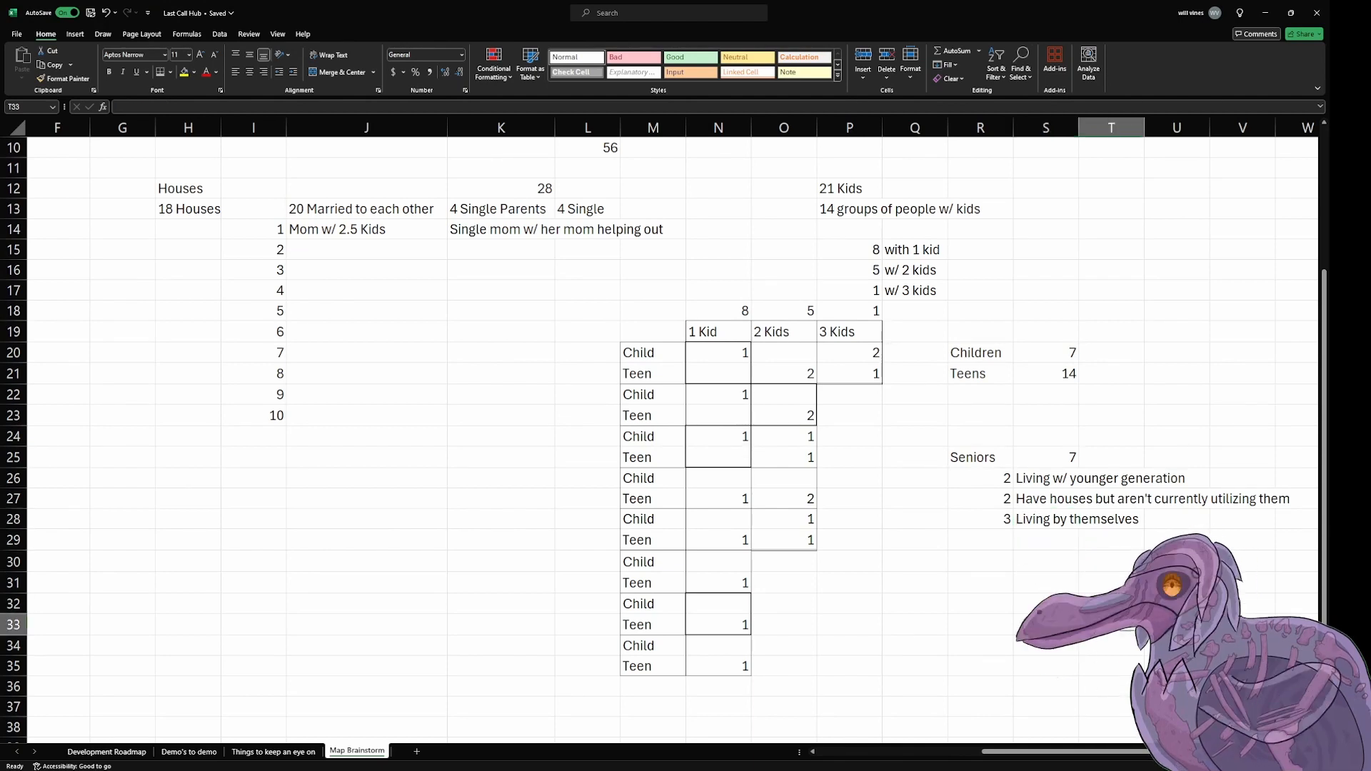
scroll(983, 519, up, 2)
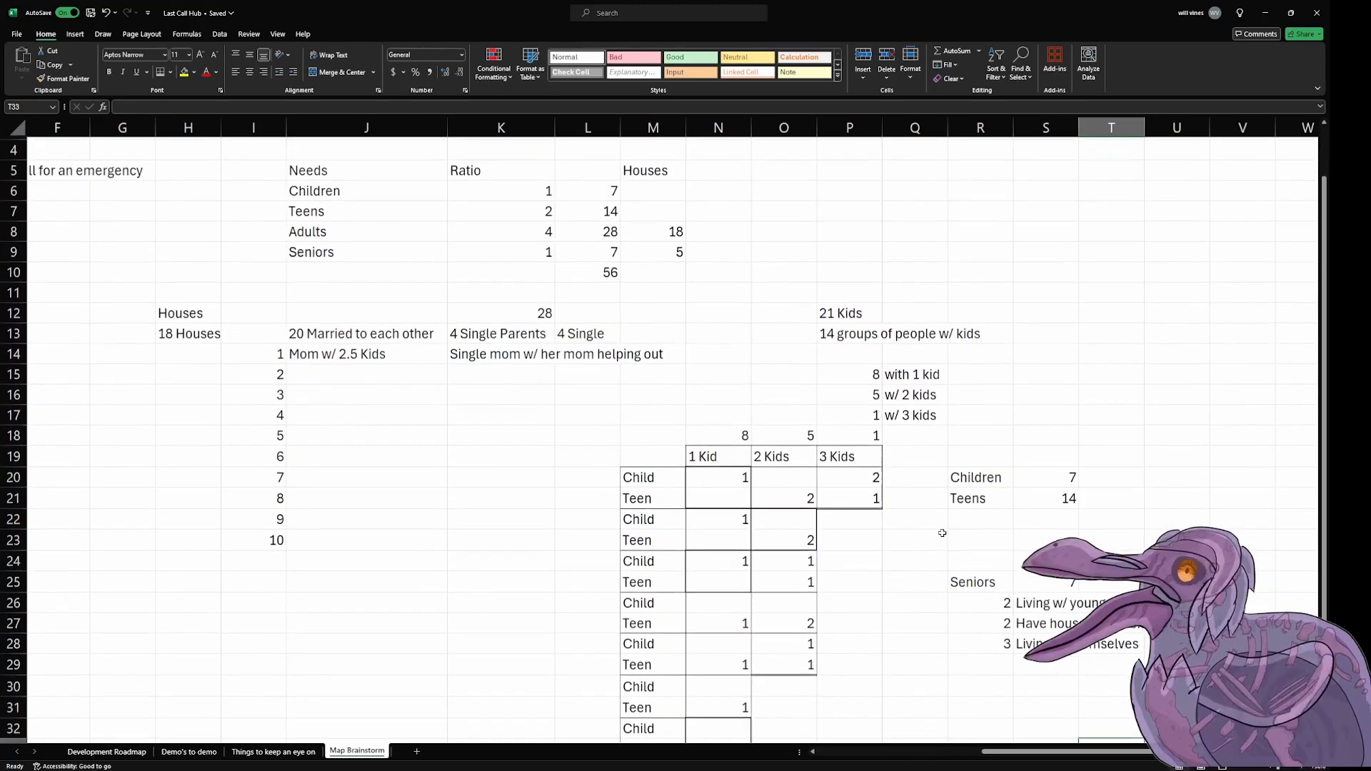
click(656, 252)
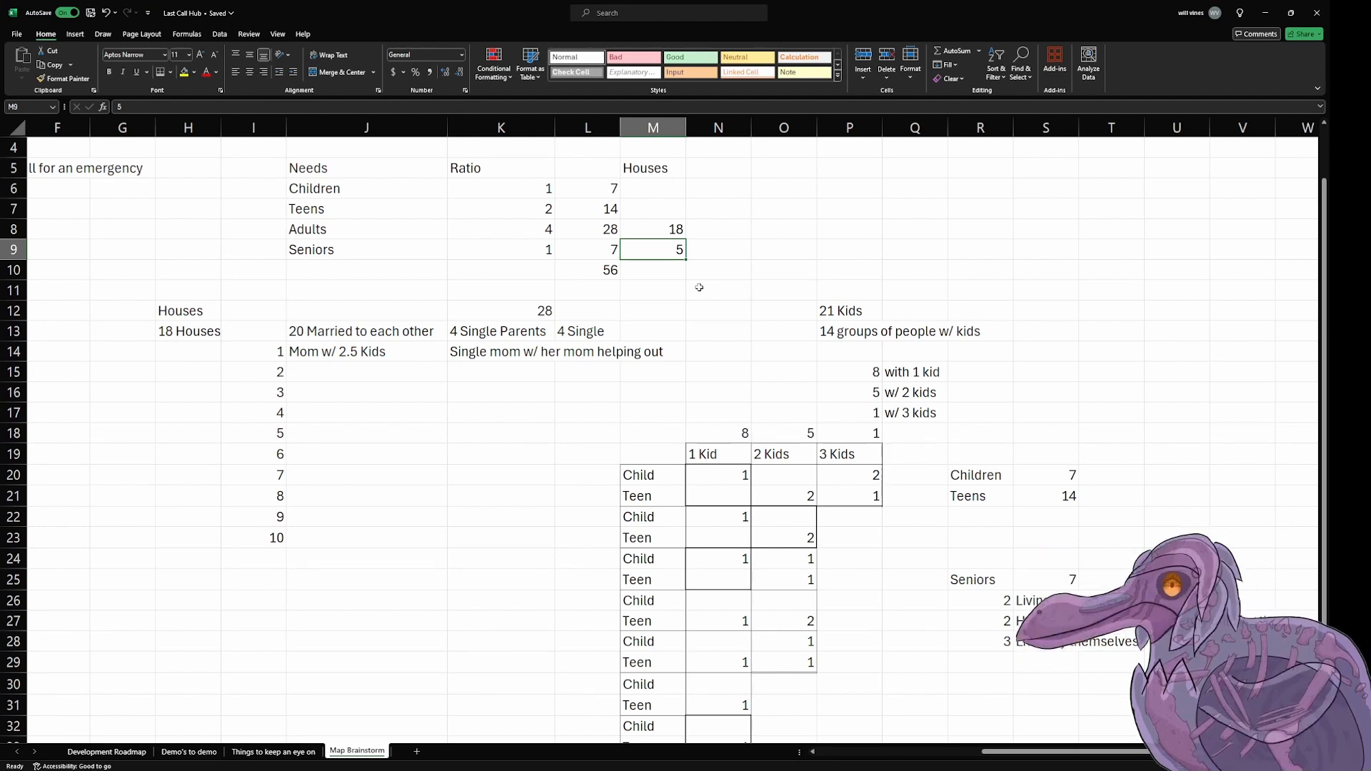
click(718, 236)
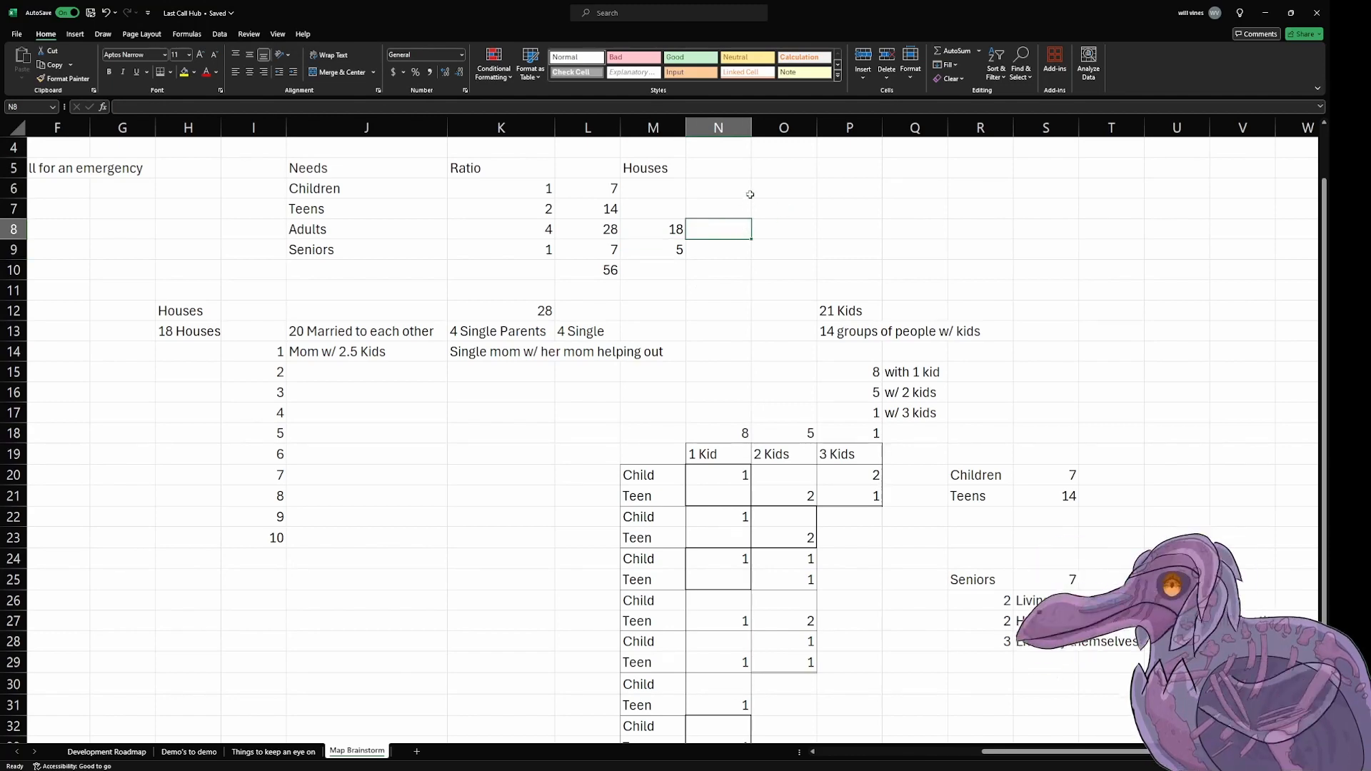
click(738, 176)
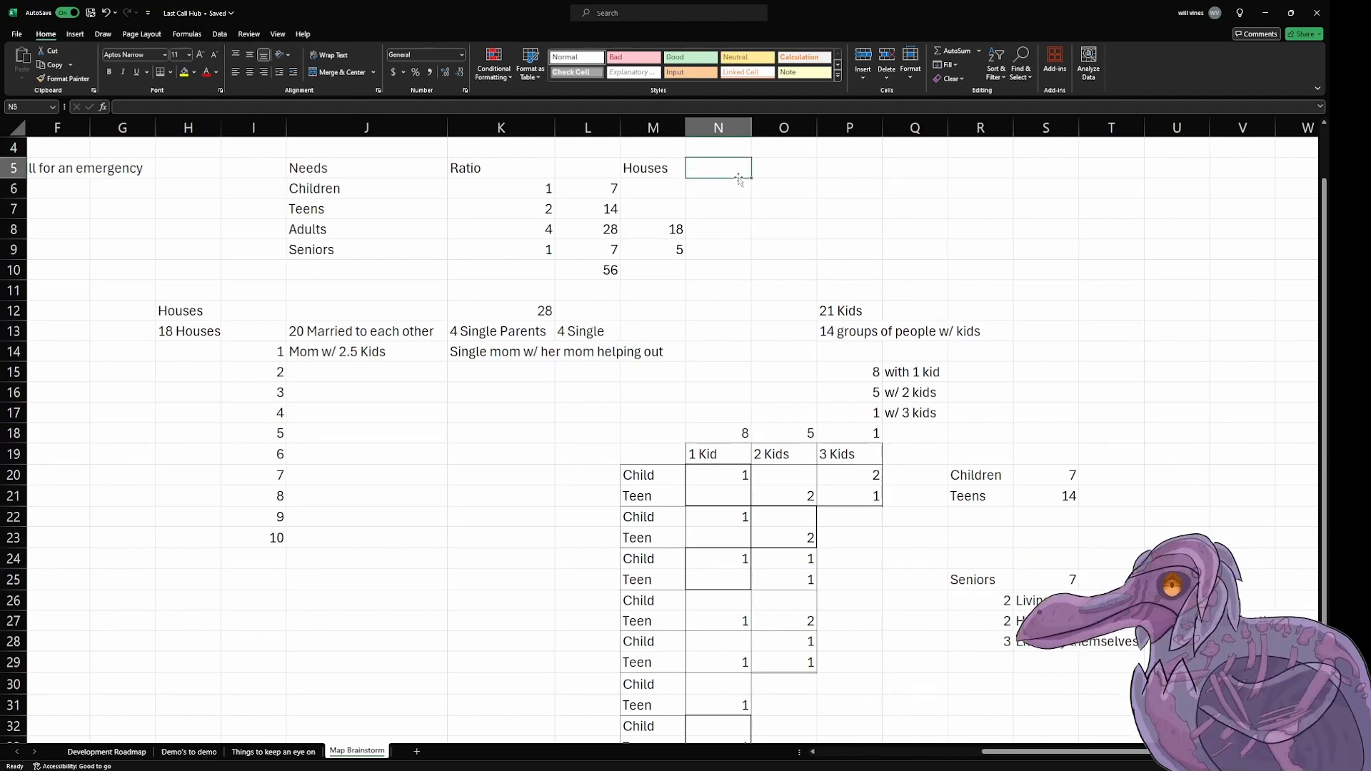
text(23)
key(Return)
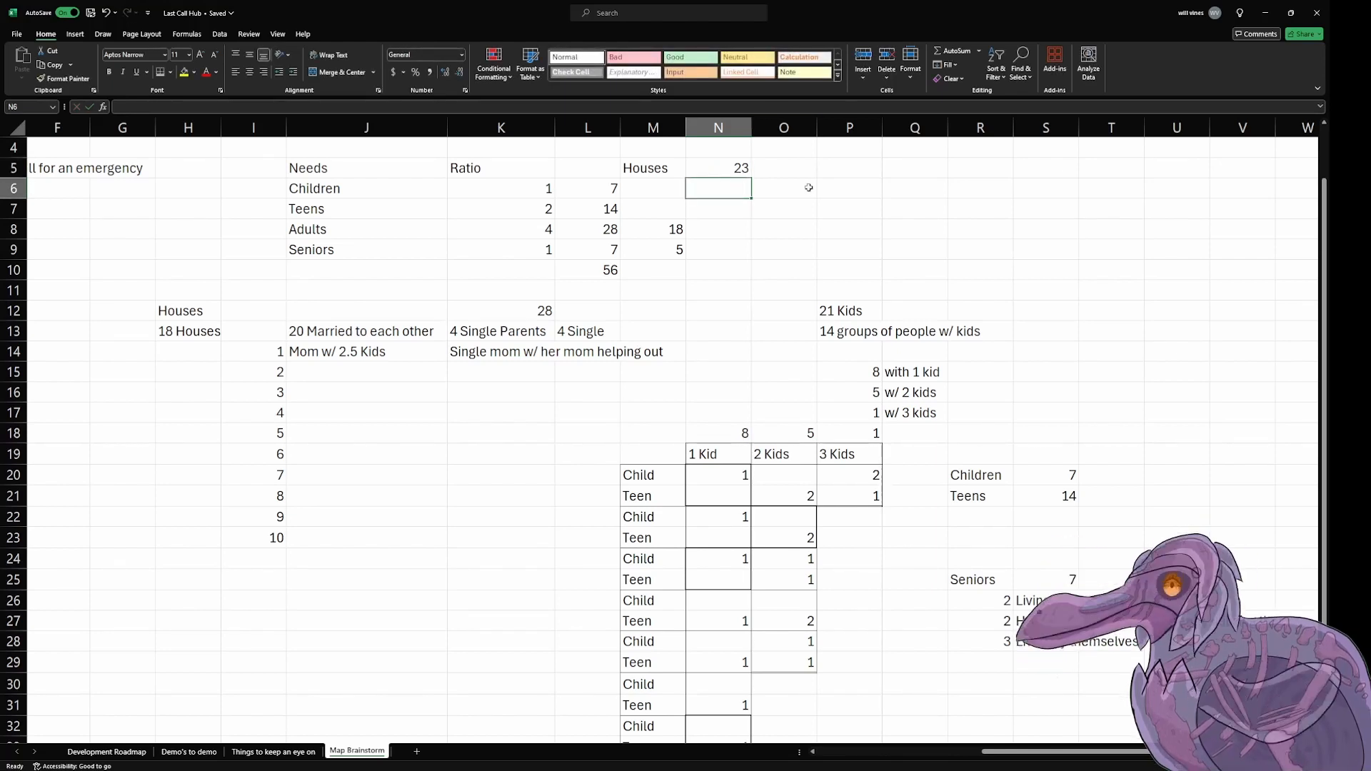
Step: Enter the heading "Amount of landmarks" in H4, between the emergency-caller column and the Needs table
drag(996, 752, 782, 756)
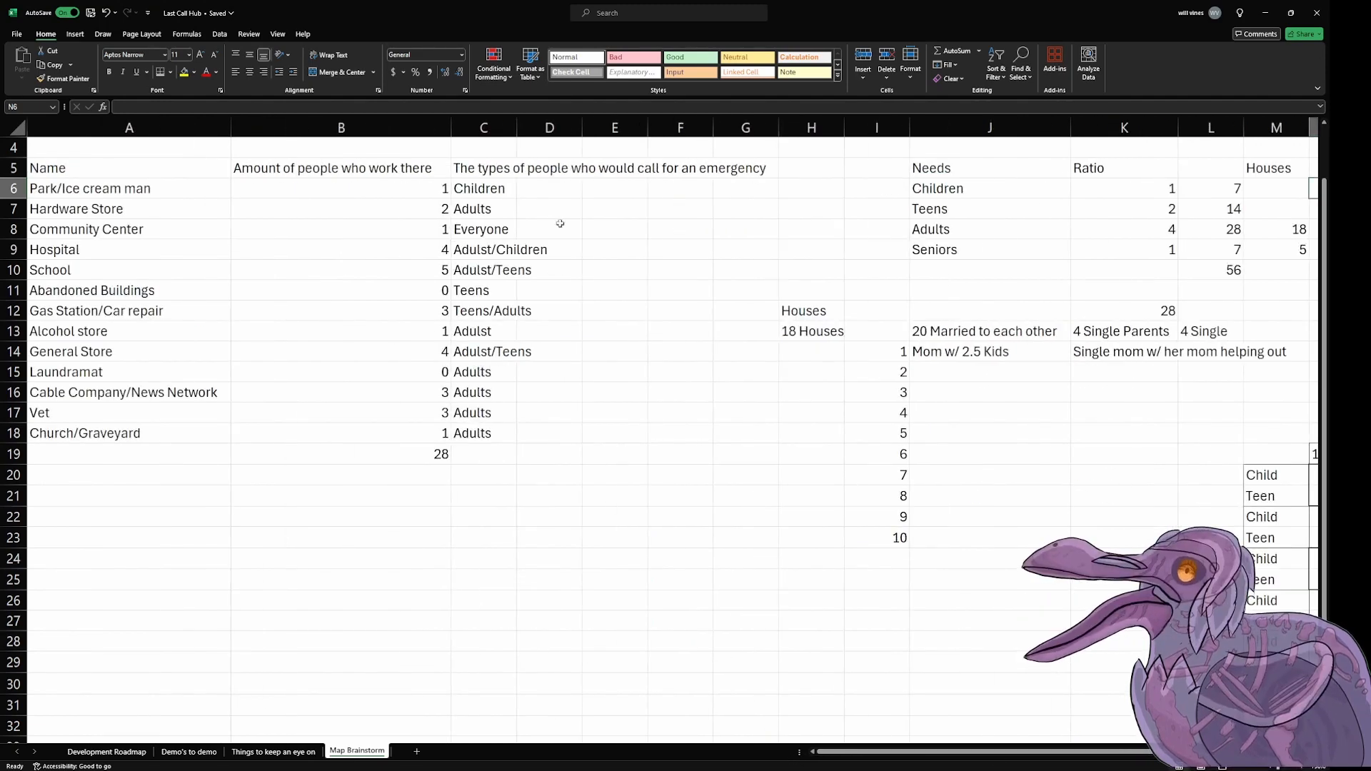
drag(193, 189, 193, 433)
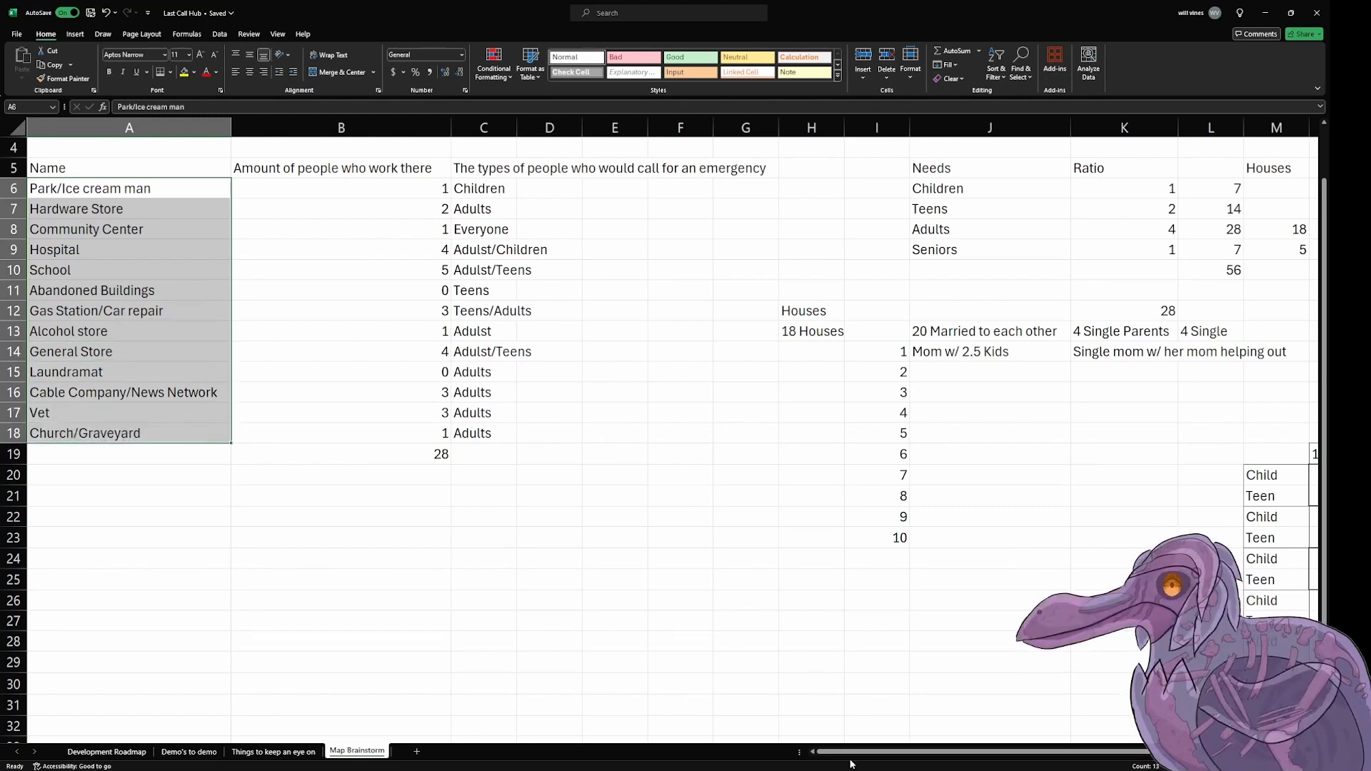
scroll(330, 176, right, 3)
click(331, 175)
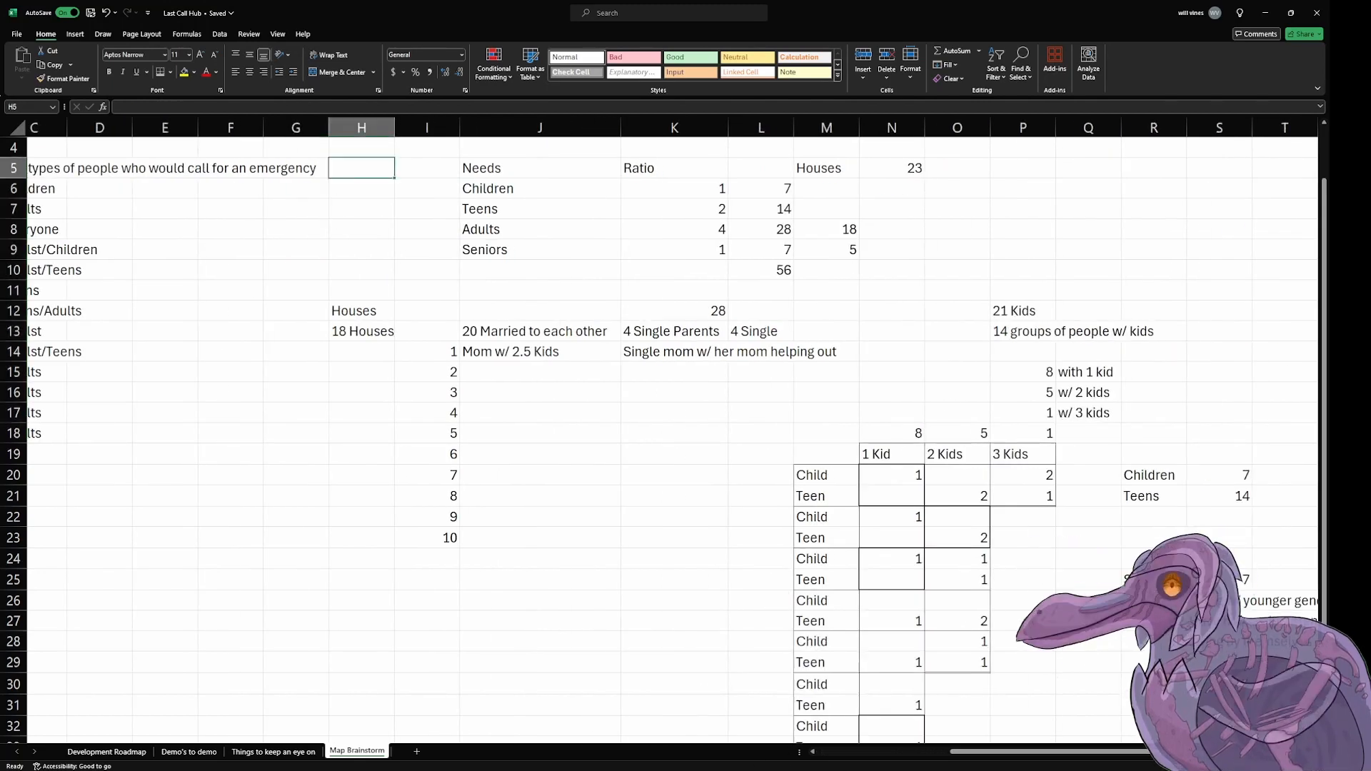
drag(1011, 752, 857, 752)
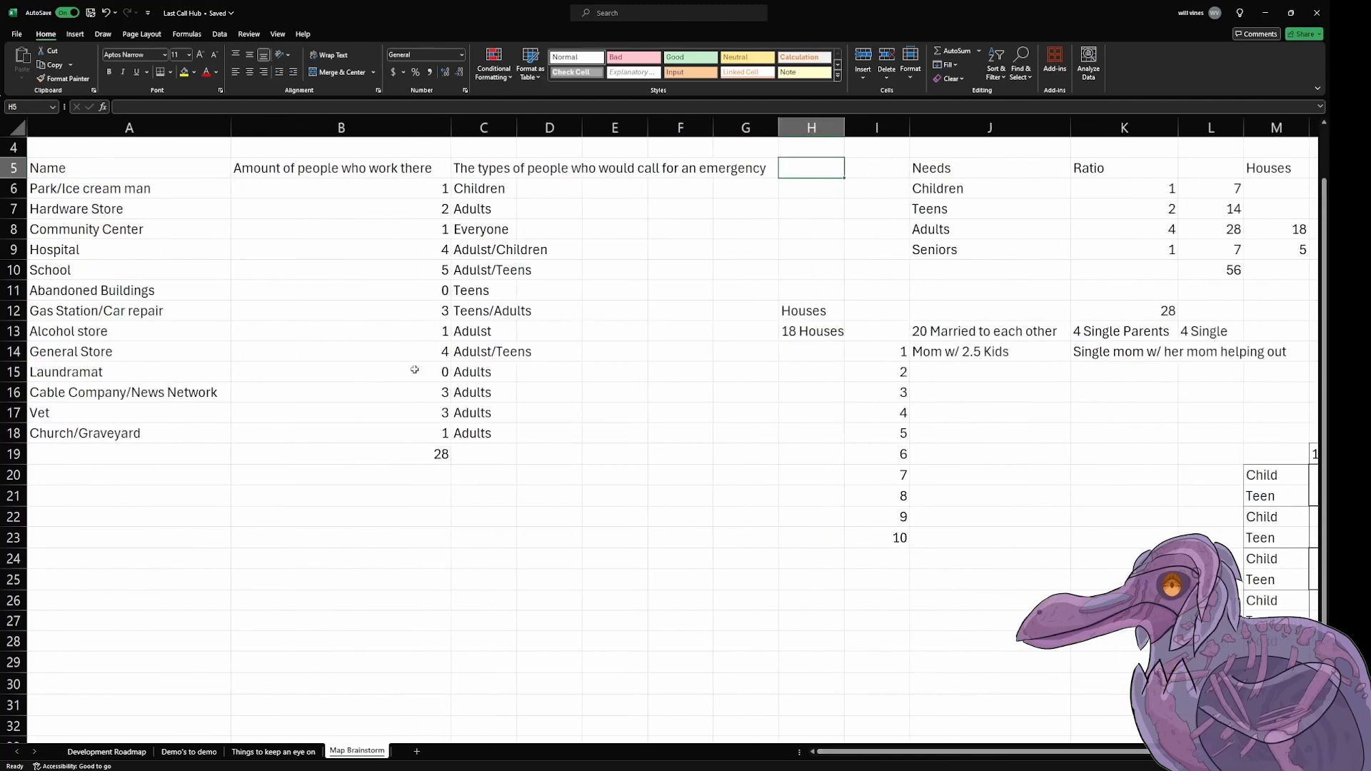
click(462, 168)
click(782, 169)
click(592, 478)
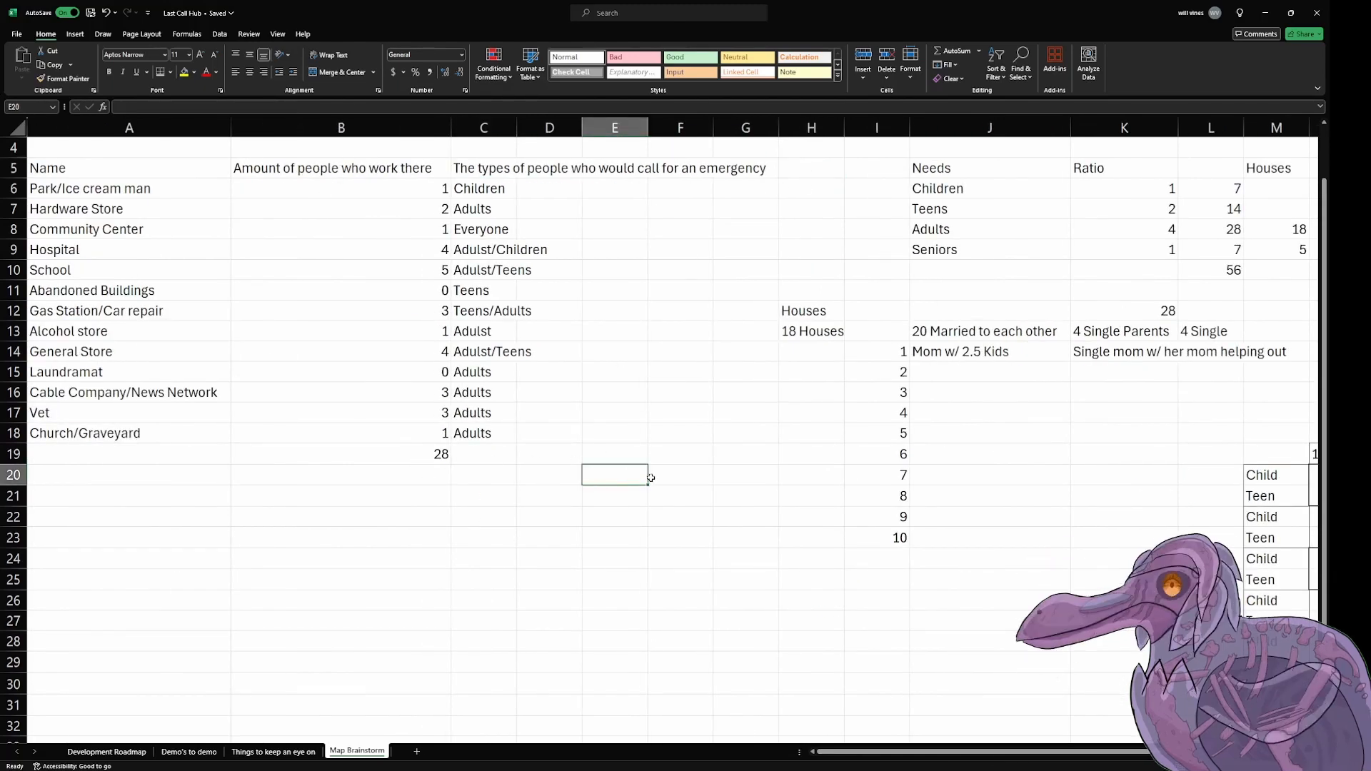
click(792, 153)
text(Amount of)
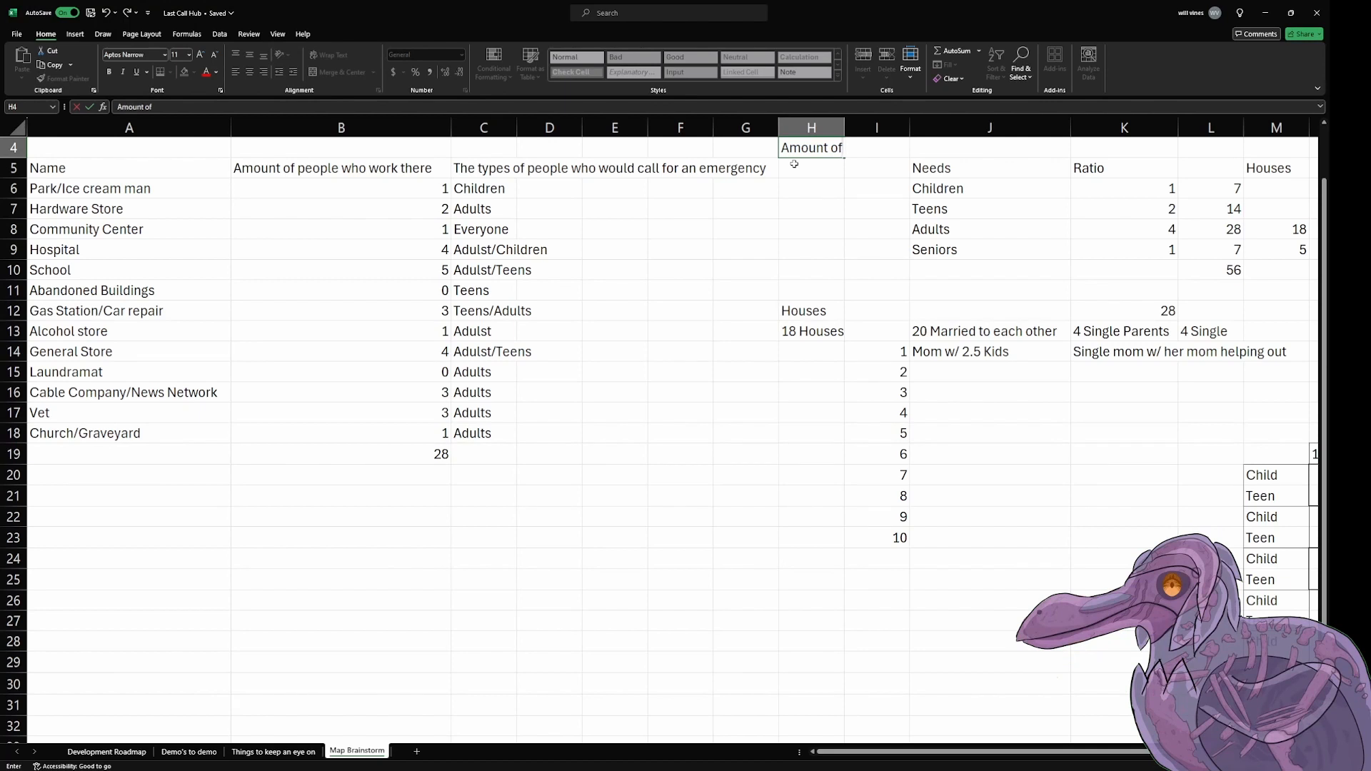
text( landmarks)
key(Return)
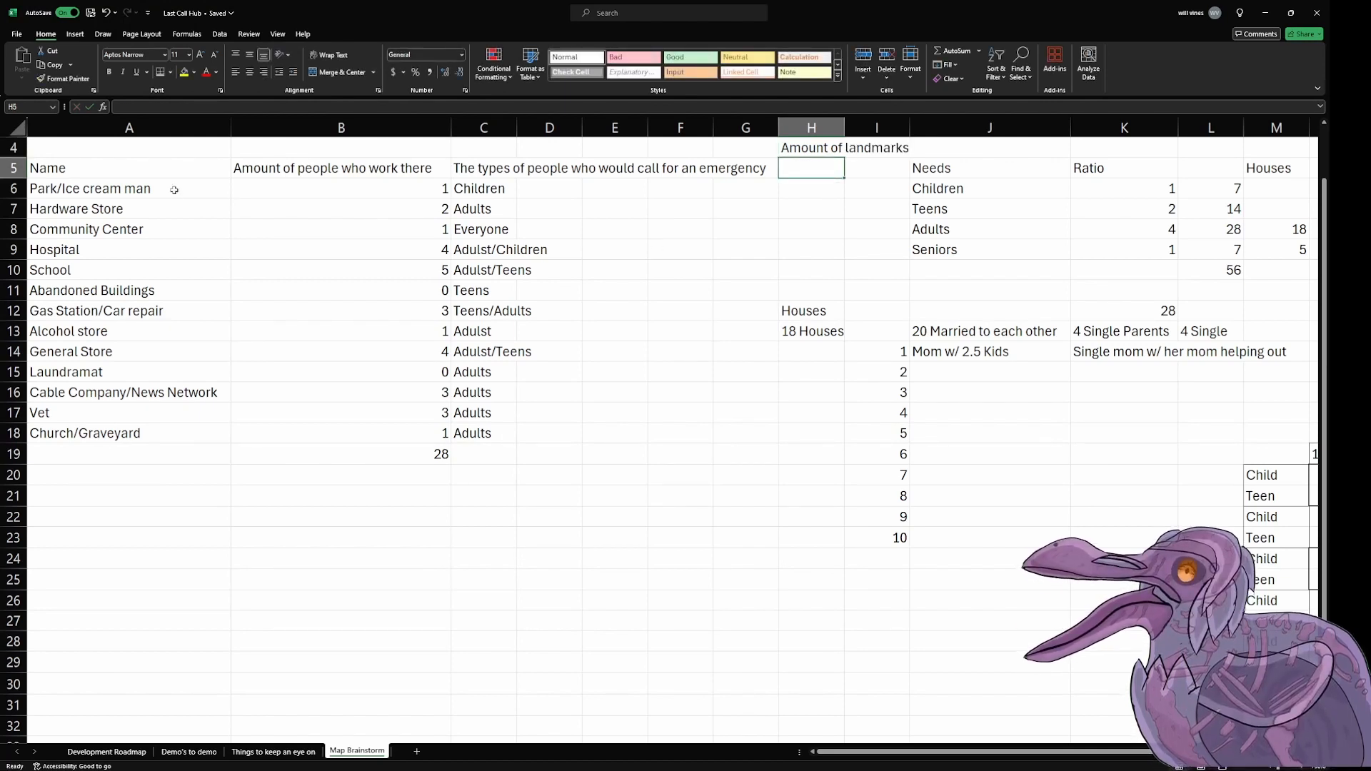
Step: Count the landmark names in A6:A18 and enter 13 in H5 under the "Amount of landmarks" heading
drag(174, 189, 154, 438)
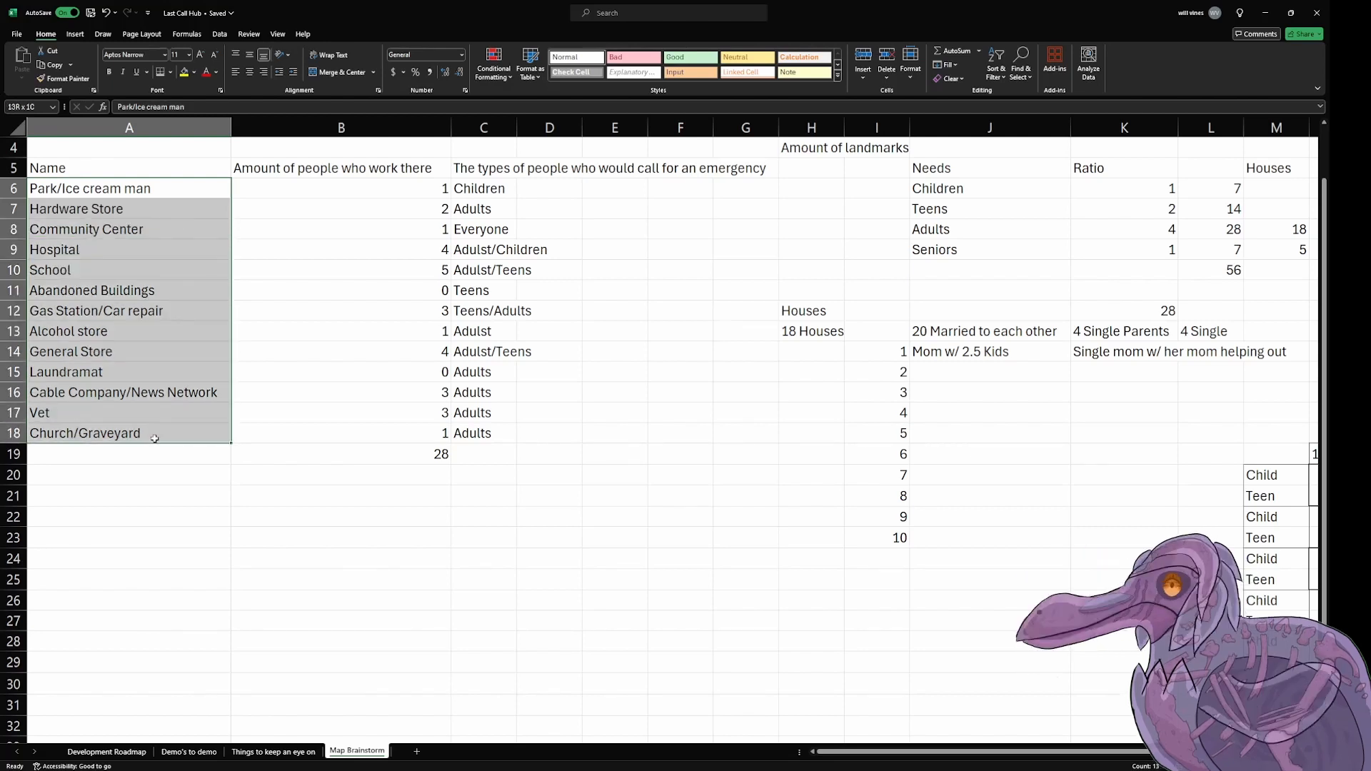
click(794, 167)
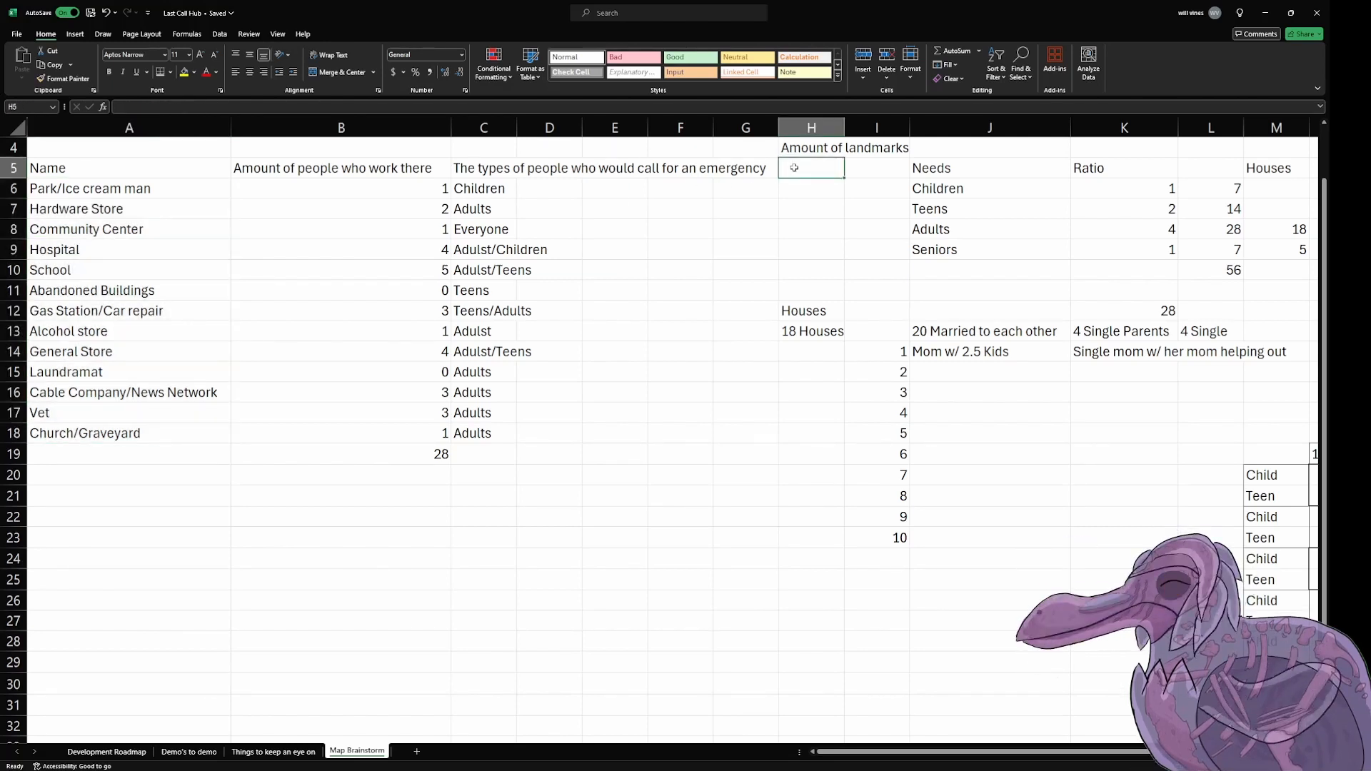
text(13)
key(Return)
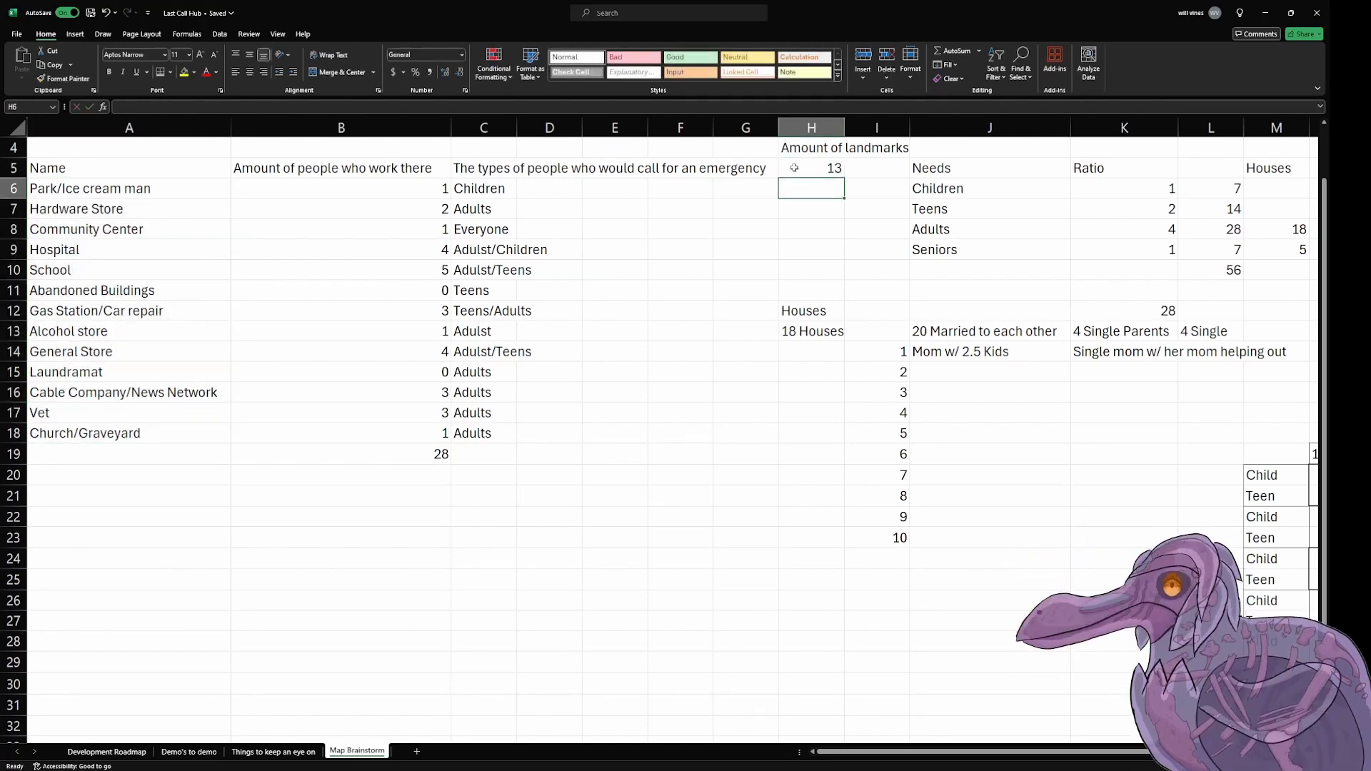
Step: Review the landmark names in column A, the landmark count in H5 and the total number of houses in N5
click(150, 189)
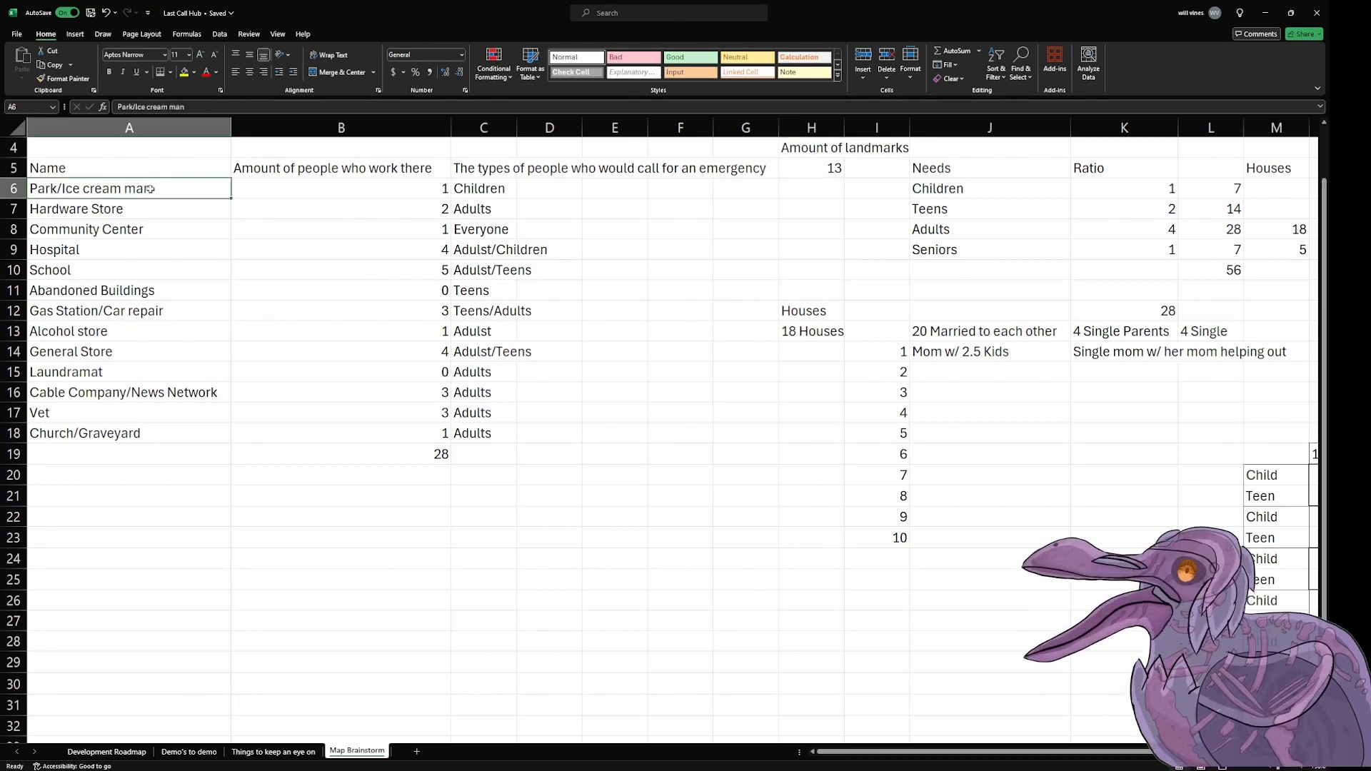
drag(150, 188, 151, 429)
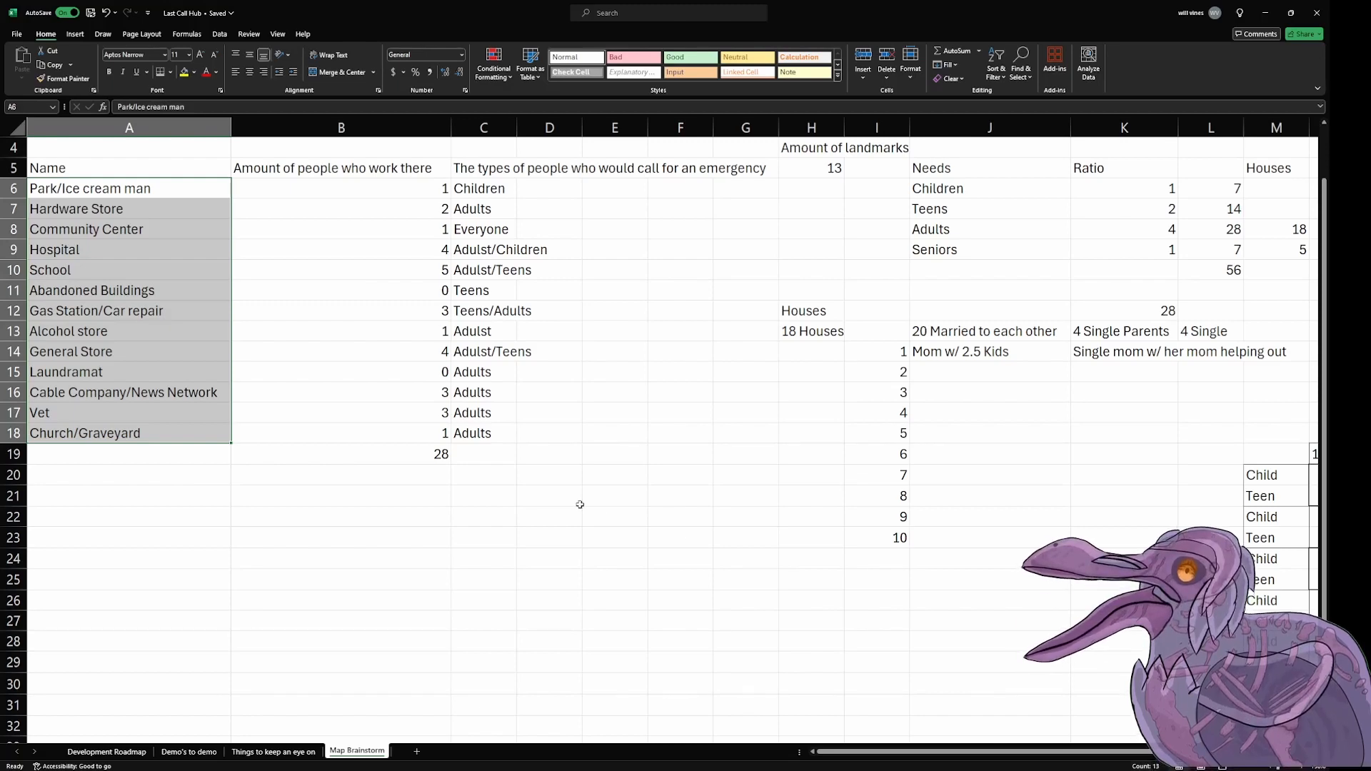
click(254, 272)
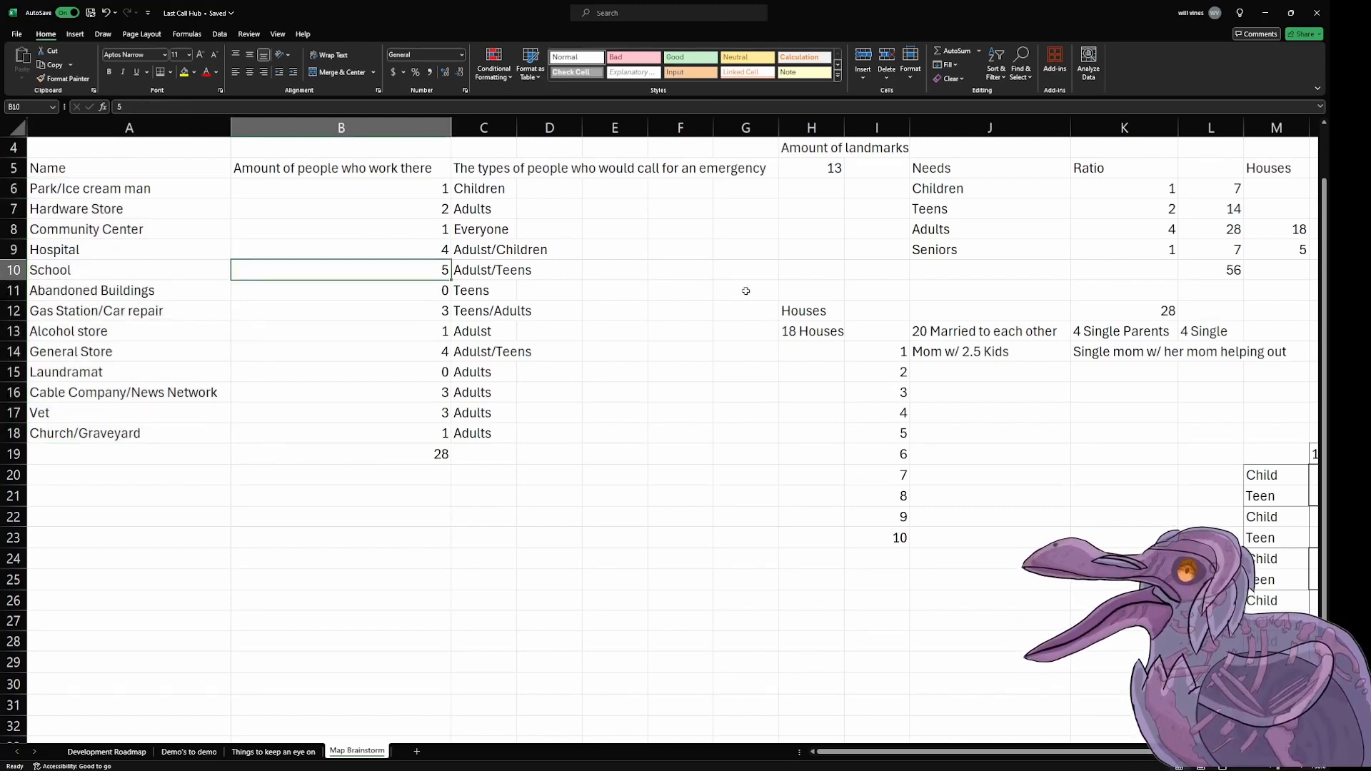
click(878, 223)
click(803, 188)
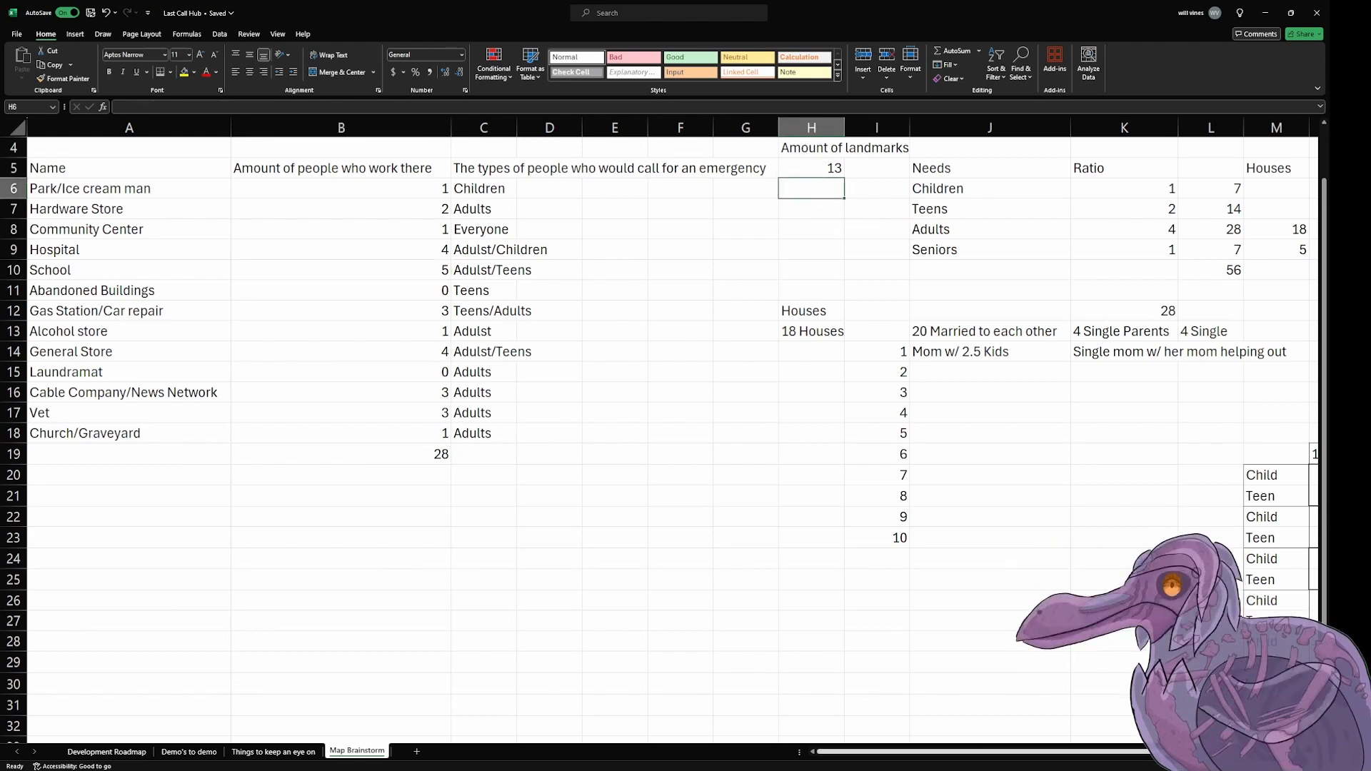
drag(929, 752, 1059, 752)
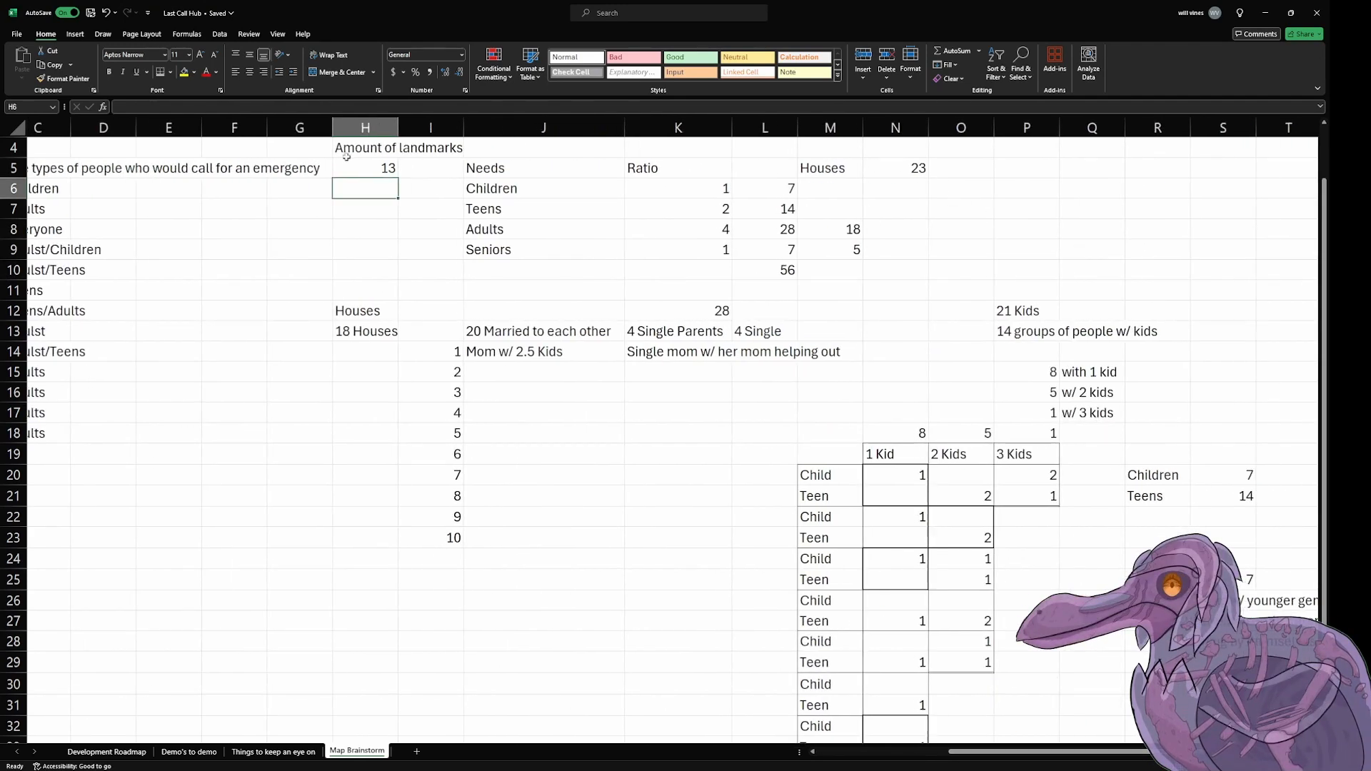
click(420, 165)
click(388, 170)
click(918, 169)
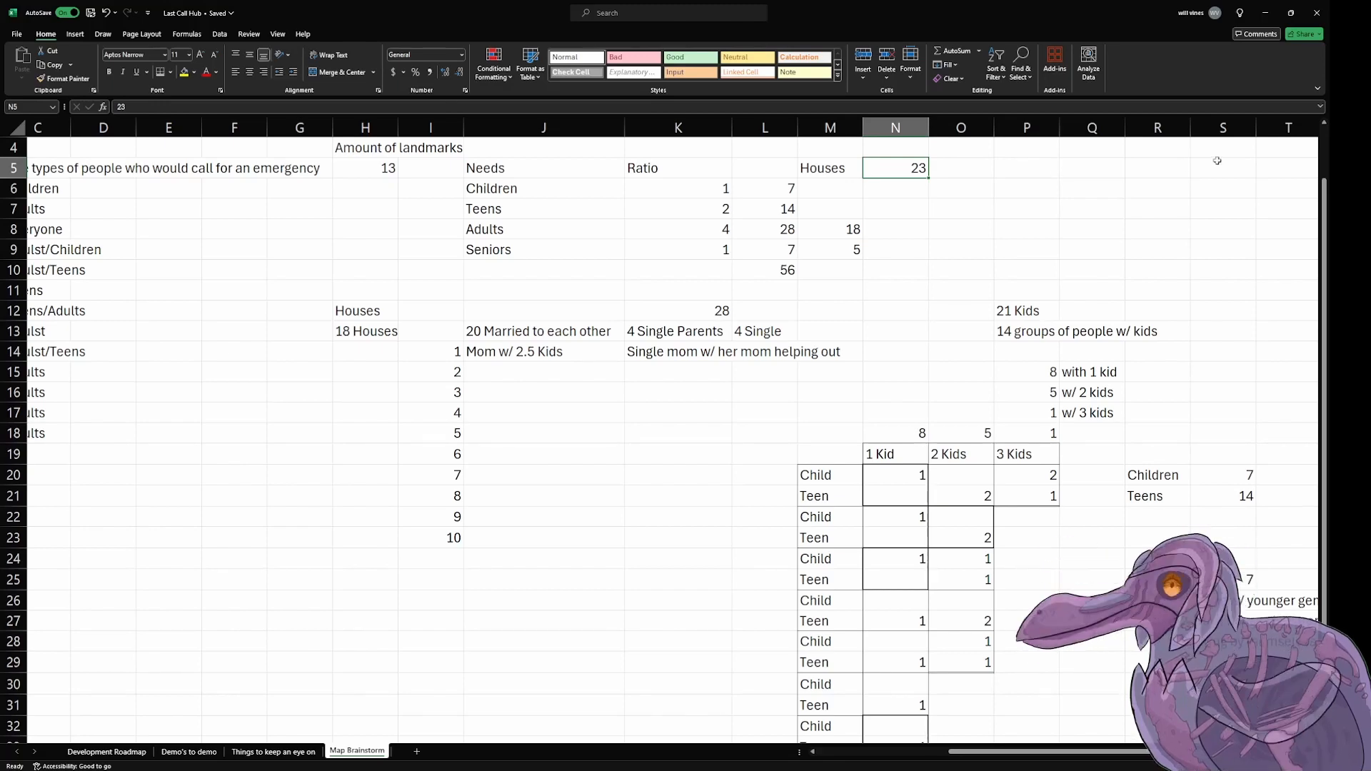
Step: Enter the heading "Landmark Groupings" in A22, below the list of landmark names
scroll(560, 360, left, 5)
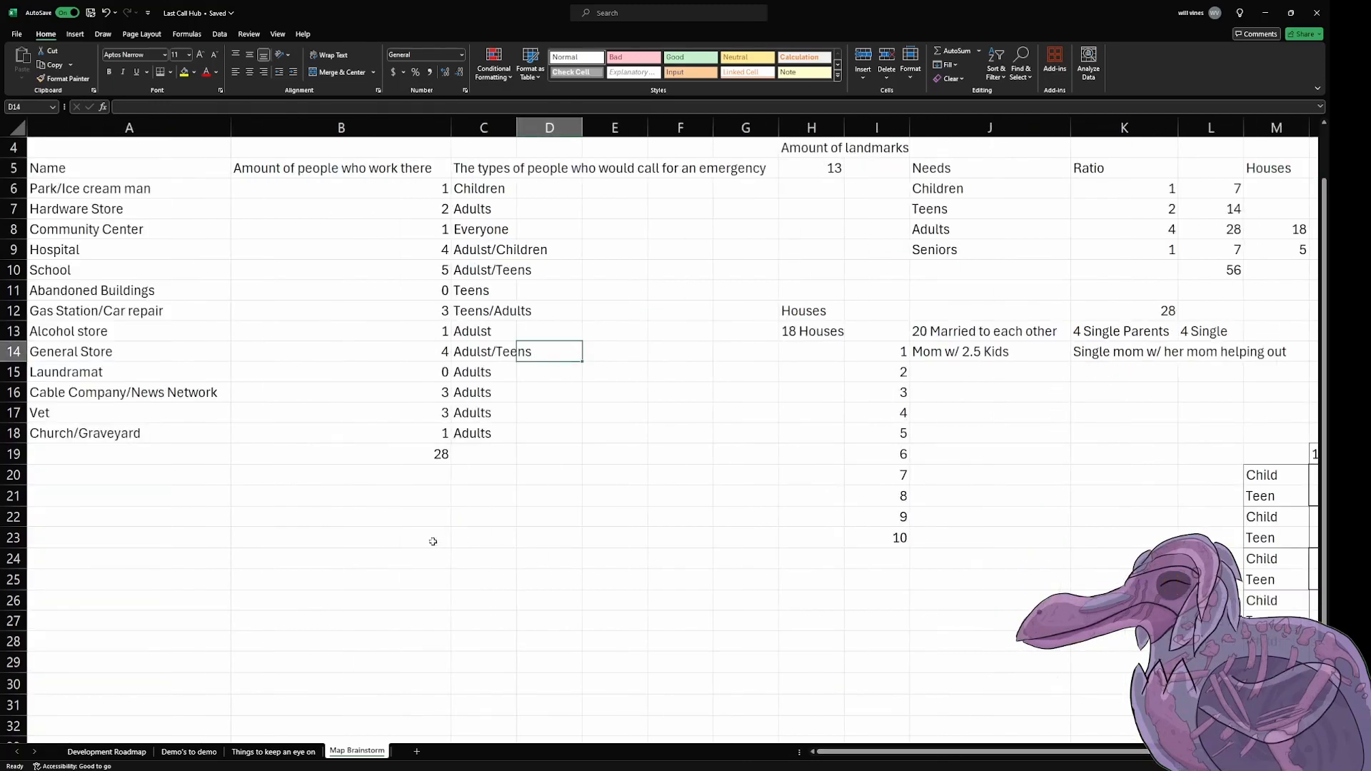
drag(163, 171, 201, 431)
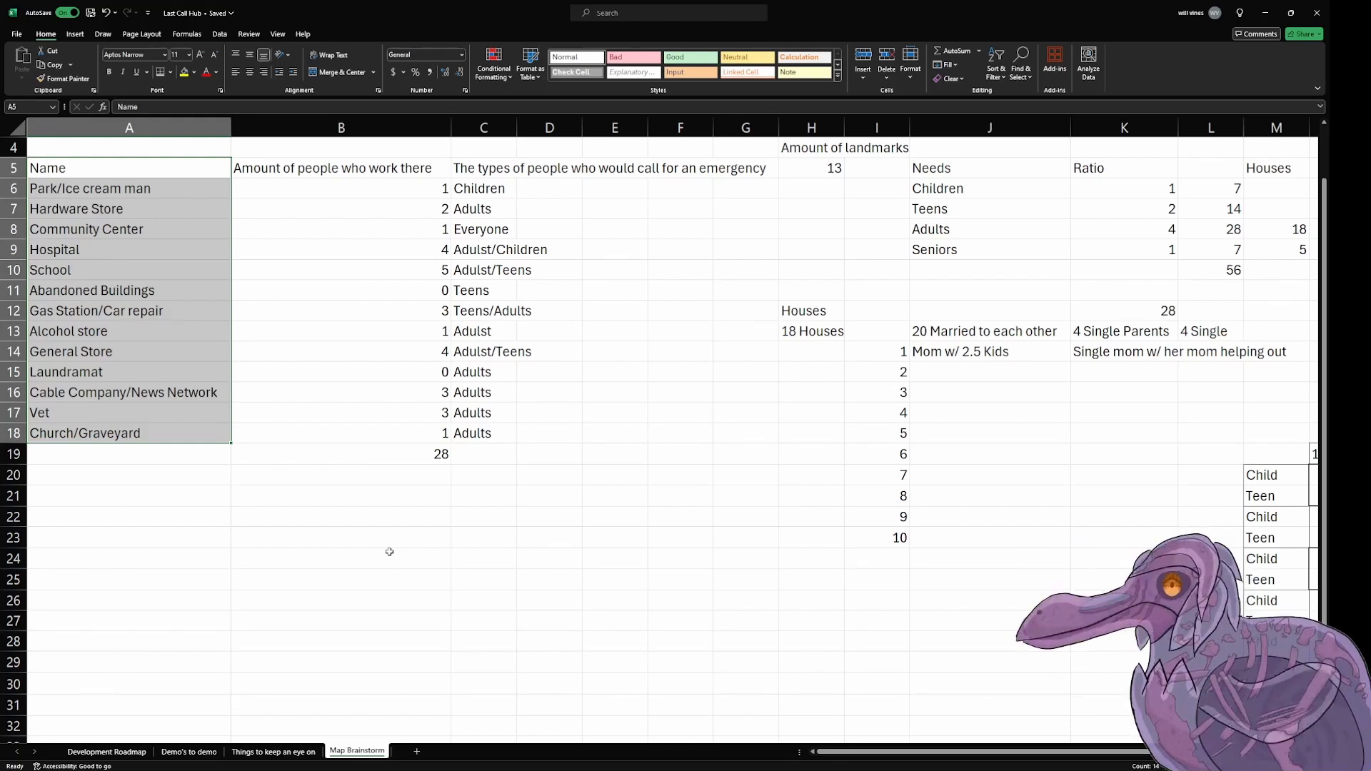
click(170, 514)
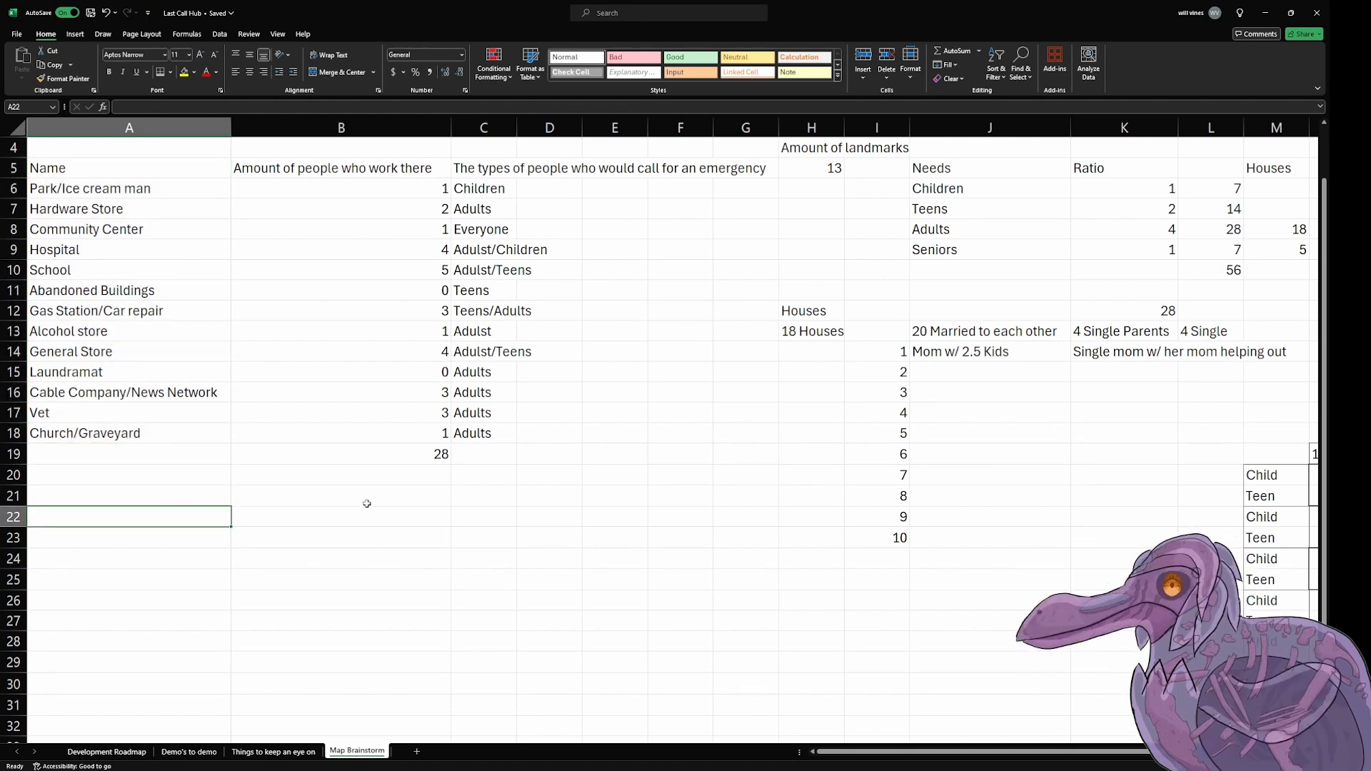
text(La)
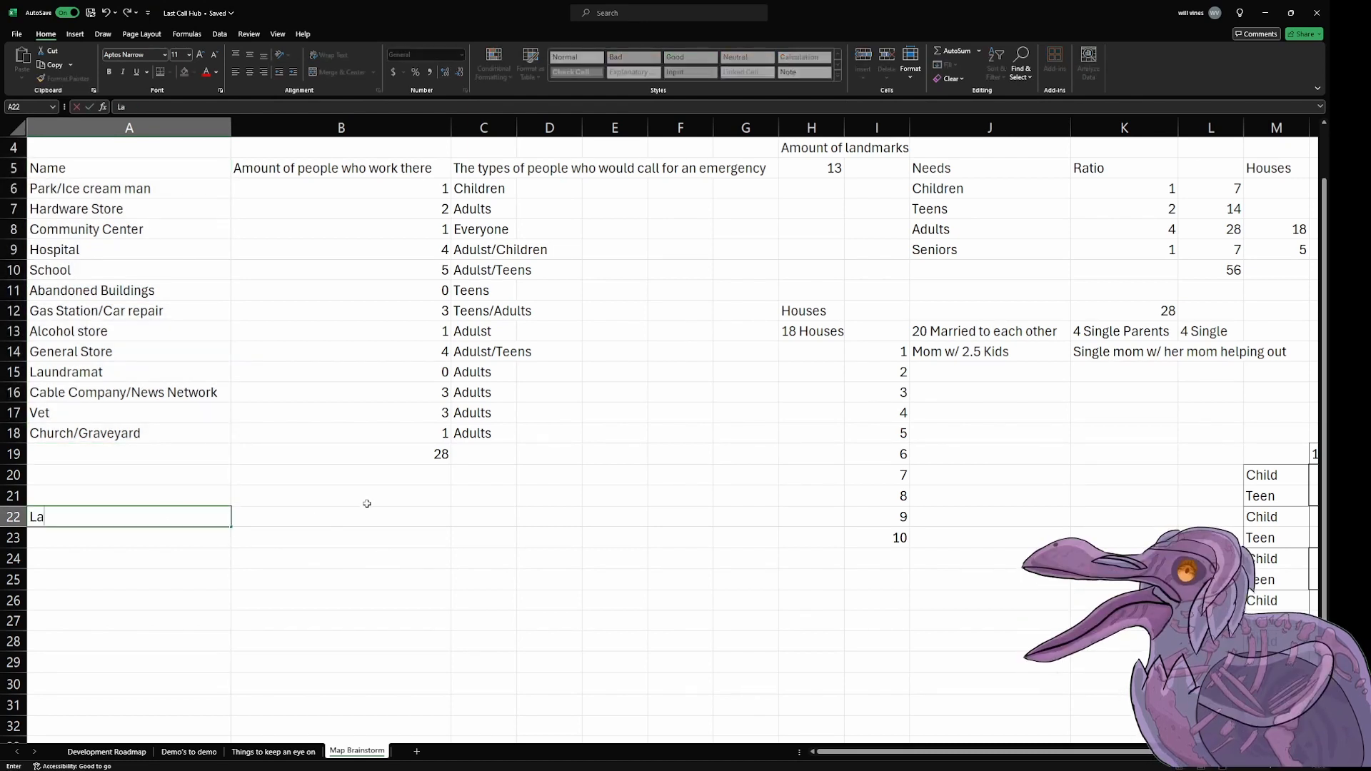
text(ndma)
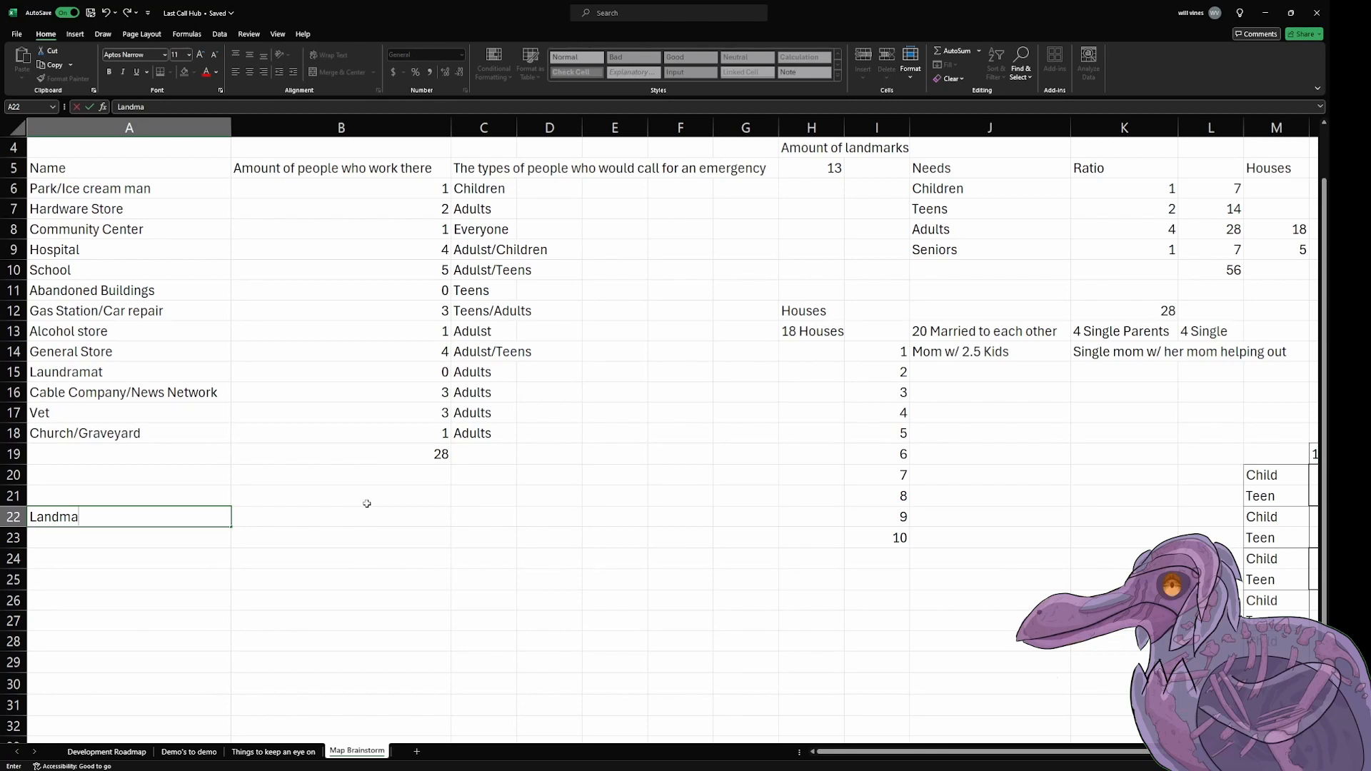
text(rk Groupings)
key(Return)
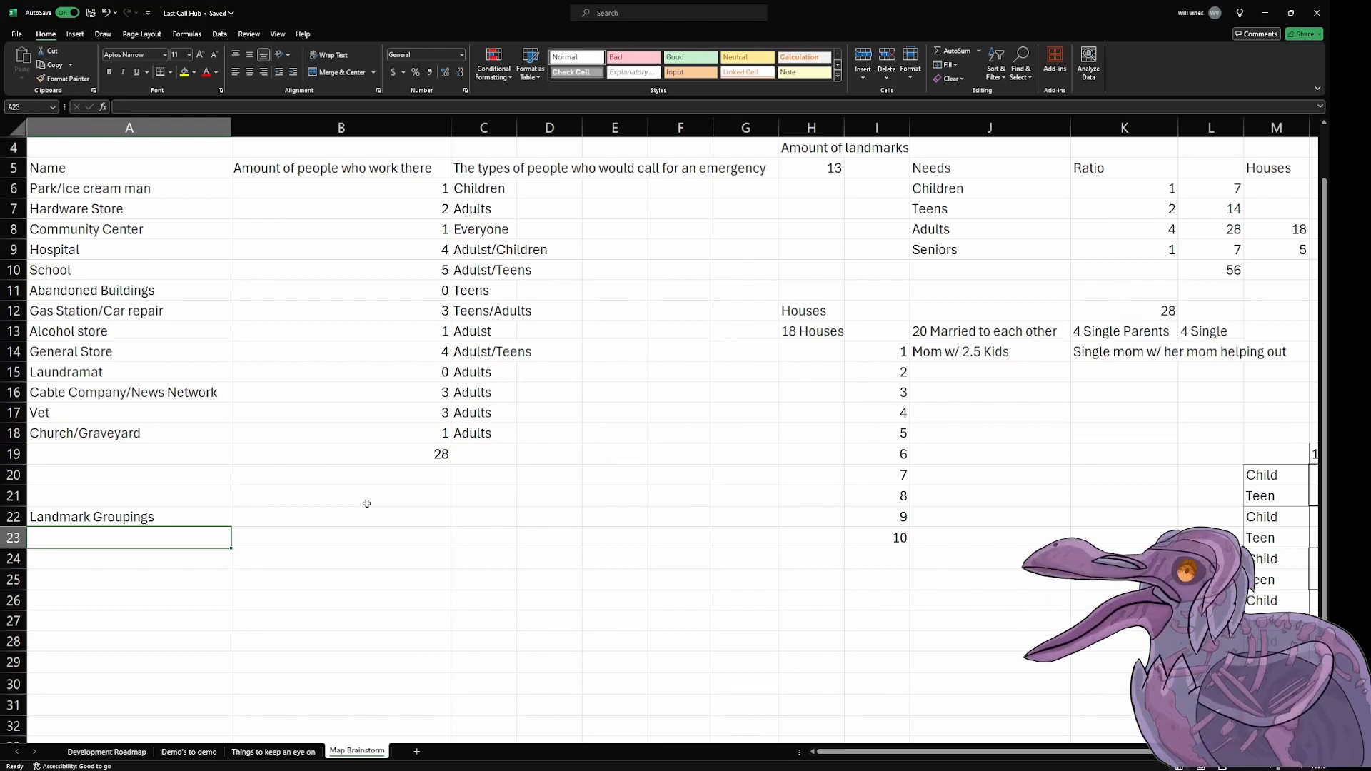
Step: Add "Spooky Locations" in A23 as the first grouping under Landmark Groupings
text(Spooky)
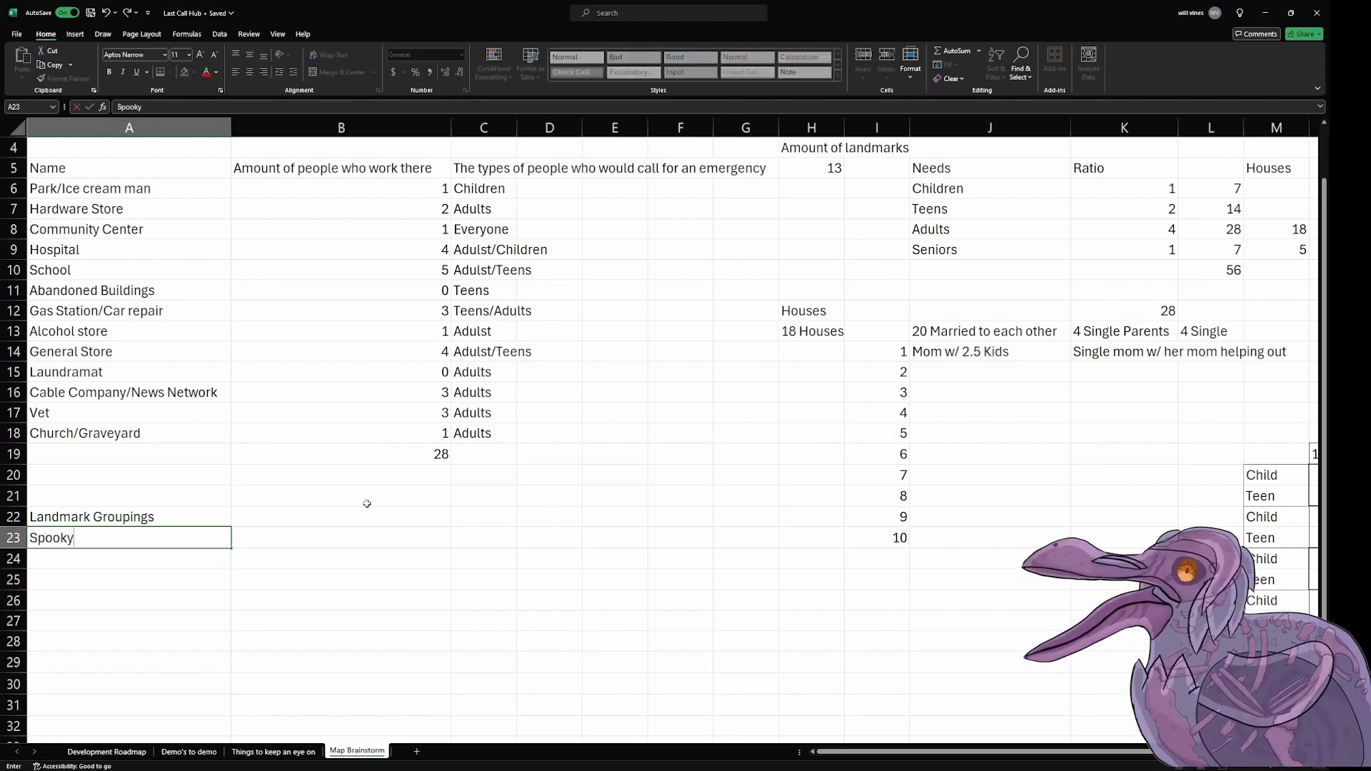
text( Locations)
key(Return)
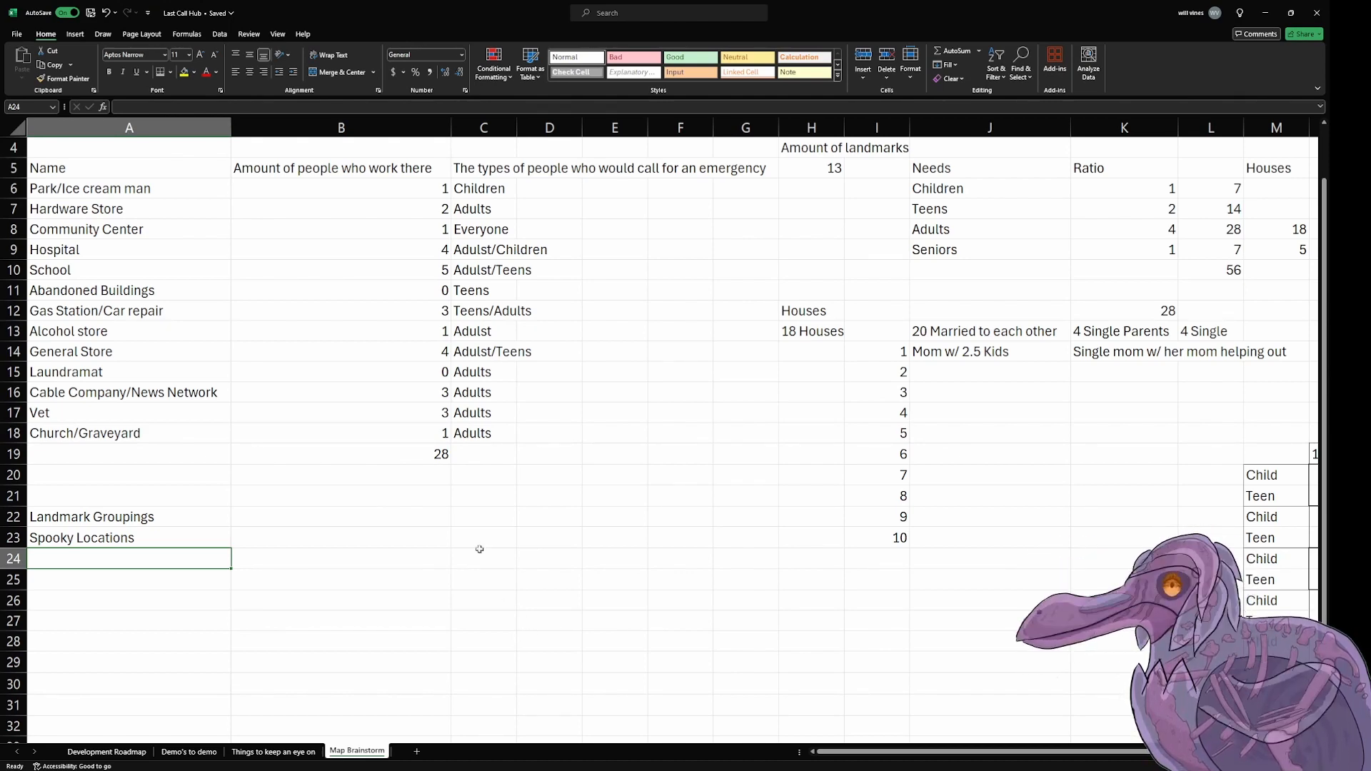
Step: Copy the Park/Ice cream man entry from A6 into A24, under Spooky Locations
click(193, 311)
click(190, 187)
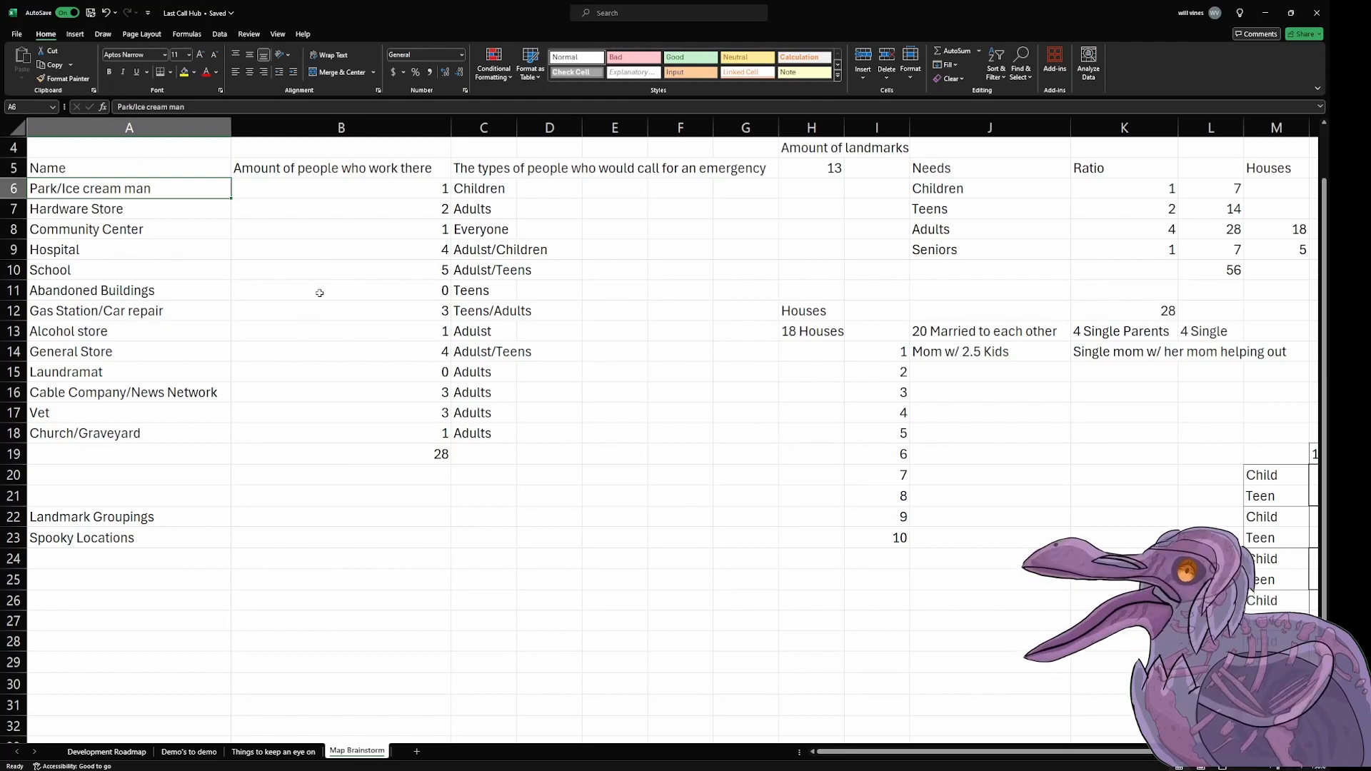
key(ctrl+c)
click(145, 564)
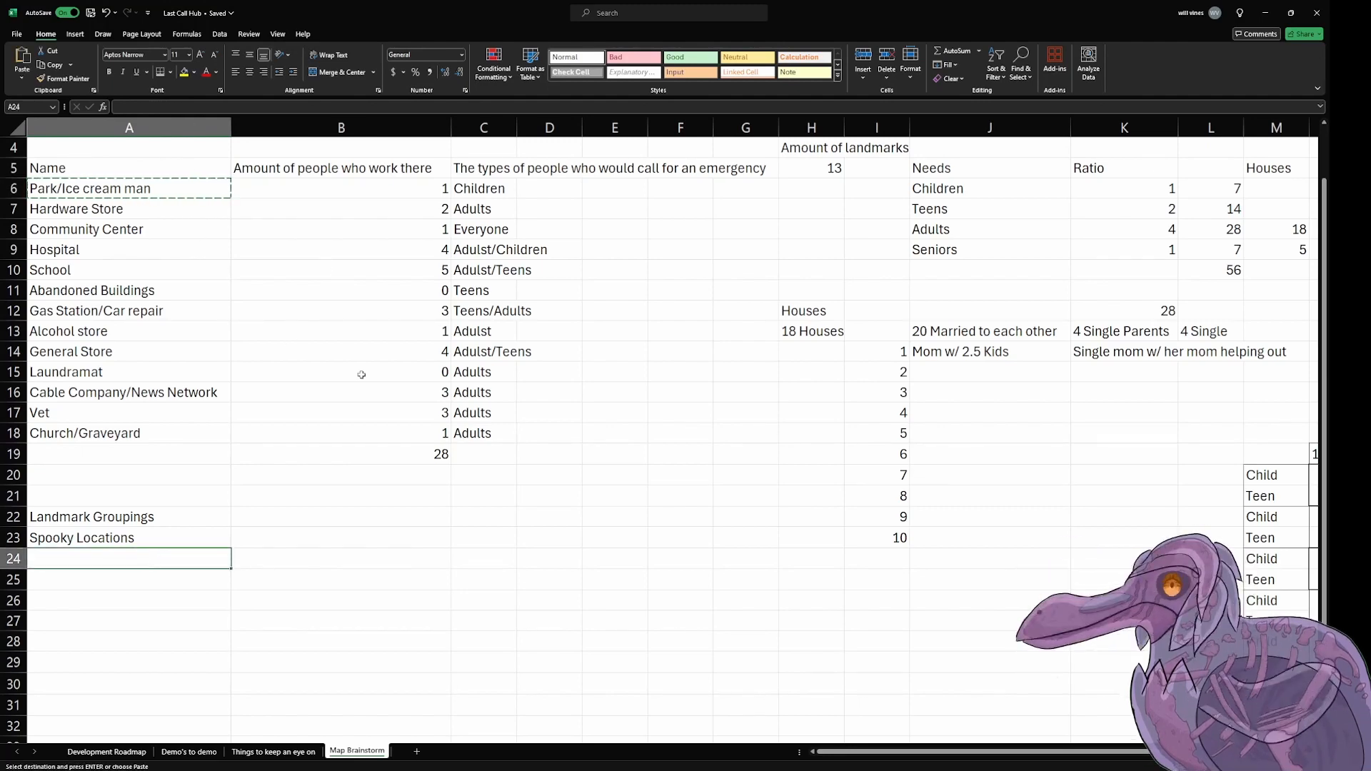
key(ctrl+v)
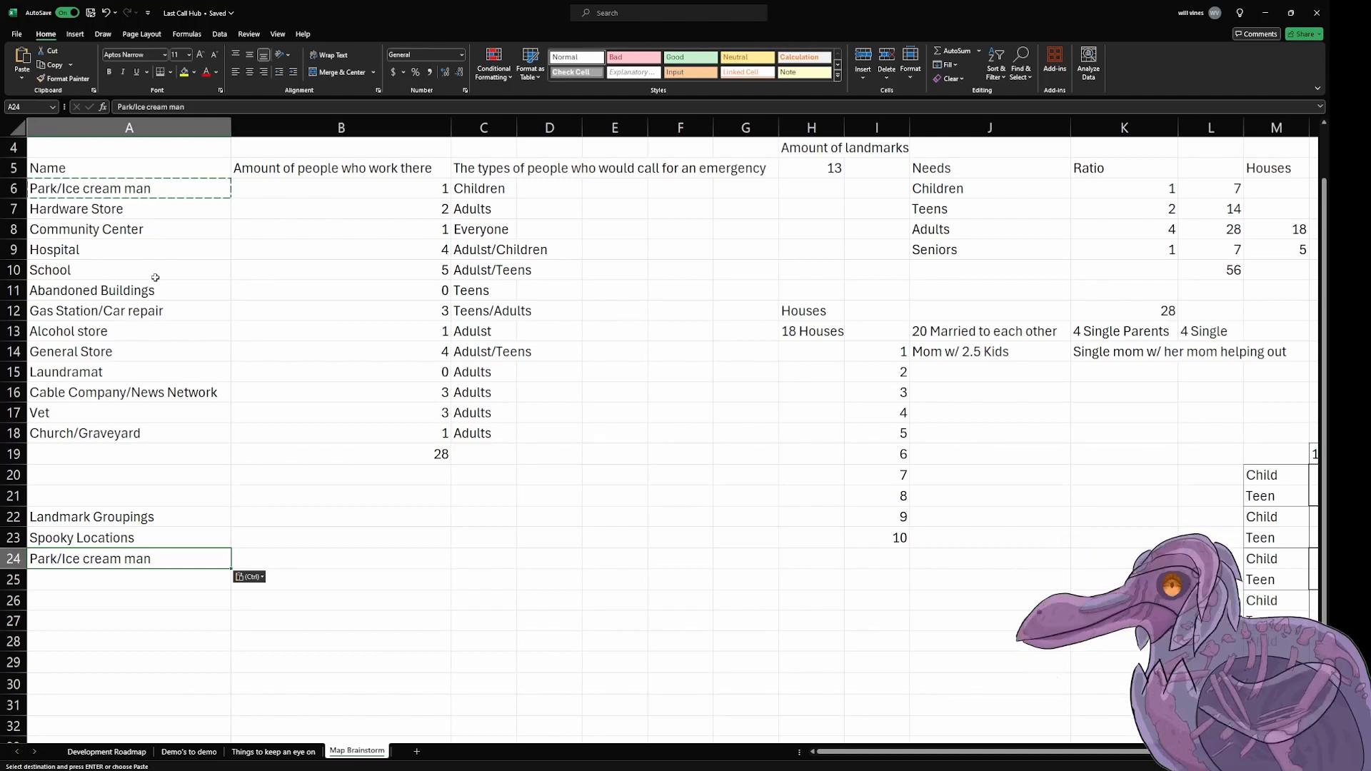
drag(137, 128, 570, 142)
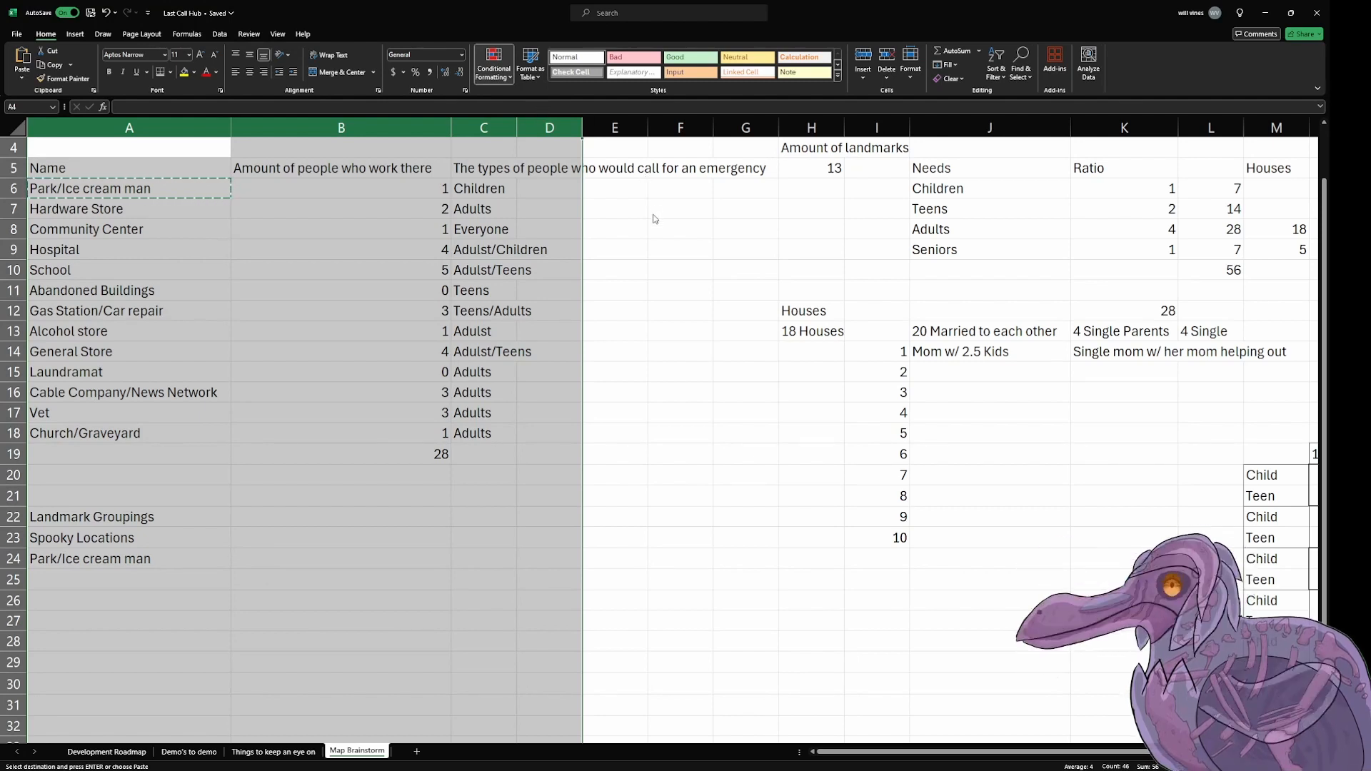
click(650, 247)
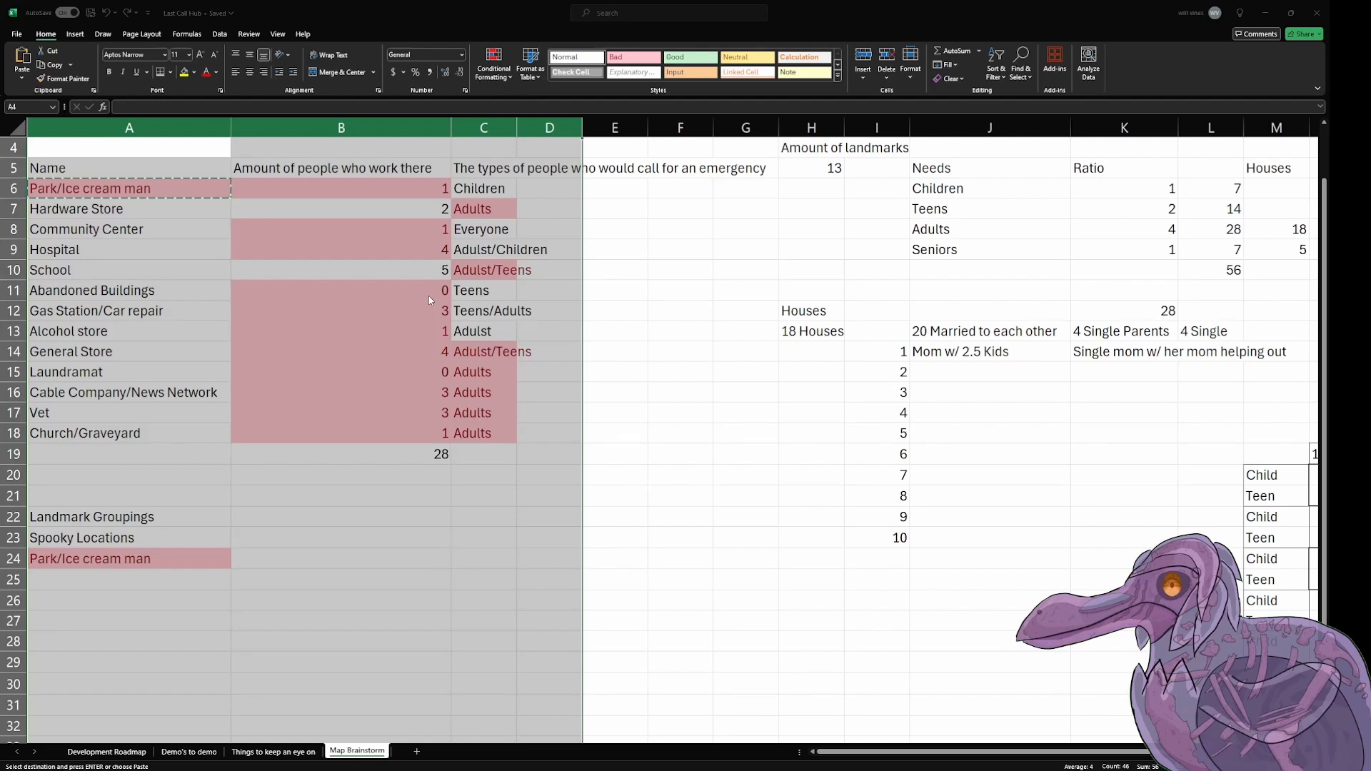
click(466, 294)
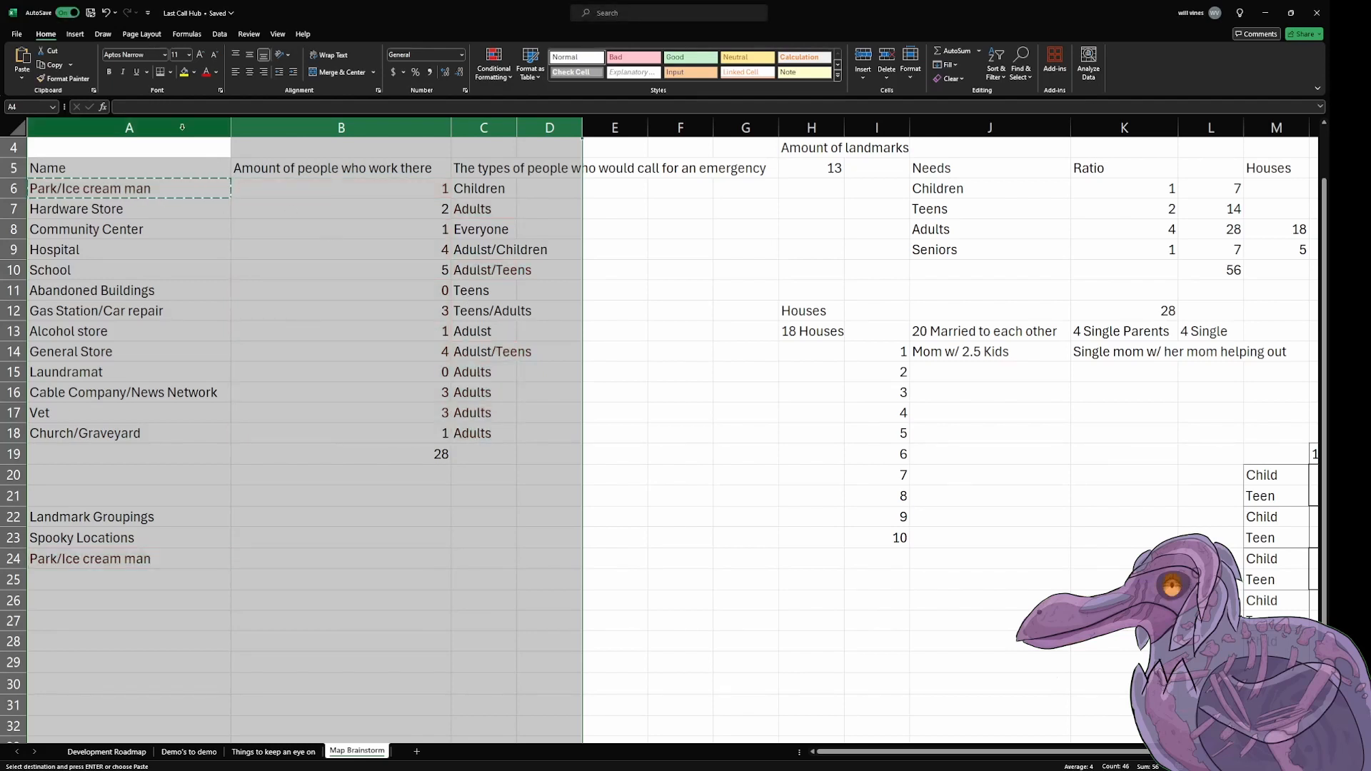
click(260, 202)
Step: Add conditional formatting that highlights duplicate values in green across A6:A21 and the Landmark Groupings area A22:D33
drag(110, 513, 568, 704)
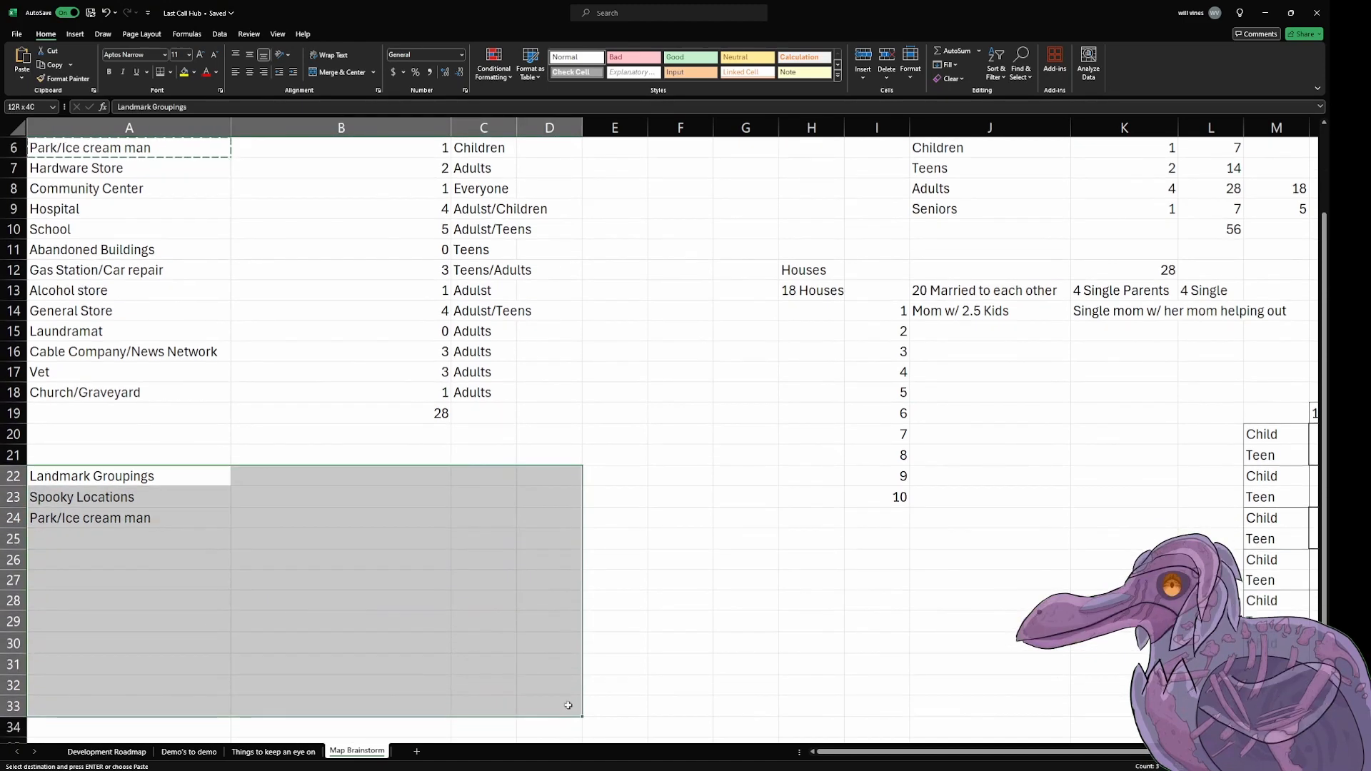
scroll(551, 327, up, 2)
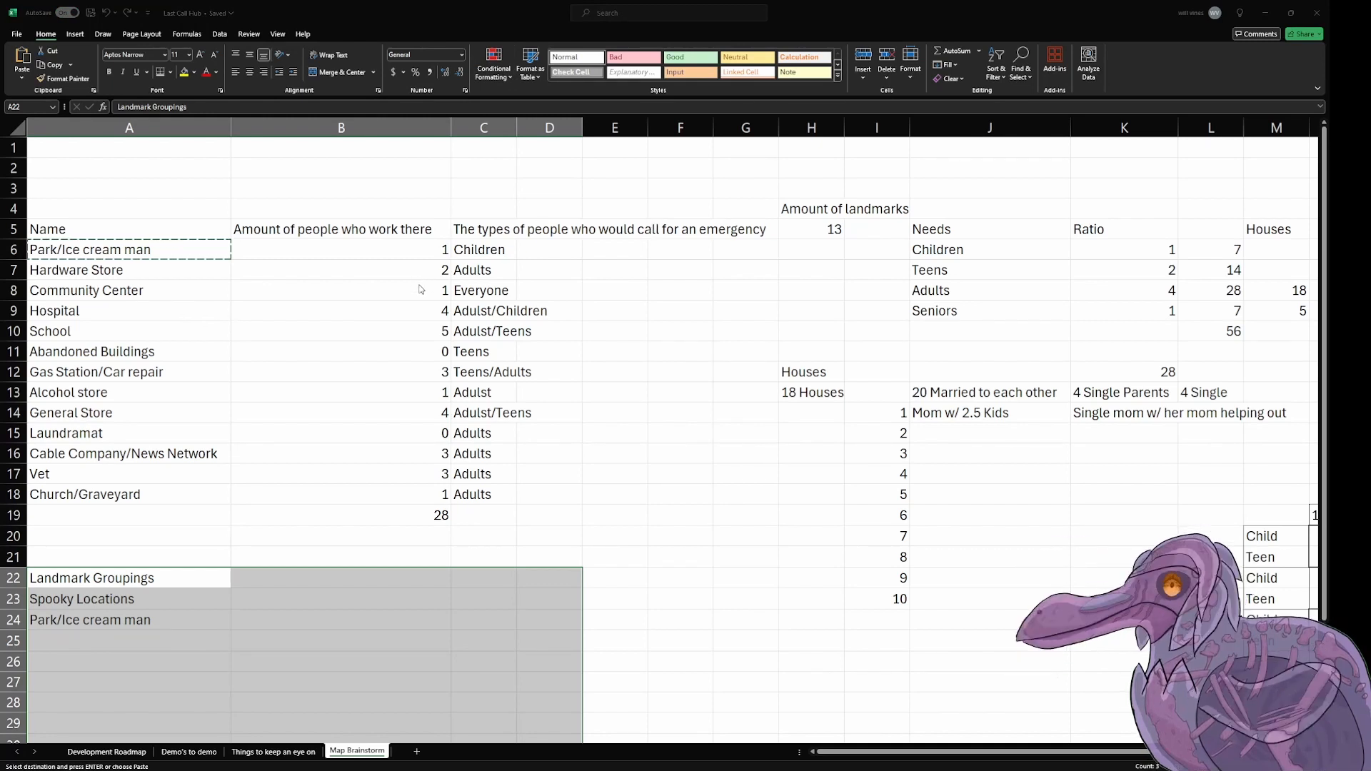
click(464, 251)
drag(183, 253, 170, 558)
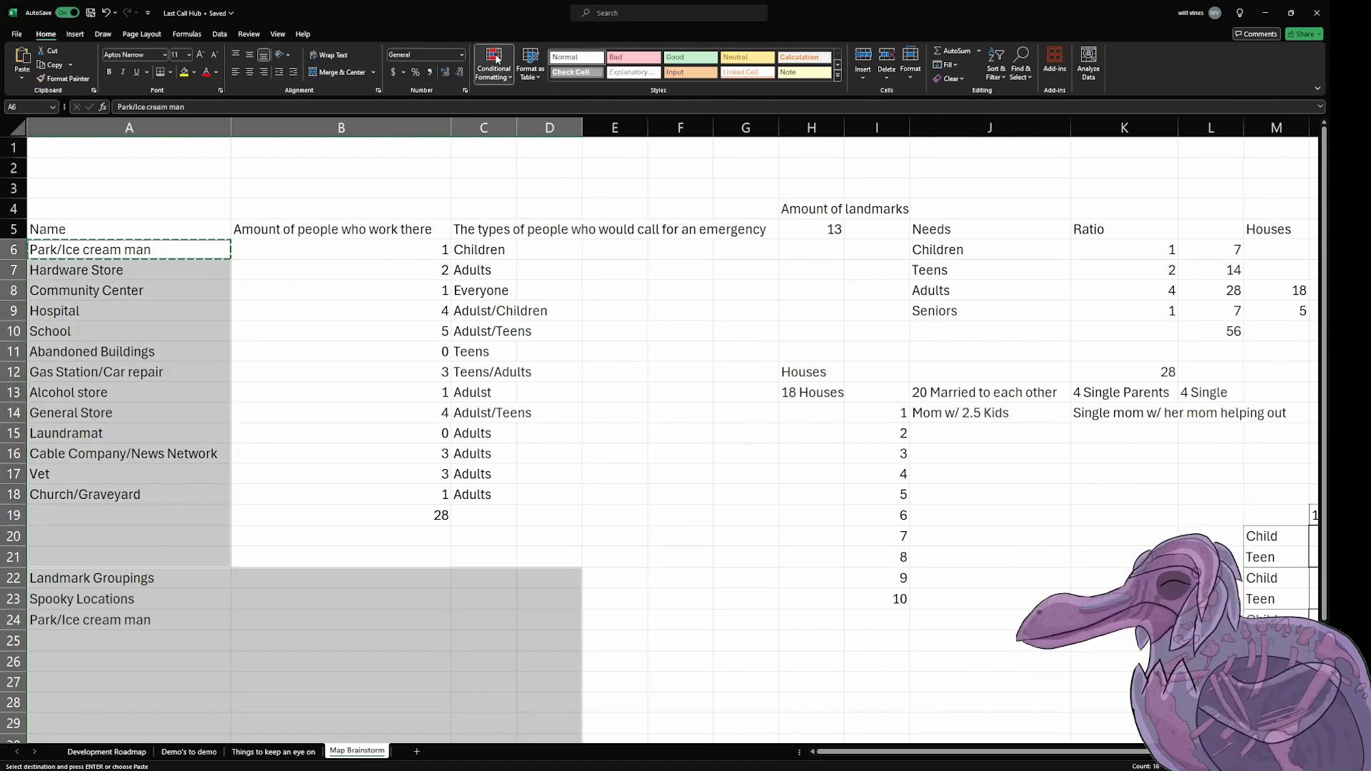
click(647, 240)
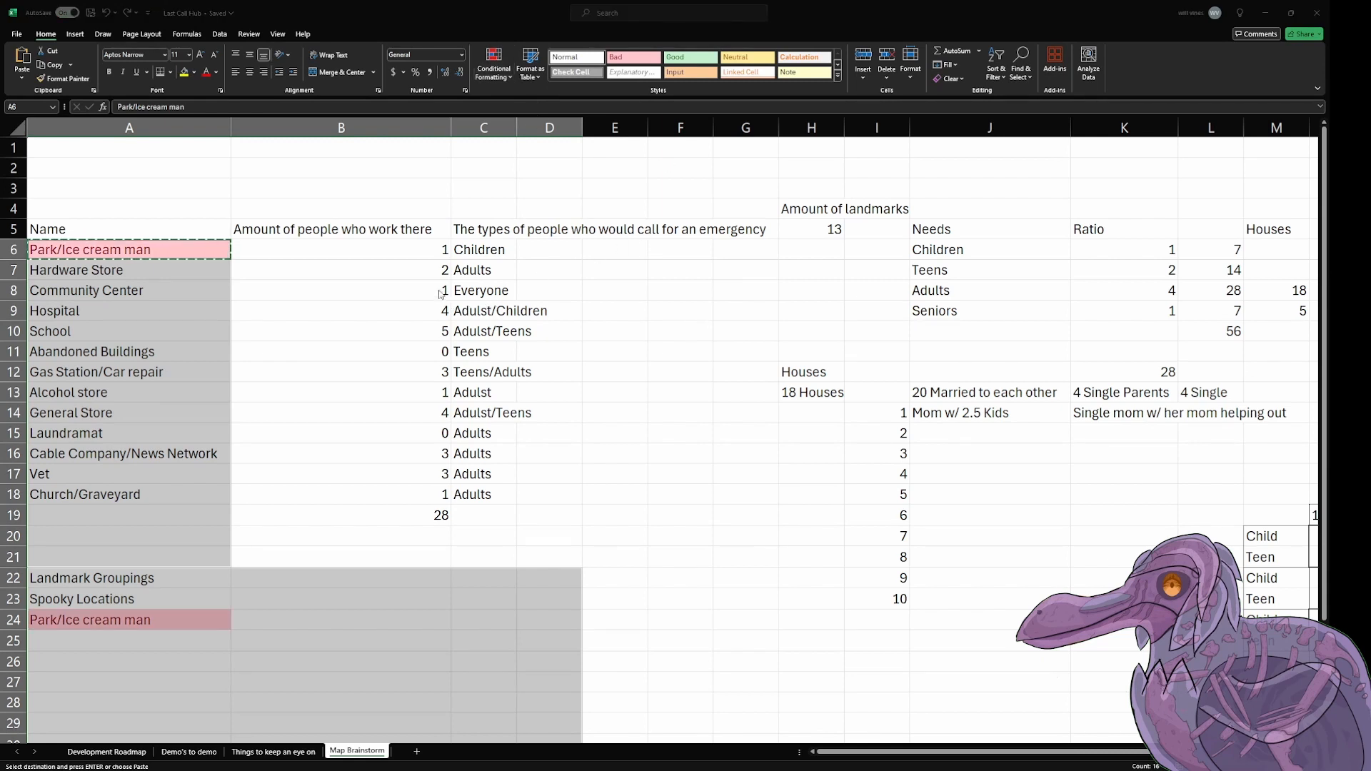
click(457, 304)
click(432, 301)
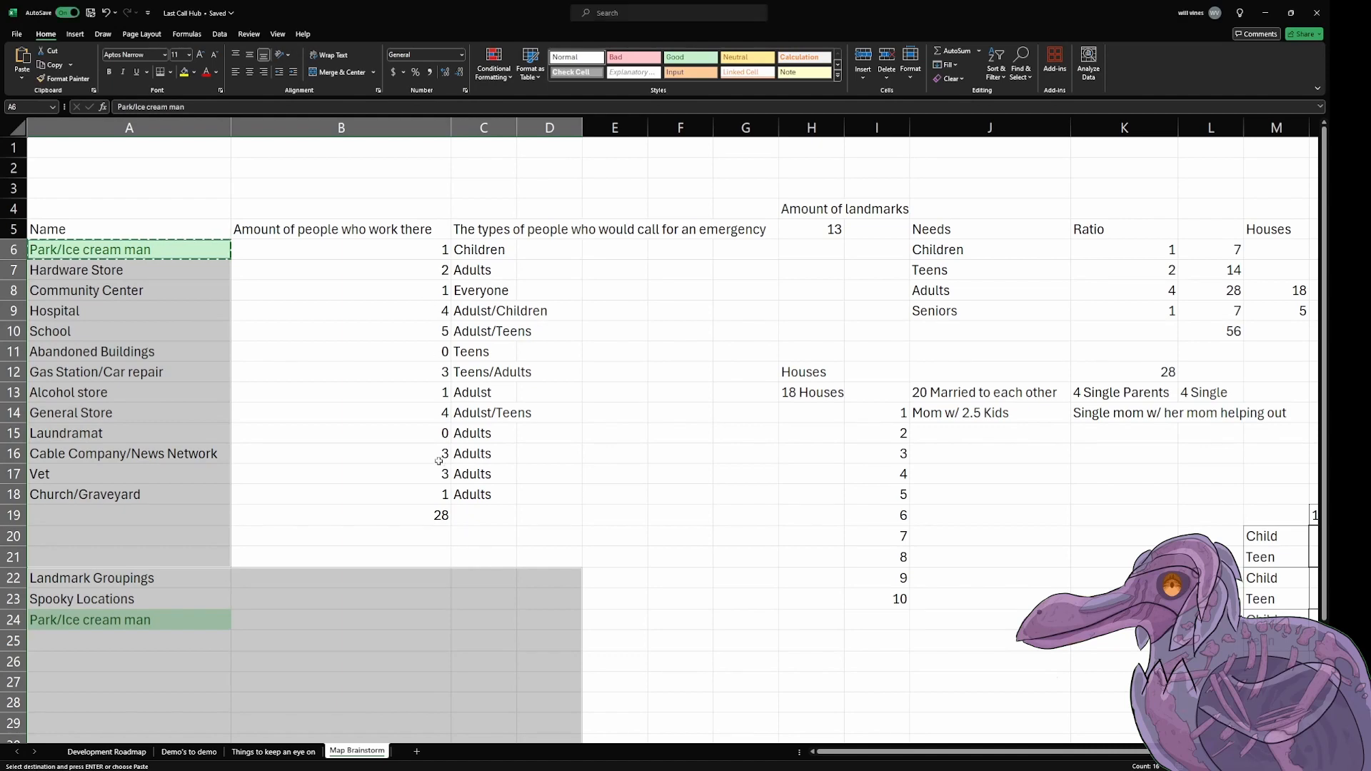
click(393, 541)
click(644, 541)
scroll(618, 500, down, 4)
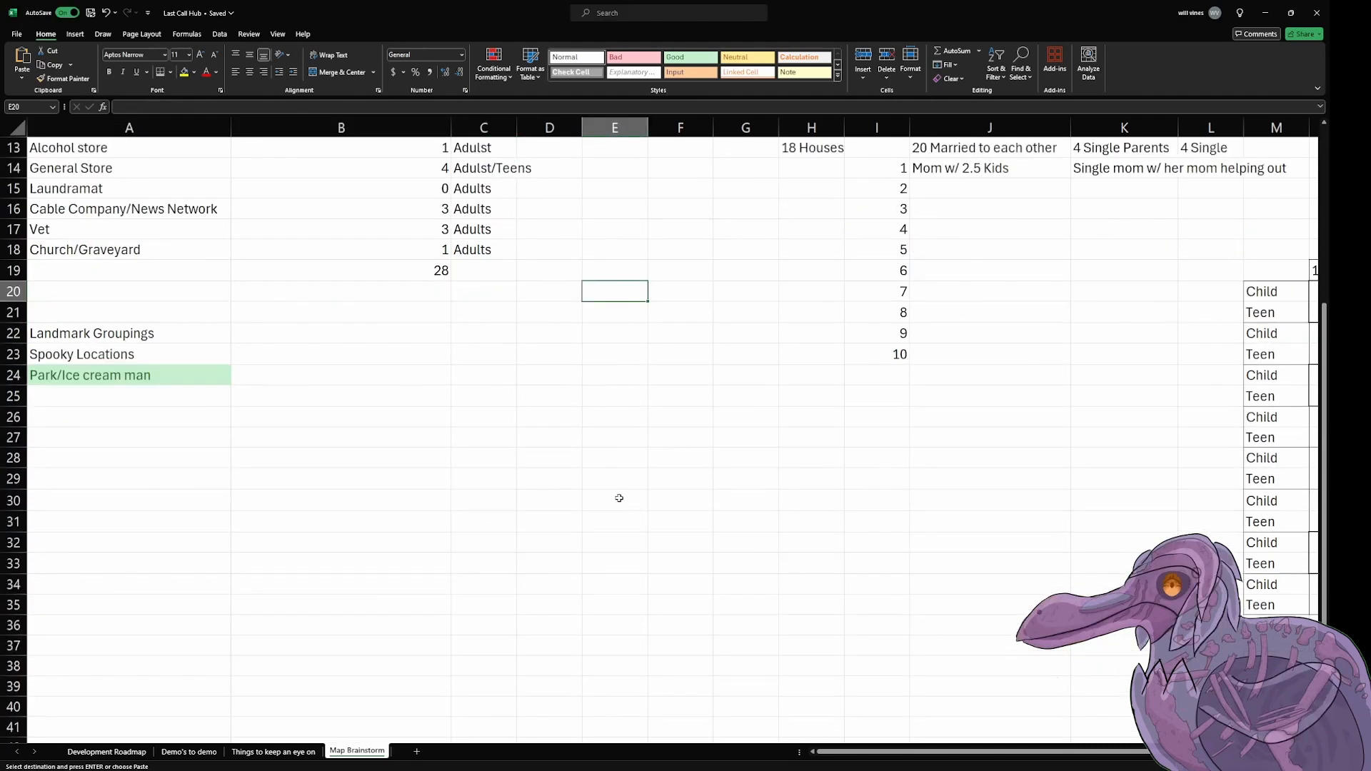
scroll(618, 499, up, 4)
scroll(617, 498, down, 1)
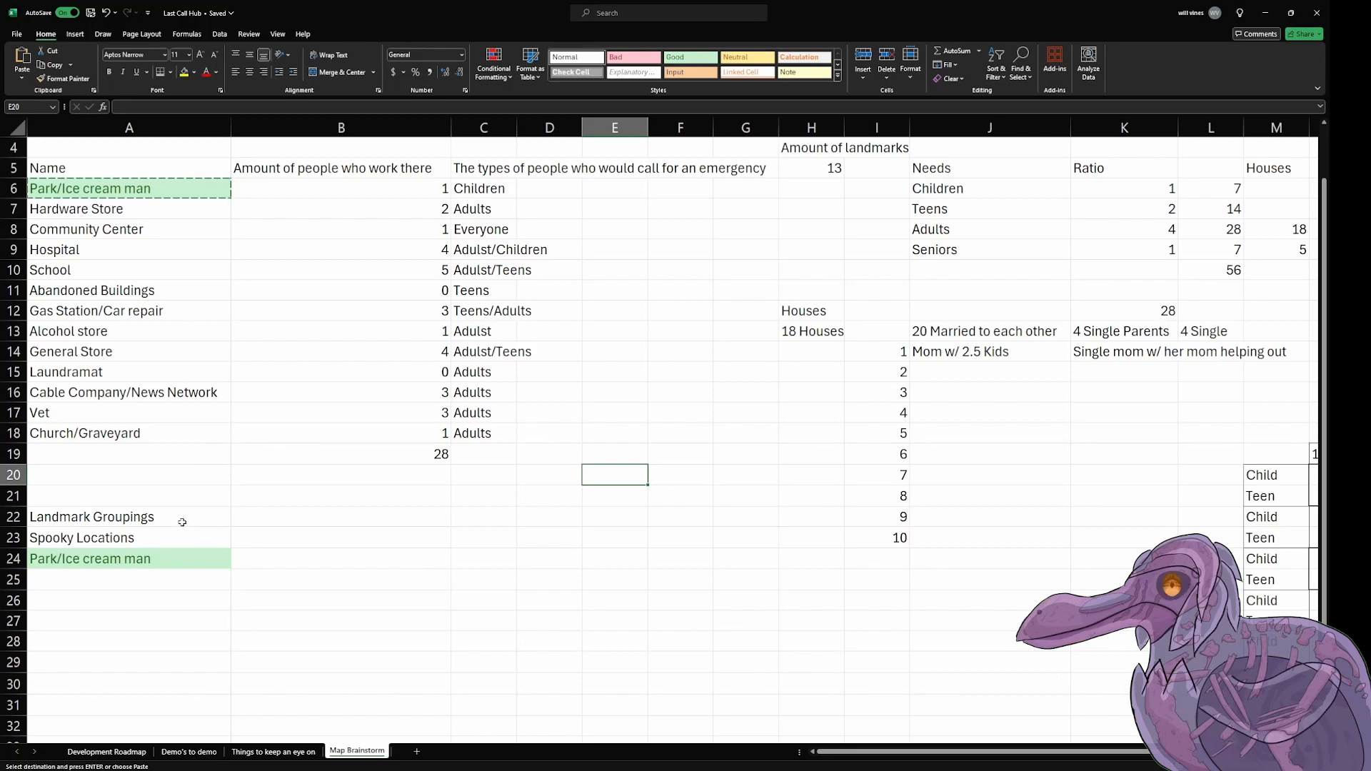
drag(182, 521, 621, 718)
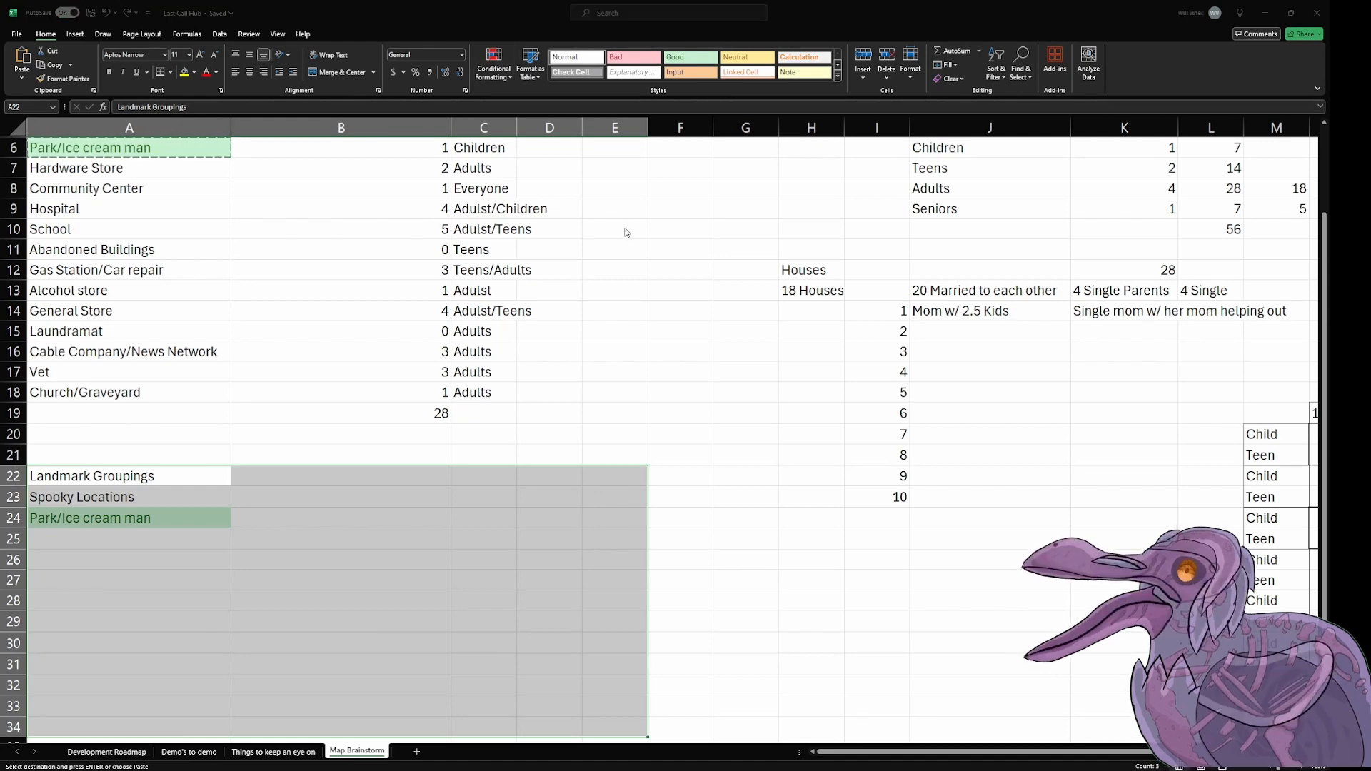
click(679, 413)
scroll(307, 502, up, 2)
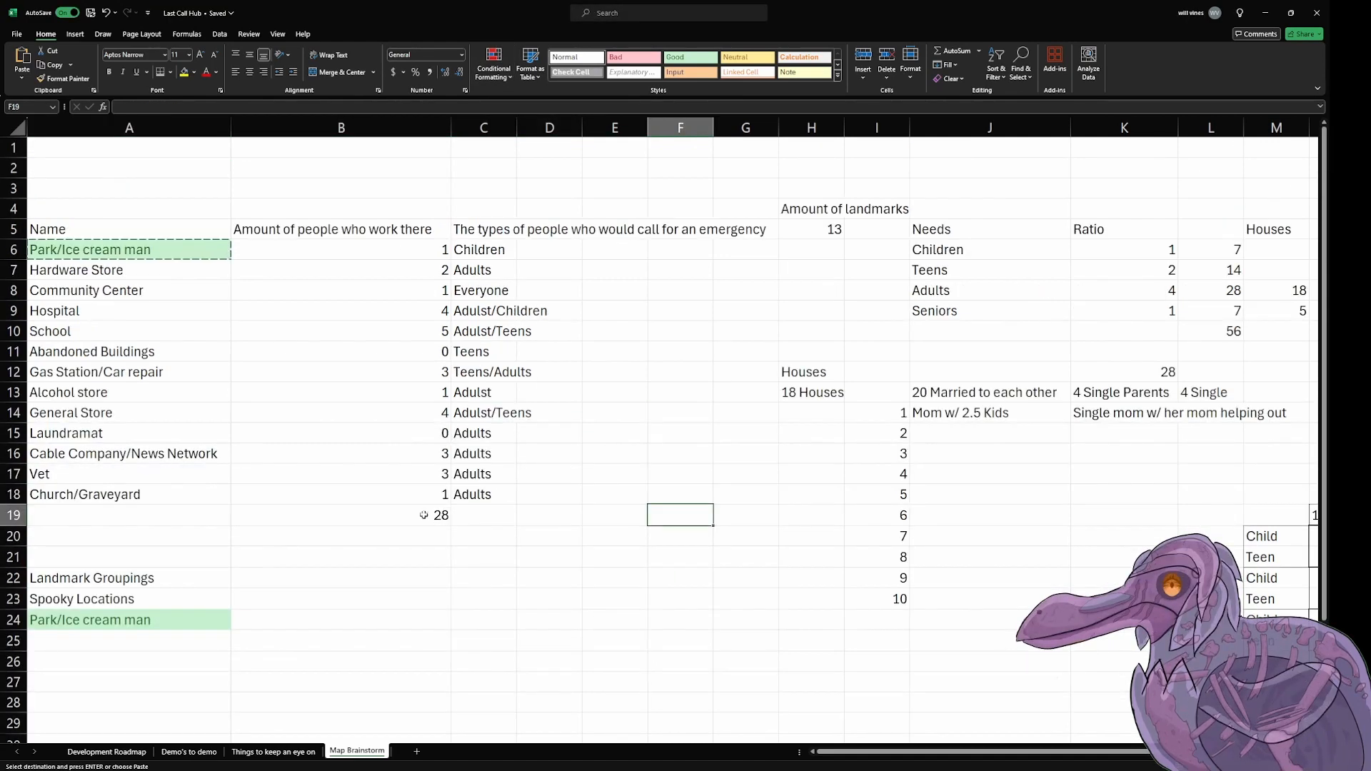
drag(122, 270, 145, 496)
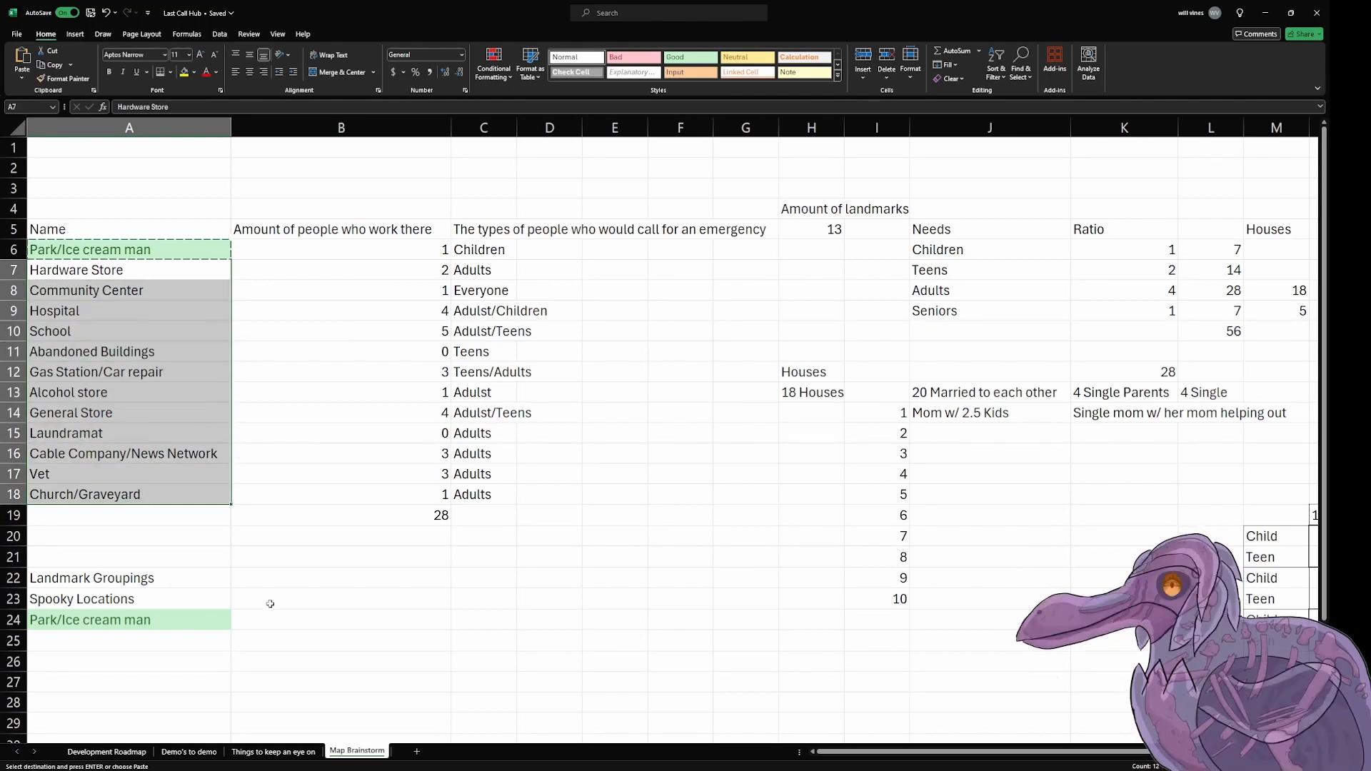
click(149, 625)
click(155, 636)
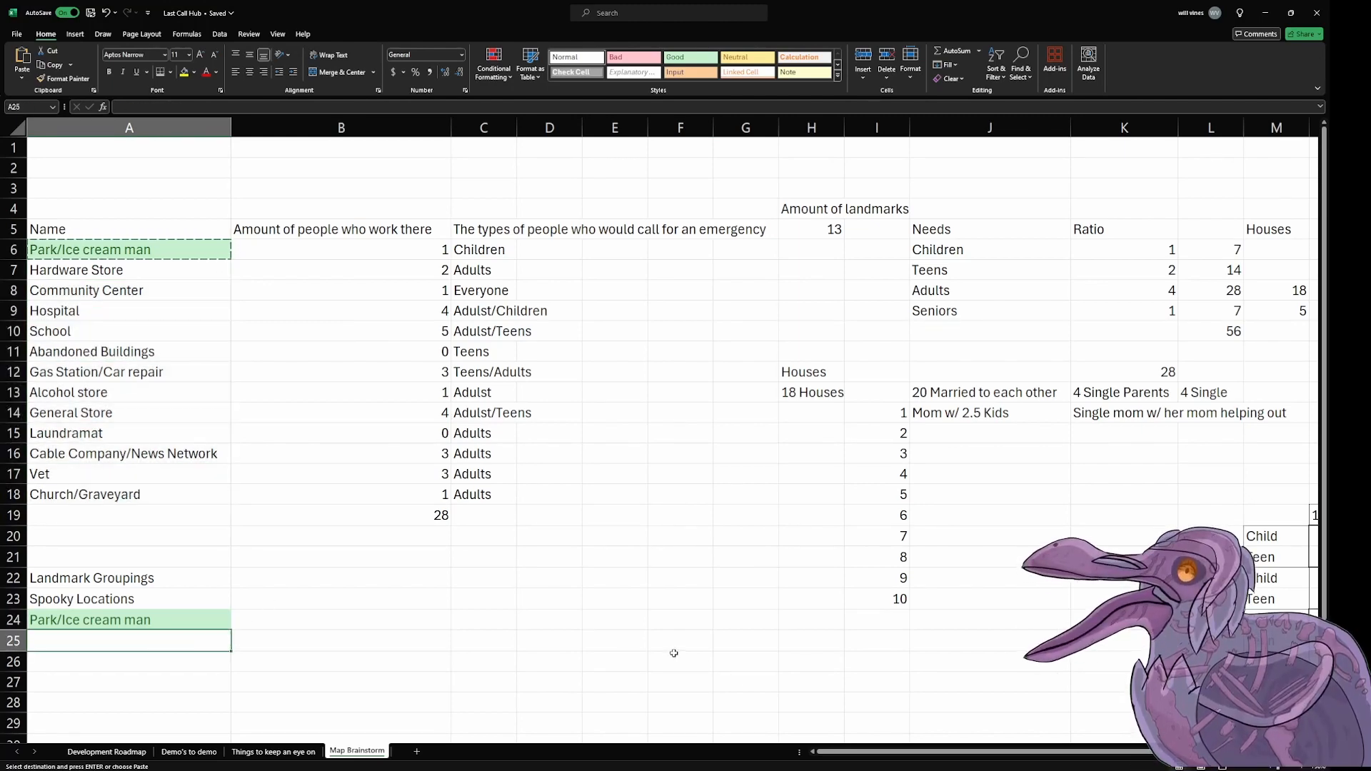
Step: Copy the Abandoned Buildings entry from A11 into A25, under Spooky Locations
click(201, 279)
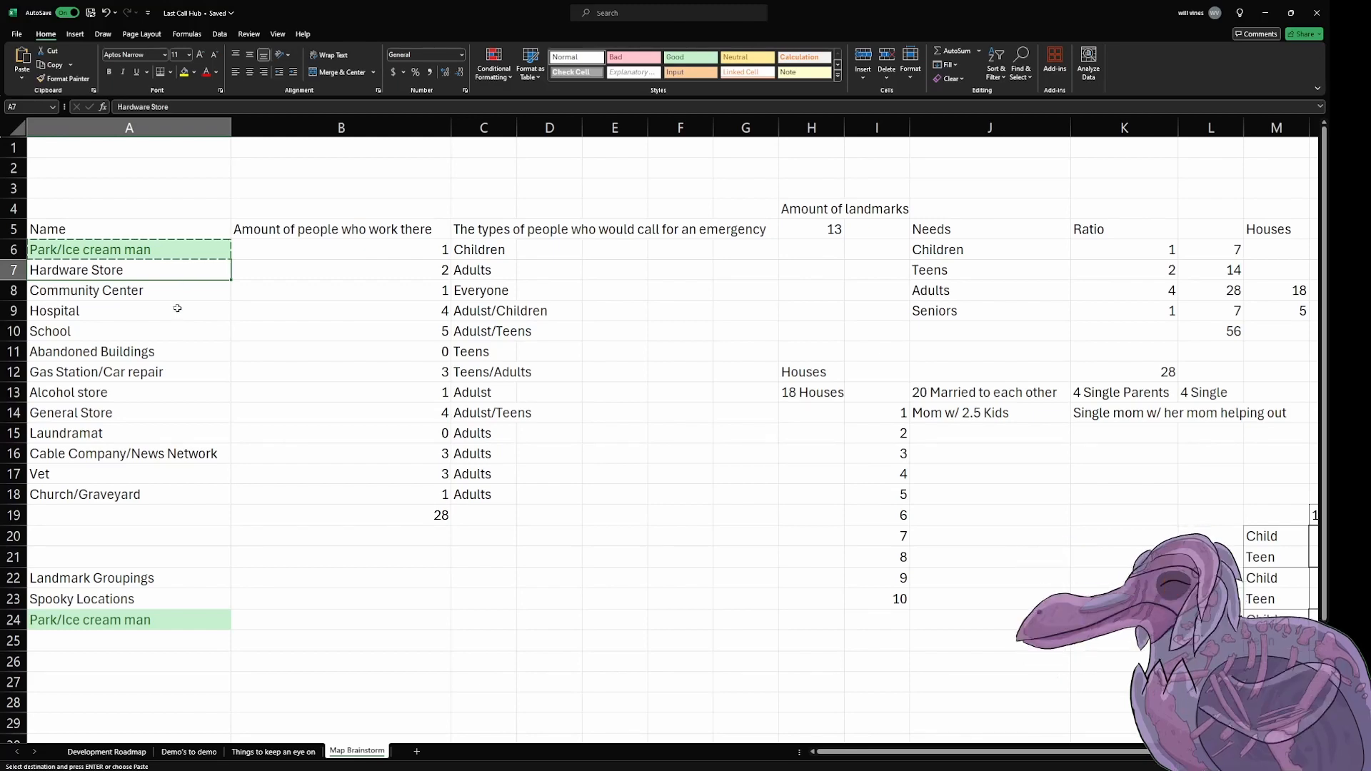
click(169, 350)
key(ctrl+c)
click(133, 639)
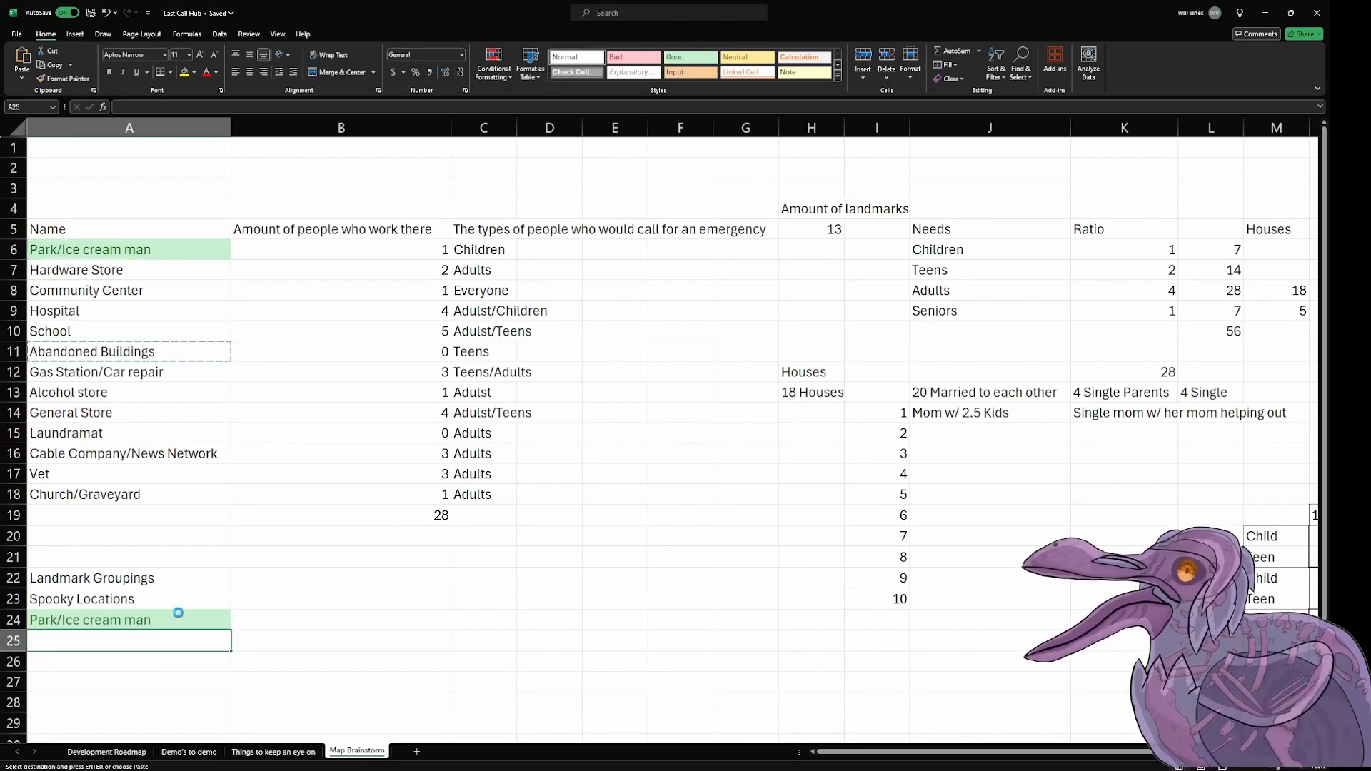
key(ctrl+v)
Step: Copy the Laundramat entry from A15 into A26 in the Spooky Locations grouping
click(277, 448)
click(201, 371)
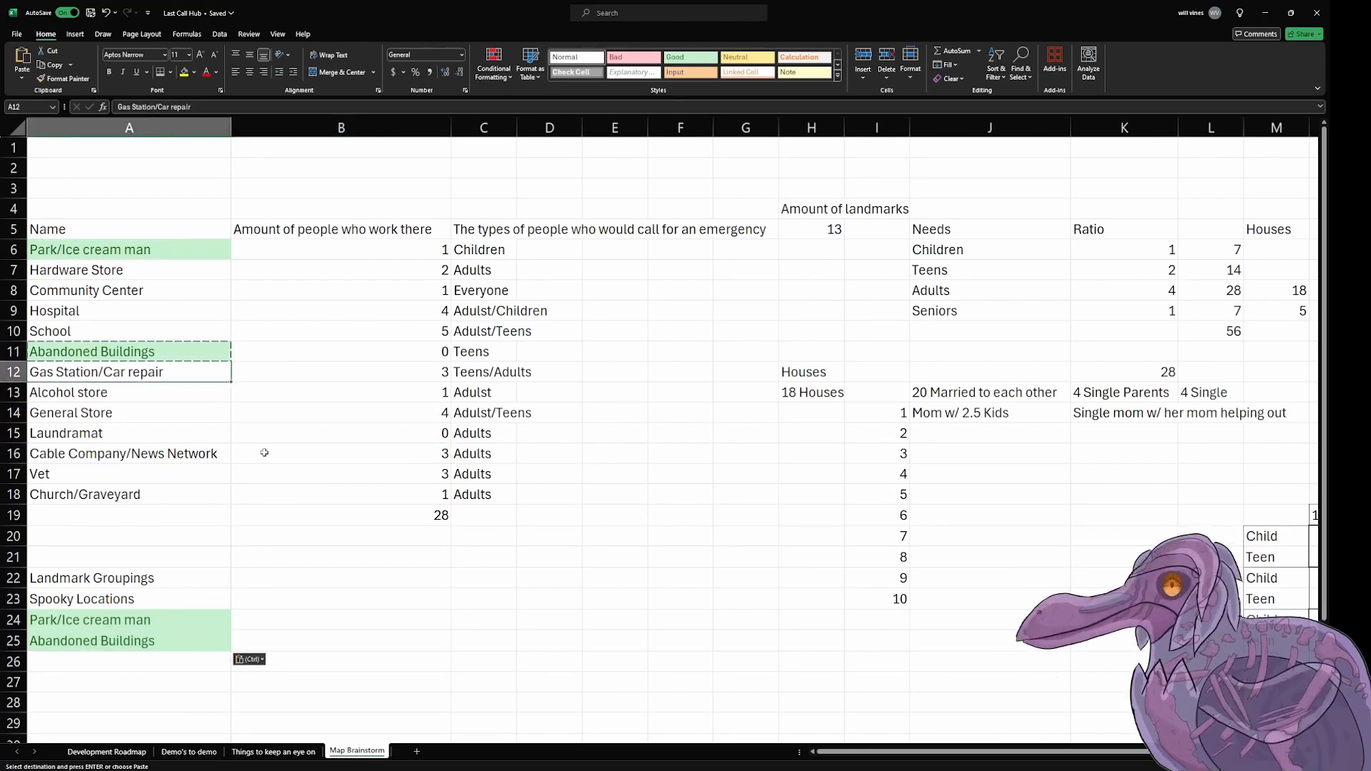
click(173, 434)
key(ctrl+c)
click(169, 661)
key(ctrl+v)
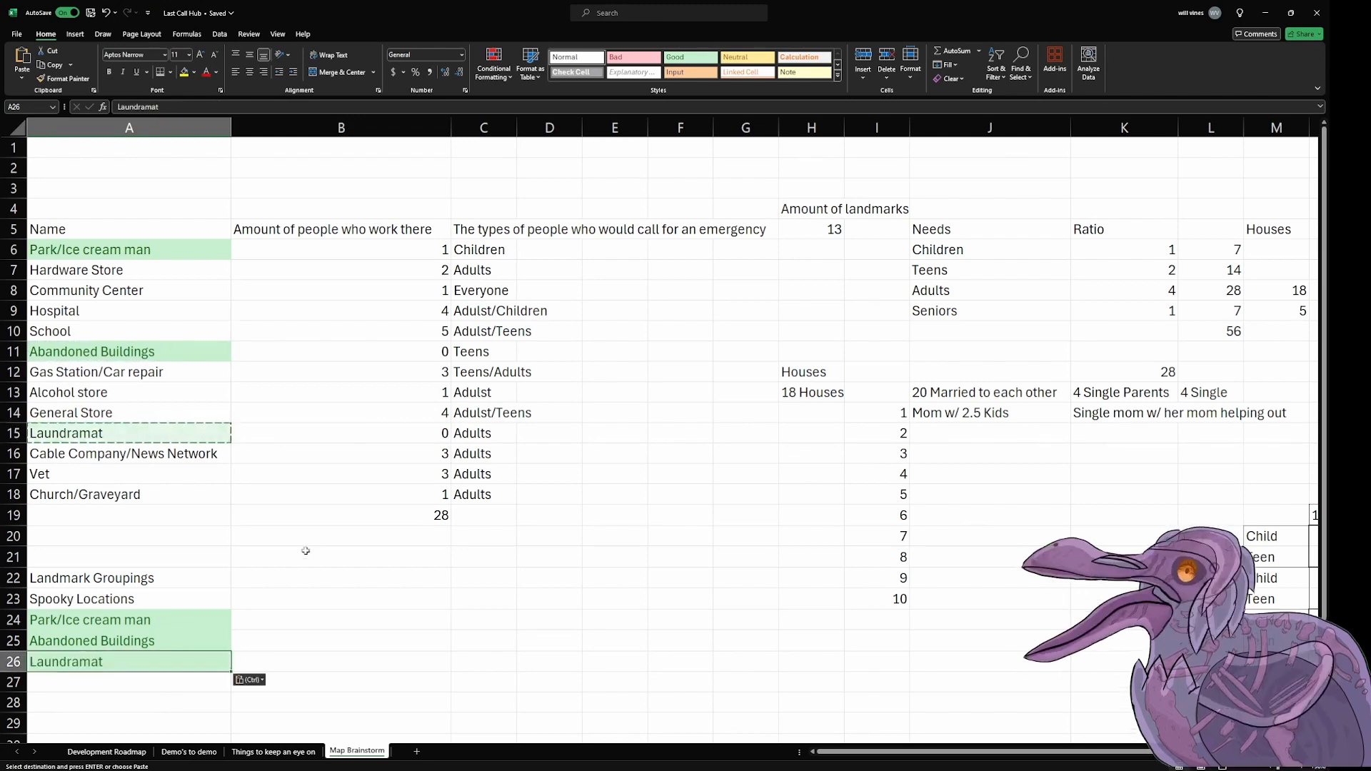
Step: Copy the Church/Graveyard entry from A18 into A27 in the Spooky Locations grouping
scroll(314, 533, down, 1)
scroll(313, 532, down, 1)
scroll(312, 533, up, 1)
click(173, 435)
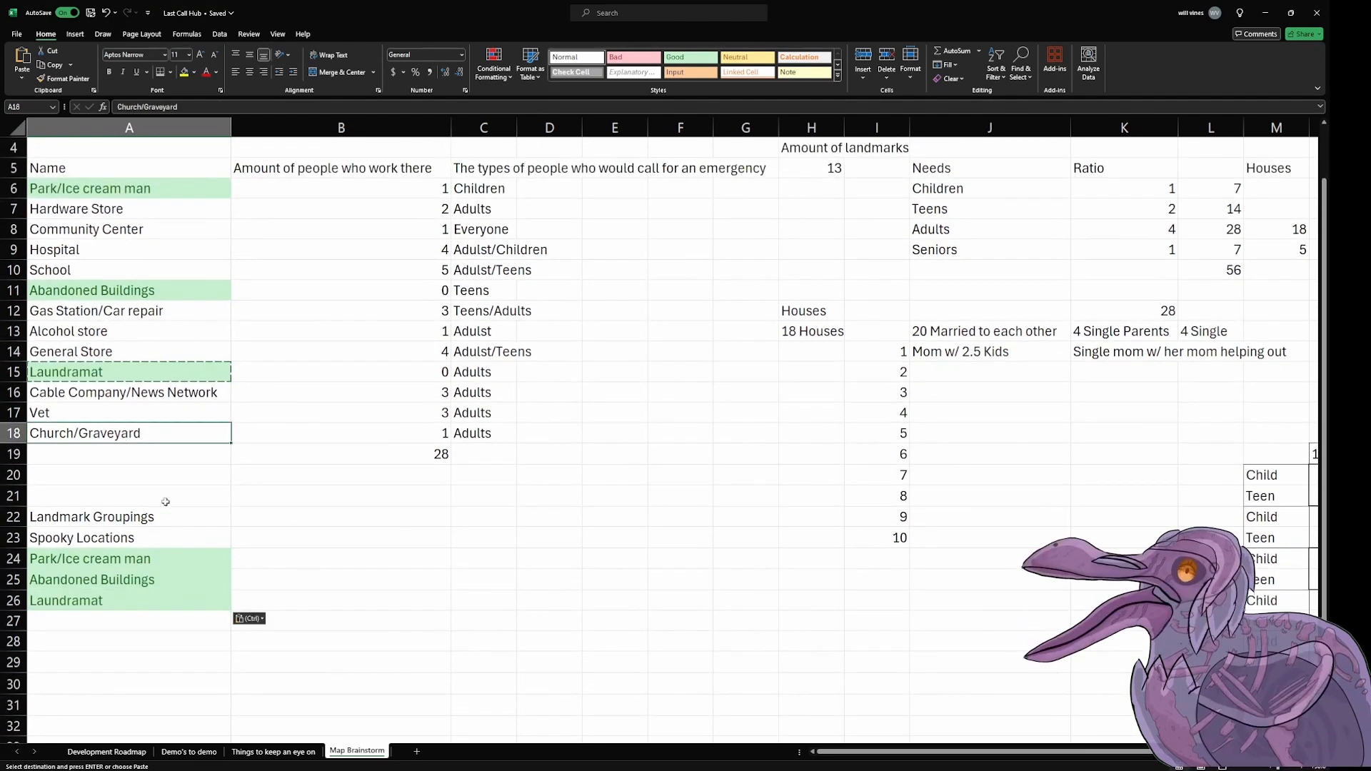
key(ctrl+c)
click(140, 630)
key(ctrl+v)
Step: Add "Gameplay Focused Locations" in B23 as the second grouping, beside Spooky Locations
click(342, 518)
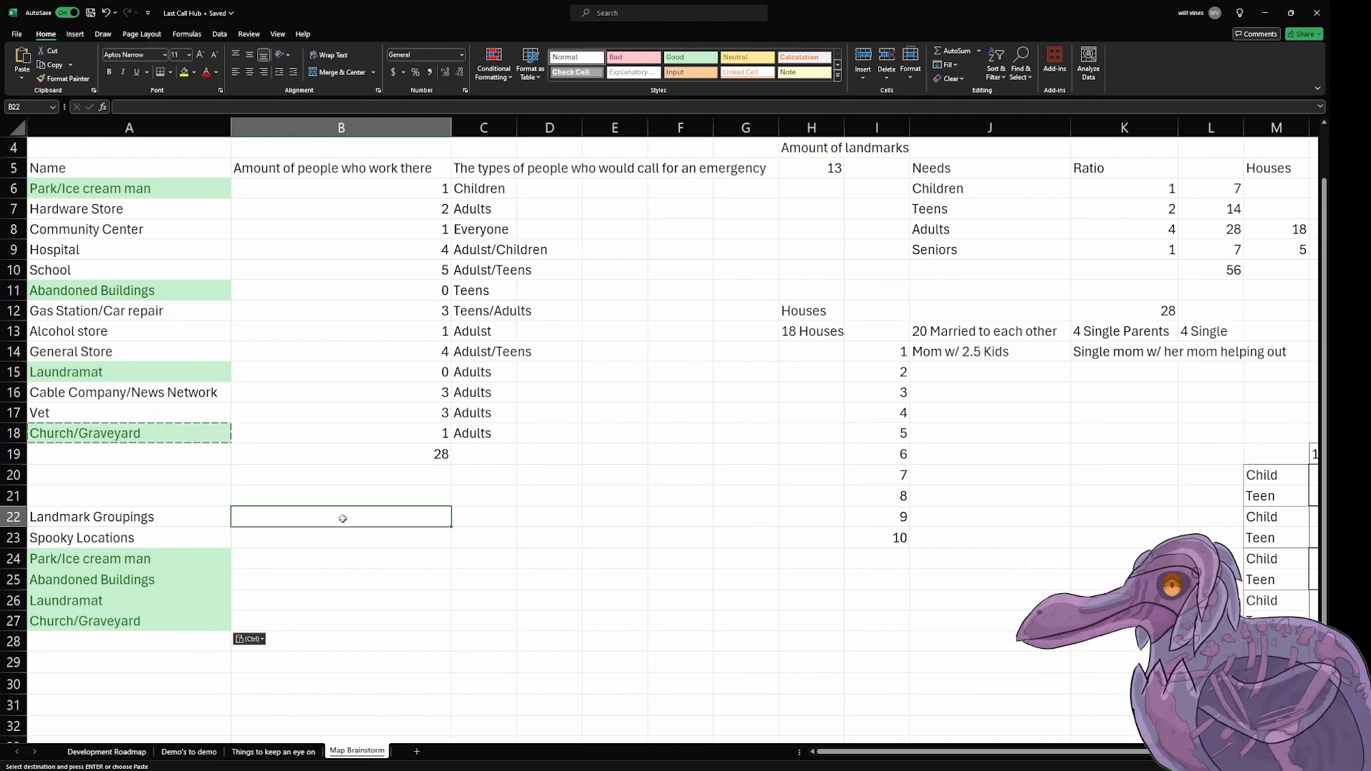
click(335, 540)
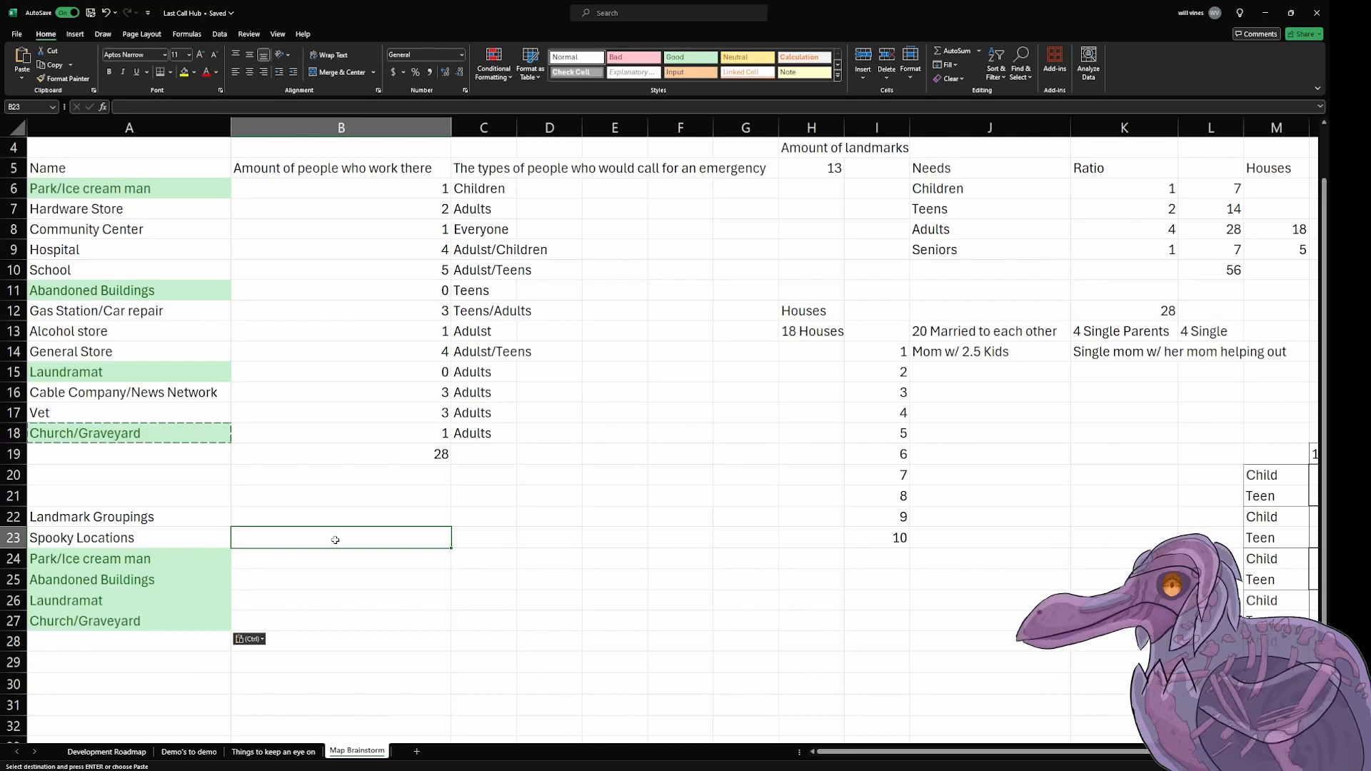
text(Gameplay Foc)
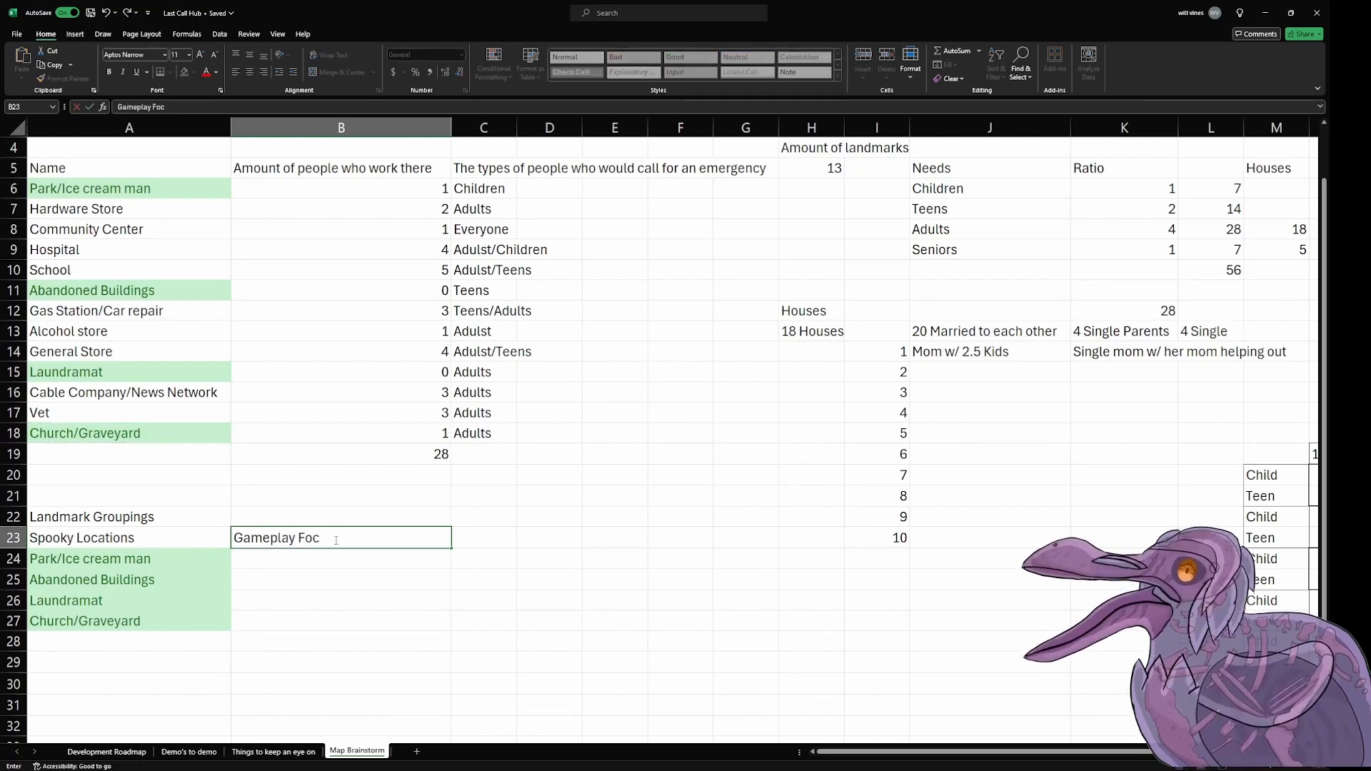
text(used Locations)
key(Return)
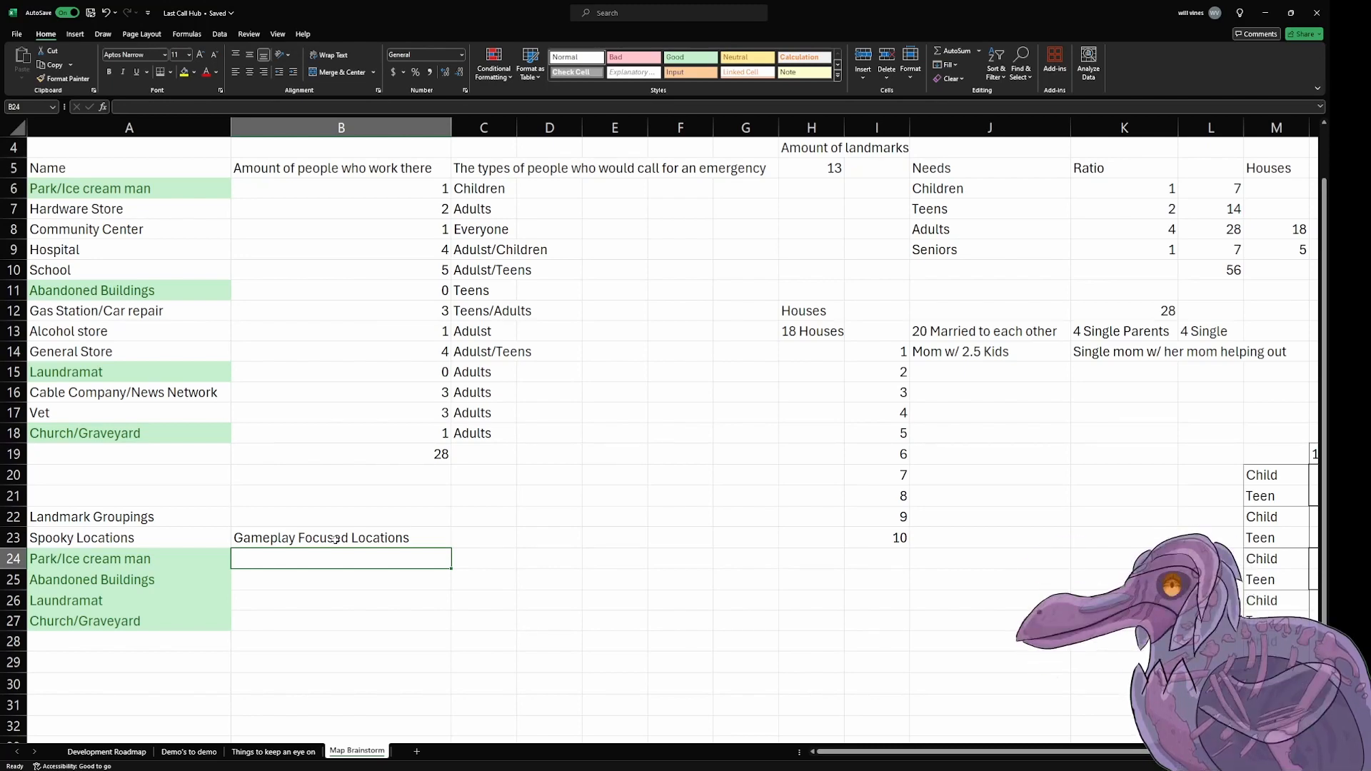
Step: Copy the Hardware Store entry from A7 into B24, under Gameplay Focused Locations
click(140, 214)
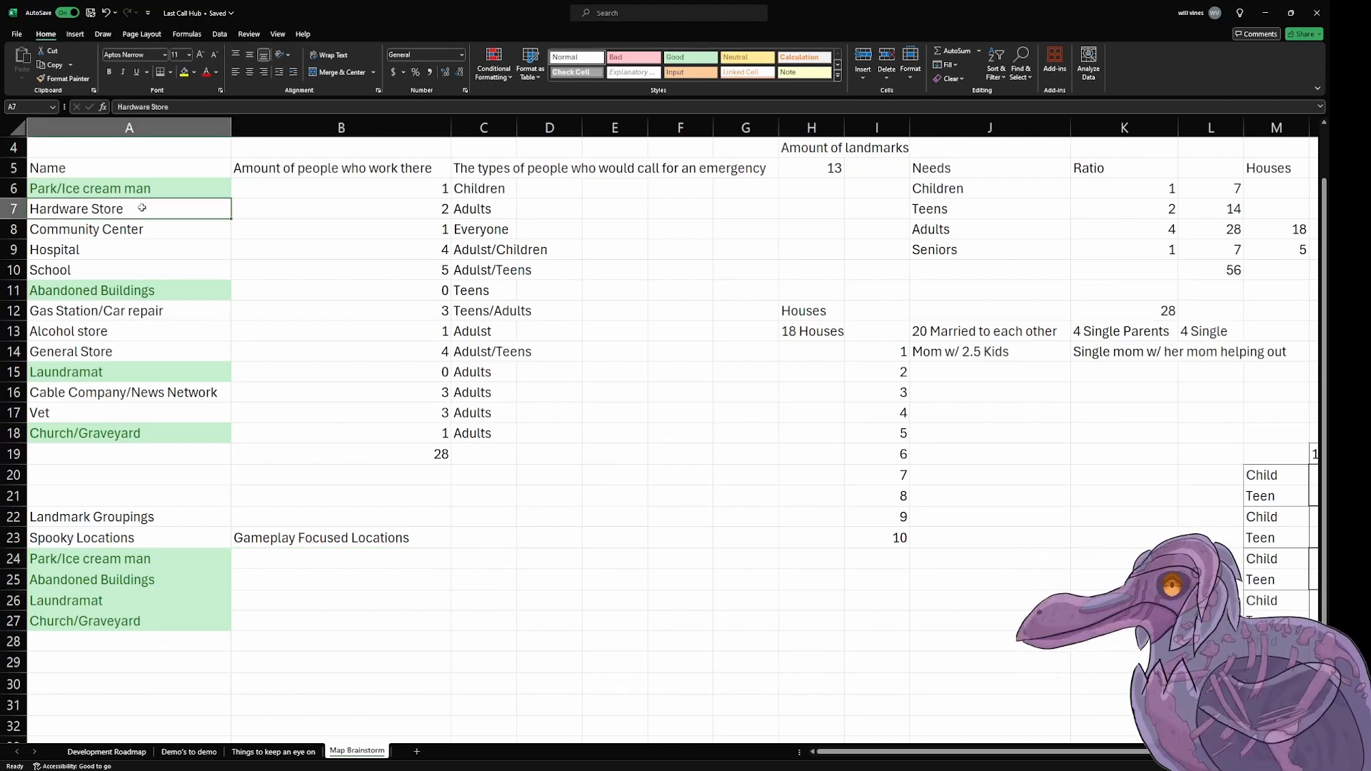
key(ctrl+c)
click(348, 557)
key(ctrl+c)
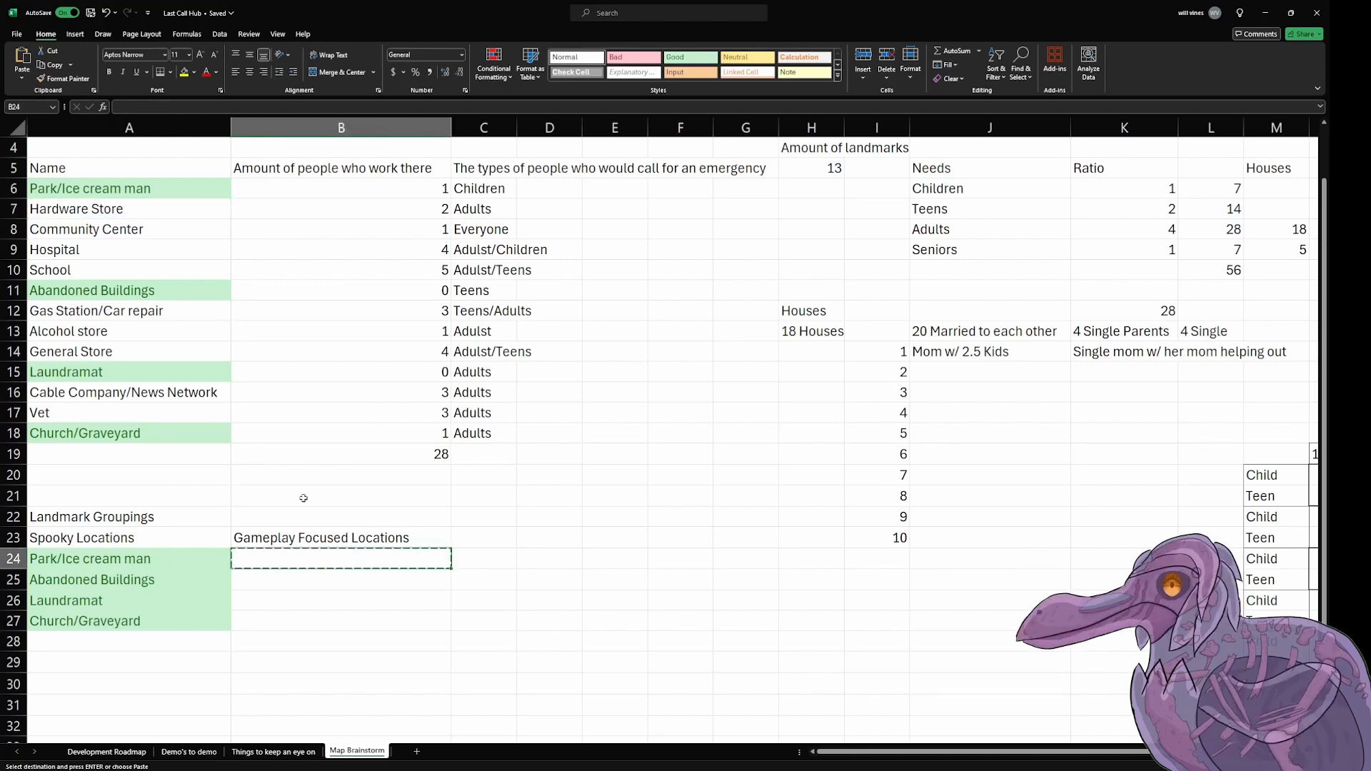
click(145, 206)
key(ctrl+c)
click(315, 562)
key(ctrl+v)
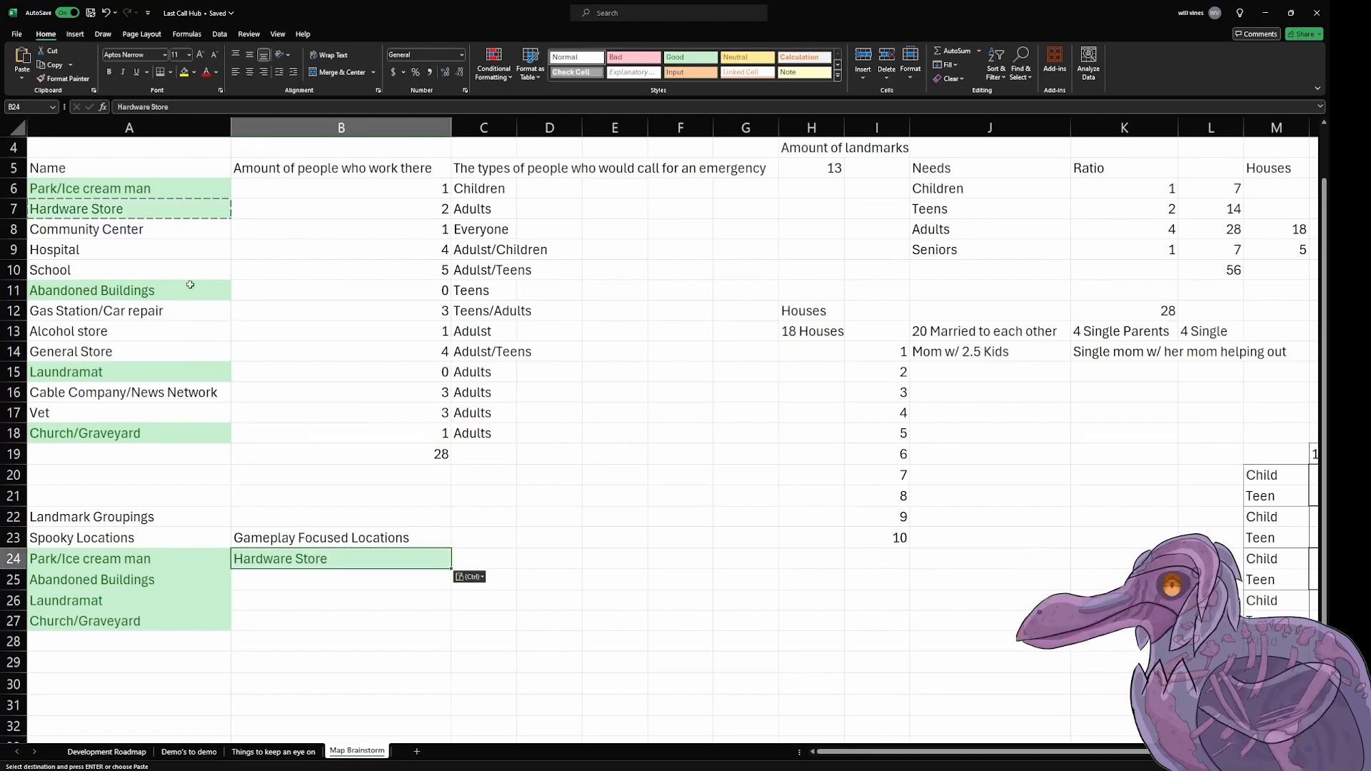
click(164, 232)
click(163, 250)
key(ctrl+c)
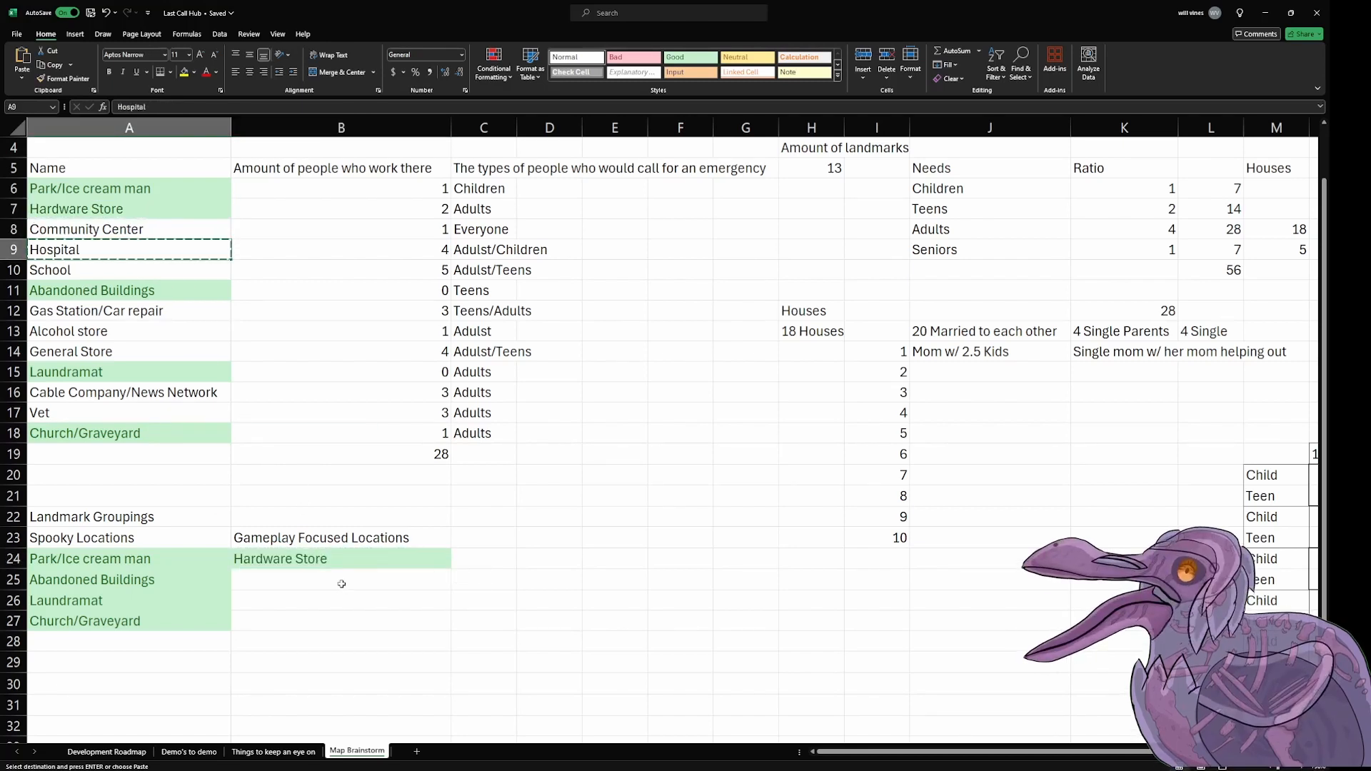
click(340, 580)
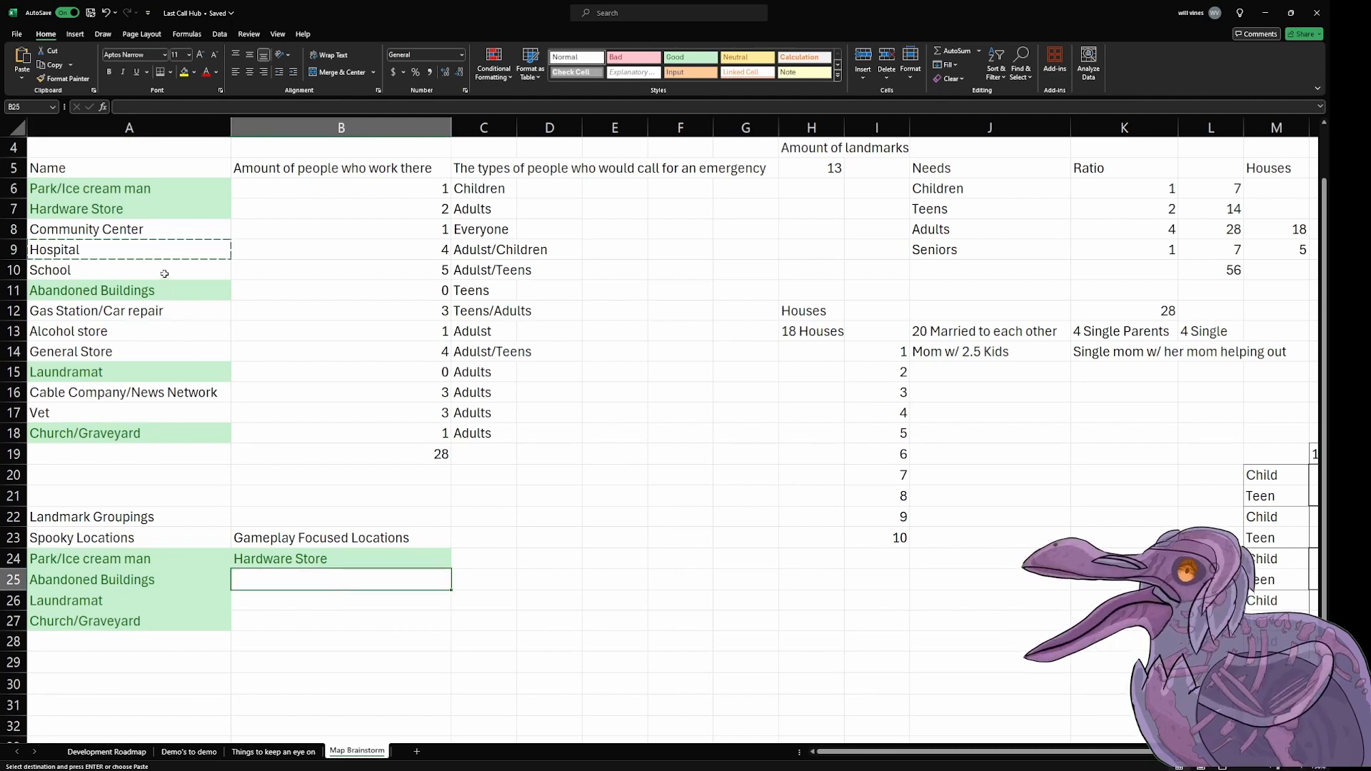
Step: Copy the Gas Station/Car repair entry from A12 into B25, under Gameplay Focused Locations
click(169, 313)
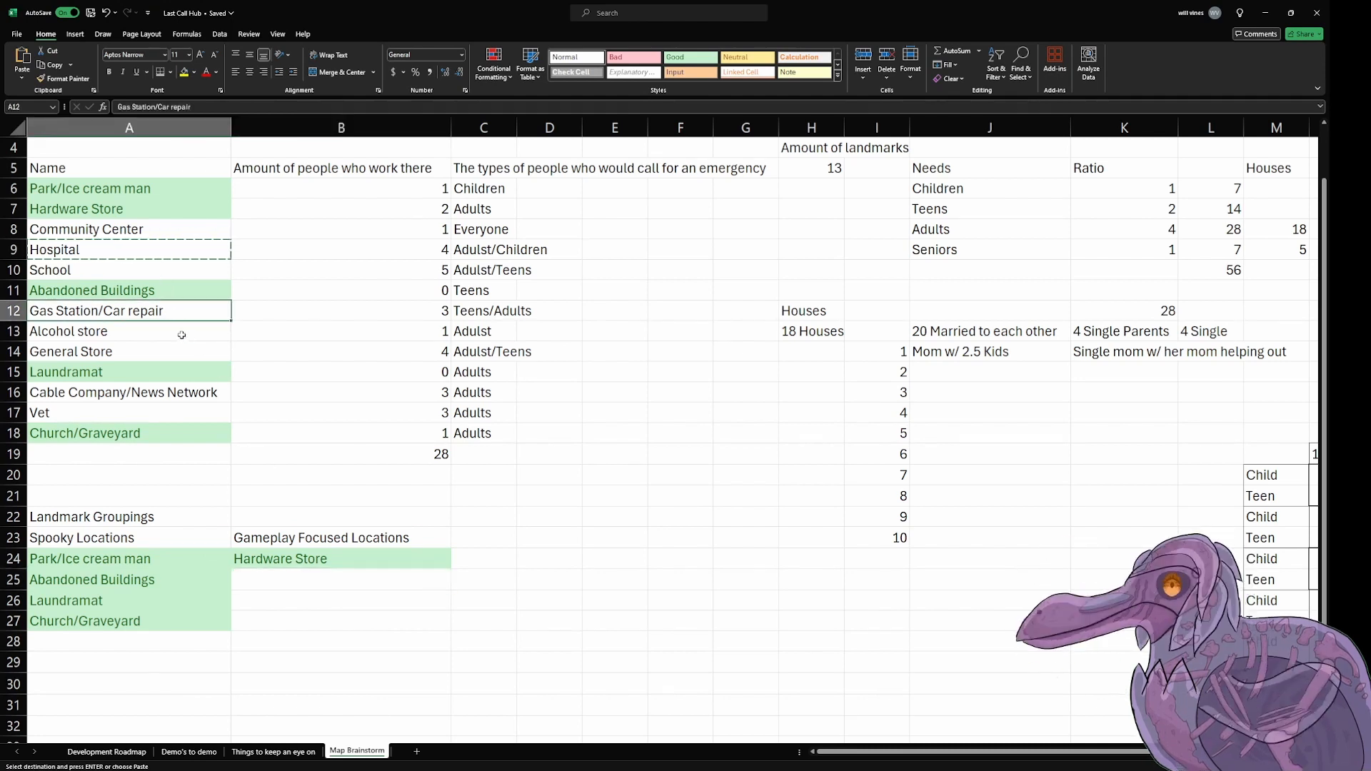
key(ctrl+c)
click(312, 582)
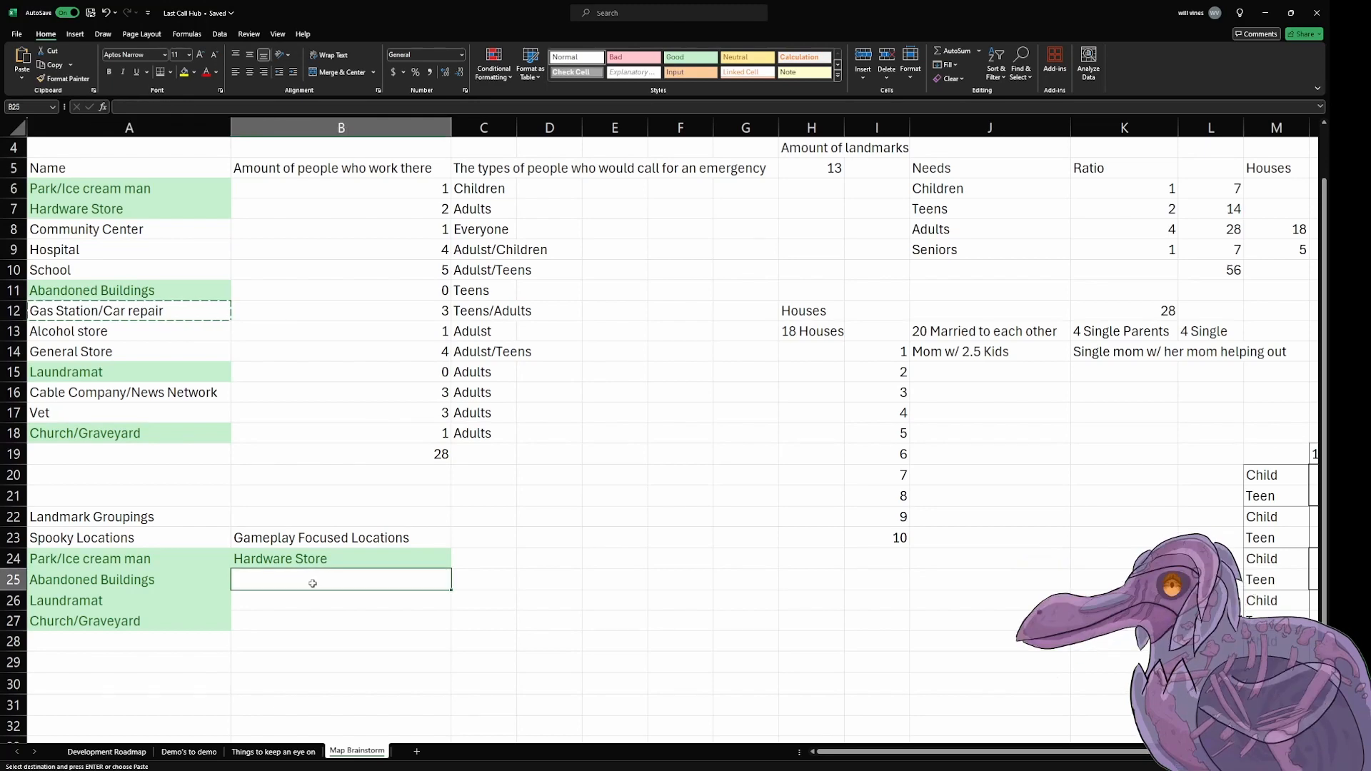
key(ctrl+v)
Step: Copy the Cable Company/News Network entry from A16 into B26, under Gameplay Focused Locations
click(184, 352)
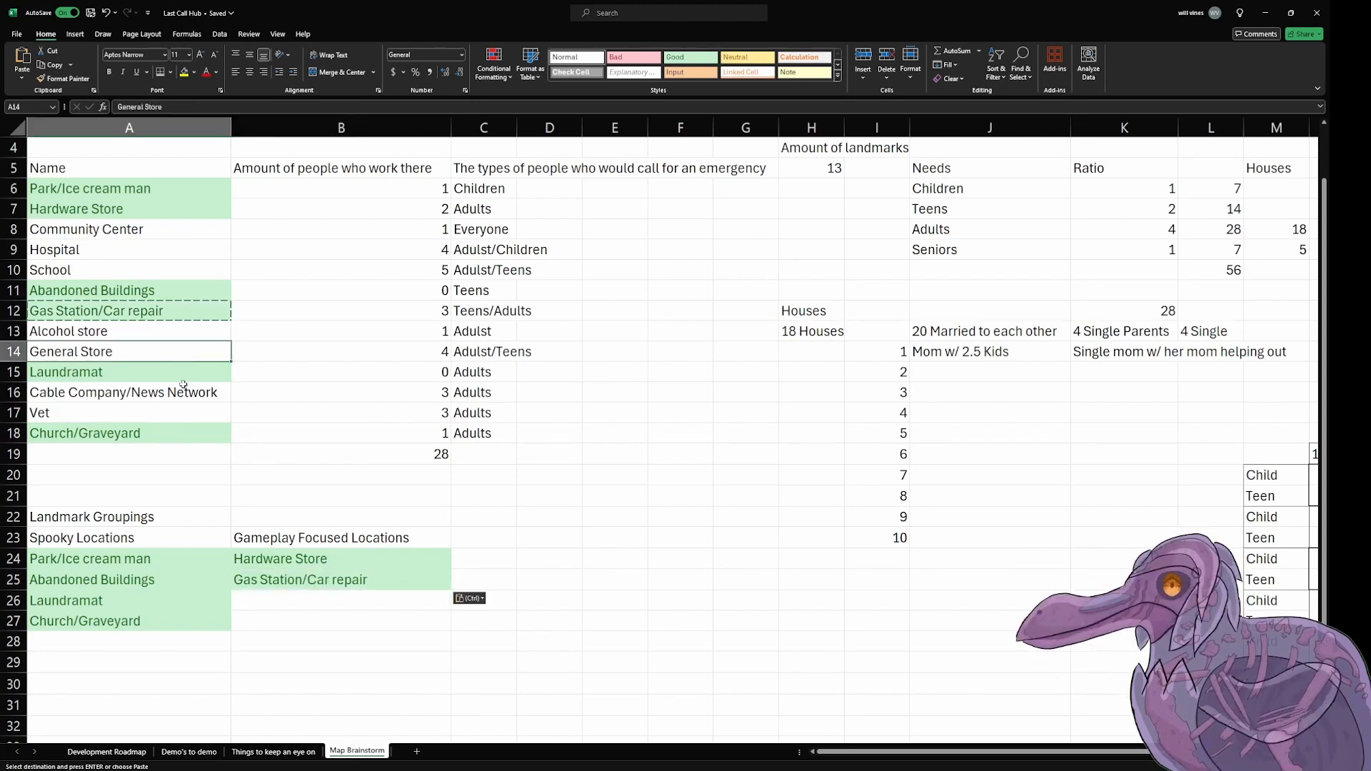
click(187, 393)
key(ctrl+c)
click(325, 600)
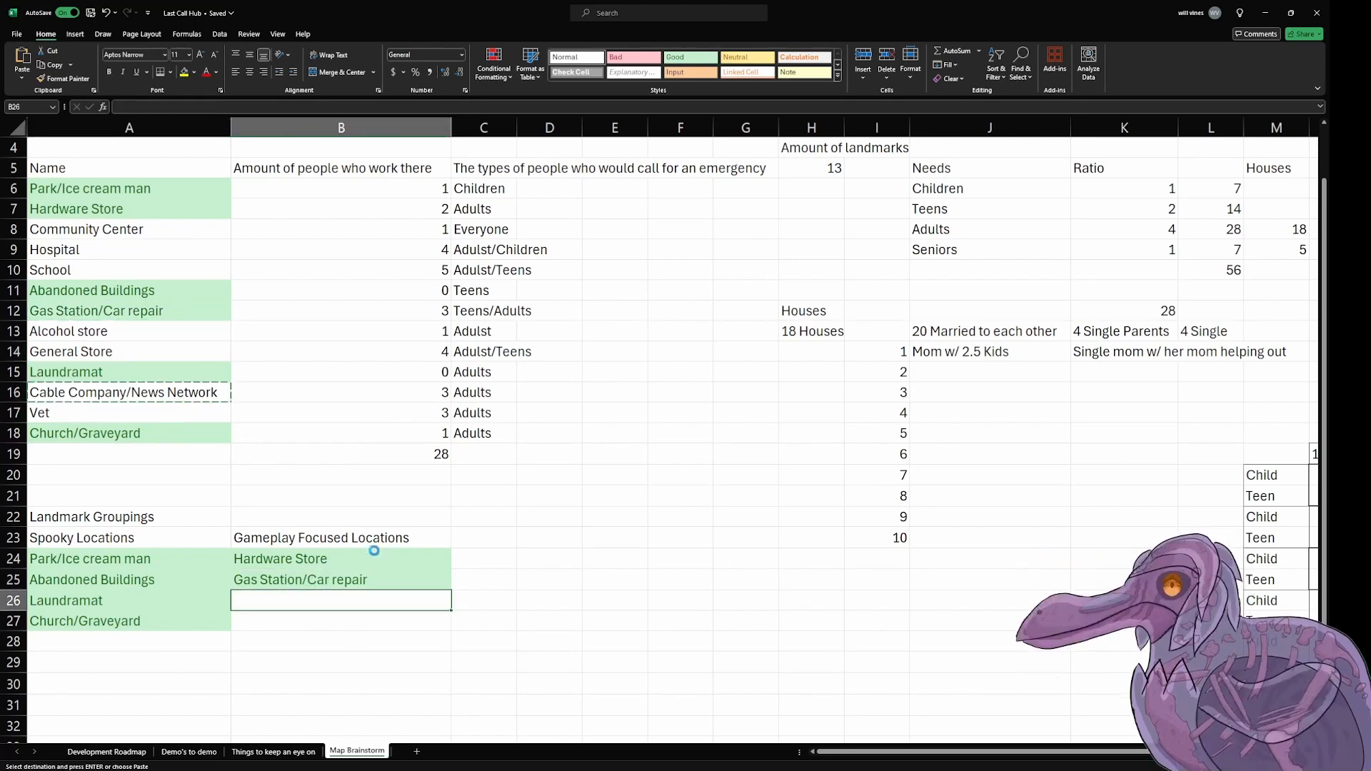
key(ctrl+v)
click(344, 455)
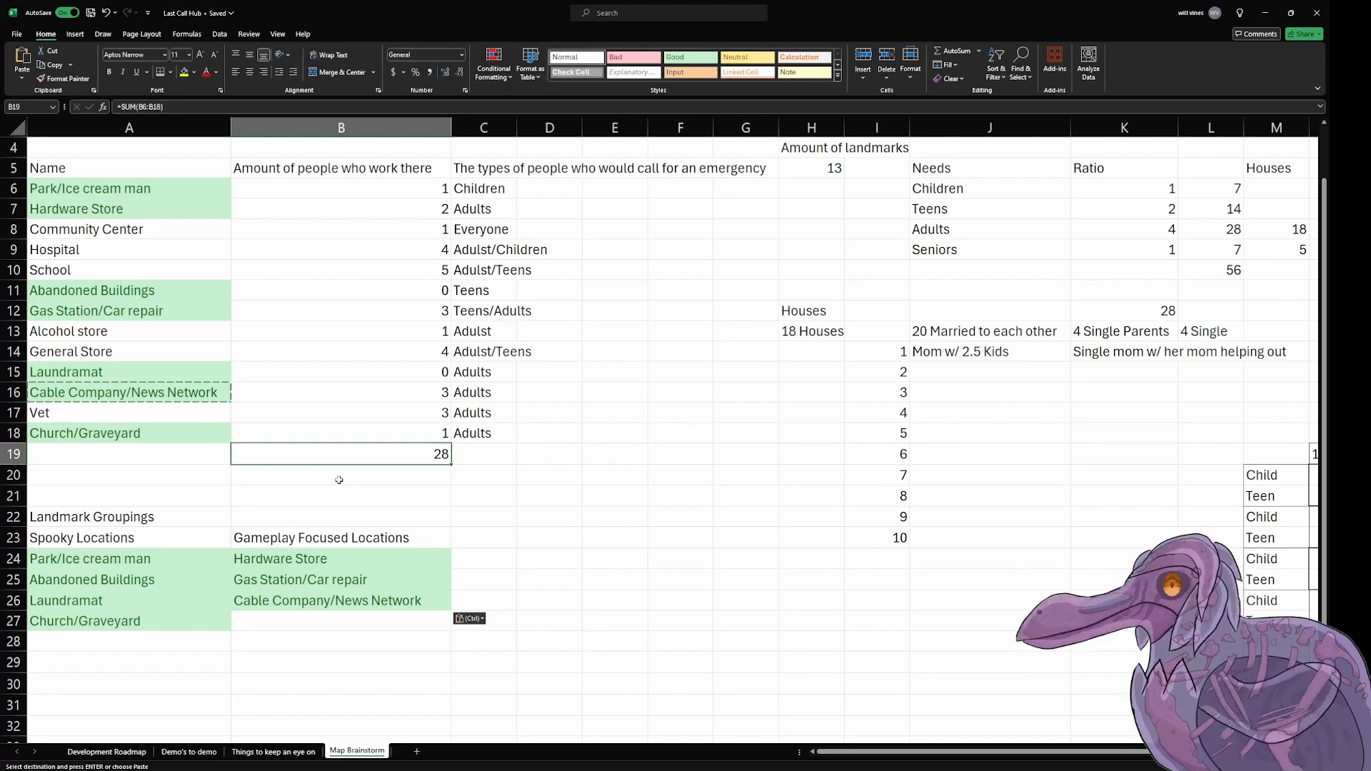
key(Up)
key(Up)
key(Left)
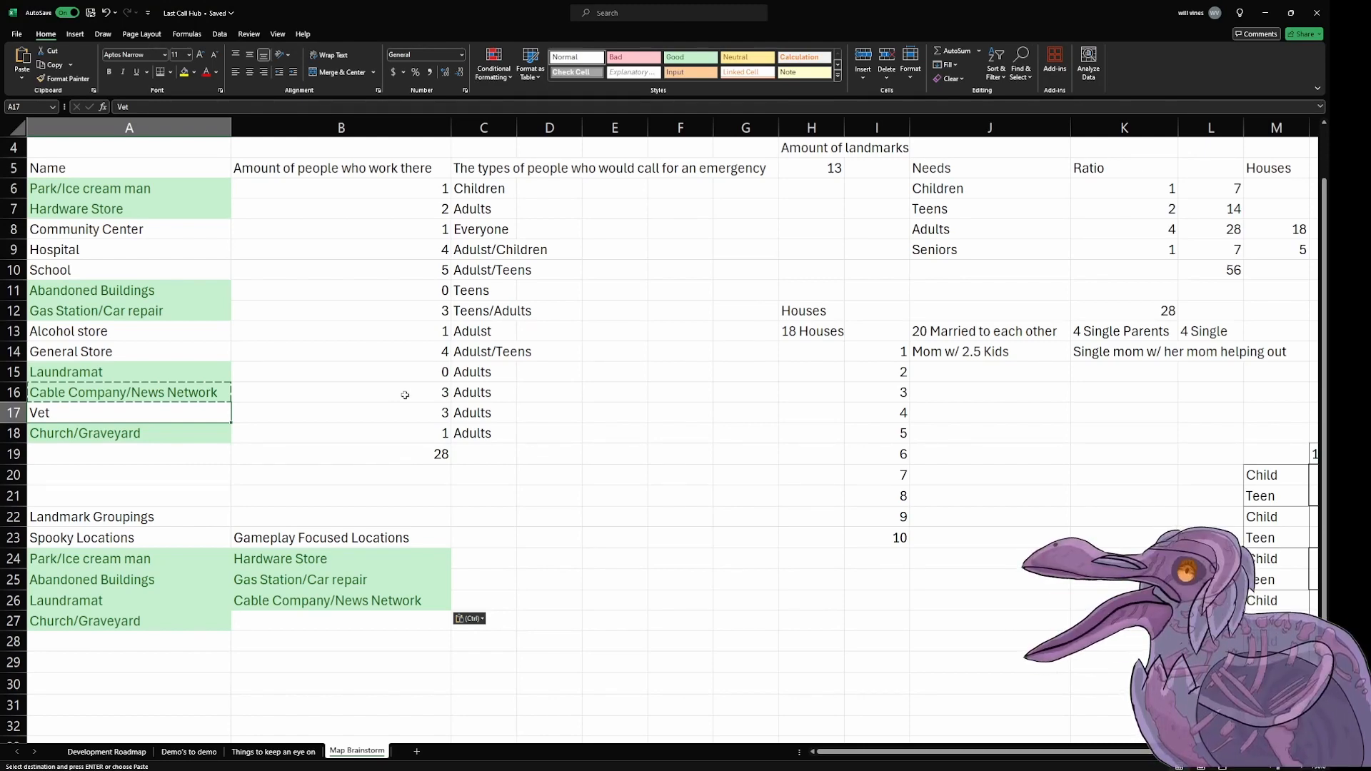
Step: Add "Consequence Locations" in C23 as the third grouping and widen column C to fit the heading
click(512, 536)
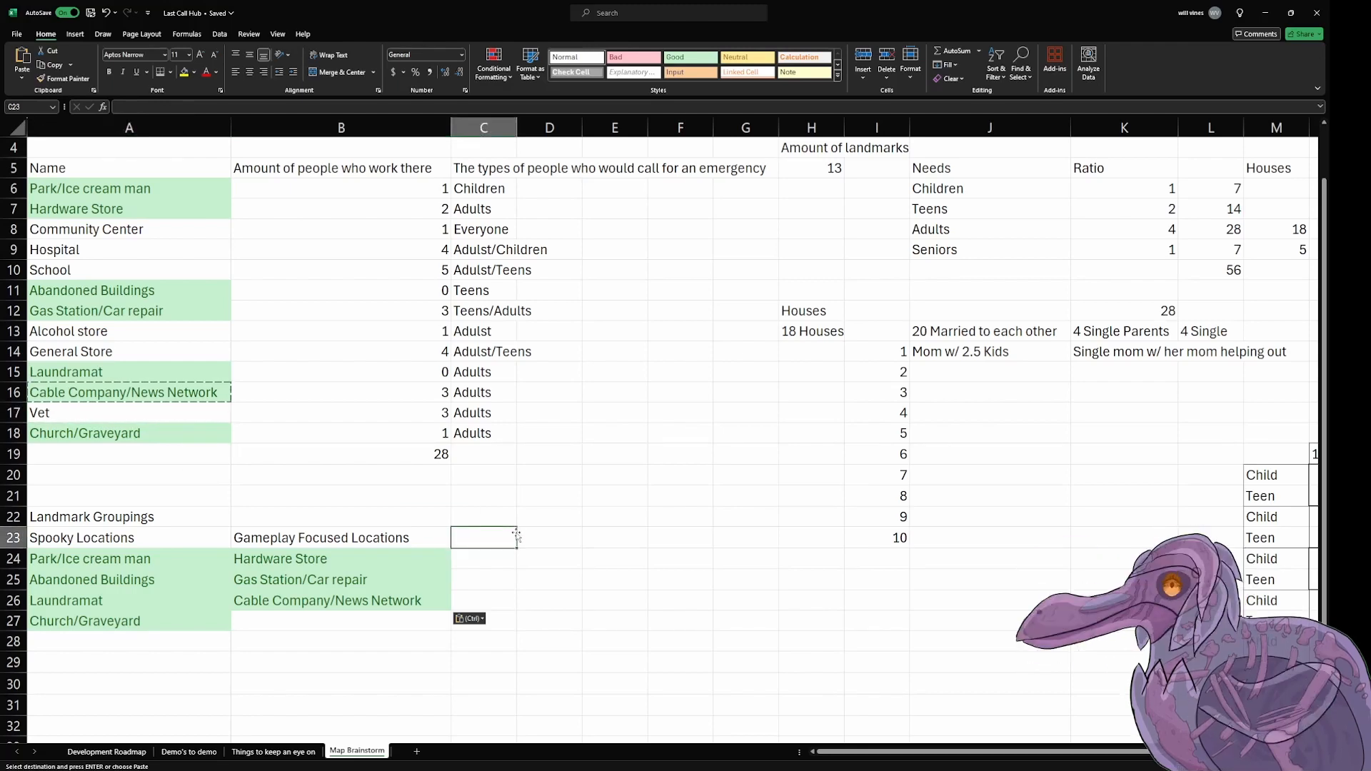
text(Conq)
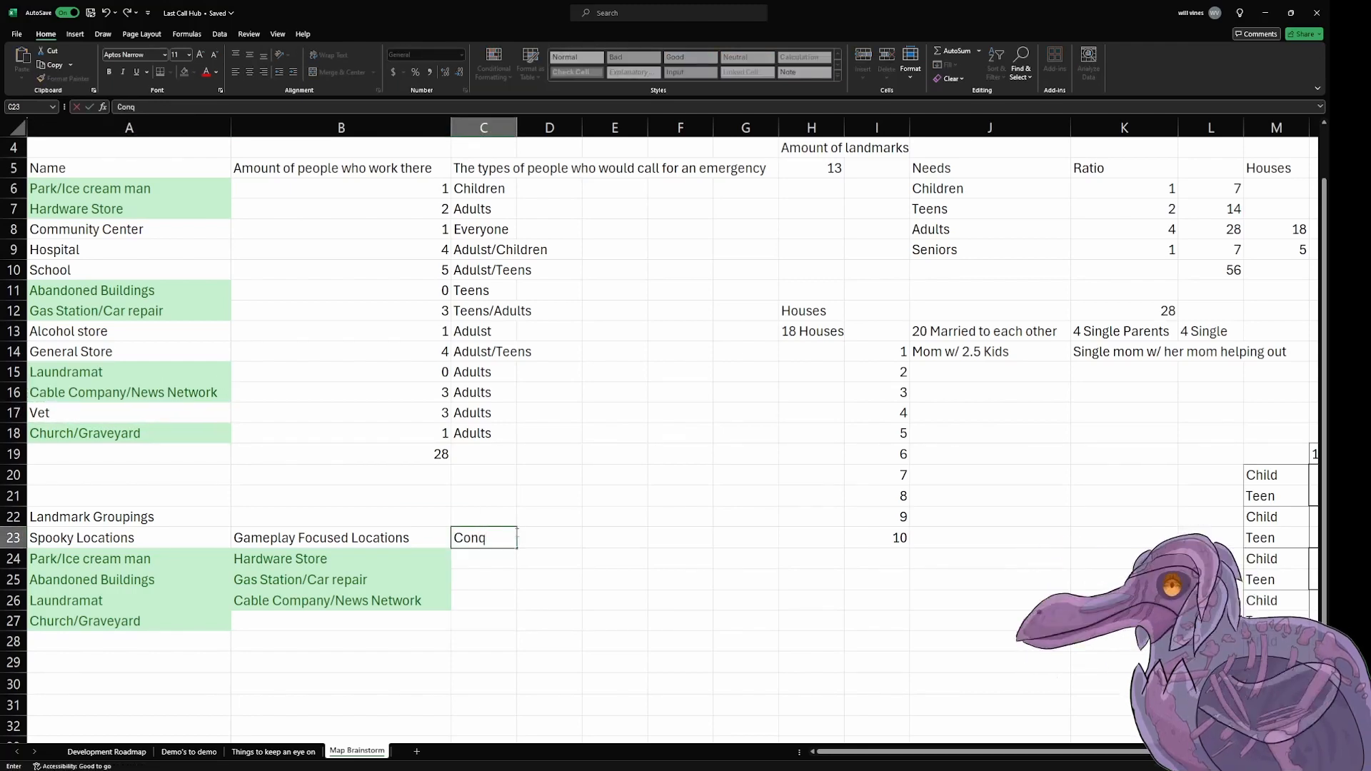
key(BackSpace)
text(sequen)
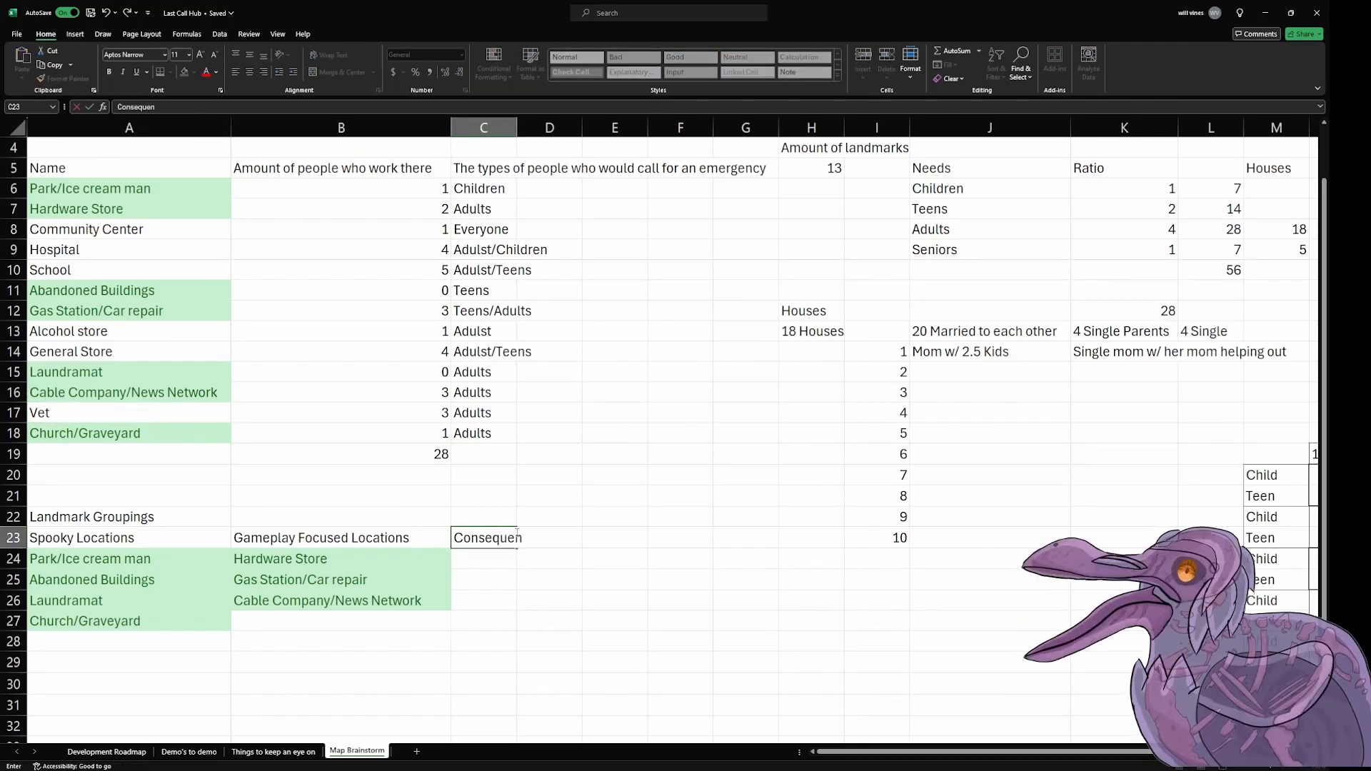
text(ce Locations)
click(588, 585)
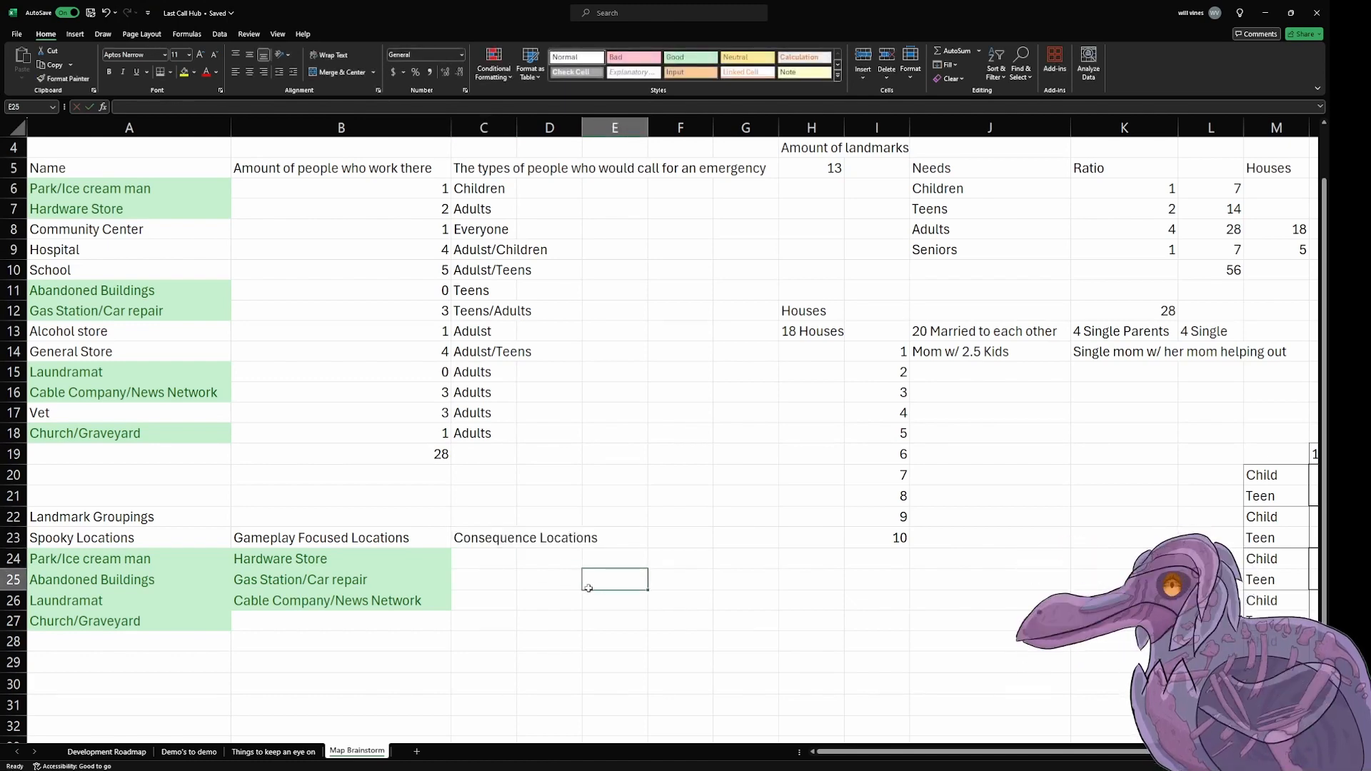
drag(517, 127, 601, 172)
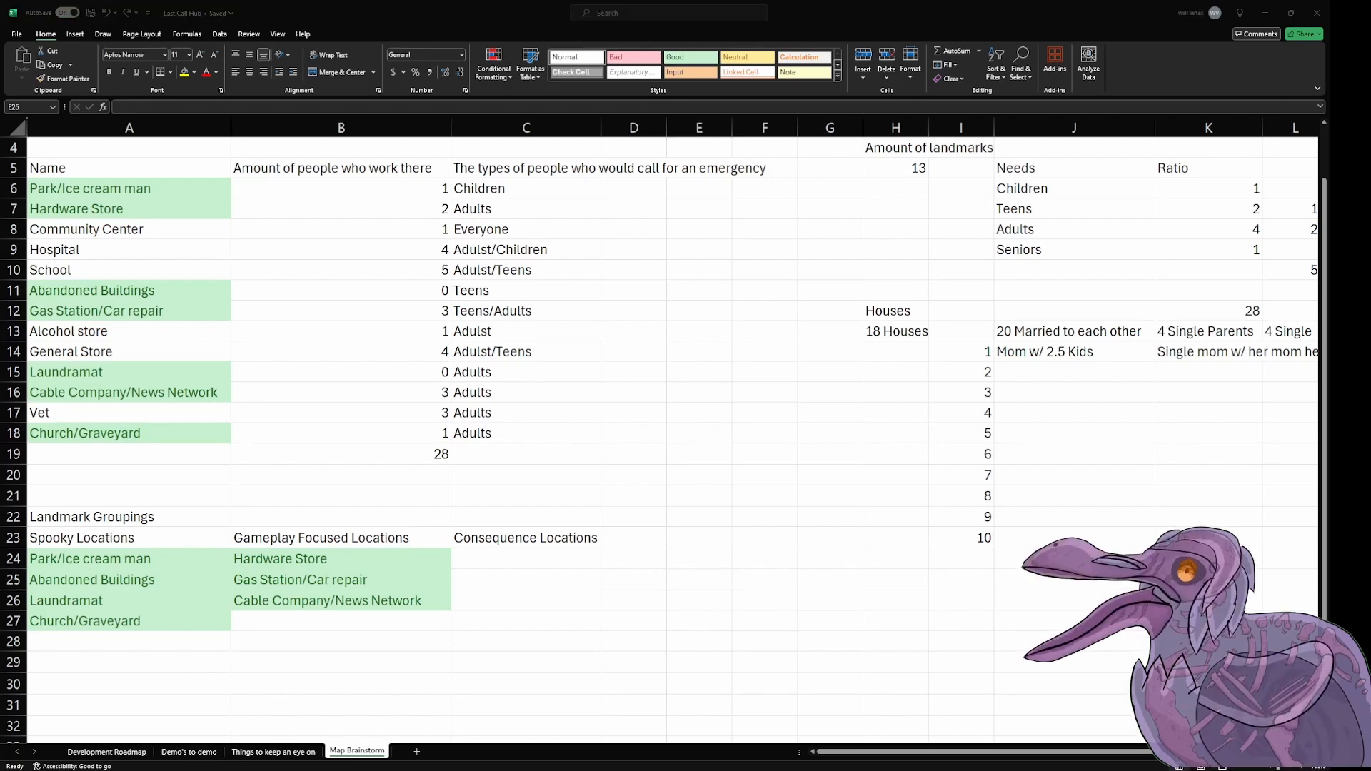
click(487, 496)
Step: Copy the Vet entry from A17 into C24, under Consequence Locations
click(145, 221)
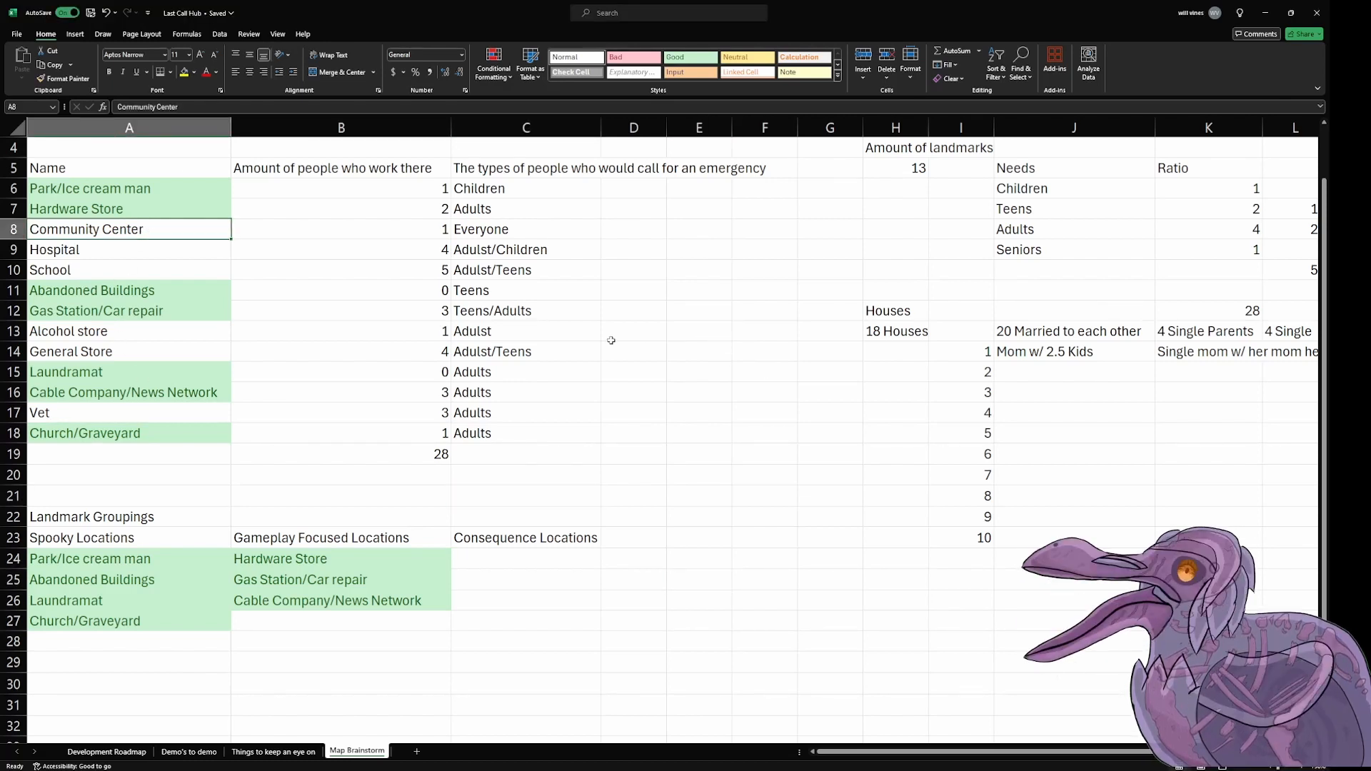
click(163, 253)
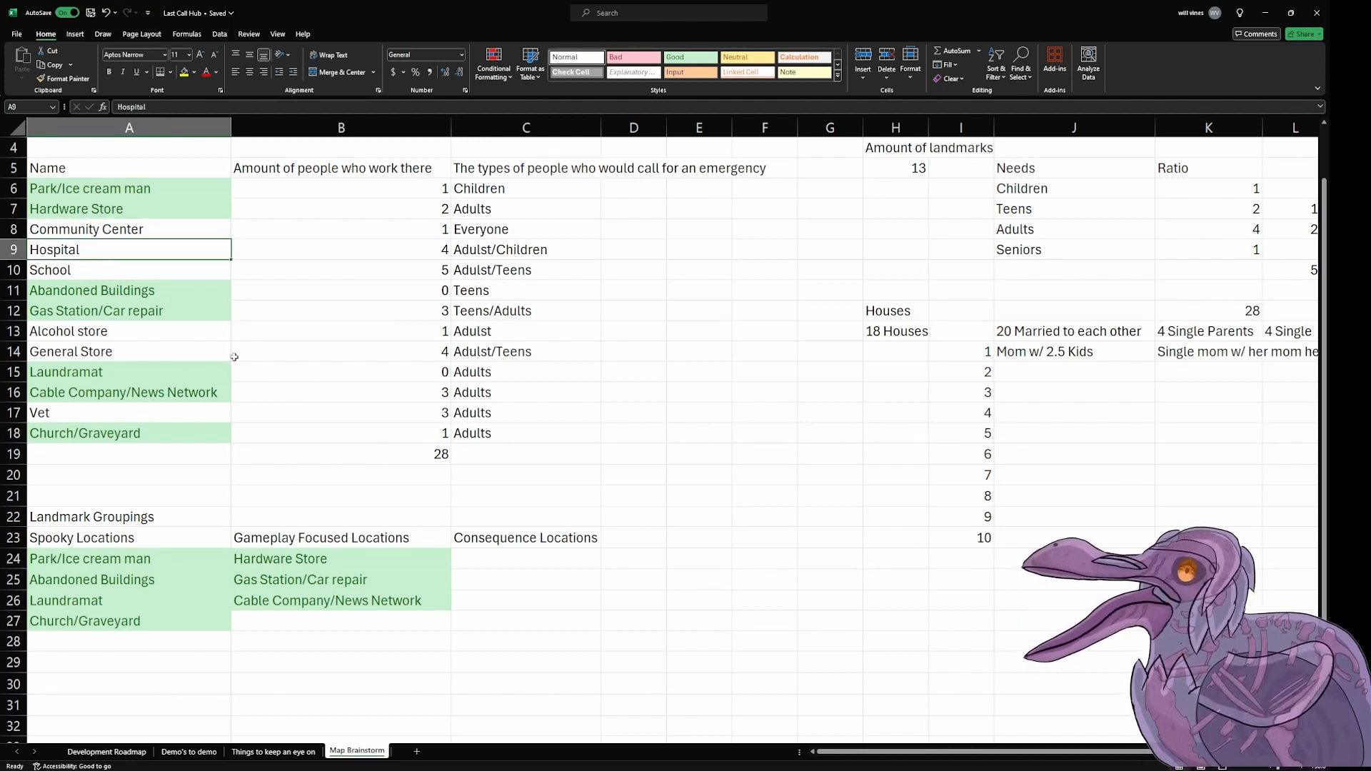
click(169, 273)
click(204, 352)
click(143, 413)
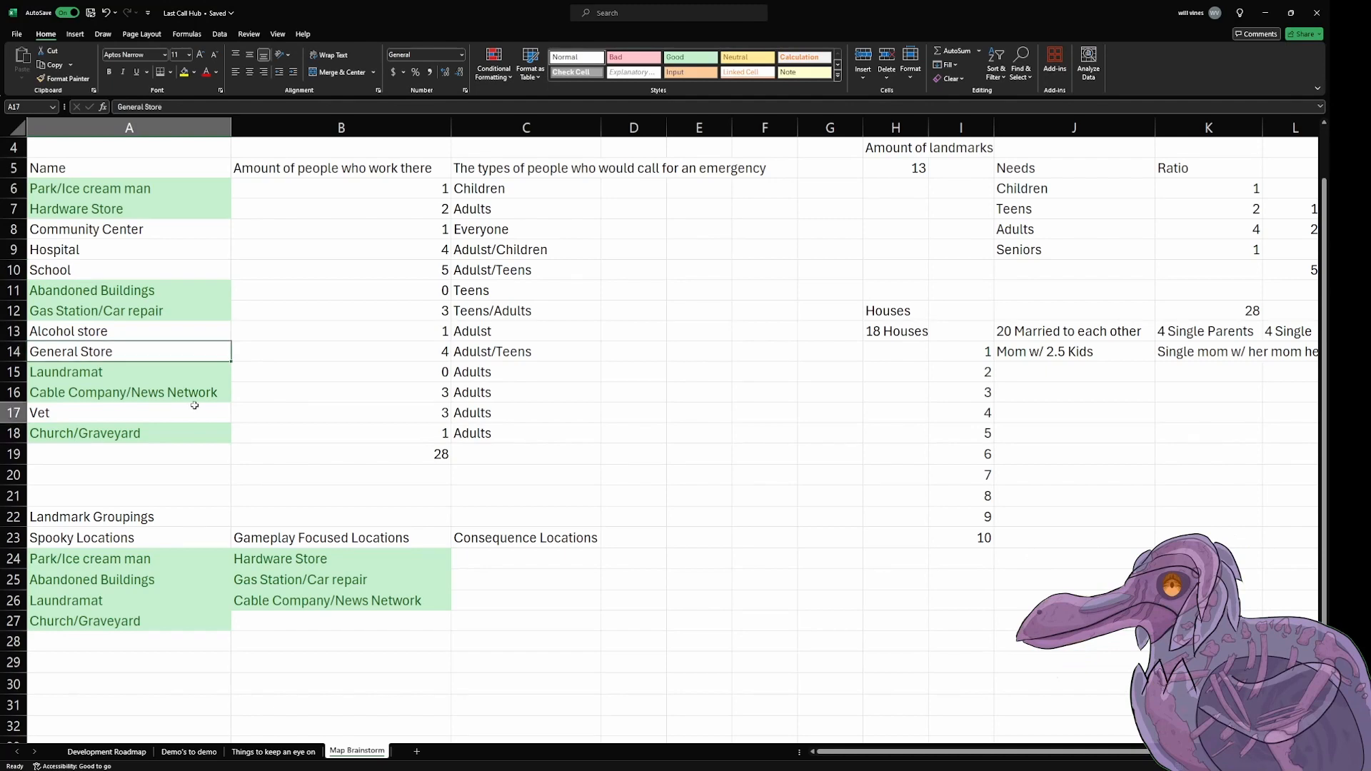
key(ctrl+c)
click(509, 564)
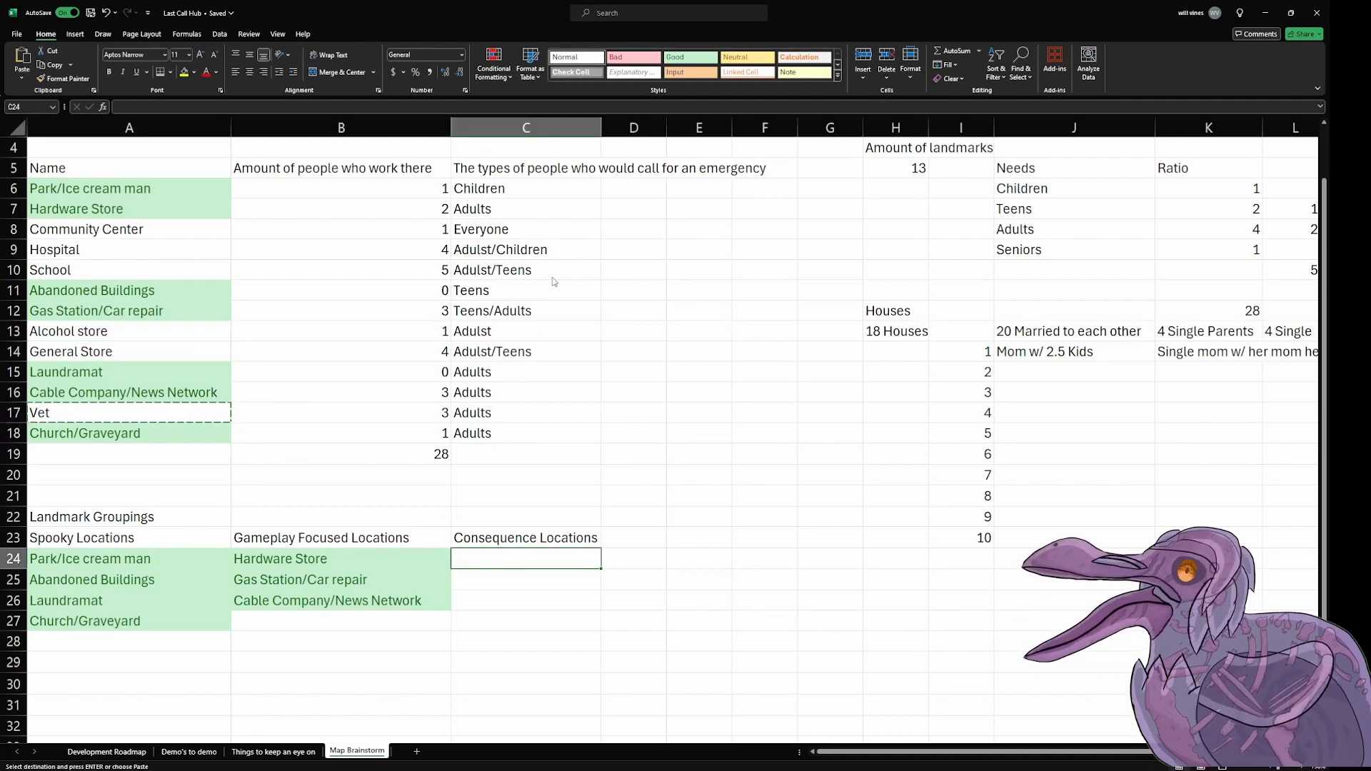
key(ctrl+v)
Step: Copy the Community Center and Hospital entries from A8:A9 into C25:C26, under Consequence Locations
click(471, 583)
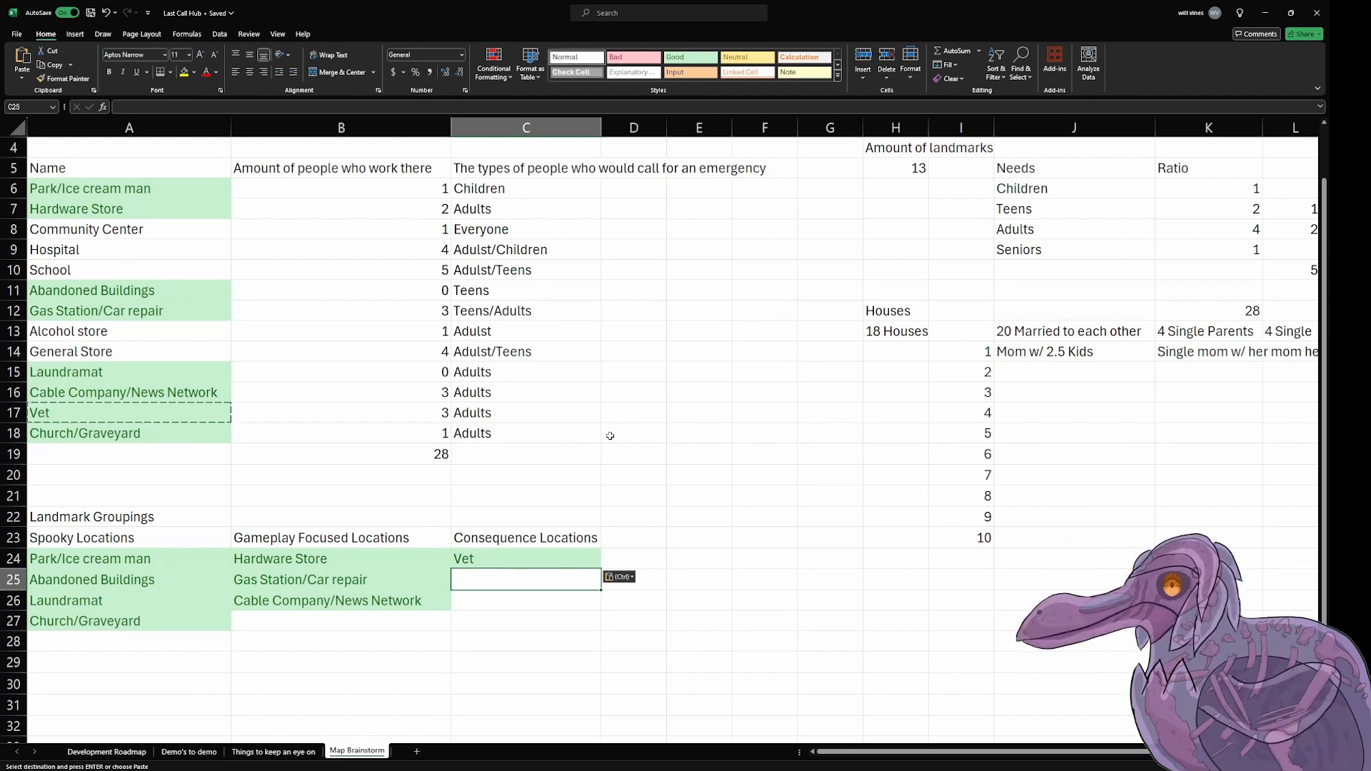
click(85, 229)
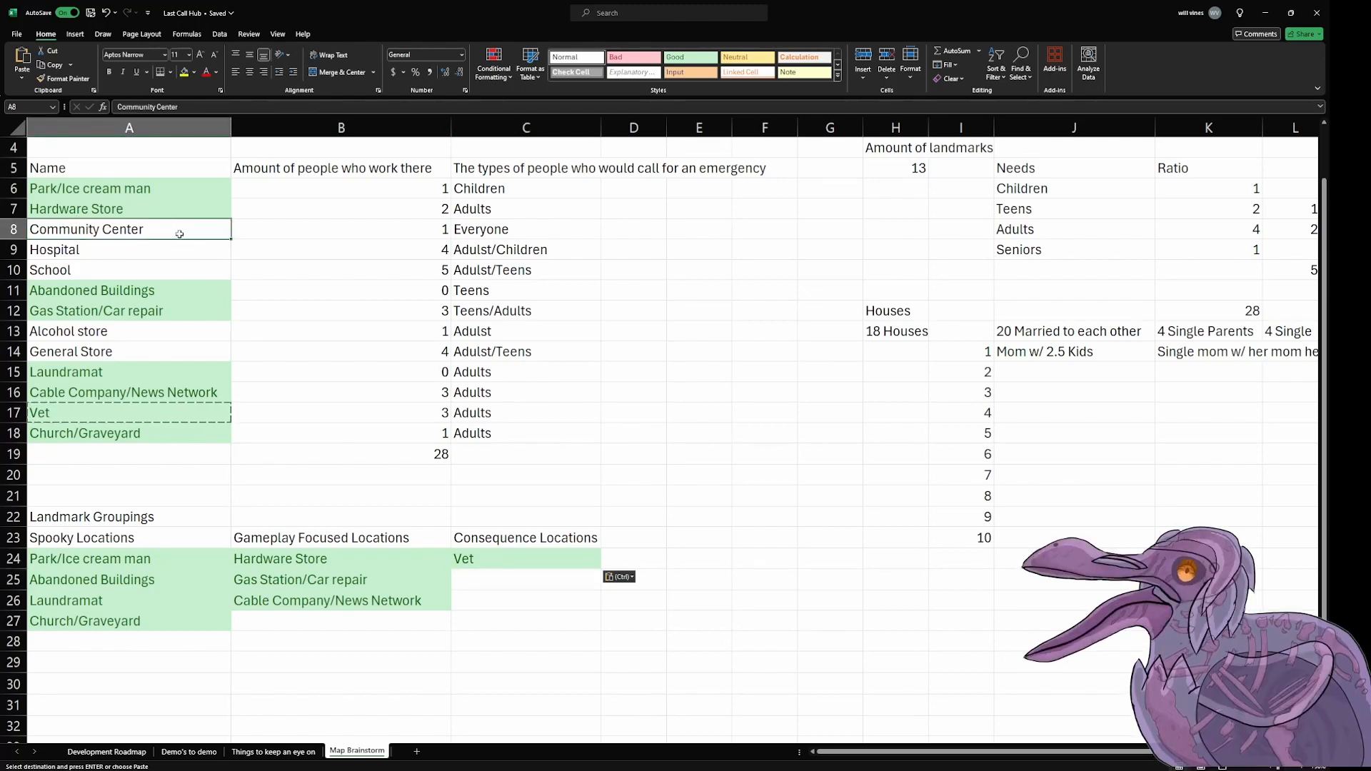
drag(180, 234, 179, 250)
key(ctrl+c)
click(514, 578)
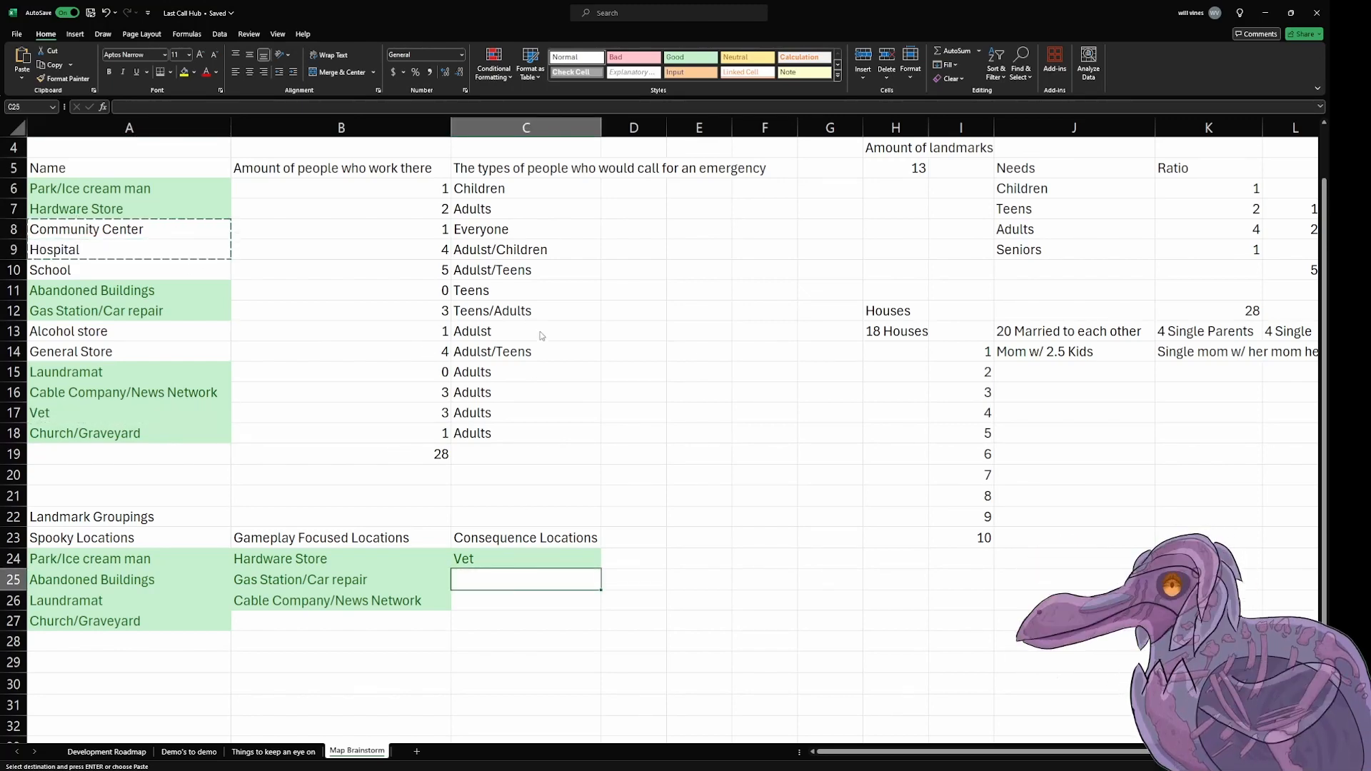
key(ctrl+v)
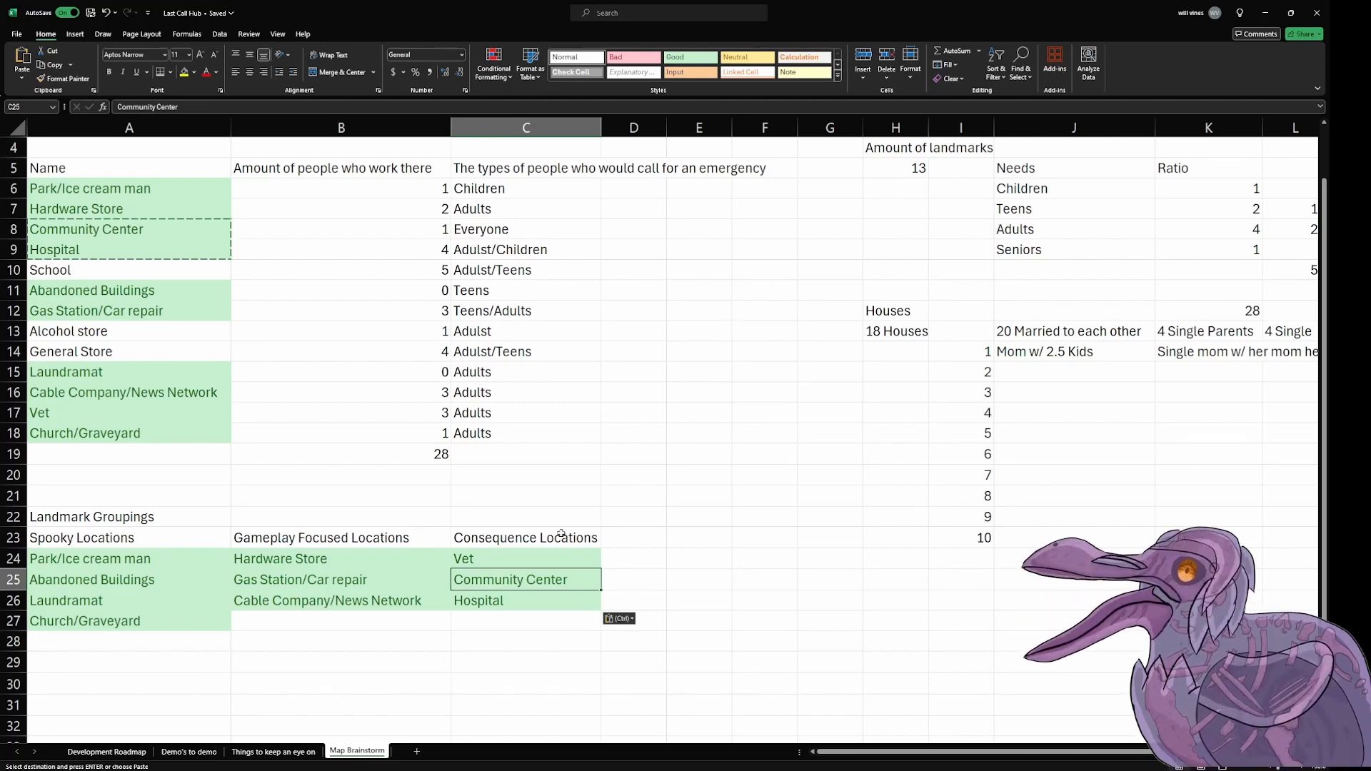
Step: Review the Consequence Locations entries and the landmarks in column A that are still without a grouping
click(621, 559)
click(643, 539)
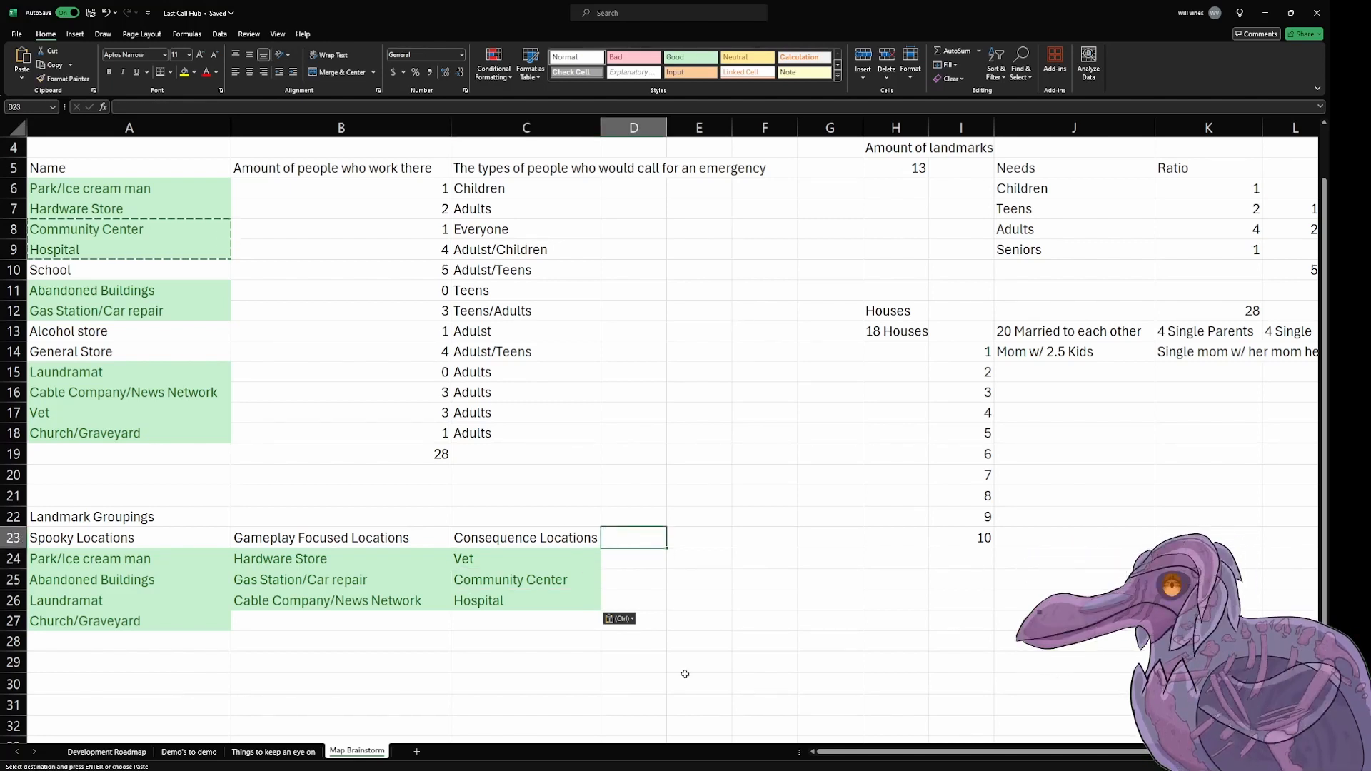
key(Down)
key(Down)
key(Down)
key(Left)
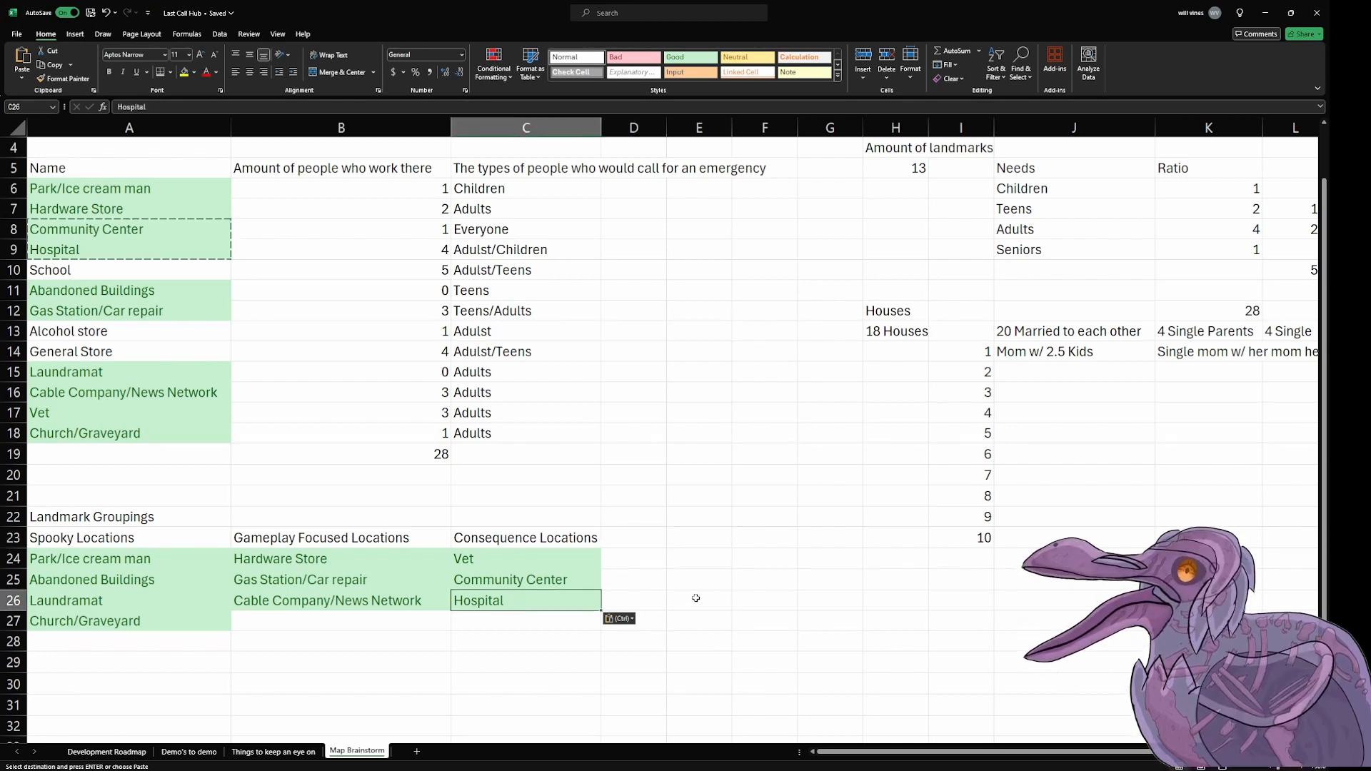
mouse_move(520, 599)
mouse_down()
mouse_move(528, 582)
mouse_move(526, 598)
mouse_up()
key(Right)
click(525, 599)
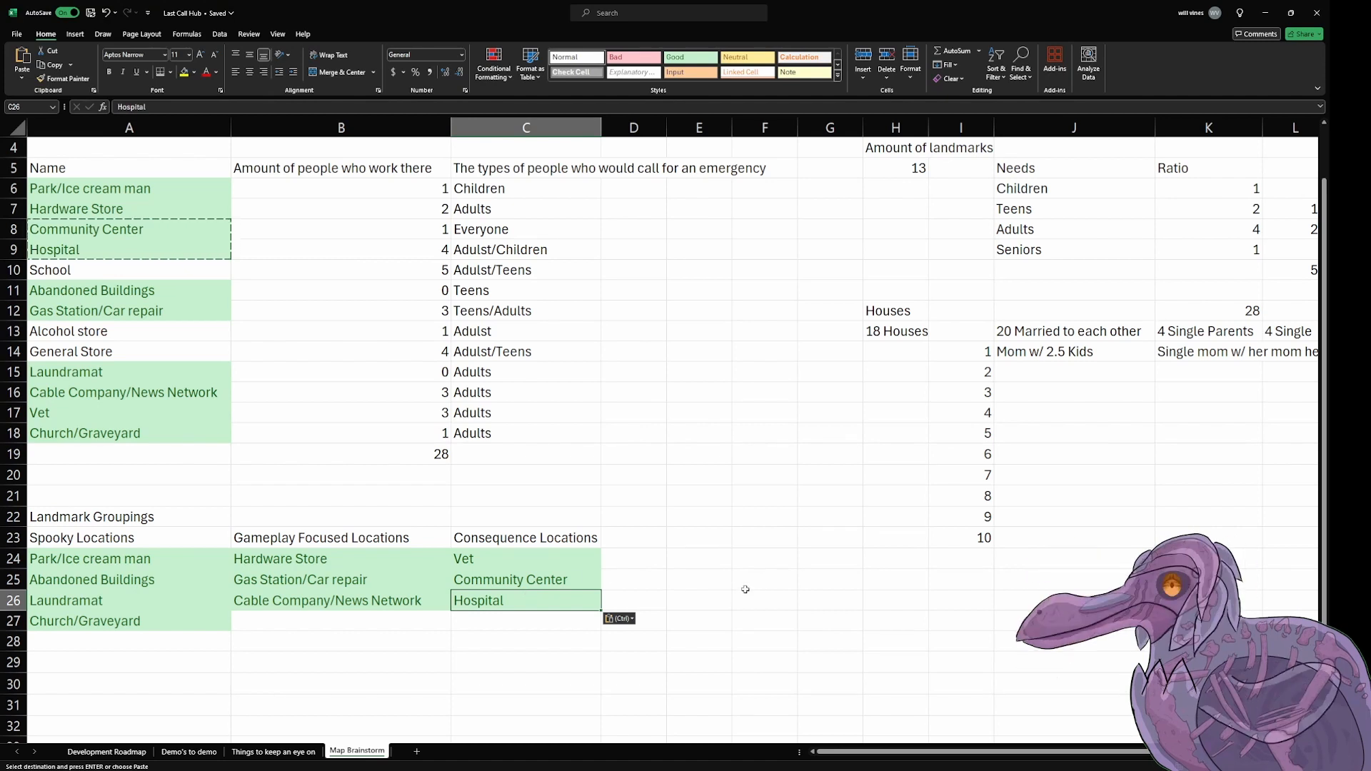
key(Up)
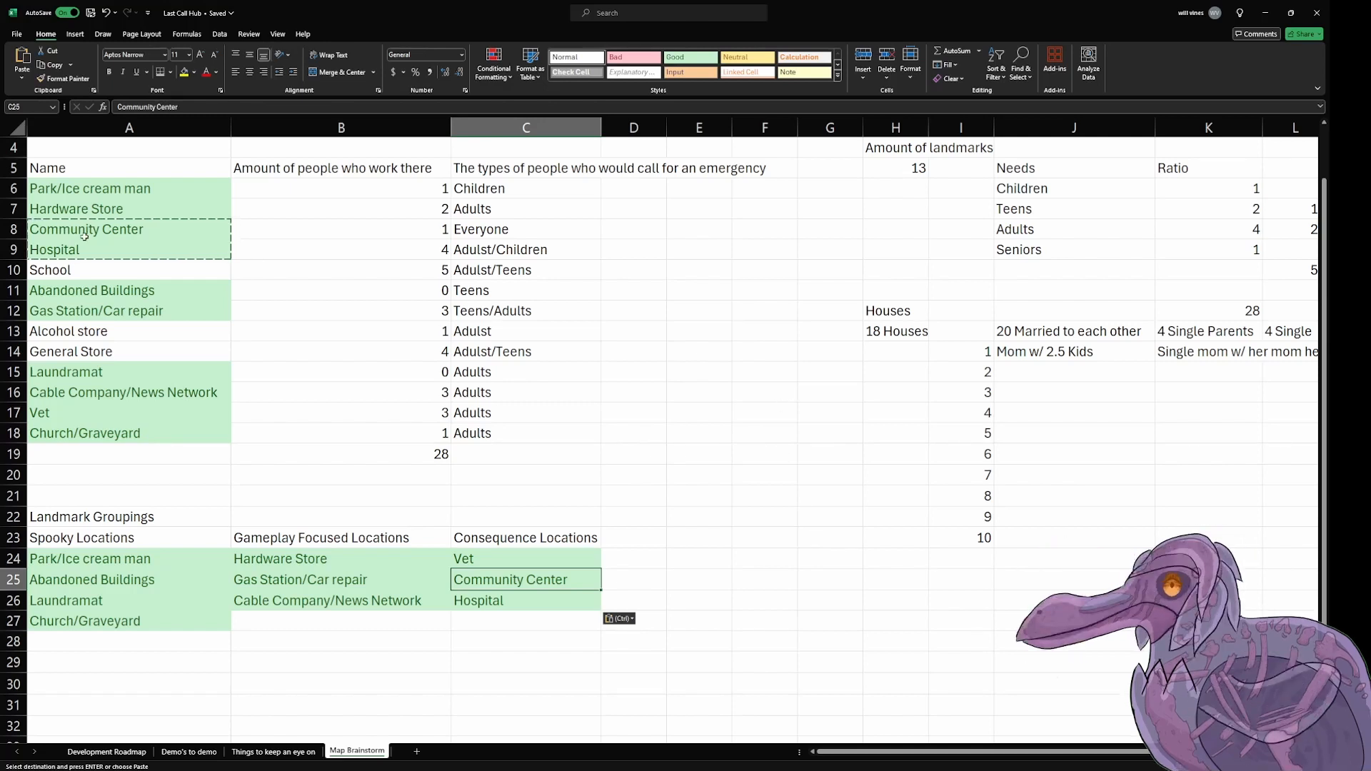
click(107, 270)
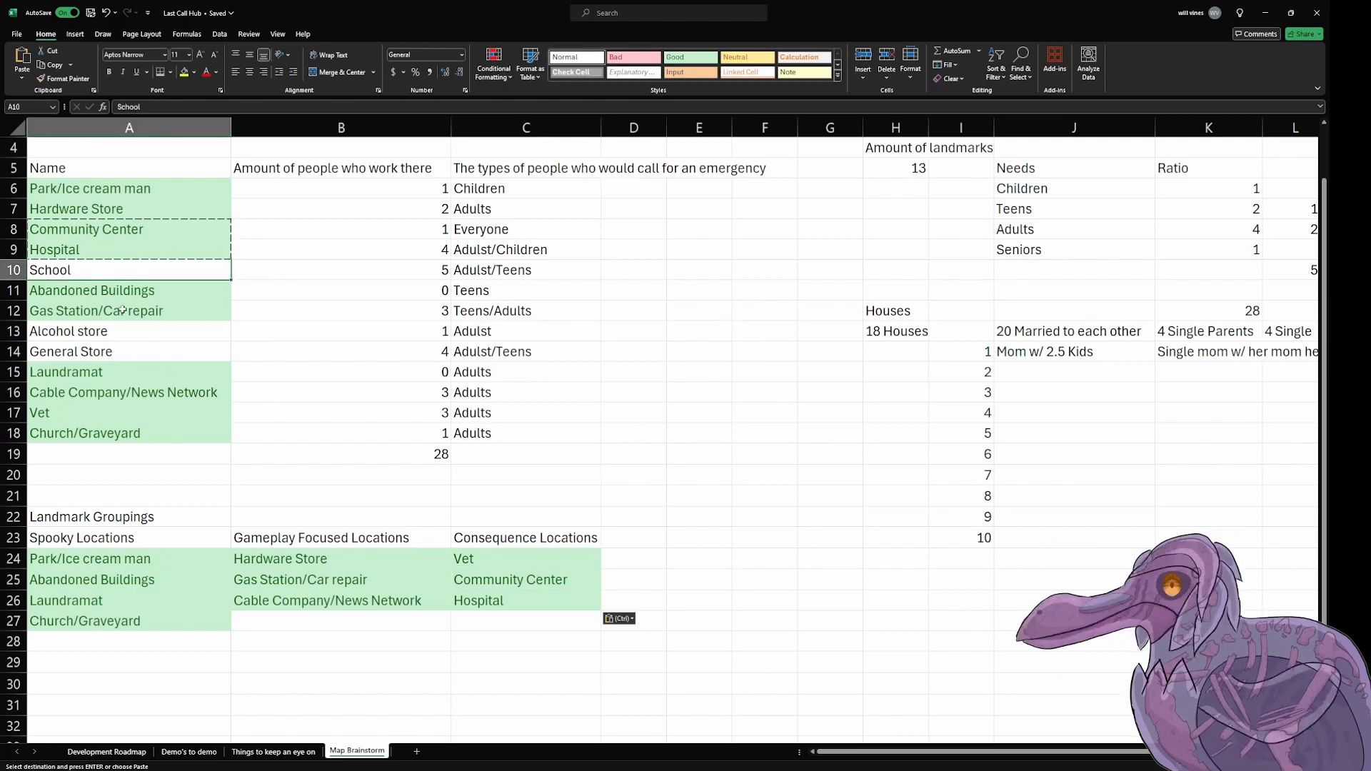
click(142, 331)
key(shift+Down)
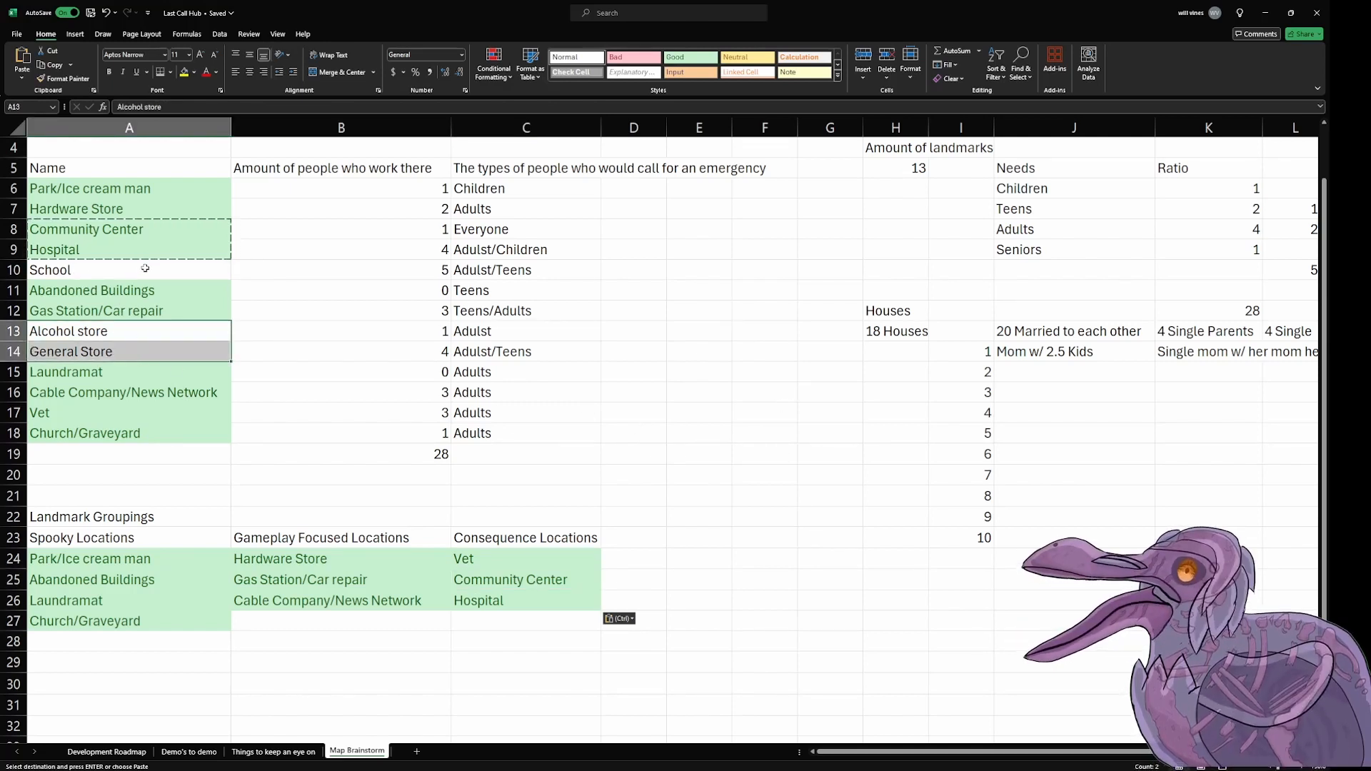
key(Up)
key(Up)
key(Up)
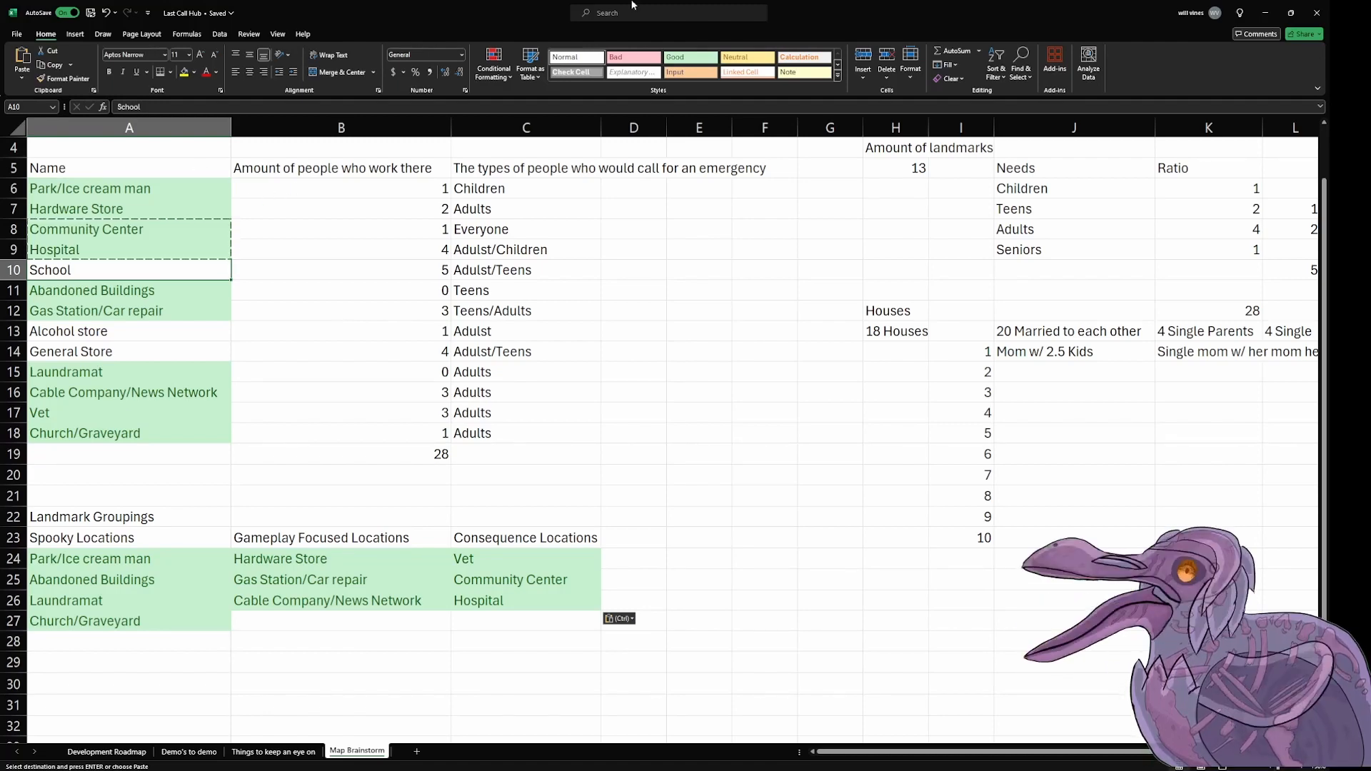
Step: Add "Multiple Connections" in D23 as the fourth landmark grouping
click(639, 539)
text(Mu)
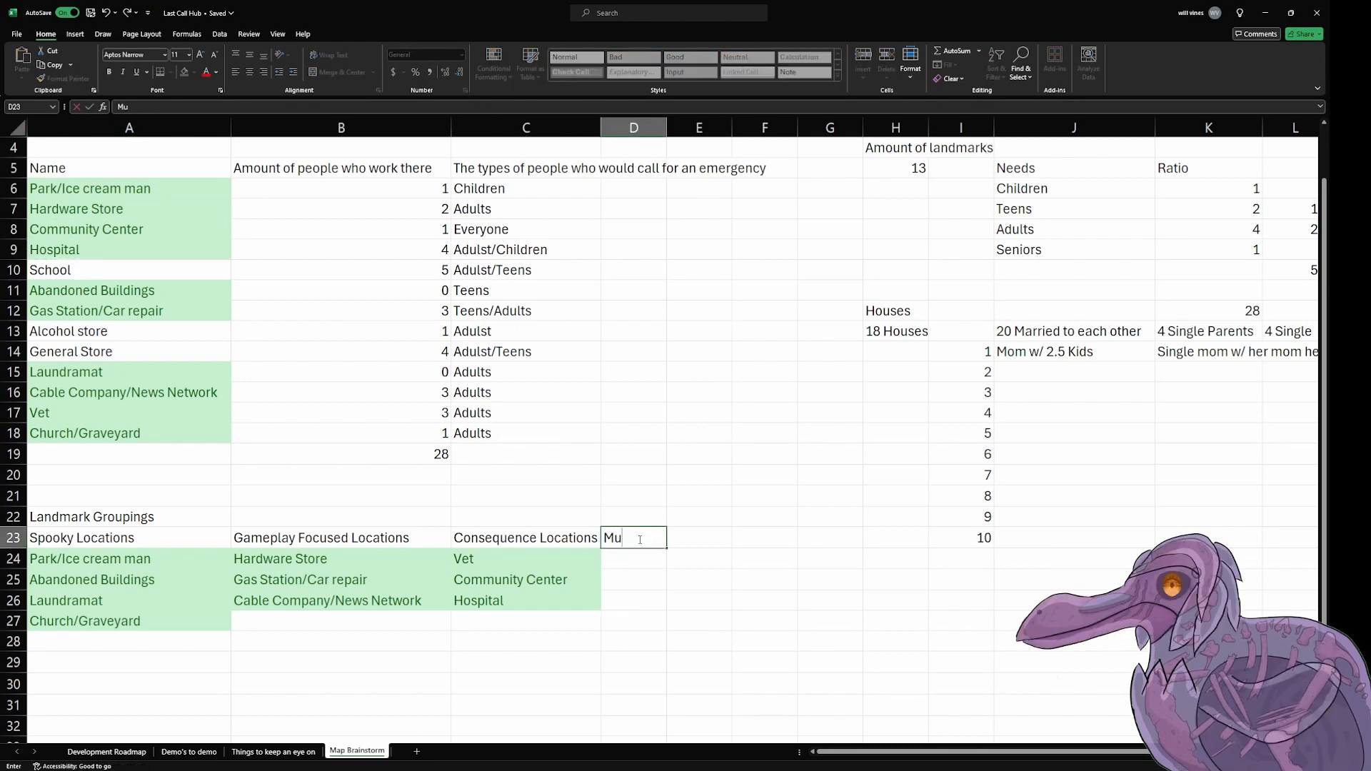
text(ltiple Connections)
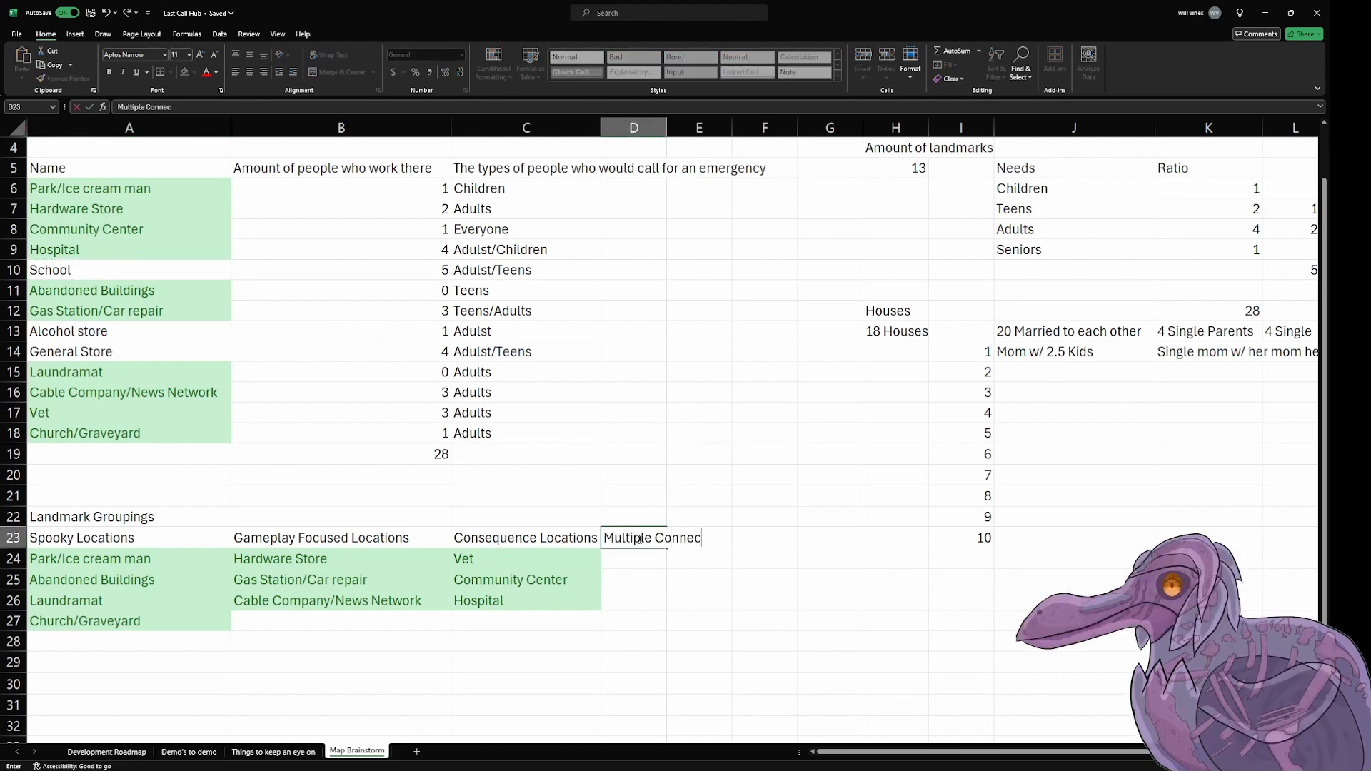
key(Return)
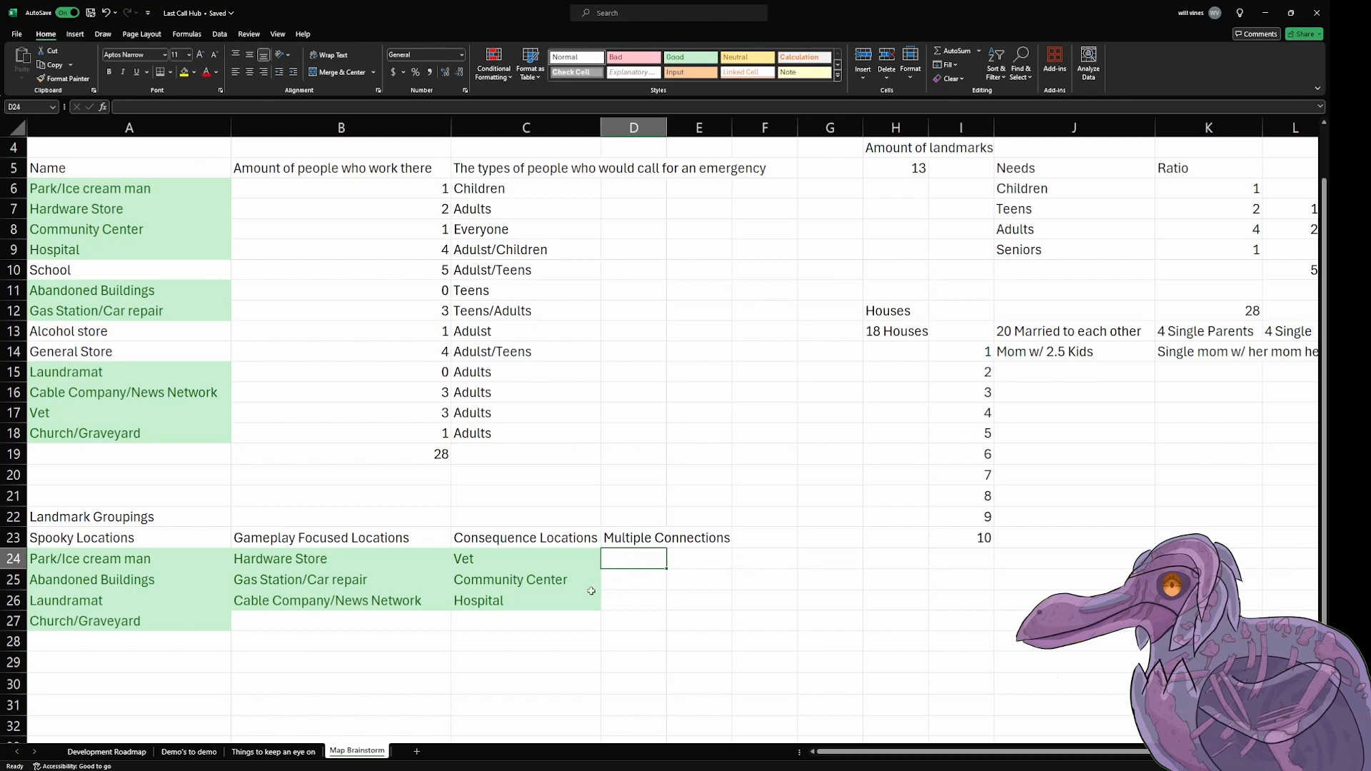
Step: Move the Community Center entry from C25 to D24, under Multiple Connections
click(575, 580)
drag(578, 583, 627, 560)
click(580, 586)
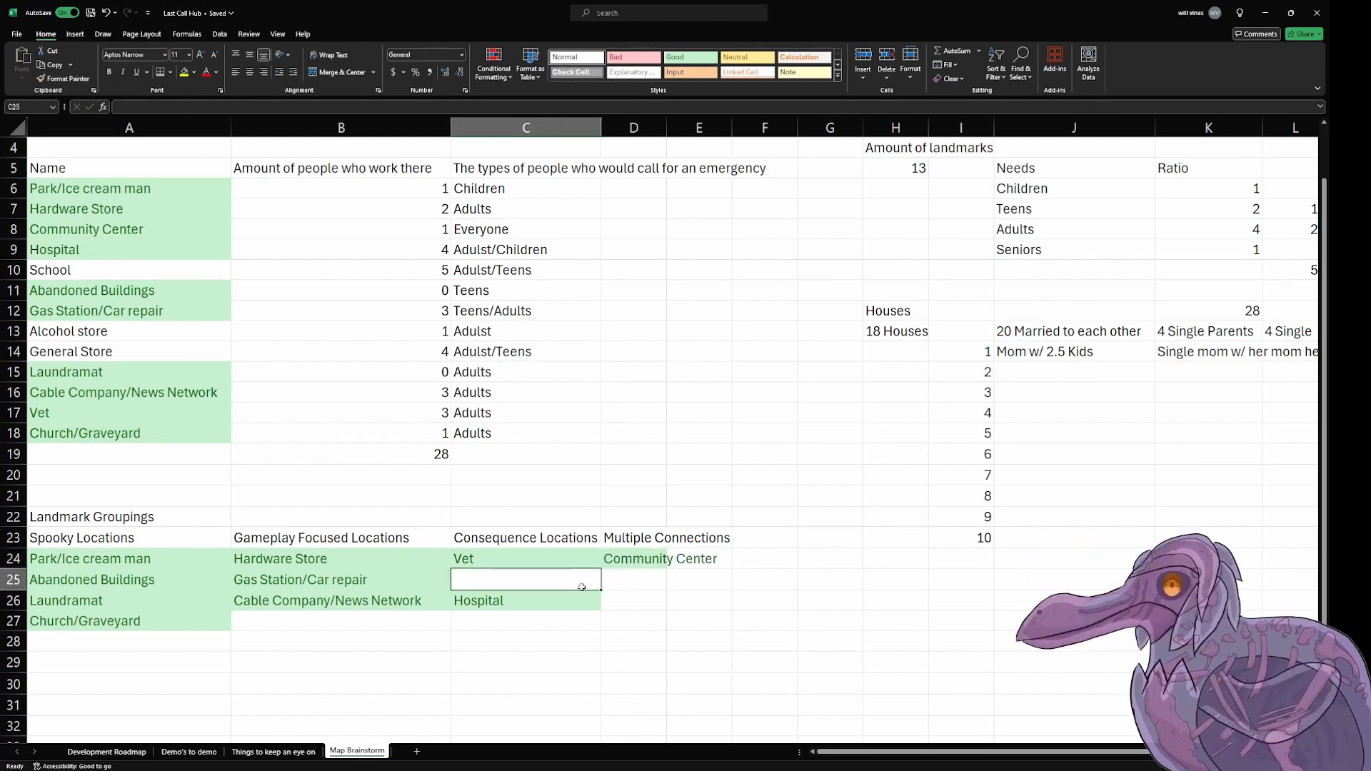
Step: Enter "School" in D25, under Multiple Connections
click(615, 584)
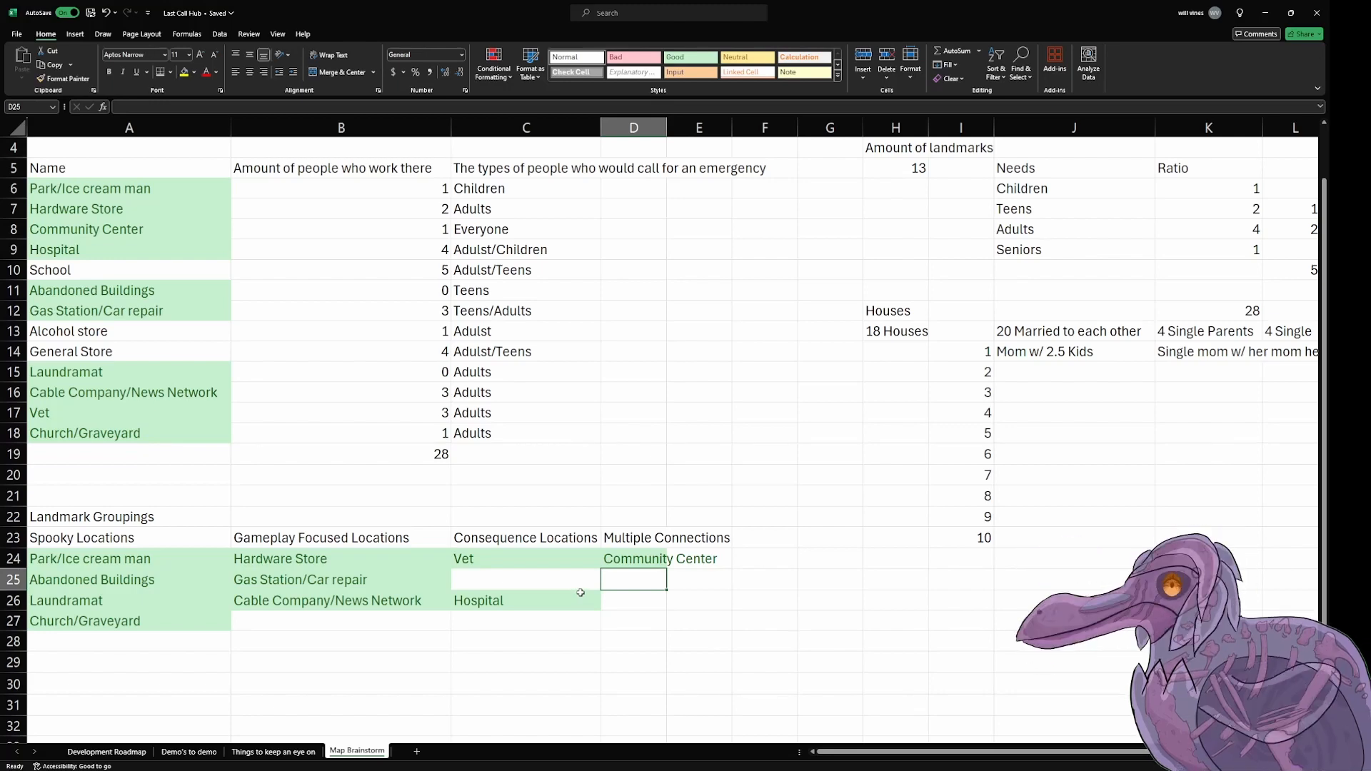
text(School)
key(Return)
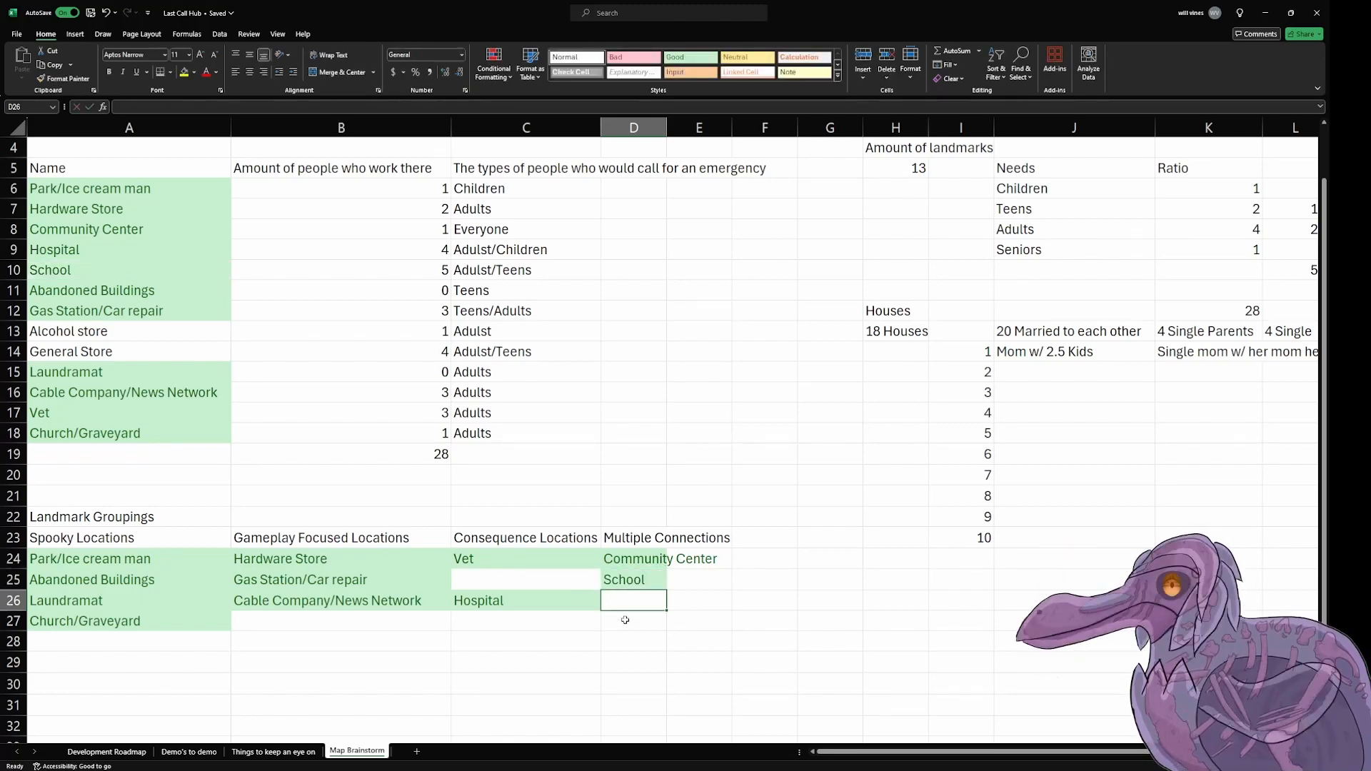
Step: Move the Hospital entry from C26 up to C25 to close the gap below Vet
click(591, 603)
drag(591, 610, 591, 587)
click(592, 667)
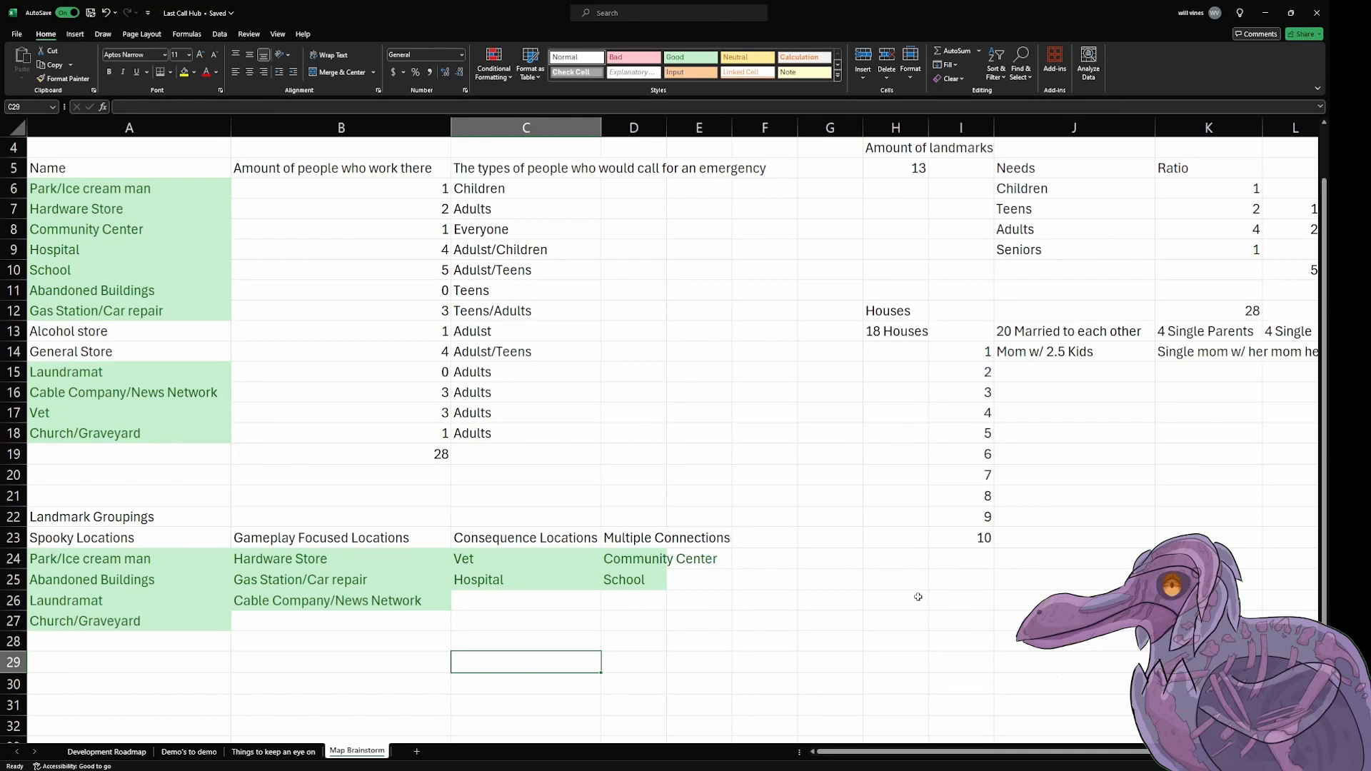
Step: Add "Interesting Opportunities" in E23 as the fifth landmark grouping
click(828, 579)
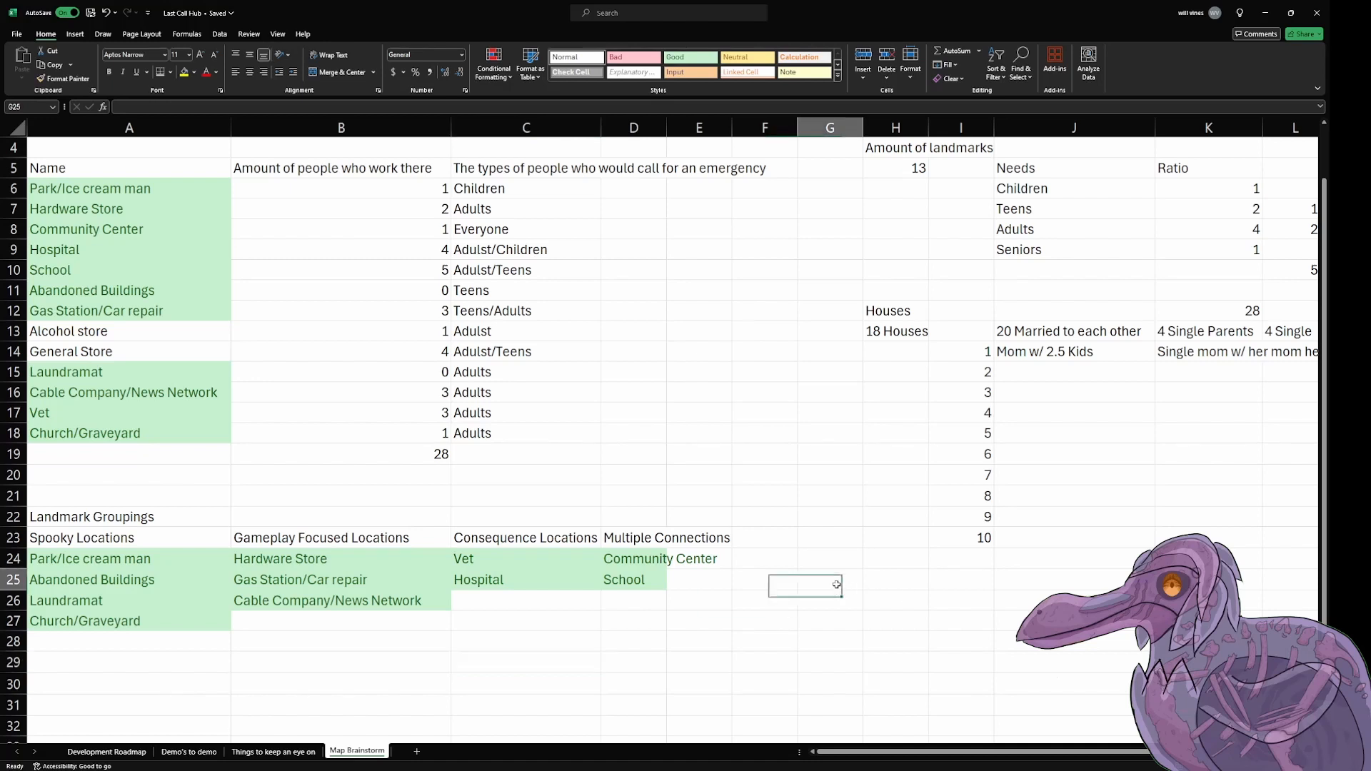
click(764, 540)
click(692, 540)
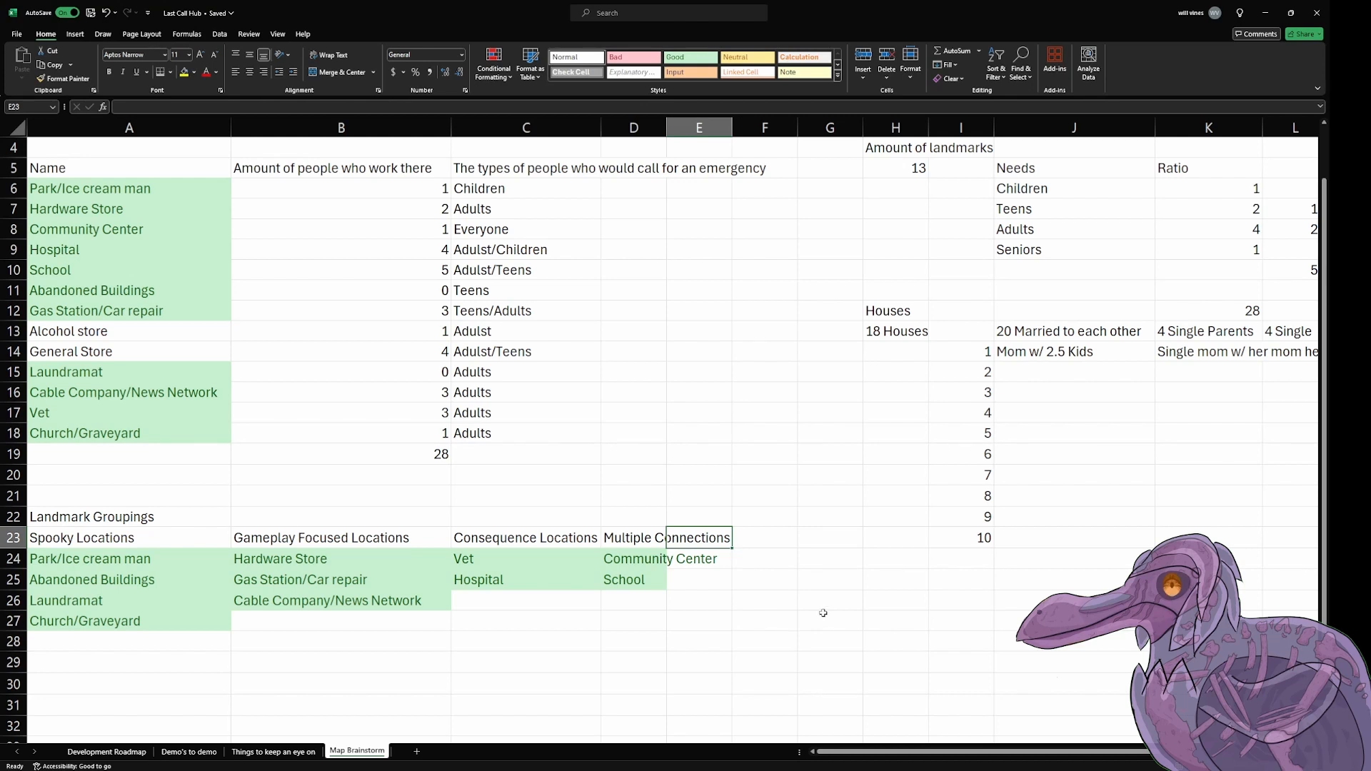
text(Int)
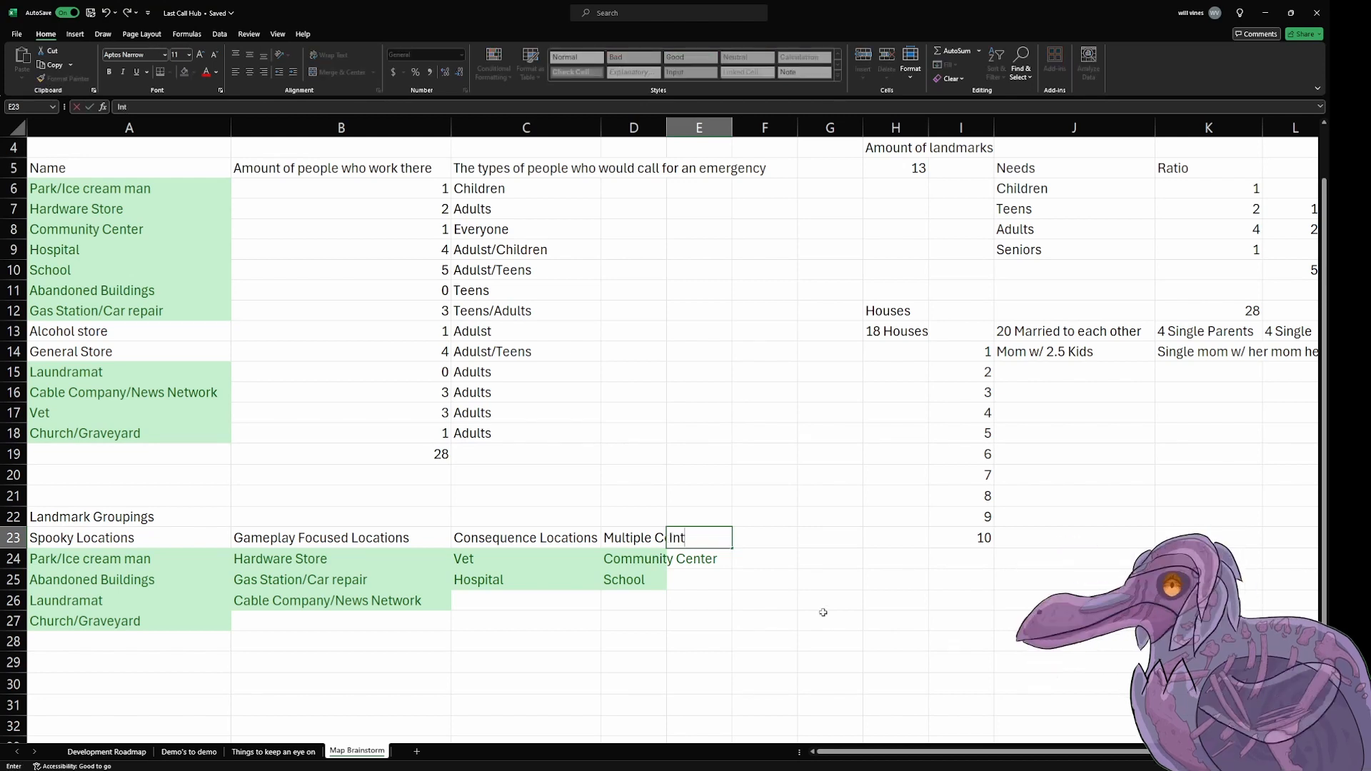
text(eresting Opportun)
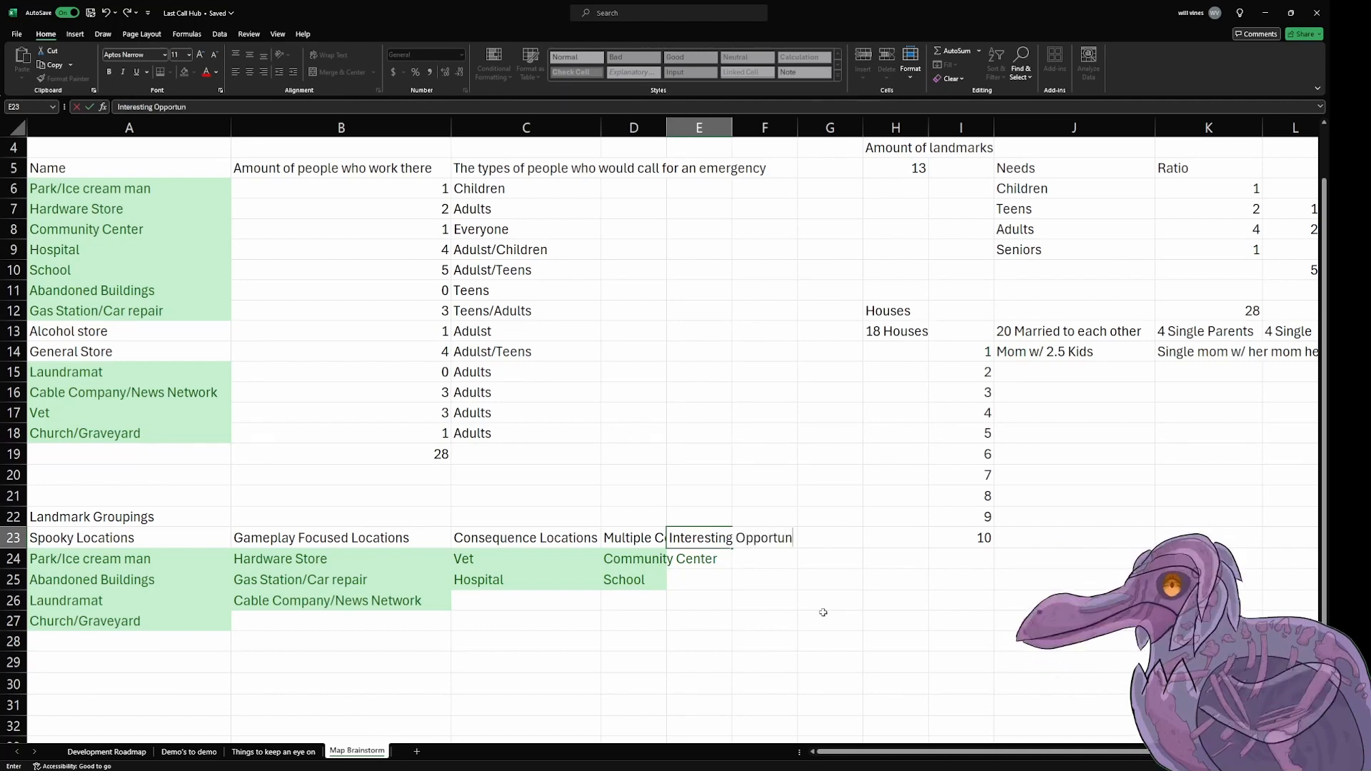
text(ities)
key(Return)
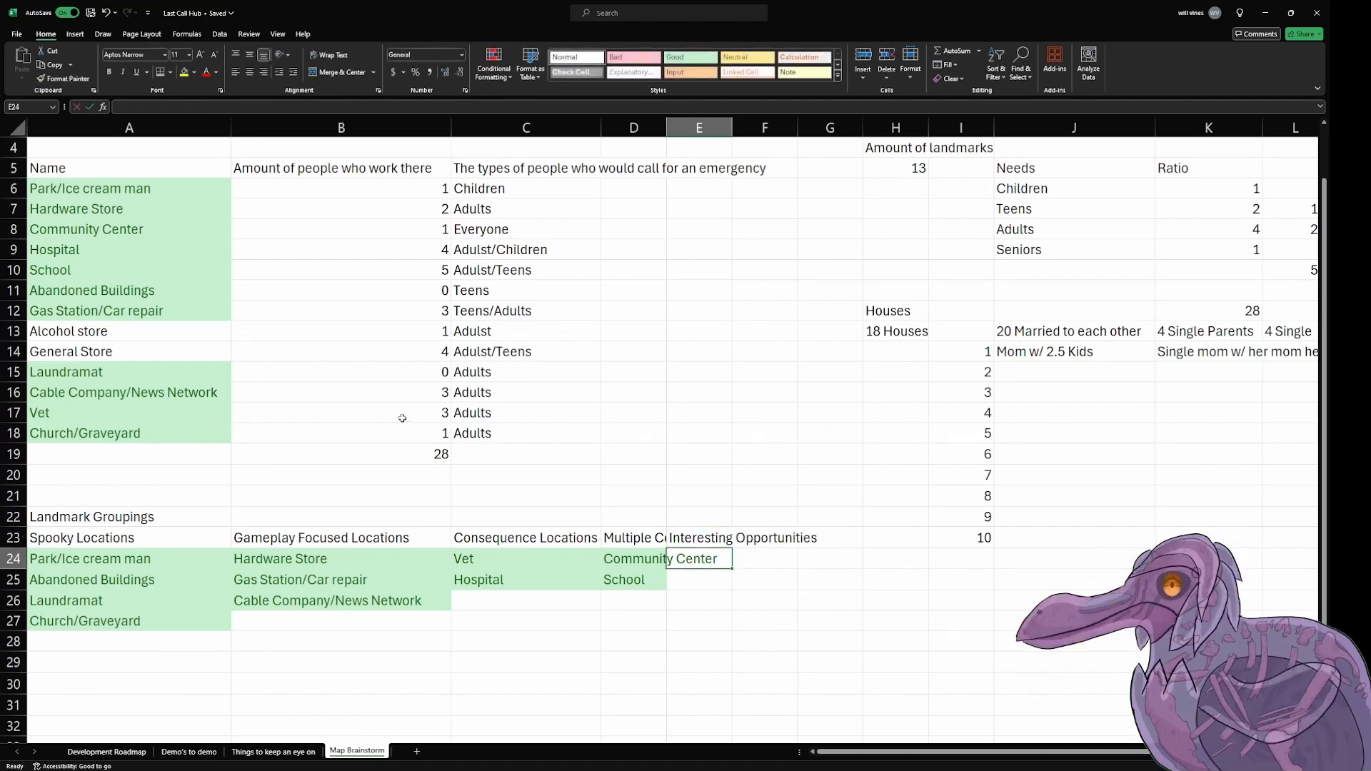
Step: Copy the Alcohol store and General Store entries from A13:A14 into E24:E25, under Interesting Opportunities
drag(150, 332, 150, 351)
key(ctrl+c)
click(700, 558)
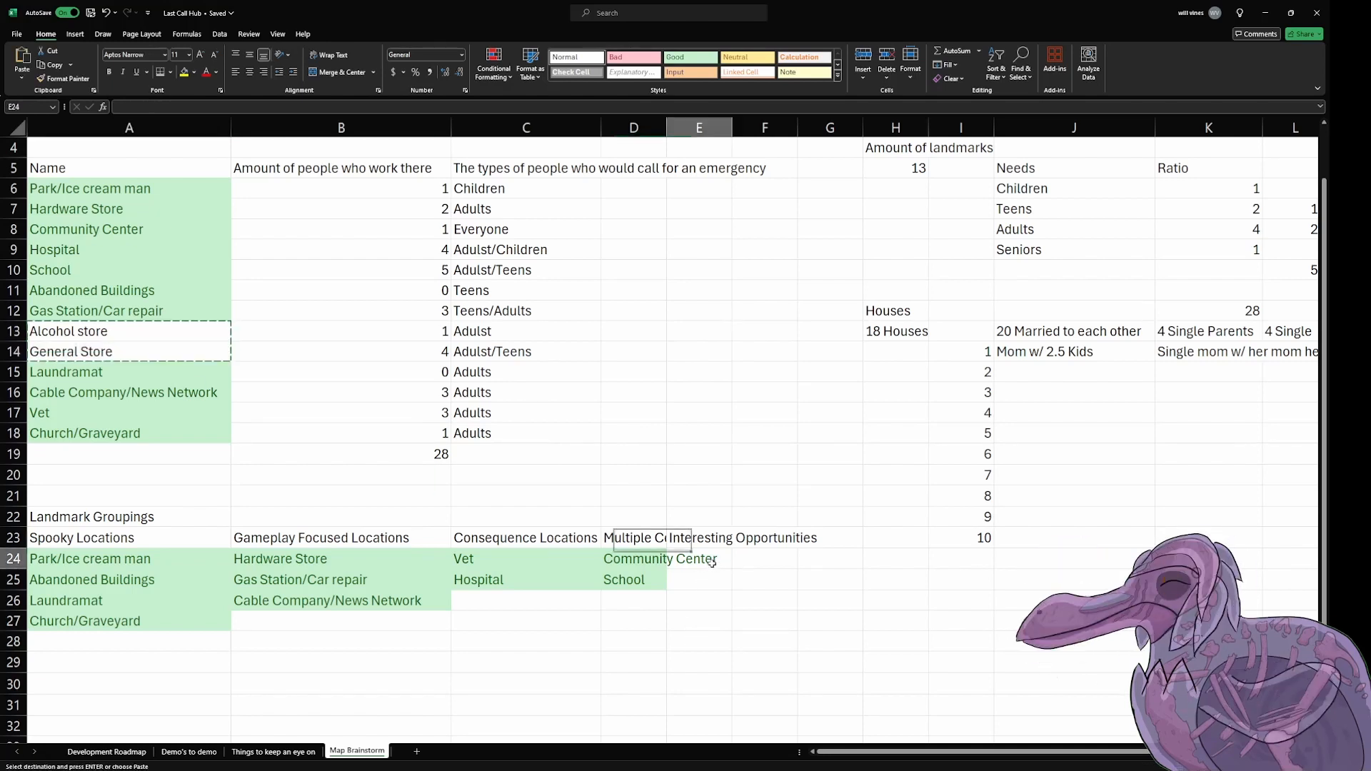
key(ctrl+v)
click(821, 666)
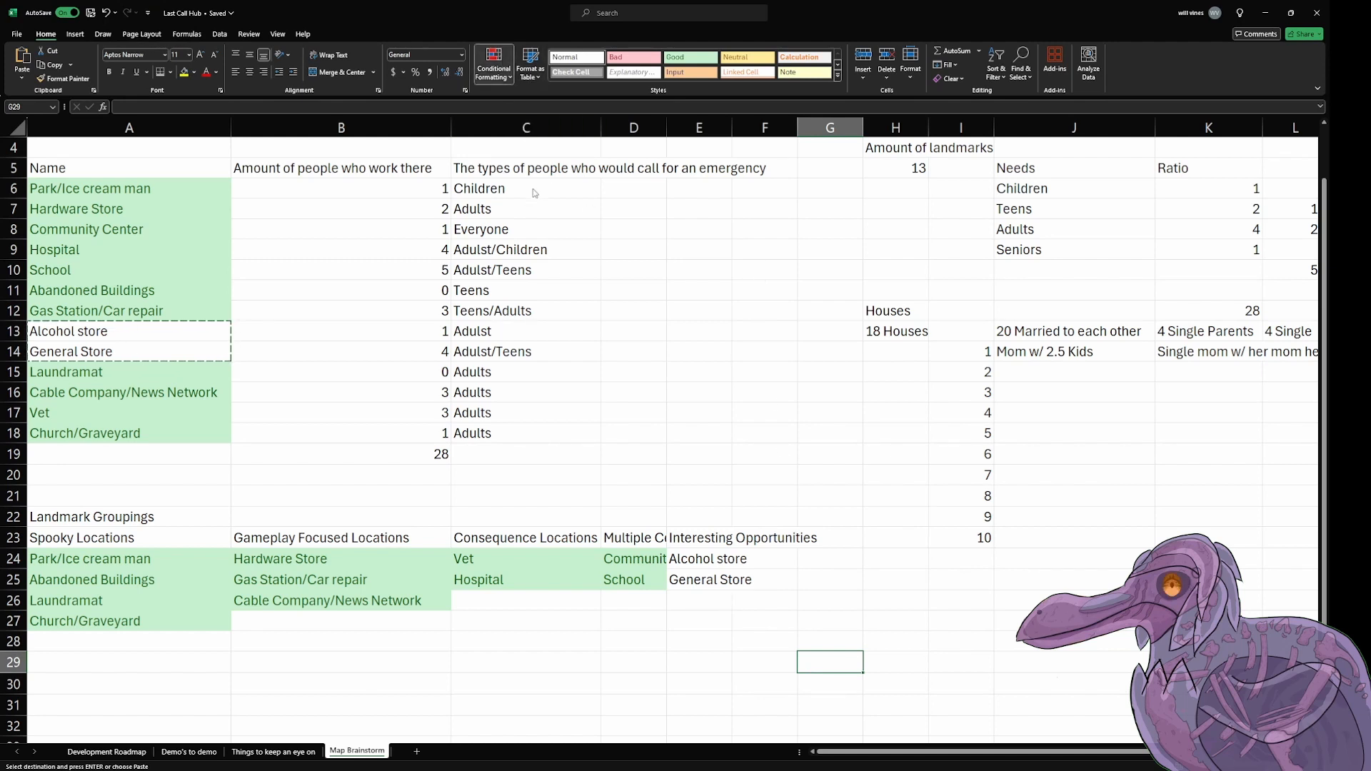
Step: Extend the range of the duplicate-highlighting conditional formatting rule to include E24:E25
key(alt+Tab)
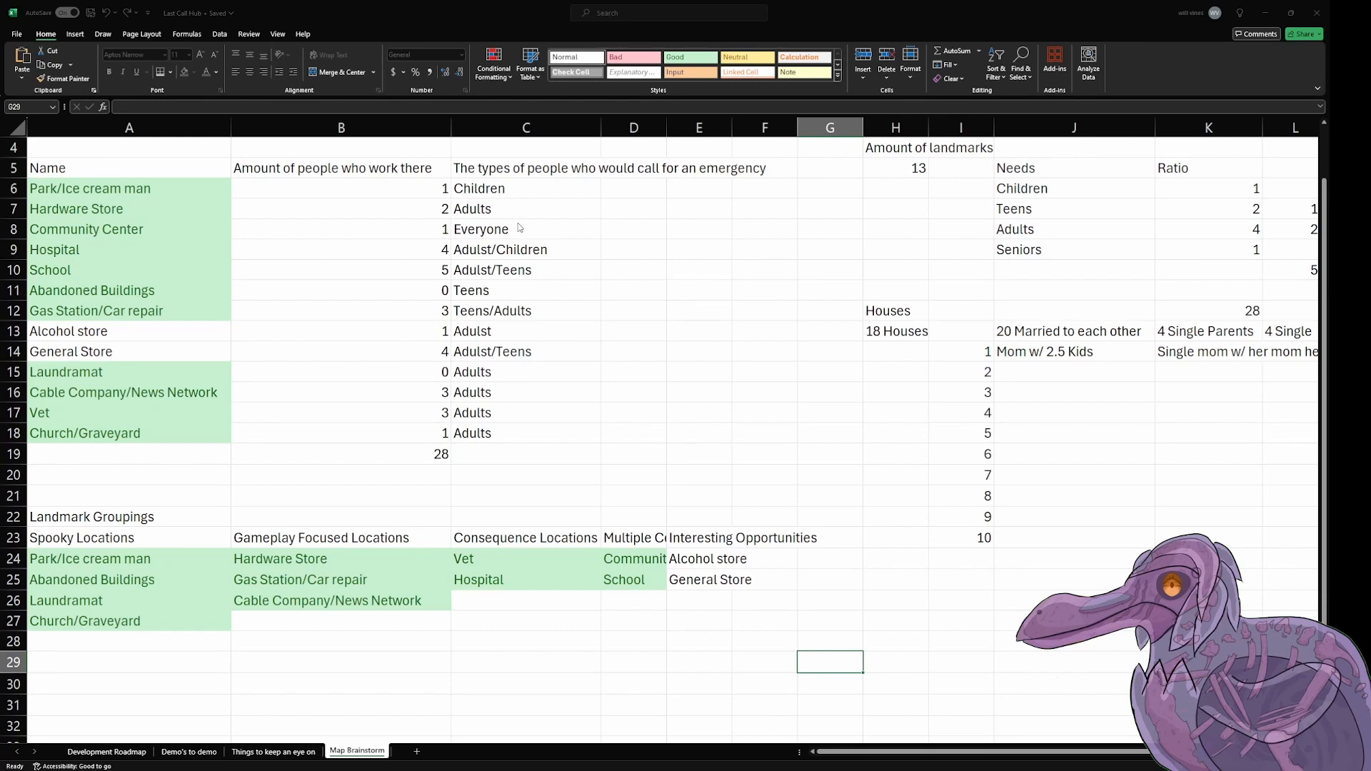
click(642, 251)
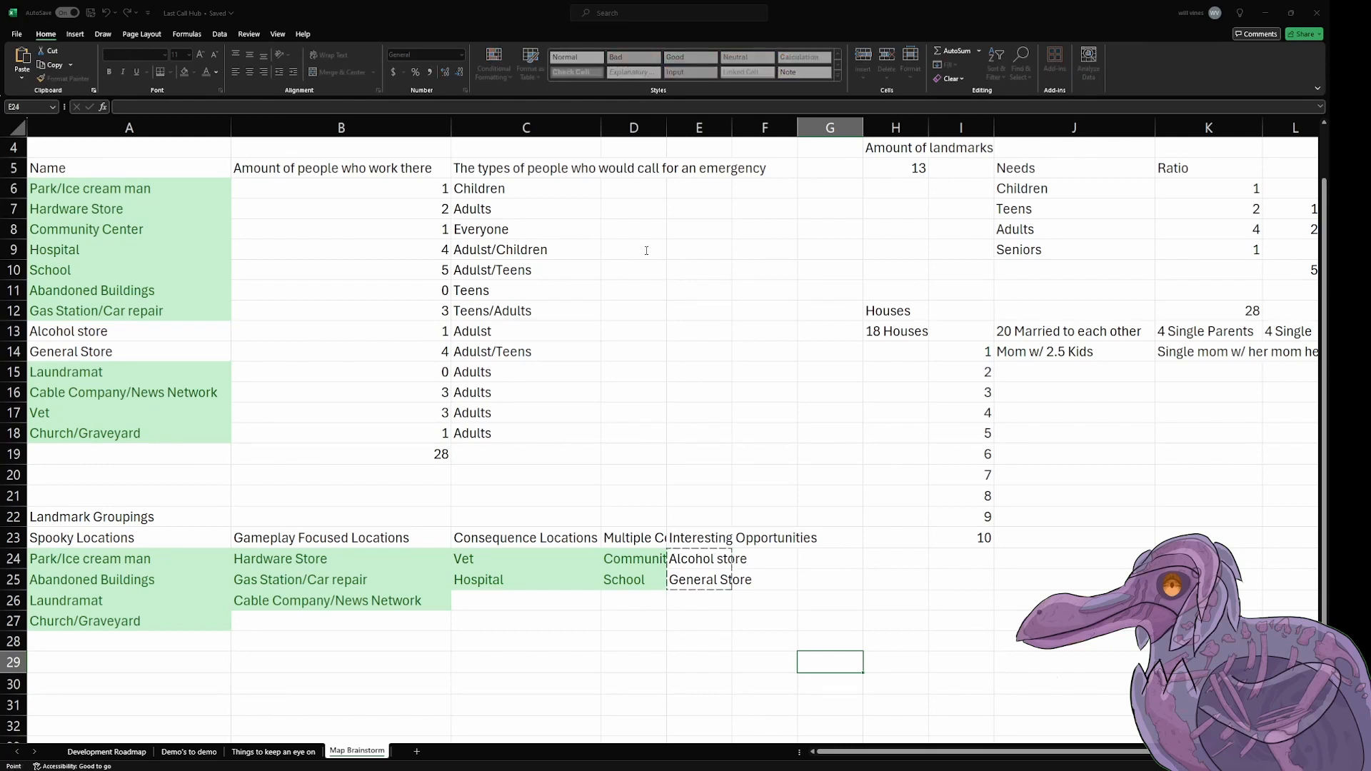
key(BackSpace)
click(627, 284)
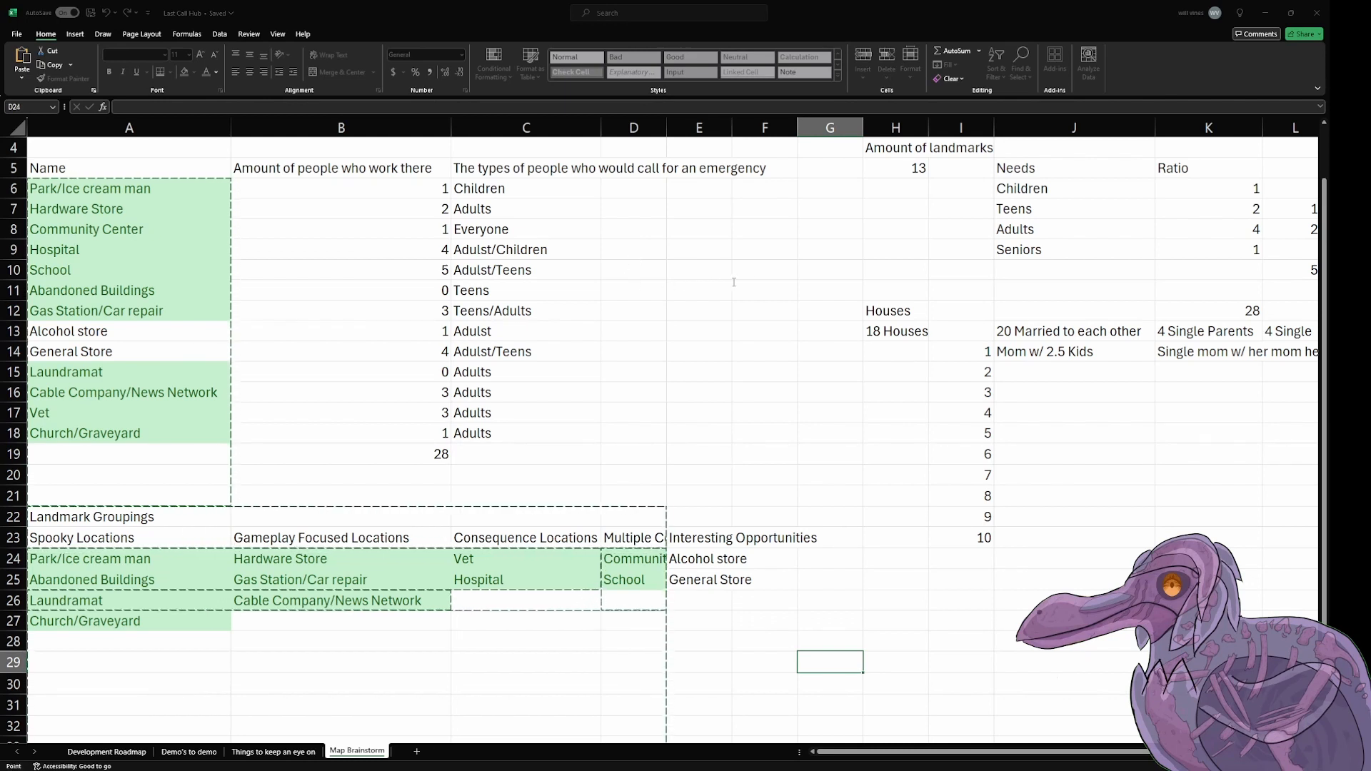
click(766, 285)
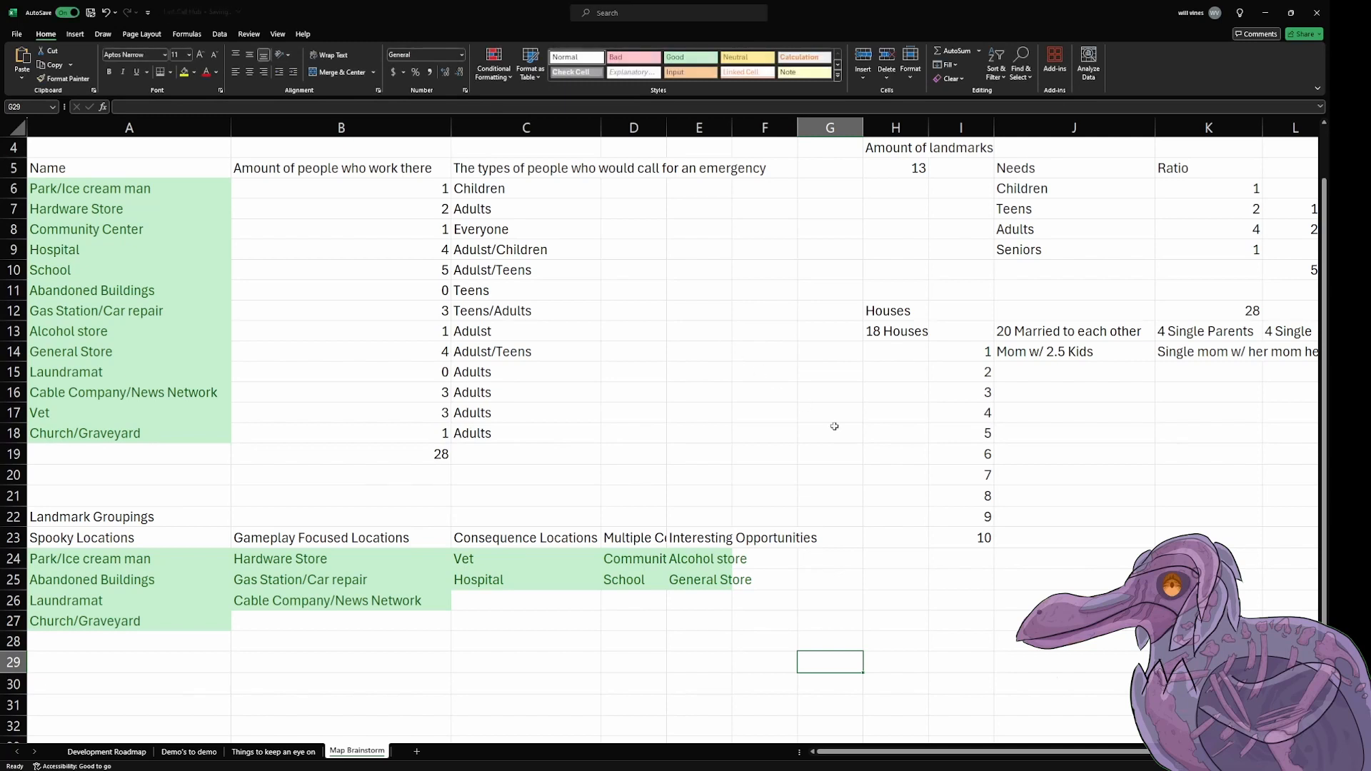
Step: Widen column D to fit the Multiple Connections heading
click(892, 572)
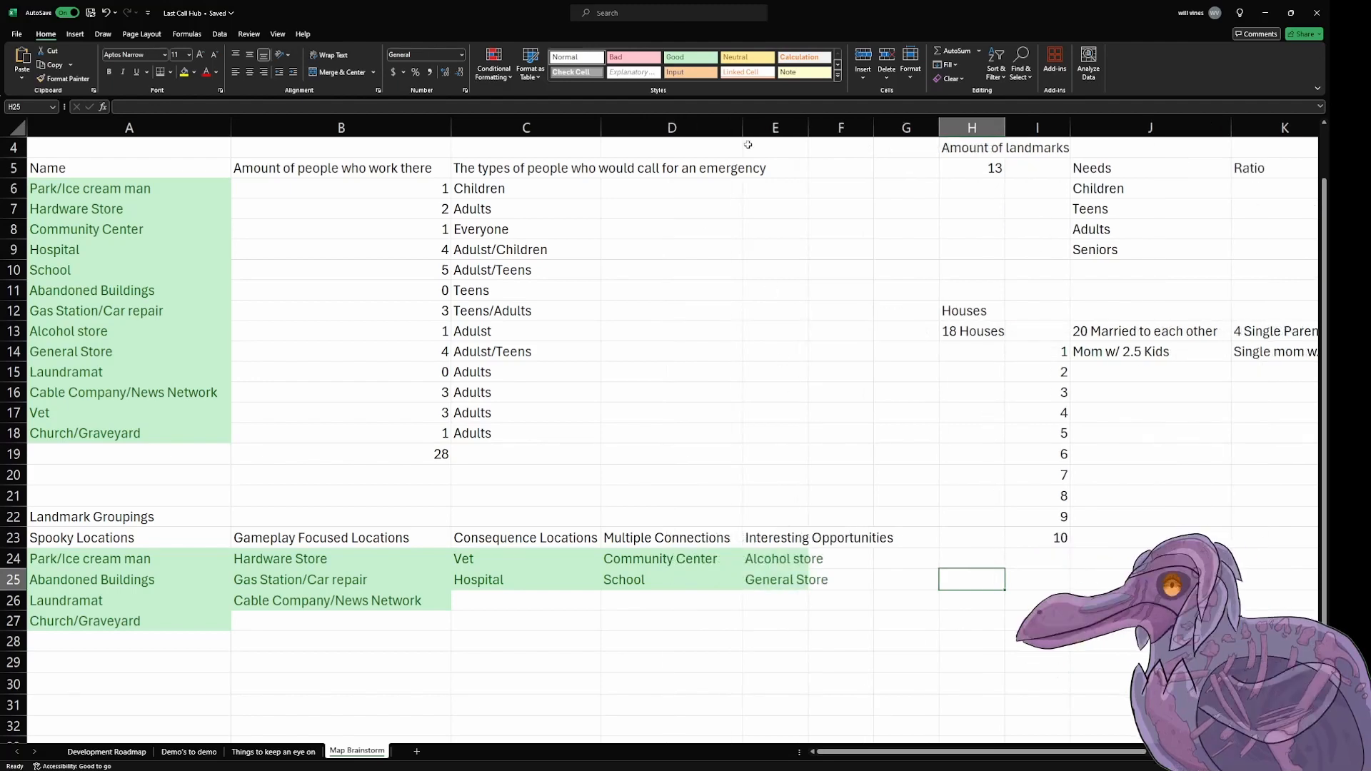
drag(742, 133, 738, 132)
drag(779, 559, 46, 623)
drag(107, 561, 123, 615)
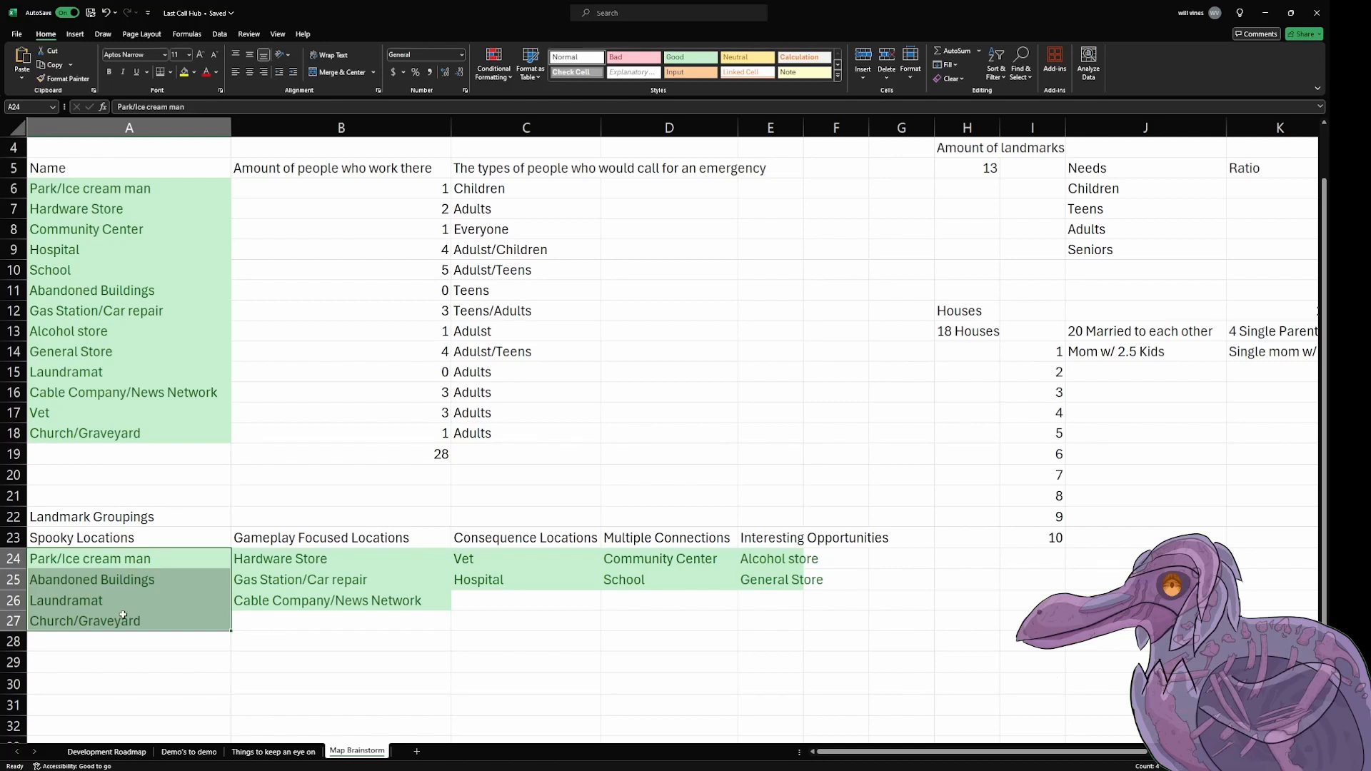
click(774, 567)
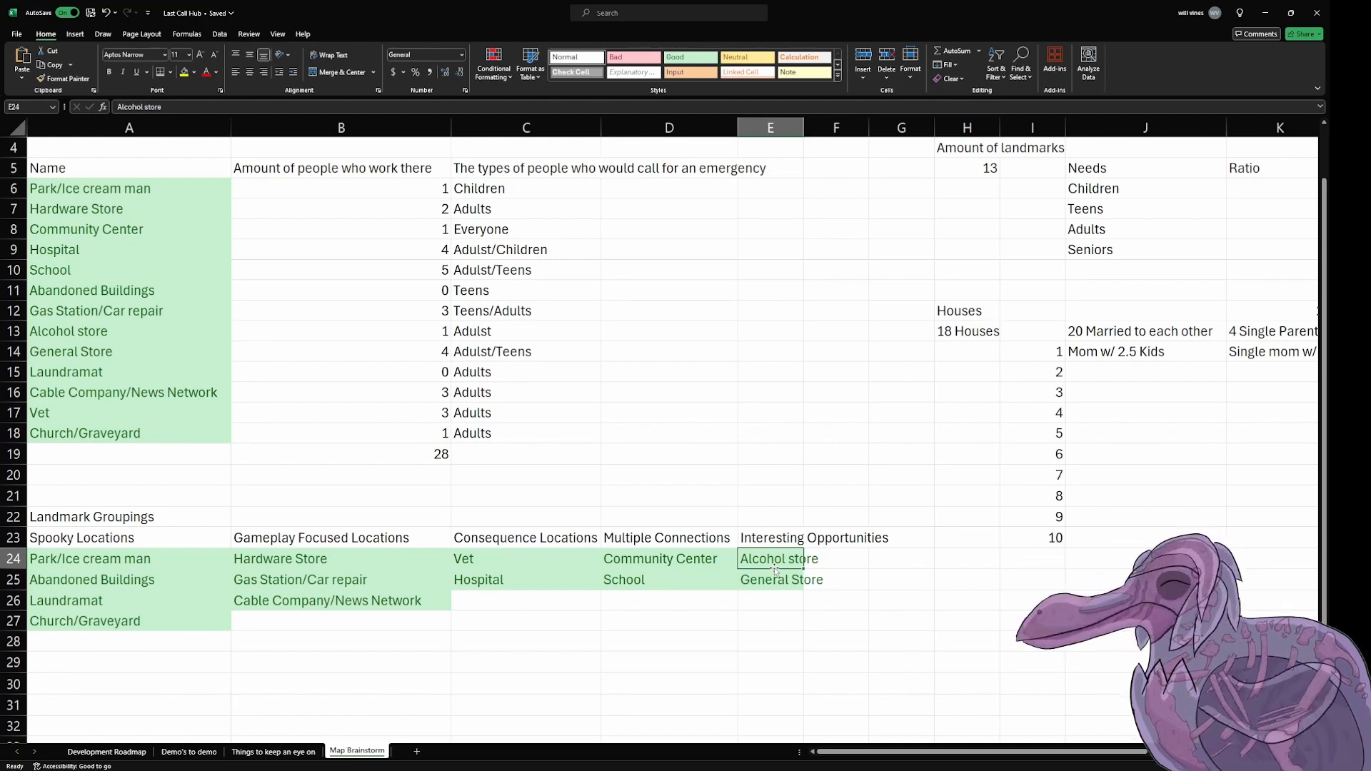
Step: Move the General Store entry from E25 to D26, placing it under Multiple Connections
click(794, 580)
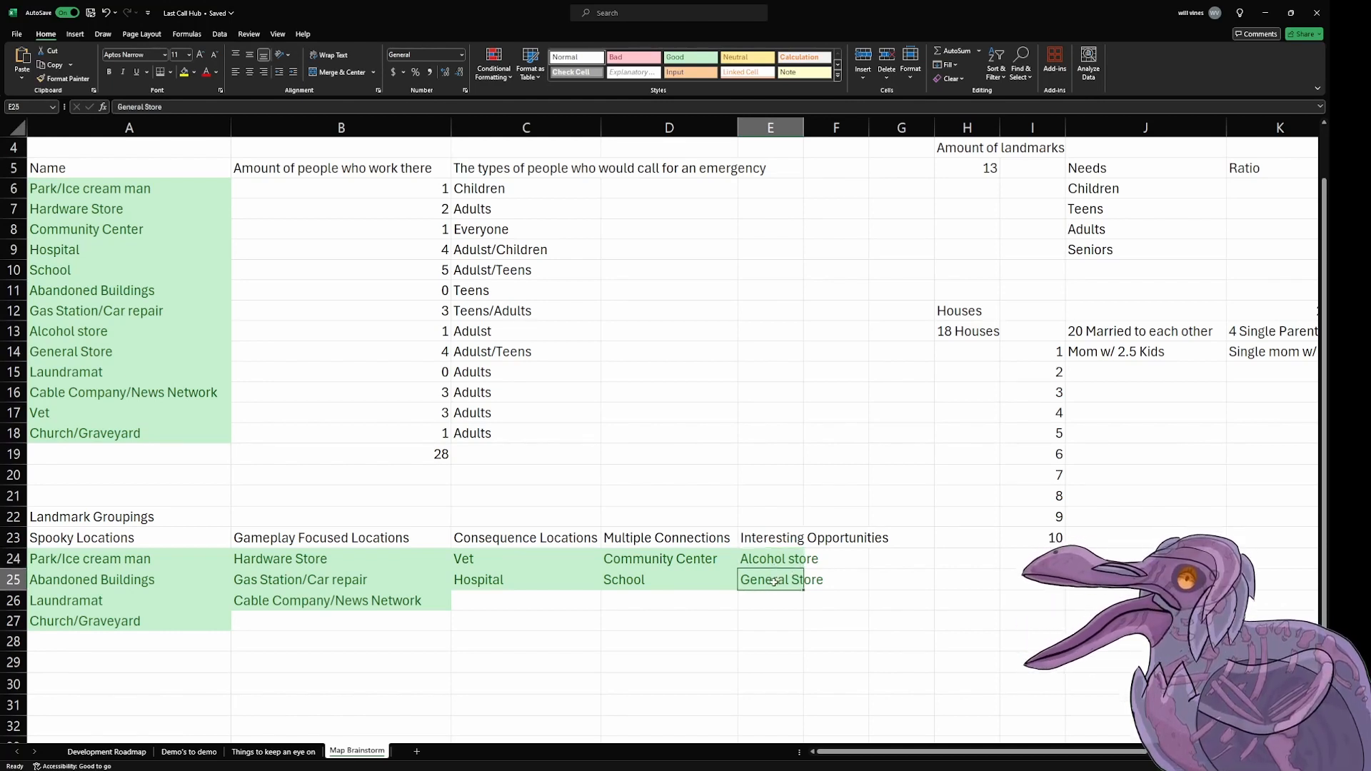
key(ctrl+c)
click(703, 596)
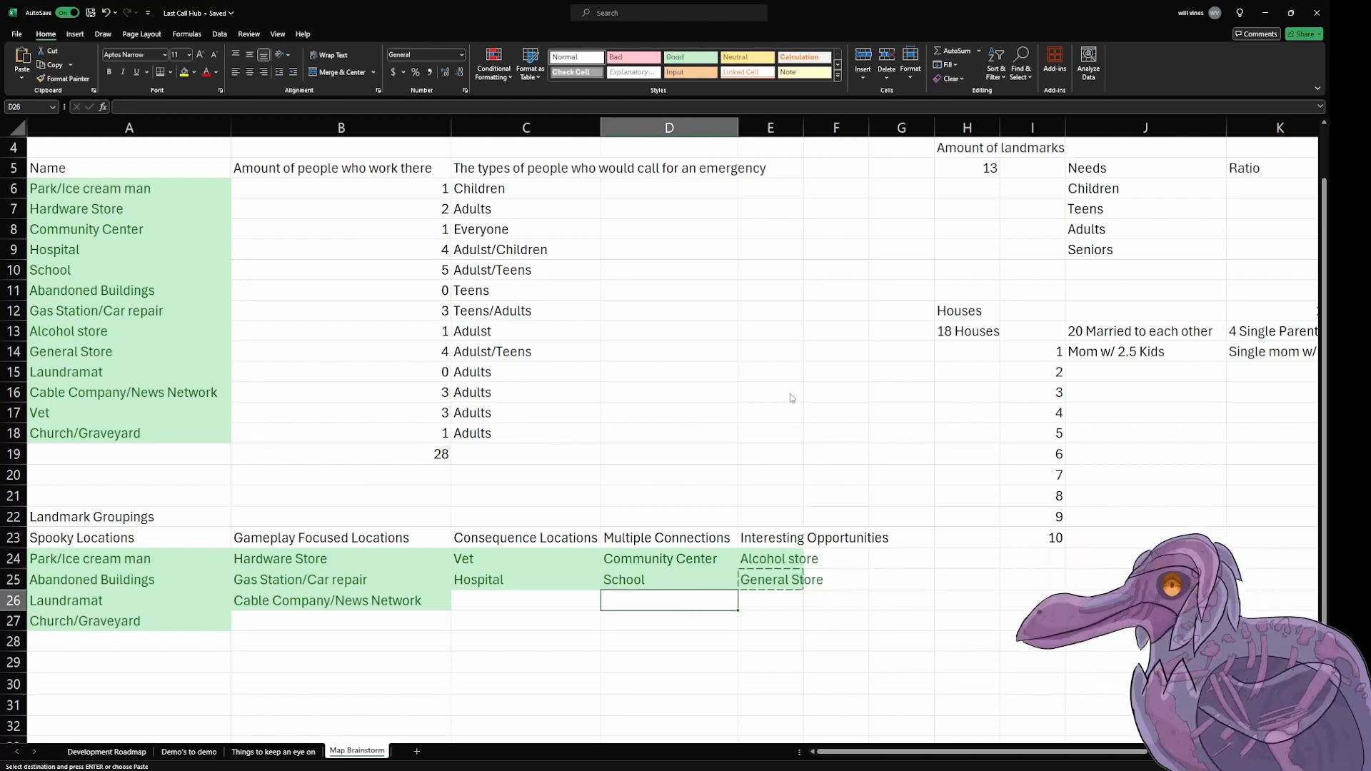
click(780, 587)
drag(772, 590, 696, 605)
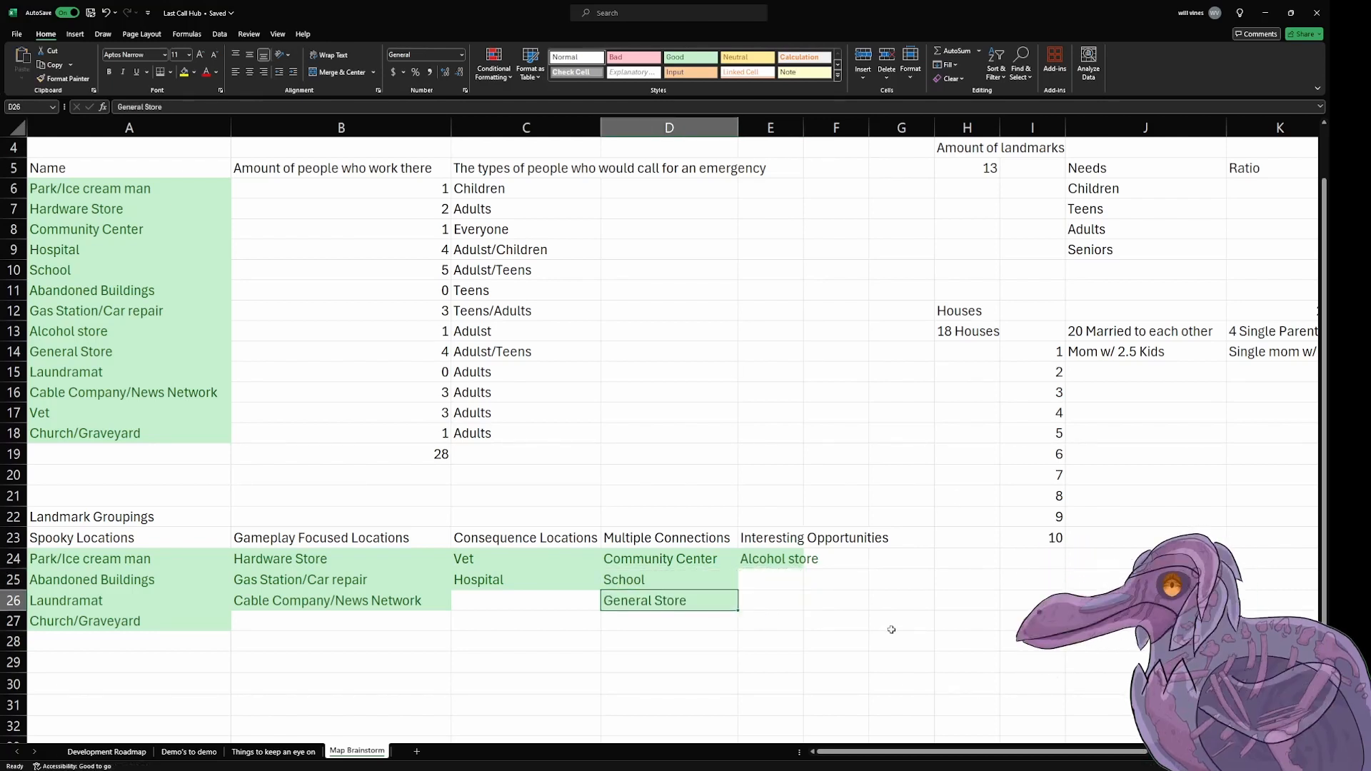
click(891, 627)
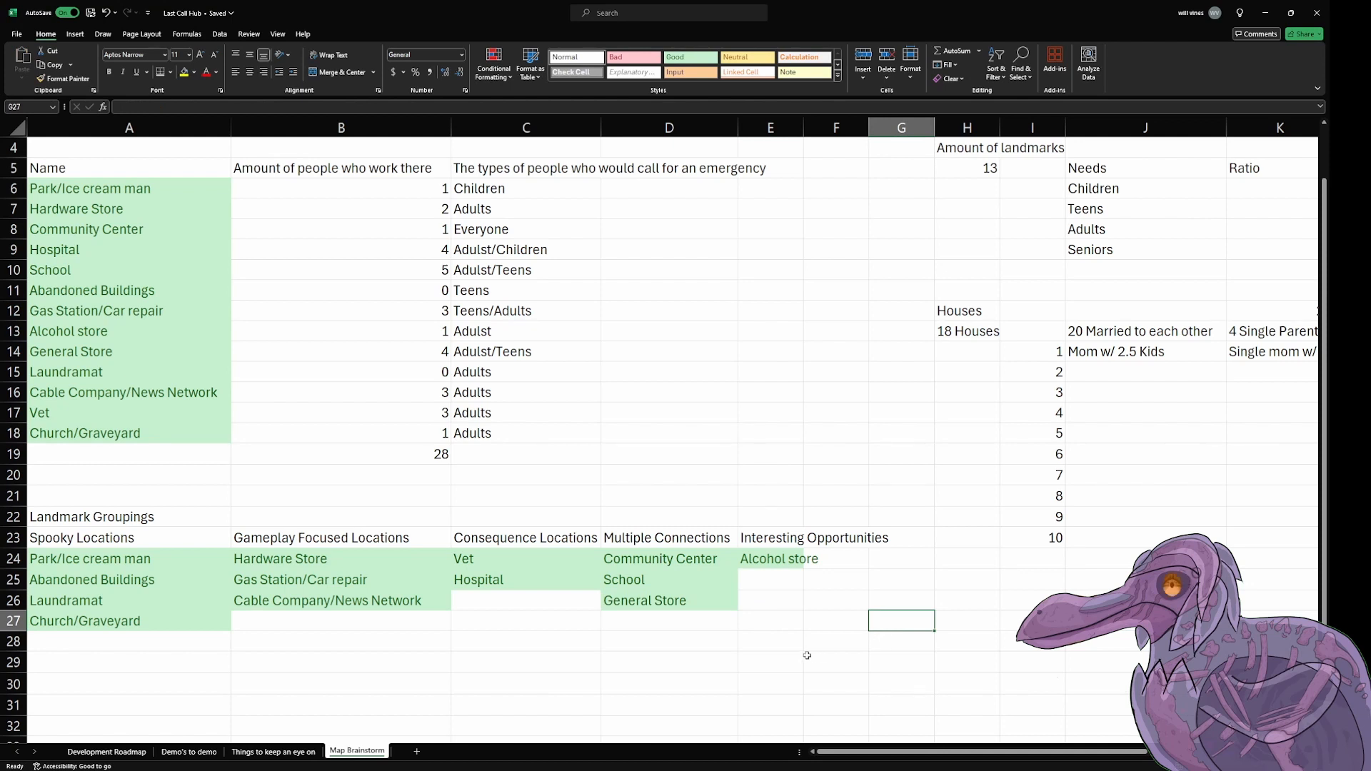
click(661, 563)
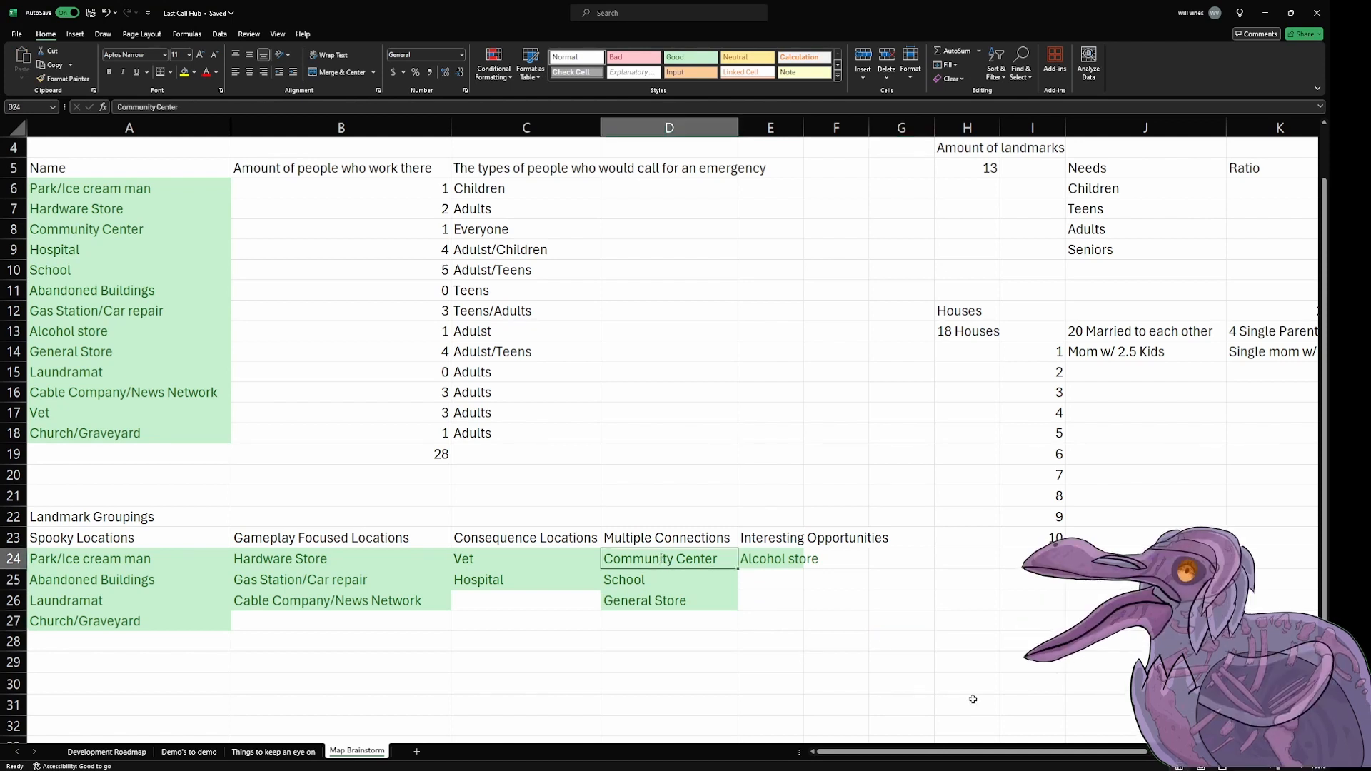
key(Down)
key(Down)
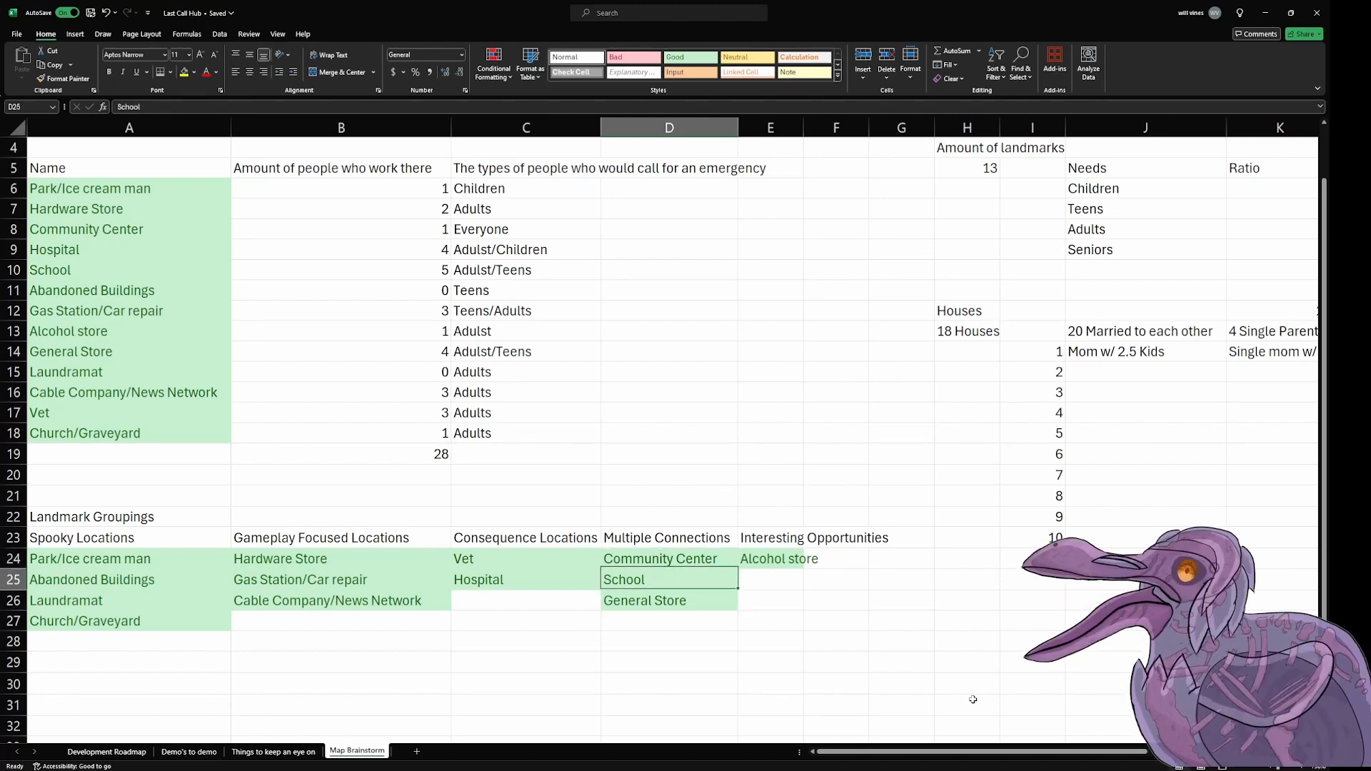
key(Up)
key(Up)
key(Down)
key(Down)
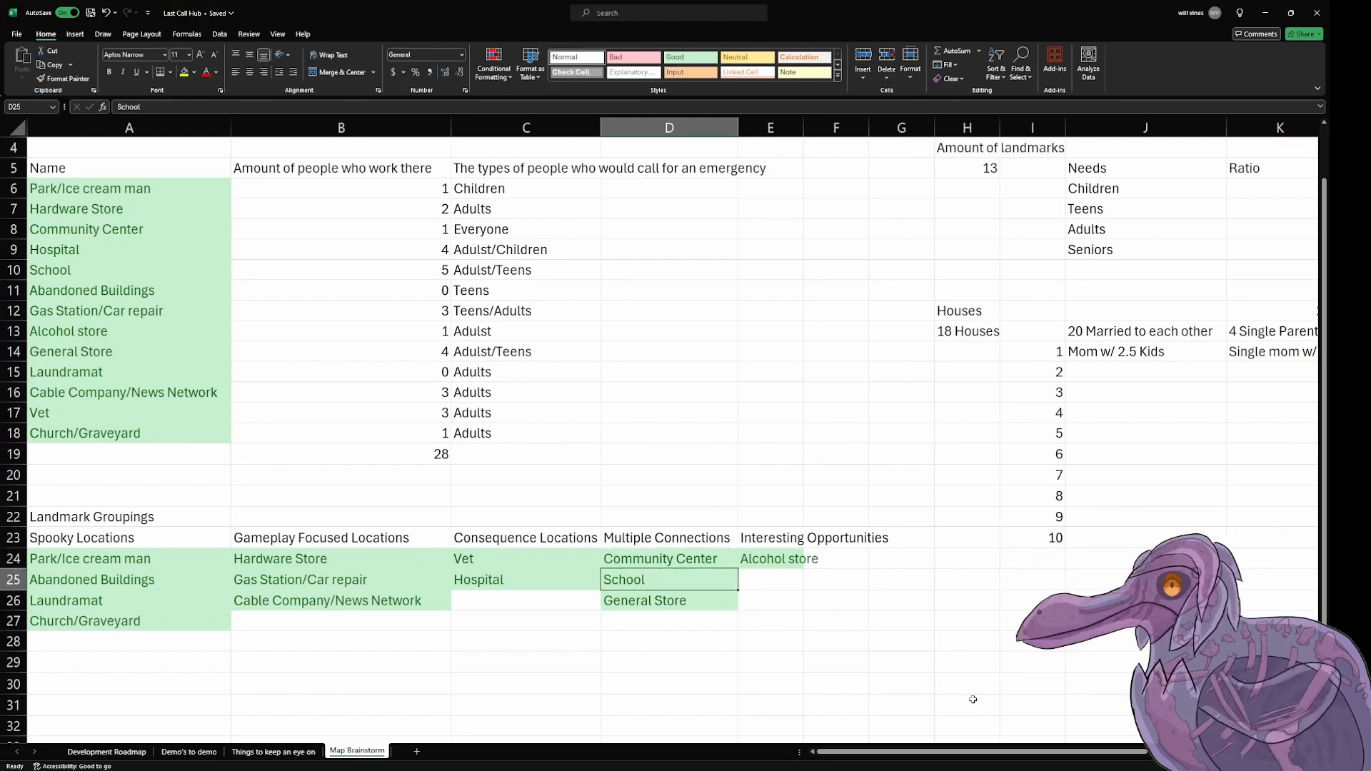
key(Right)
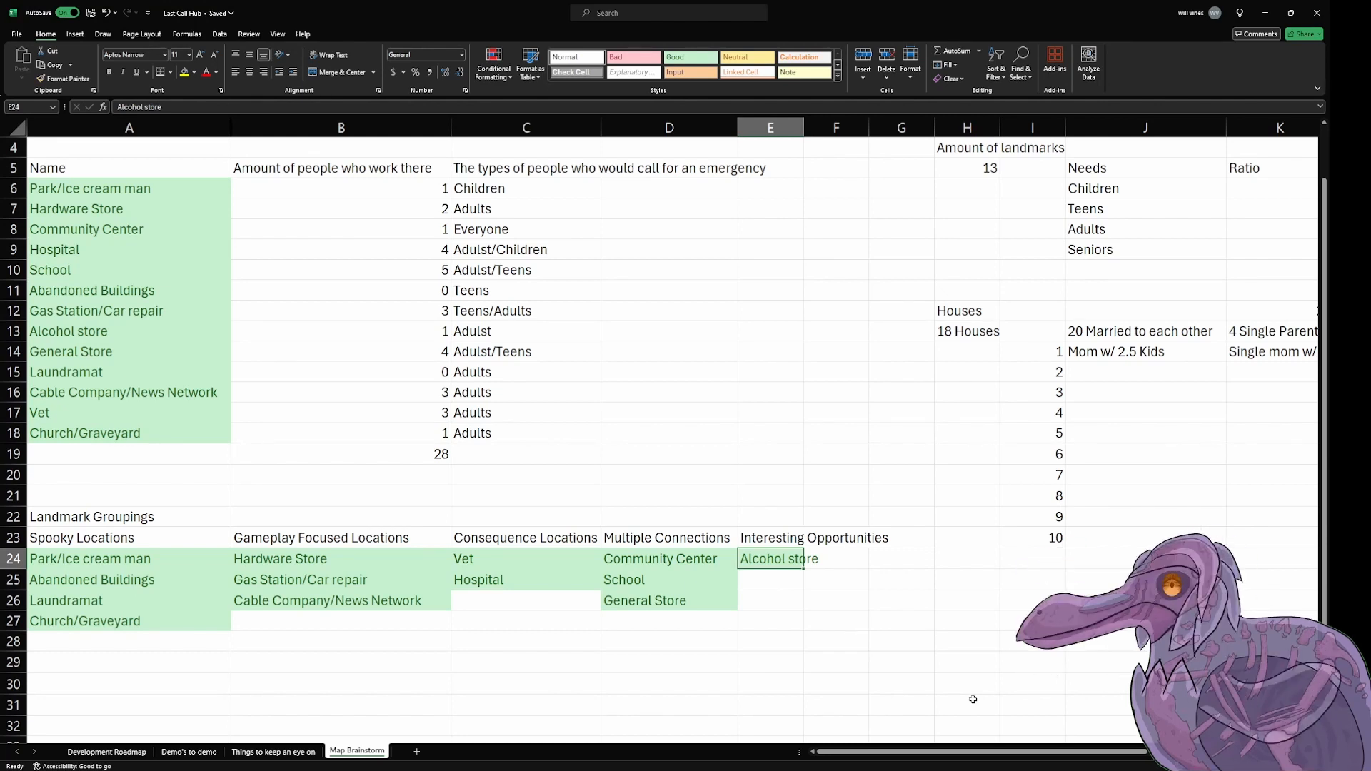
click(957, 684)
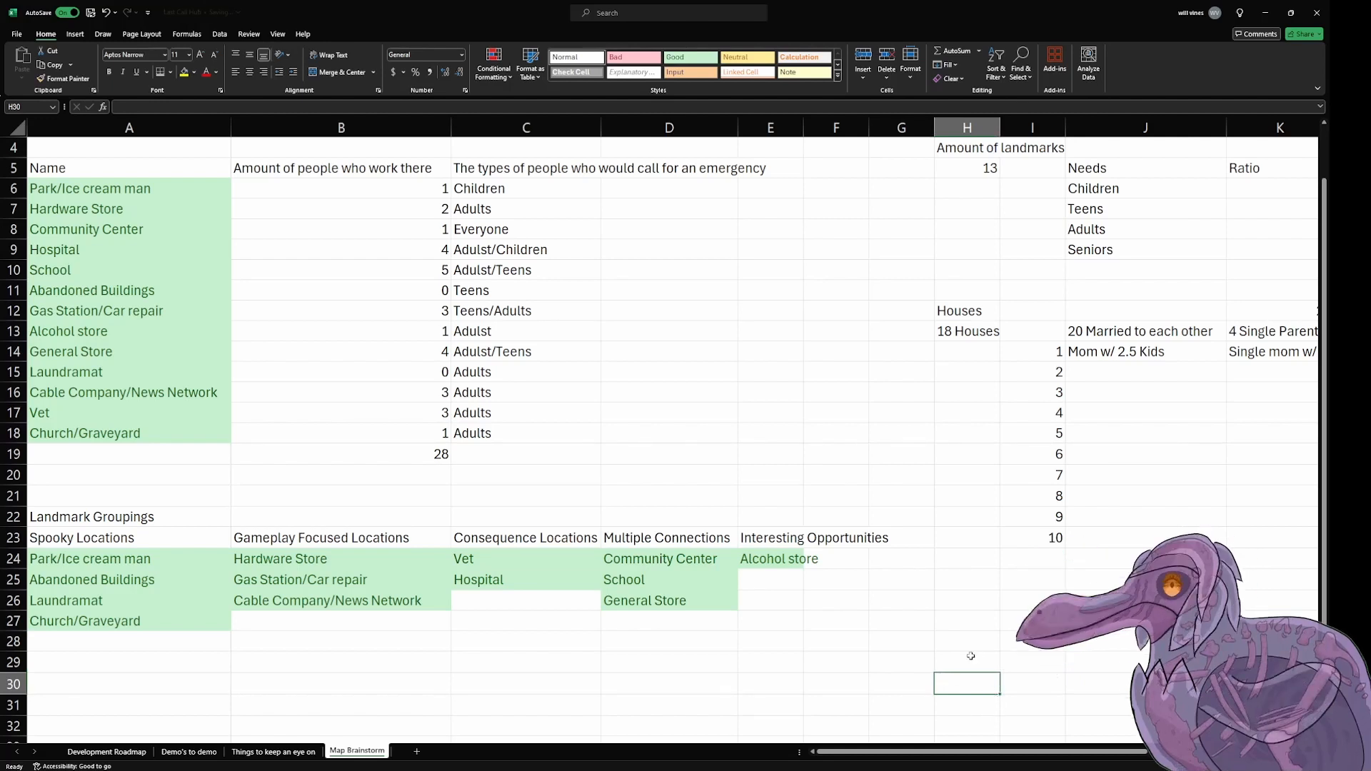
click(922, 454)
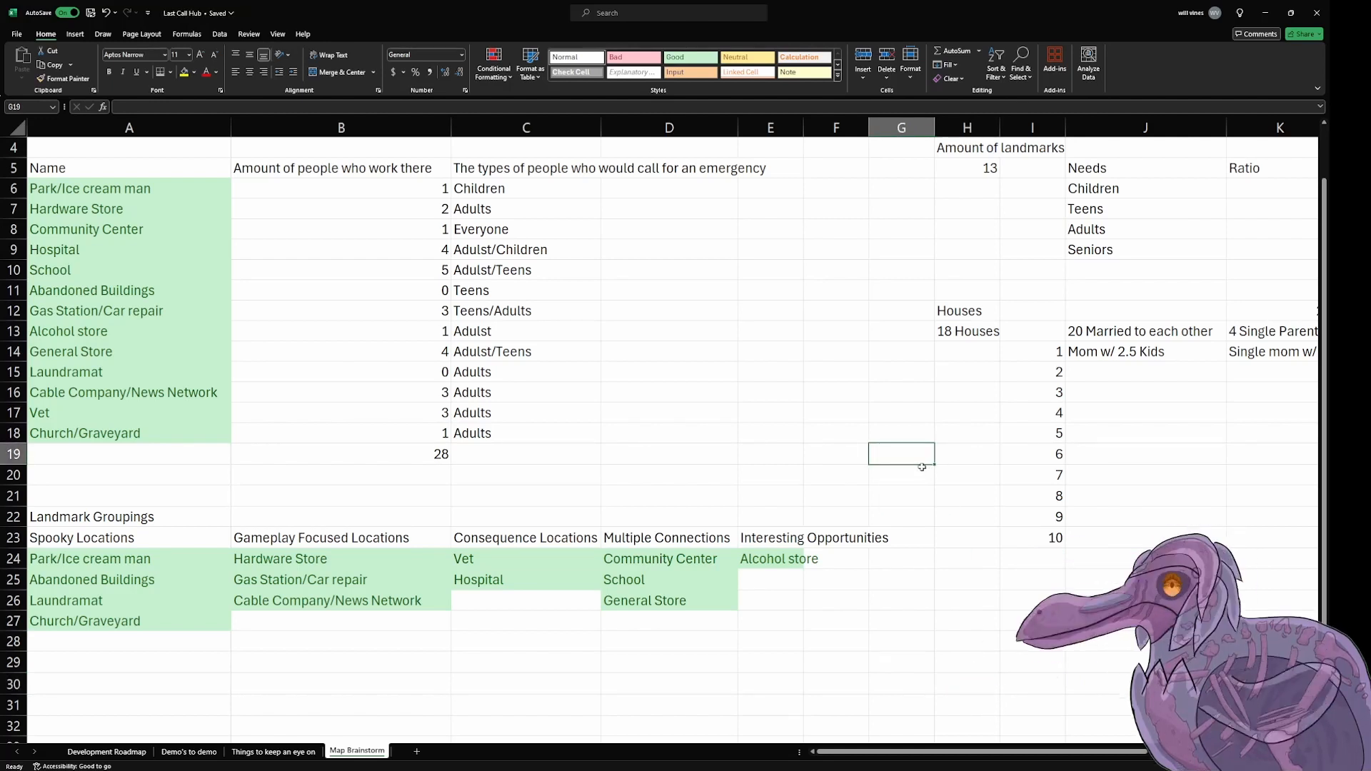